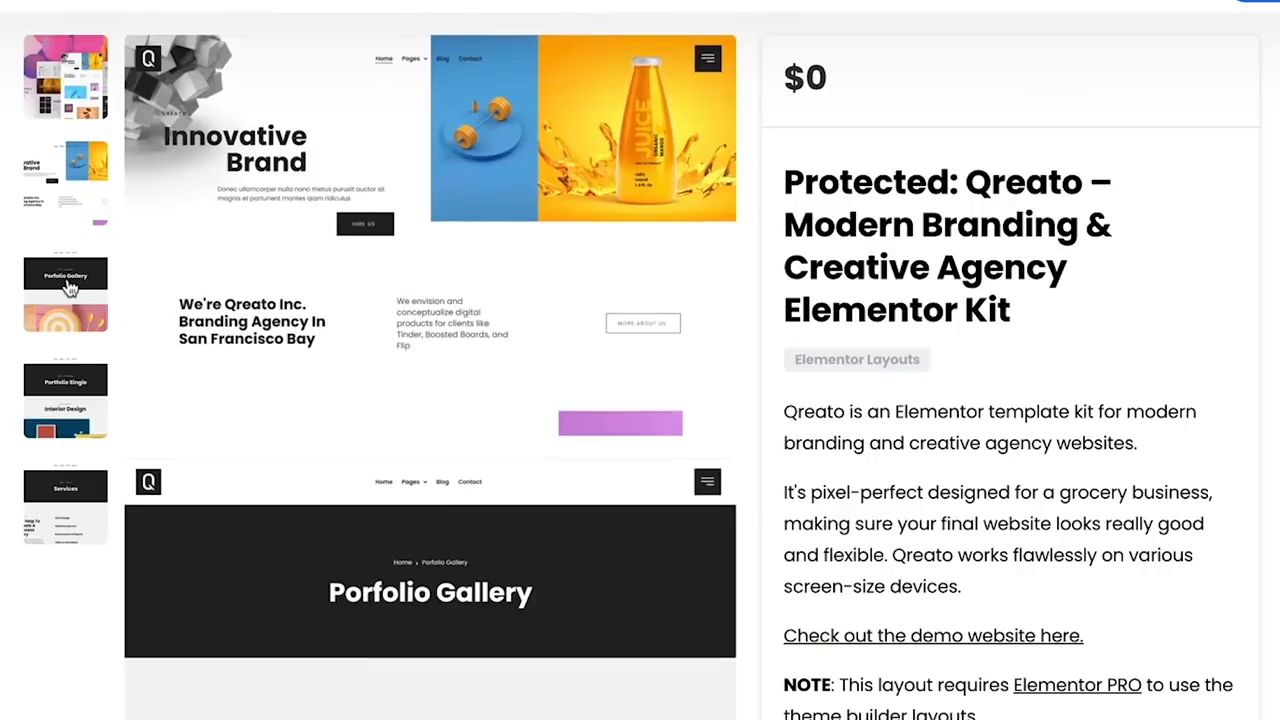
Step: Swap the image beside 'Create Emotions Strategy Content' for the Media Library photo of the smiling, cross-armed man
click(75, 390)
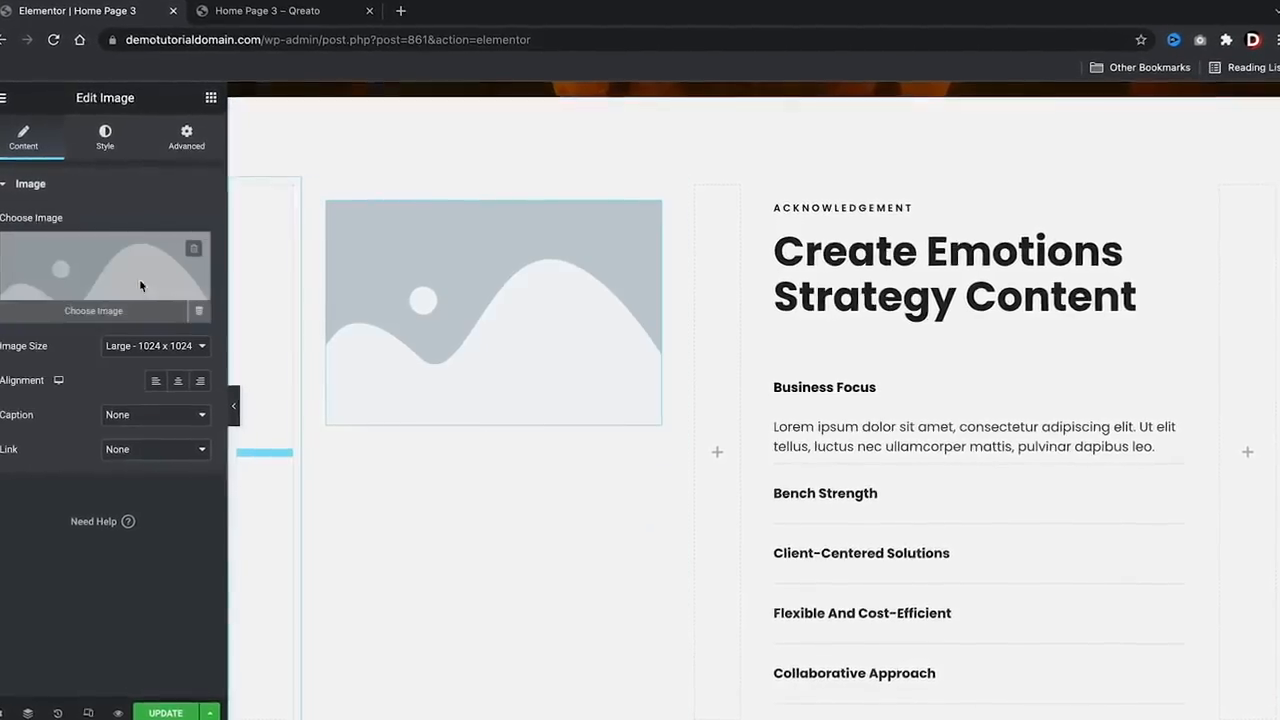
click(139, 279)
click(488, 523)
scroll(488, 523, down, 1)
click(1213, 690)
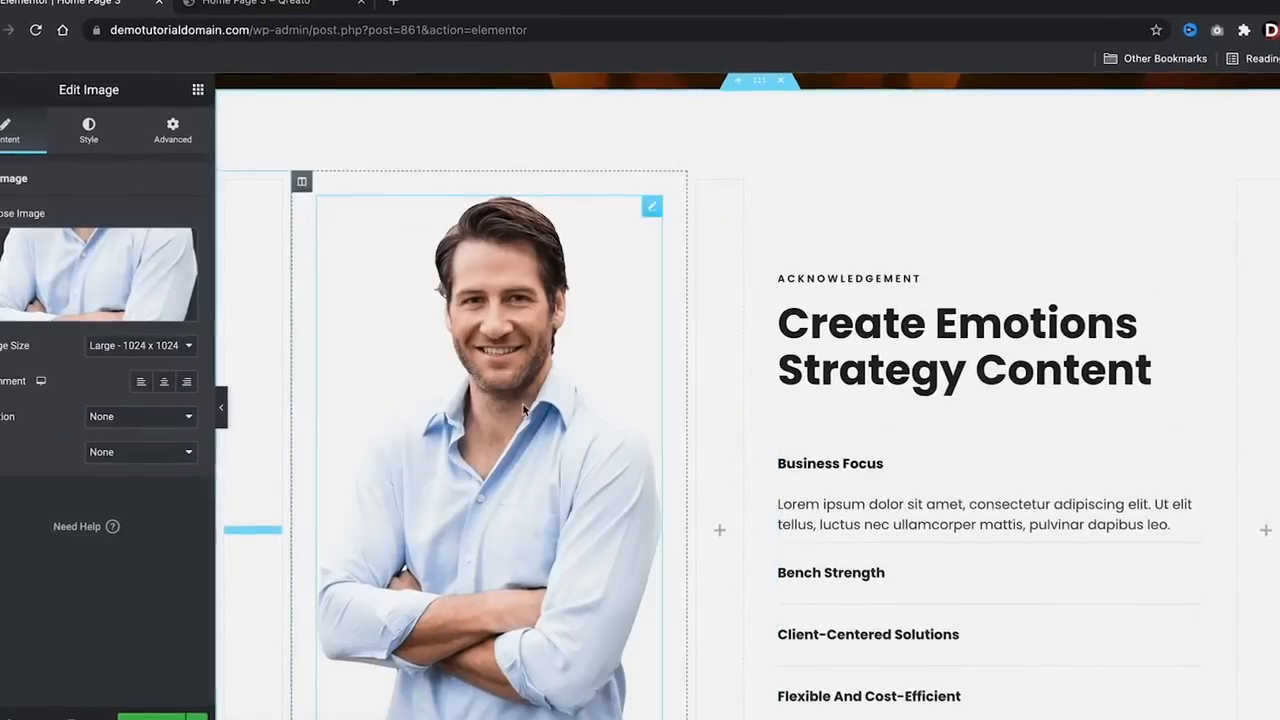
scroll(493, 380, down, 2)
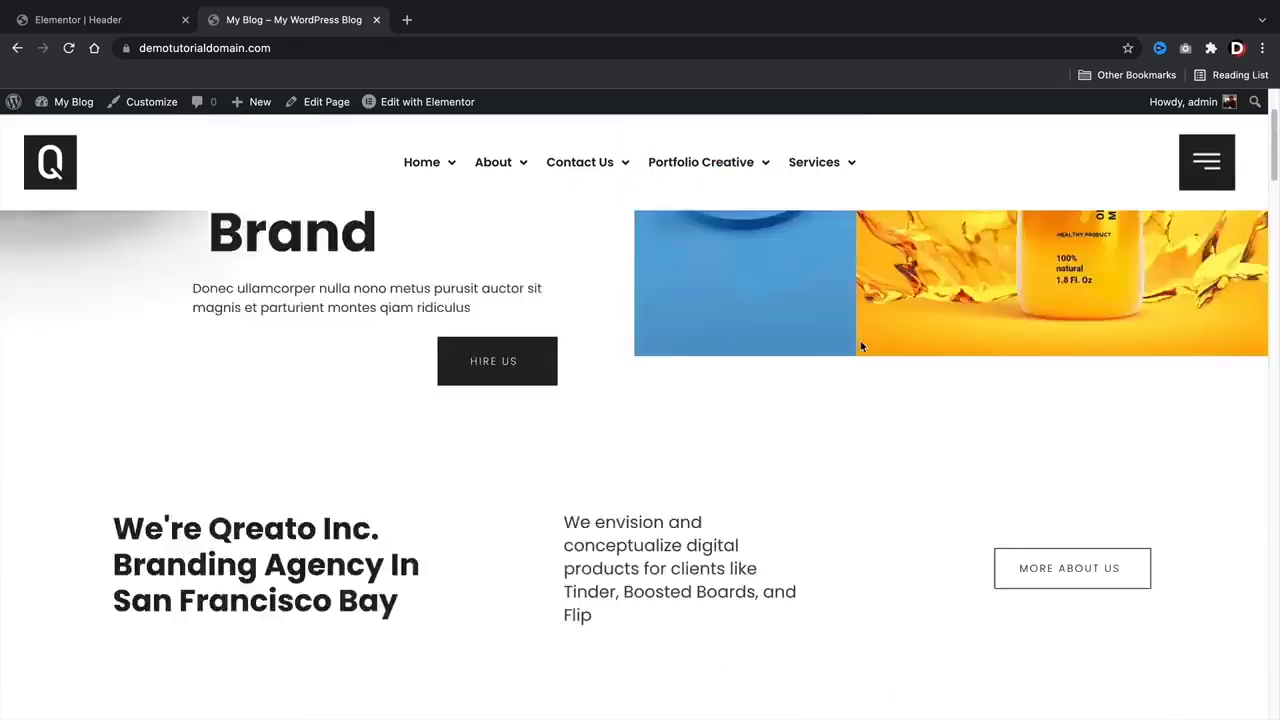
Step: Browse the live site's home page, its slide-out side panel and an article page
scroll(640, 400, up, 2)
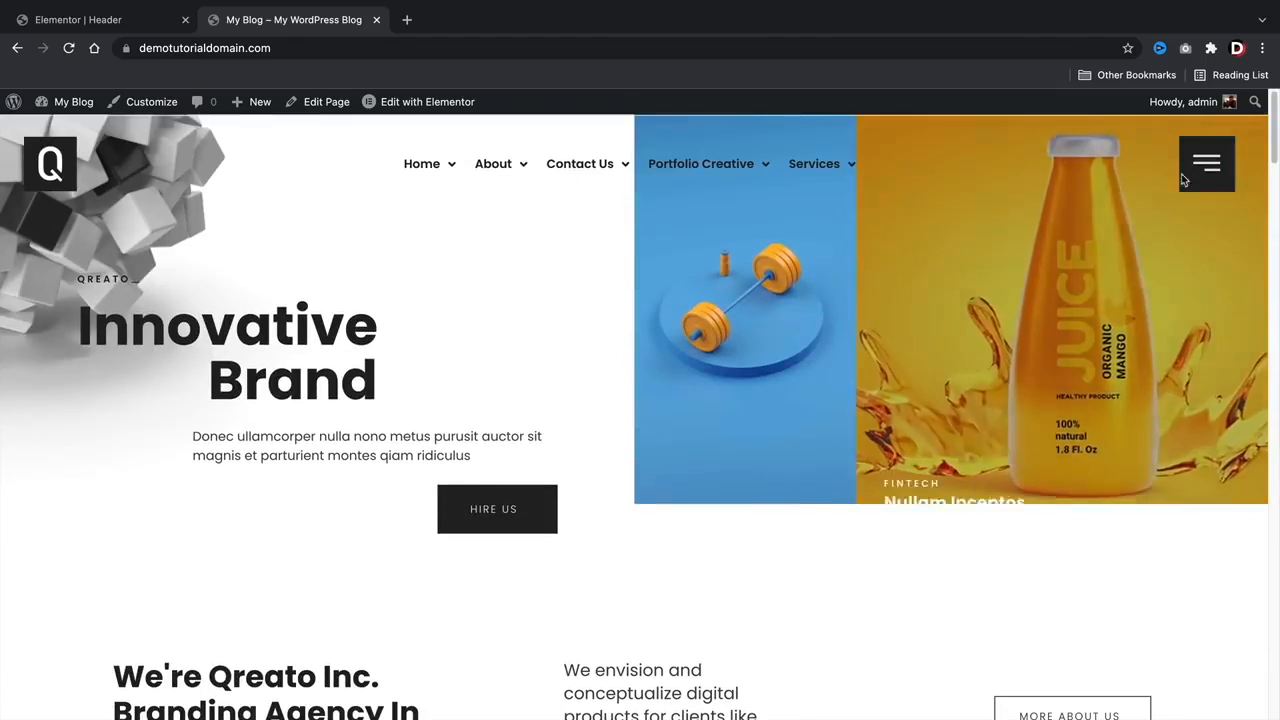
click(1208, 166)
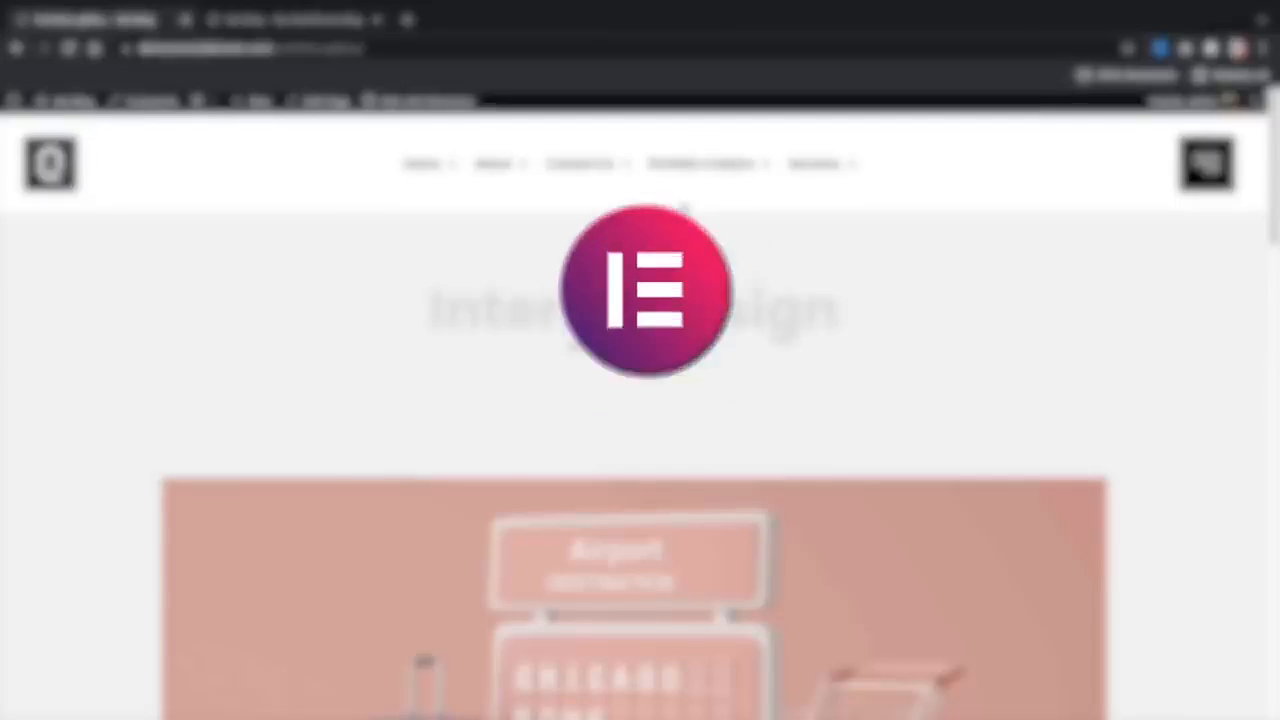
scroll(640, 420, down, 4)
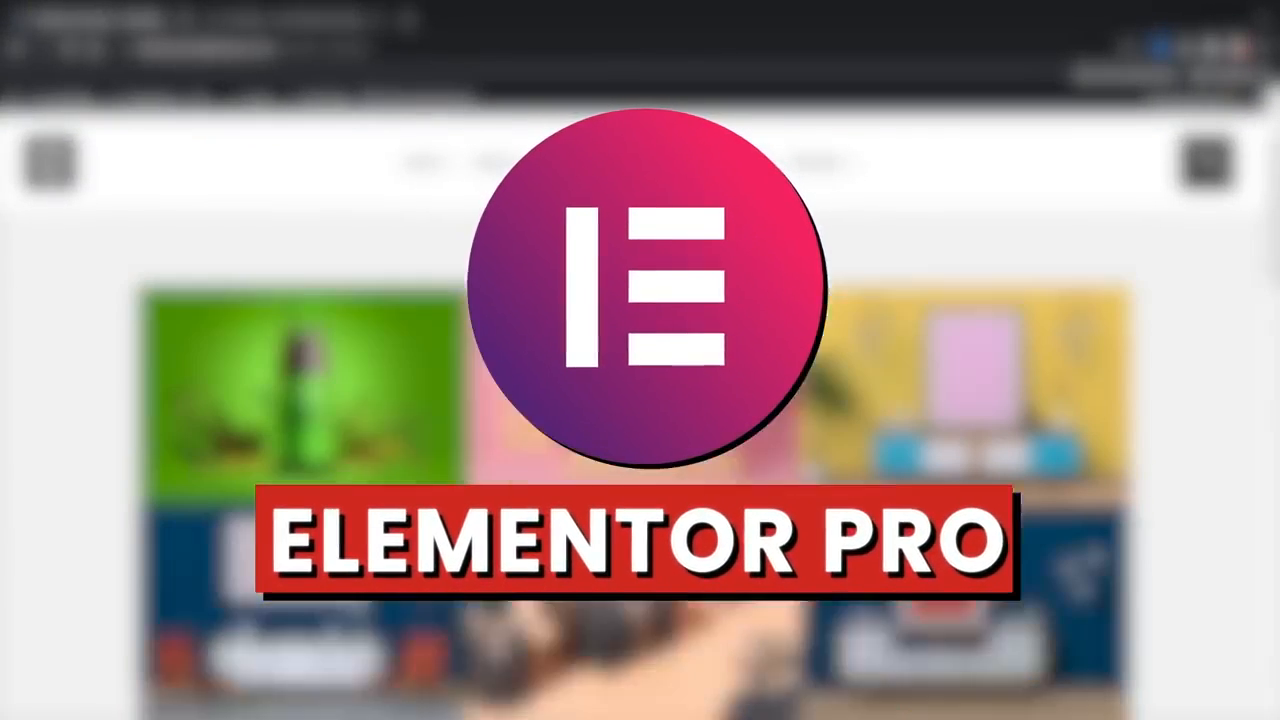
click(302, 316)
scroll(640, 420, down, 8)
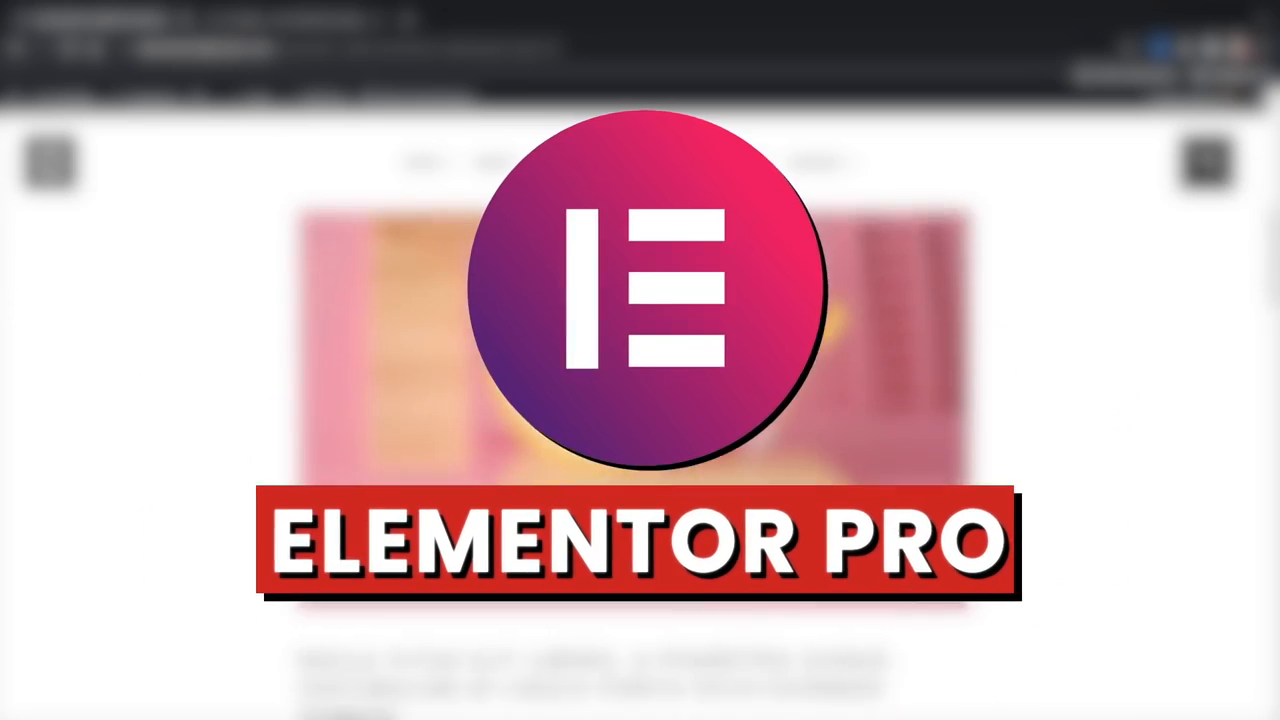
scroll(670, 475, down, 12)
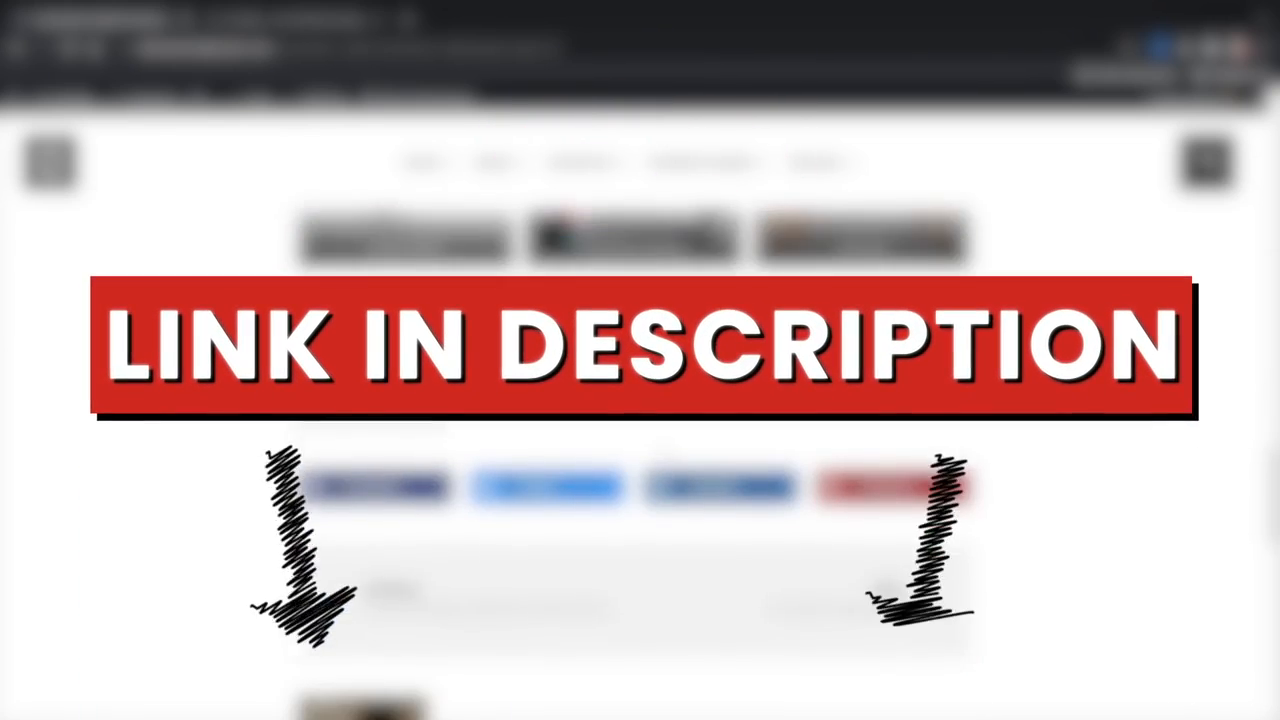
scroll(640, 420, up, 15)
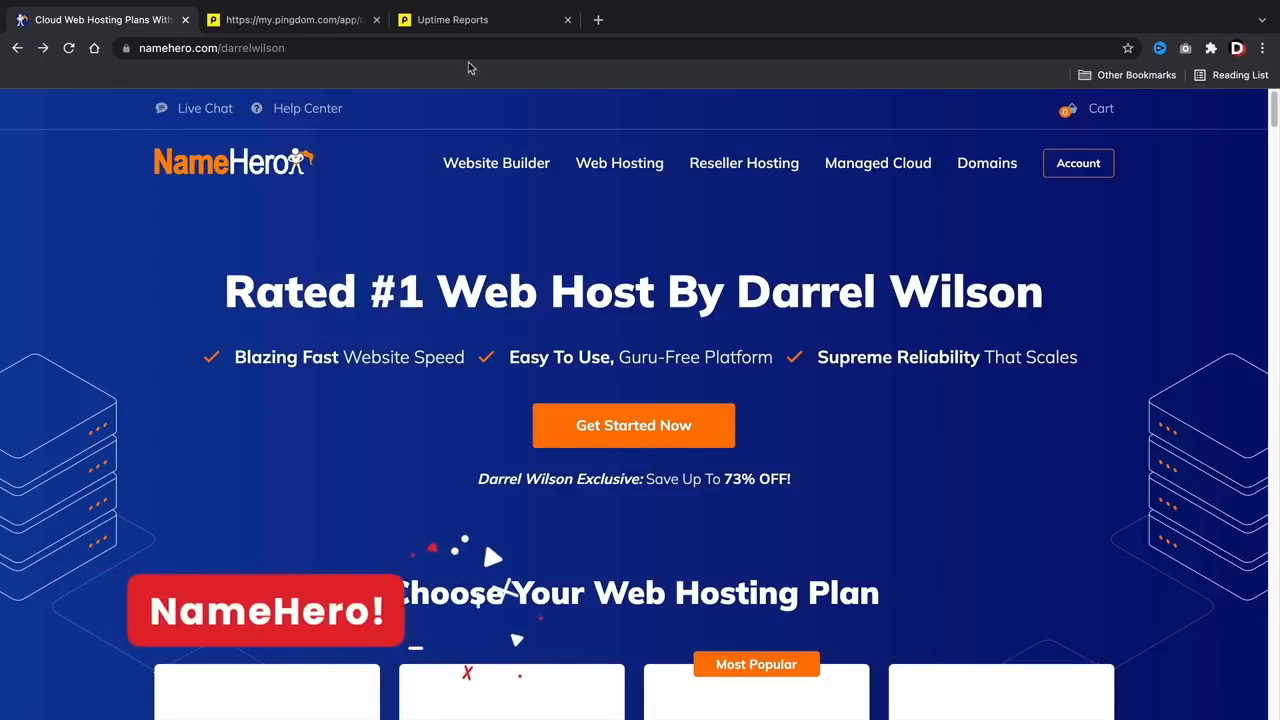
click(452, 19)
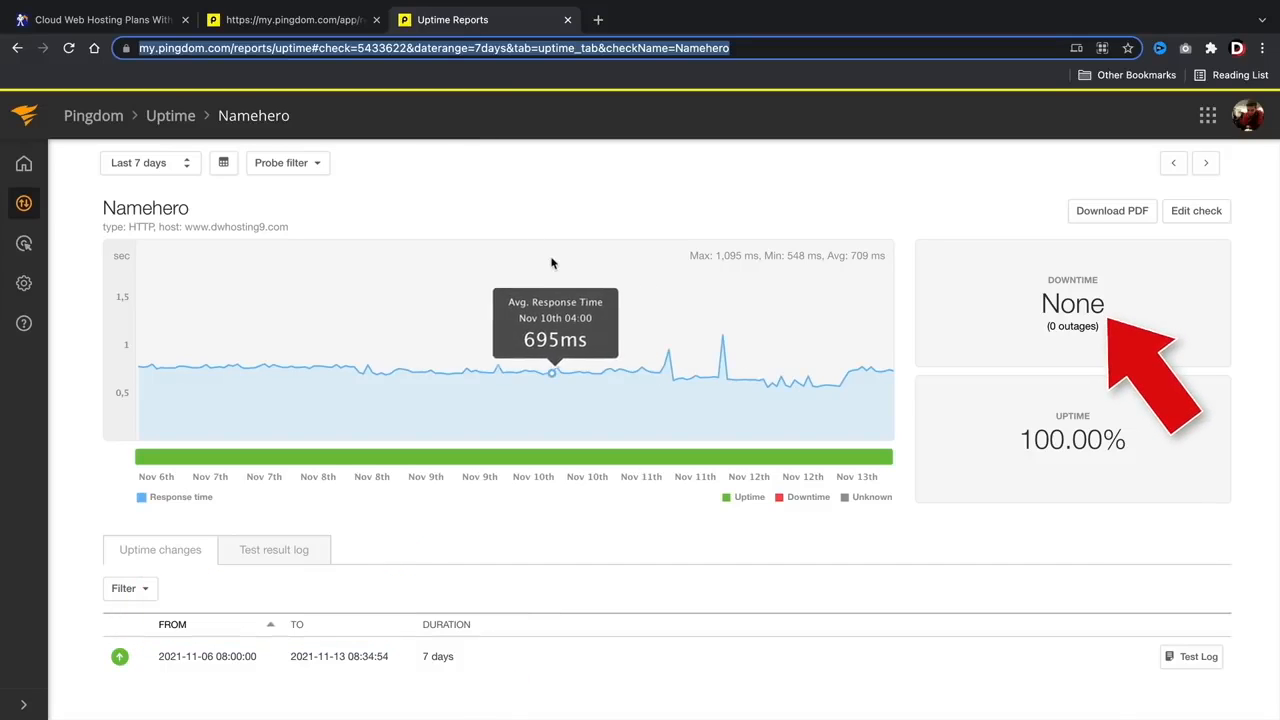
click(332, 30)
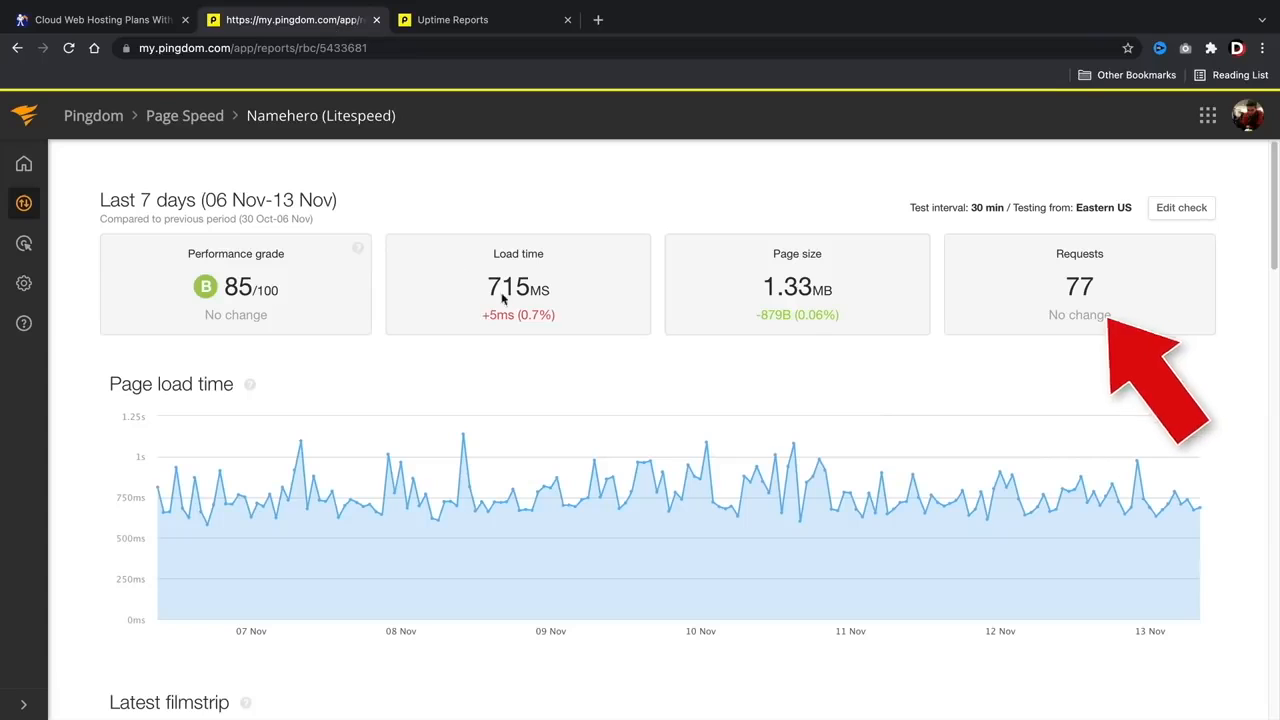
drag(552, 290, 486, 290)
click(572, 370)
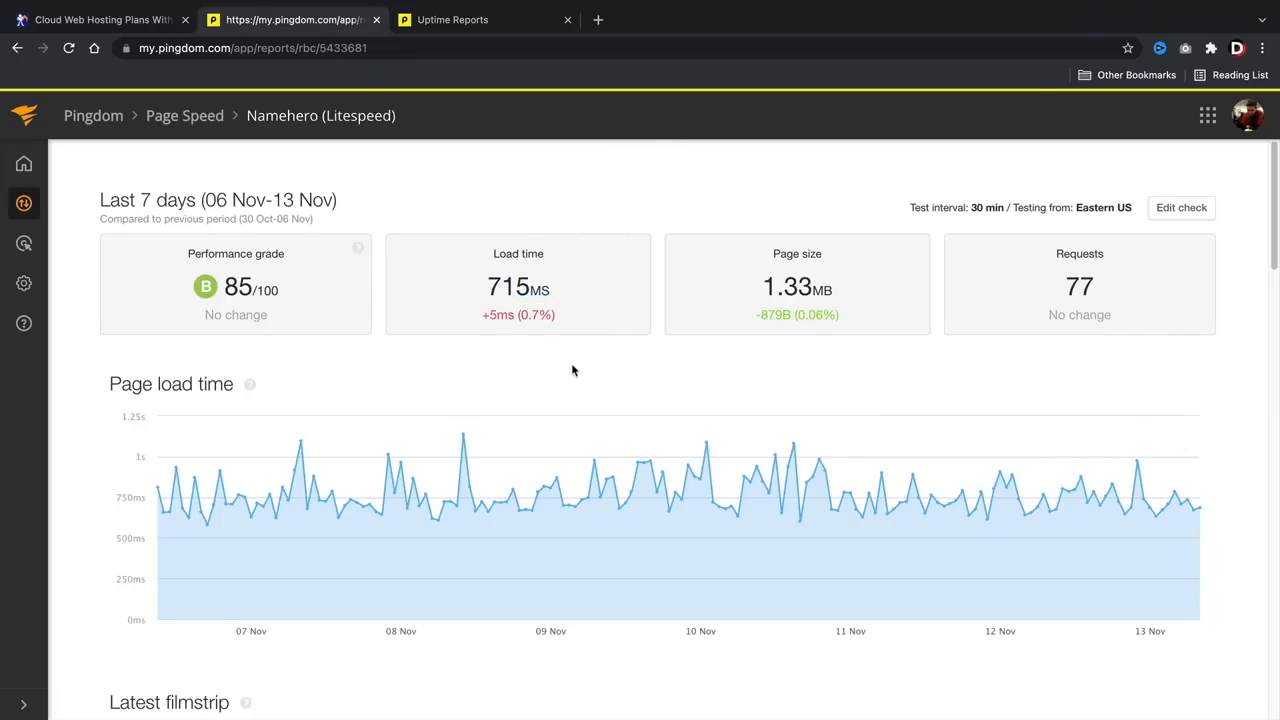
click(100, 20)
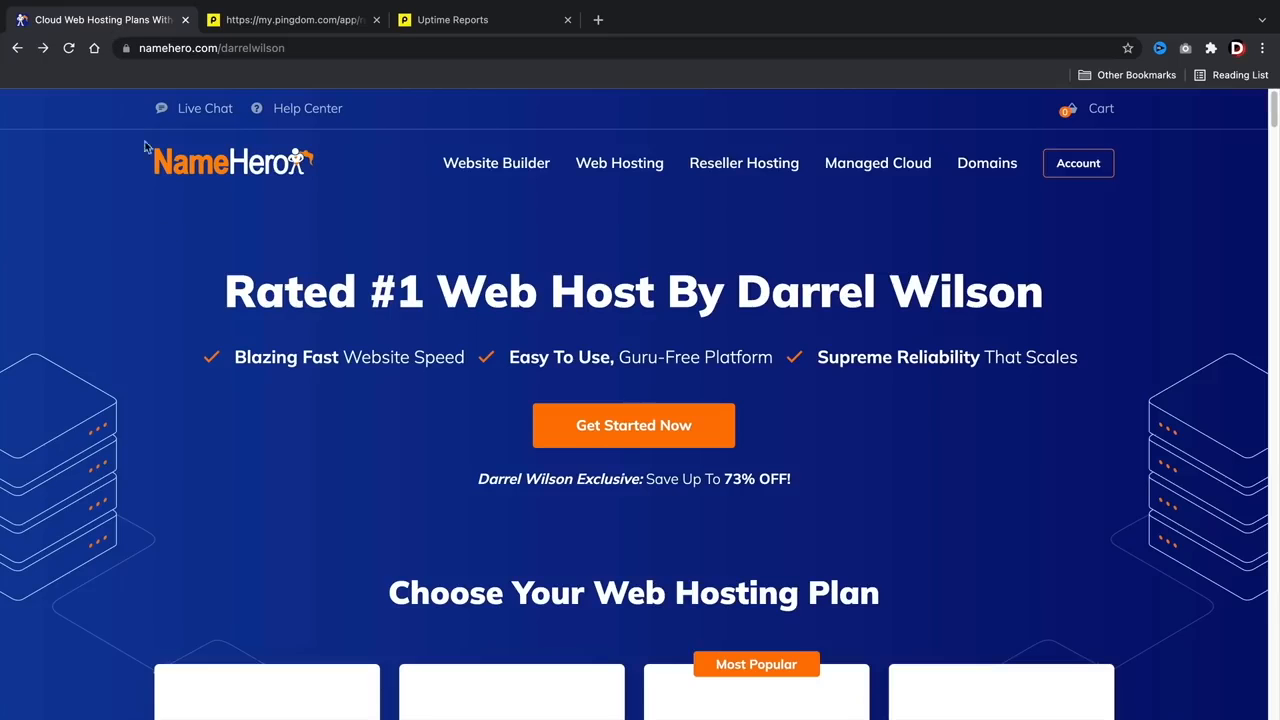
Step: Jump to NameHero's cloud hosting plans and compare them, briefly highlighting the Turbo Cloud name
click(652, 430)
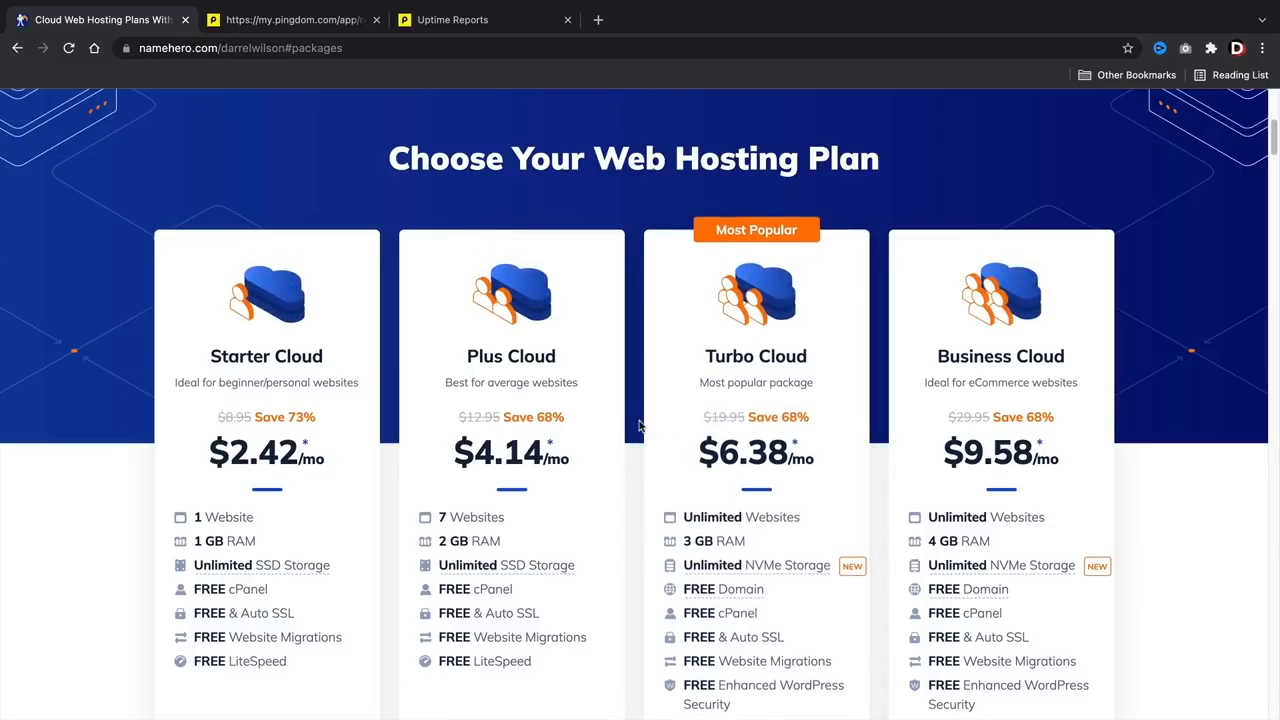
scroll(632, 458, down, 2)
scroll(632, 458, down, 2)
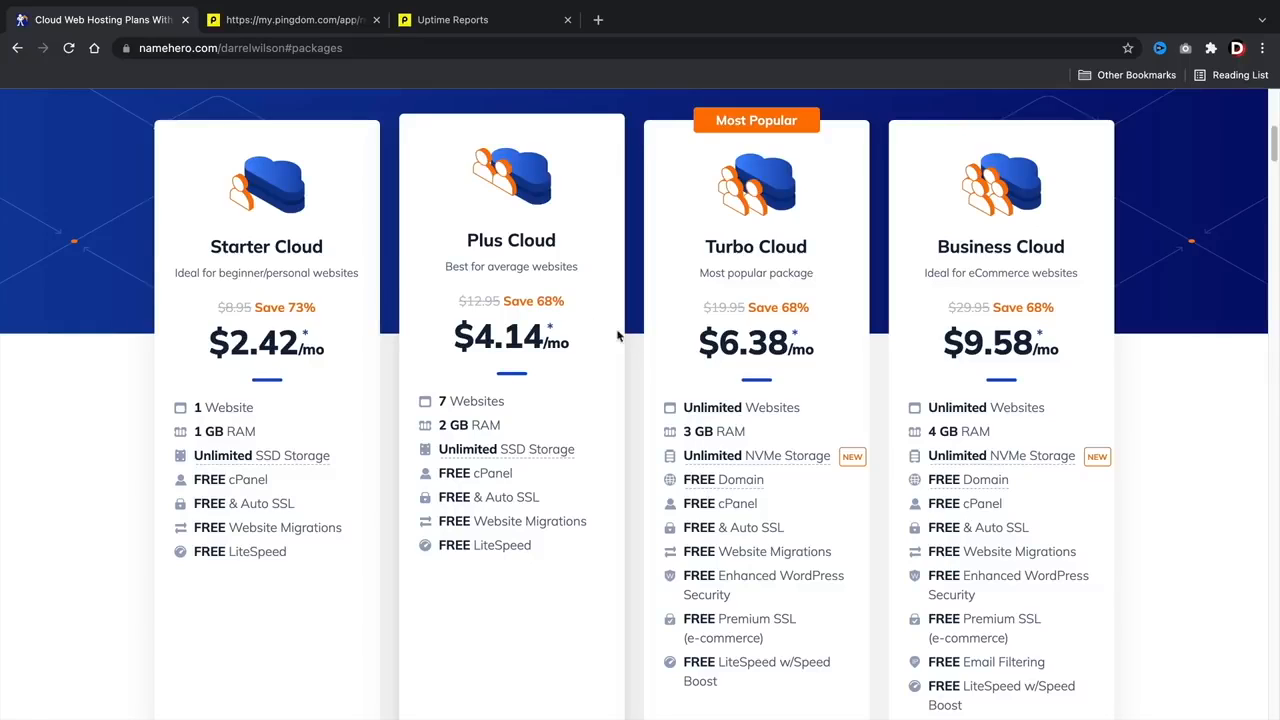
drag(707, 238, 812, 240)
click(812, 240)
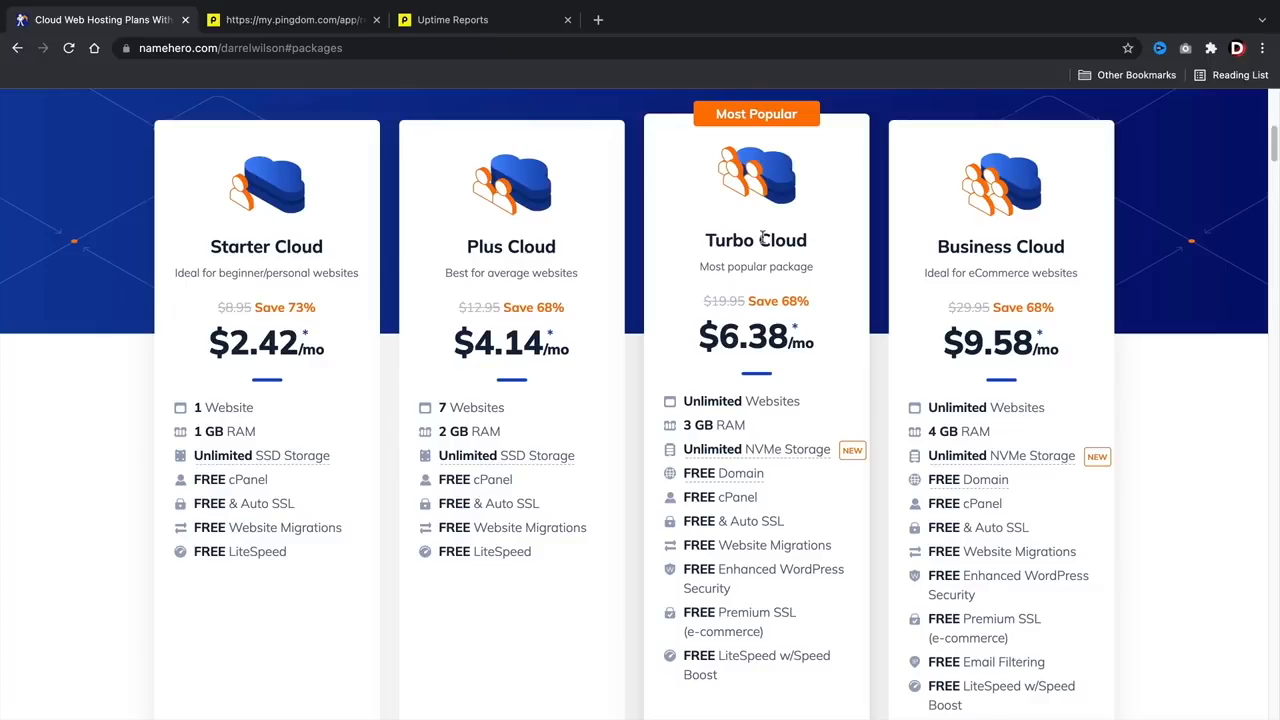
Step: Order the Plus Cloud plan
mouse_move(806, 455)
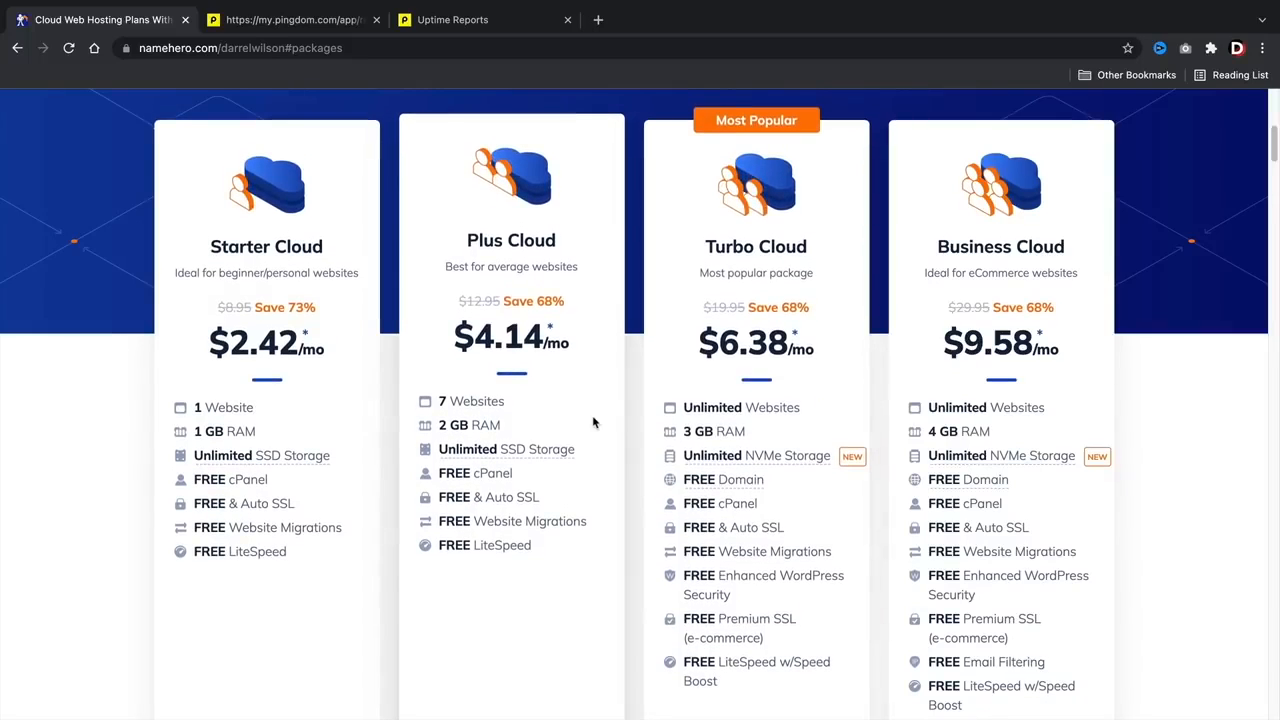
scroll(593, 422, down, 2)
scroll(593, 422, down, 3)
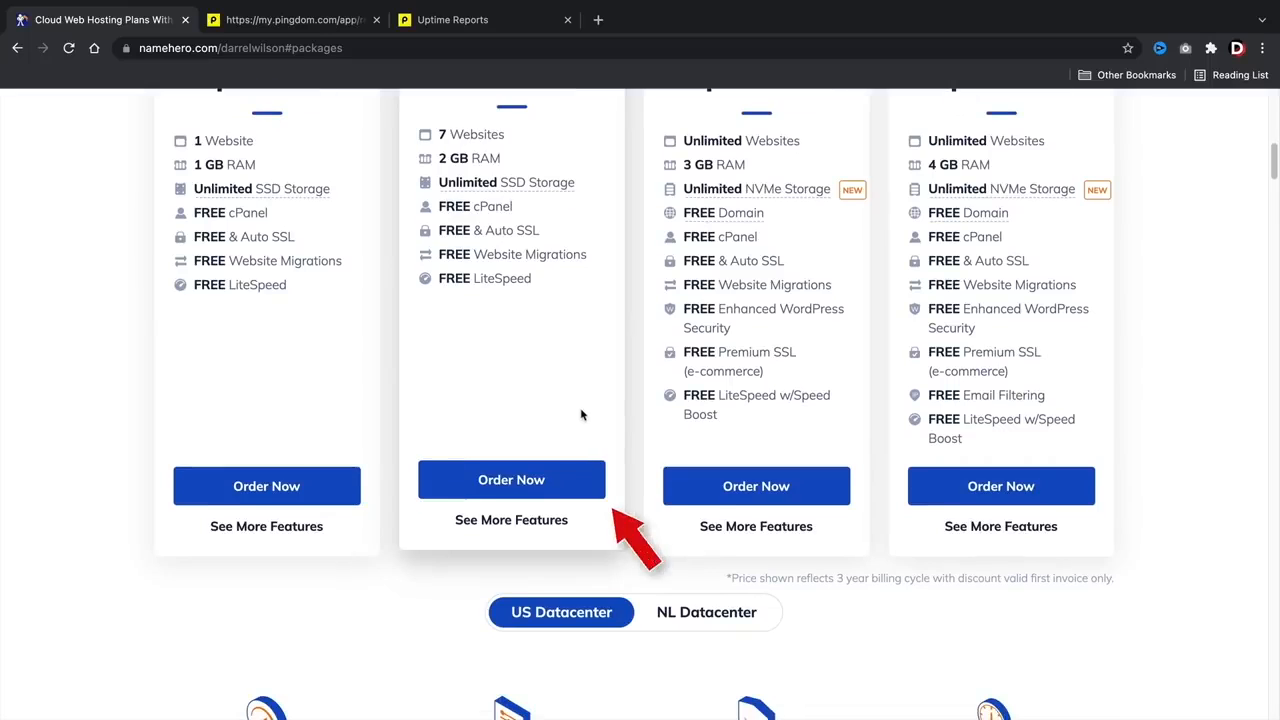
click(525, 482)
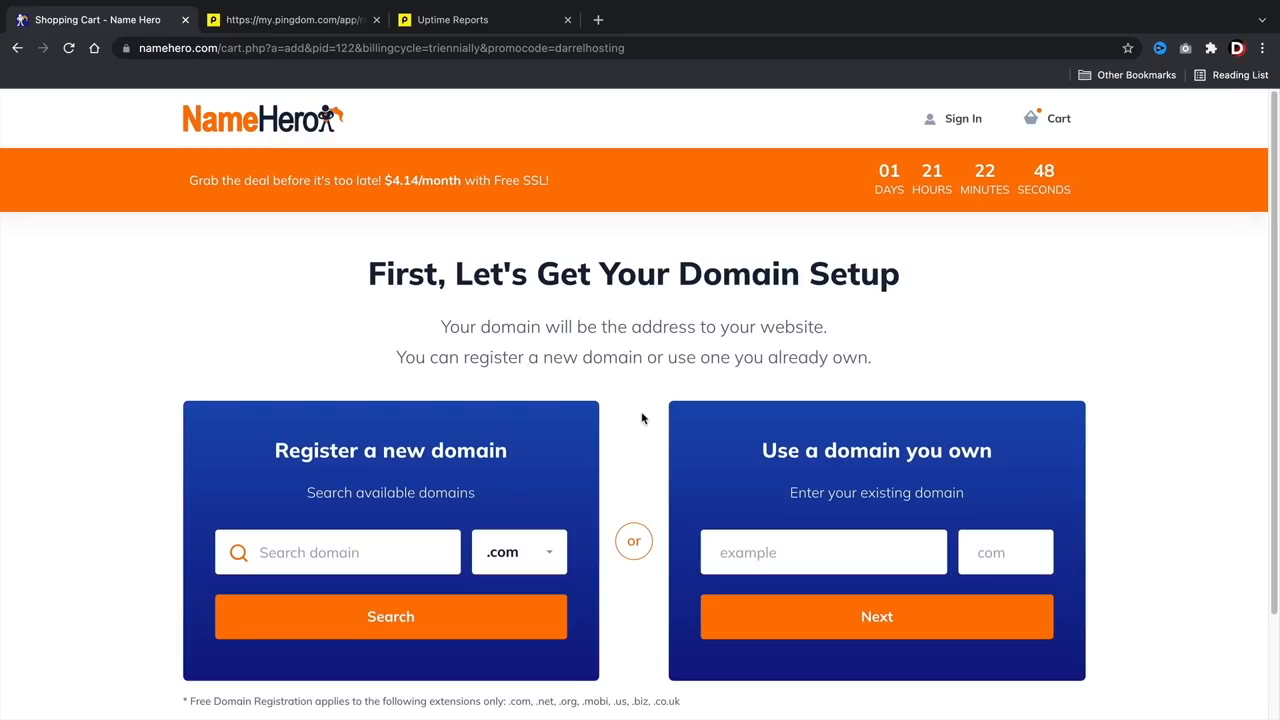
Step: Search for 'tutorialdomain1' as the free domain to check that tutorialdomain1.com is available
scroll(642, 407, down, 2)
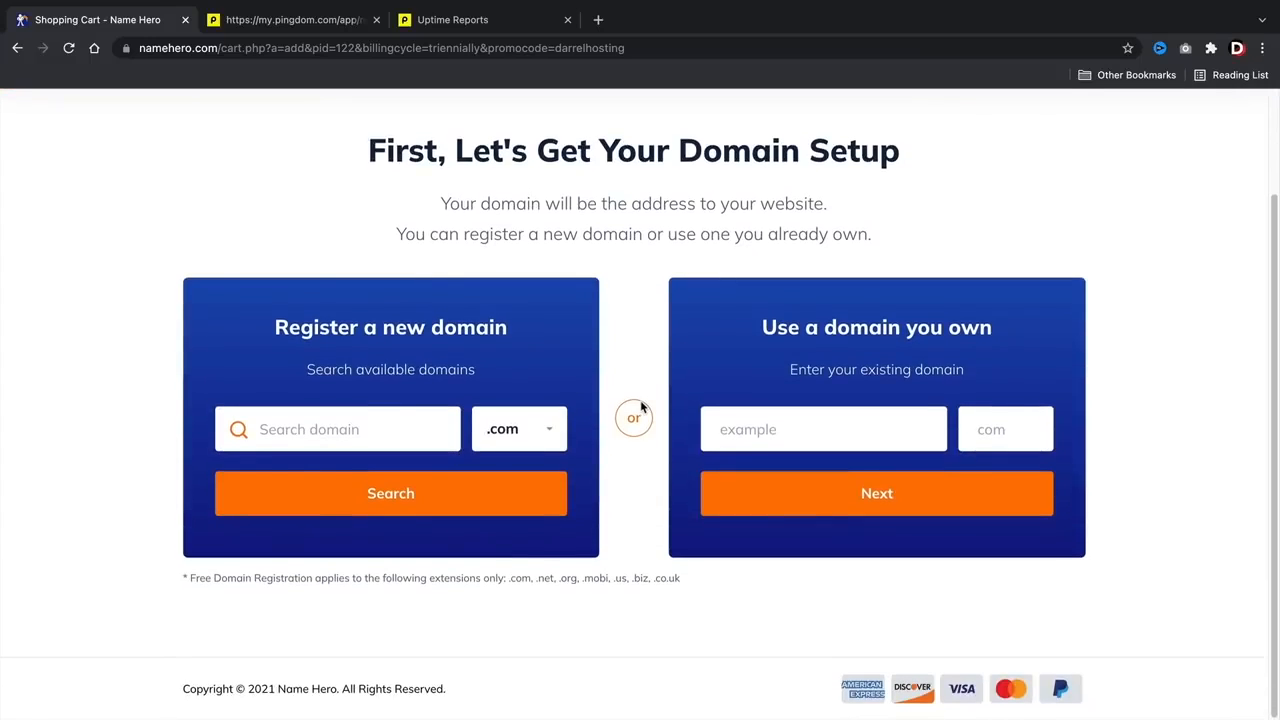
click(374, 429)
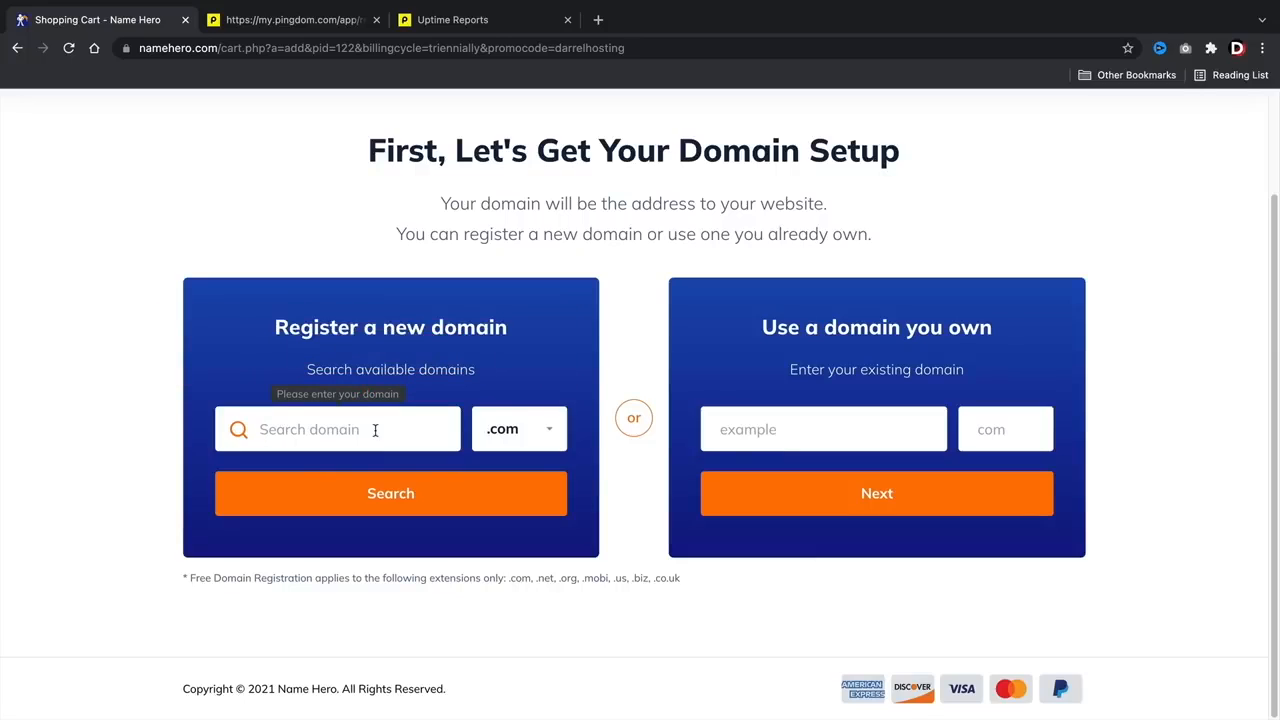
text(tutorialdomain1)
click(417, 494)
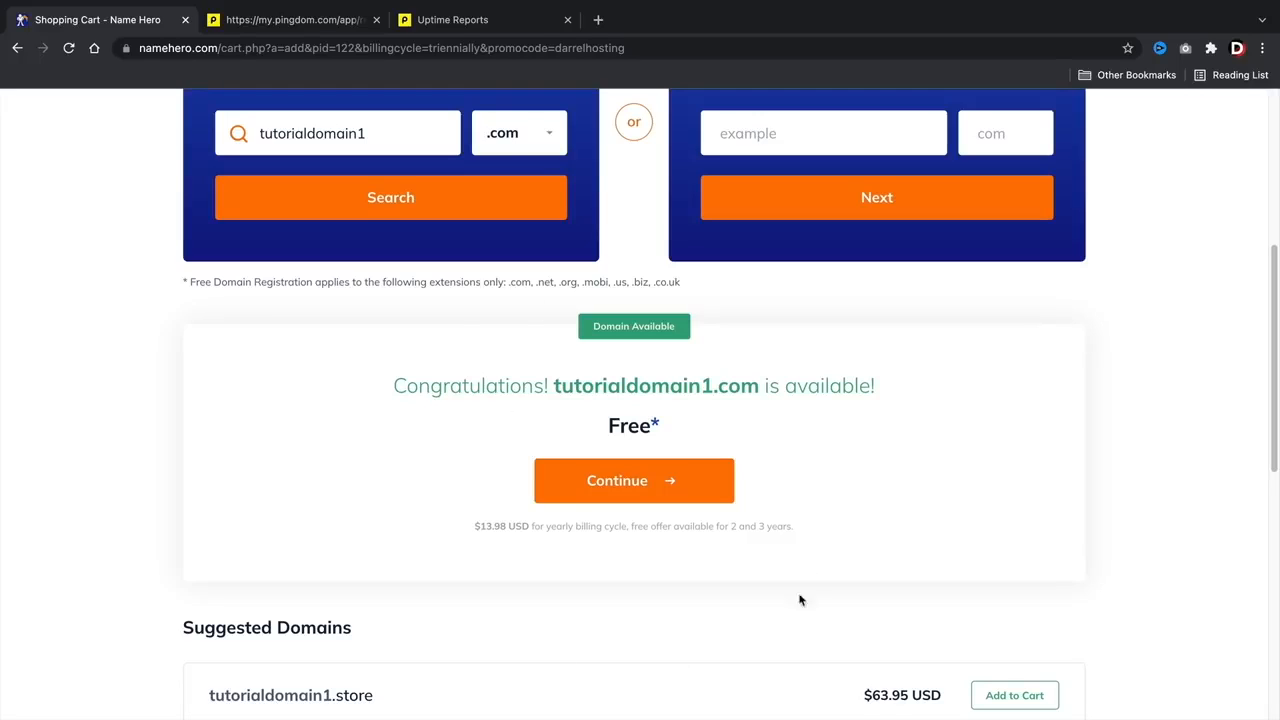
Step: Accept the free domain and set Plus Cloud billing to 1 Year, keeping default package options
click(684, 487)
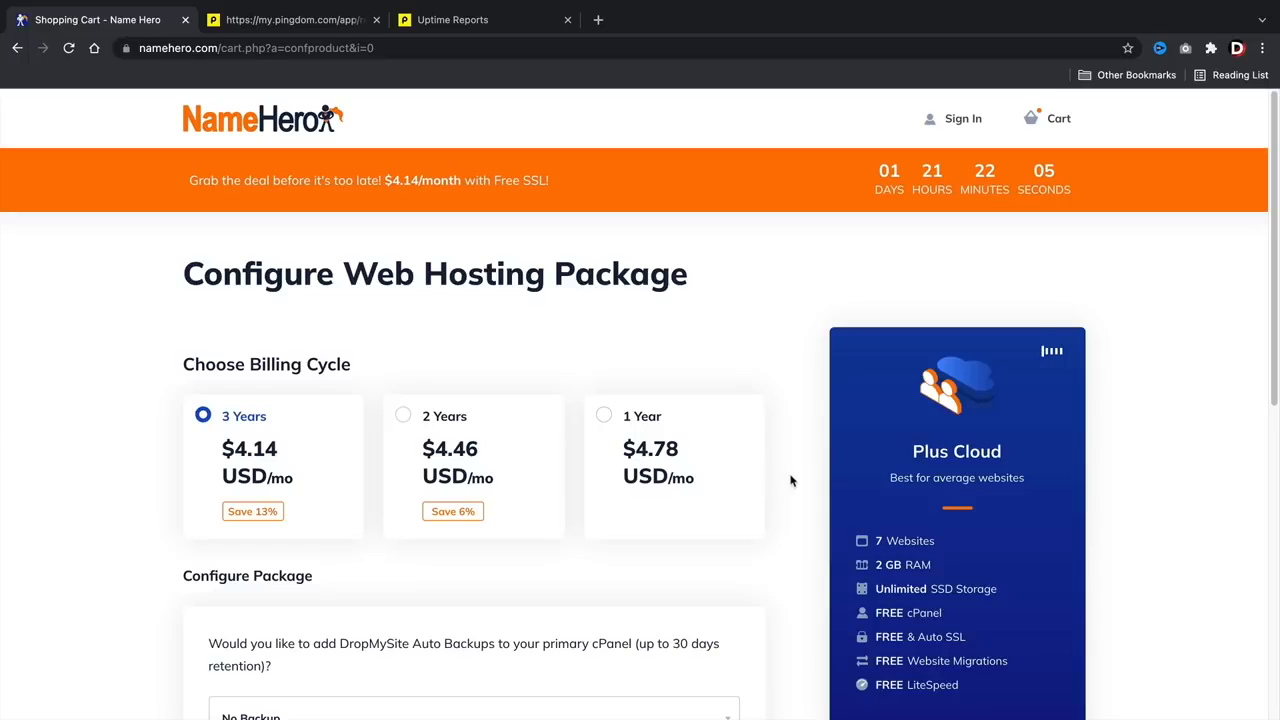
scroll(790, 481, down, 2)
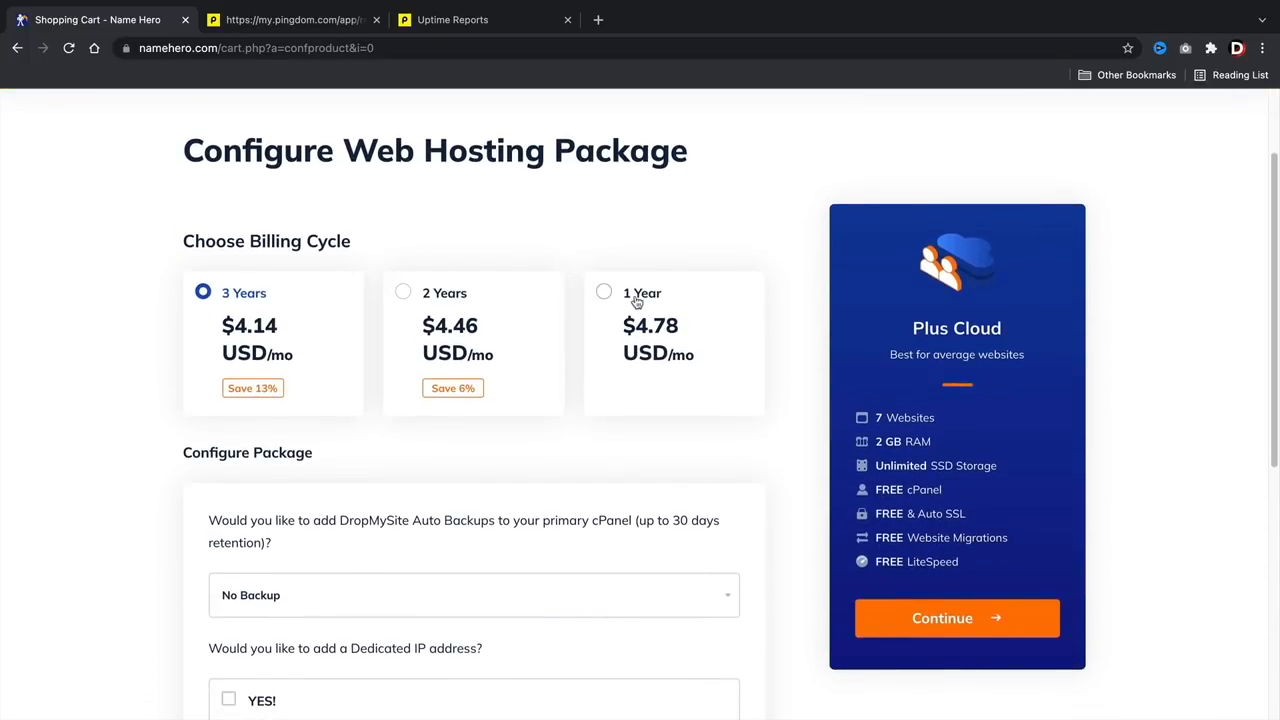
click(636, 302)
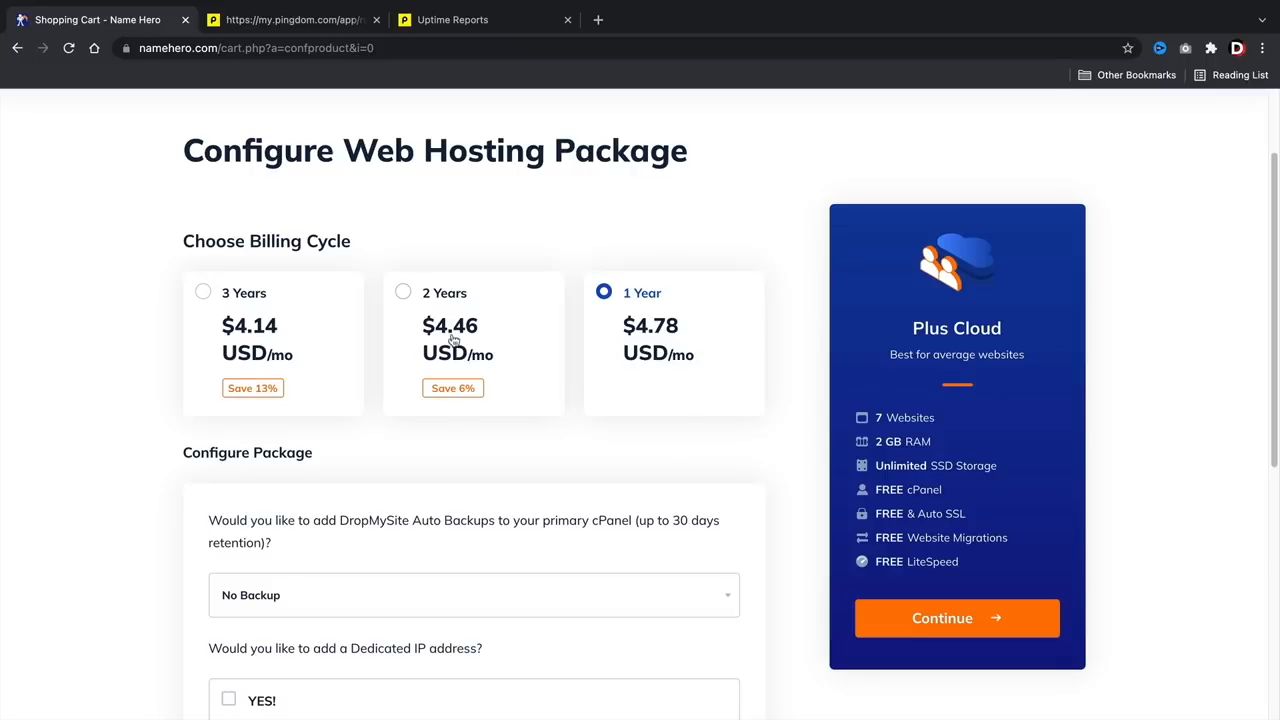
scroll(774, 400, down, 2)
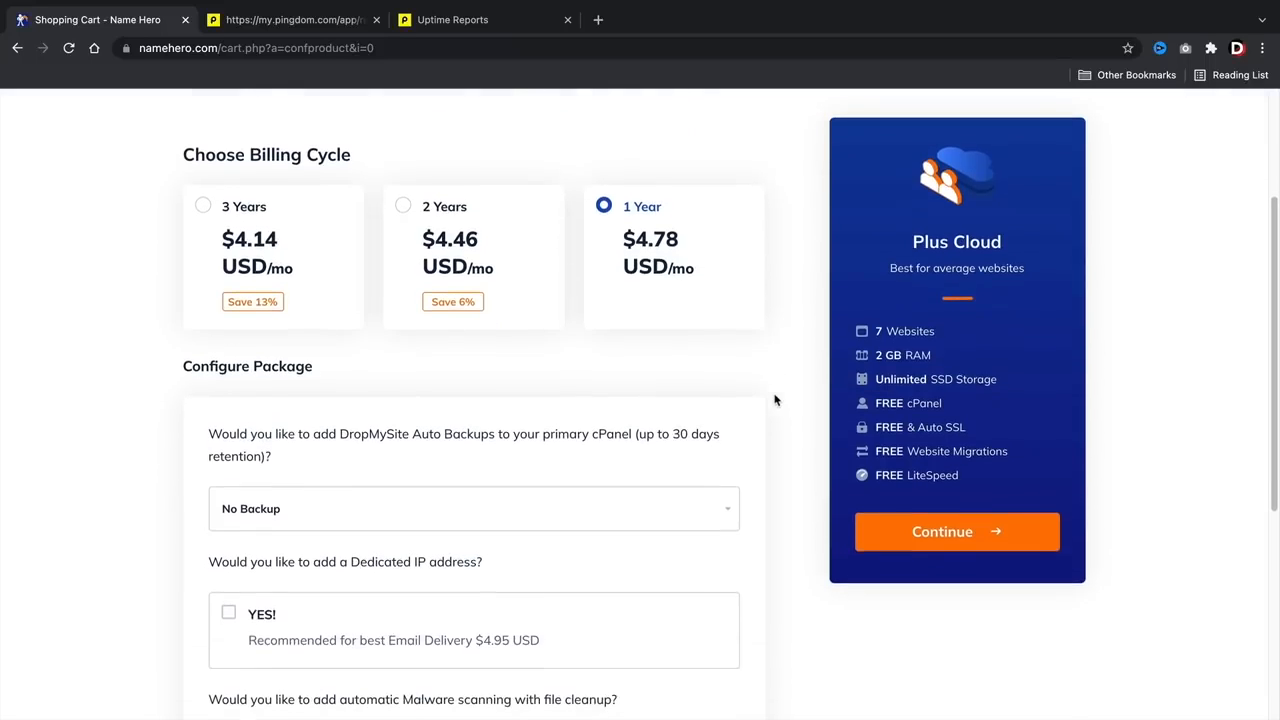
scroll(806, 410, down, 2)
scroll(806, 412, down, 5)
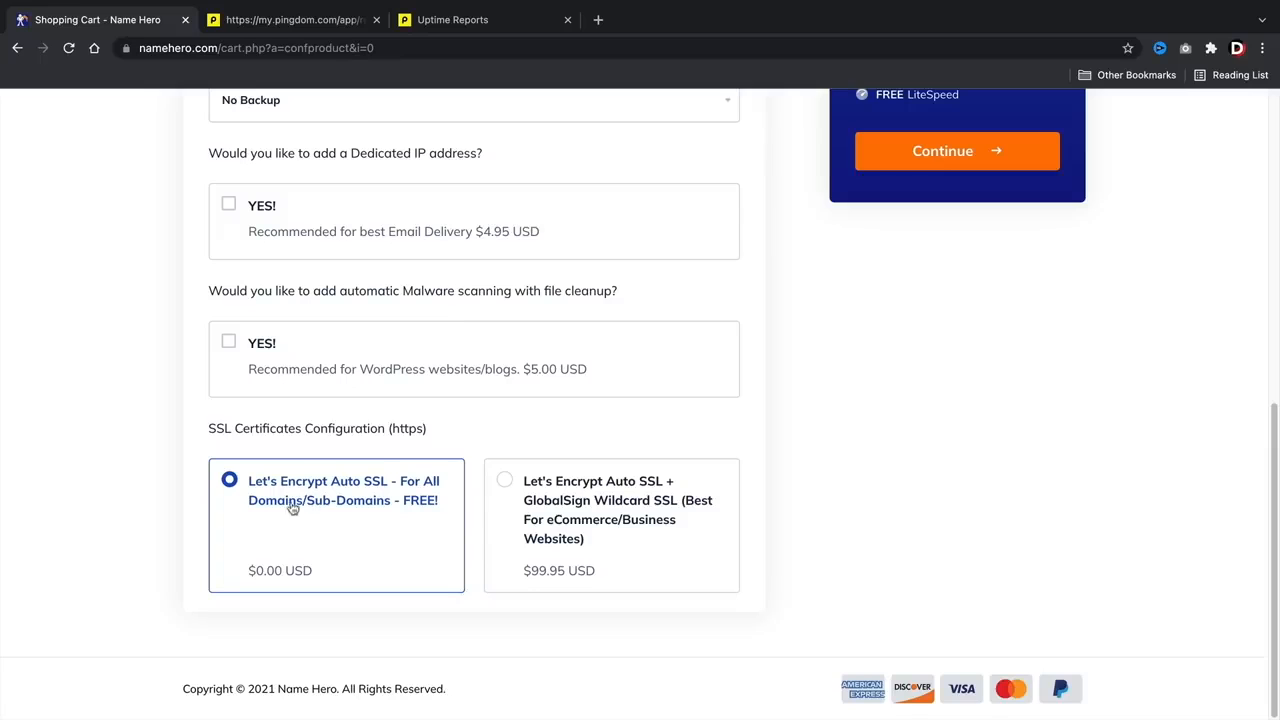
scroll(867, 498, up, 1)
scroll(867, 498, up, 8)
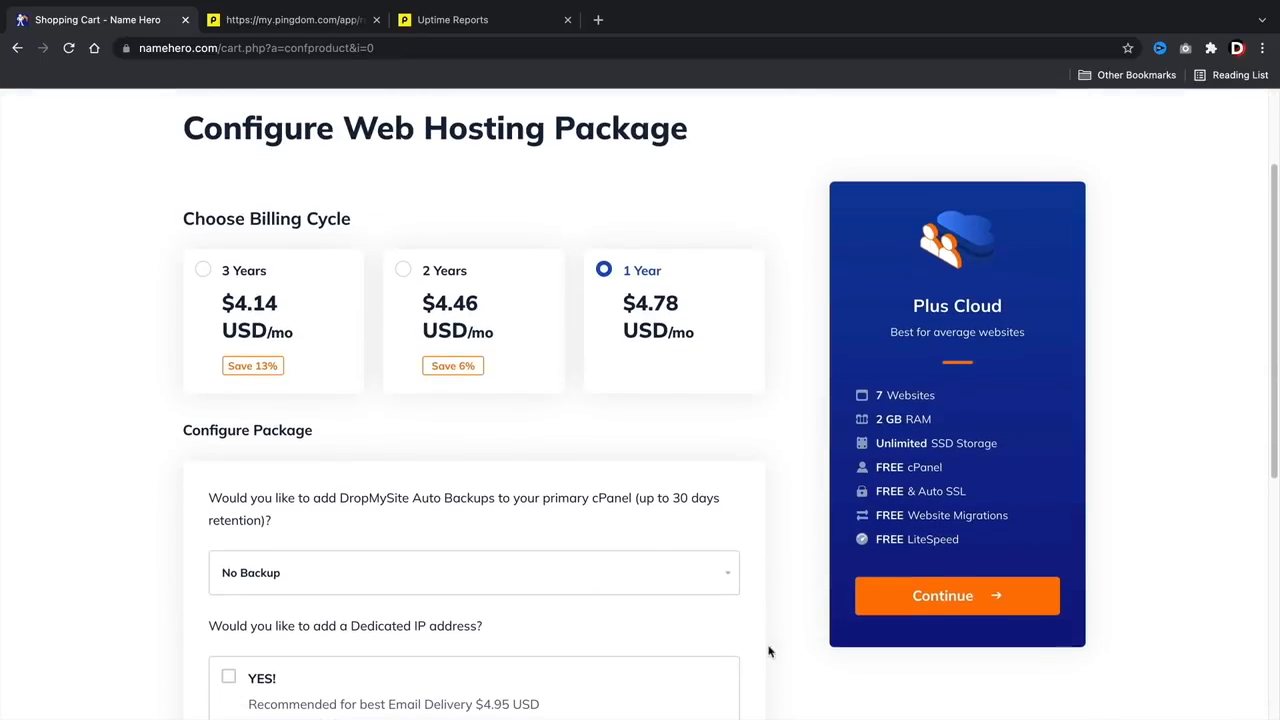
scroll(673, 526, down, 1)
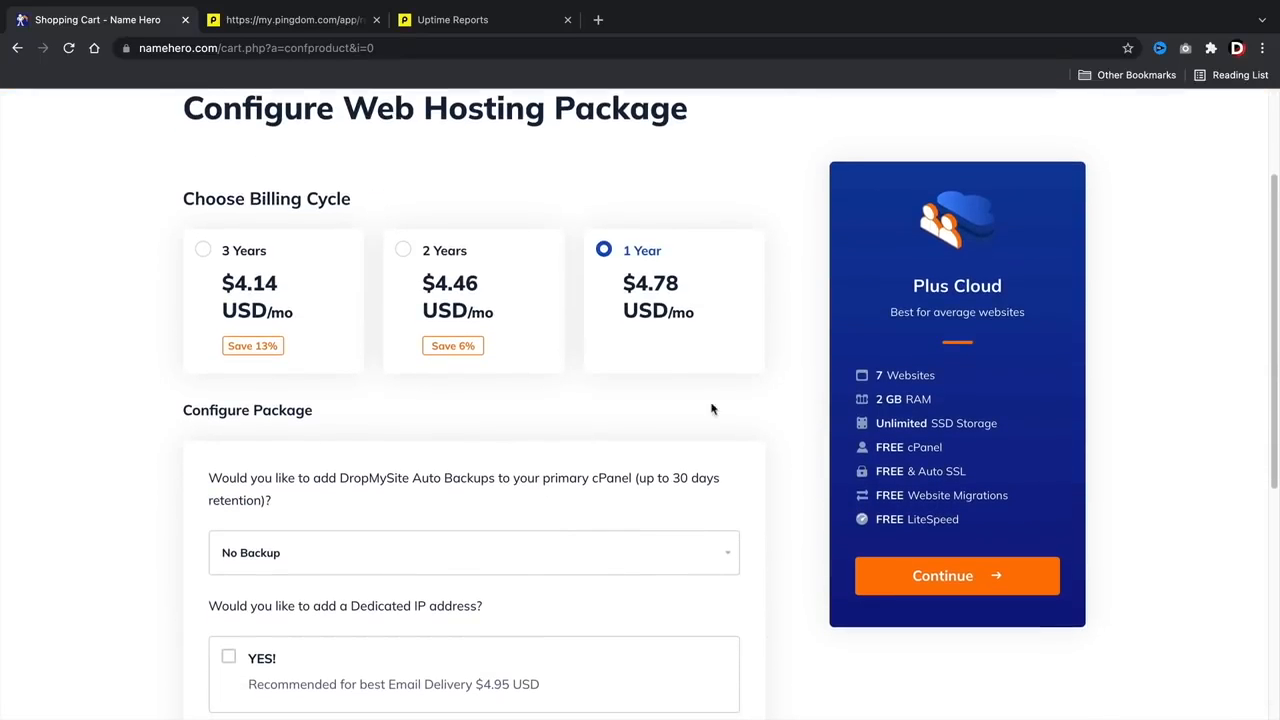
click(1000, 578)
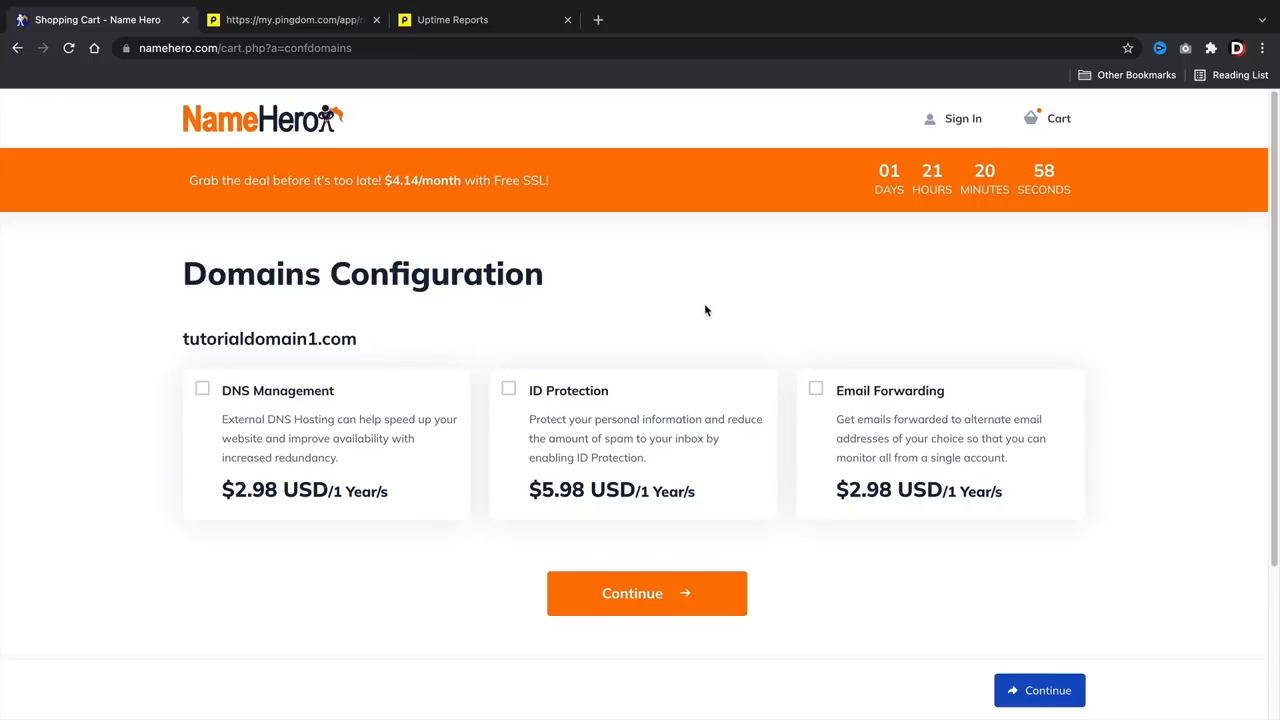
Step: Add ID Protection to tutorialdomain1.com and continue to Review & Checkout
click(587, 394)
click(640, 598)
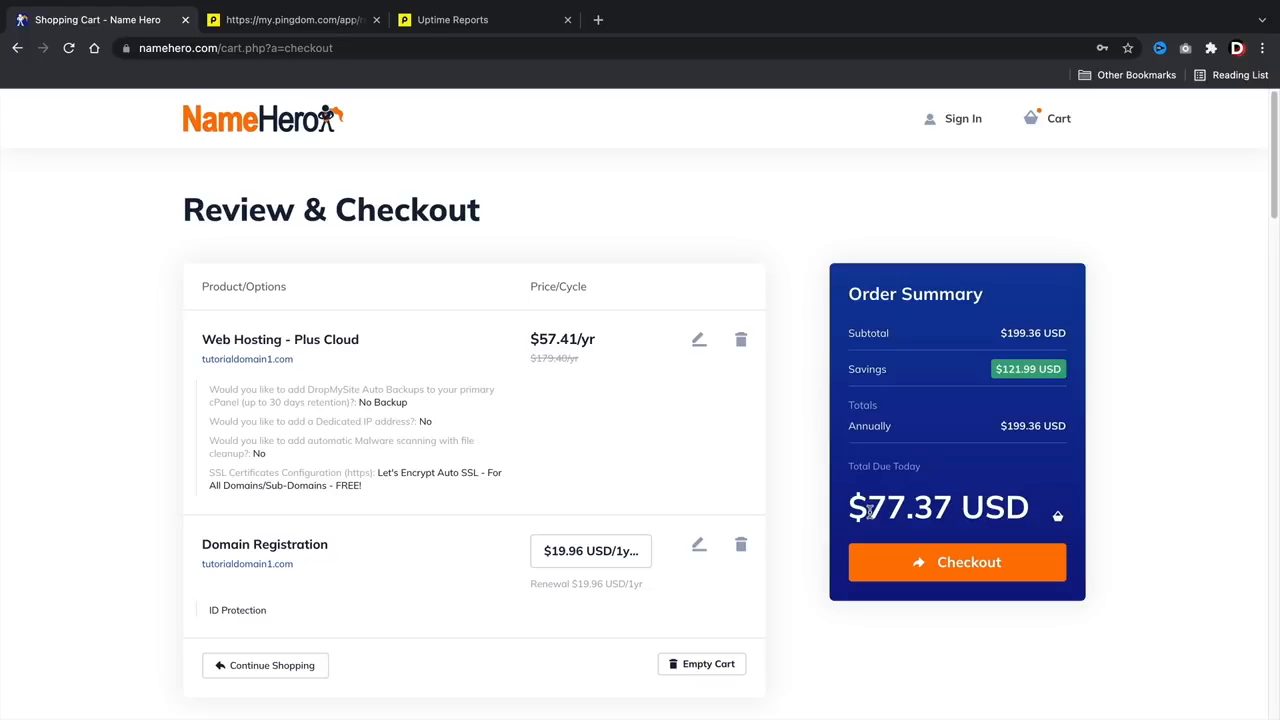
Step: Highlight the $77.37 USD total, then compare the Pingdom uptime and page speed reports
drag(849, 510, 1027, 500)
click(828, 491)
click(470, 22)
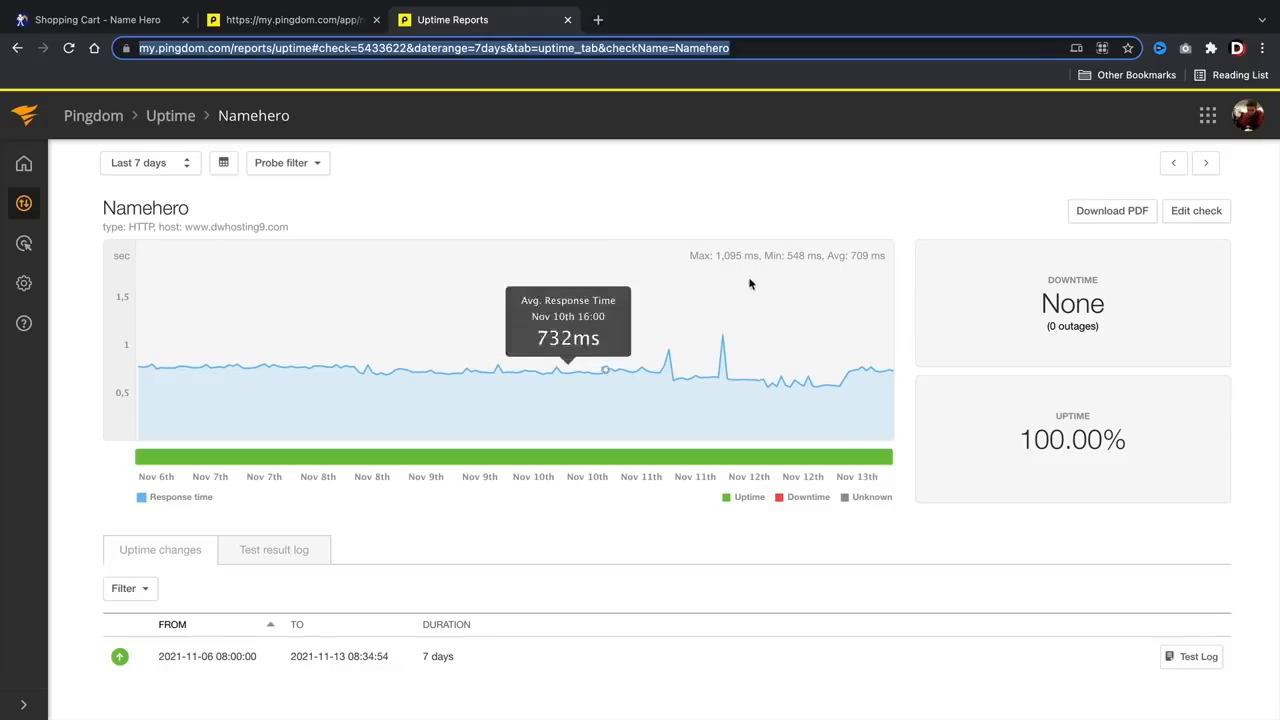
click(303, 30)
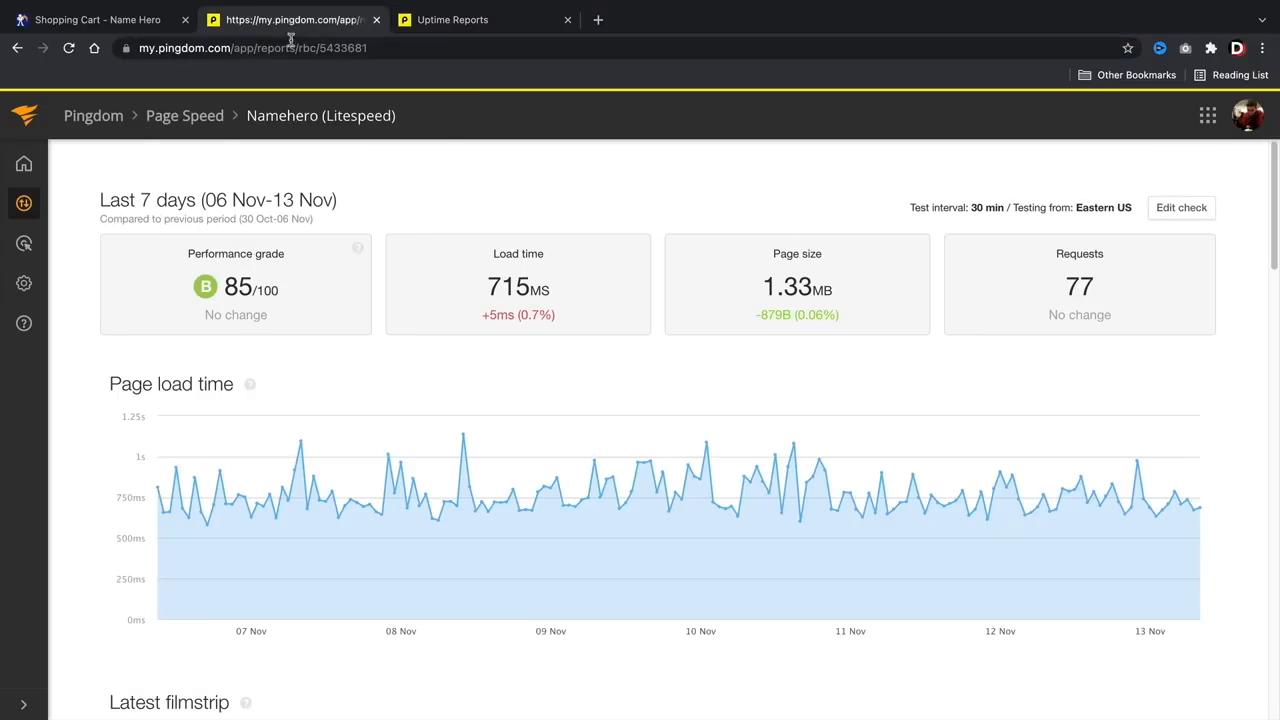
click(150, 22)
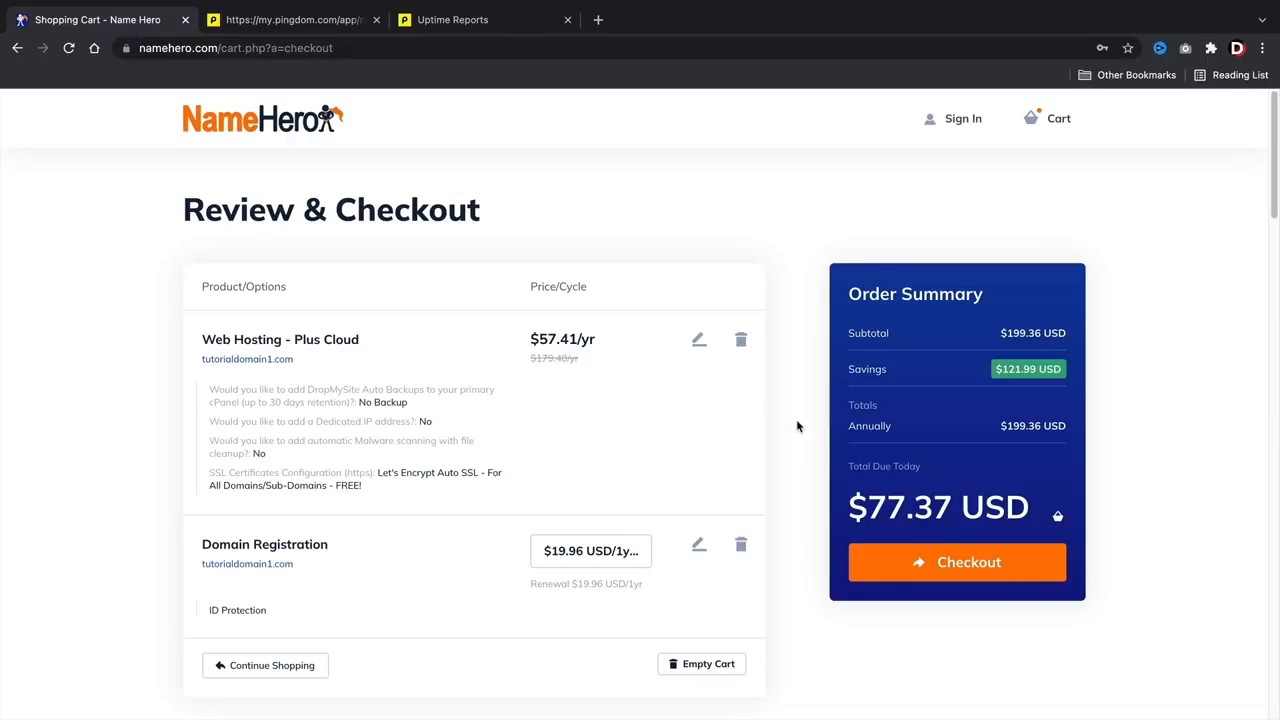
Step: Agree to the Terms of Service at the bottom of the checkout form and open them in a new tab
scroll(797, 427, down, 3)
scroll(797, 427, down, 10)
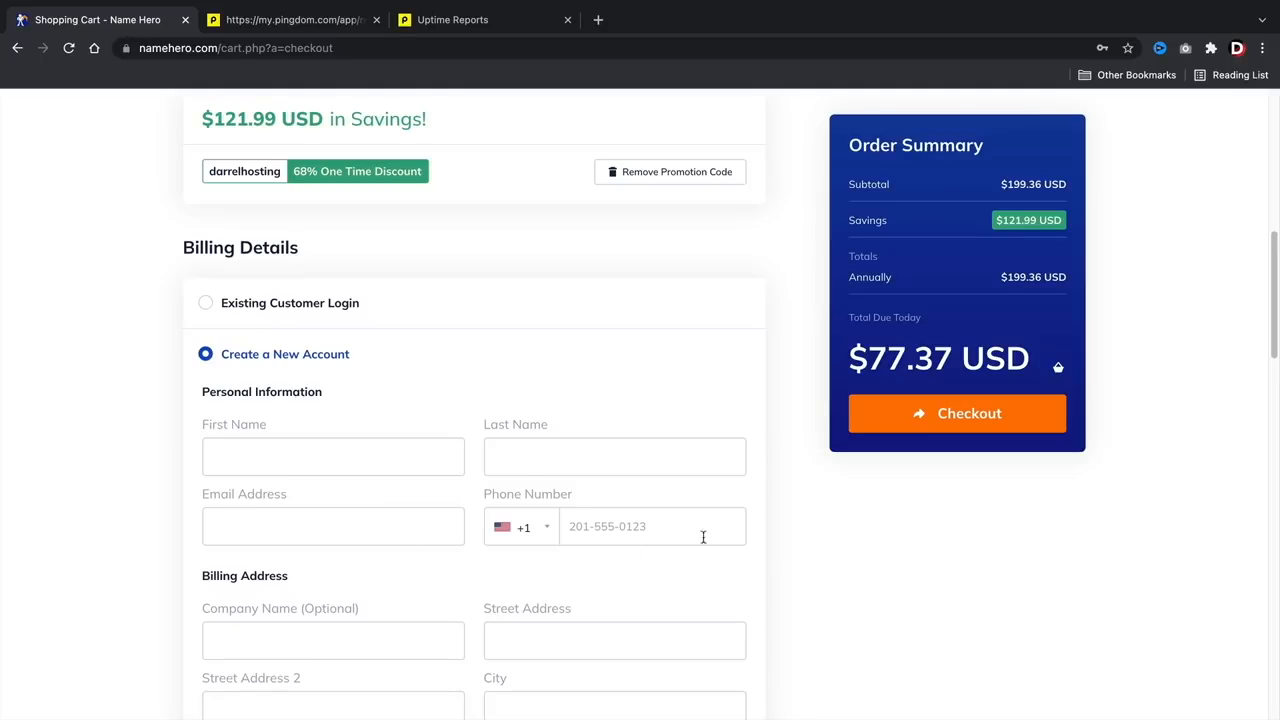
scroll(720, 540, down, 2)
scroll(561, 495, down, 3)
scroll(561, 495, down, 4)
scroll(388, 475, down, 2)
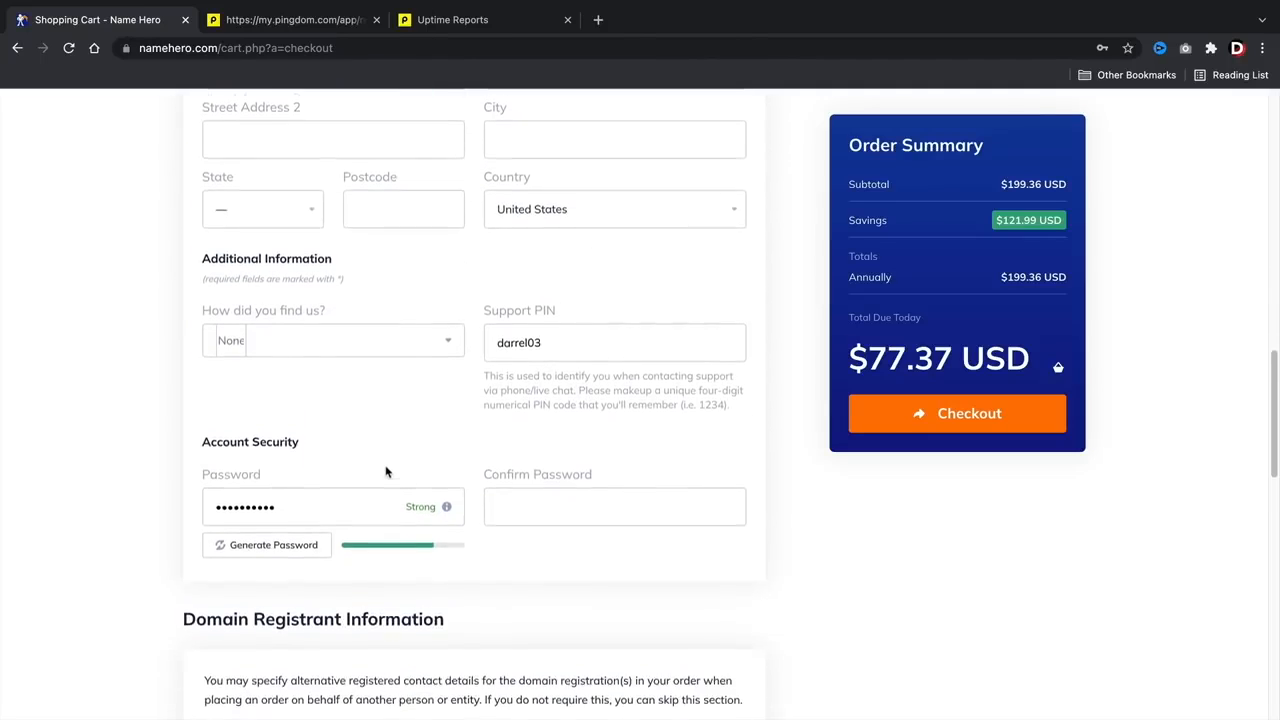
scroll(386, 472, down, 2)
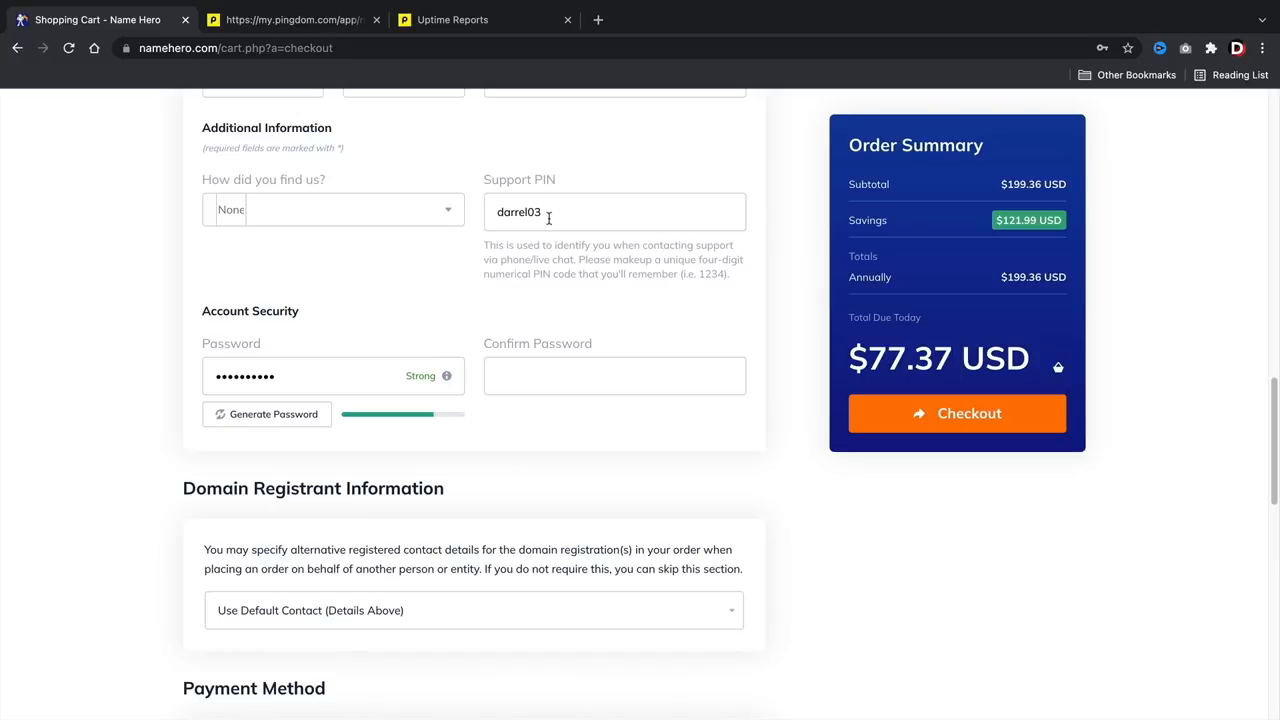
scroll(658, 323, down, 6)
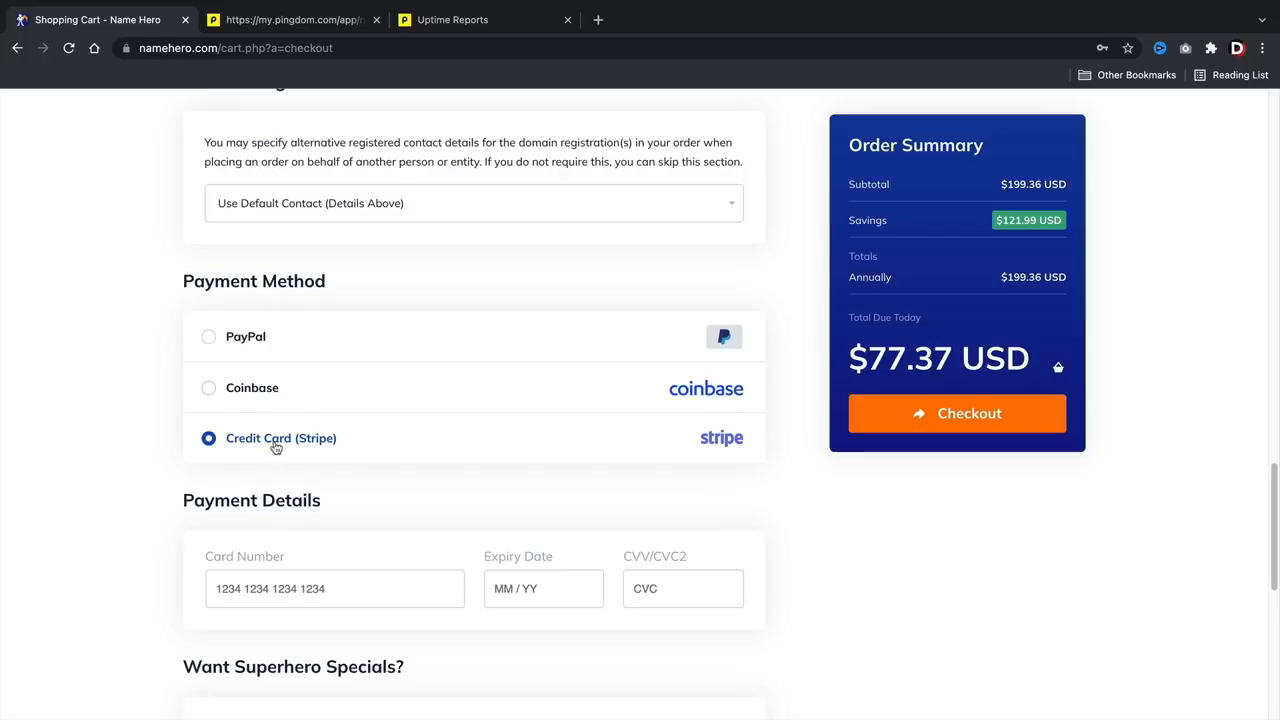
scroll(280, 440, down, 2)
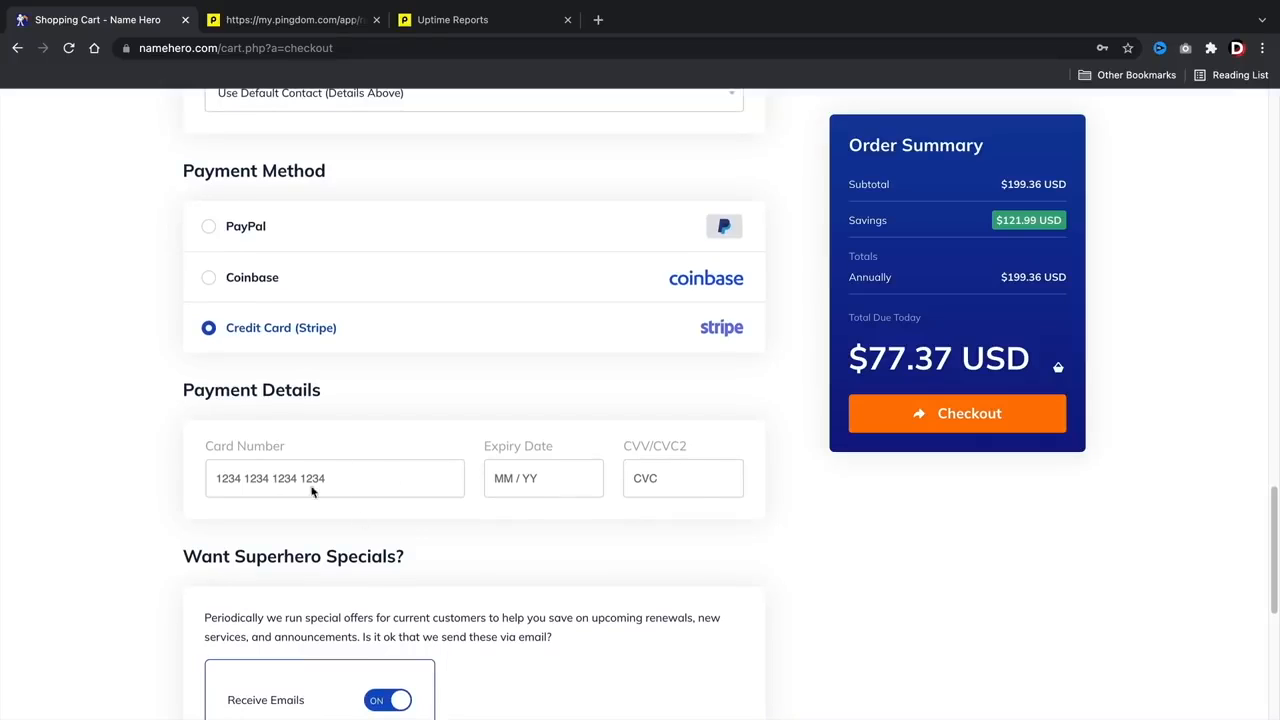
scroll(307, 472, down, 5)
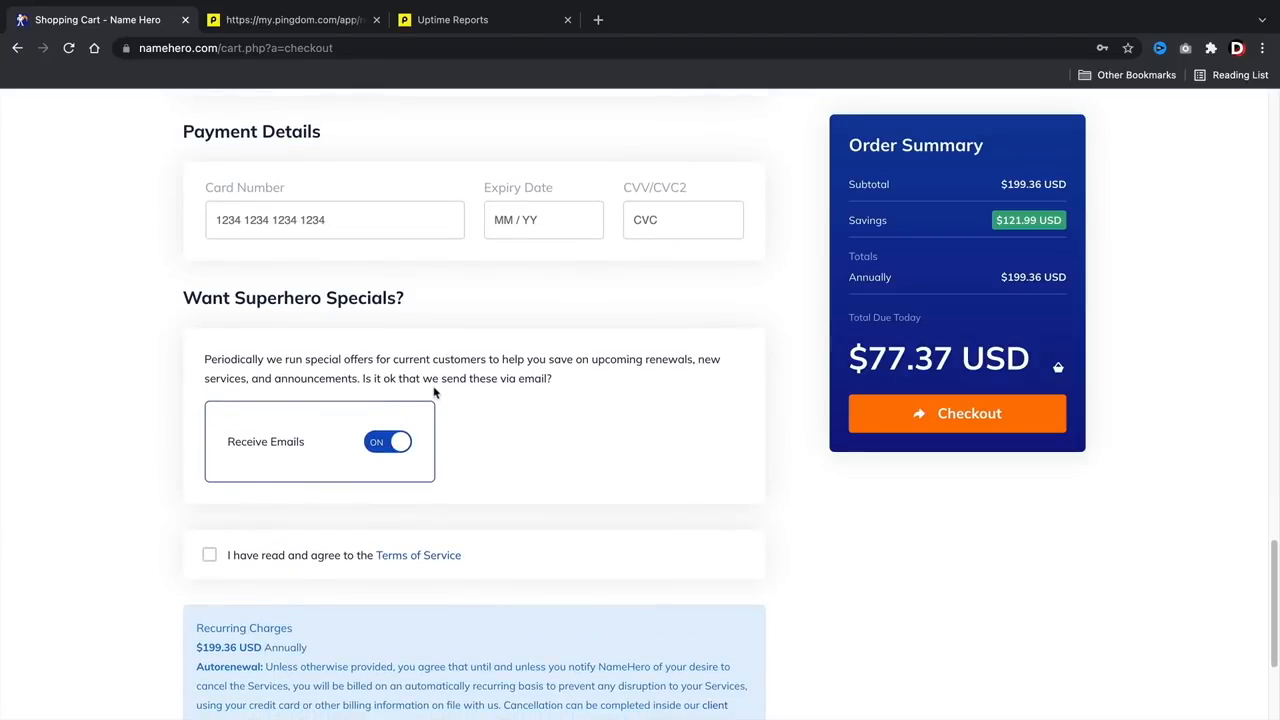
scroll(436, 397, down, 1)
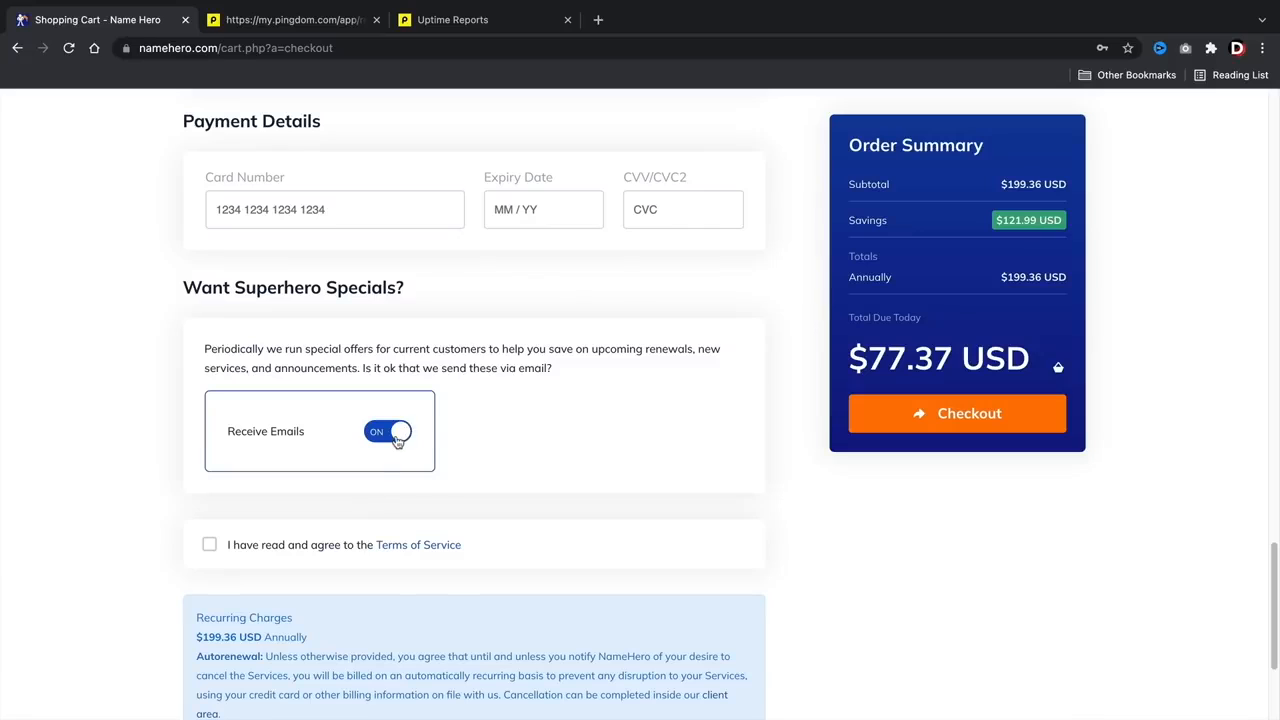
scroll(404, 430, down, 2)
scroll(409, 415, down, 1)
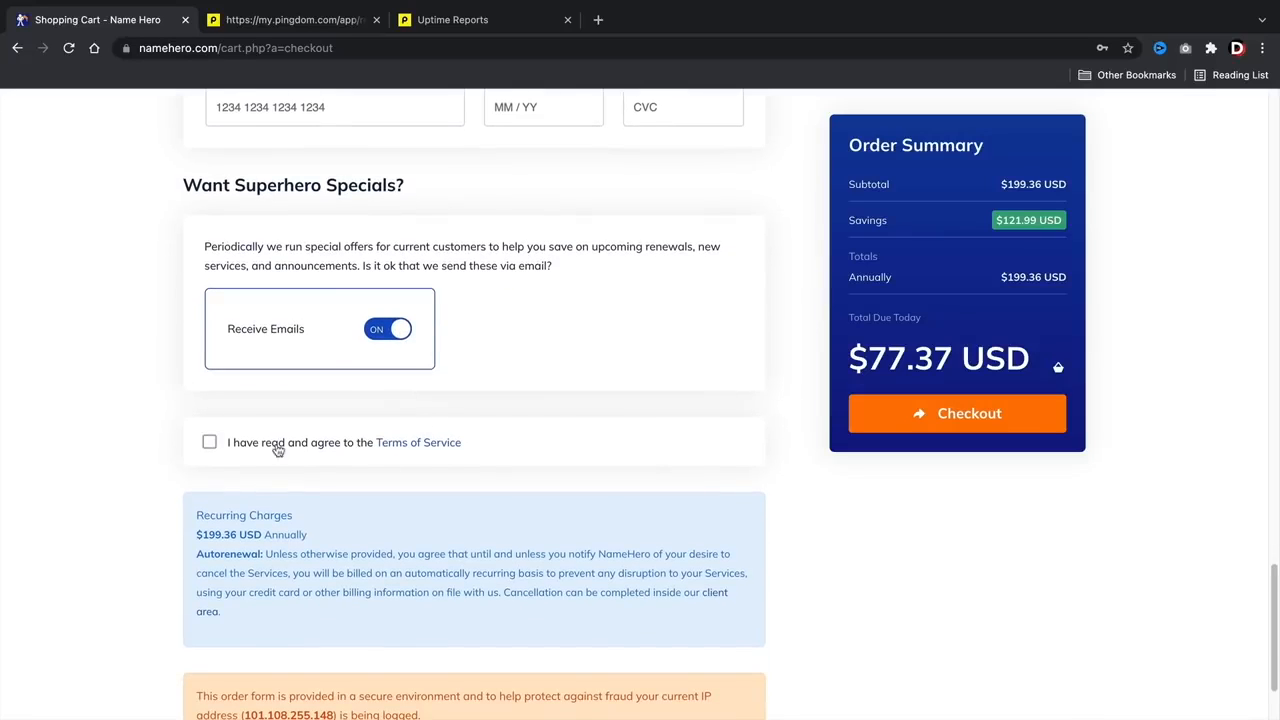
click(209, 442)
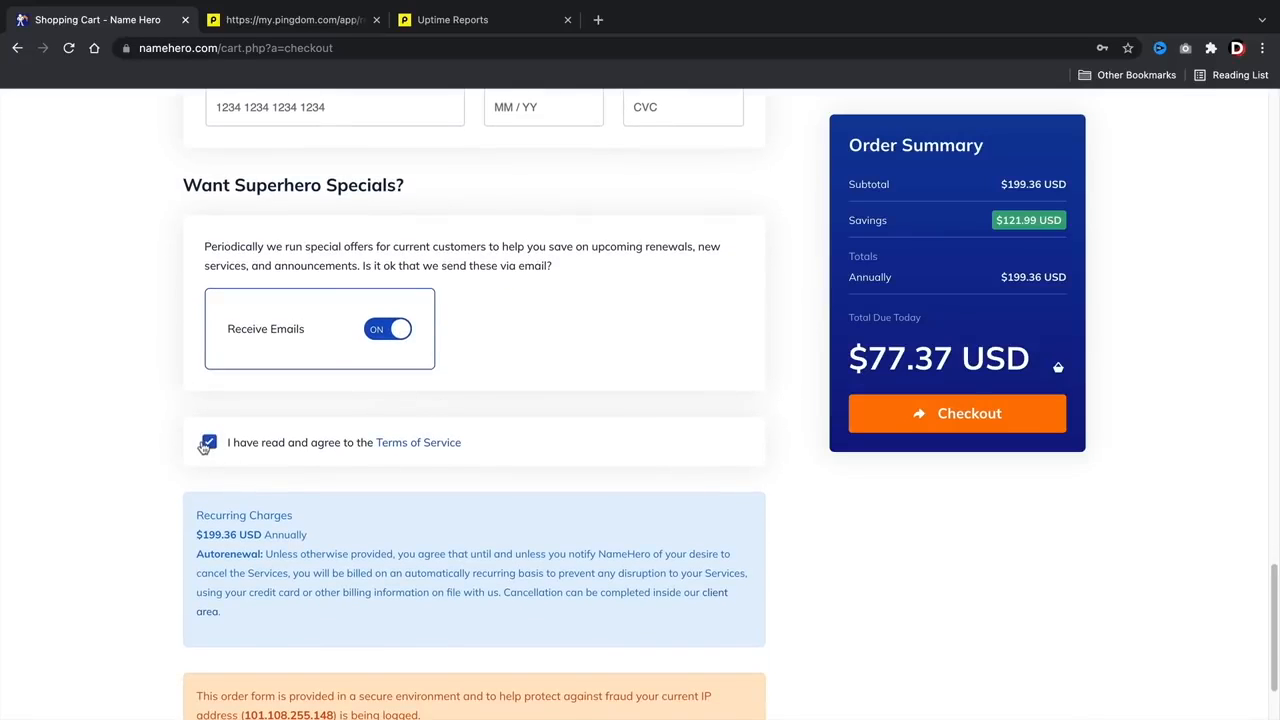
click(418, 444)
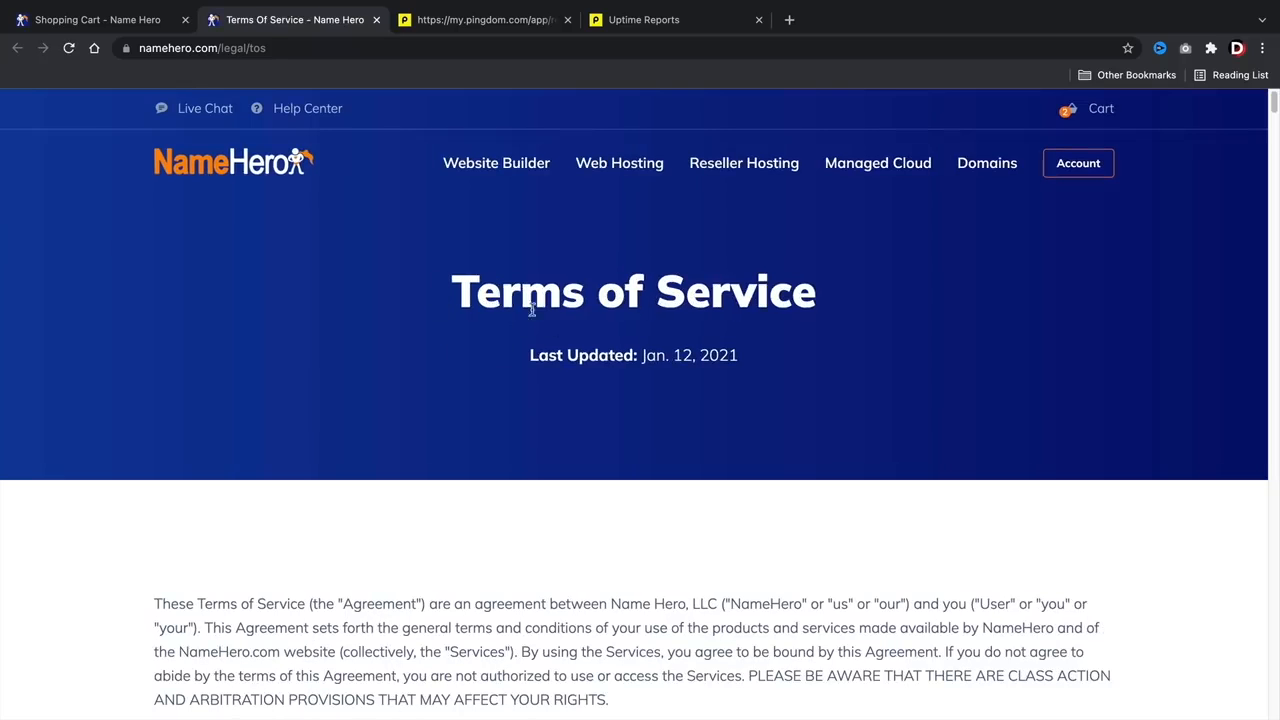
Step: Skim the Terms of Service page, then return to the Shopping Cart checkout tab
scroll(554, 380, down, 5)
scroll(553, 445, down, 15)
drag(1274, 170, 1274, 118)
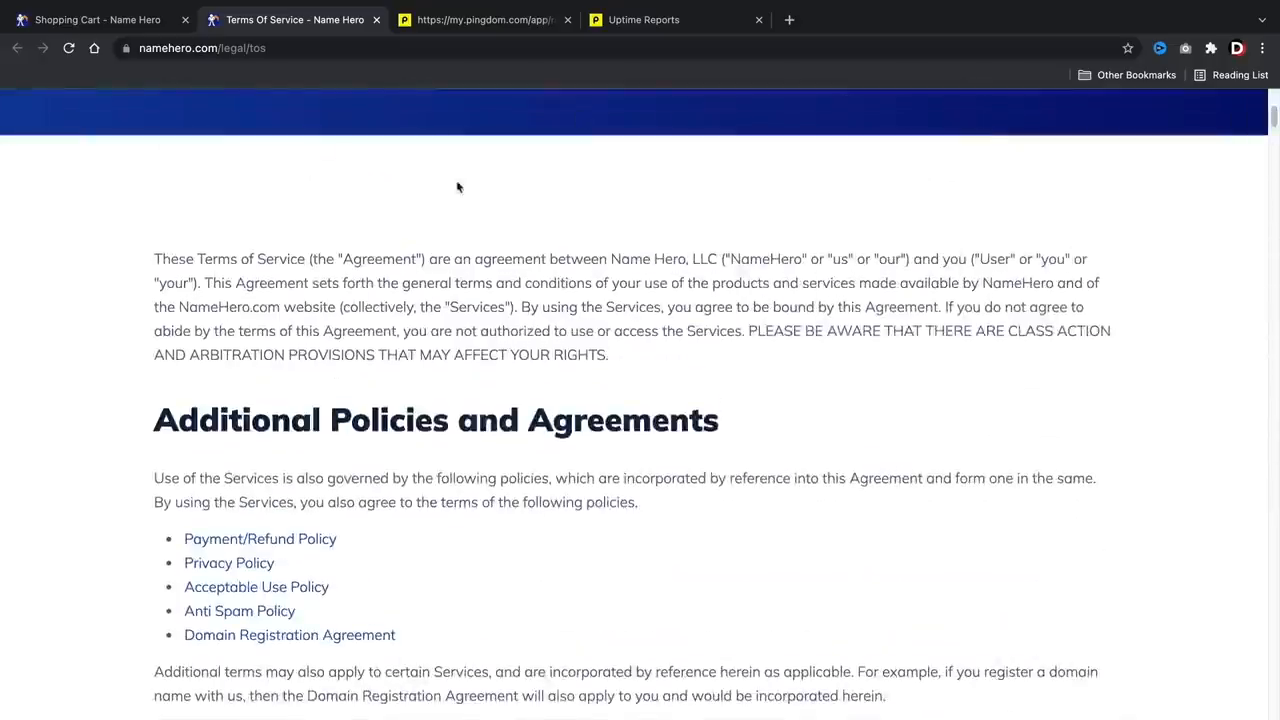
scroll(460, 183, up, 4)
click(152, 24)
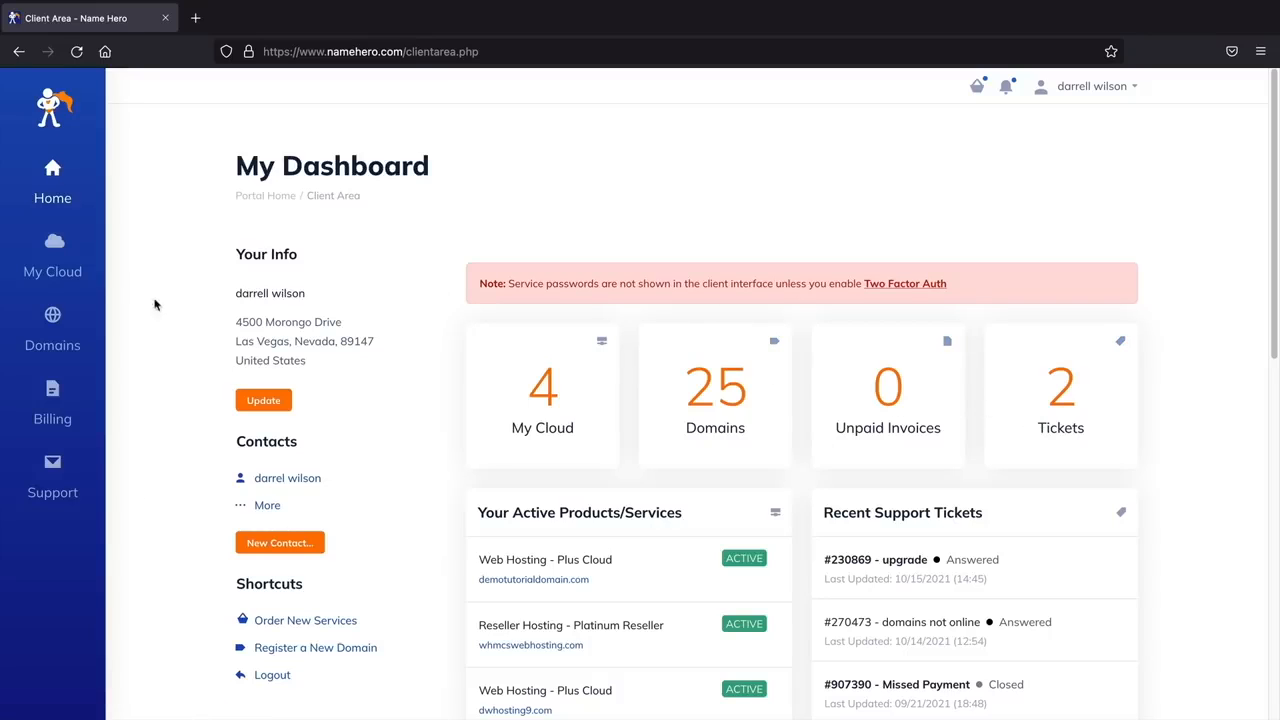
click(62, 256)
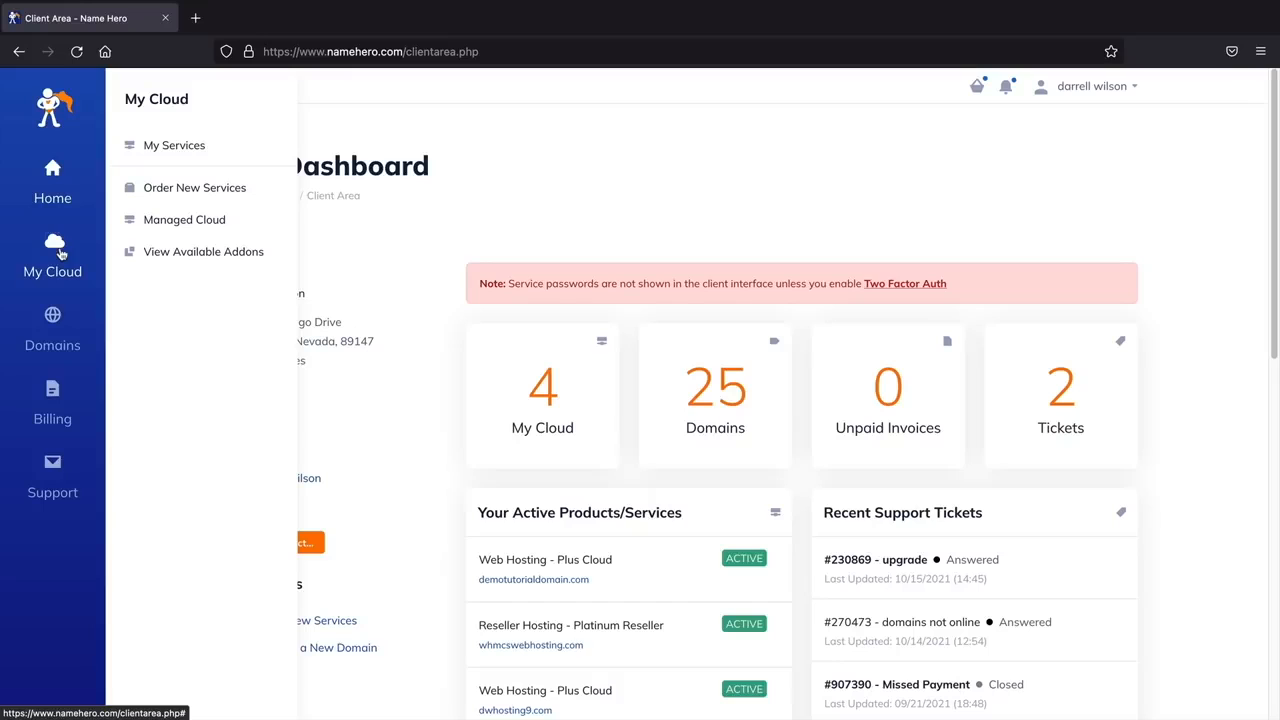
click(52, 328)
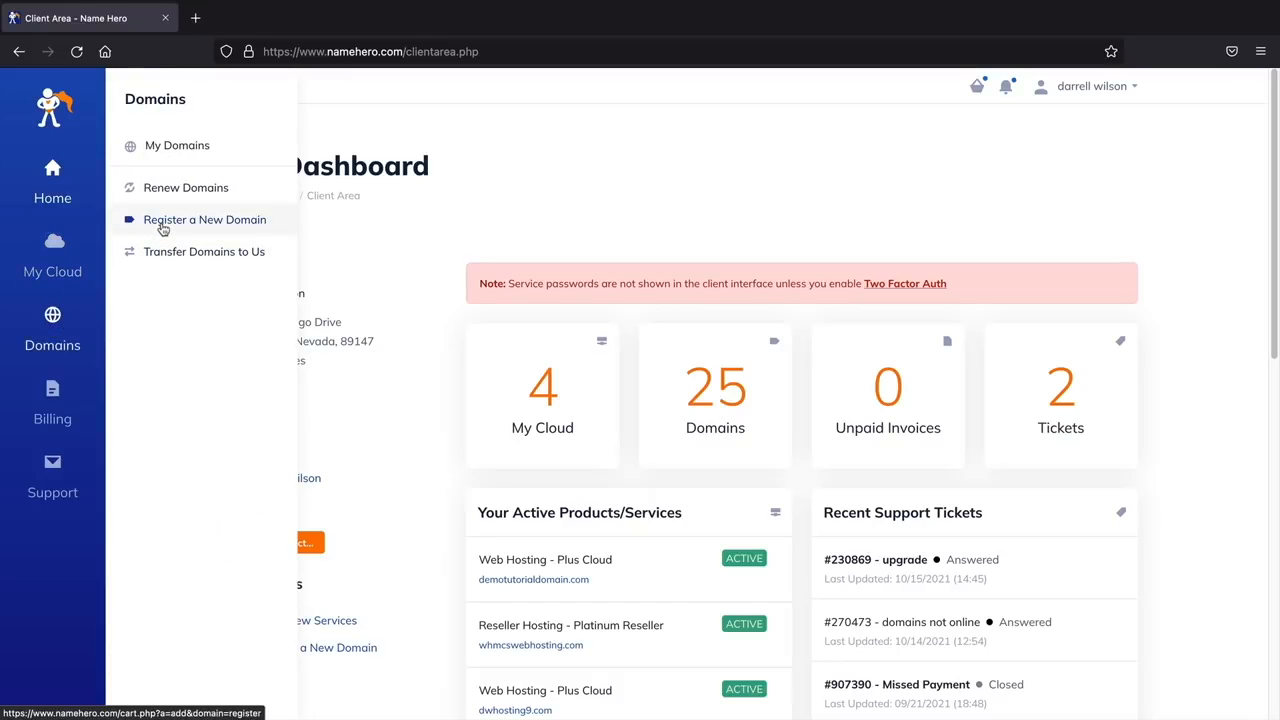
click(48, 408)
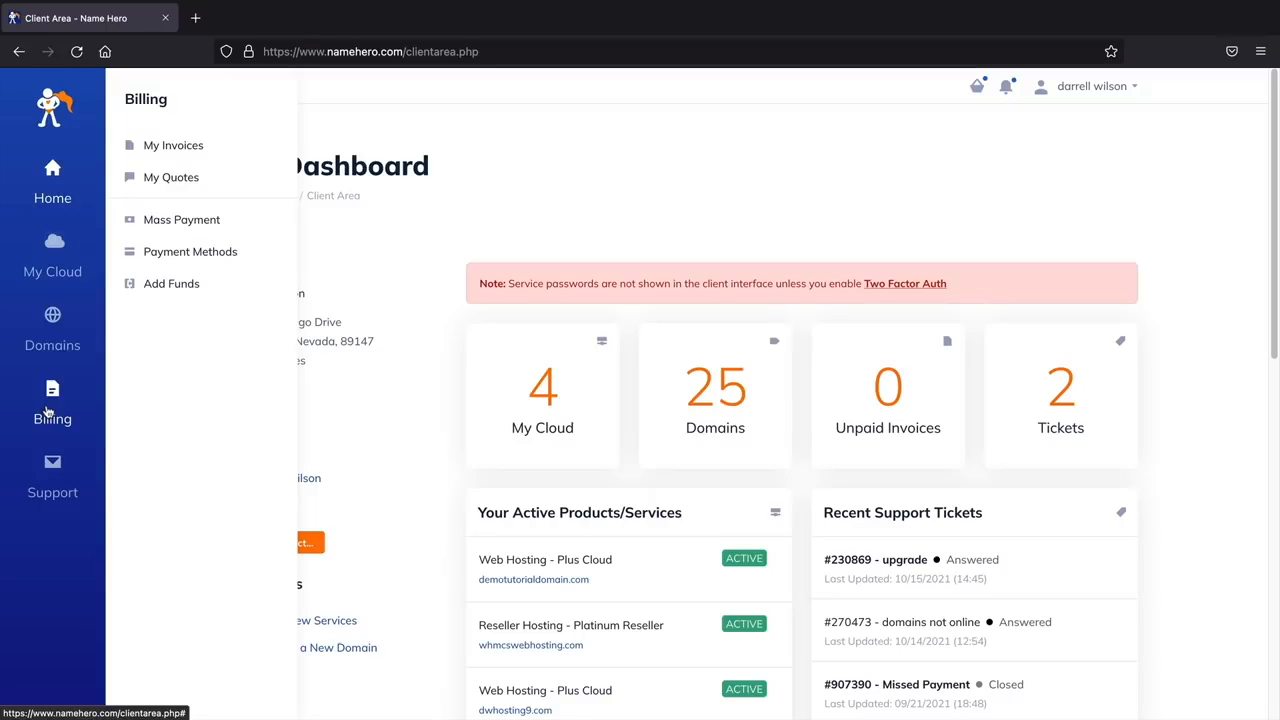
click(61, 484)
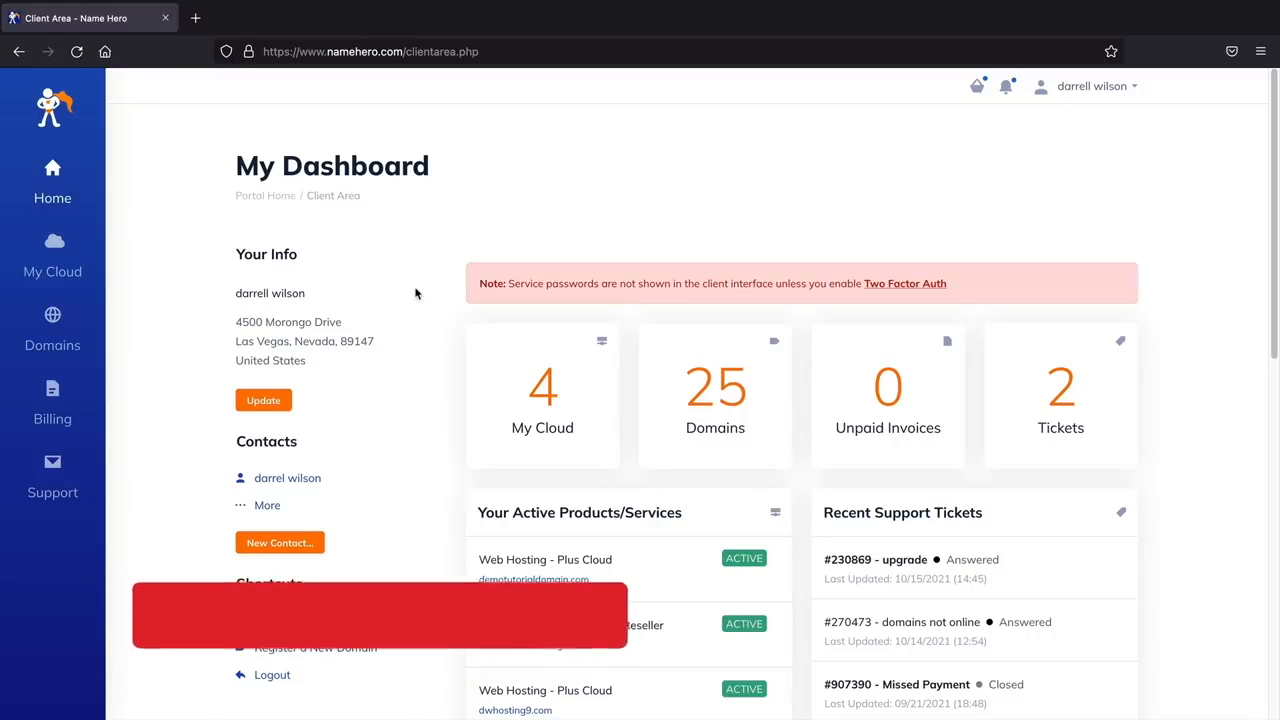
Step: From My Cloud, open dwhosting9.com's Web Hosting - Plus Cloud service and log in to its cPanel
click(547, 421)
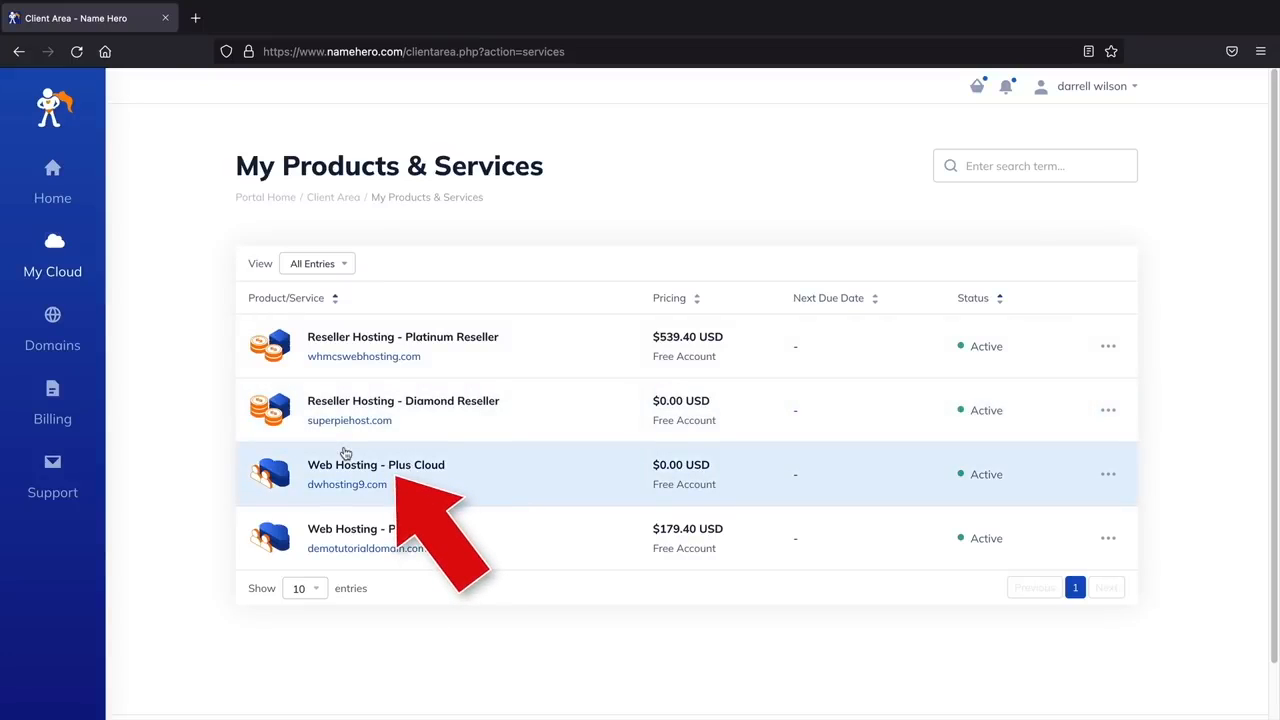
click(320, 476)
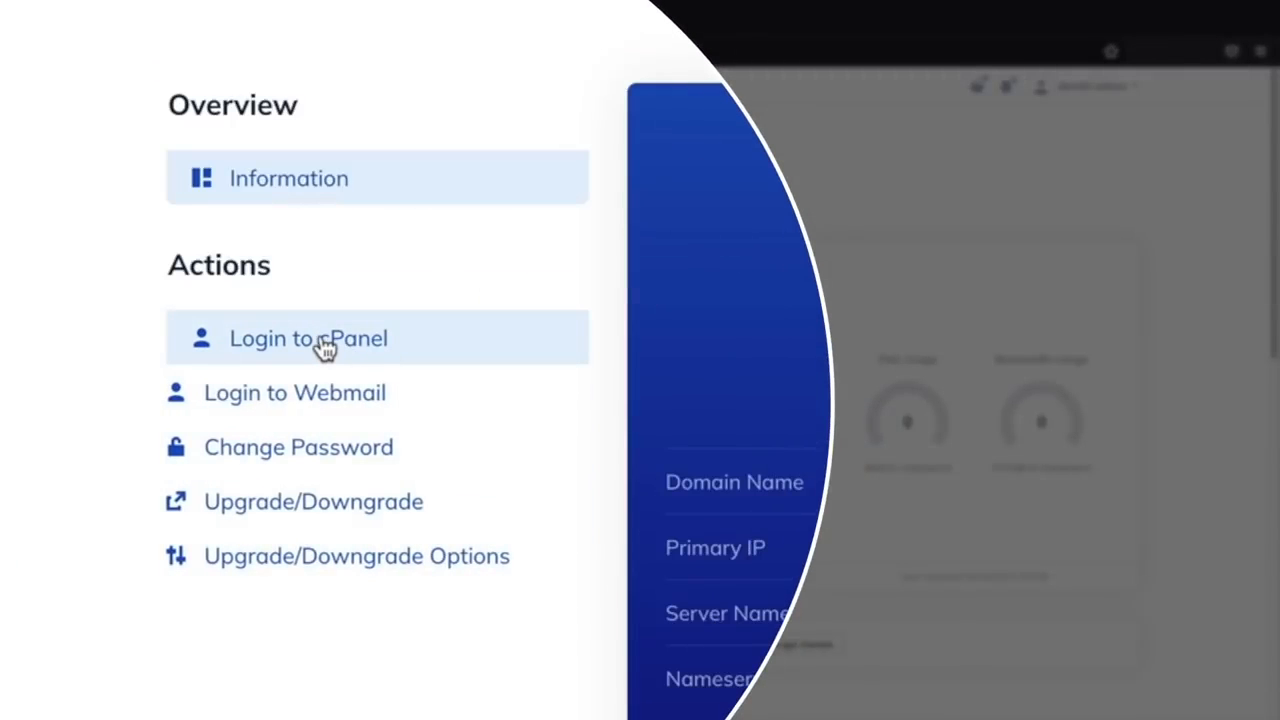
click(322, 340)
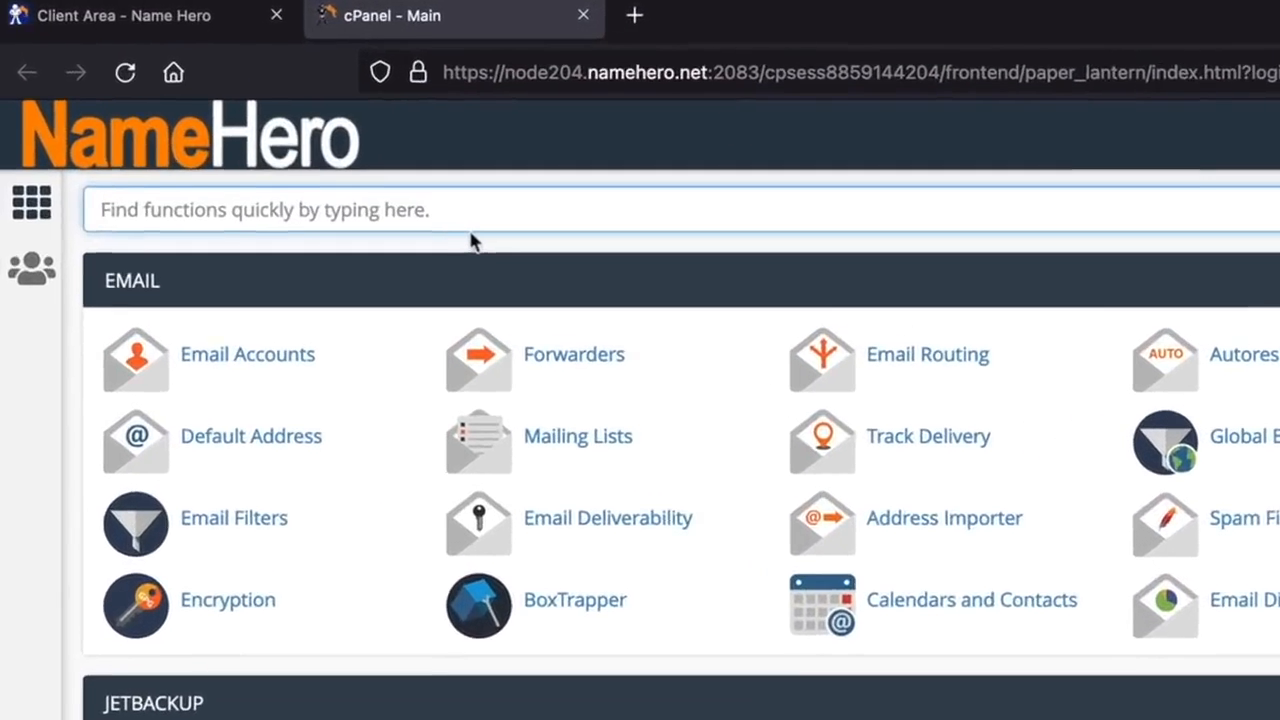
Step: Search cPanel for 'wordpress' and open WordPress Manager by Softaculous
text(wordpress)
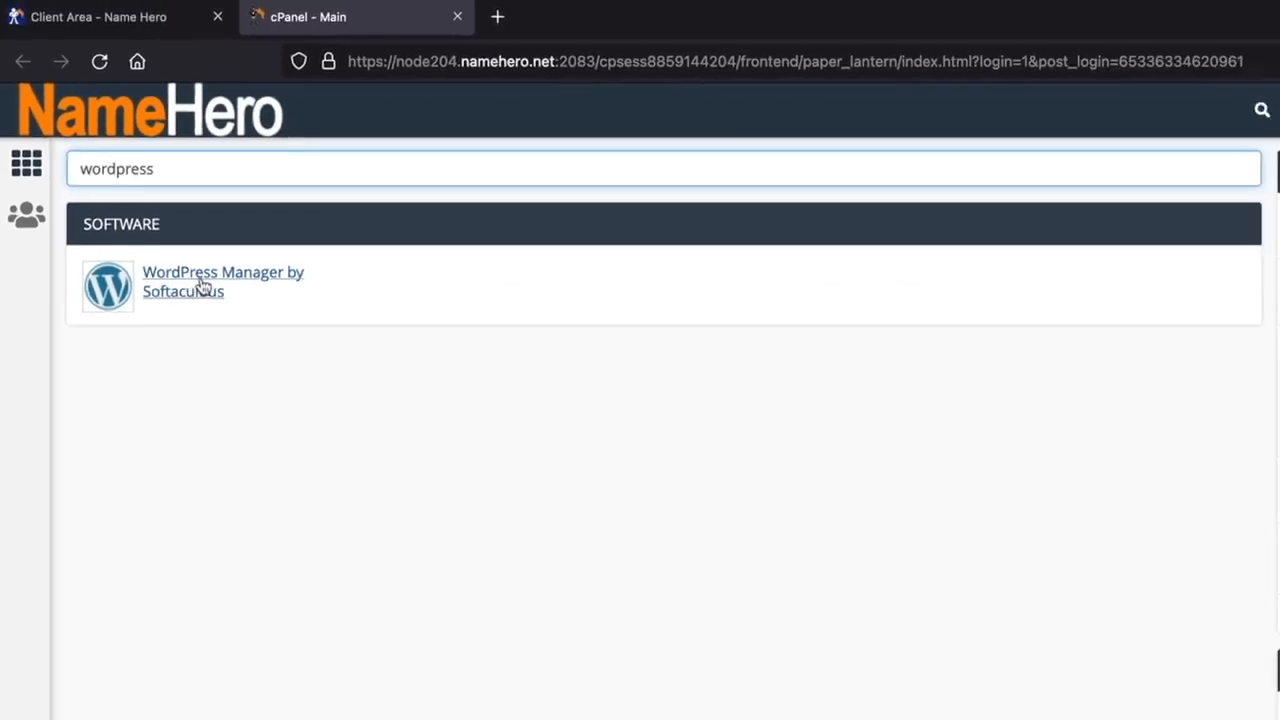
click(176, 225)
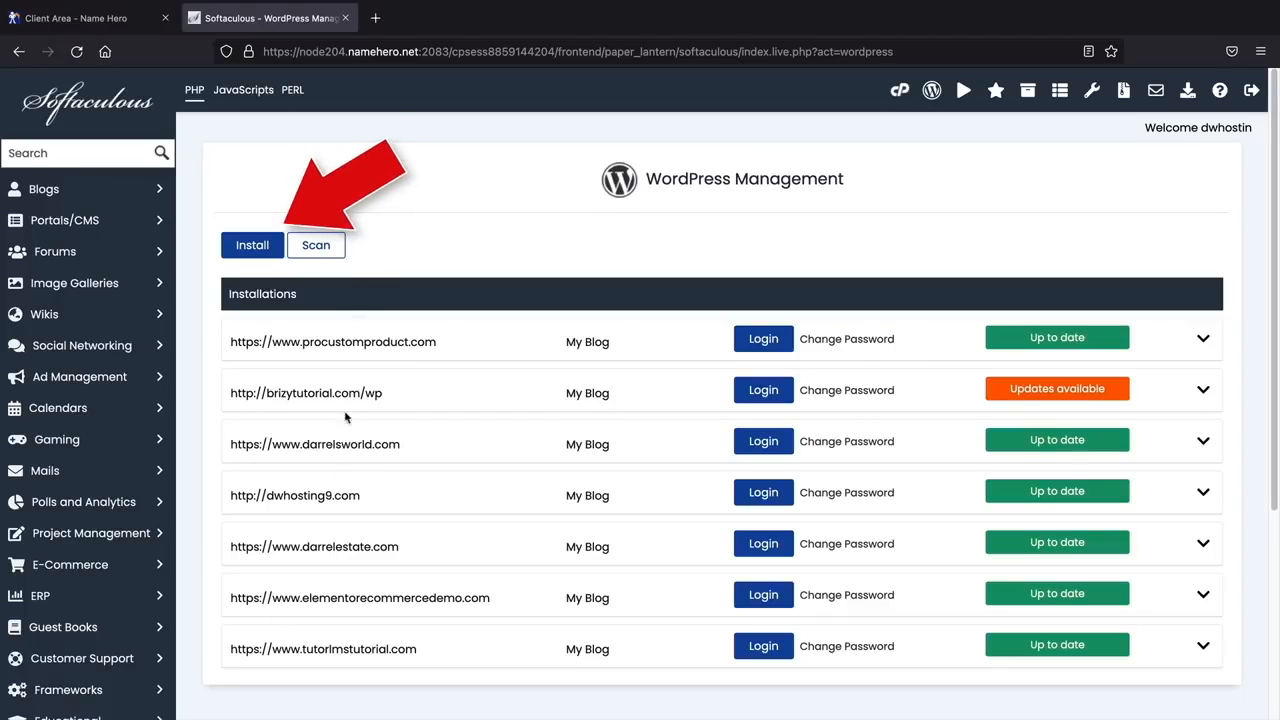
click(247, 247)
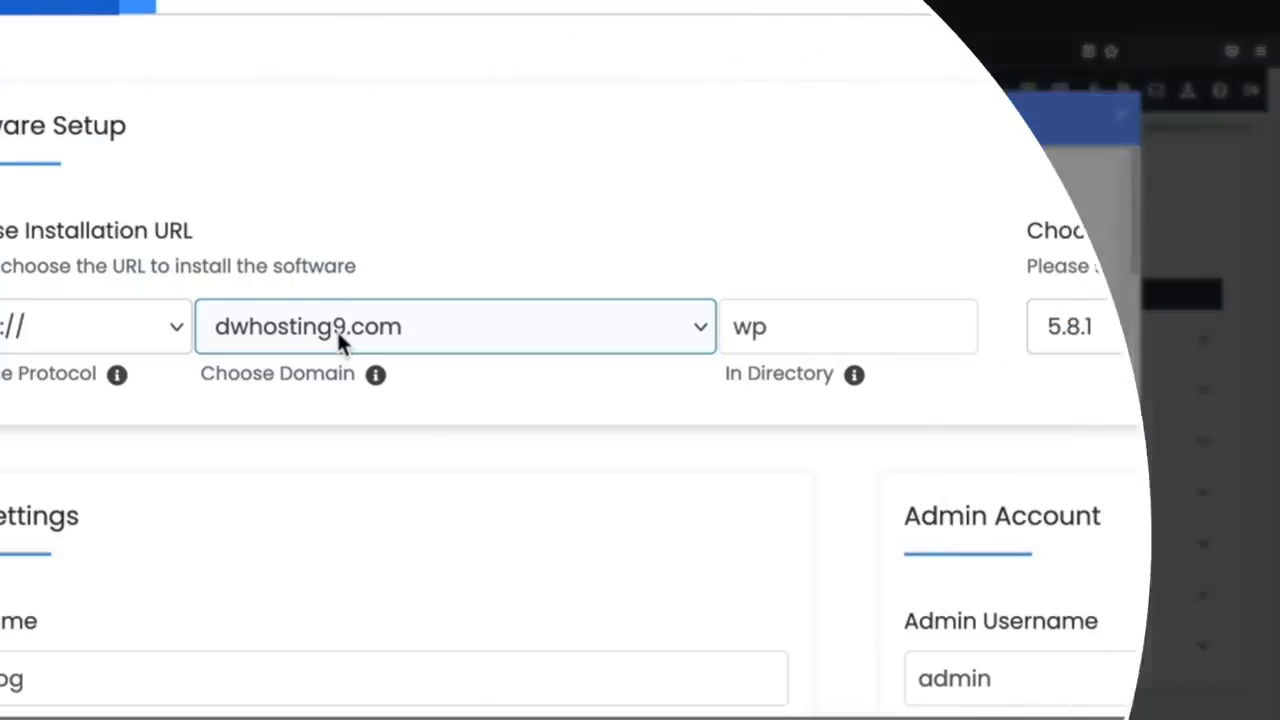
click(336, 328)
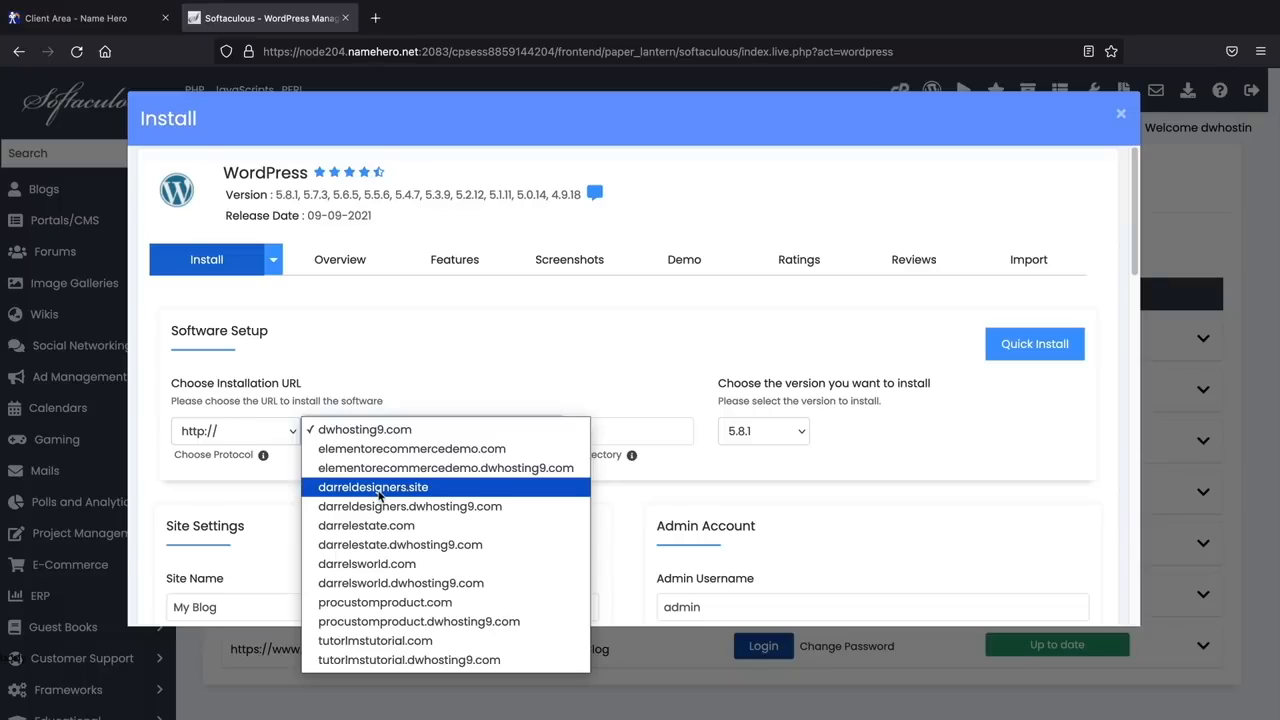
click(379, 488)
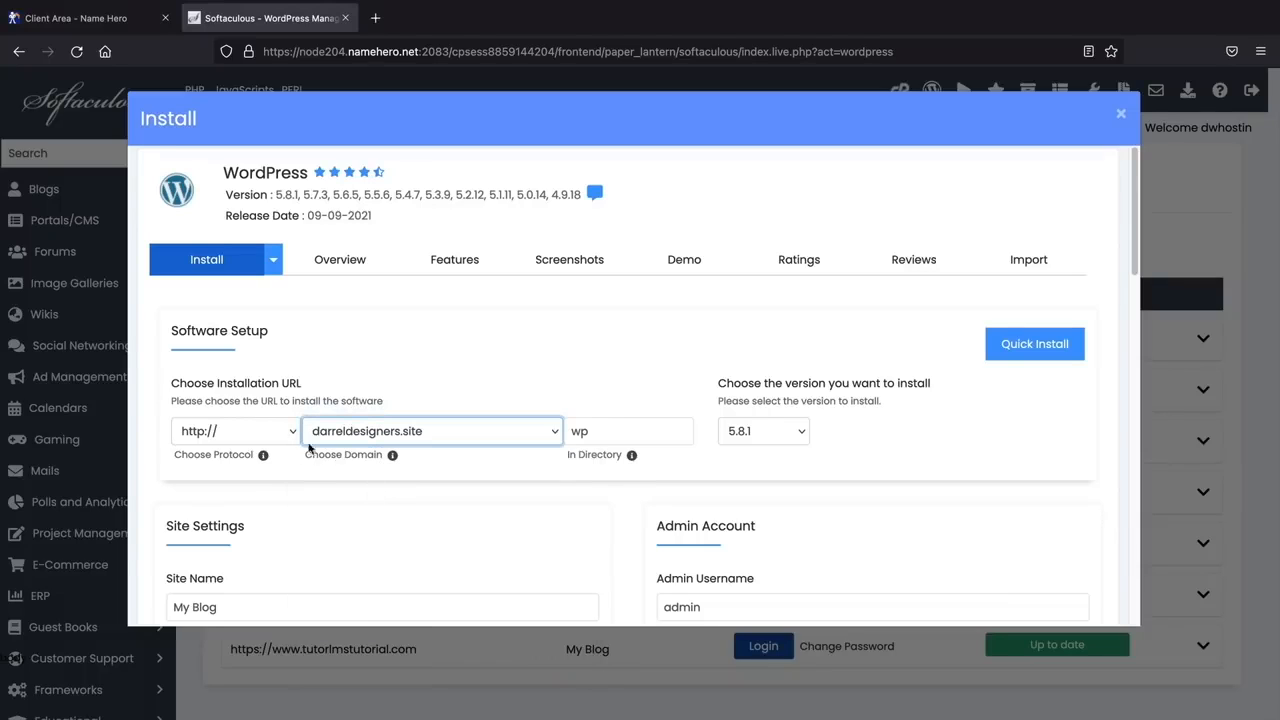
click(283, 437)
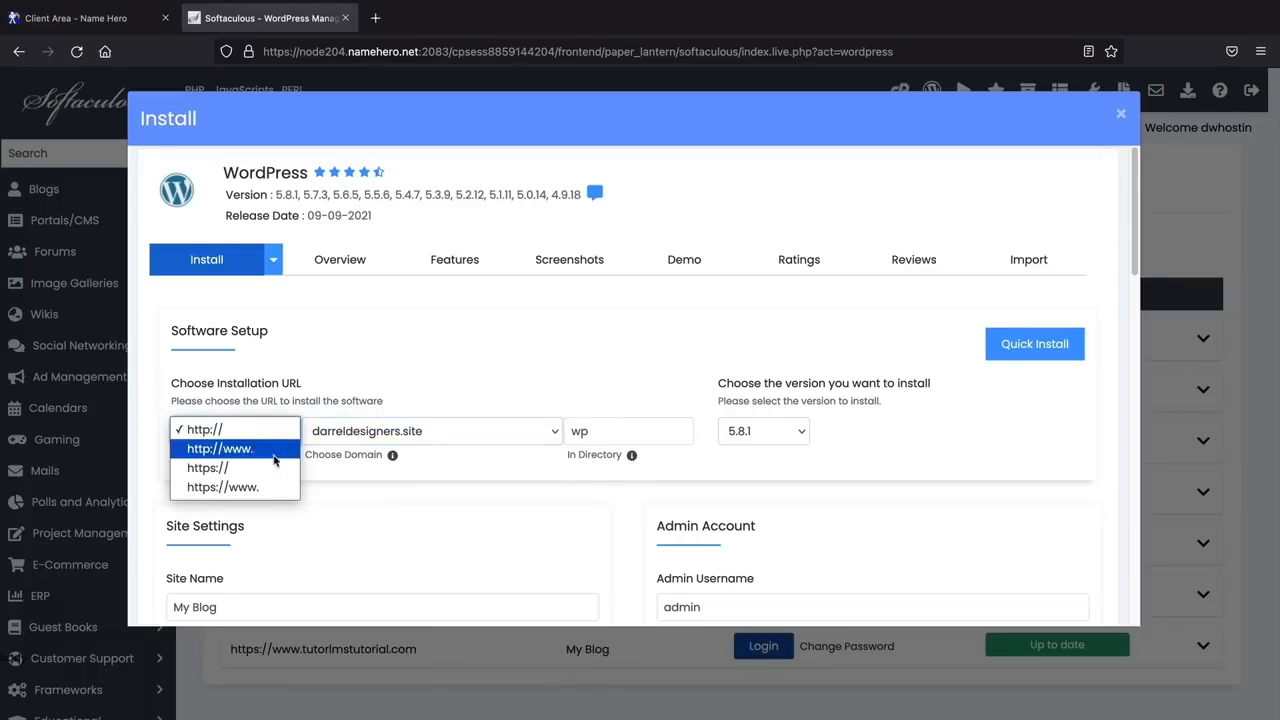
click(260, 491)
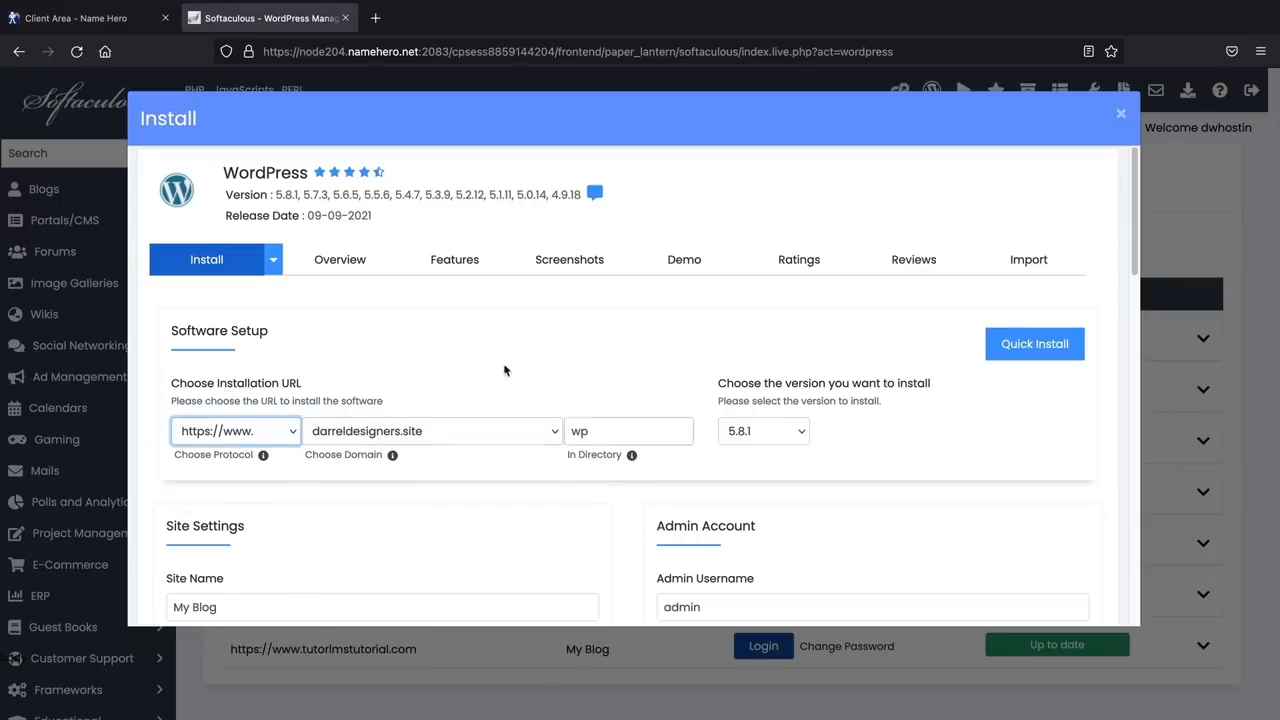
Step: Empty the 'wp' In Directory field so WordPress installs at the site root
click(603, 431)
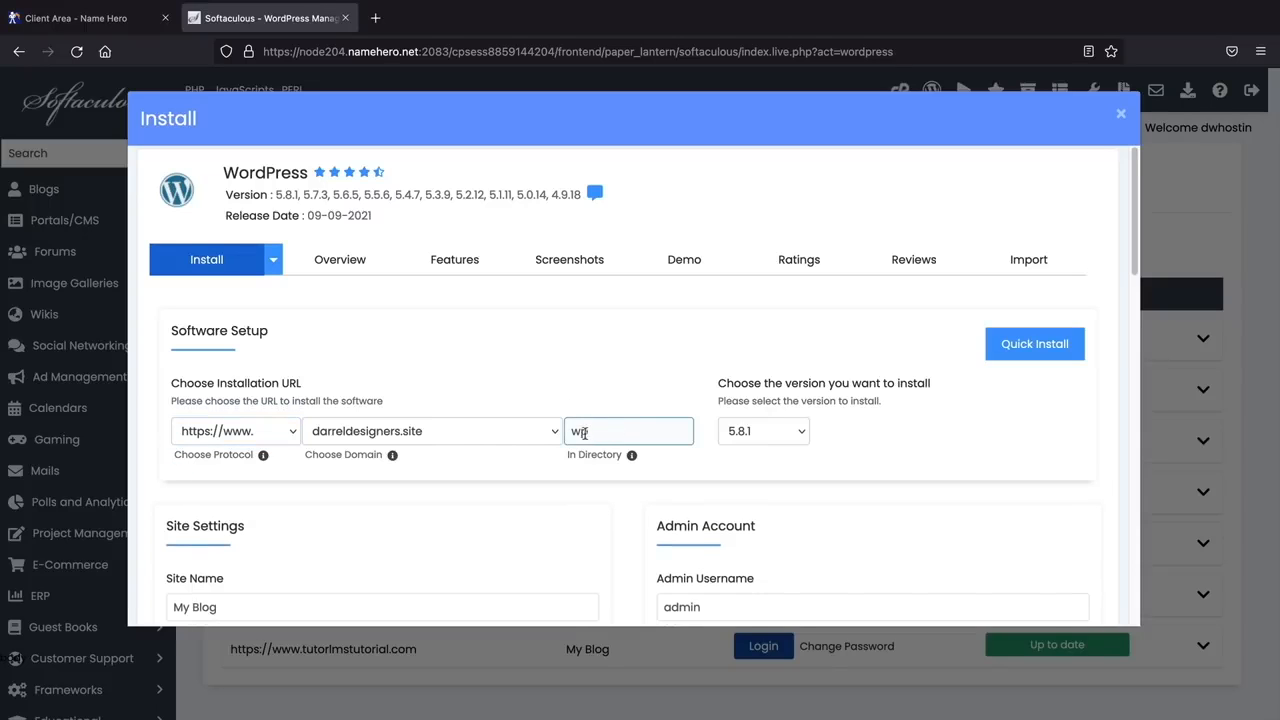
drag(604, 431, 554, 431)
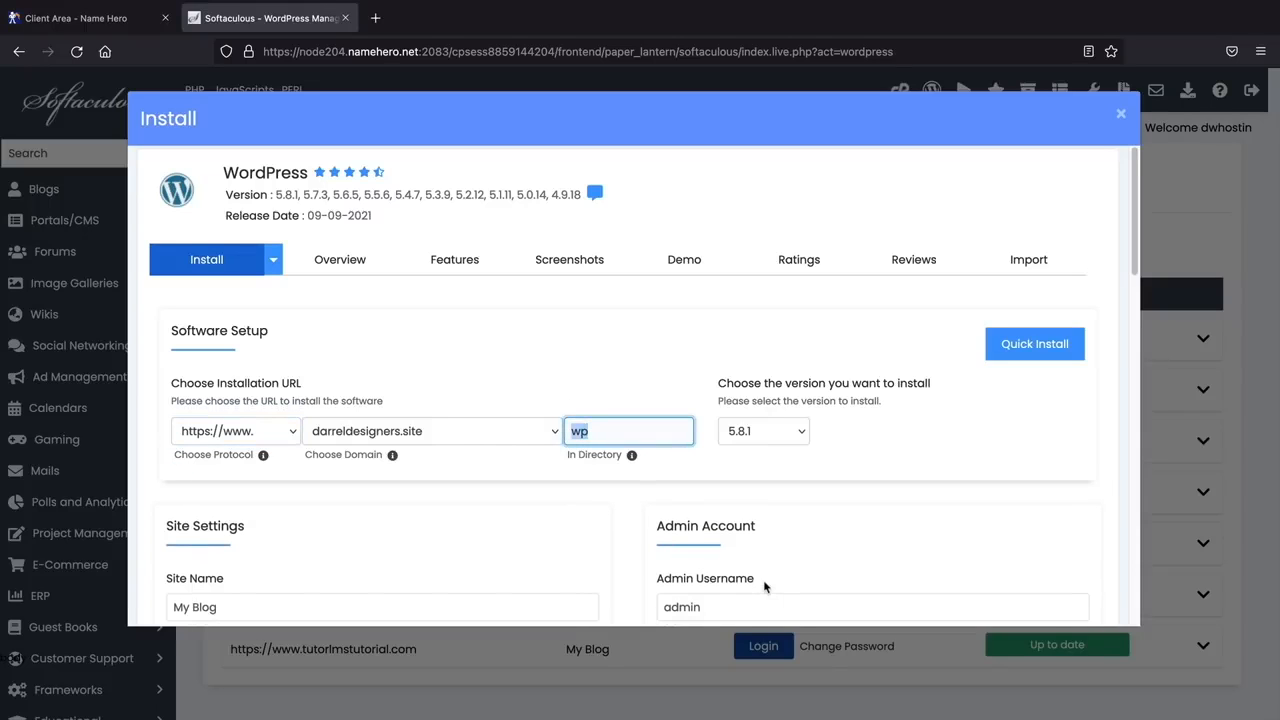
key(BackSpace)
key(F12)
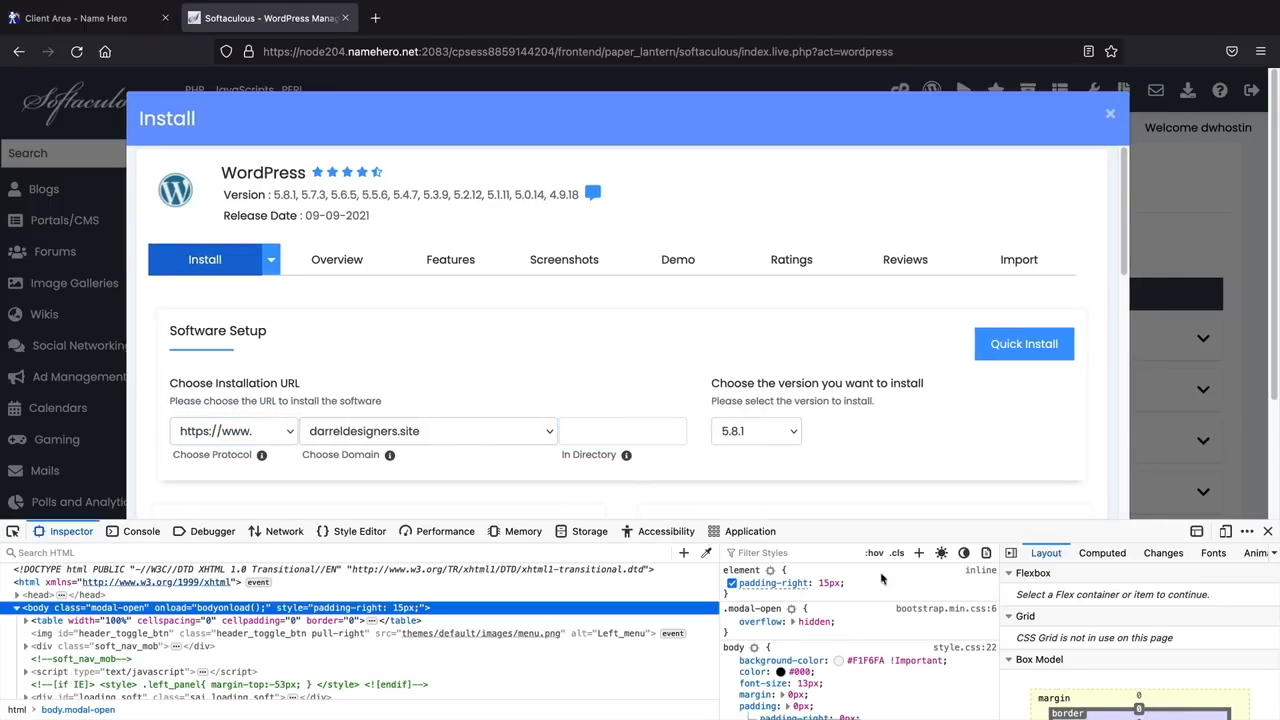
click(1268, 532)
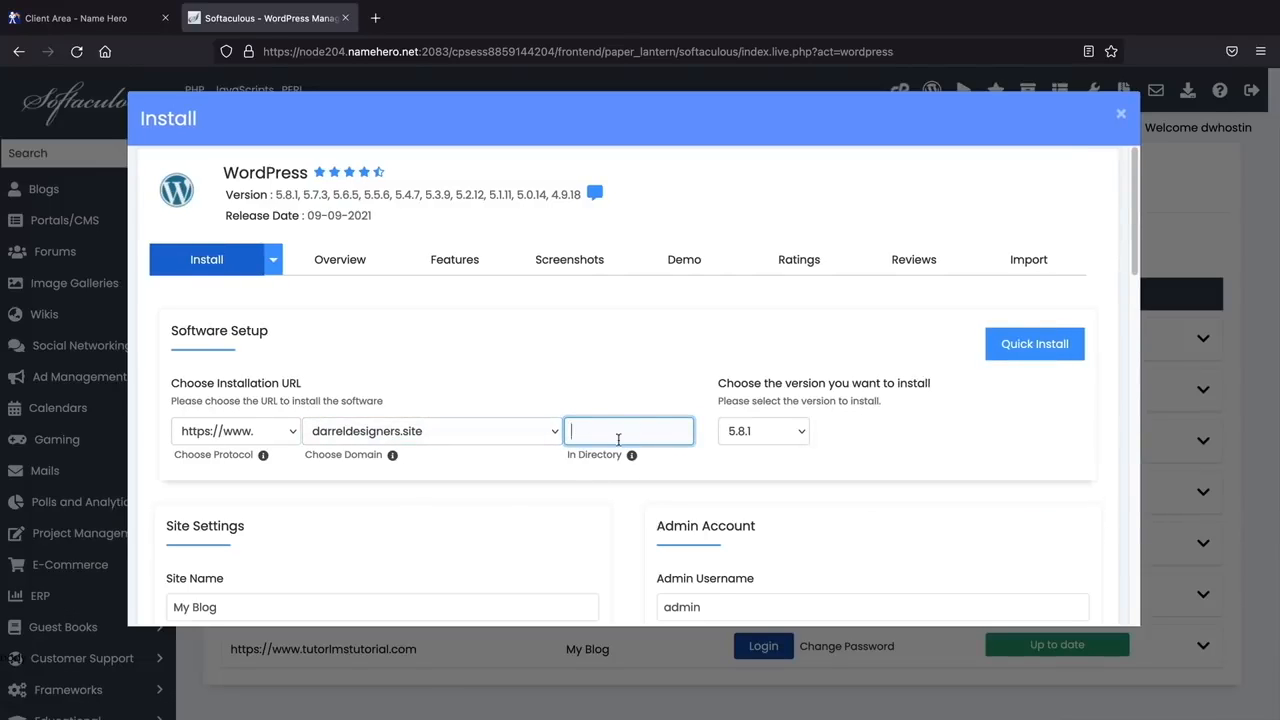
scroll(609, 438, down, 4)
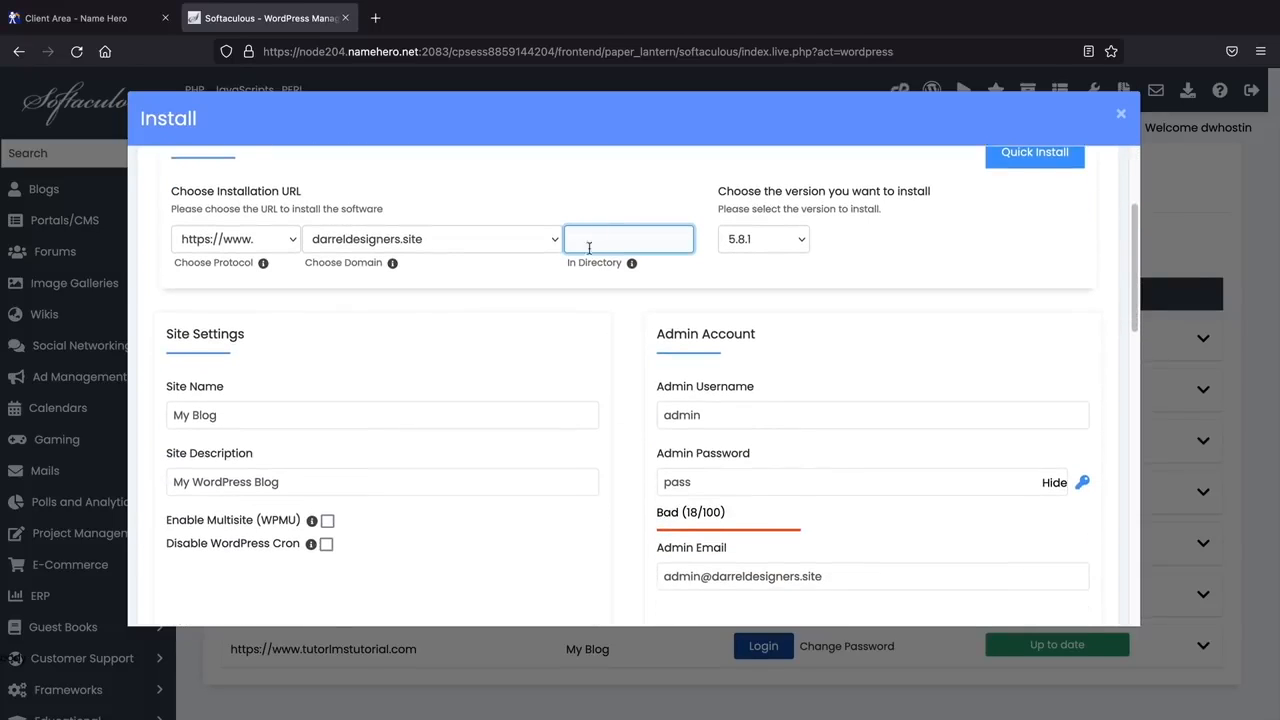
scroll(714, 420, down, 2)
drag(714, 343, 636, 338)
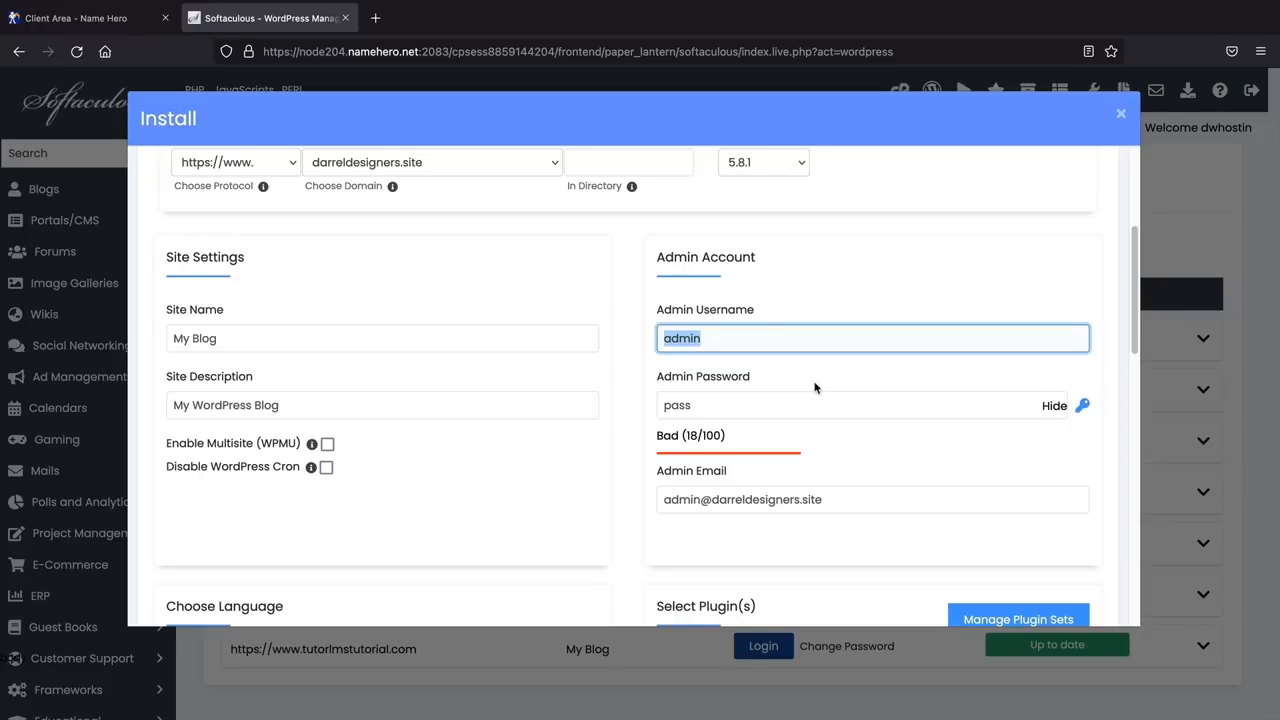
Step: Enter a new admin password and replace the admin e-mail address
key(Tab)
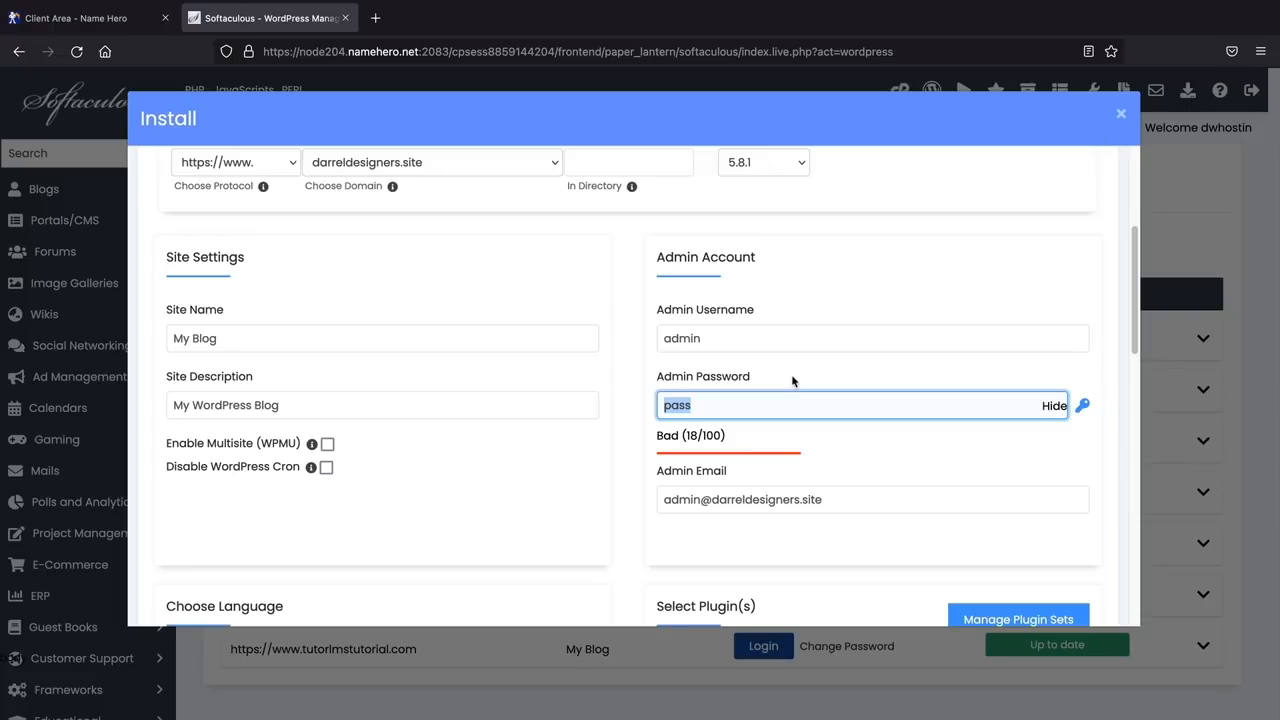
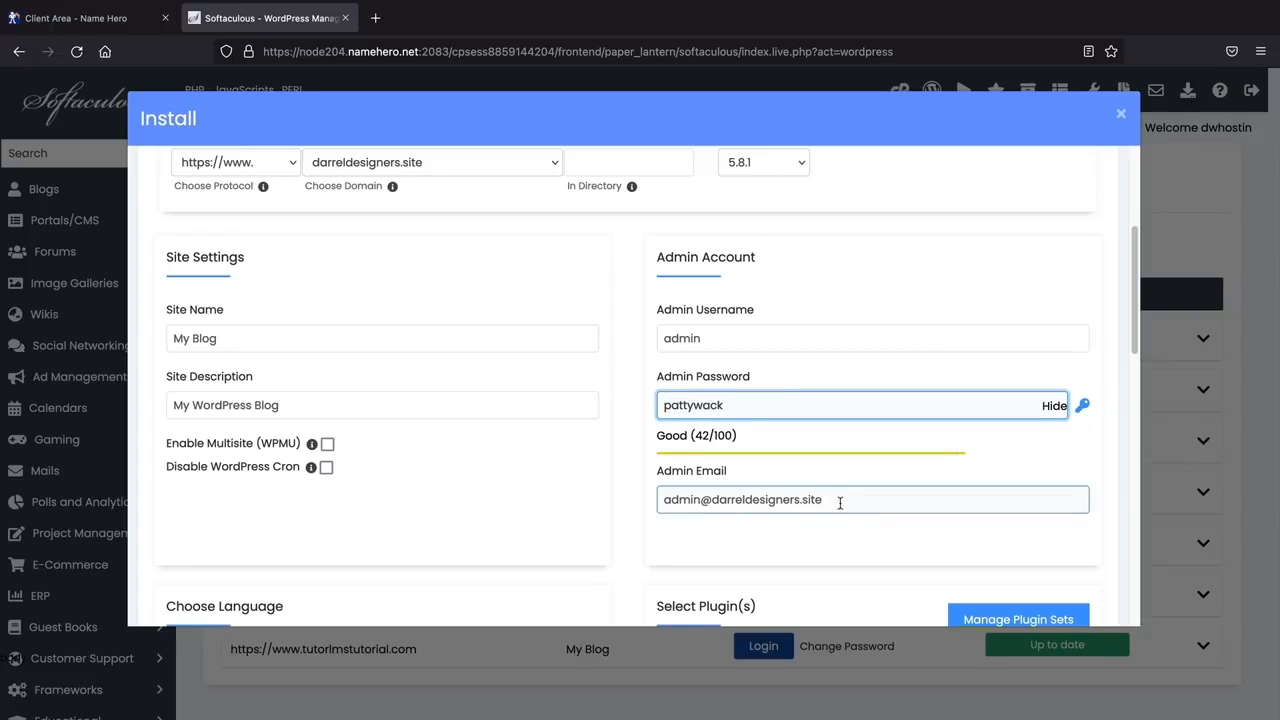
drag(840, 503, 641, 499)
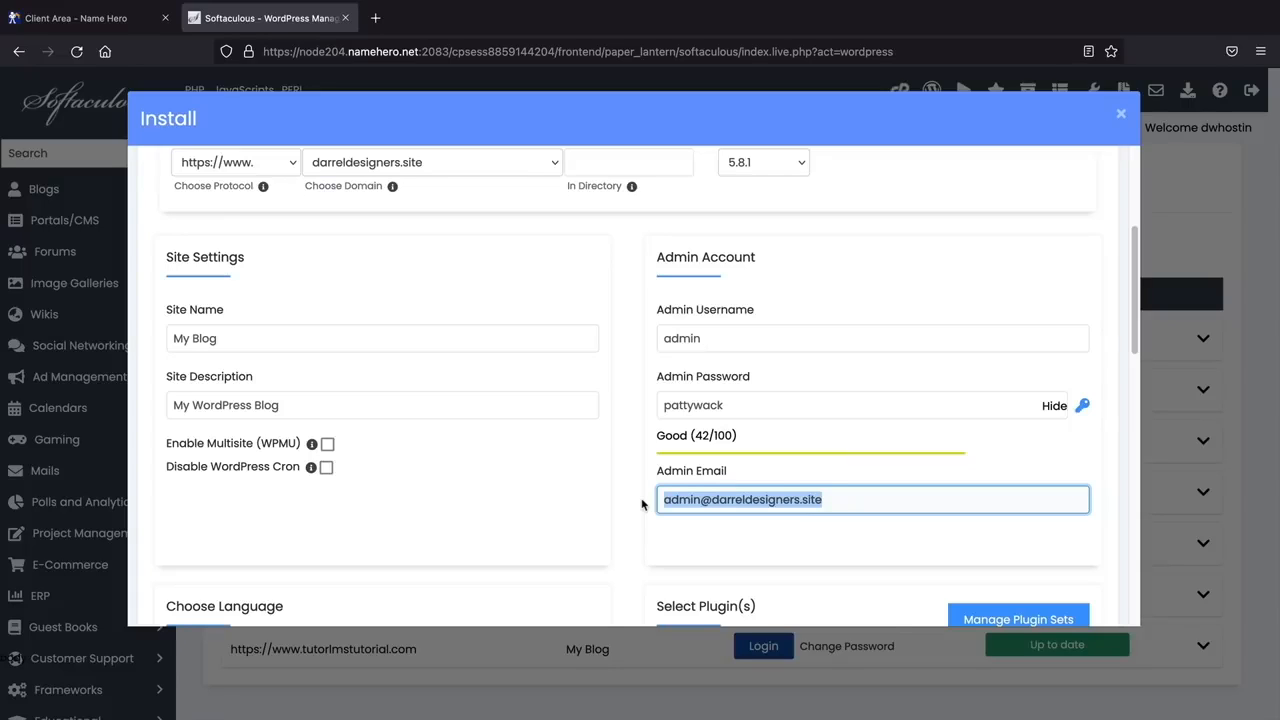
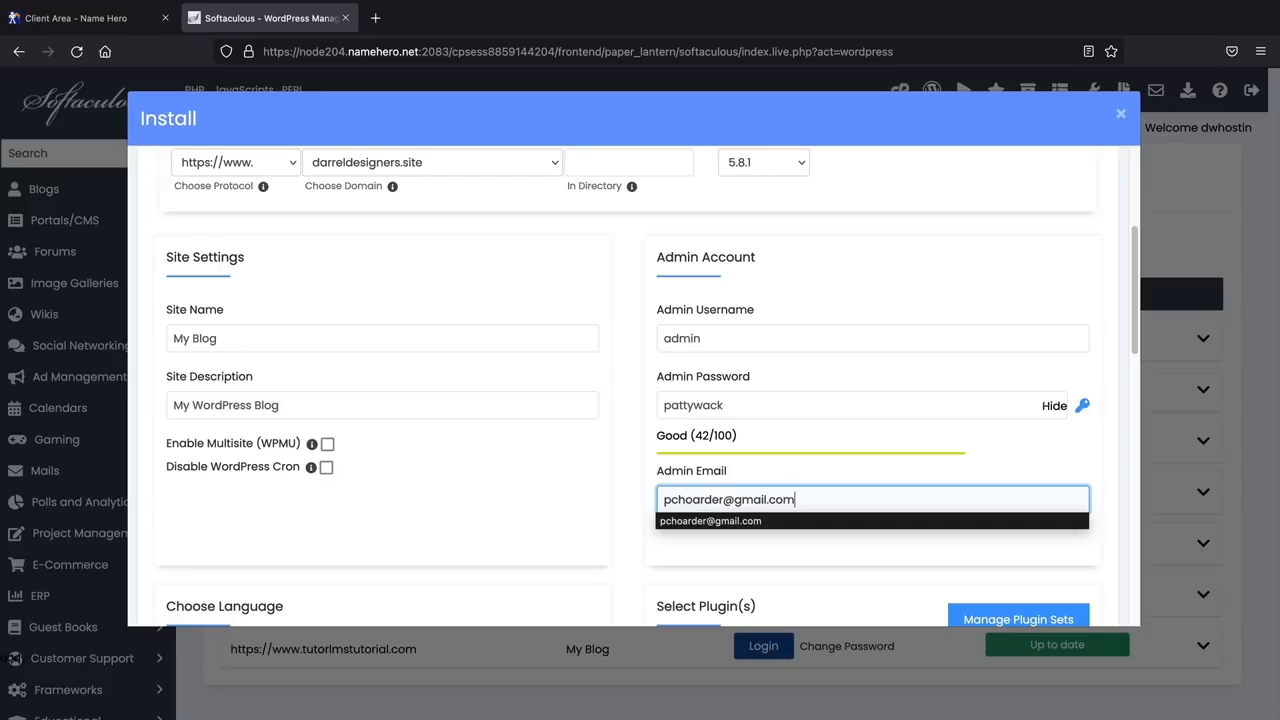
click(633, 506)
middle_click(635, 505)
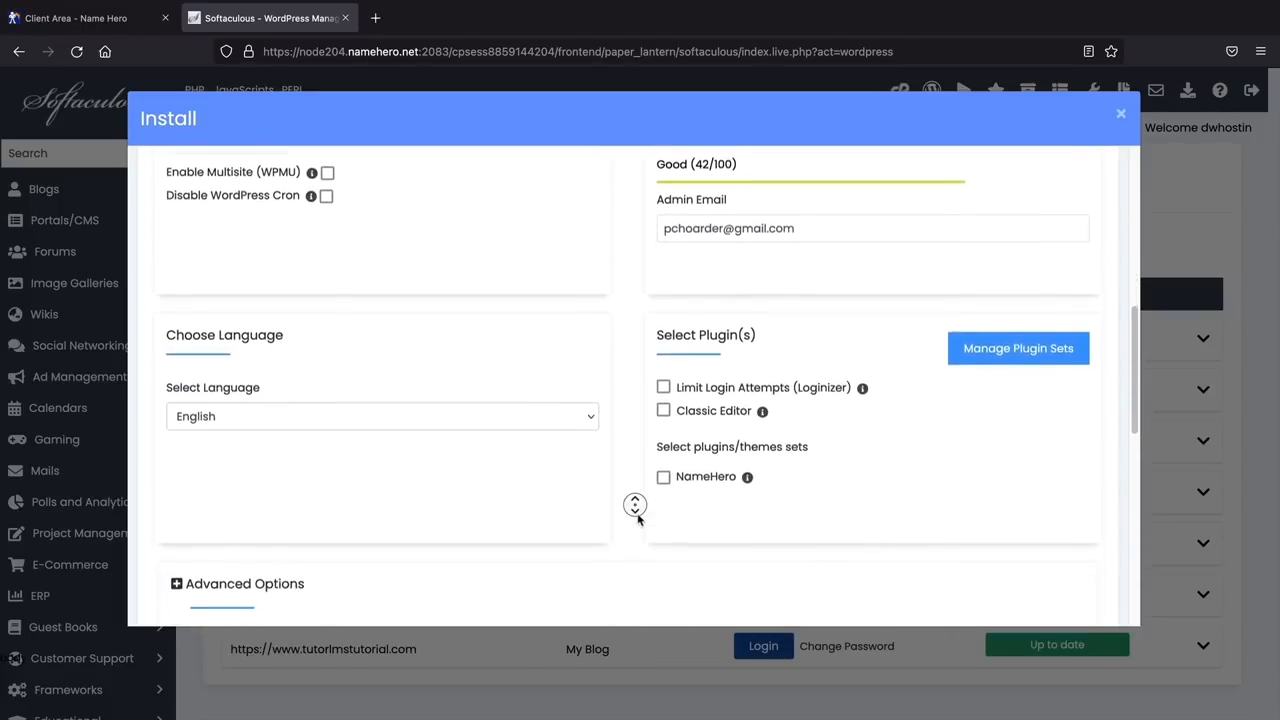
middle_click(638, 519)
Step: Keep English as the site language and scroll down to the Install button
click(585, 384)
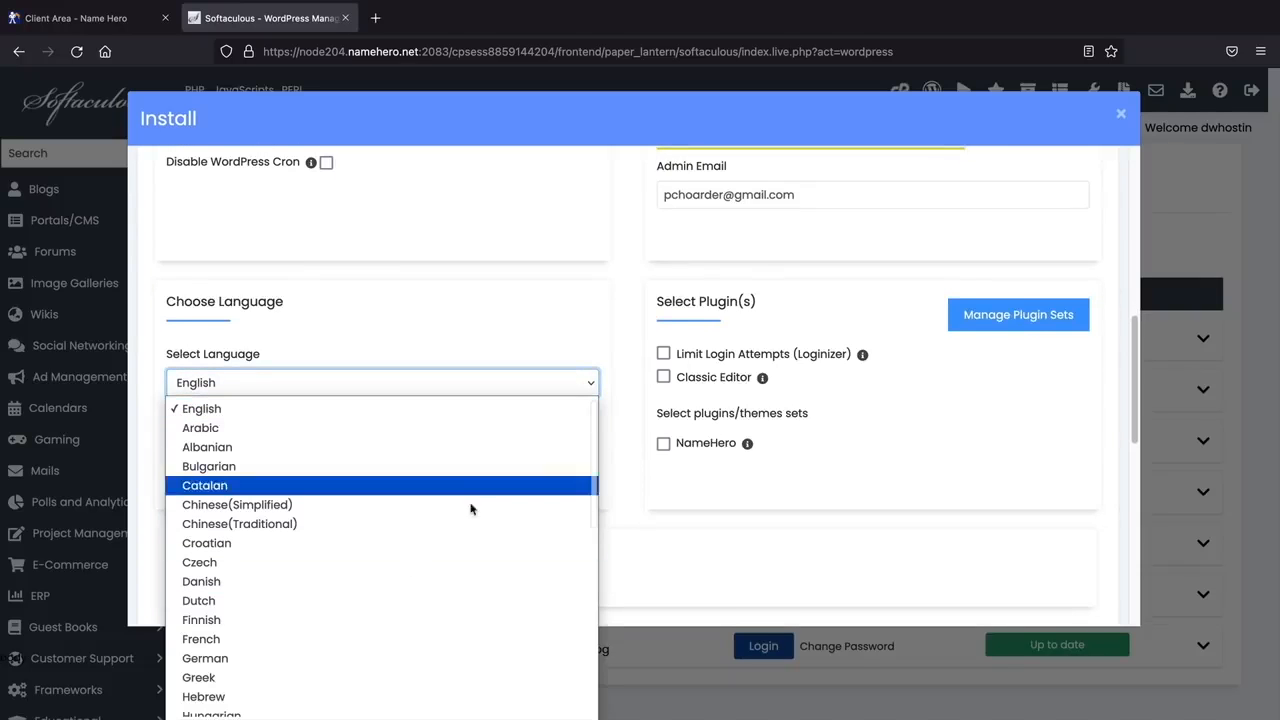
click(592, 395)
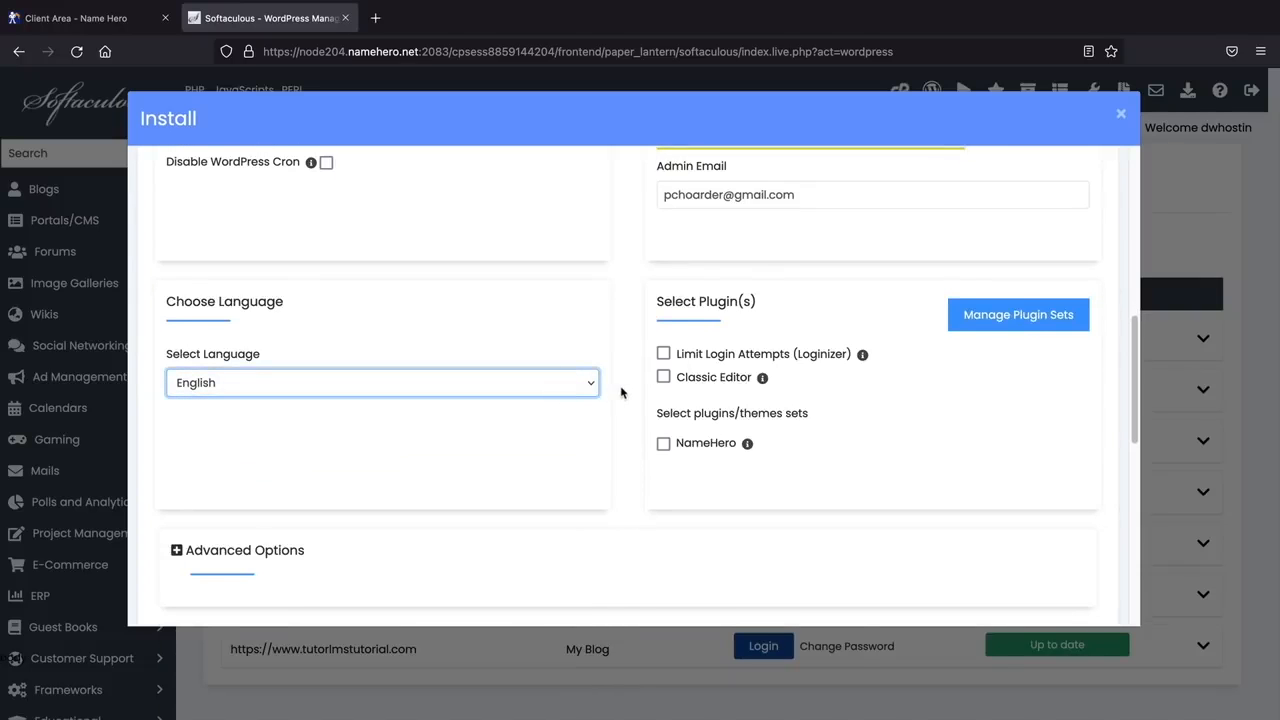
click(628, 396)
scroll(628, 407, down, 4)
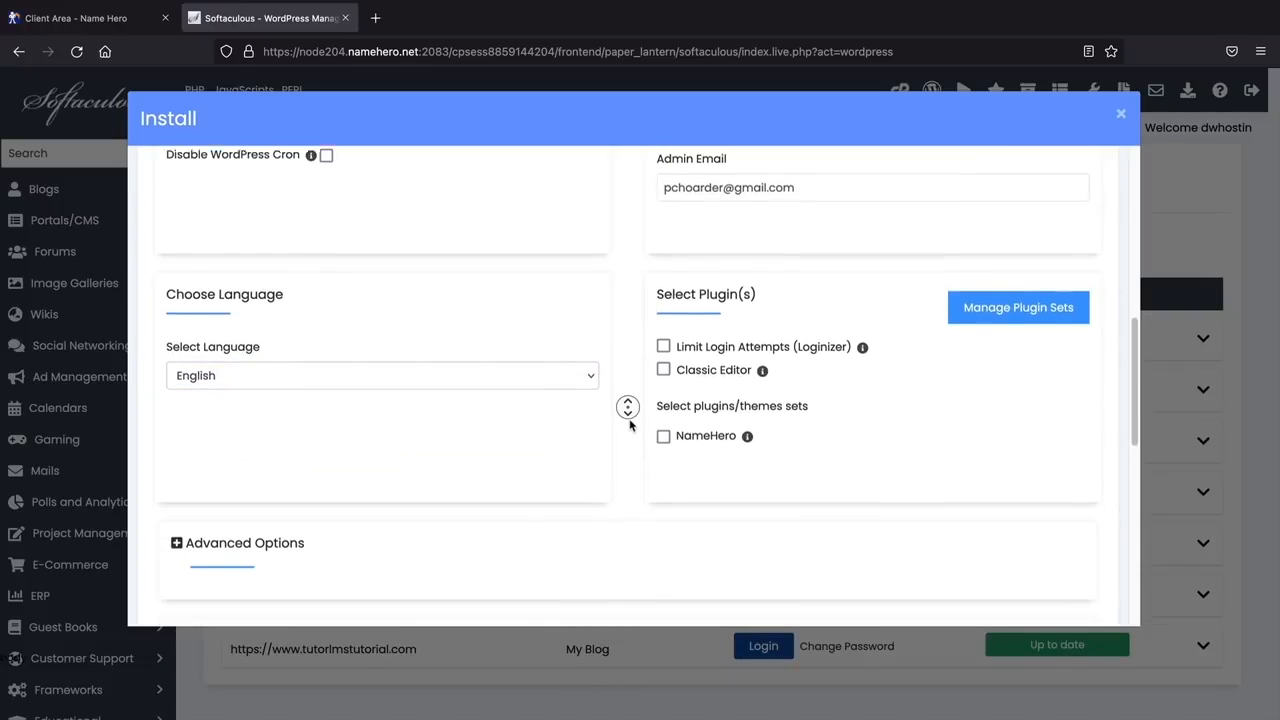
scroll(628, 407, down, 5)
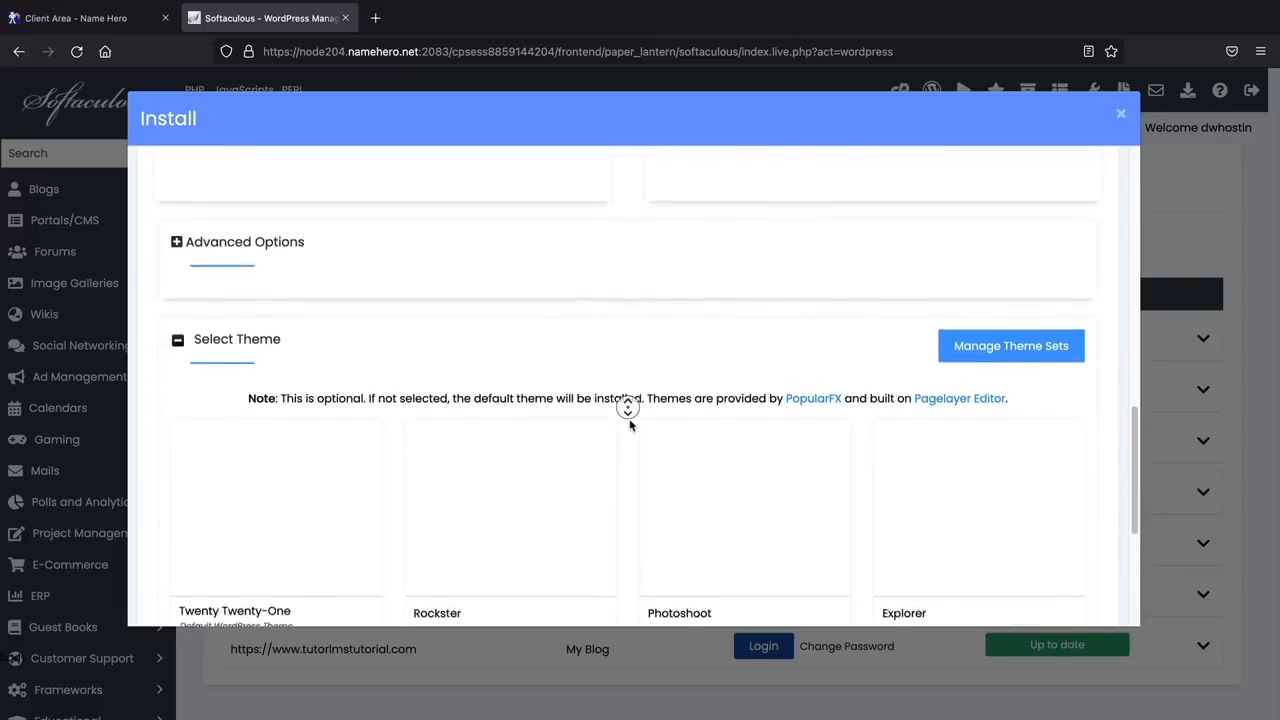
scroll(628, 407, down, 2)
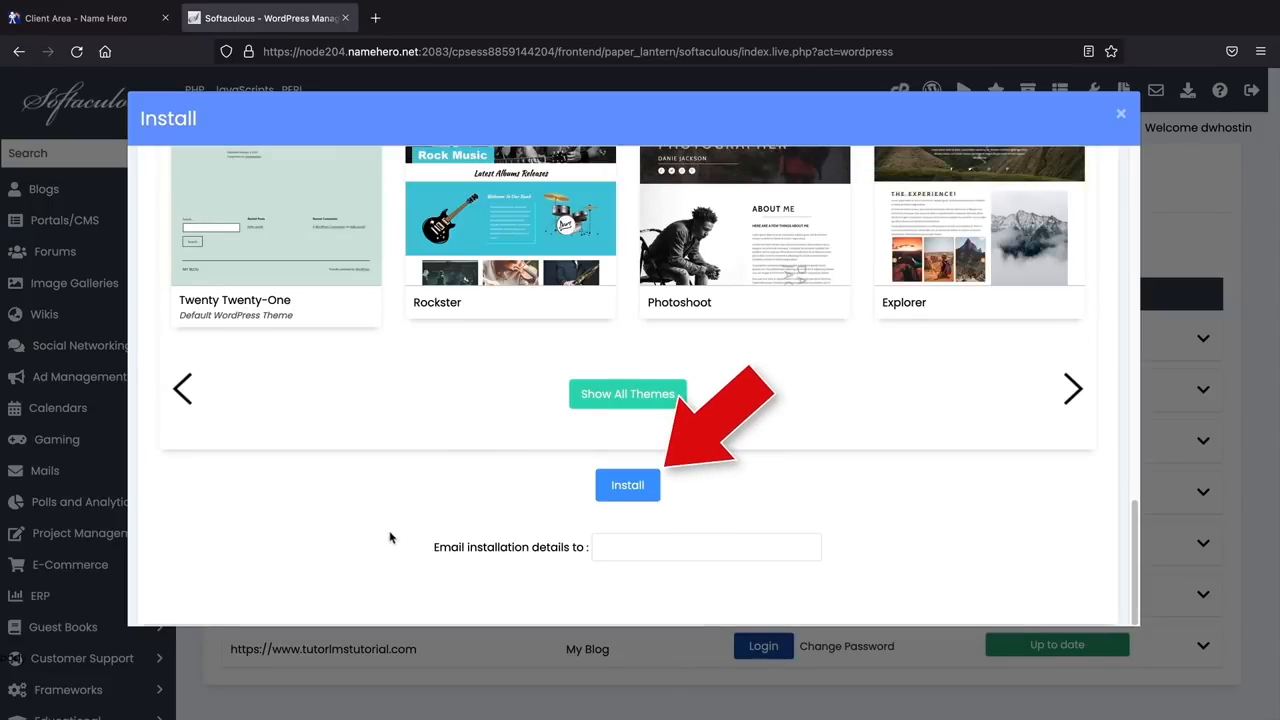
Step: Install WordPress on darreldesigners.site and open its wp-admin dashboard via the Administrative URL
click(627, 486)
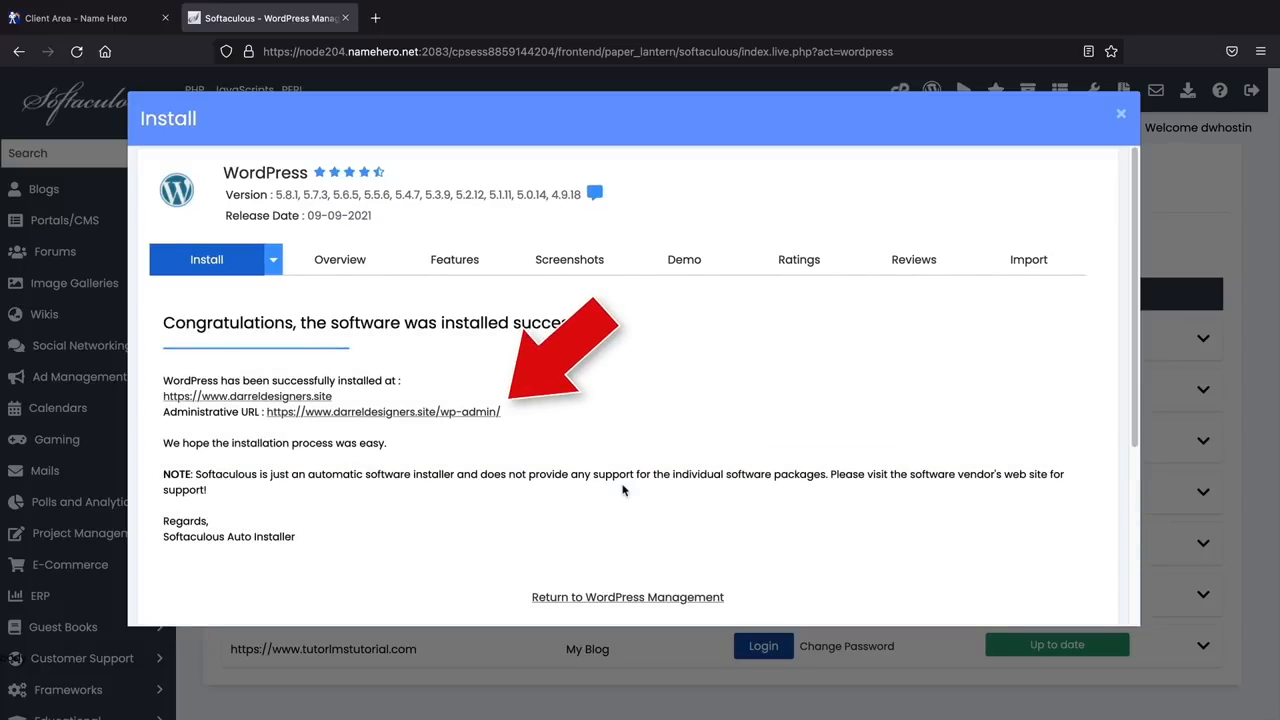
click(396, 412)
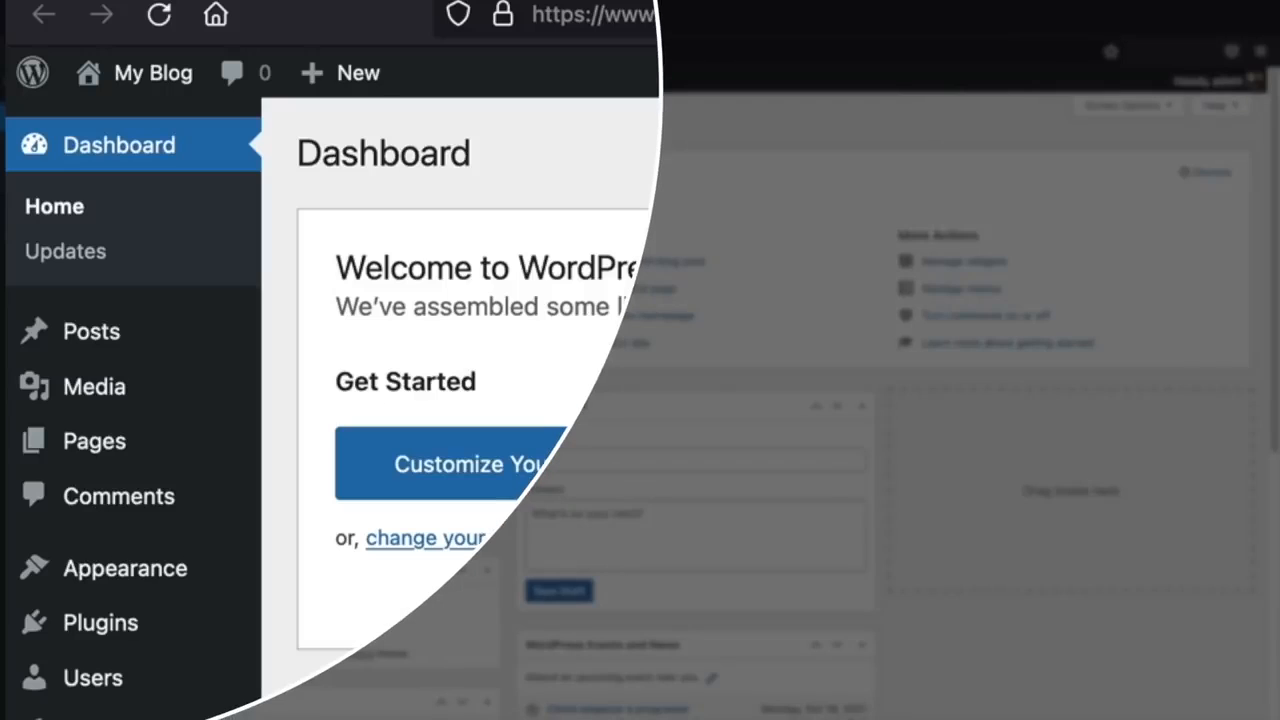
mouse_move(150, 76)
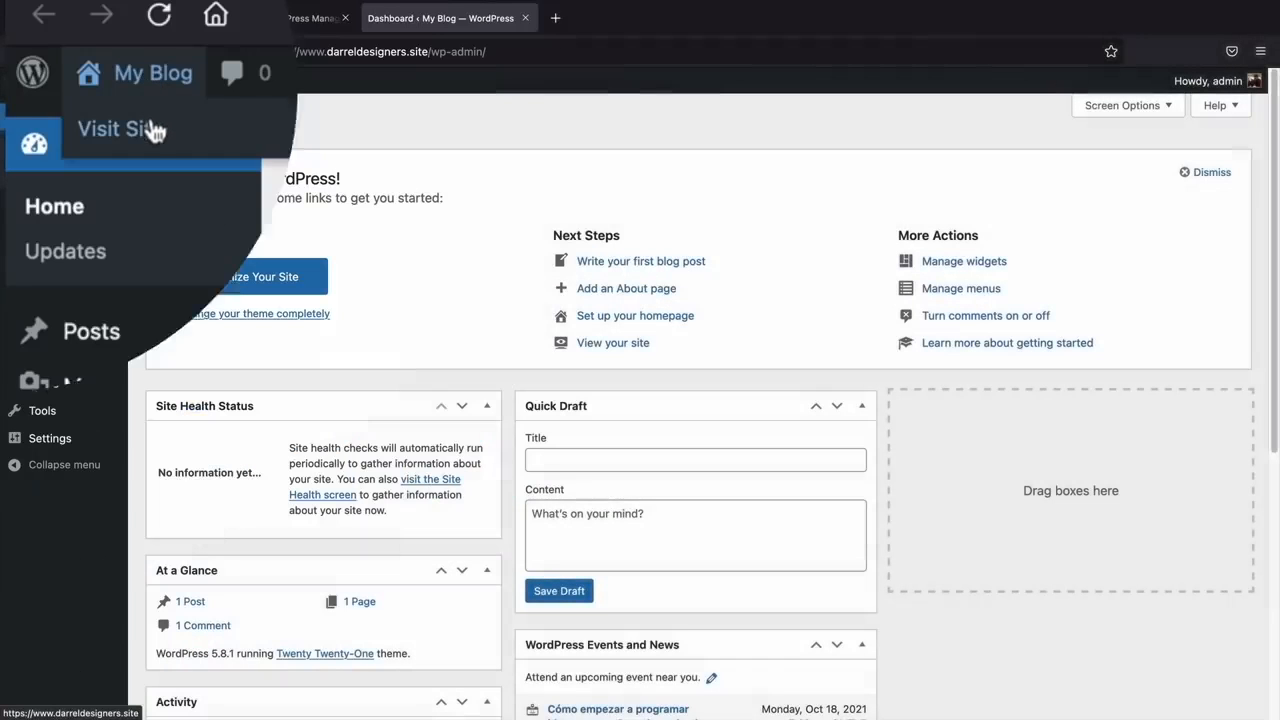
click(62, 110)
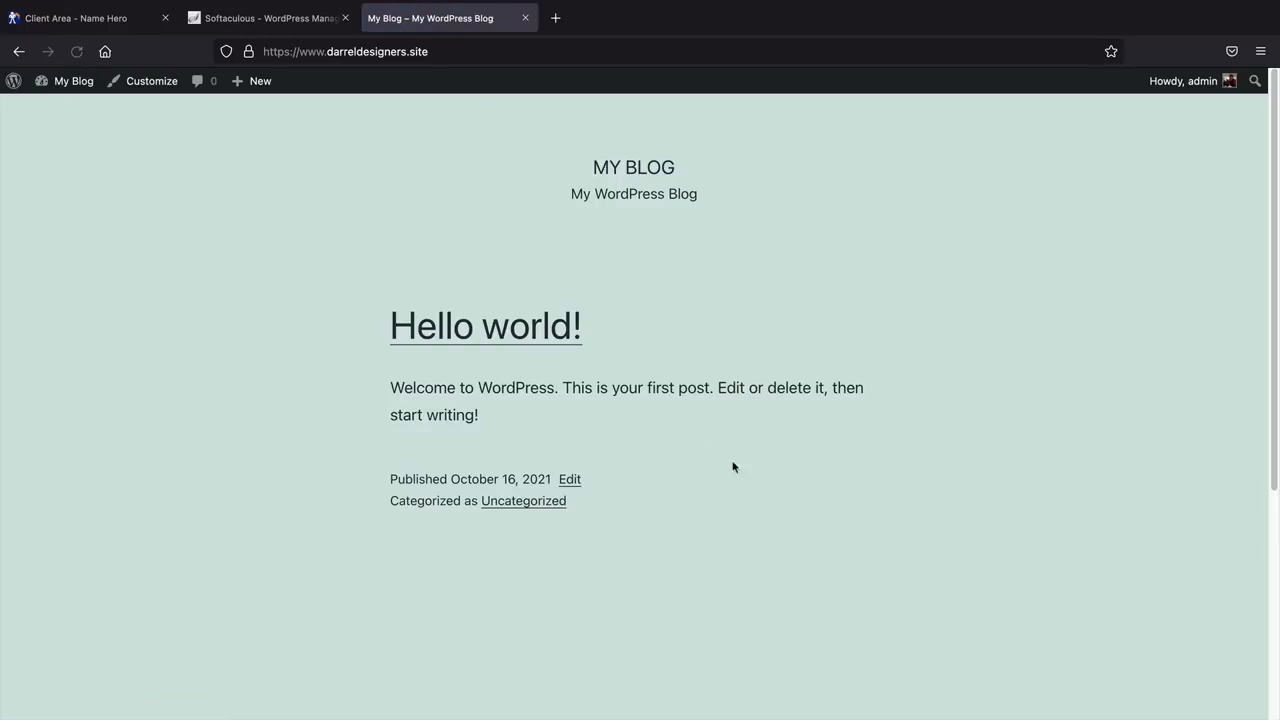
middle_click(863, 540)
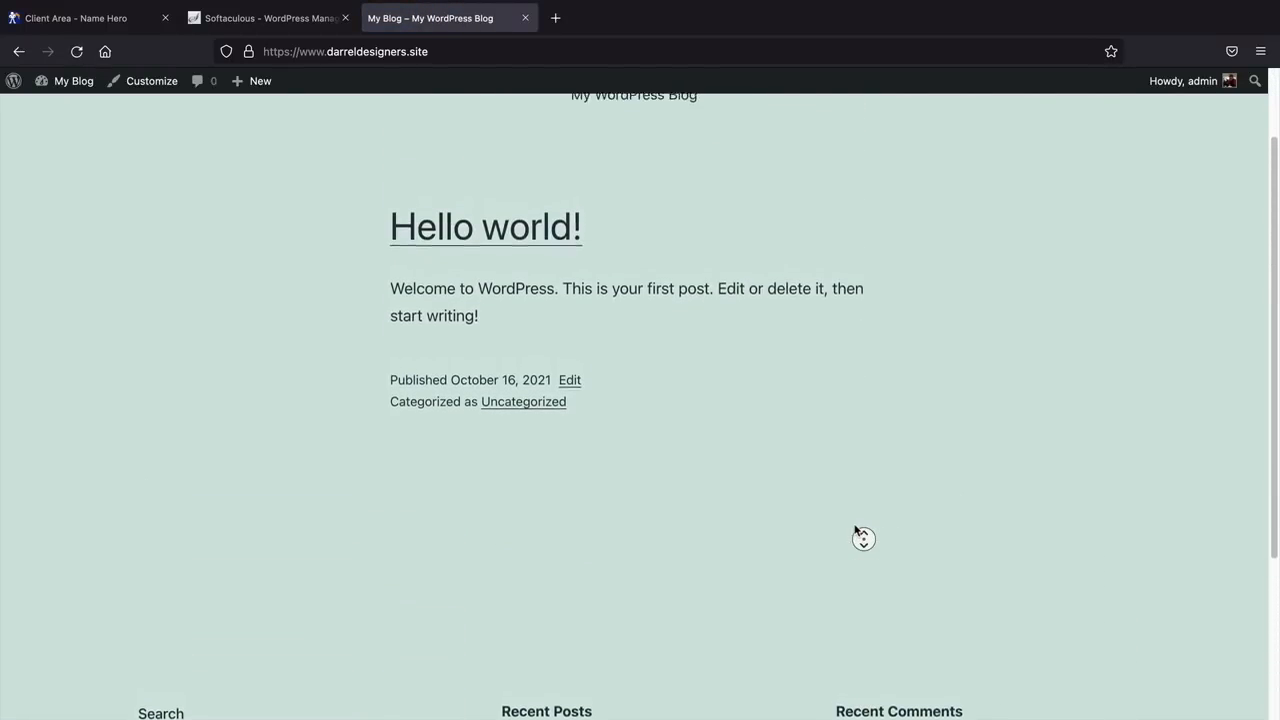
middle_click(855, 531)
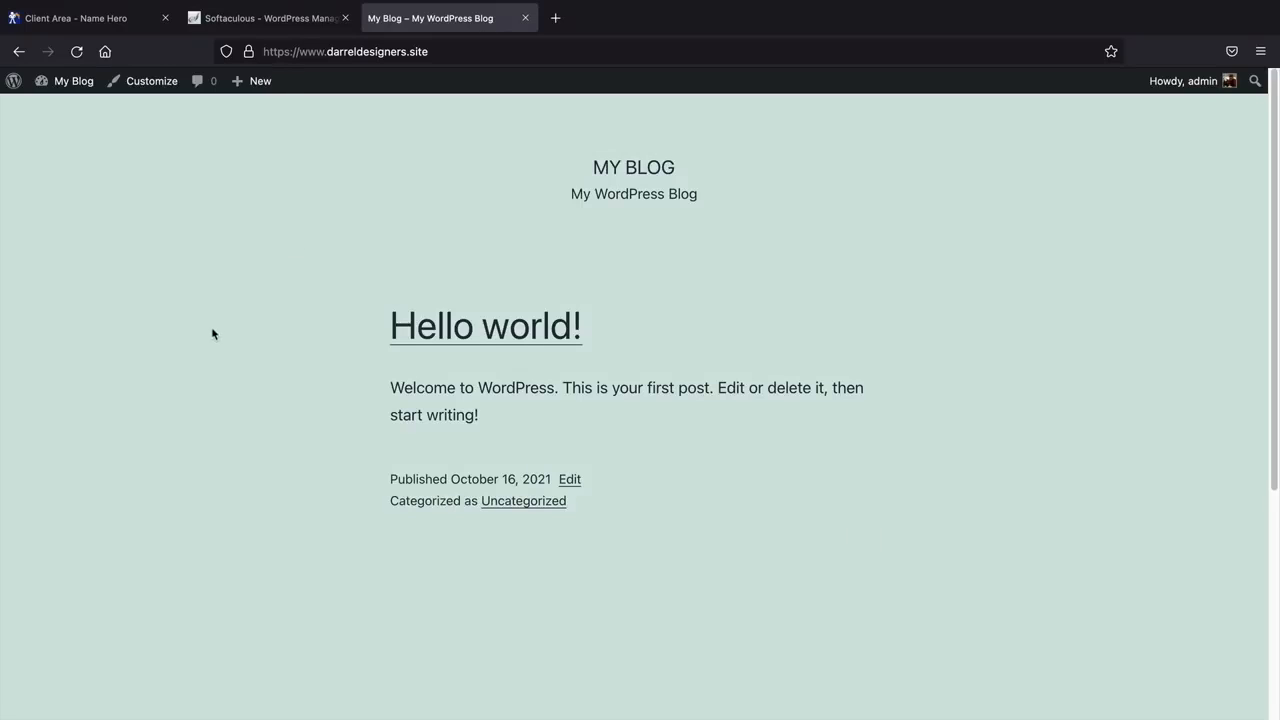
mouse_move(77, 84)
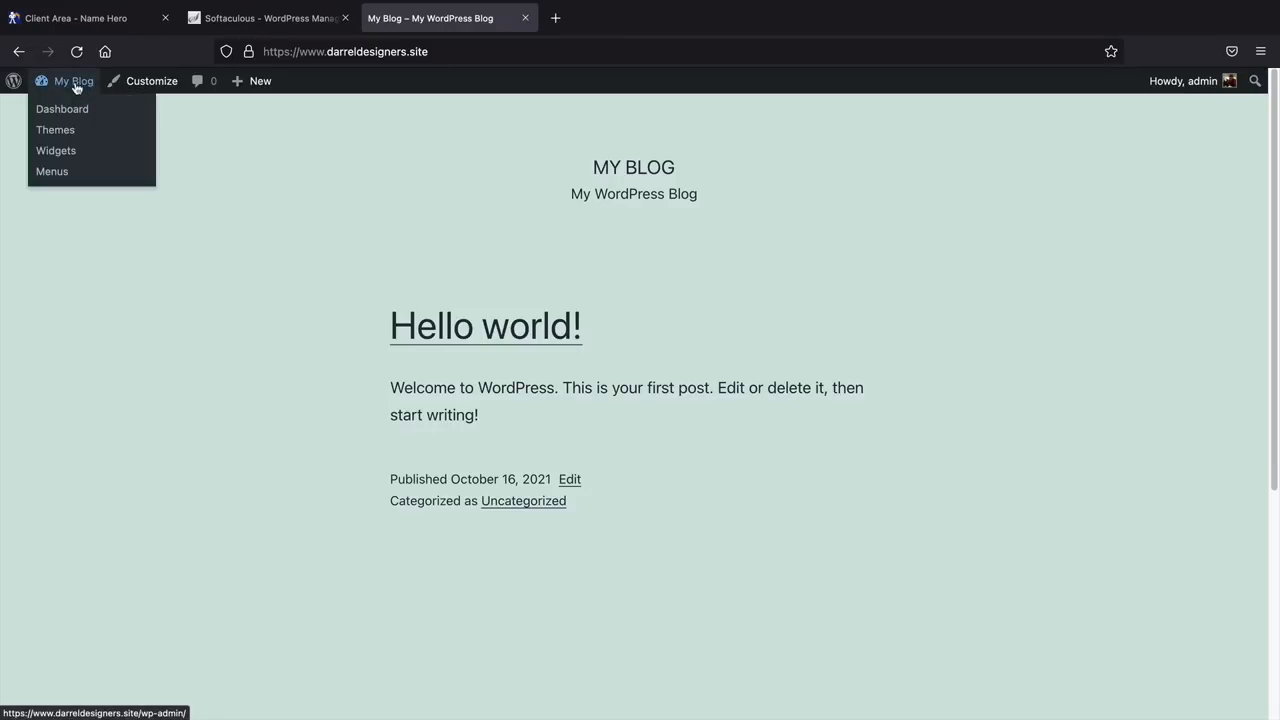
click(73, 112)
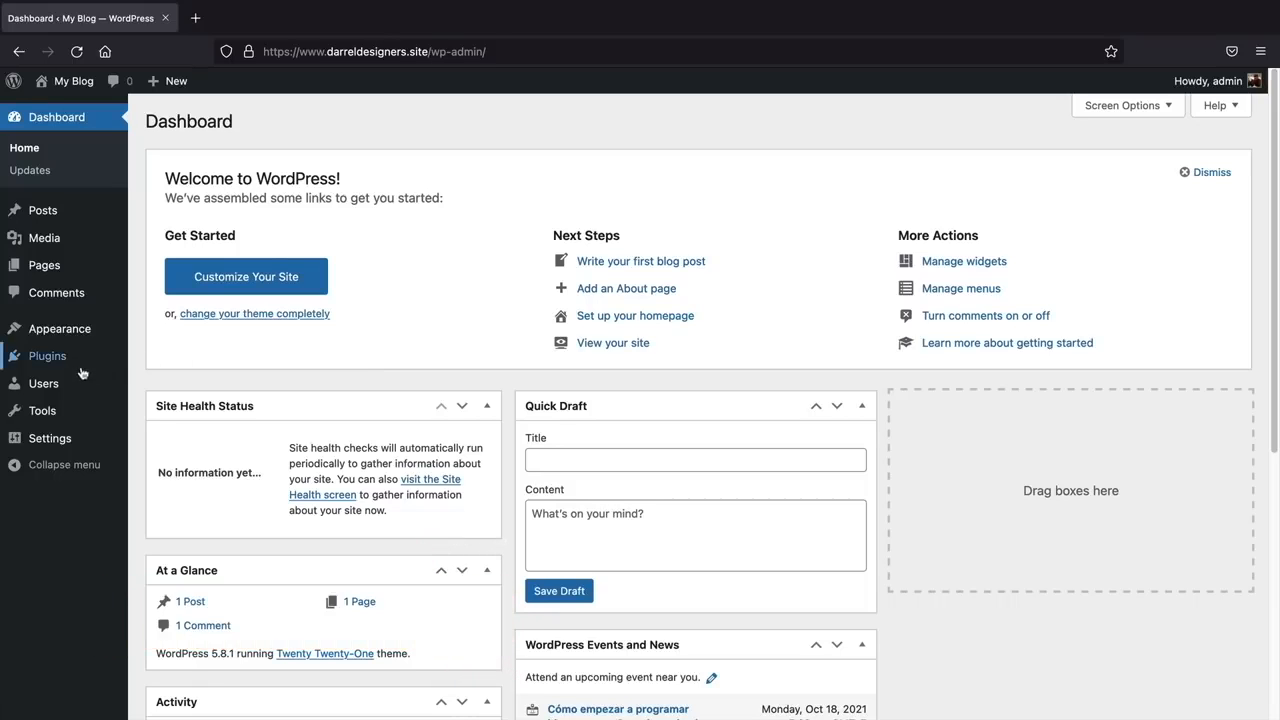
Step: Set the admin colour scheme to Midnight on the Profile page
mouse_move(48, 388)
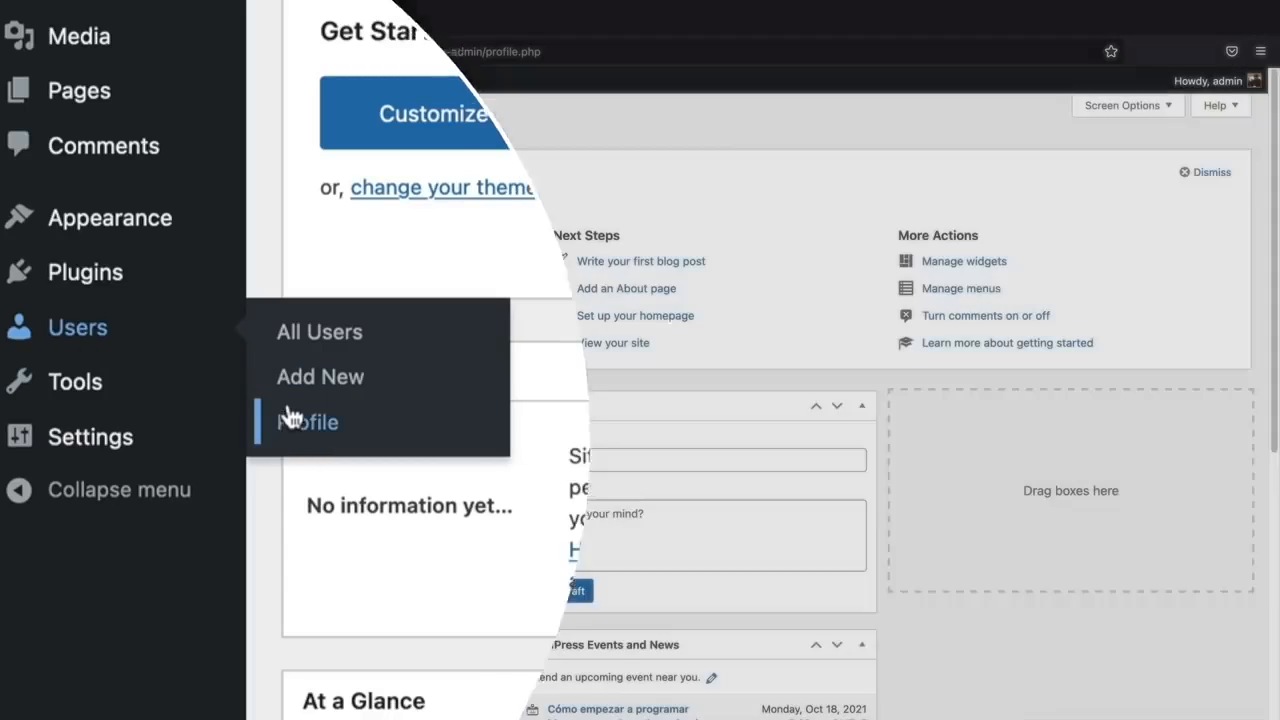
click(300, 440)
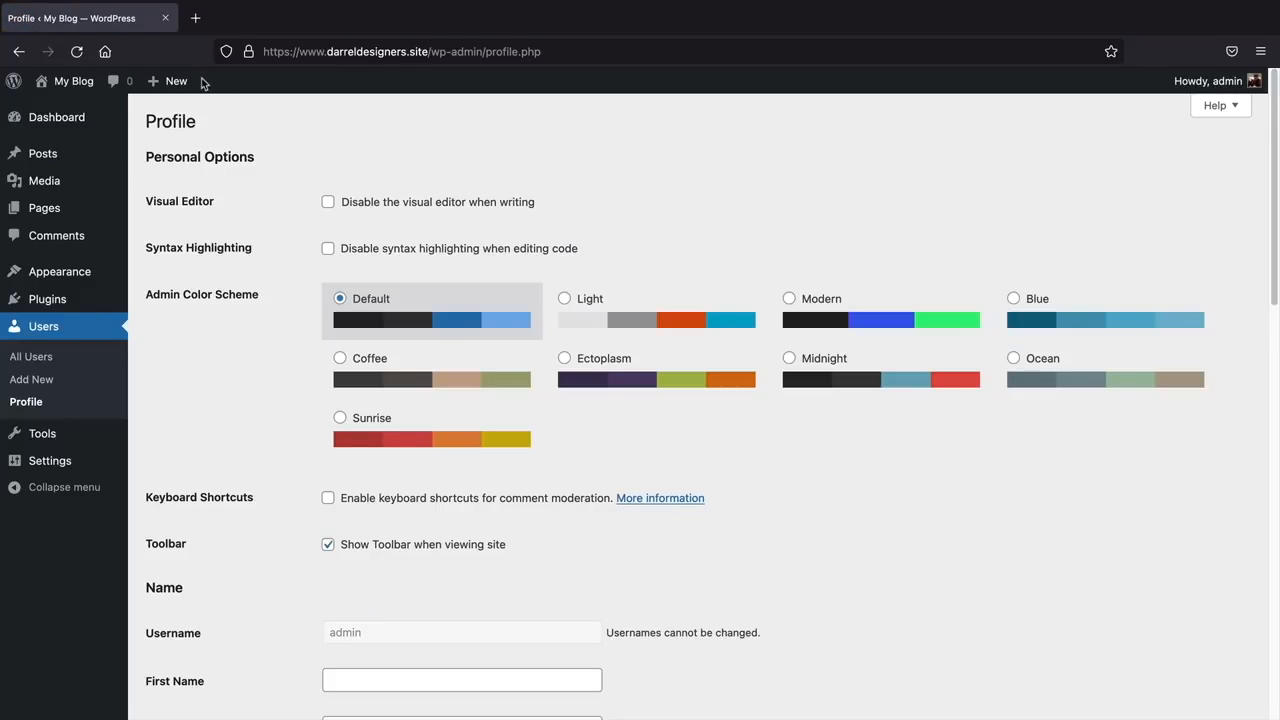
click(807, 376)
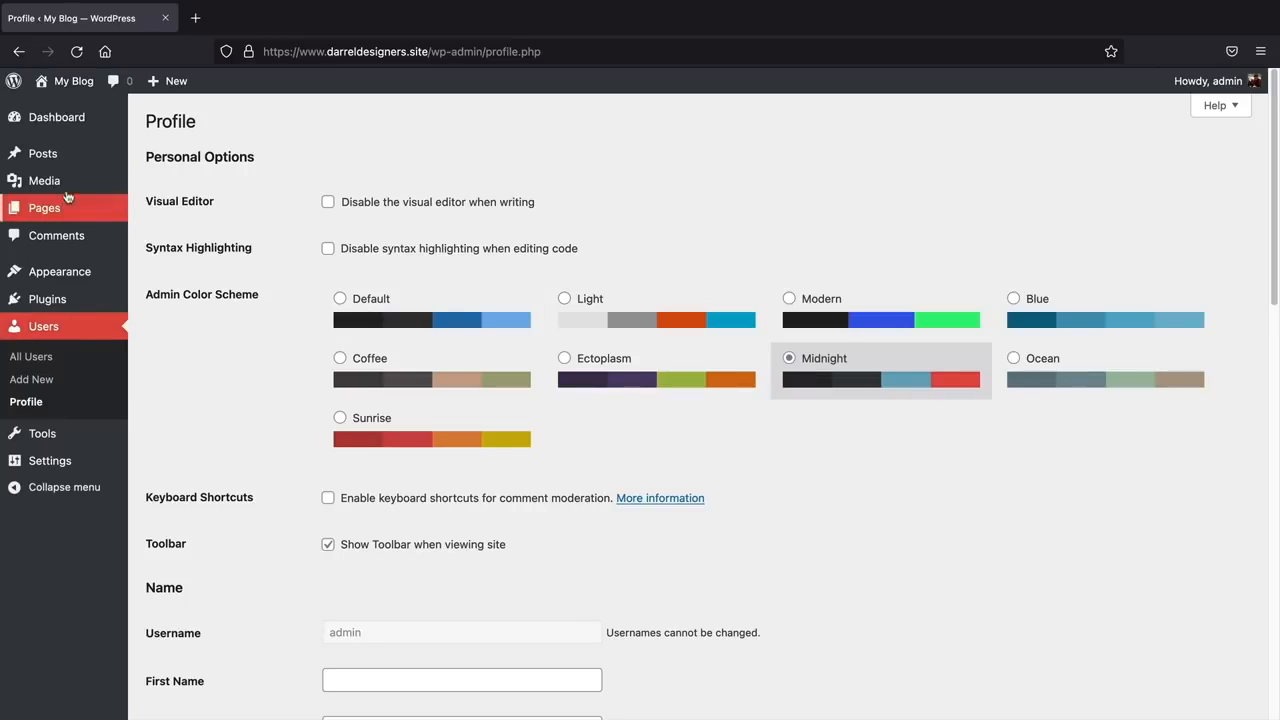
click(374, 430)
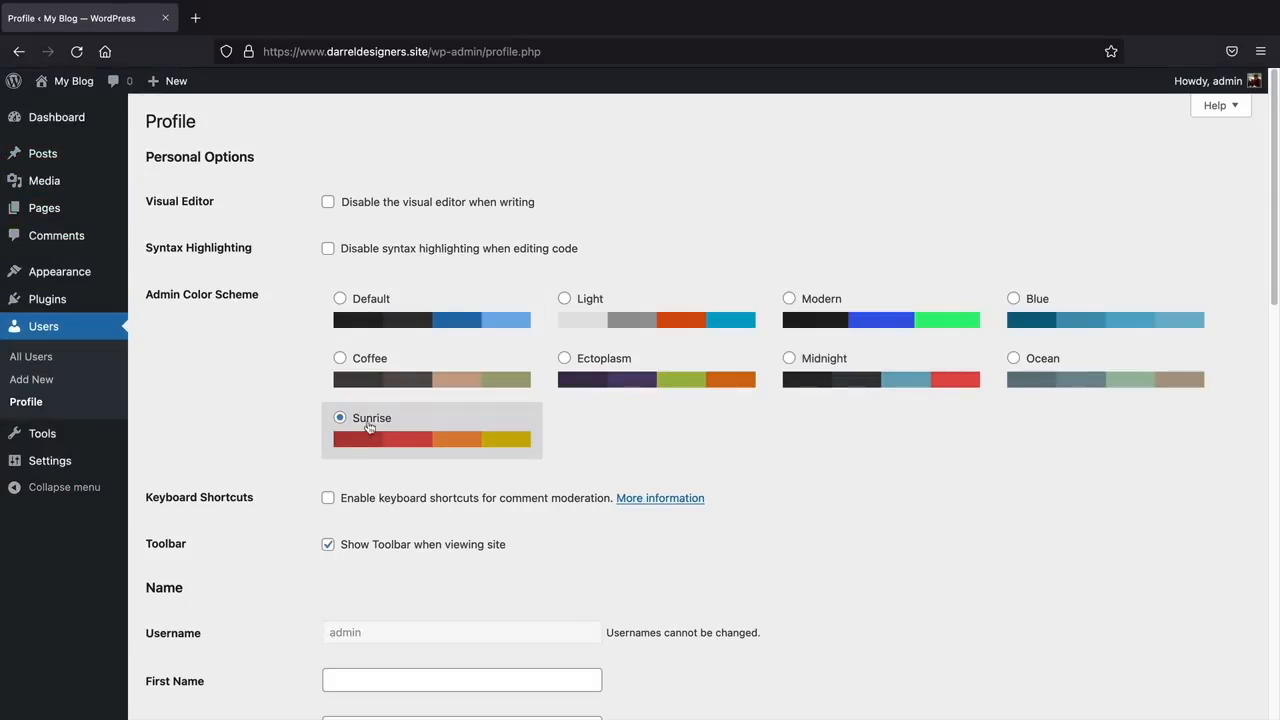
click(340, 358)
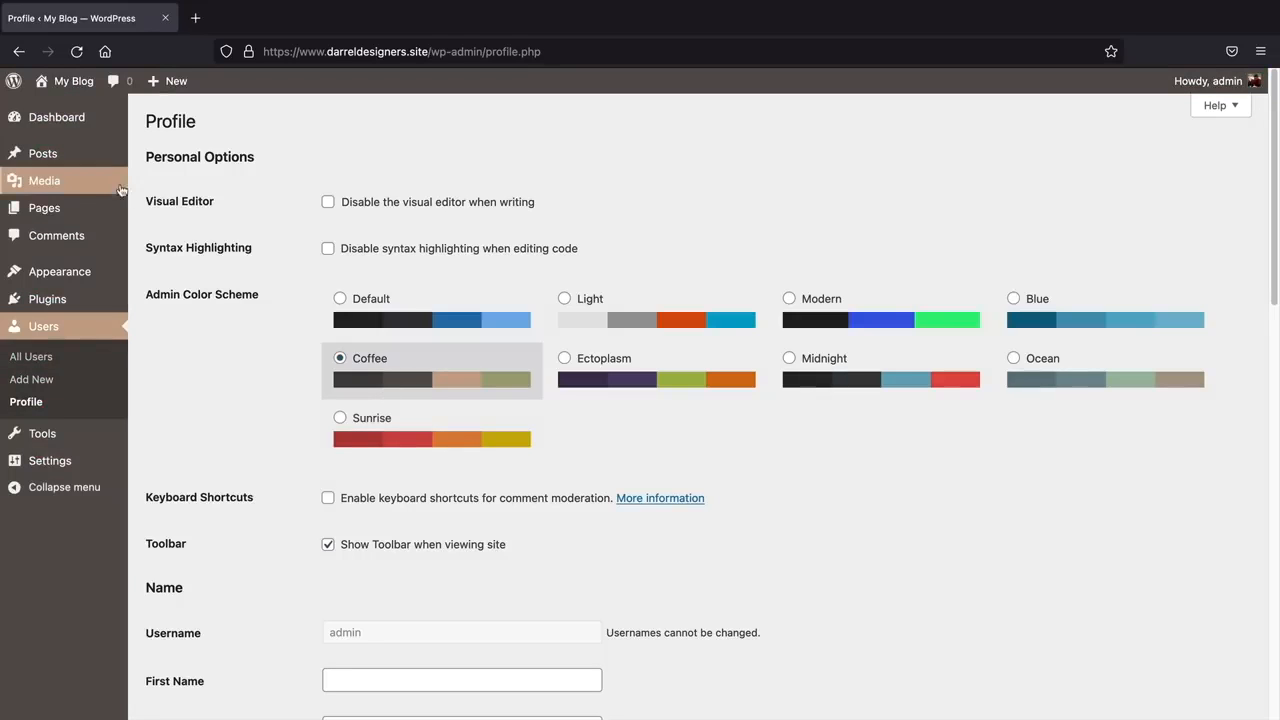
click(1050, 380)
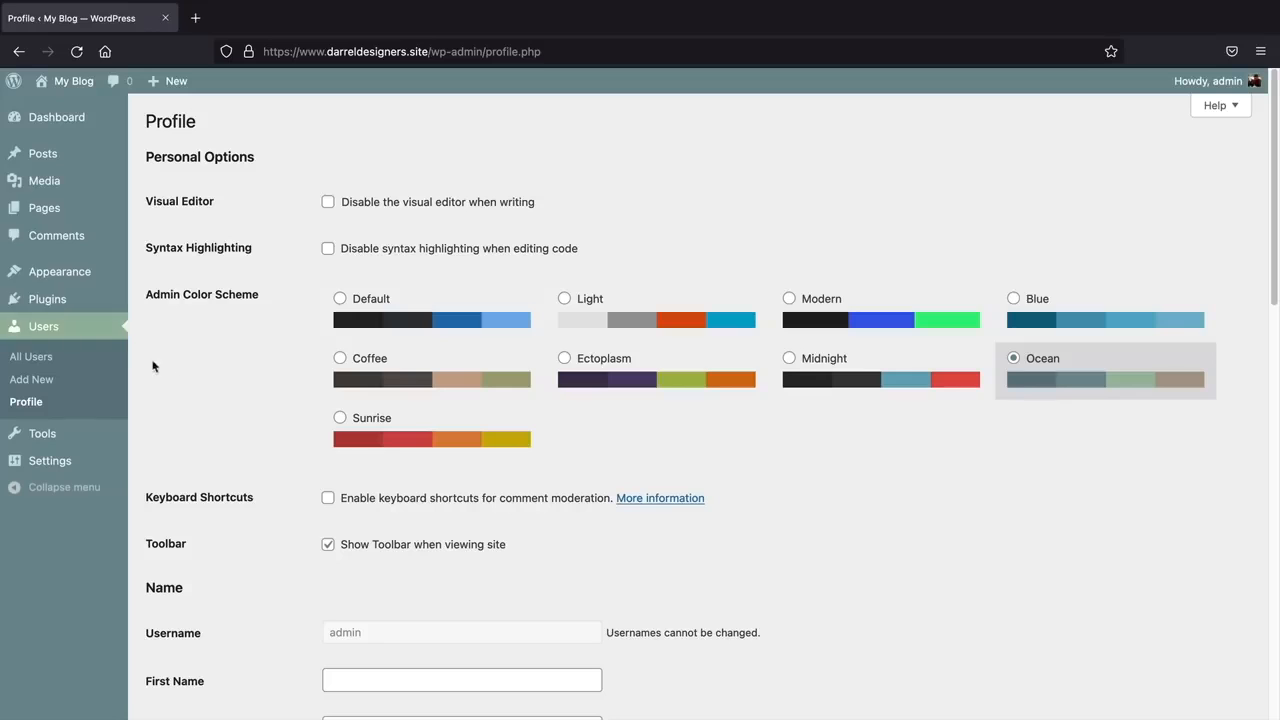
click(797, 372)
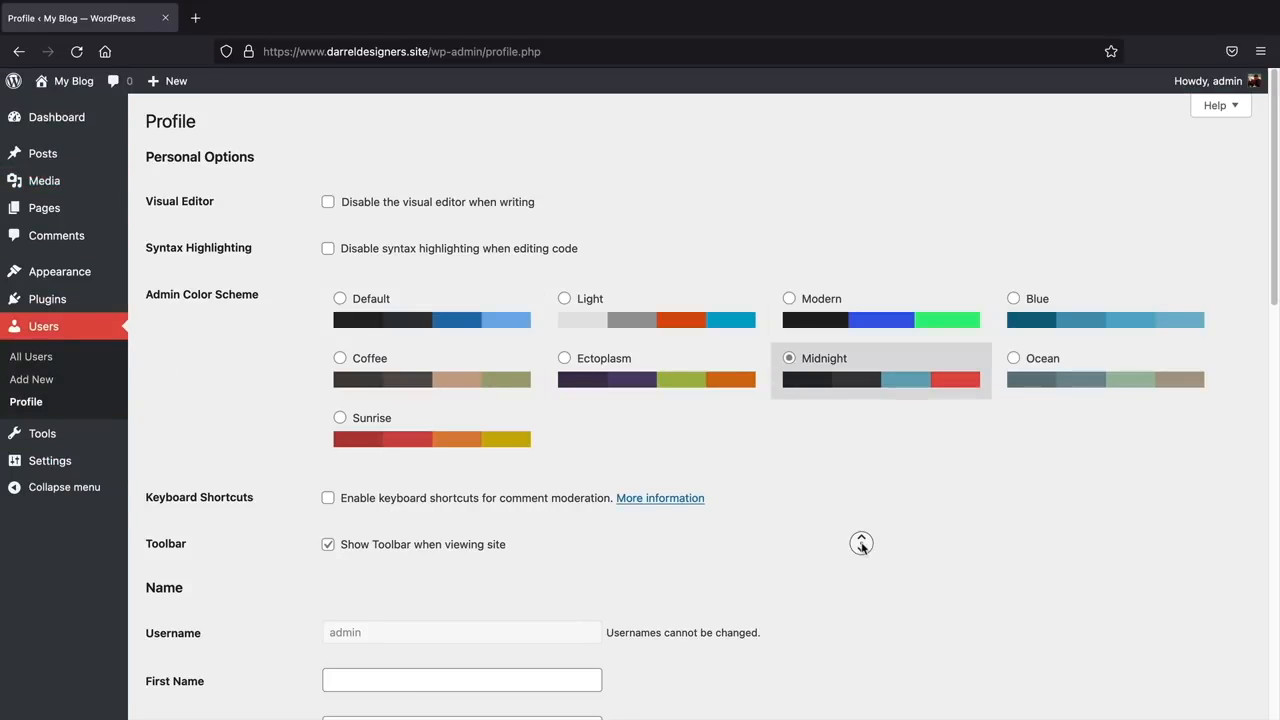
Step: Generate a new password, cancel it, and save the profile with Update Profile
scroll(865, 558, down, 2)
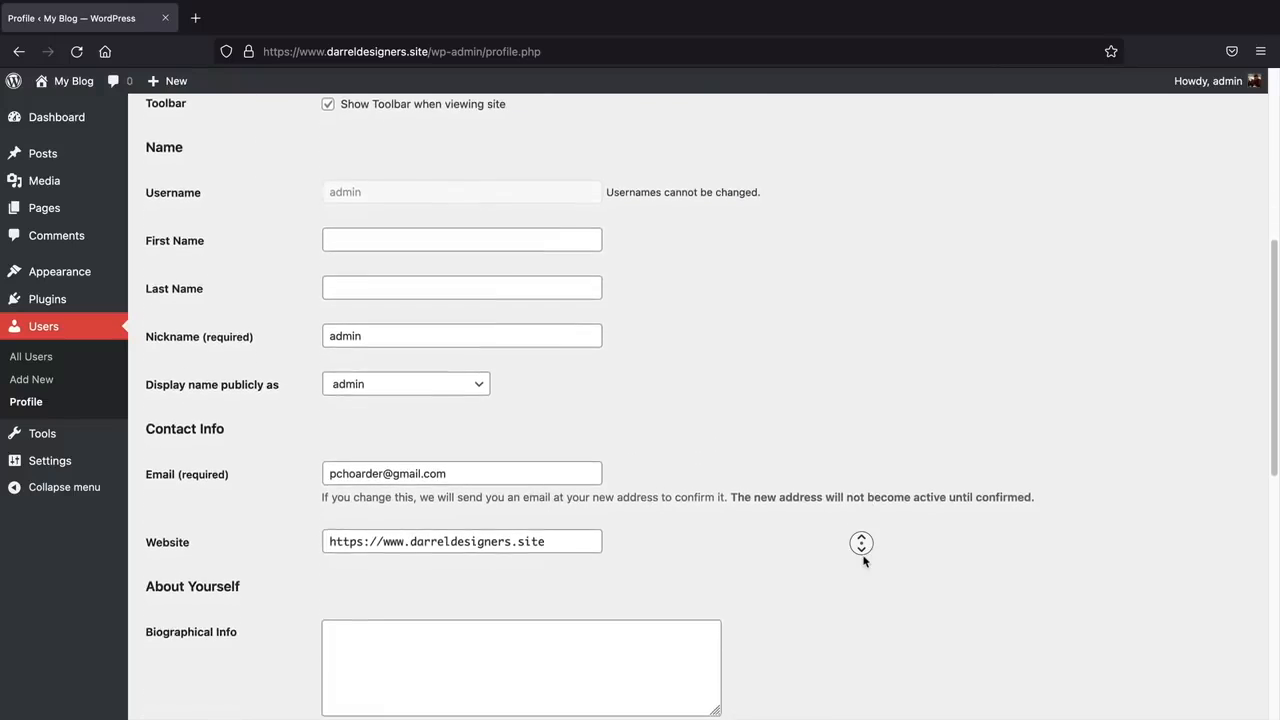
click(865, 558)
click(475, 266)
drag(475, 266, 314, 266)
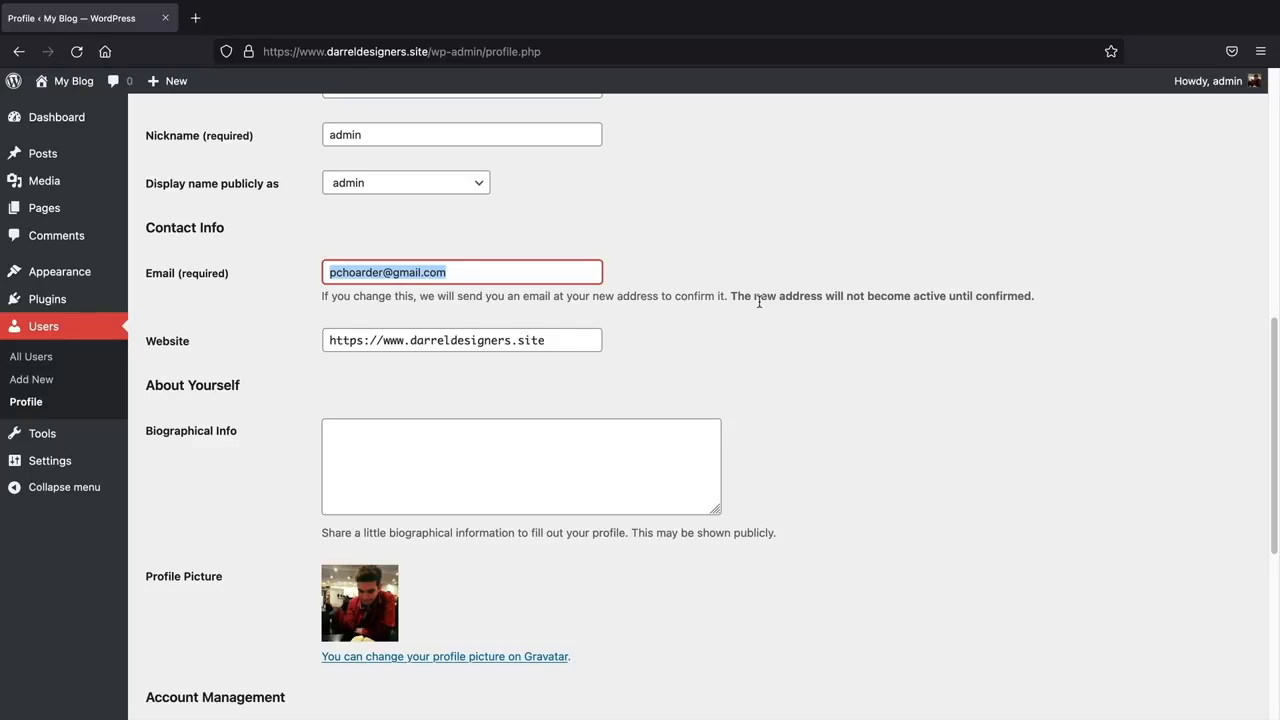
middle_click(779, 476)
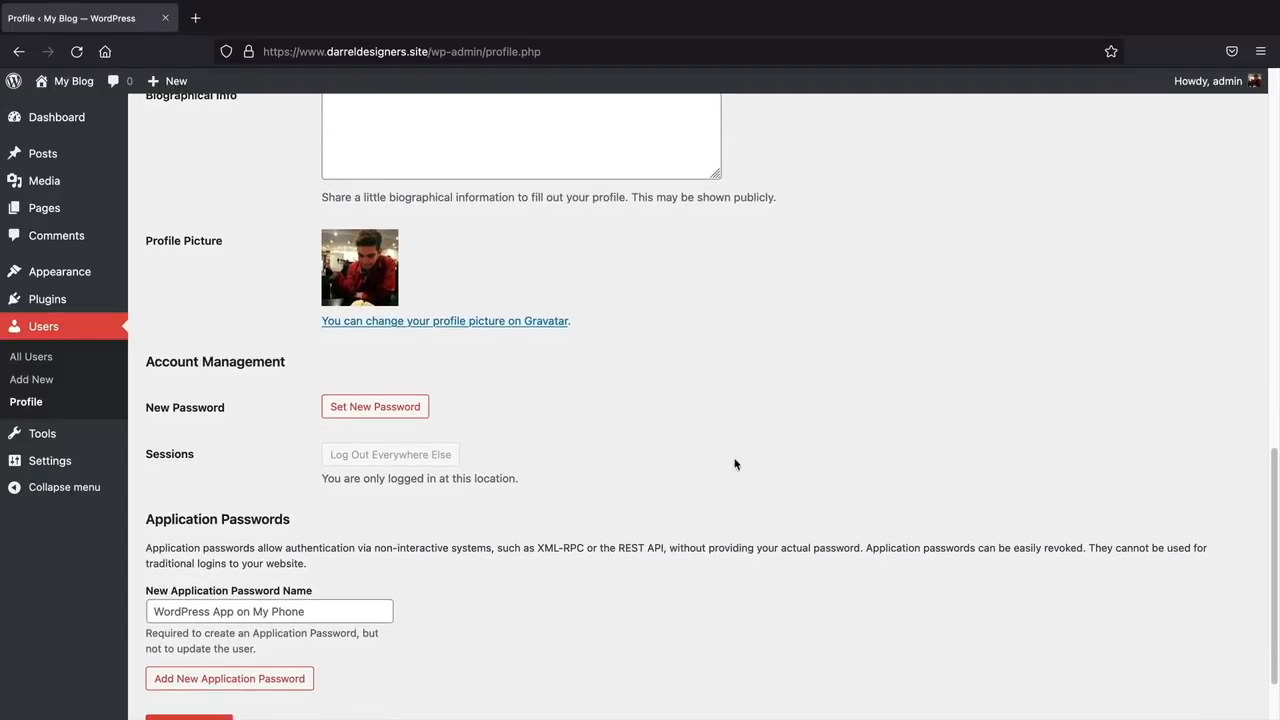
click(390, 408)
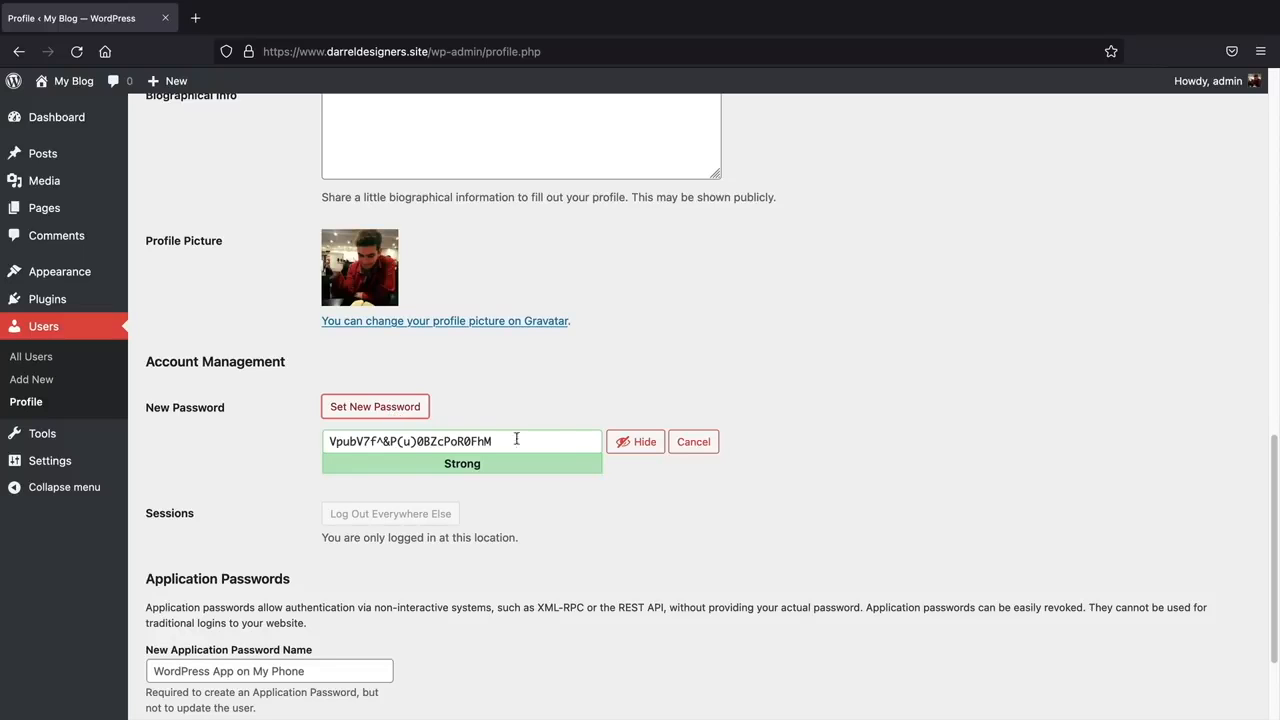
click(683, 446)
middle_click(621, 476)
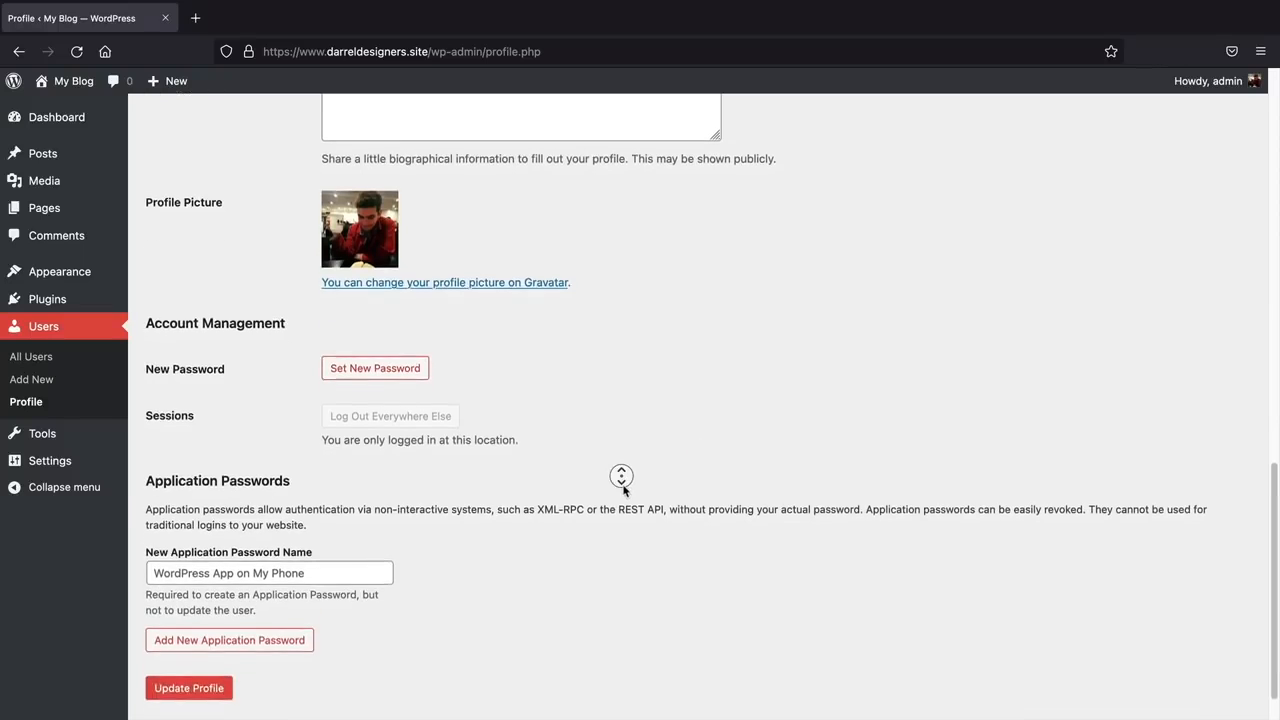
middle_click(623, 489)
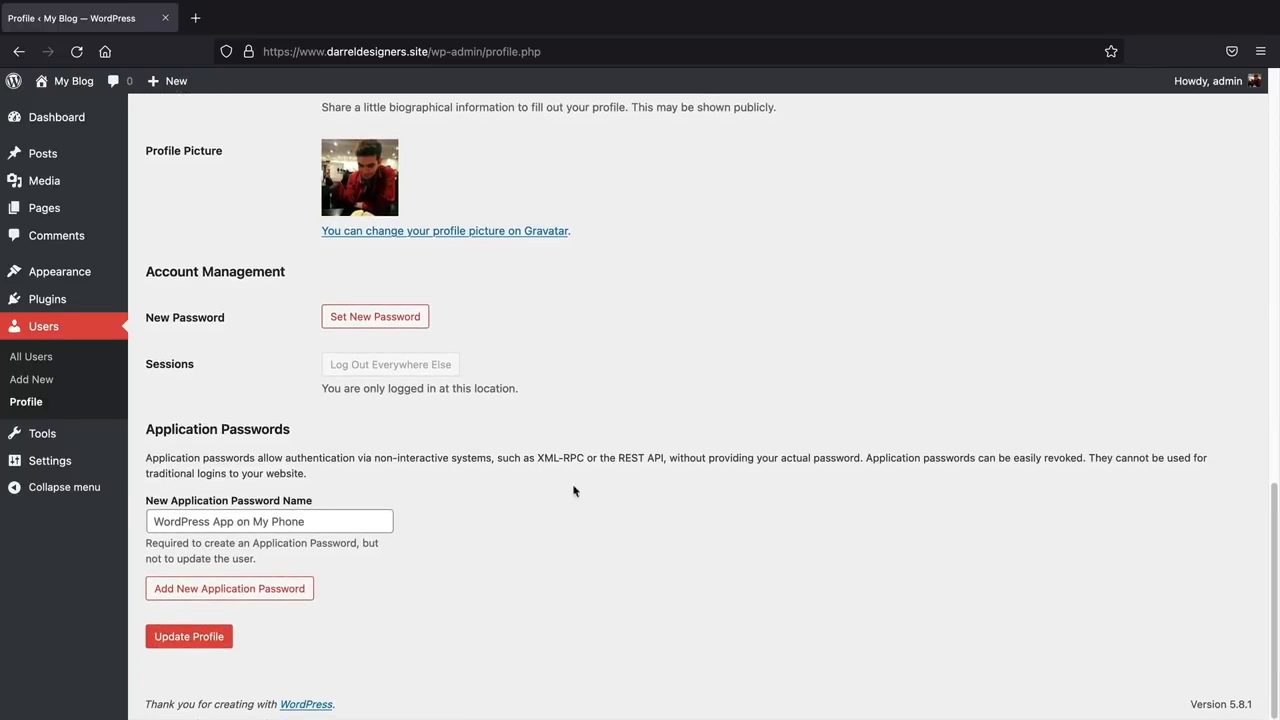
click(189, 637)
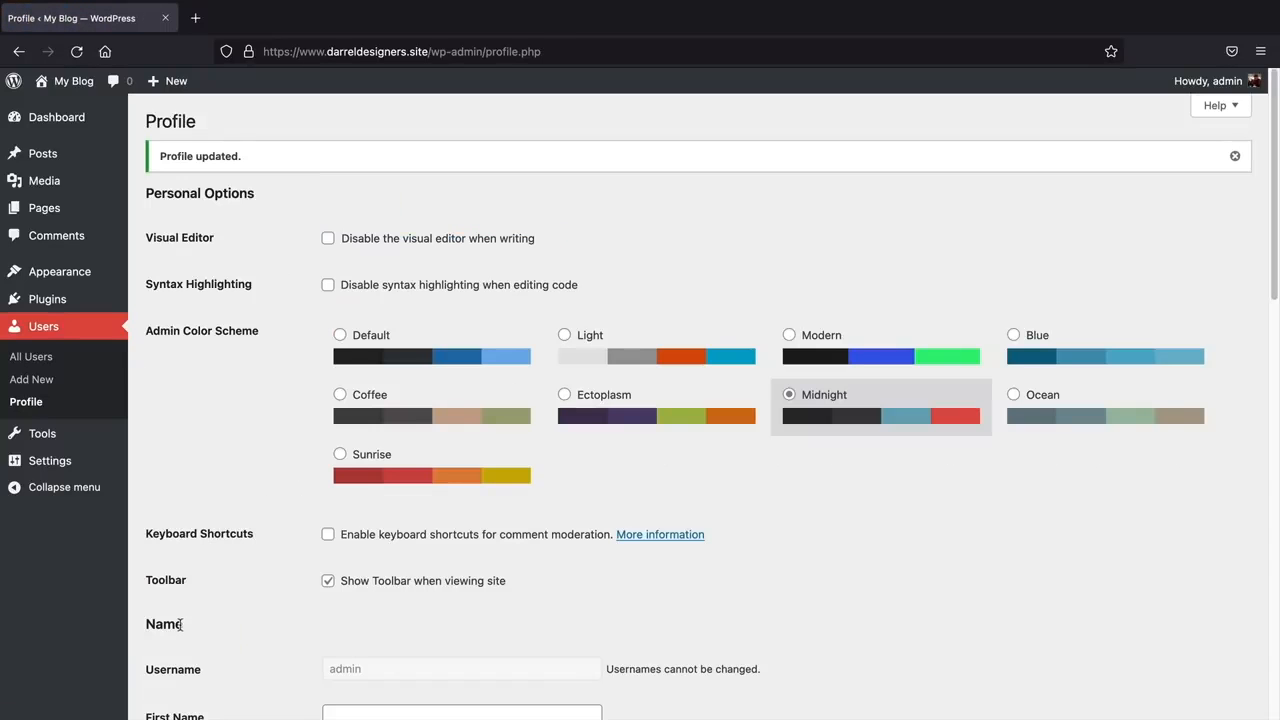
Step: Open Settings > General and review the administration email address
mouse_move(75, 465)
click(287, 366)
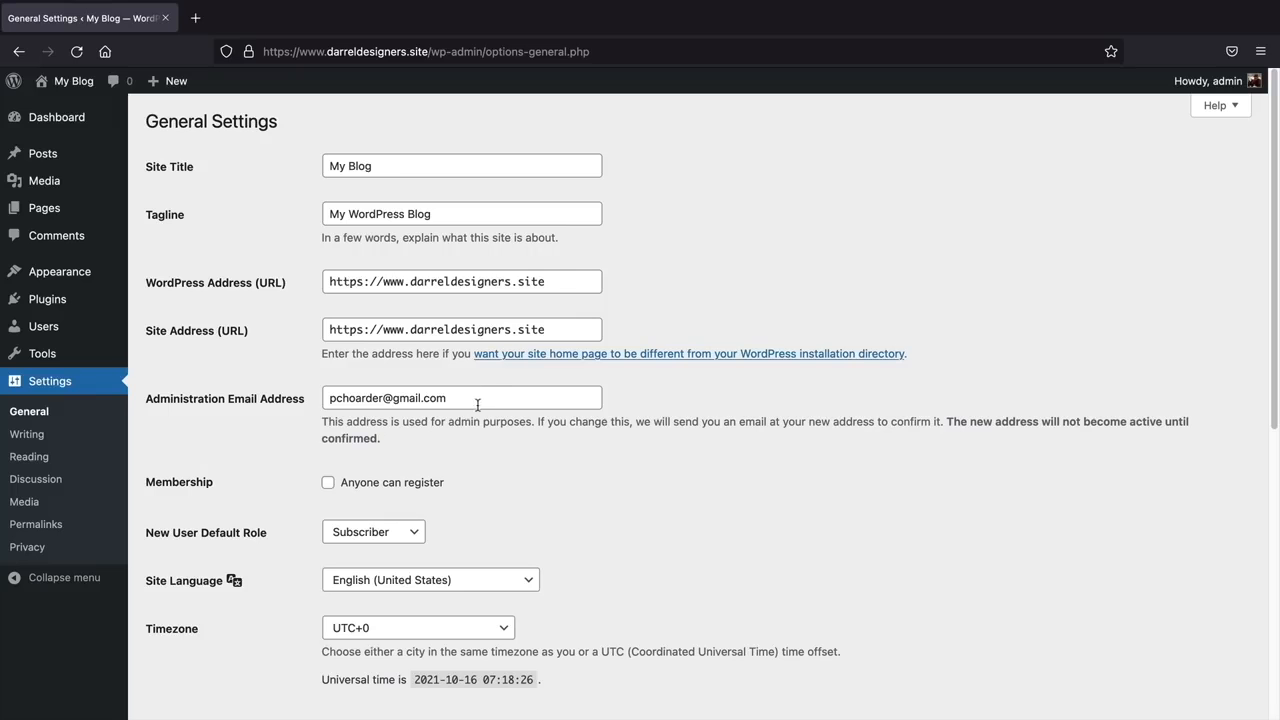
drag(477, 404, 313, 396)
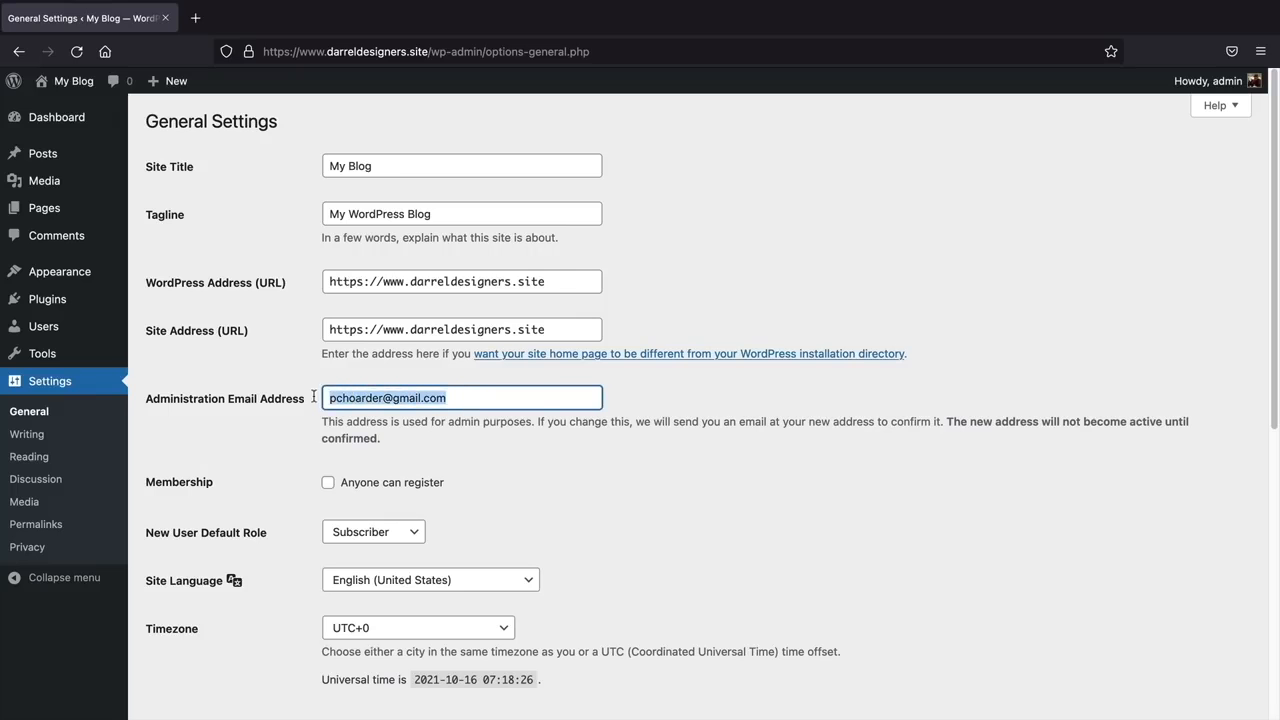
middle_click(591, 448)
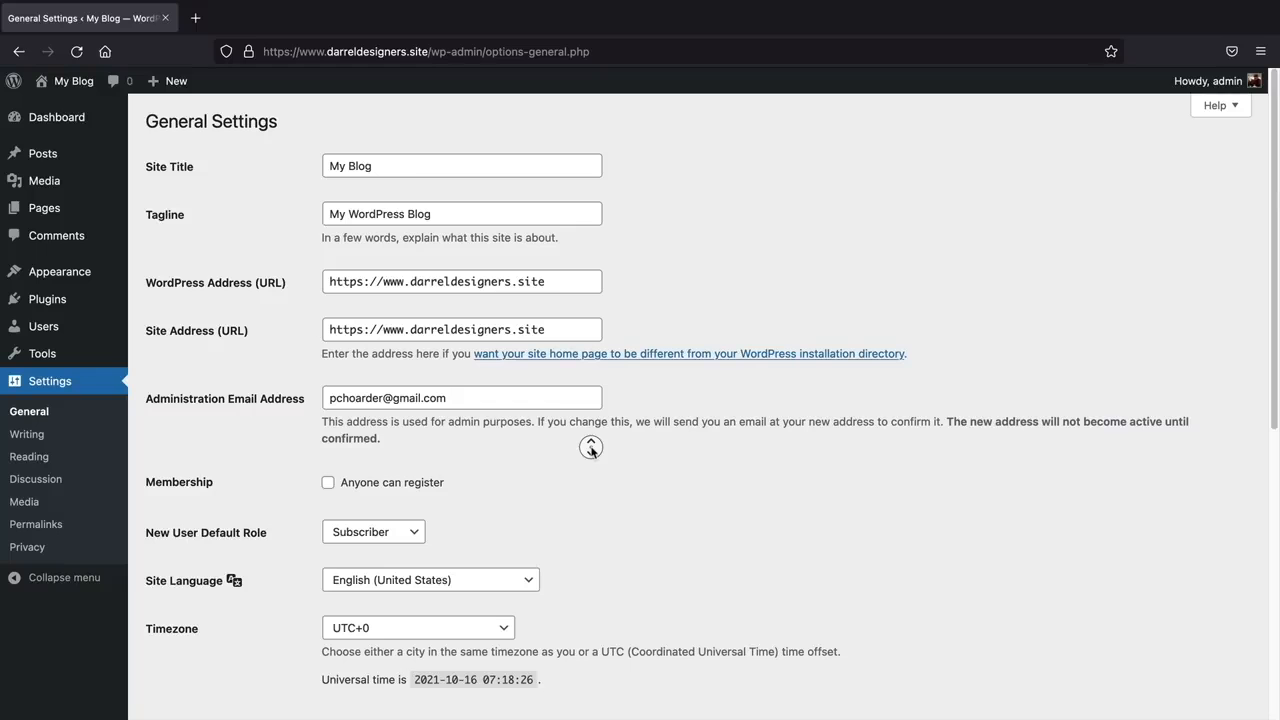
click(591, 452)
scroll(548, 463, down, 3)
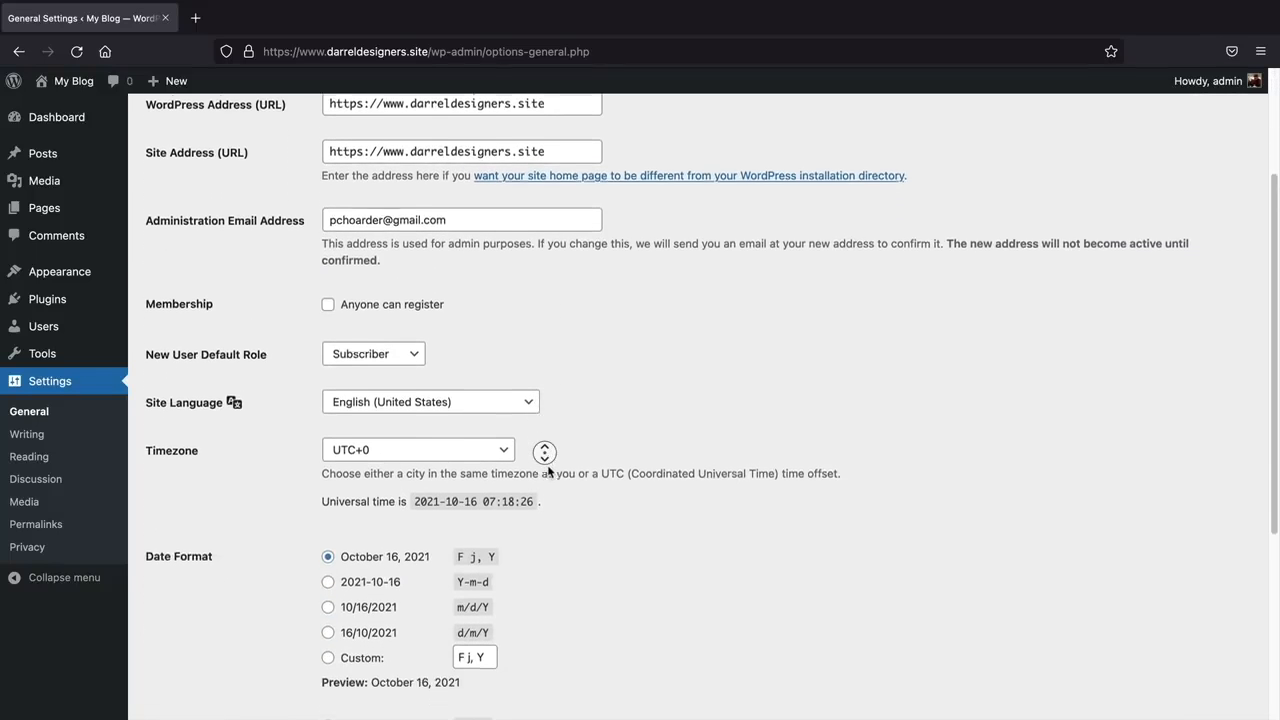
scroll(548, 470, down, 1)
Step: Keep English (United States) as the site language and save the settings
click(526, 274)
click(471, 277)
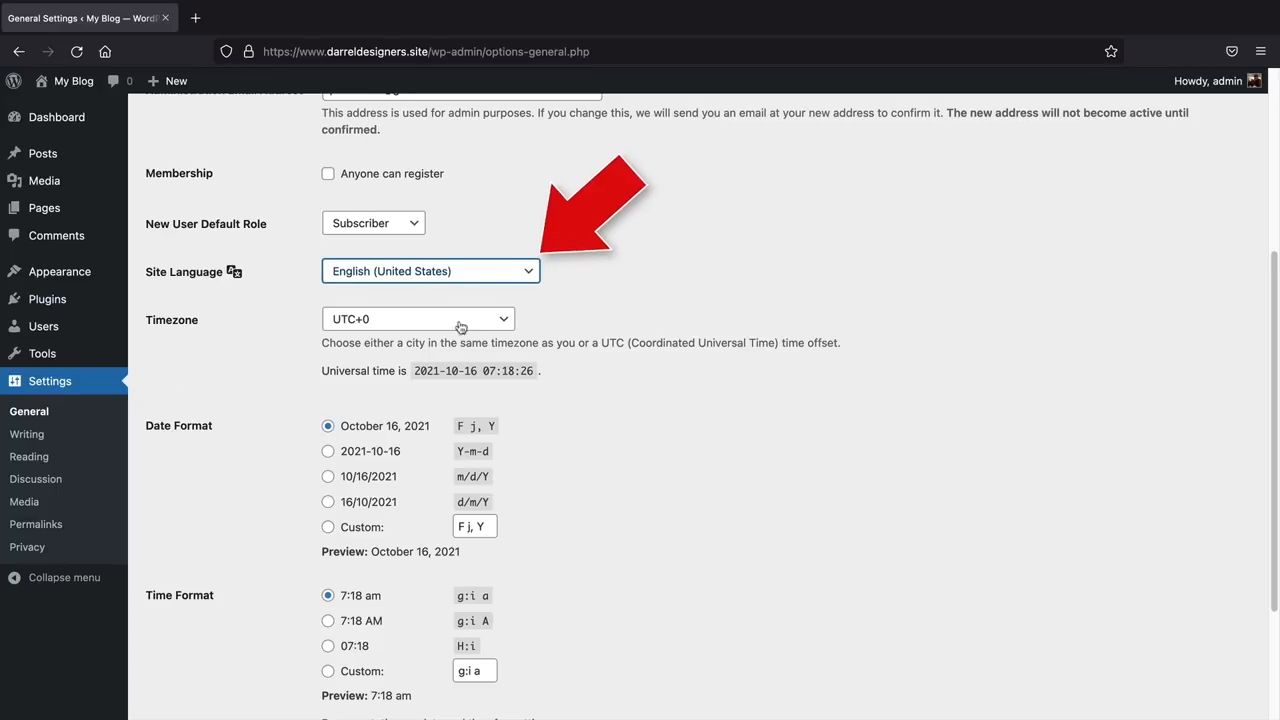
click(445, 276)
scroll(435, 537, down, 4)
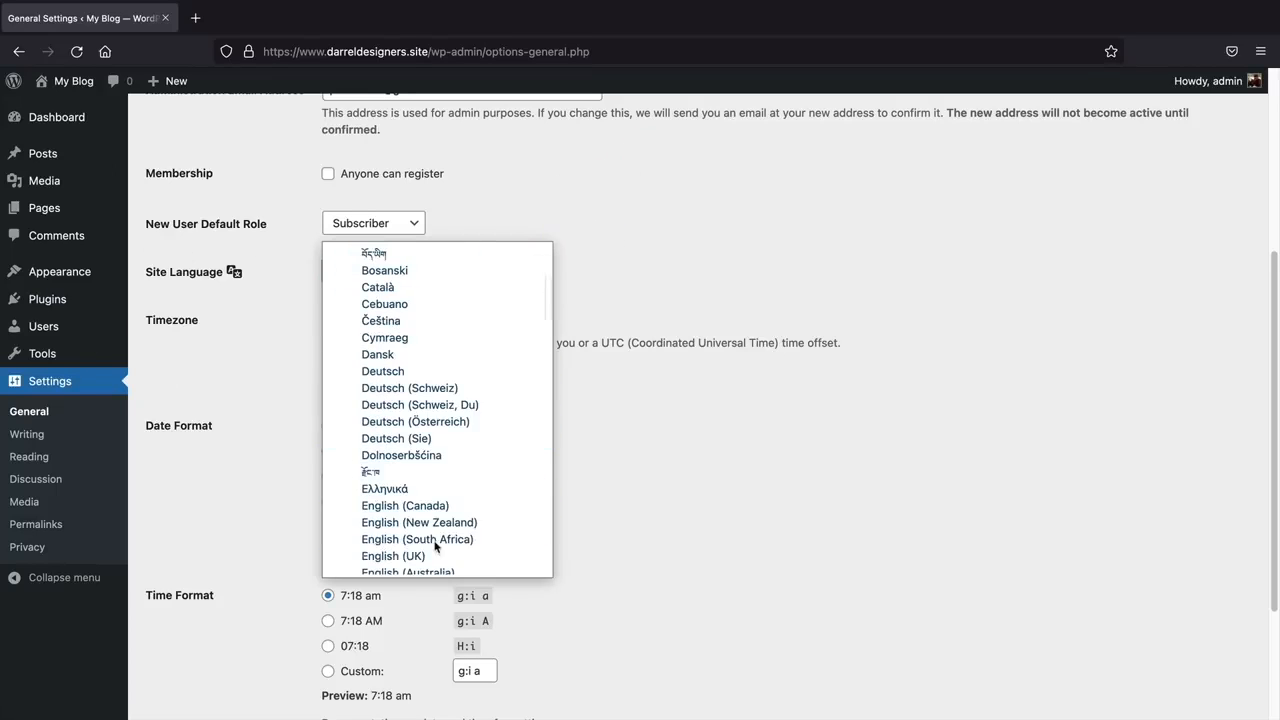
scroll(436, 537, down, 4)
scroll(437, 534, up, 7)
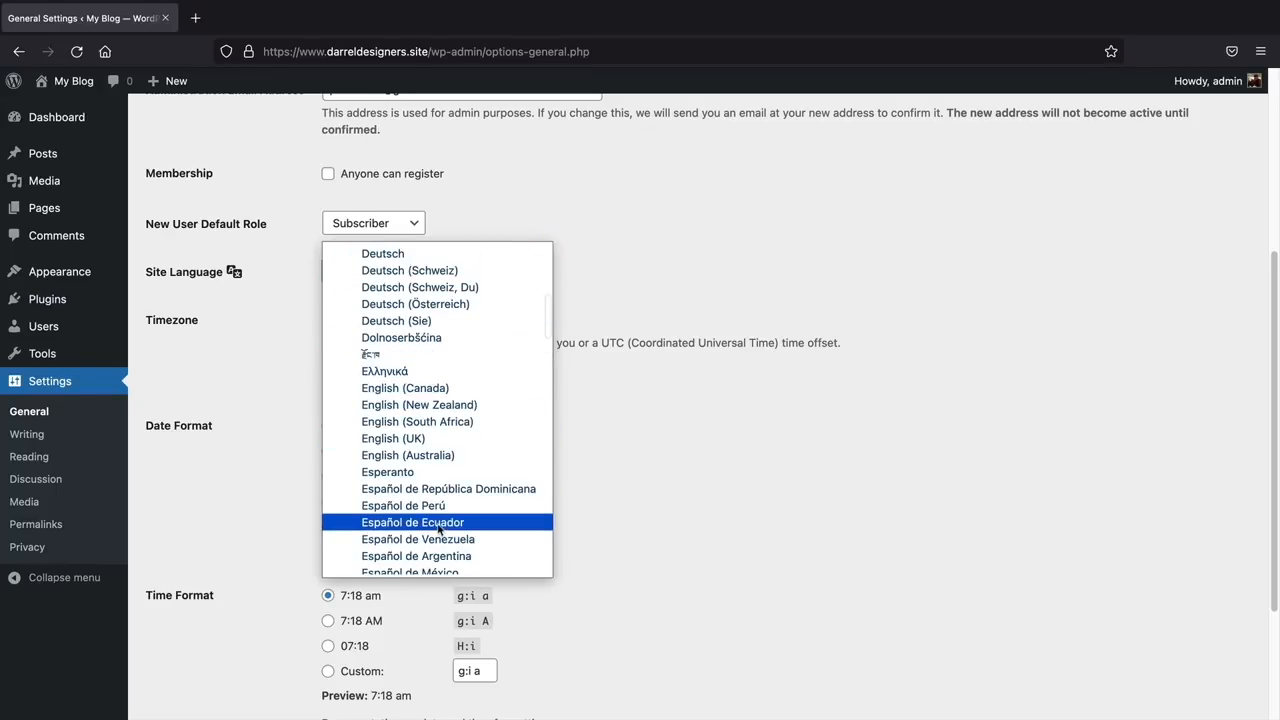
scroll(438, 528, up, 3)
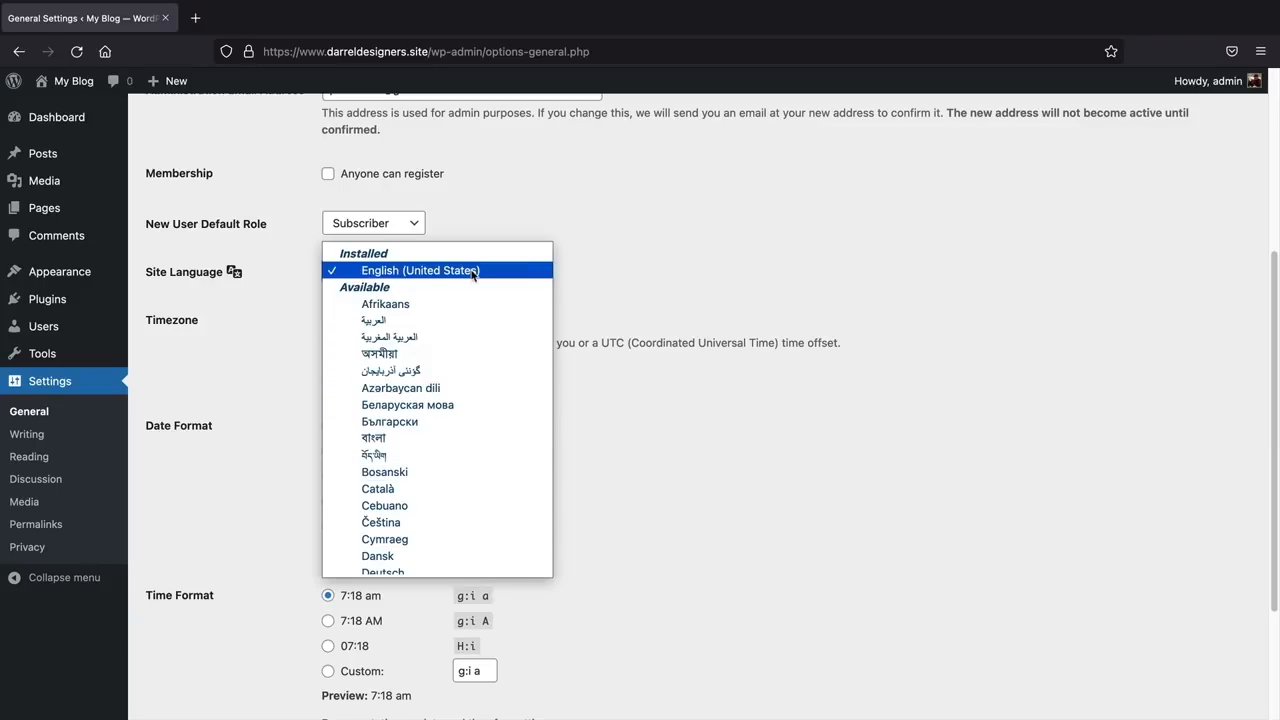
click(298, 316)
middle_click(299, 312)
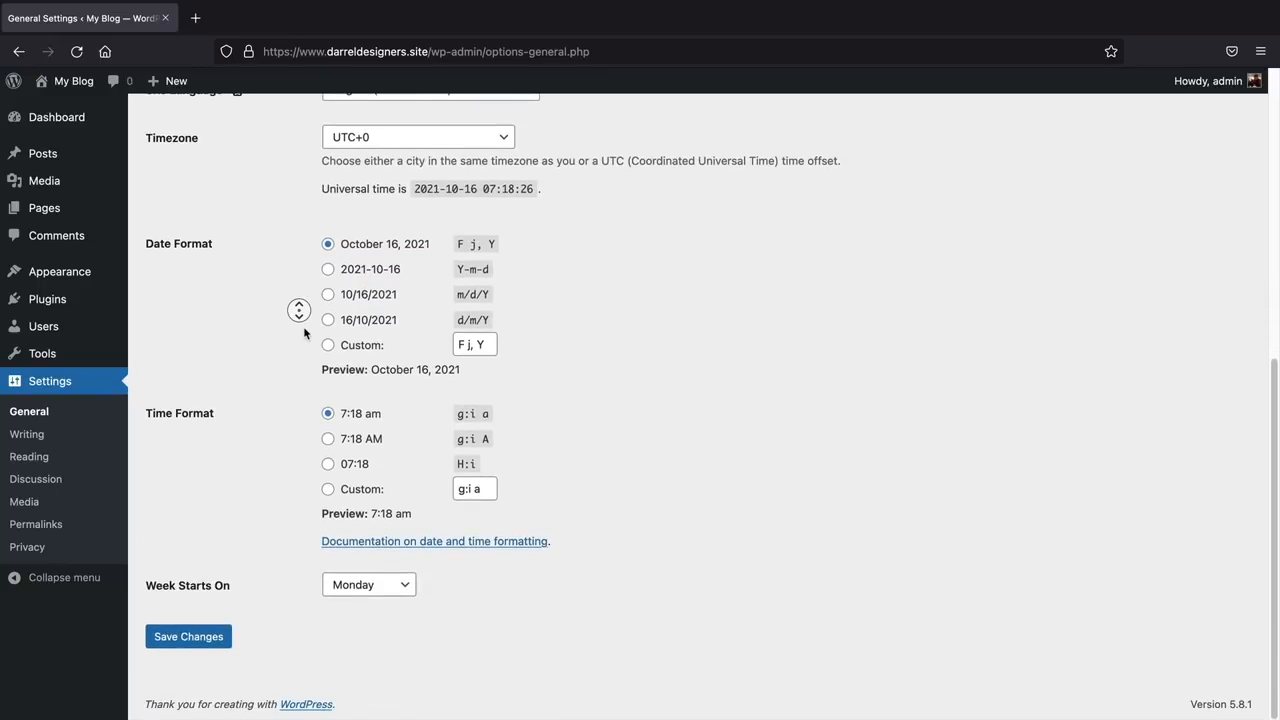
click(196, 640)
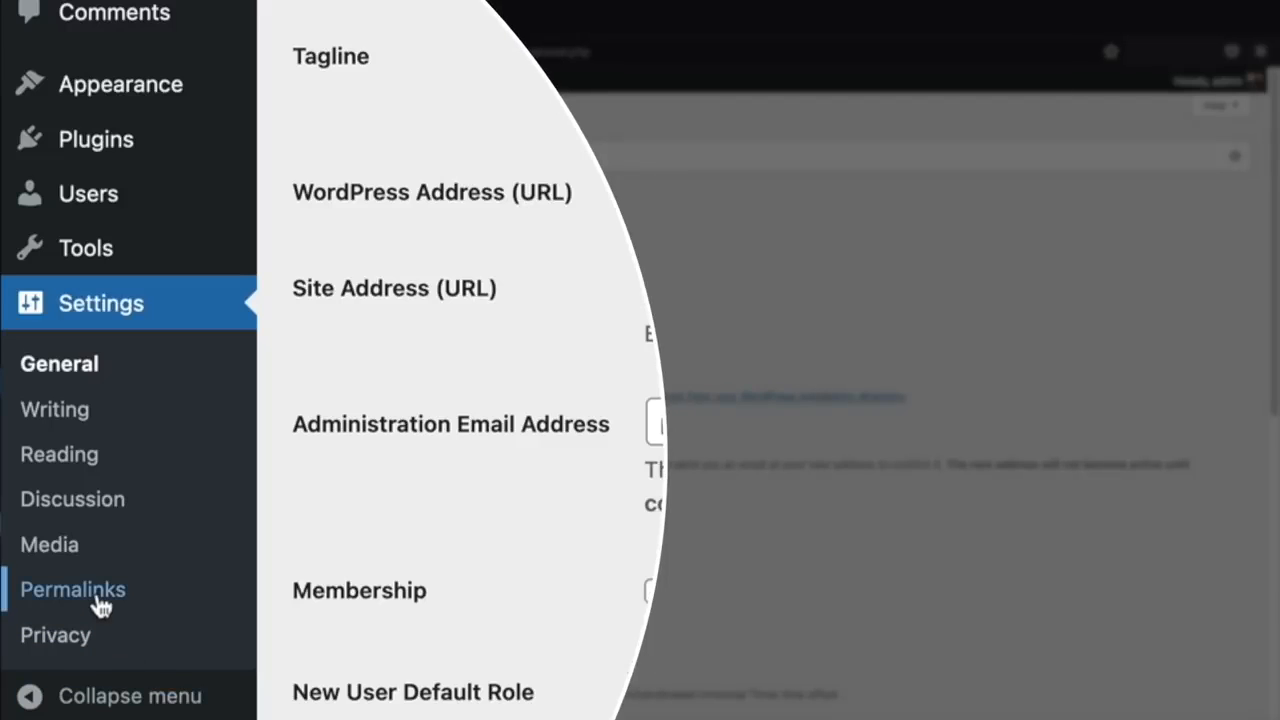
Step: Switch permalinks to Post name (/%postname%/), save, and go back to the Dashboard
click(97, 598)
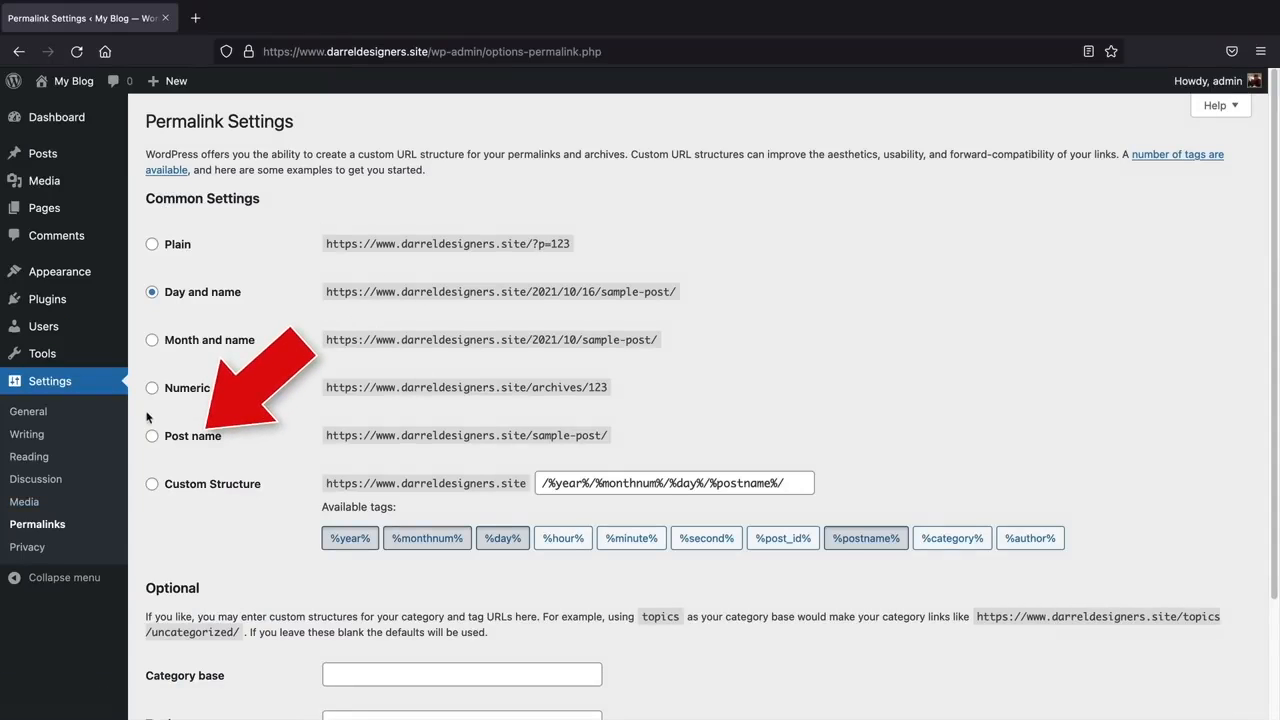
click(152, 437)
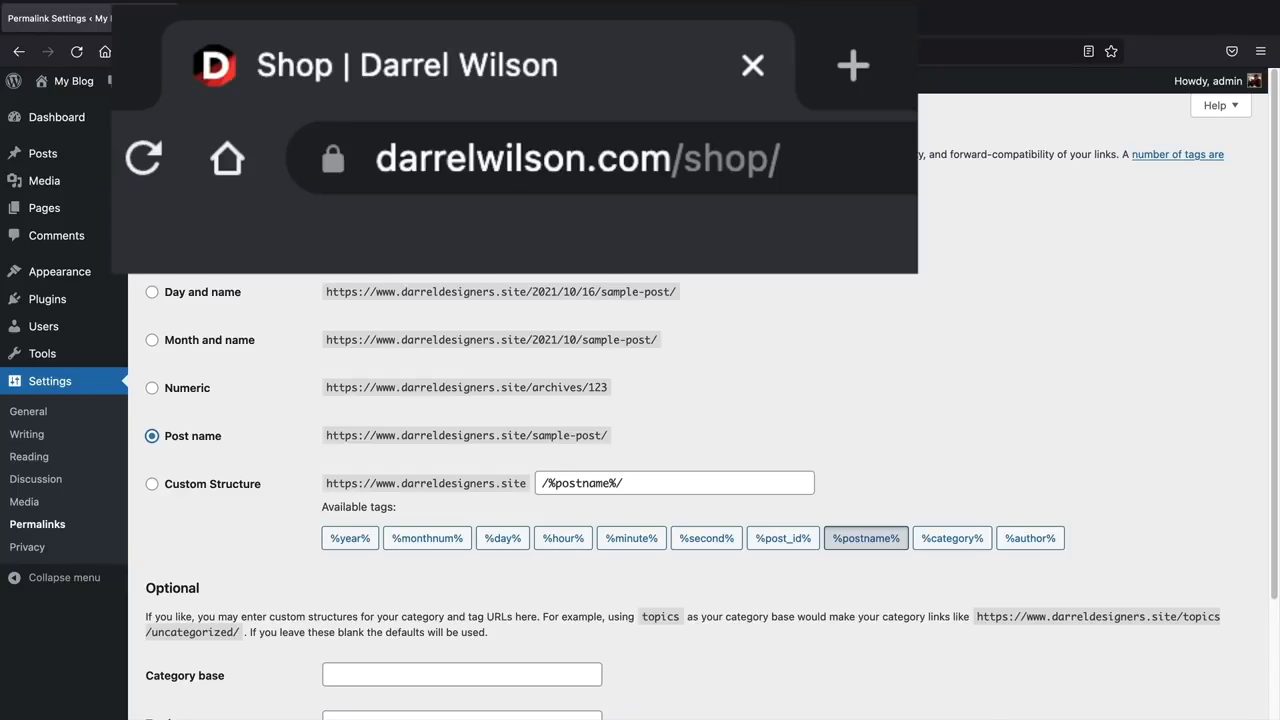
drag(500, 340, 668, 341)
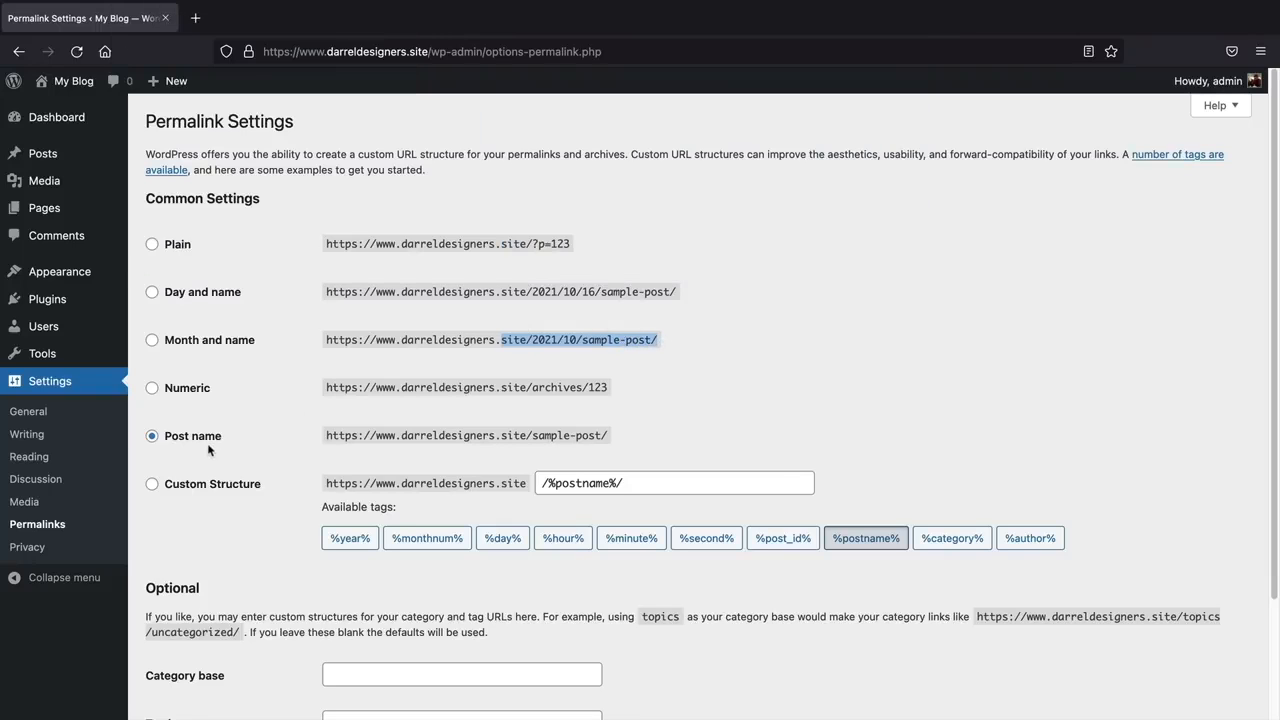
click(340, 433)
middle_click(318, 432)
scroll(317, 439, down, 2)
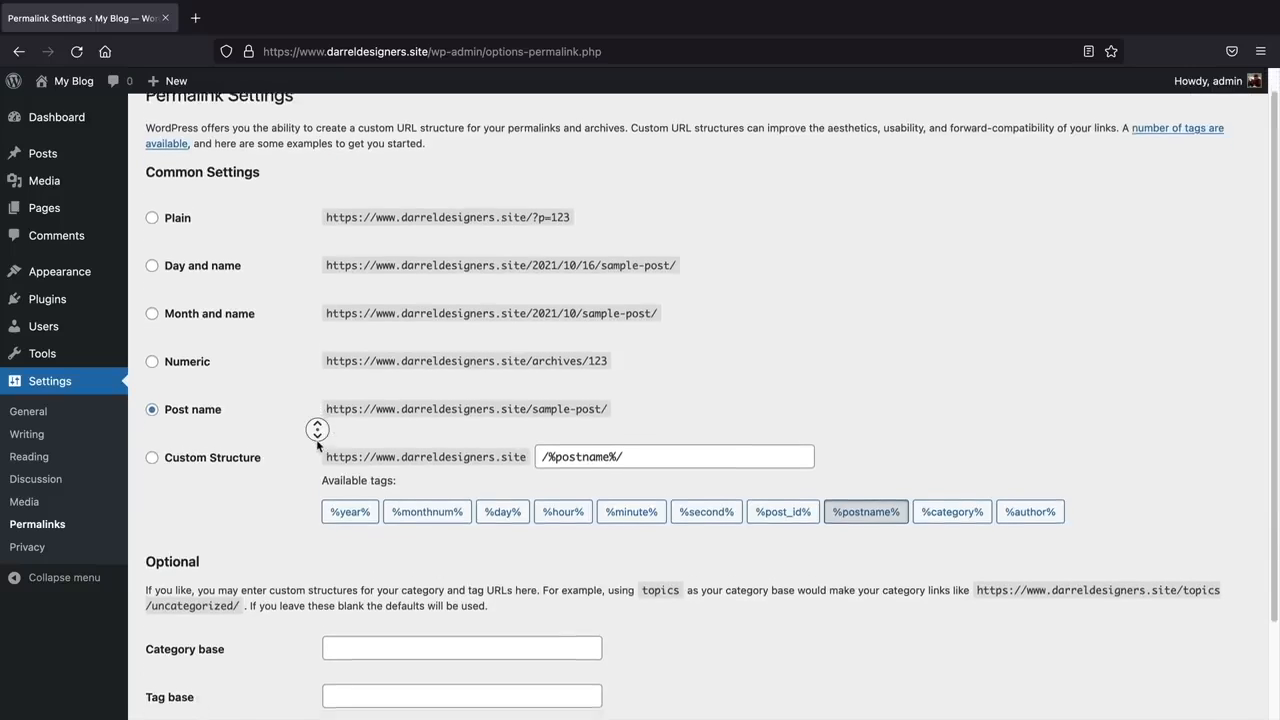
middle_click(316, 441)
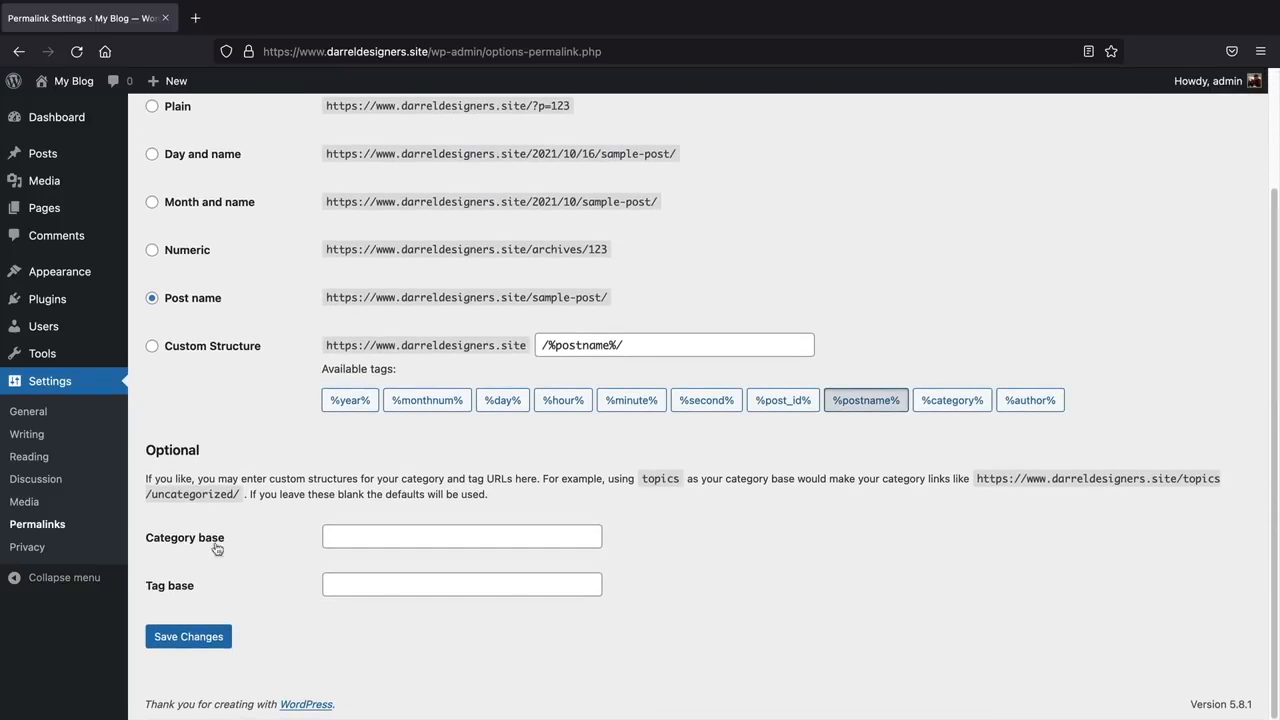
click(202, 641)
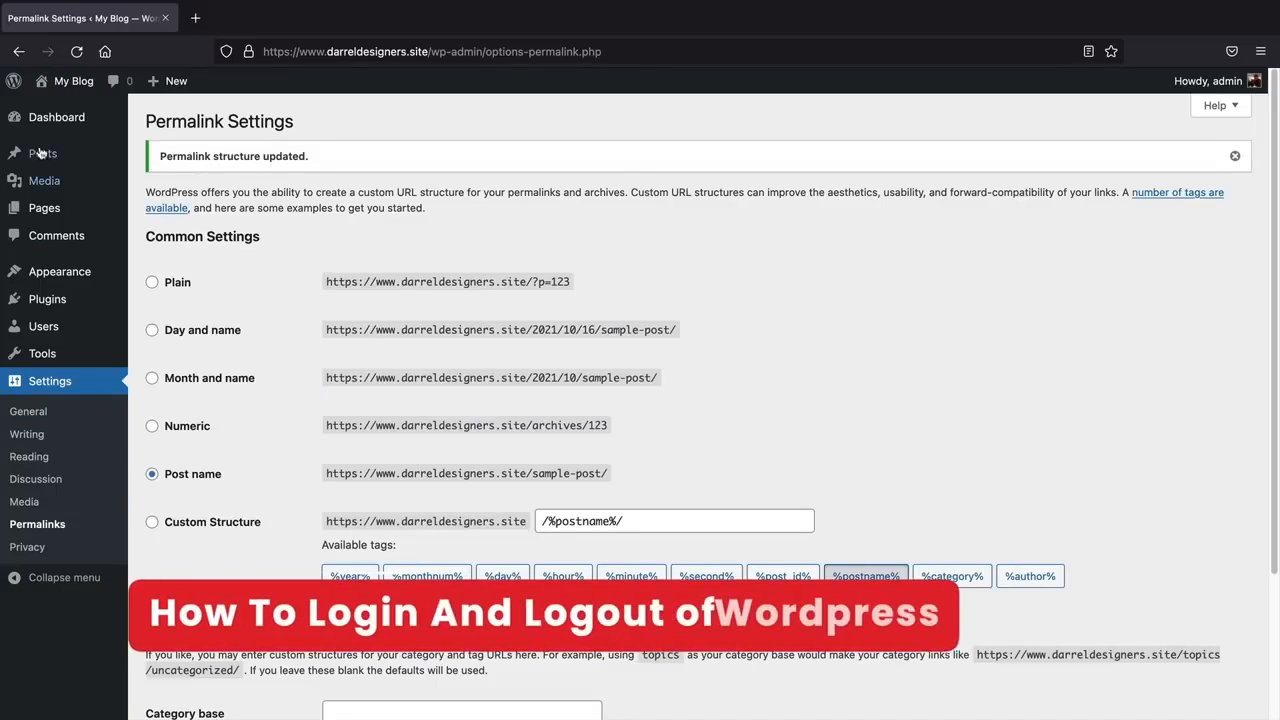
click(57, 117)
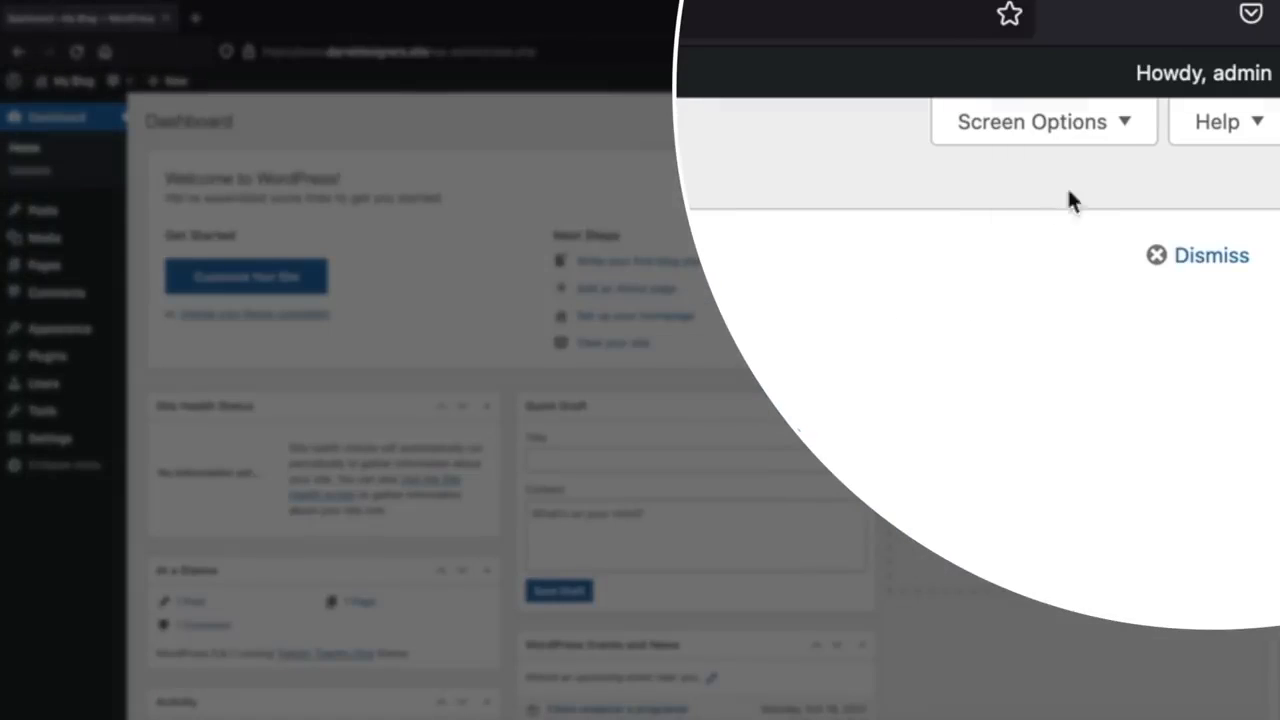
Step: Log out and go to the site's /wp-admin/ login page
mouse_move(1204, 85)
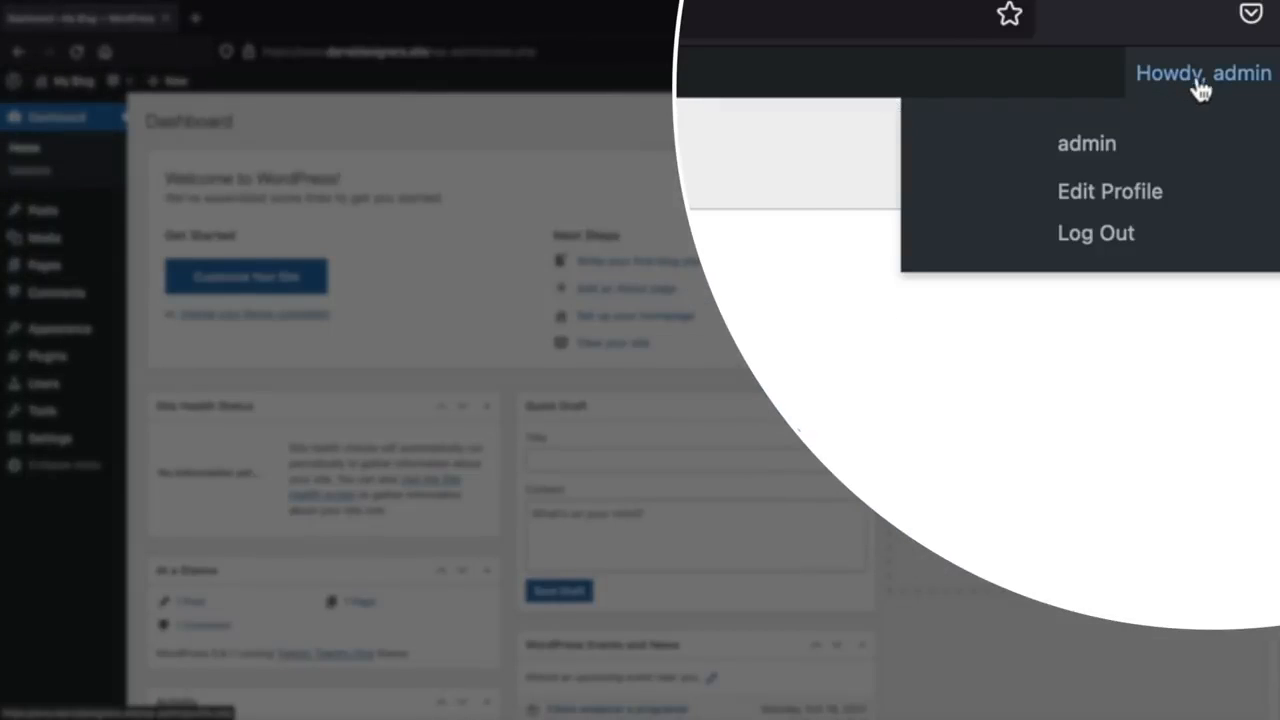
click(1095, 238)
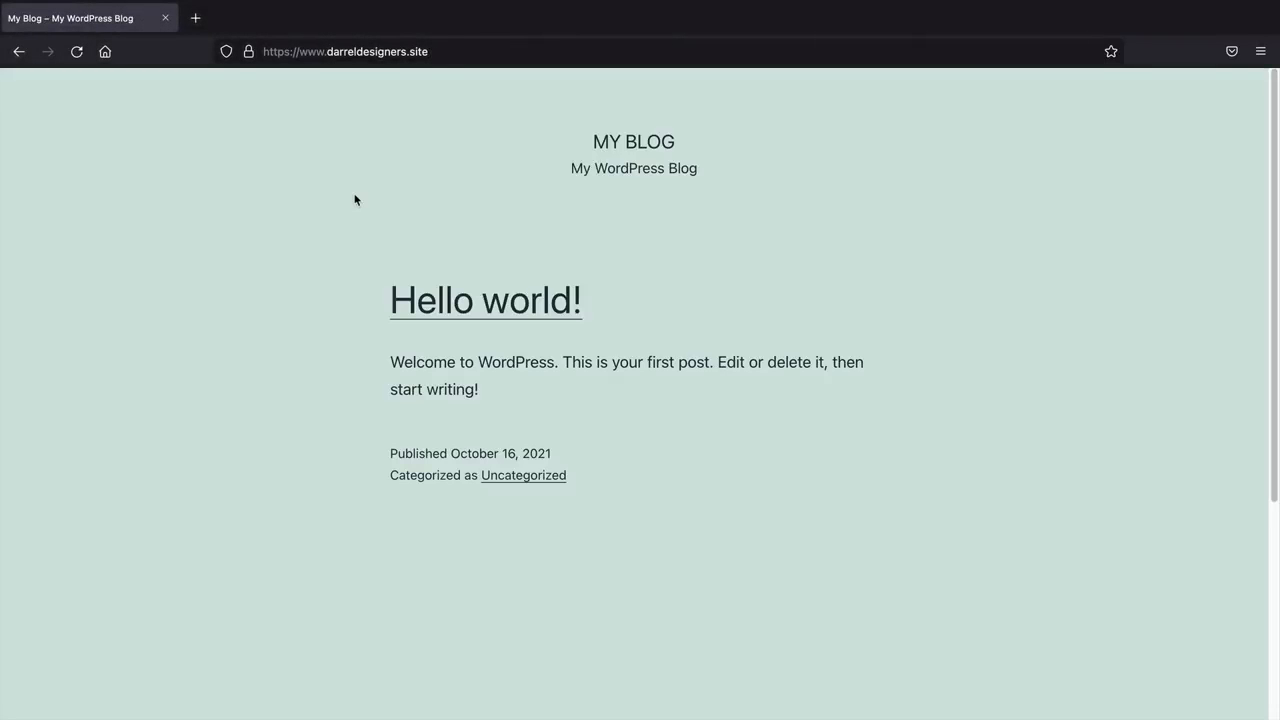
click(489, 47)
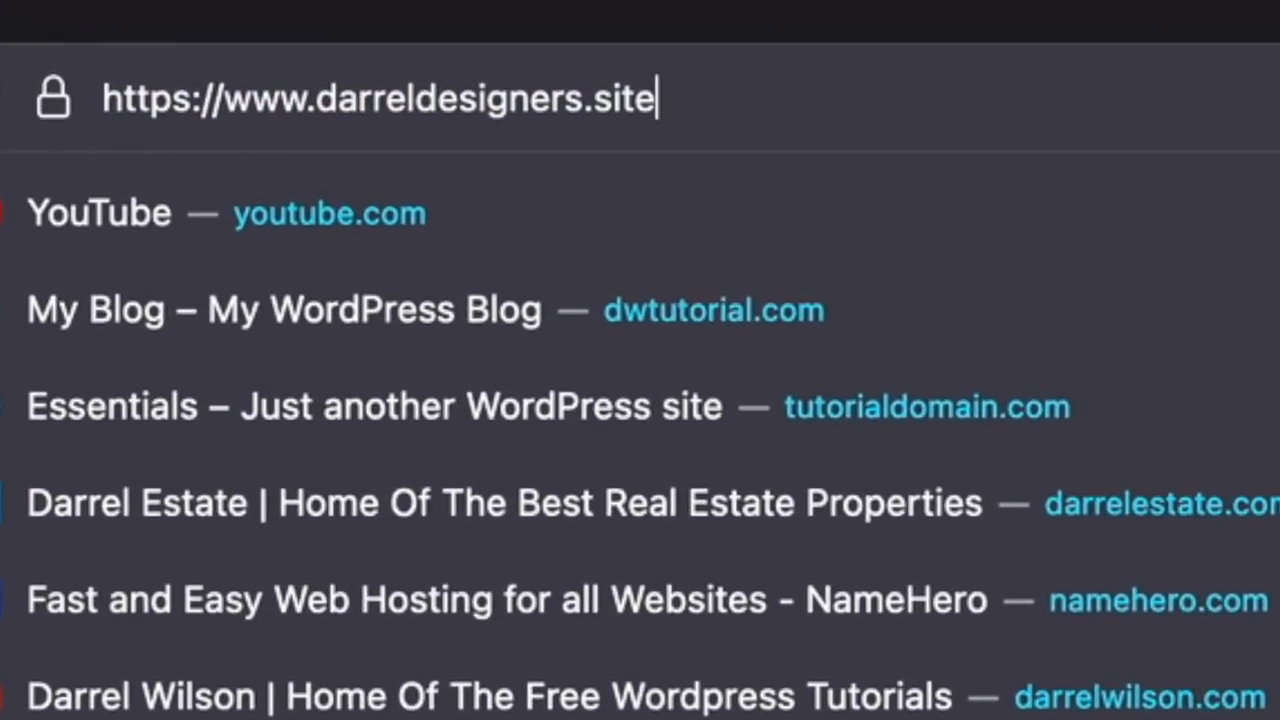
text(/)
text(wp-admin/)
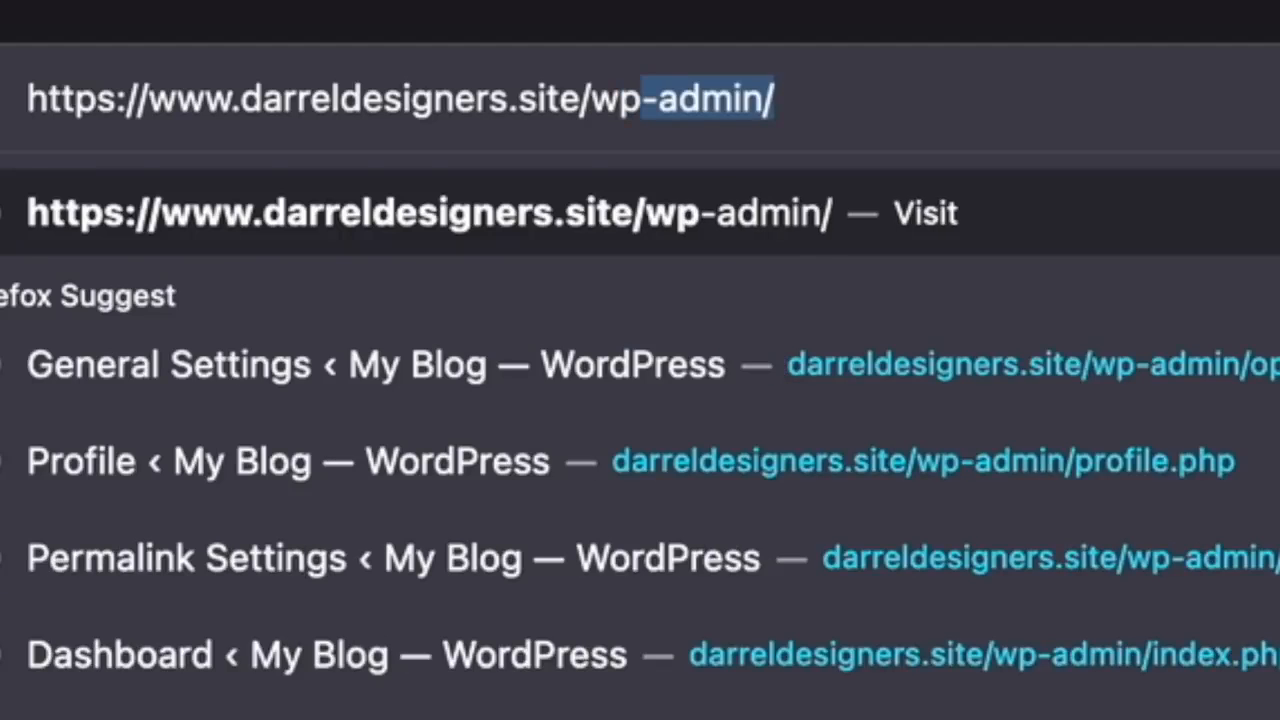
key(Return)
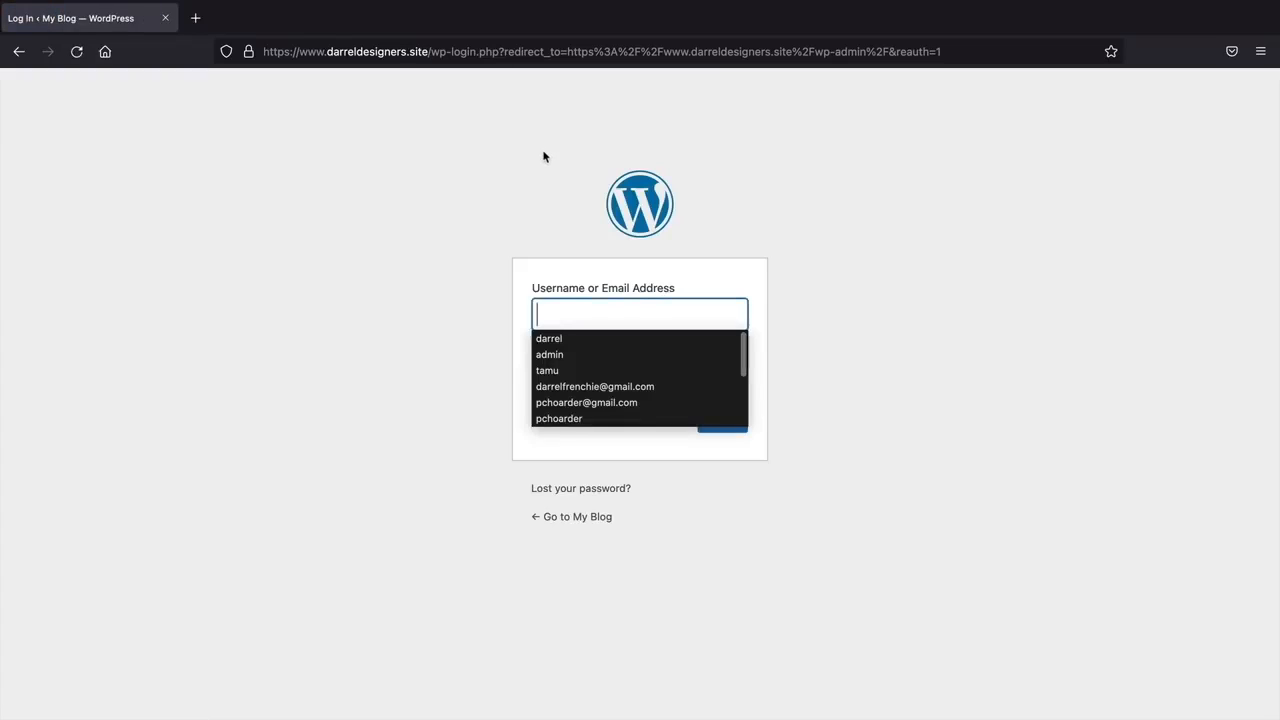
Step: Log in as admin with Remember Me ticked and let the browser save the login
click(544, 156)
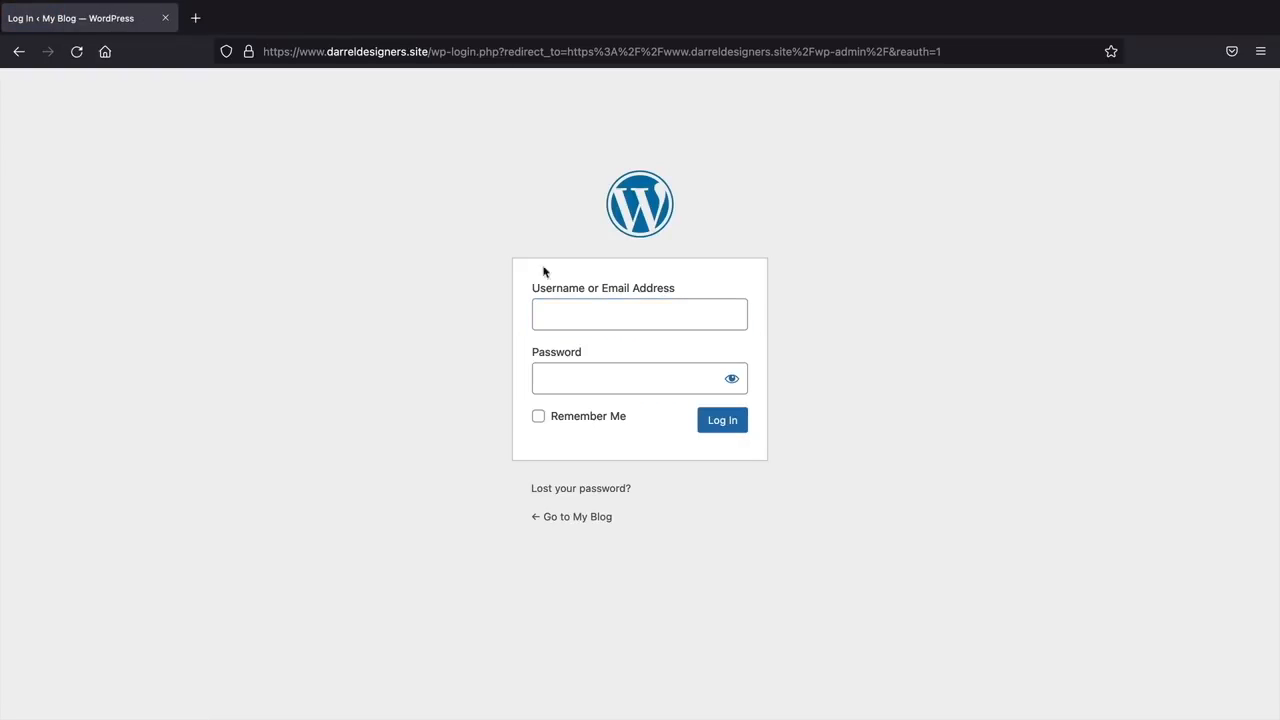
click(546, 322)
text(admin)
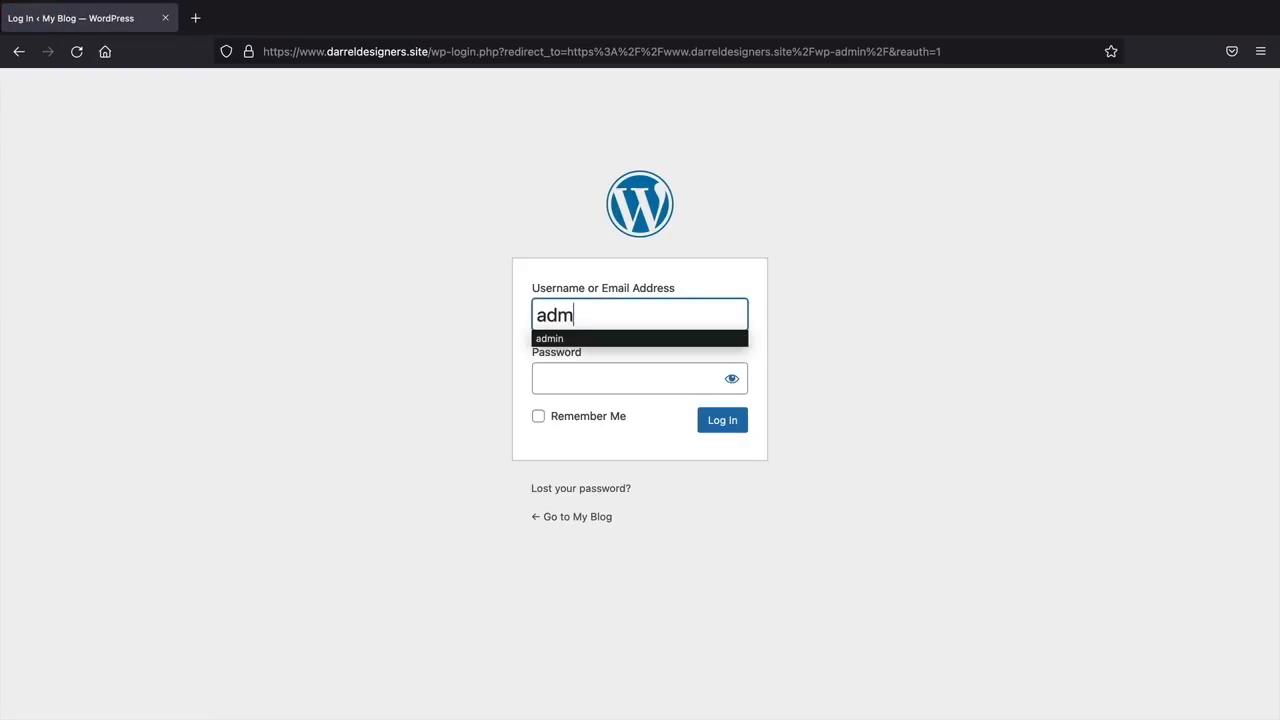
key(Tab)
text(•••••••••)
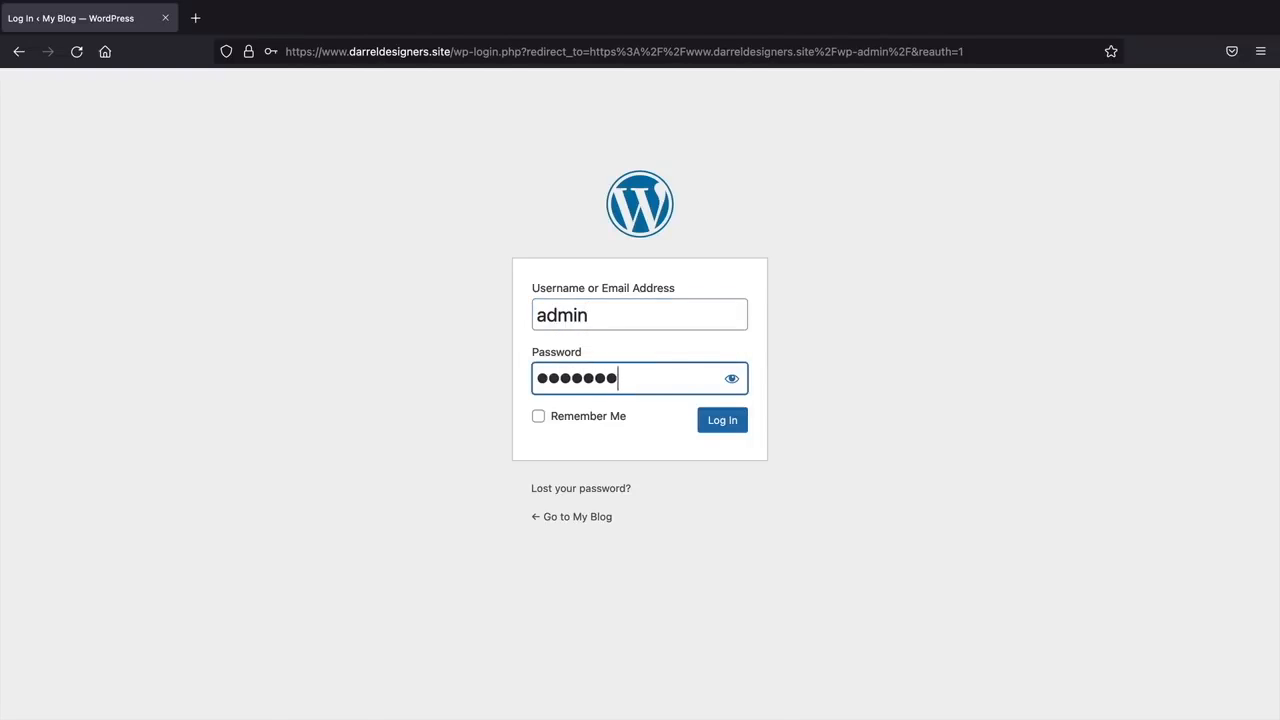
click(731, 379)
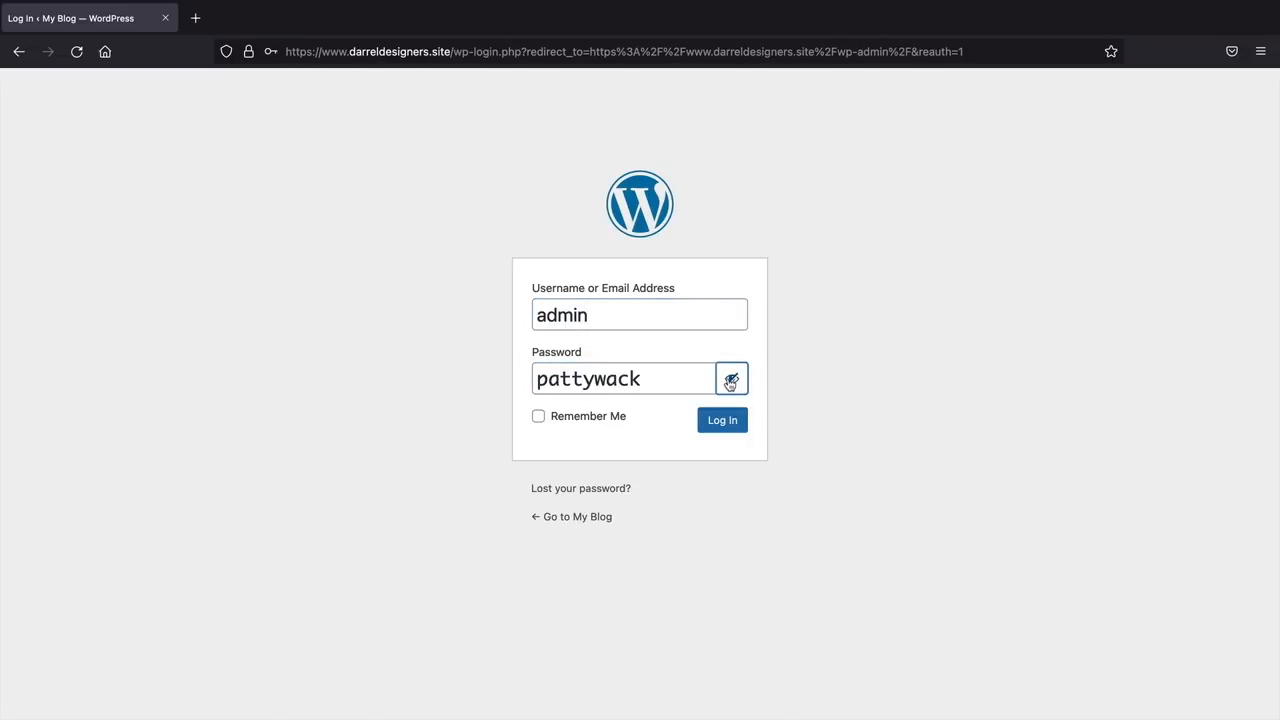
click(586, 425)
click(724, 424)
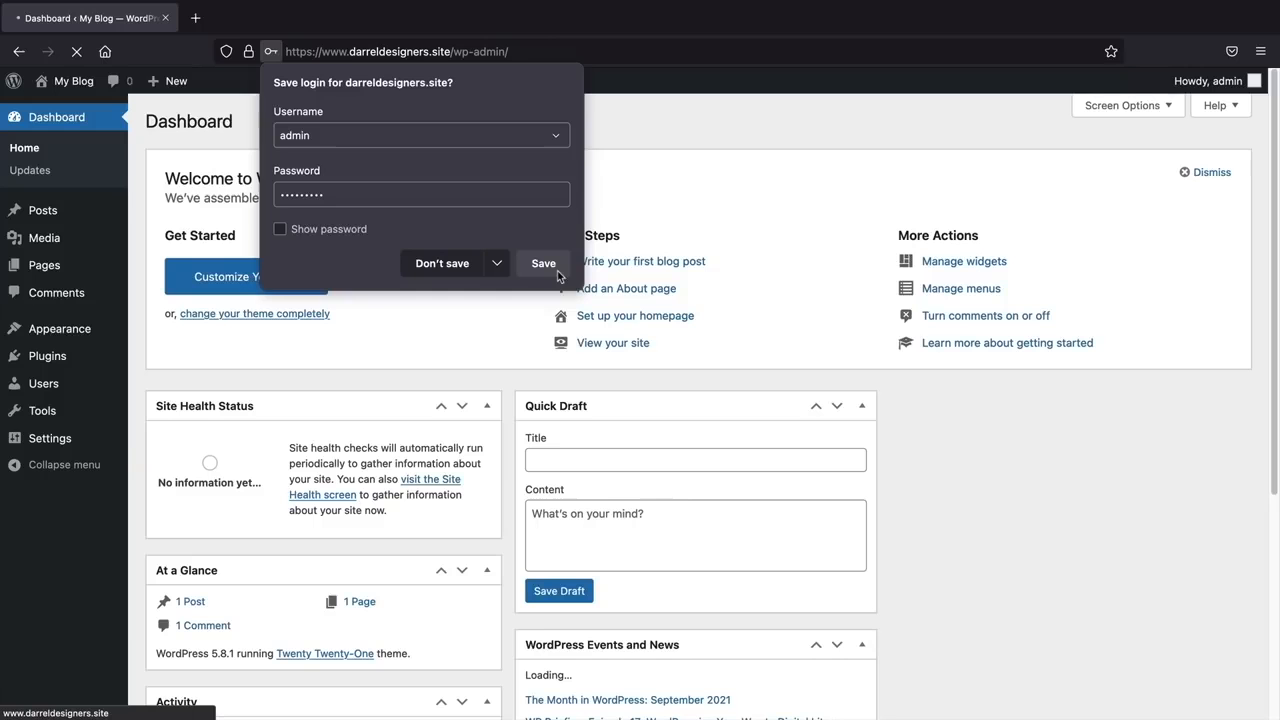
click(555, 266)
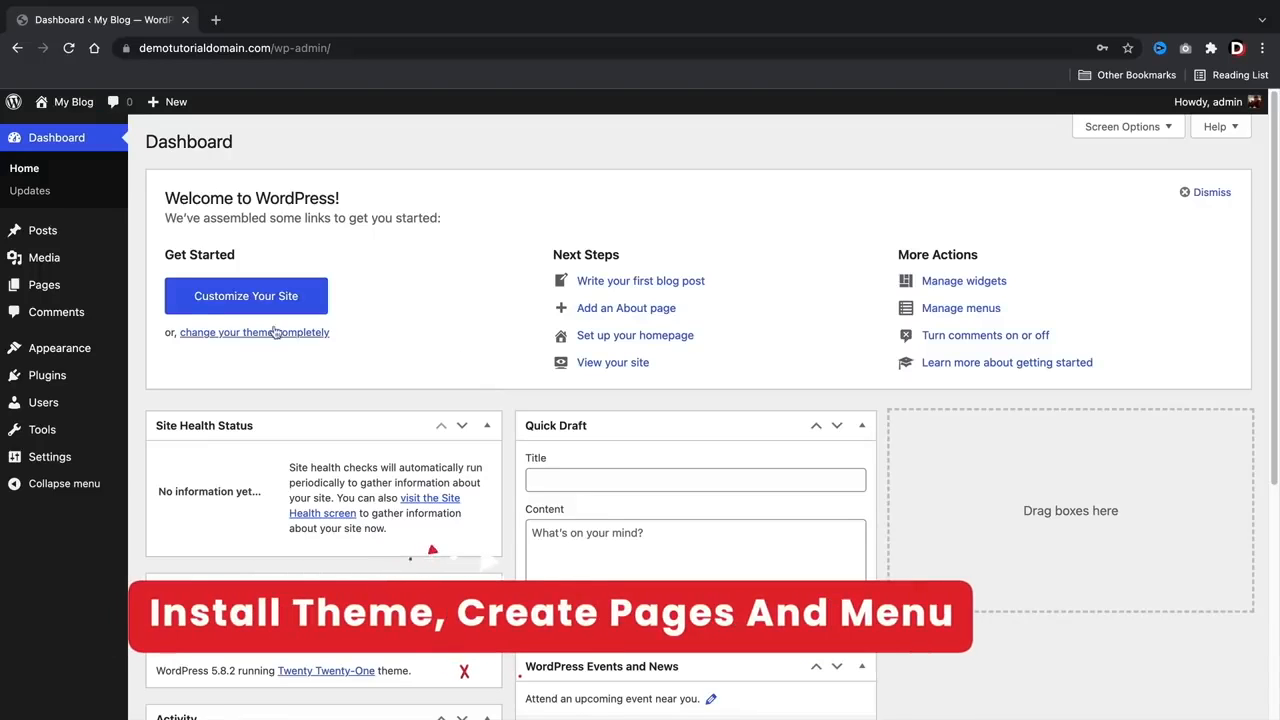
Step: Open Appearance > Themes > Add New and browse the available themes
mouse_move(40, 350)
click(164, 352)
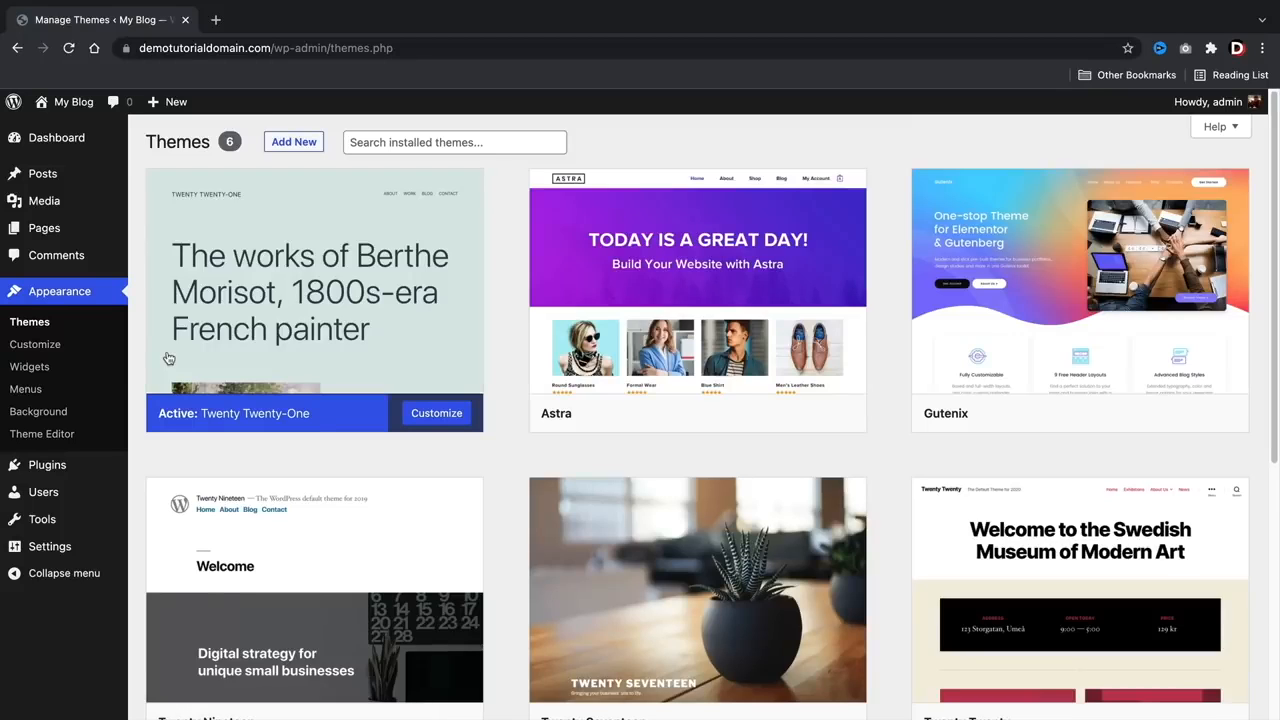
click(281, 147)
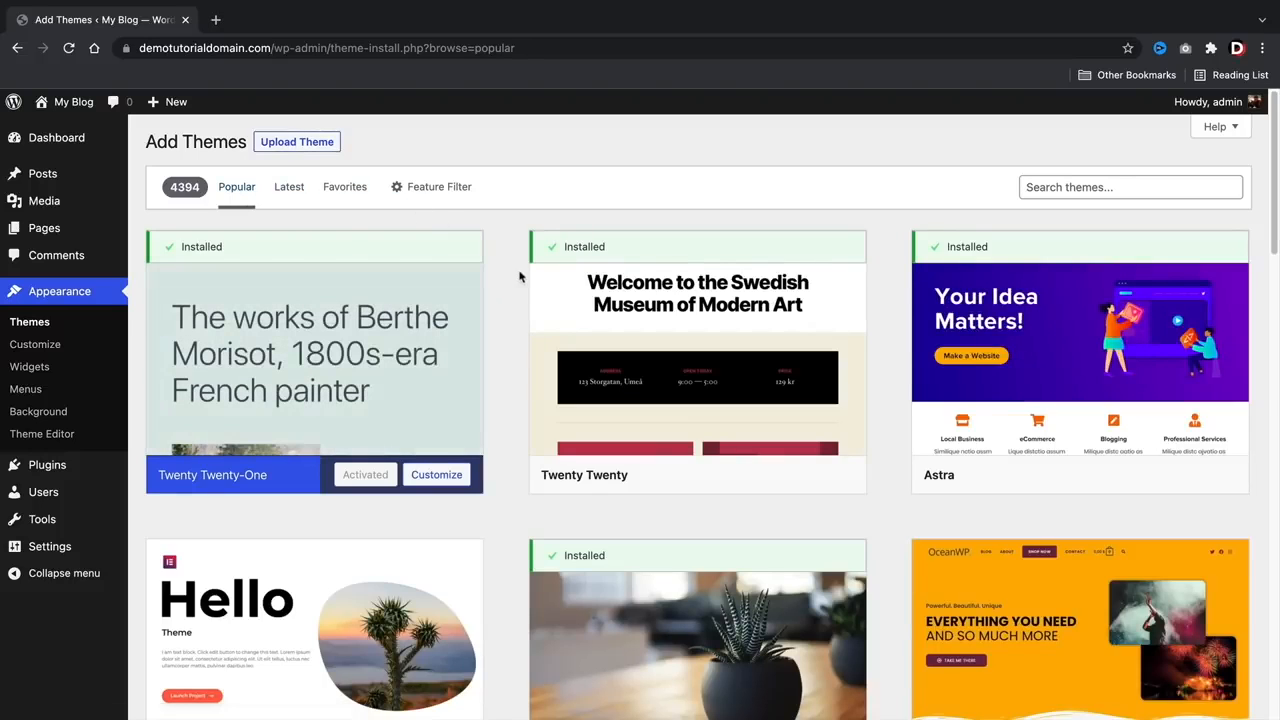
drag(1274, 221, 1274, 249)
scroll(1264, 358, down, 5)
scroll(1262, 364, down, 5)
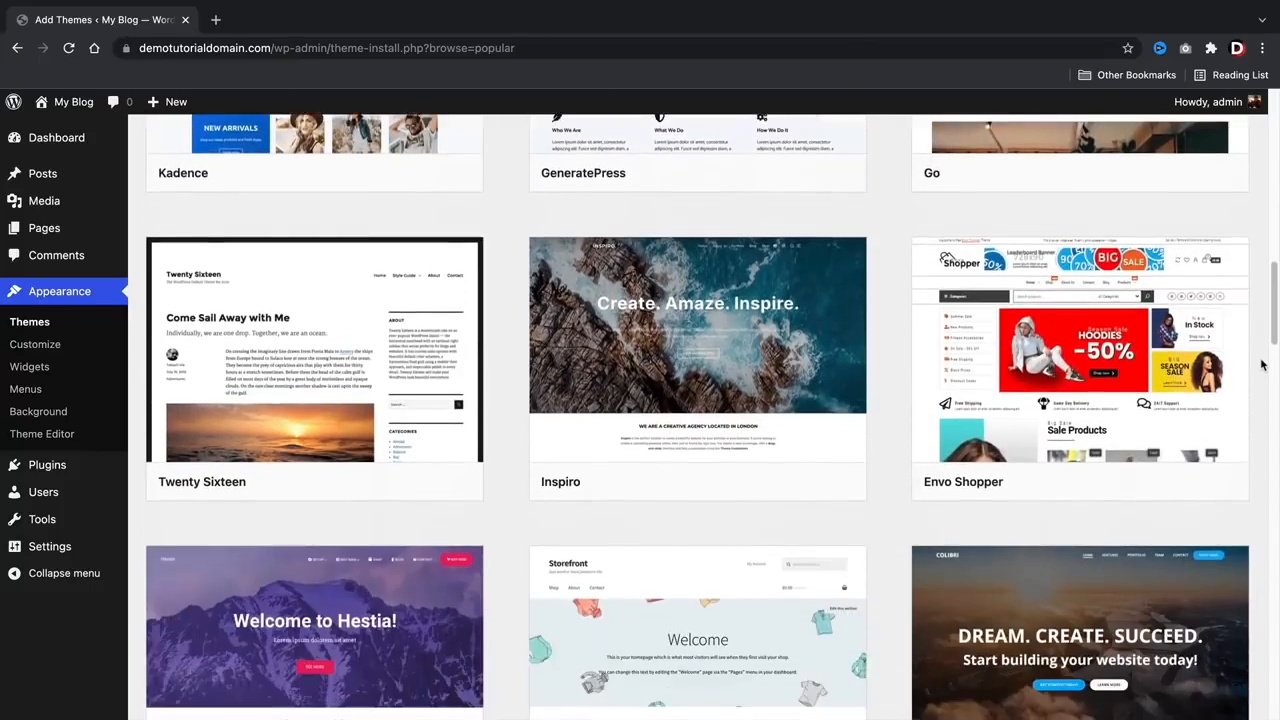
scroll(1262, 364, down, 4)
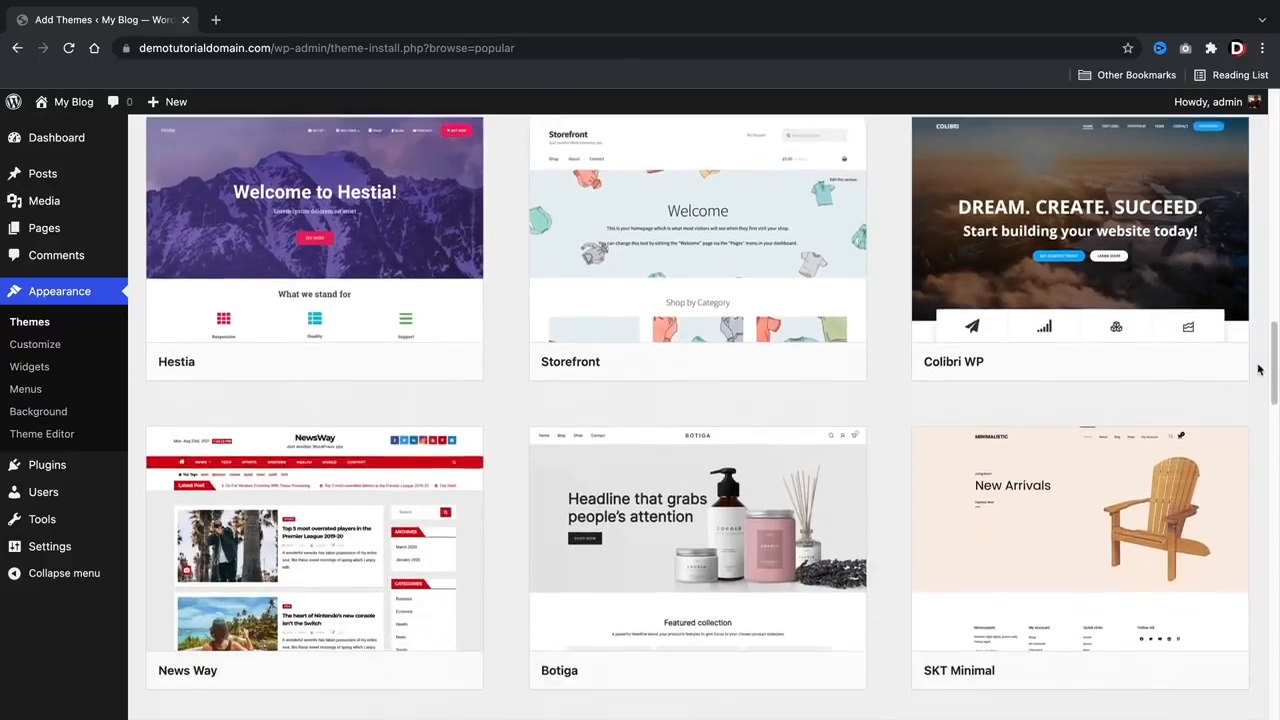
scroll(1258, 370, down, 4)
scroll(1255, 380, down, 2)
scroll(1240, 408, up, 4)
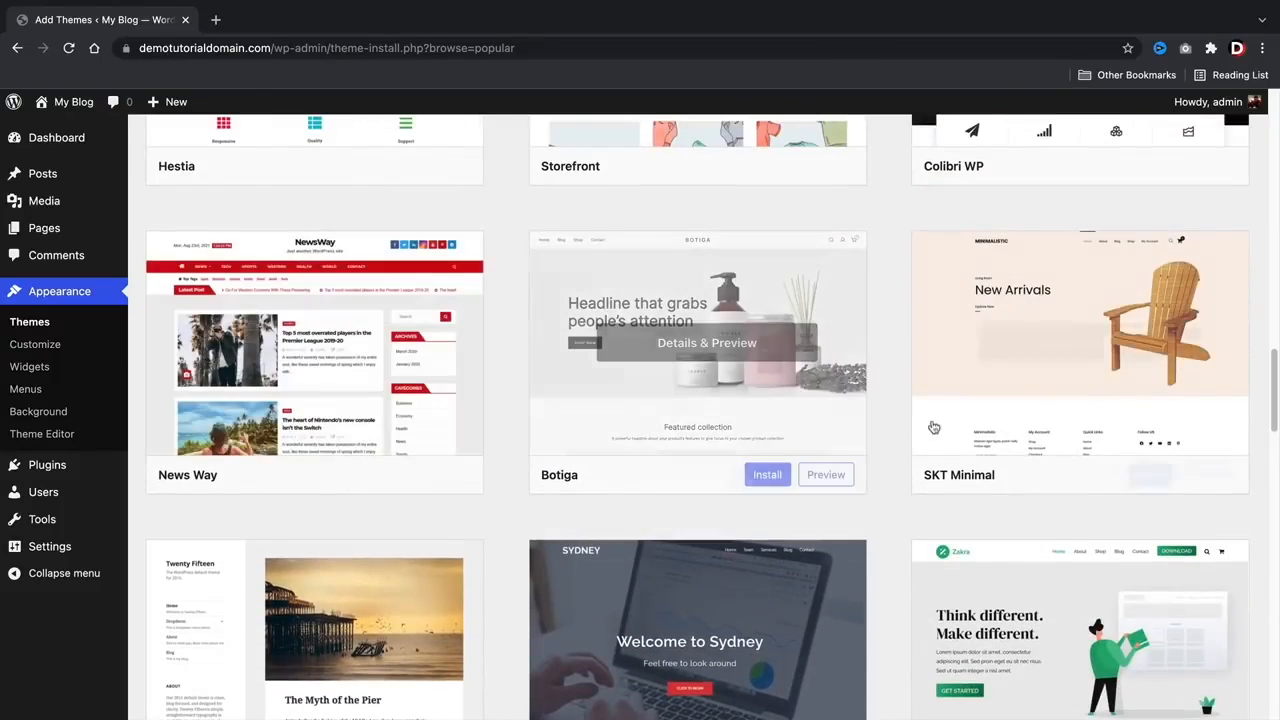
scroll(1050, 427, up, 8)
scroll(1052, 425, up, 10)
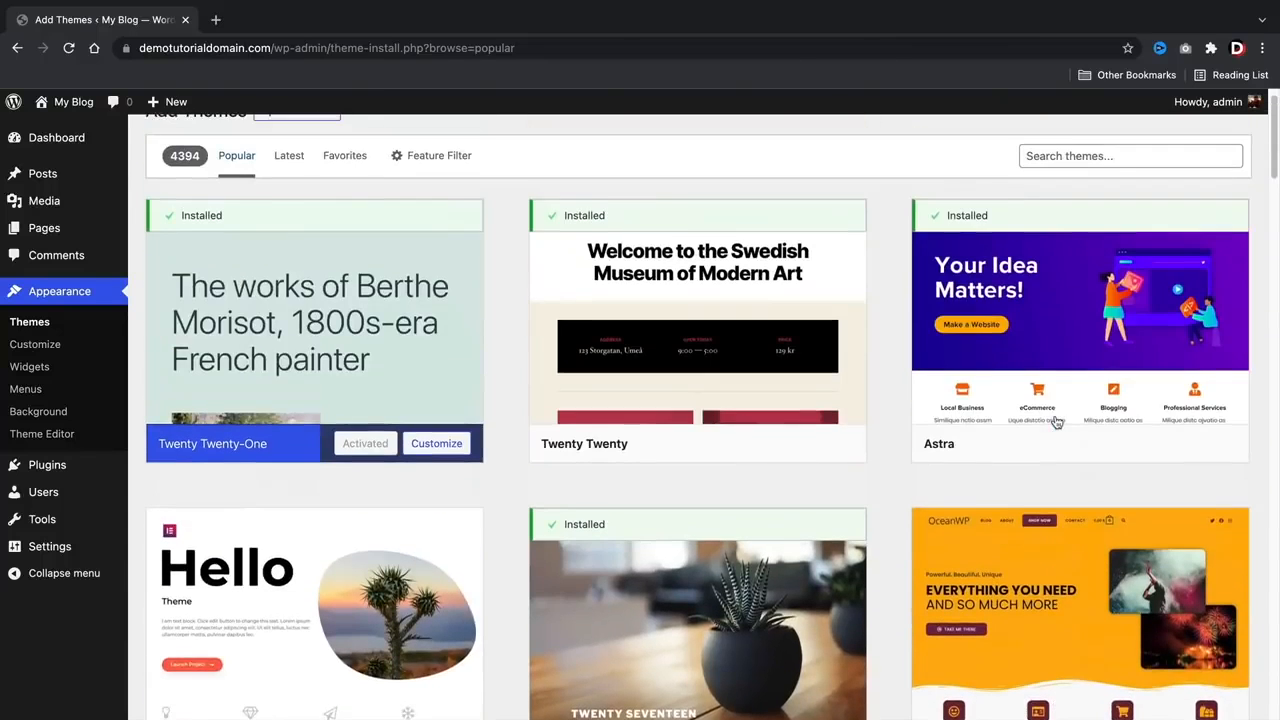
scroll(1056, 422, up, 1)
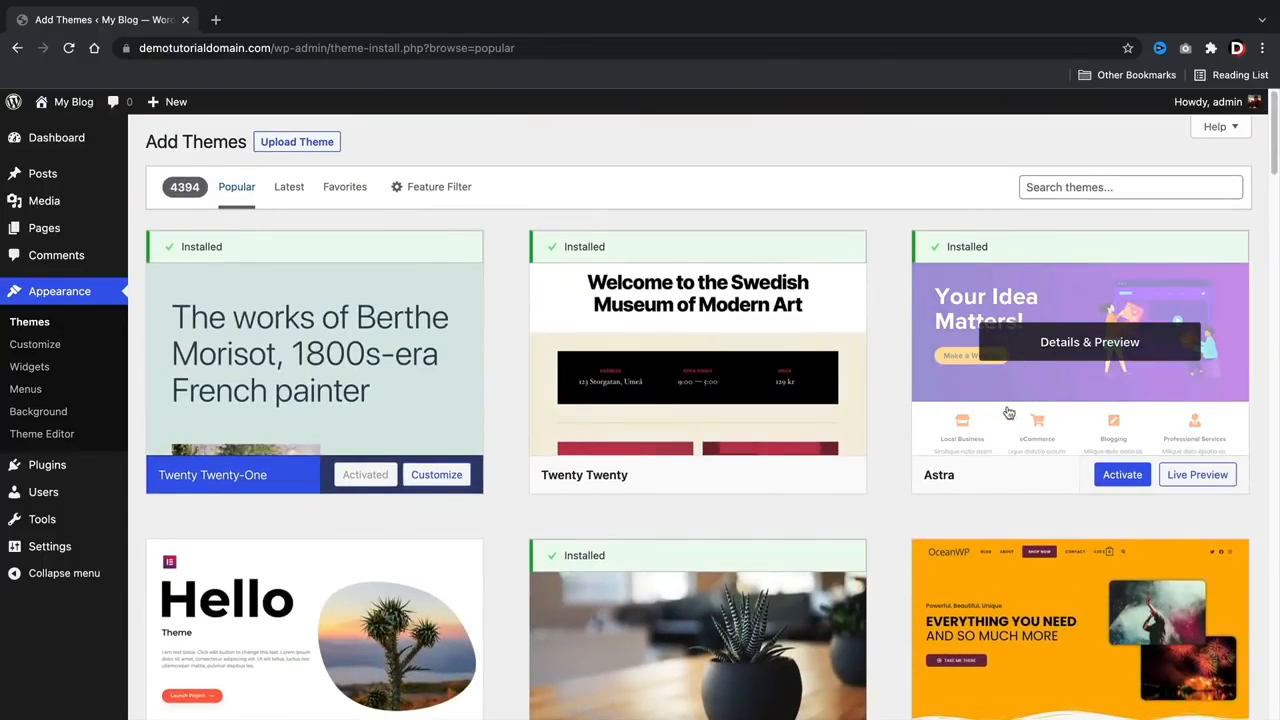
Step: Search the theme directory for 'astra' and activate the Astra theme
click(1056, 187)
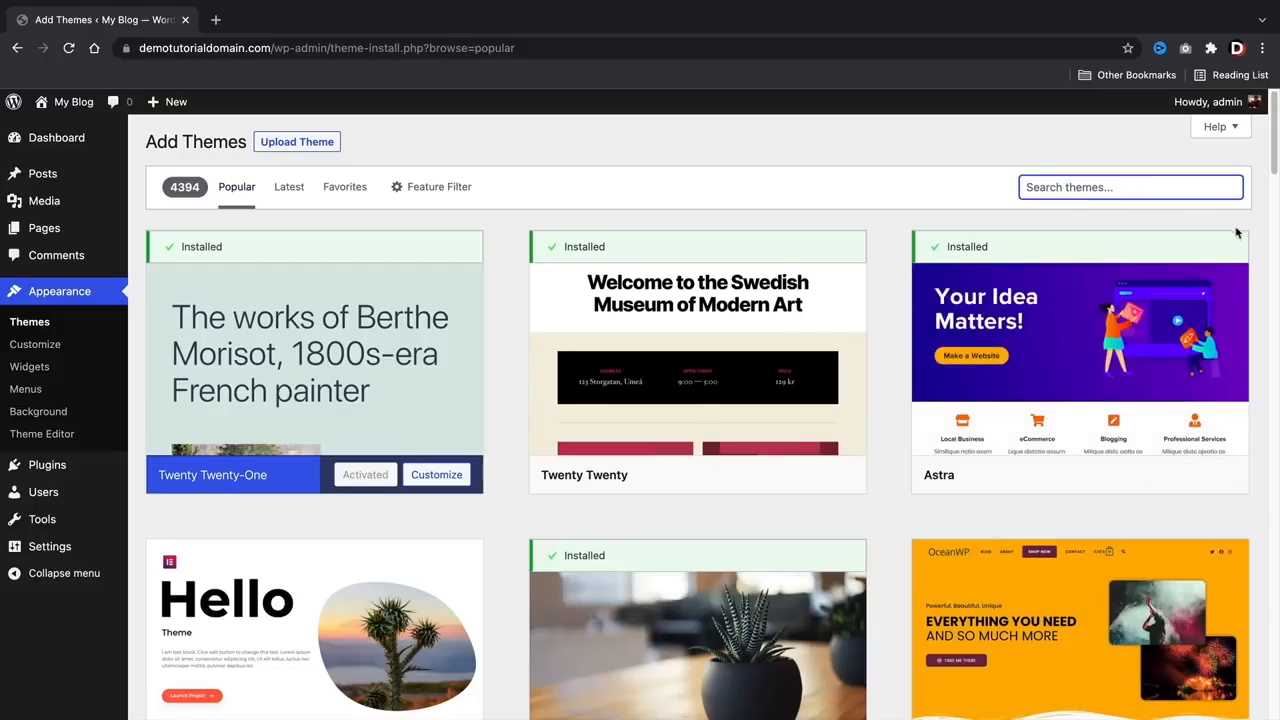
text(astra)
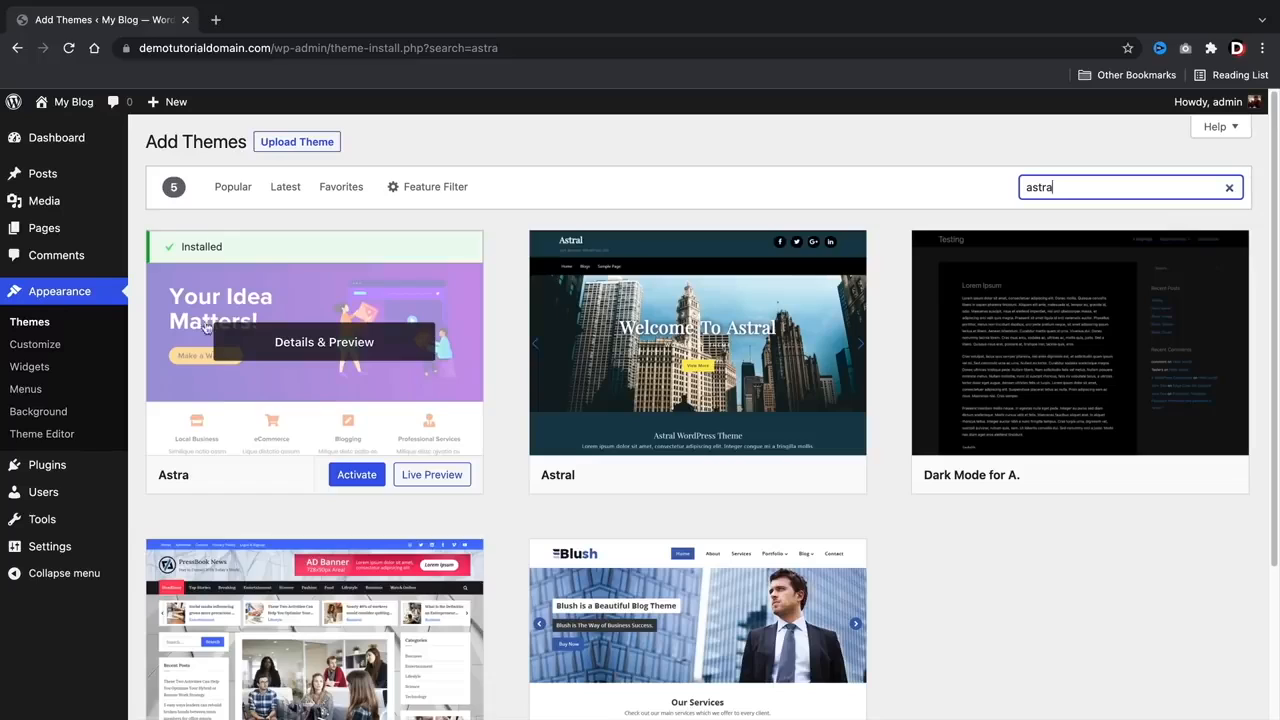
click(355, 478)
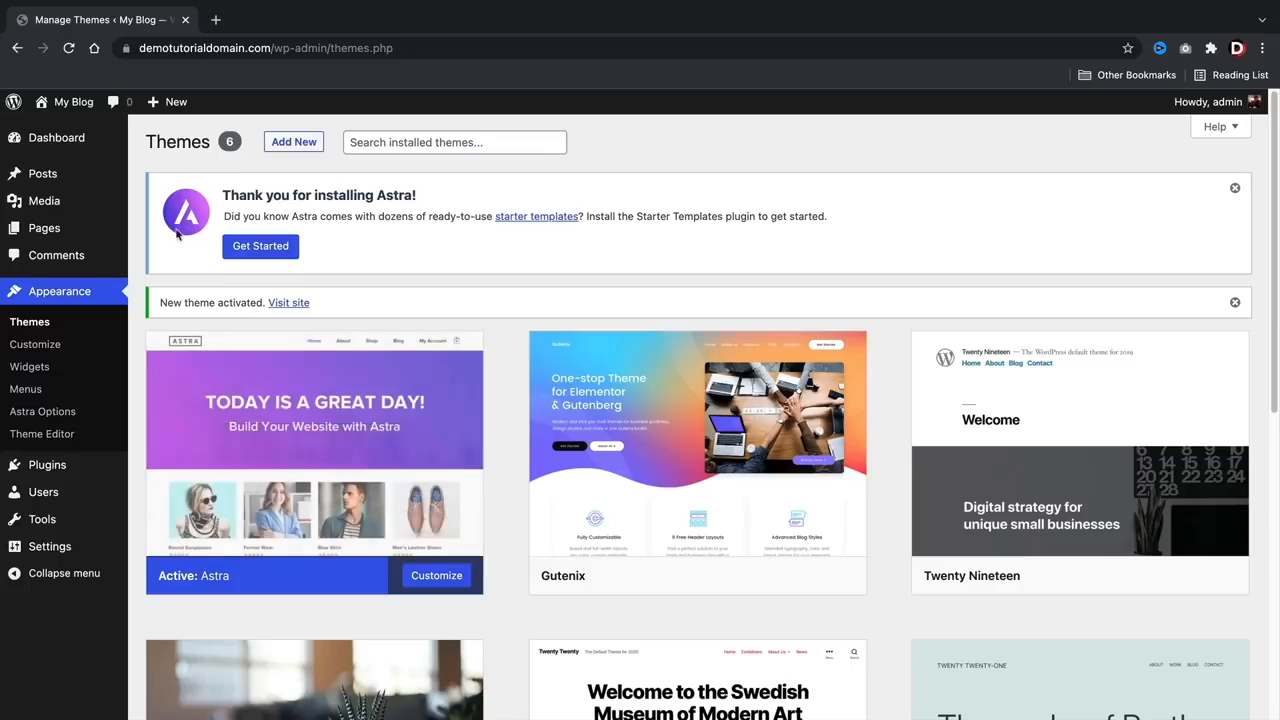
Step: Visit the live My Blog front page from the admin bar to see the Astra layout
mouse_move(82, 120)
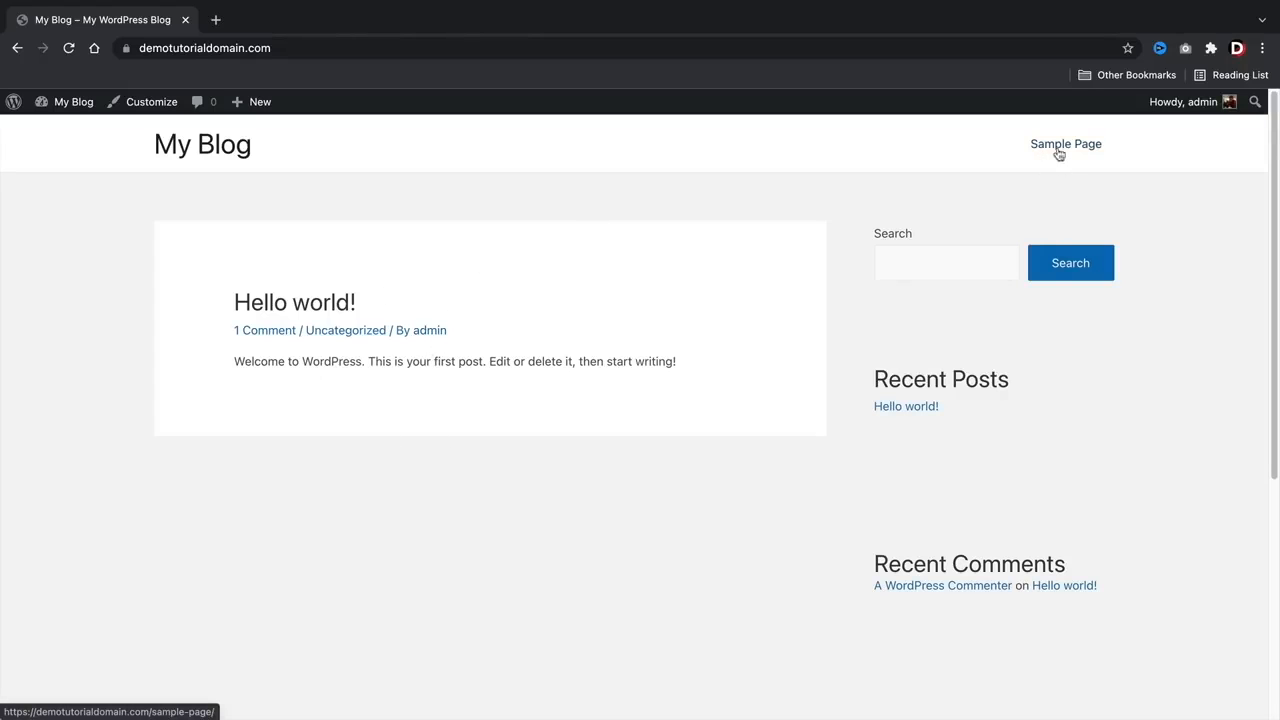
mouse_move(254, 106)
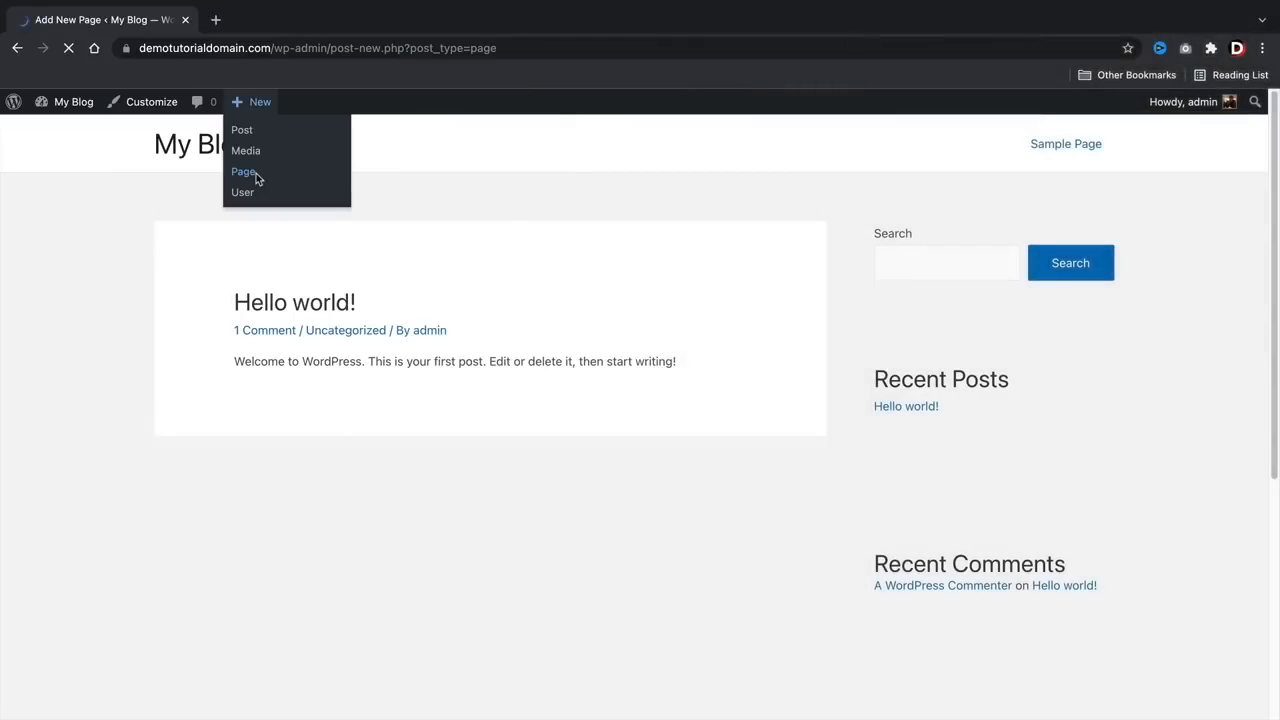
Step: Create and publish a page titled 'Home'
click(255, 196)
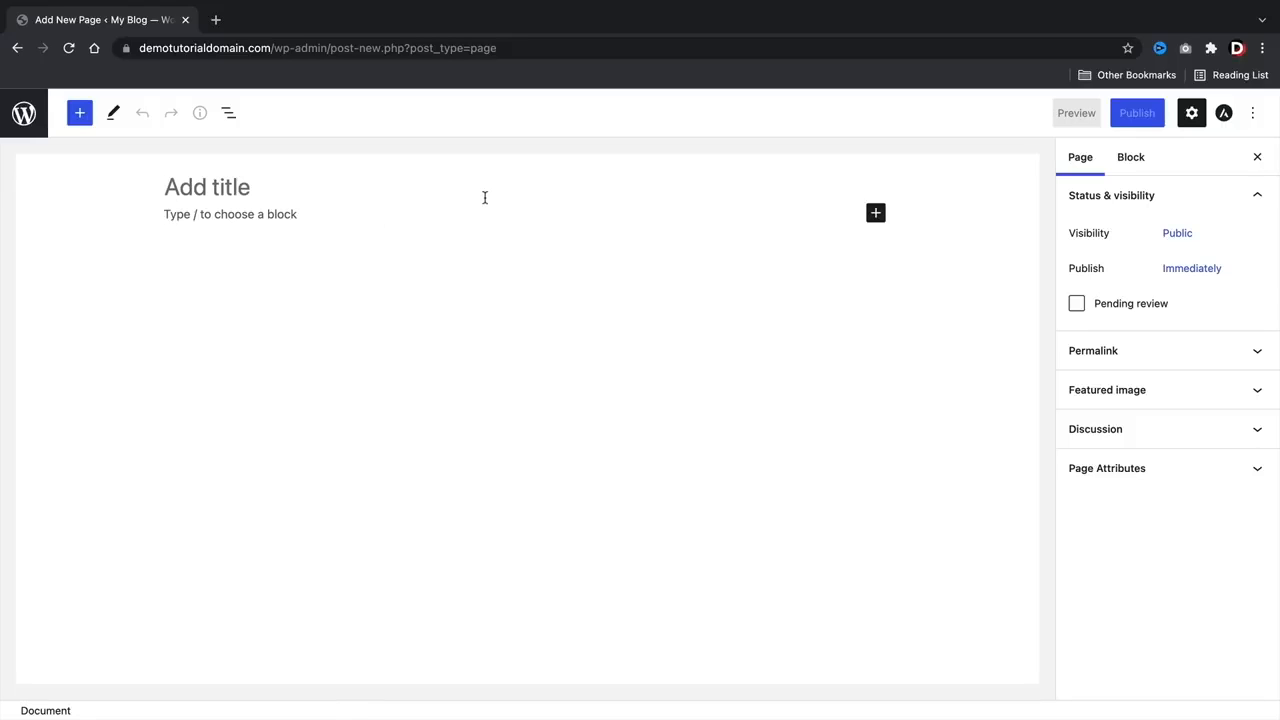
text(Home)
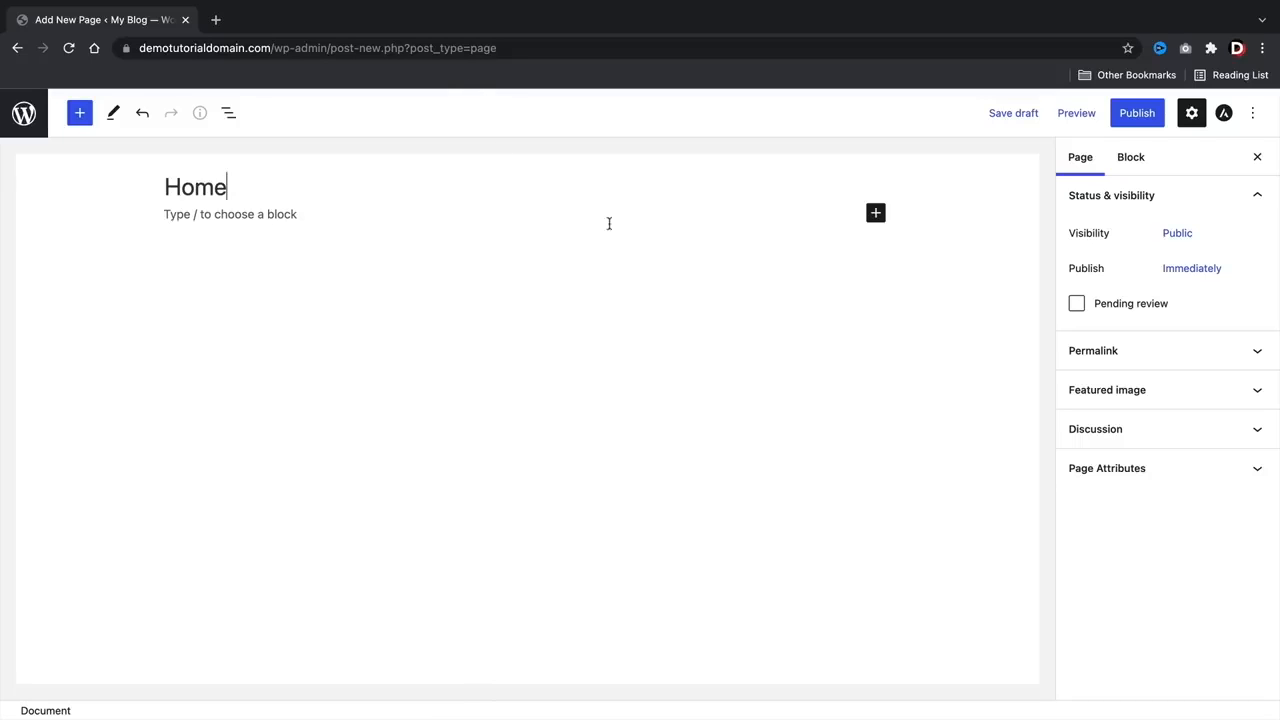
click(1134, 117)
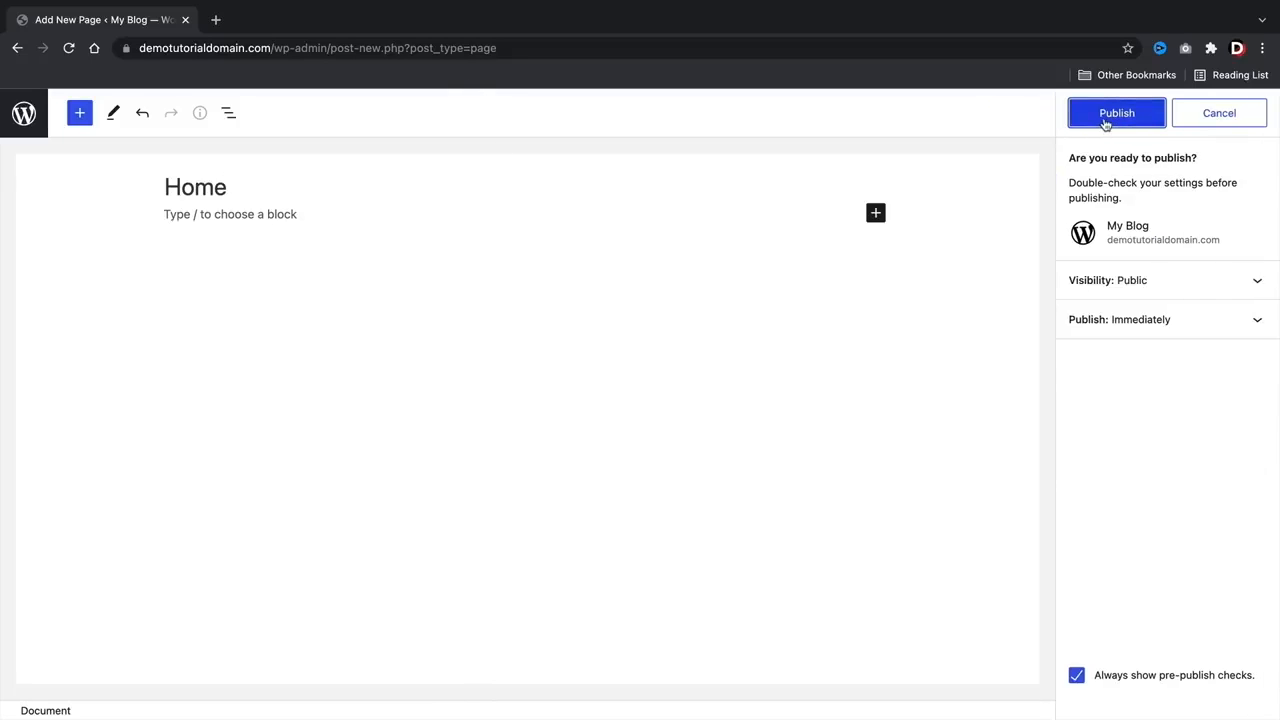
click(1106, 123)
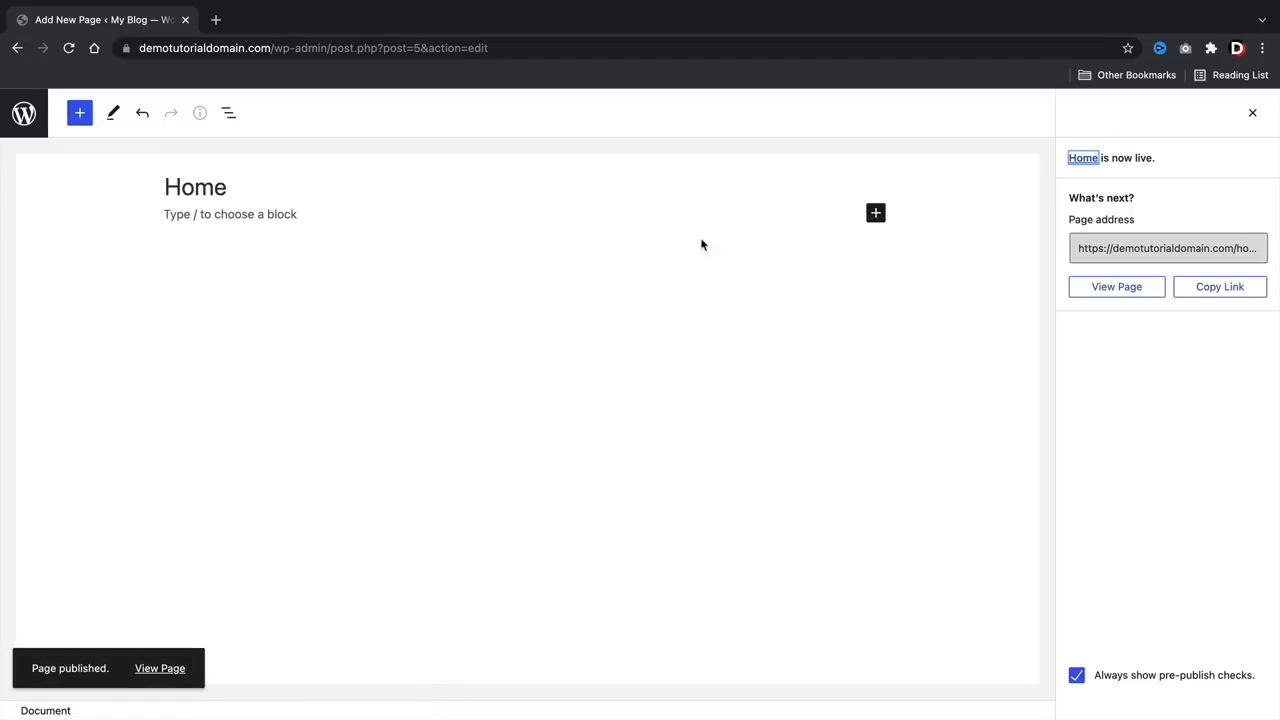
click(26, 118)
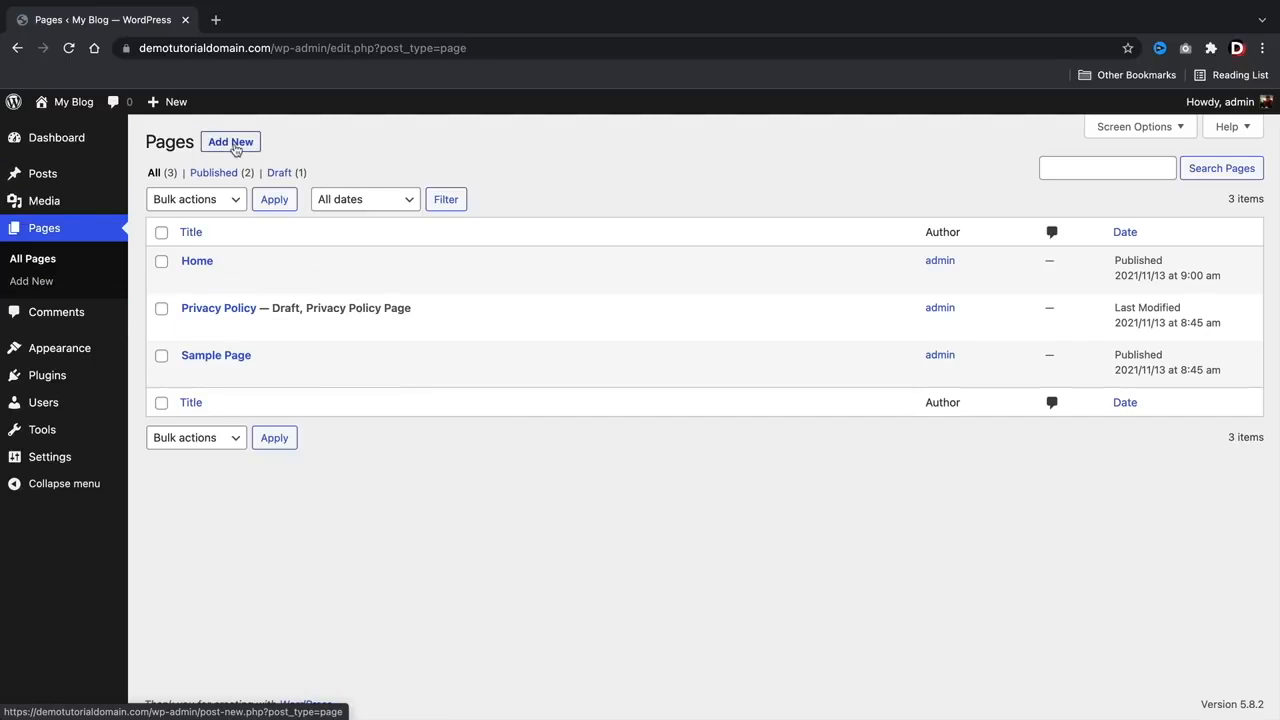
Step: Create and publish a page titled 'About Us'
click(228, 147)
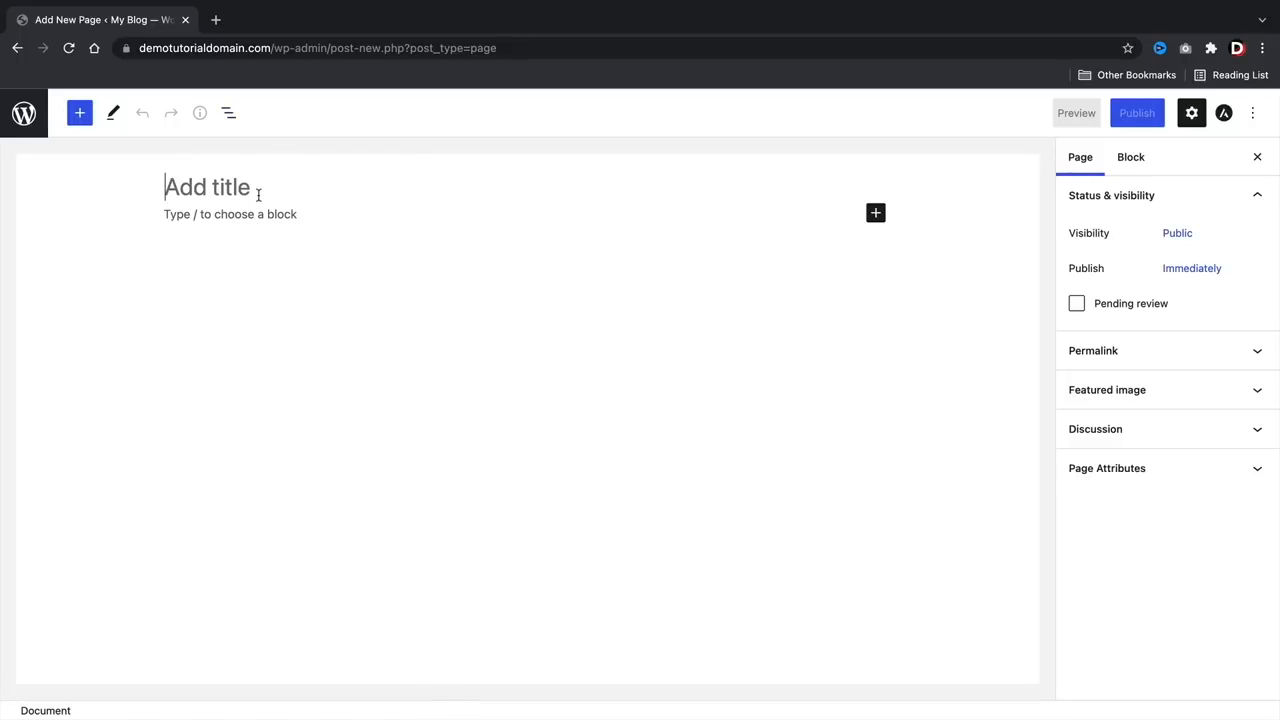
text(About Us)
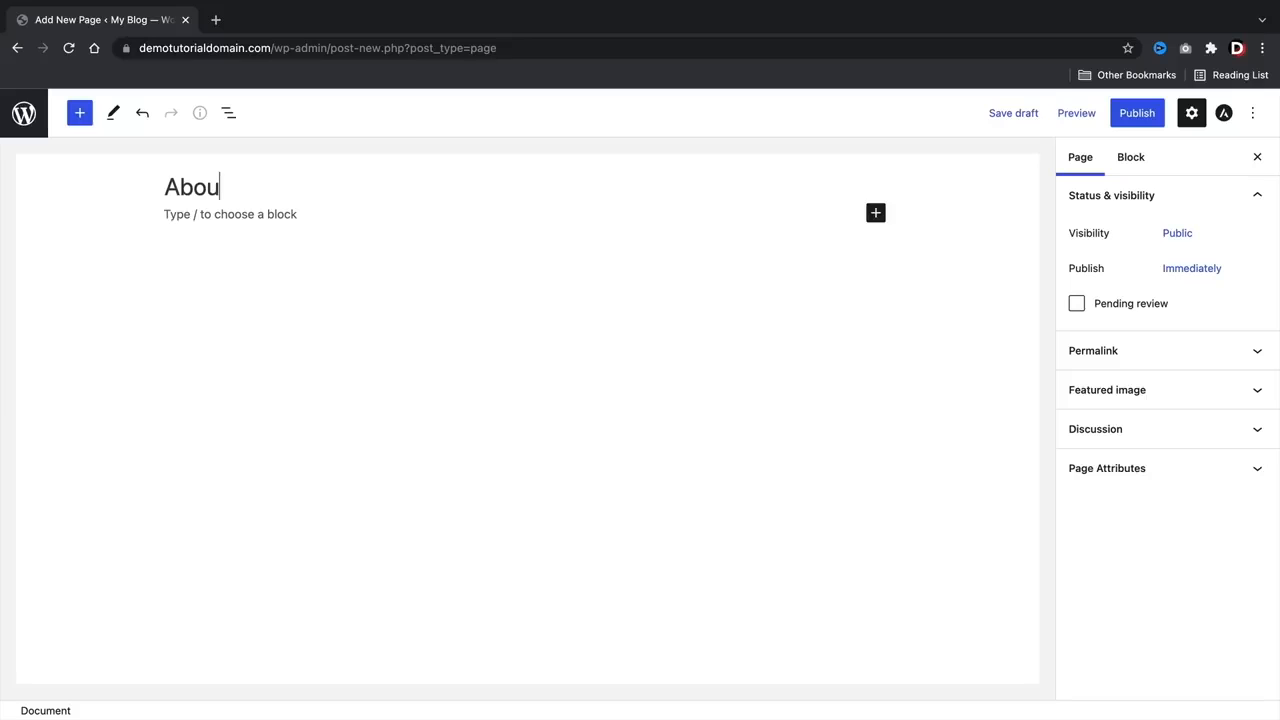
click(1131, 115)
click(1107, 116)
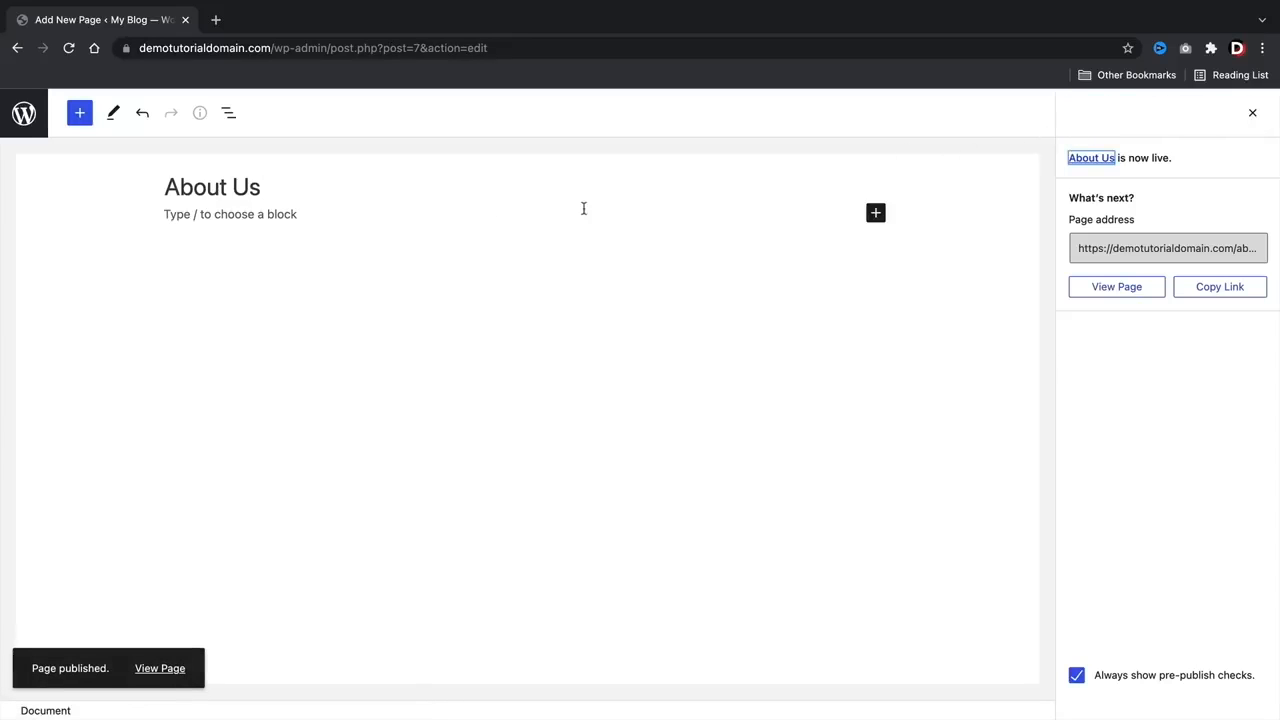
click(24, 113)
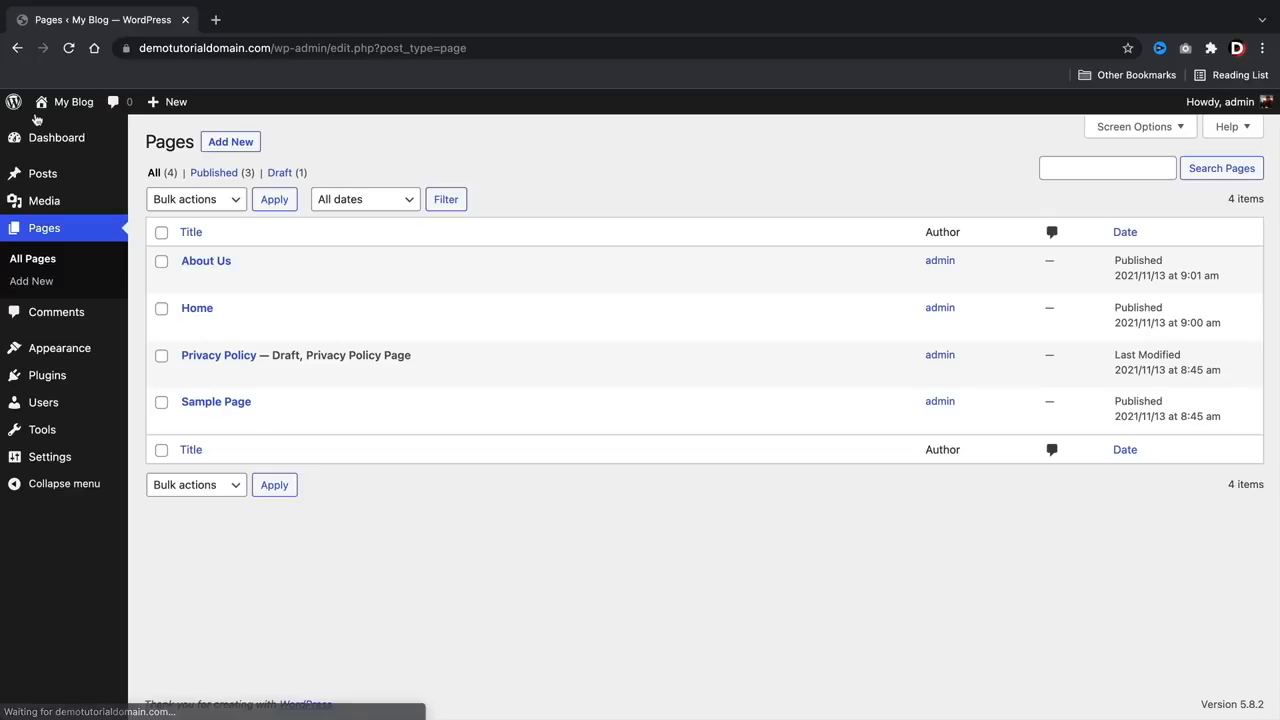
Step: Create and publish a page titled 'Contact Us'
click(236, 148)
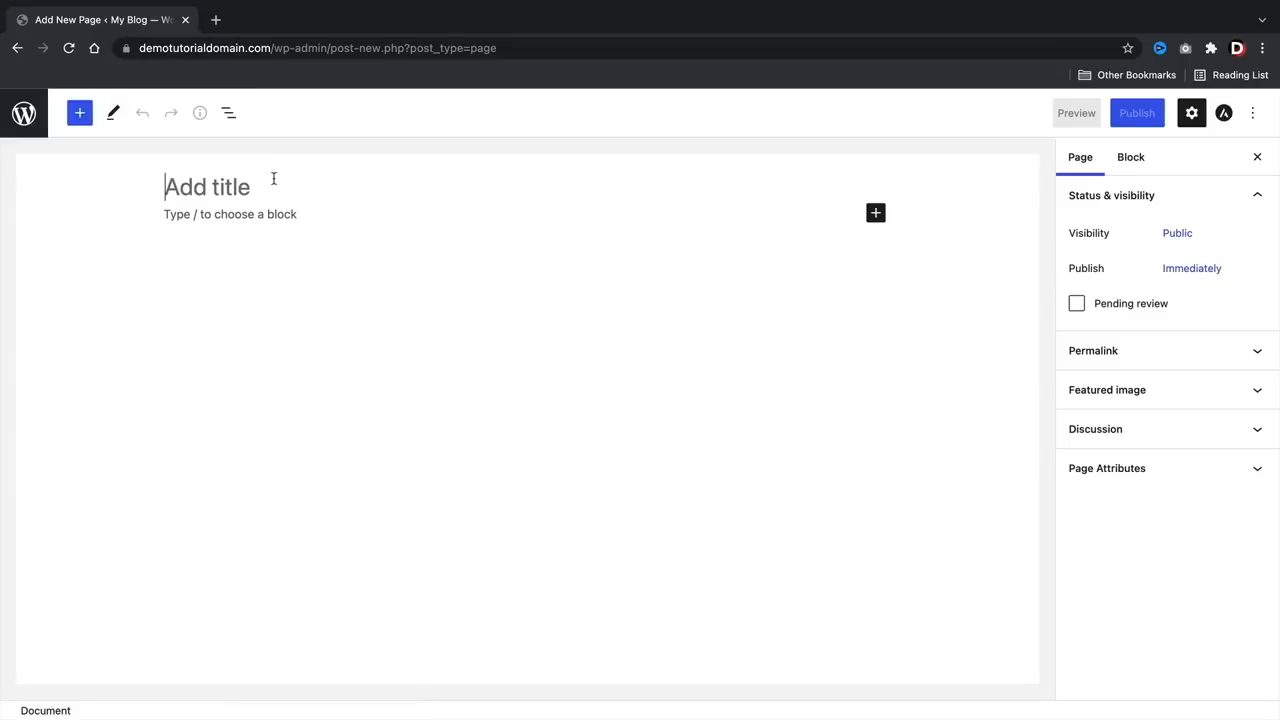
text(Contact Us)
click(1112, 124)
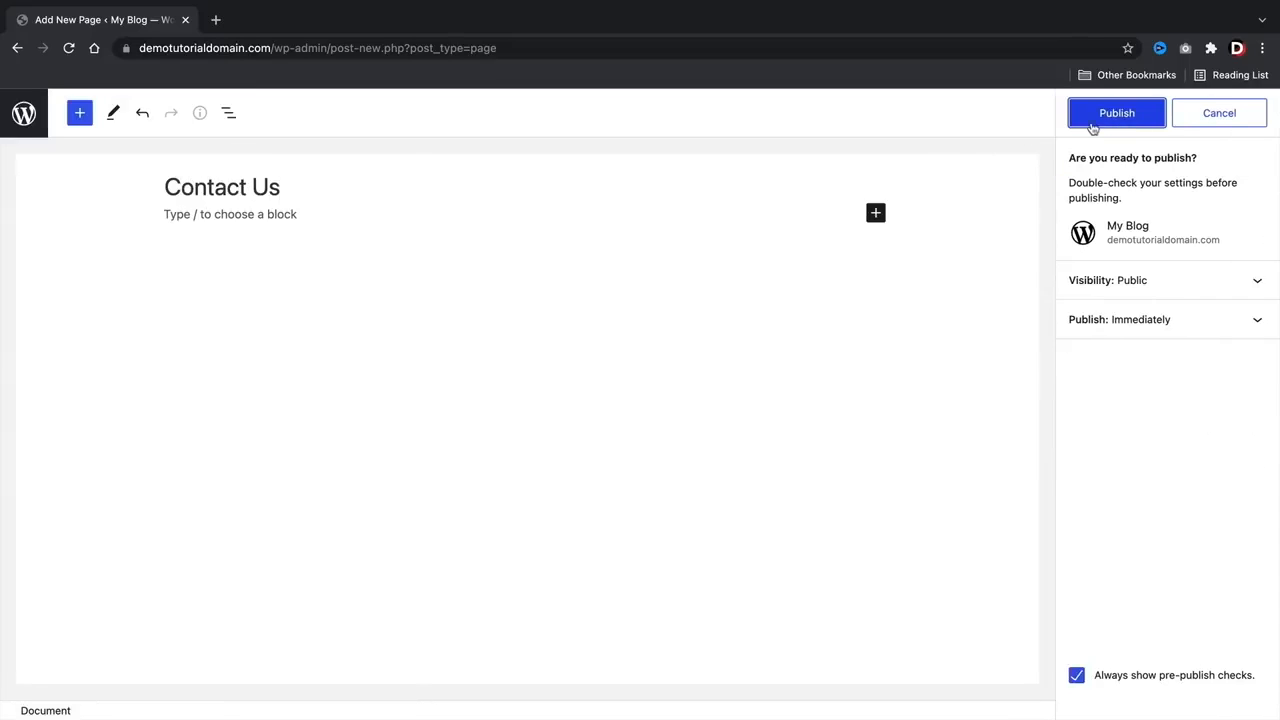
click(1081, 118)
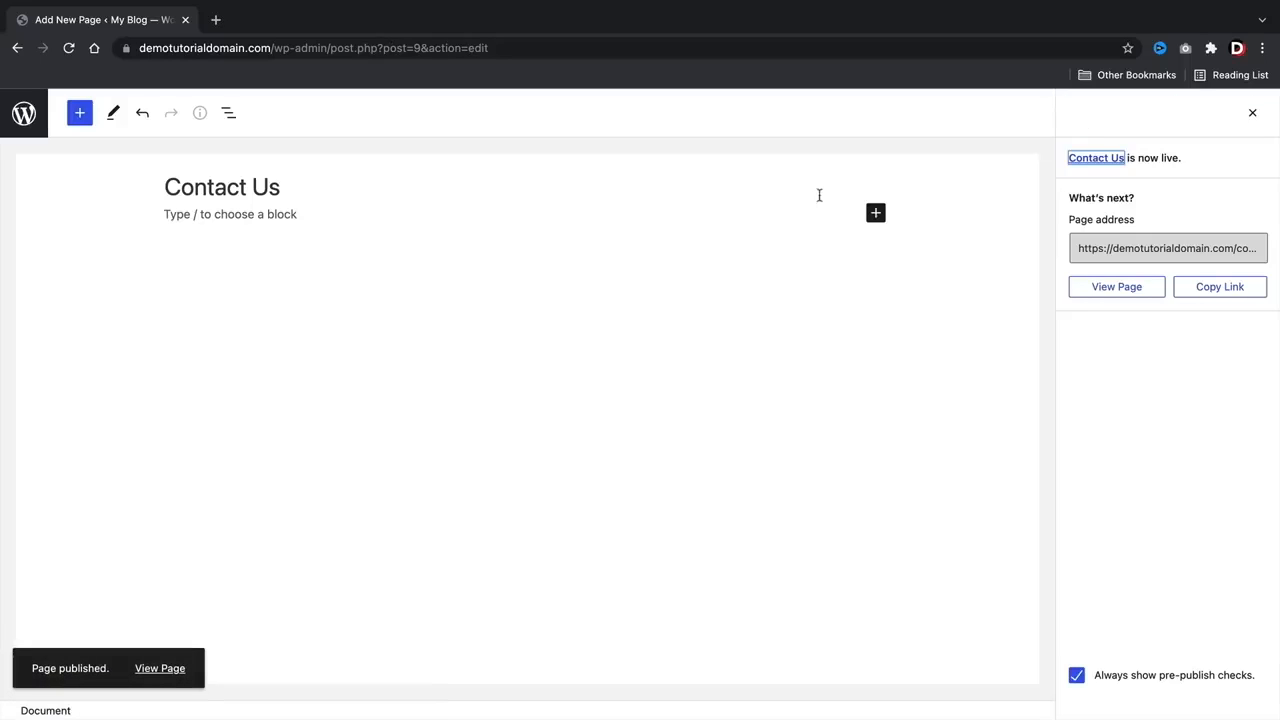
click(23, 112)
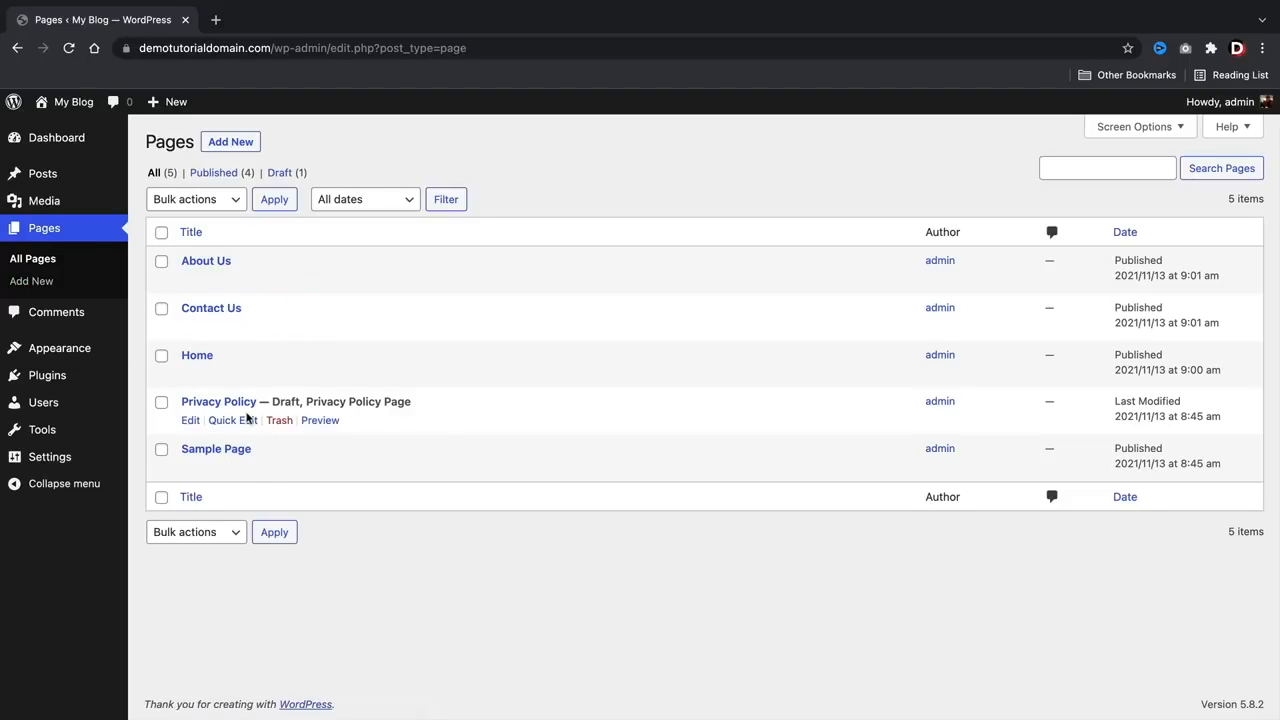
Step: Bulk-trash the Privacy Policy and Sample Page pages, then view the live site
click(161, 402)
click(161, 449)
click(205, 200)
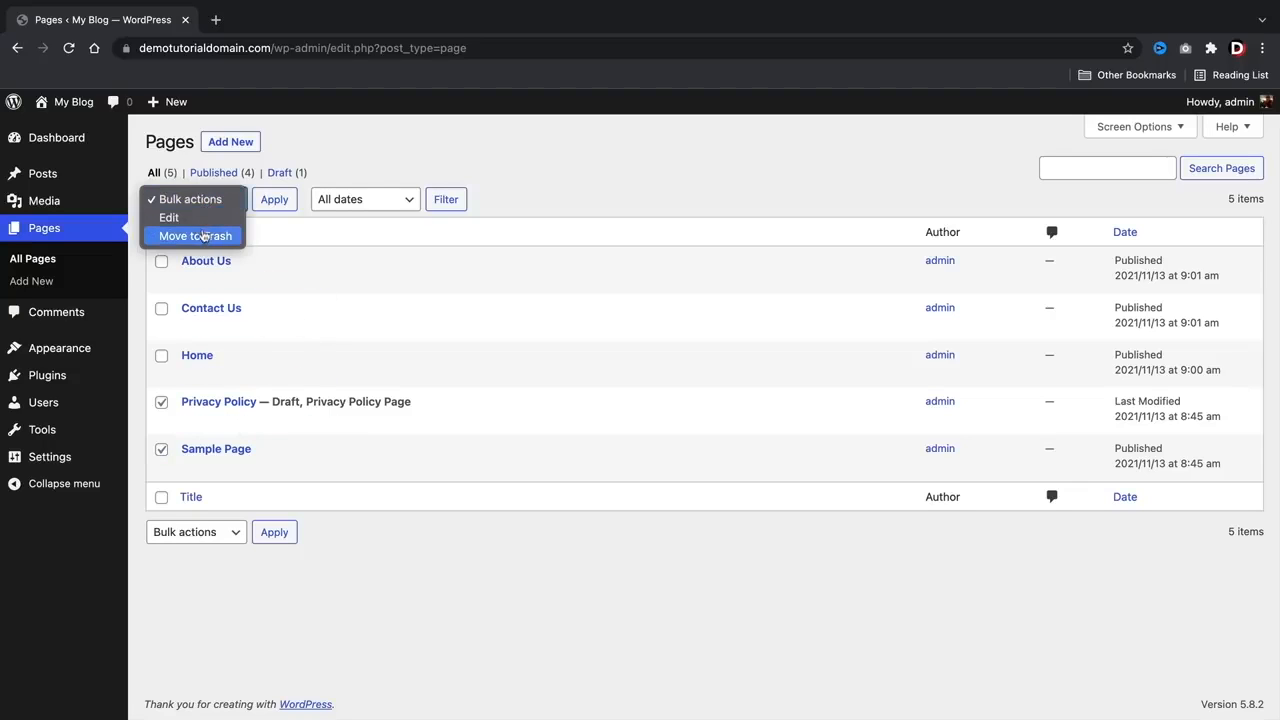
click(203, 237)
click(272, 201)
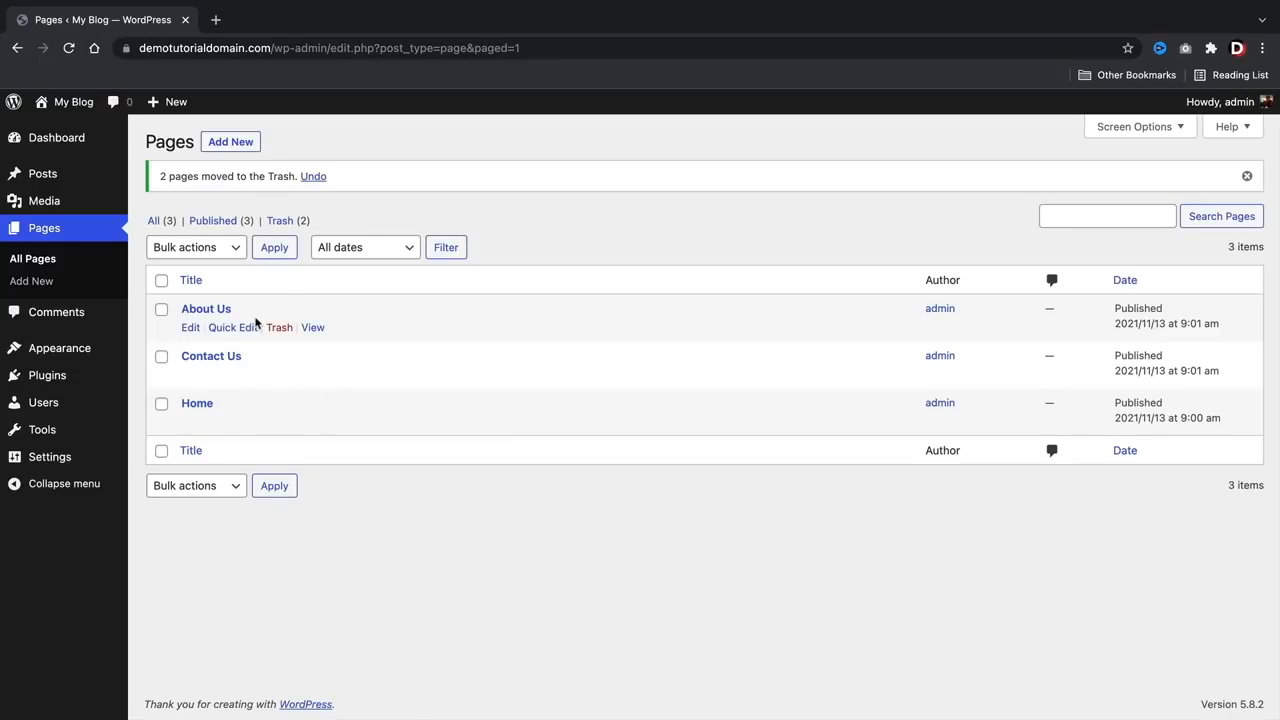
mouse_move(77, 108)
click(81, 134)
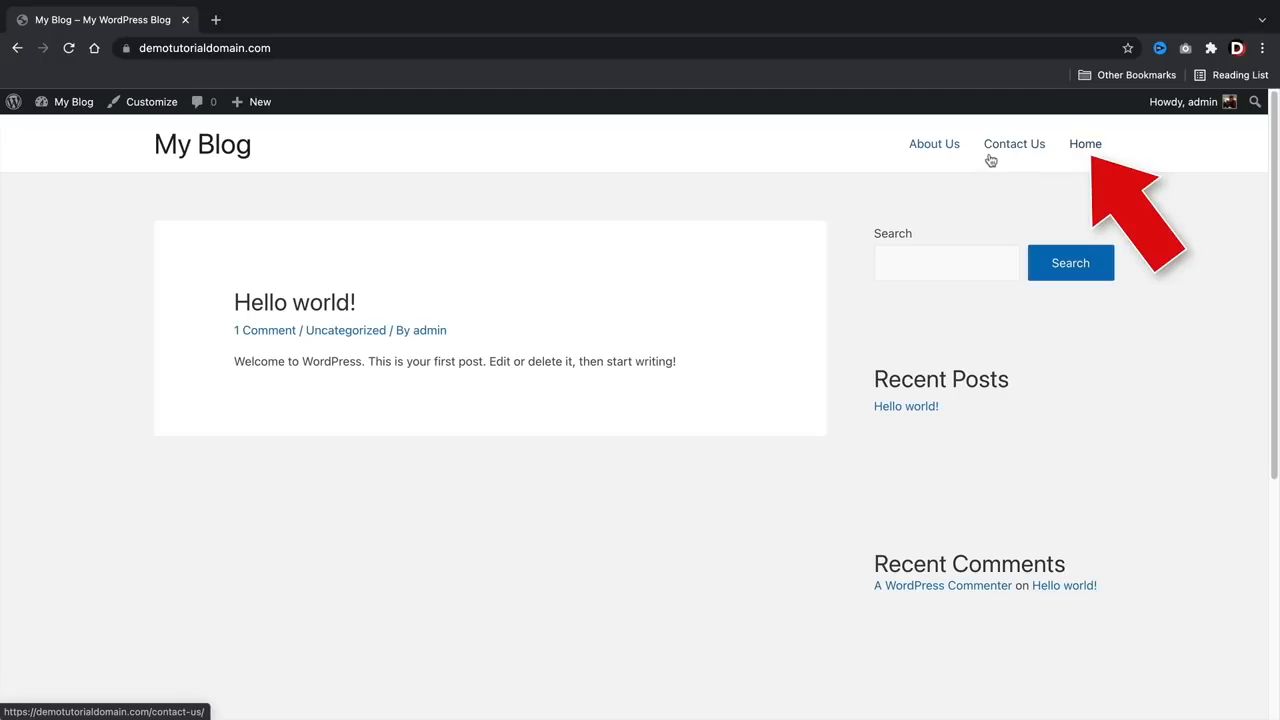
Step: Return to the Dashboard and go to the Appearance > Menus page
mouse_move(70, 104)
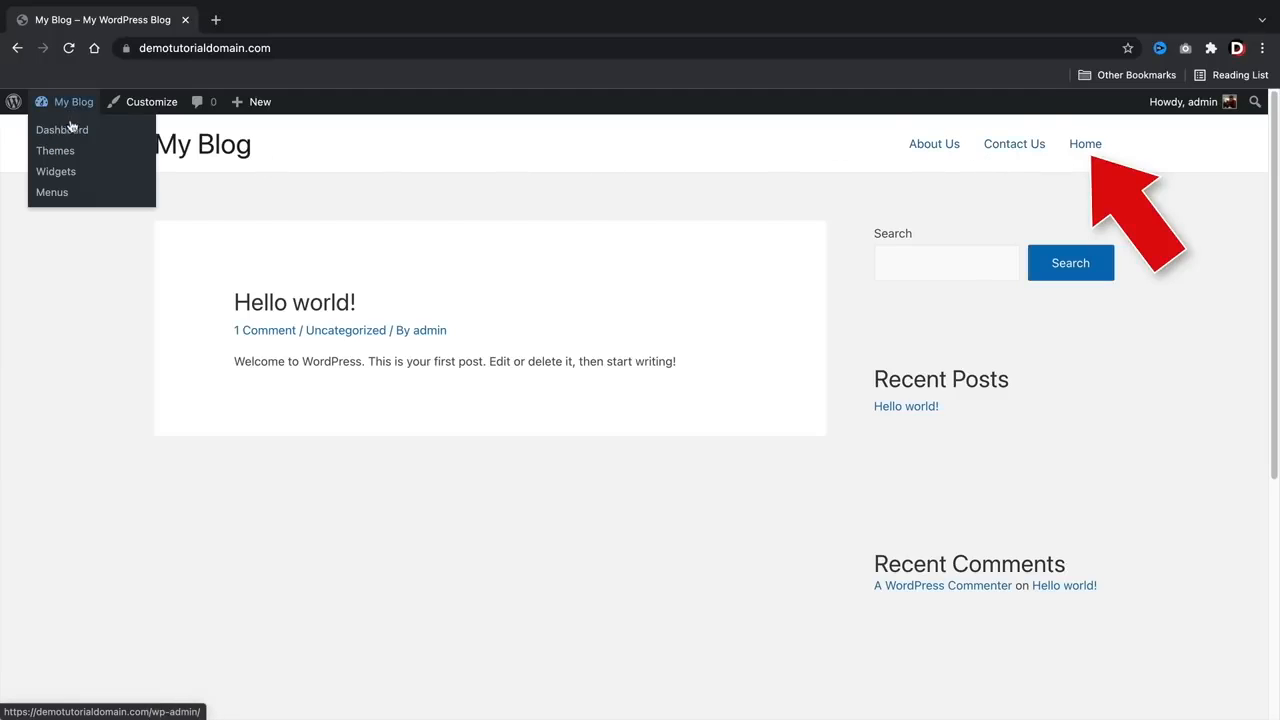
click(69, 134)
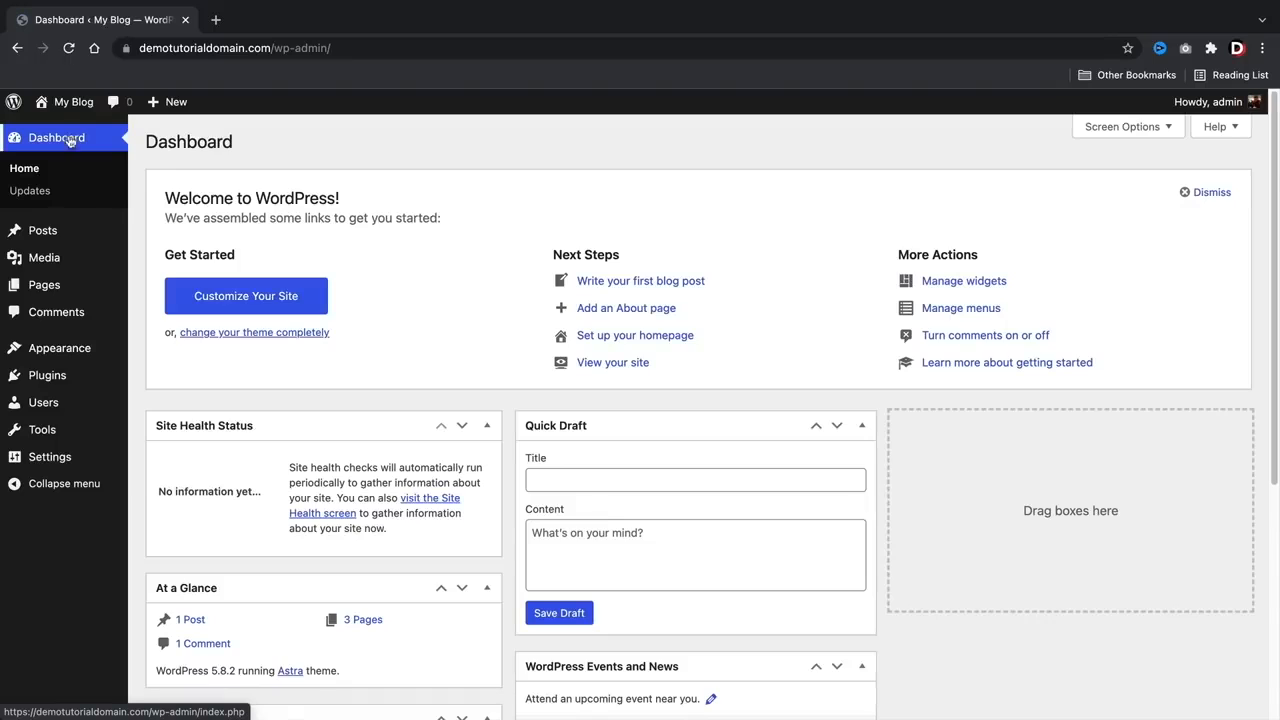
mouse_move(57, 348)
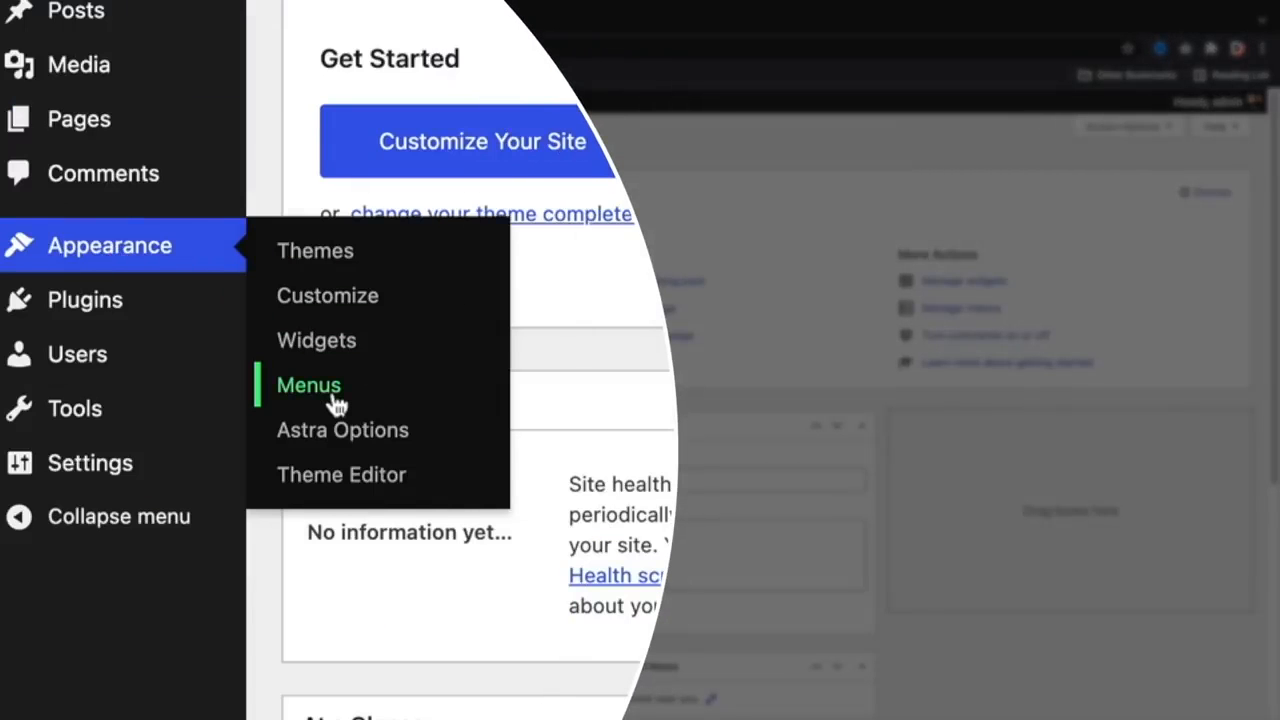
click(334, 397)
Step: Create 'Main Menu' in the Primary Menu location and add the Home, About Us and Contact Us pages
click(500, 330)
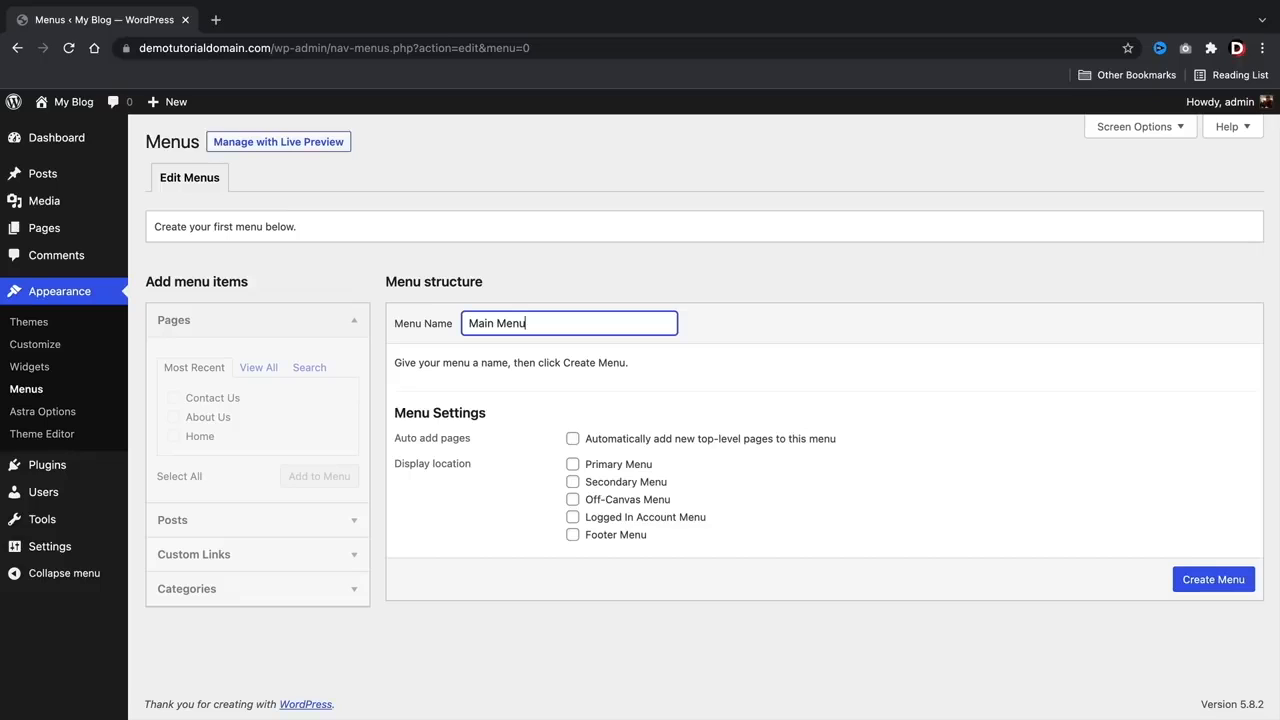
click(573, 465)
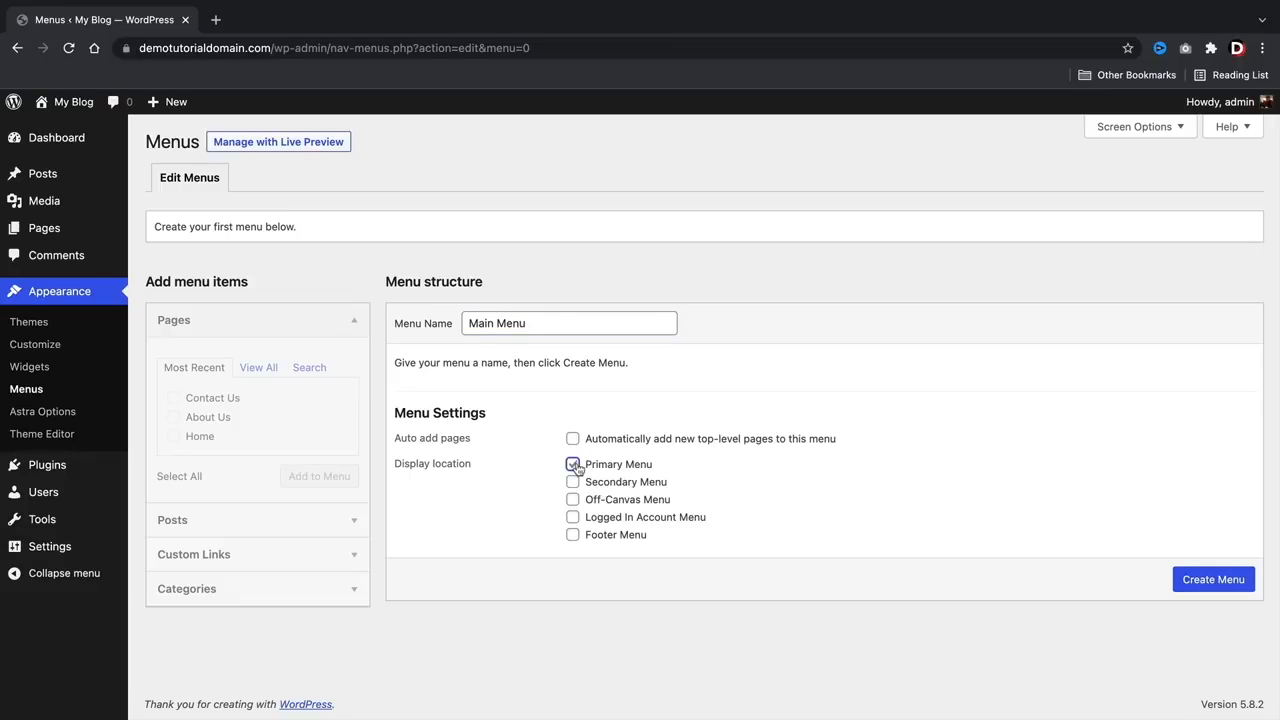
click(1204, 582)
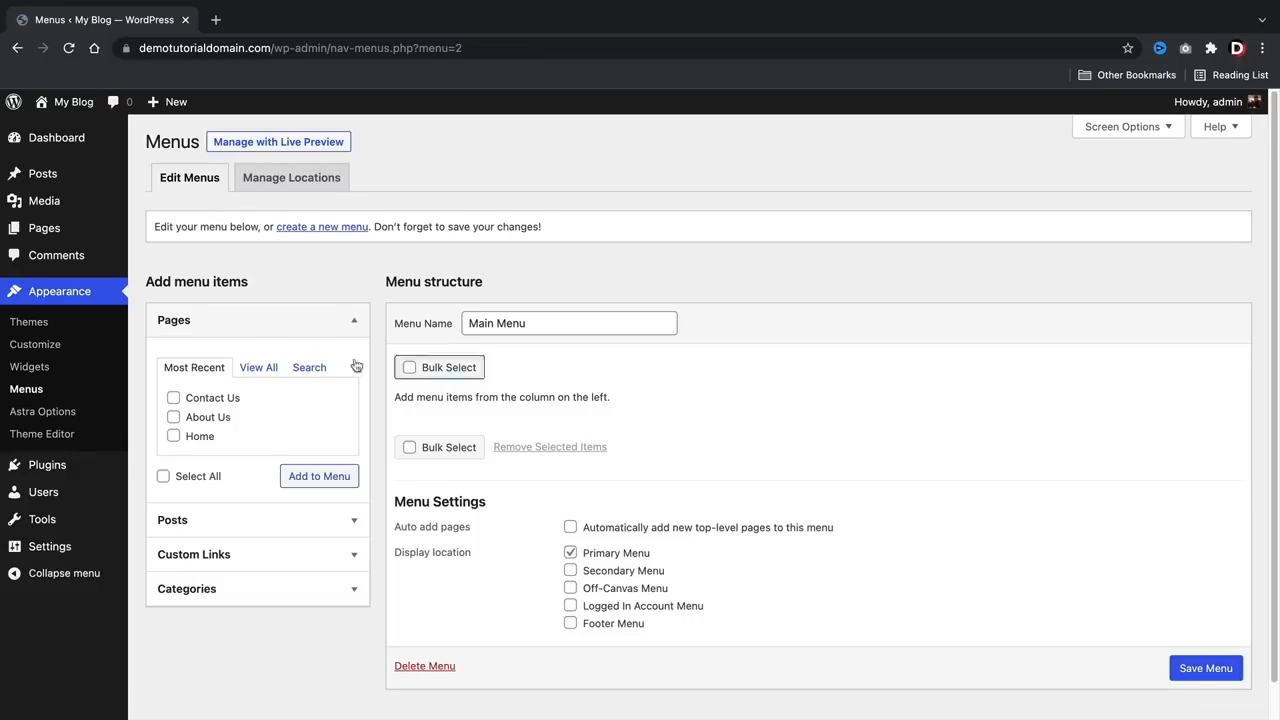
click(259, 368)
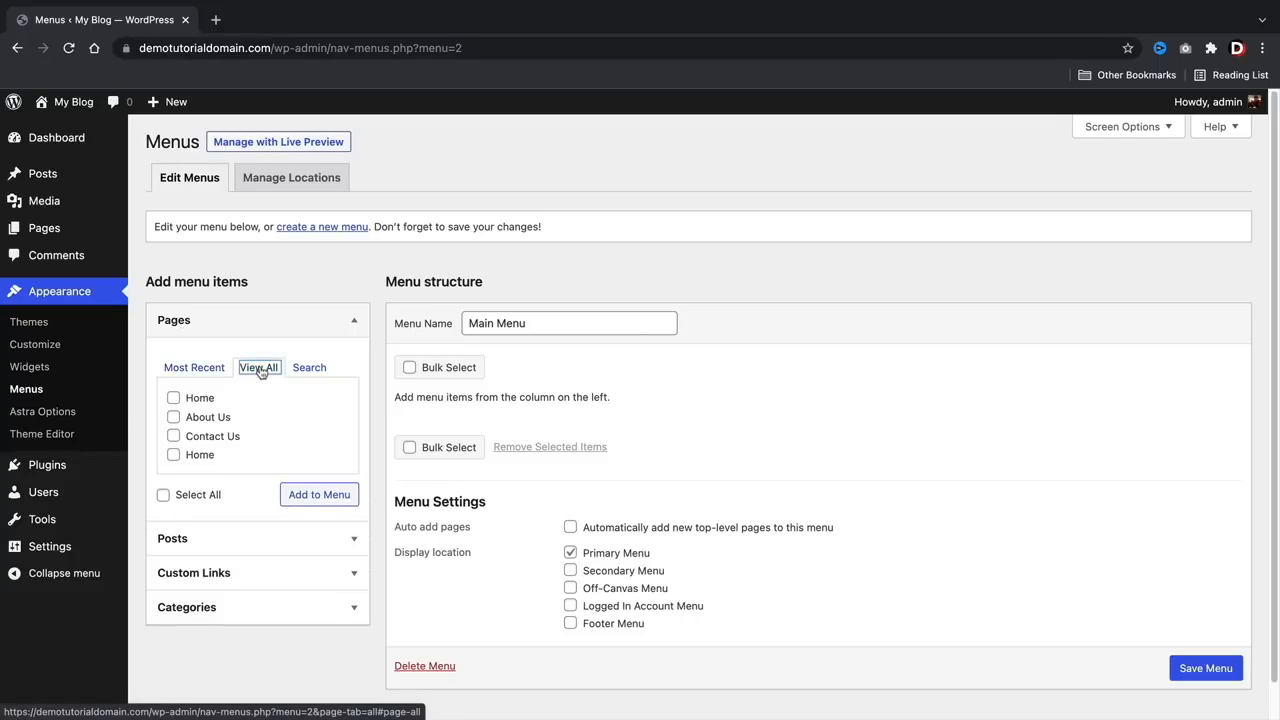
click(173, 398)
click(173, 417)
click(173, 436)
click(173, 455)
click(305, 497)
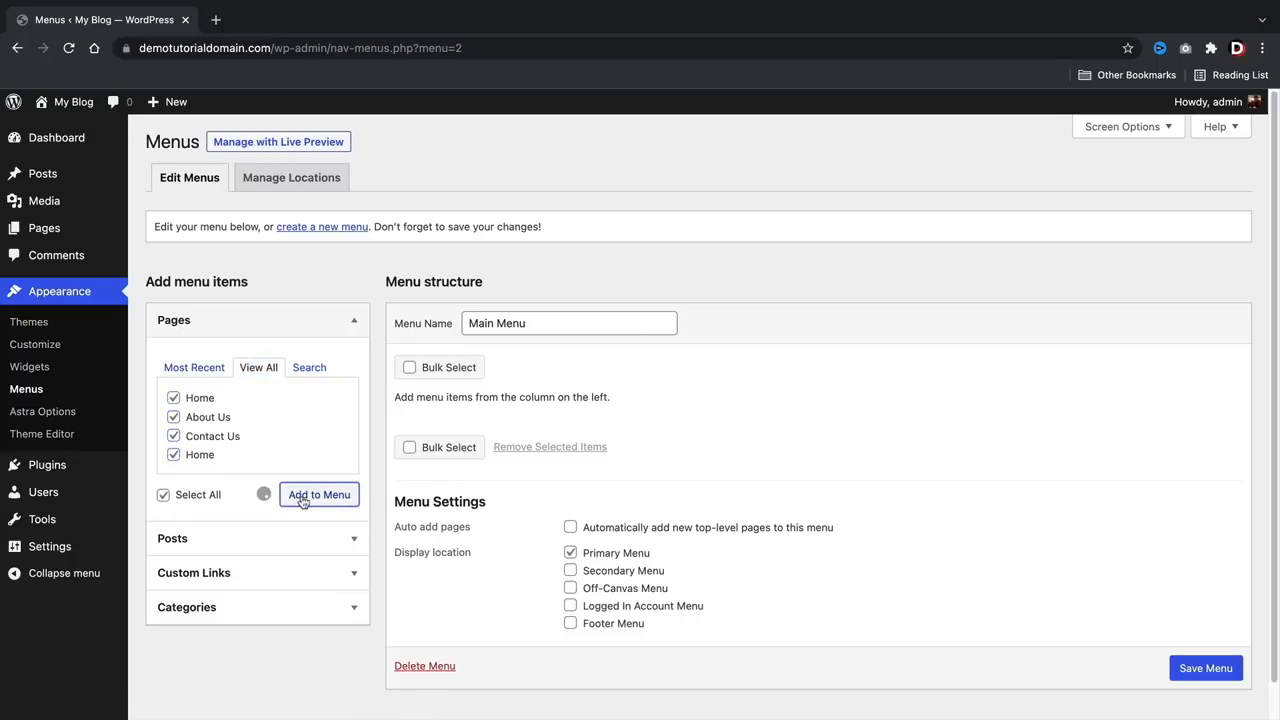
Step: Relabel the Home custom link 'FaceBook Group', then remove it from the menu
scroll(555, 457, down, 2)
scroll(555, 457, down, 1)
mouse_move(535, 431)
mouse_down()
mouse_move(548, 440)
mouse_move(534, 425)
mouse_up()
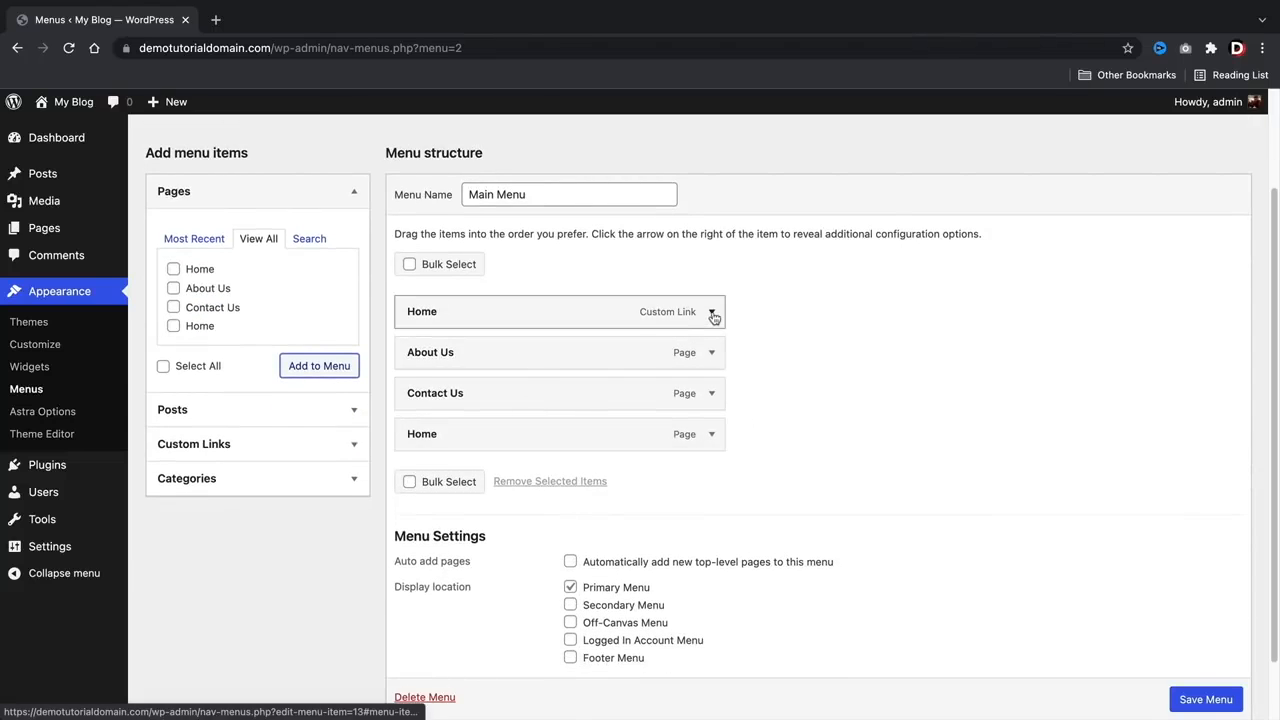
drag(651, 306, 651, 424)
click(711, 437)
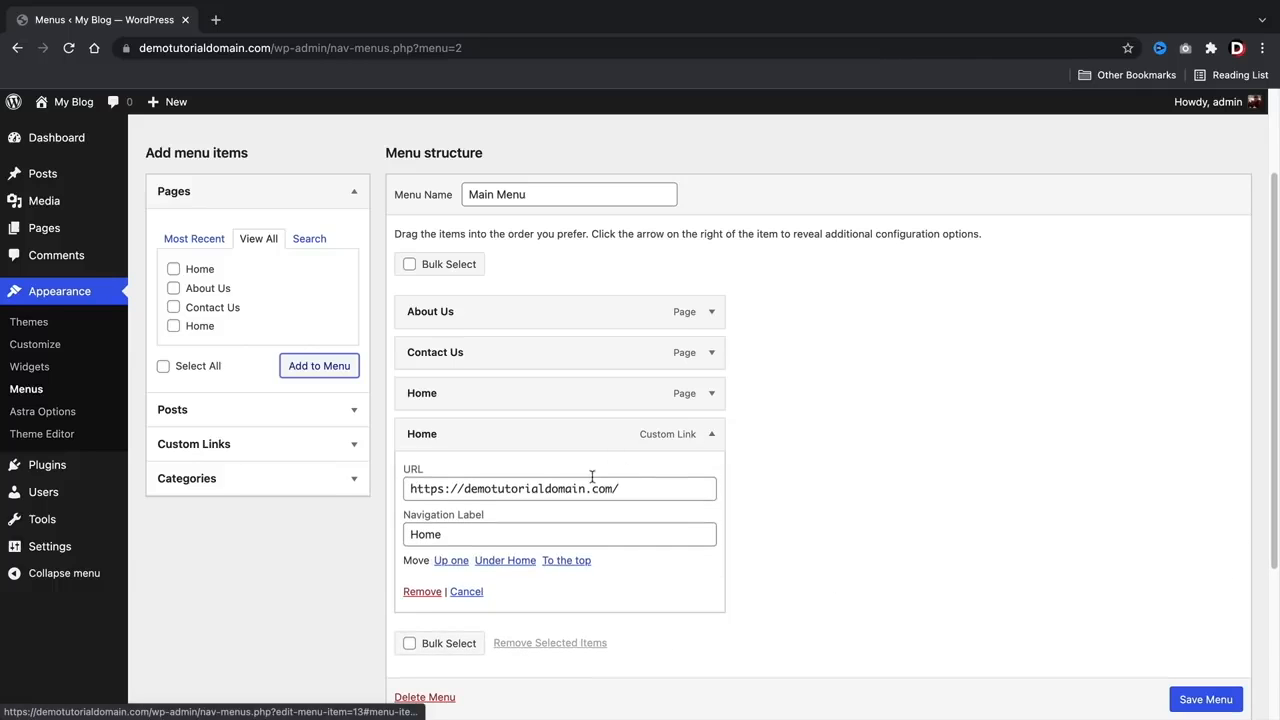
double_click(529, 530)
text(Face)
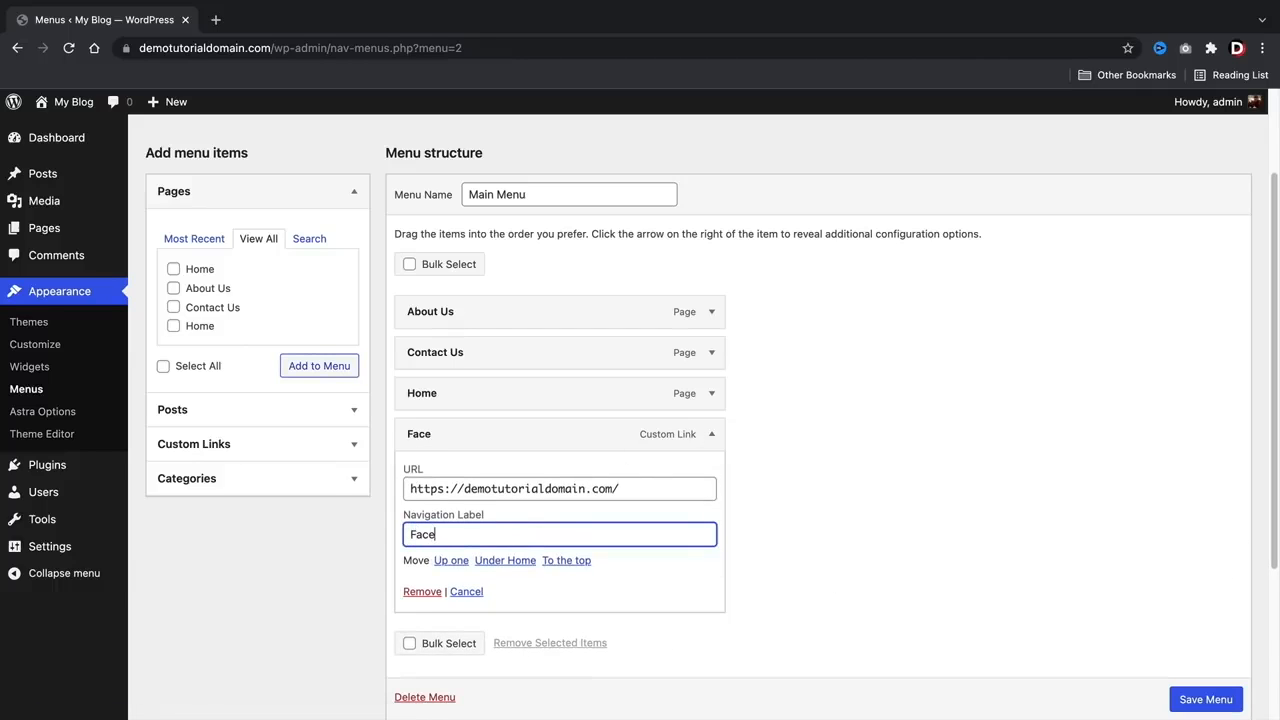
text(Book Group)
drag(467, 488, 711, 485)
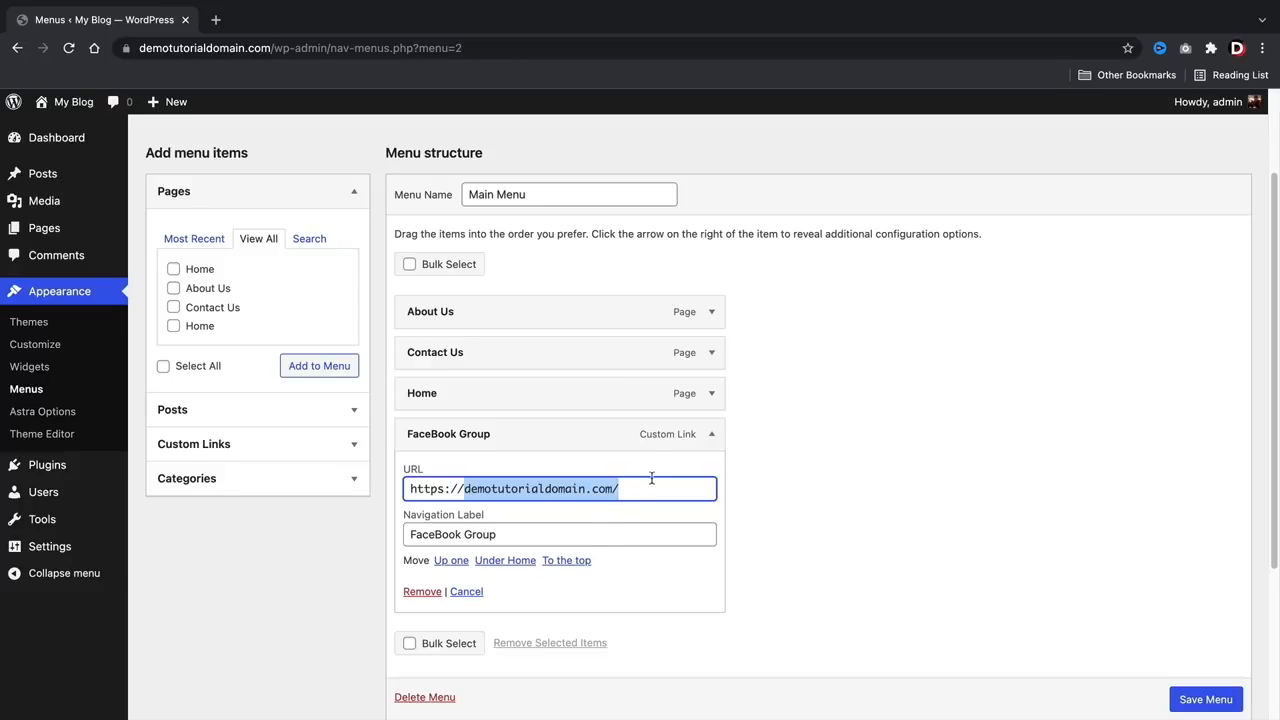
click(711, 434)
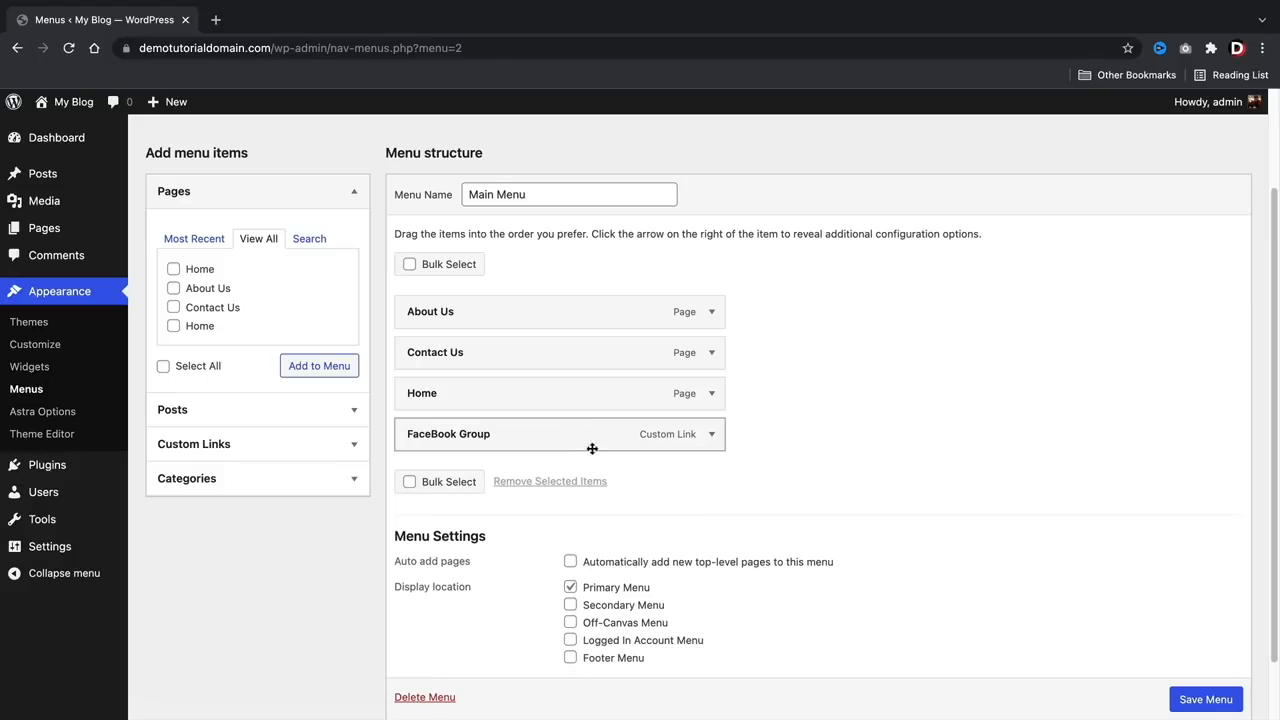
click(711, 434)
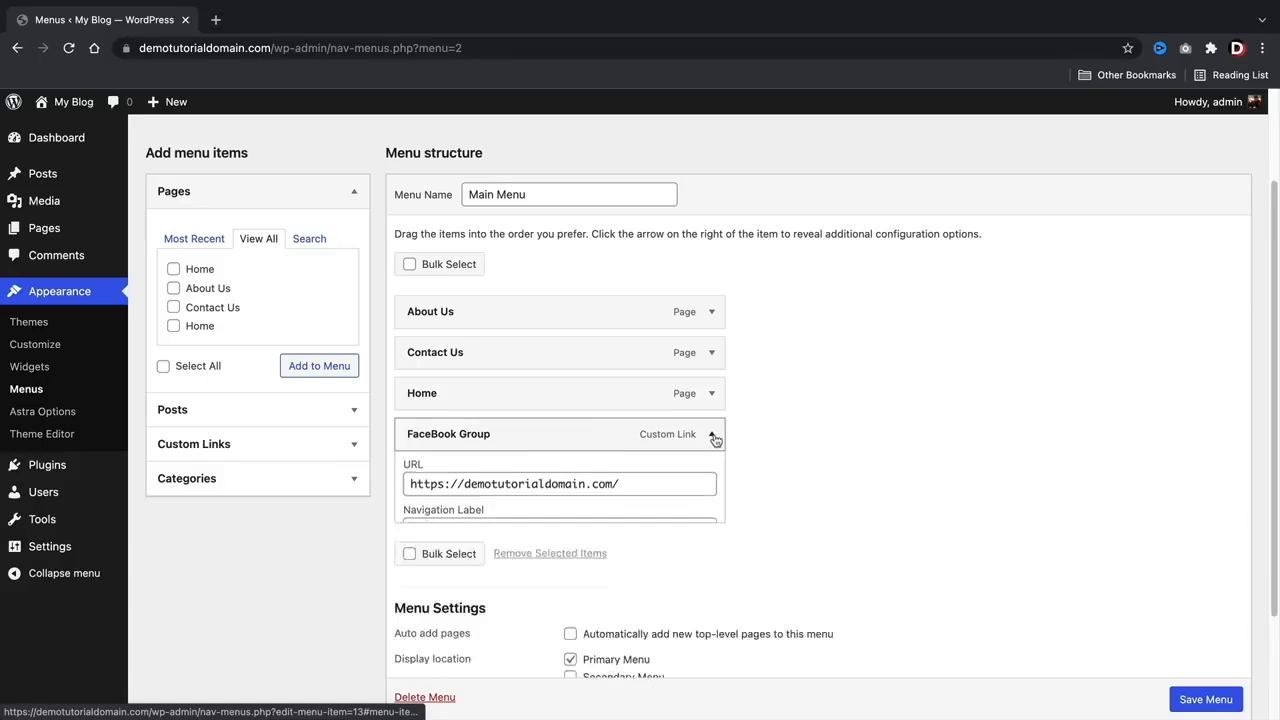
click(432, 592)
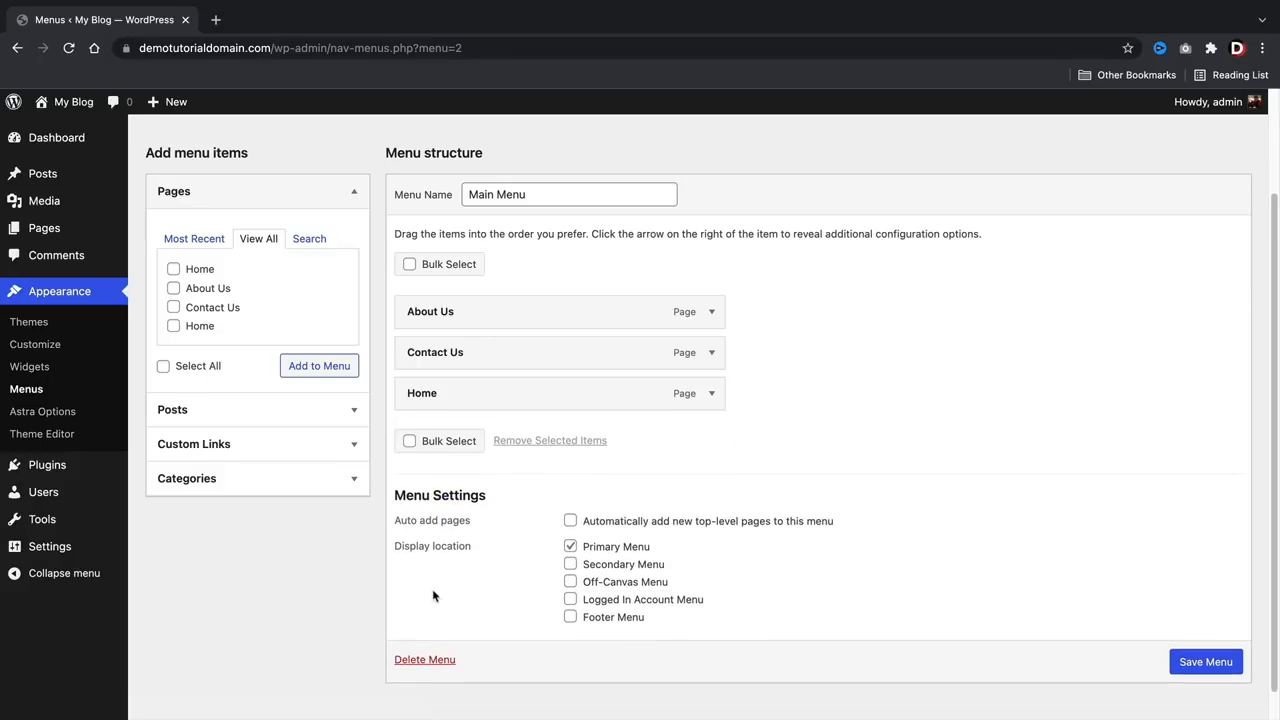
Step: Move the Home page item to the top and save the Main Menu
drag(446, 397, 448, 322)
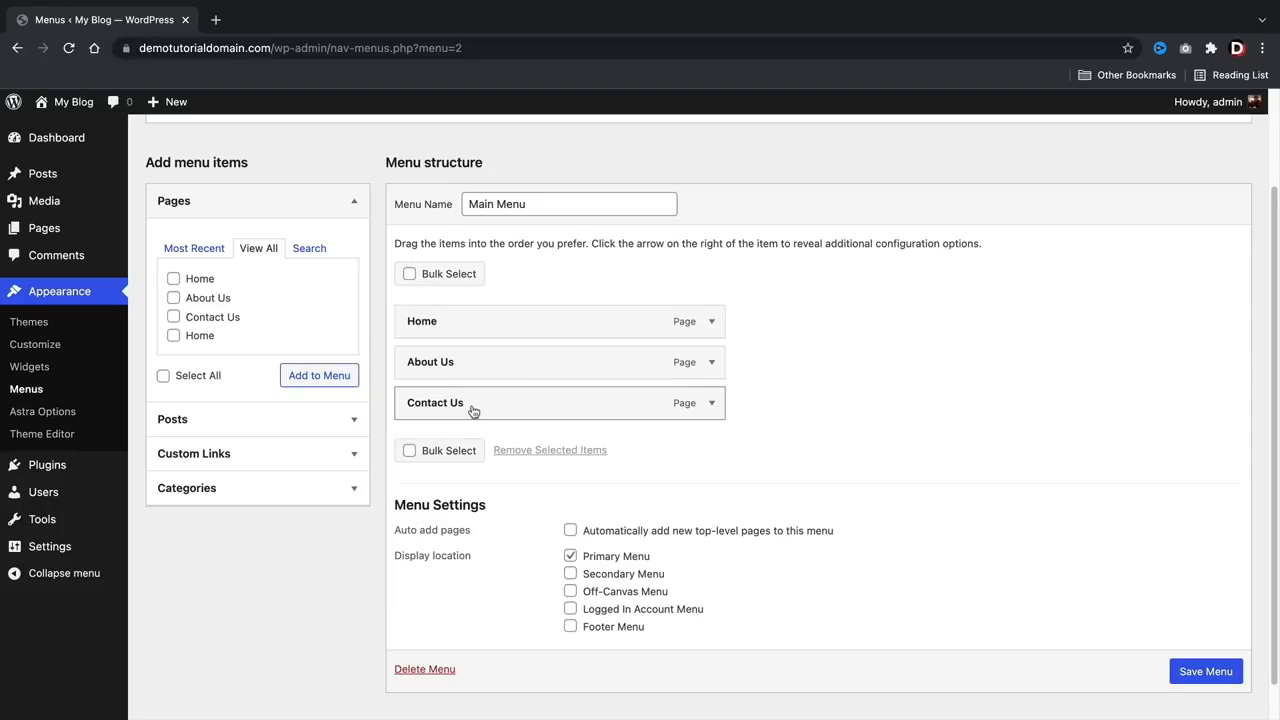
scroll(1120, 700, down, 1)
click(1195, 675)
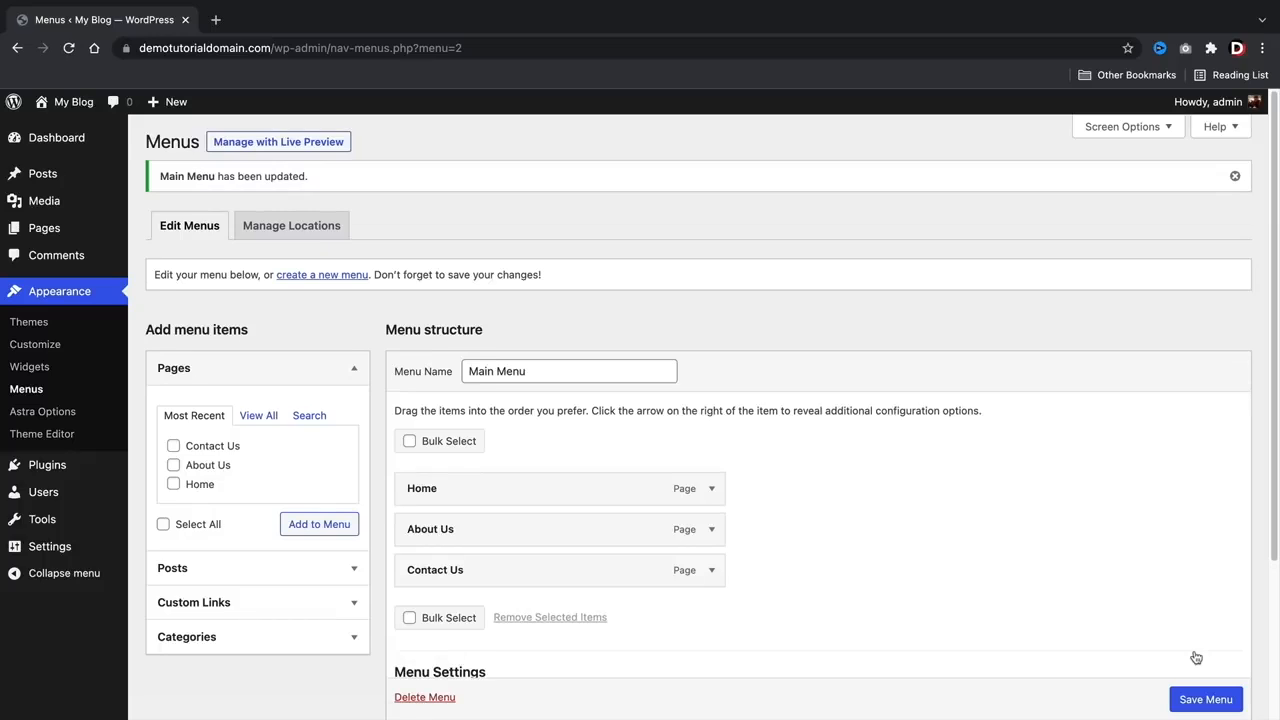
Step: Visit the live site and try the Home, About Us, Contact Us and Home menu links
mouse_move(70, 101)
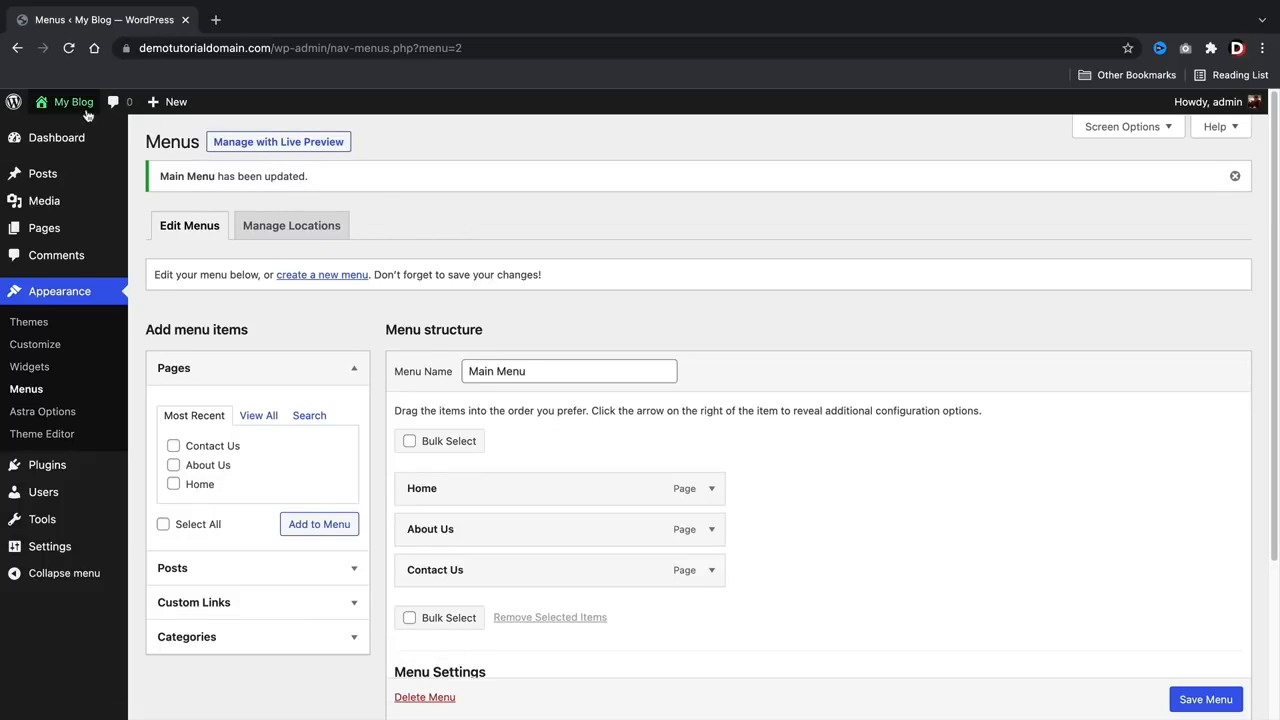
click(80, 133)
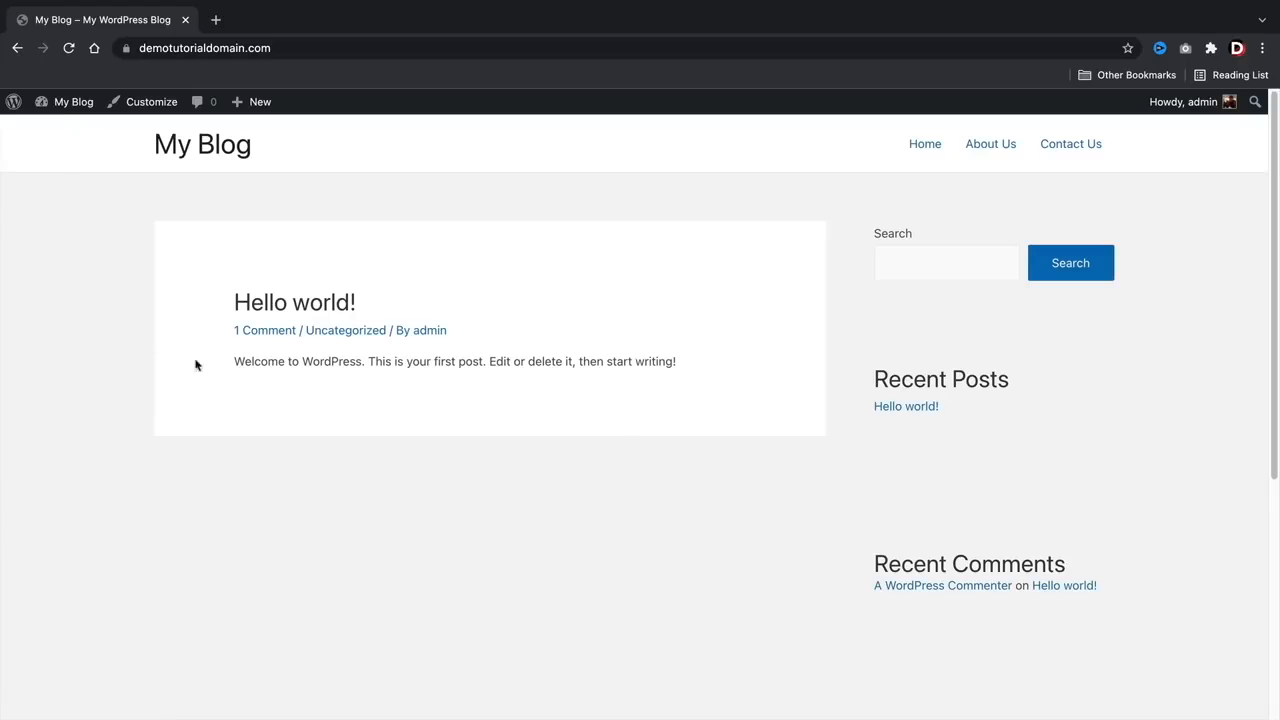
click(923, 144)
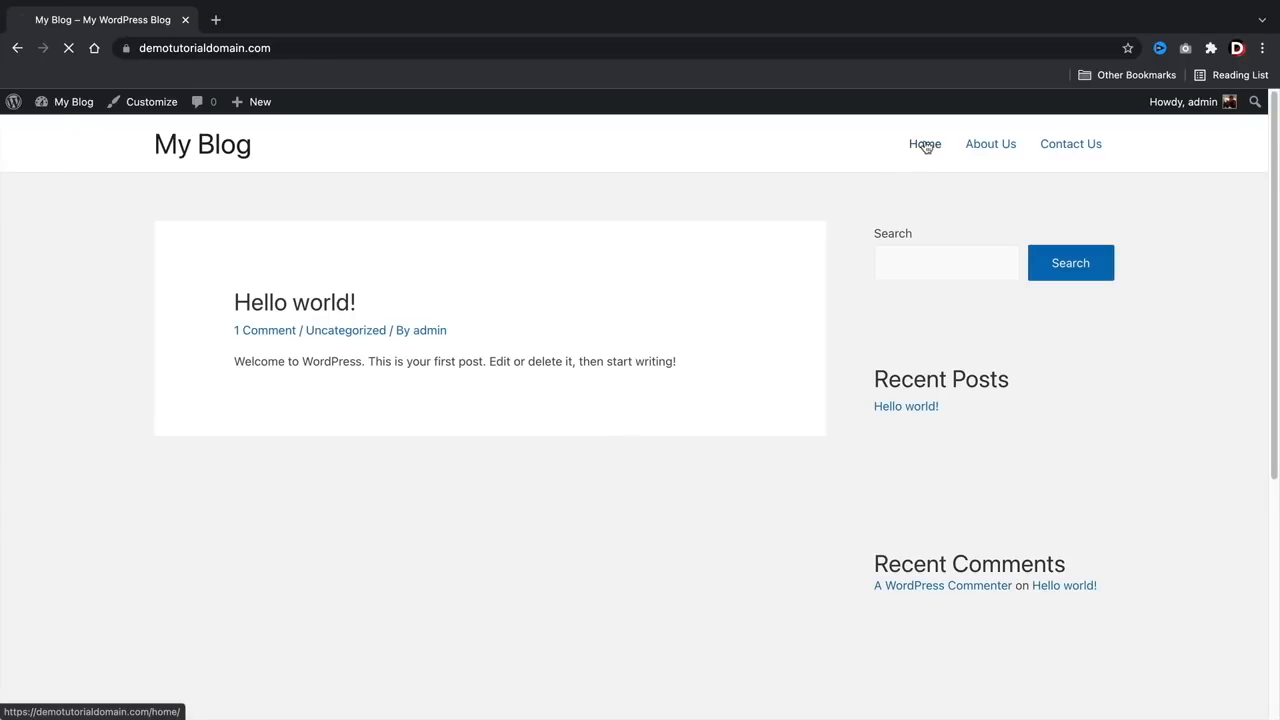
click(988, 145)
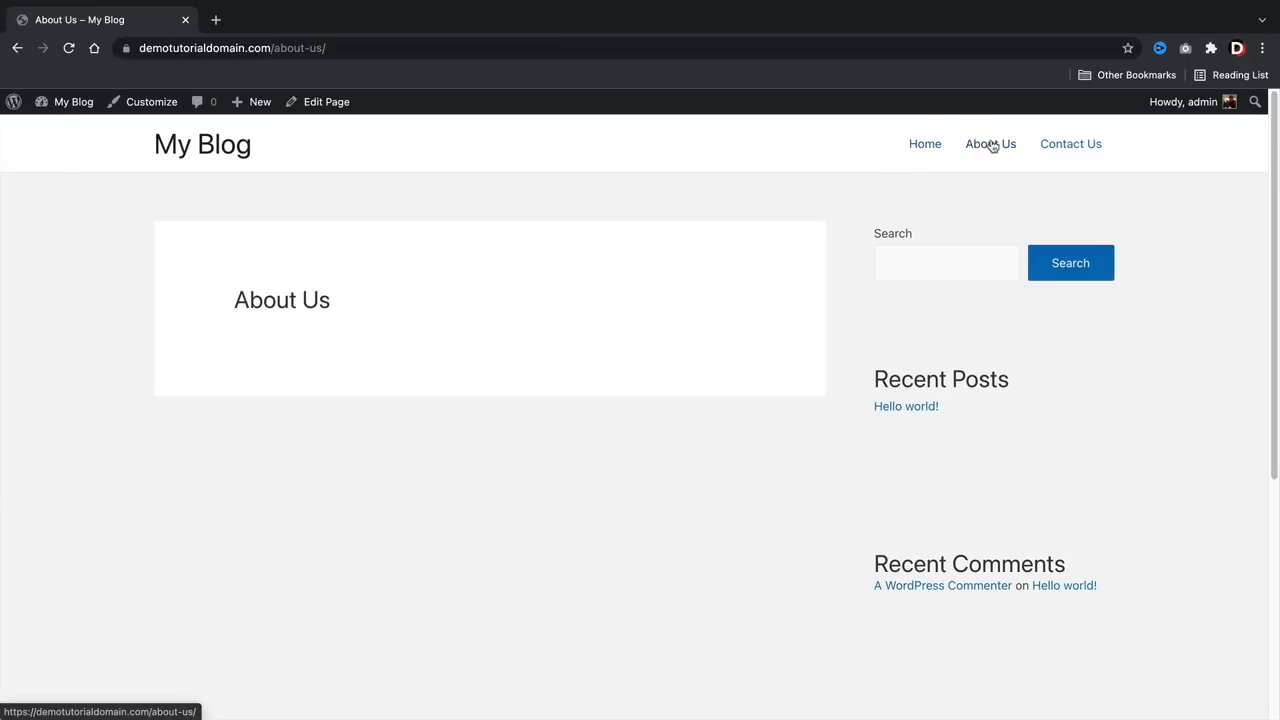
click(1056, 147)
click(917, 145)
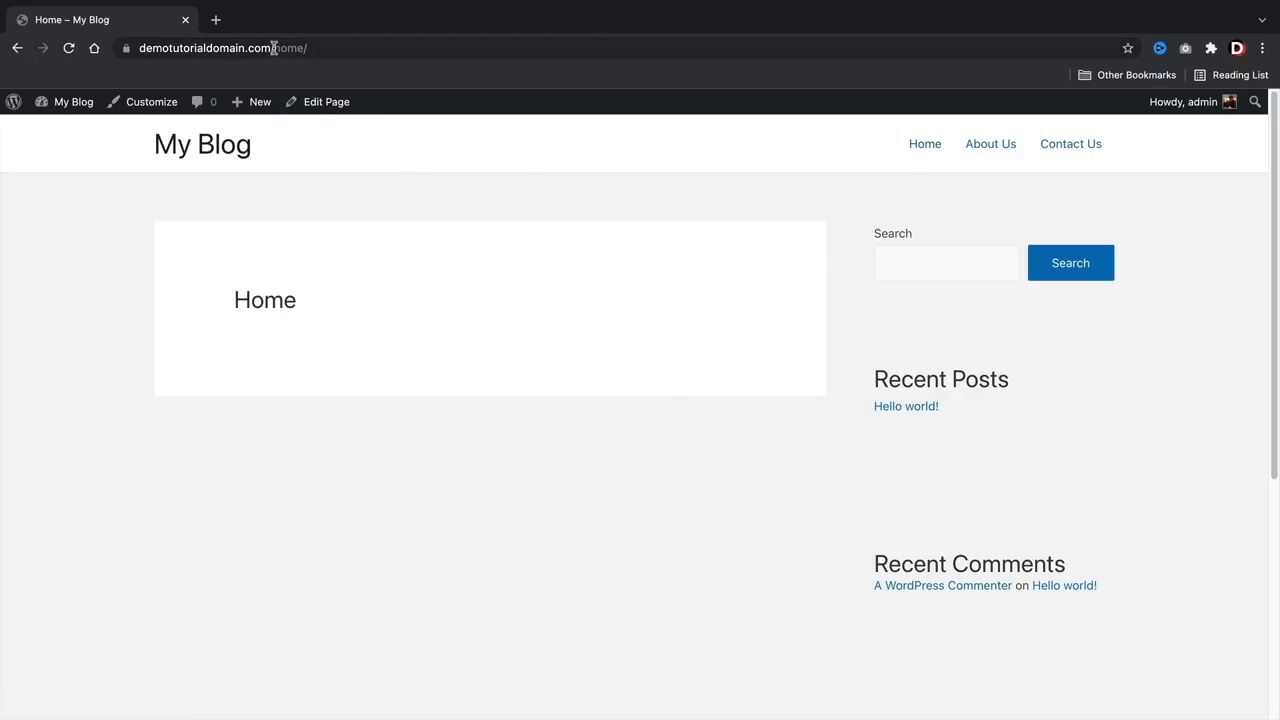
Step: Delete home/ from the address to load the front page, then open the Customizer
drag(273, 48, 420, 49)
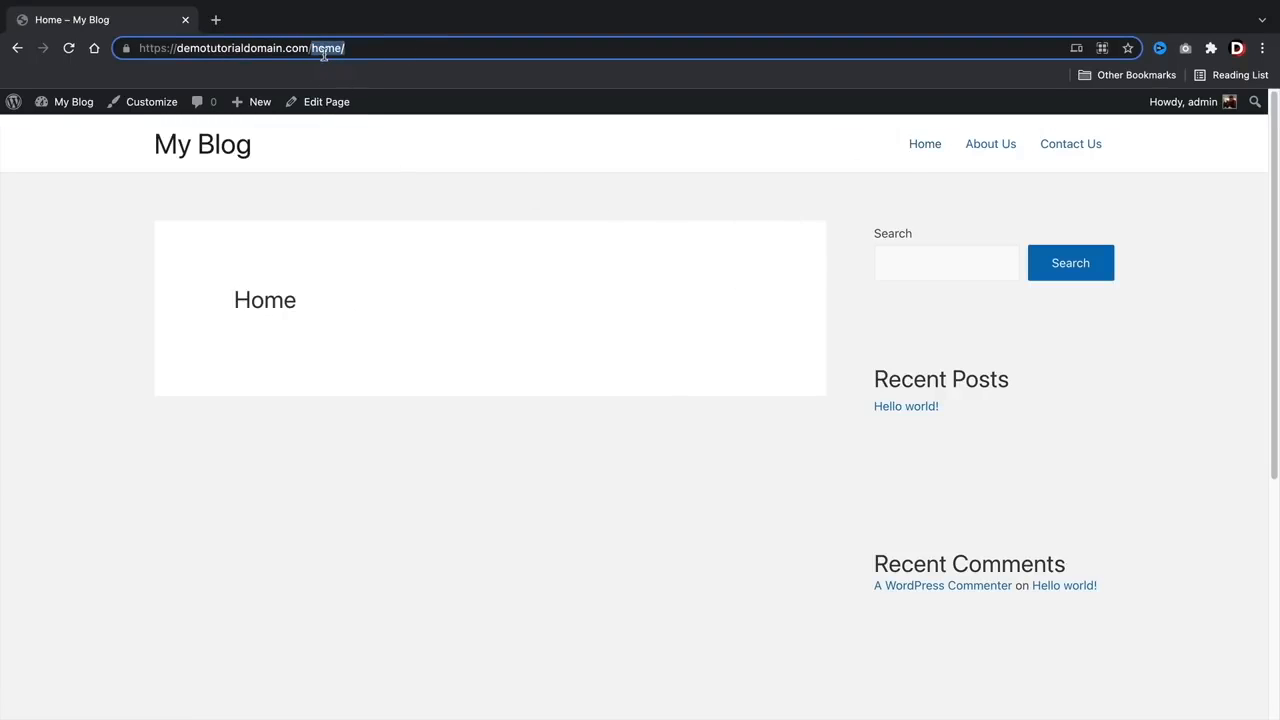
key(BackSpace)
key(Return)
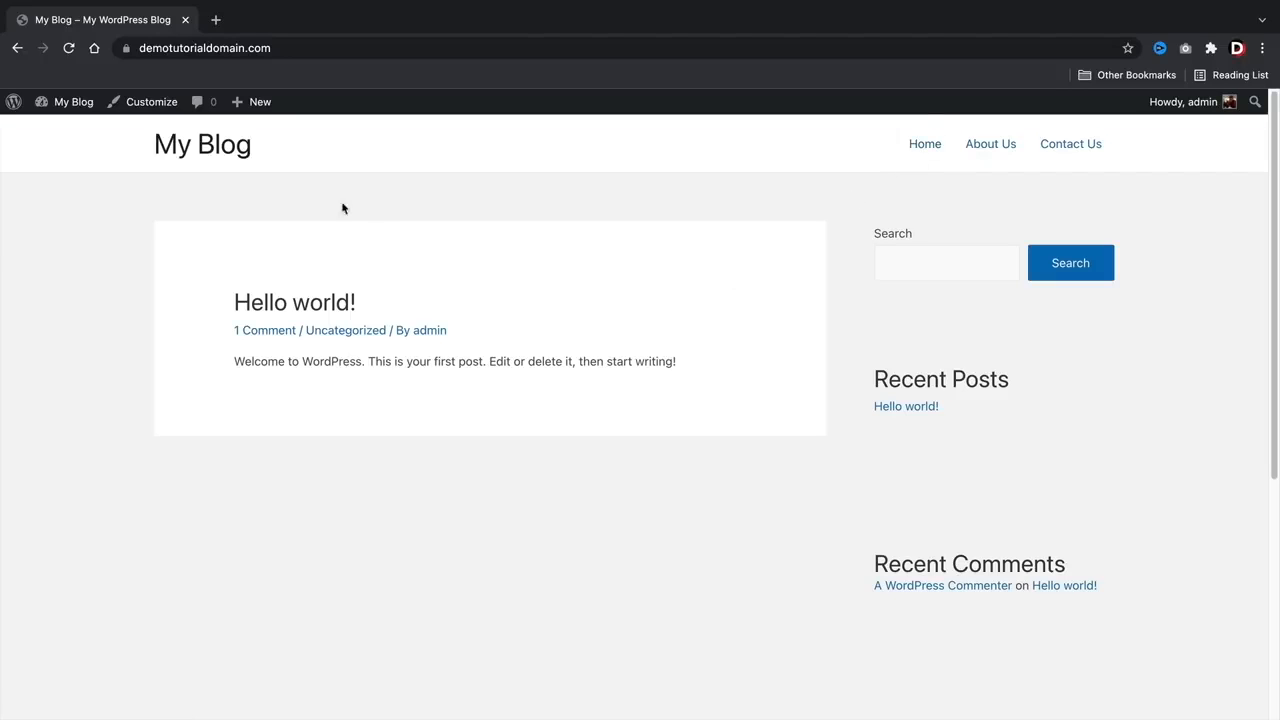
click(146, 107)
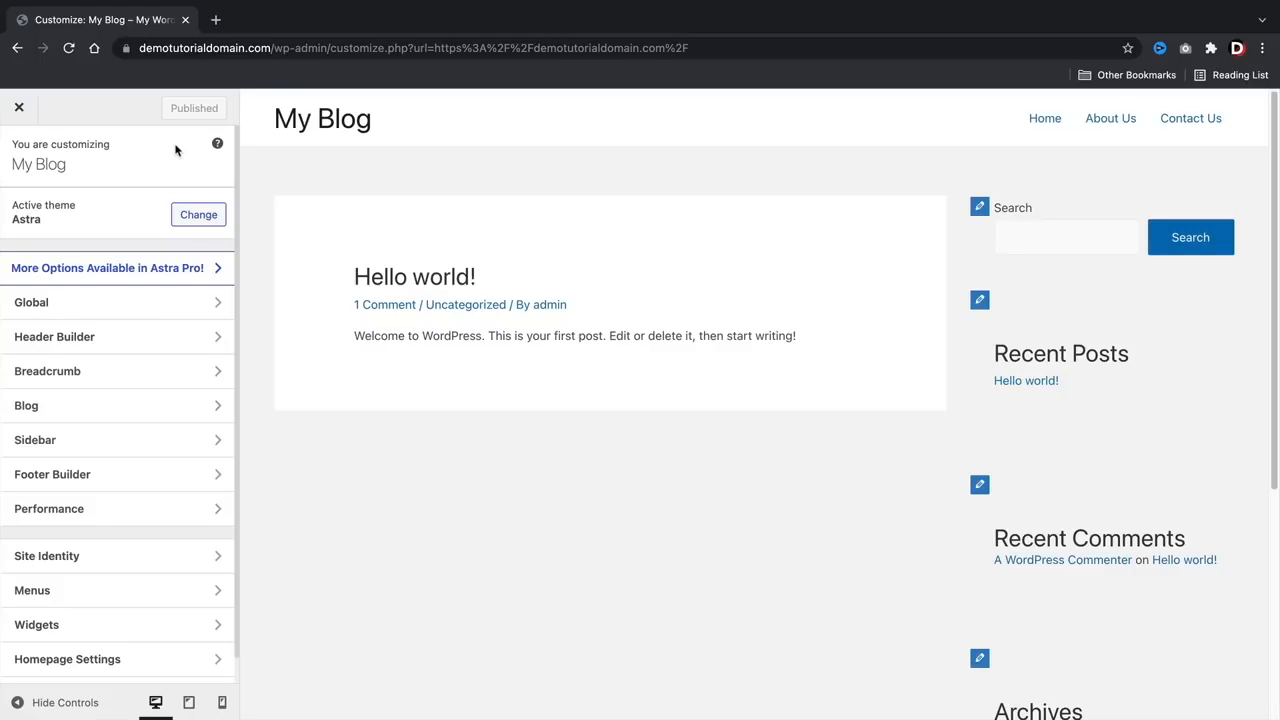
Step: In Homepage Settings choose A static page with Home as homepage, publish, and close
click(97, 343)
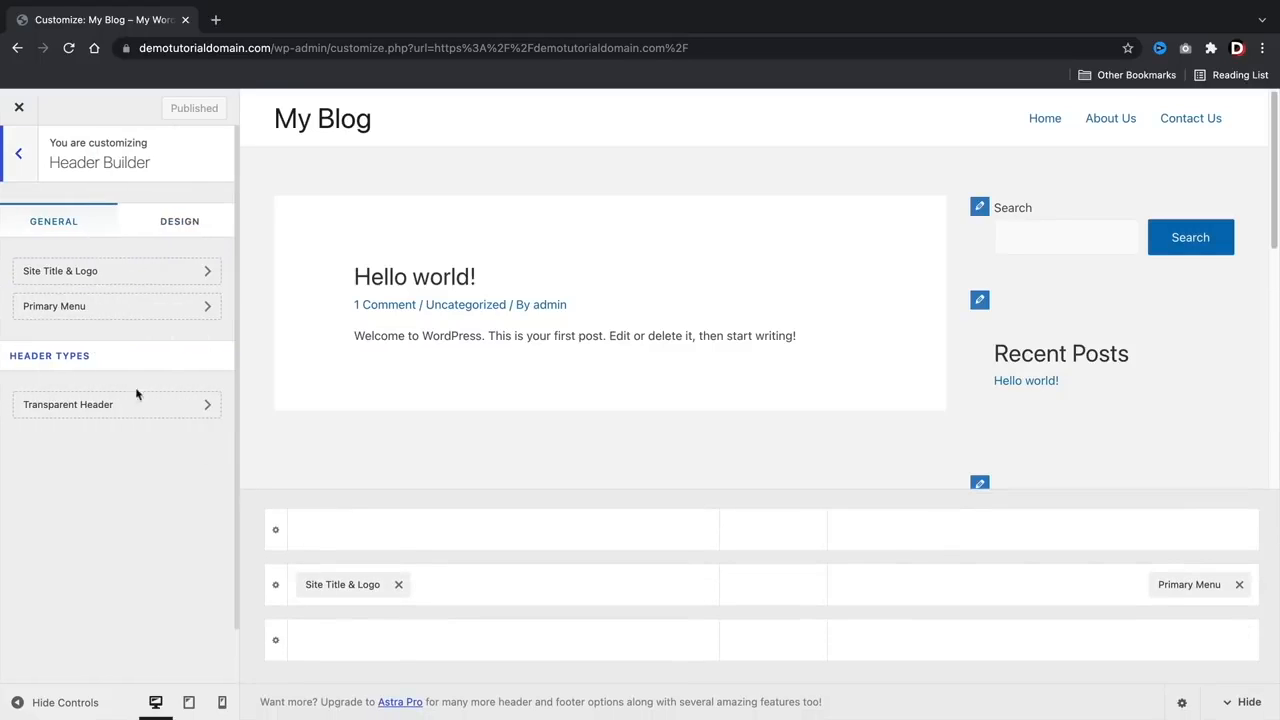
click(18, 155)
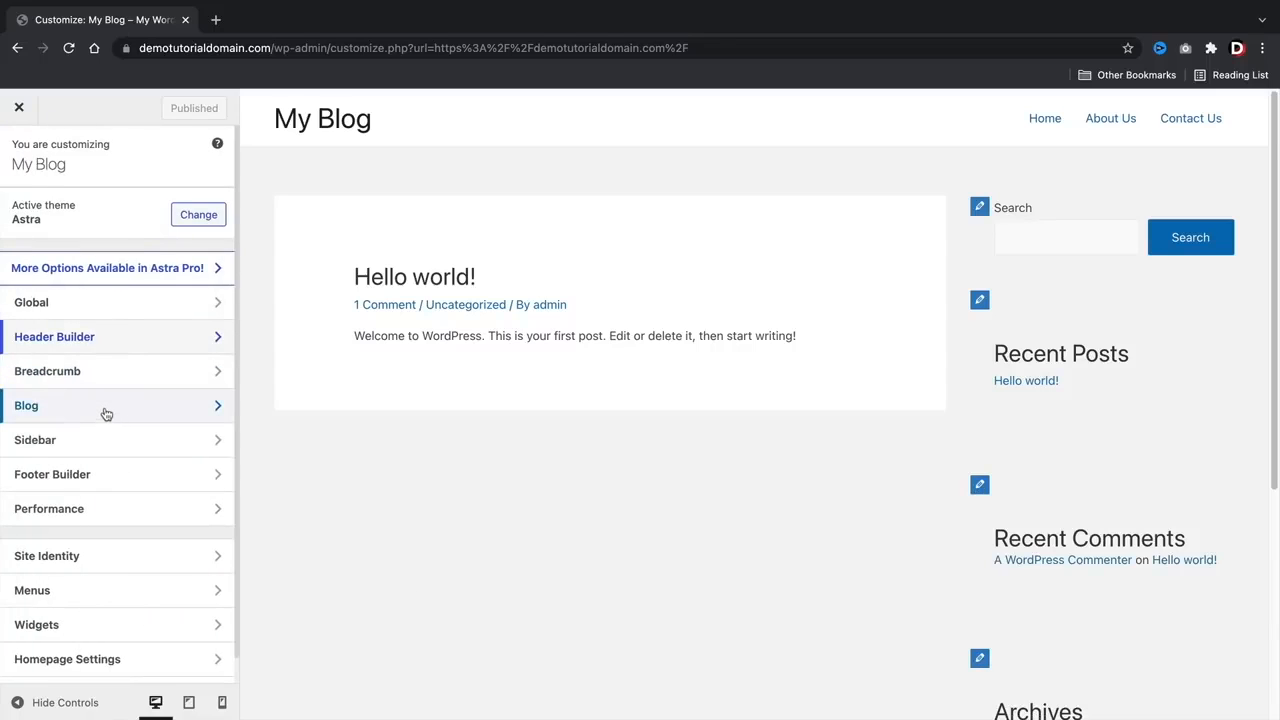
scroll(106, 414, down, 1)
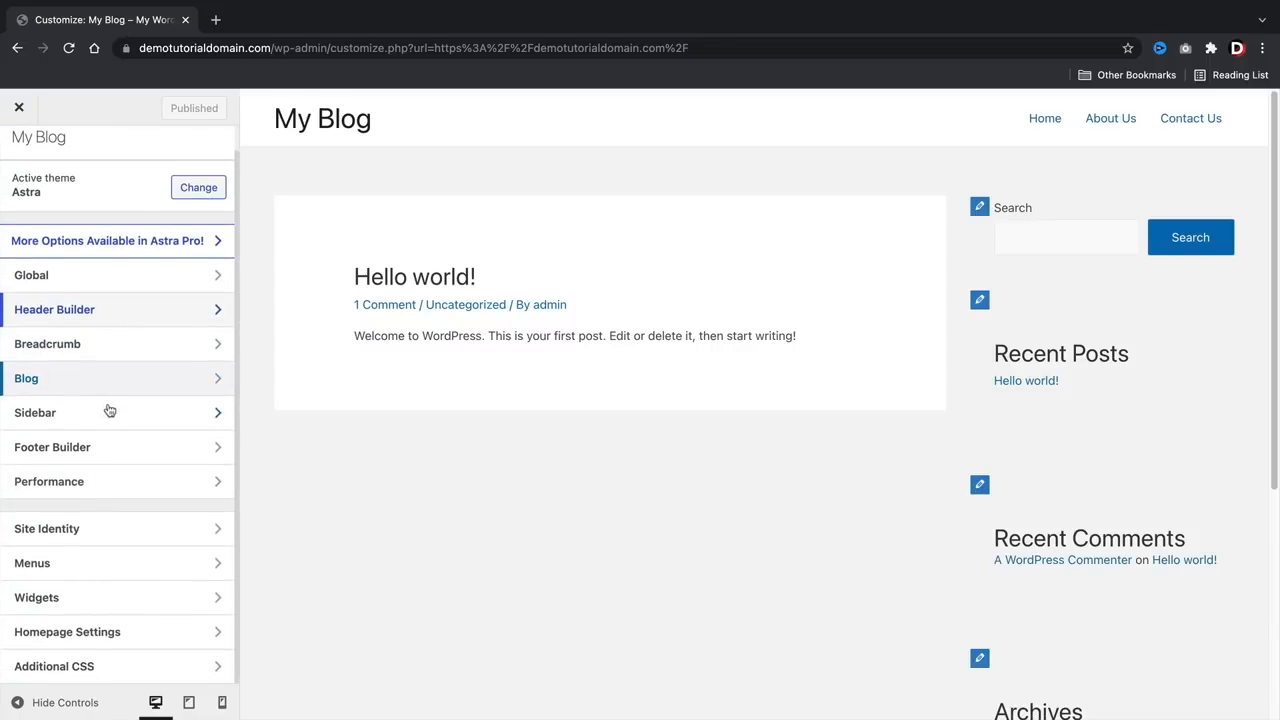
click(84, 633)
click(44, 387)
click(118, 460)
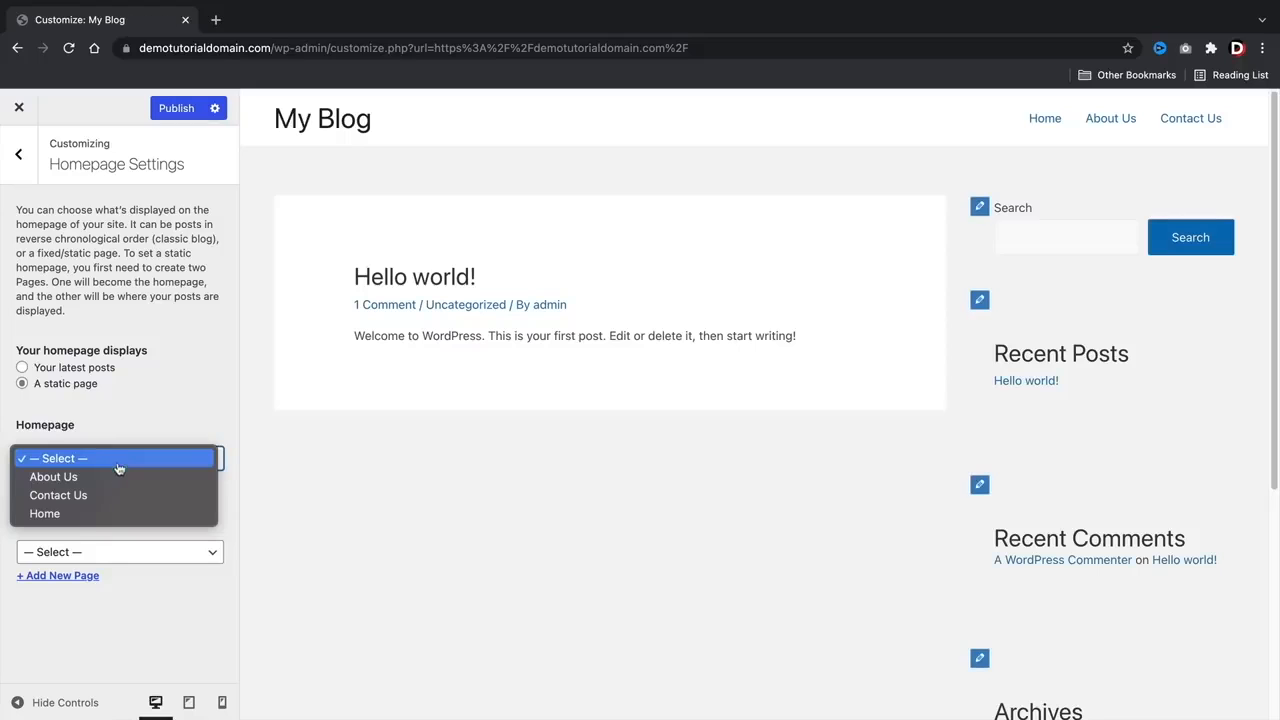
click(100, 513)
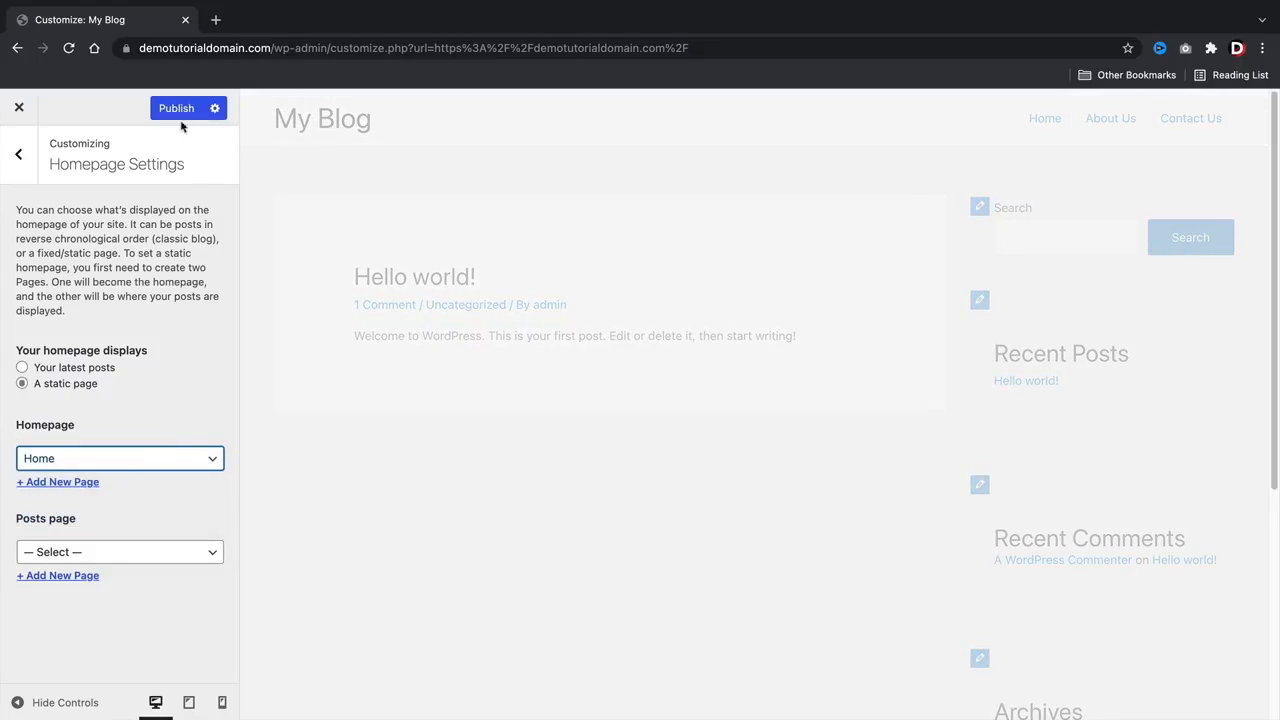
click(180, 108)
click(18, 108)
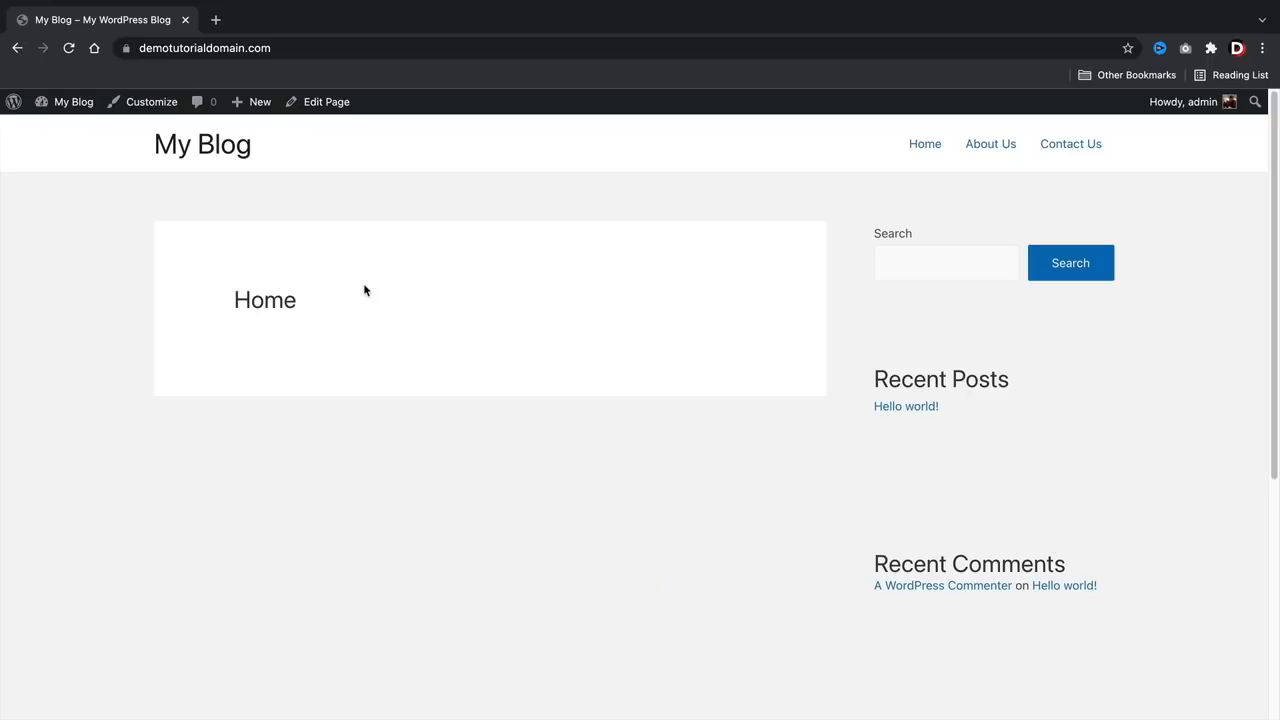
Step: Open the admin Dashboard from the My Blog admin-bar menu
mouse_move(74, 103)
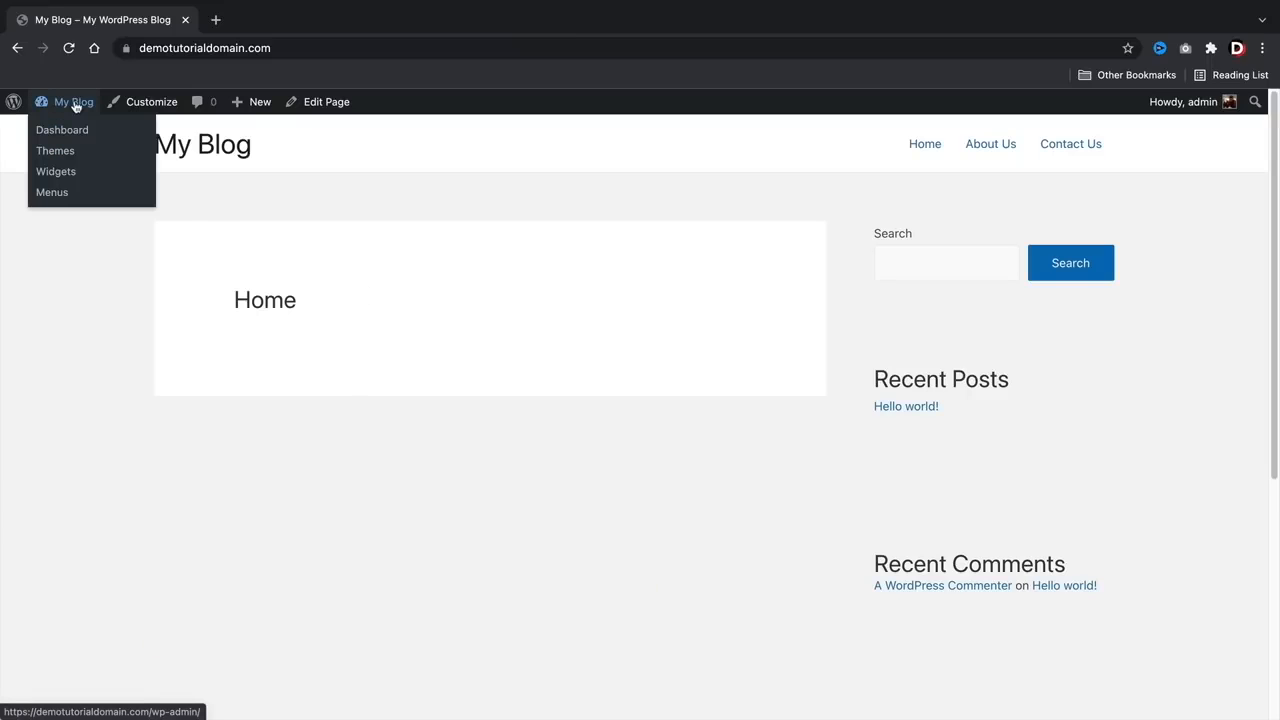
click(72, 134)
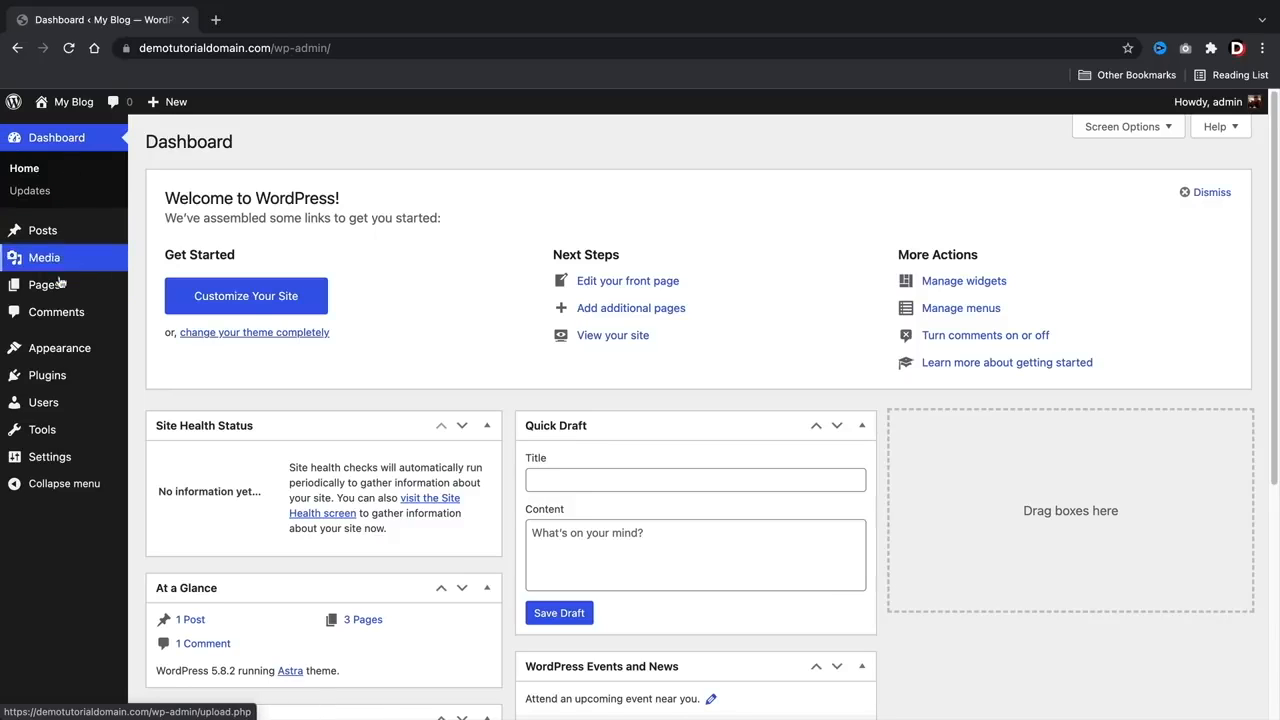
Step: Search the plugin directory for 'elementor', then install and activate Elementor Website Builder
mouse_move(50, 380)
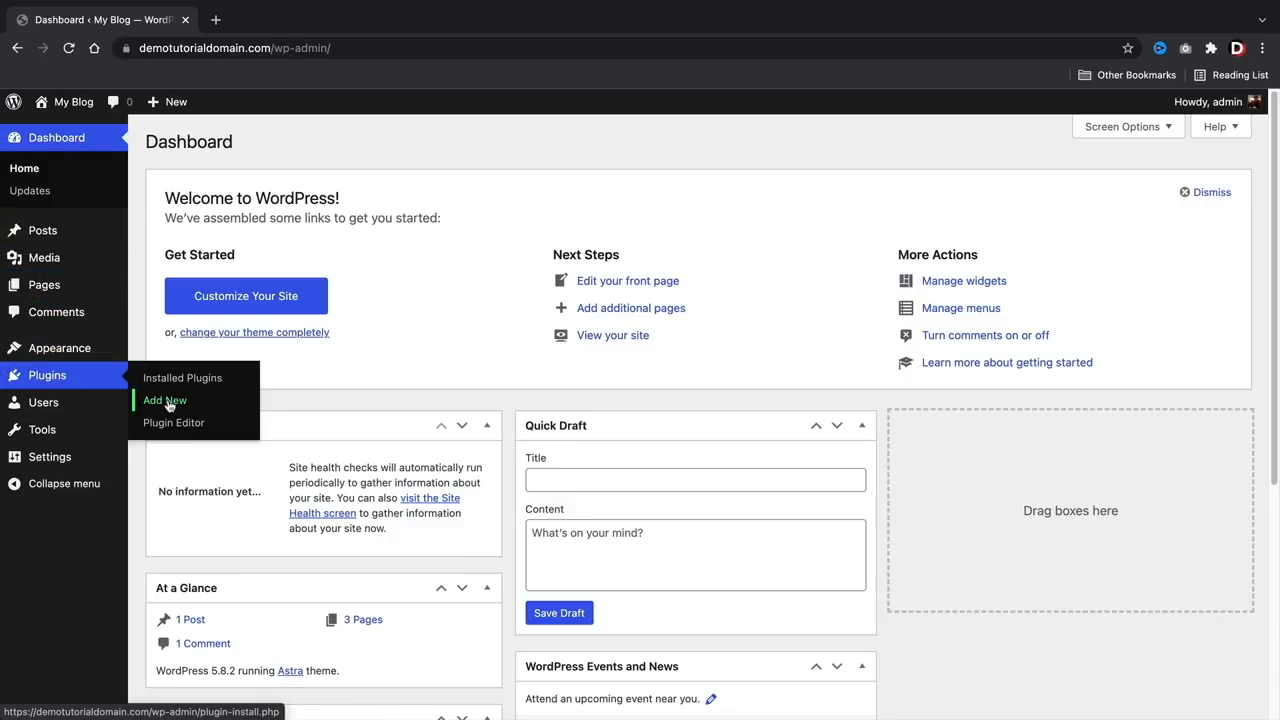
click(167, 403)
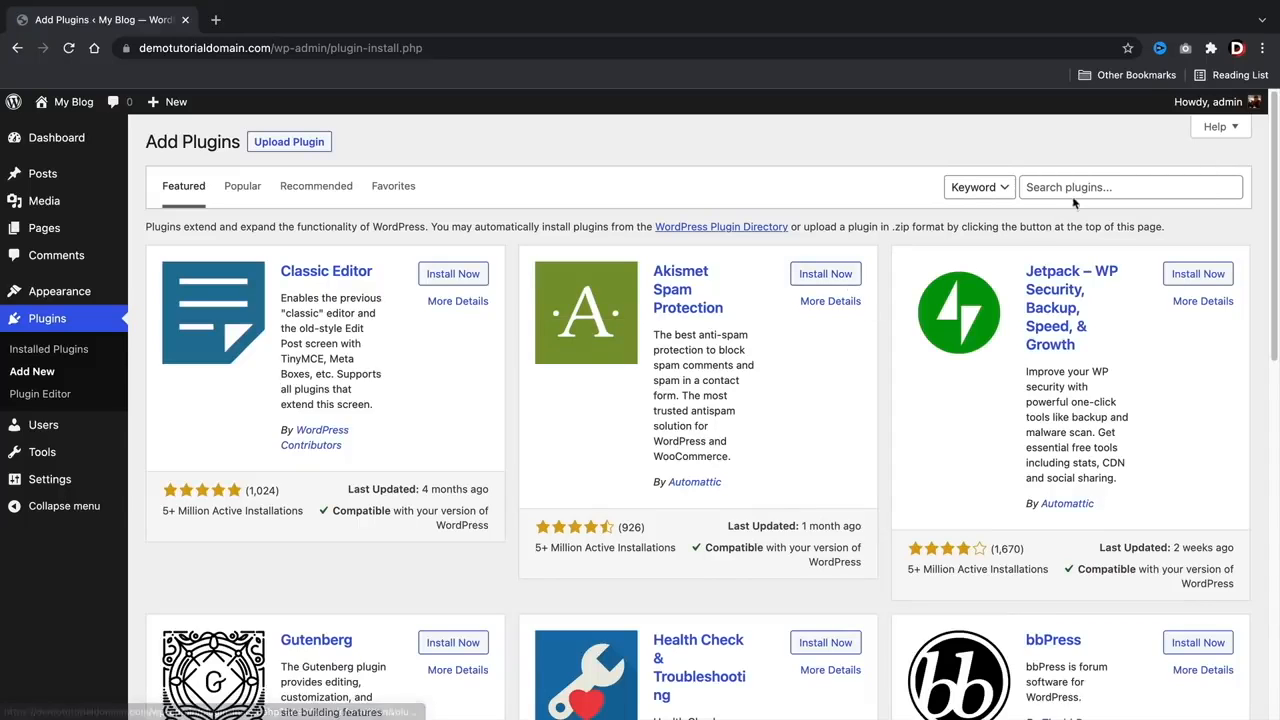
click(1118, 187)
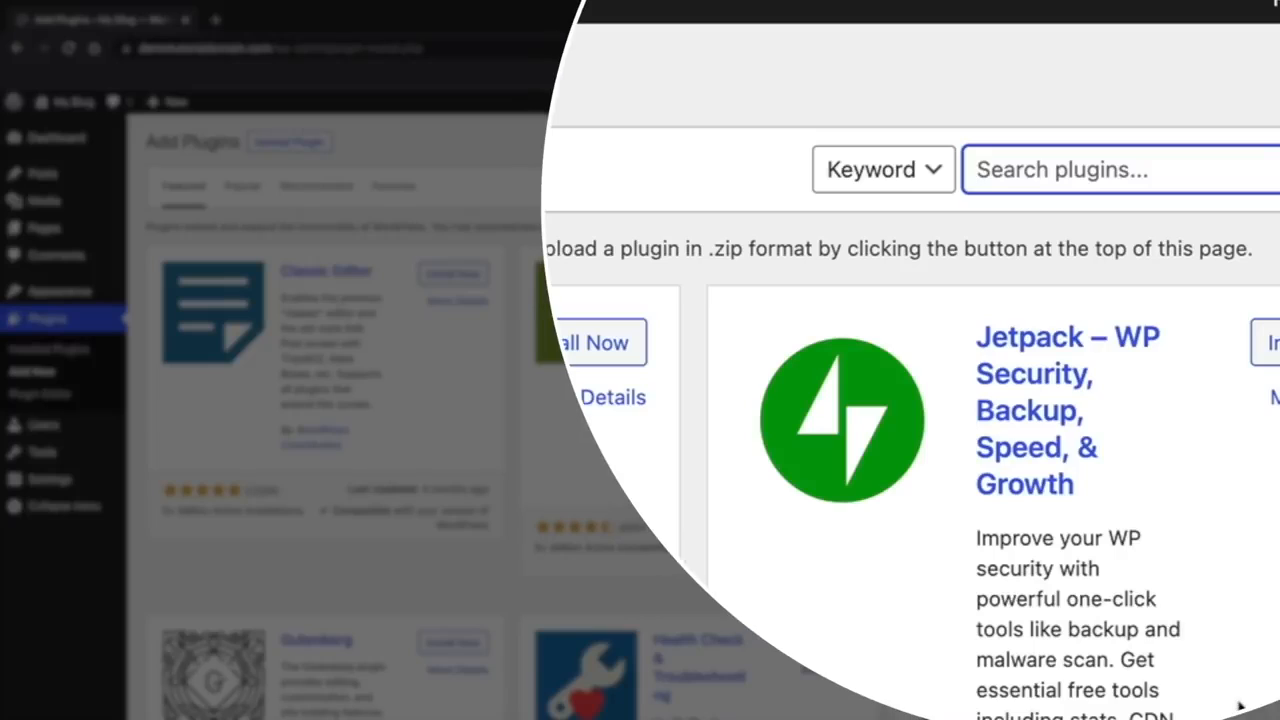
text(elementor)
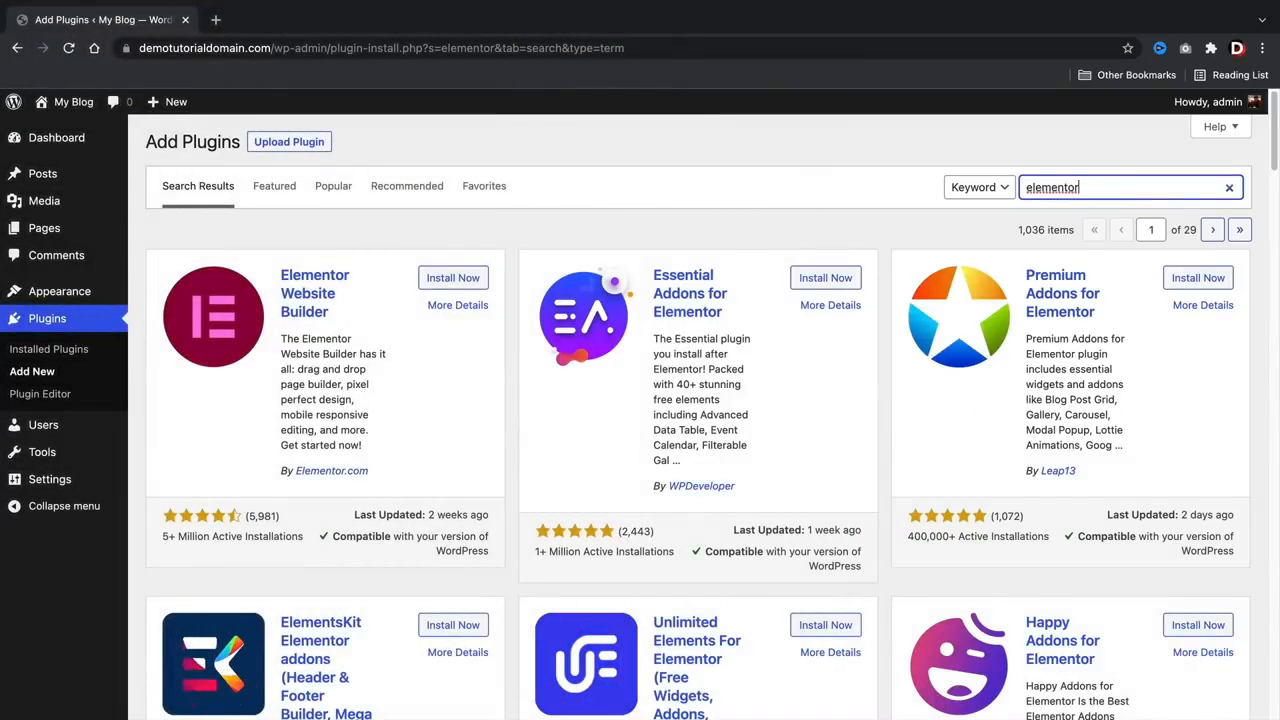
scroll(1103, 342, down, 3)
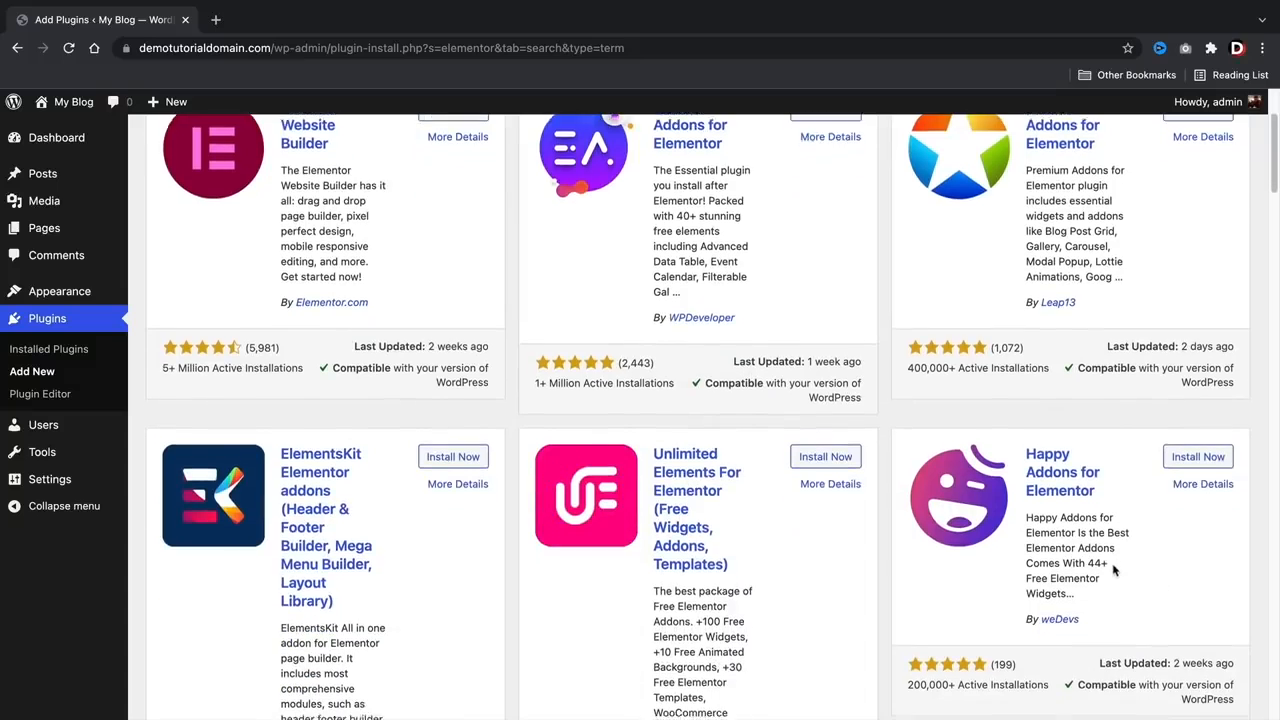
scroll(1114, 566, down, 4)
scroll(384, 598, down, 5)
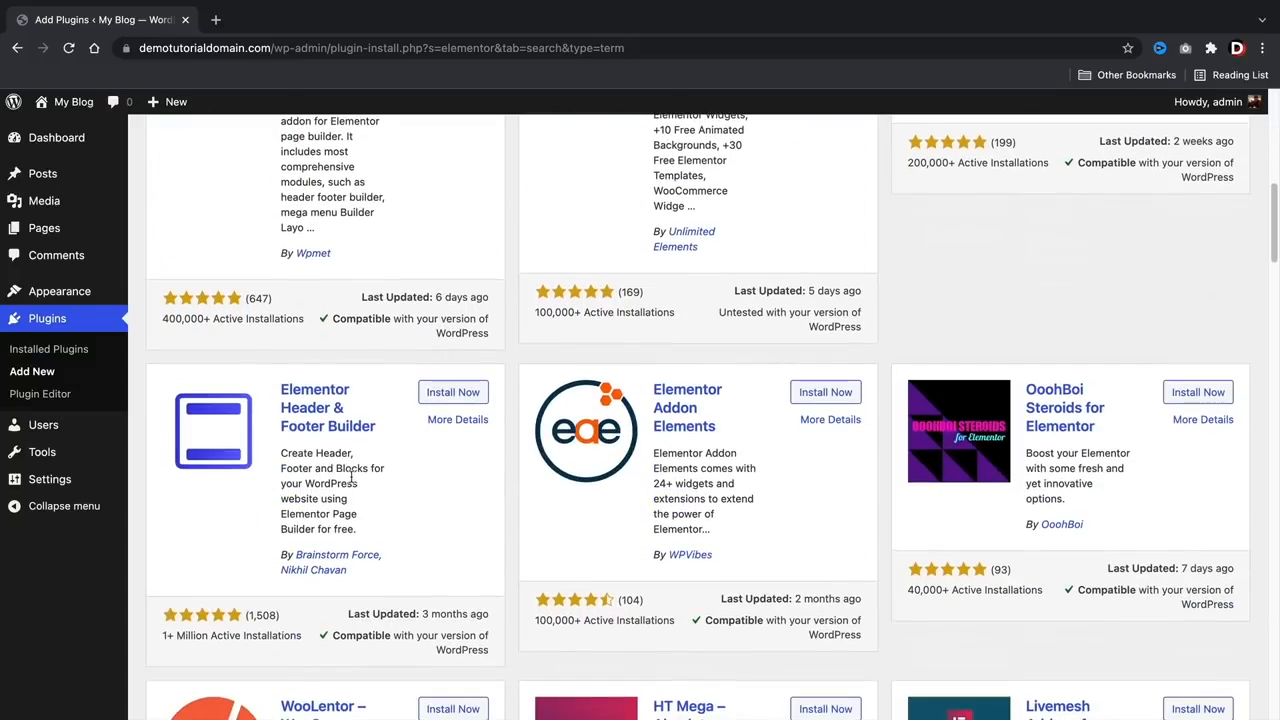
scroll(690, 467, down, 7)
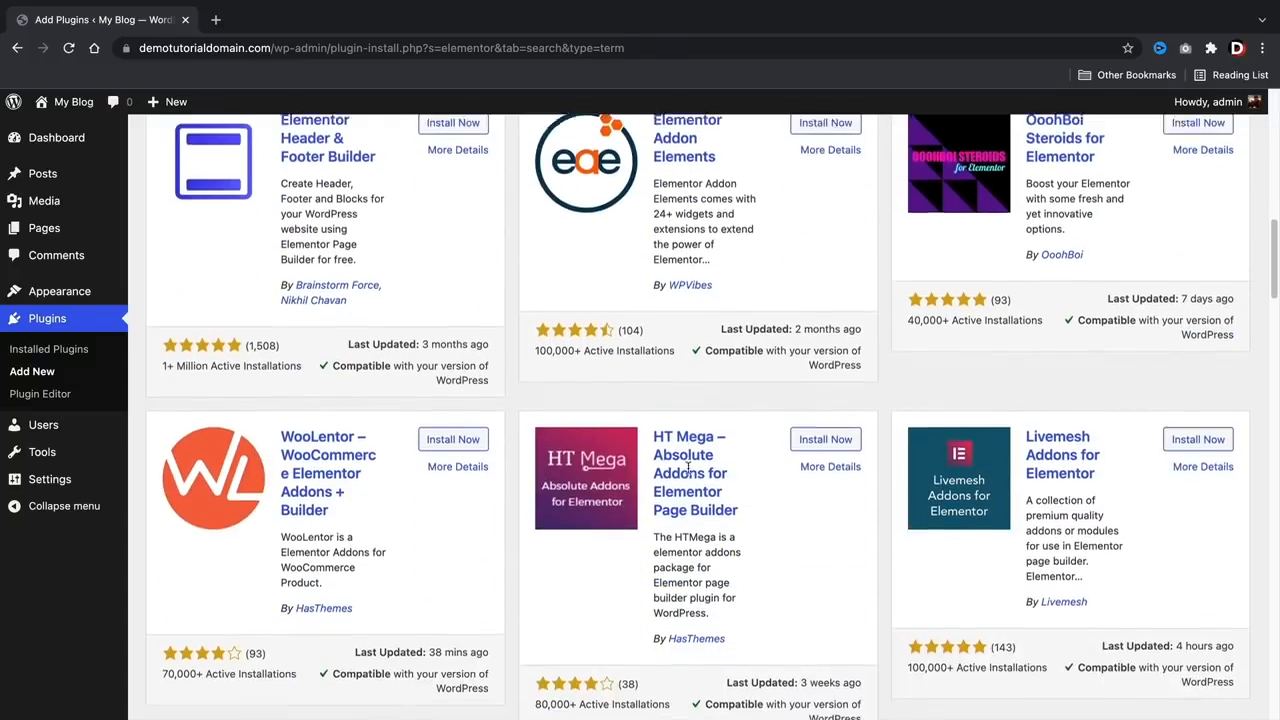
scroll(423, 456, up, 15)
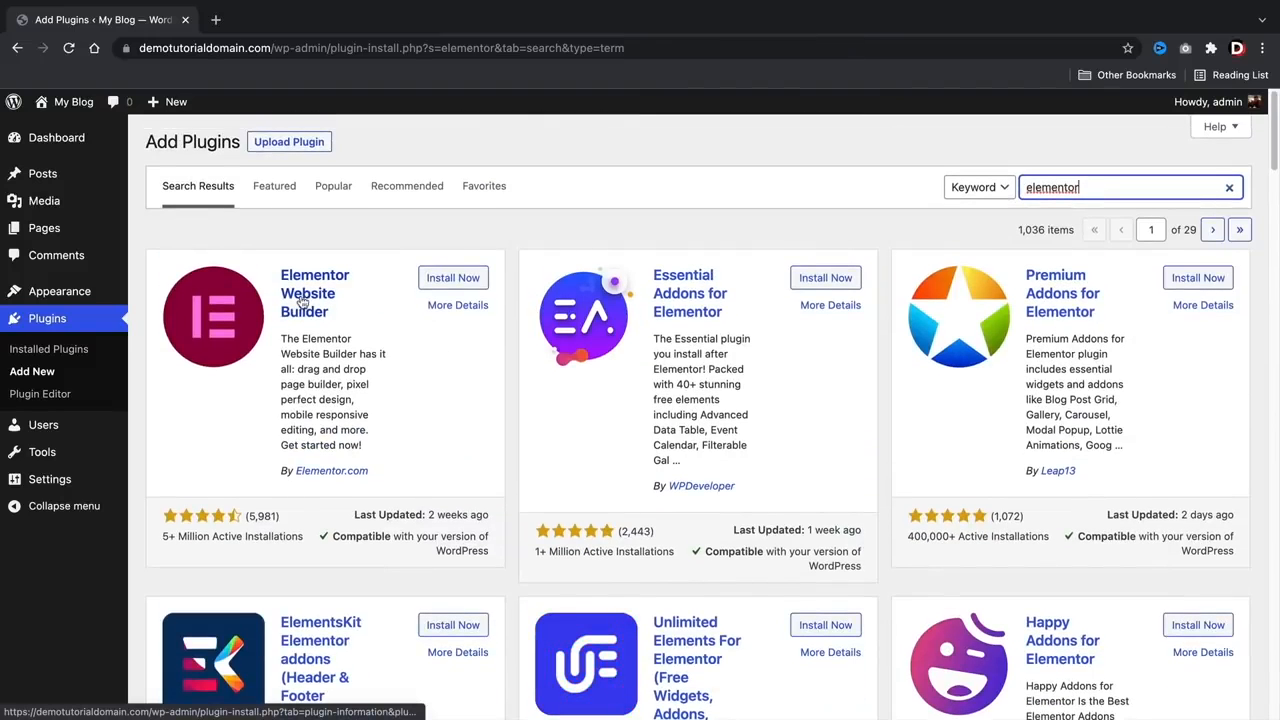
click(449, 280)
click(457, 284)
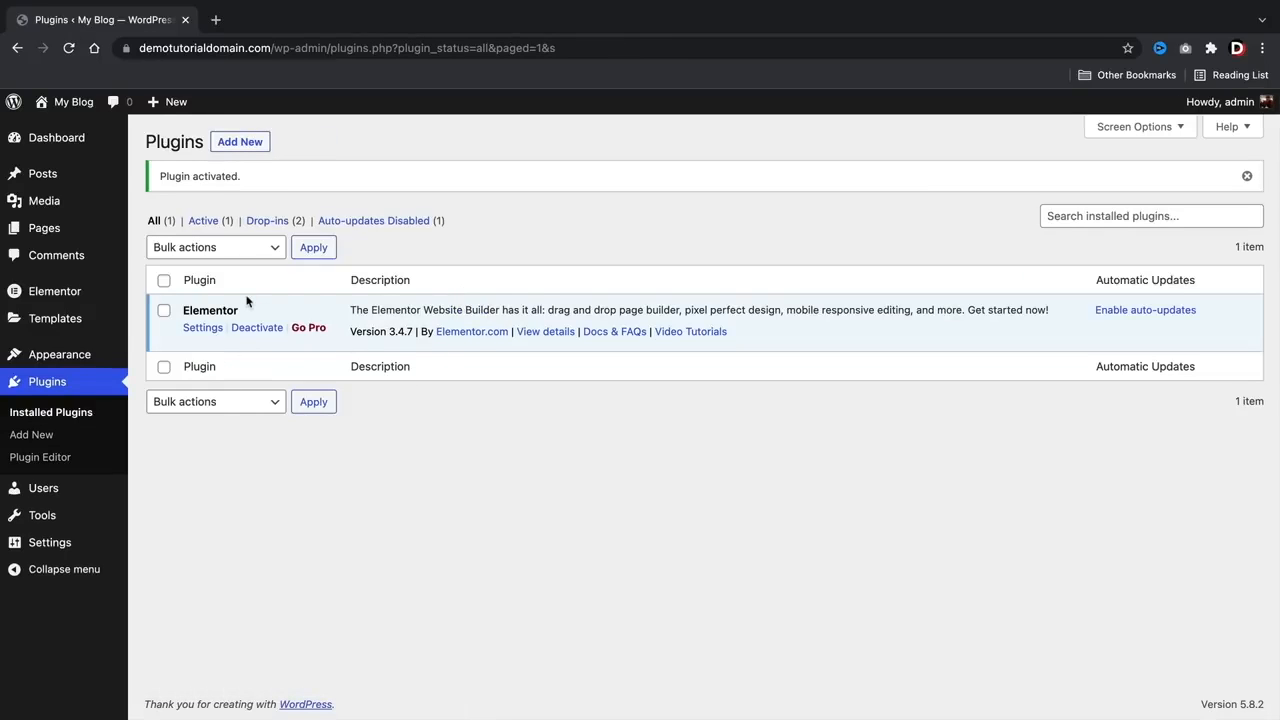
Step: Open the Home page from All Pages in Elementor, then switch to the YouTube tutorial
mouse_move(80, 232)
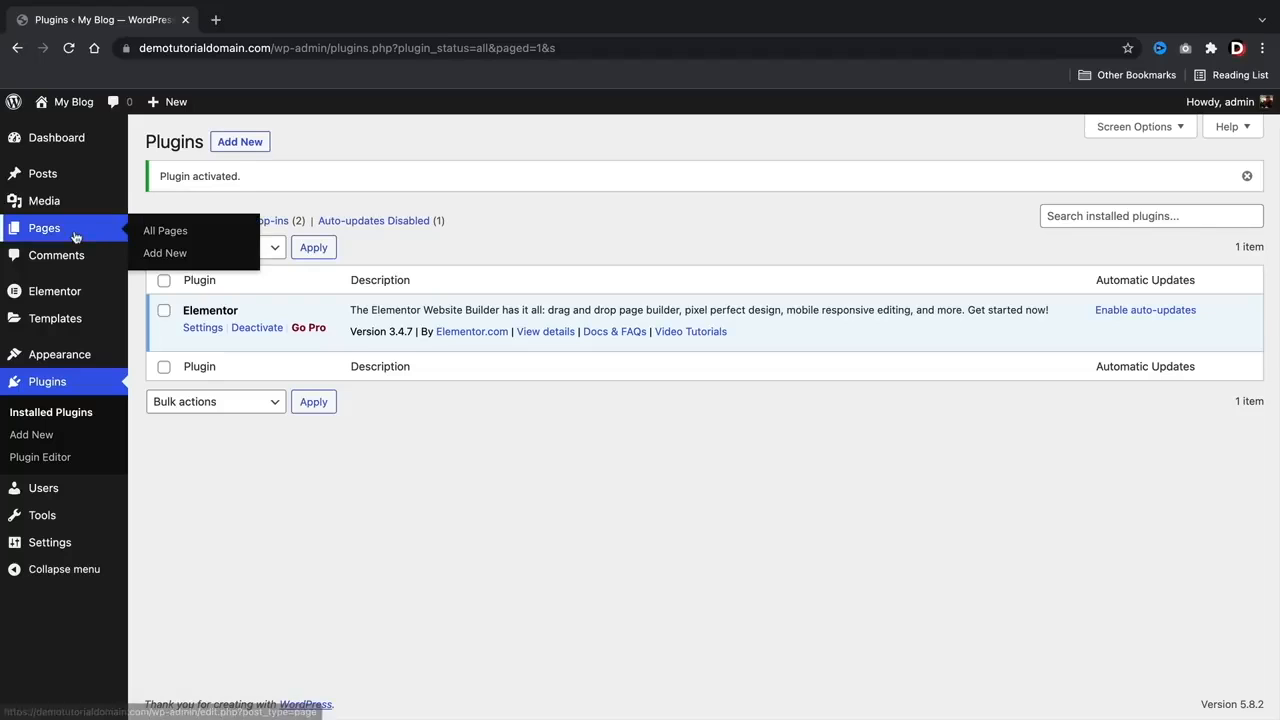
click(167, 232)
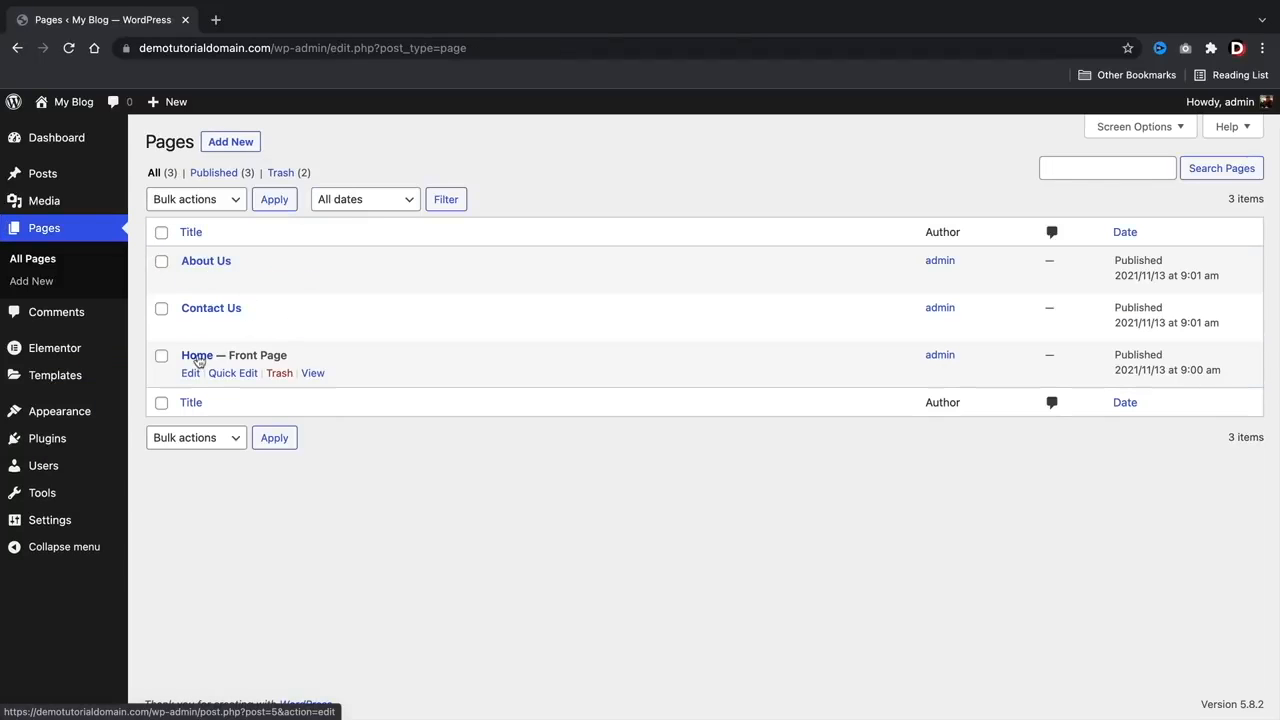
click(190, 374)
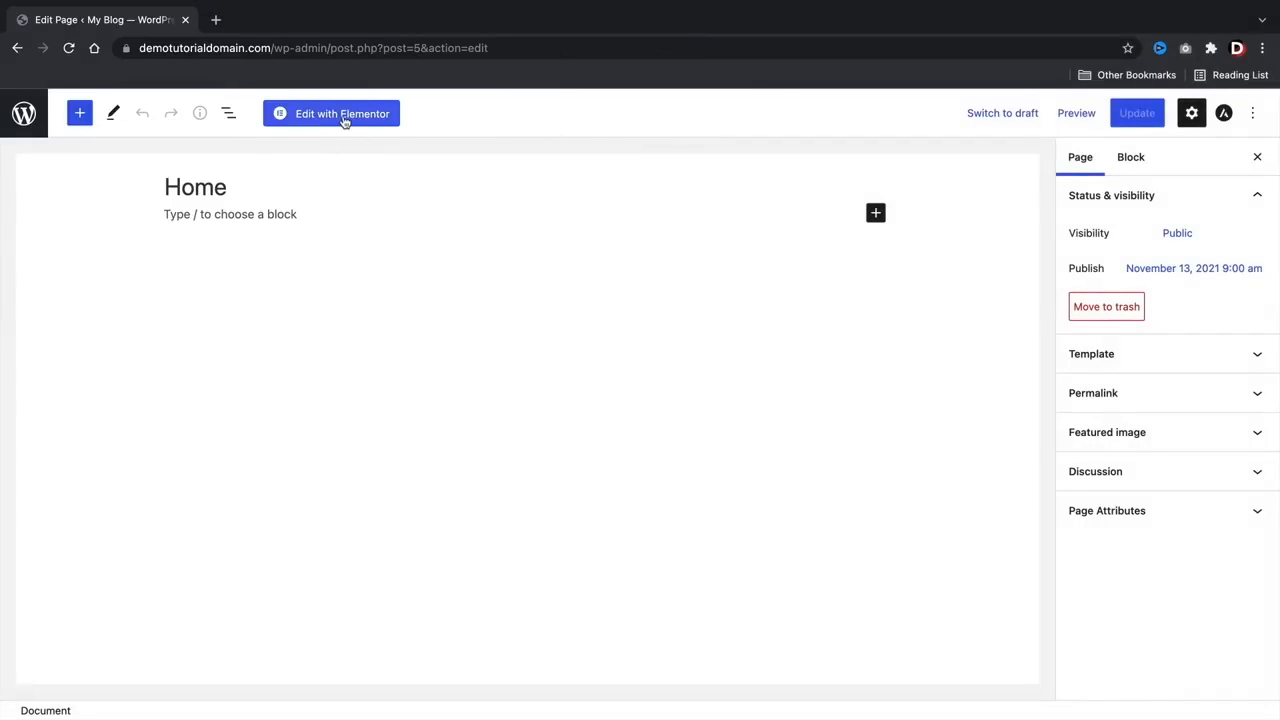
click(343, 117)
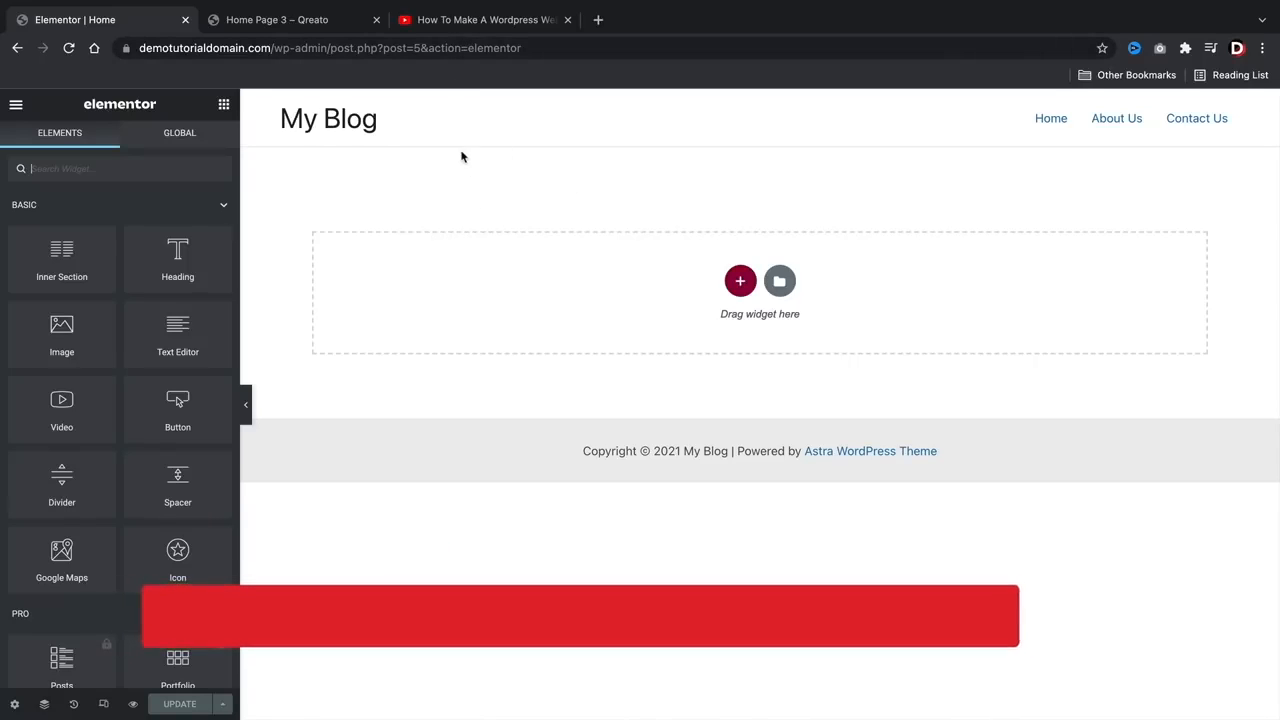
click(469, 24)
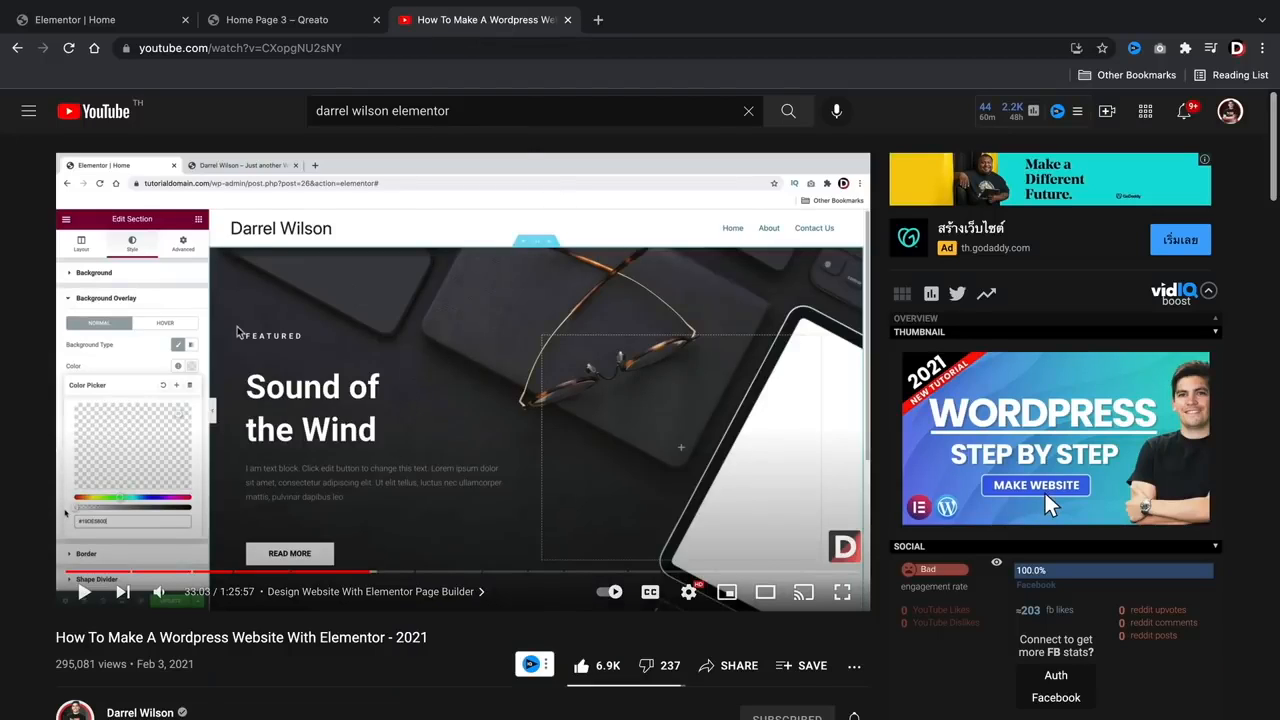
Step: Switch back to the 'Elementor | Home' browser tab
click(99, 28)
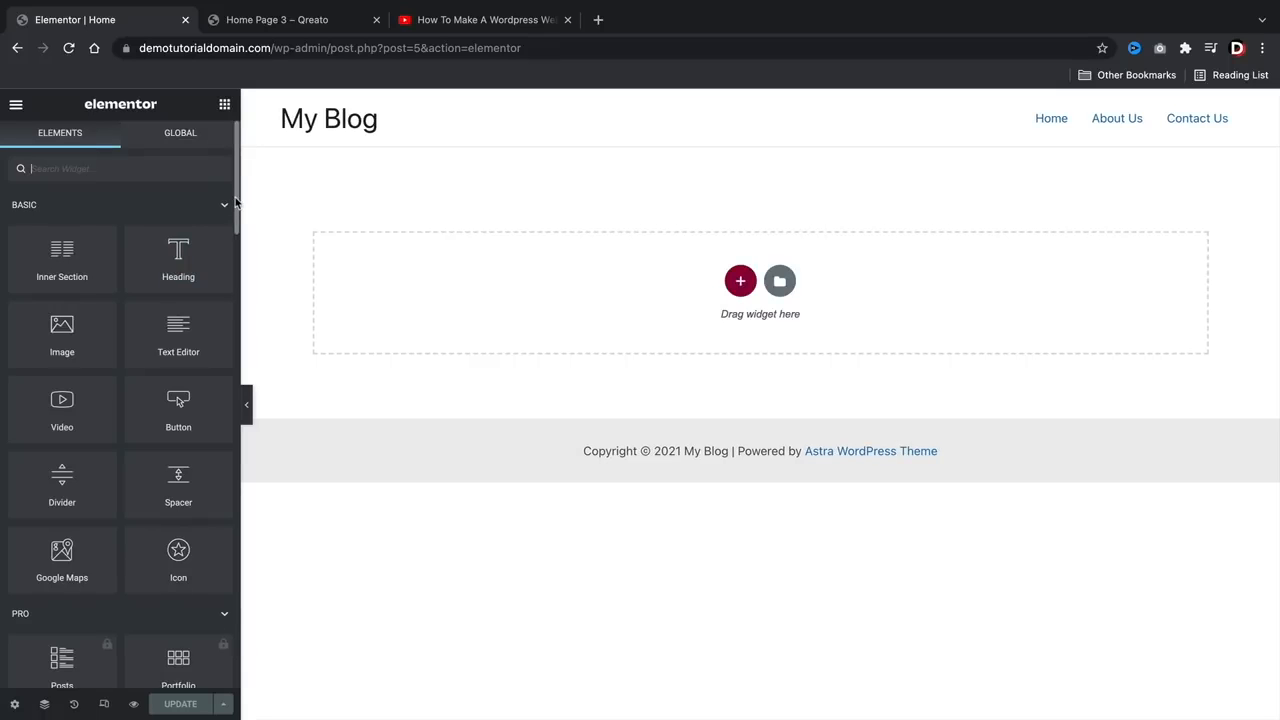
Step: Drop a Heading widget onto the empty Home canvas and add a three-column section below
scroll(235, 255, down, 3)
drag(235, 255, 240, 338)
scroll(230, 202, up, 5)
scroll(228, 202, down, 4)
drag(240, 246, 238, 203)
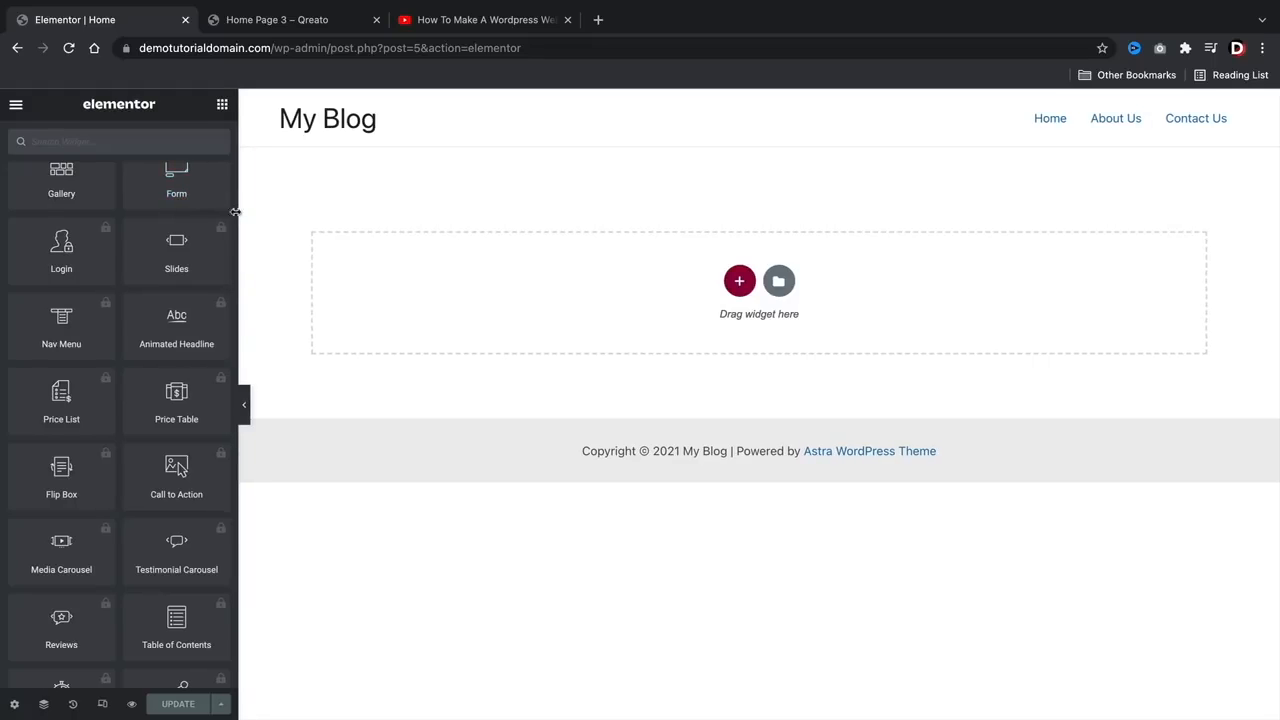
scroll(232, 262, up, 10)
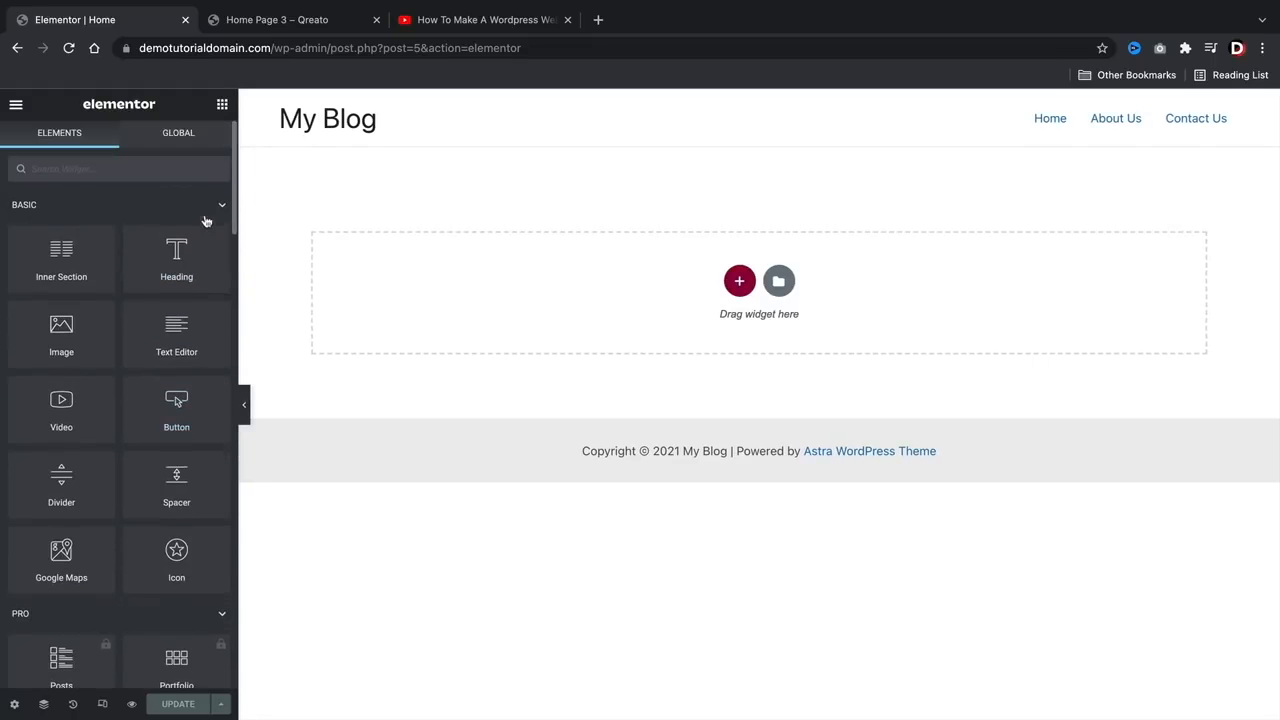
drag(182, 261, 656, 308)
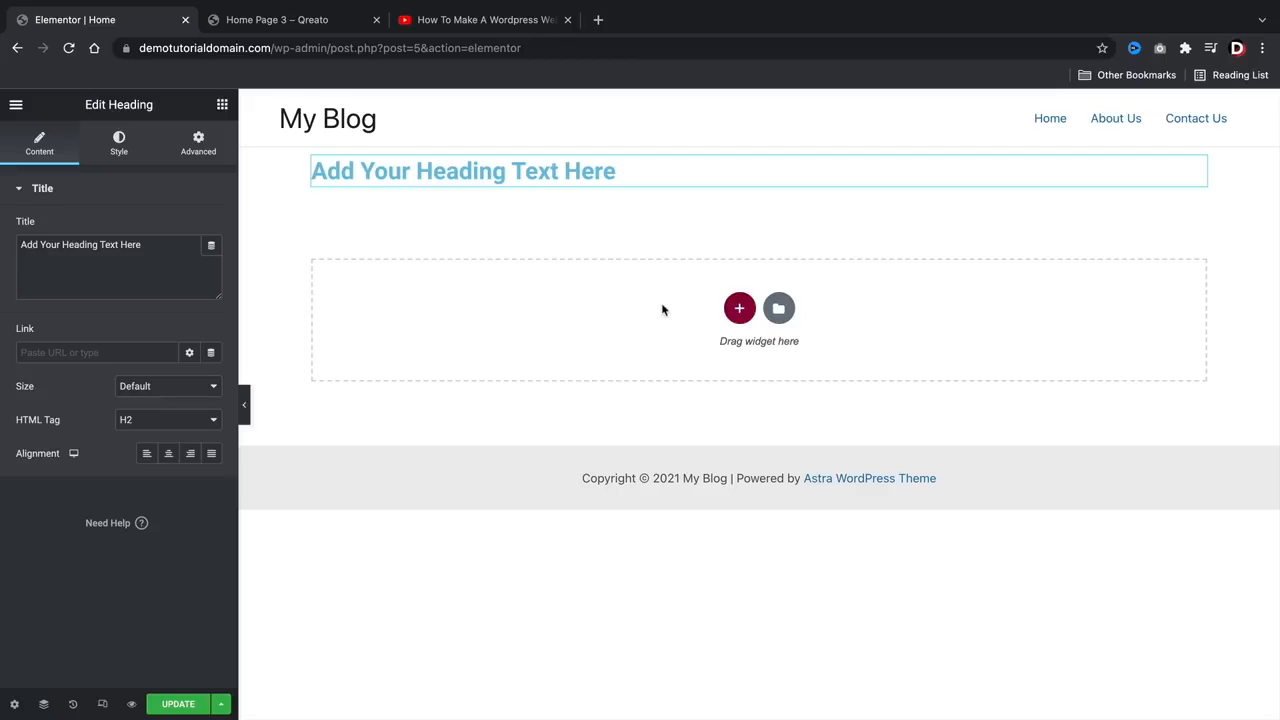
click(740, 310)
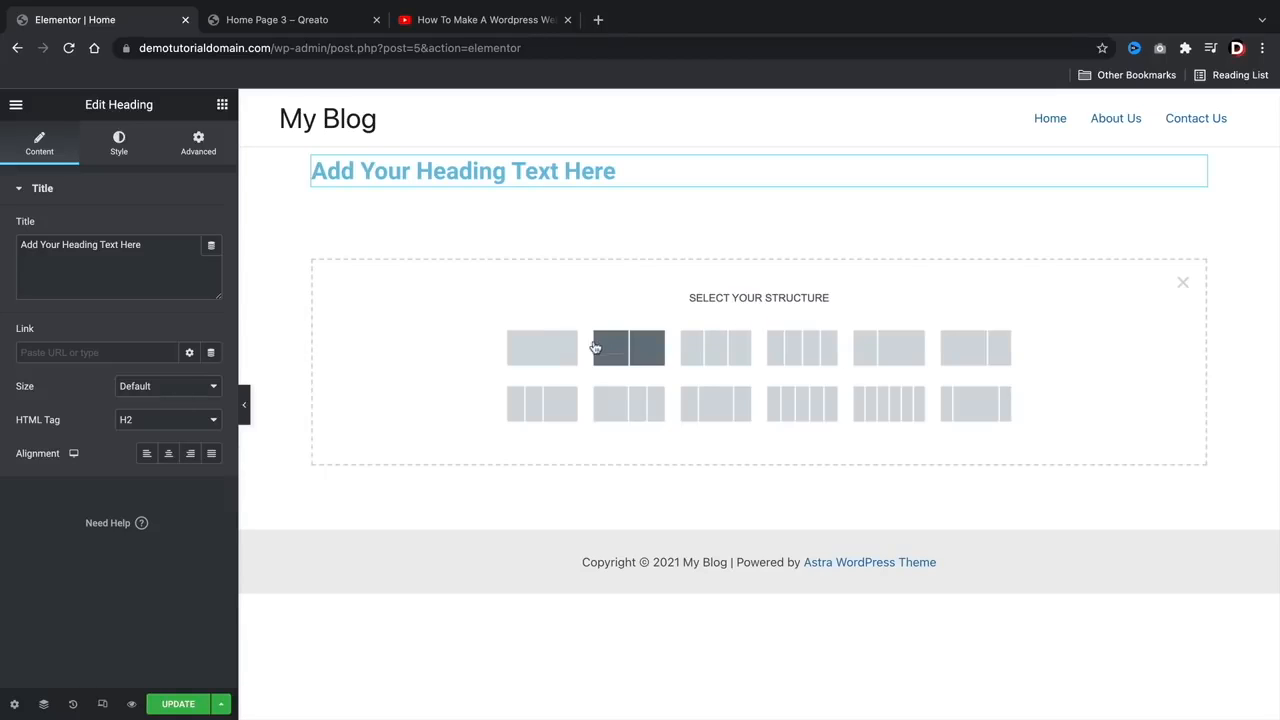
click(729, 347)
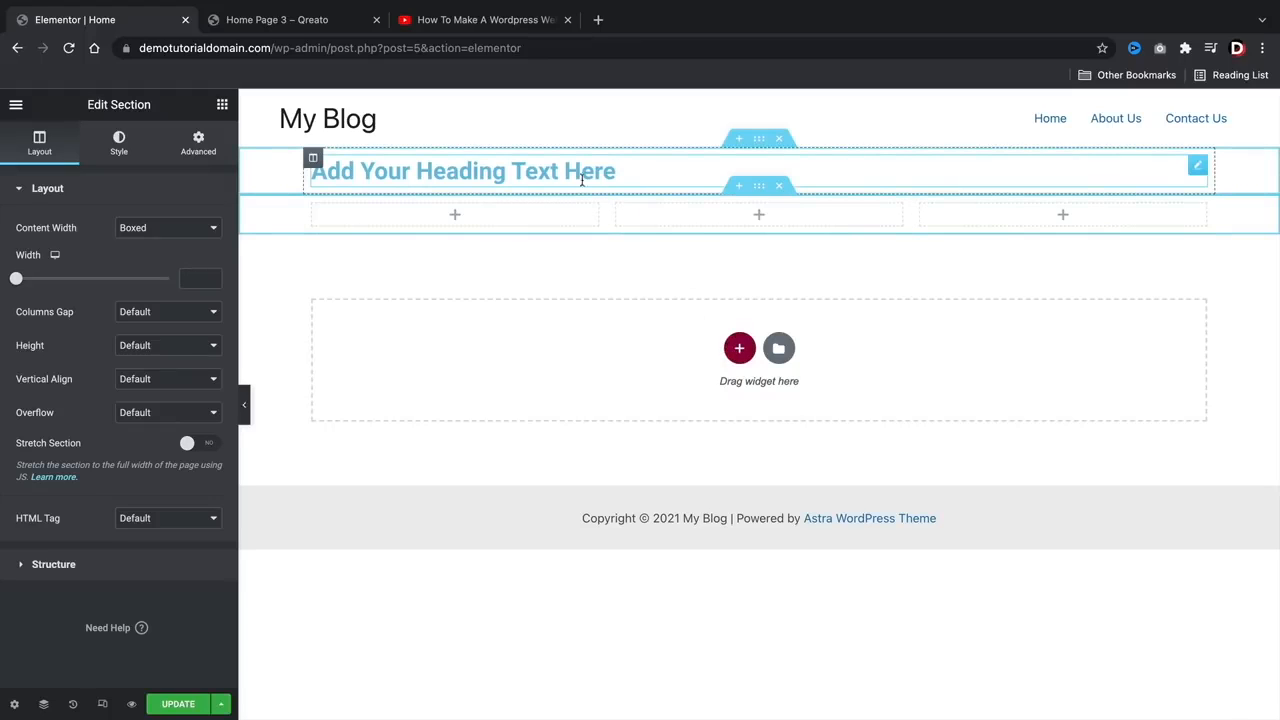
Step: Place a heading in the first column and an image in the middle column
click(222, 104)
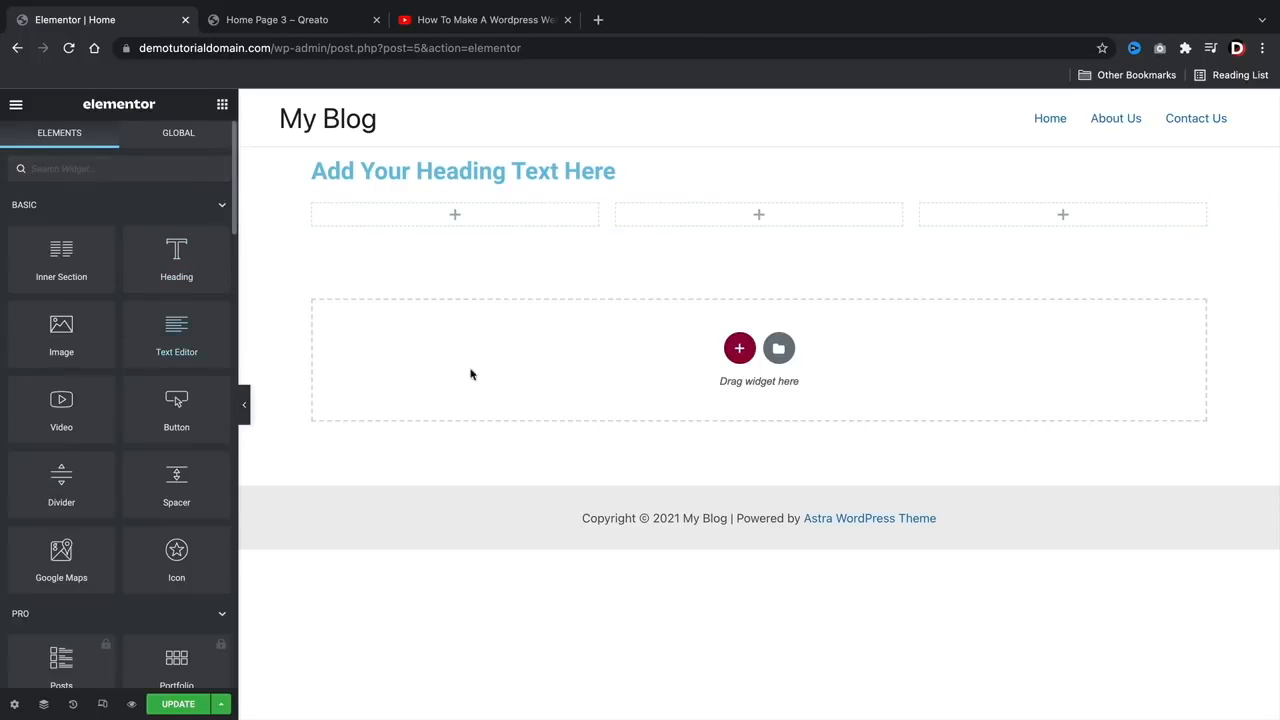
drag(1199, 168, 517, 180)
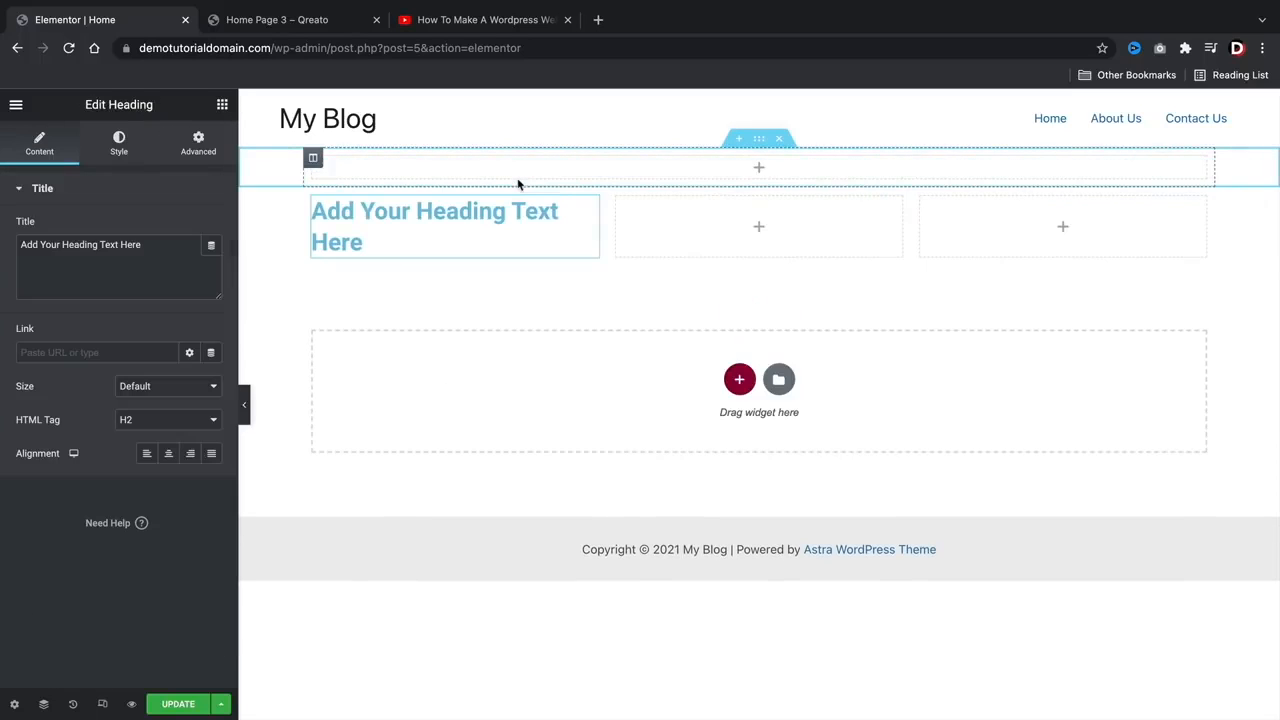
click(222, 105)
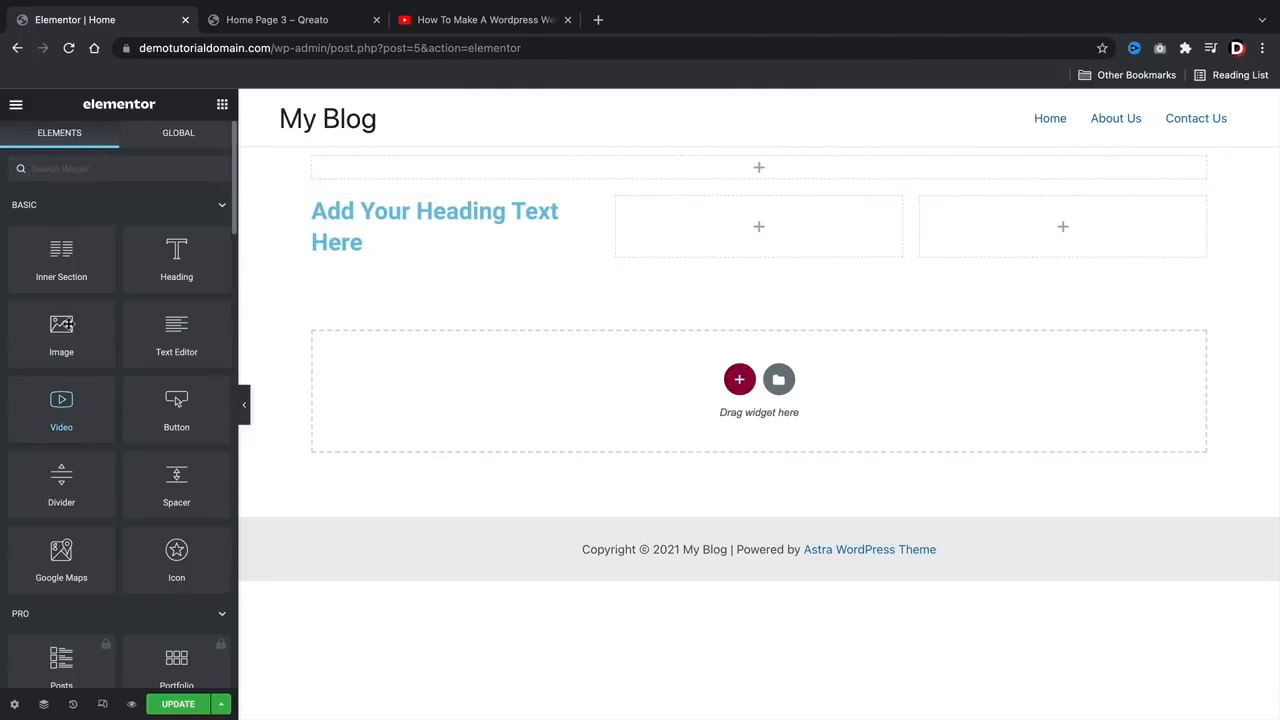
drag(65, 335, 736, 234)
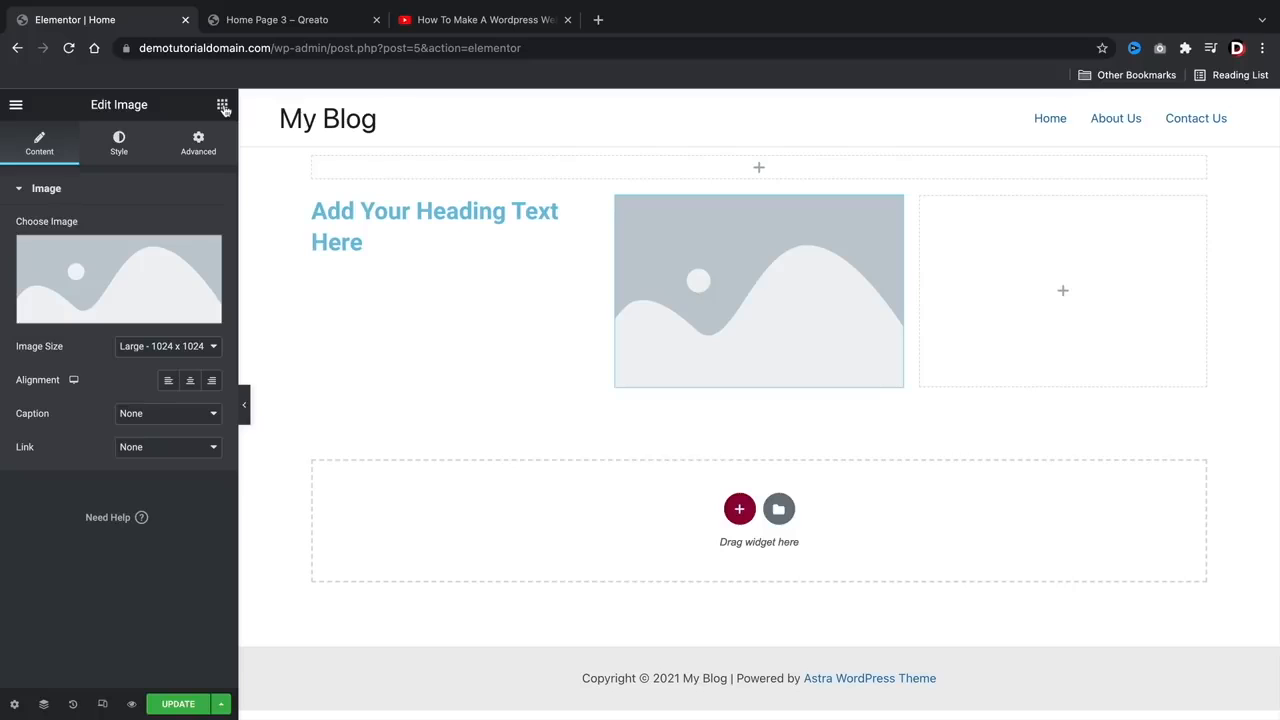
Step: Add an Icon Box widget to the empty right column
click(222, 105)
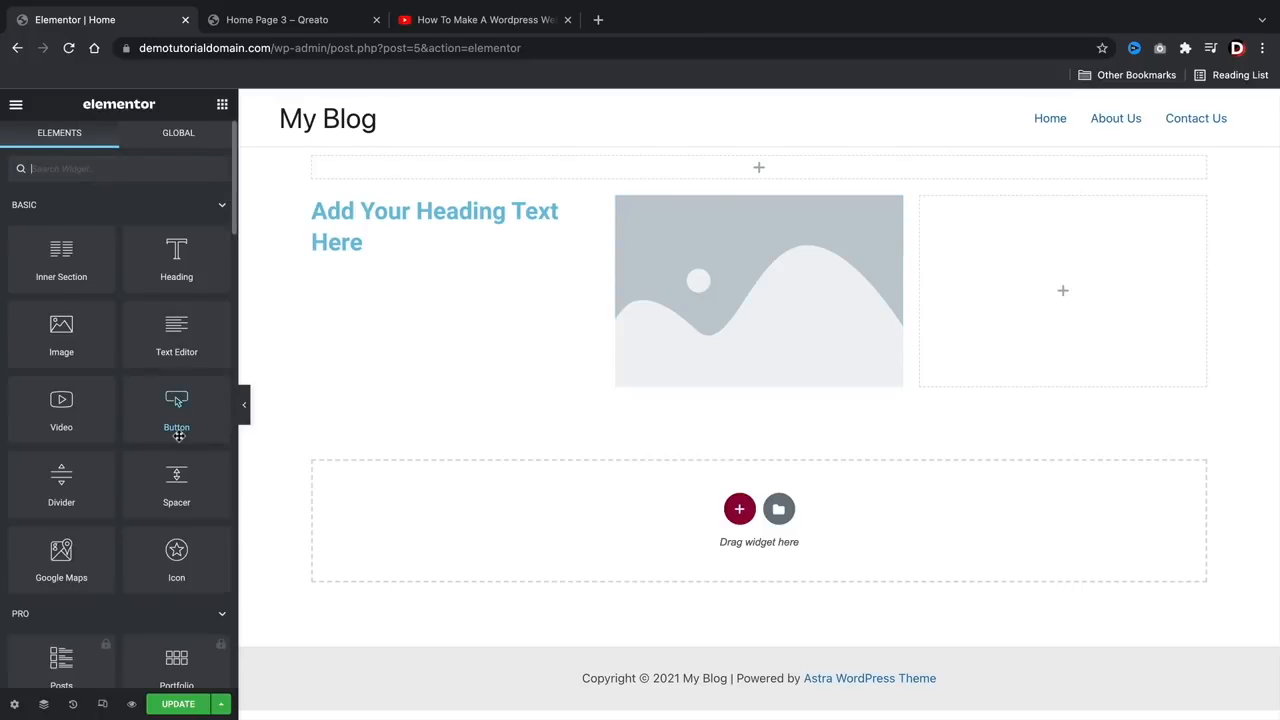
scroll(112, 450, down, 15)
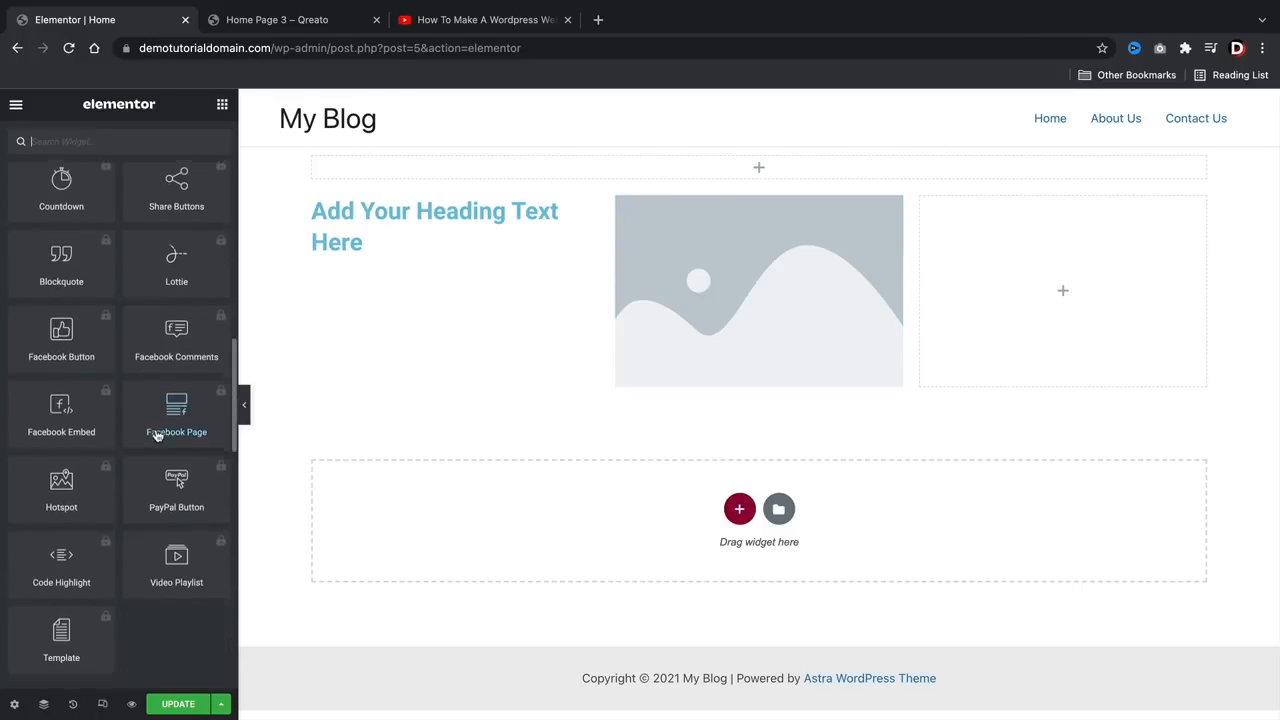
scroll(156, 430, up, 12)
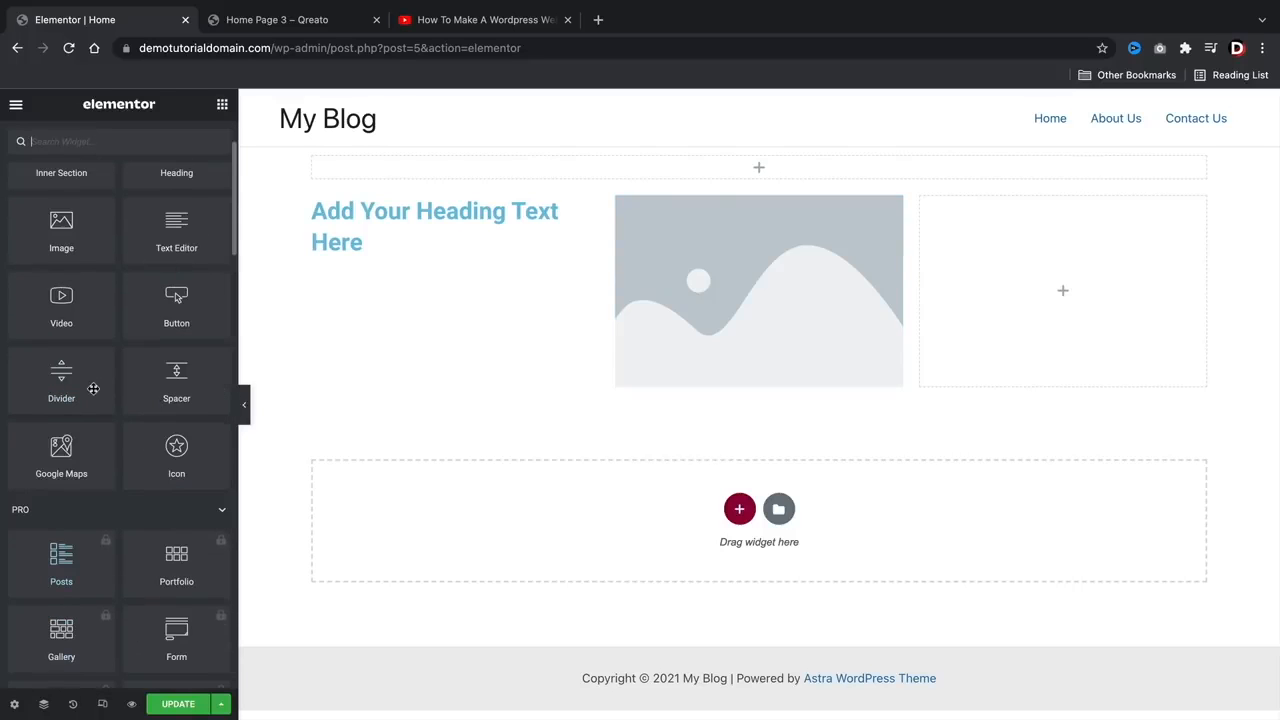
scroll(116, 518, down, 11)
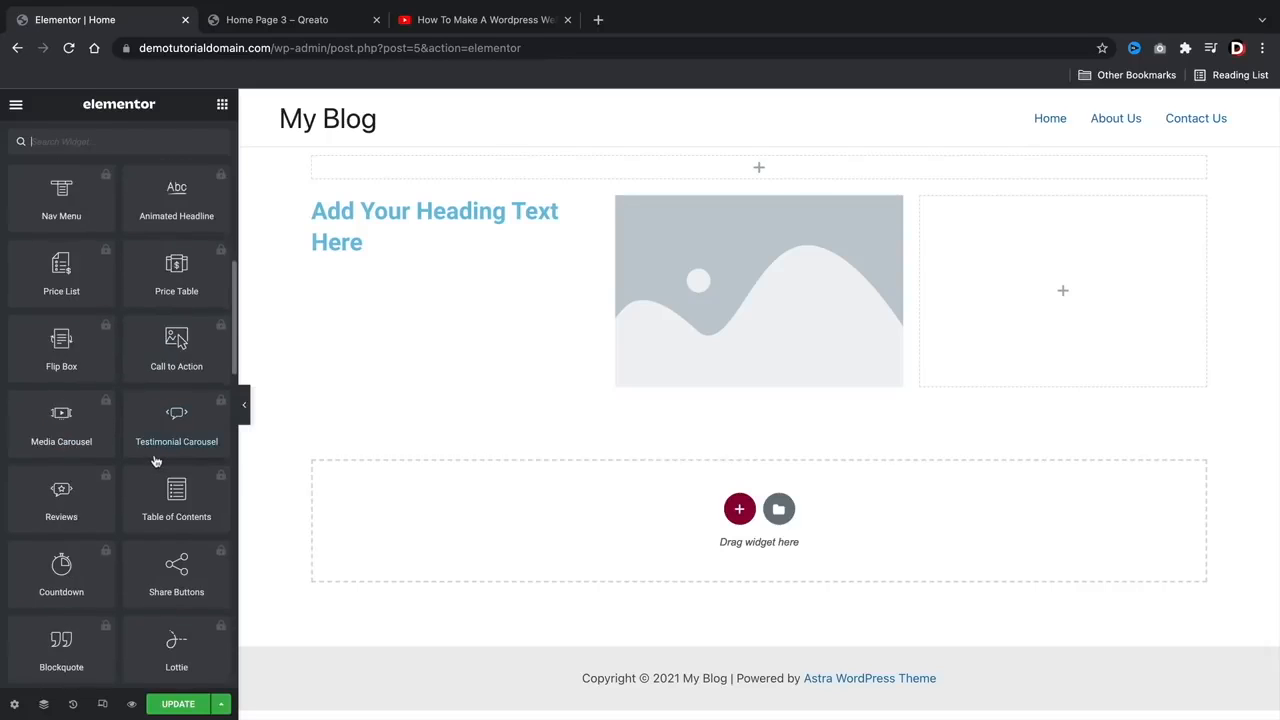
scroll(155, 460, down, 8)
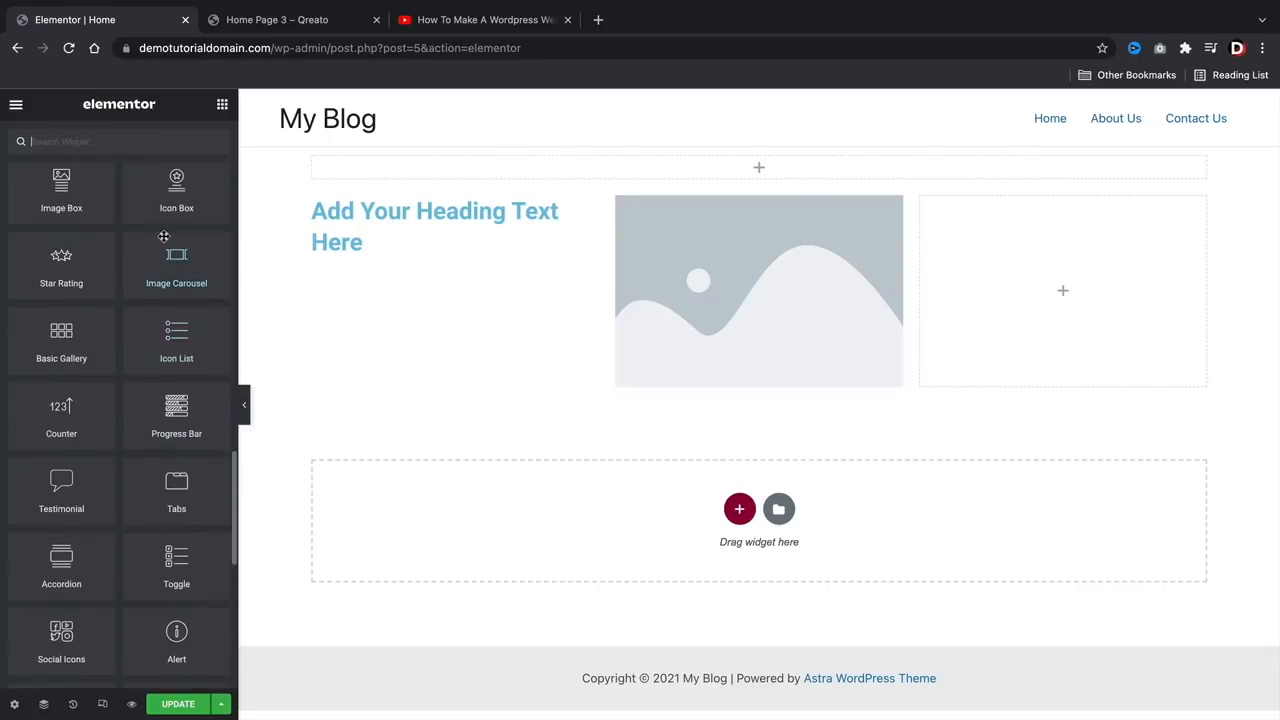
drag(178, 200, 997, 297)
Step: Add a Star Rating widget beneath the left column's heading
click(222, 104)
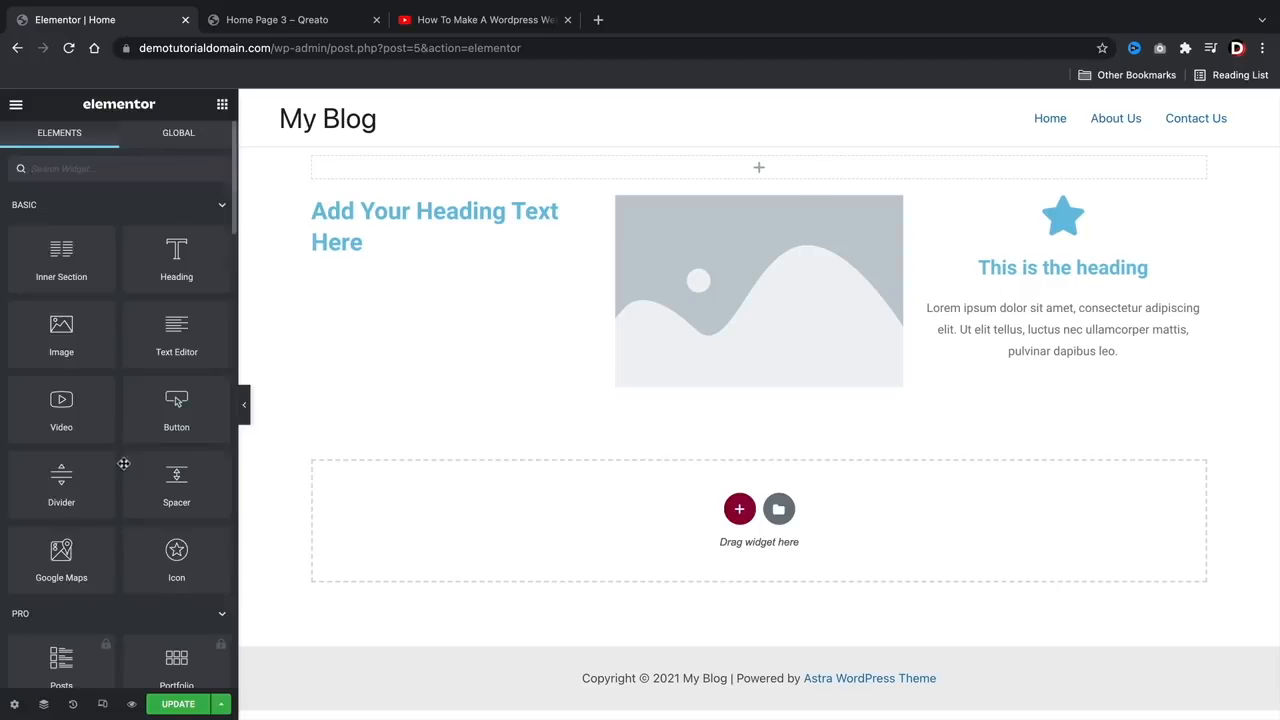
scroll(118, 473, down, 15)
scroll(118, 473, down, 10)
scroll(118, 473, up, 4)
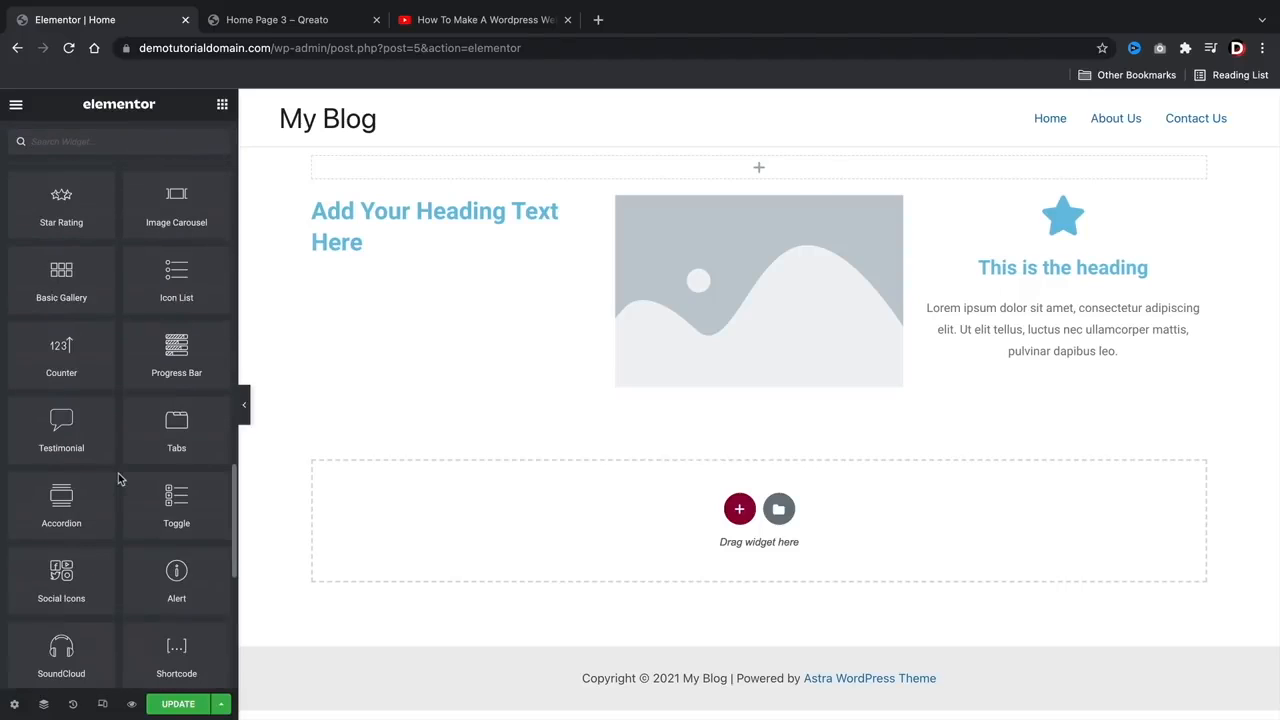
drag(62, 205, 340, 257)
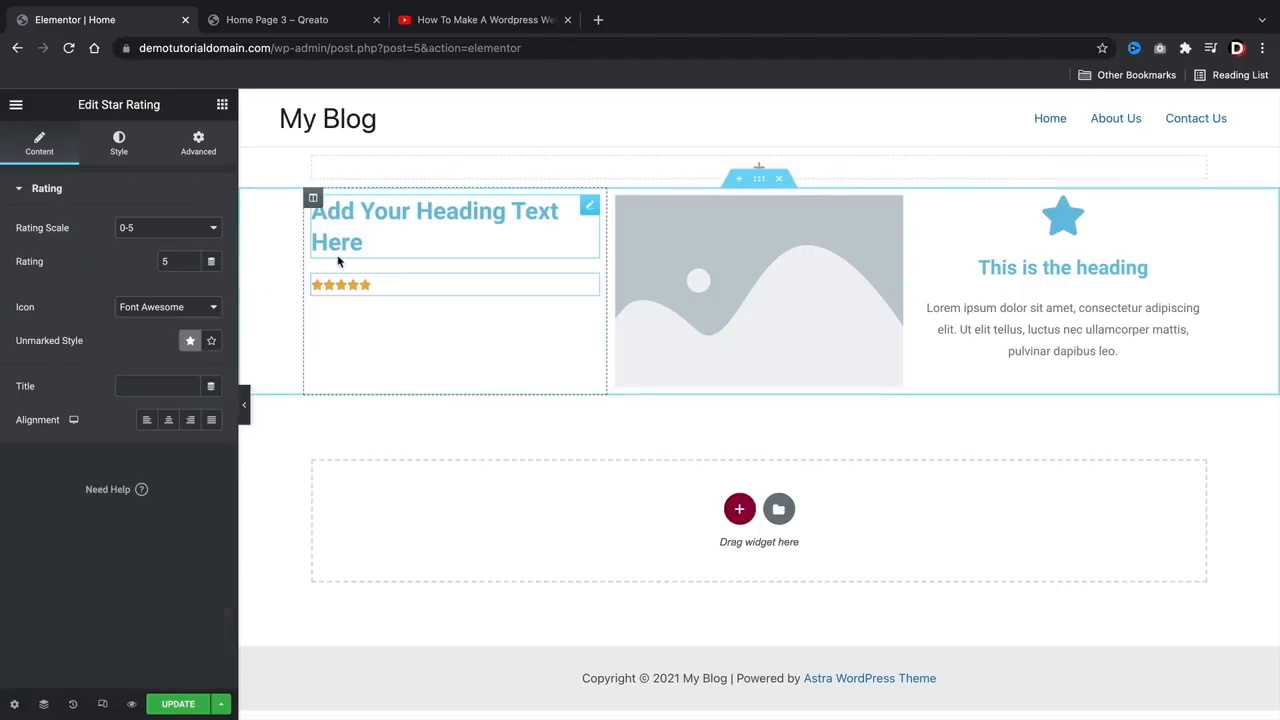
Step: Replace the left heading's title with 'How To Make A Website'
click(411, 211)
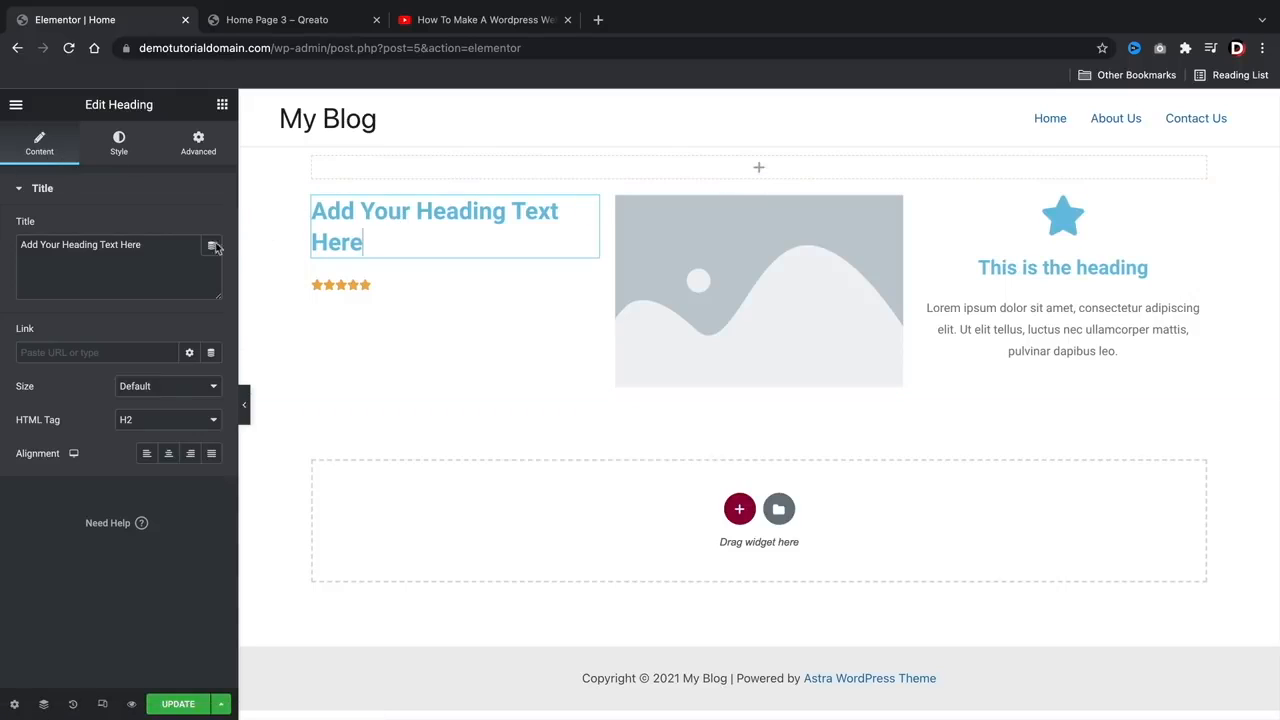
triple_click(143, 258)
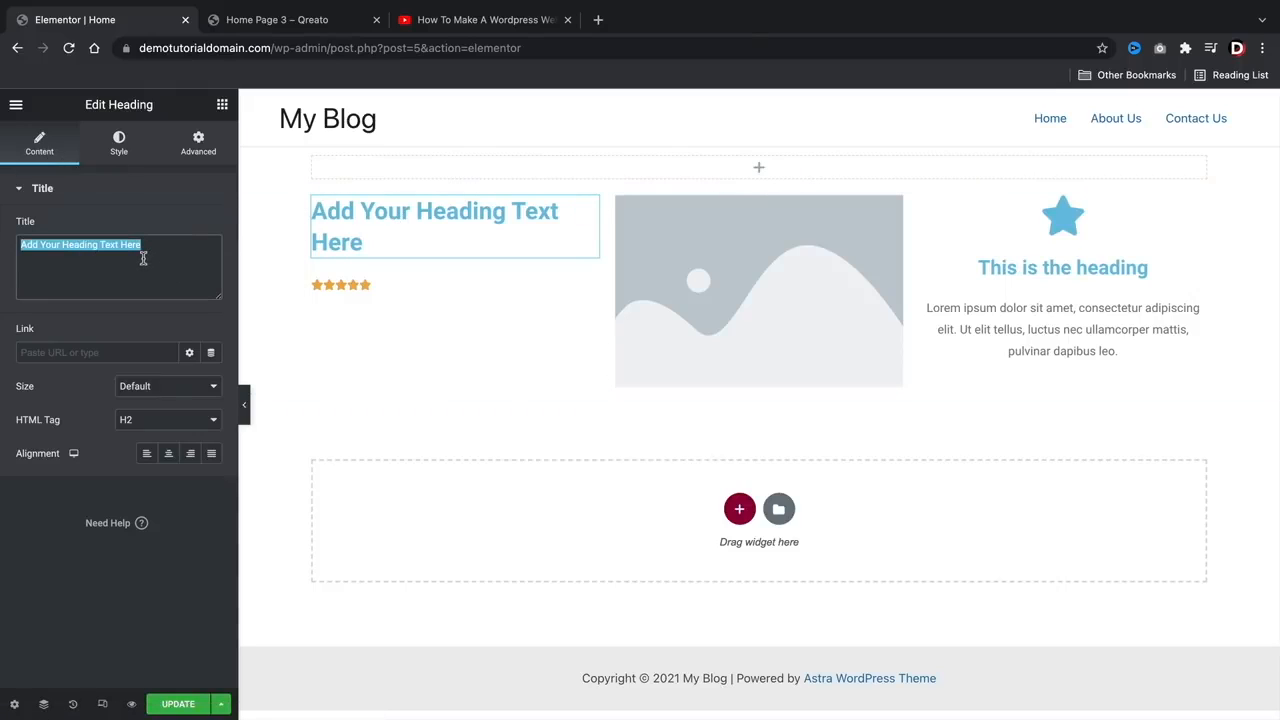
text(How To Make A Website)
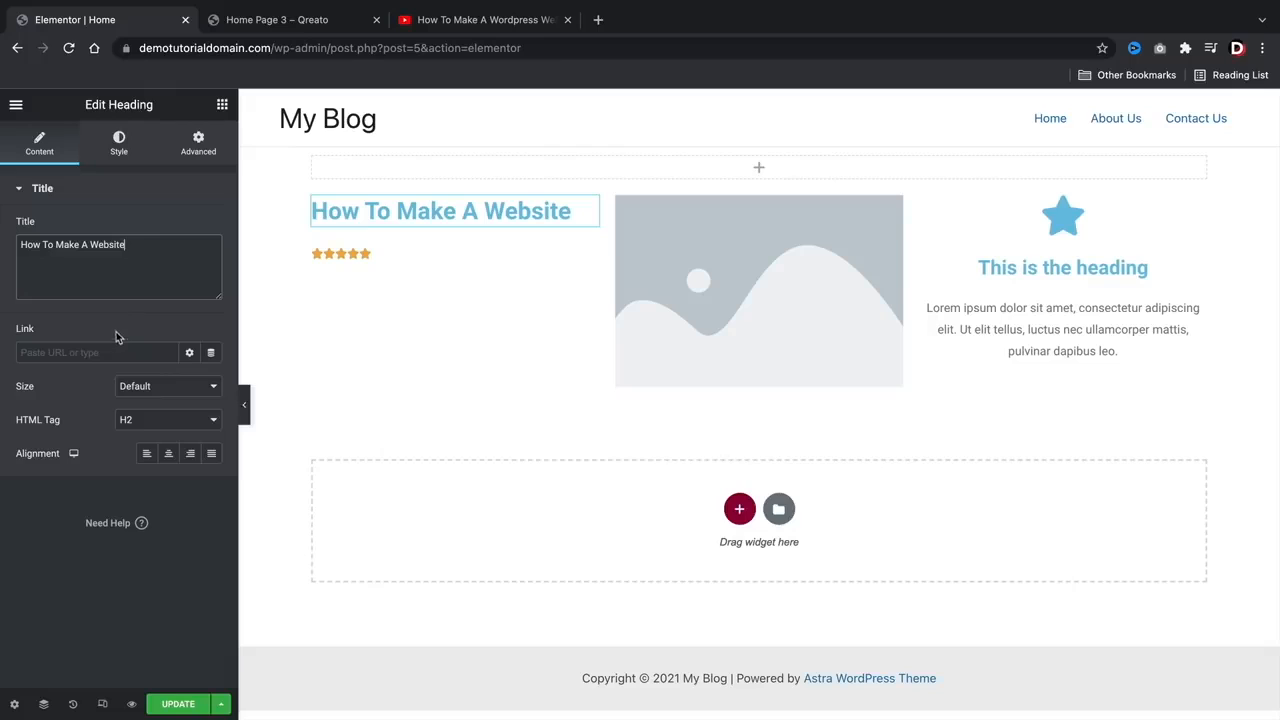
click(58, 353)
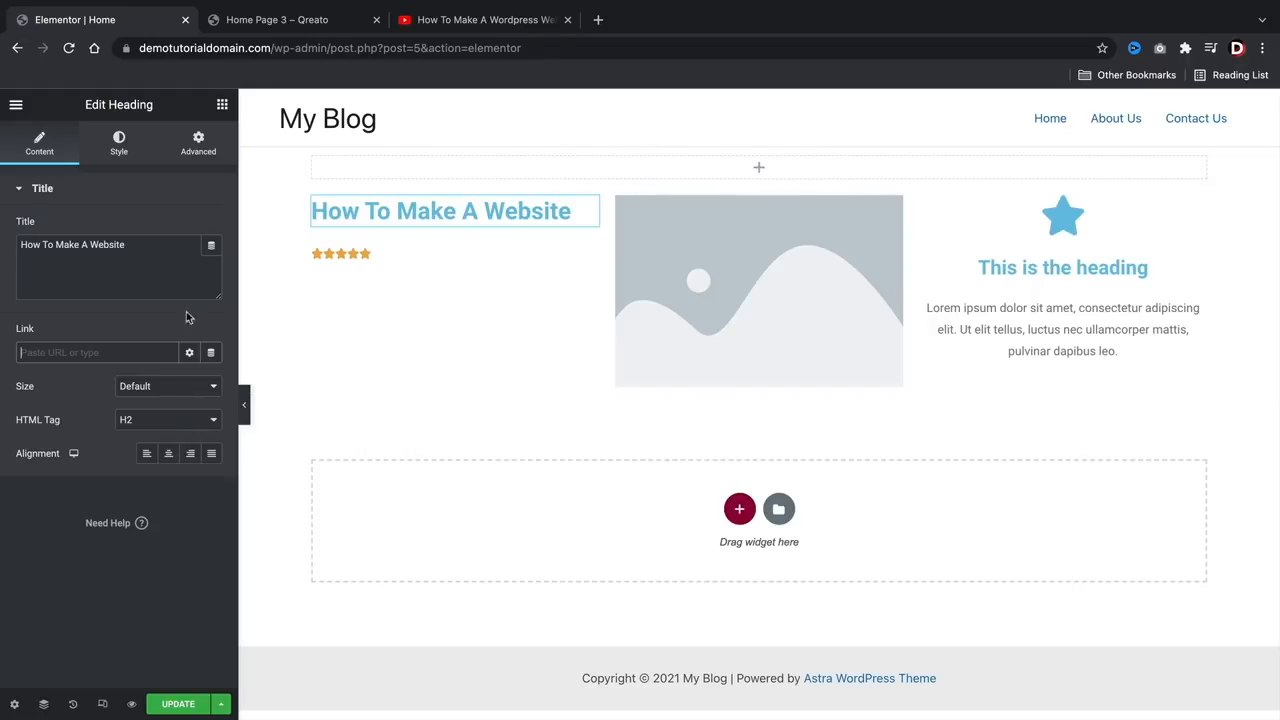
Step: Try the heading's alignment options and settle on Left alignment
click(169, 456)
click(190, 457)
click(211, 457)
click(192, 458)
click(169, 458)
click(148, 455)
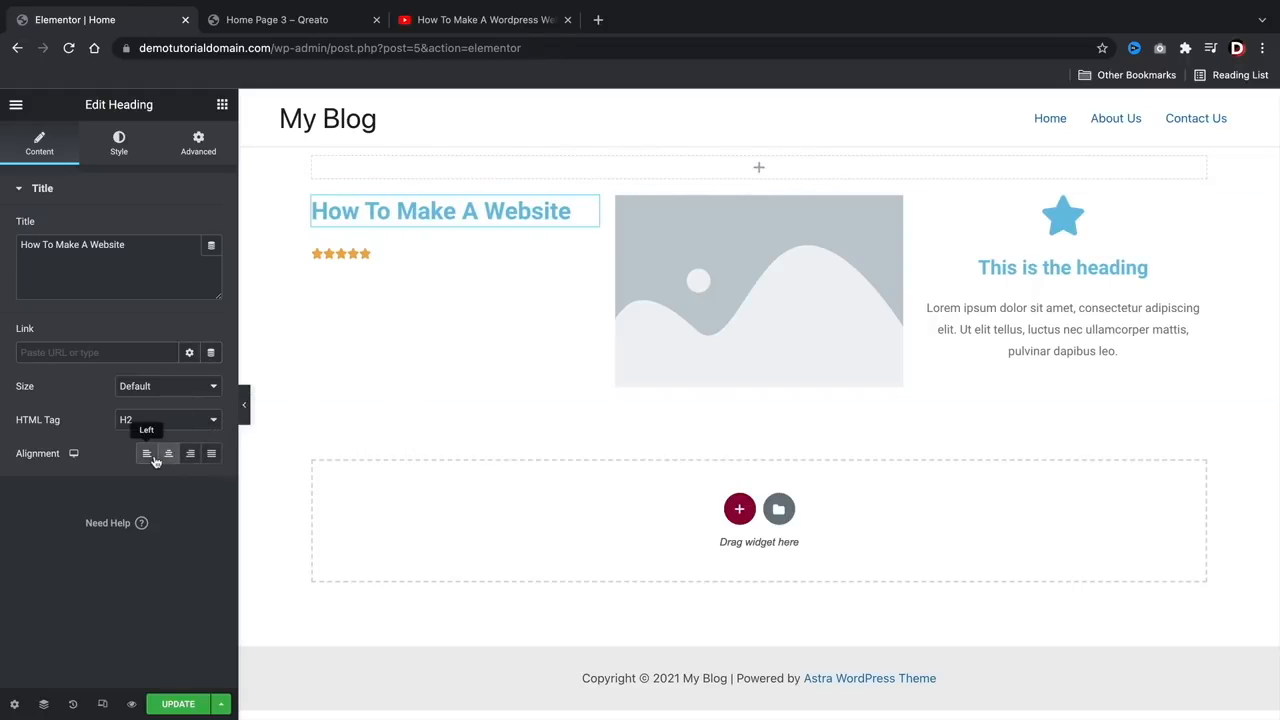
Step: Set the heading's text colour to black in its Style settings
click(119, 144)
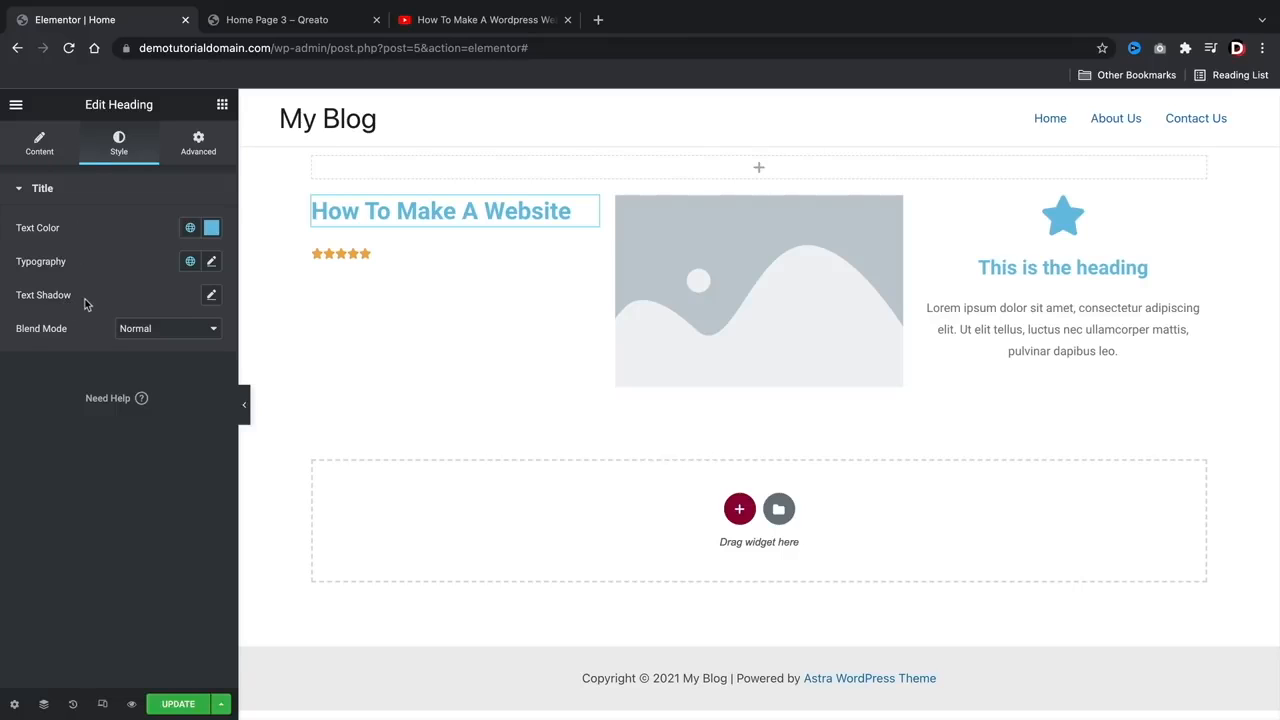
click(211, 227)
drag(184, 285, 168, 430)
click(162, 529)
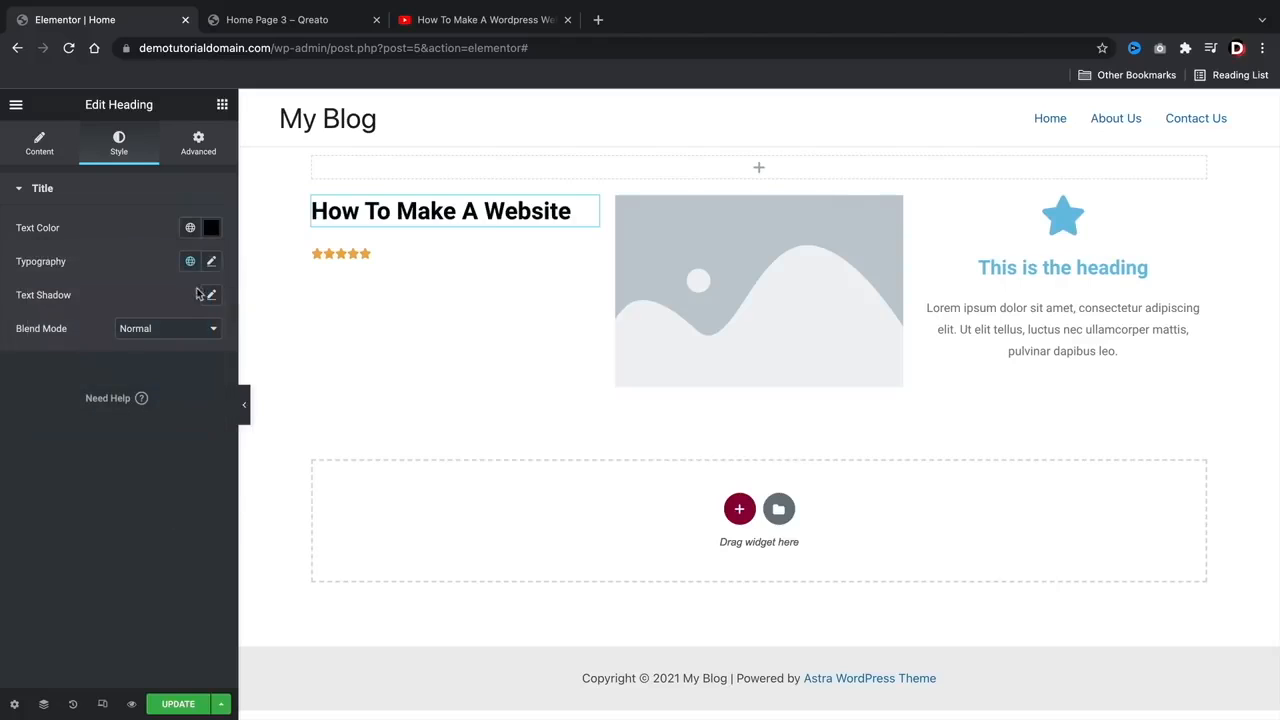
Step: Set the heading typography to Poppins with Bold weight, then view the Qreato demo page
click(212, 260)
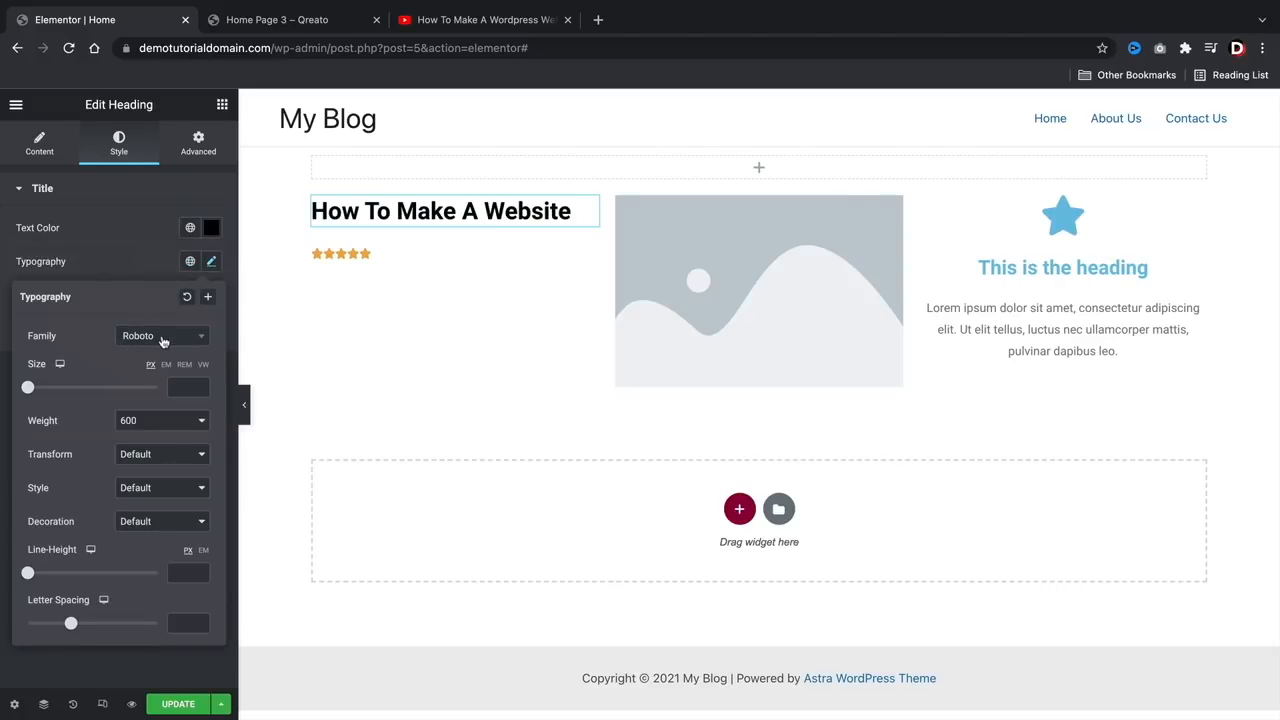
click(170, 341)
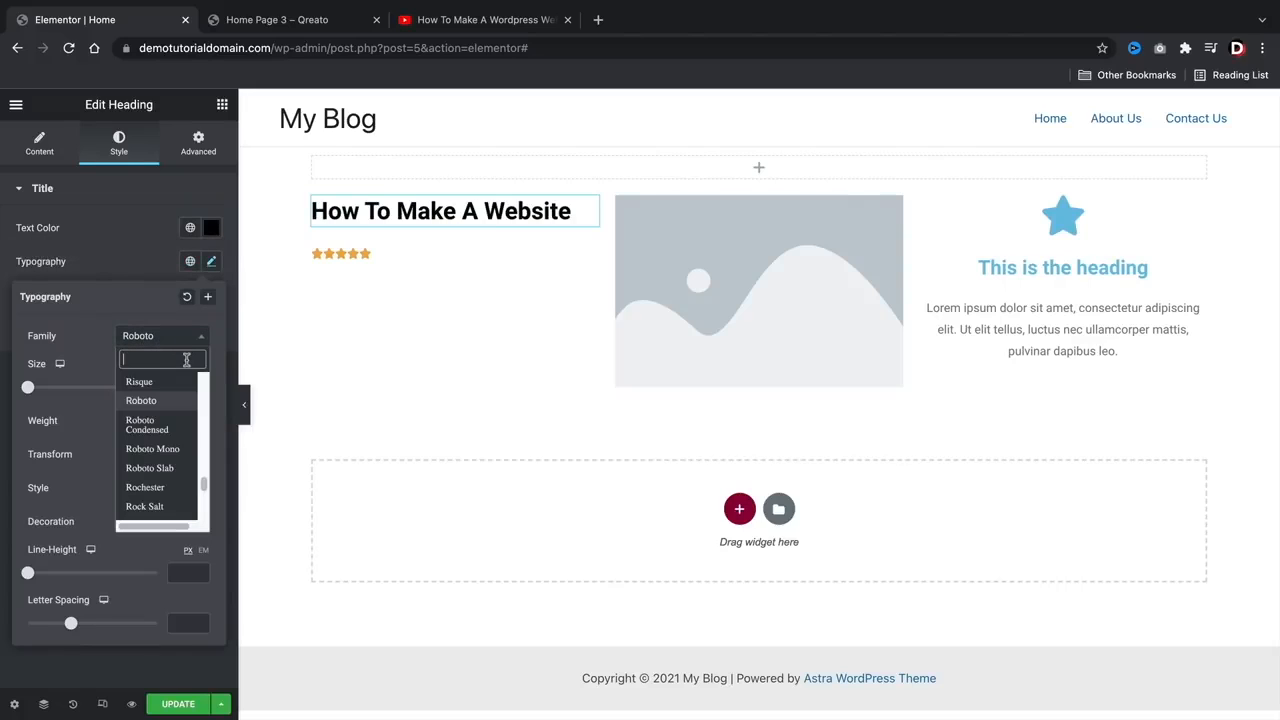
text(poppin)
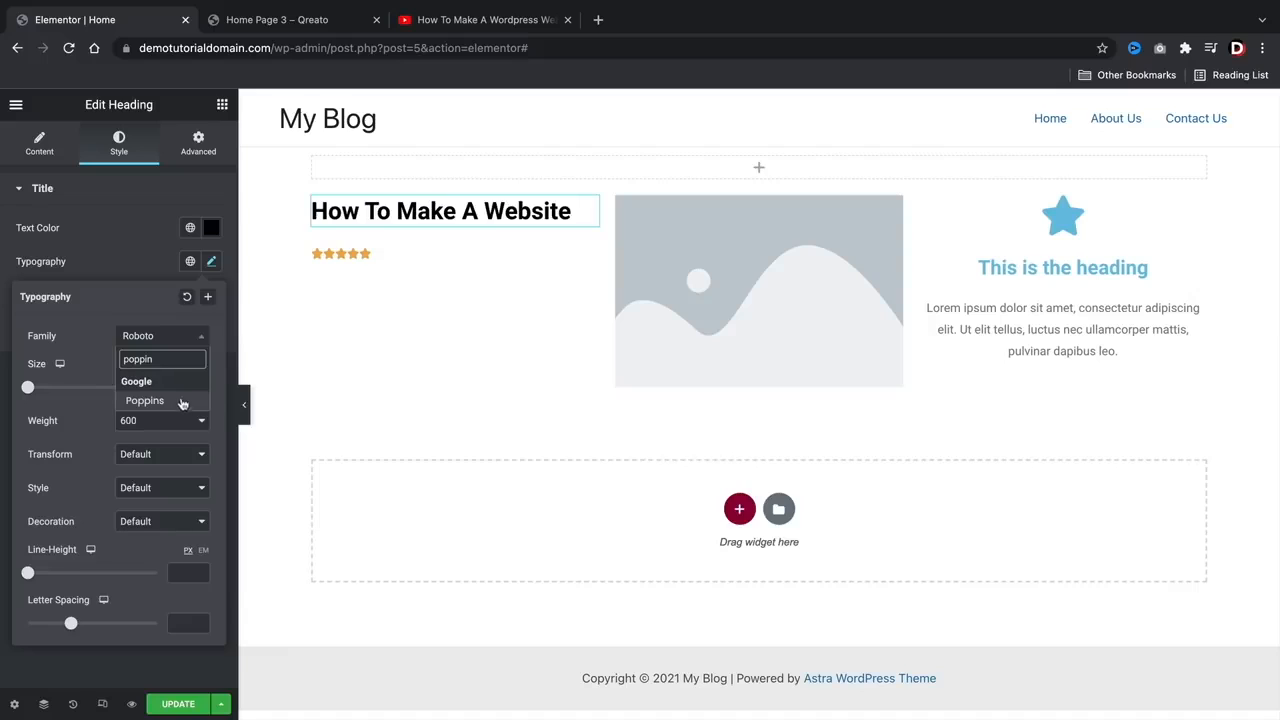
click(184, 401)
click(182, 423)
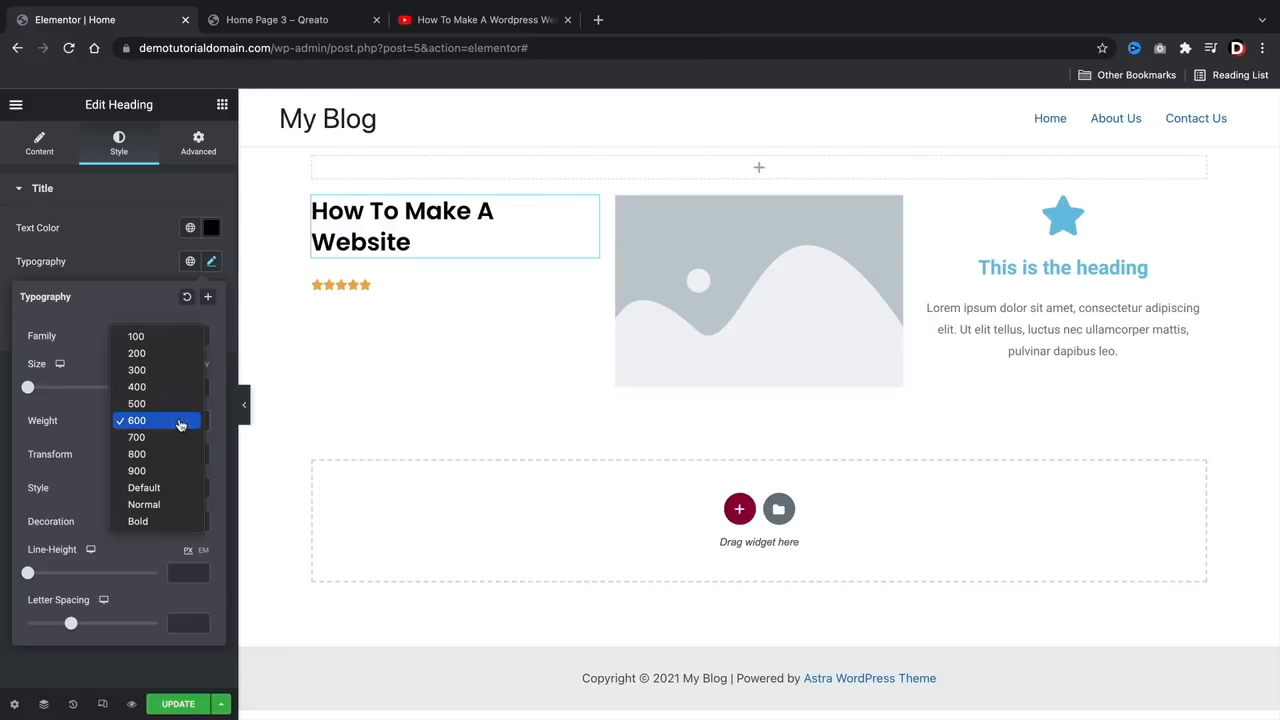
click(164, 358)
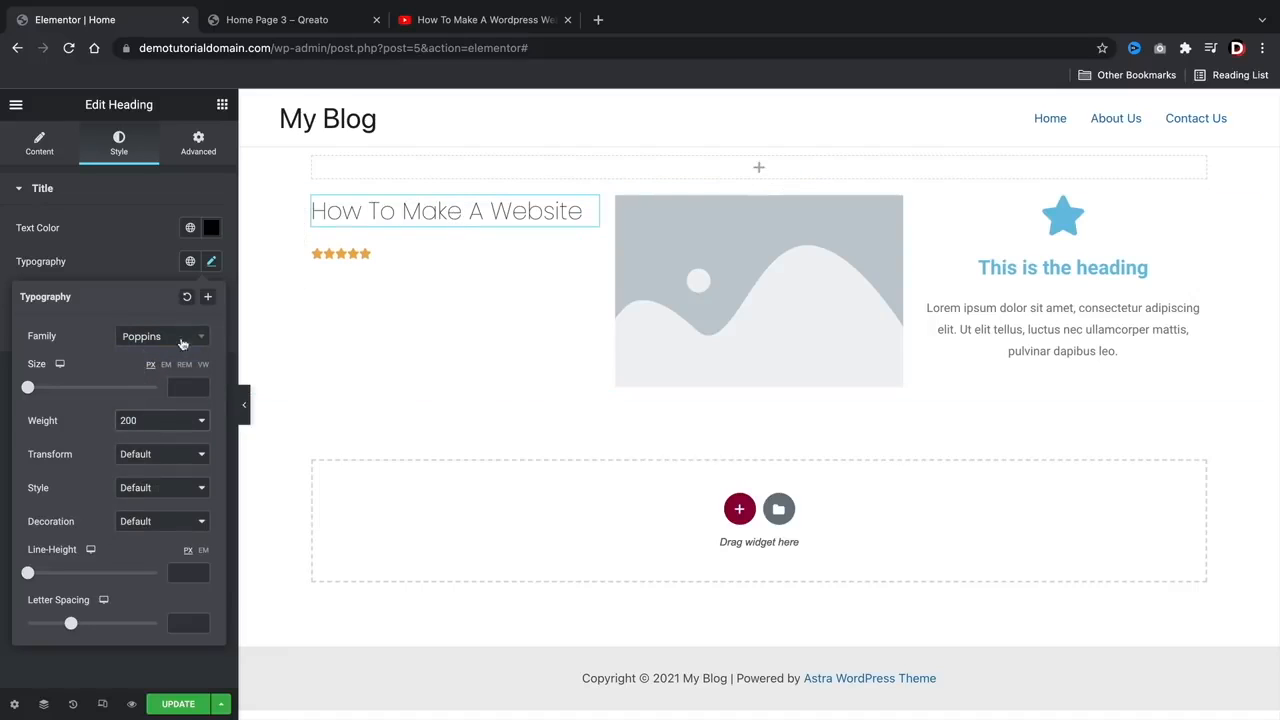
click(160, 426)
click(254, 405)
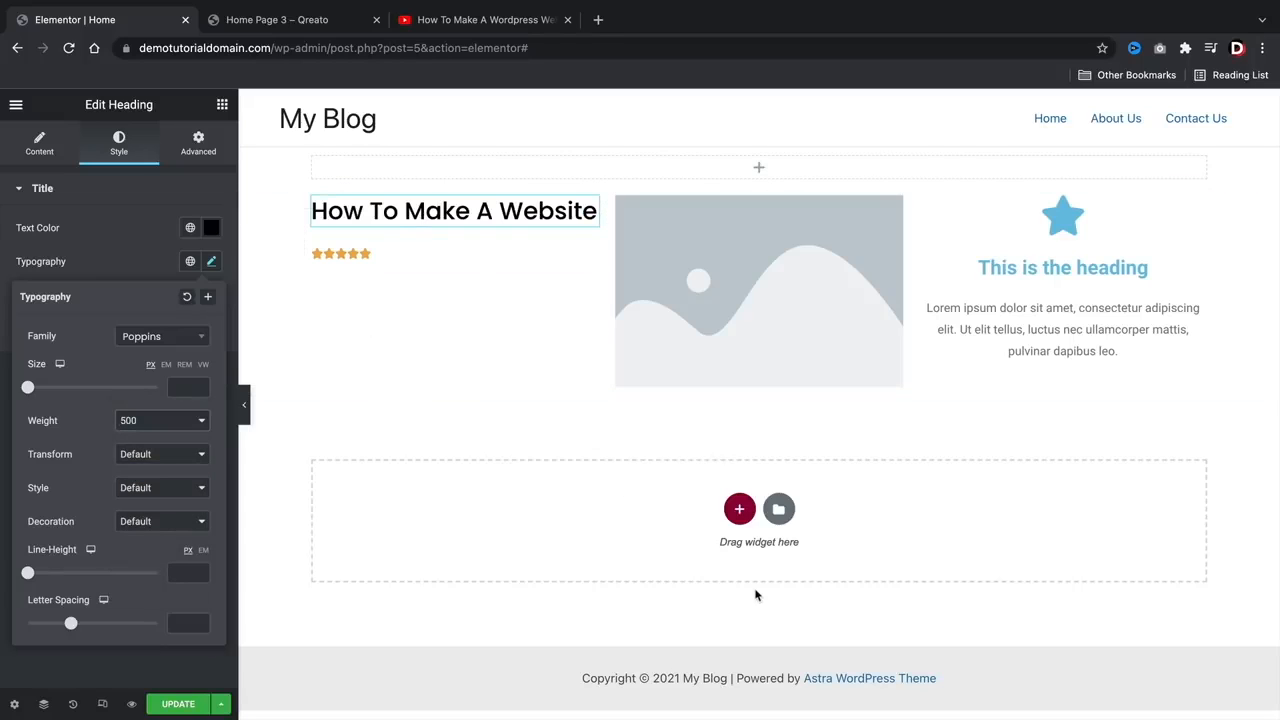
click(160, 420)
click(150, 538)
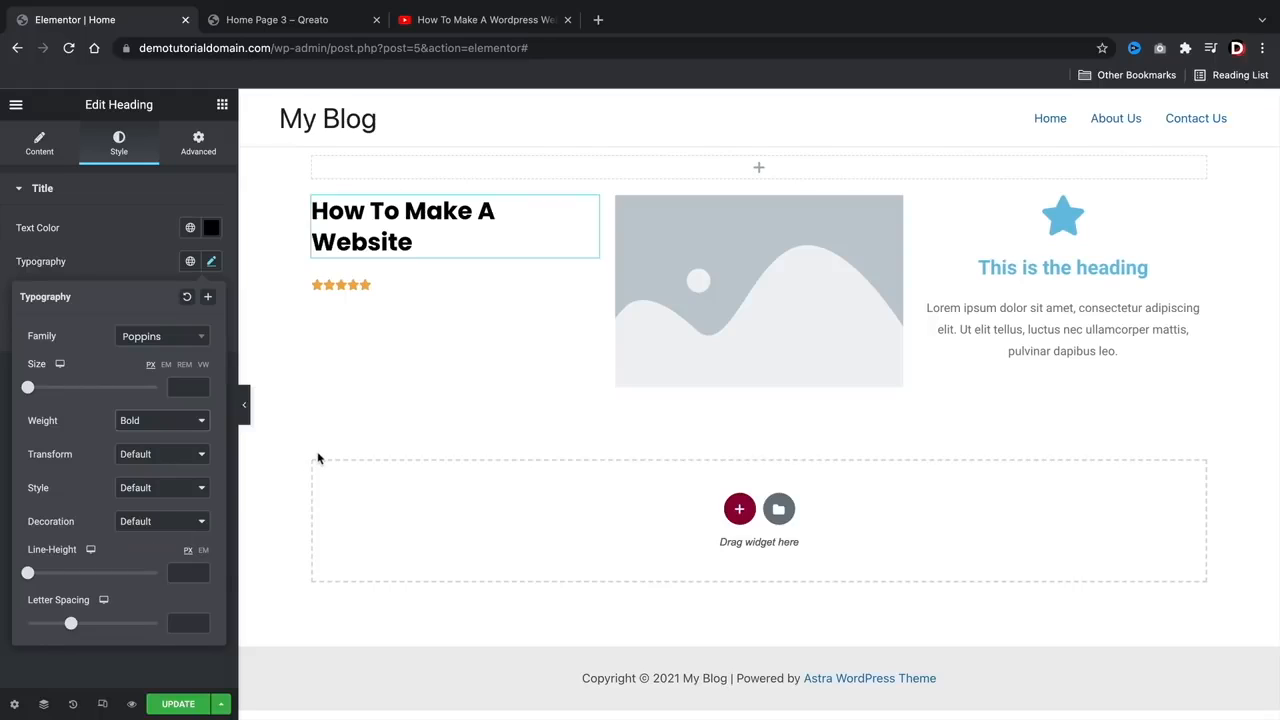
click(294, 20)
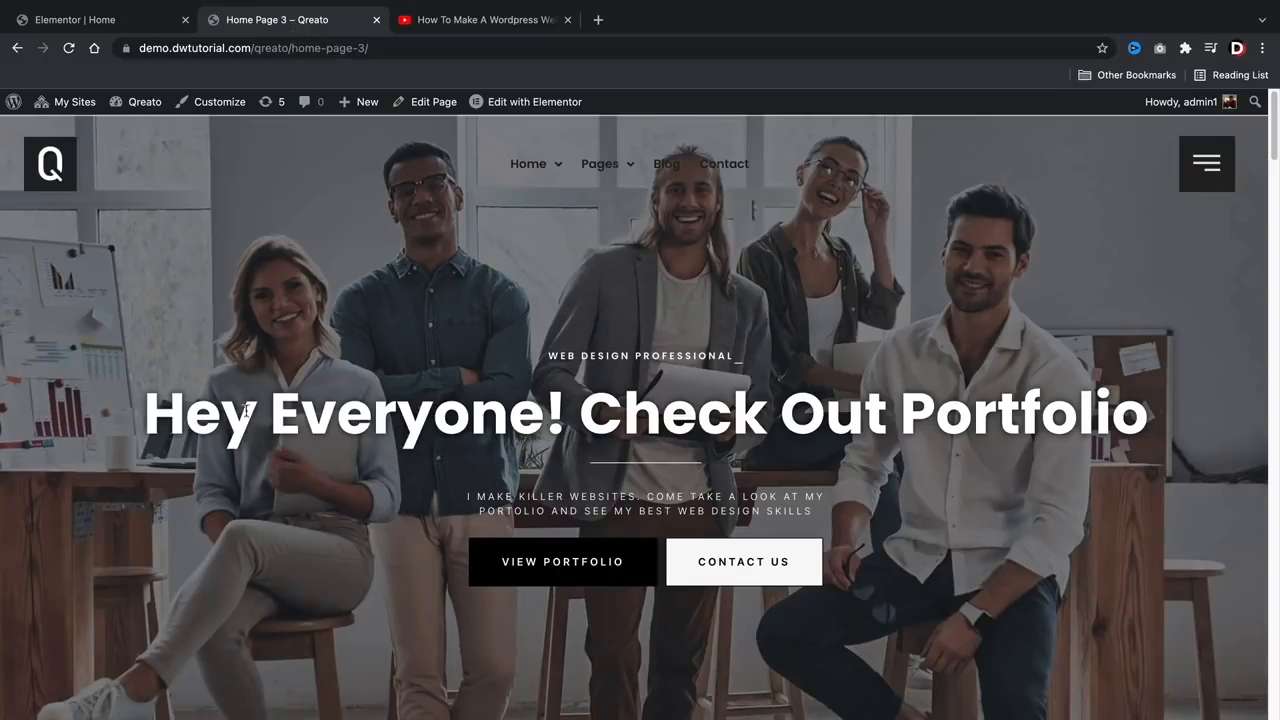
Step: Select the Qreato demo's main headline, then return to the Elementor editor
drag(149, 424, 1088, 430)
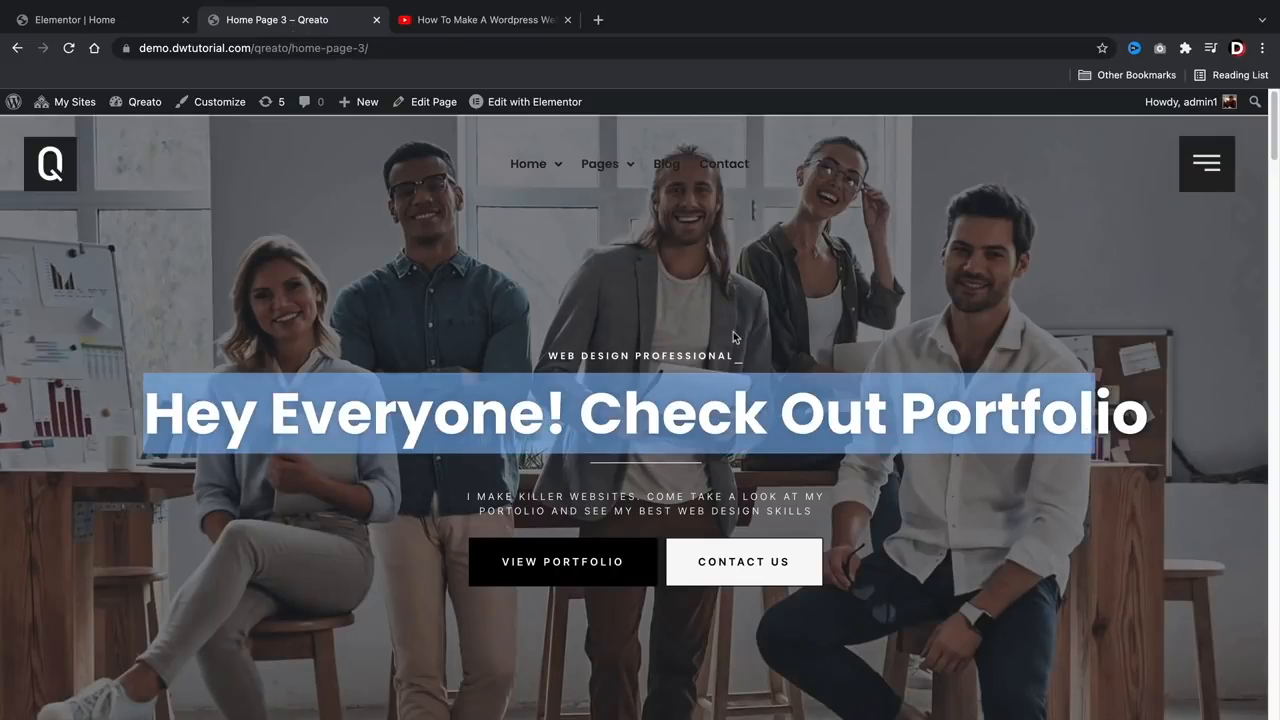
click(121, 20)
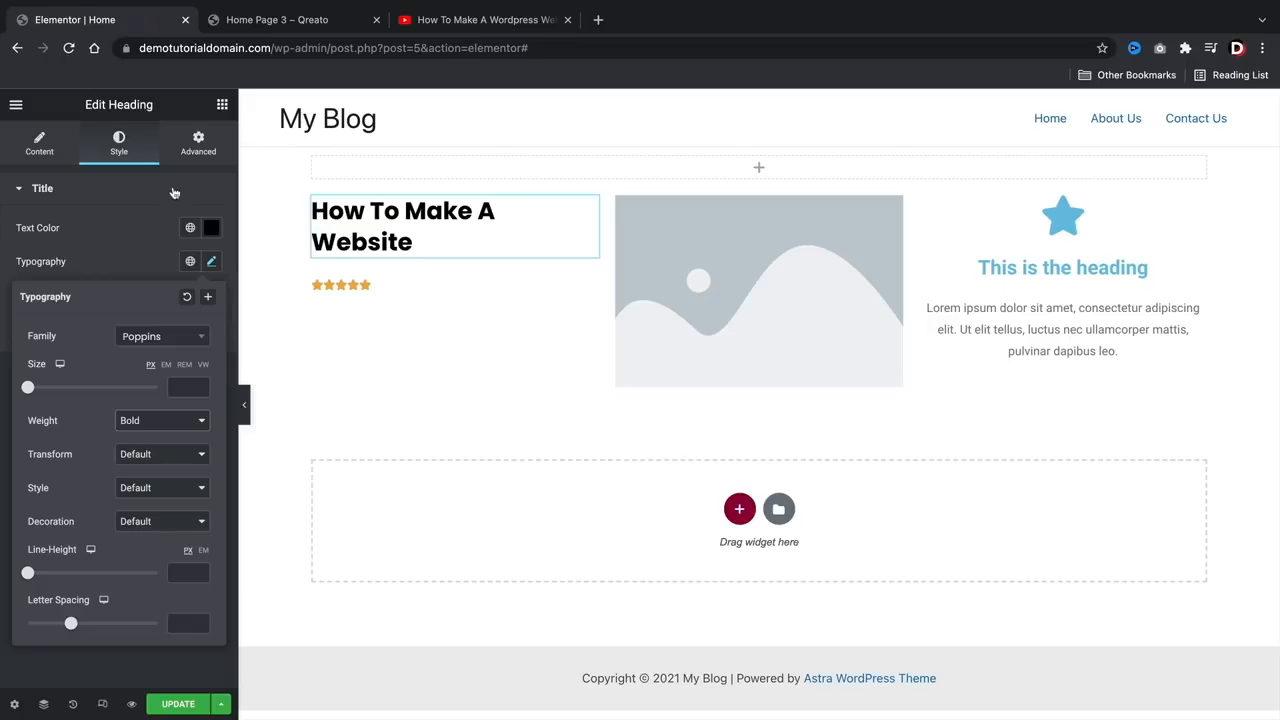
click(131, 194)
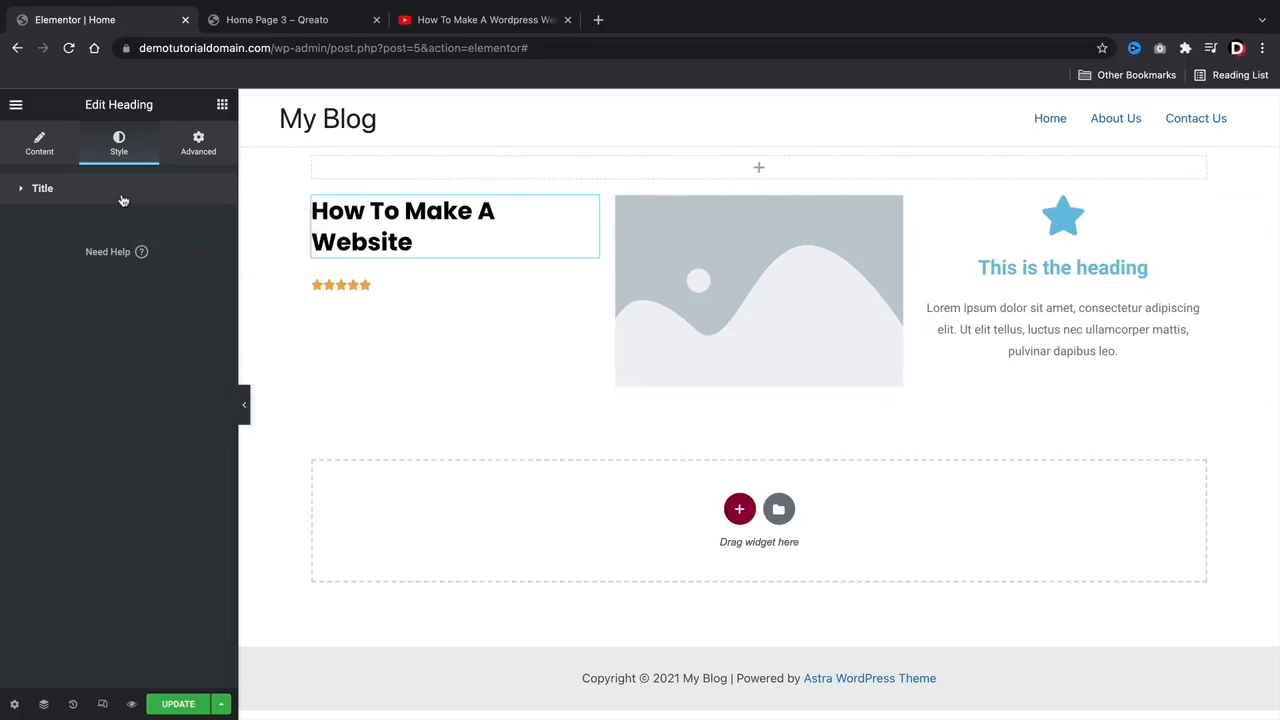
click(123, 196)
Step: Give the heading a Fade In Left entrance animation under Advanced > Motion Effects
click(201, 155)
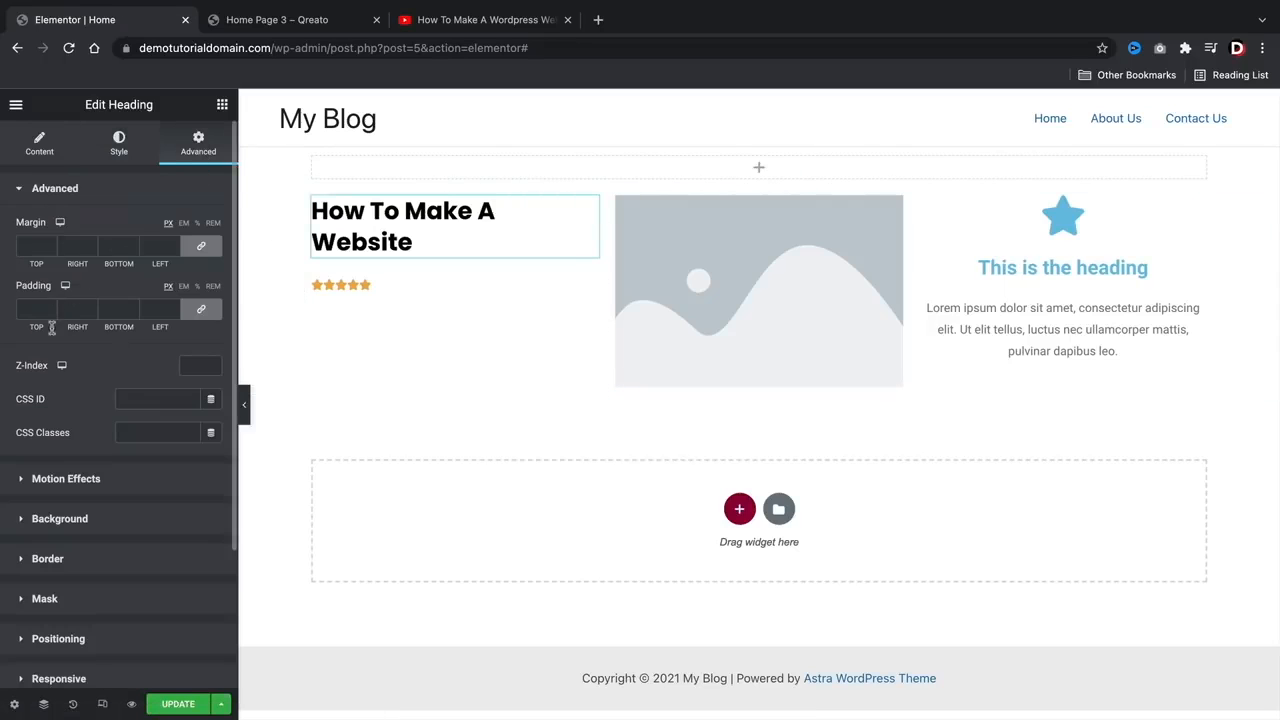
click(83, 484)
click(111, 286)
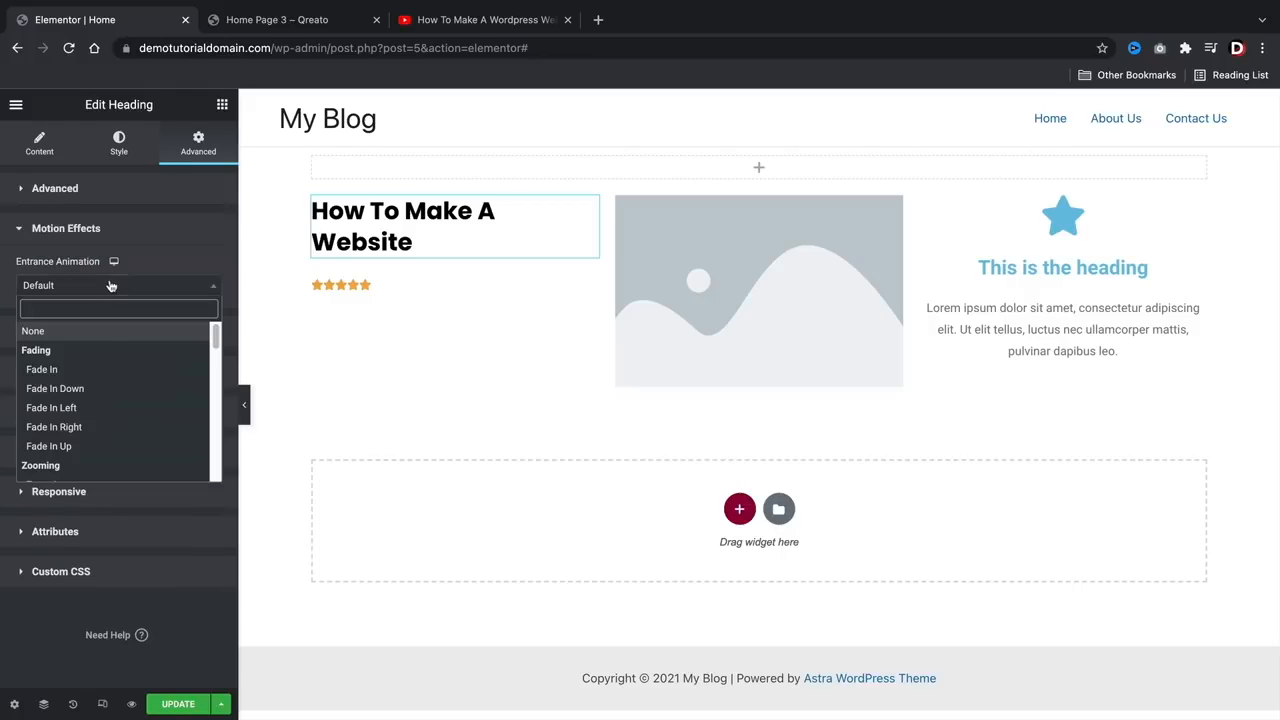
click(111, 370)
click(111, 286)
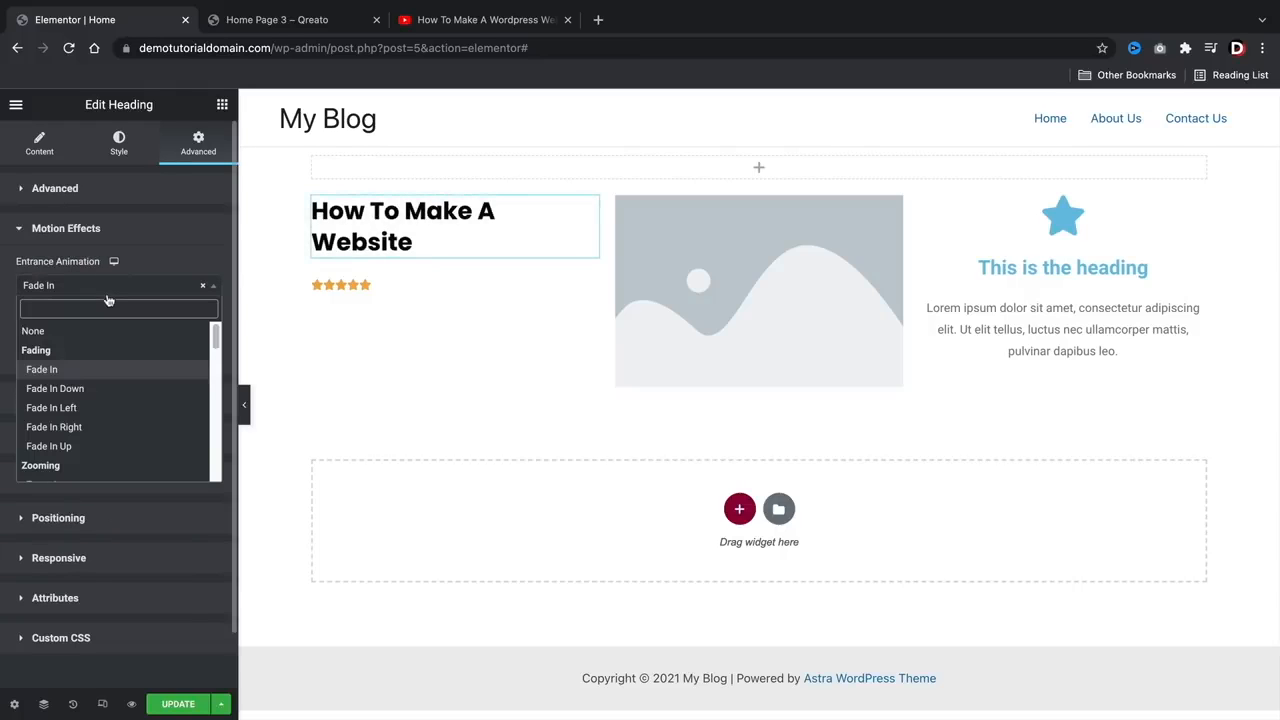
click(97, 410)
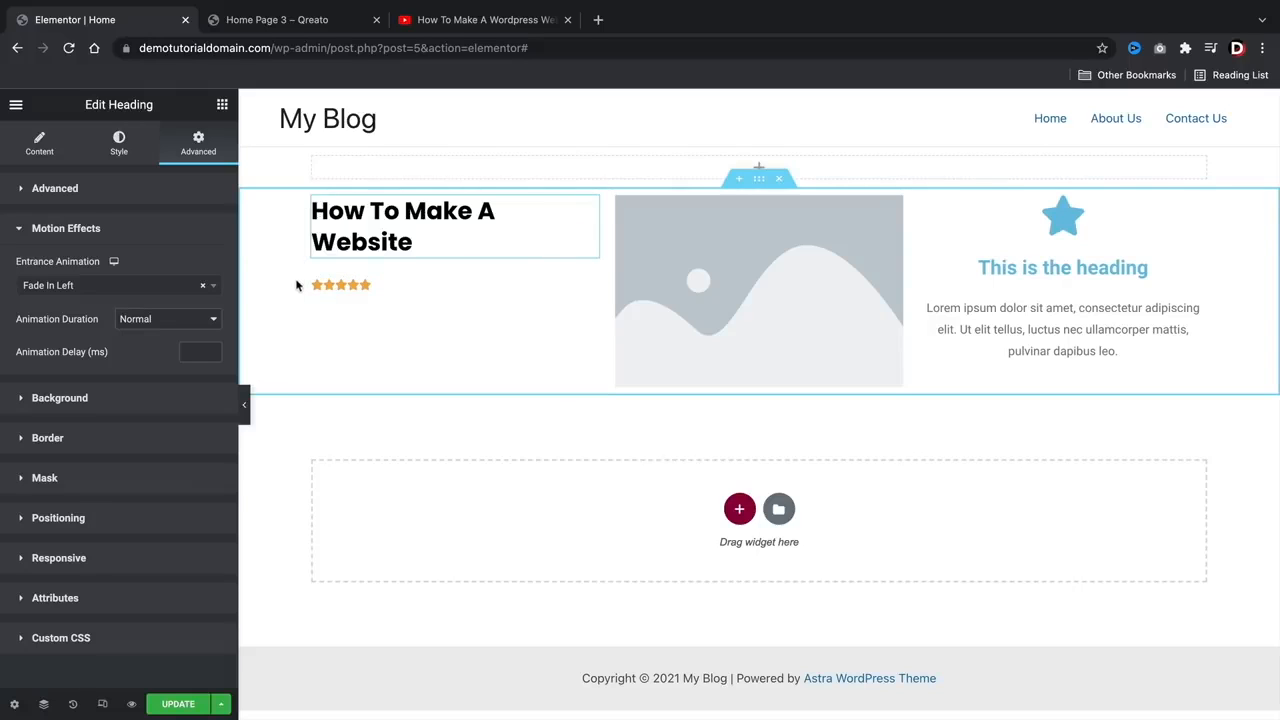
click(81, 230)
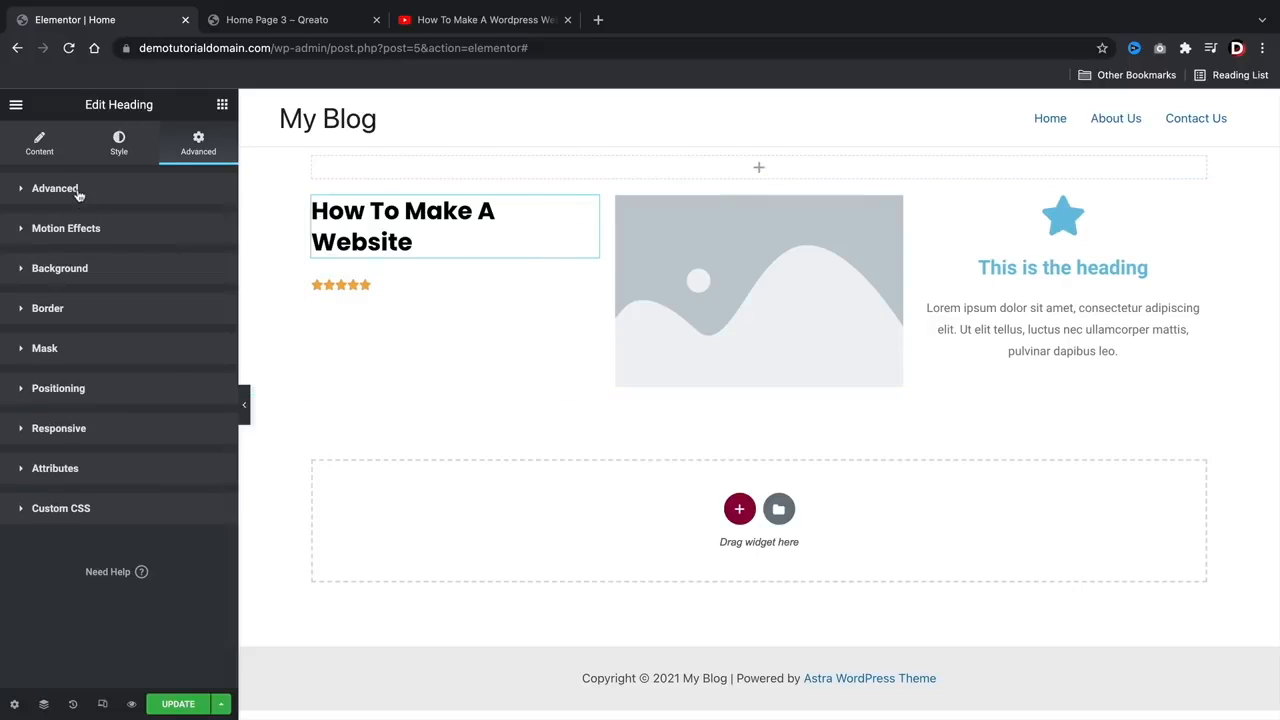
click(78, 190)
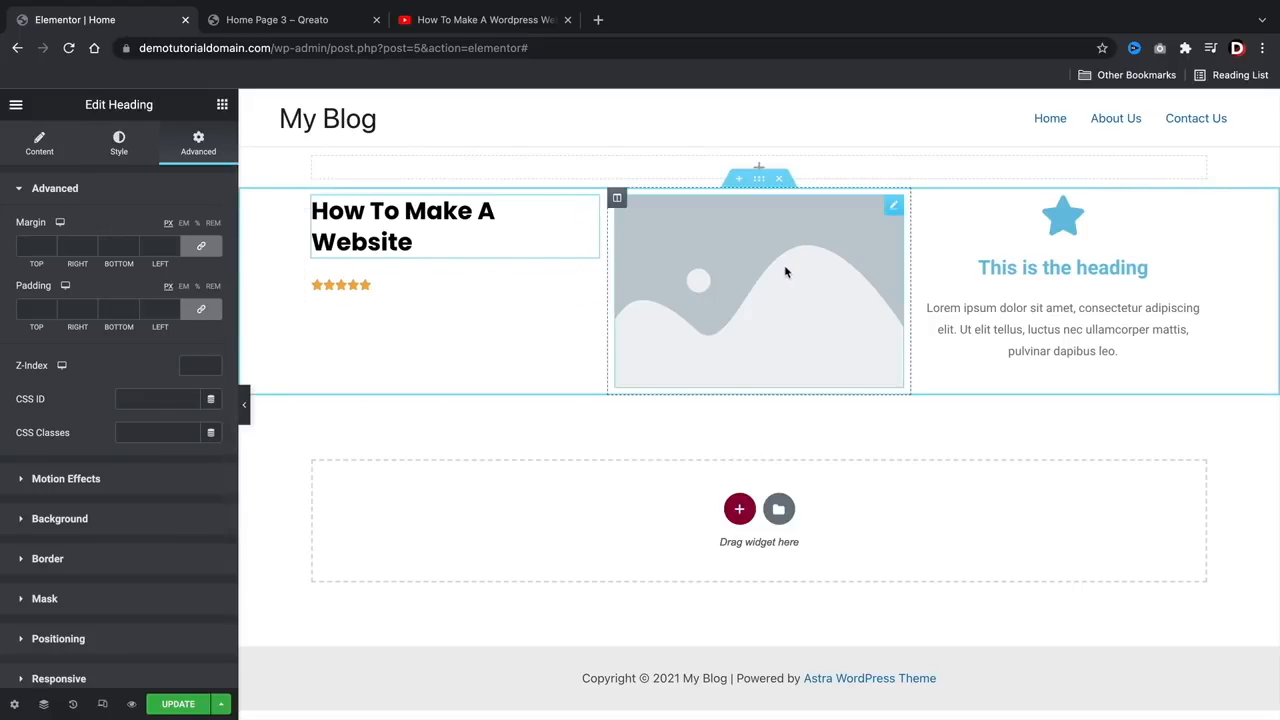
Step: Select the middle column's image placeholder and add a box shadow to it
click(839, 210)
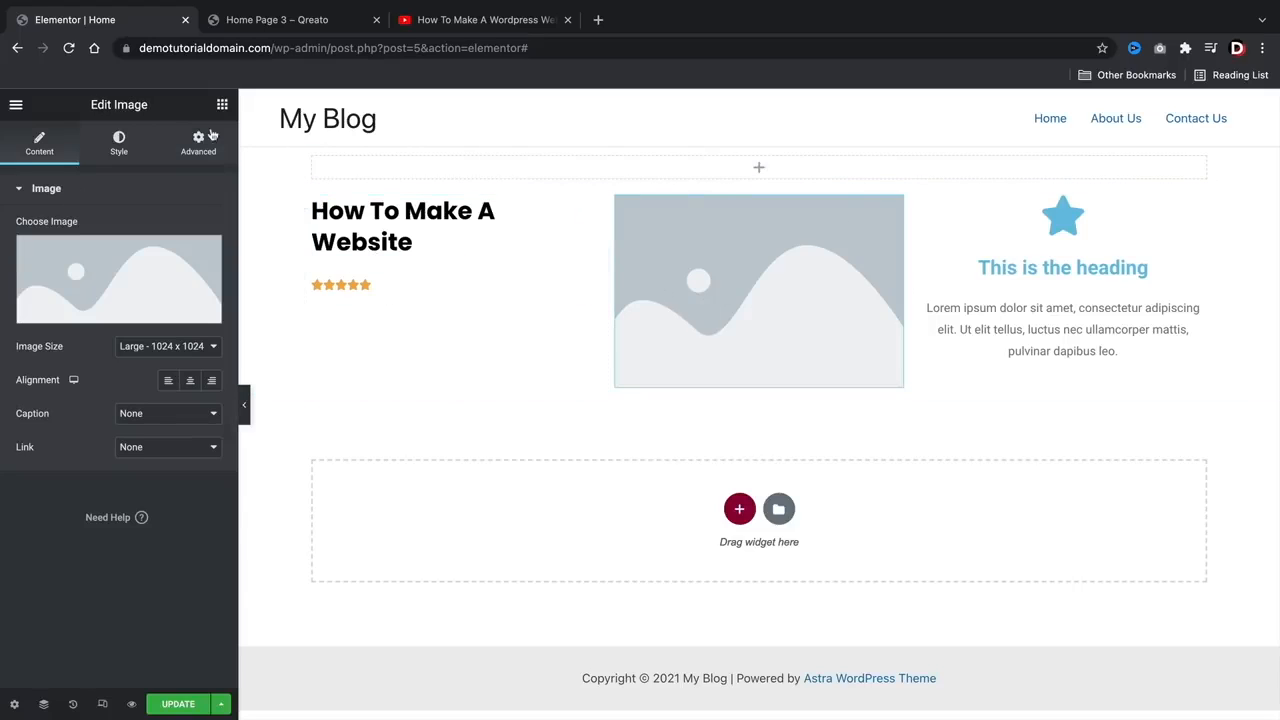
click(119, 143)
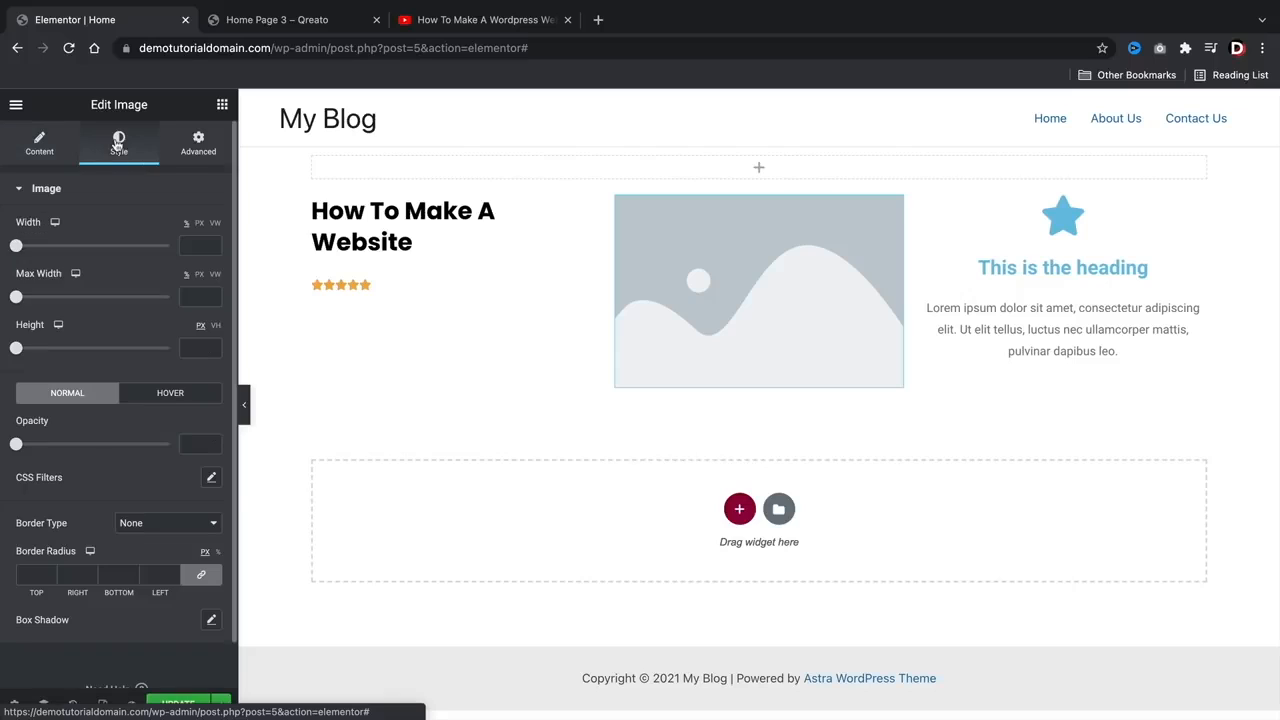
click(200, 146)
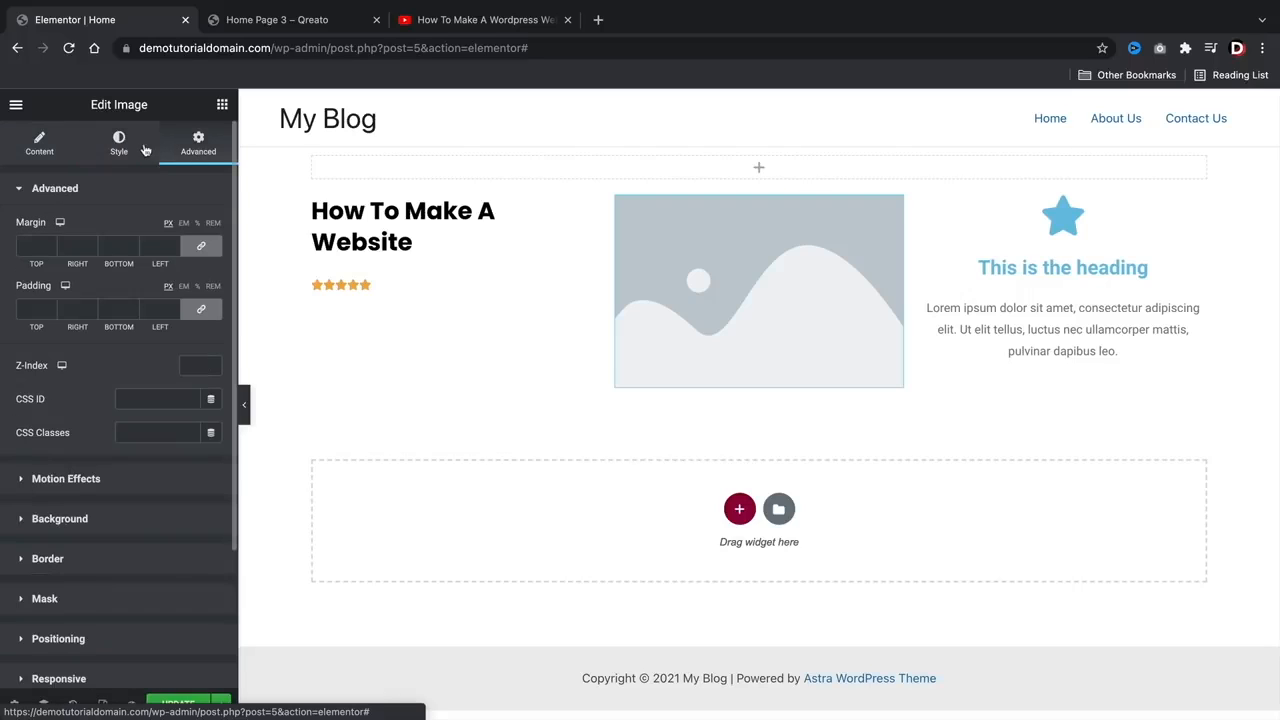
click(40, 147)
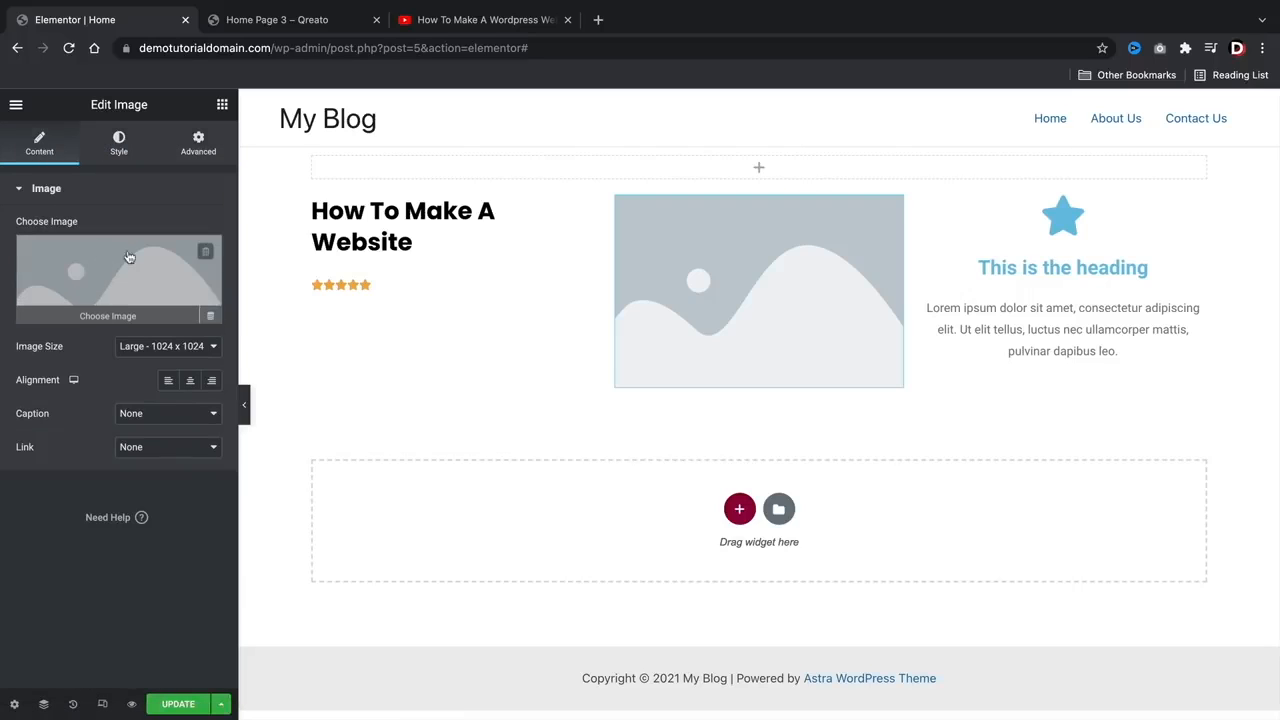
click(119, 146)
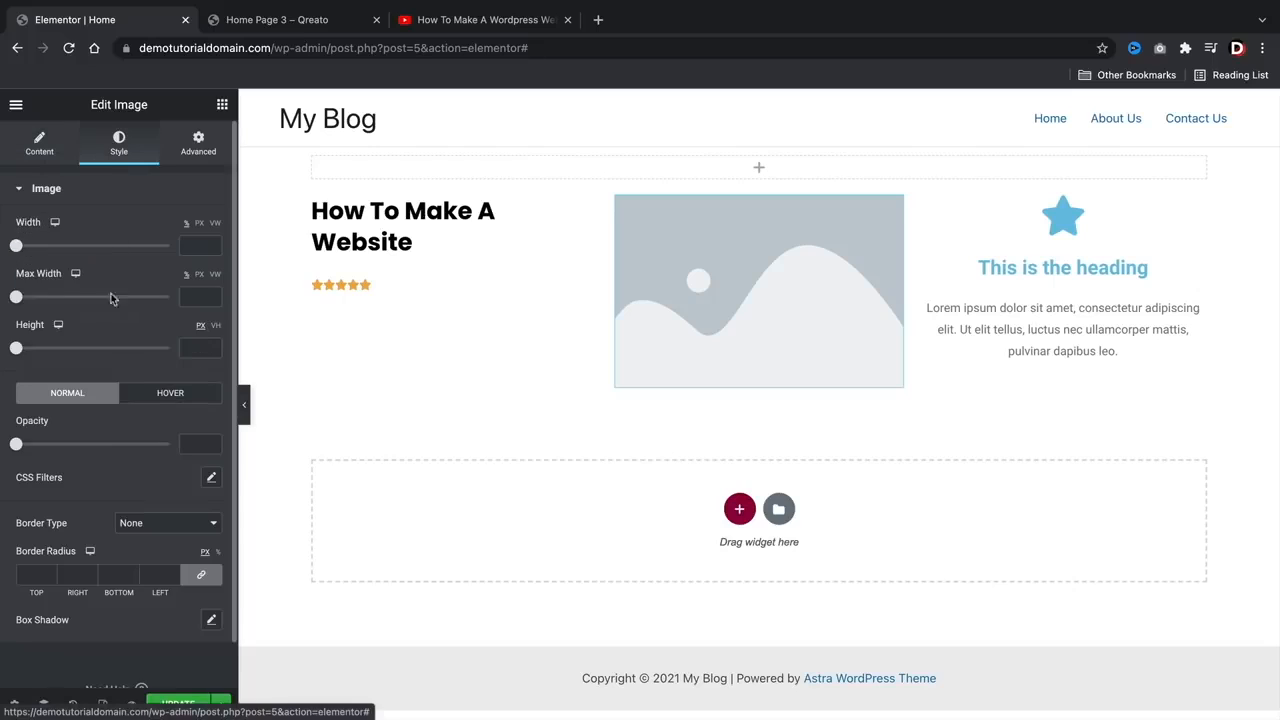
scroll(116, 446, down, 1)
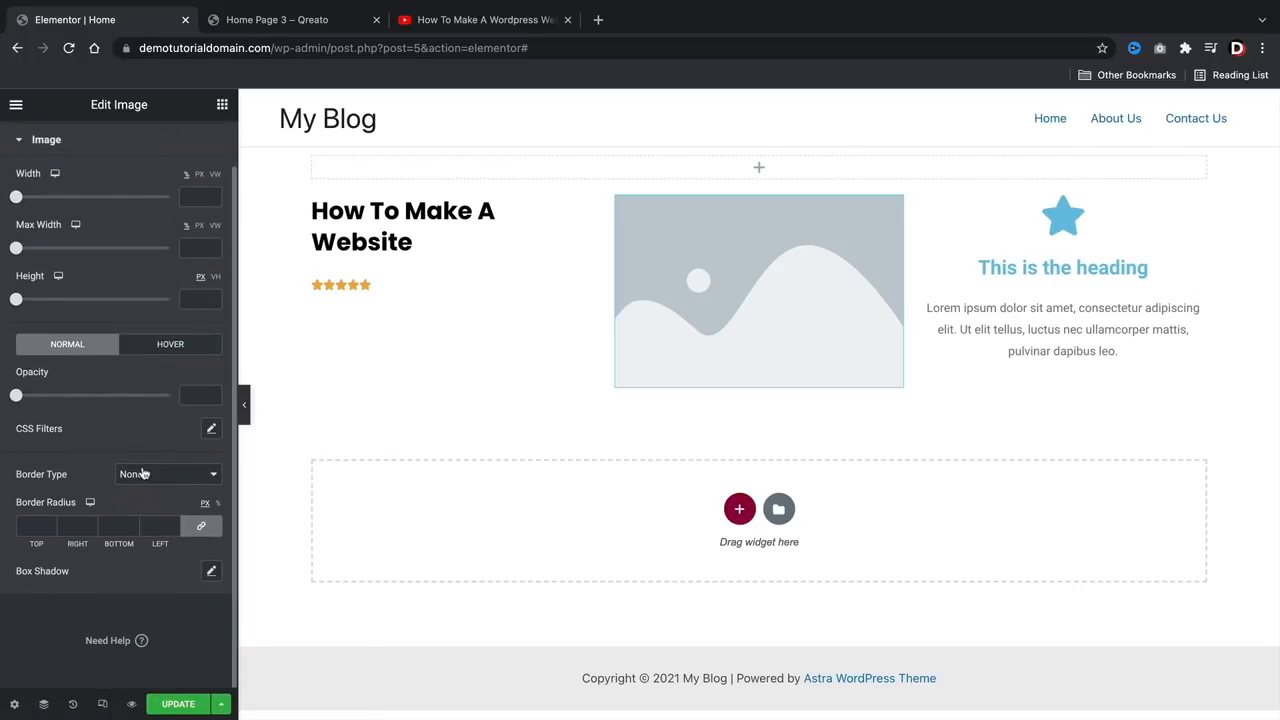
scroll(146, 486, up, 2)
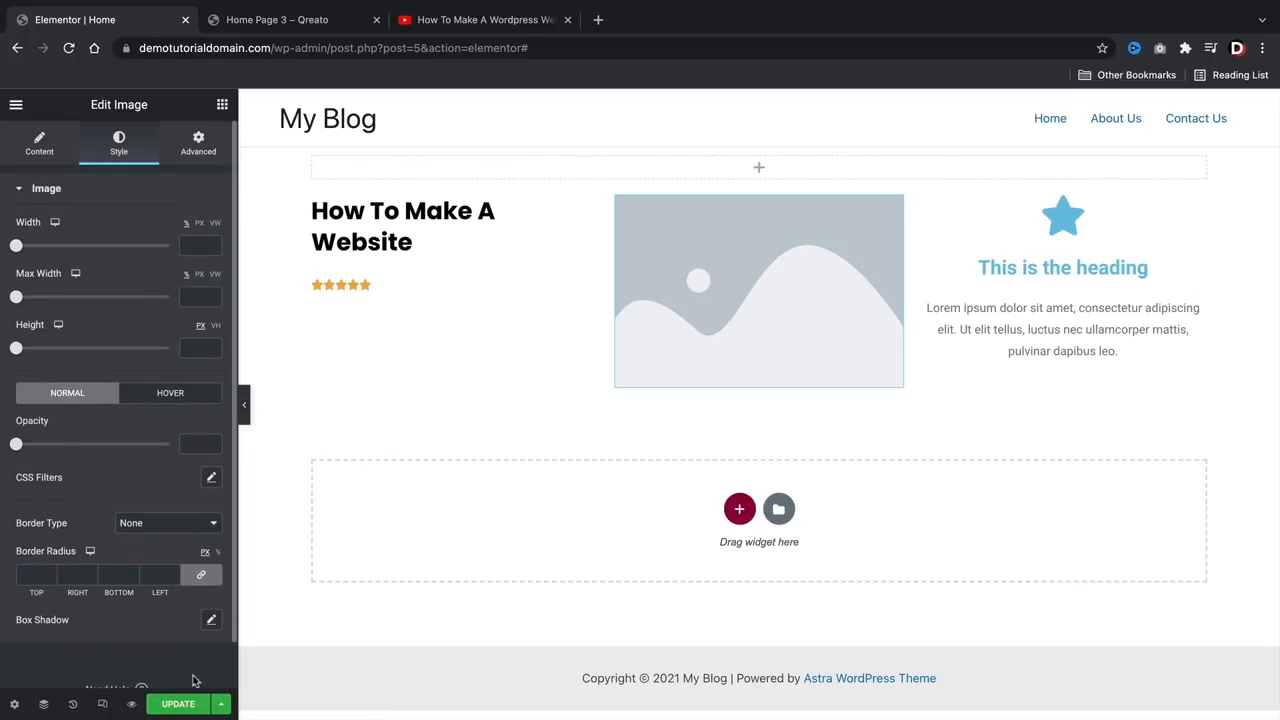
click(211, 620)
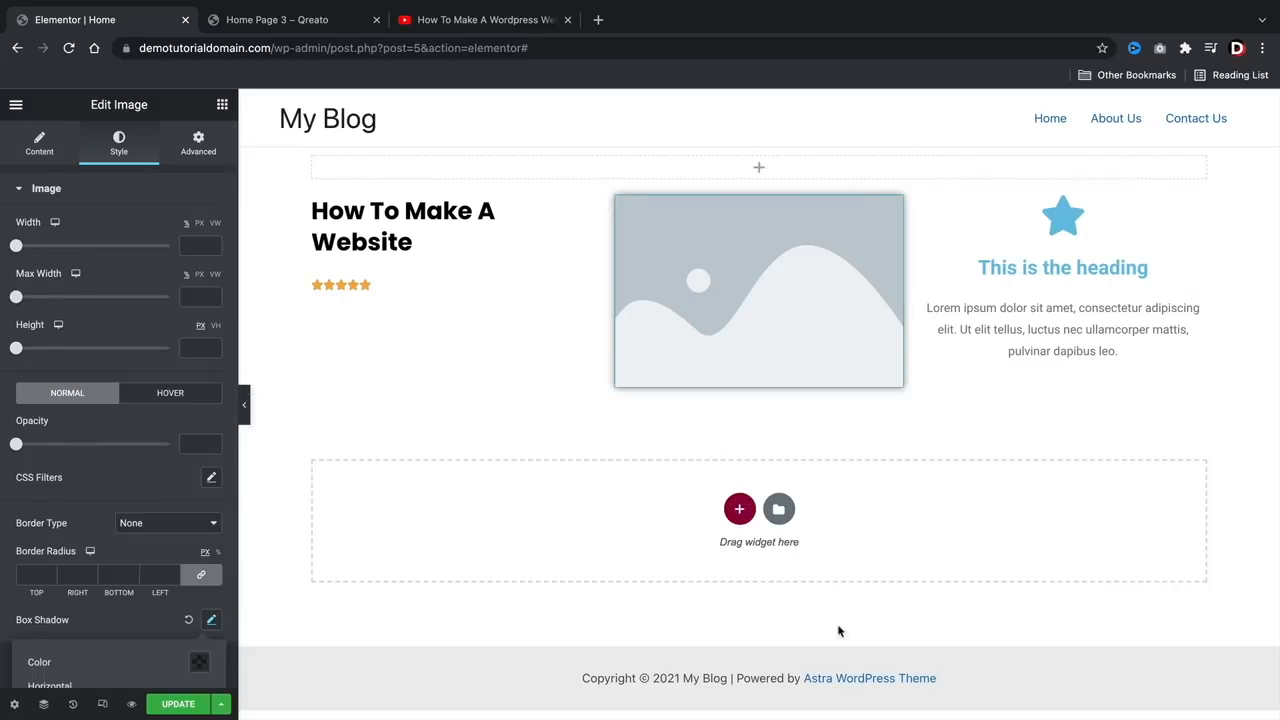
Step: Open the media picker from the image's Choose Image thumbnail
click(50, 148)
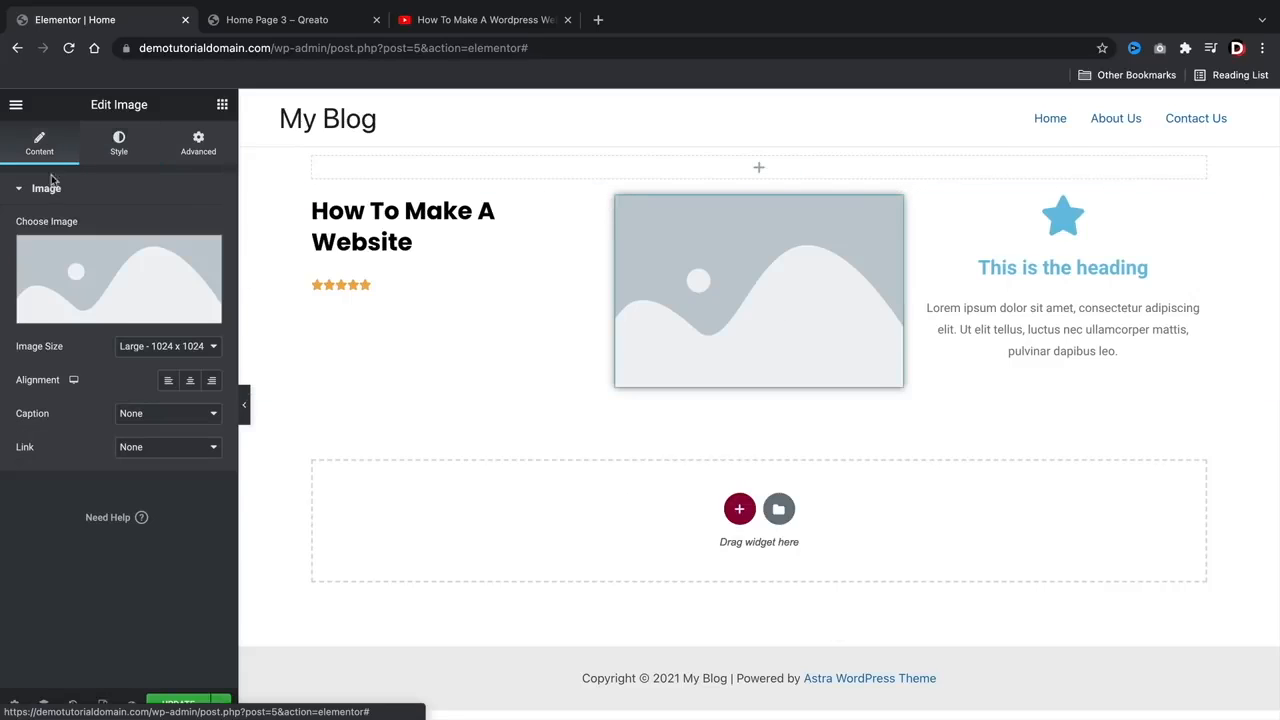
mouse_move(80, 272)
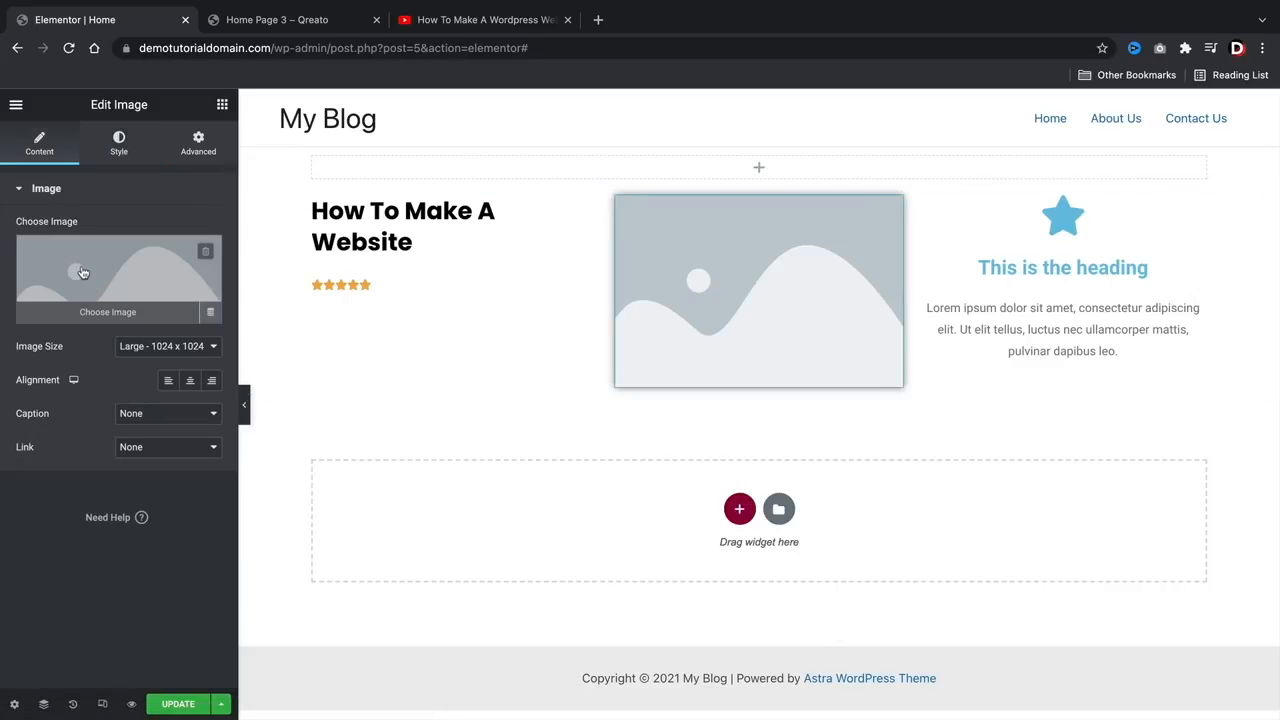
click(83, 272)
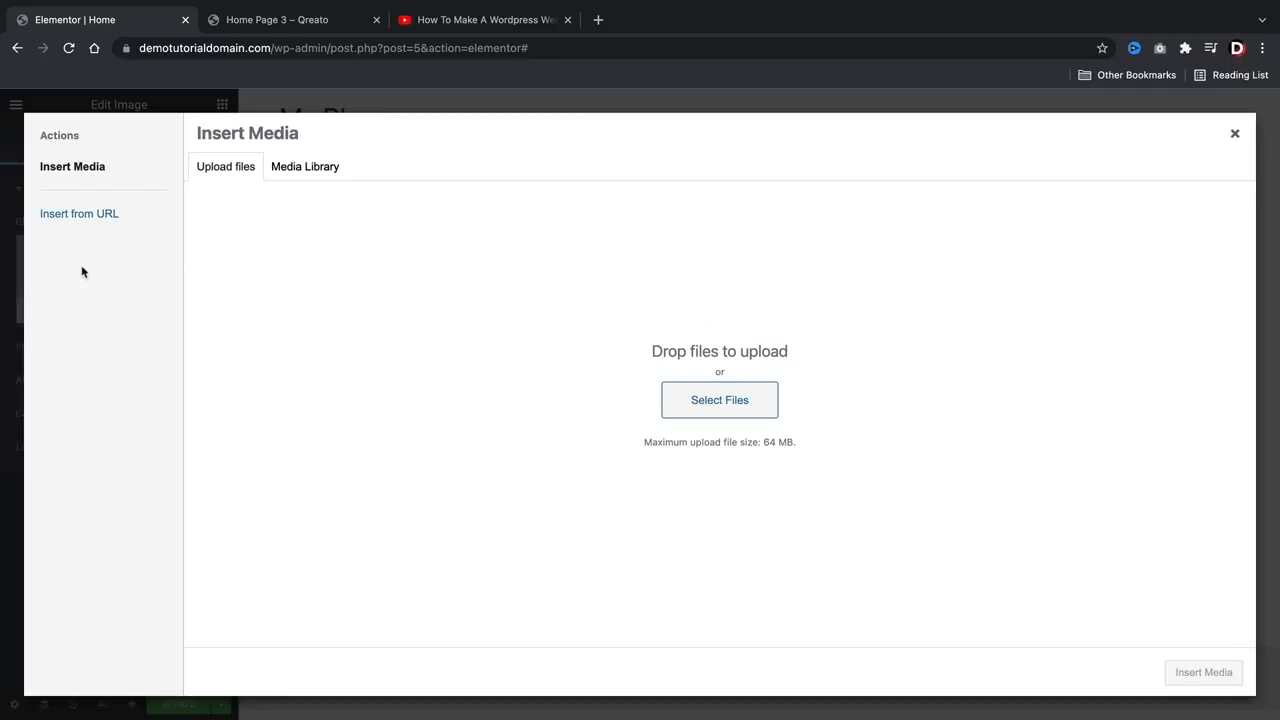
Step: Upload slider.jpeg from the Desktop to the Media Library and insert it into the middle column
click(325, 169)
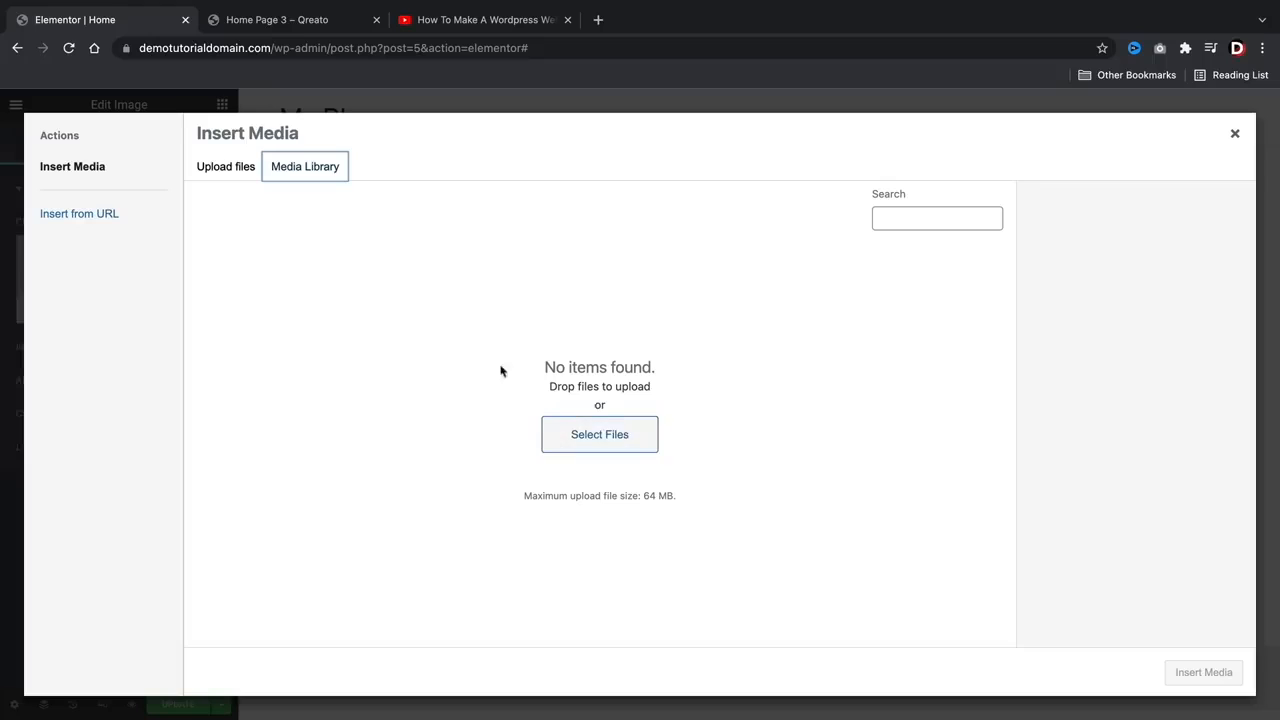
click(606, 436)
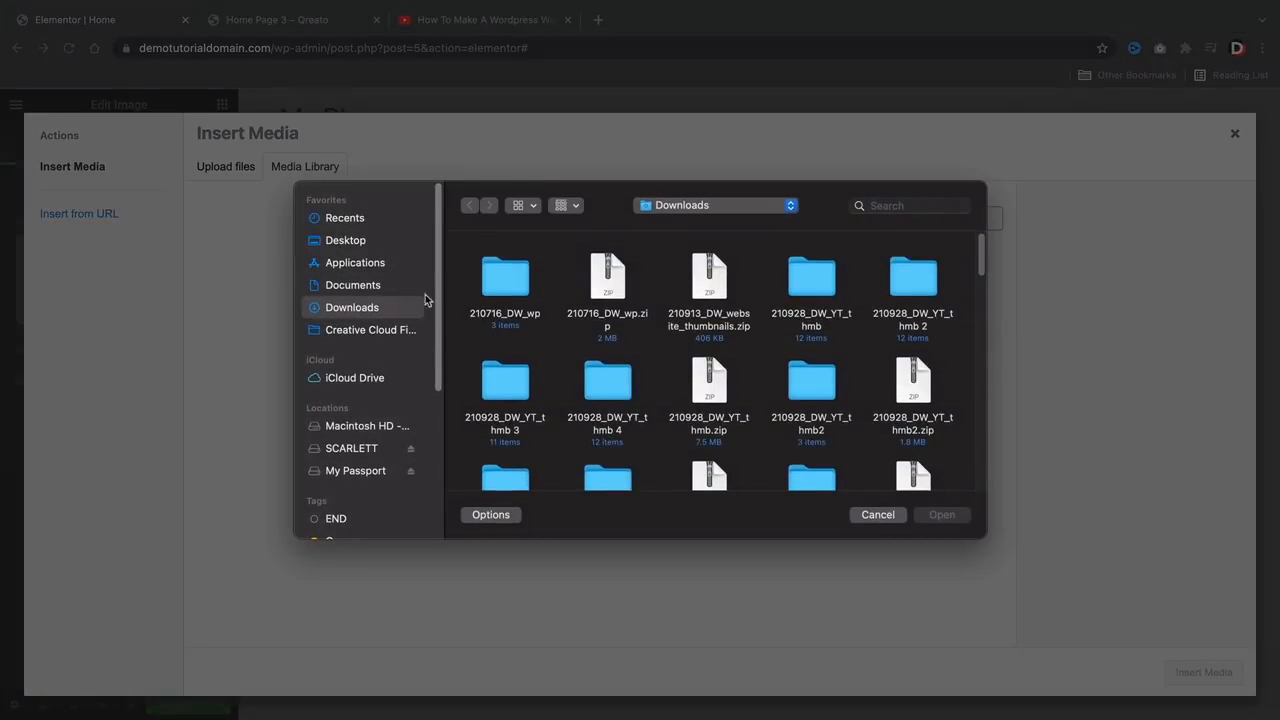
click(388, 242)
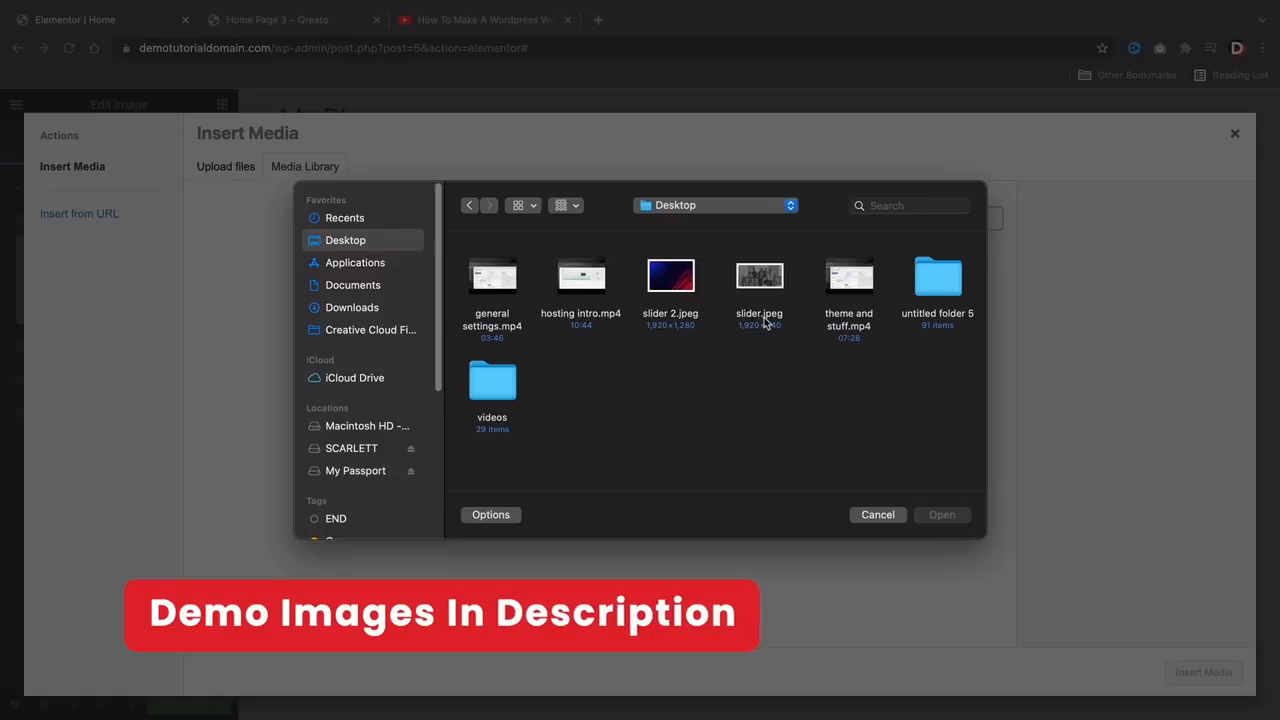
double_click(760, 280)
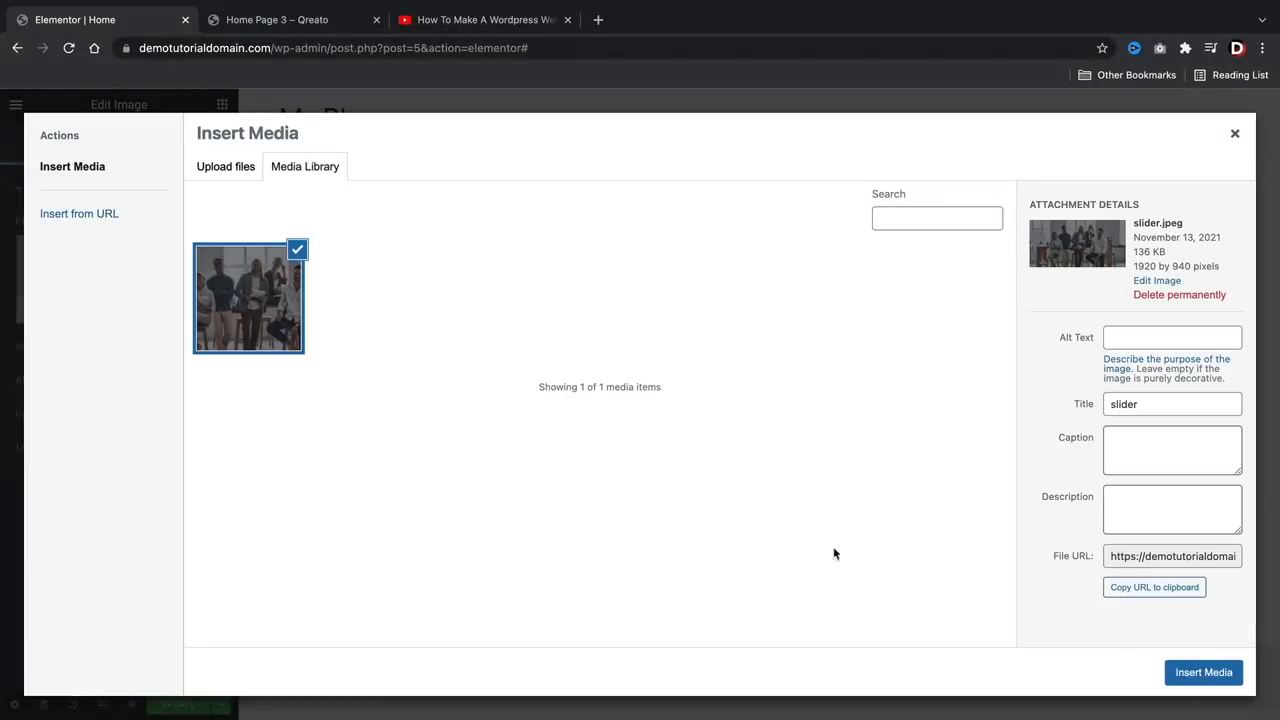
click(1168, 674)
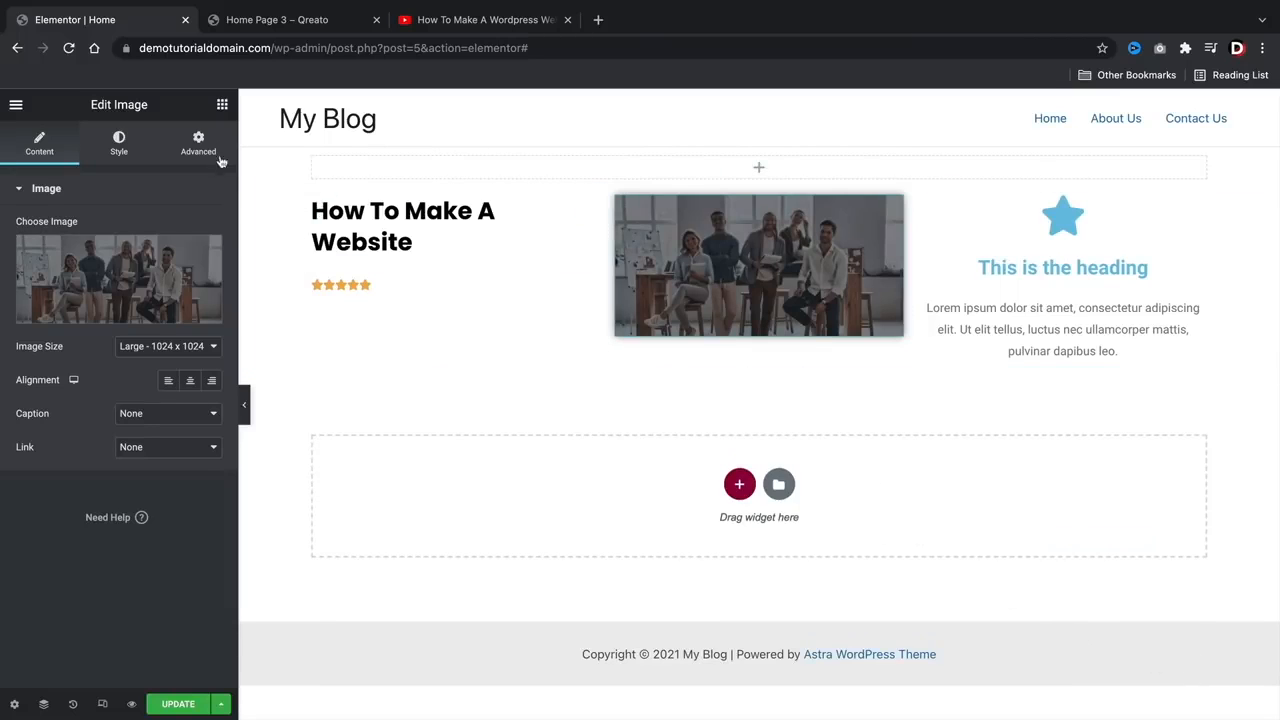
Step: Move the heading below the photo and retitle it 'Welcome To Agency'
drag(537, 229, 708, 328)
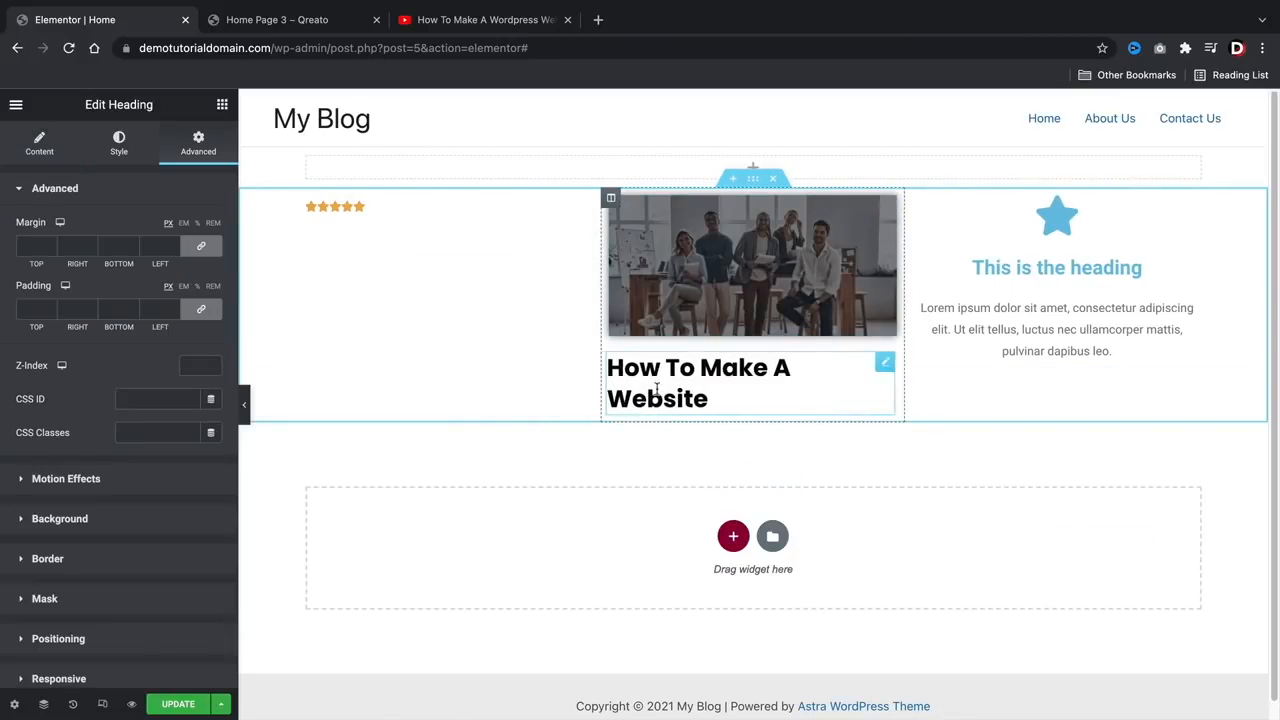
click(39, 143)
triple_click(156, 244)
text(W)
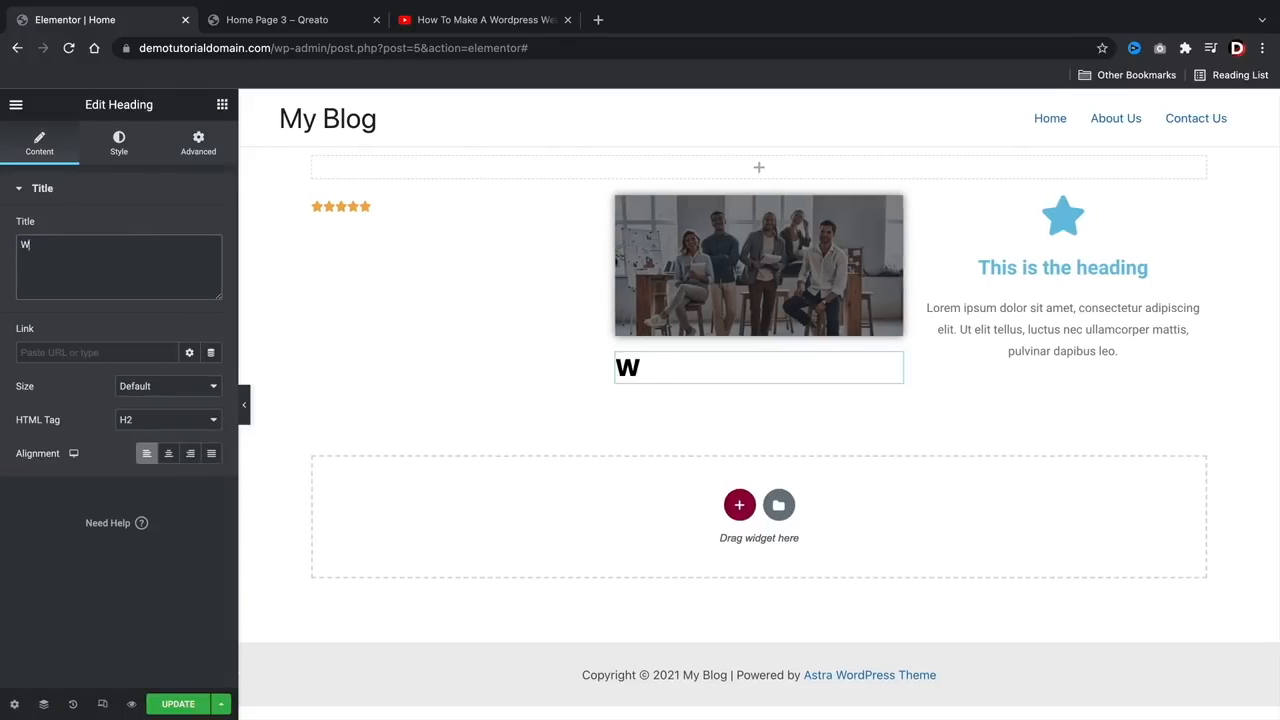
text(elcome To Agency)
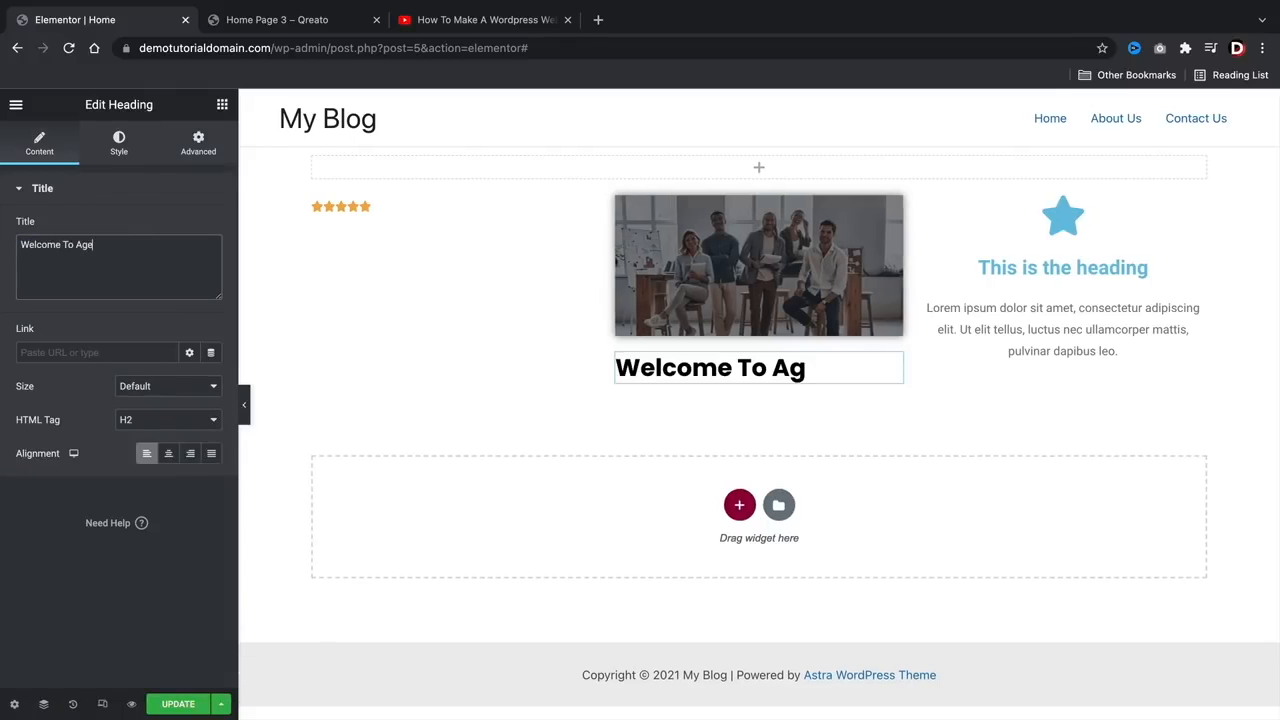
Step: Add a 'Click here' Button widget under the heading and start a new section below
click(222, 104)
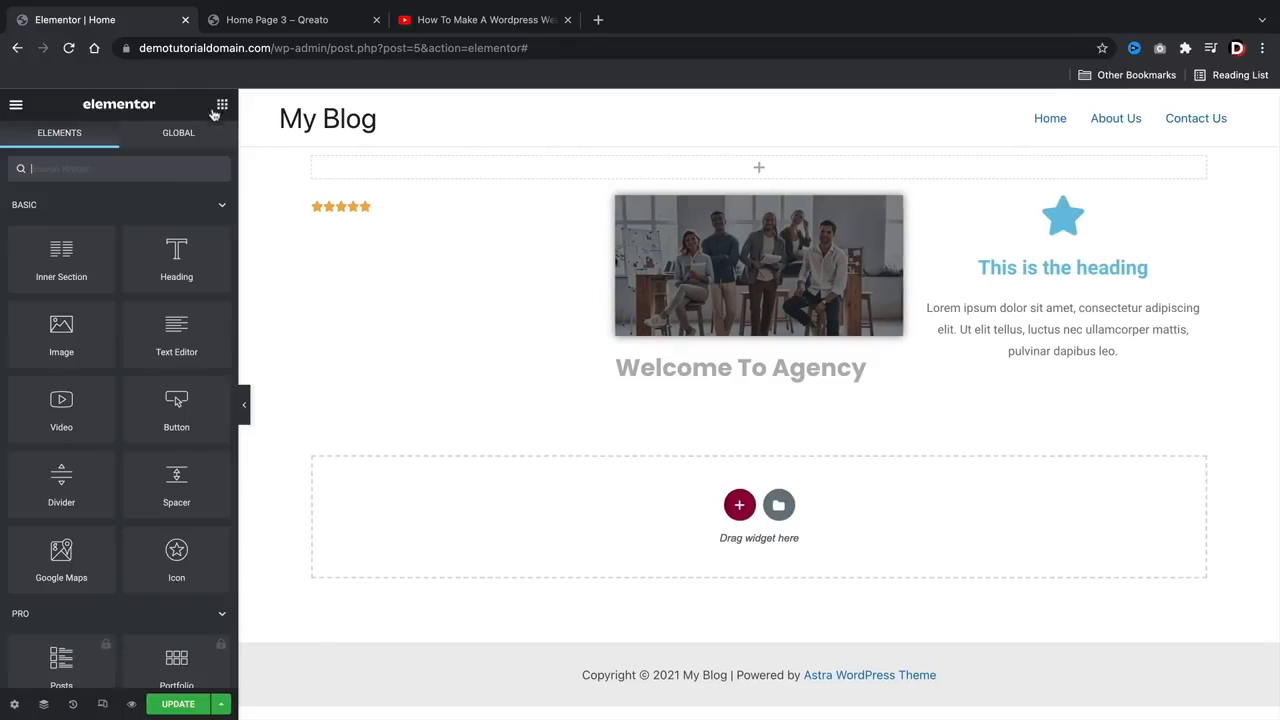
drag(156, 420, 746, 418)
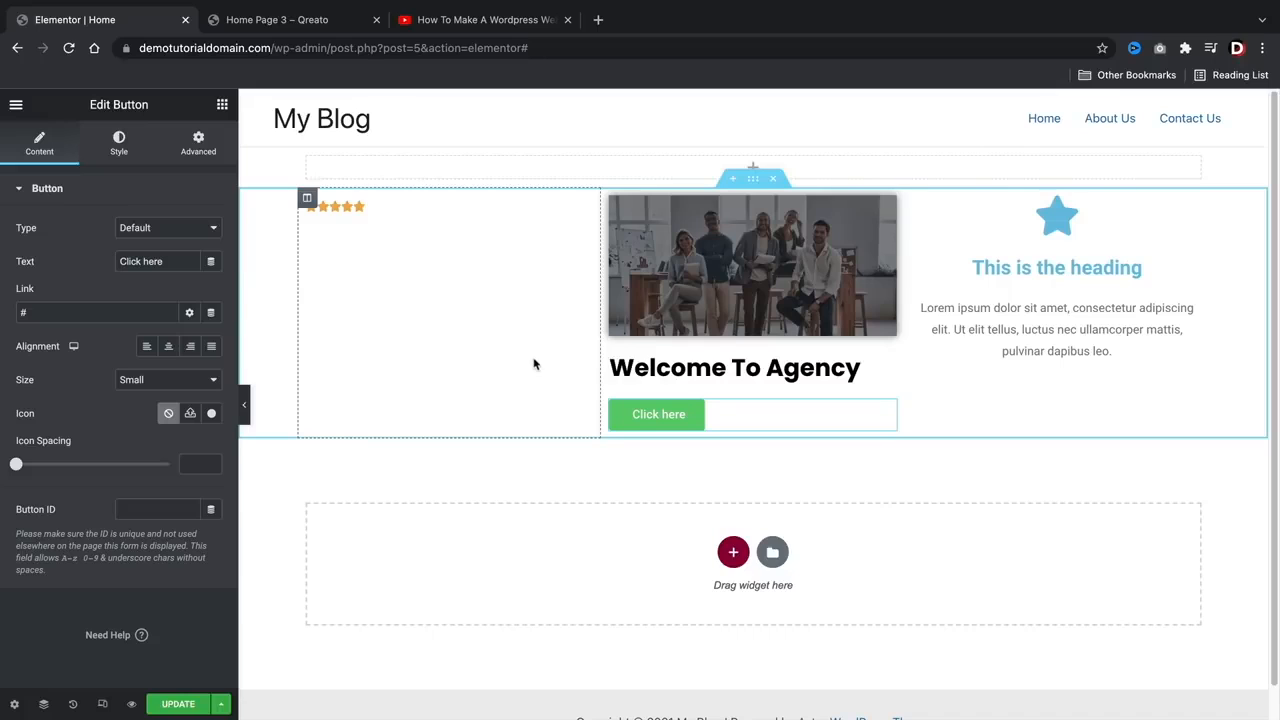
scroll(510, 497, down, 1)
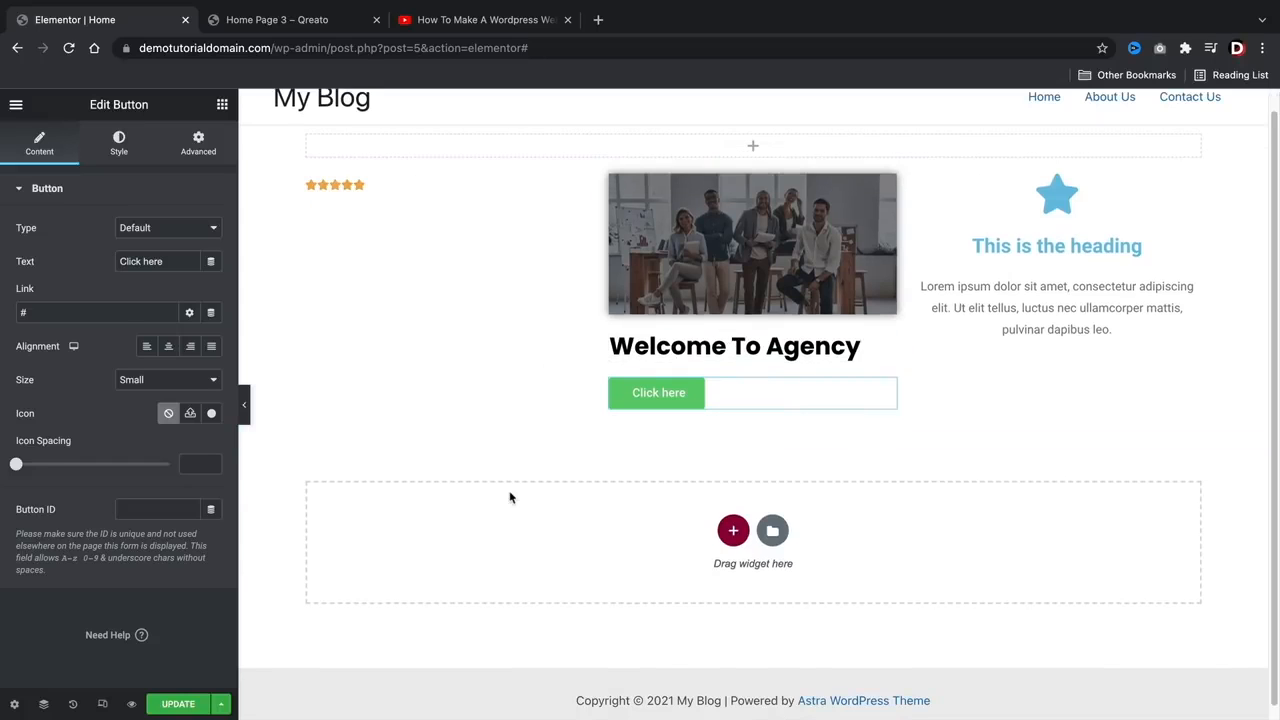
click(733, 530)
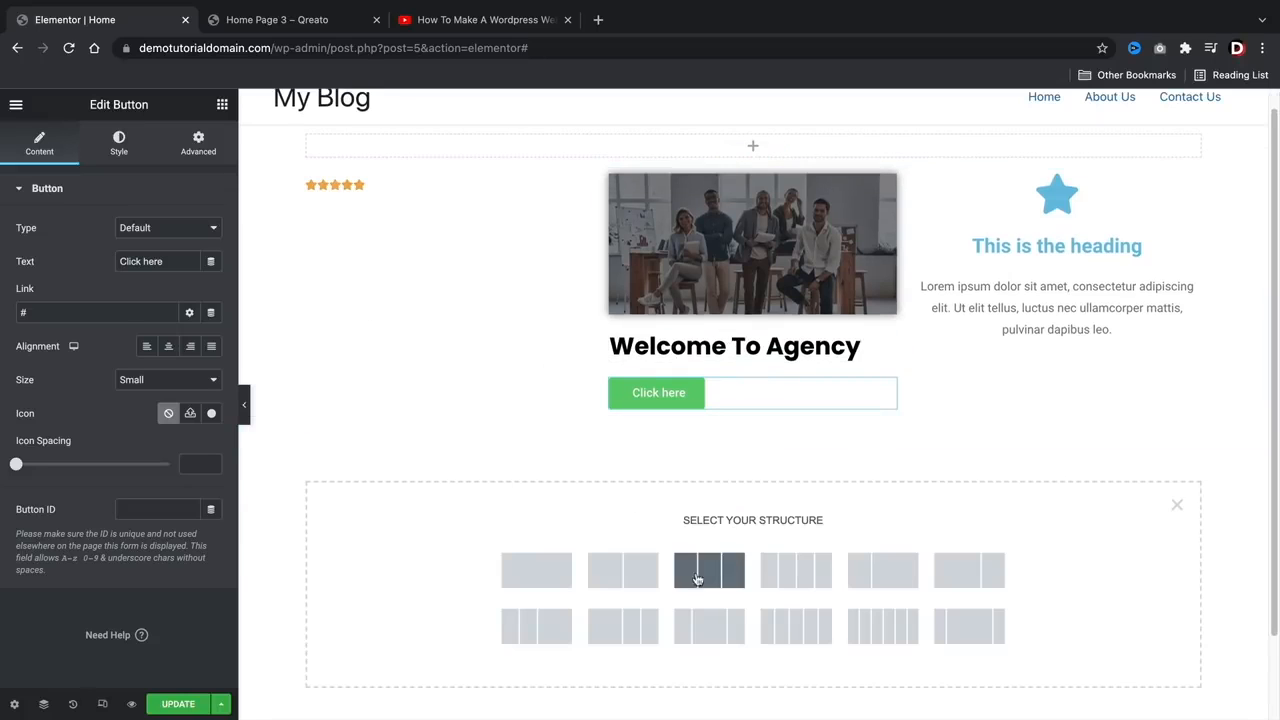
Step: Add a single-column section below holding a default Heading widget
click(536, 570)
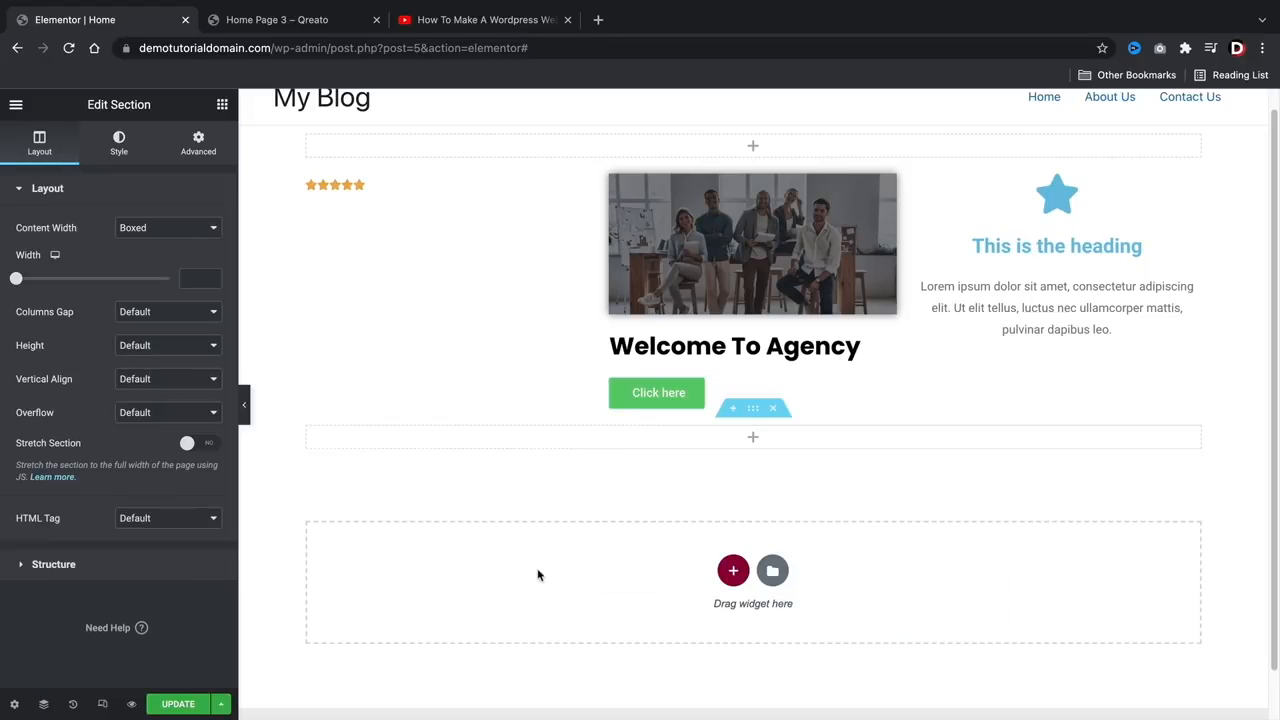
click(222, 104)
drag(176, 258, 769, 440)
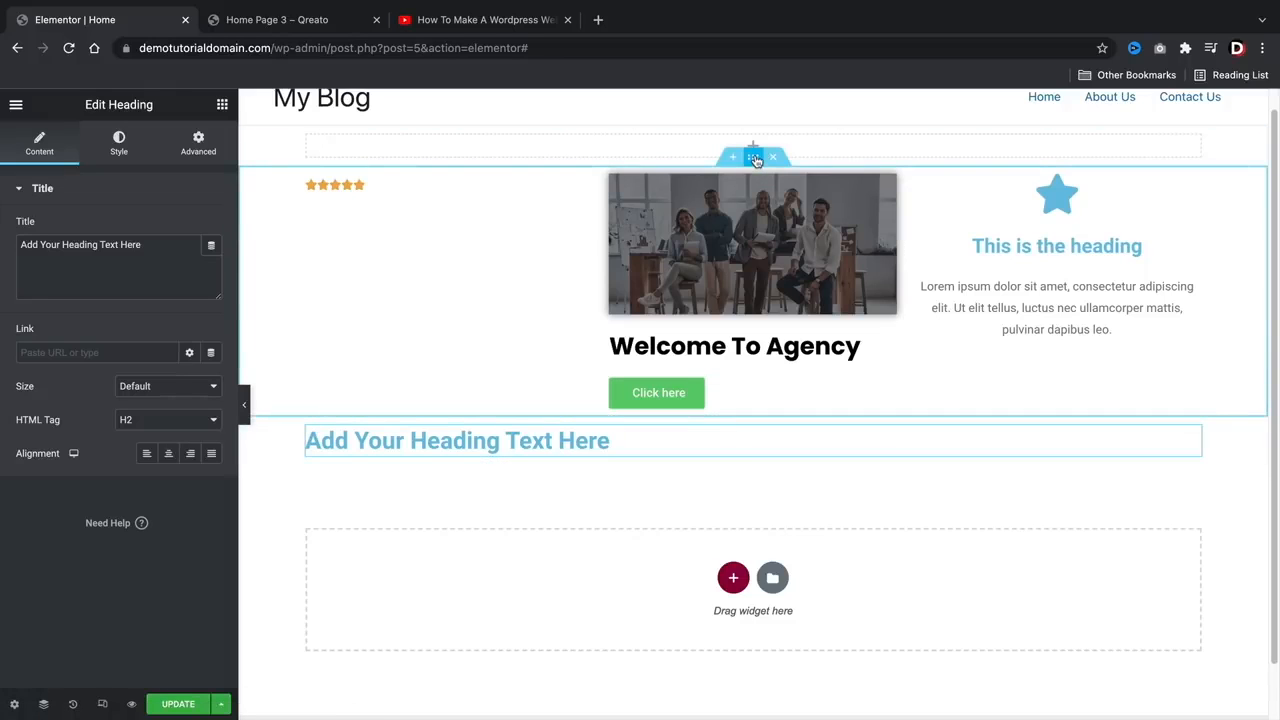
click(755, 159)
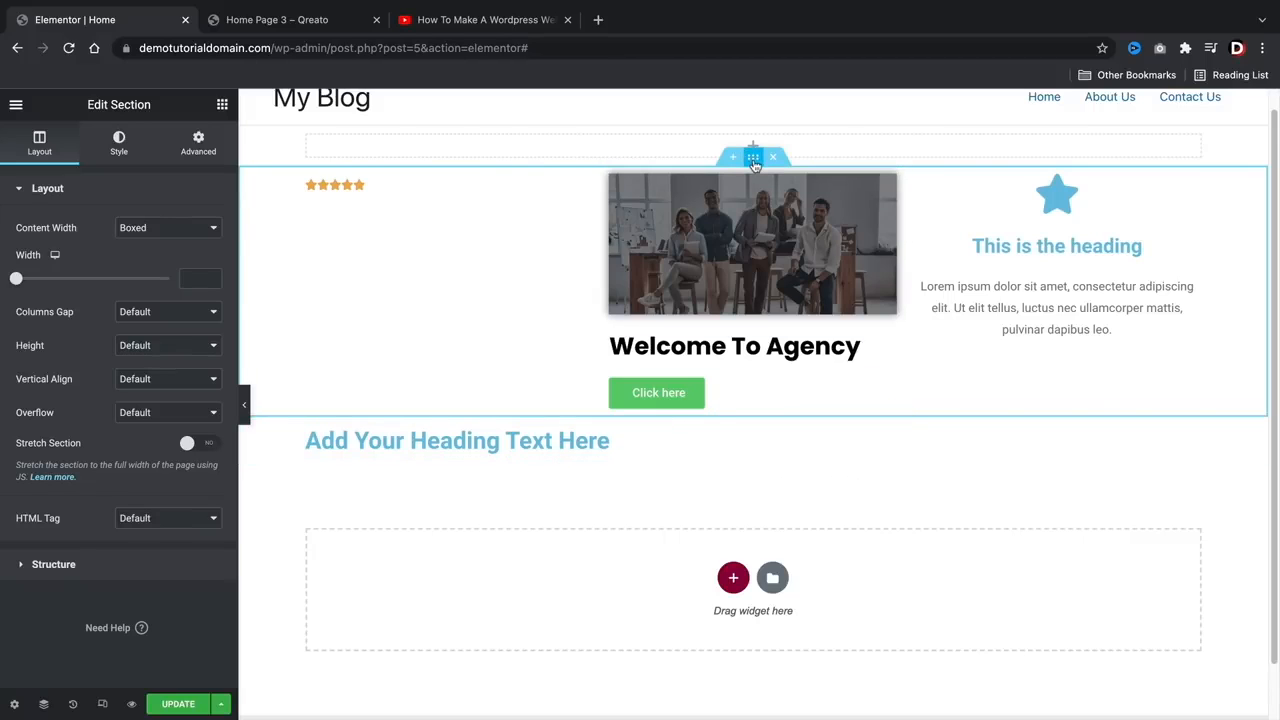
Step: Unlink the three-column section's padding and set its bottom padding to 50 px
click(193, 148)
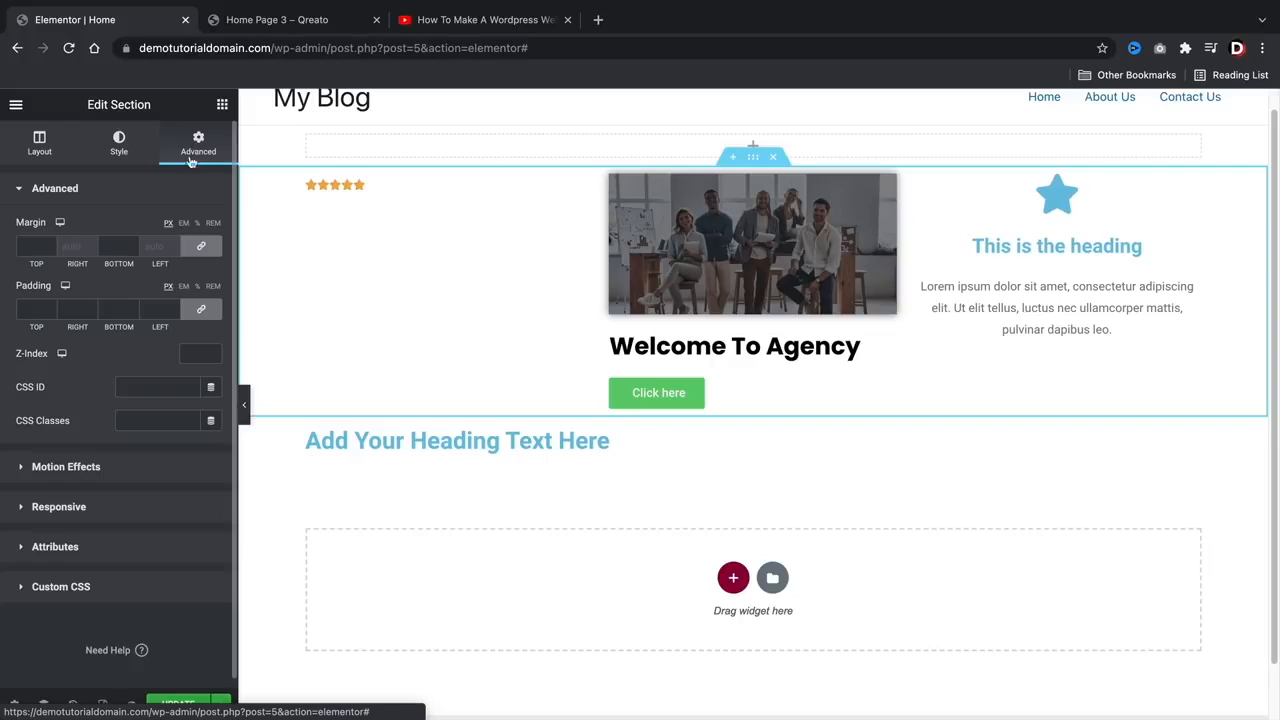
click(201, 311)
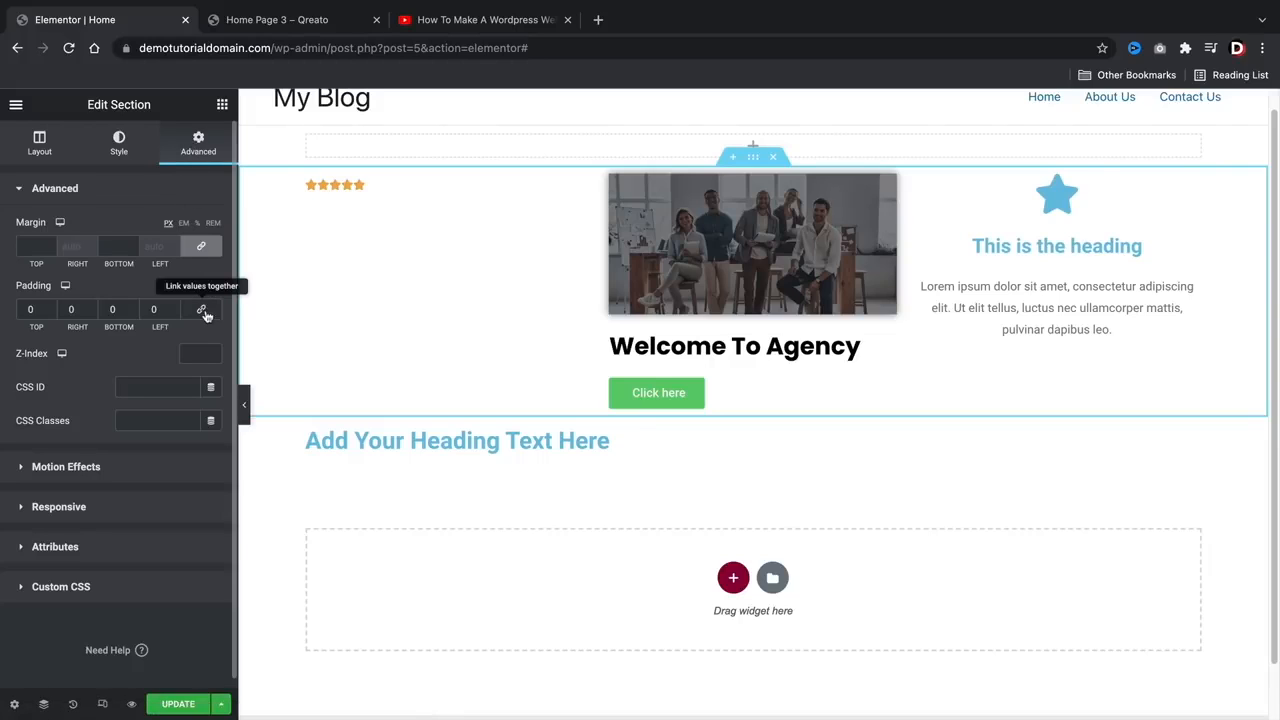
click(132, 309)
drag(132, 309, 132, 310)
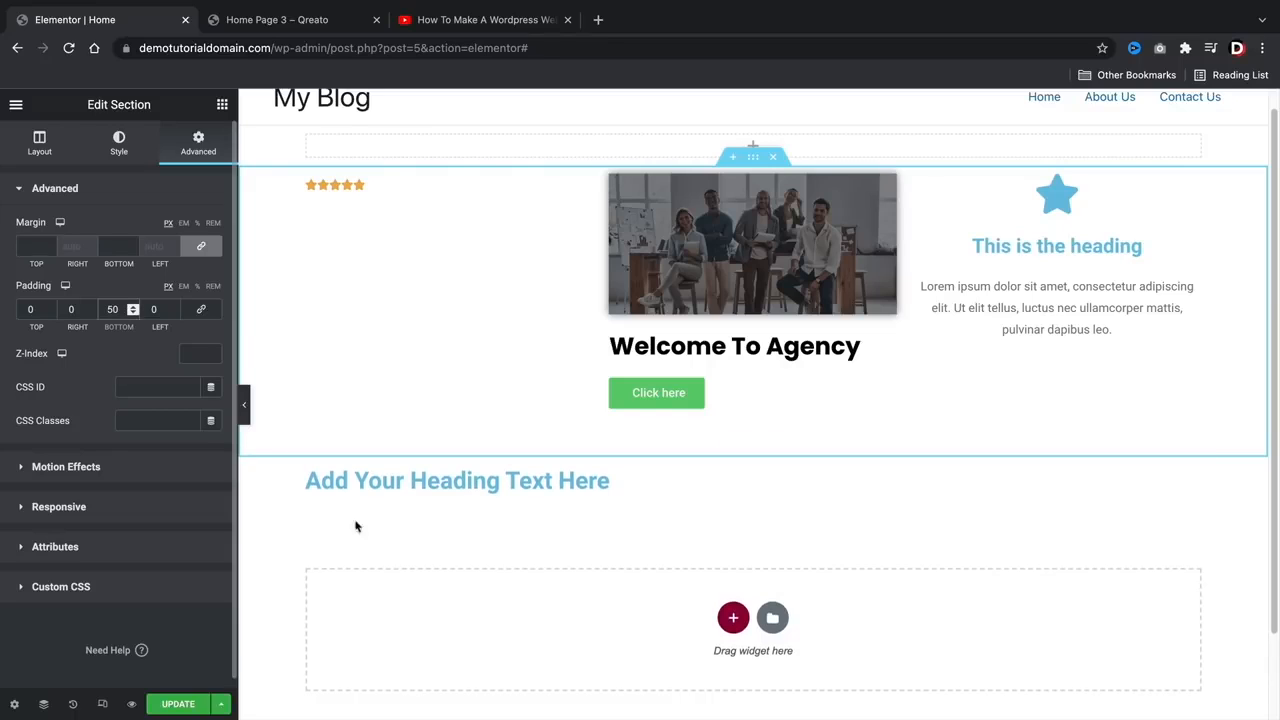
Step: Set the heading section's top padding to 40 px, then switch to the YouTube tutorial
click(753, 451)
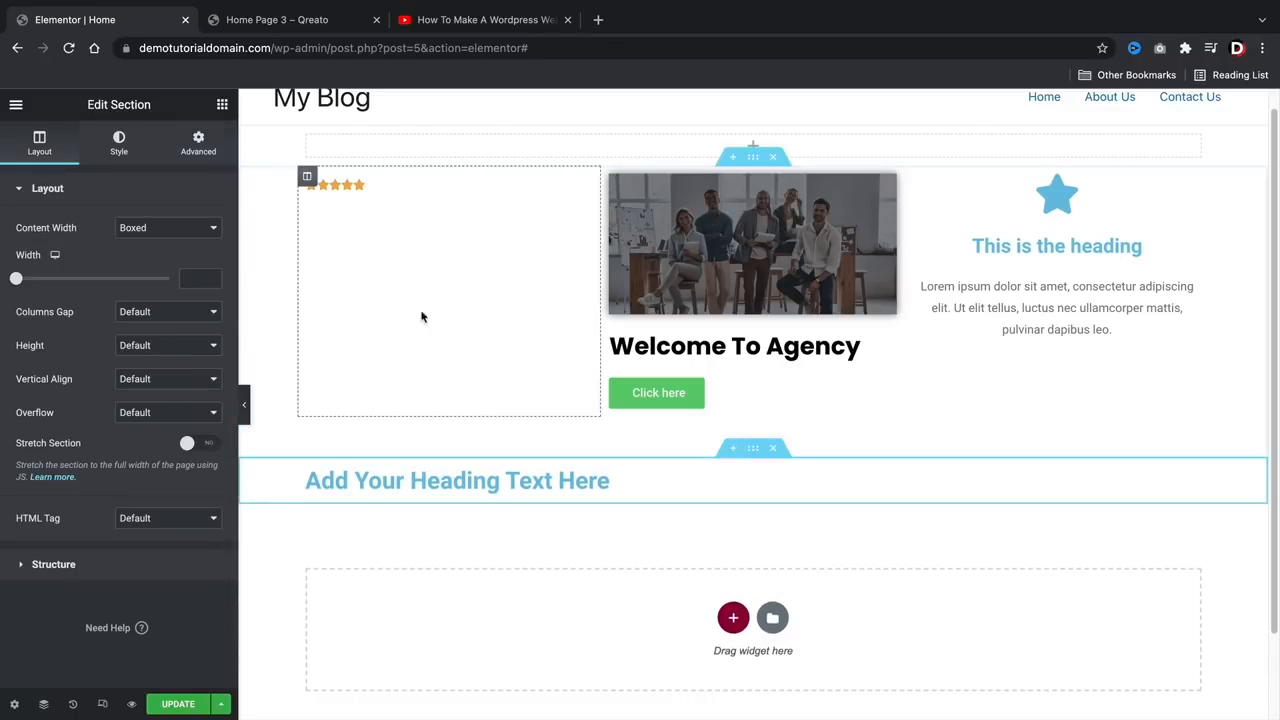
click(198, 143)
click(190, 310)
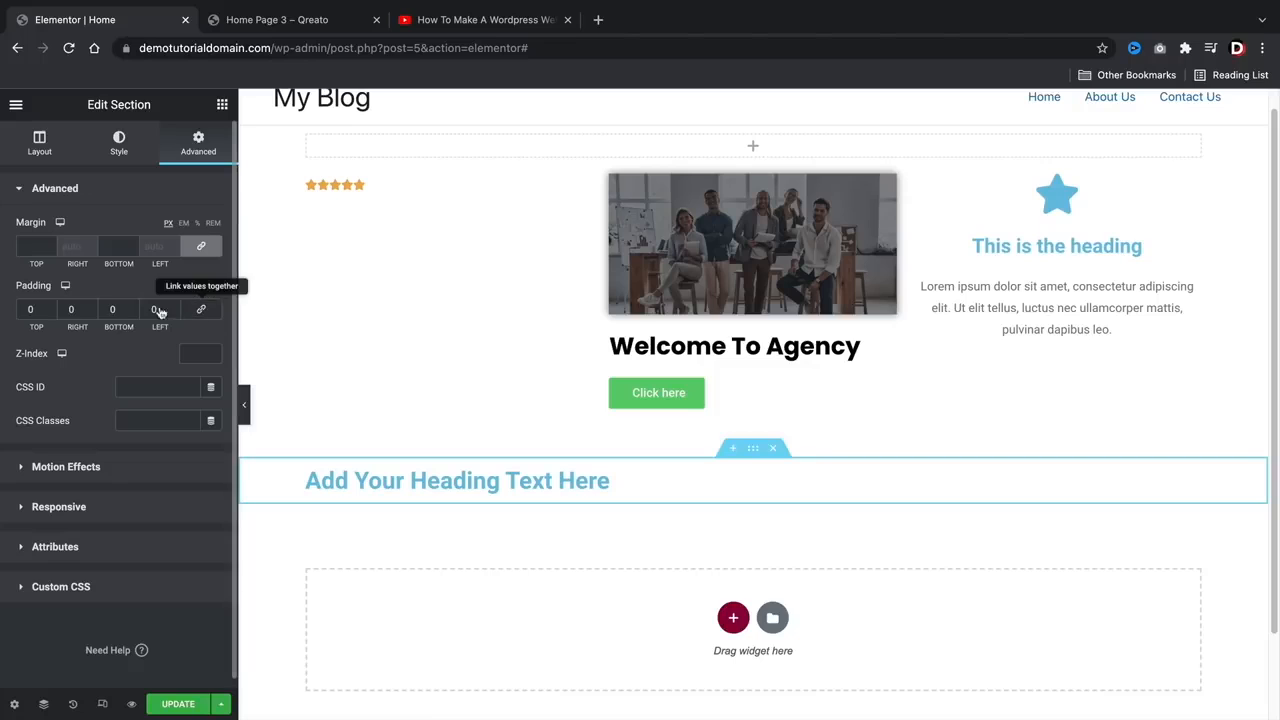
drag(52, 307, 52, 310)
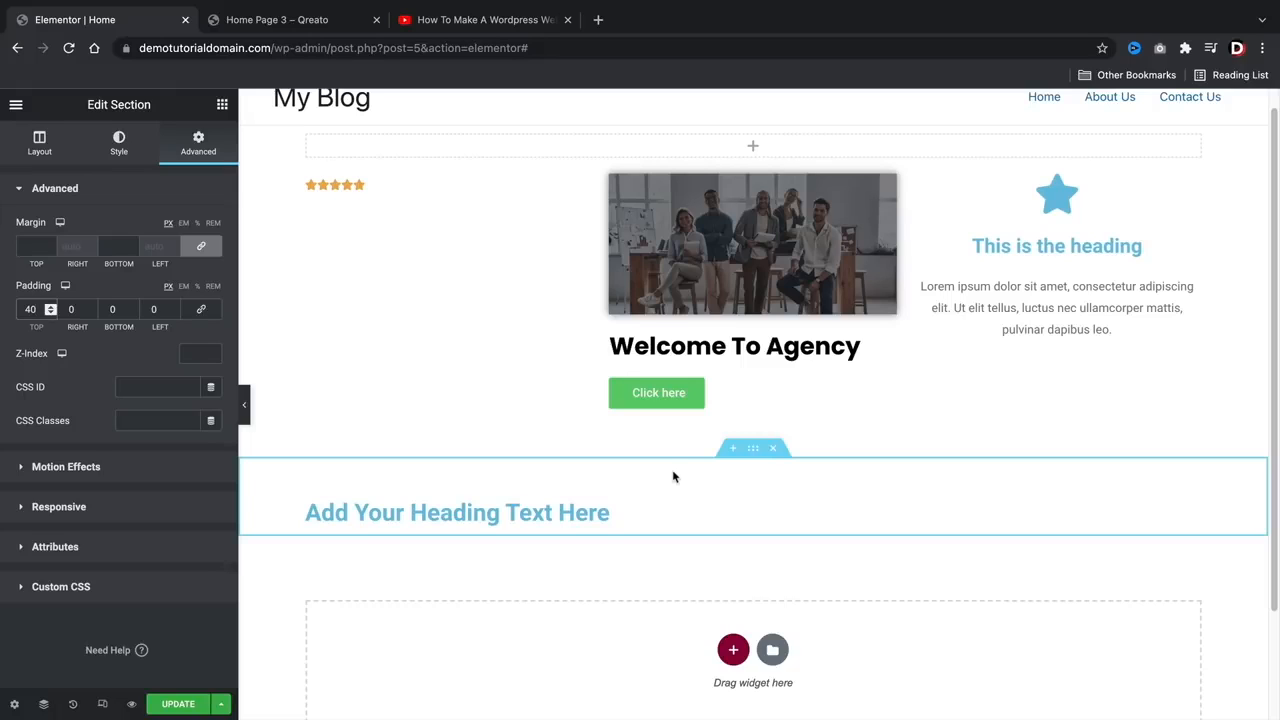
scroll(674, 474, up, 1)
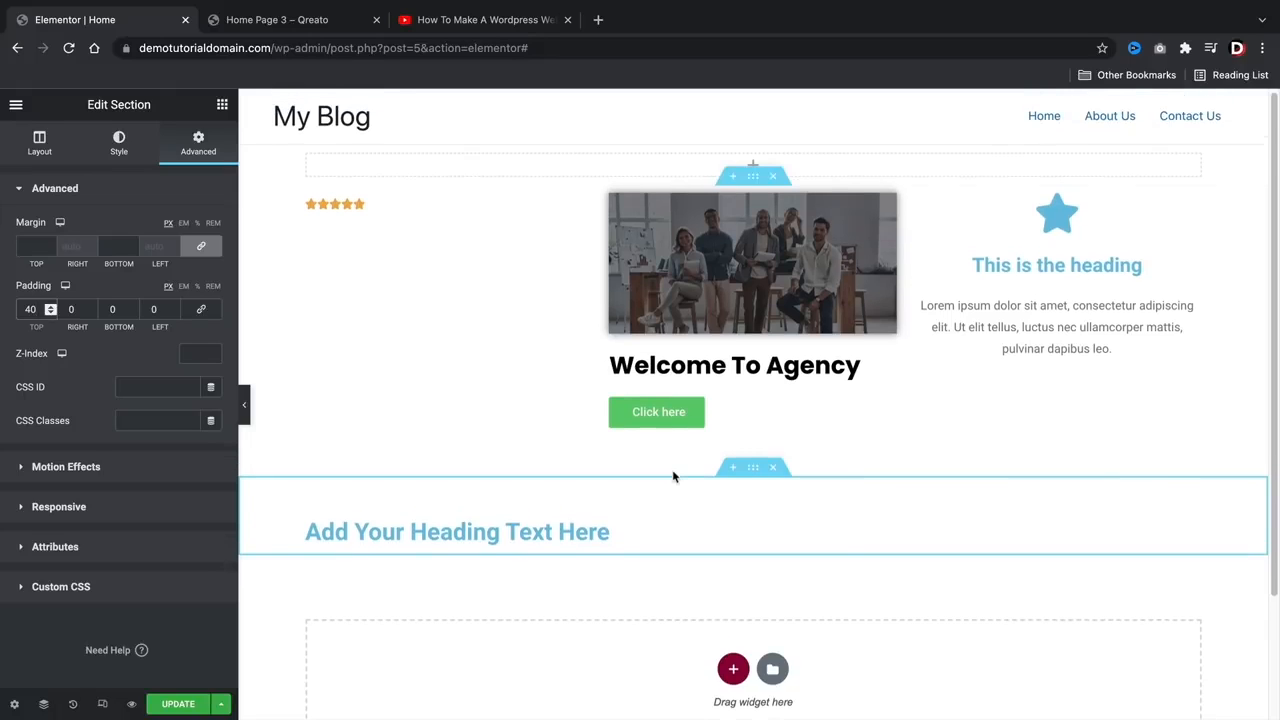
click(518, 22)
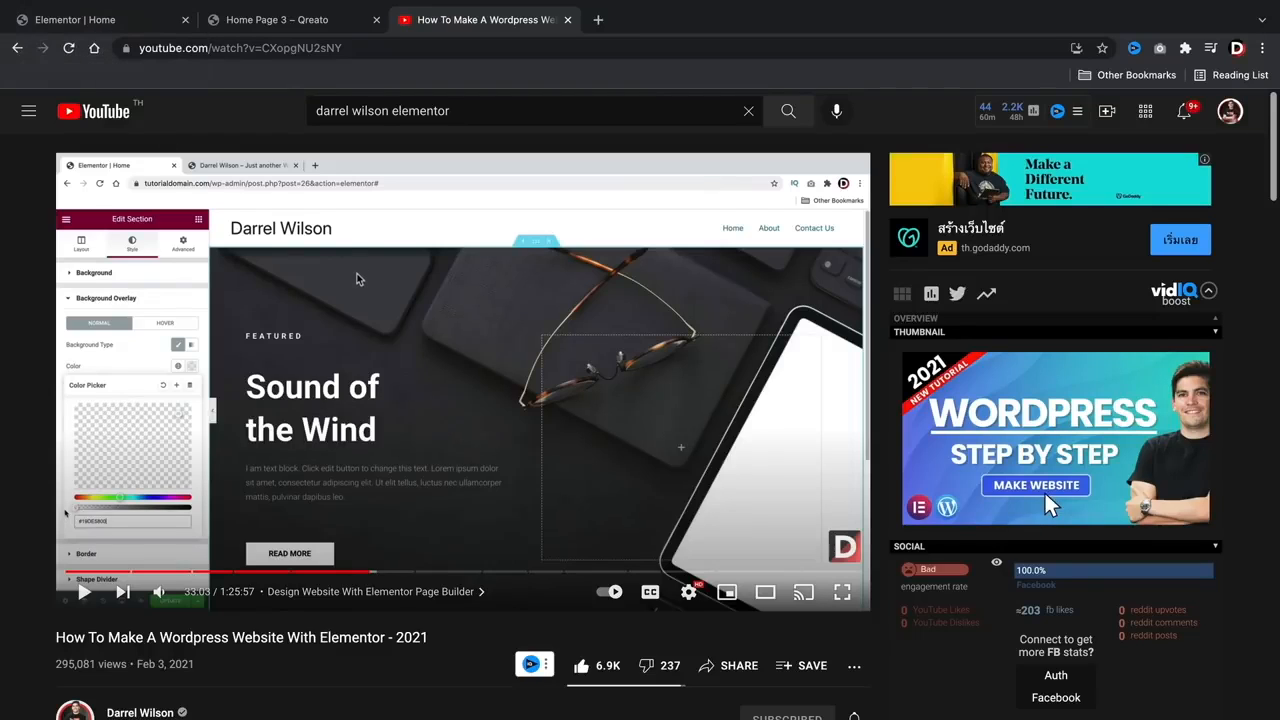
Step: Delete the Welcome To Agency and Add Your Heading sections from the Elementor page
click(123, 25)
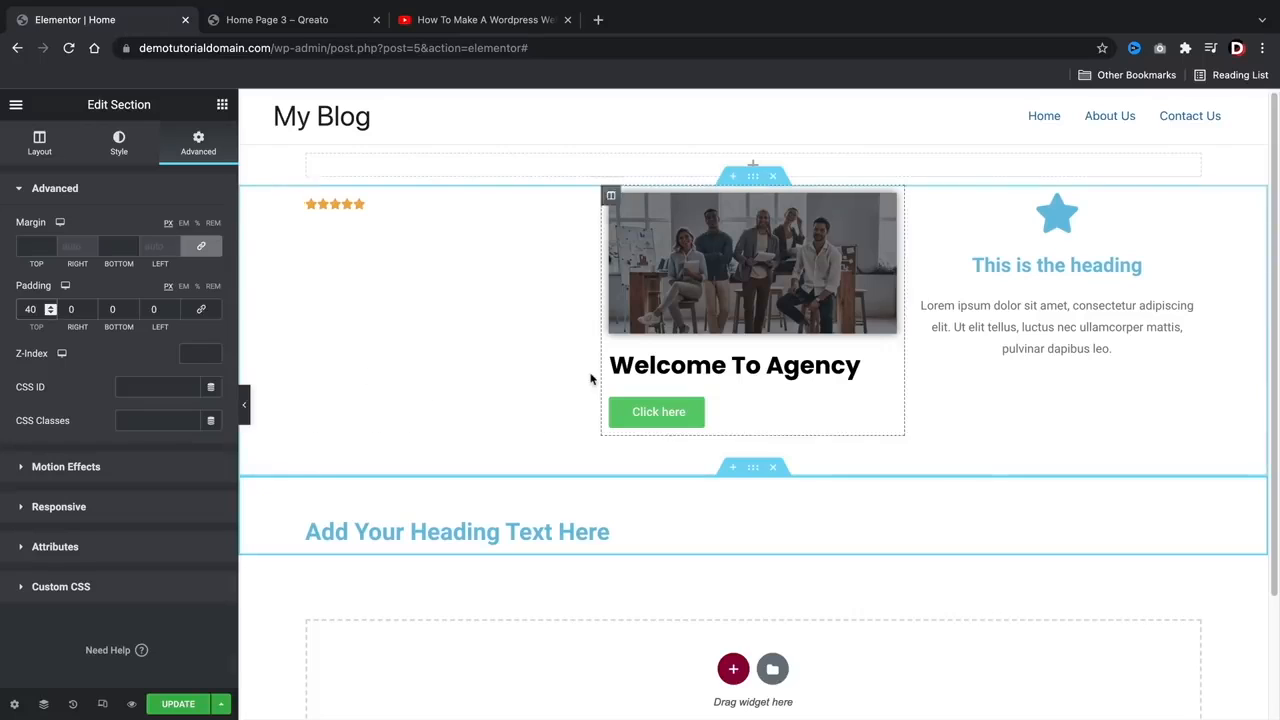
click(312, 22)
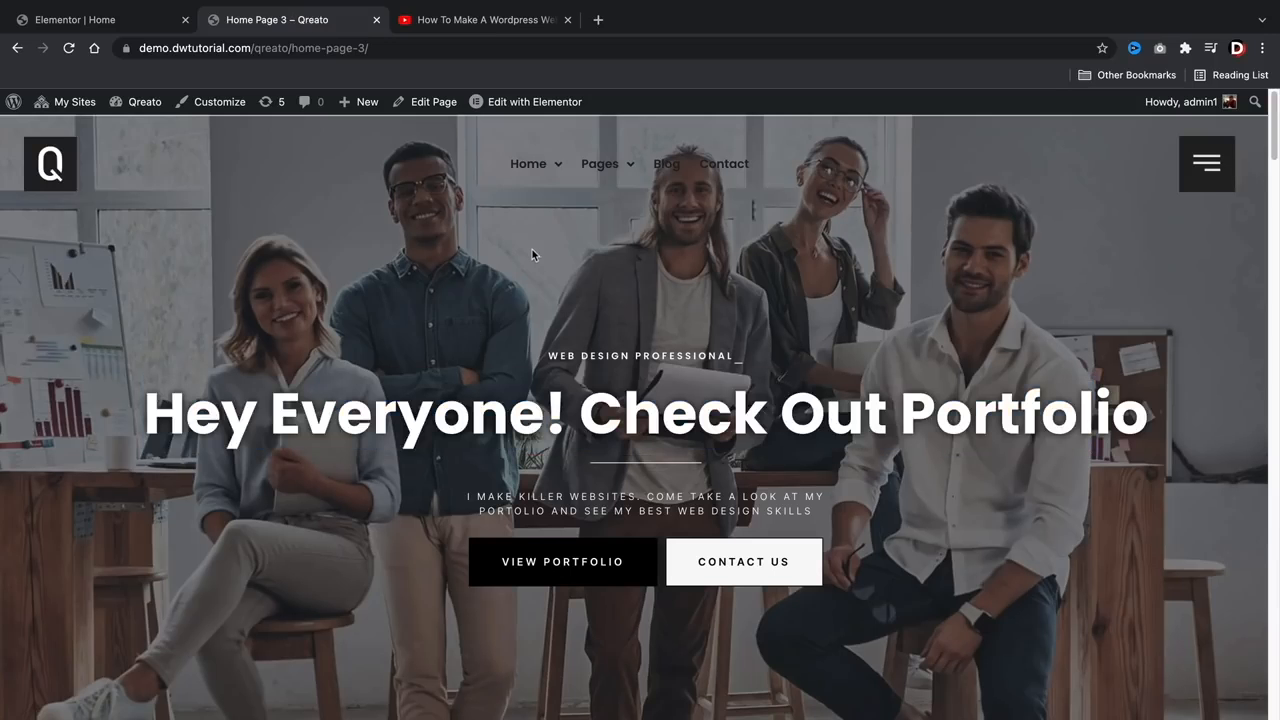
click(100, 19)
click(773, 177)
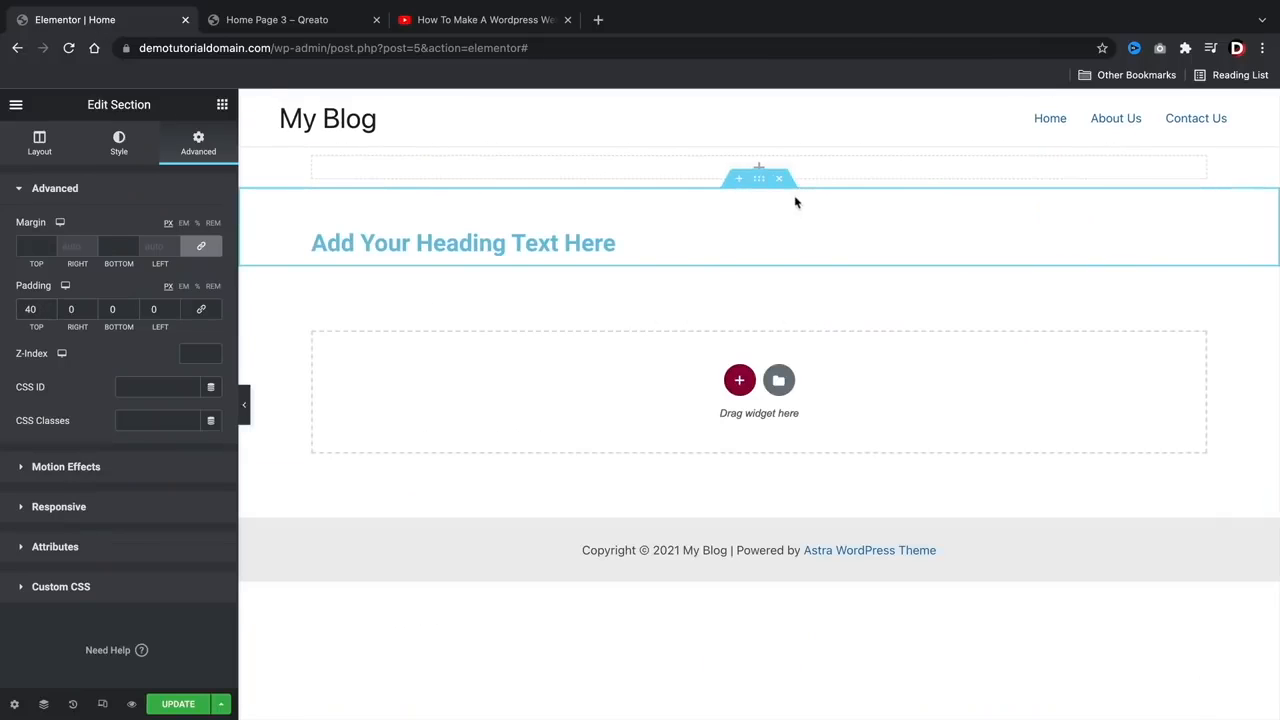
click(776, 178)
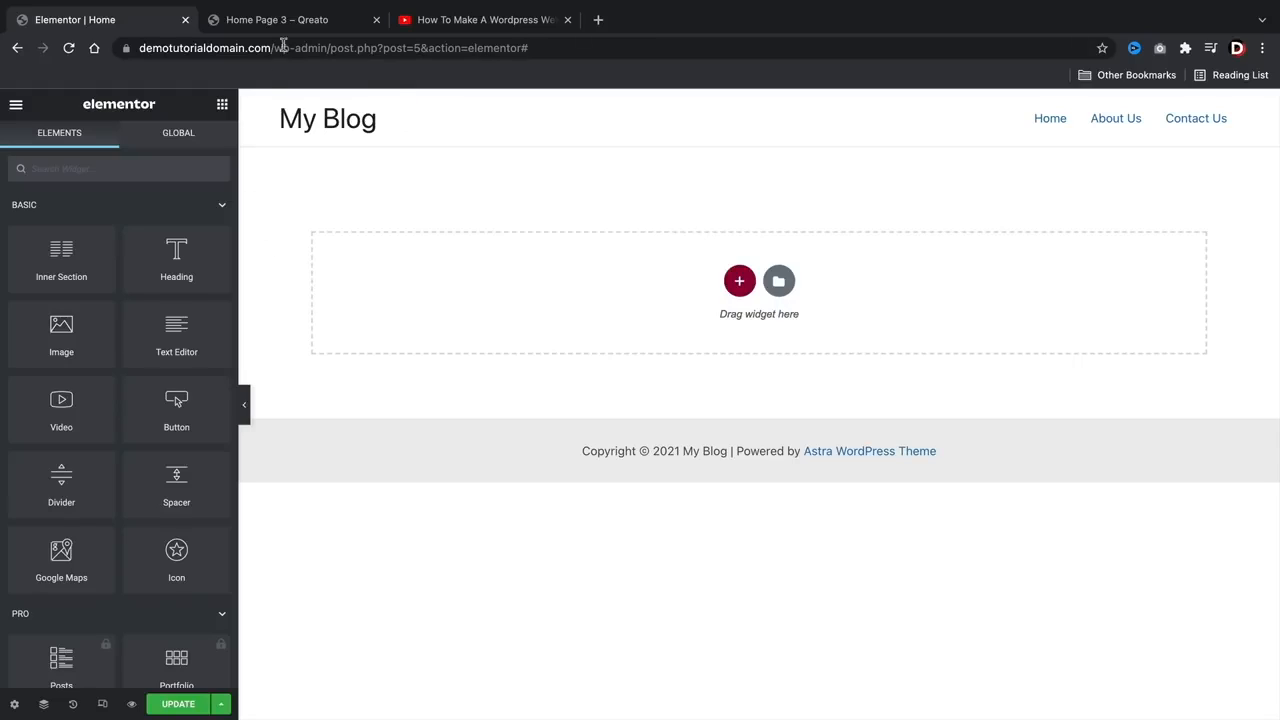
Step: Review the Qreato demo's WEB DESIGN PROFESSIONAL tagline and Hey Everyone! Check Out Portfolio headline
click(287, 20)
drag(545, 360, 767, 369)
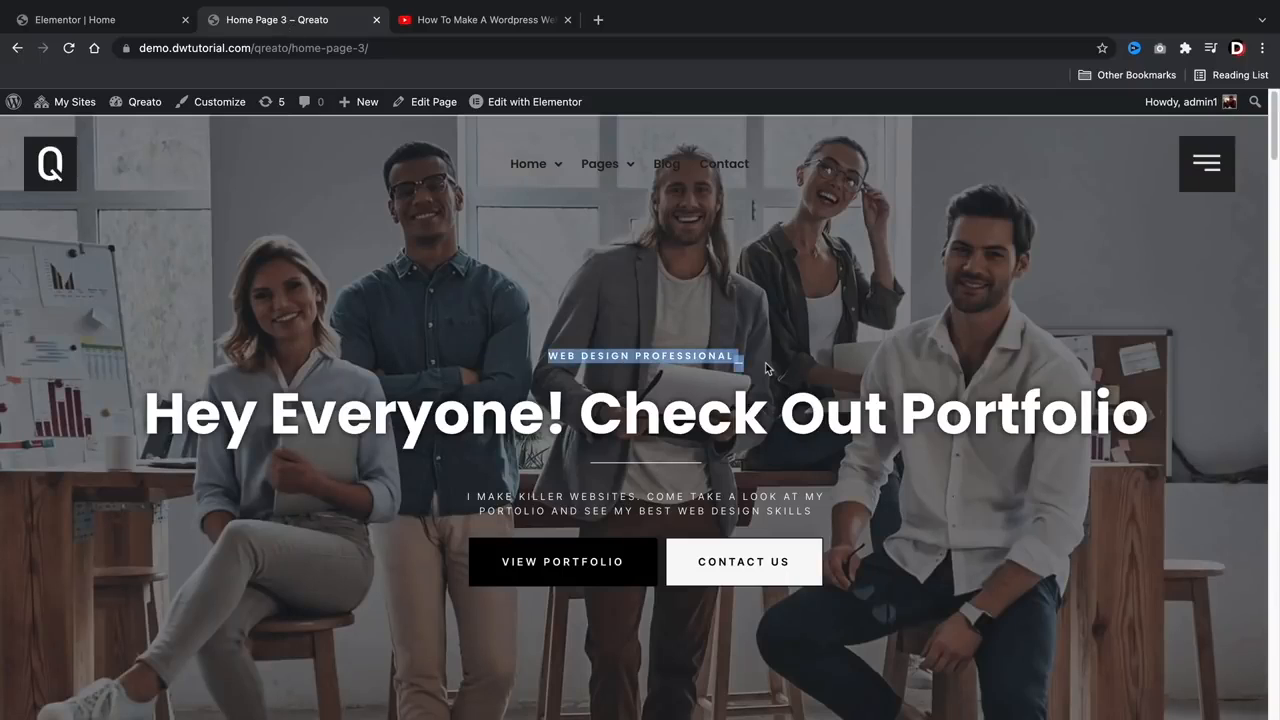
click(706, 381)
drag(148, 414, 1148, 416)
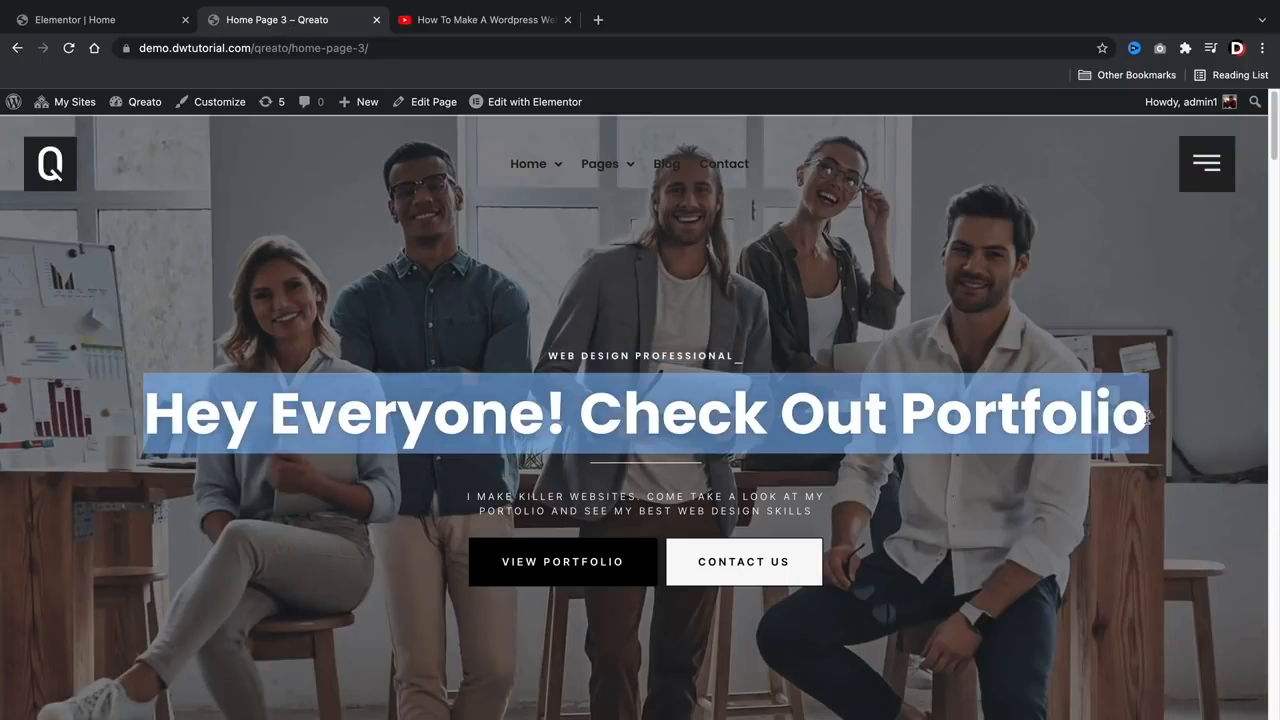
click(146, 26)
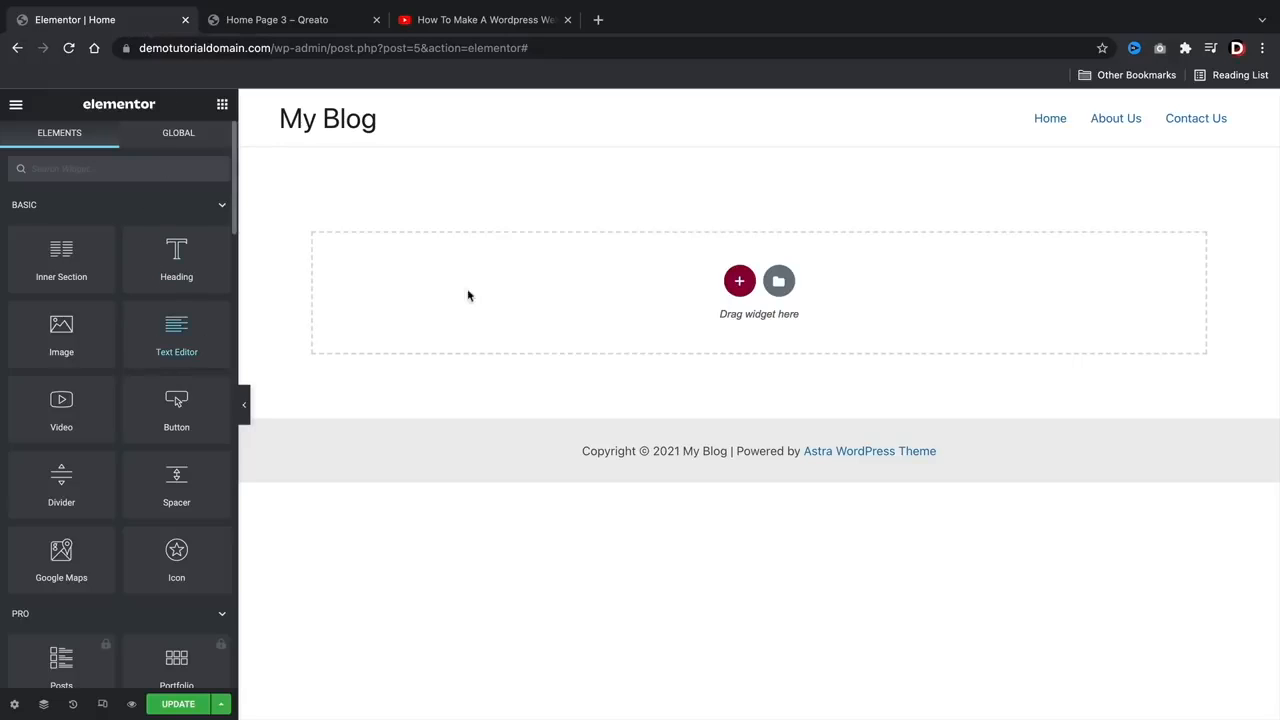
Step: Add a one-column section with a Text Editor widget reading 'Web Design Professional'
click(740, 282)
click(570, 328)
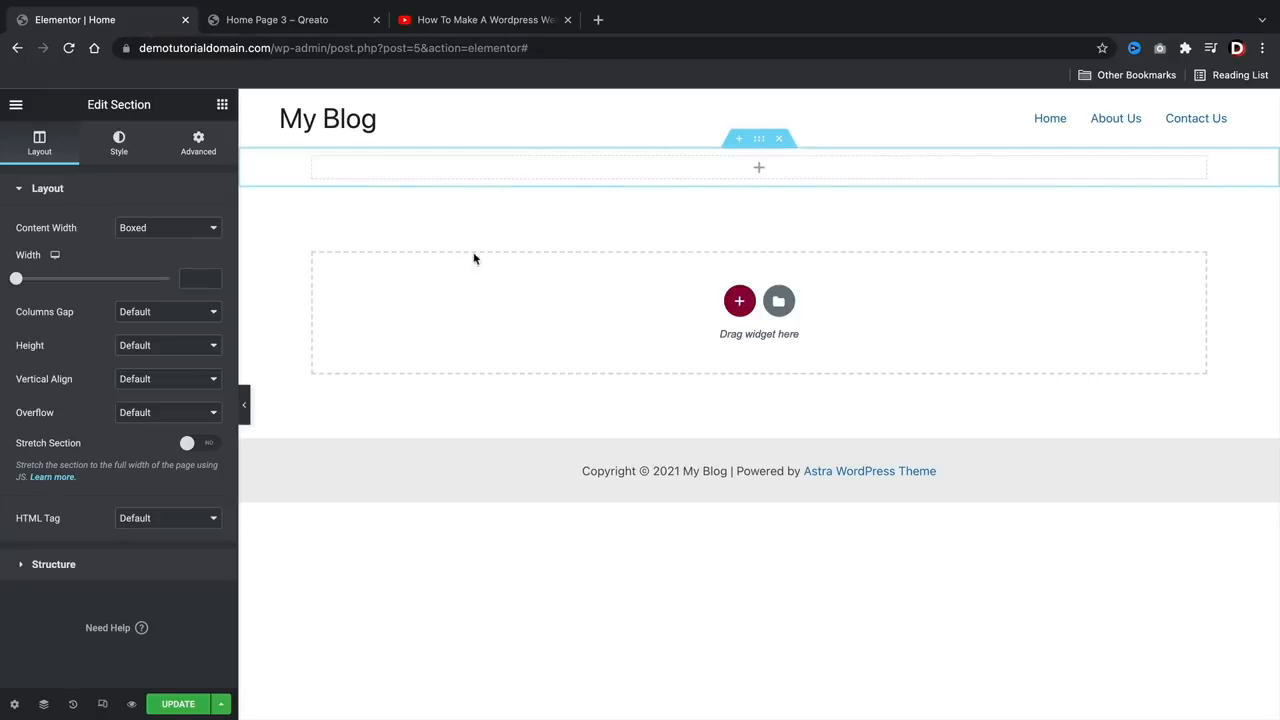
click(222, 104)
drag(176, 333, 709, 166)
drag(144, 425, 2, 325)
text(Web)
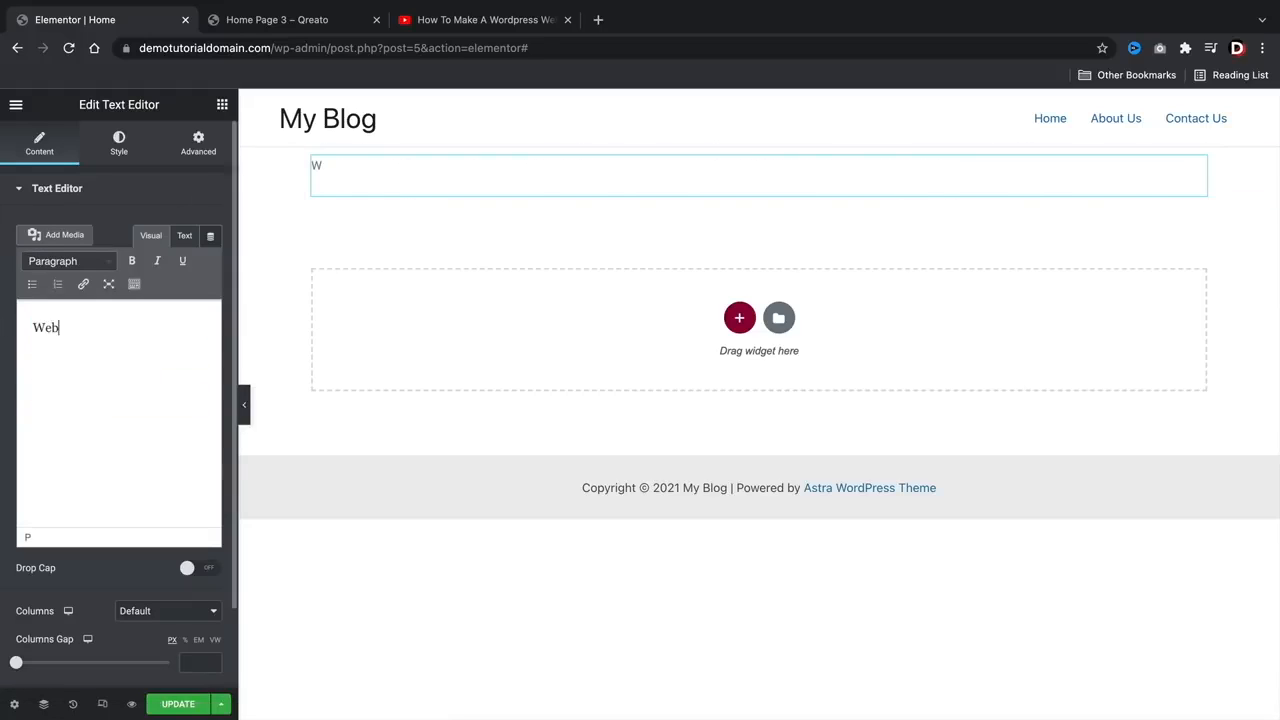
text( Design Professional)
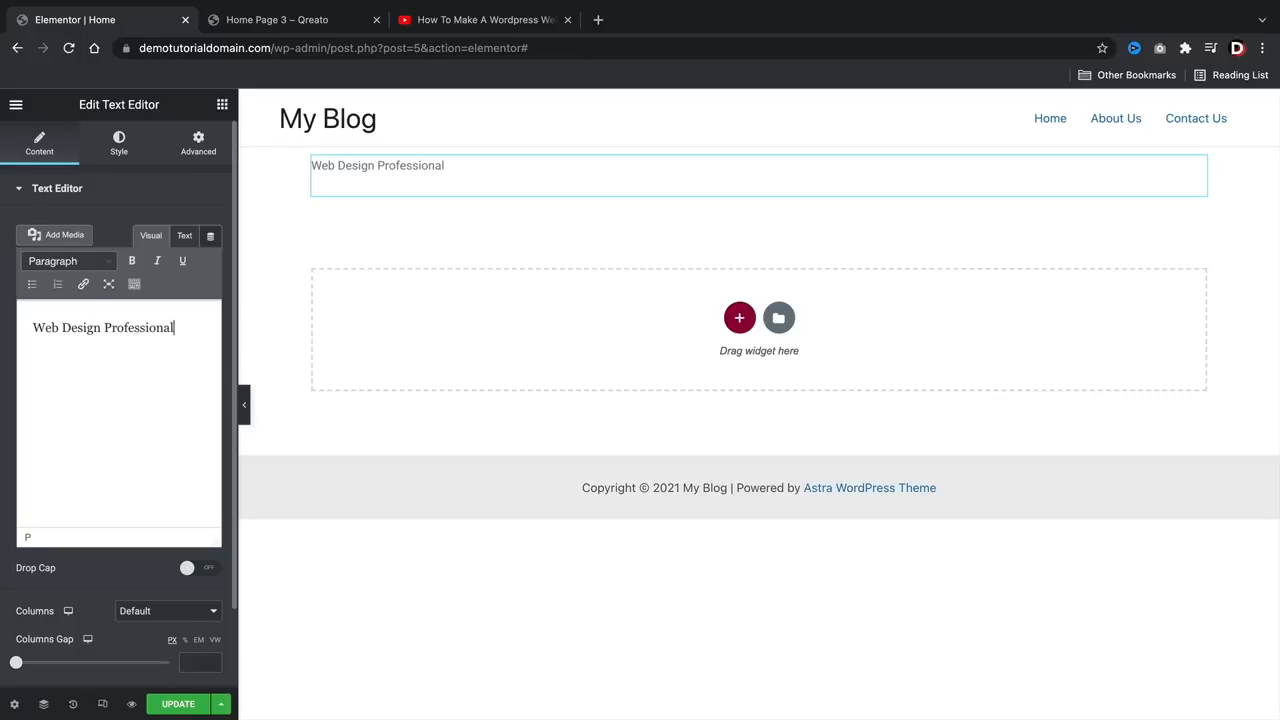
Step: Check the Qreato homepage for the next headline's wording
click(241, 24)
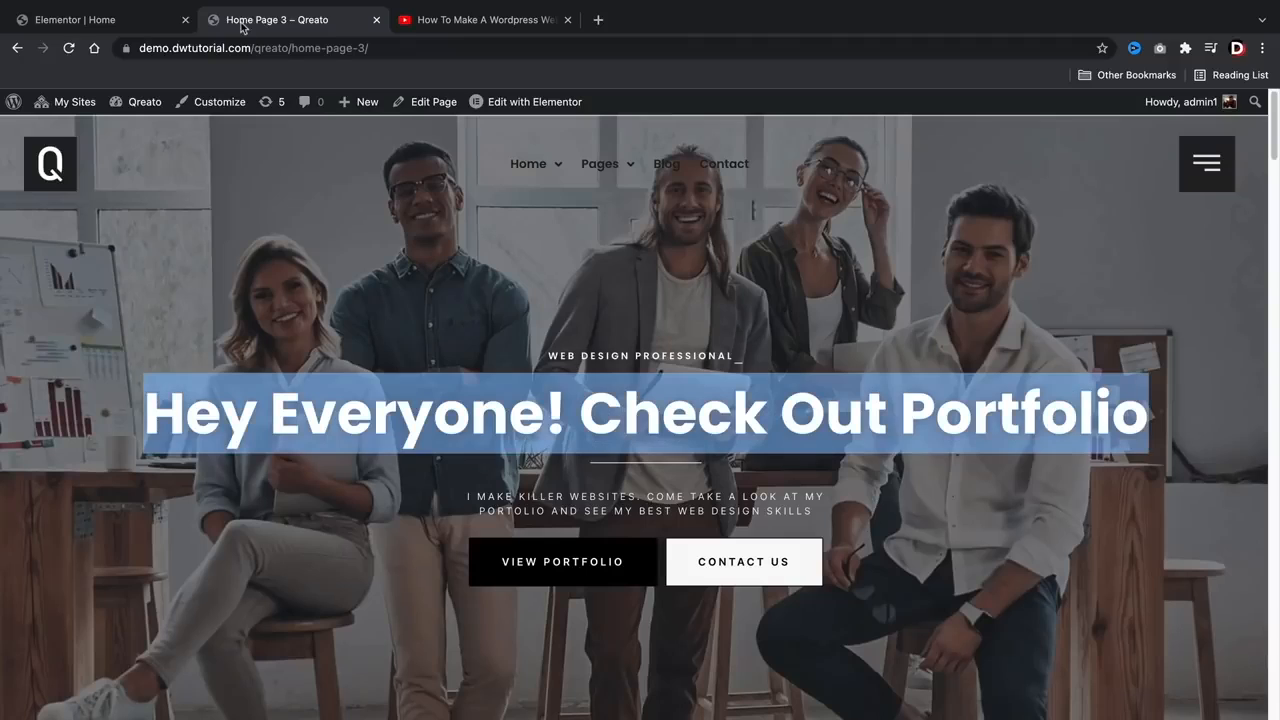
click(740, 374)
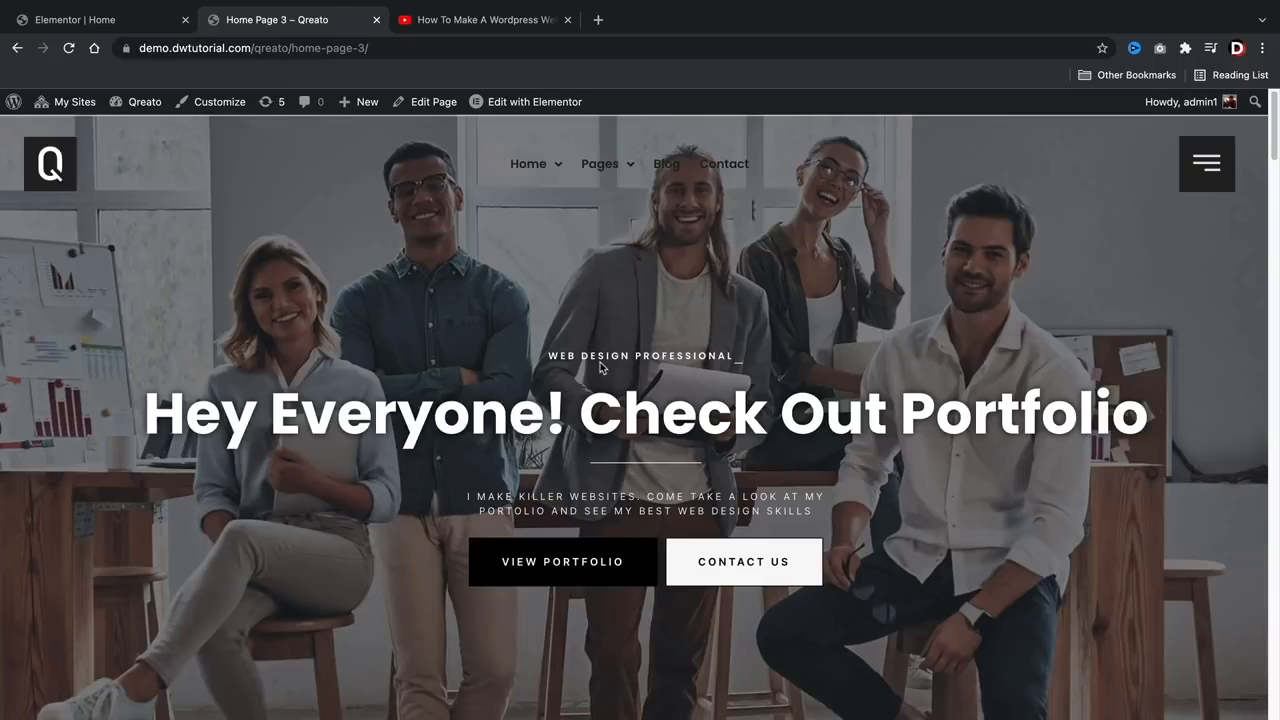
click(45, 20)
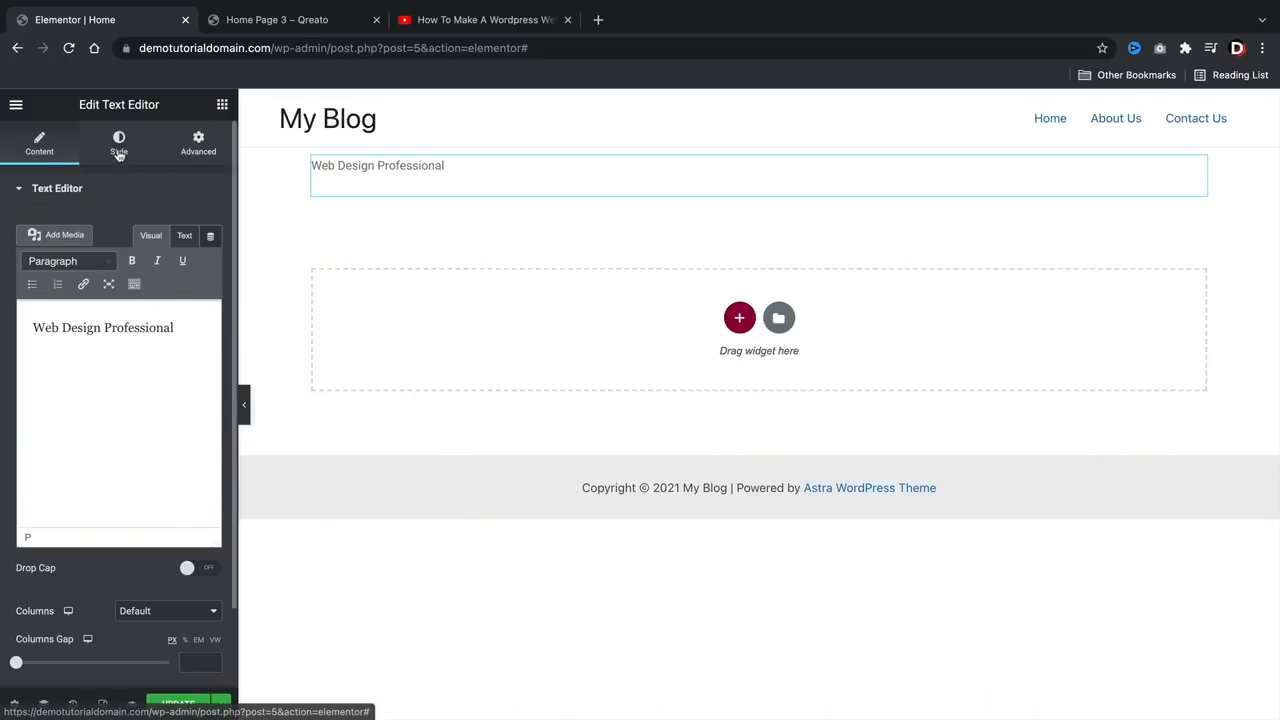
Step: Centre the Web Design Professional text and make its colour black
click(118, 148)
click(168, 227)
click(211, 261)
click(108, 432)
click(137, 578)
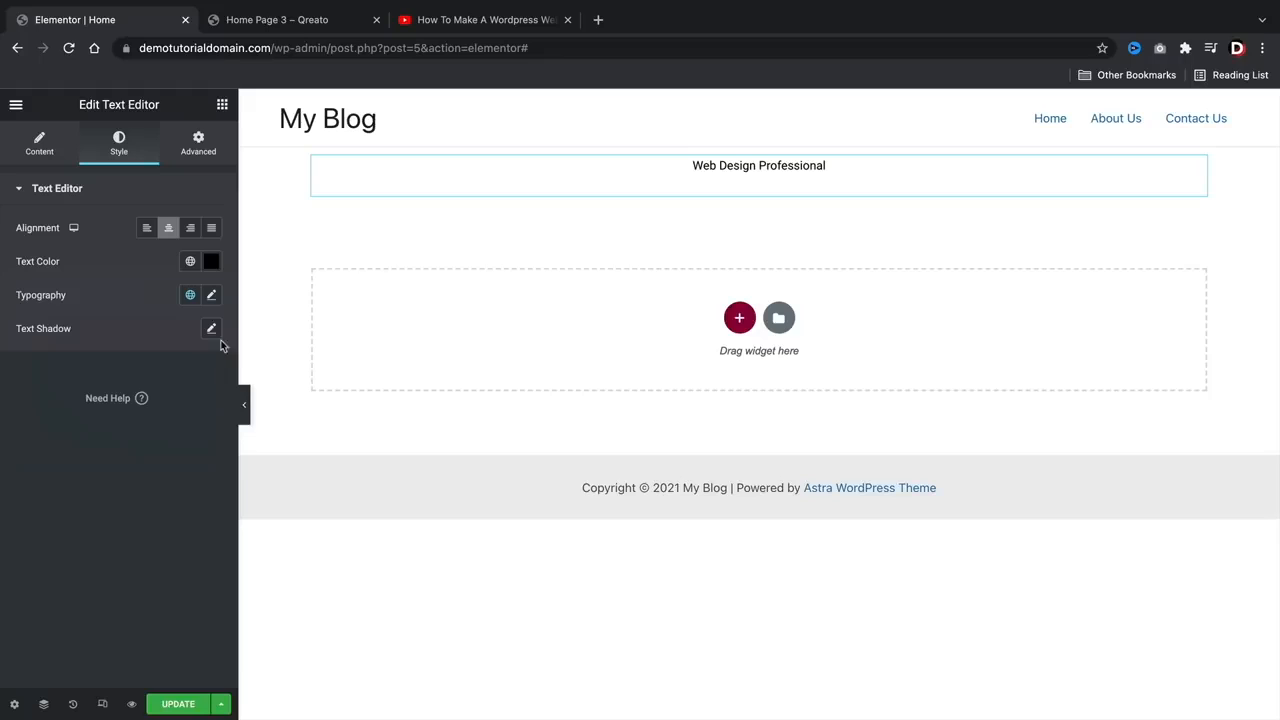
Step: Keep the Roboto font and set the text's font weight to 300
click(211, 295)
click(184, 376)
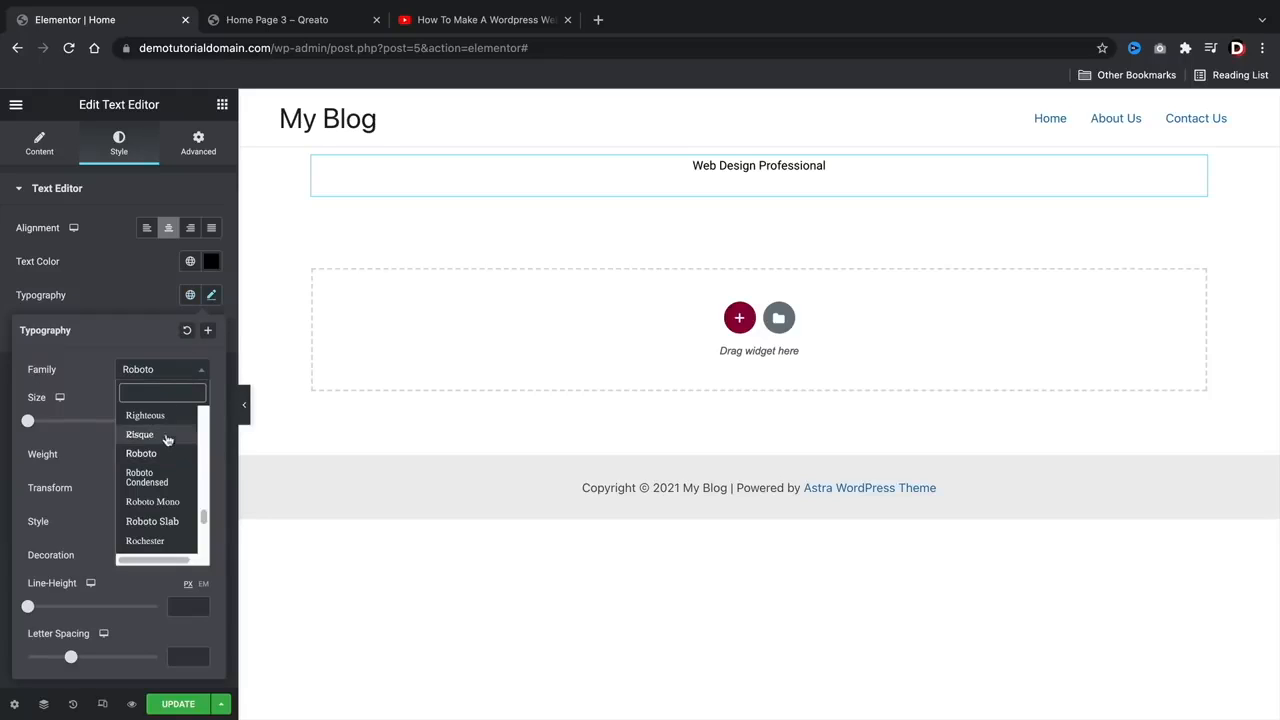
scroll(160, 490, down, 2)
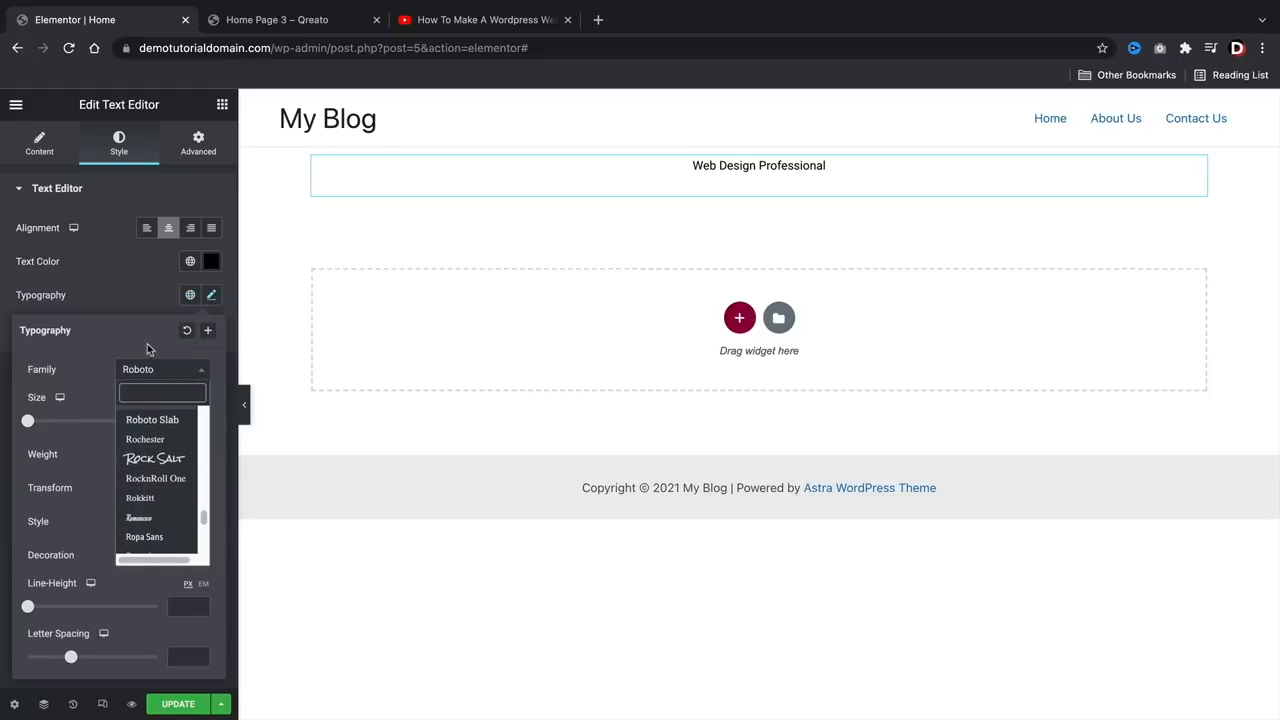
click(89, 370)
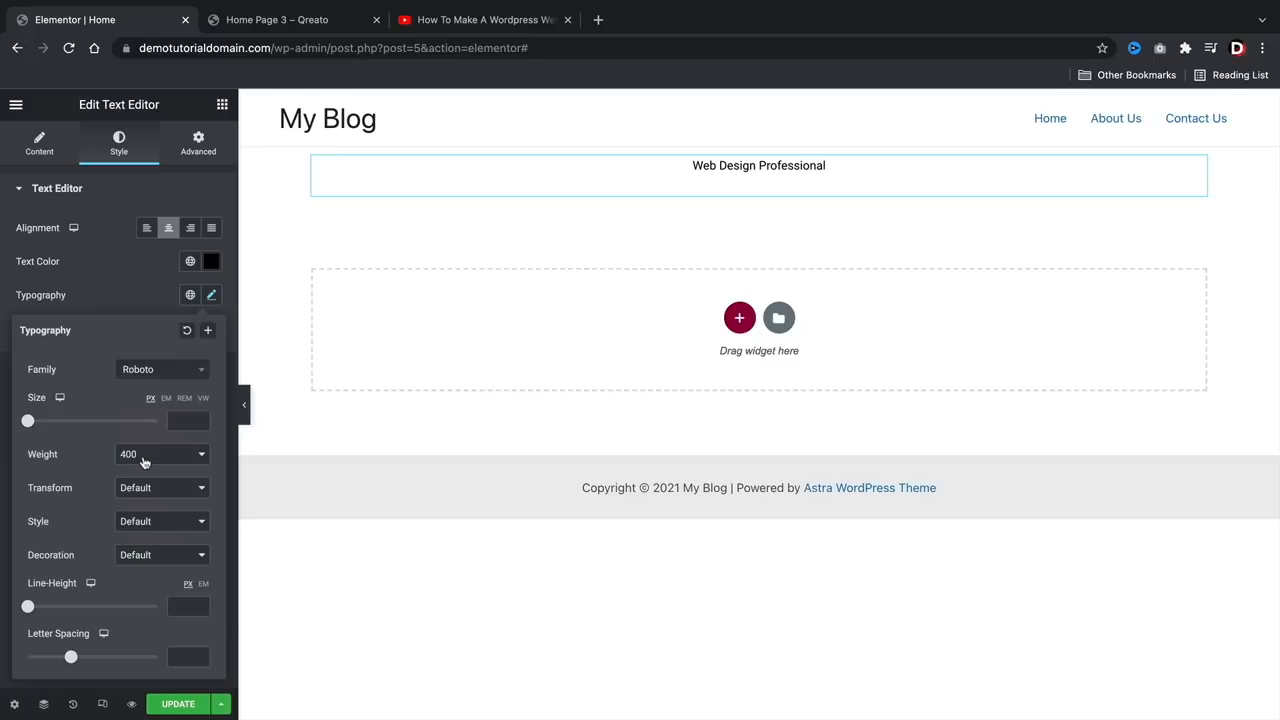
click(143, 458)
click(143, 424)
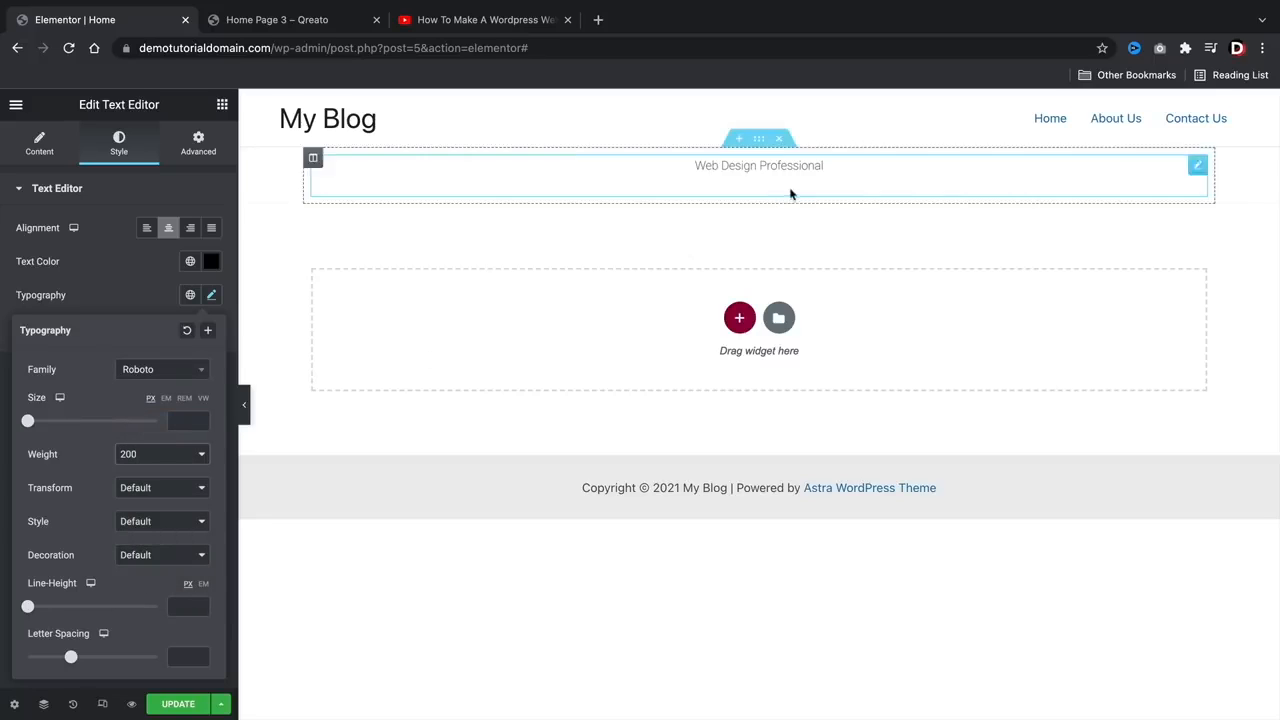
click(157, 454)
click(172, 471)
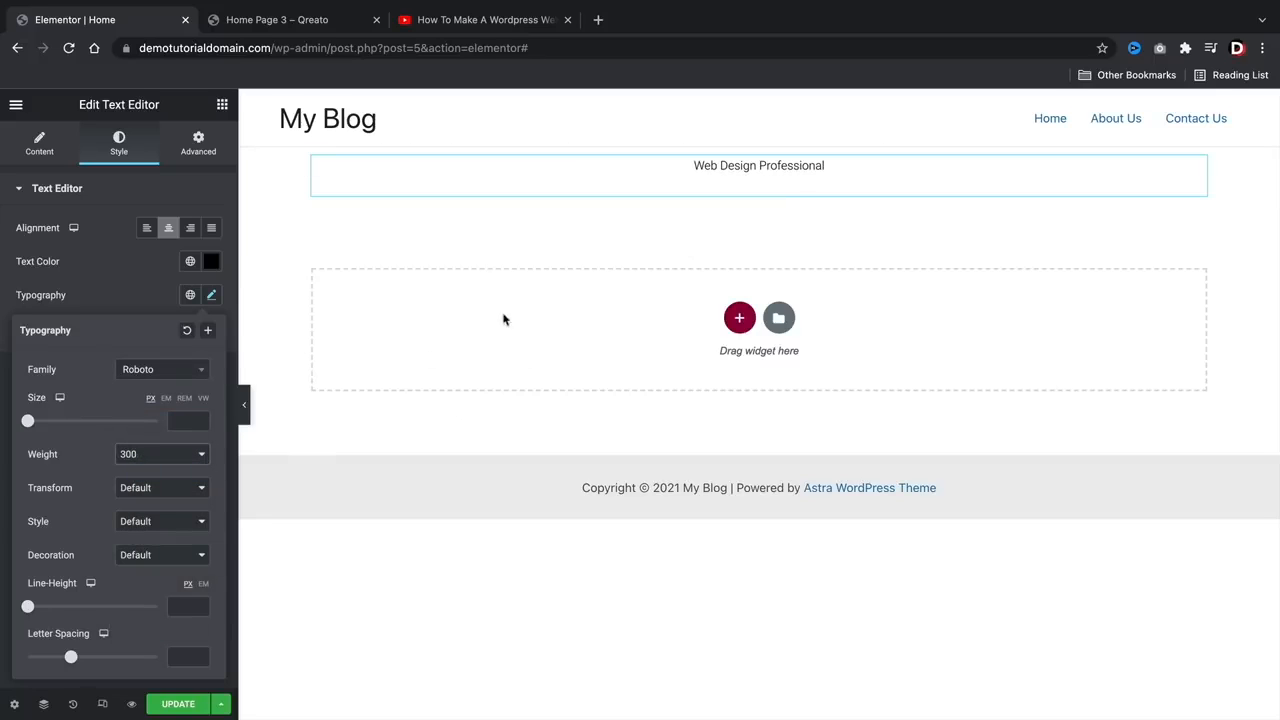
click(222, 104)
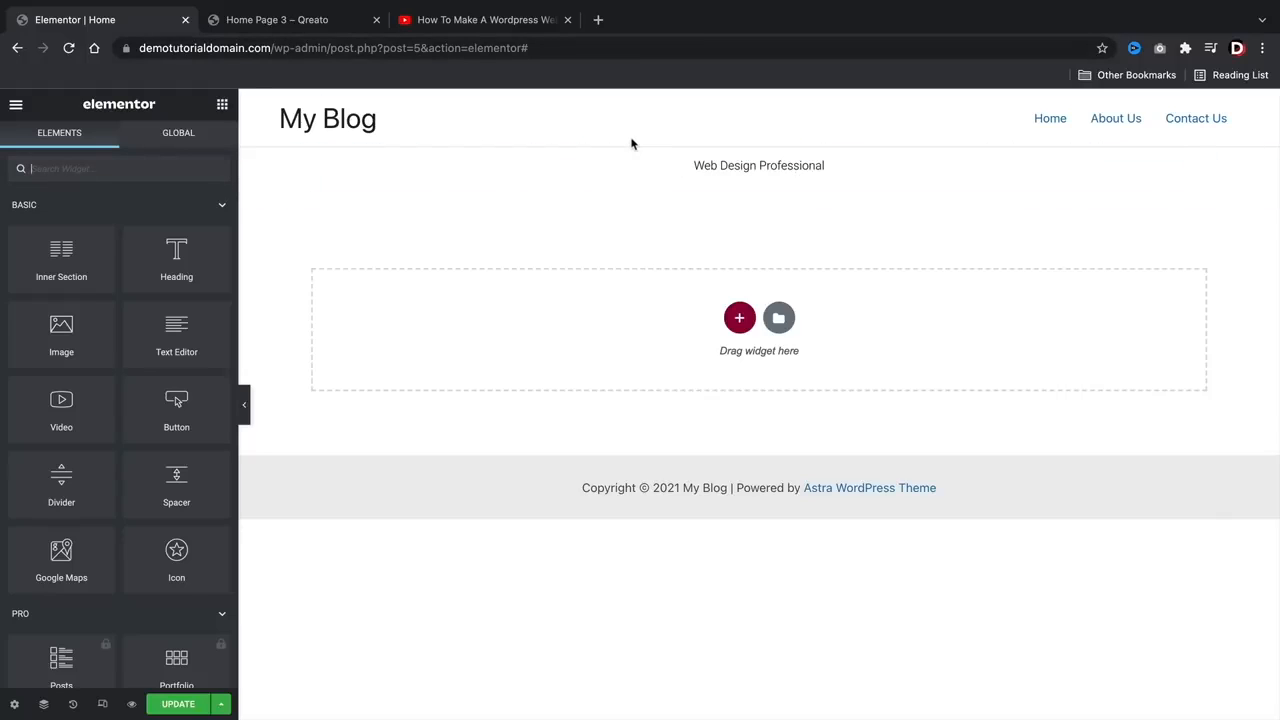
Step: Add a centred Heading widget below the Web Design Professional text
click(300, 20)
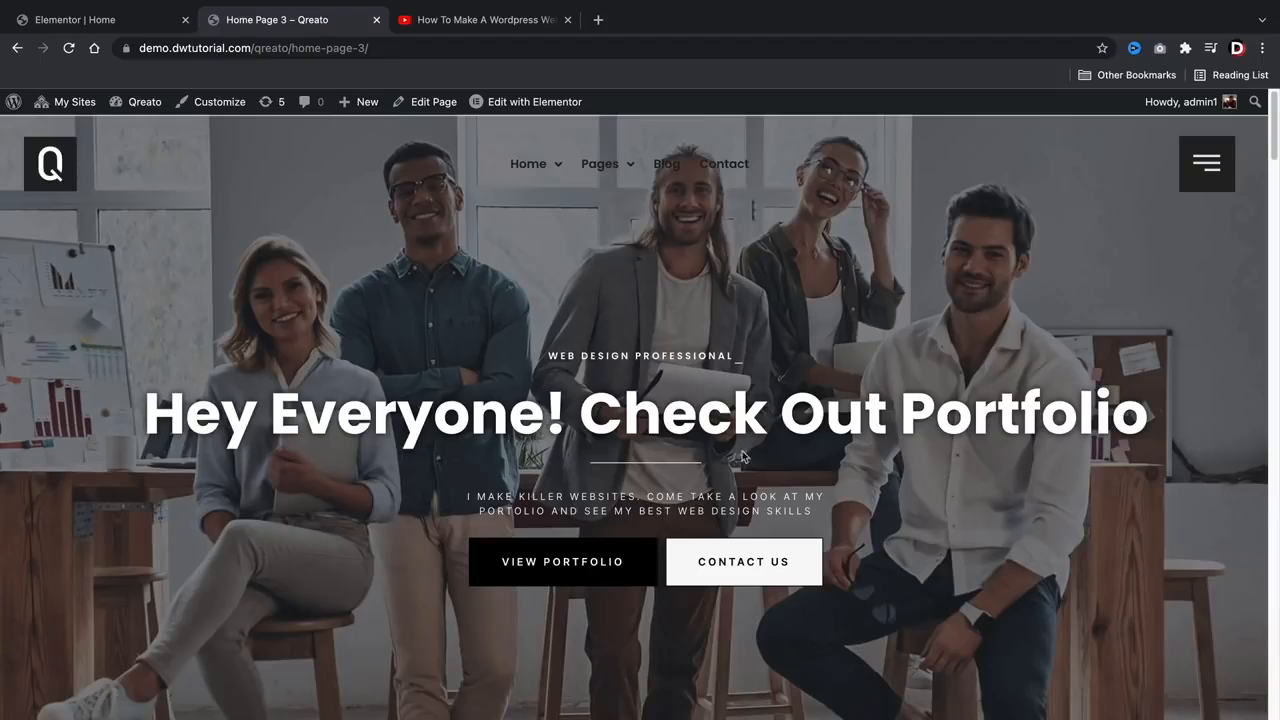
drag(133, 420, 1145, 403)
click(100, 20)
drag(176, 255, 762, 186)
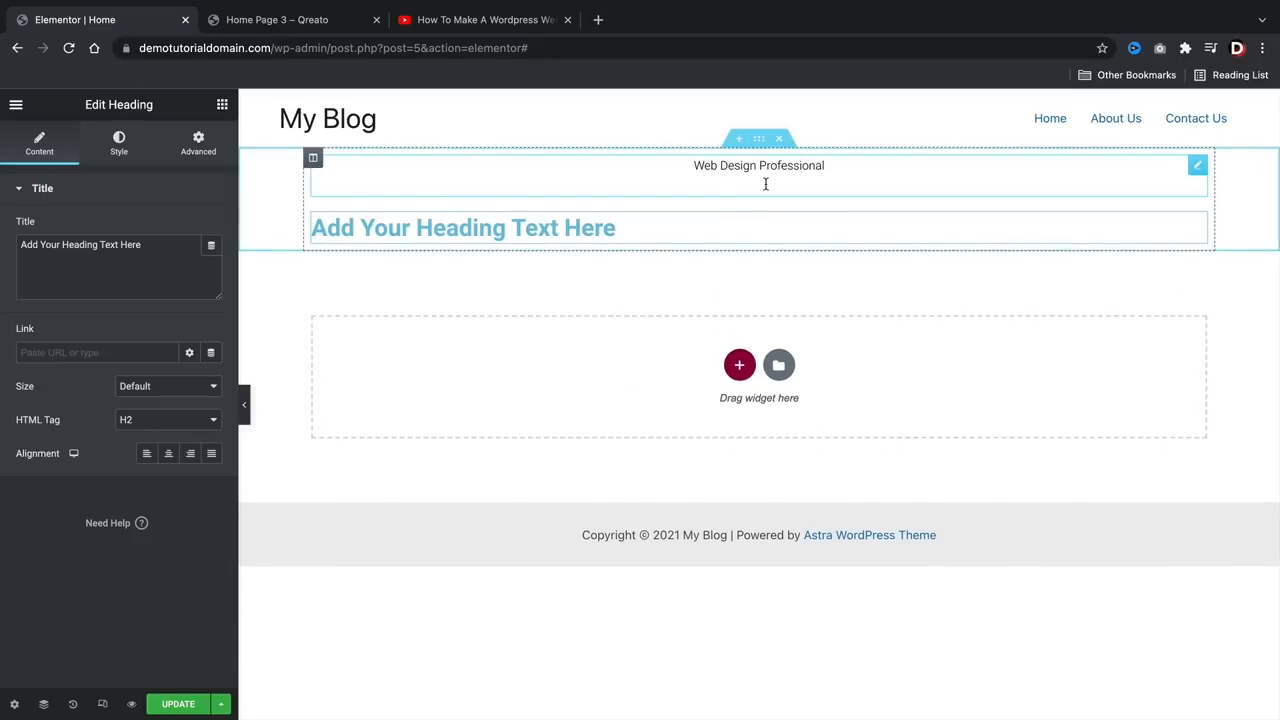
click(168, 455)
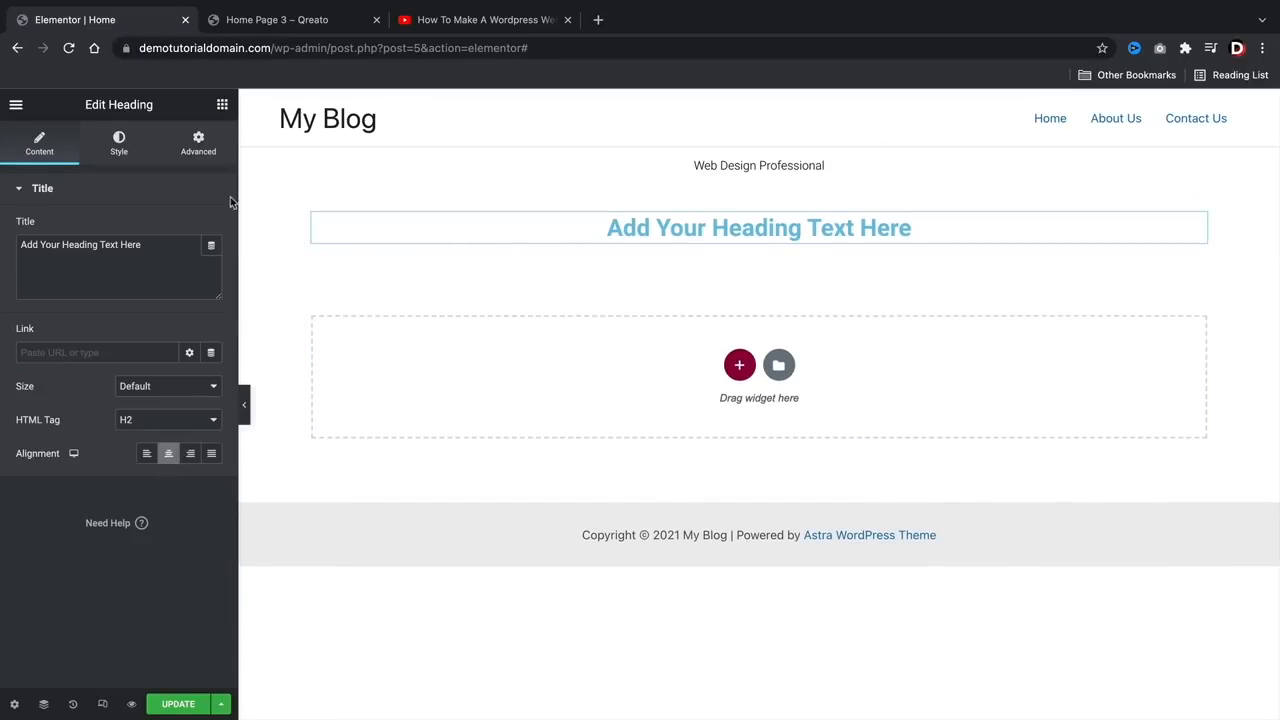
Step: Change the heading text to 'Hey Everyone Check out Portfolio'
click(303, 20)
click(263, 405)
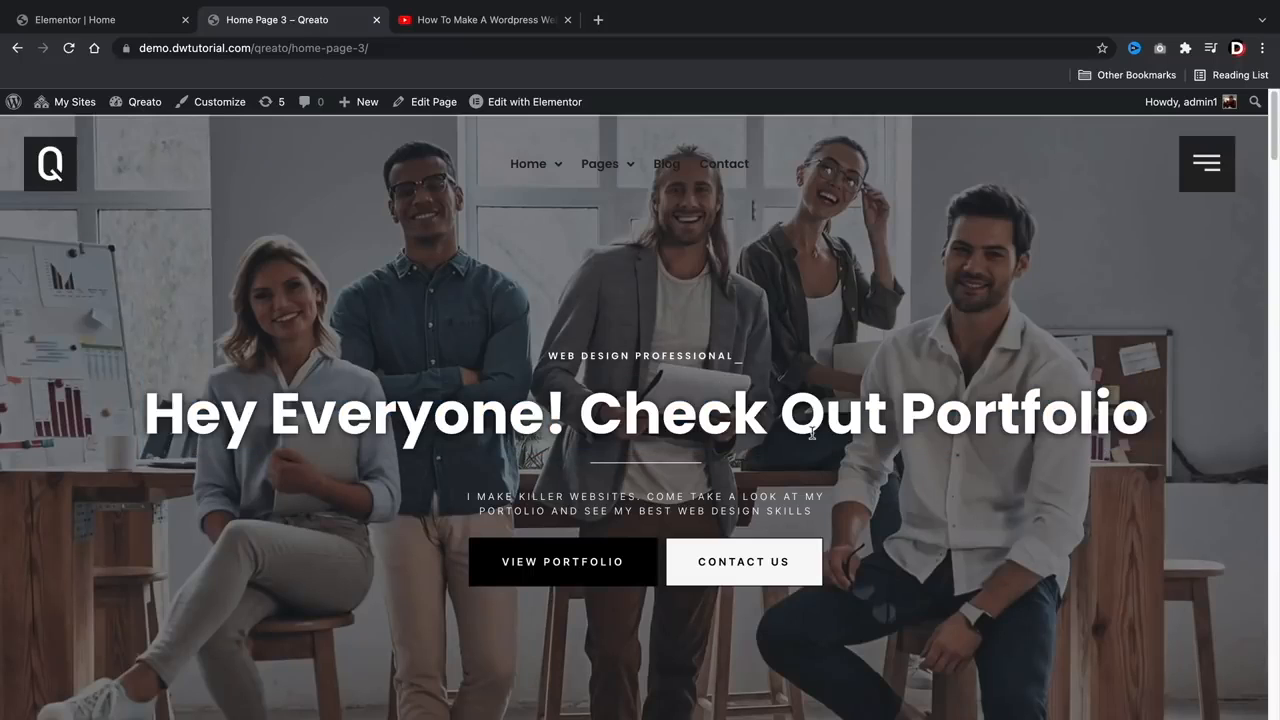
click(126, 19)
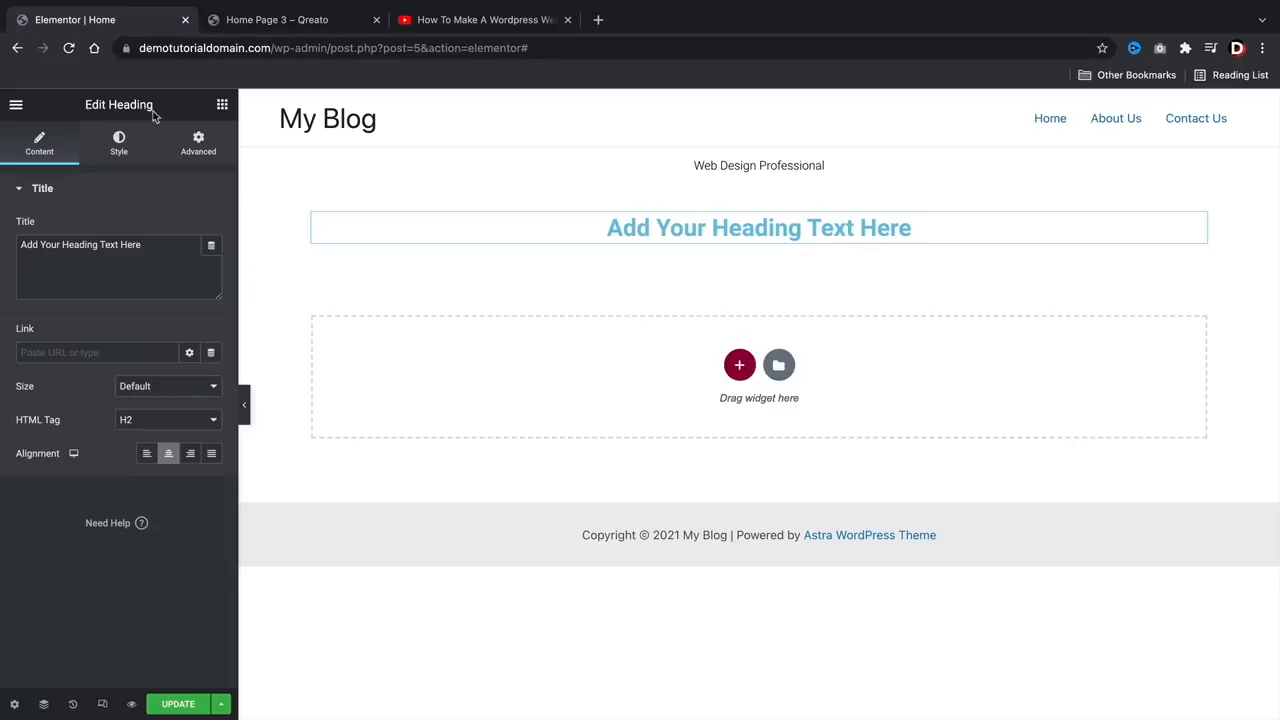
triple_click(134, 256)
text(Hey Everyone Che)
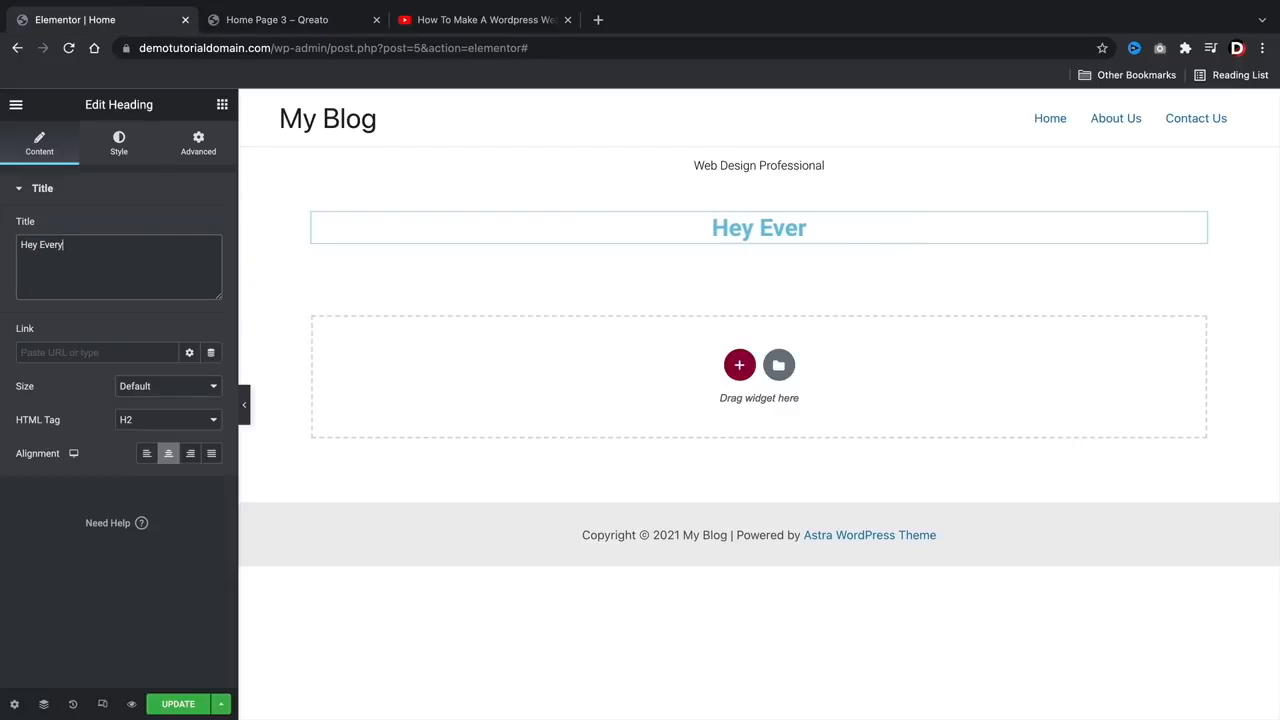
text(t)
key(BackSpace)
key(BackSpace)
key(BackSpace)
text(out Por)
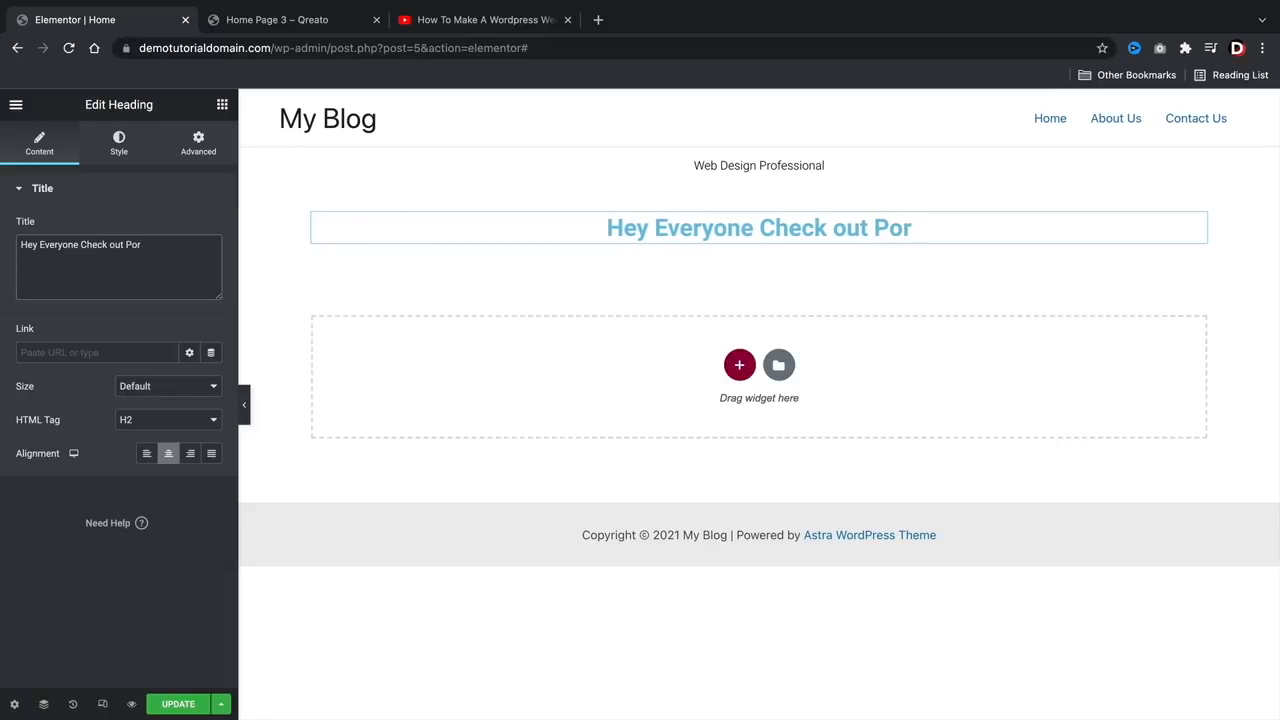
key(BackSpace)
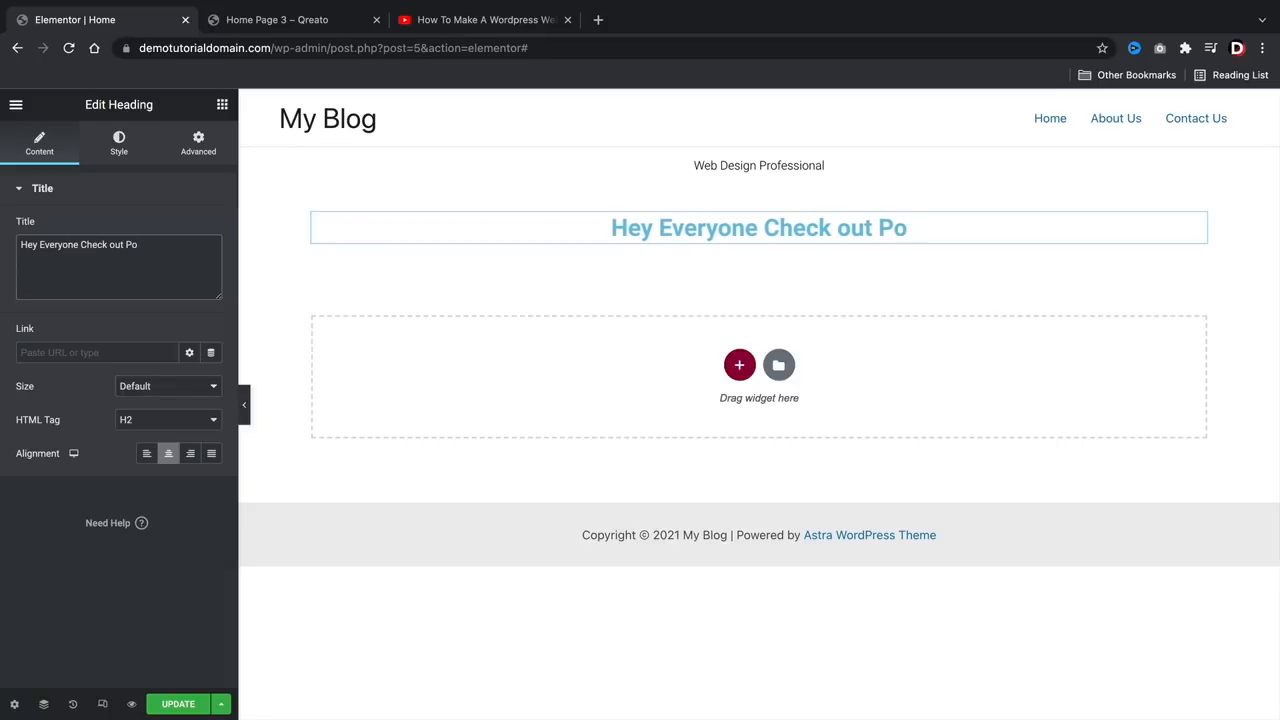
text(rtfolio)
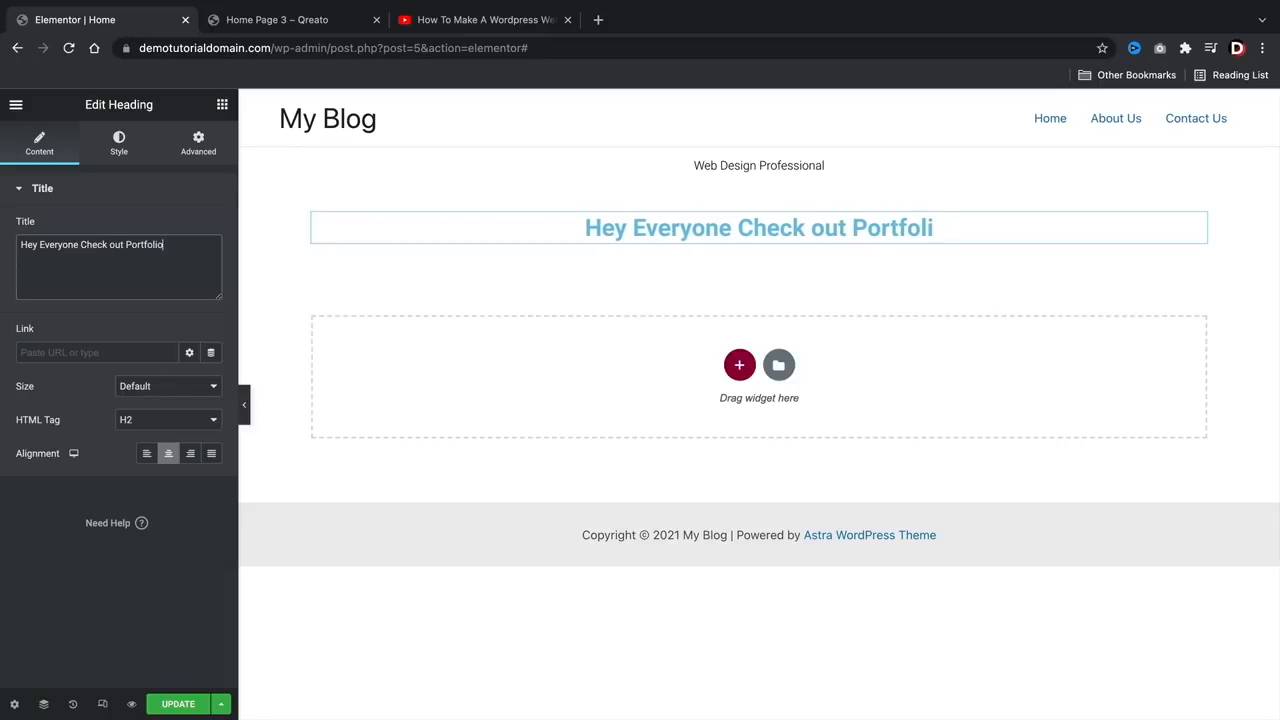
Step: Set the portfolio heading's text colour to black
click(117, 160)
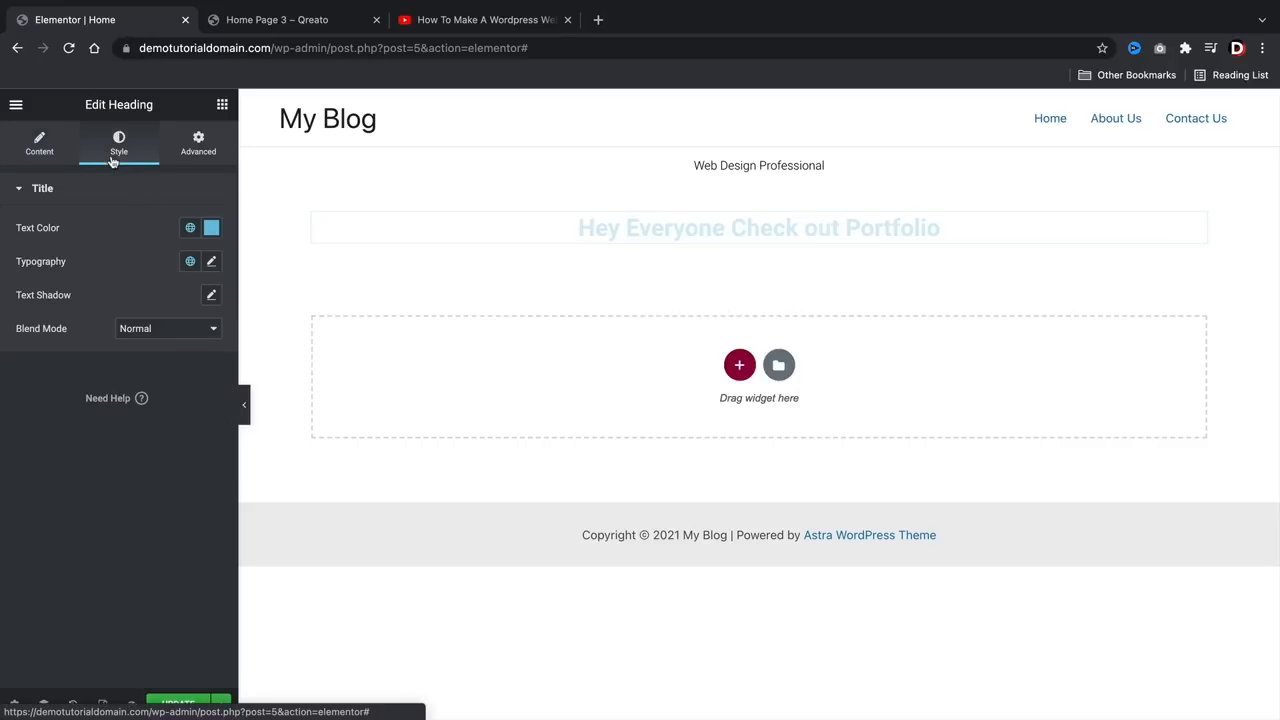
click(212, 234)
click(166, 420)
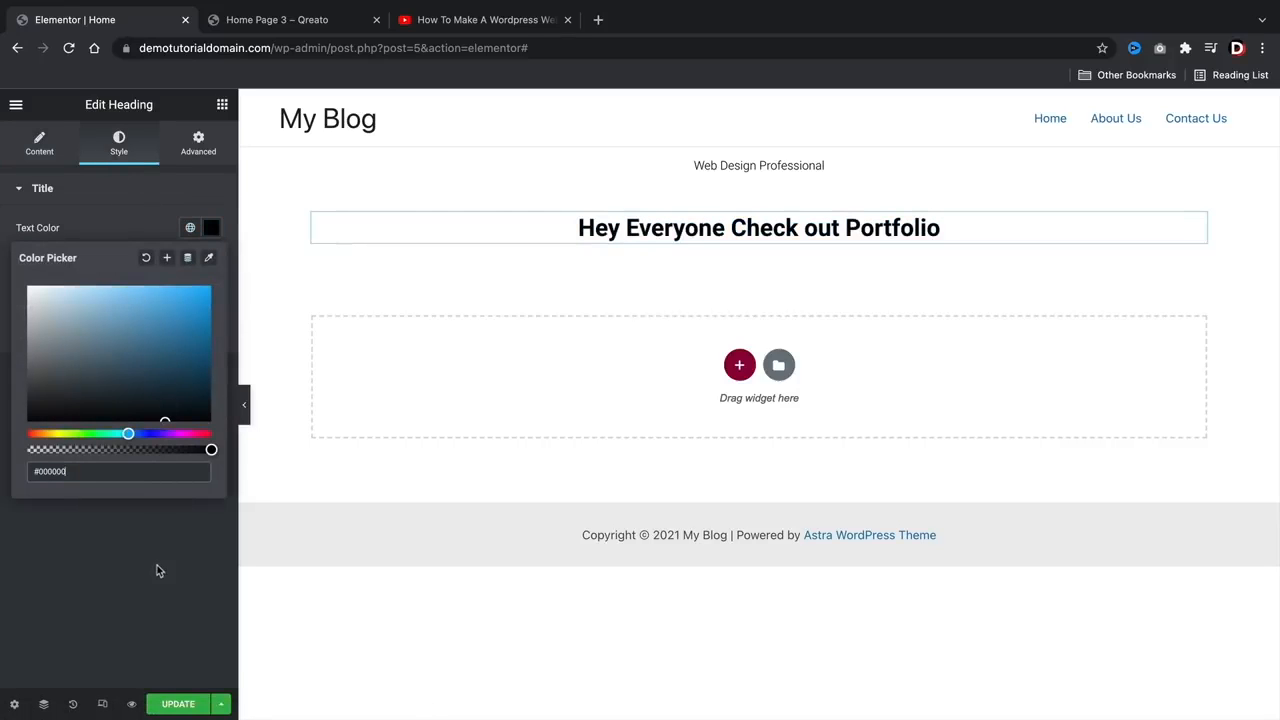
click(158, 551)
Step: Set the heading's typography to the Poppins font at Bold weight
click(211, 264)
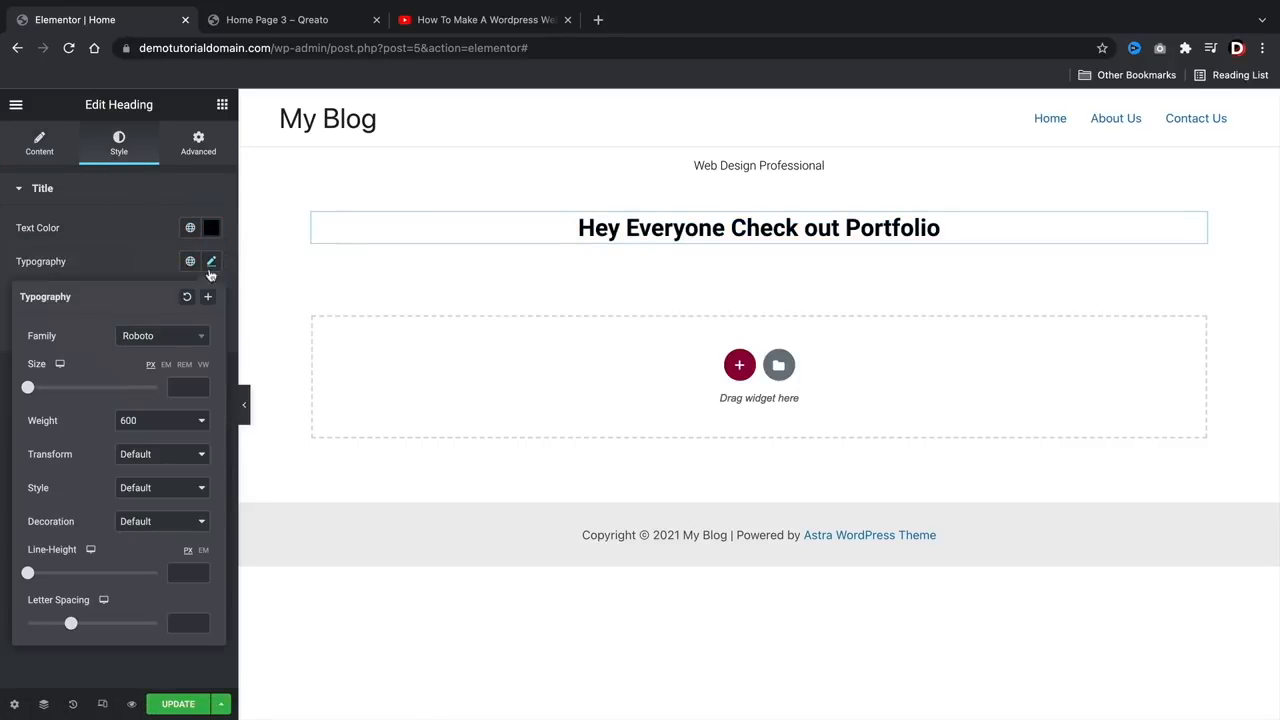
click(165, 336)
text(pop)
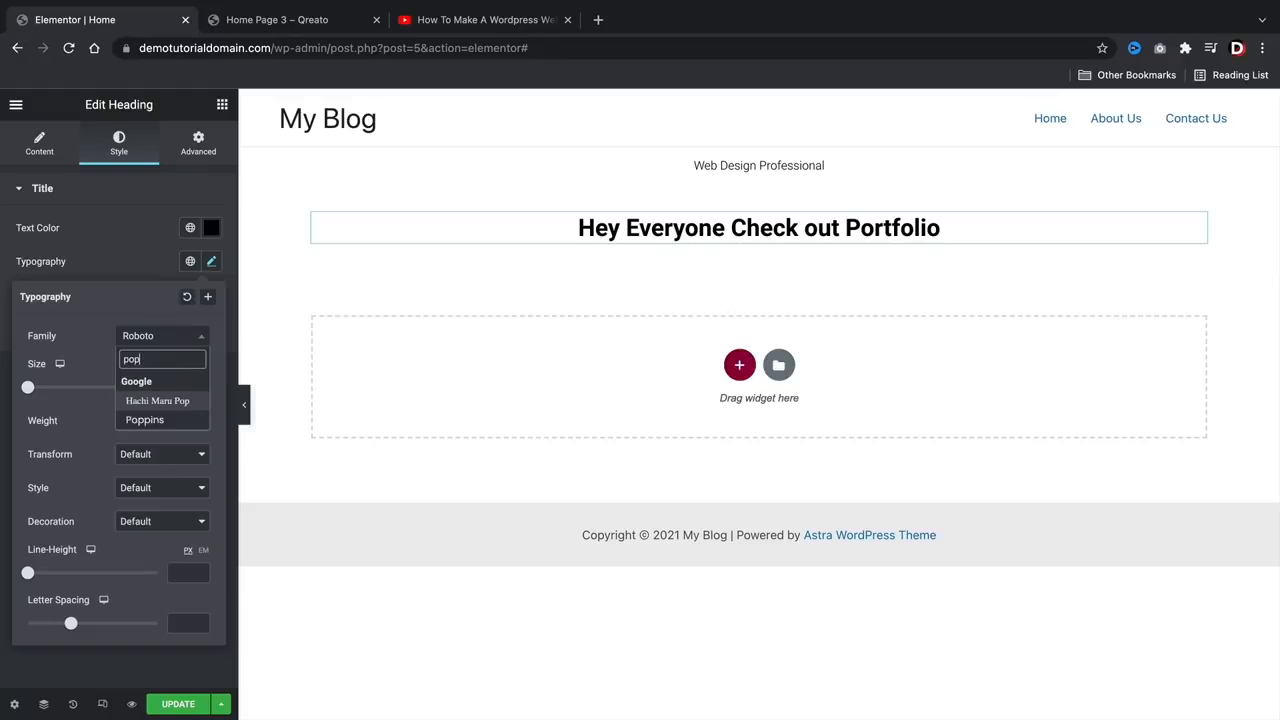
click(158, 402)
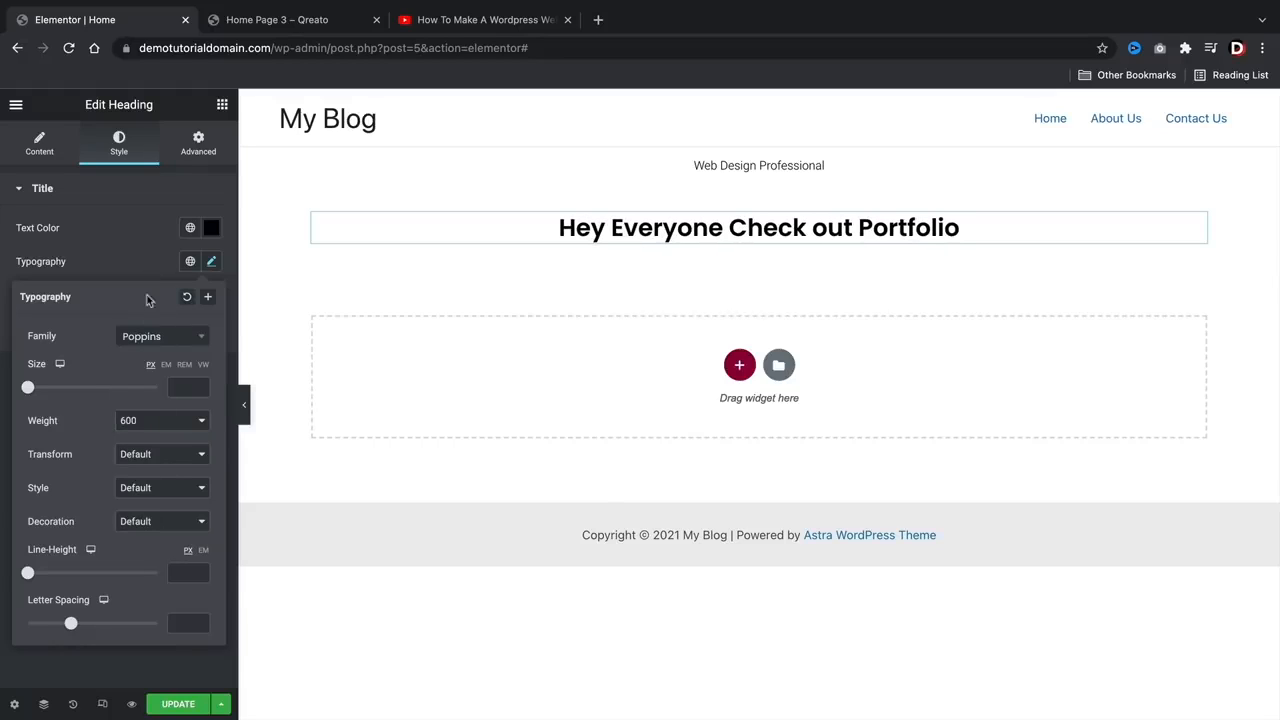
click(143, 427)
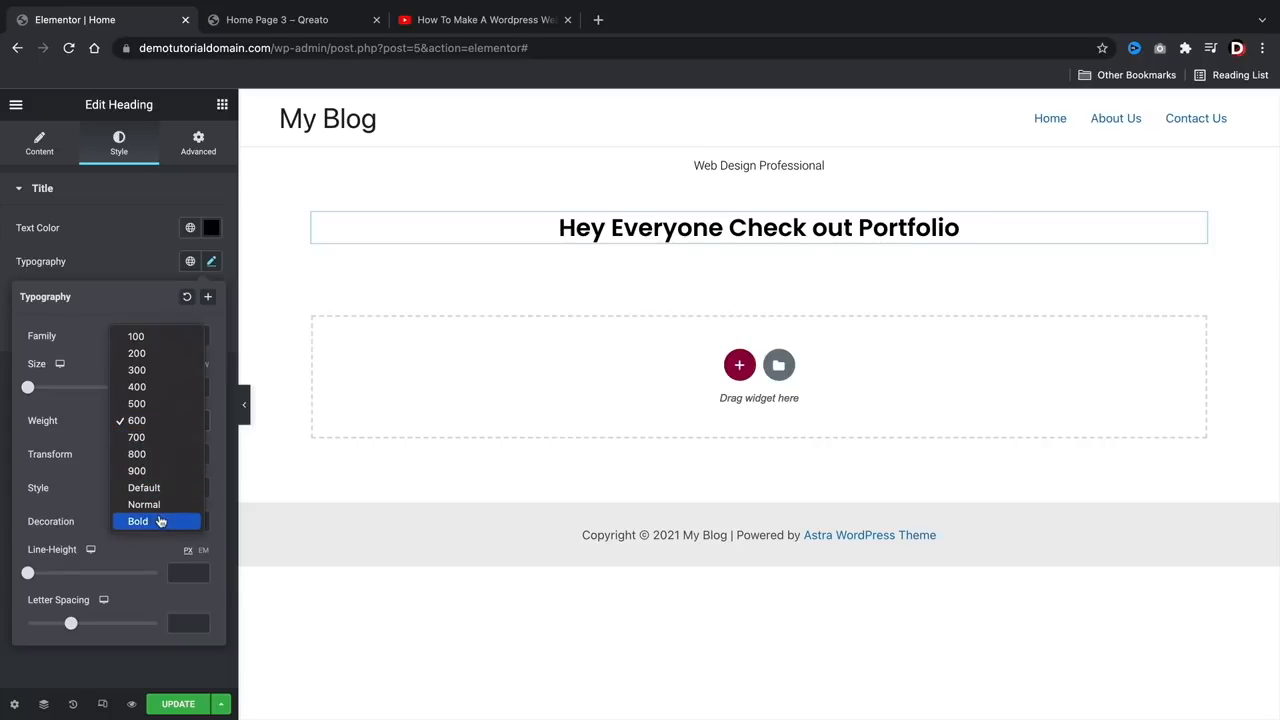
click(160, 521)
click(159, 661)
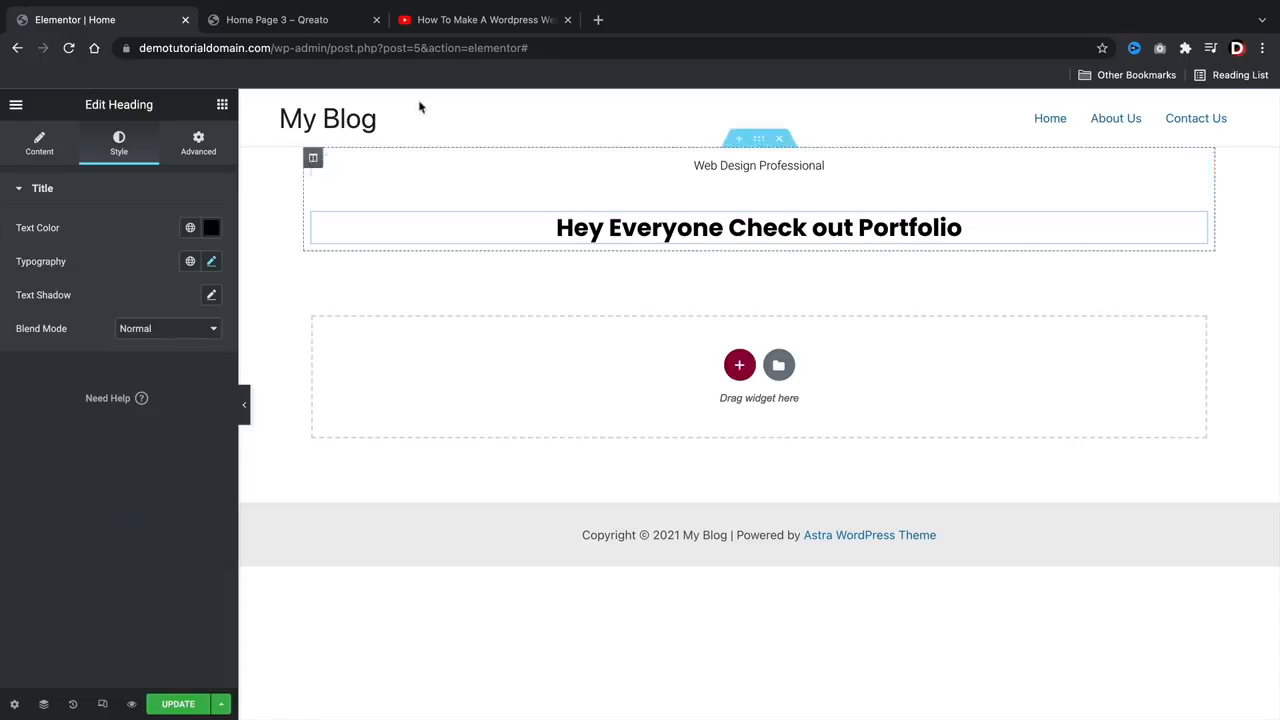
click(316, 21)
scroll(715, 464, down, 10)
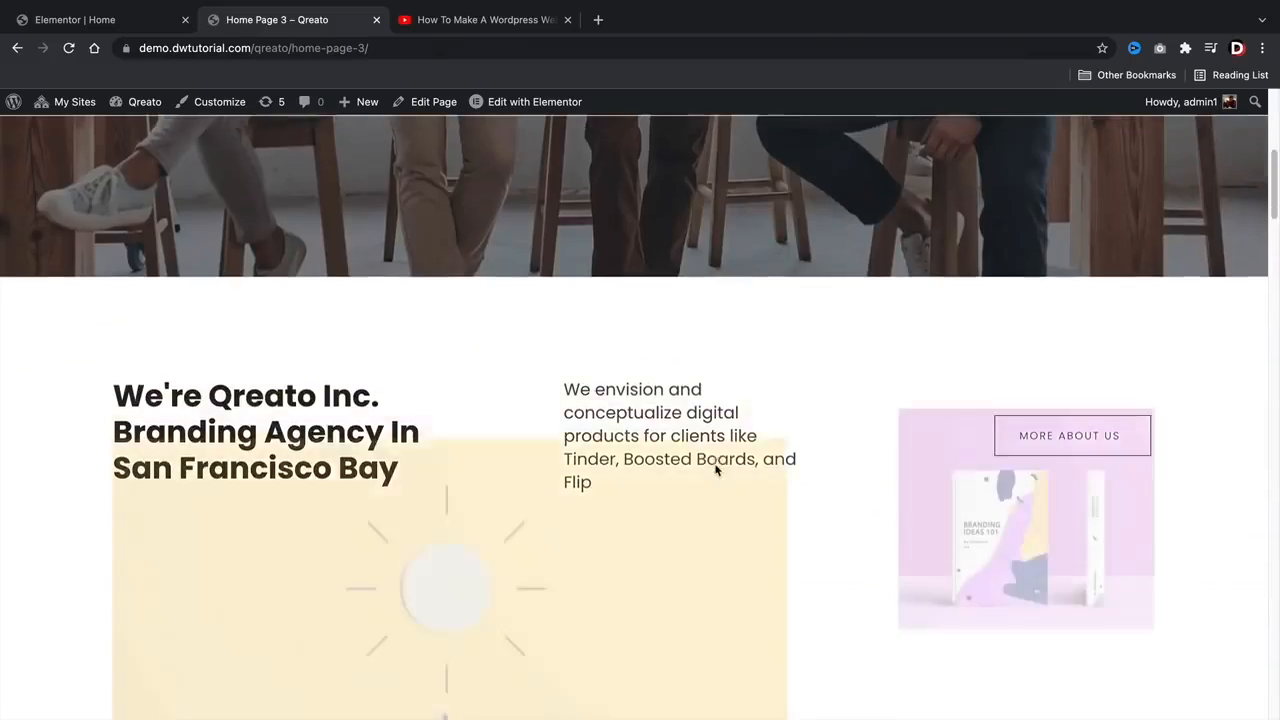
drag(407, 348, 92, 283)
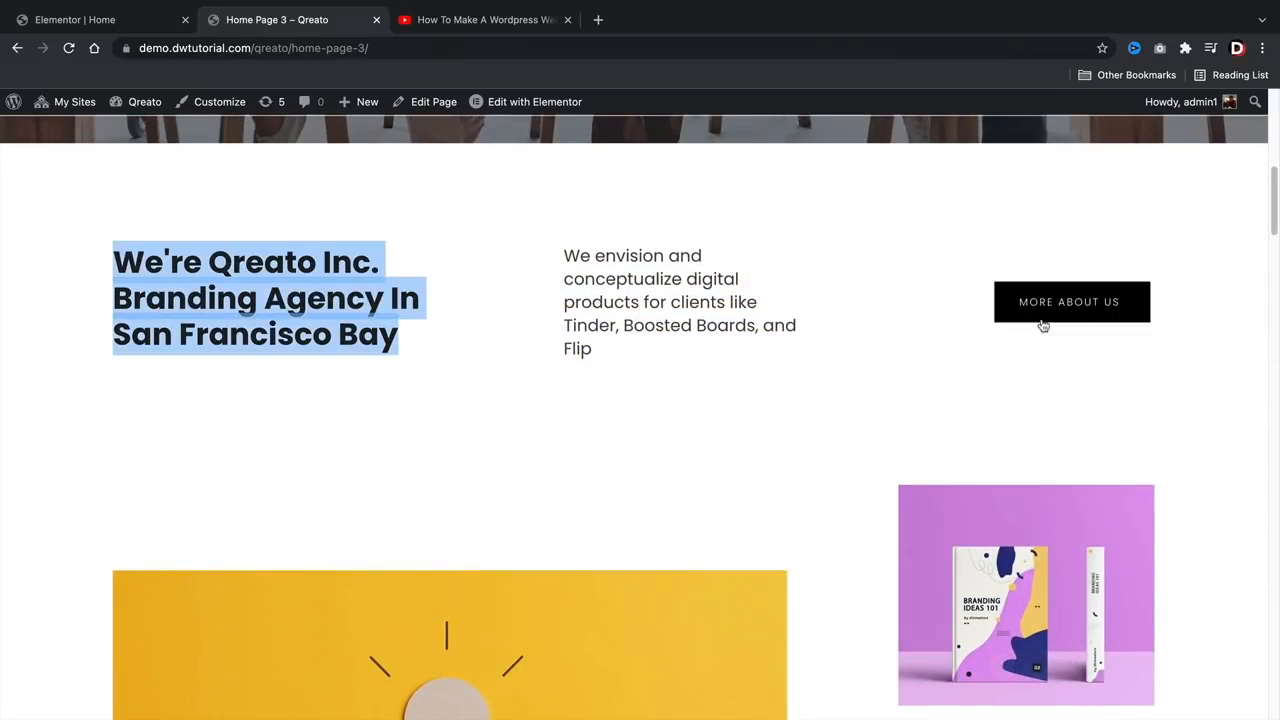
drag(374, 338, 94, 271)
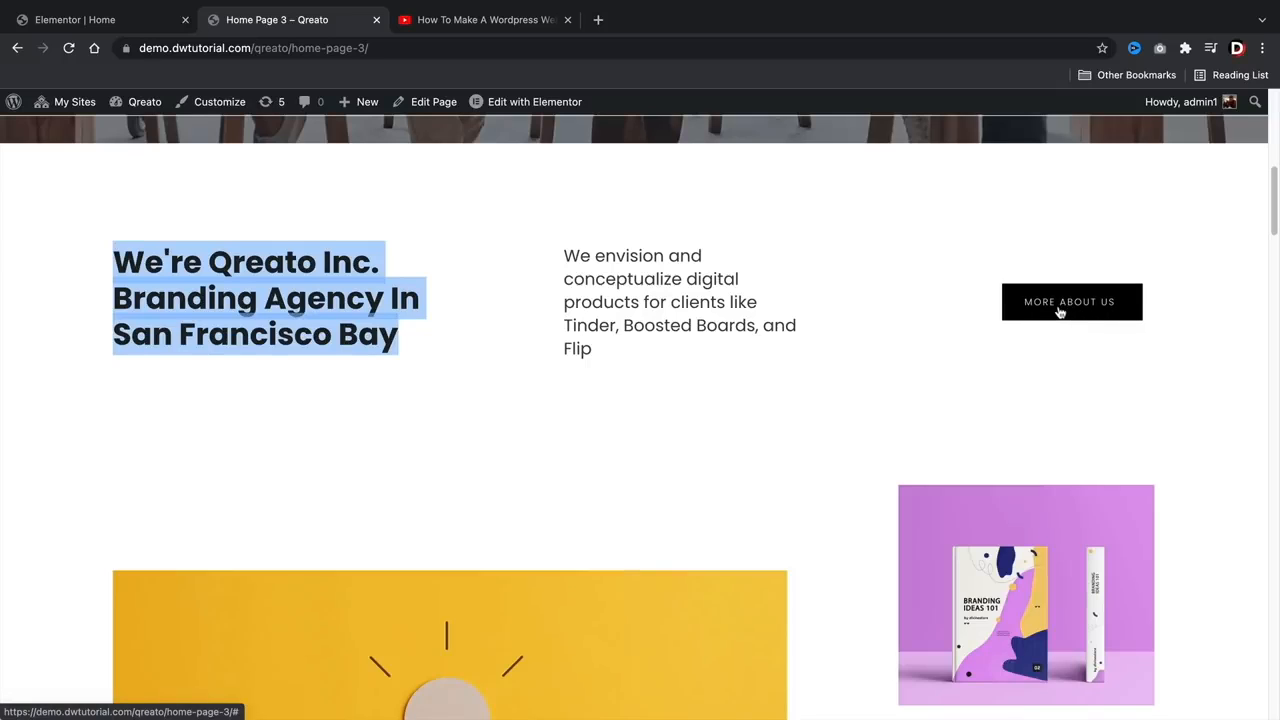
click(730, 290)
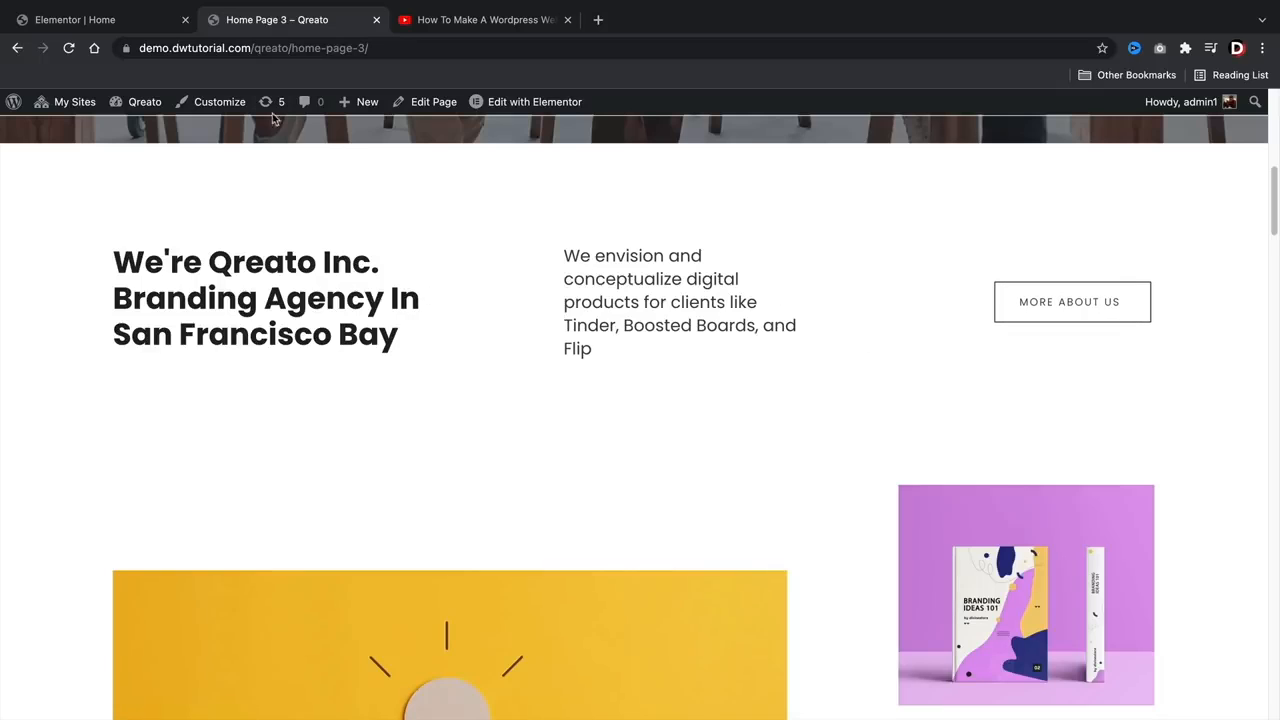
click(130, 30)
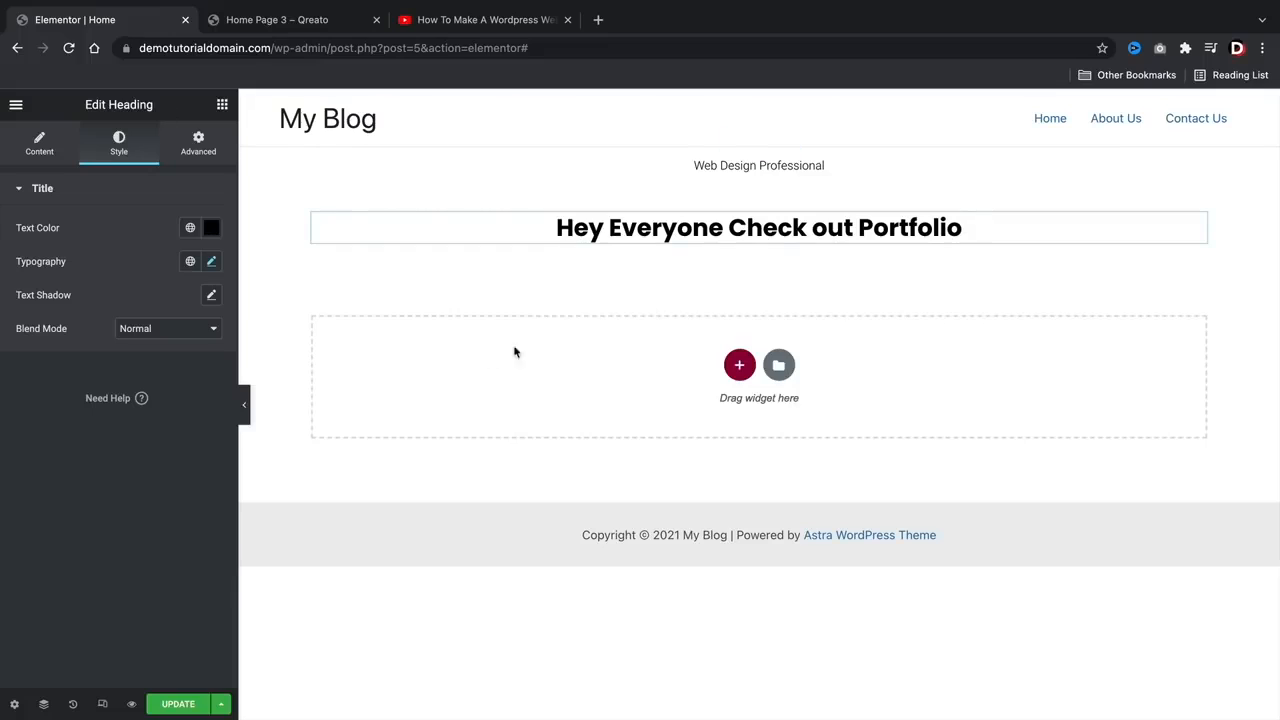
click(303, 25)
scroll(491, 234, up, 5)
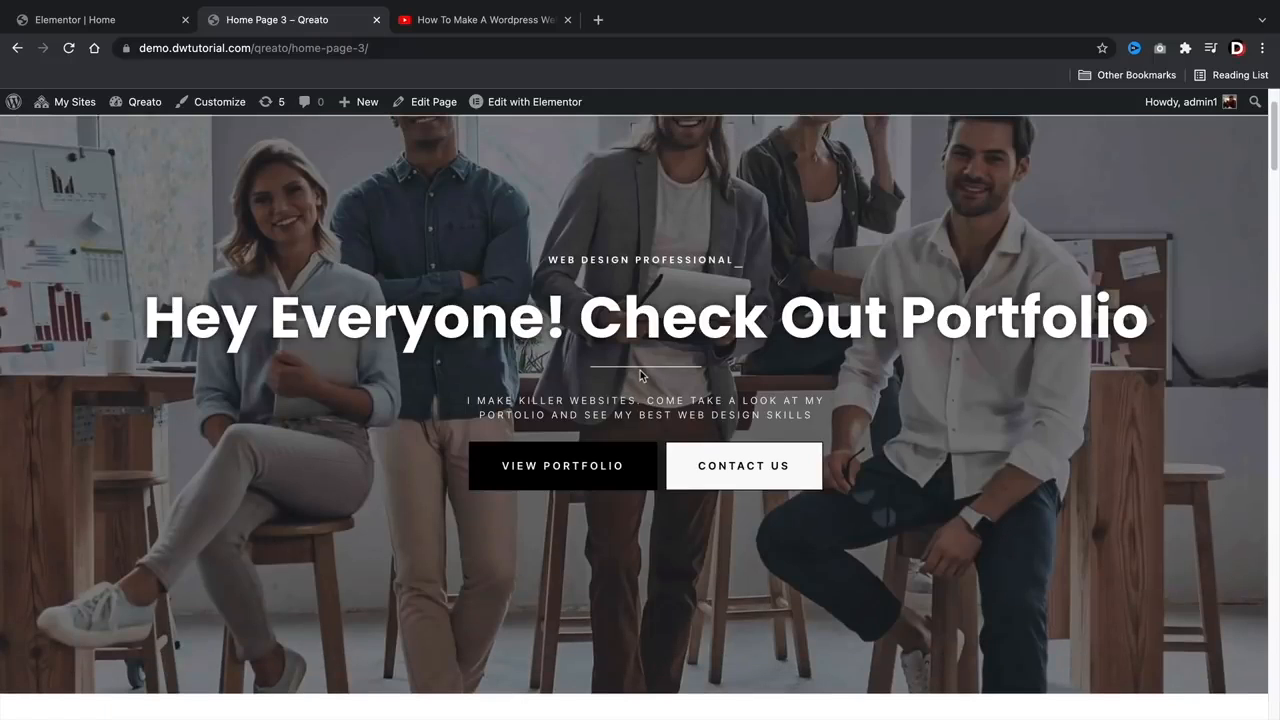
click(150, 30)
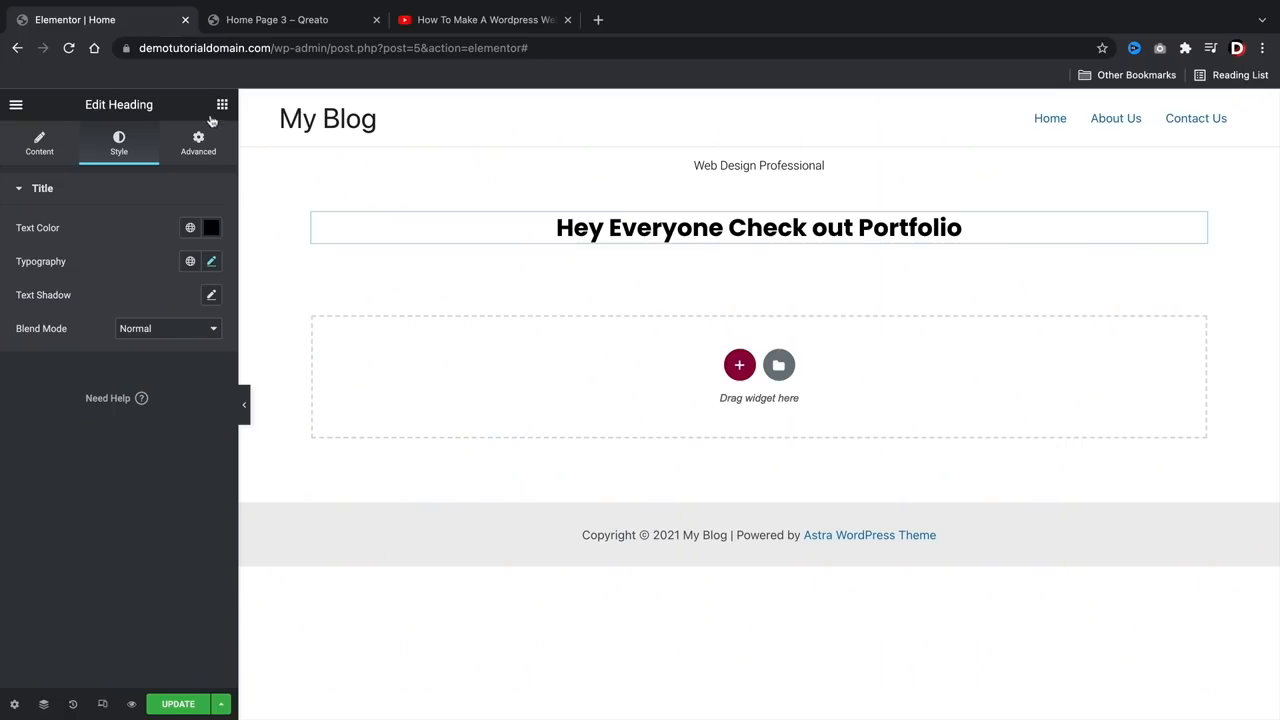
Step: Add a Divider below the portfolio heading, shortened to width 6 and centred
click(222, 105)
drag(66, 482, 743, 240)
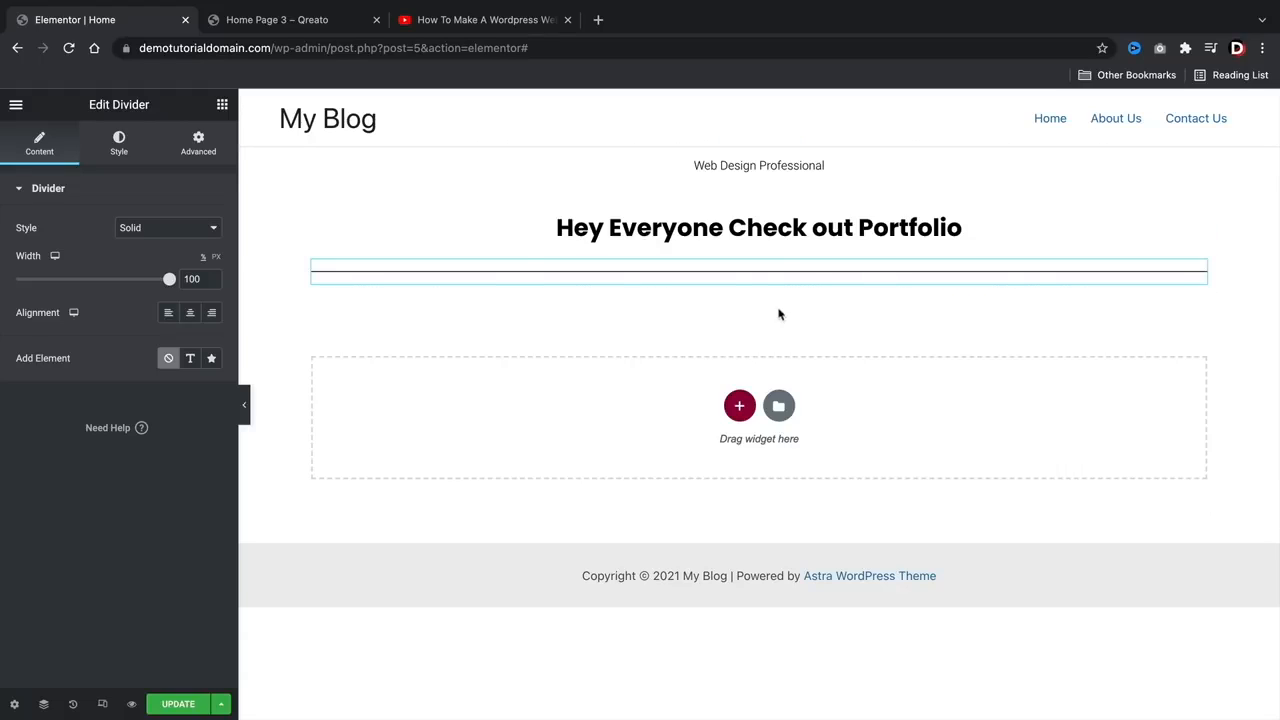
drag(169, 279, 34, 285)
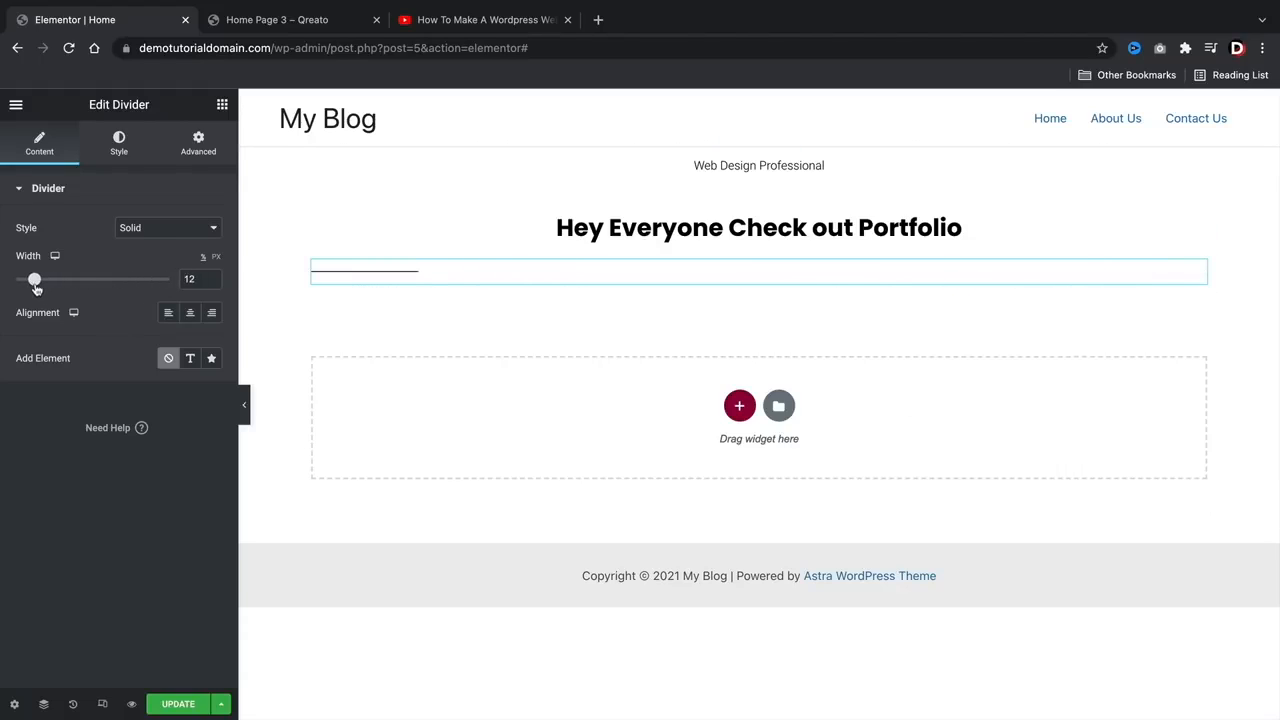
click(190, 312)
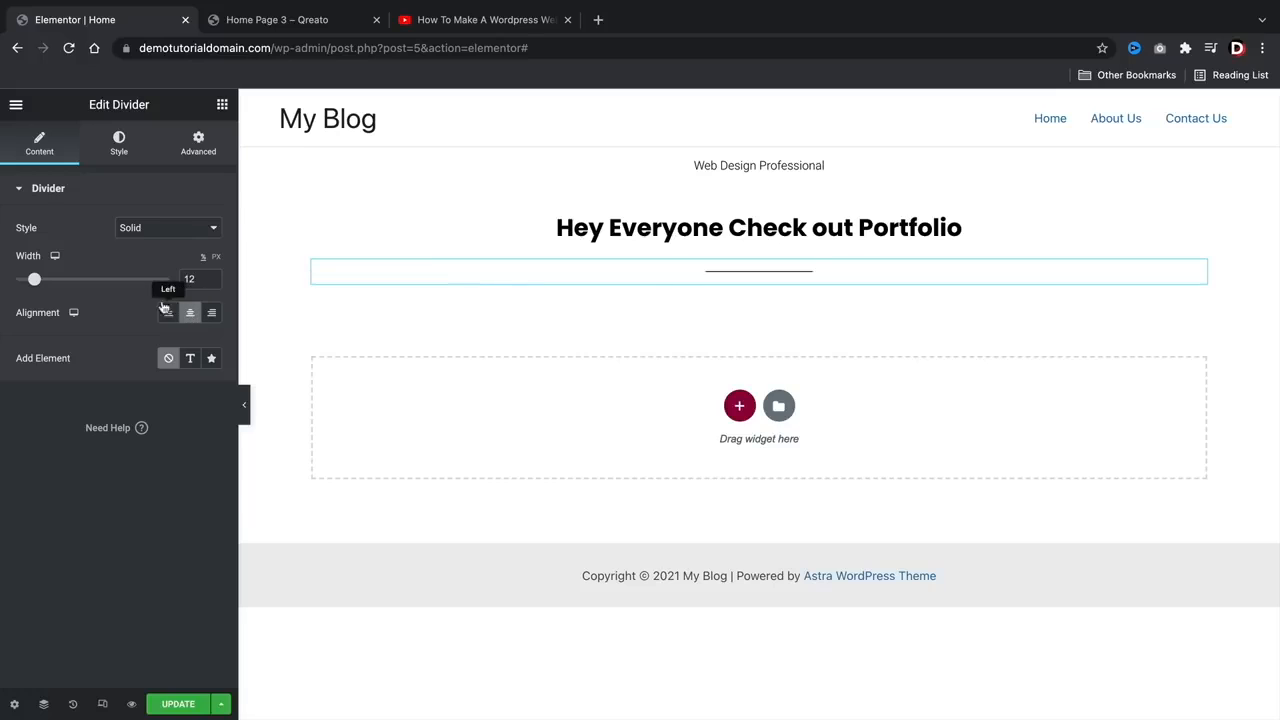
drag(34, 281, 27, 281)
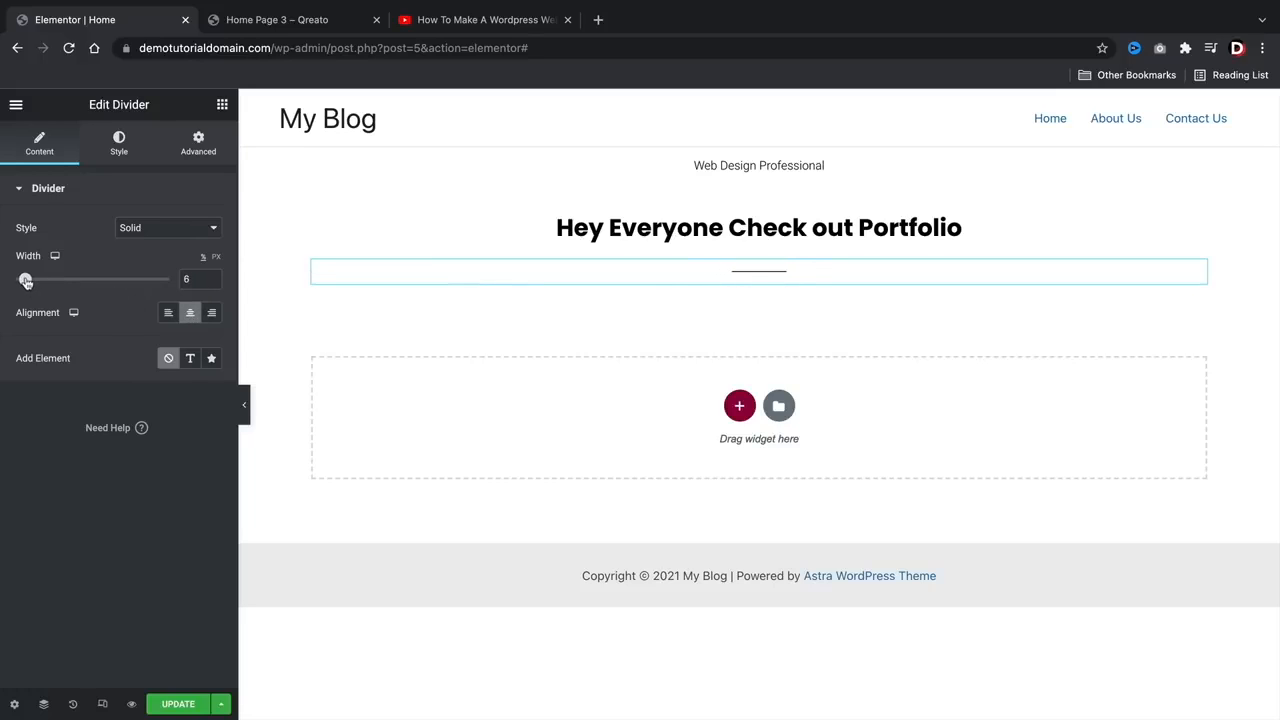
Step: Style the divider with weight 1.1 and gap 2, then compare with the Qreato hero
click(122, 143)
mouse_move(16, 280)
mouse_down()
mouse_move(50, 281)
mouse_move(17, 281)
mouse_up()
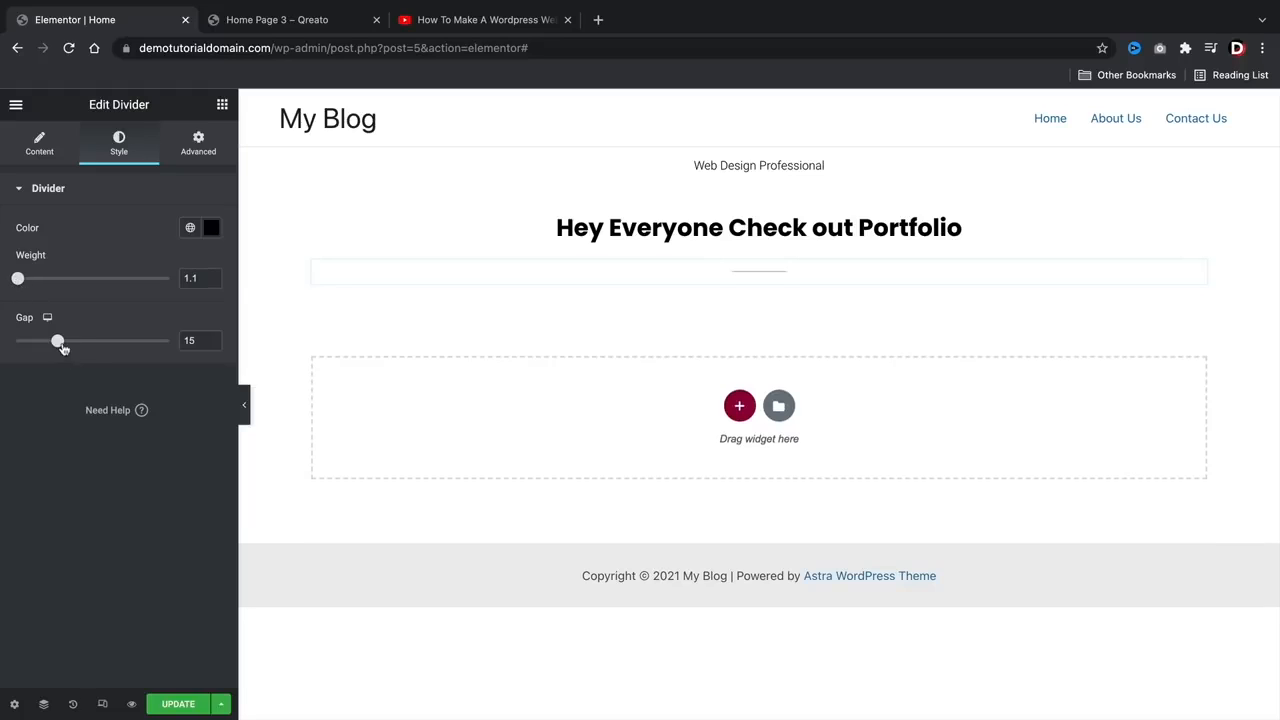
drag(57, 342, 6, 350)
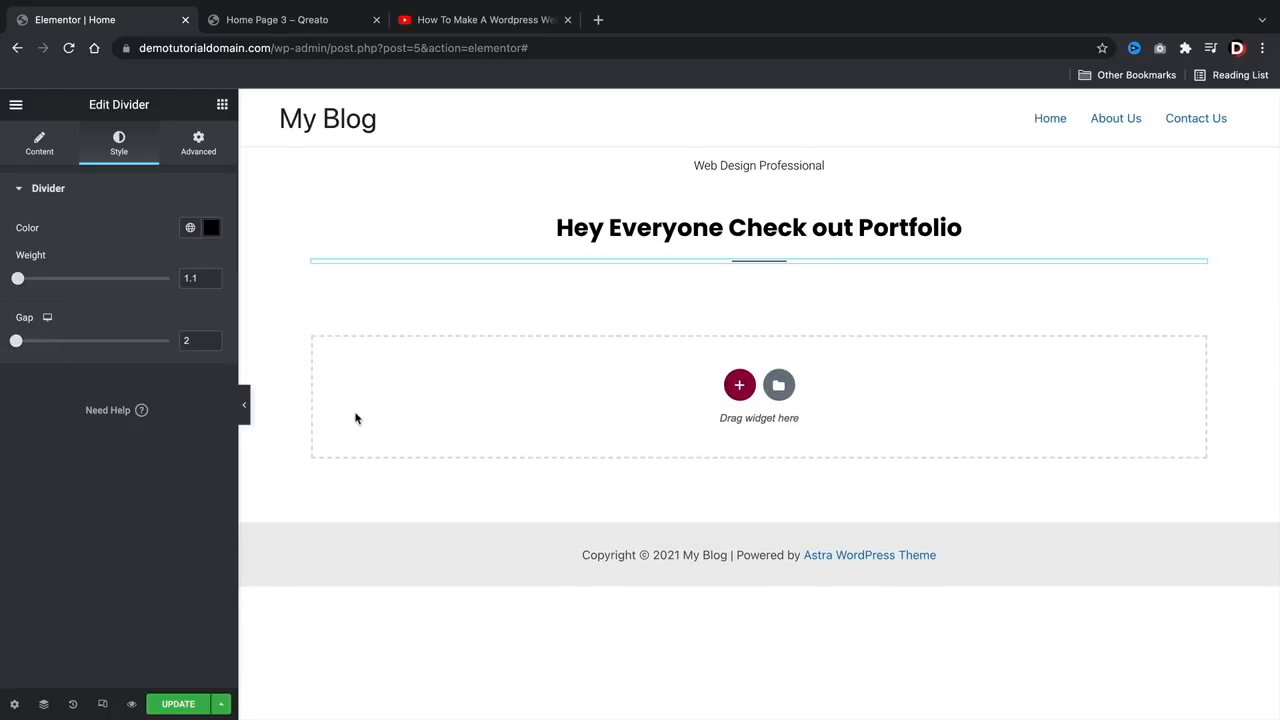
click(737, 228)
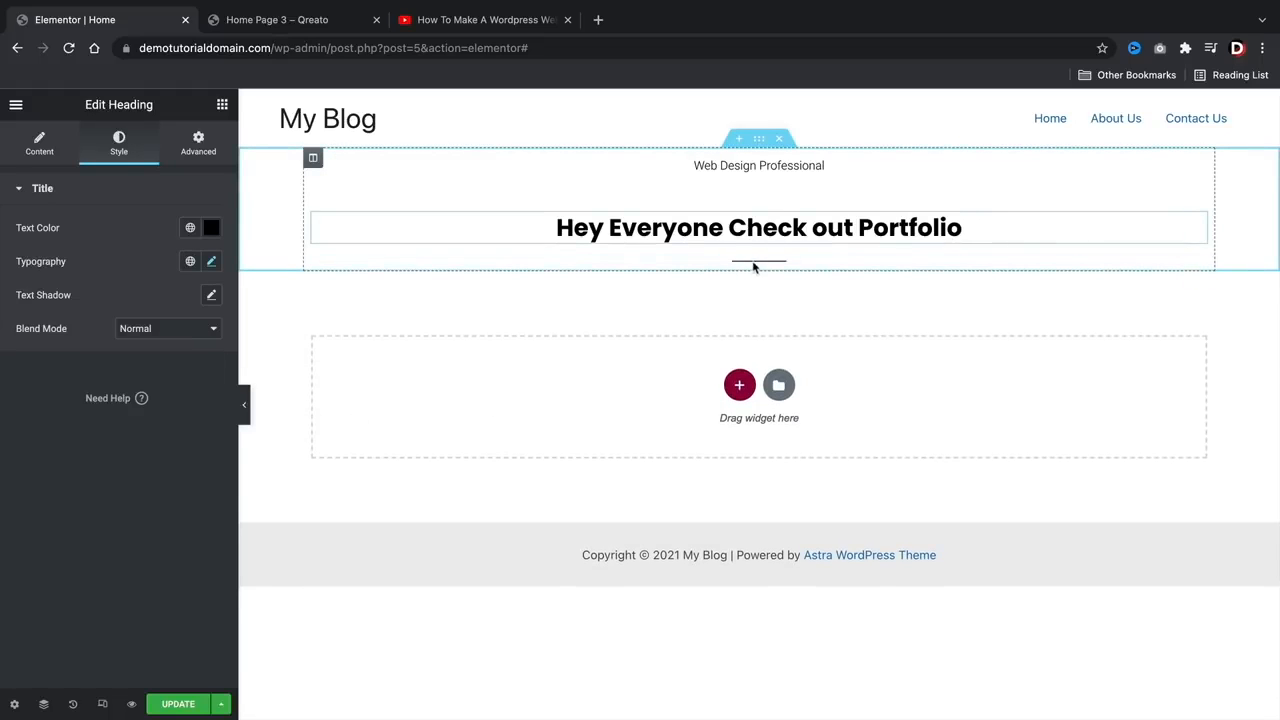
click(310, 19)
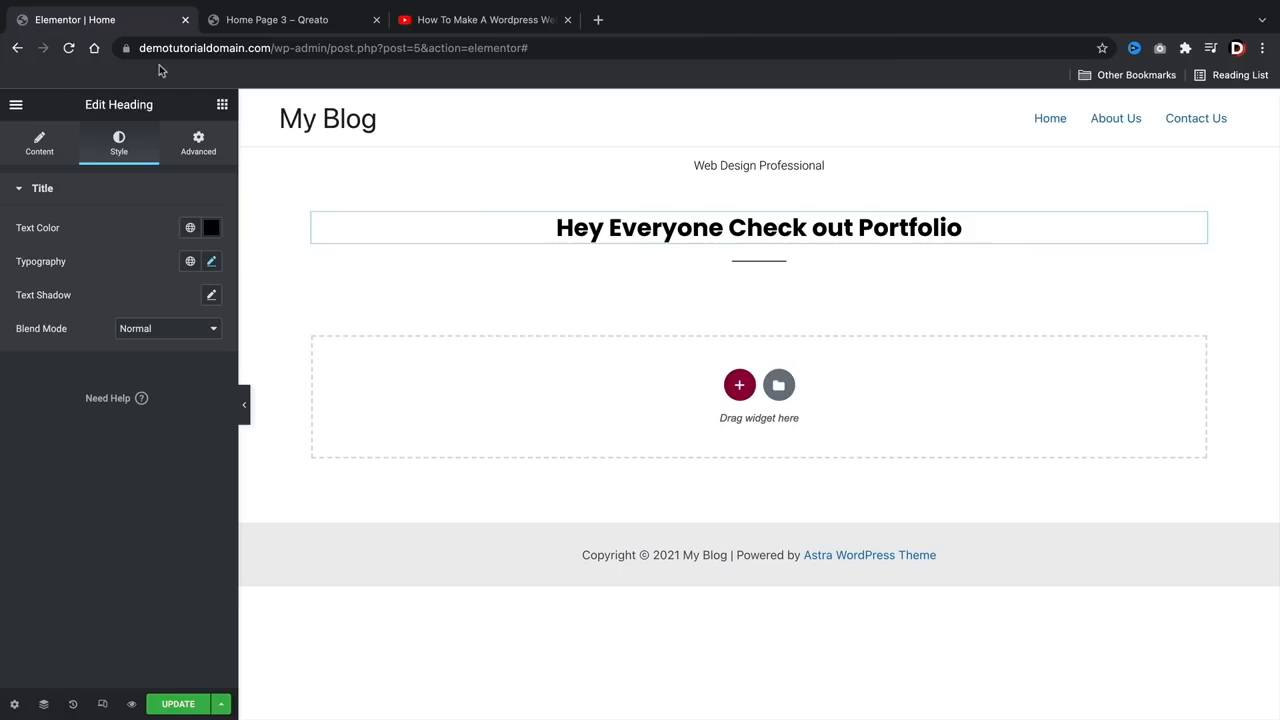
click(125, 20)
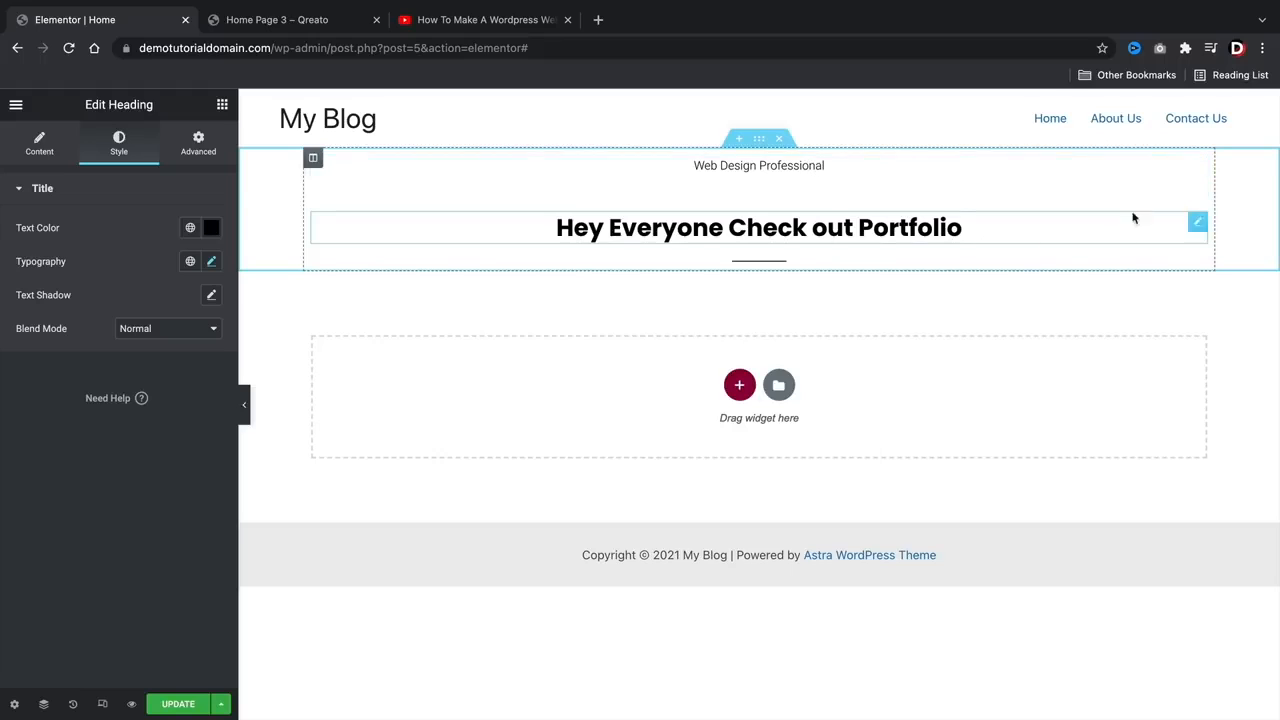
Step: Duplicate the Web Design Professional text block and move the copy below the divider
right_click(1198, 171)
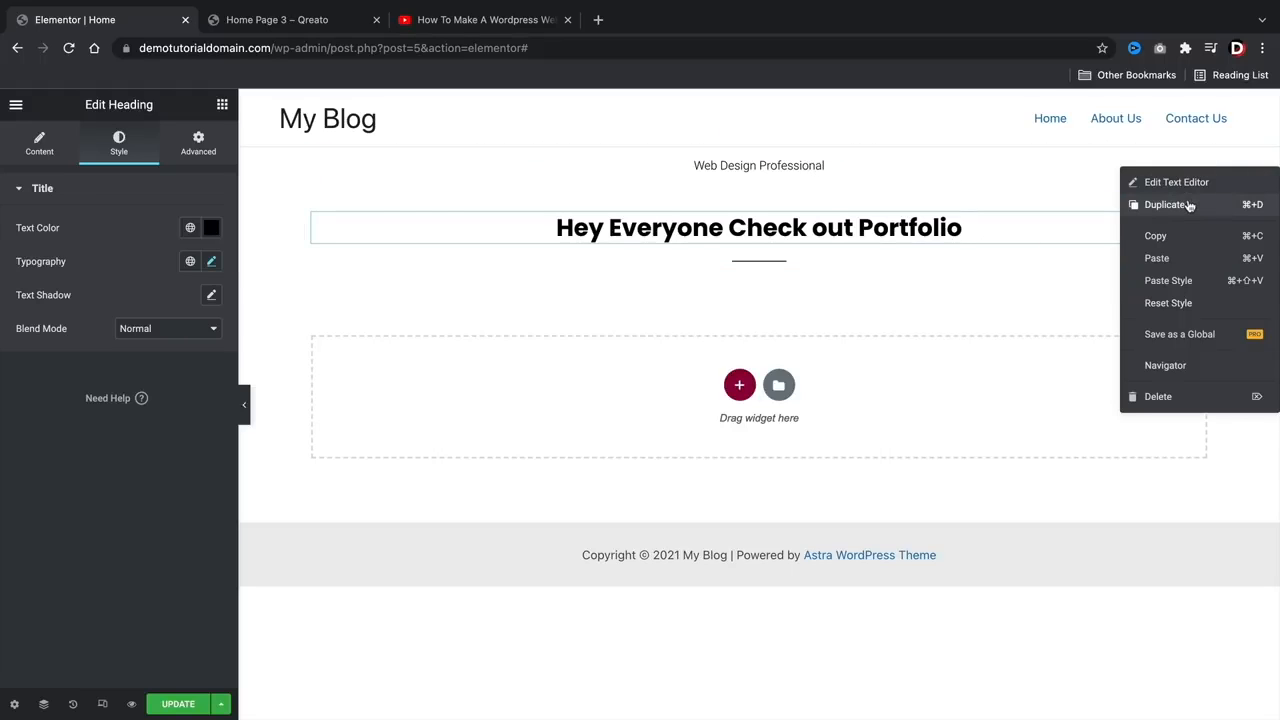
click(1187, 200)
drag(1195, 220, 817, 287)
click(172, 330)
Step: Append 'dumy text this is dummy text' to the copied text block
key(super+a)
click(172, 330)
key(super+a)
right_click(172, 330)
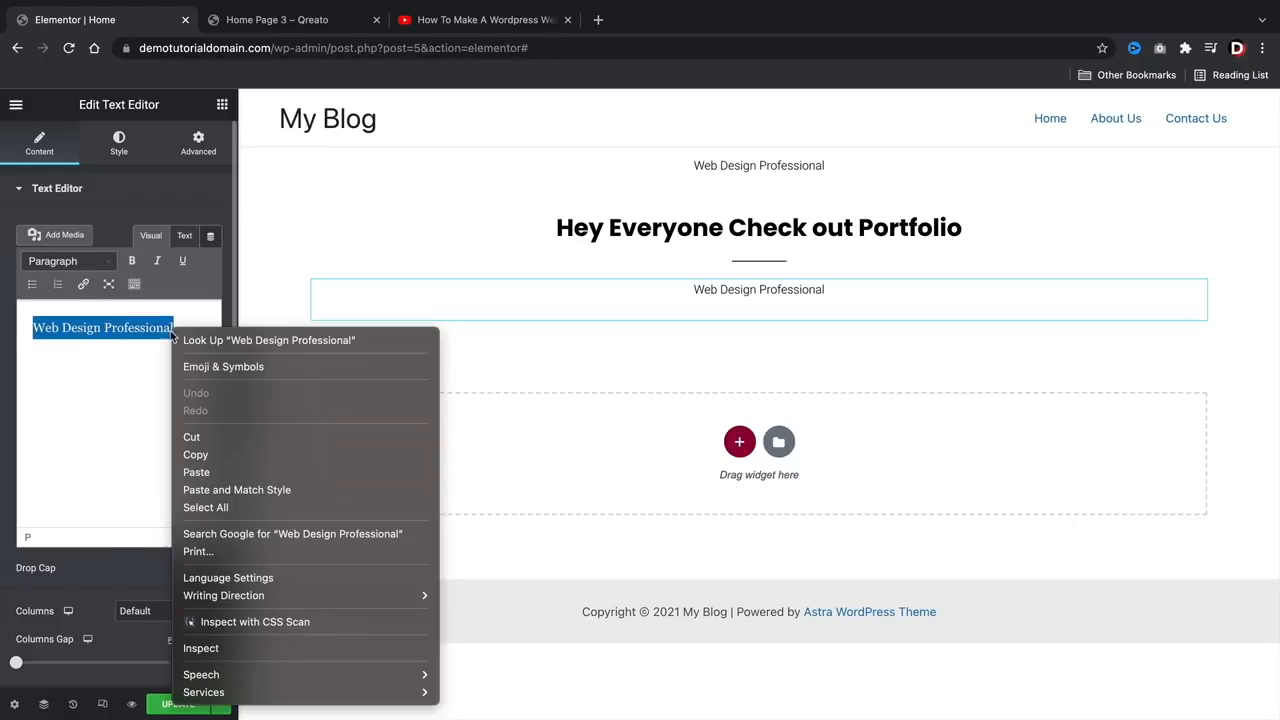
click(204, 456)
click(173, 335)
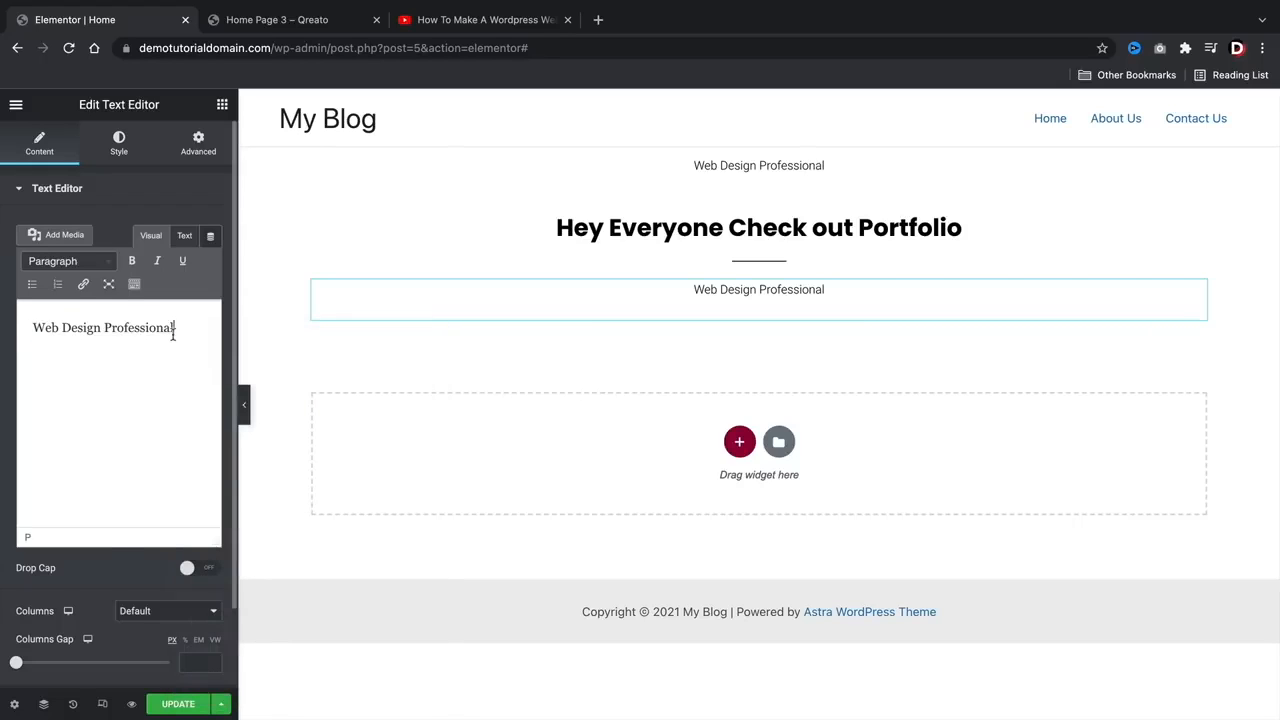
text(dumy tex)
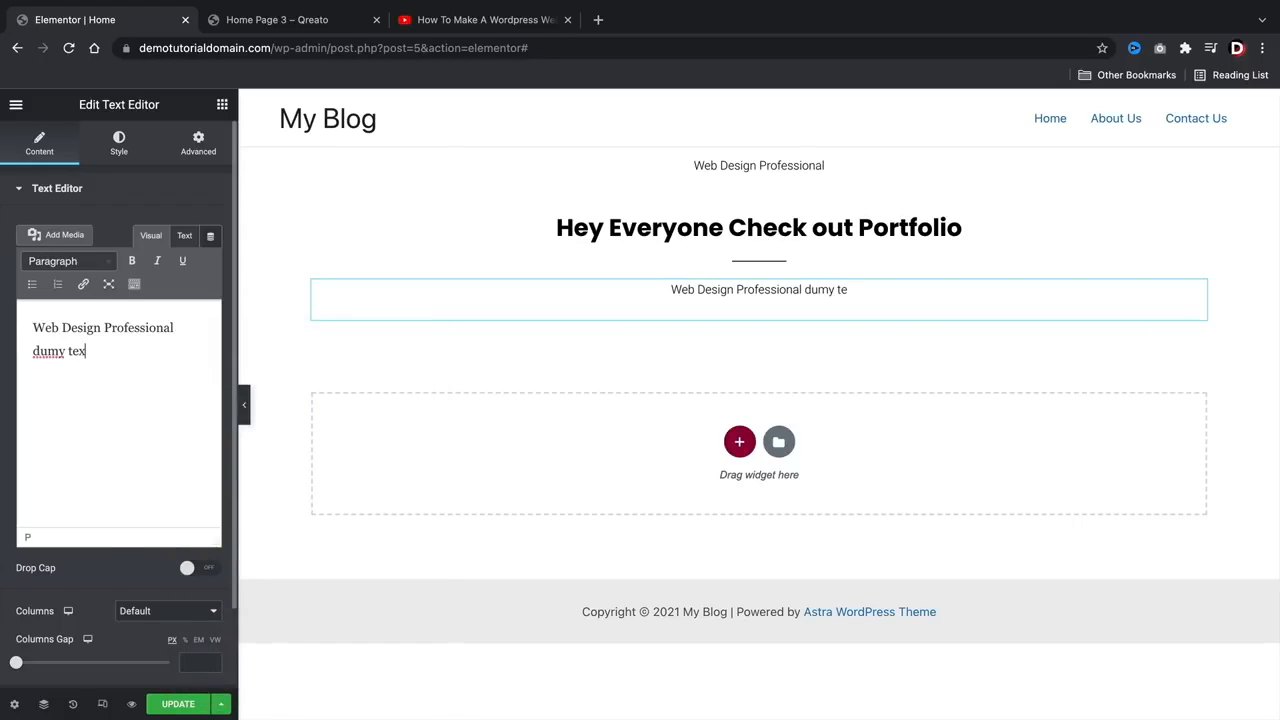
text(t this is dummt)
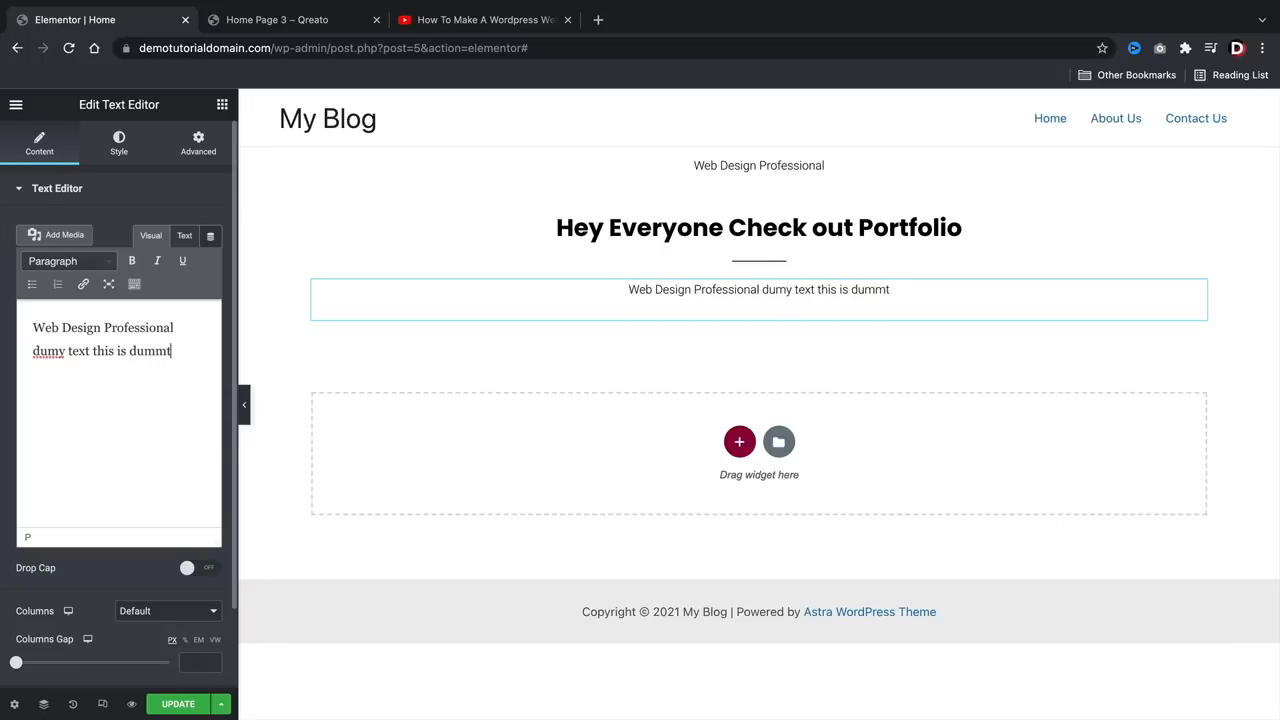
key(BackSpace)
text(y text)
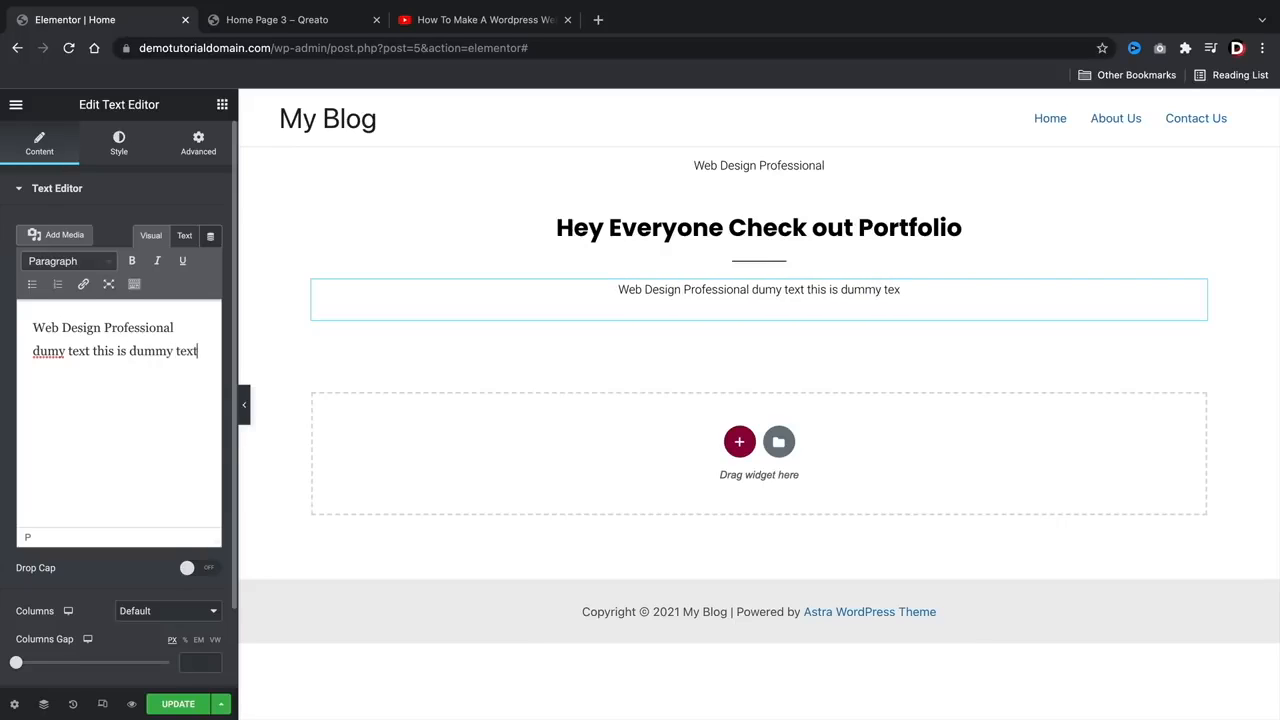
Step: Copy the full 'Web Design Professional dumy text this is dummy text' sentence
drag(206, 368, 29, 321)
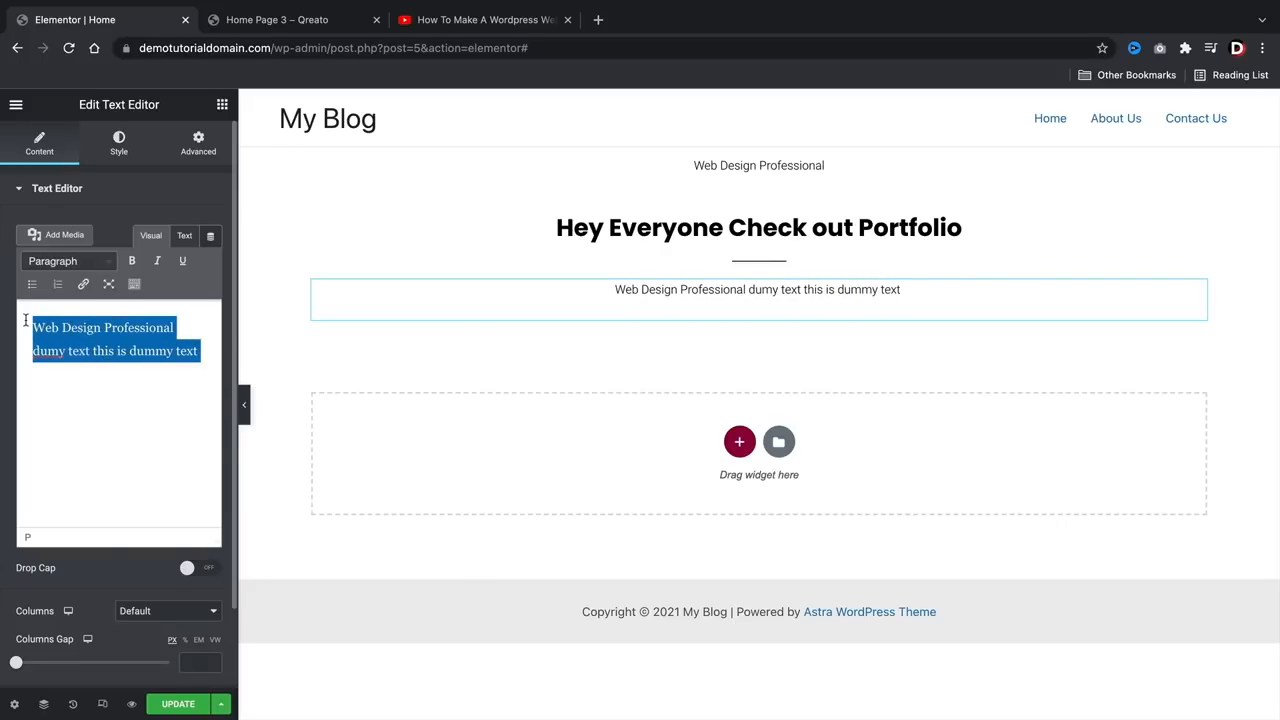
right_click(60, 340)
click(83, 463)
click(200, 351)
right_click(206, 352)
click(229, 365)
click(141, 359)
drag(202, 355, 20, 321)
right_click(70, 335)
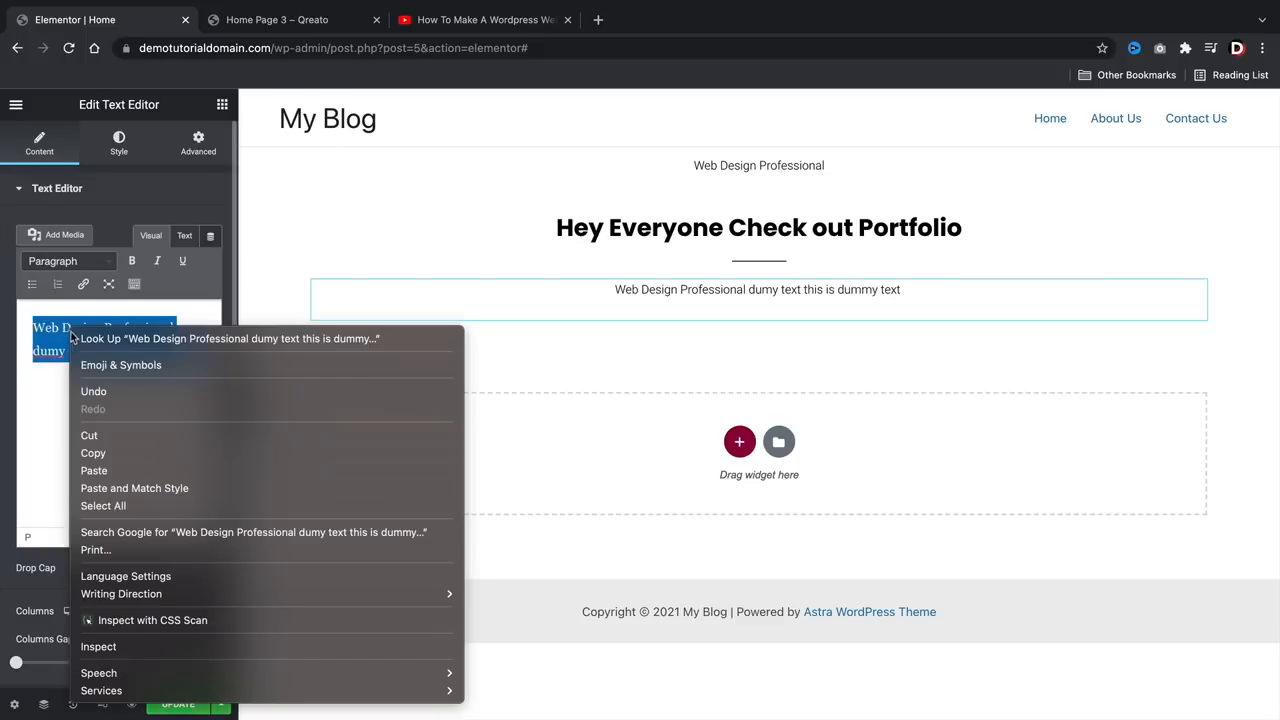
click(92, 453)
click(200, 351)
right_click(206, 350)
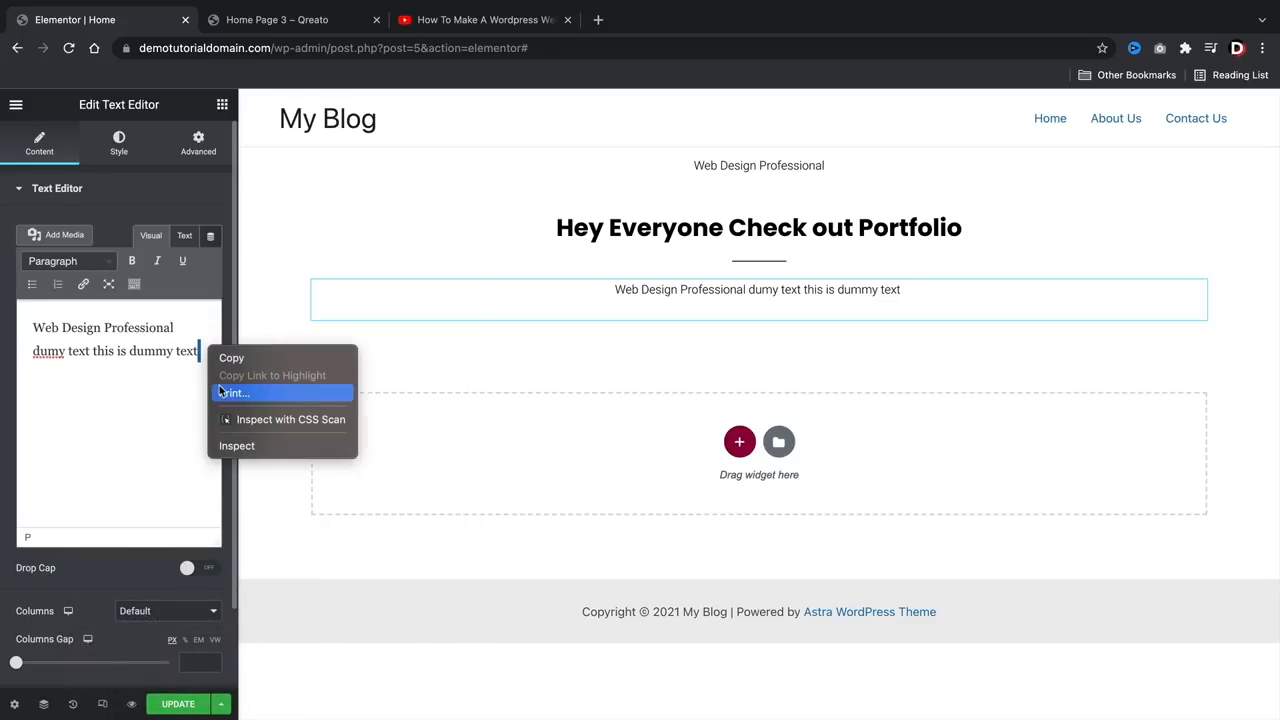
click(203, 353)
Step: Paste the sentence four more times at the end of the paragraph
right_click(205, 350)
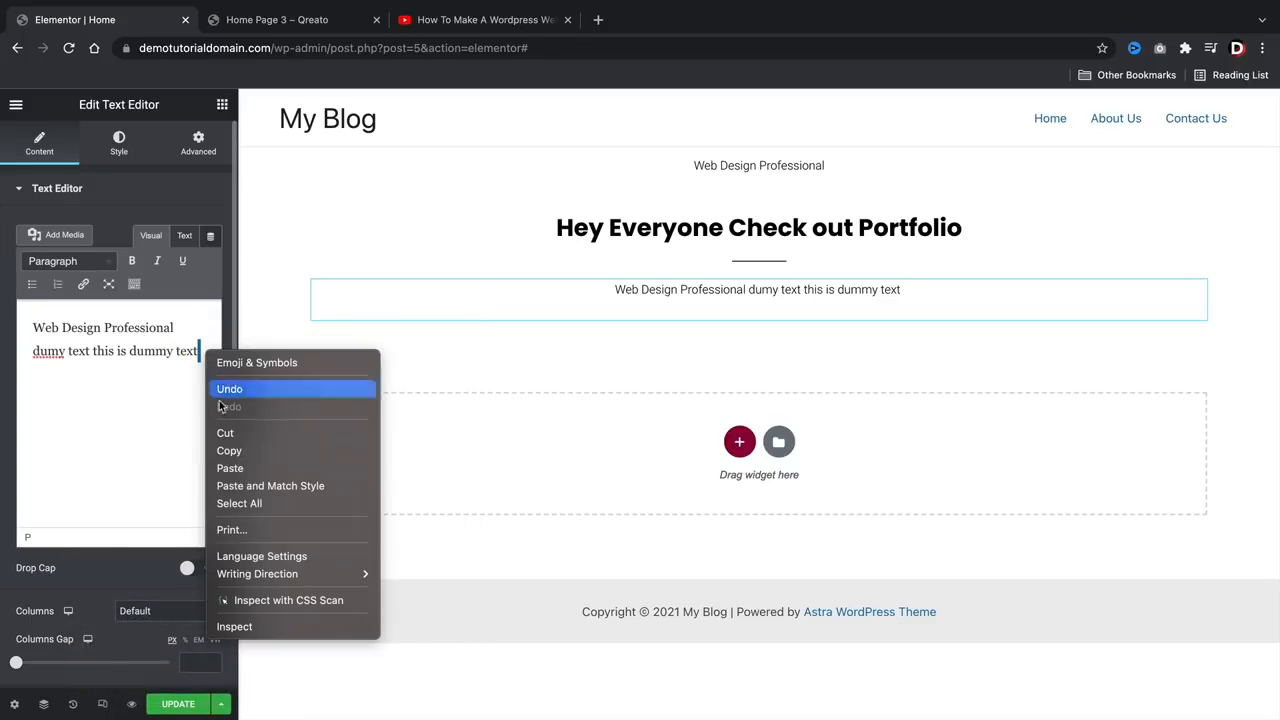
click(230, 468)
right_click(204, 396)
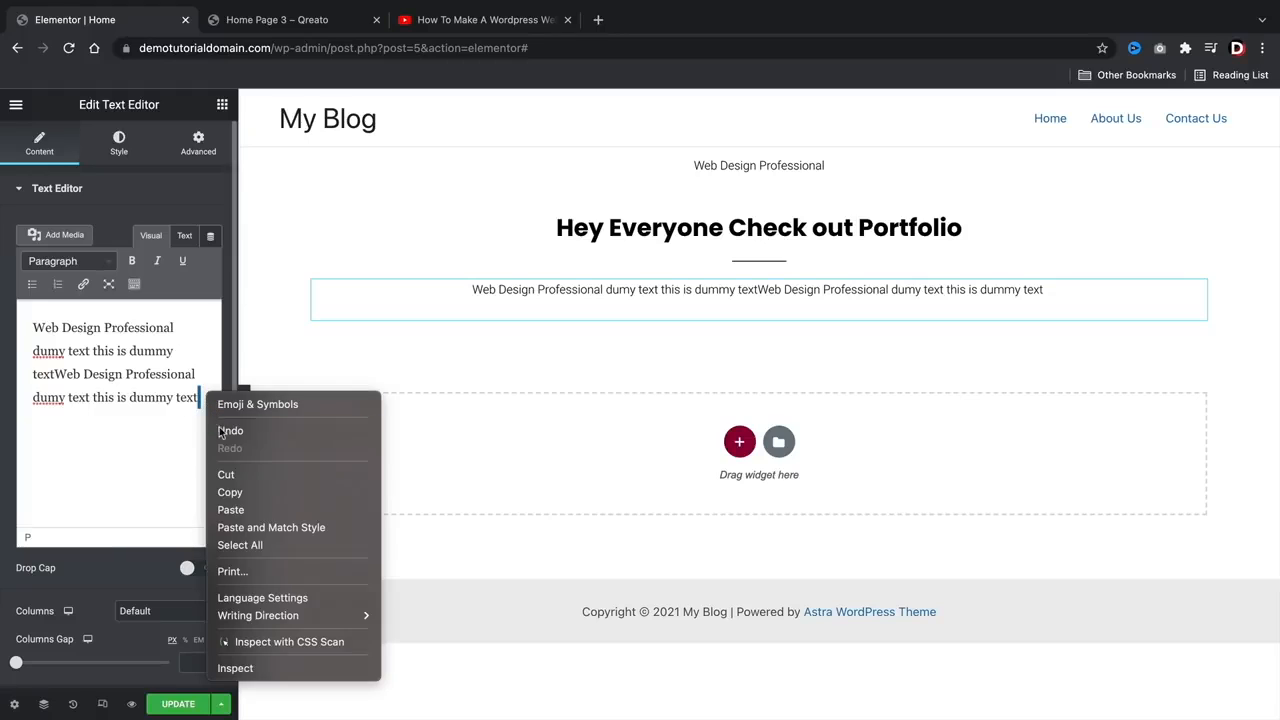
click(240, 511)
right_click(194, 471)
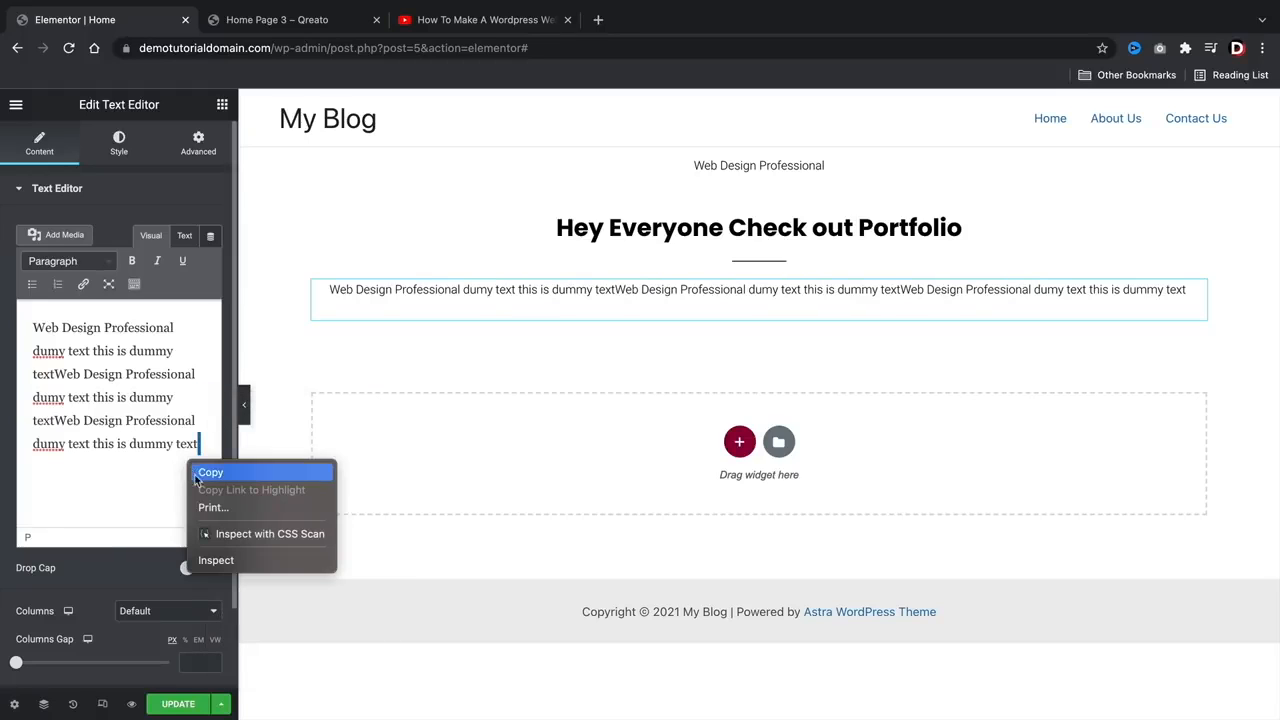
click(138, 461)
right_click(202, 442)
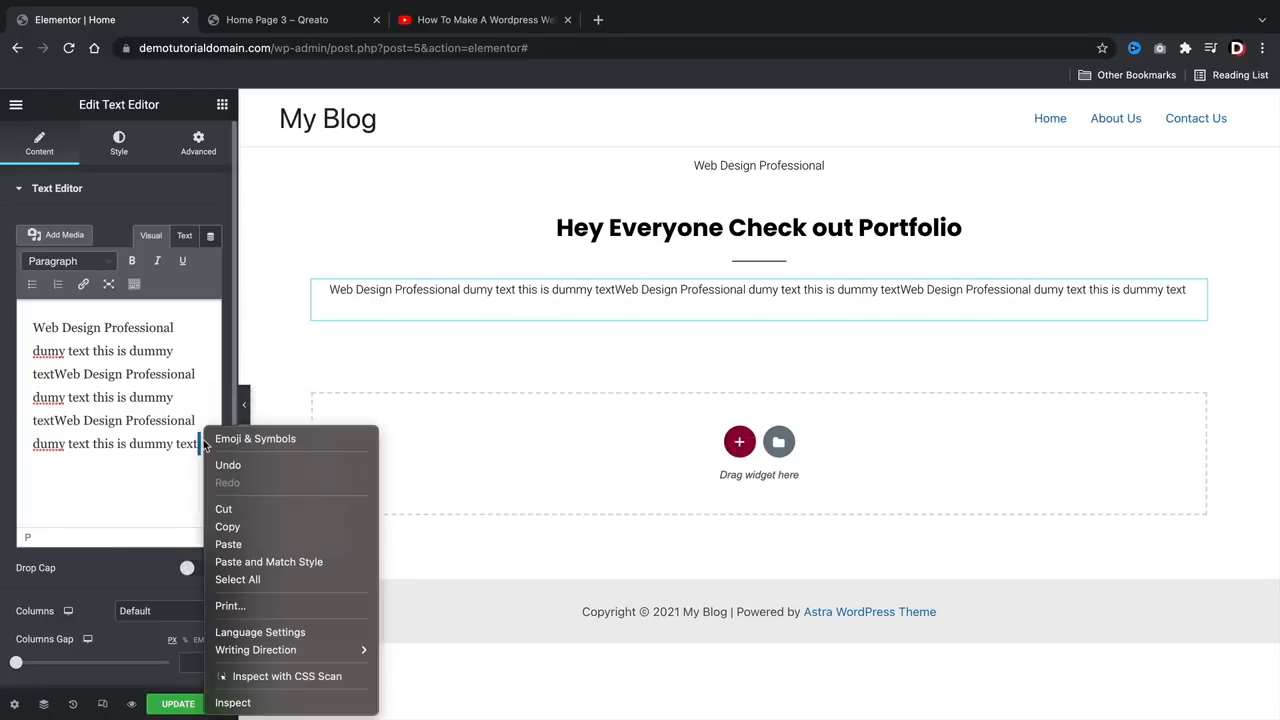
click(228, 544)
right_click(140, 512)
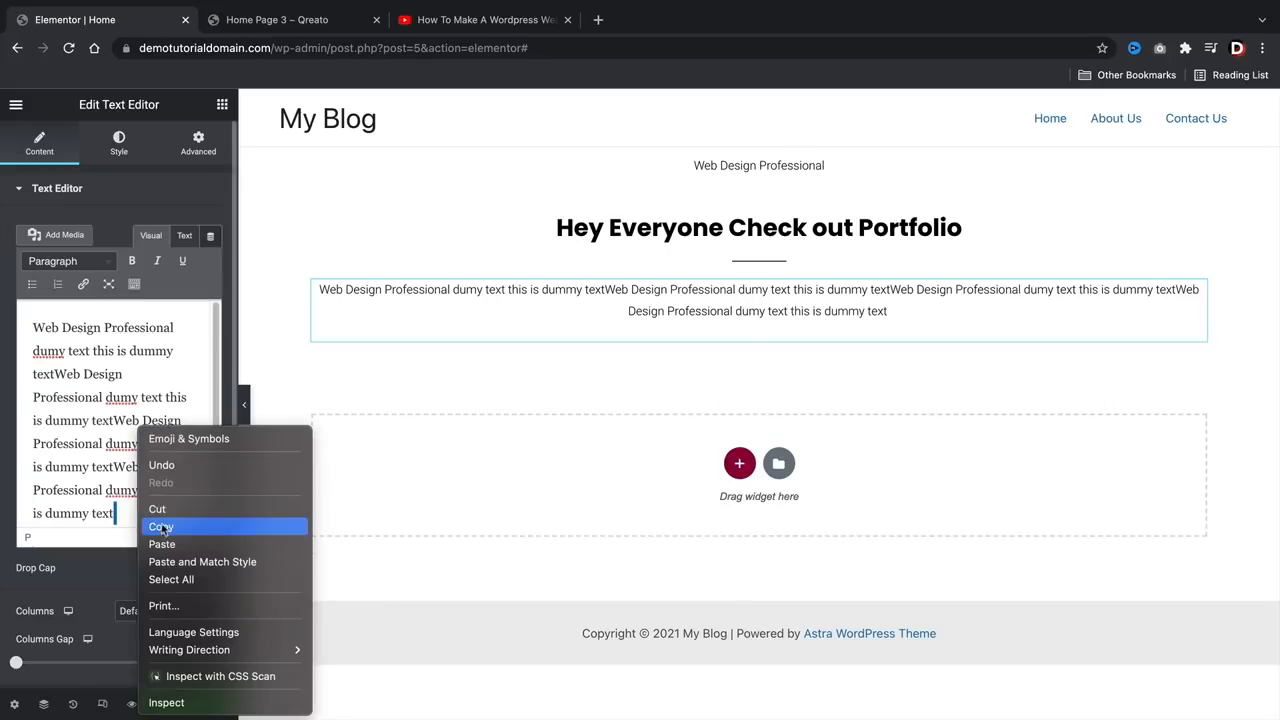
click(168, 545)
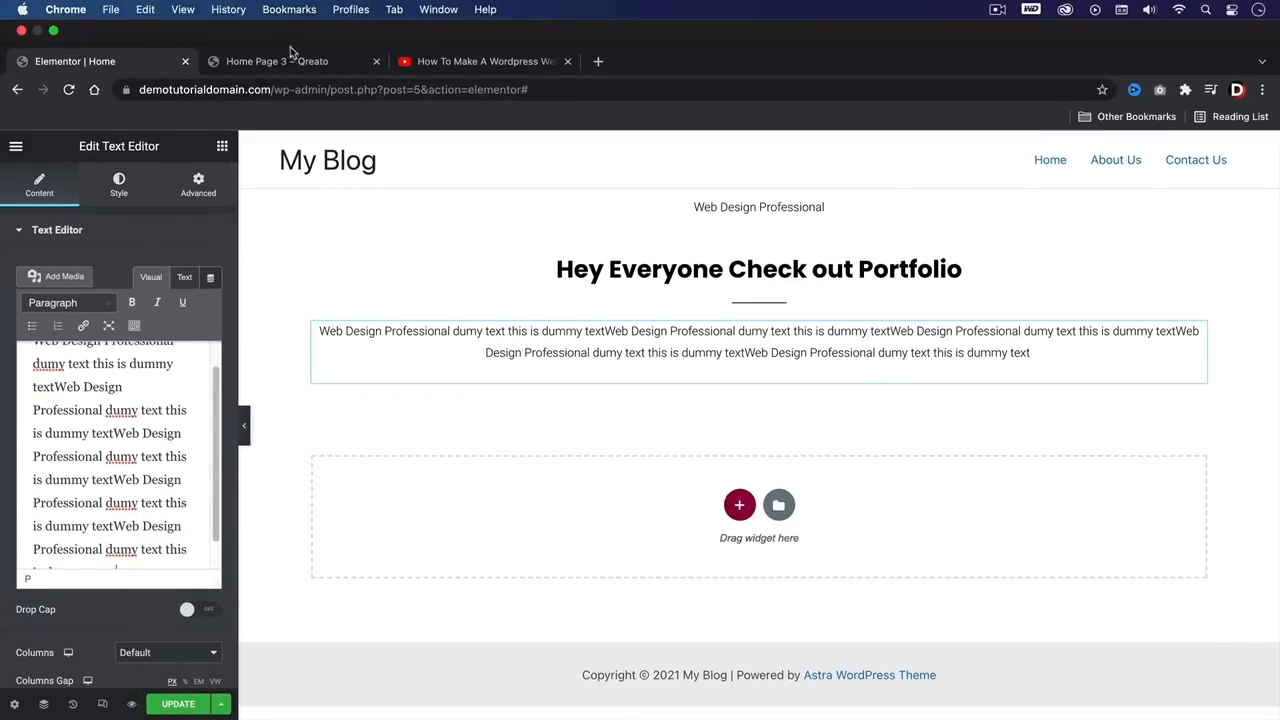
click(291, 58)
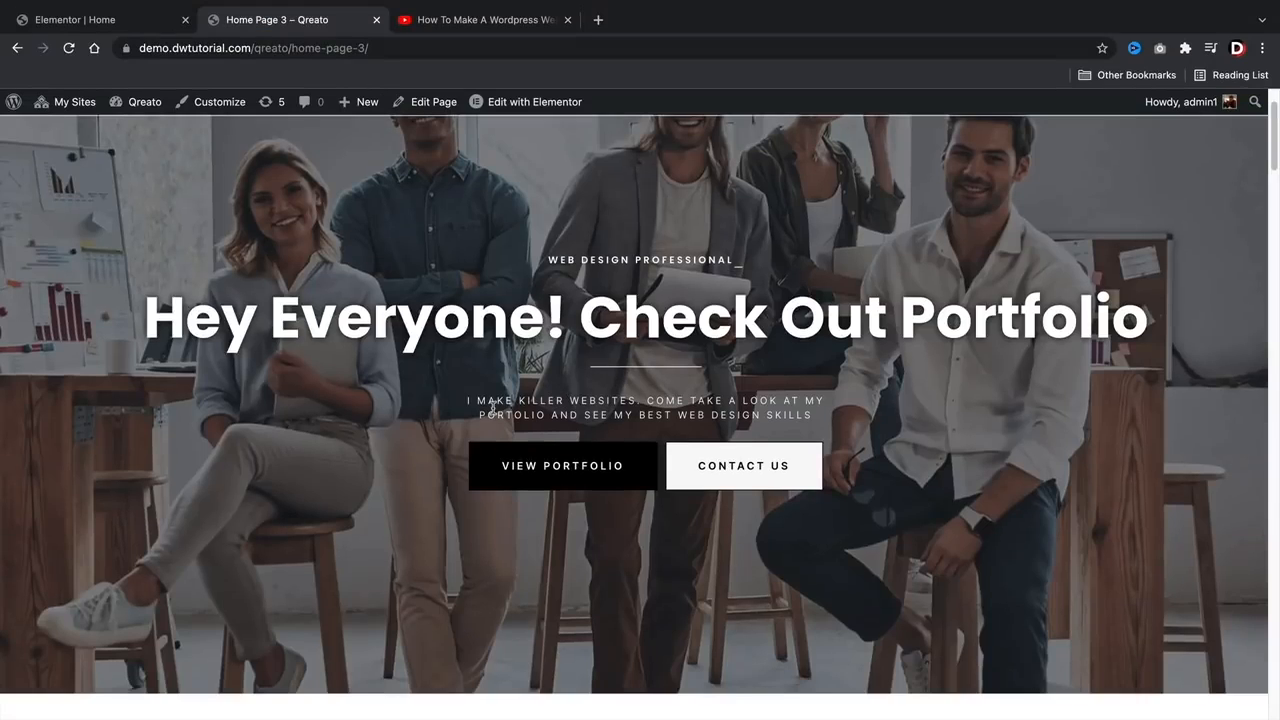
drag(469, 398, 812, 415)
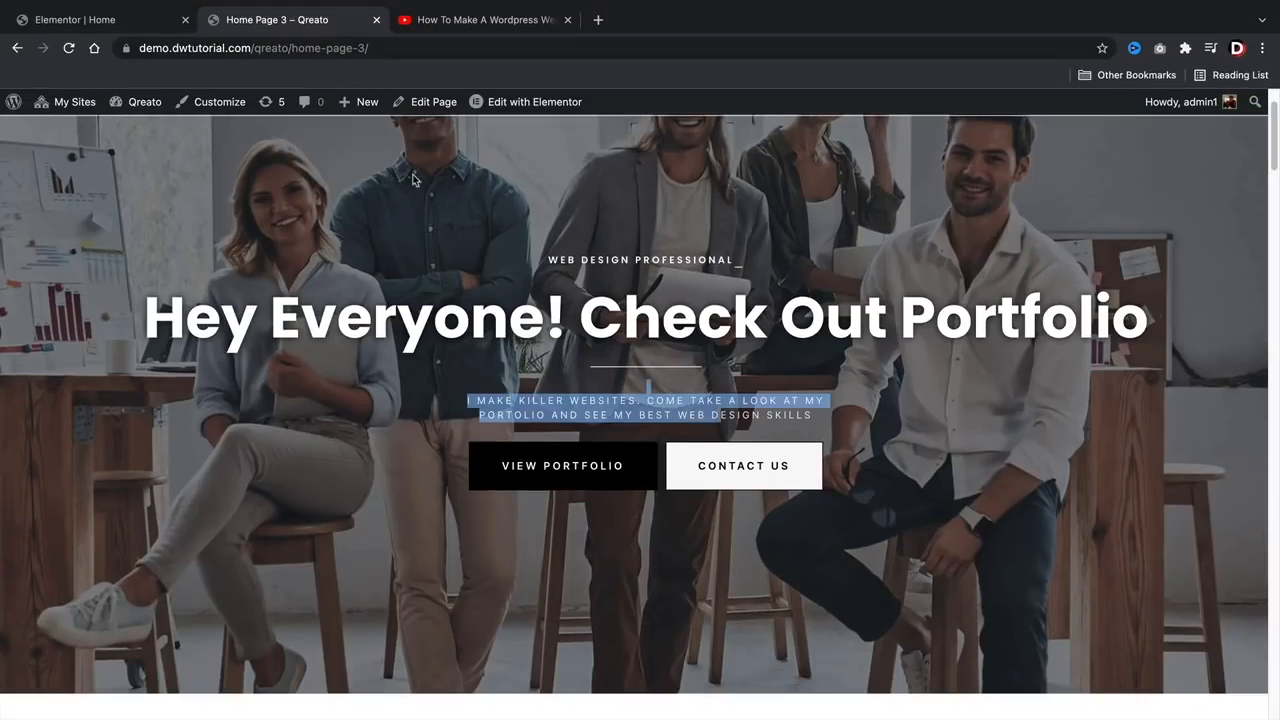
click(100, 19)
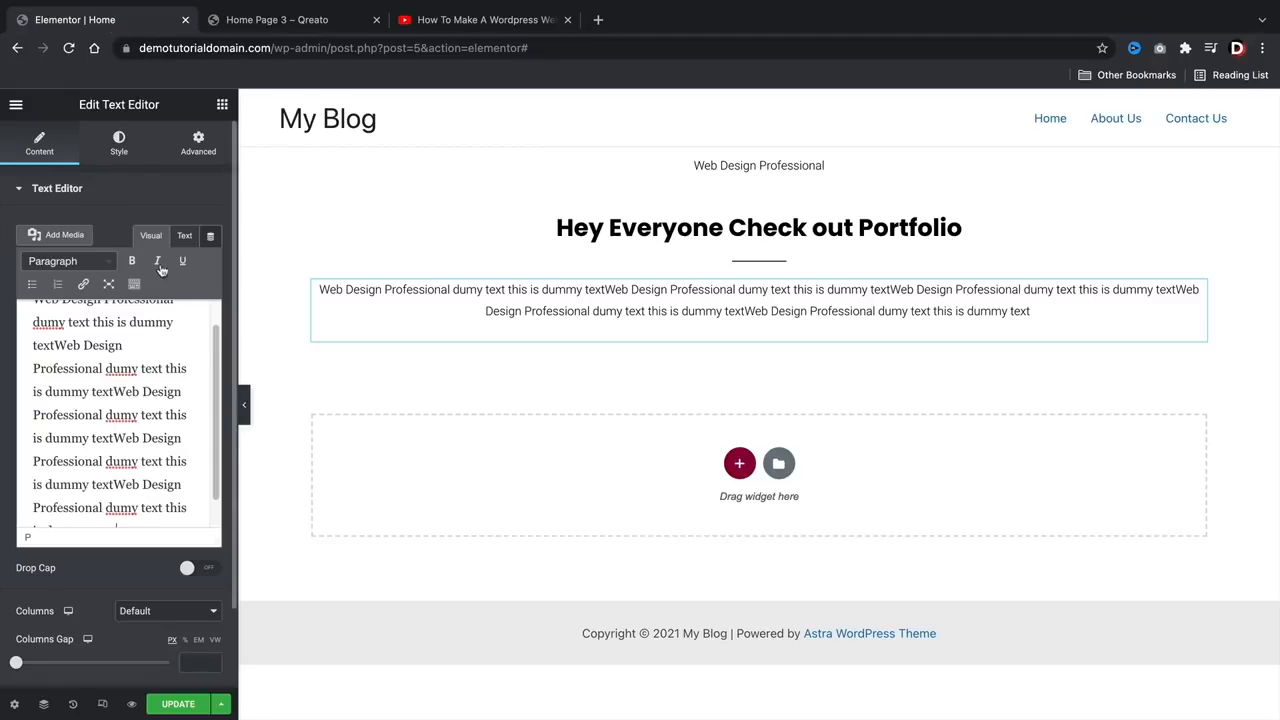
scroll(122, 563, down, 2)
scroll(121, 556, up, 3)
click(119, 143)
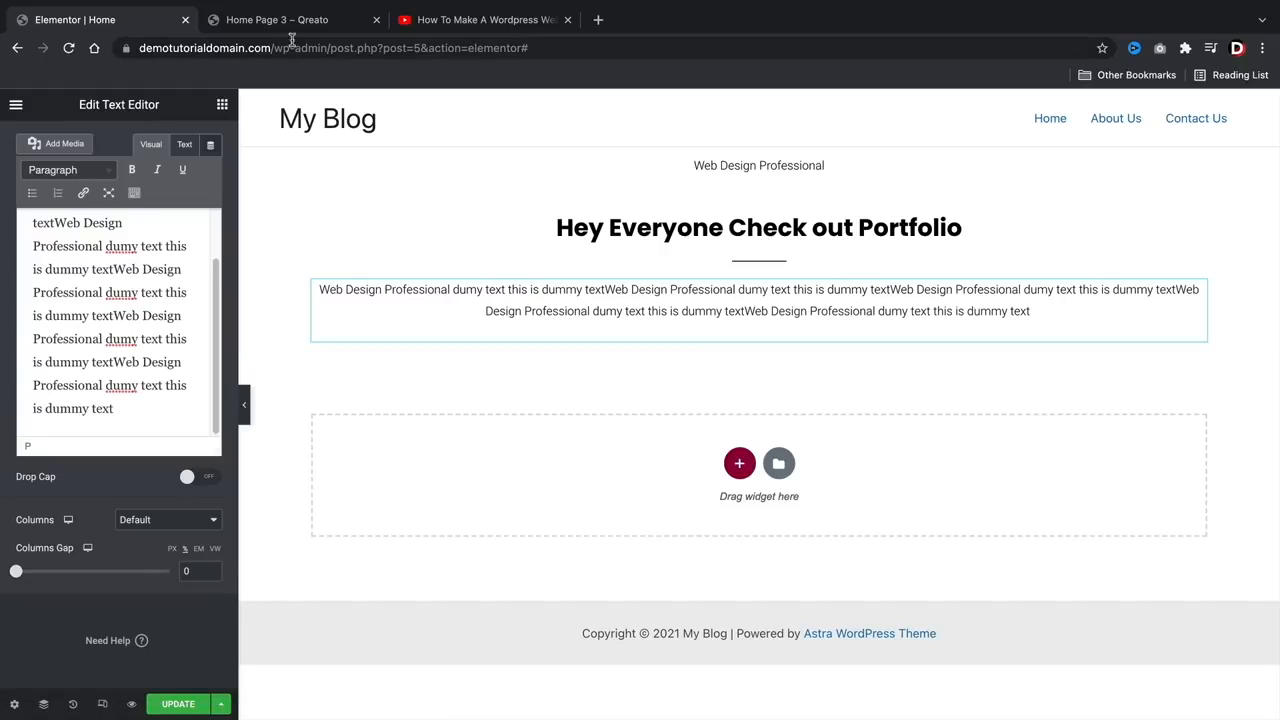
click(299, 25)
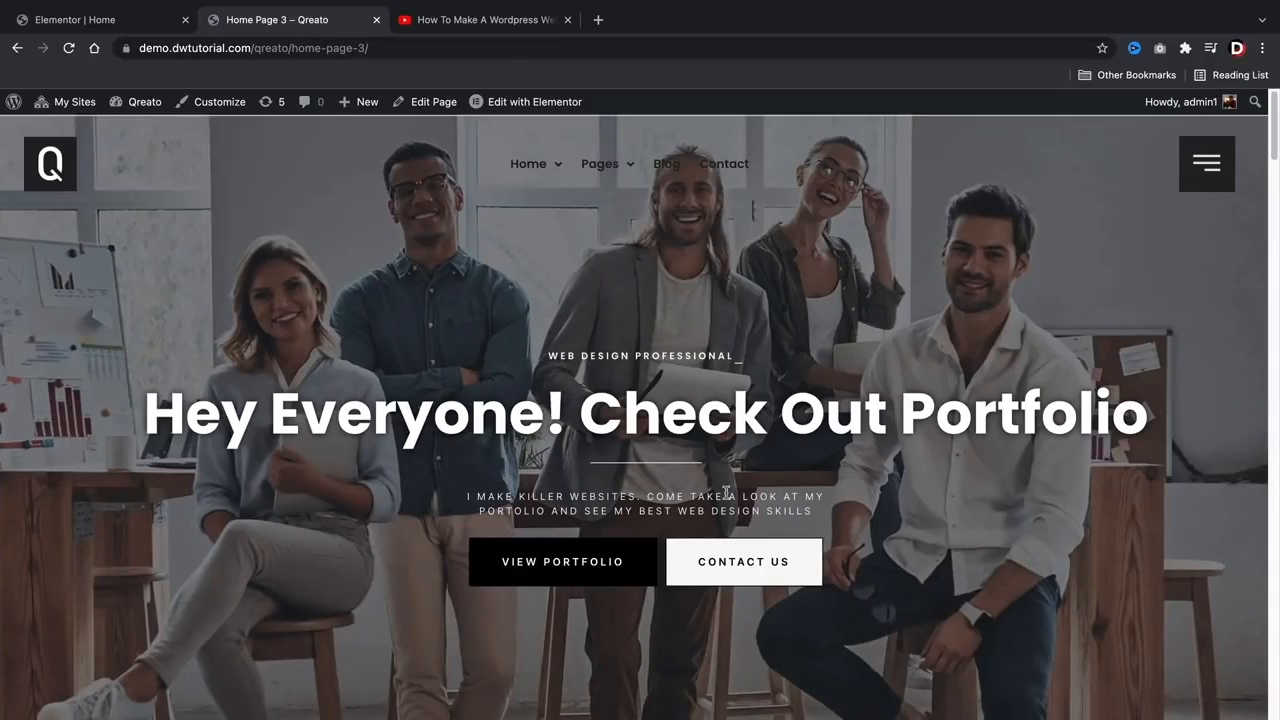
drag(816, 512, 460, 501)
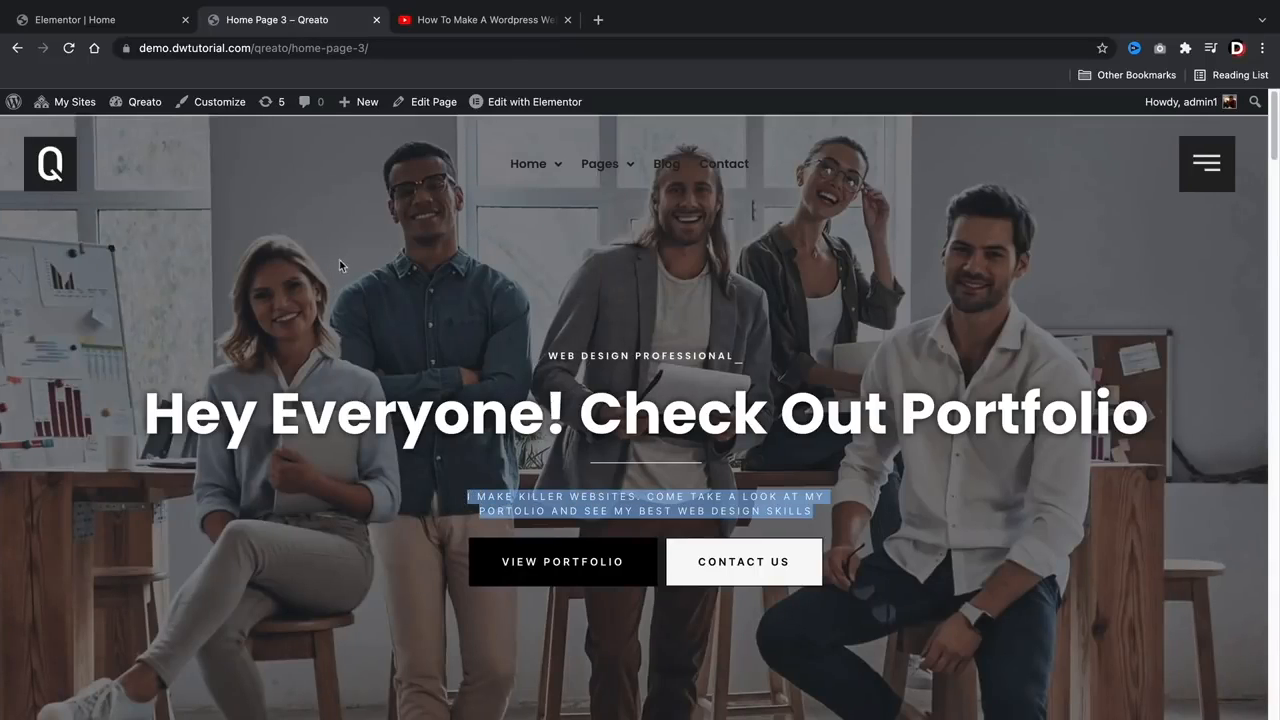
click(150, 25)
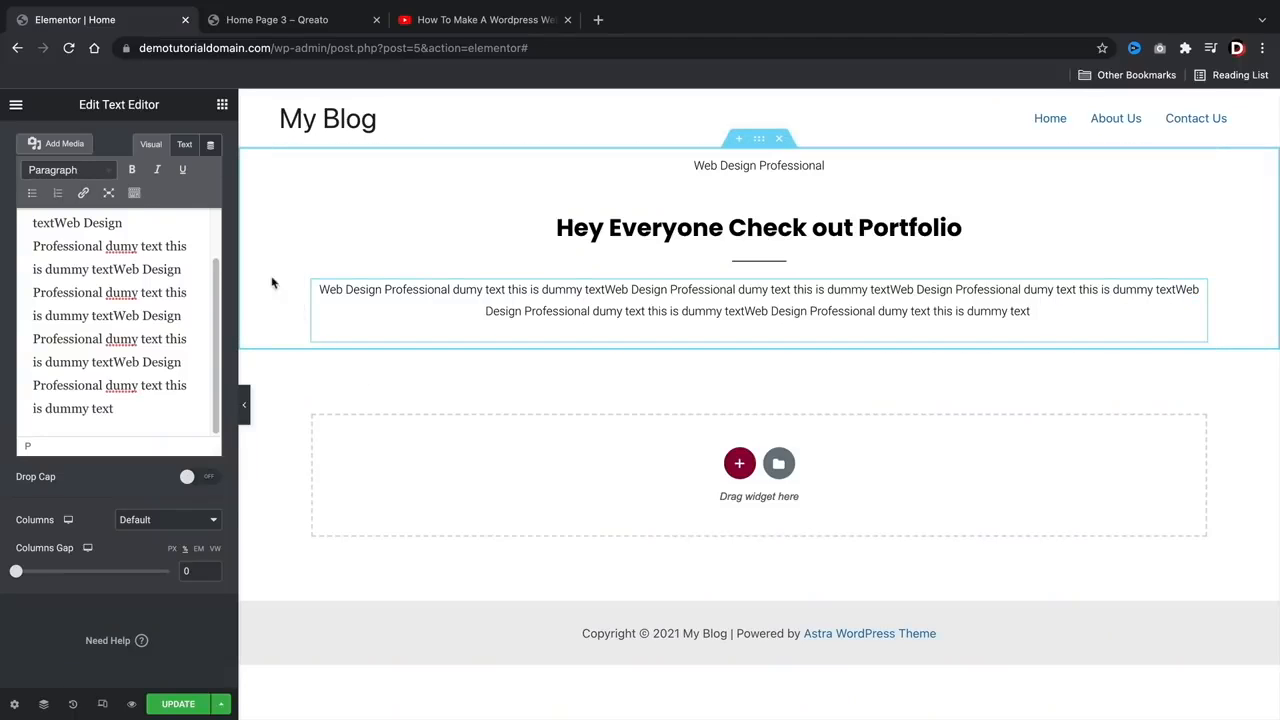
scroll(120, 330, up, 5)
scroll(202, 200, up, 2)
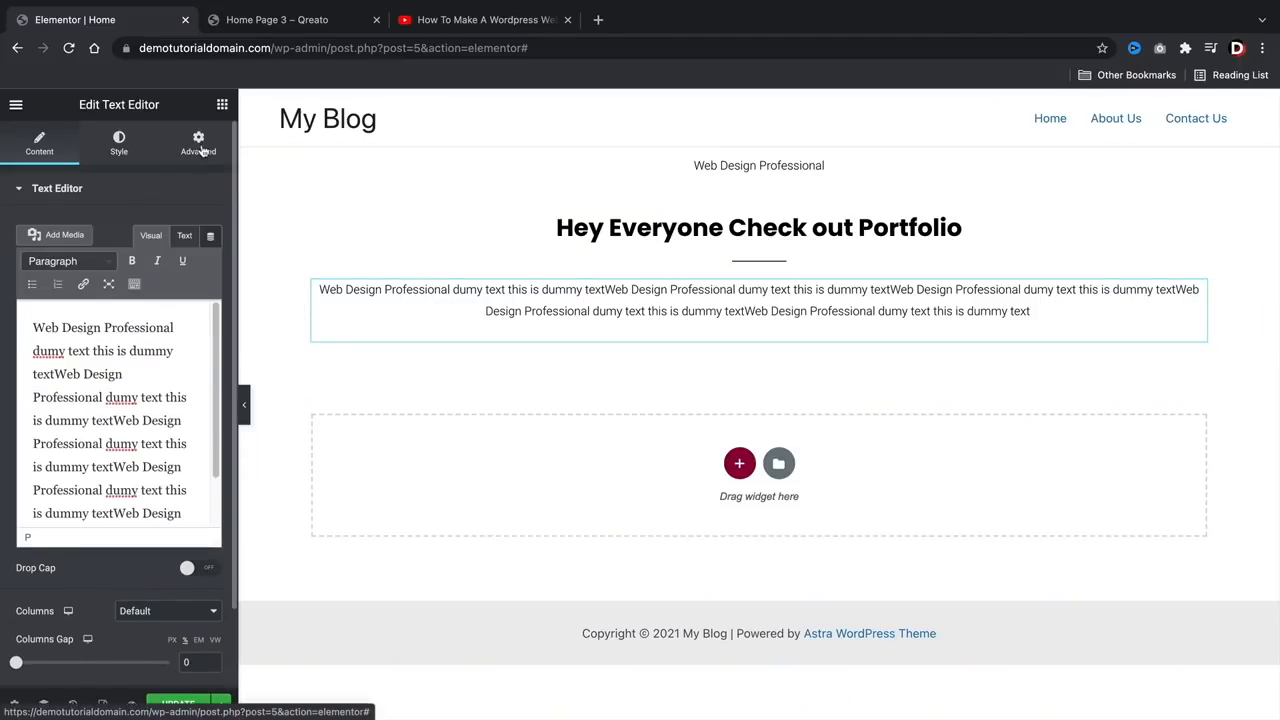
Step: Give the dummy paragraph widget a Custom width of 500 px under Advanced positioning
click(200, 146)
scroll(128, 420, down, 4)
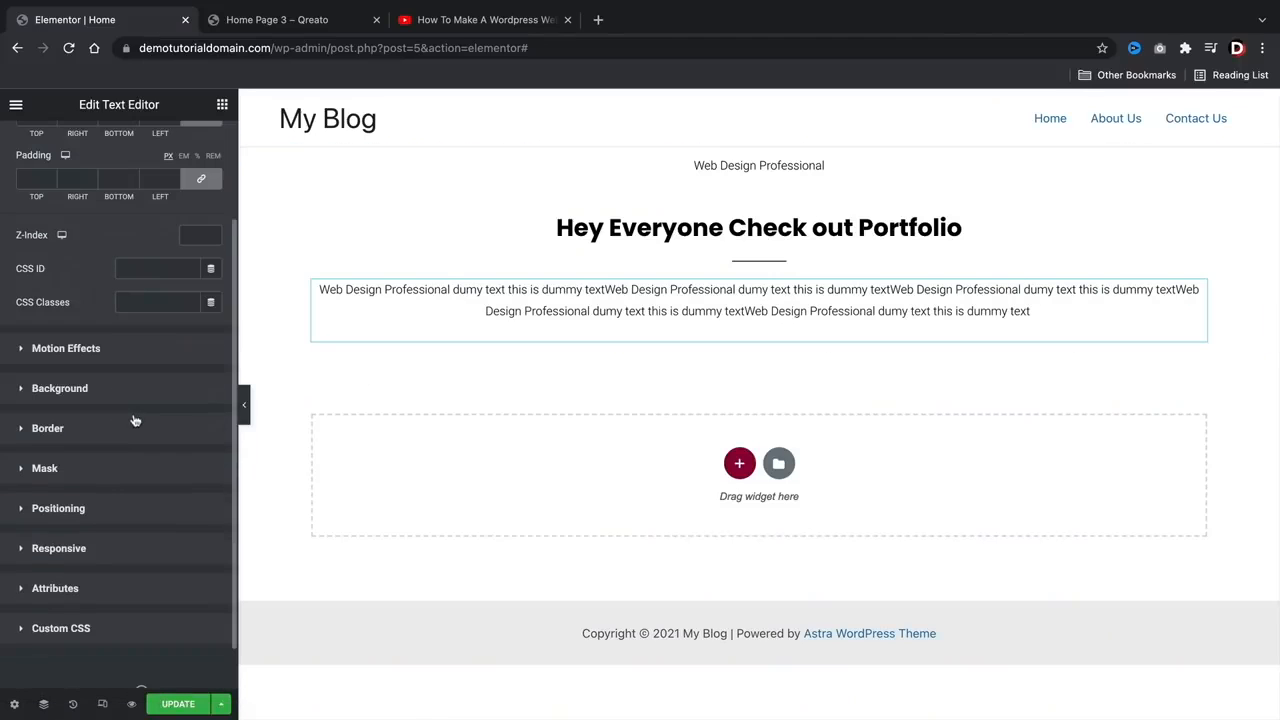
click(86, 516)
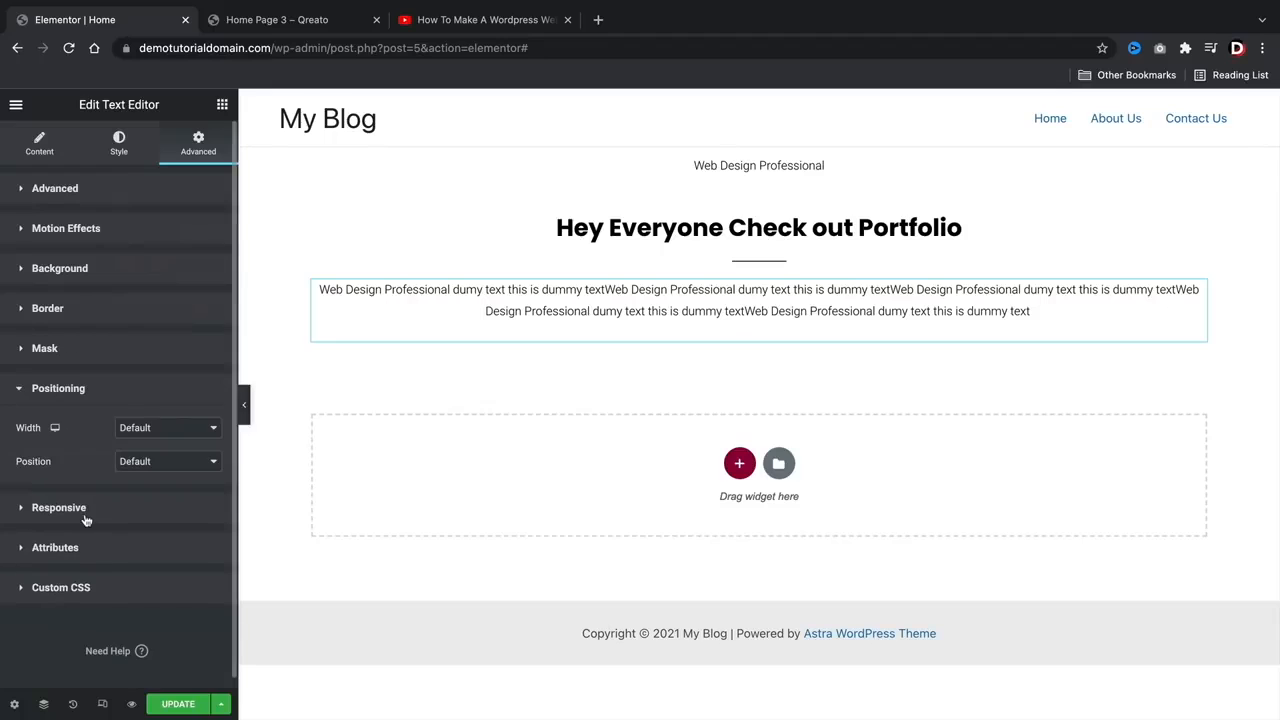
click(157, 430)
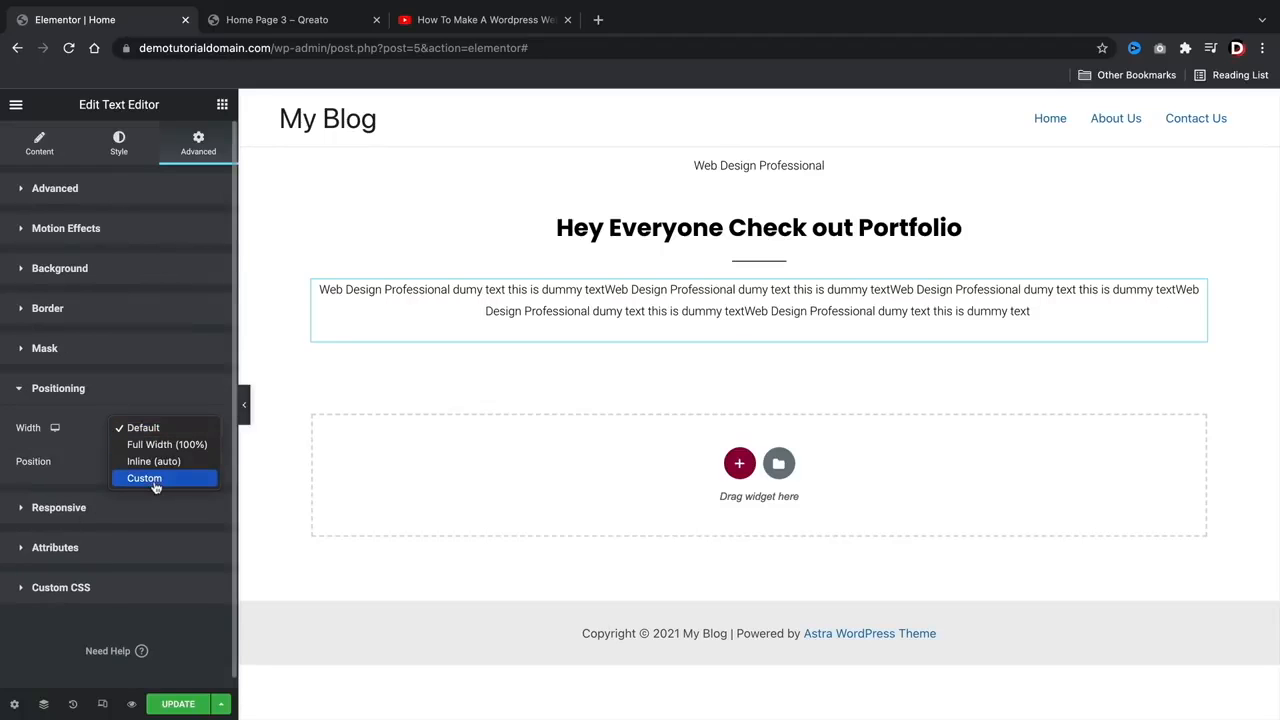
click(145, 478)
drag(20, 480, 95, 480)
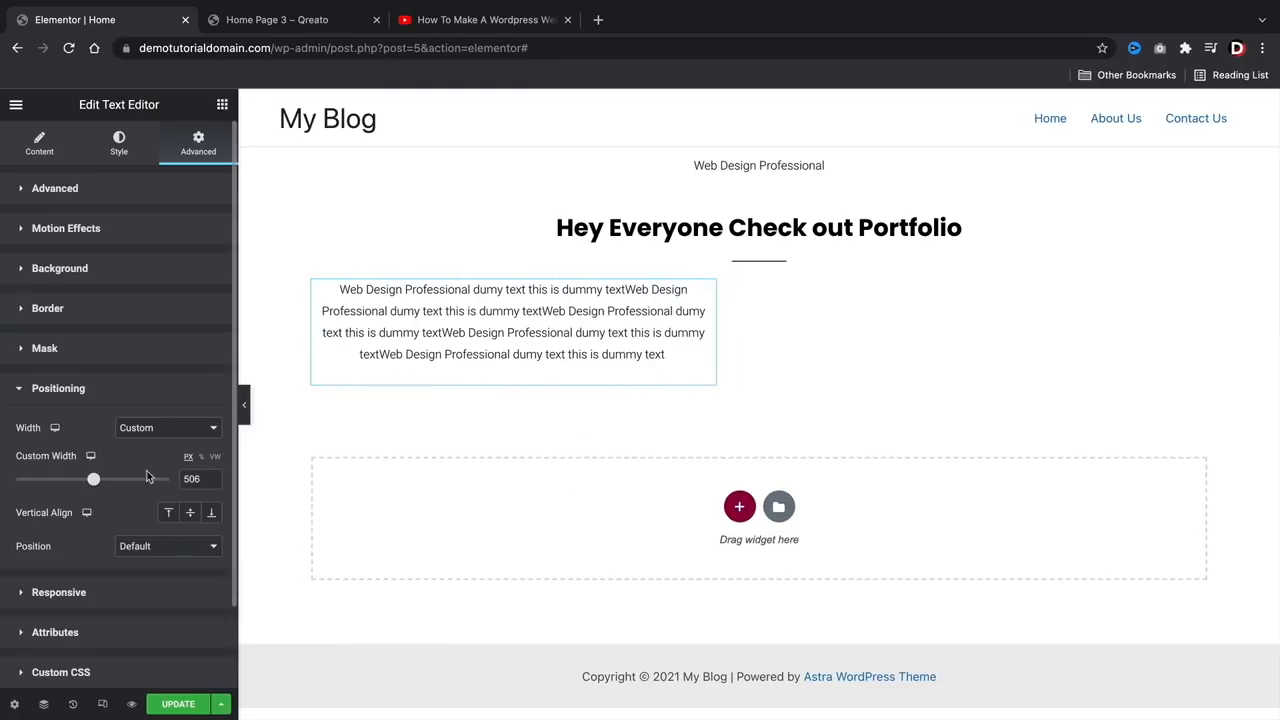
text(500)
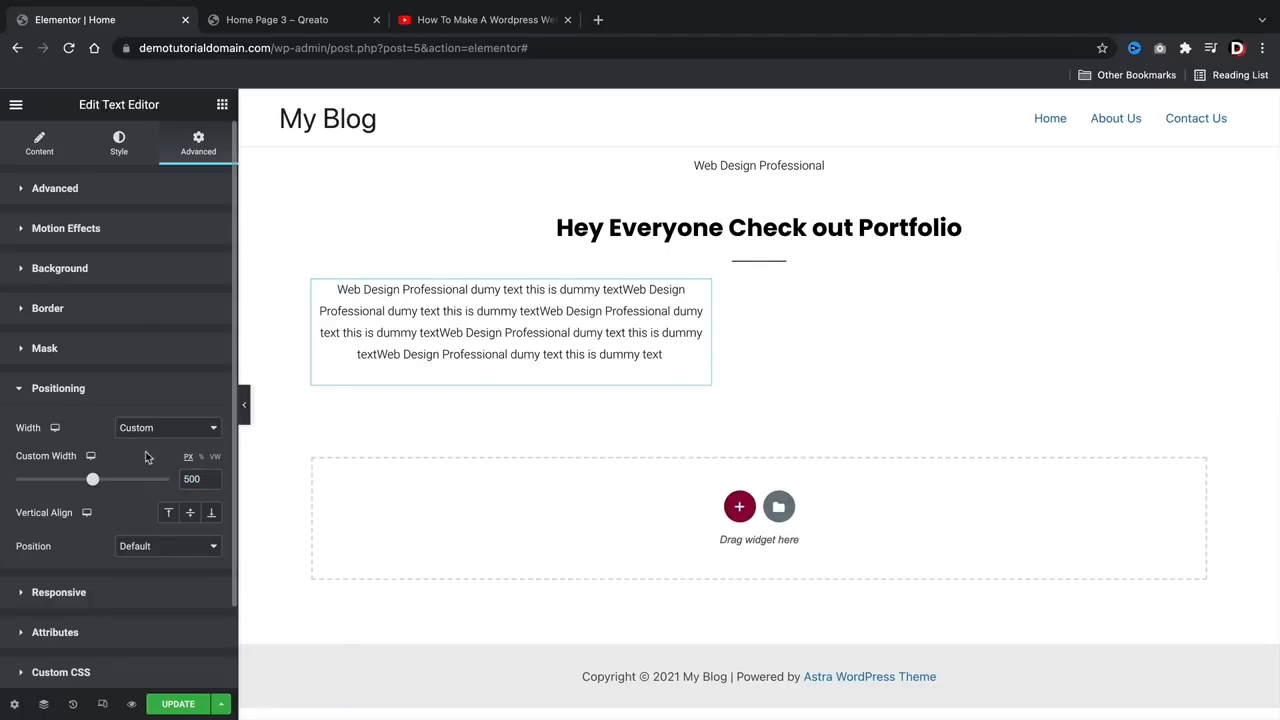
click(40, 143)
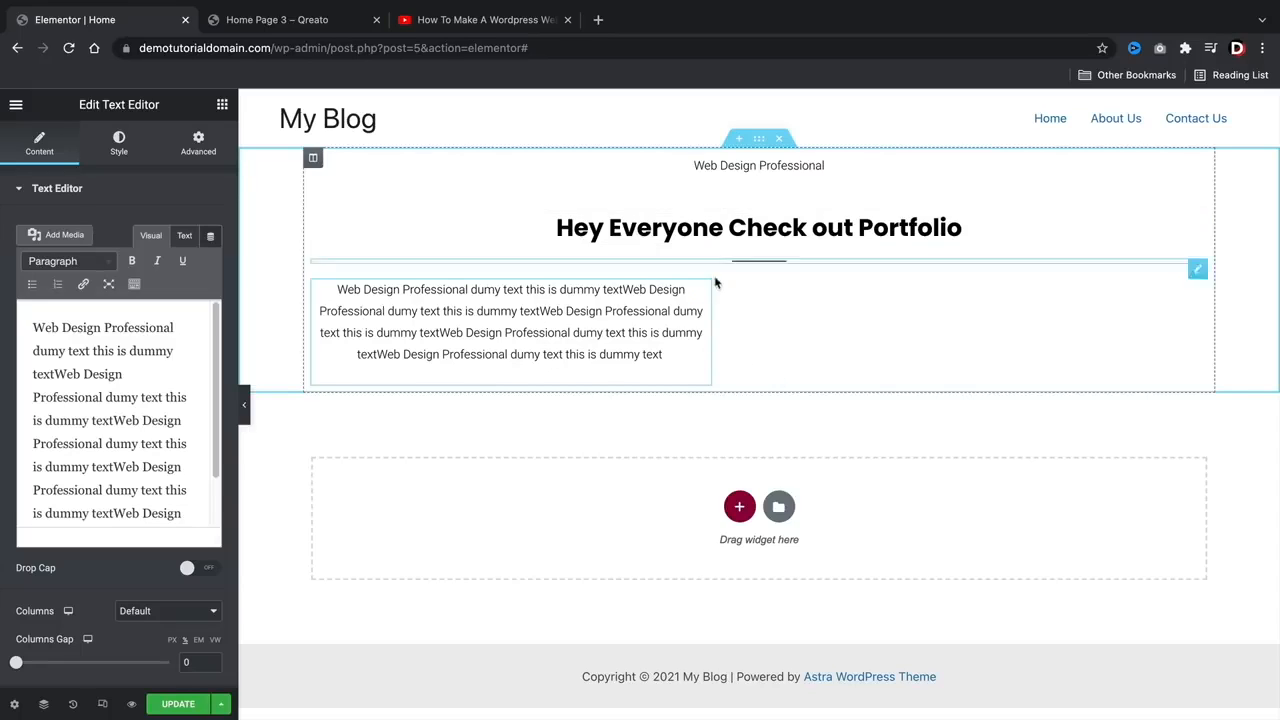
Step: Set the column's vertical alignment to Middle and horizontal alignment to Center
click(313, 159)
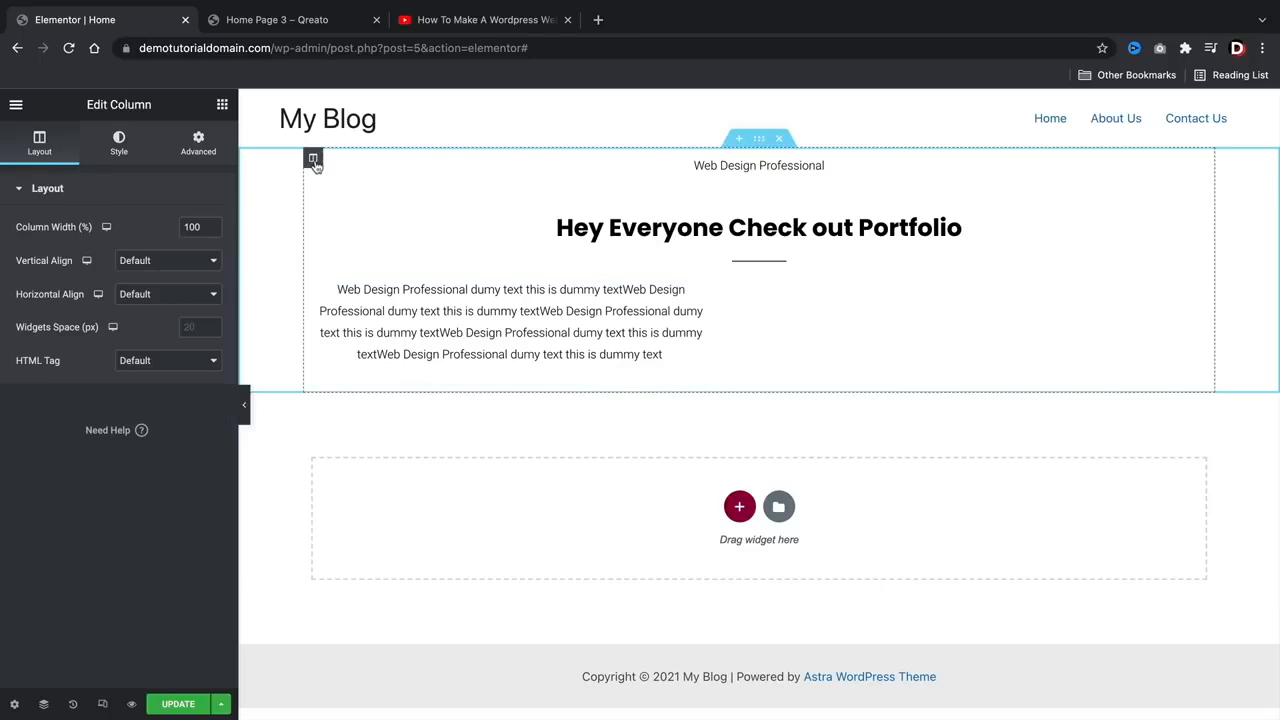
click(142, 259)
click(146, 296)
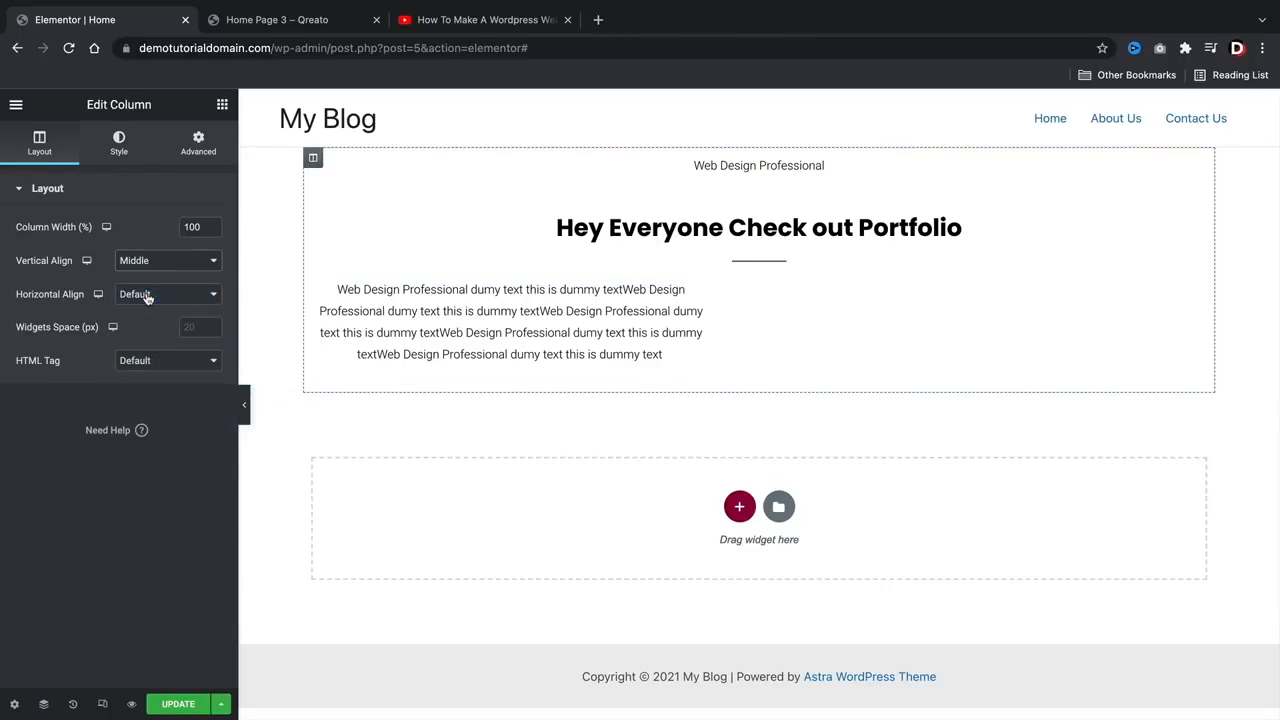
click(148, 294)
click(150, 330)
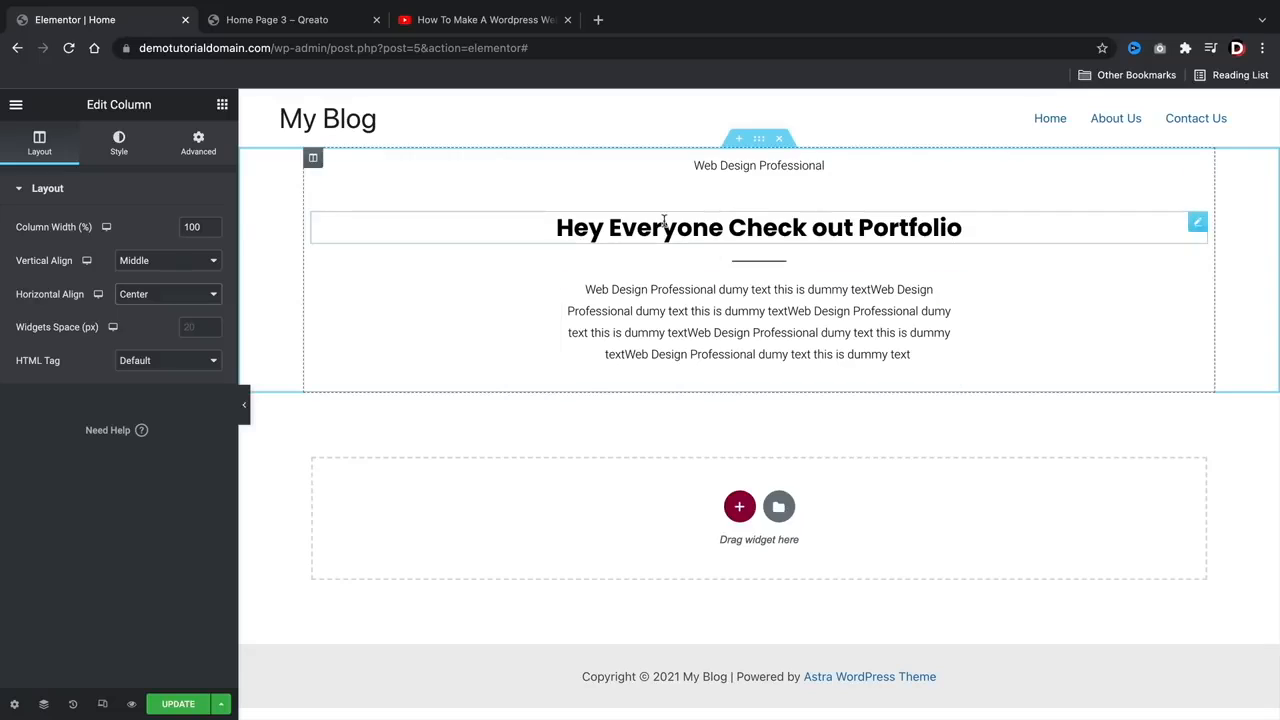
Step: Delete the paragraph's trailing text so it ends at the third 'Web Design Professional dumy'
click(813, 314)
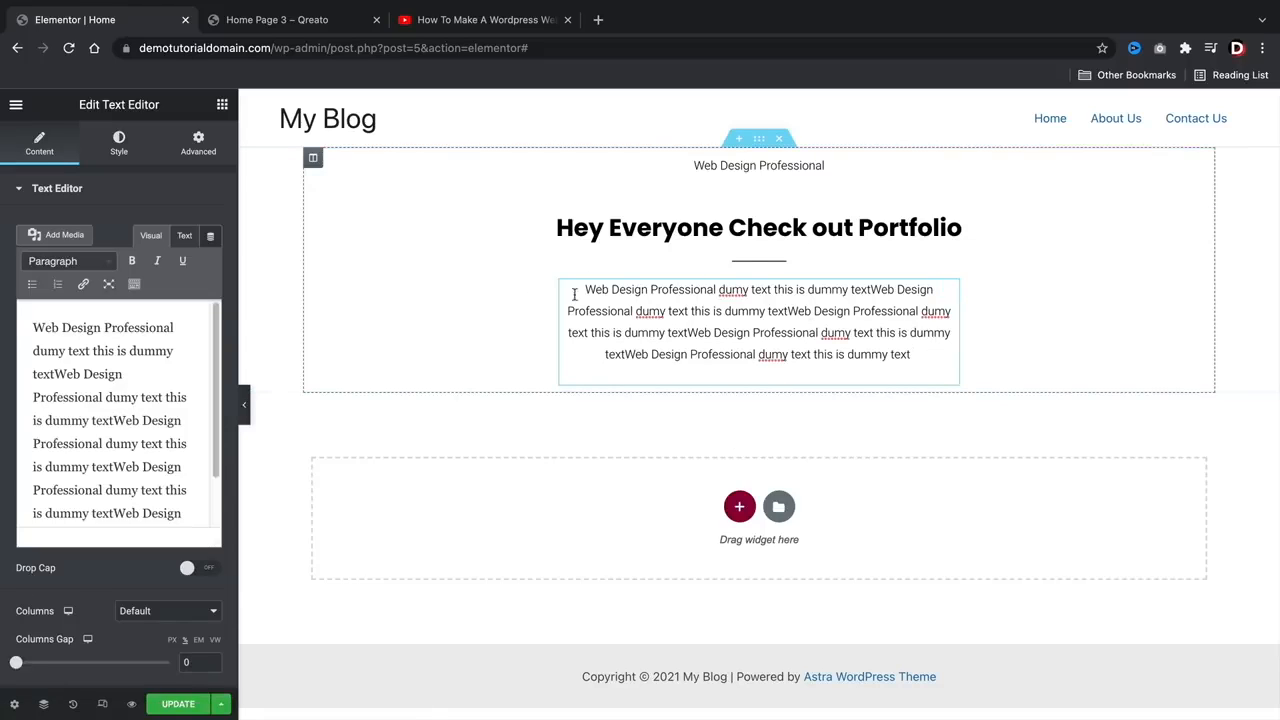
scroll(179, 412, down, 3)
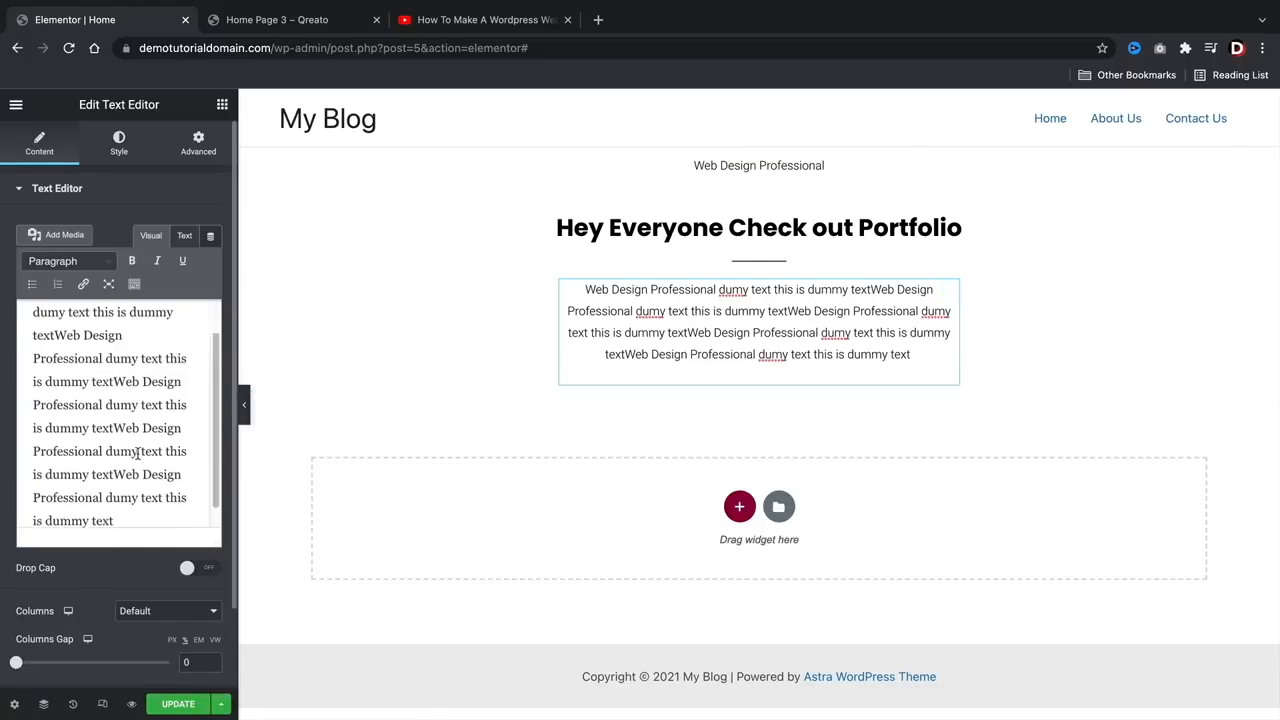
drag(174, 495, 141, 410)
key(BackSpace)
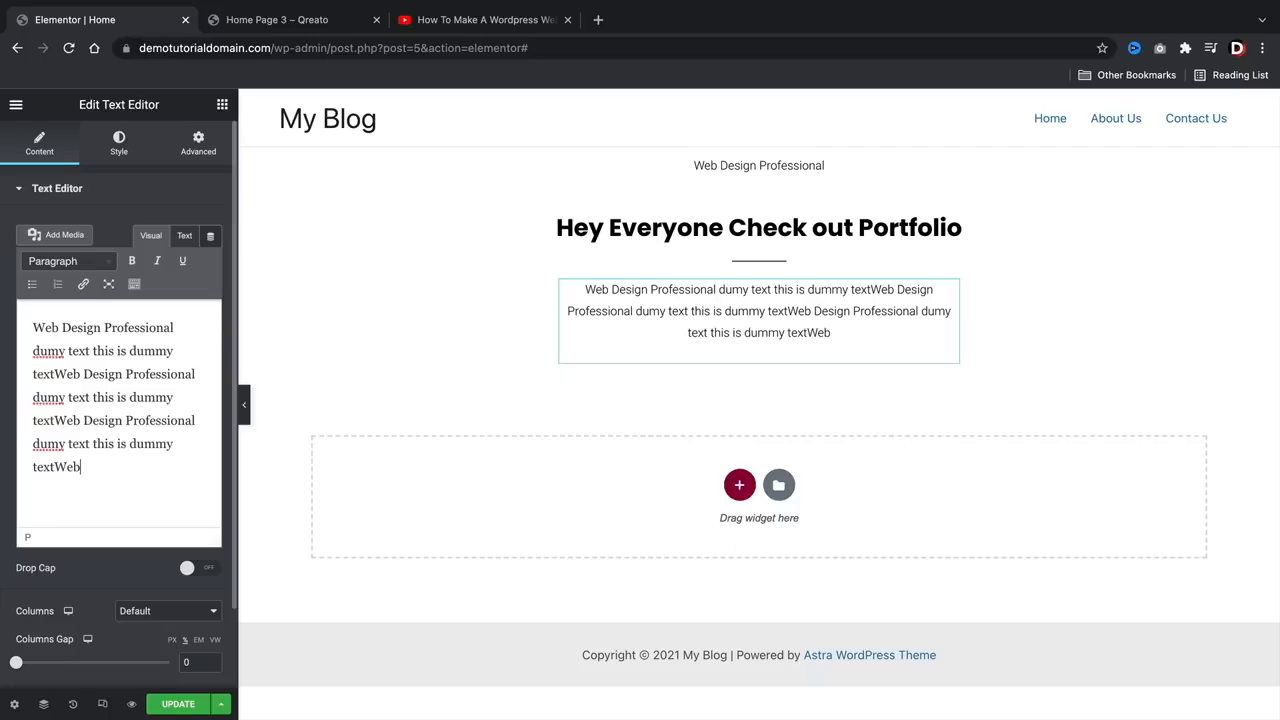
drag(82, 467, 100, 443)
key(BackSpace)
key(BackSpace)
key(BackSpace)
key(BackSpace)
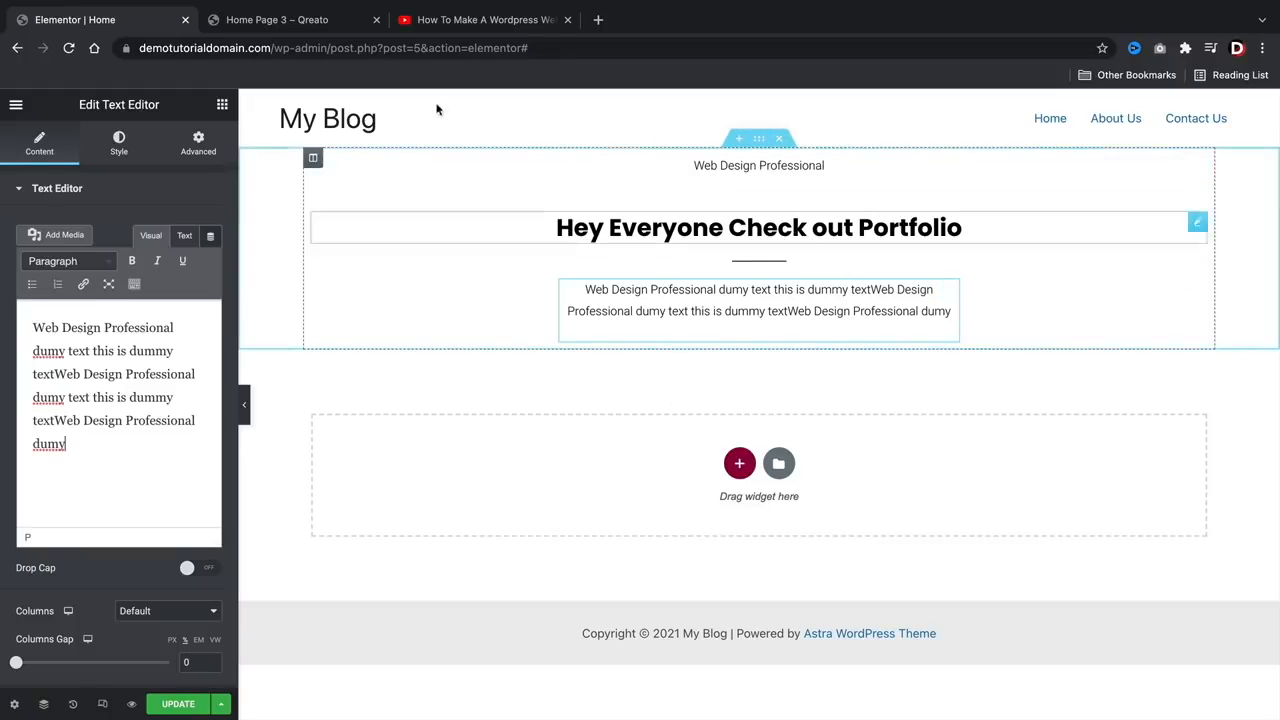
Step: Set the hero section's content width to Full Width and its height to Fit To Screen
click(280, 20)
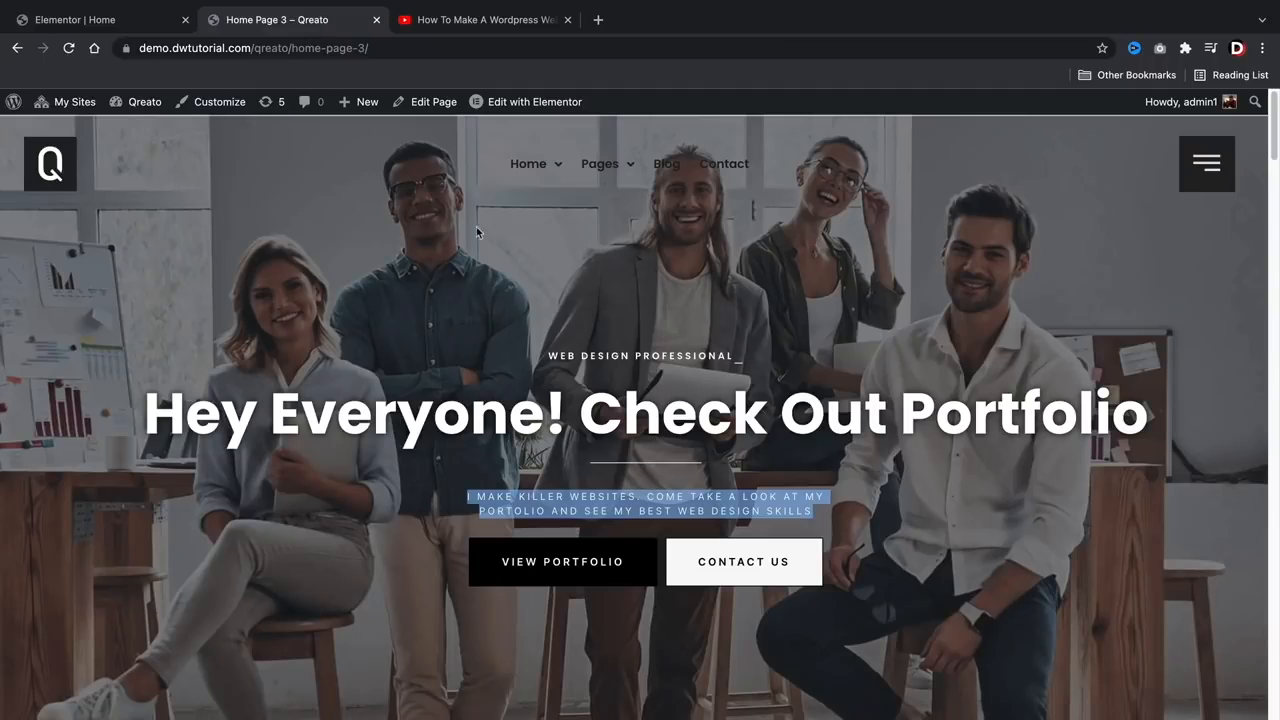
click(128, 33)
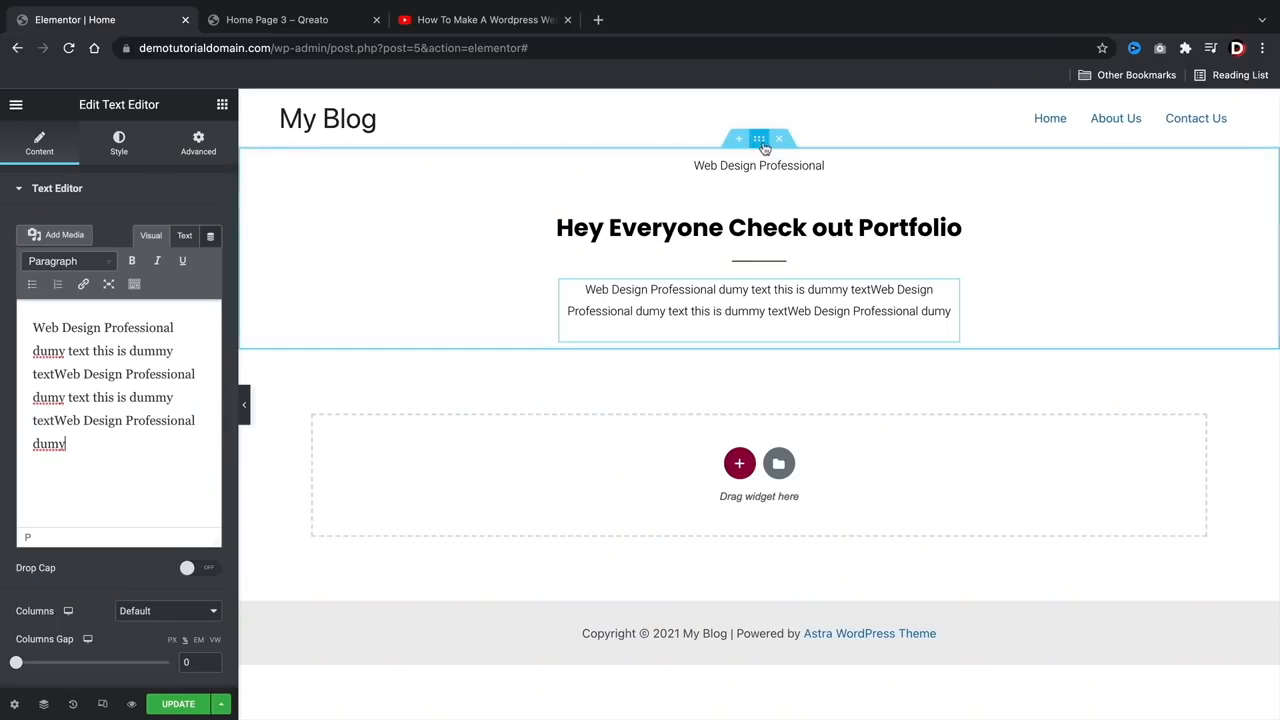
click(760, 140)
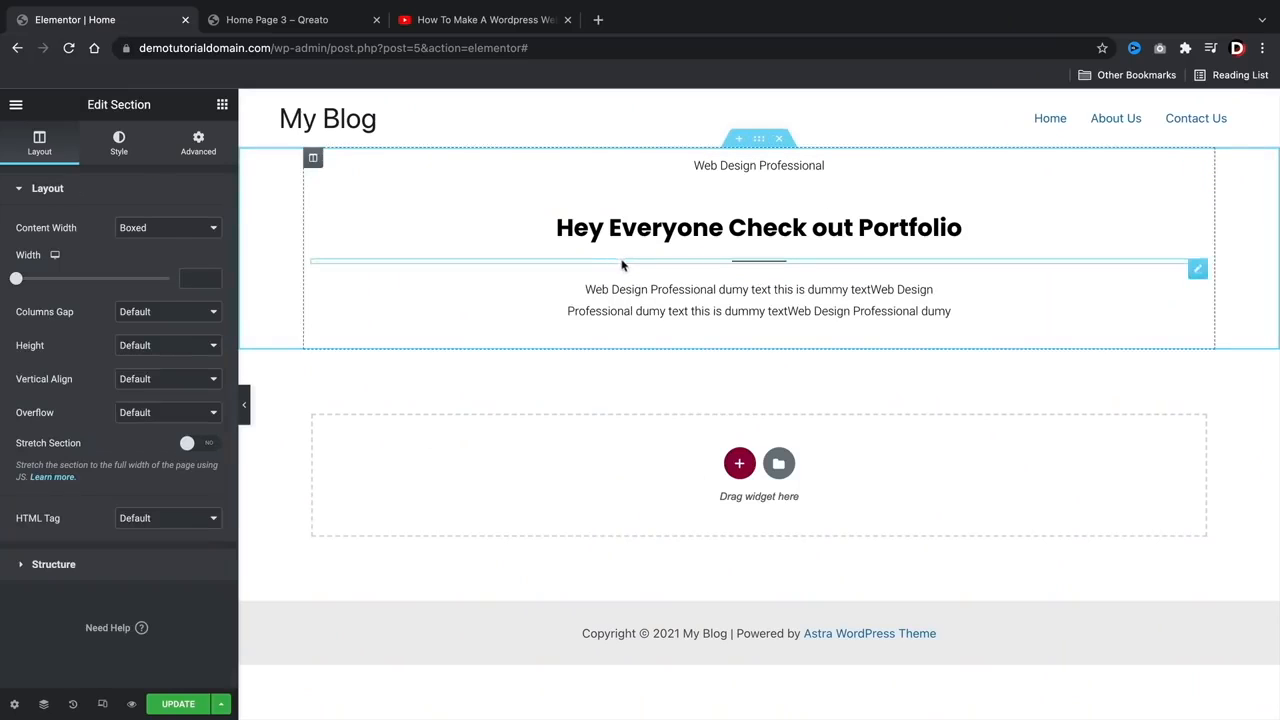
click(157, 231)
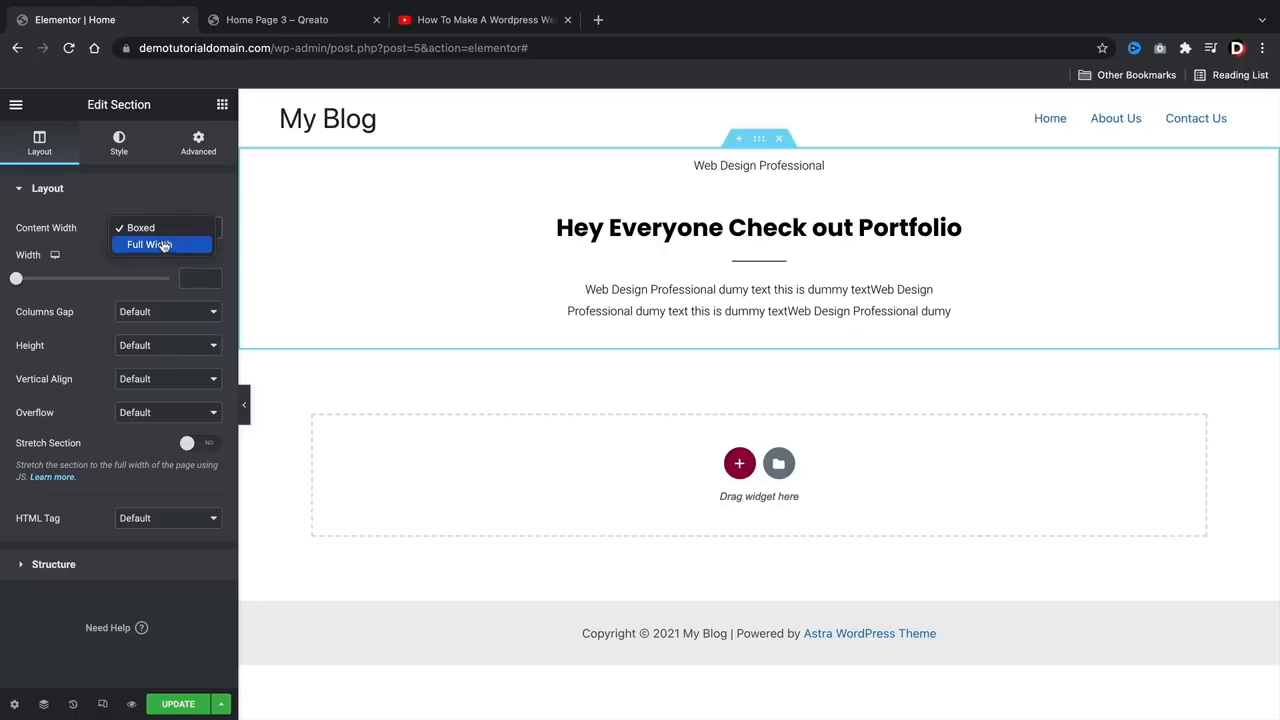
click(160, 245)
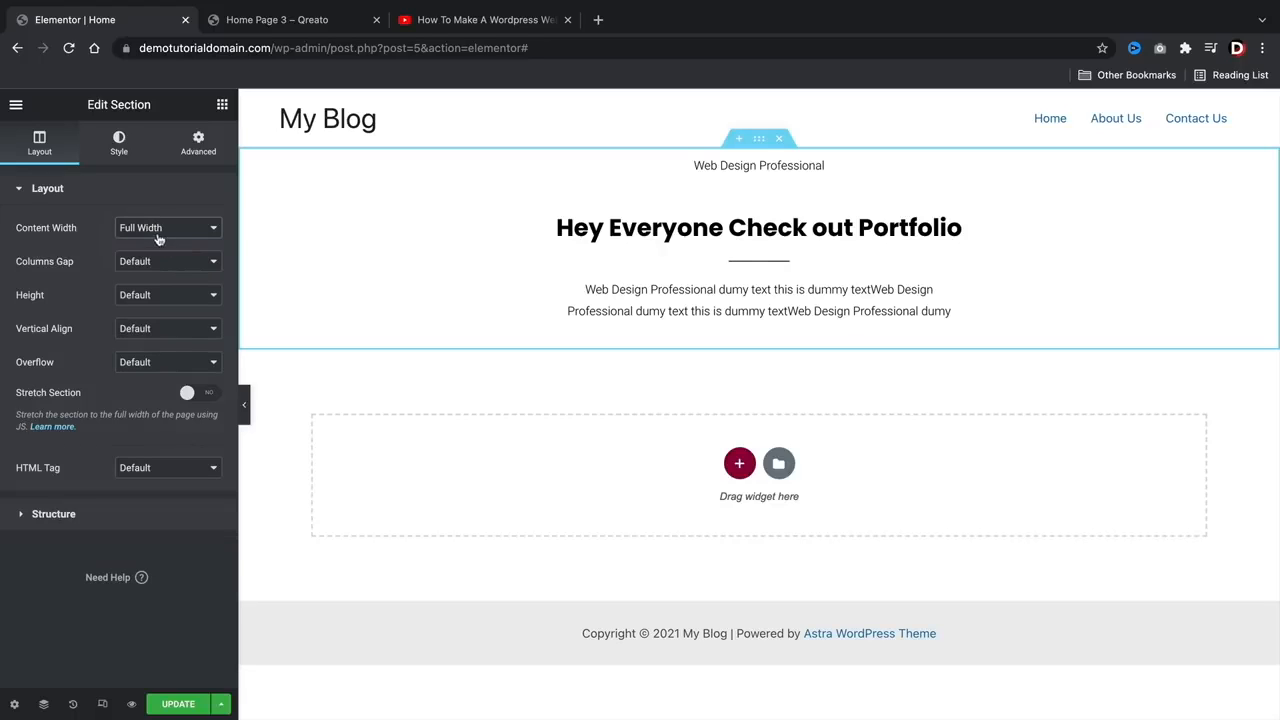
click(169, 300)
click(165, 311)
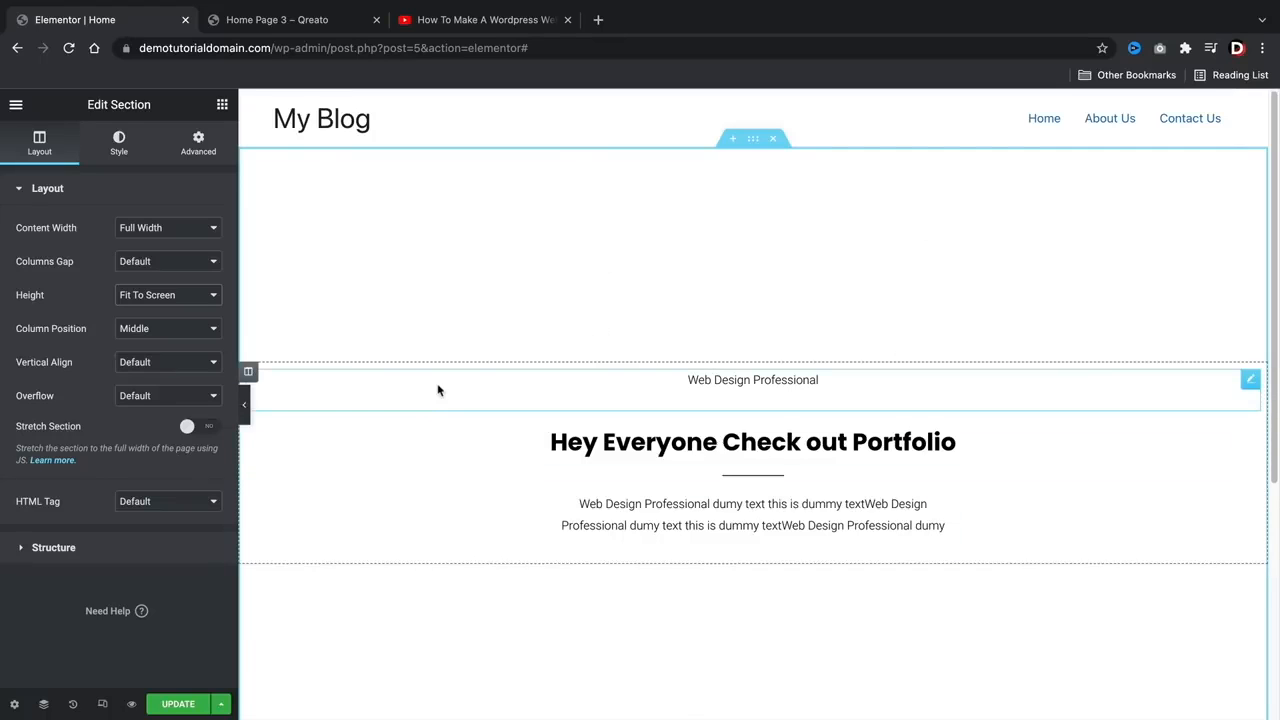
Step: Try a red-to-blue gradient background on the section in the Style tab
click(121, 148)
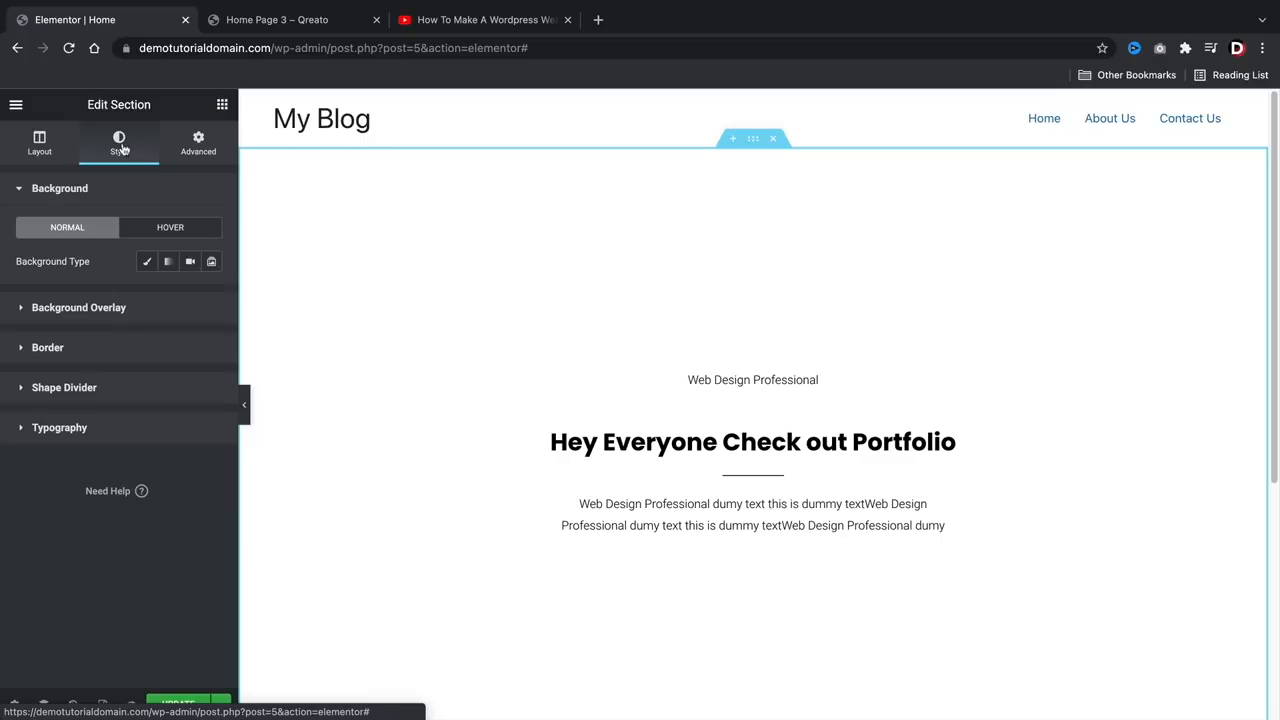
click(167, 262)
click(211, 295)
click(173, 379)
drag(173, 379, 183, 367)
click(152, 304)
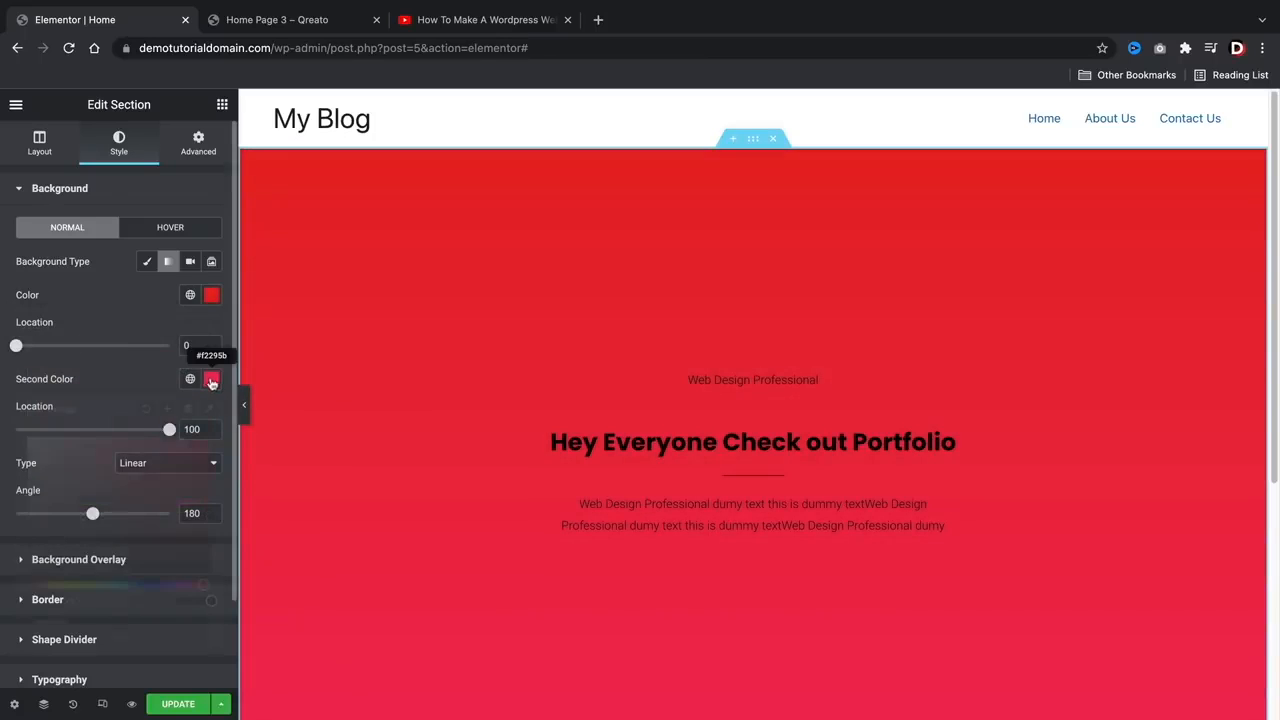
click(211, 379)
click(168, 586)
drag(168, 586, 154, 587)
click(121, 351)
Step: Try video and slideshow backgrounds, then settle on a classic #B48080 dusty pink colour
click(190, 262)
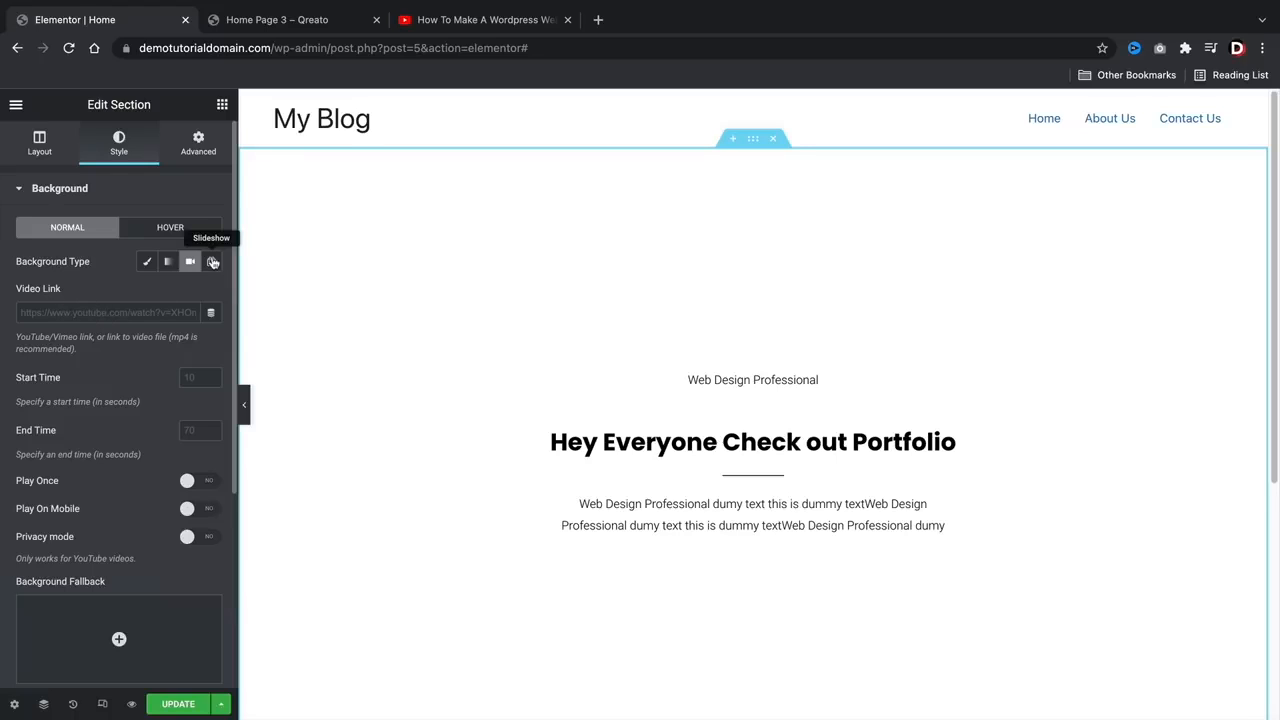
click(212, 262)
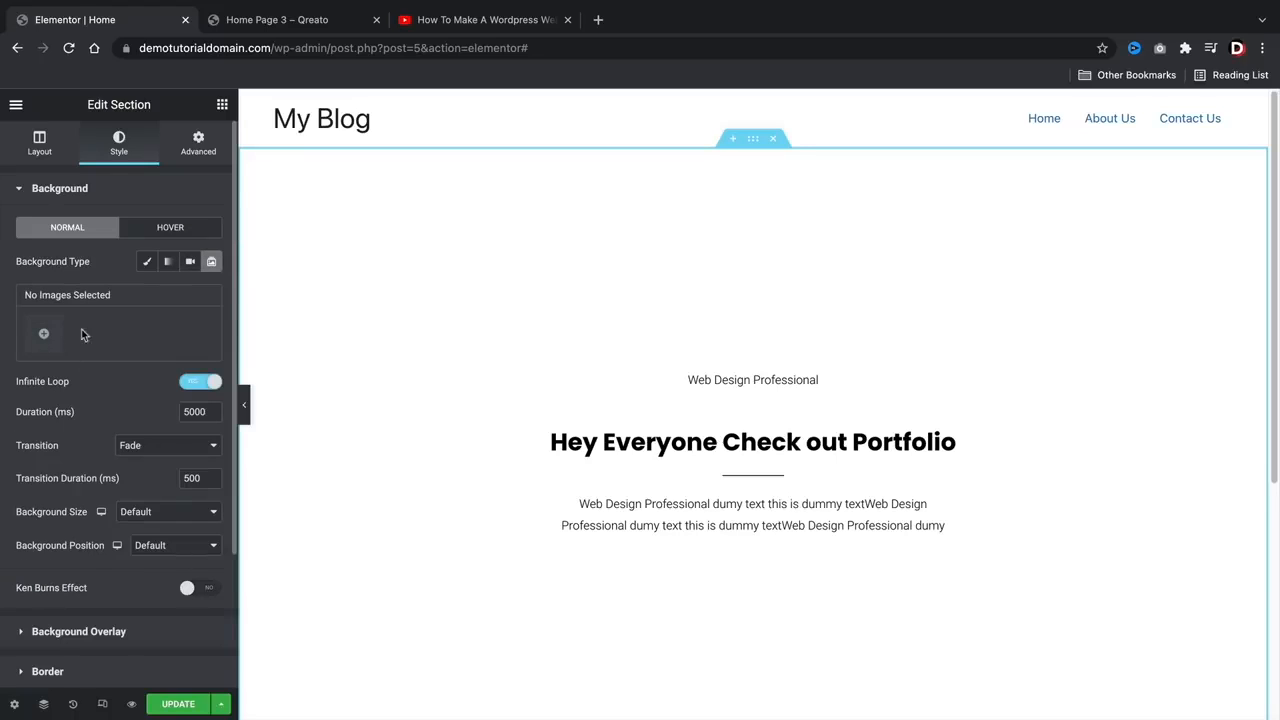
click(148, 262)
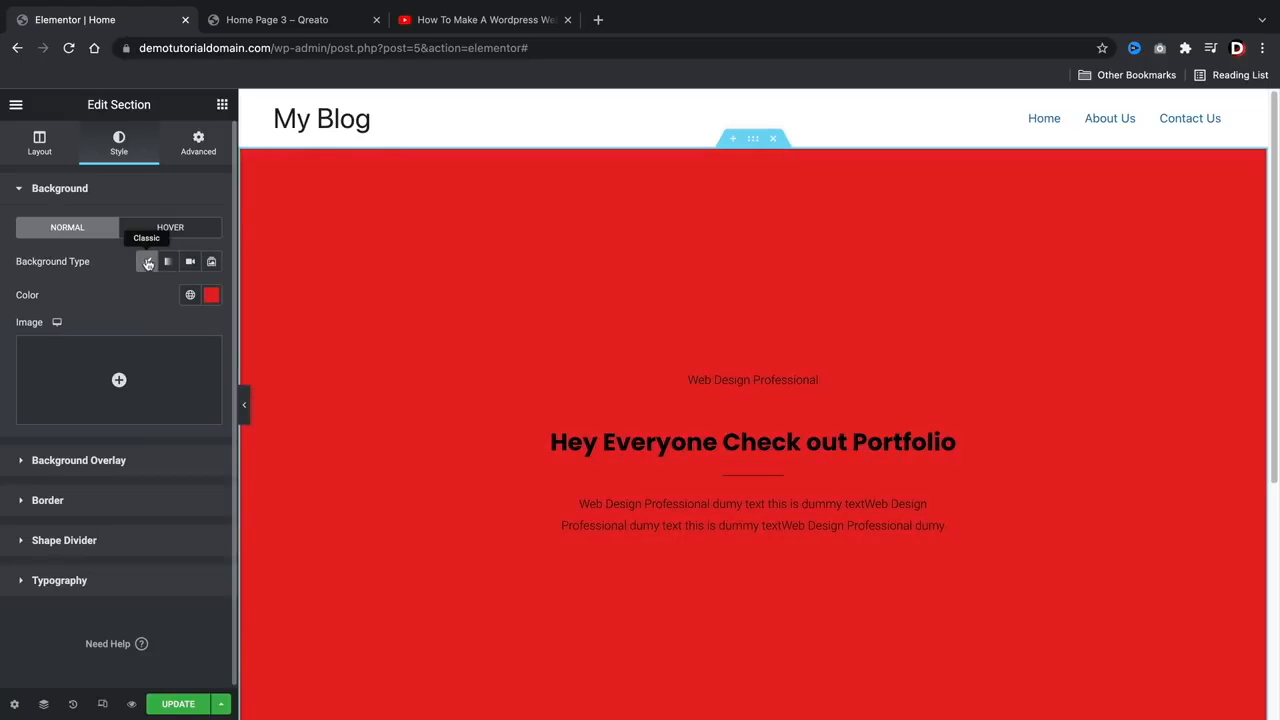
click(210, 297)
drag(140, 398, 80, 393)
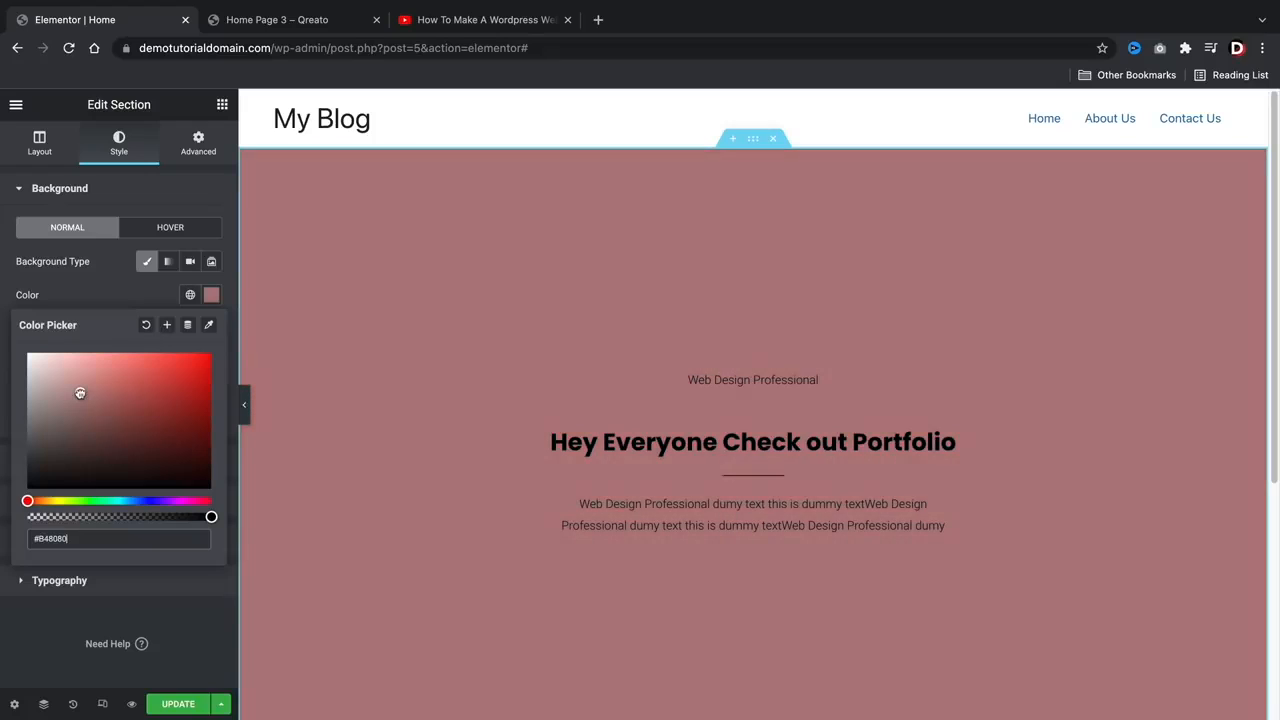
click(119, 293)
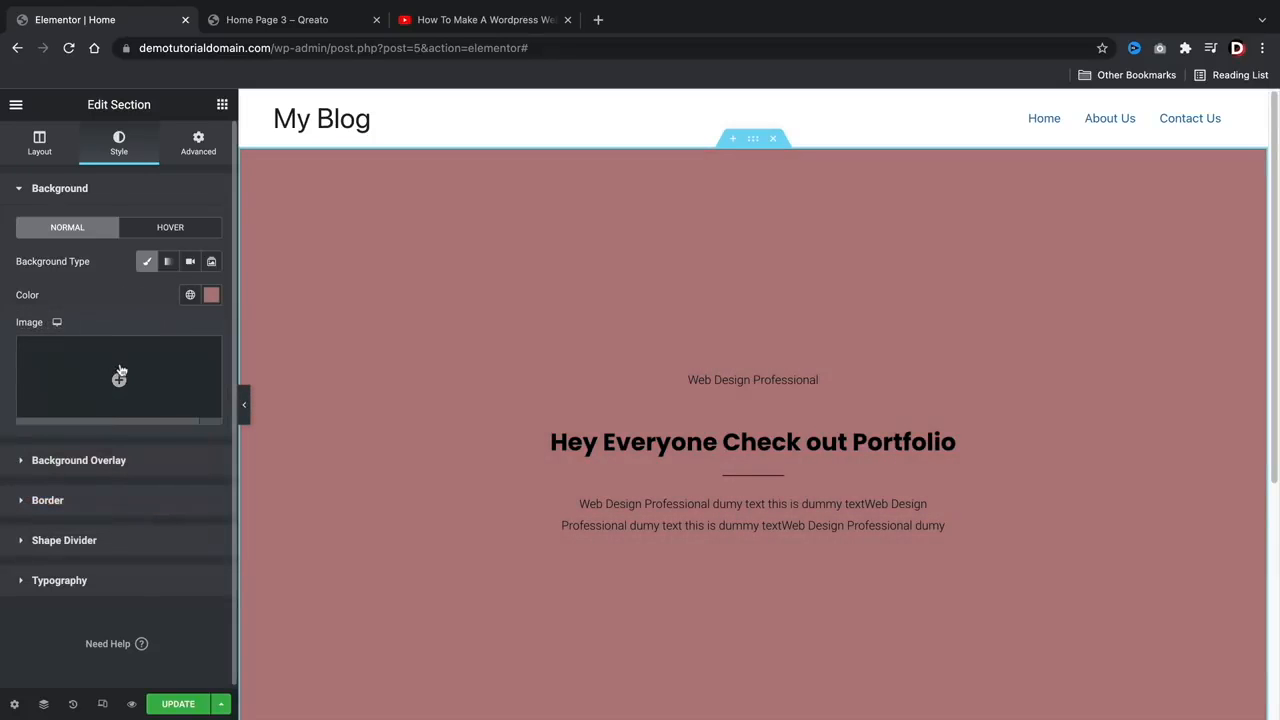
click(127, 370)
Step: Insert slider.jpeg from the Media Library as the section's background image
click(258, 295)
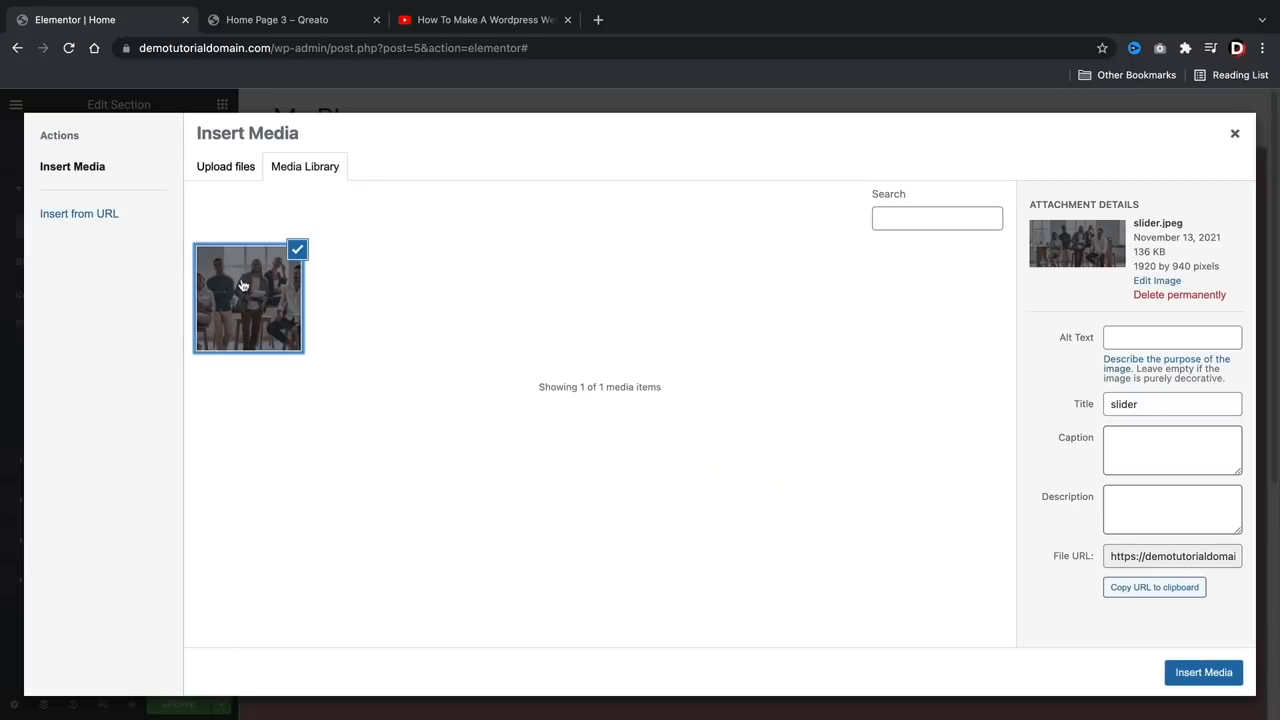
click(1212, 673)
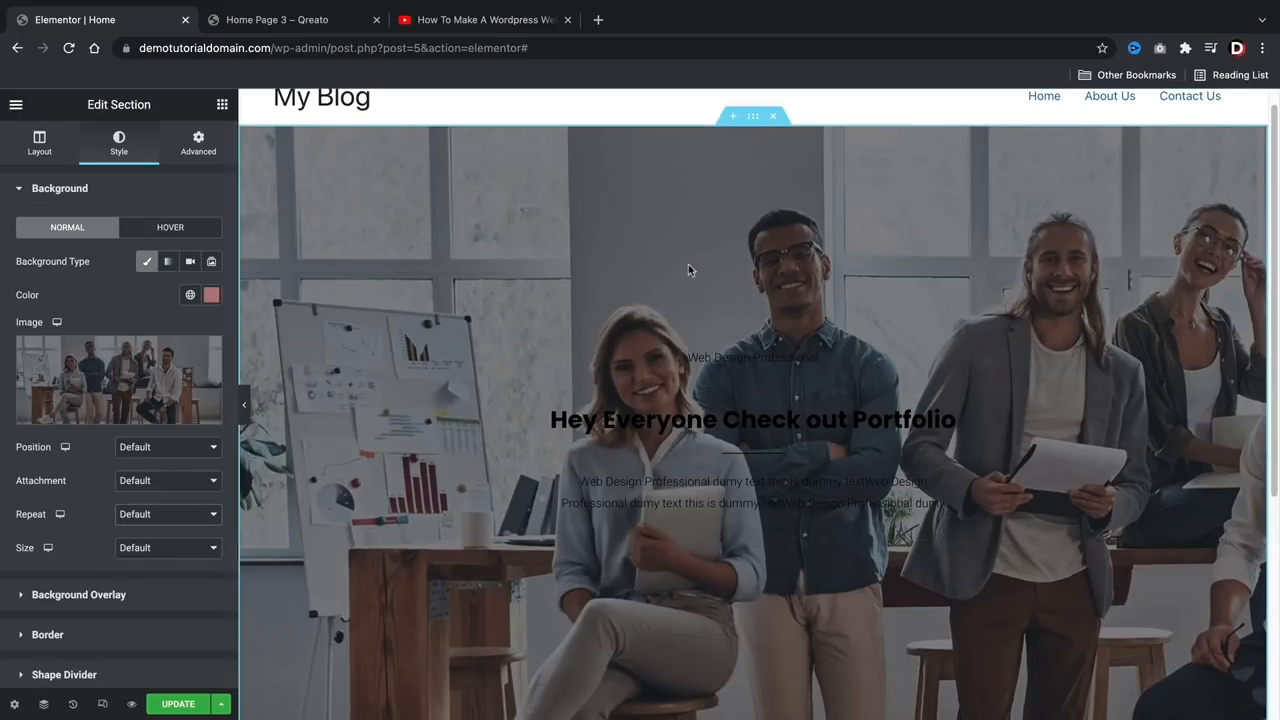
scroll(714, 530, down, 1)
scroll(714, 530, down, 1)
scroll(623, 486, up, 1)
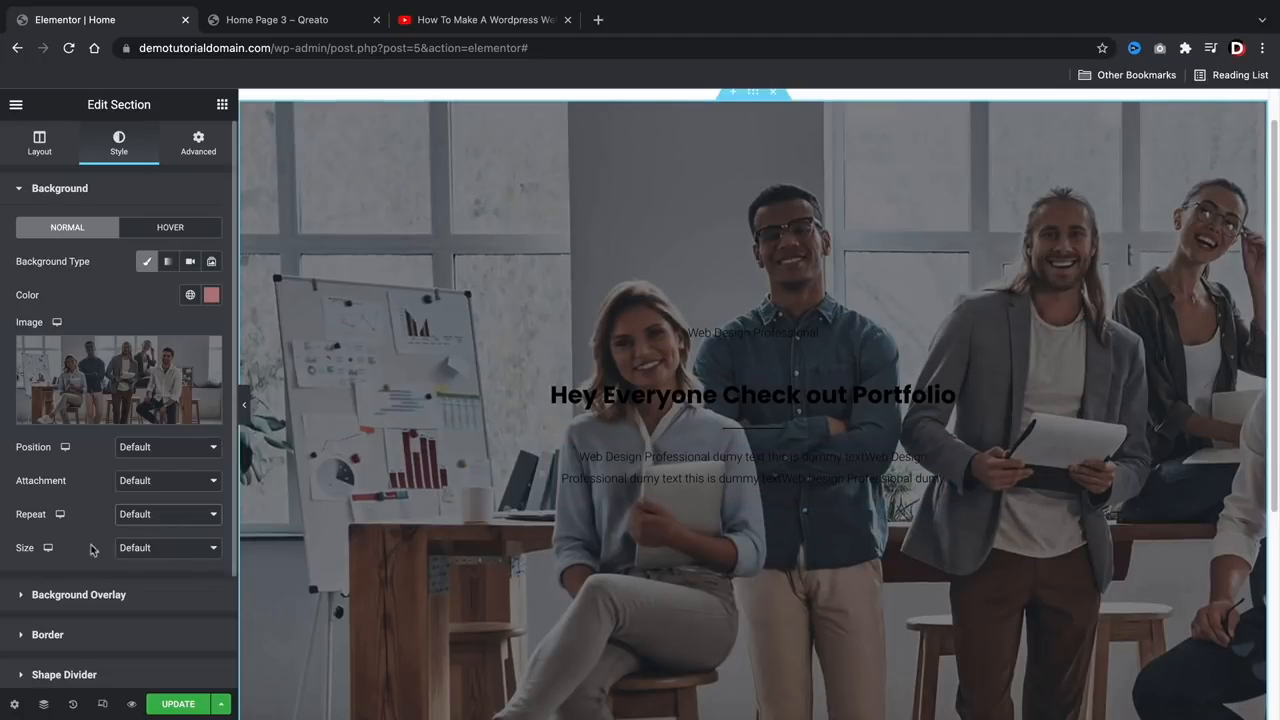
Step: Set the background image size to Cover and its position to Top Center
click(189, 552)
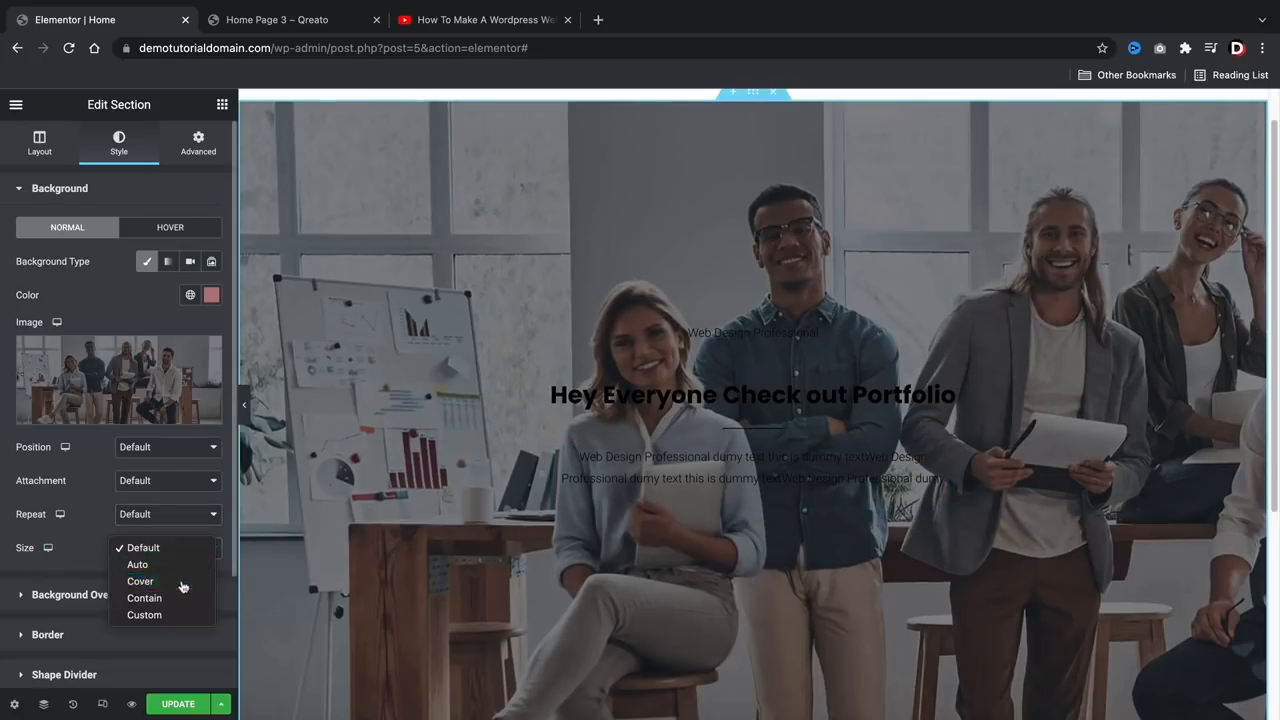
click(183, 583)
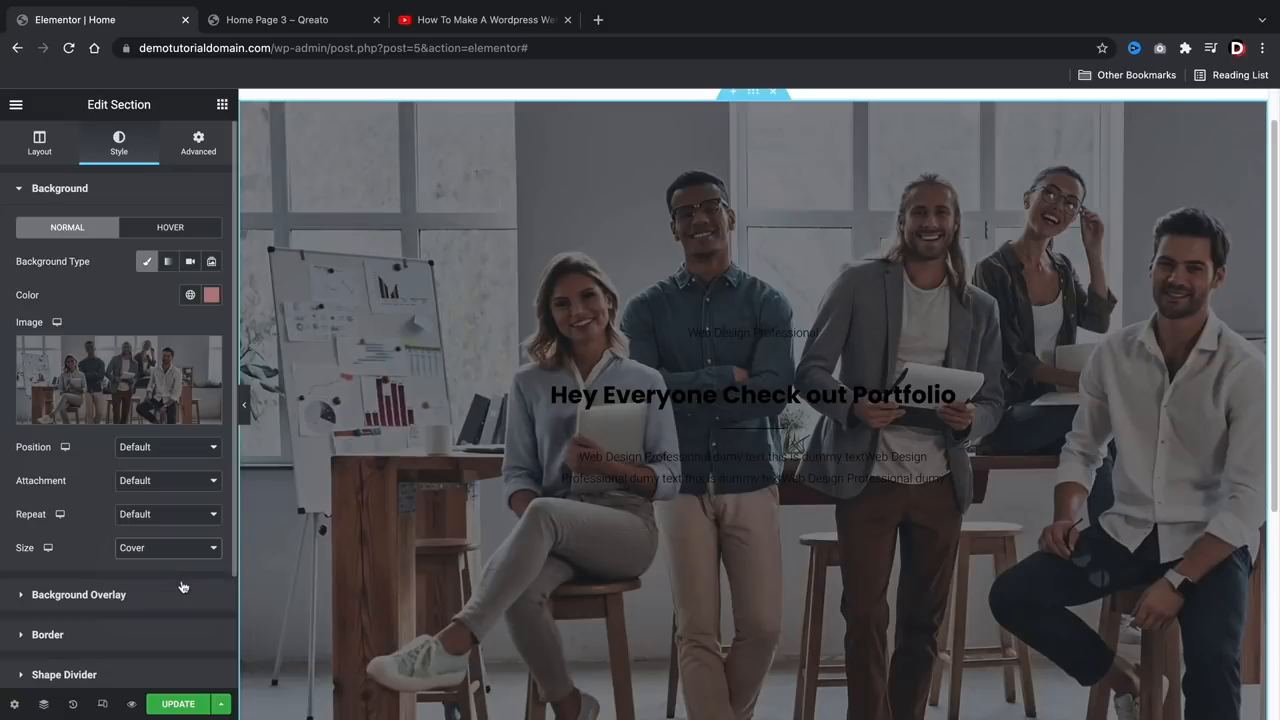
click(186, 449)
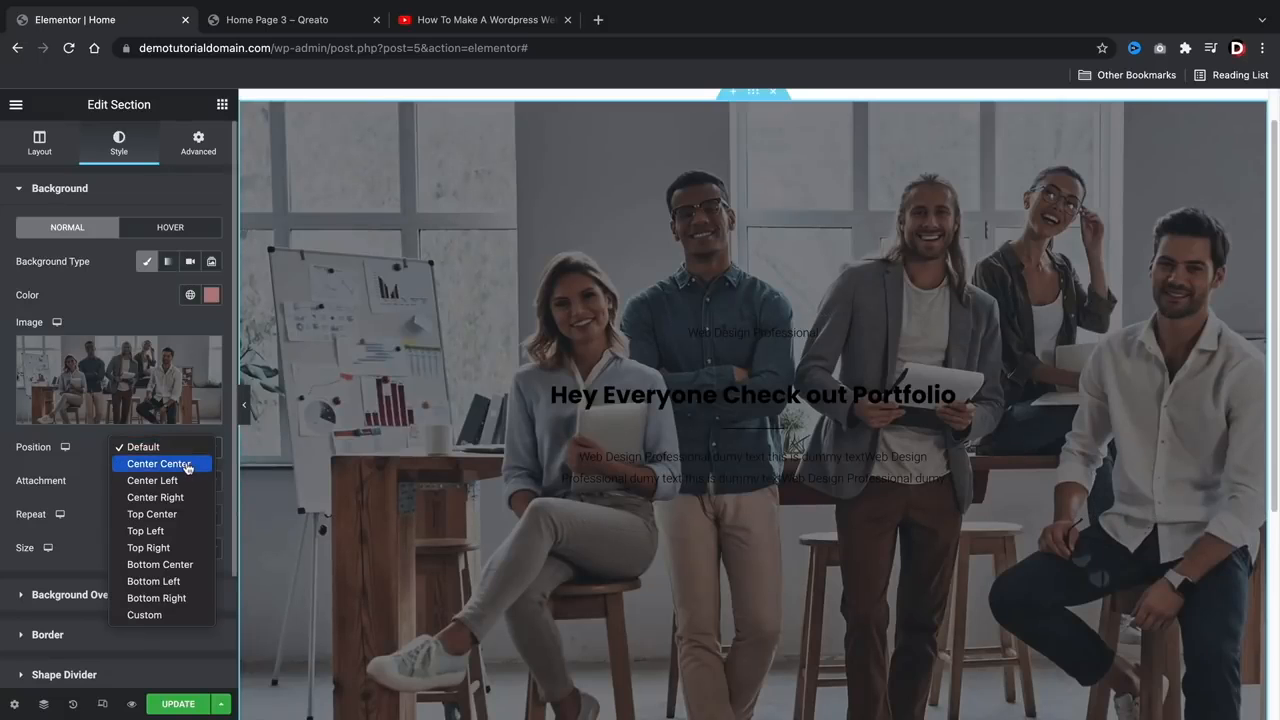
click(186, 466)
click(185, 449)
click(183, 466)
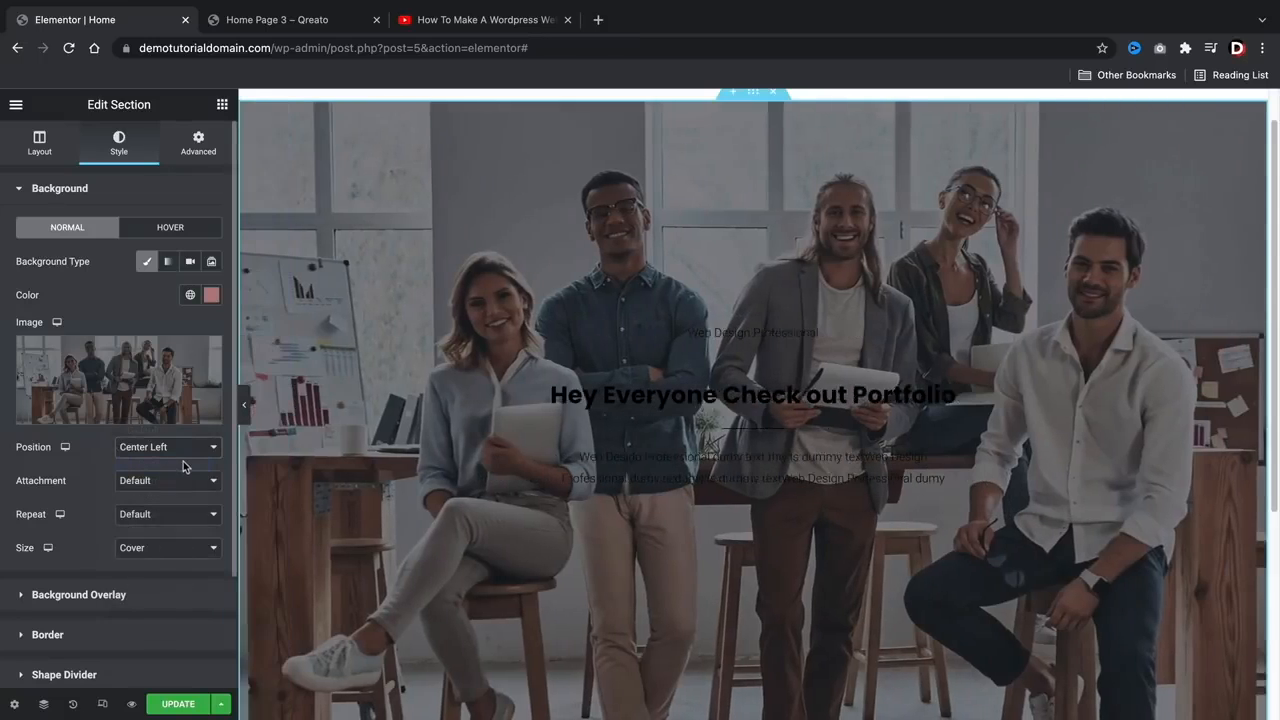
click(186, 449)
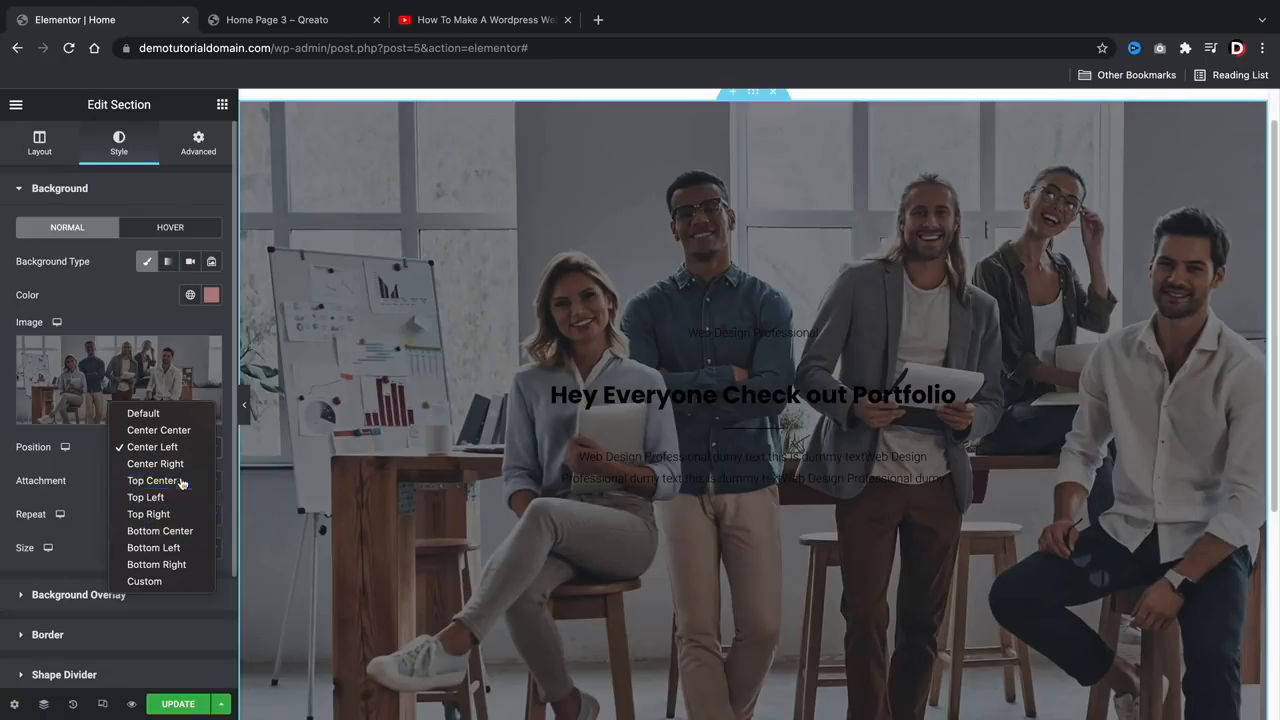
click(182, 481)
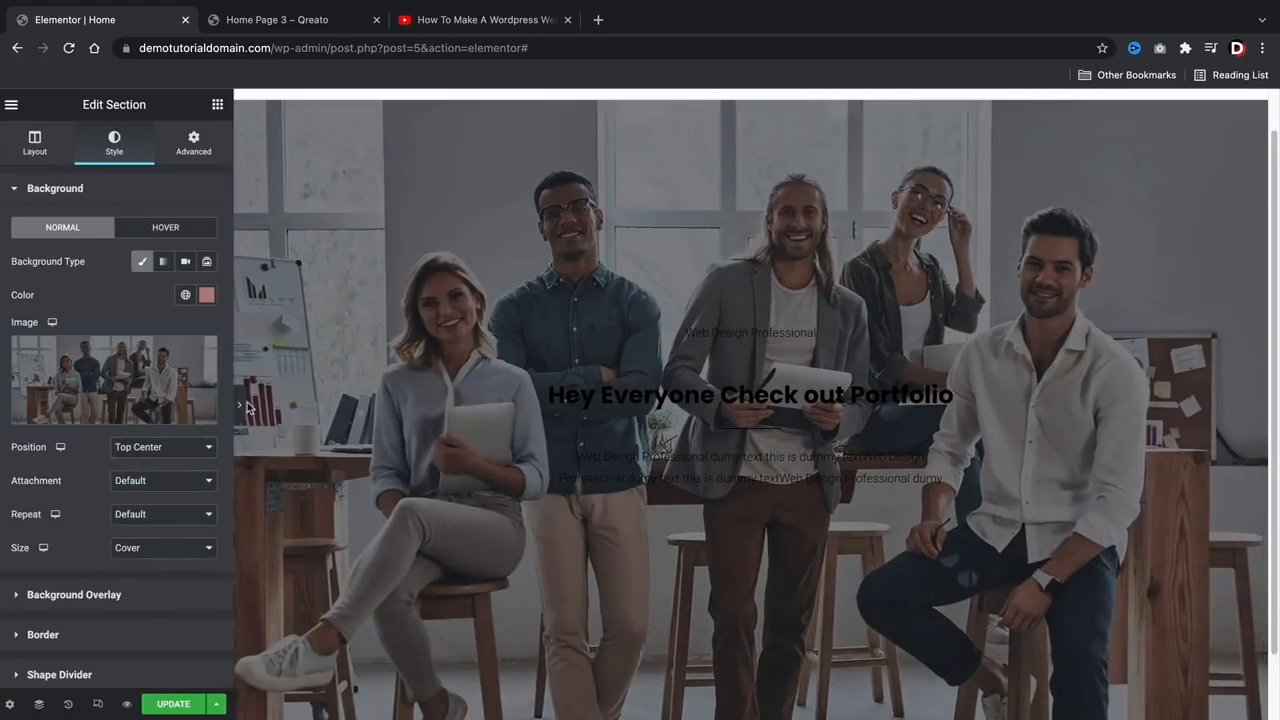
Step: Preview the section full width, then restore the editing panel
click(244, 405)
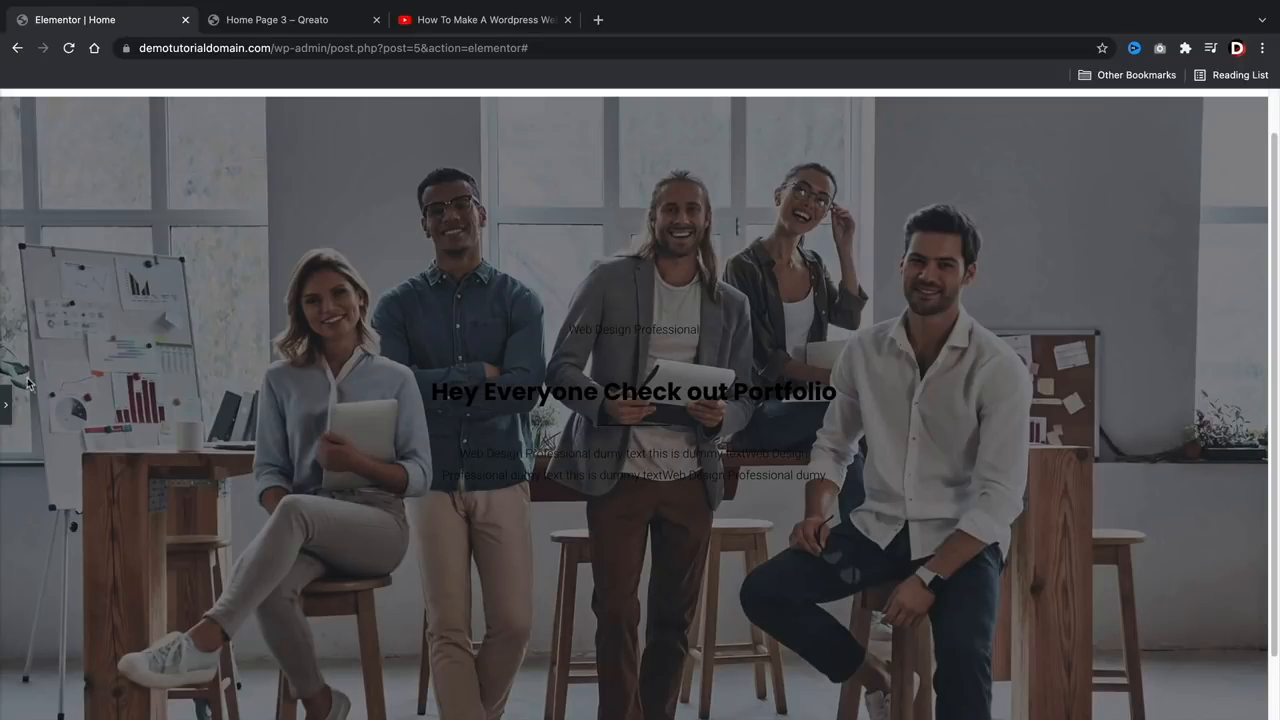
click(6, 408)
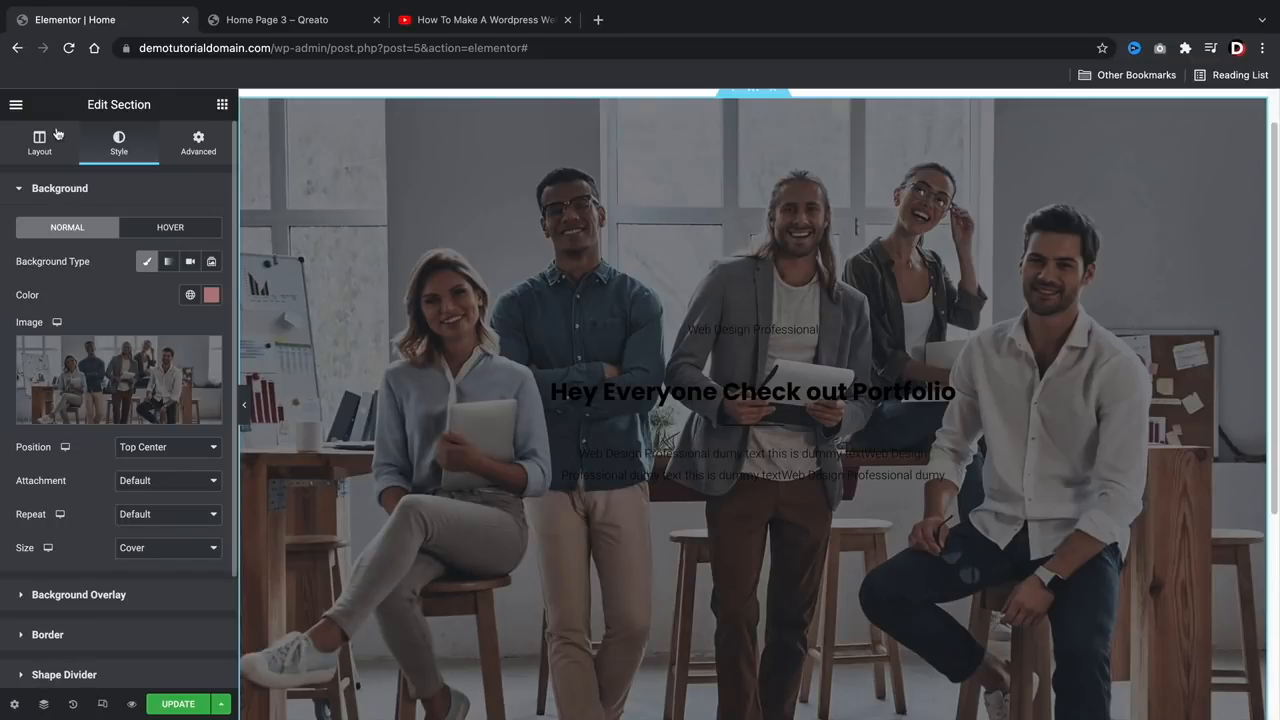
click(223, 105)
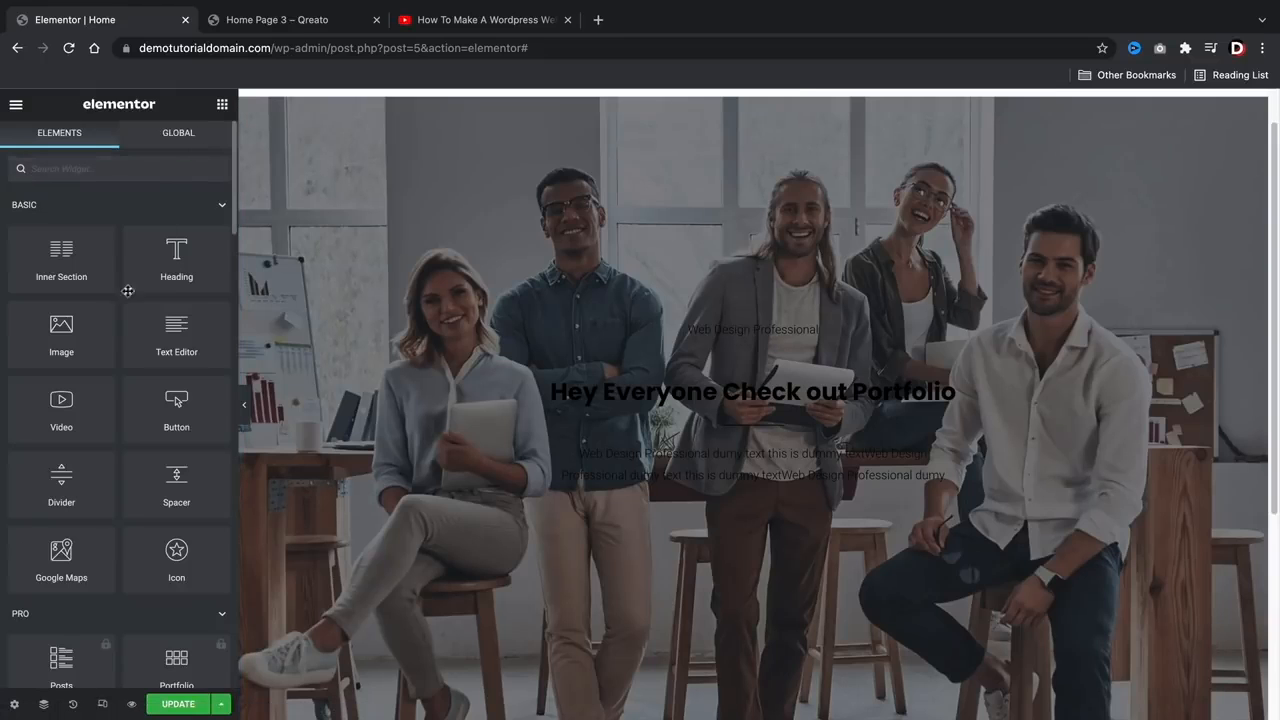
Step: Add a center-aligned Button widget under the text, labelled 'View Portfolio'
drag(170, 413, 731, 488)
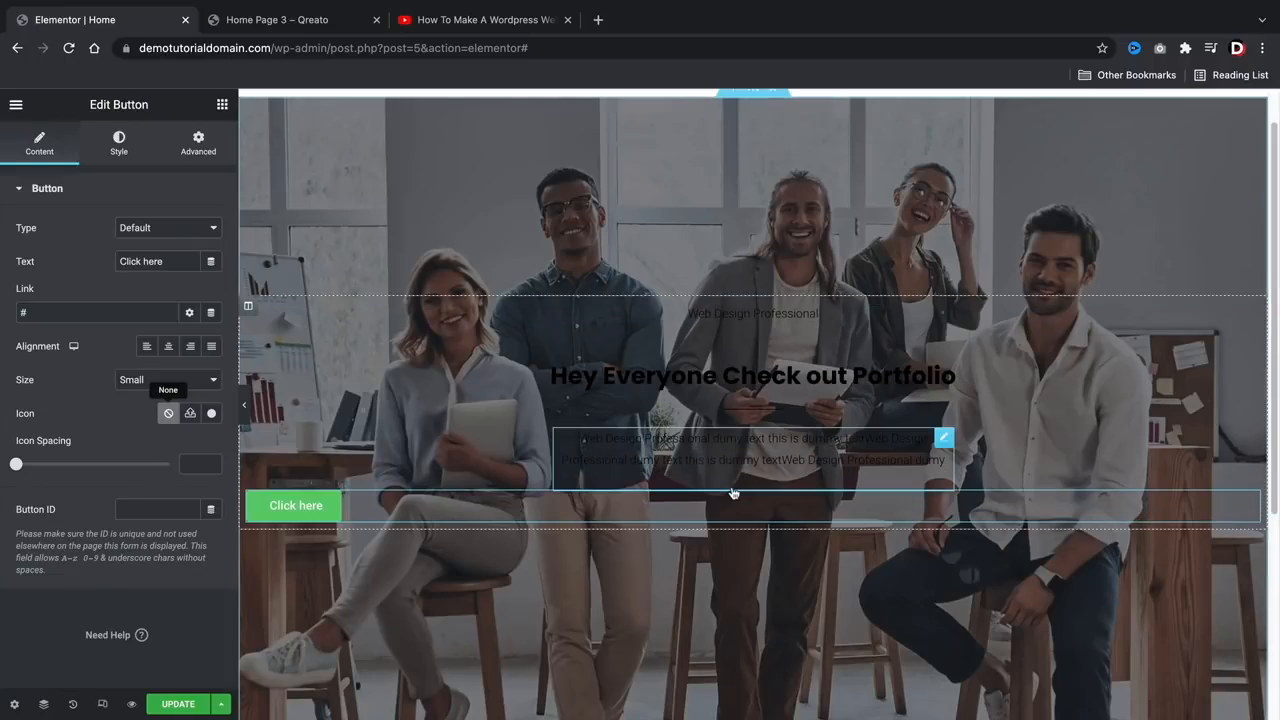
click(169, 347)
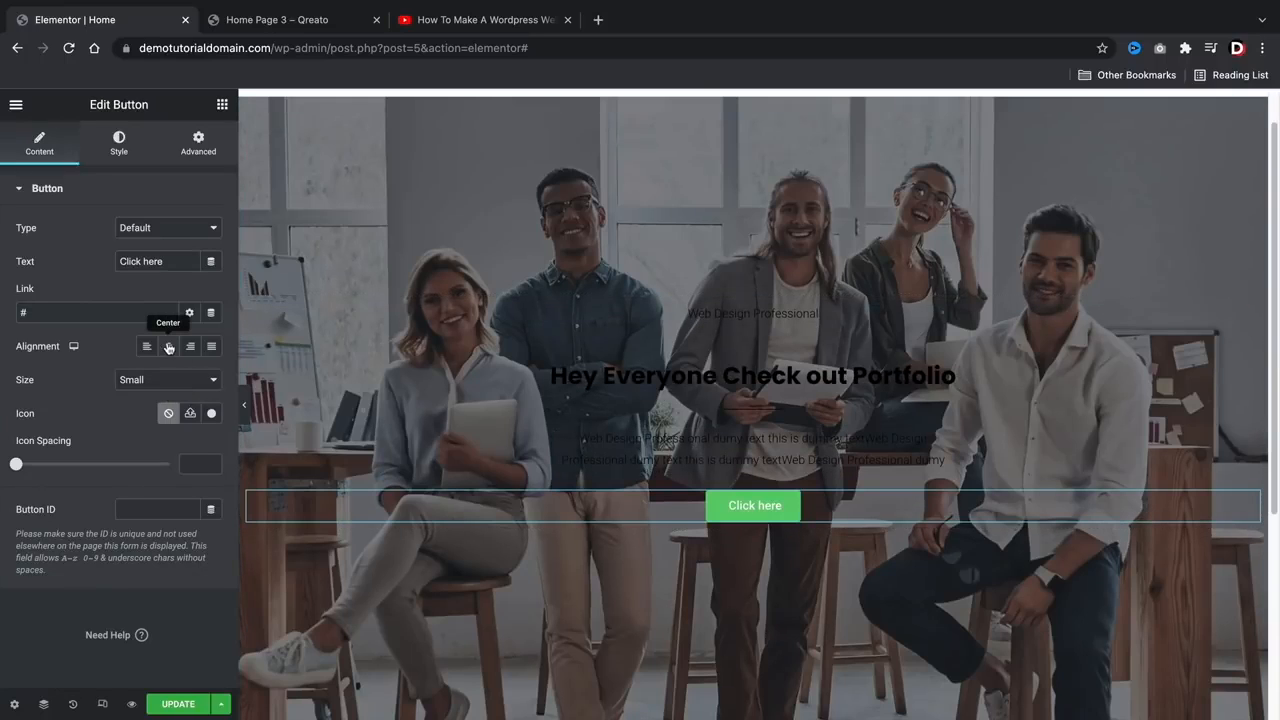
click(155, 232)
click(162, 229)
double_click(152, 261)
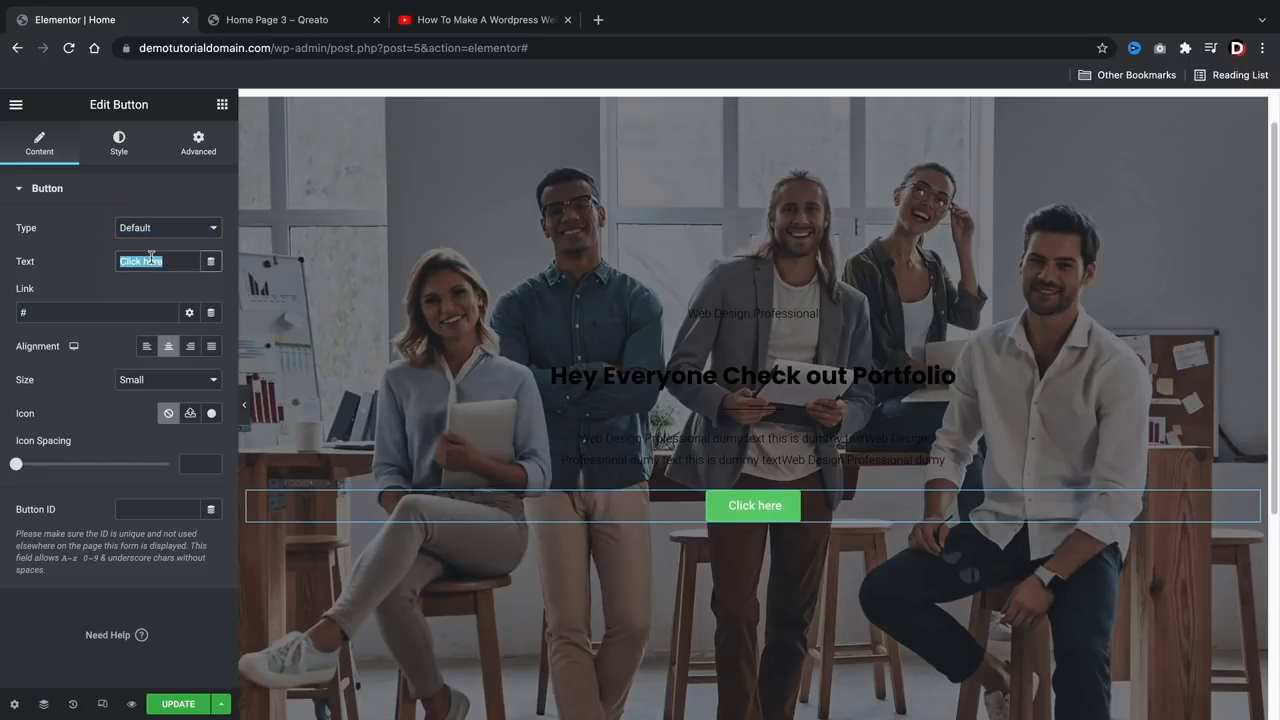
text(View Po)
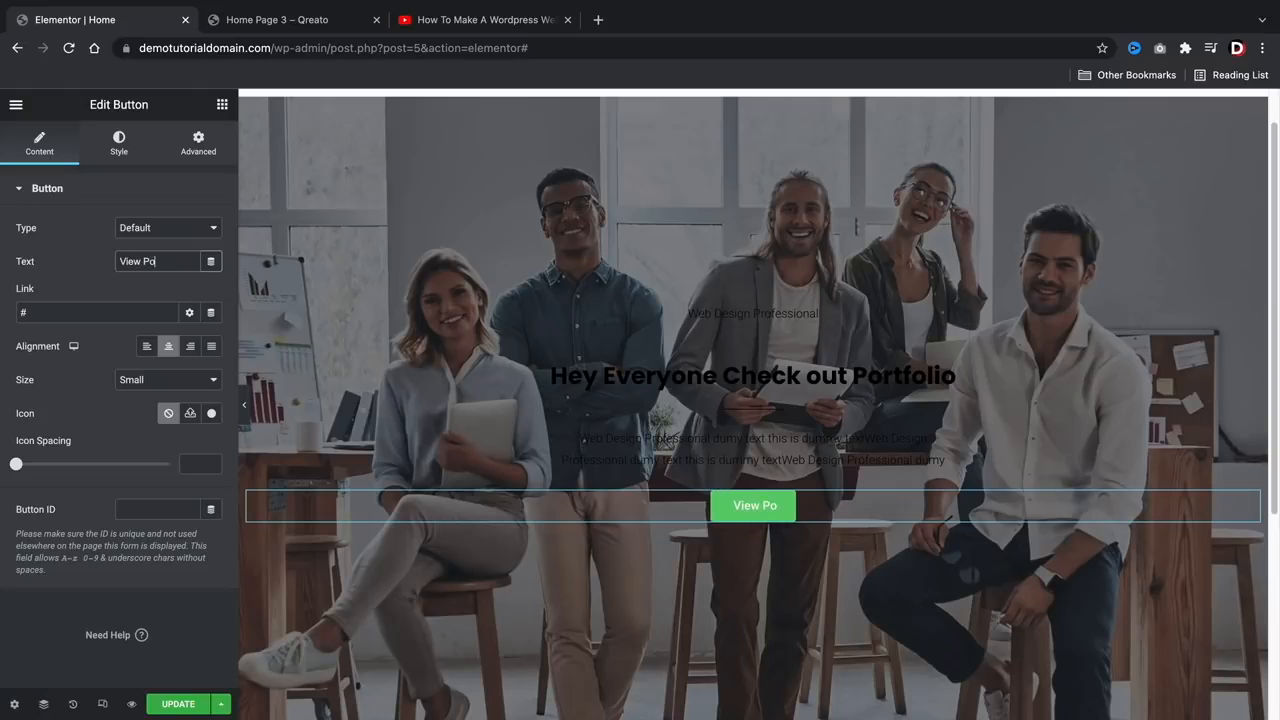
text(rtfolio)
key(Tab)
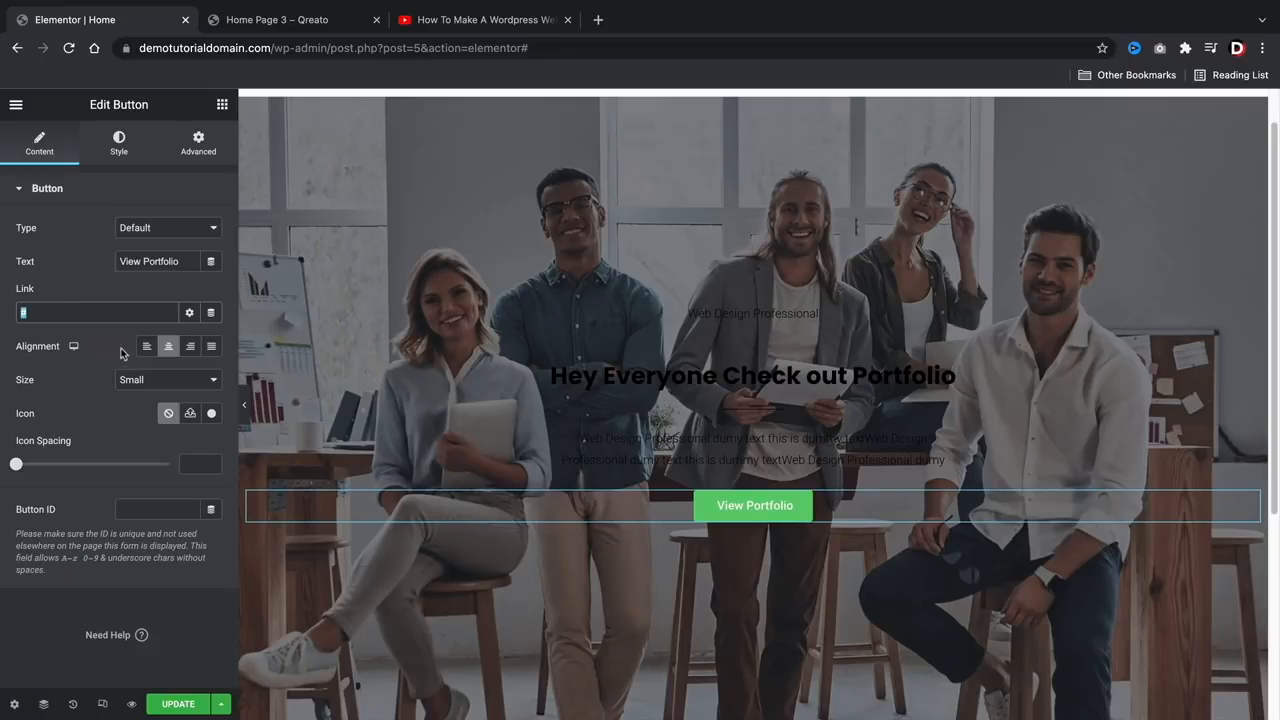
click(116, 158)
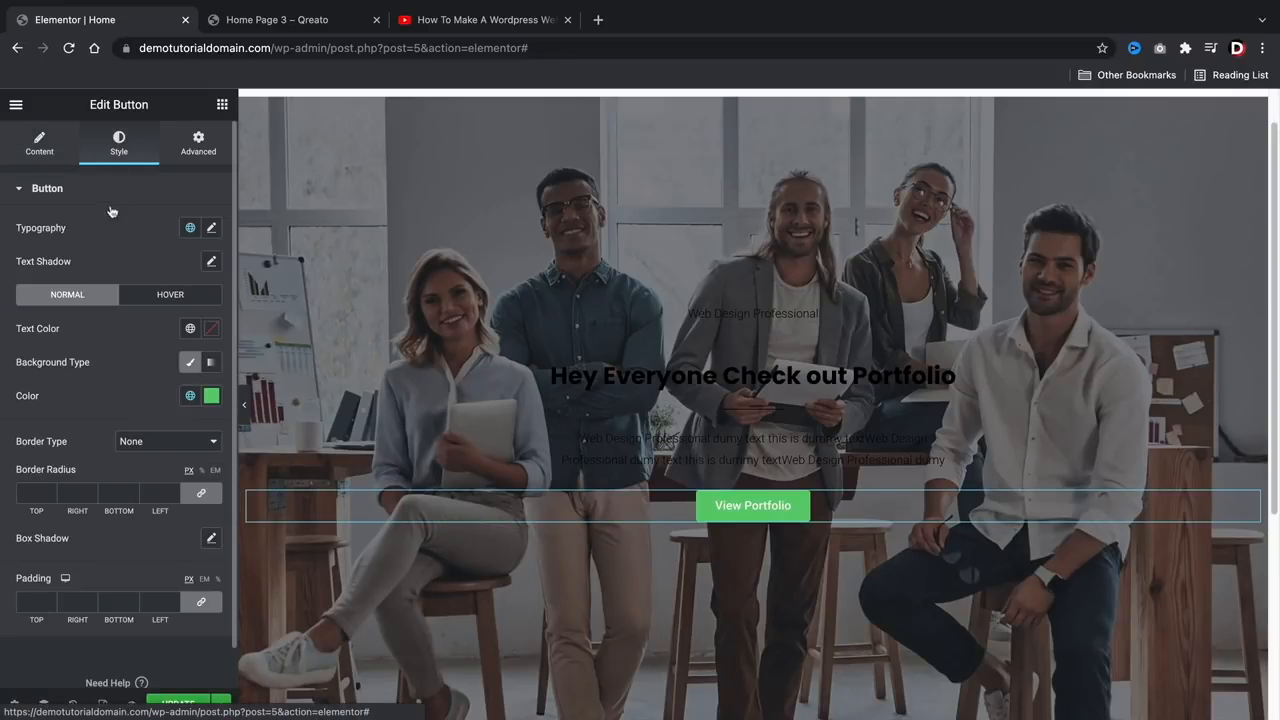
Step: Make the button background black, checking the Qreato demo for reference
click(211, 396)
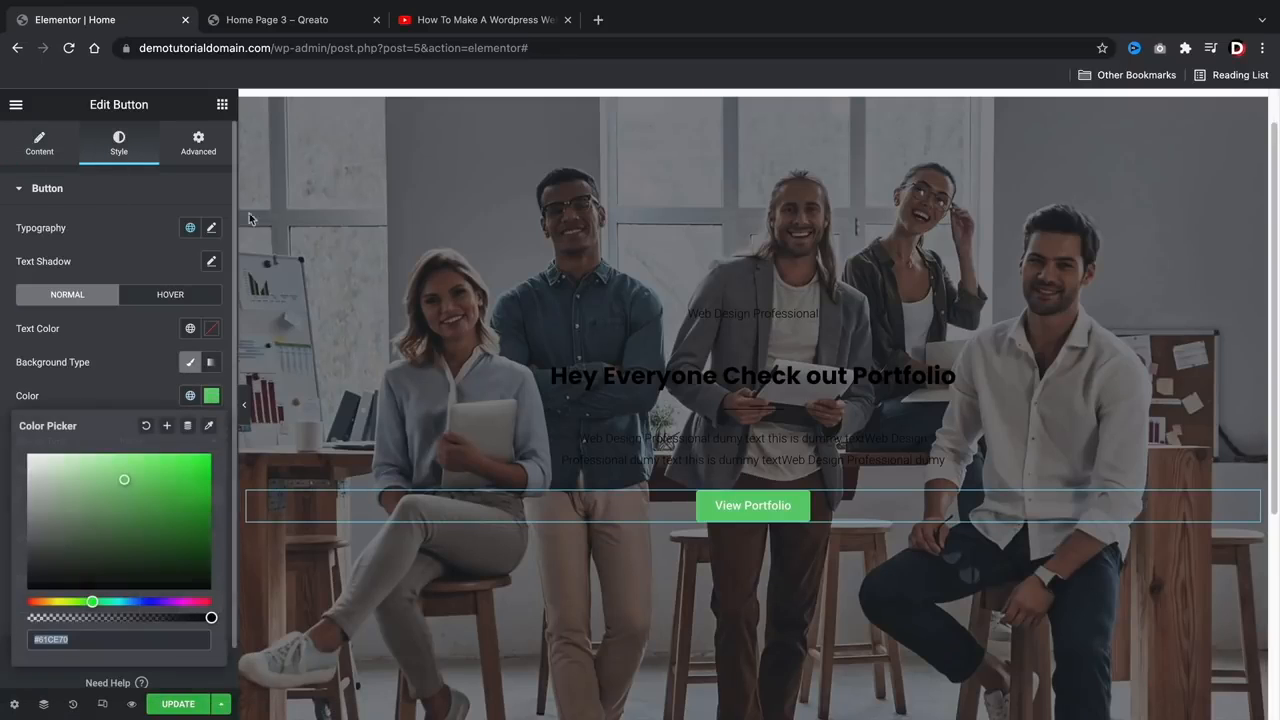
click(291, 26)
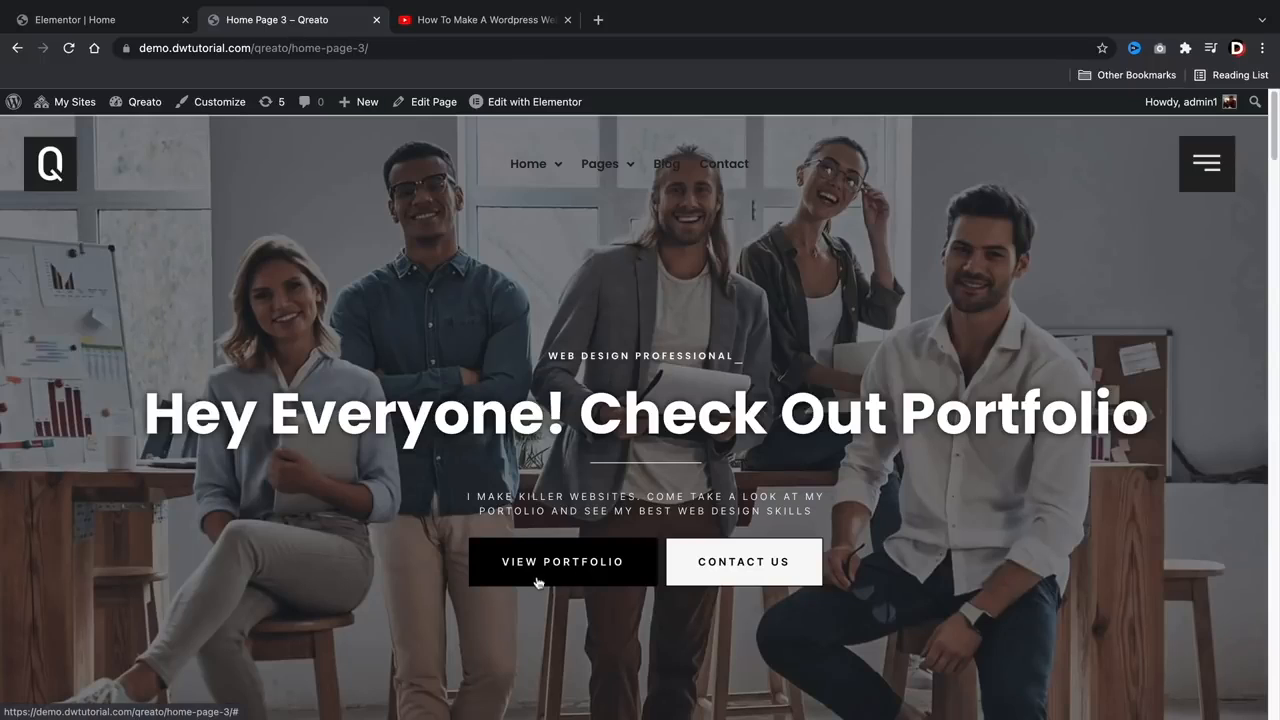
click(130, 27)
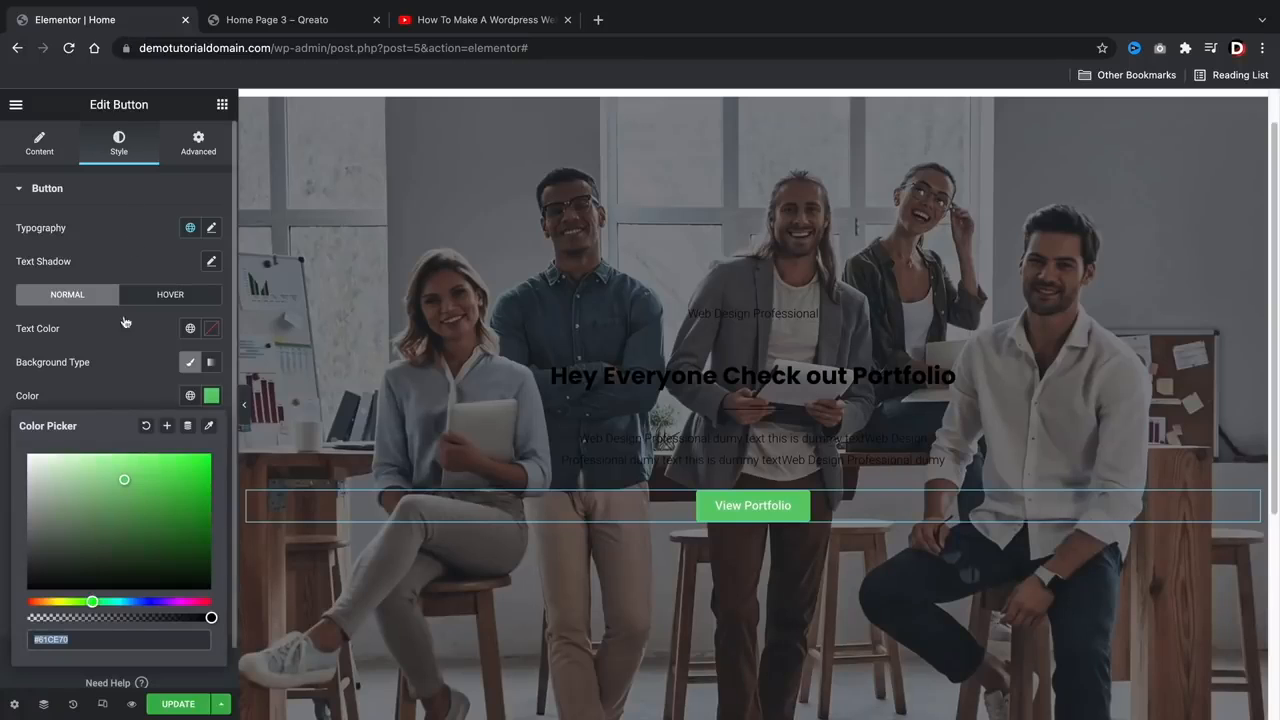
click(126, 380)
click(190, 362)
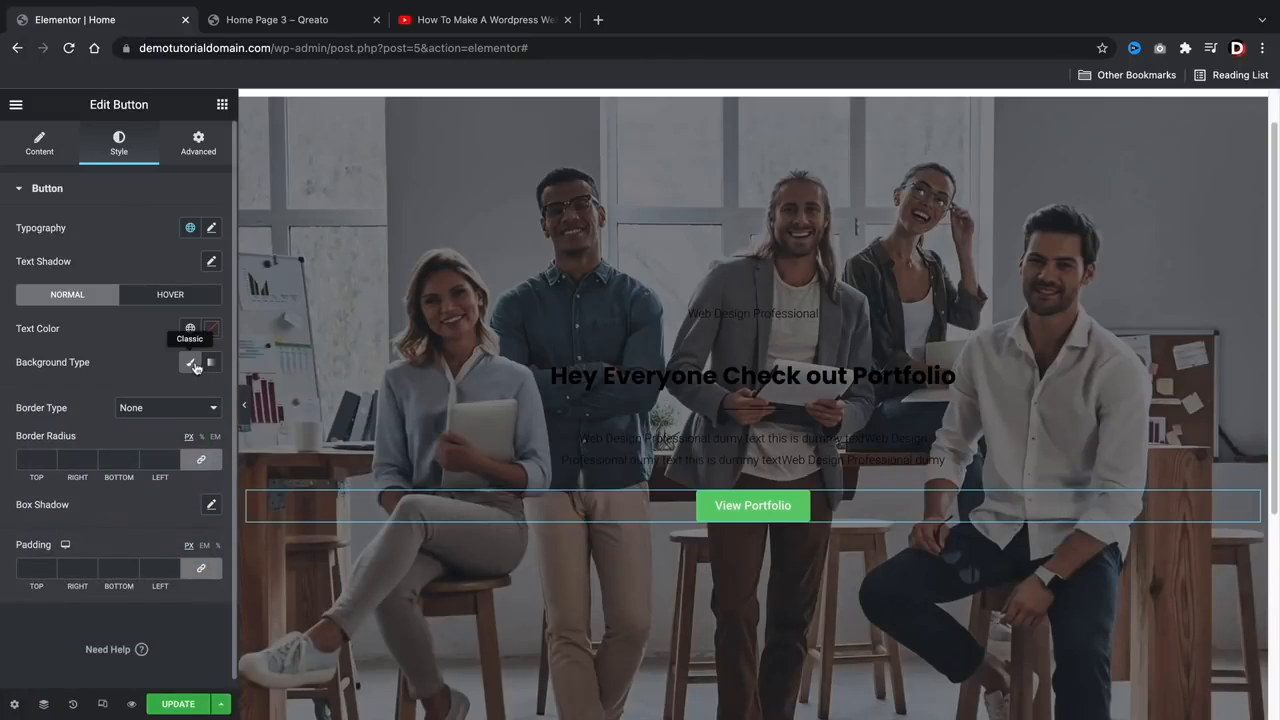
click(189, 364)
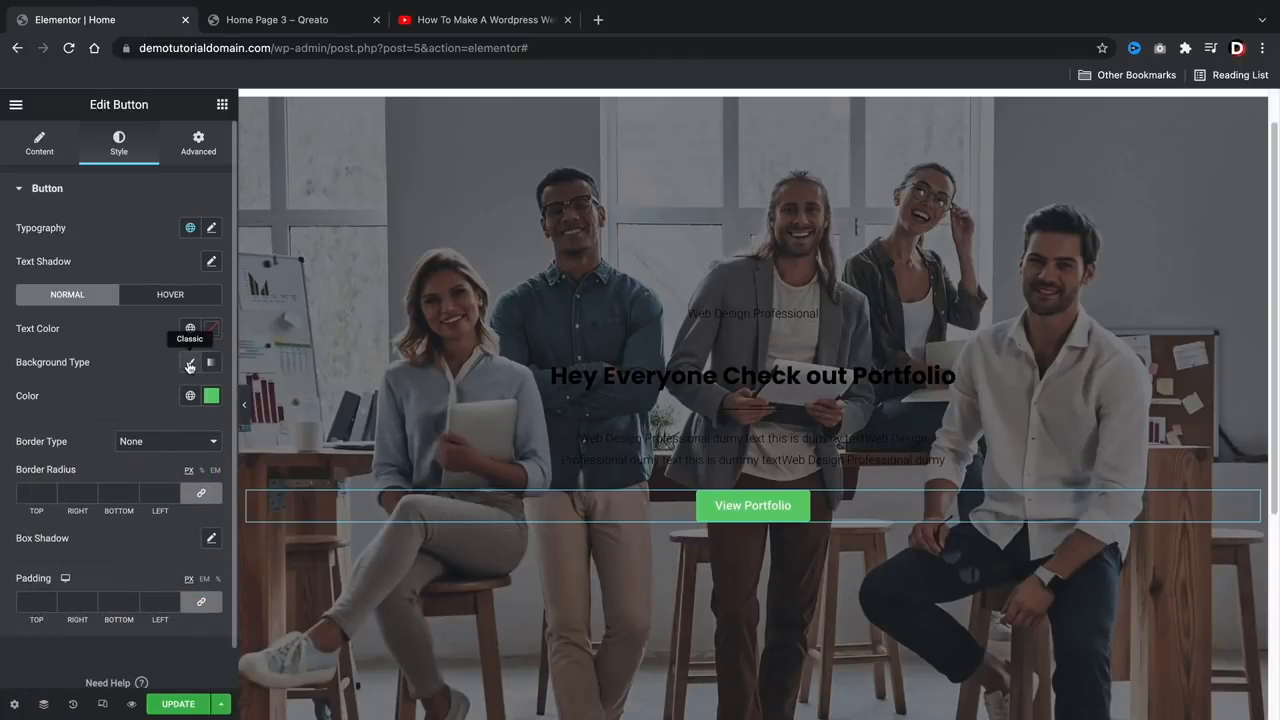
click(211, 396)
click(194, 589)
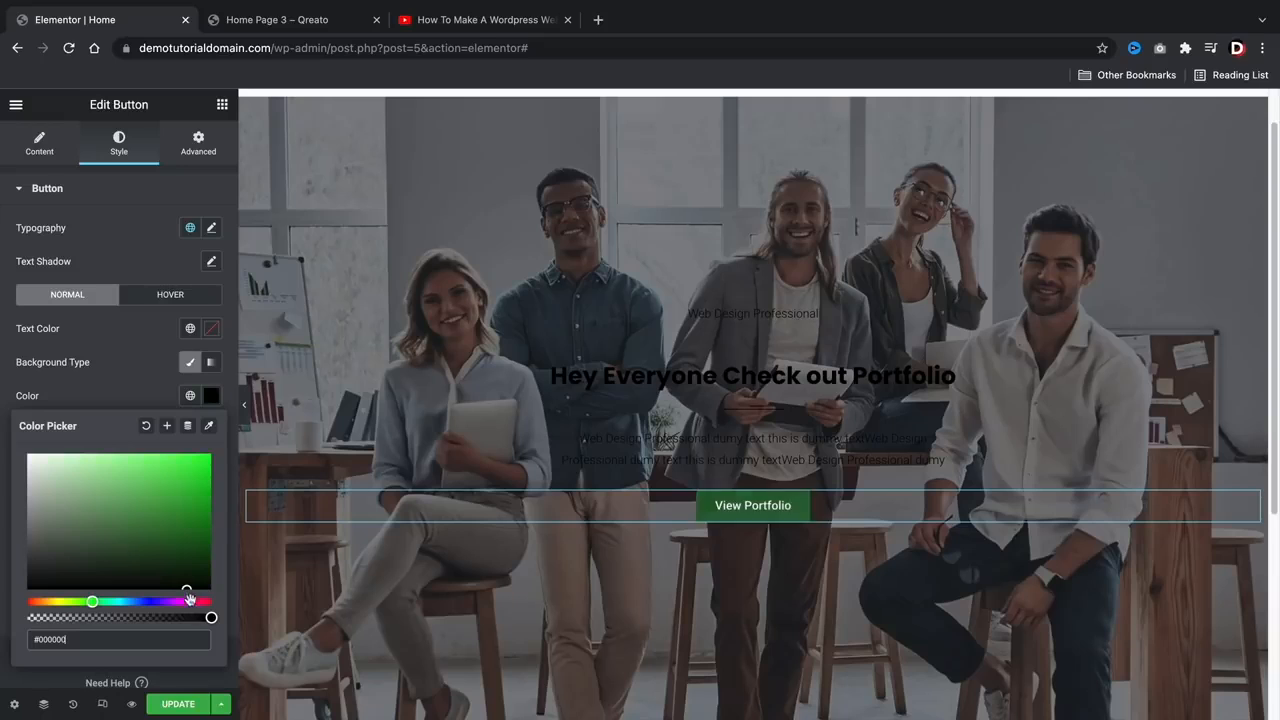
click(126, 389)
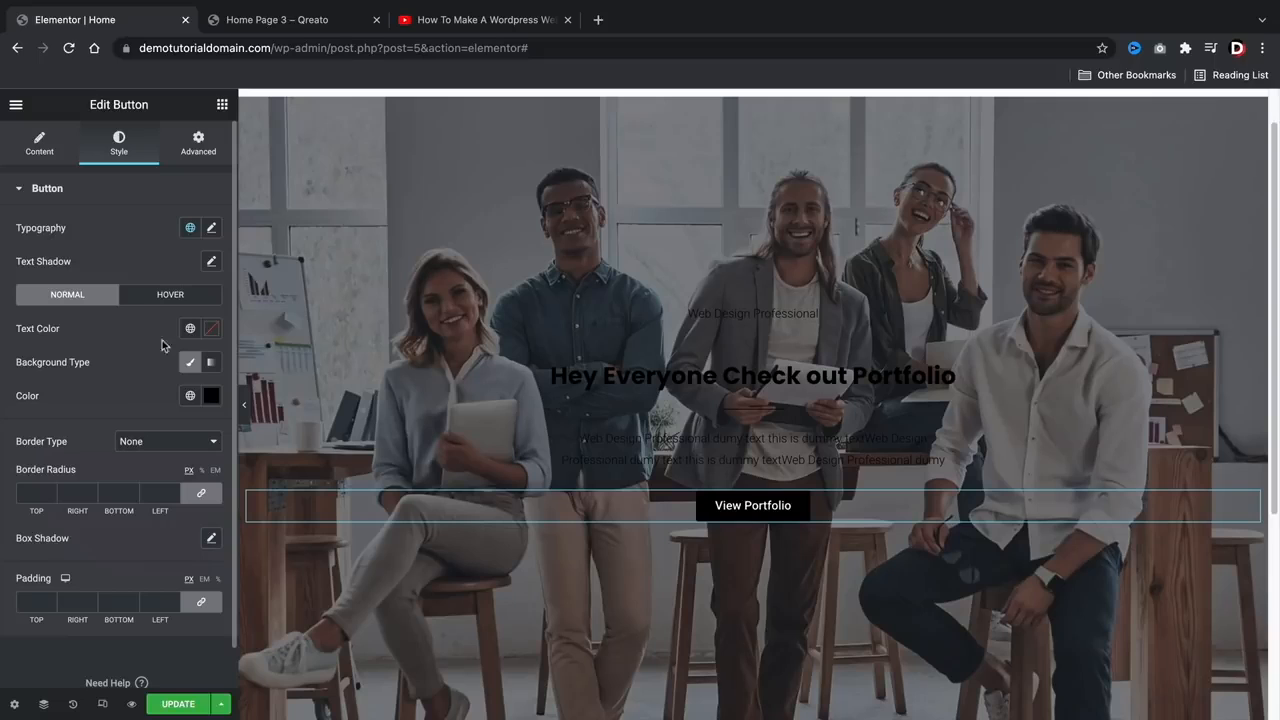
Step: Set the button's typography weight to Bold
click(213, 228)
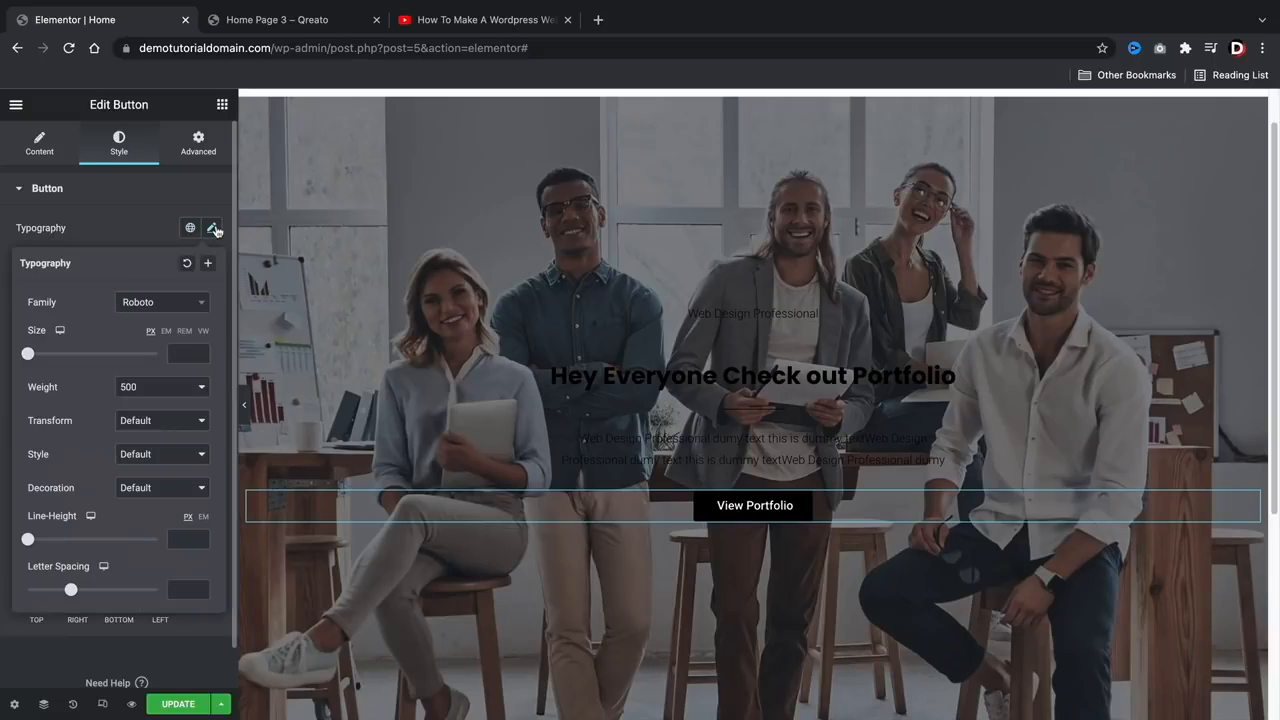
click(148, 302)
click(145, 386)
click(155, 386)
click(163, 505)
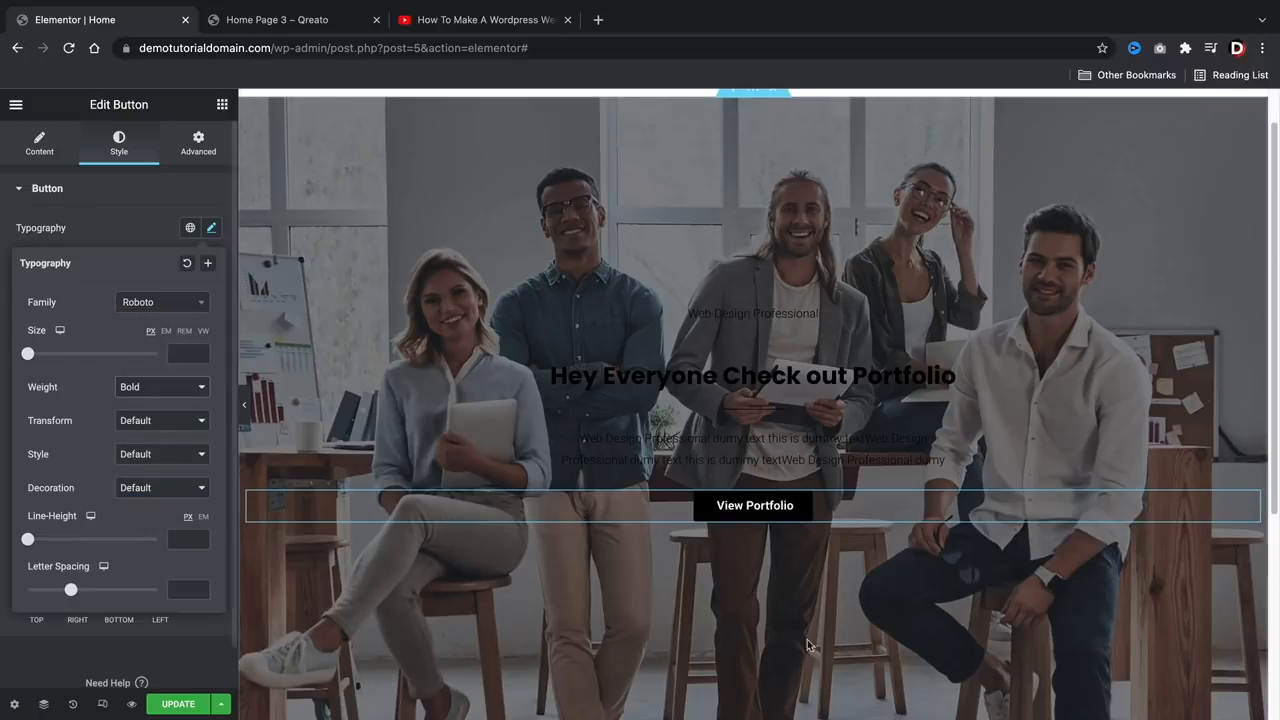
click(140, 227)
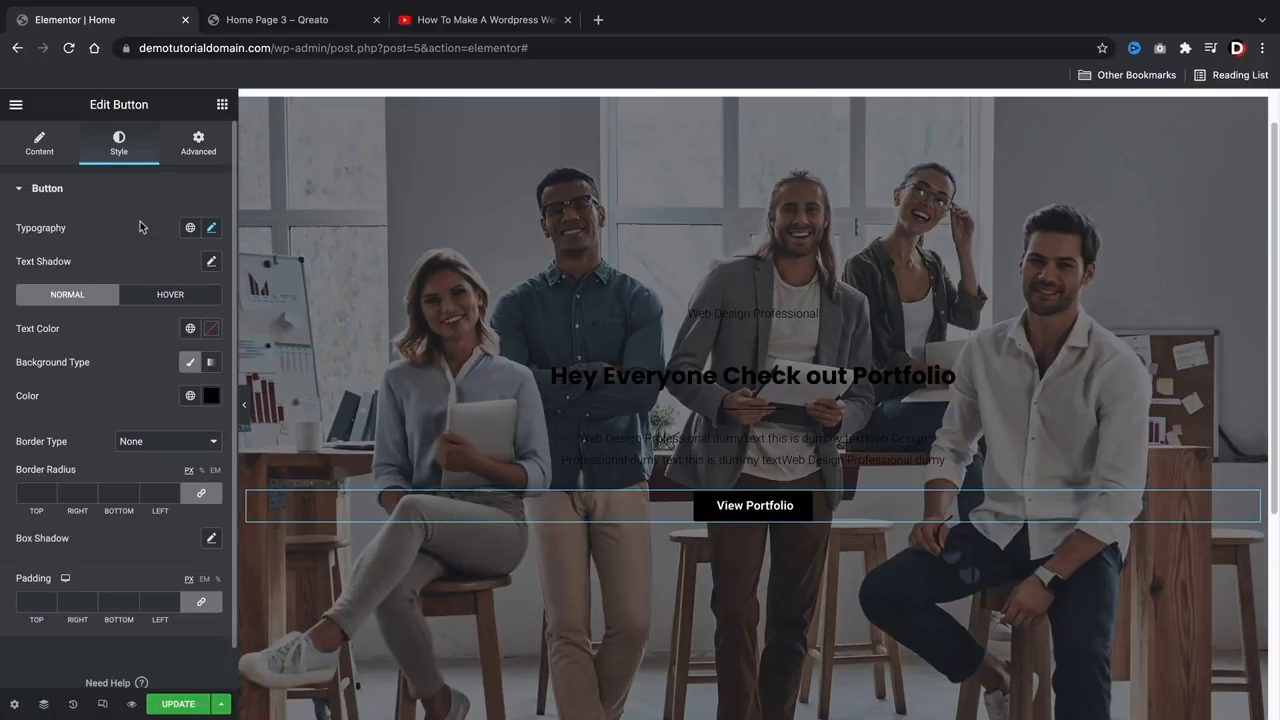
Step: Lighten the button text colour to near-white and compare with the live demo
click(212, 335)
drag(134, 443, 3, 386)
click(157, 325)
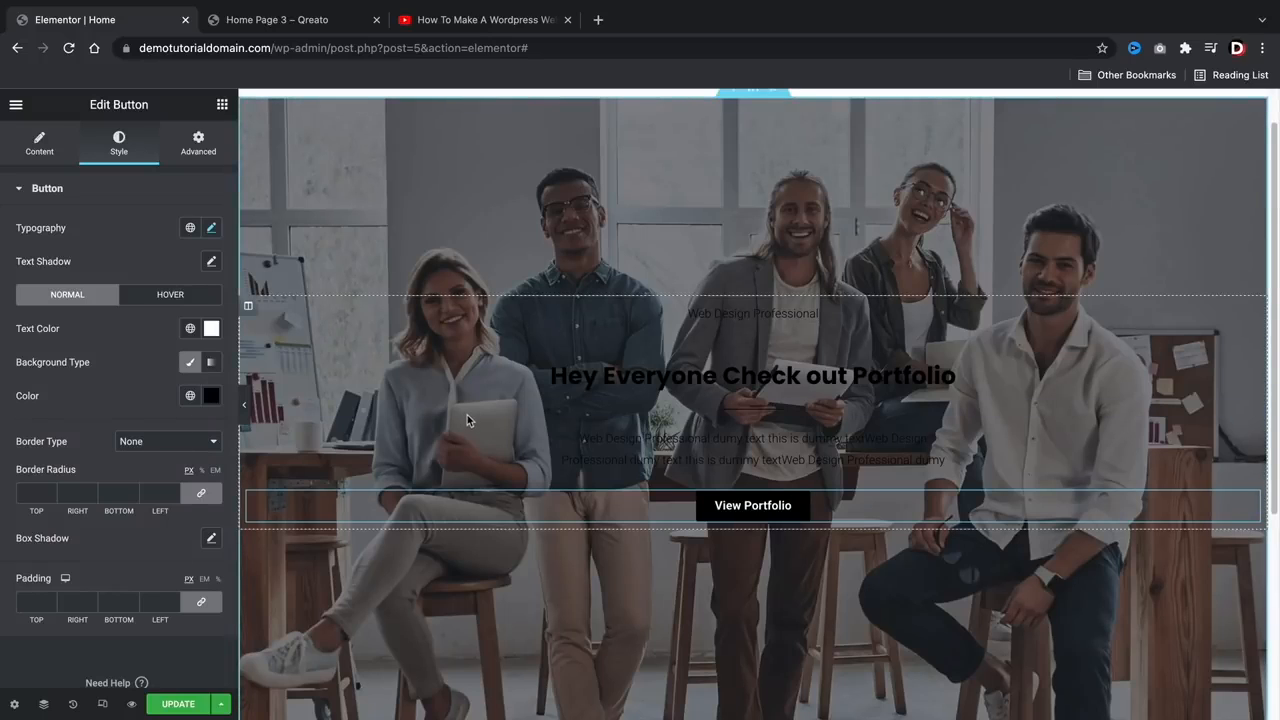
click(277, 19)
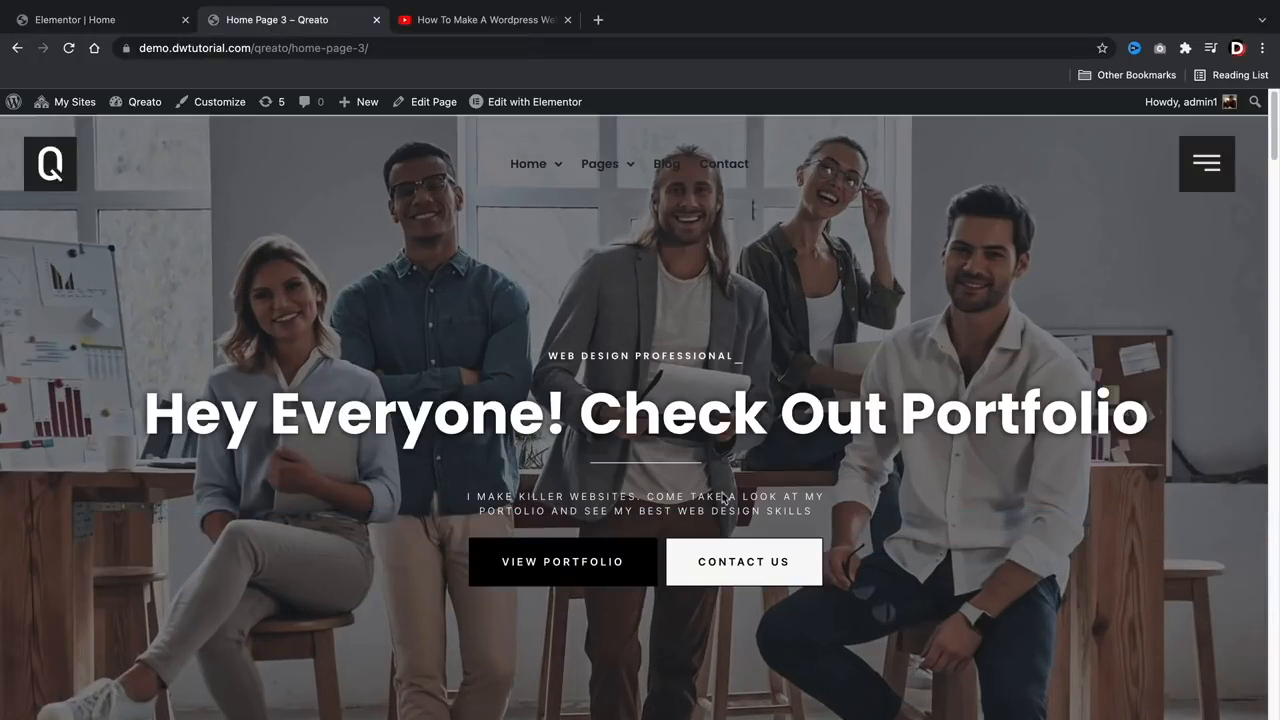
click(148, 24)
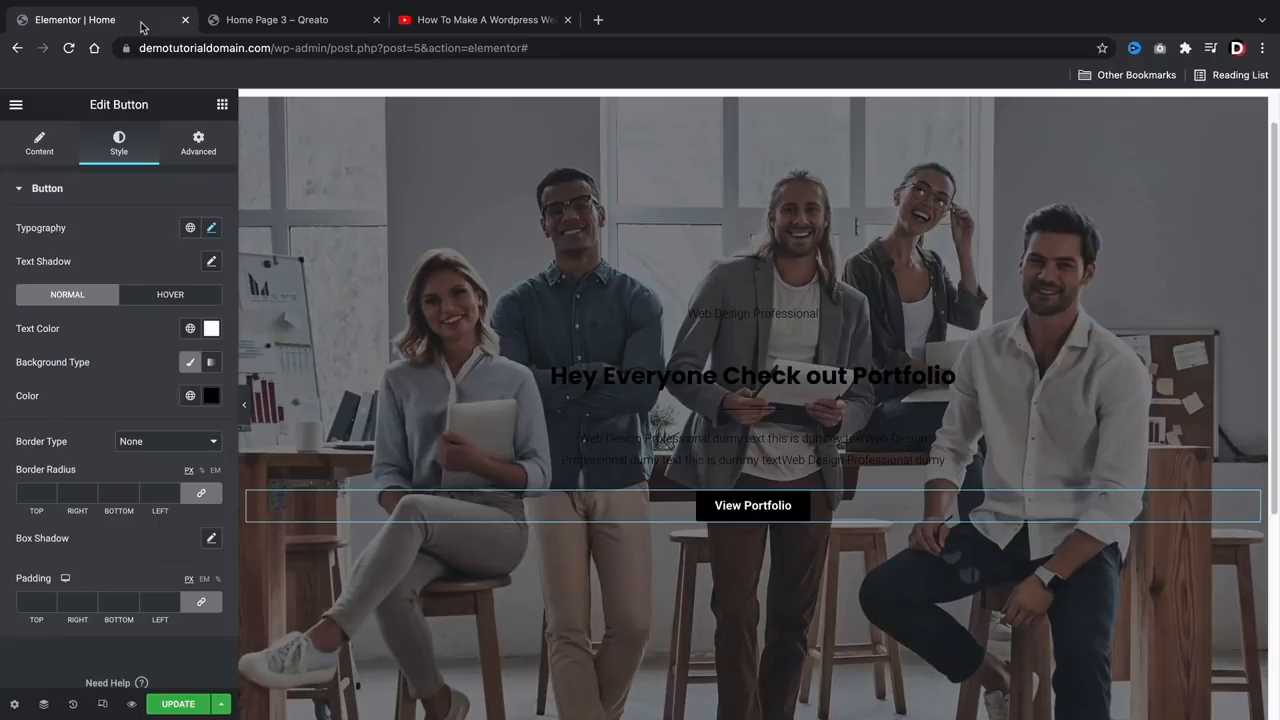
Step: Add an Inner Section, move the button into its left column and align it right
click(222, 106)
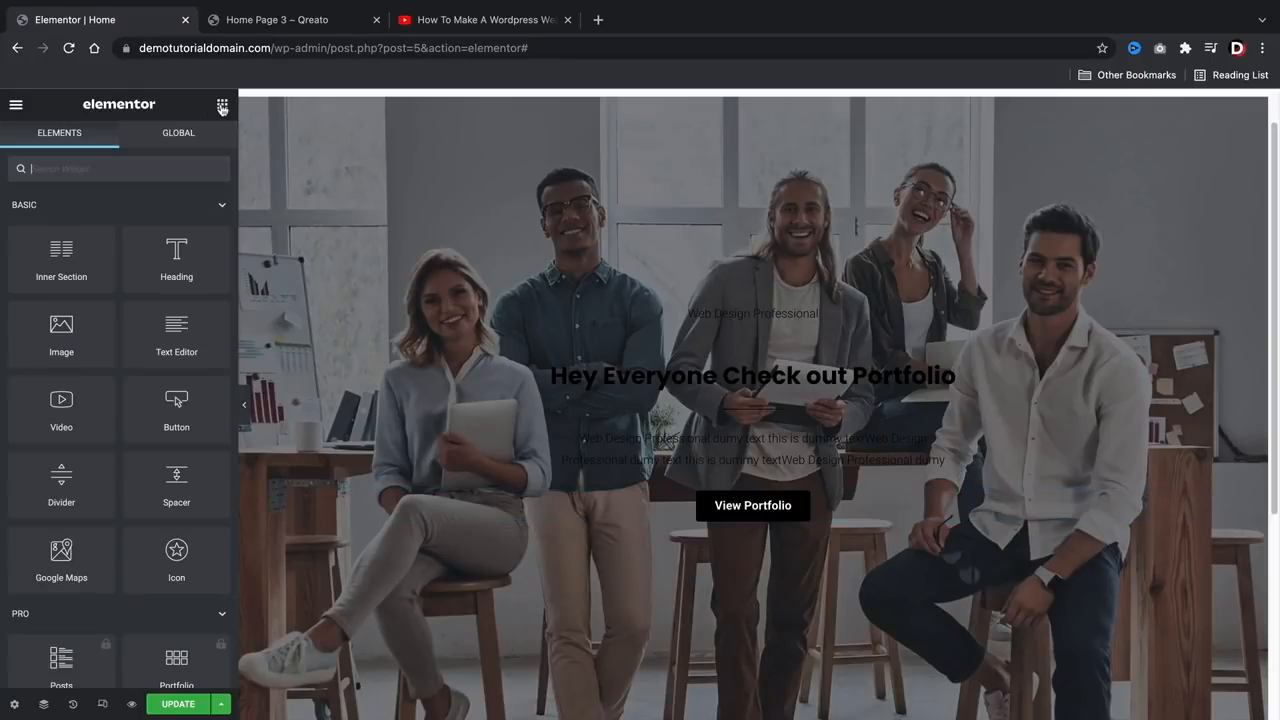
drag(55, 259, 714, 470)
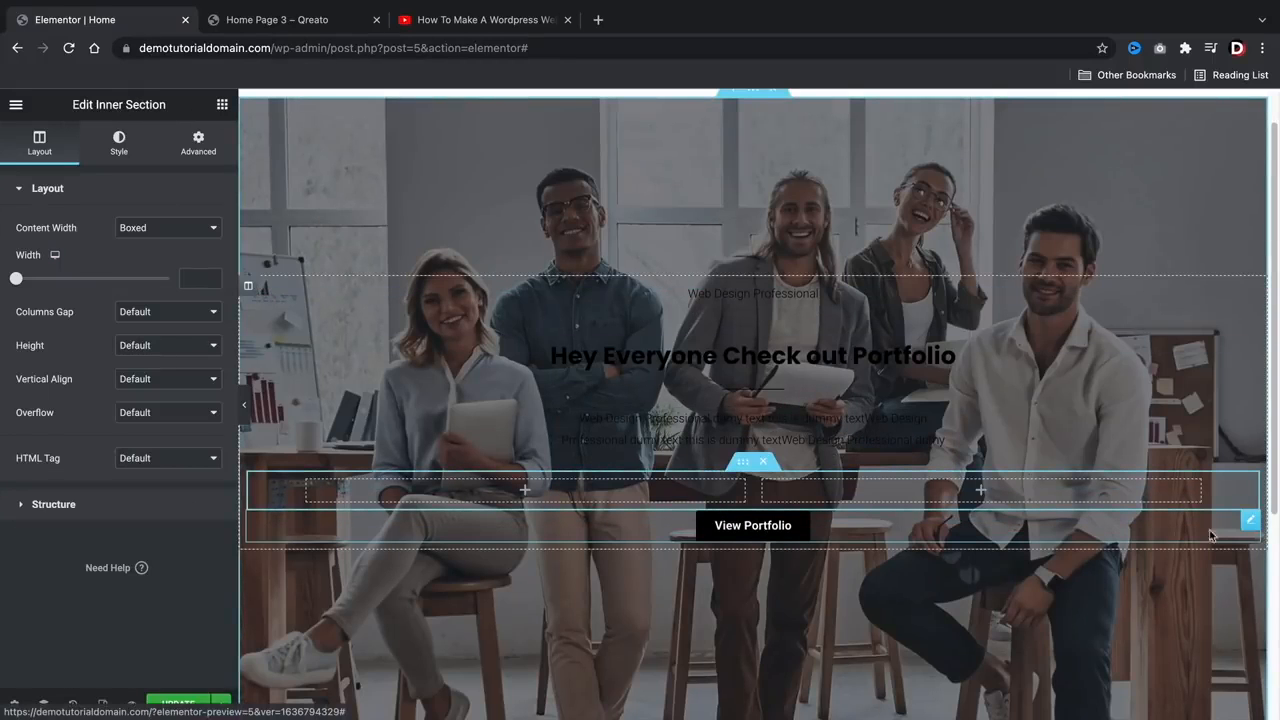
drag(765, 533, 689, 518)
drag(613, 511, 590, 514)
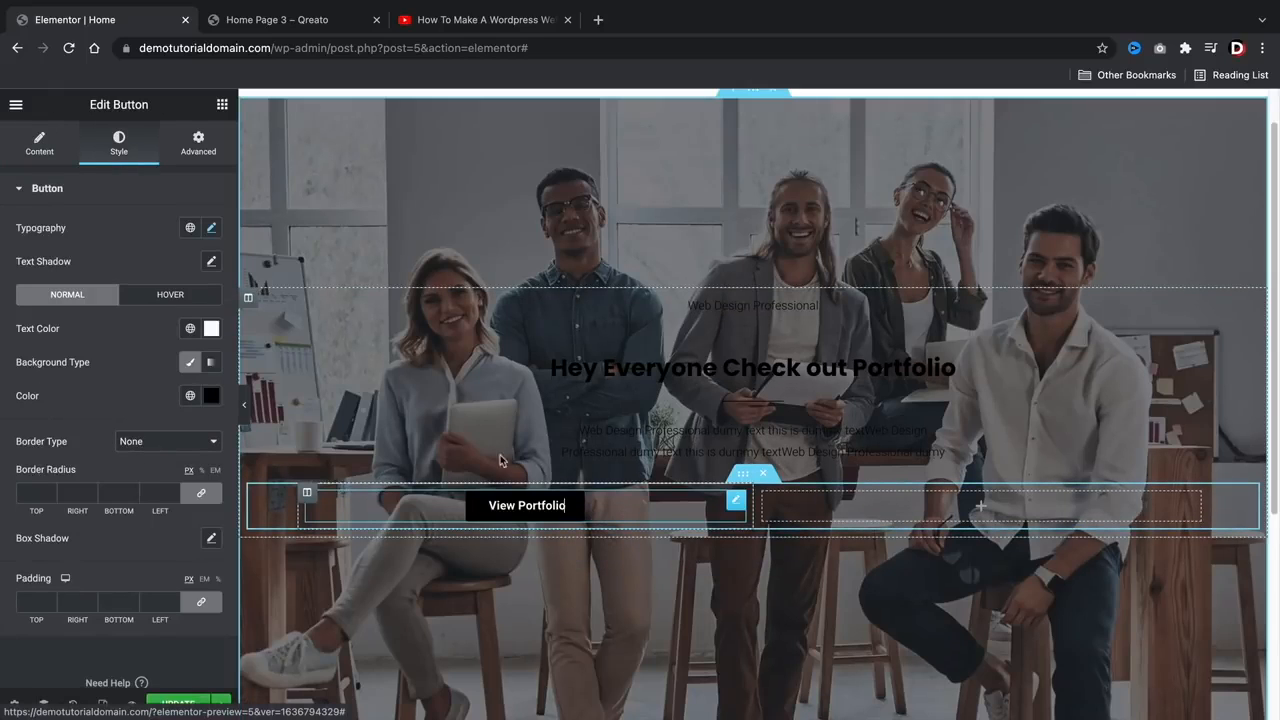
click(39, 143)
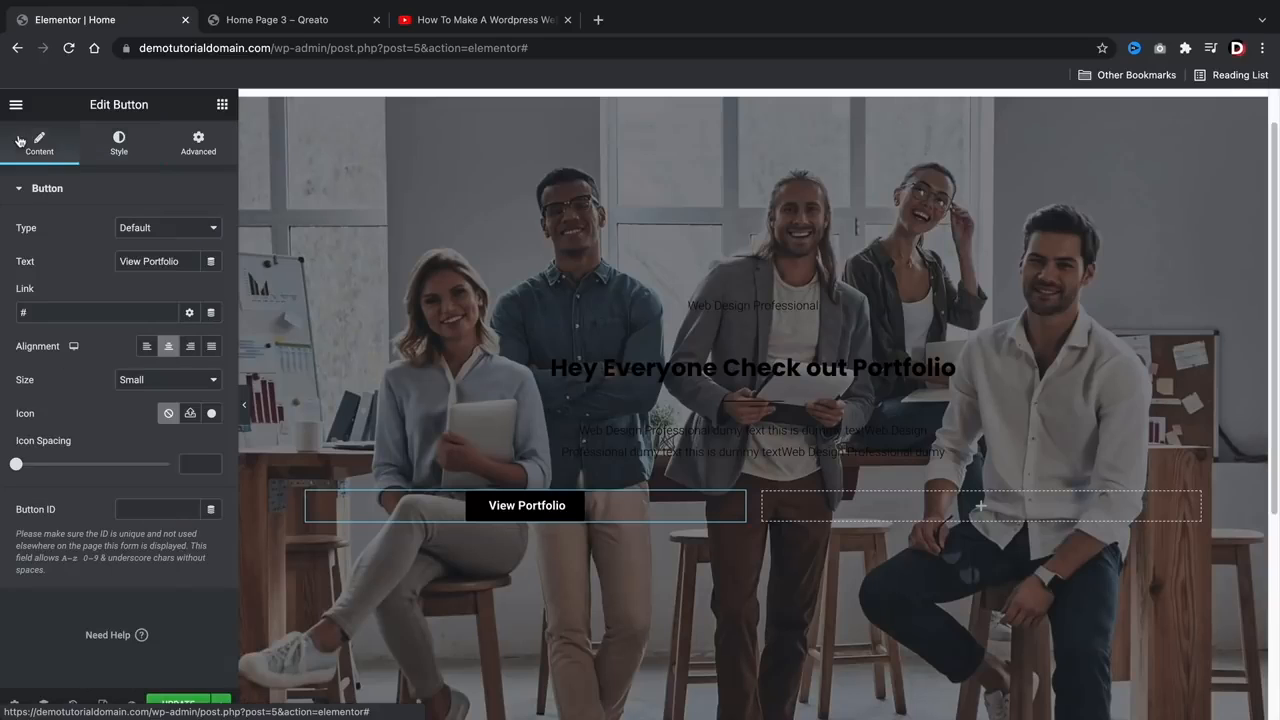
click(191, 348)
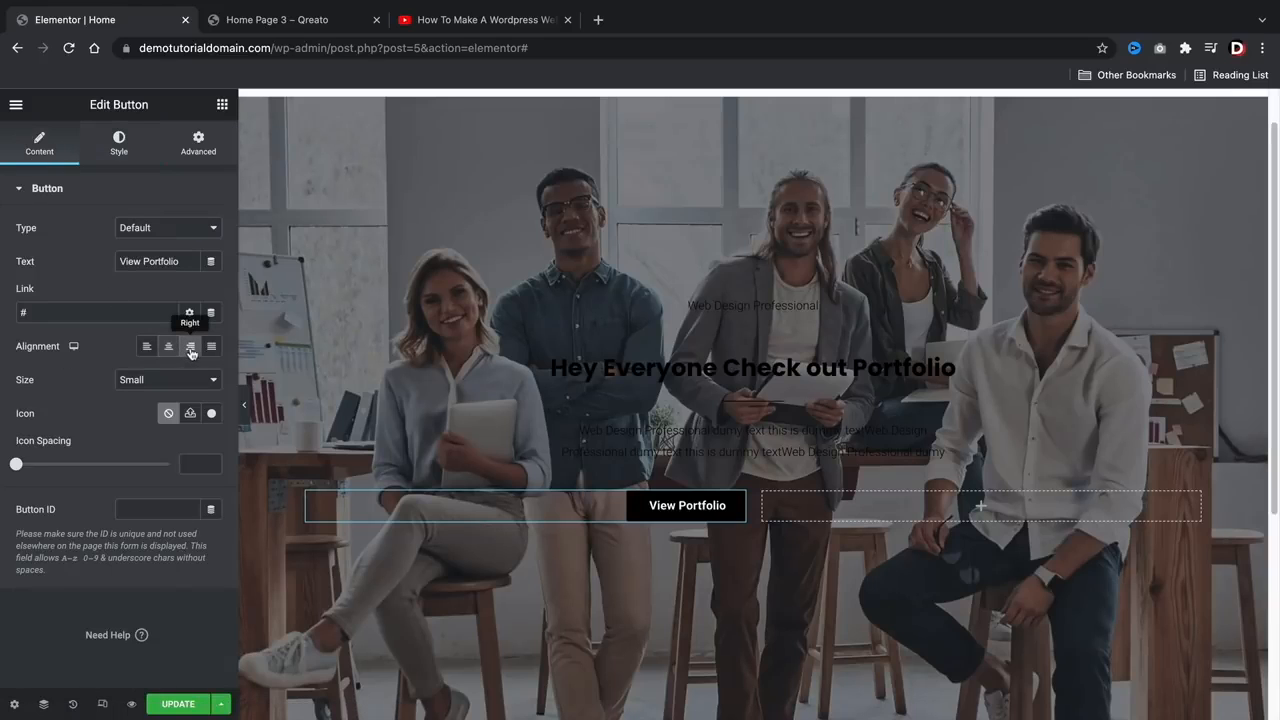
Step: Duplicate the button into the right column and align it left
right_click(730, 507)
click(750, 508)
drag(735, 528, 890, 518)
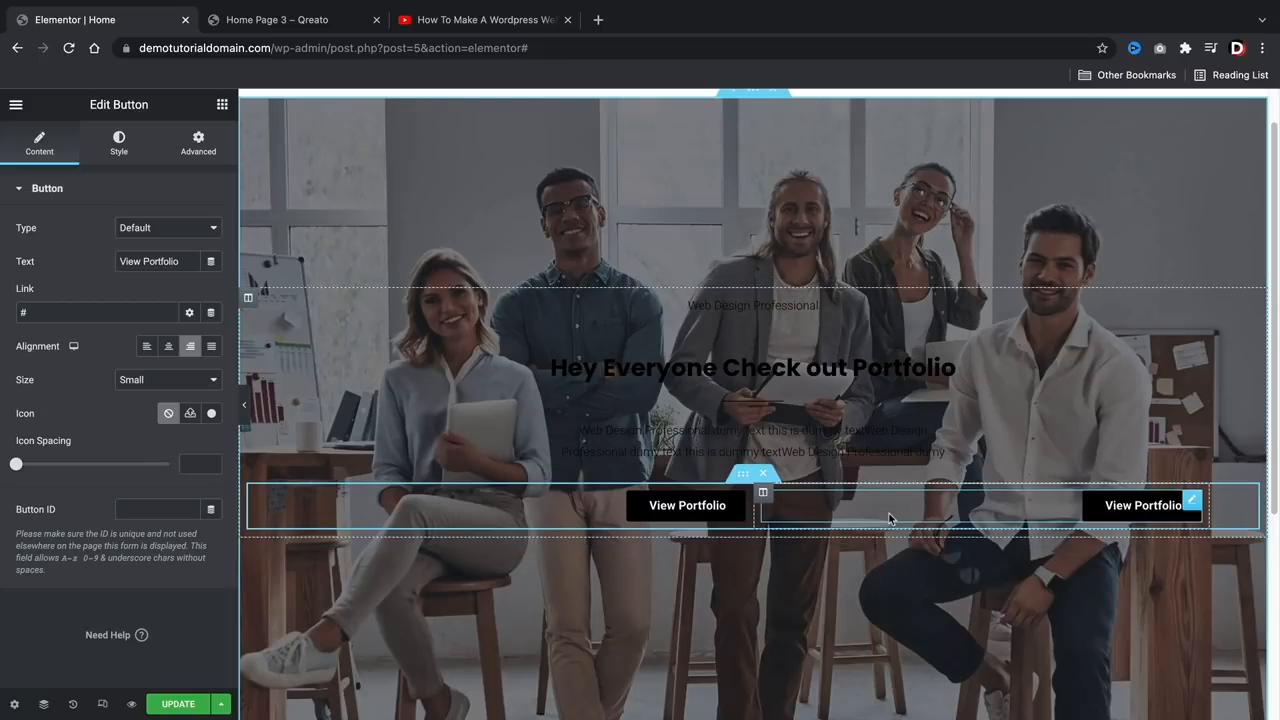
click(148, 347)
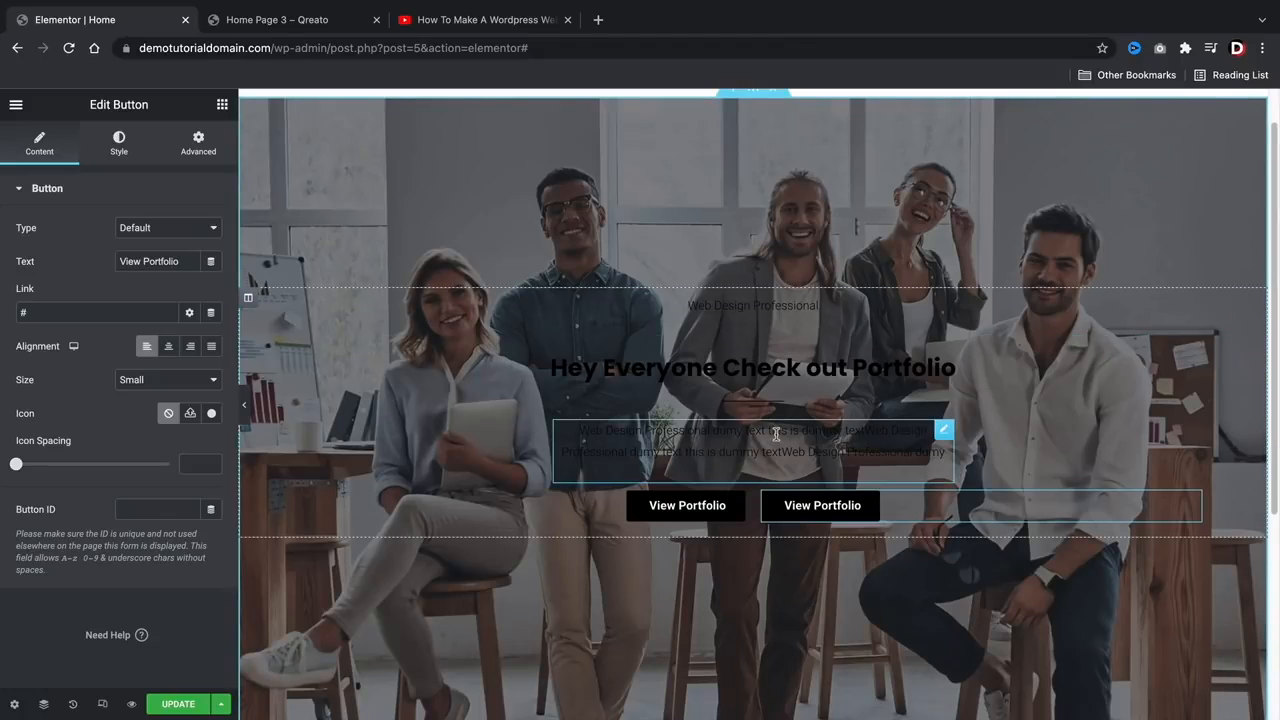
Step: Compare with the demo's heading, then select the hero heading for editing
click(322, 28)
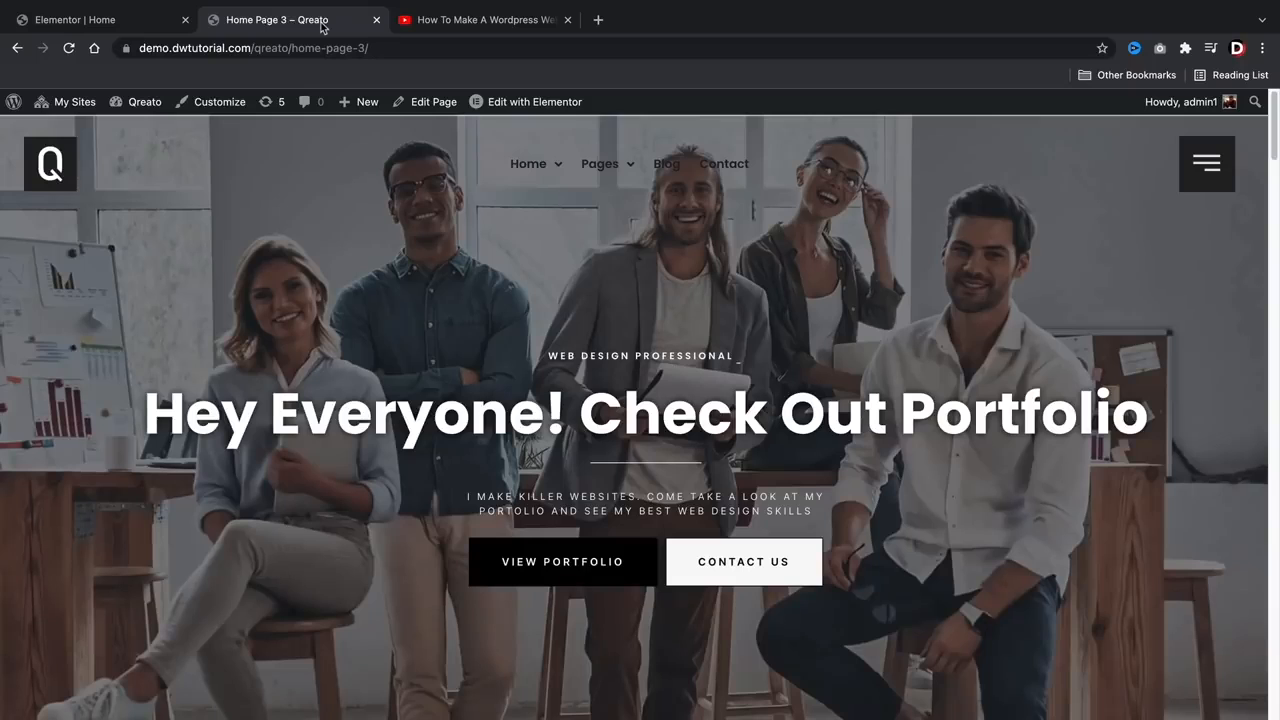
triple_click(950, 422)
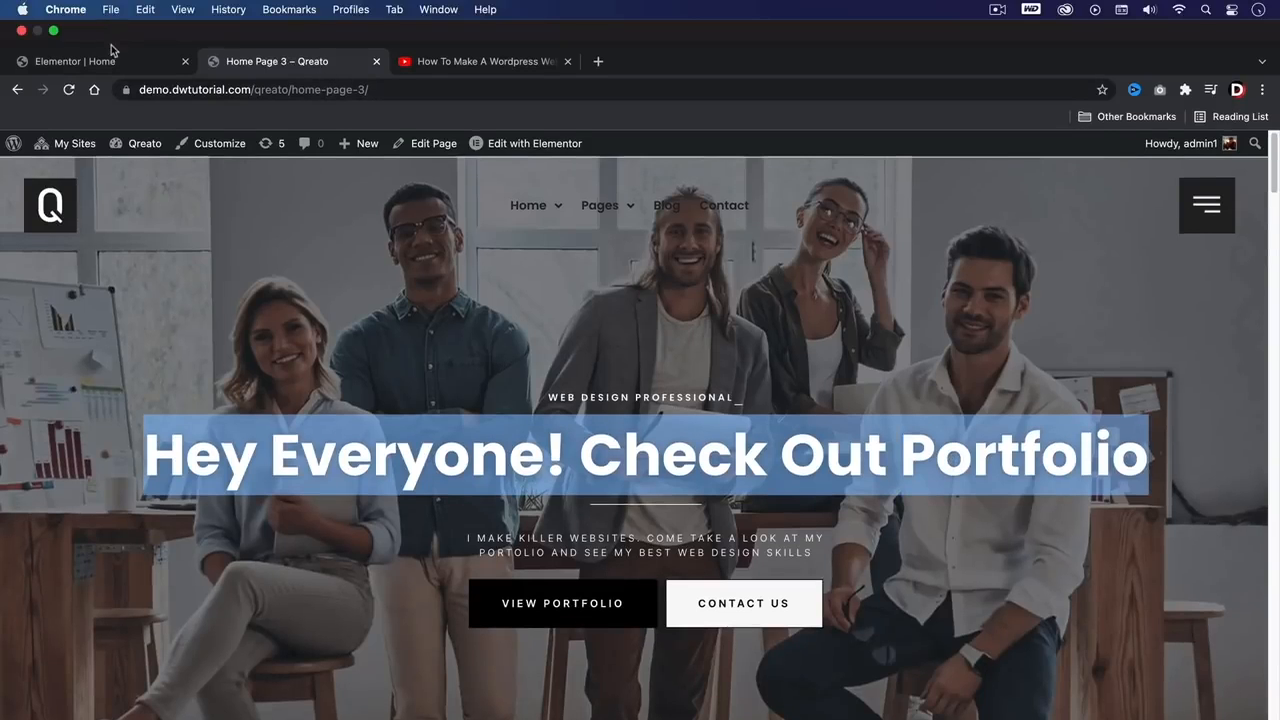
click(75, 19)
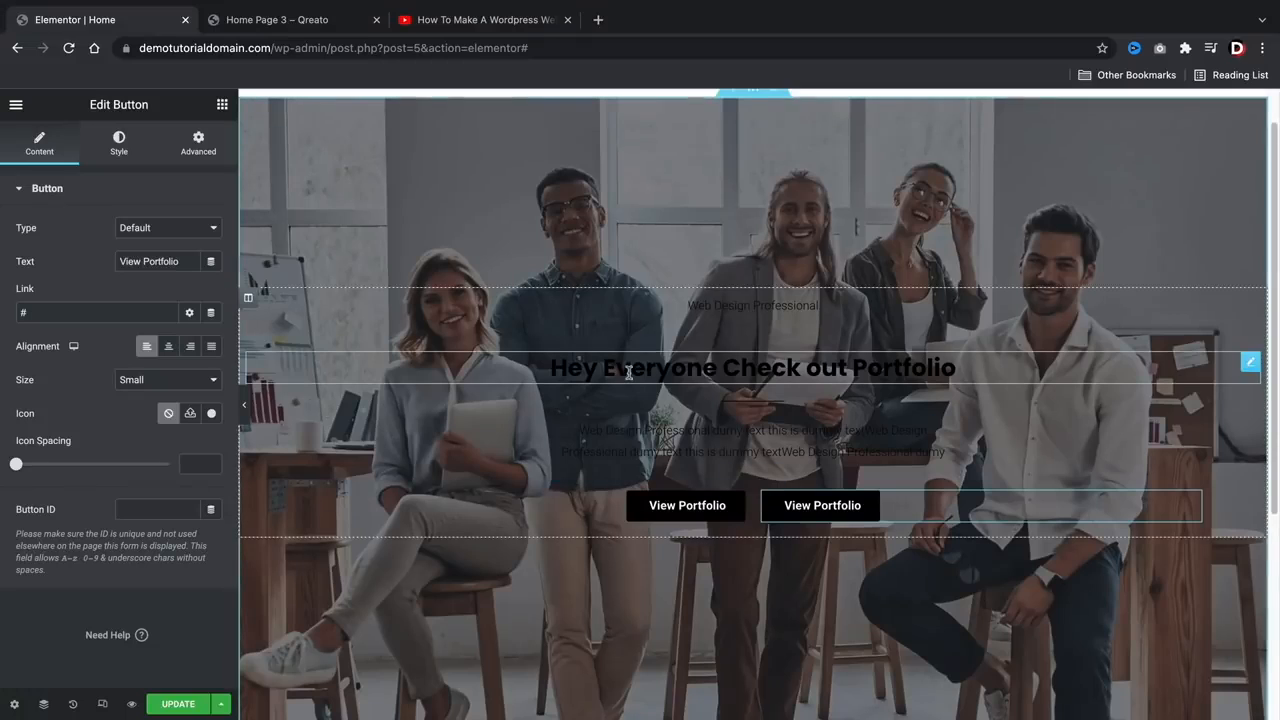
click(645, 369)
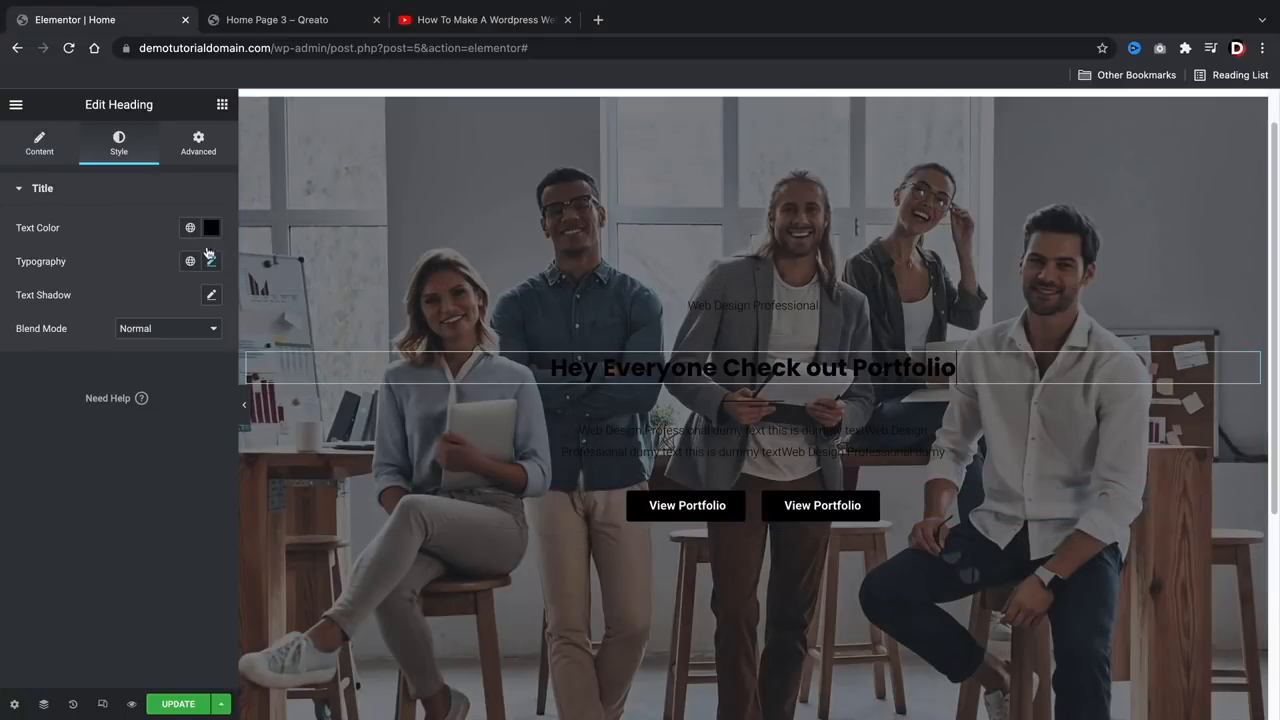
Step: Make the heading white and enlarge its font, trying then removing text decorations
click(211, 227)
drag(70, 330, 19, 289)
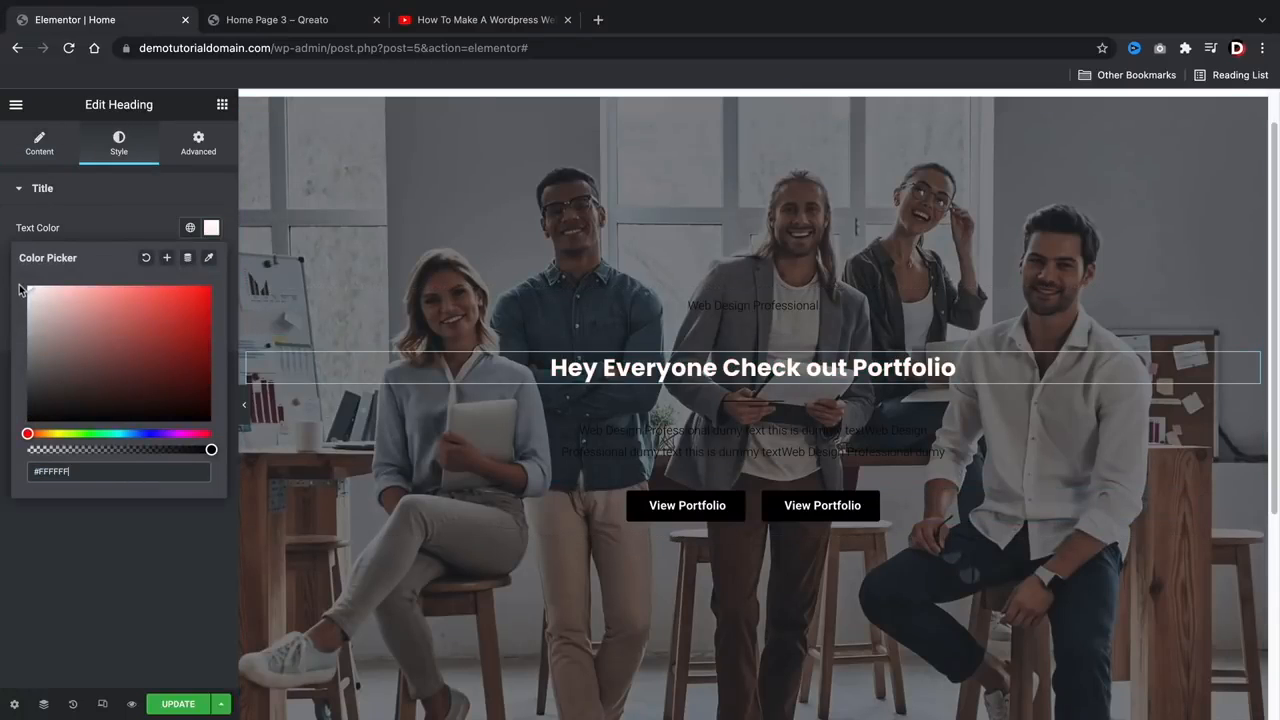
click(121, 227)
click(211, 261)
drag(28, 393, 68, 390)
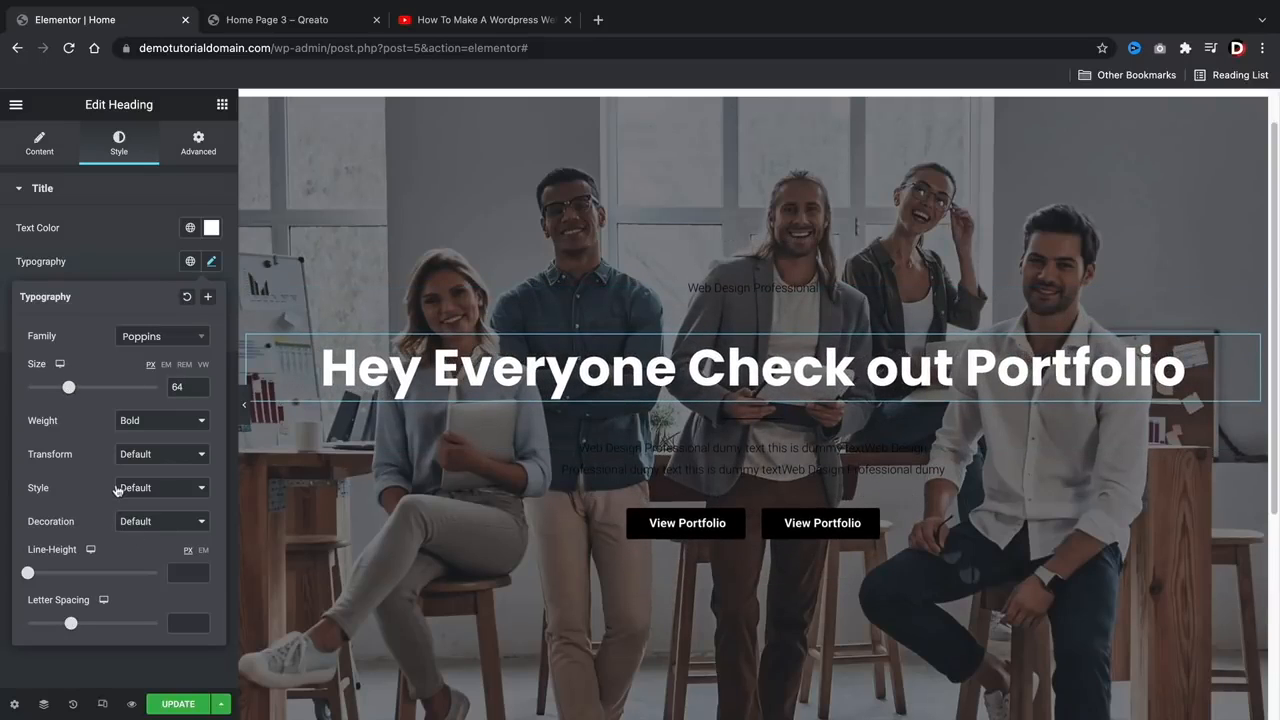
click(130, 524)
click(145, 556)
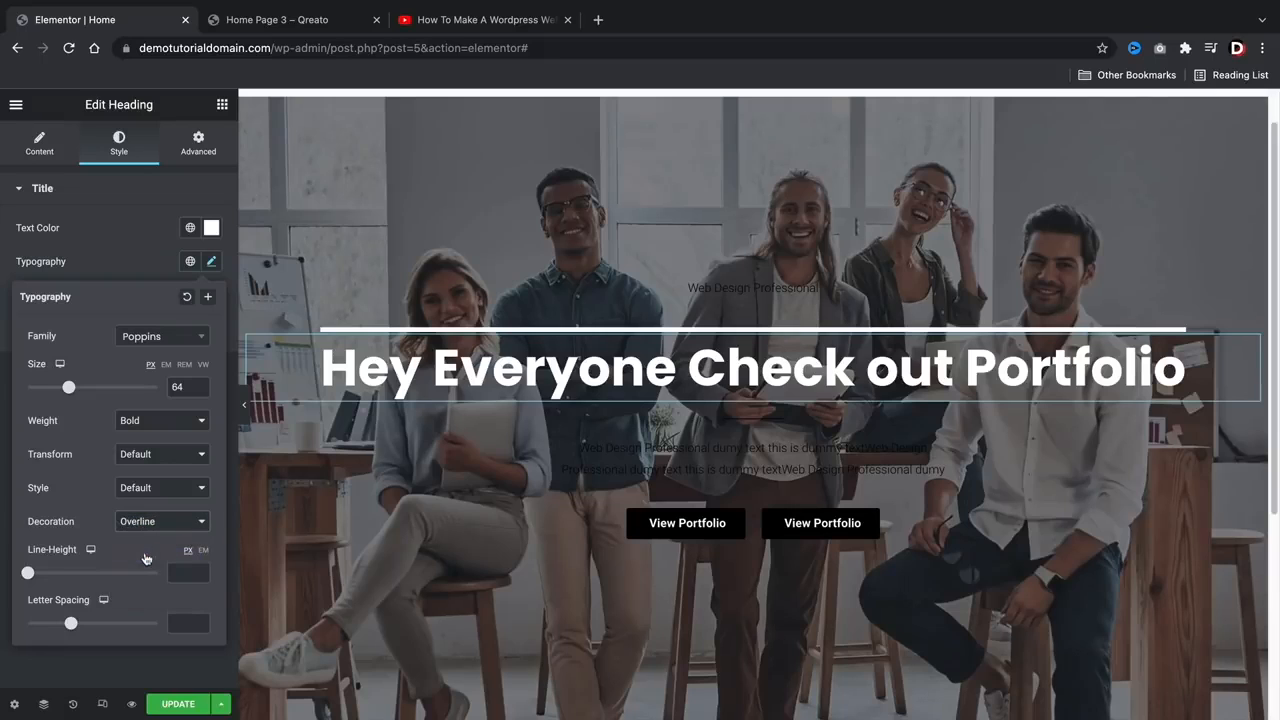
click(155, 524)
click(155, 508)
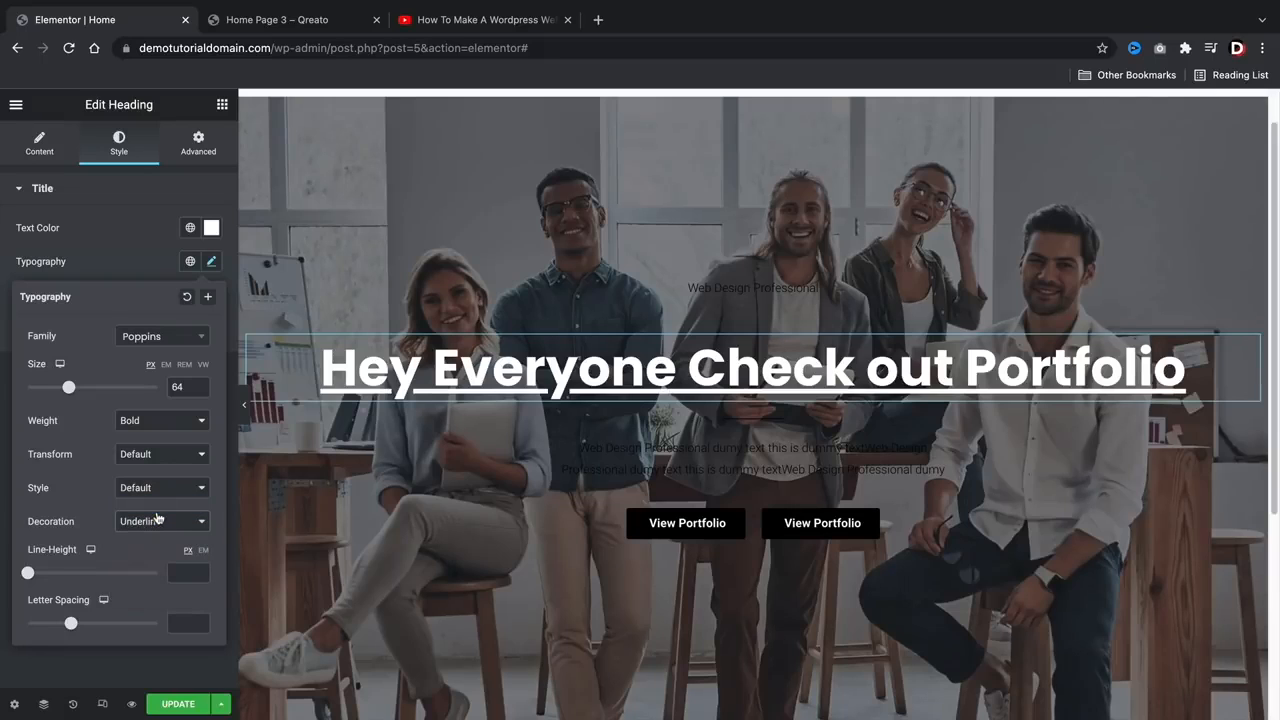
click(157, 517)
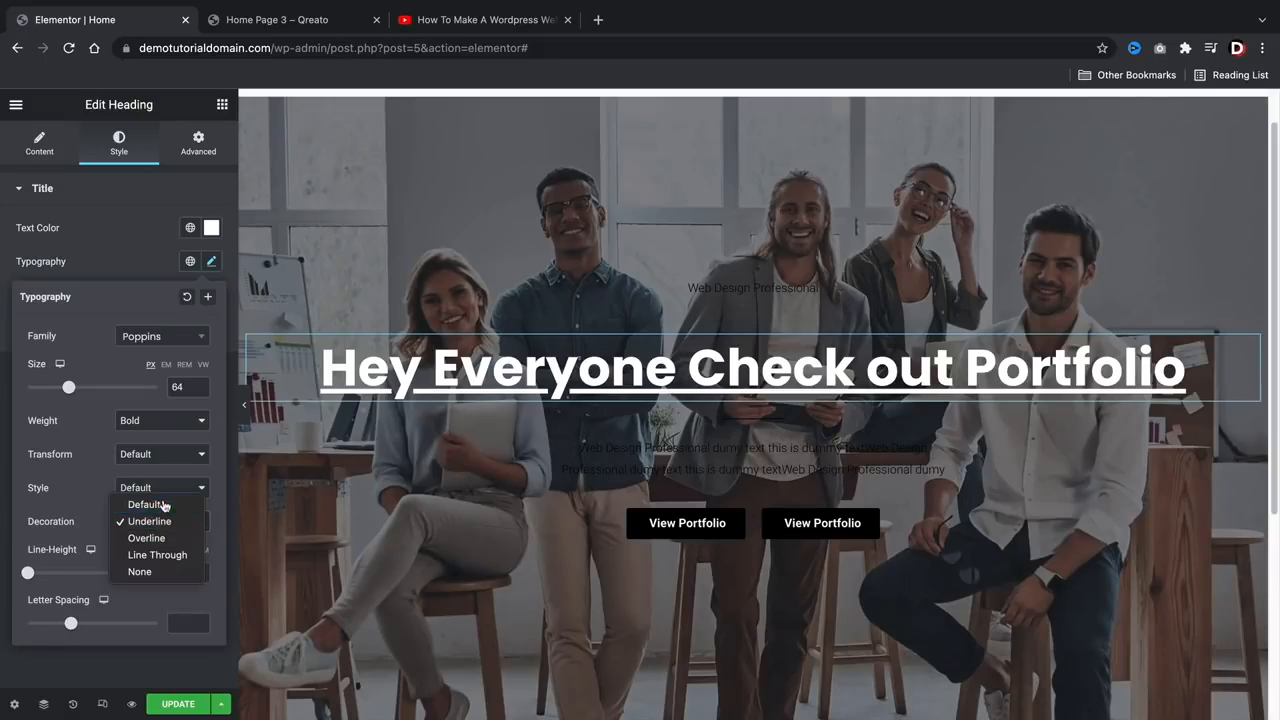
click(145, 506)
click(143, 252)
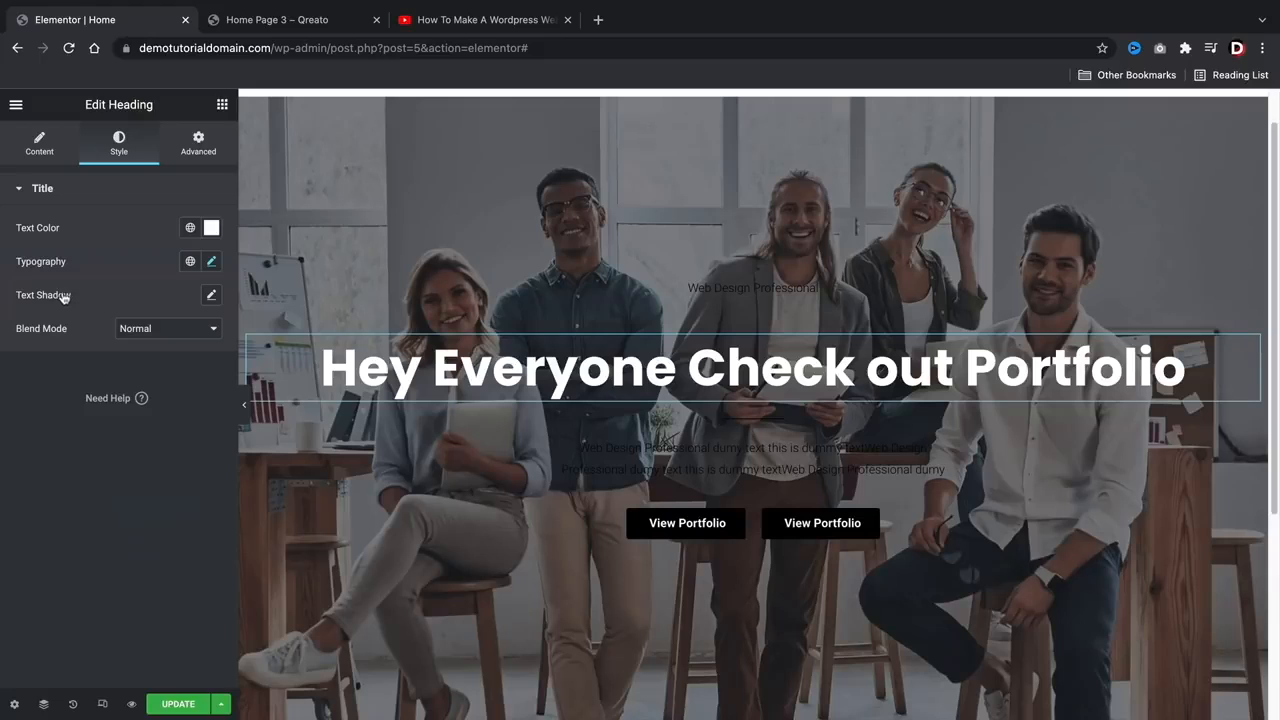
Step: Give the heading a near-opaque black text shadow, finally settling the blur at 47
click(211, 296)
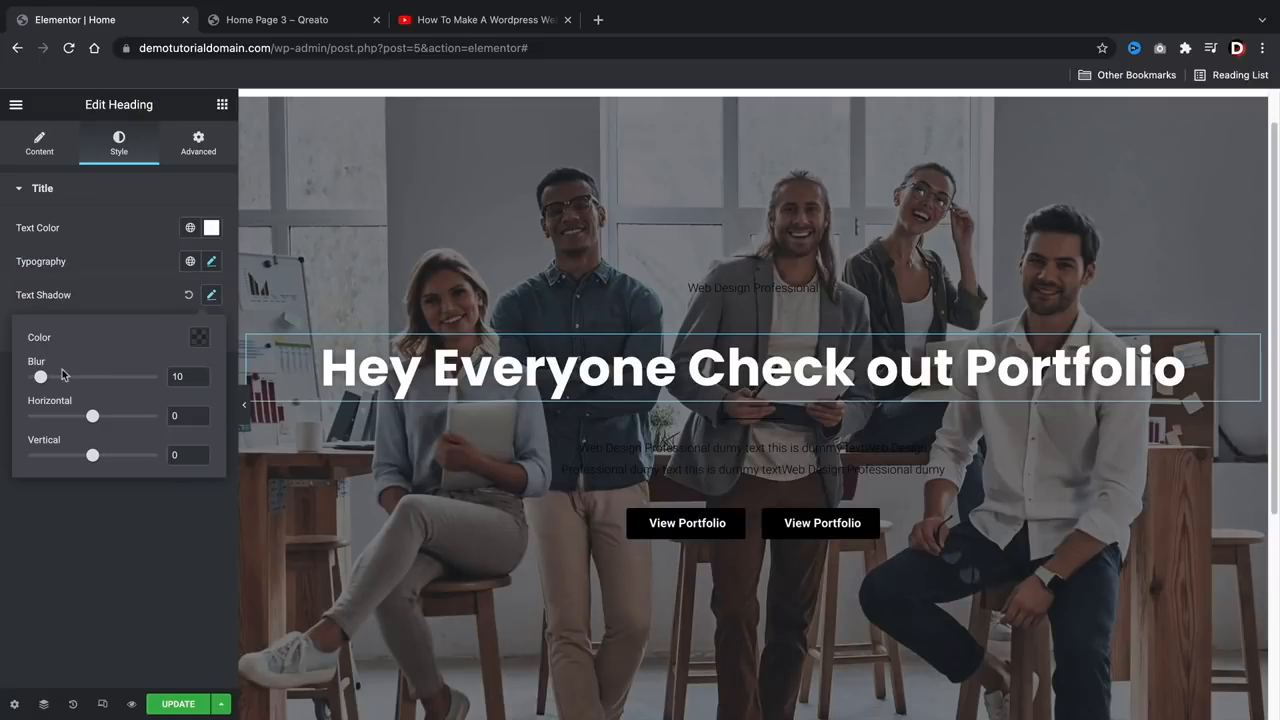
click(300, 22)
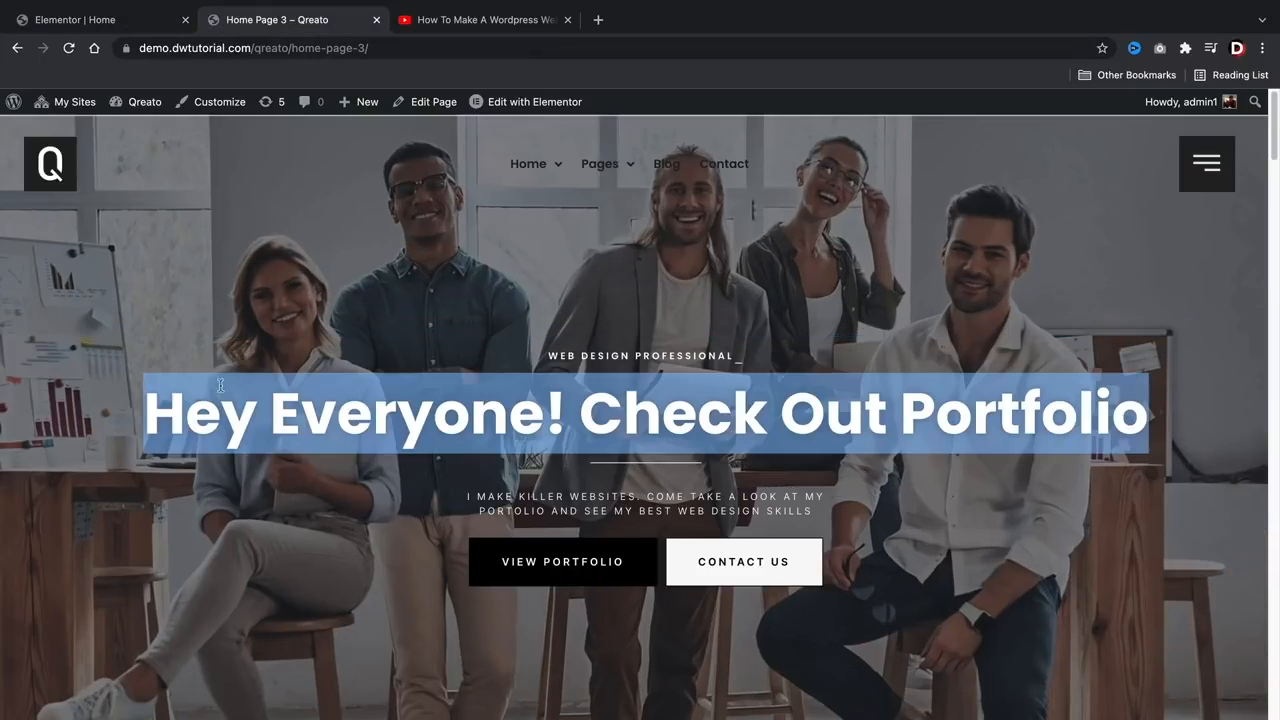
click(140, 22)
click(199, 339)
click(244, 507)
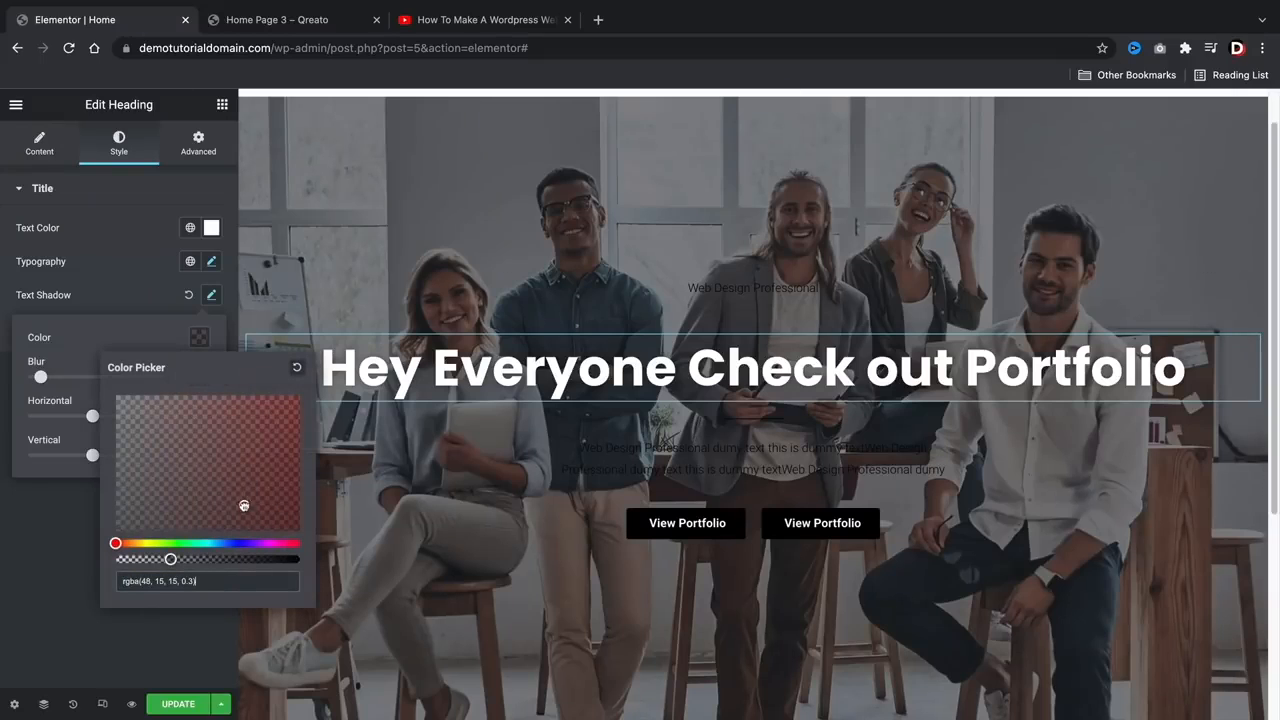
click(57, 375)
drag(41, 376, 122, 377)
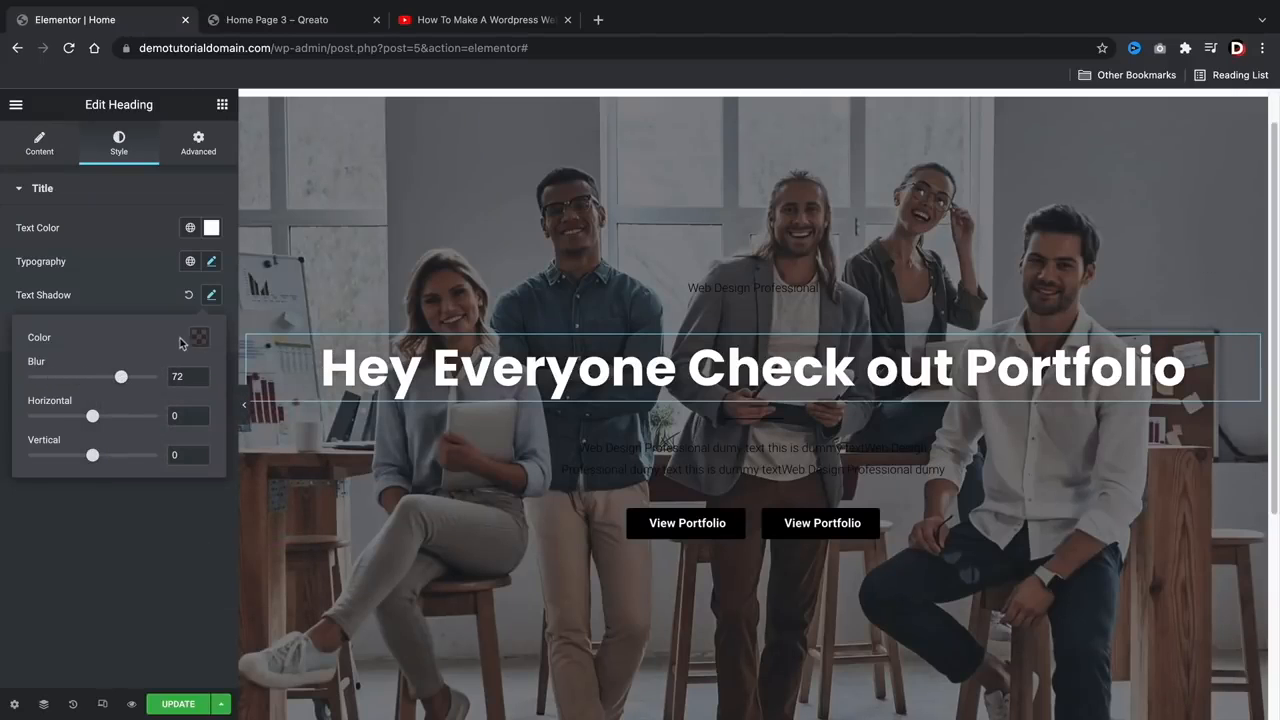
click(199, 338)
drag(276, 559, 289, 560)
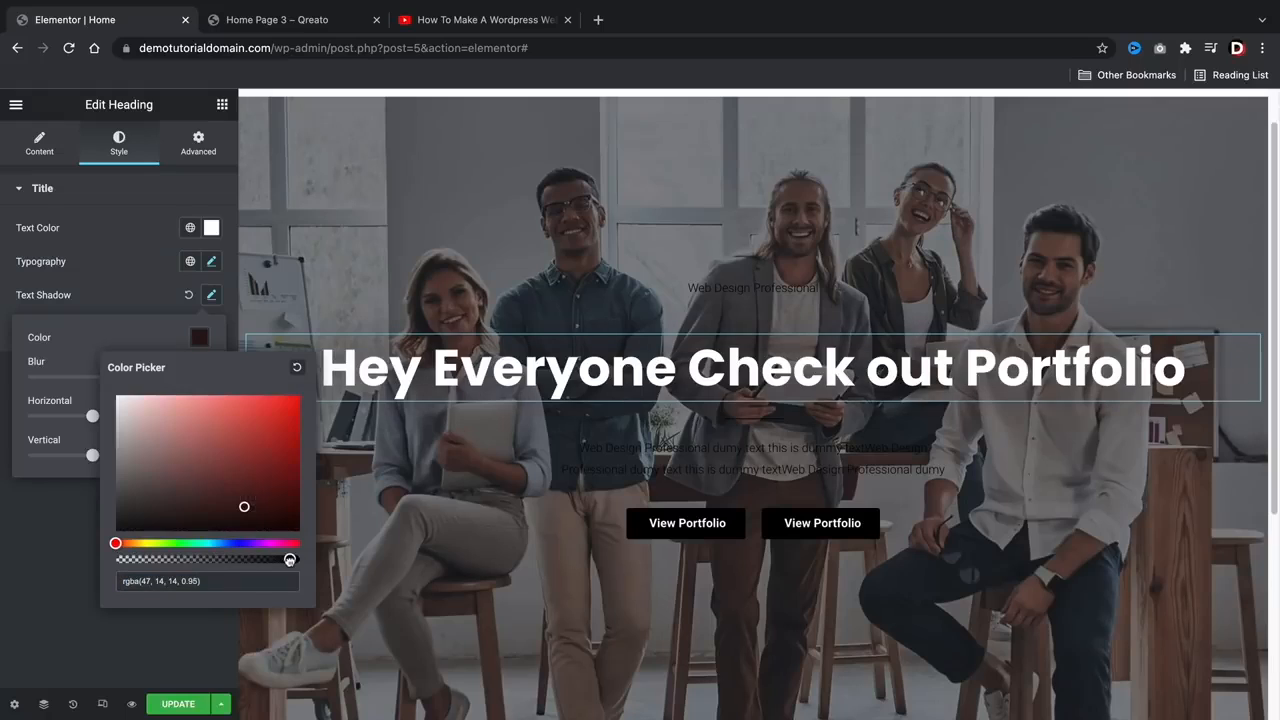
mouse_move(265, 508)
mouse_down()
mouse_move(226, 497)
mouse_move(203, 531)
mouse_up()
click(134, 342)
drag(121, 377, 149, 377)
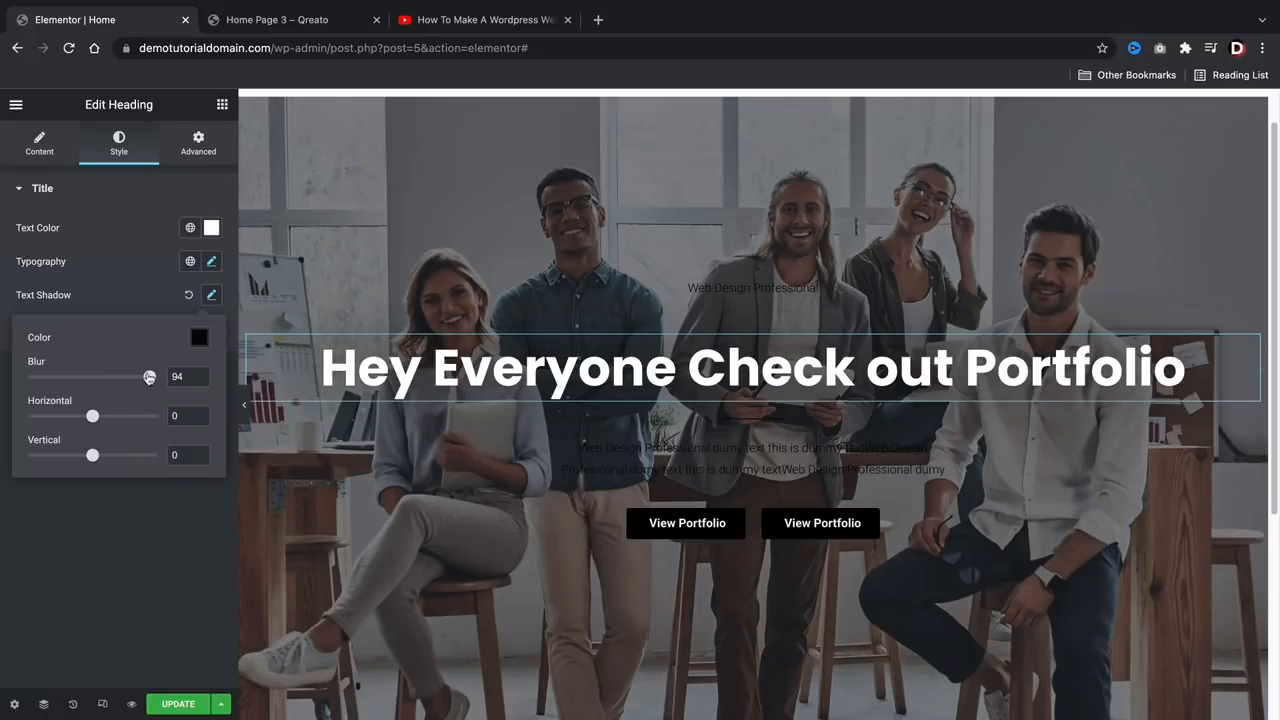
click(156, 279)
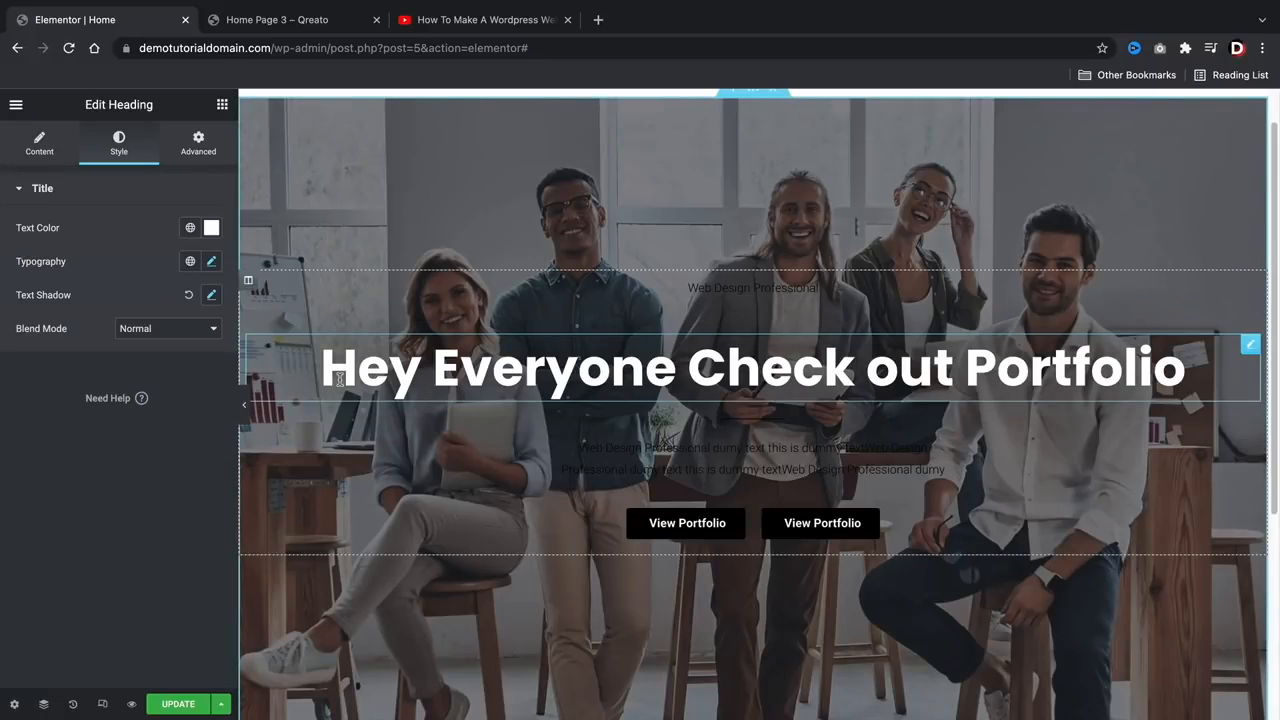
click(212, 263)
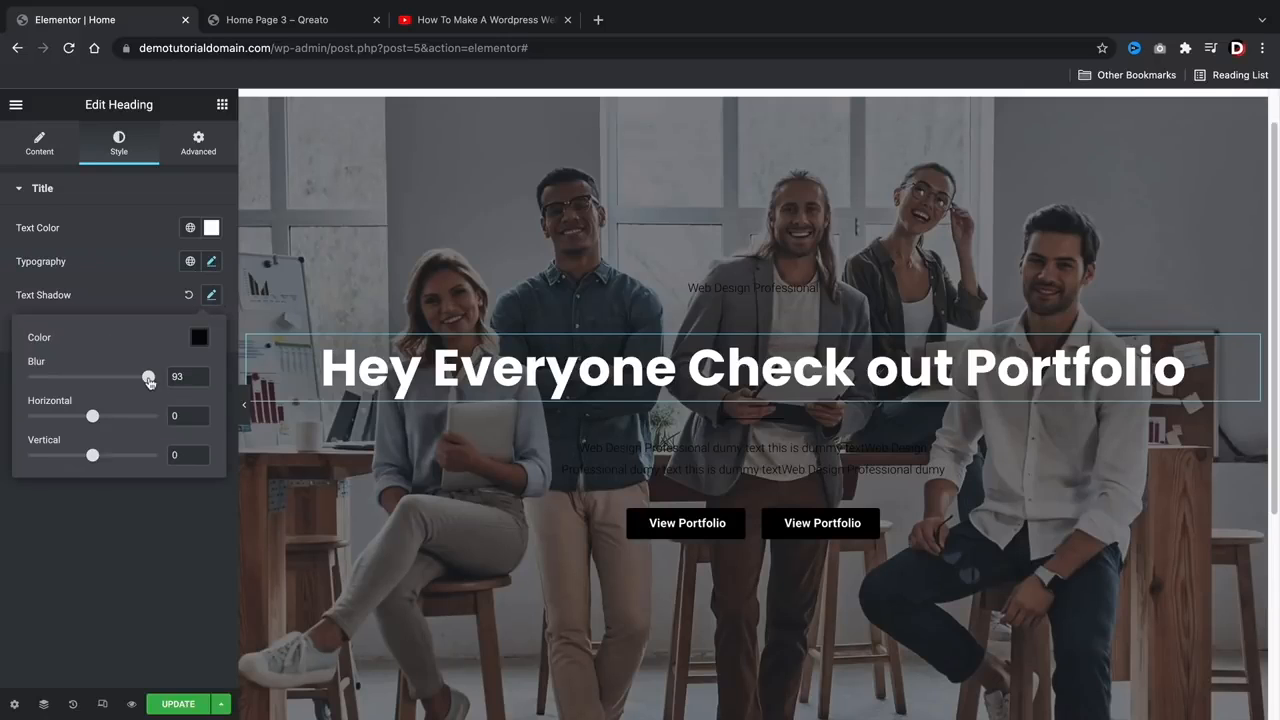
drag(148, 380, 89, 388)
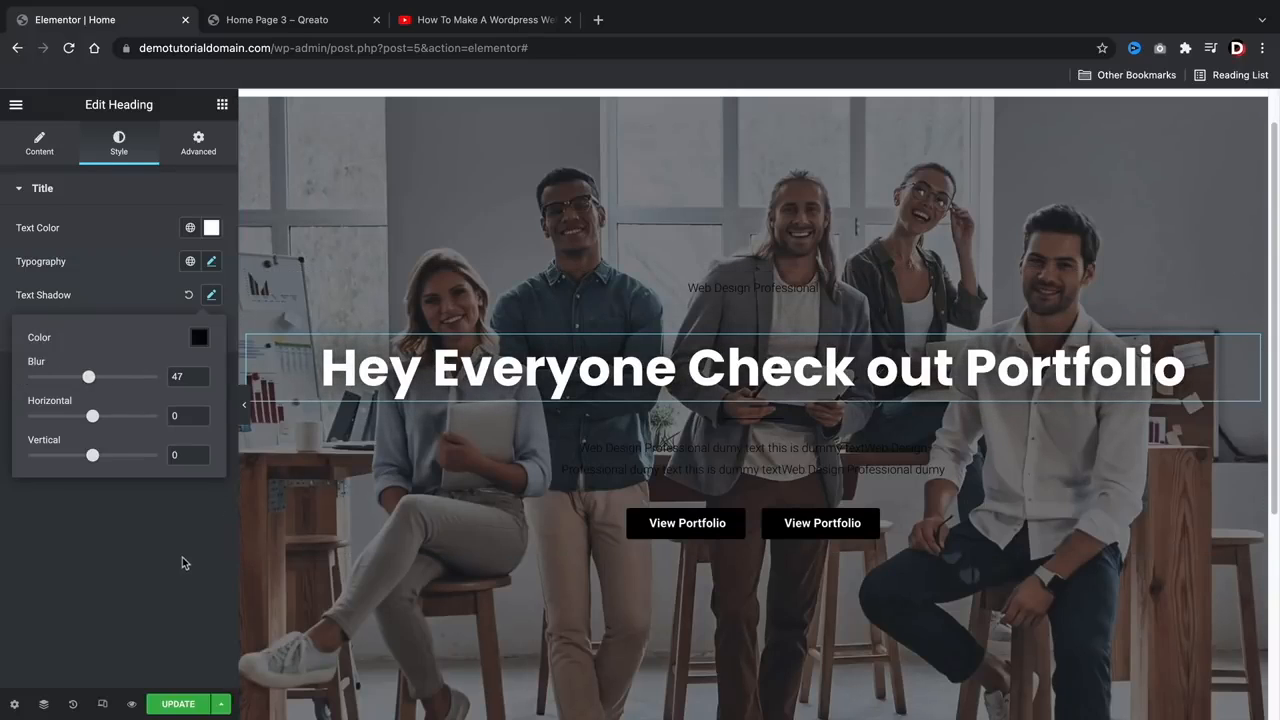
Step: Make the Web Design Professional subtitle light grey and the dummy paragraph white
click(778, 292)
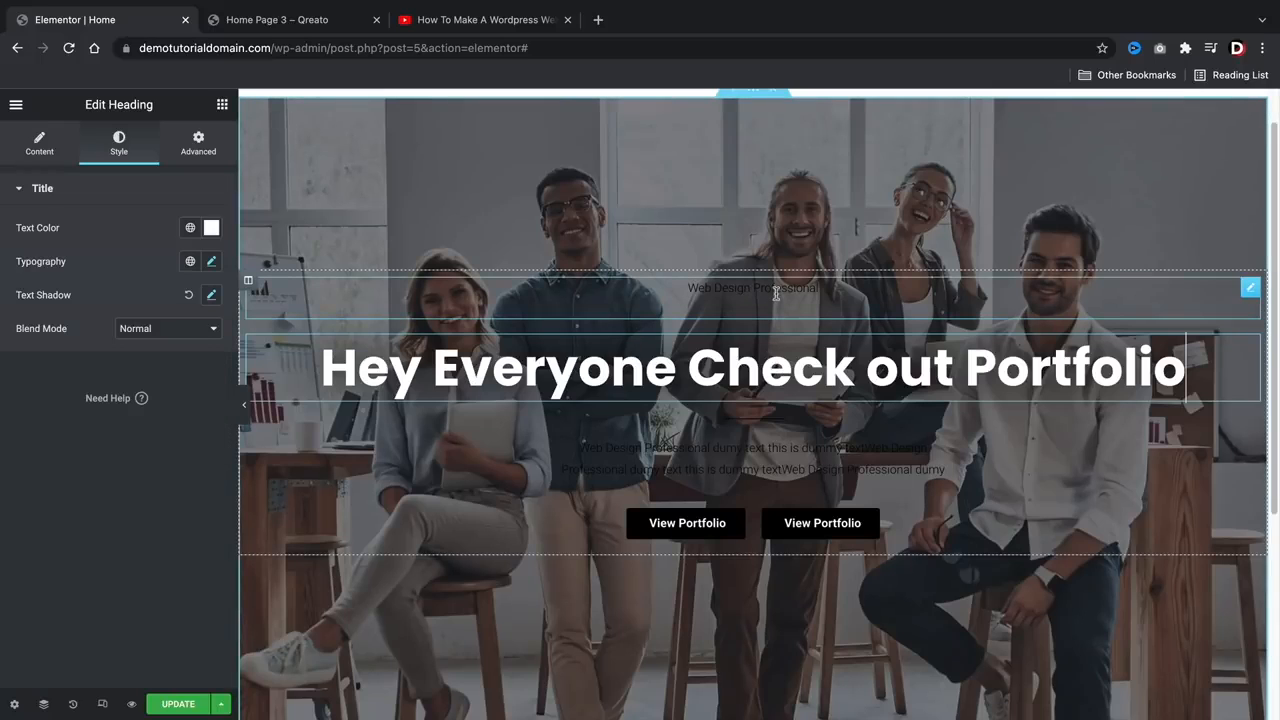
click(210, 261)
click(25, 328)
click(750, 462)
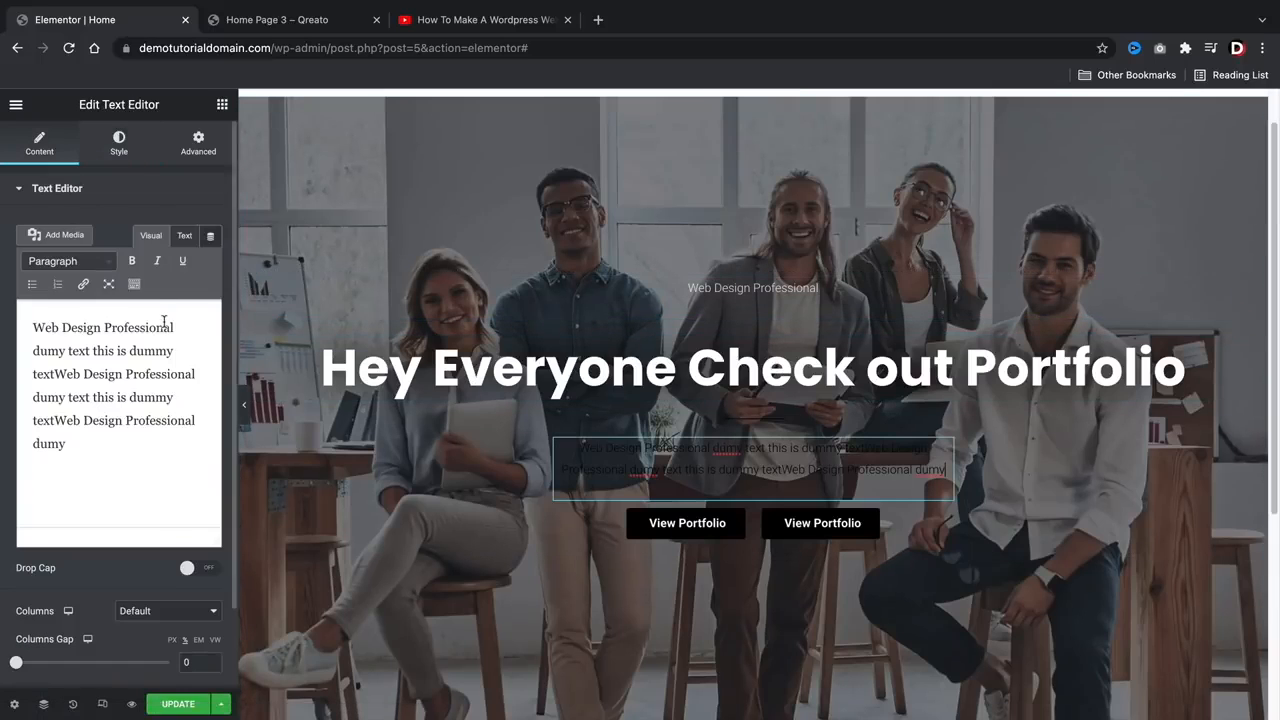
click(118, 150)
click(208, 259)
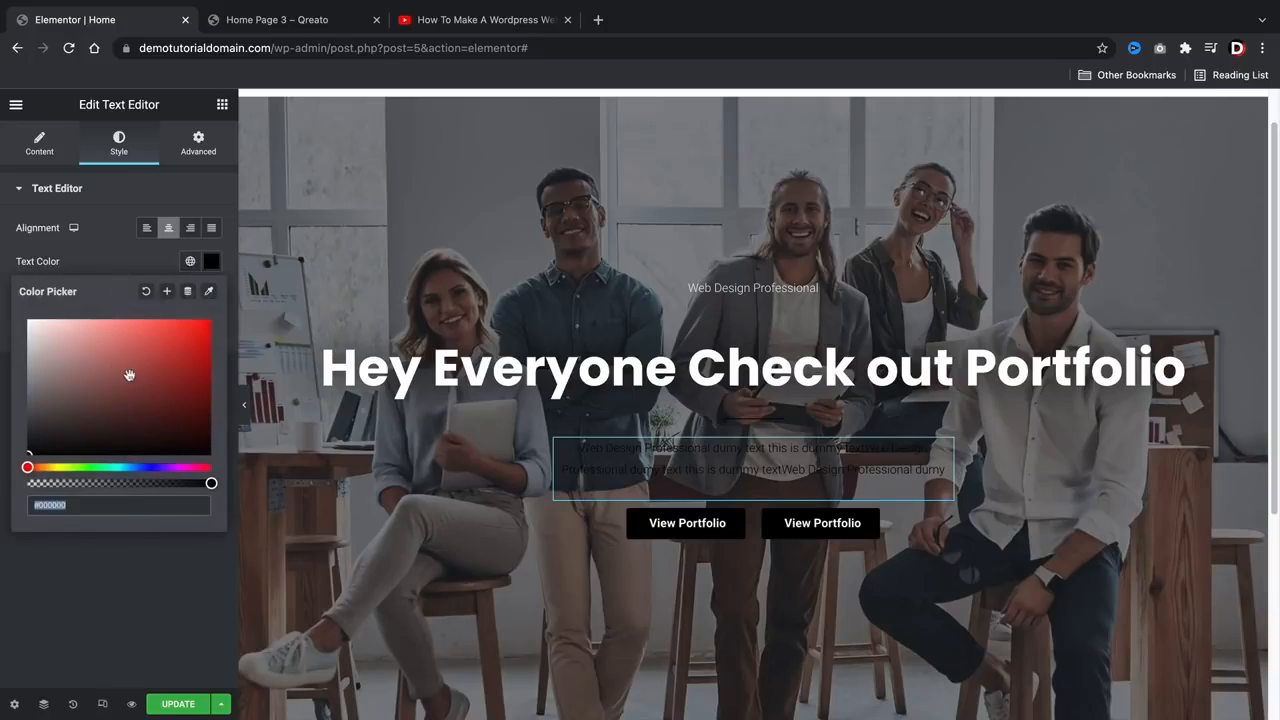
click(20, 320)
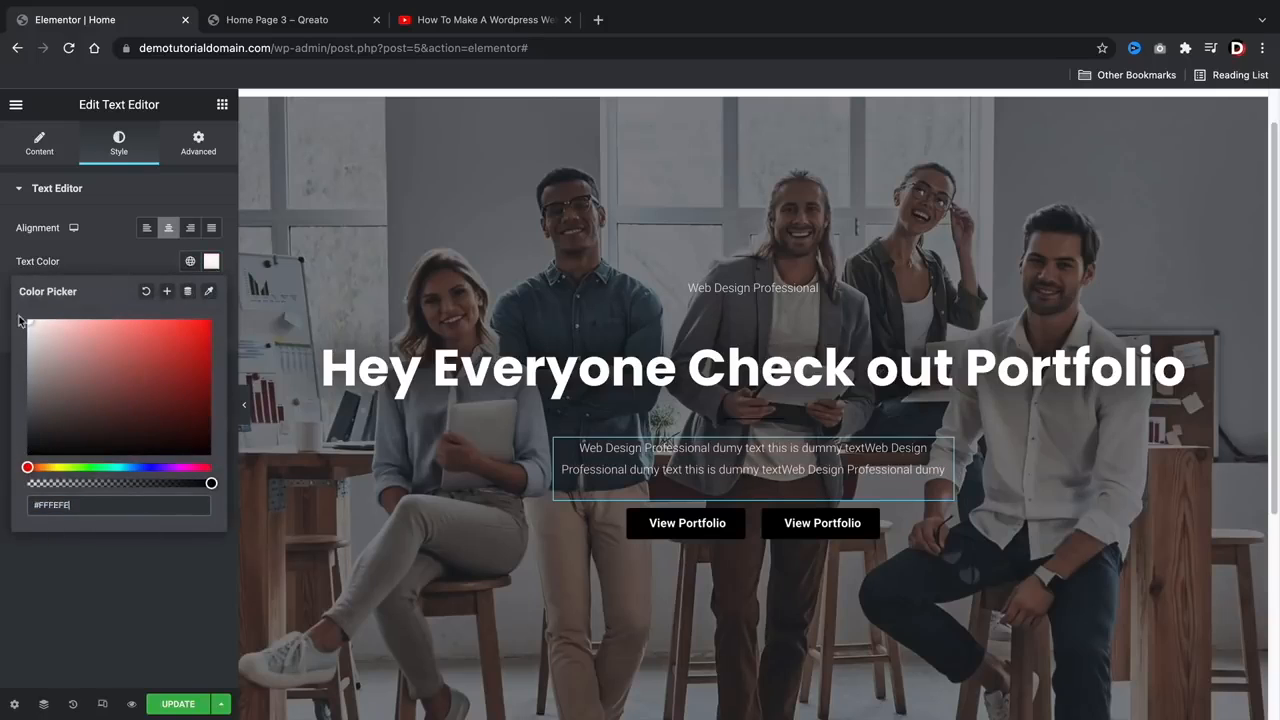
Step: Make the divider off-white, then preview the page with the panel hidden
click(762, 421)
click(211, 227)
click(91, 311)
drag(72, 305, 29, 293)
click(136, 563)
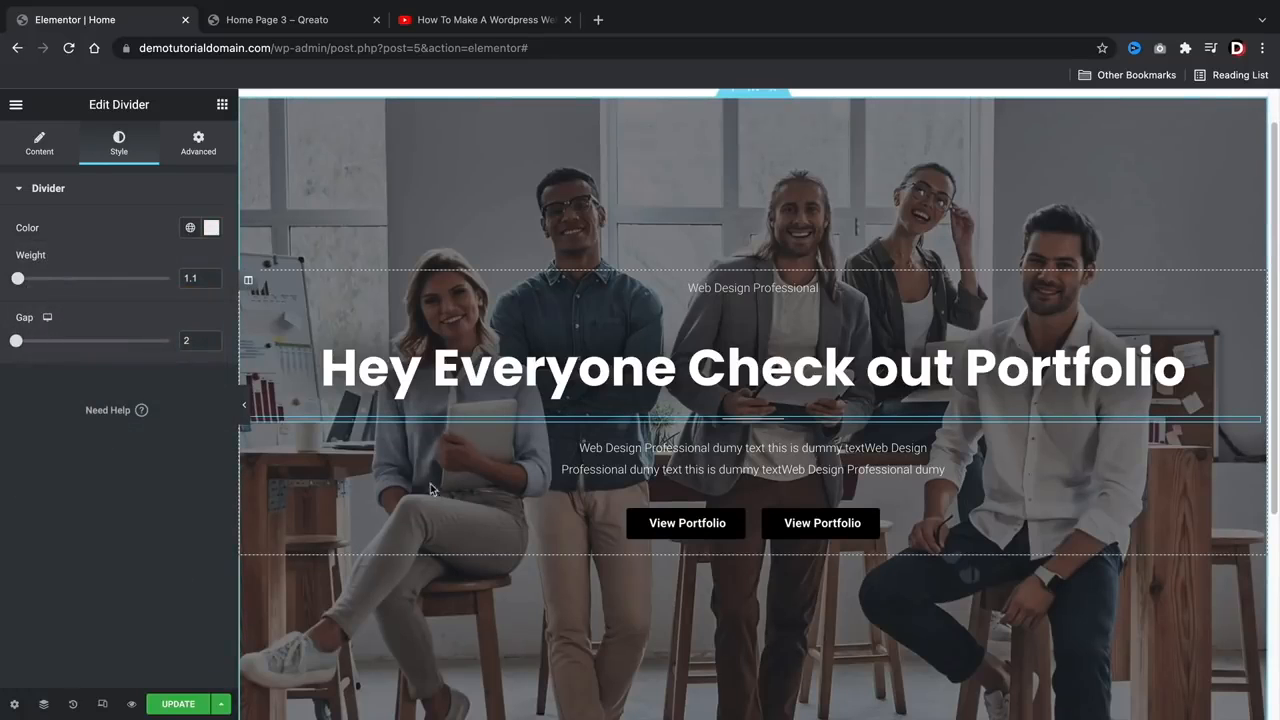
click(244, 404)
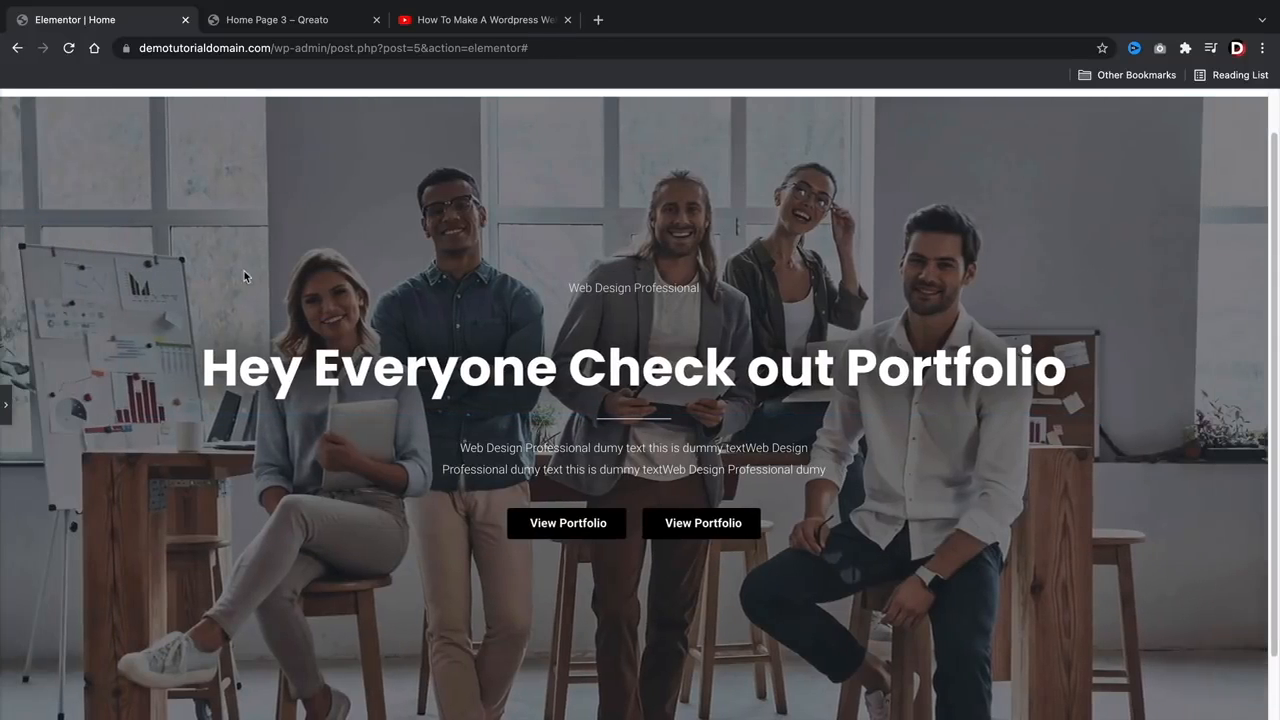
Step: Compare the hero with the Home Page 3 – Qreato demo, then reopen the Elementor panel
click(293, 22)
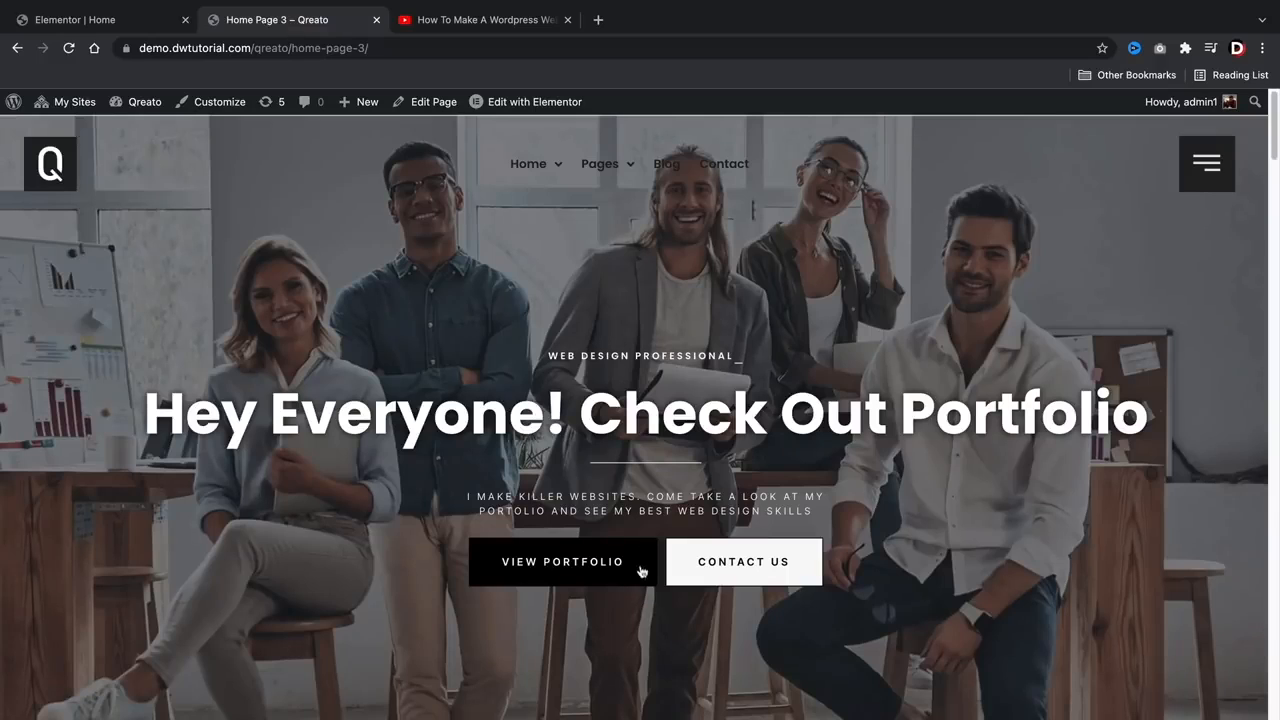
drag(467, 496, 697, 512)
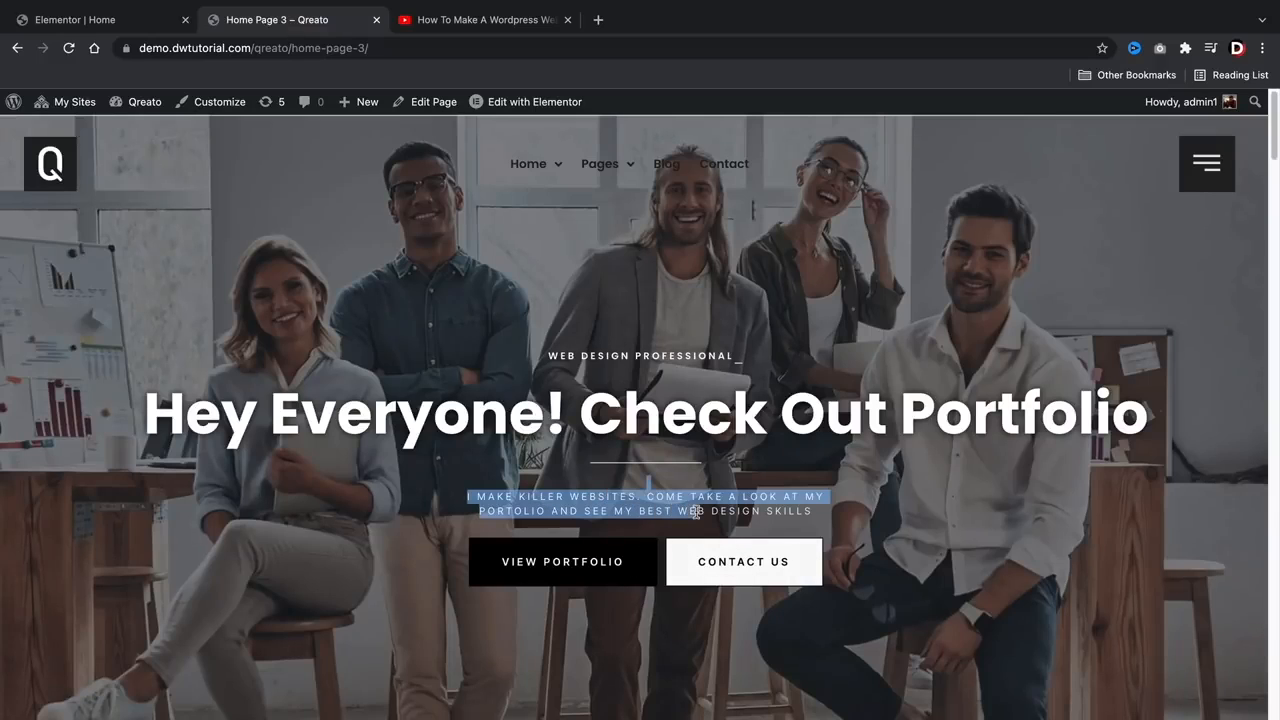
click(697, 512)
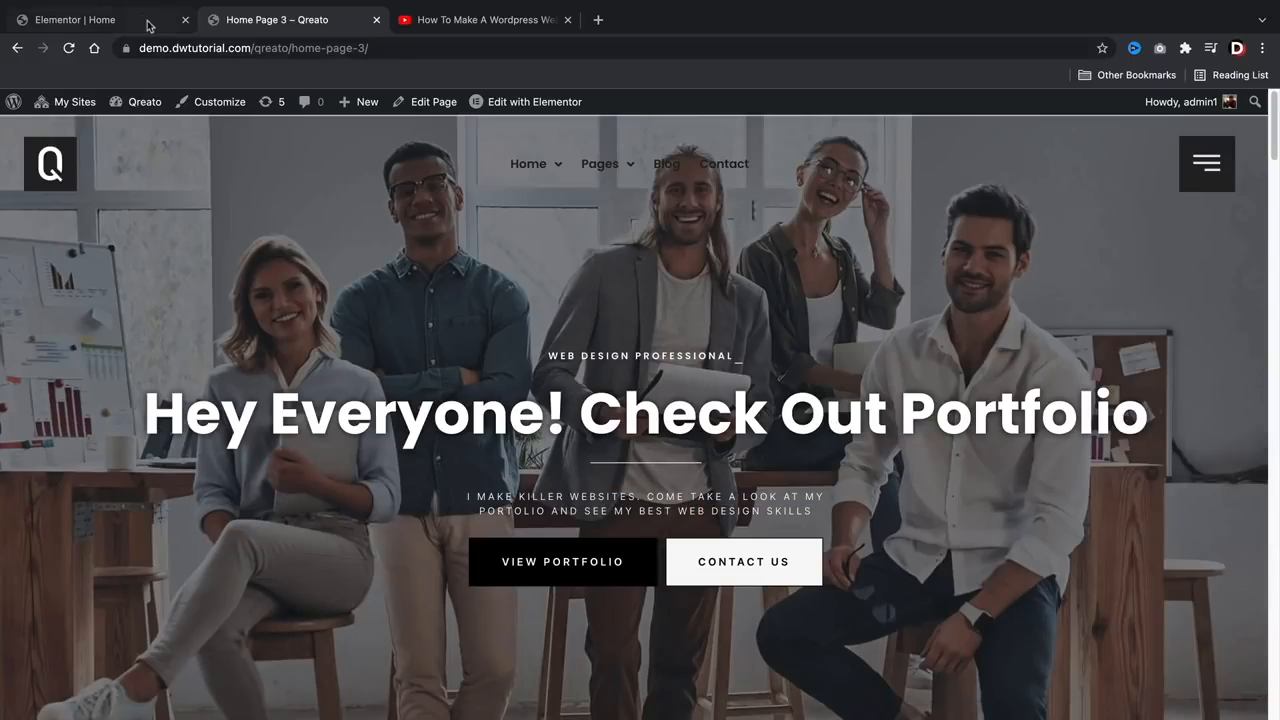
click(100, 20)
scroll(527, 407, down, 2)
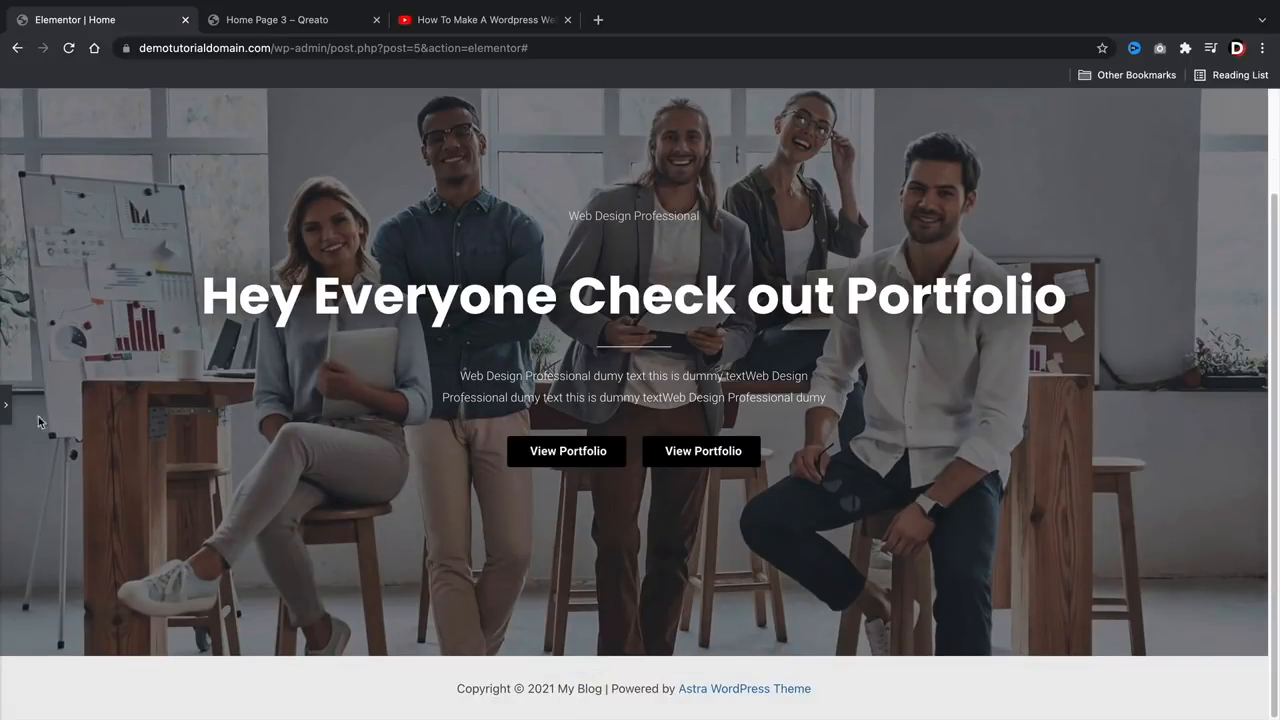
click(5, 405)
scroll(597, 497, down, 5)
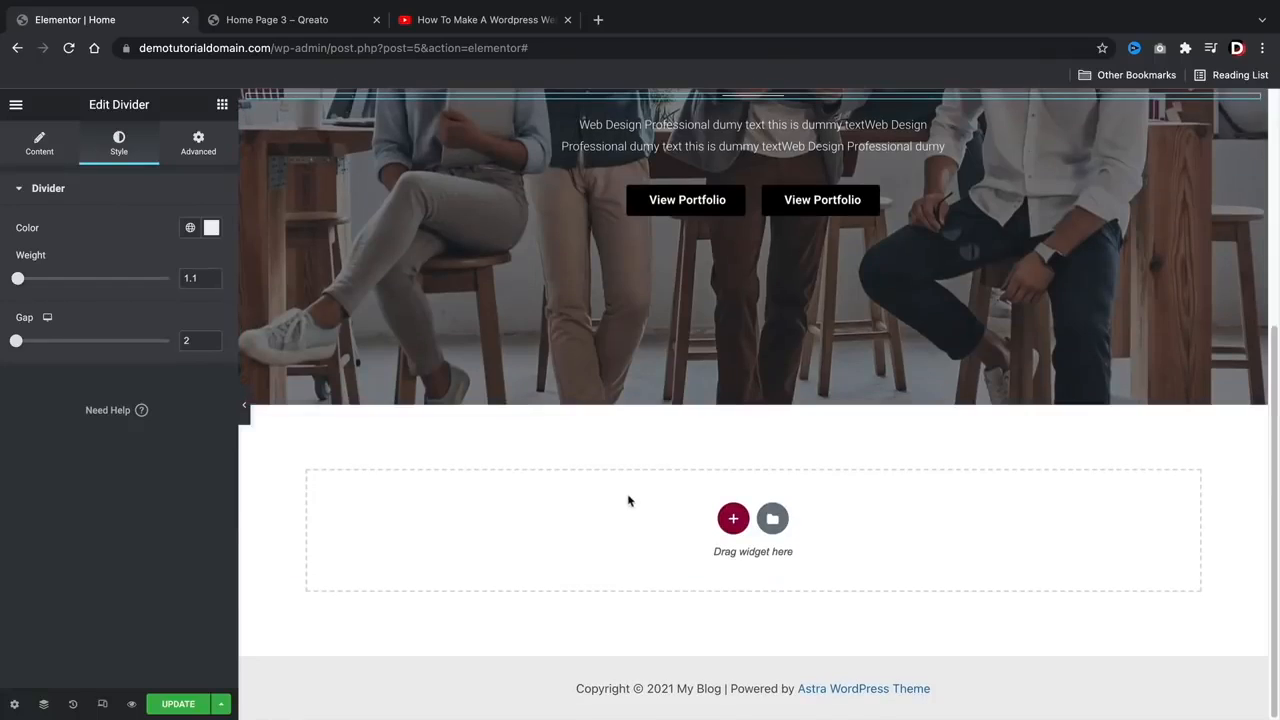
Step: Insert a three-column section and fill its first column with Heading, Text Editor and Button widgets
click(733, 520)
click(706, 557)
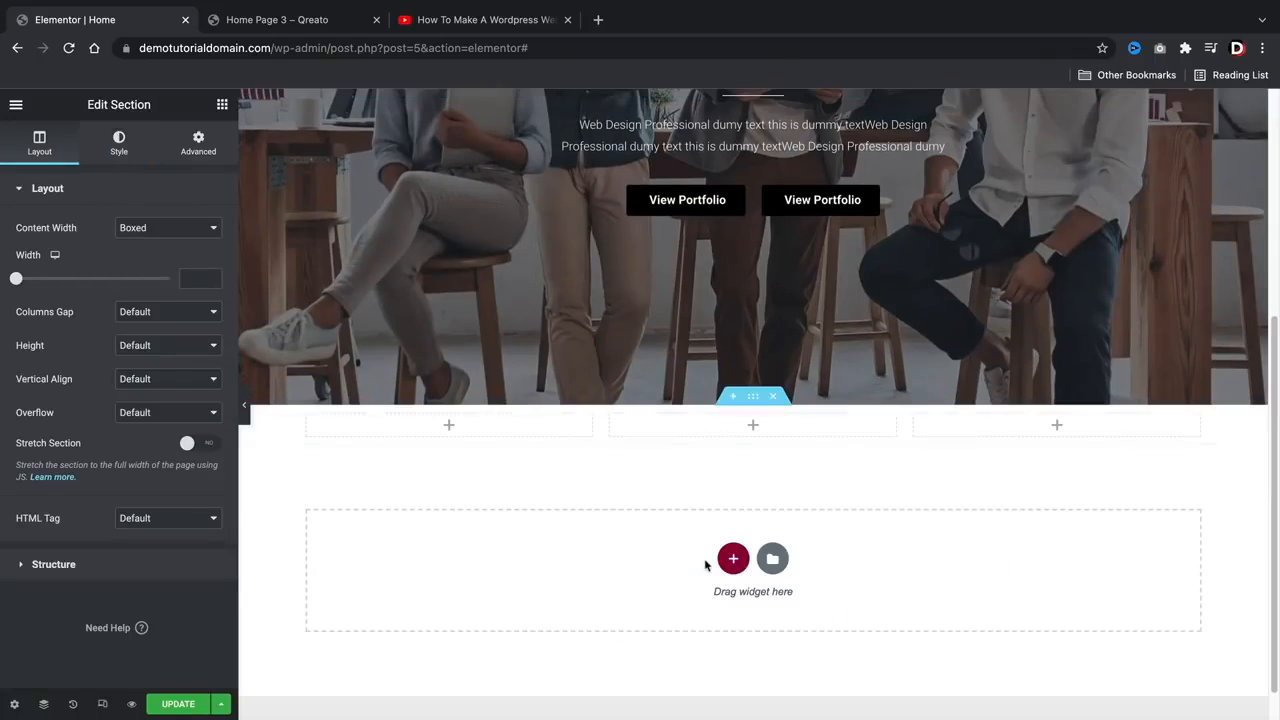
click(222, 104)
drag(190, 233, 400, 430)
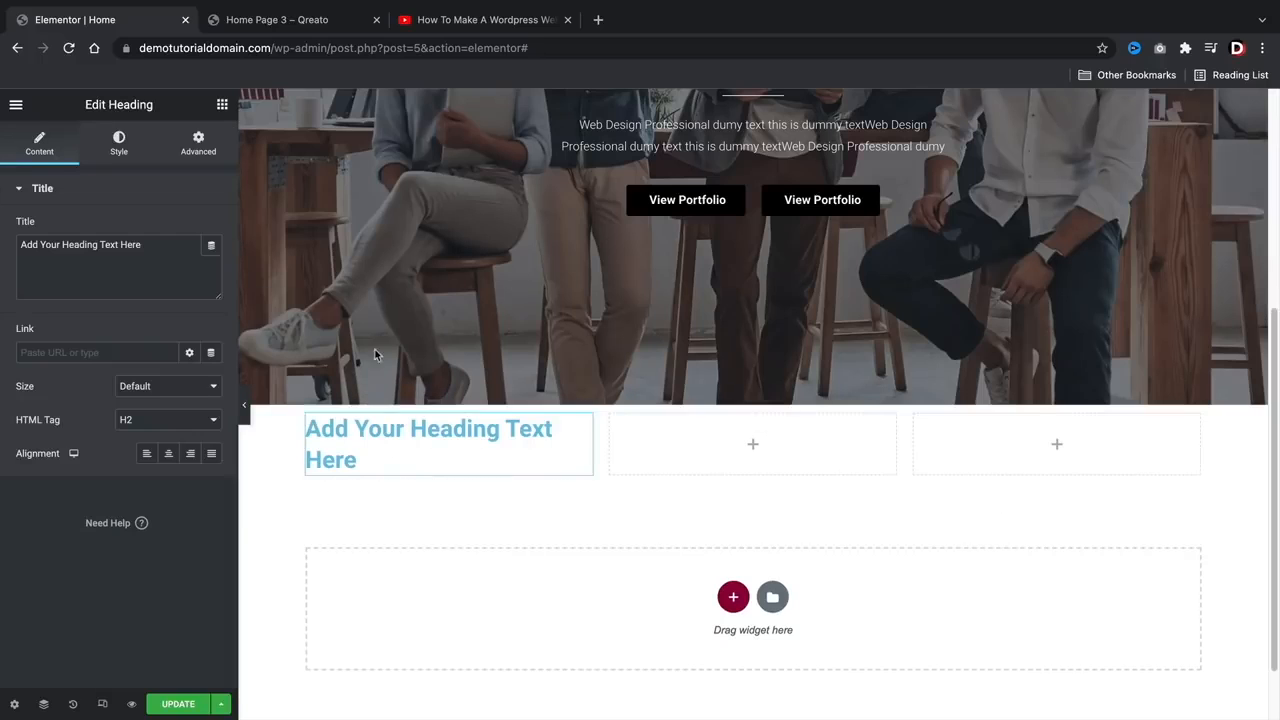
click(222, 104)
drag(177, 334, 361, 474)
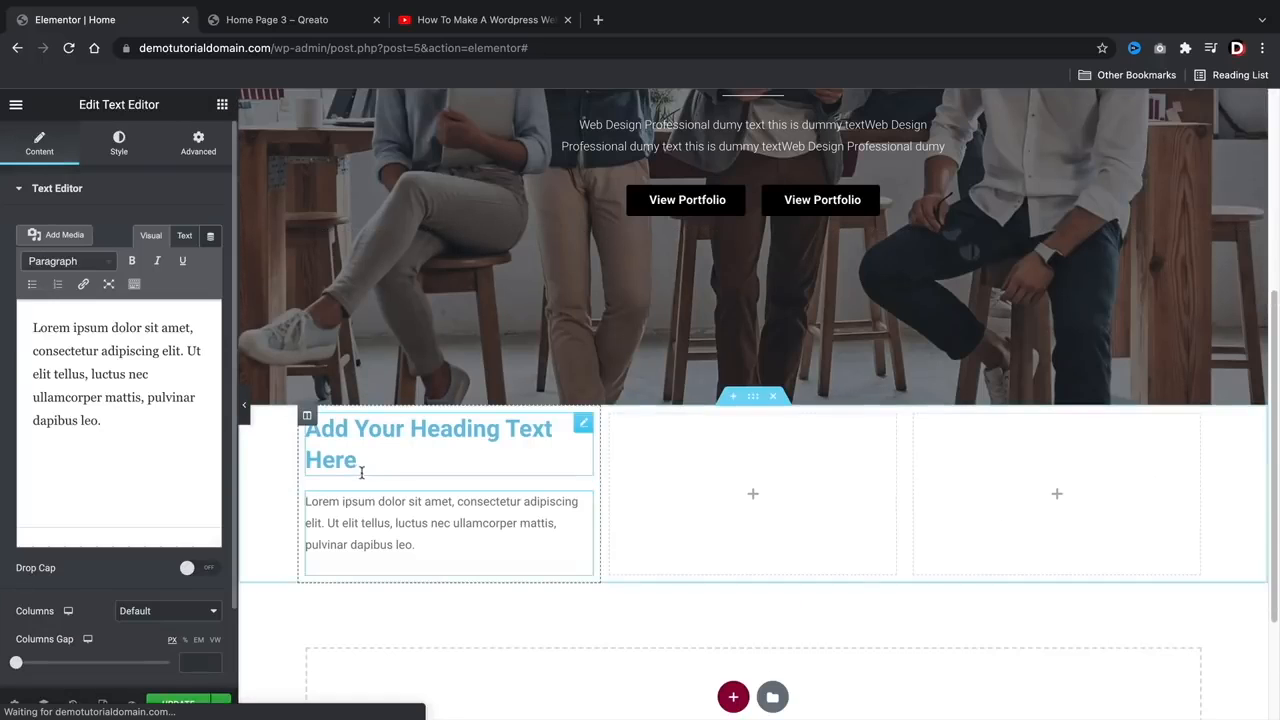
click(222, 104)
drag(163, 410, 366, 572)
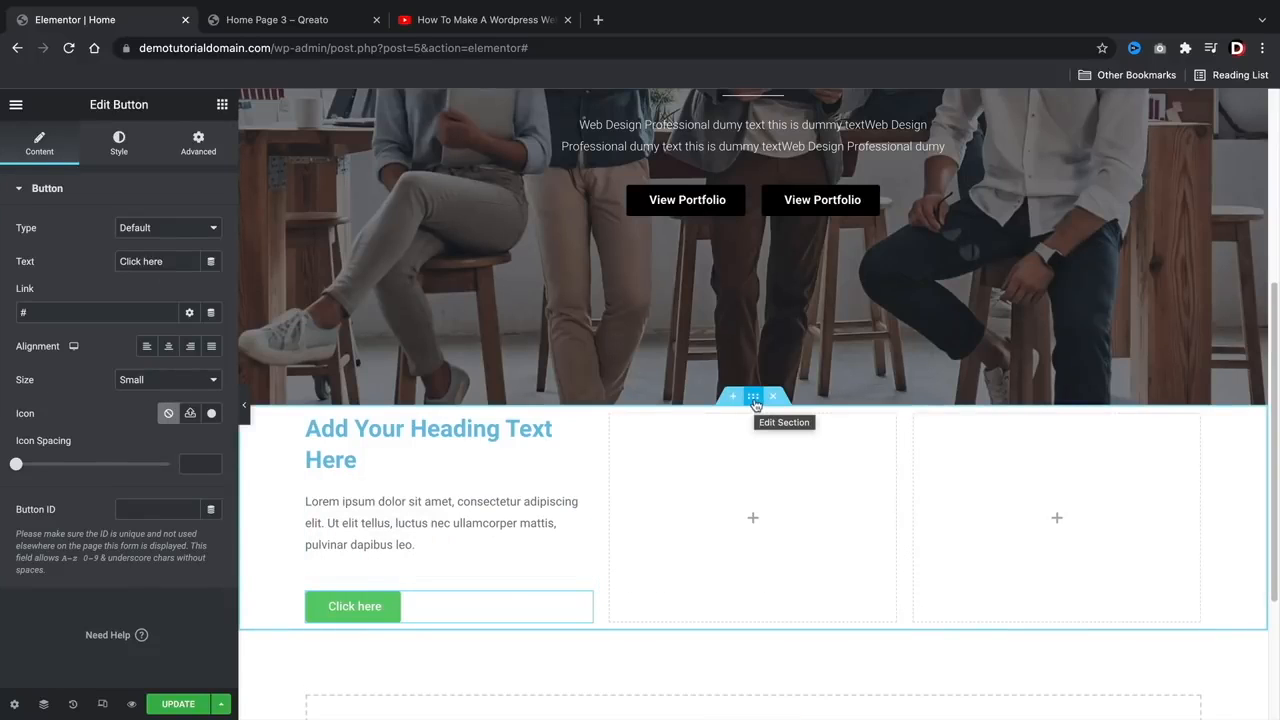
scroll(580, 368, up, 4)
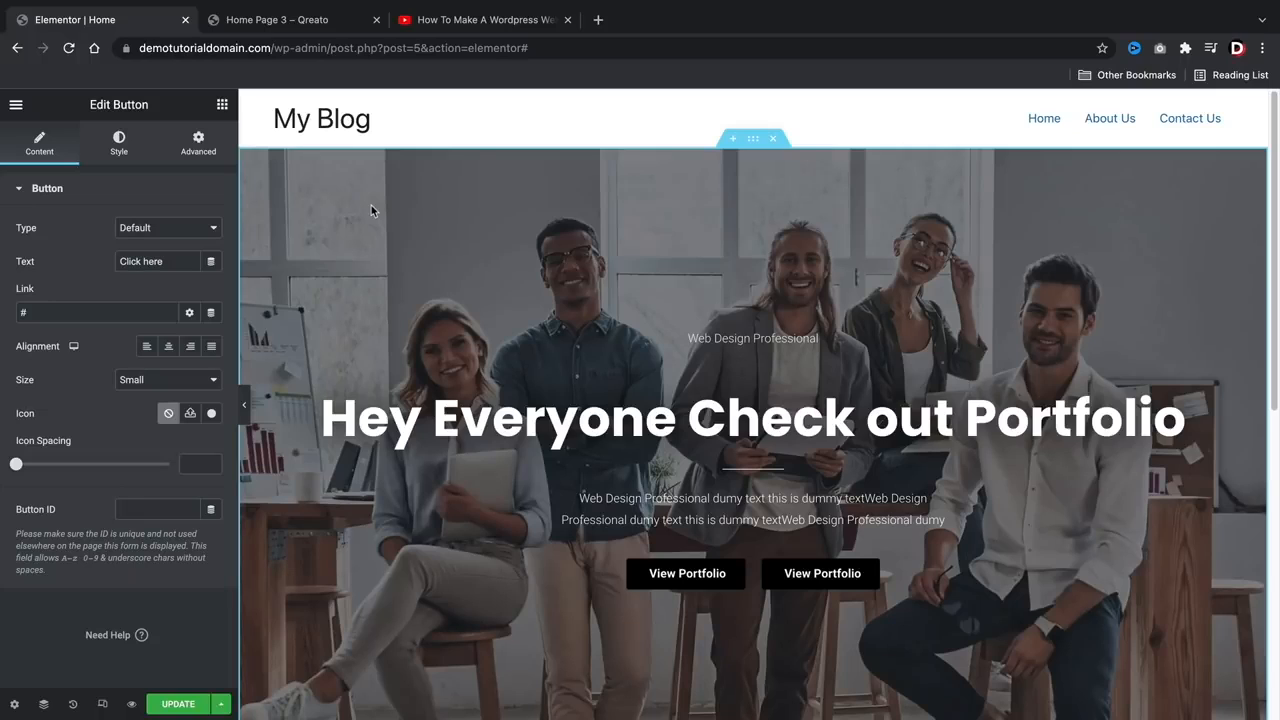
Step: Save the page edits with UPDATE
click(189, 706)
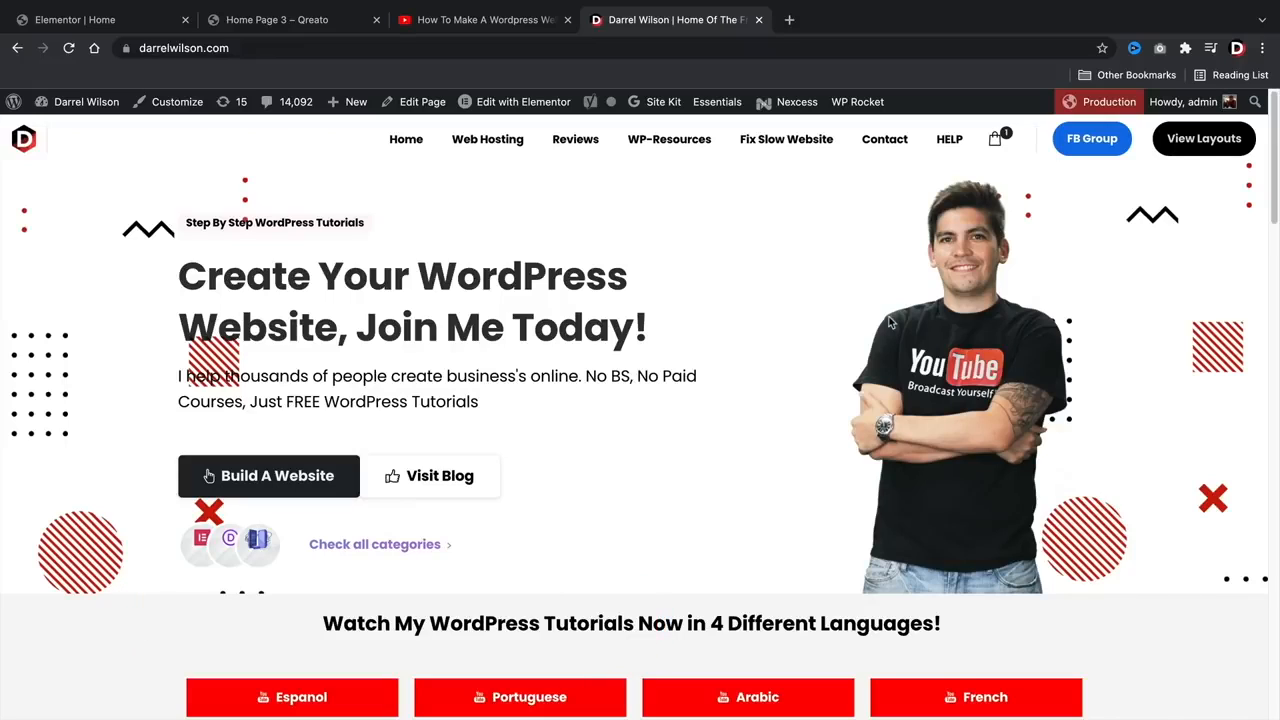
Step: Open darrelwilson.com's free Elementor templates collection and scroll down to the Qreato Modern Branding kit
click(1204, 139)
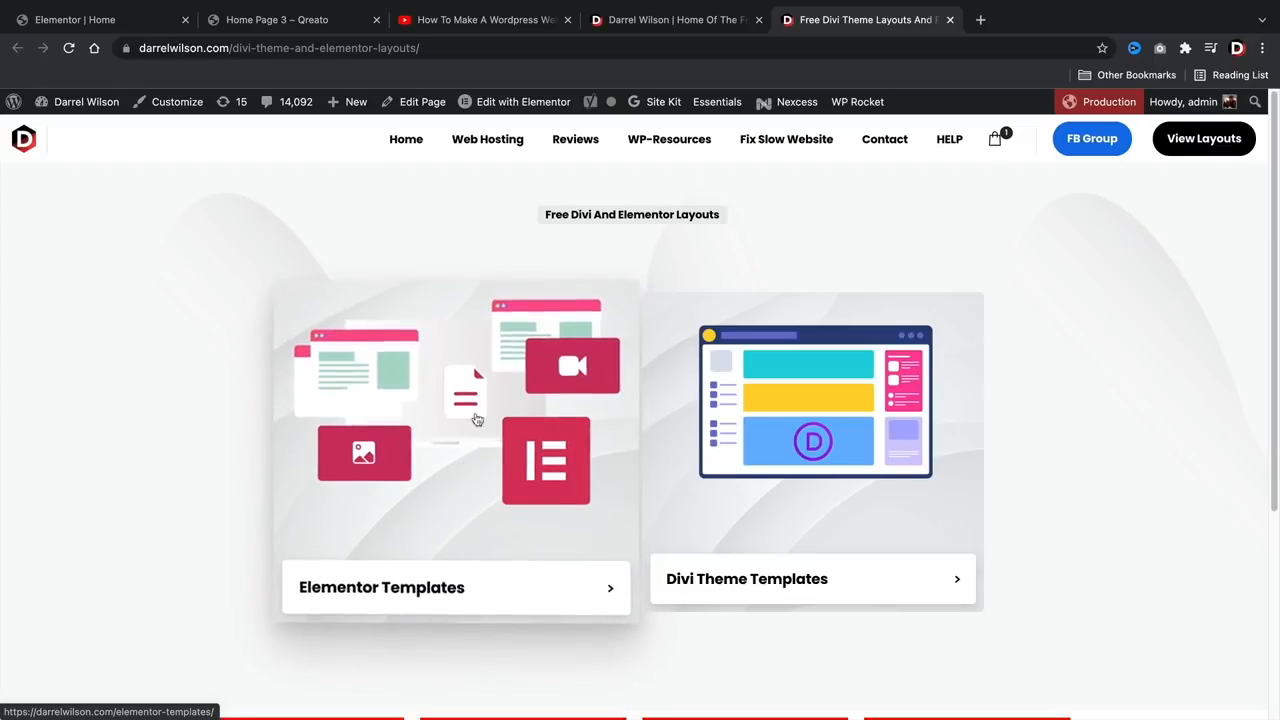
click(453, 473)
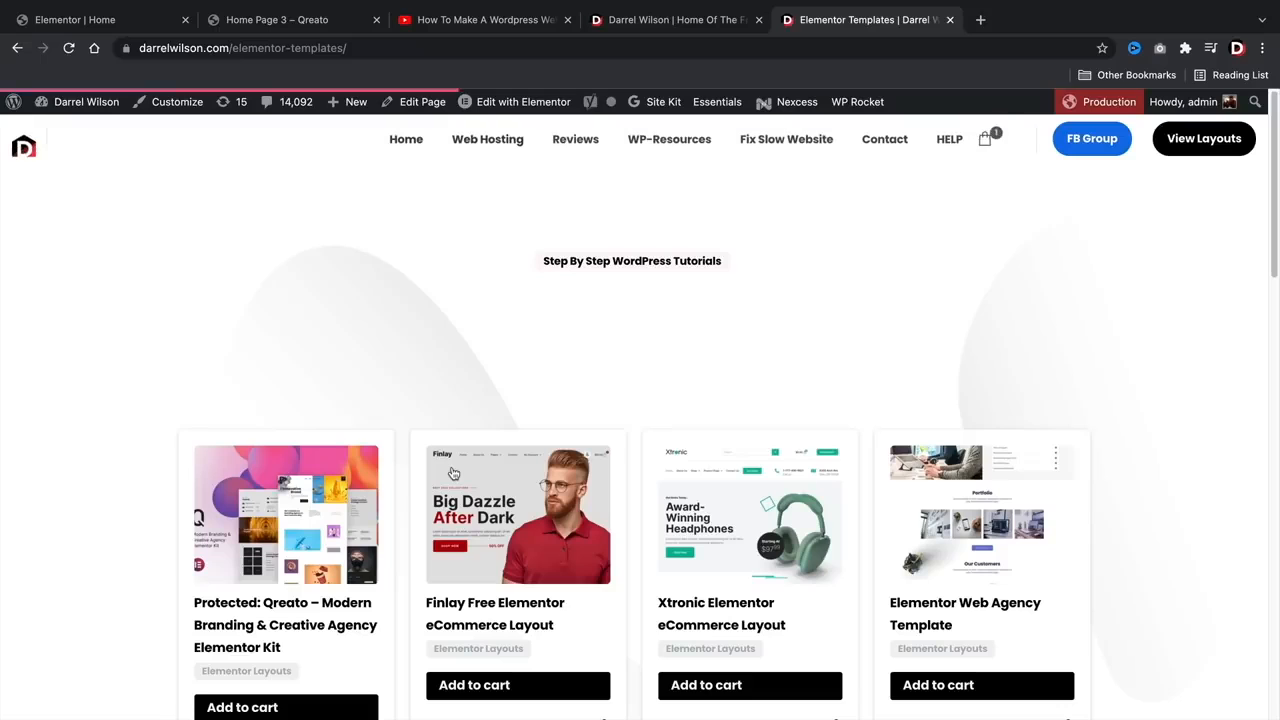
scroll(211, 370, down, 2)
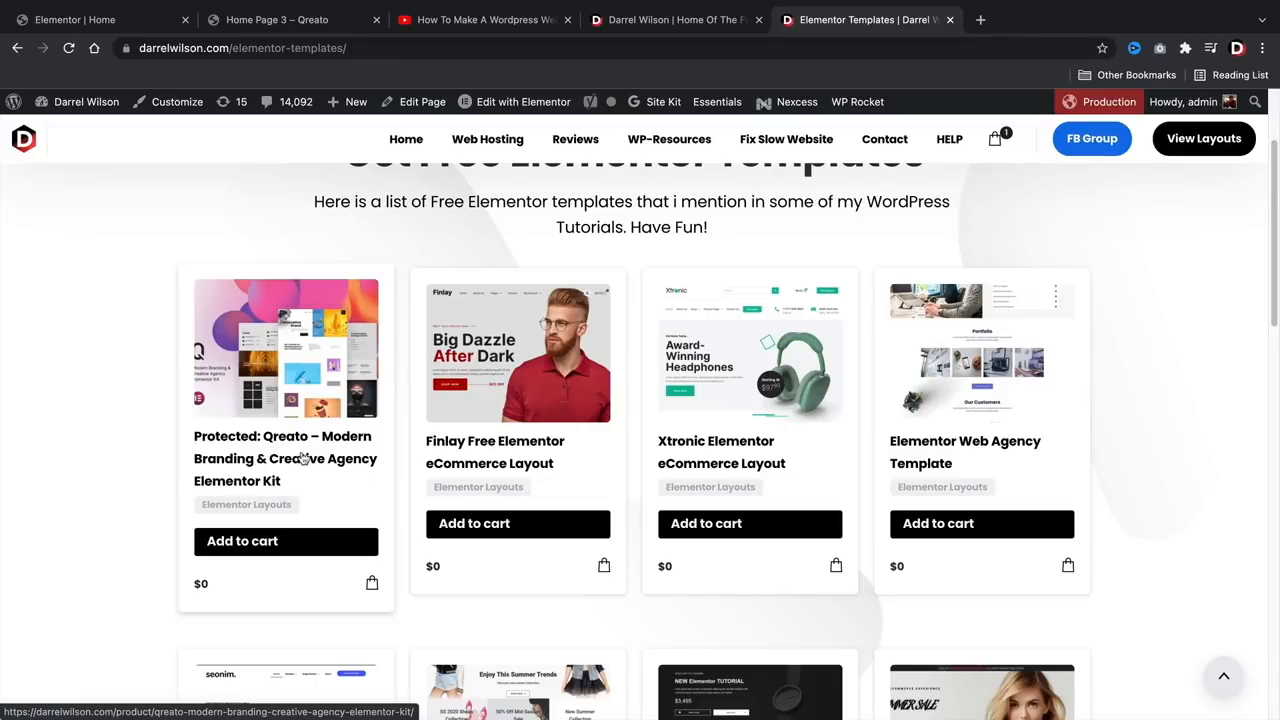
Step: Open the Qreato kit's product page and preview its Innovative Brand, portfolio and services page images
click(307, 461)
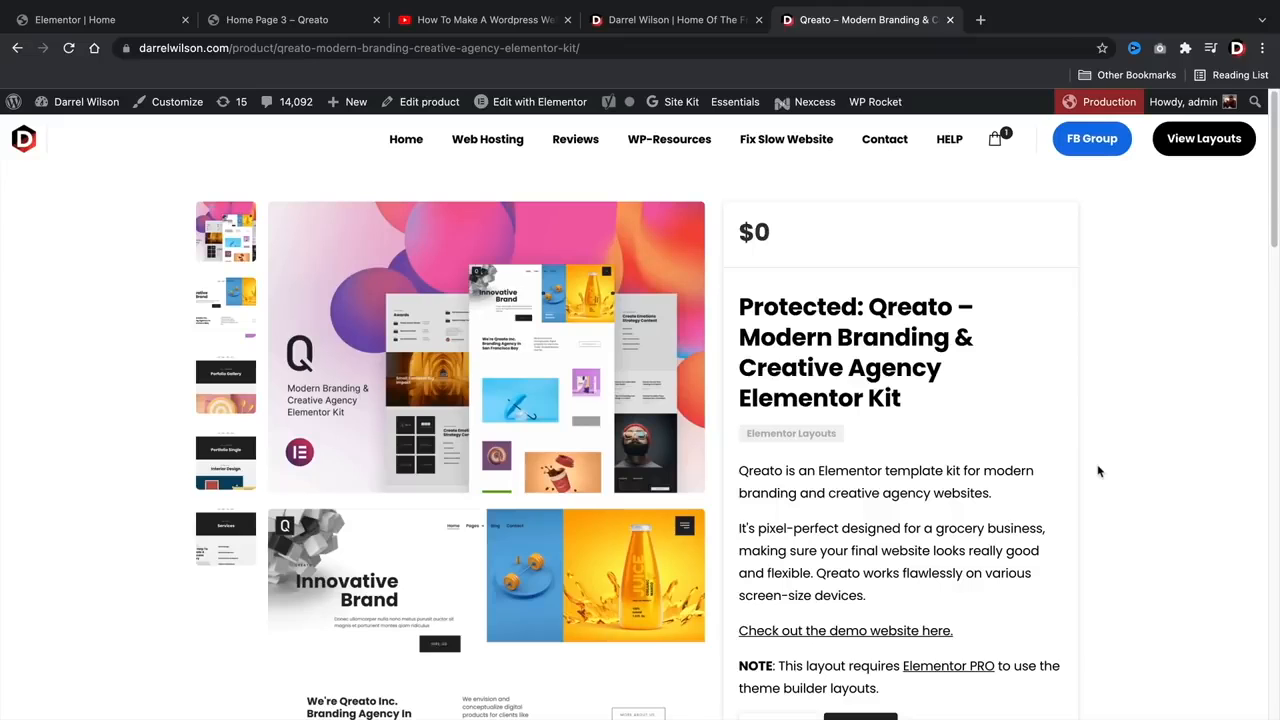
click(229, 298)
click(229, 392)
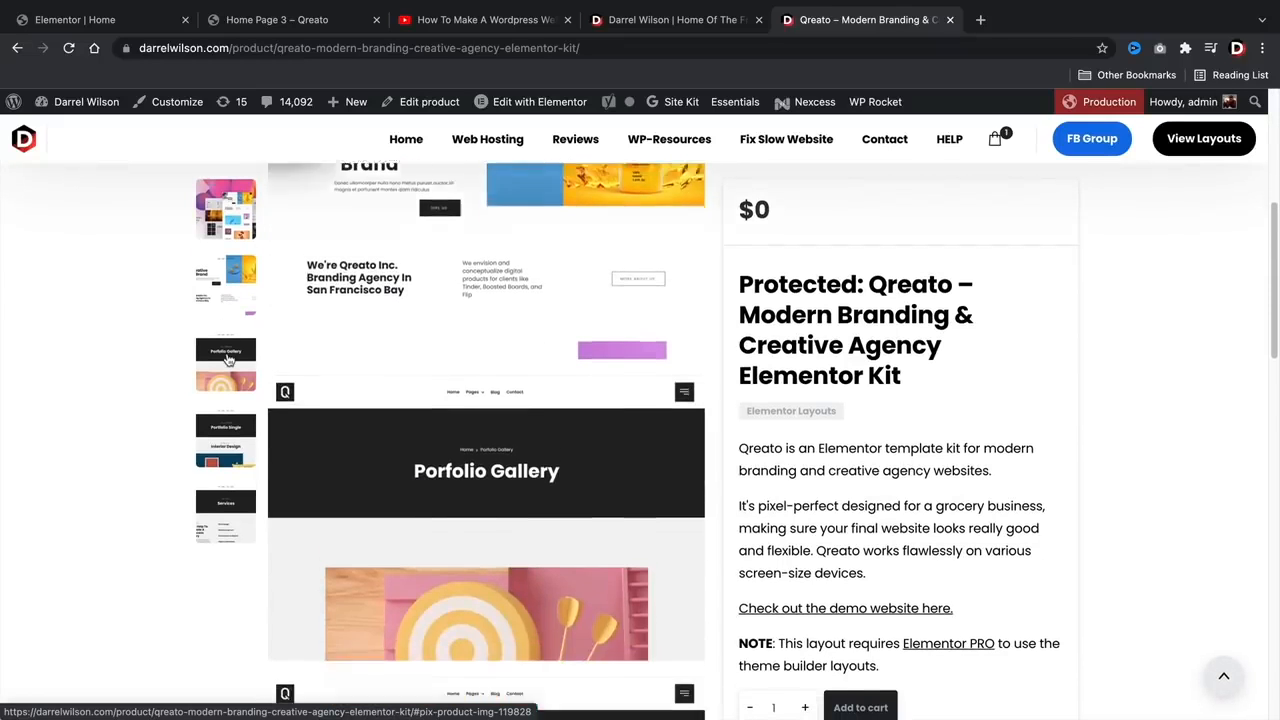
click(230, 432)
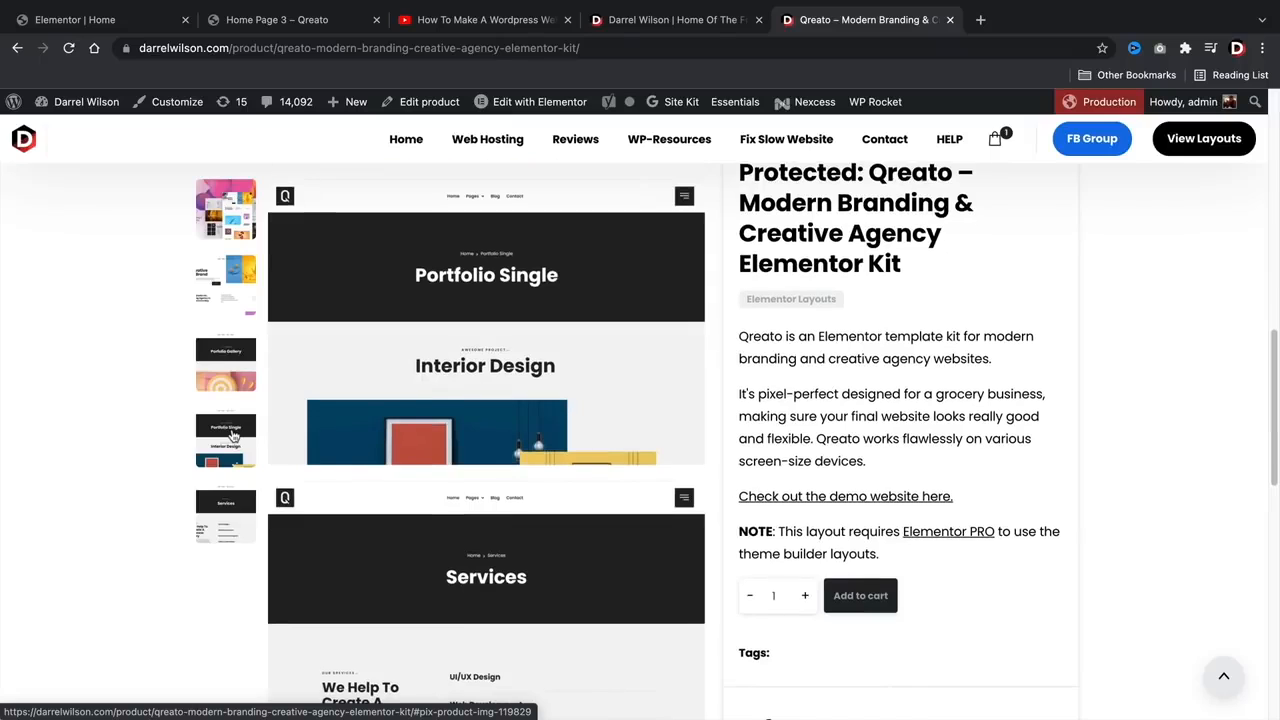
click(226, 517)
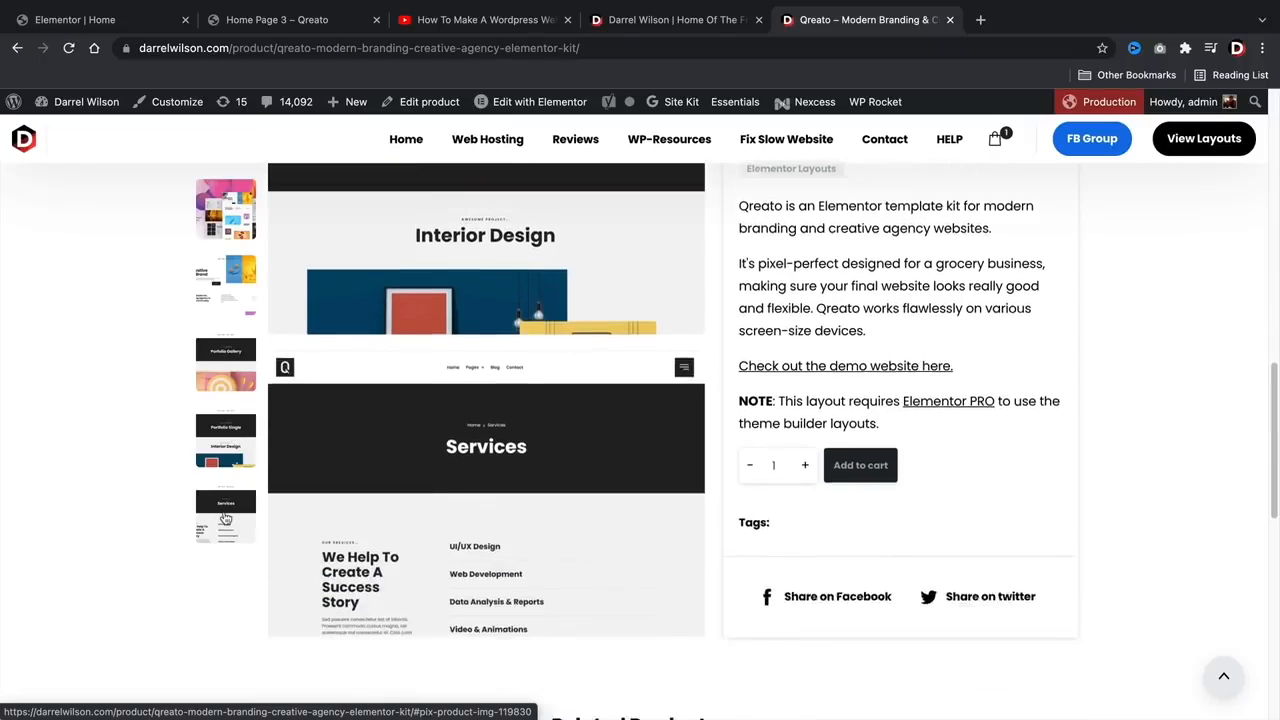
scroll(1257, 540, up, 4)
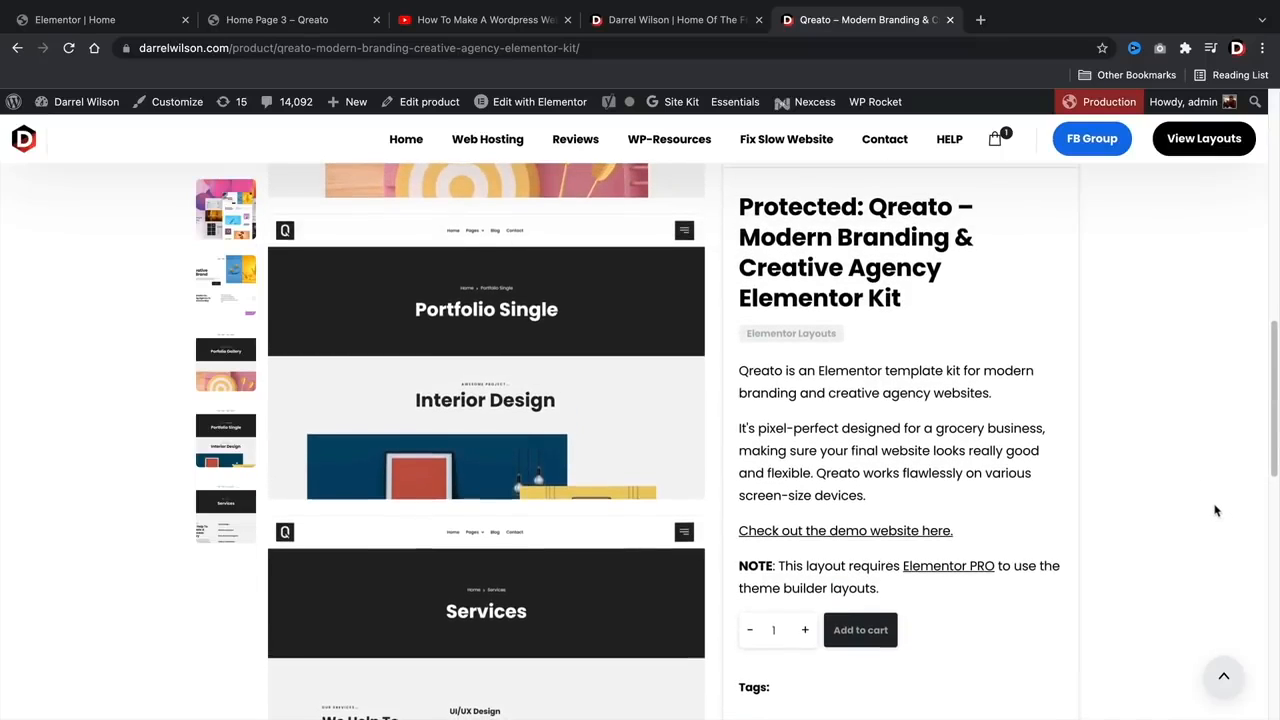
Step: Add the free Qreato kit to the cart and review the cart contents
click(862, 630)
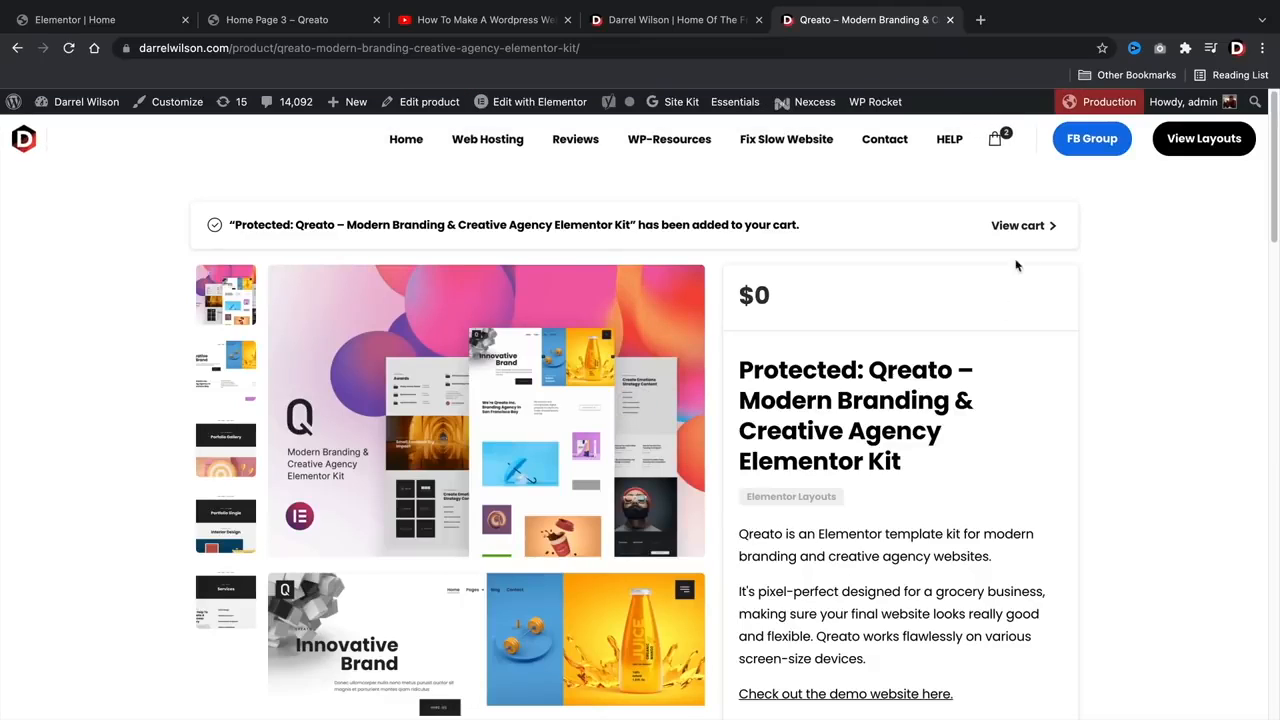
click(1024, 230)
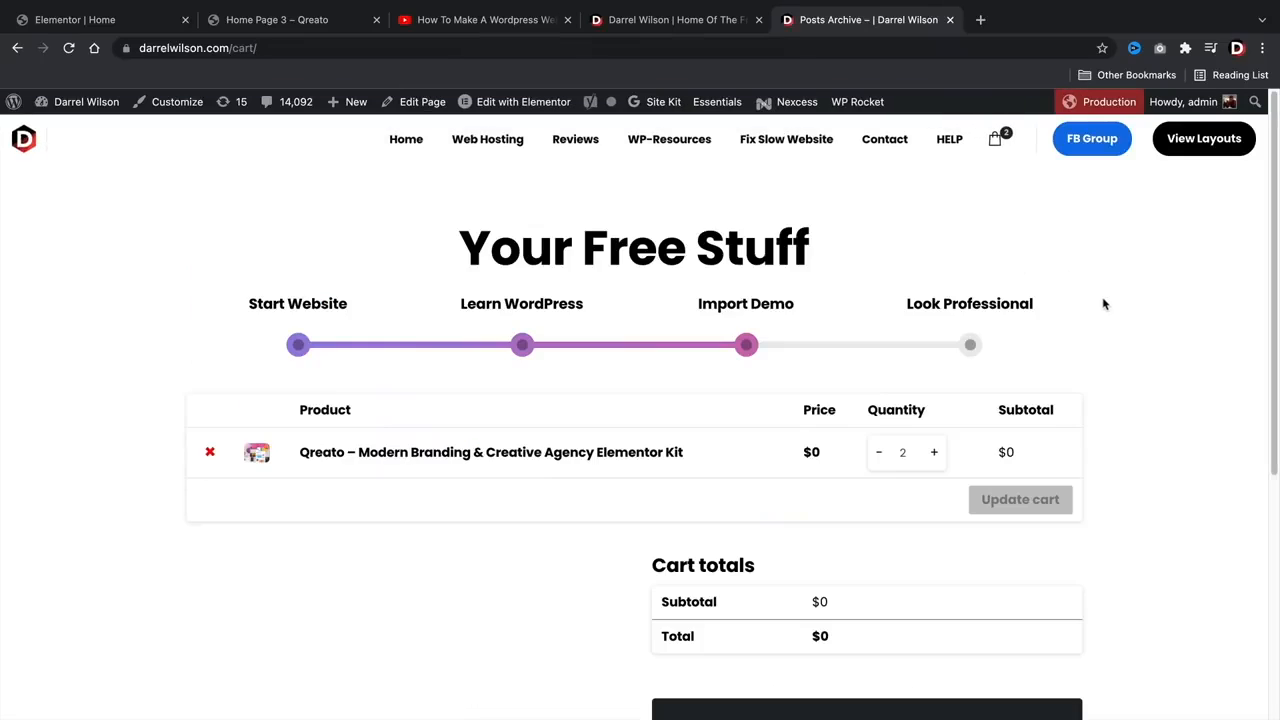
drag(426, 248, 828, 248)
click(828, 248)
scroll(866, 263, down, 2)
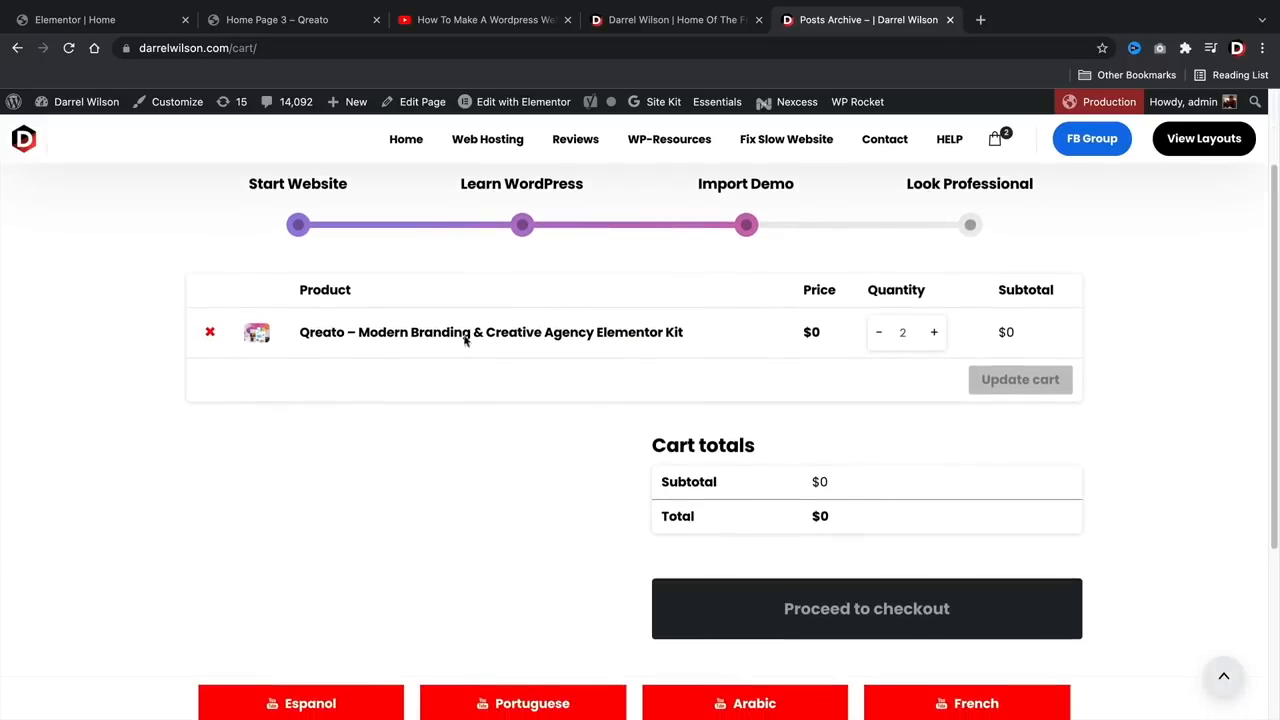
scroll(500, 397, up, 2)
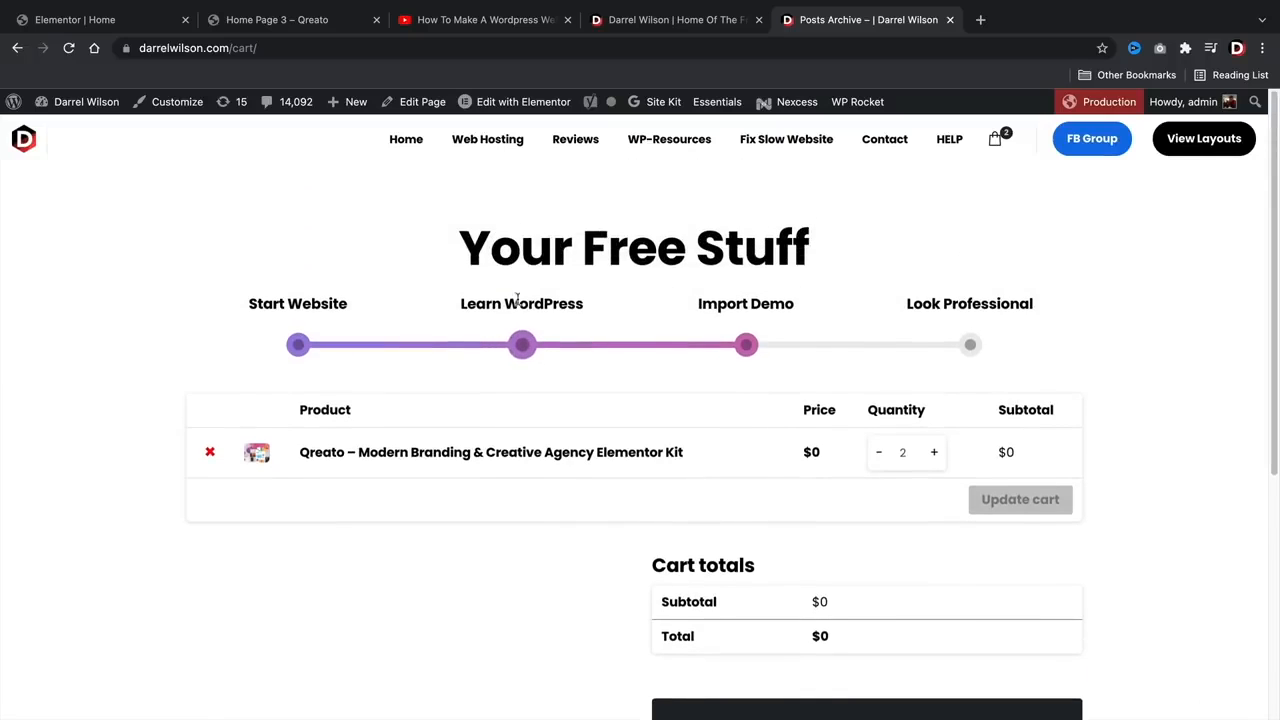
scroll(646, 362, down, 2)
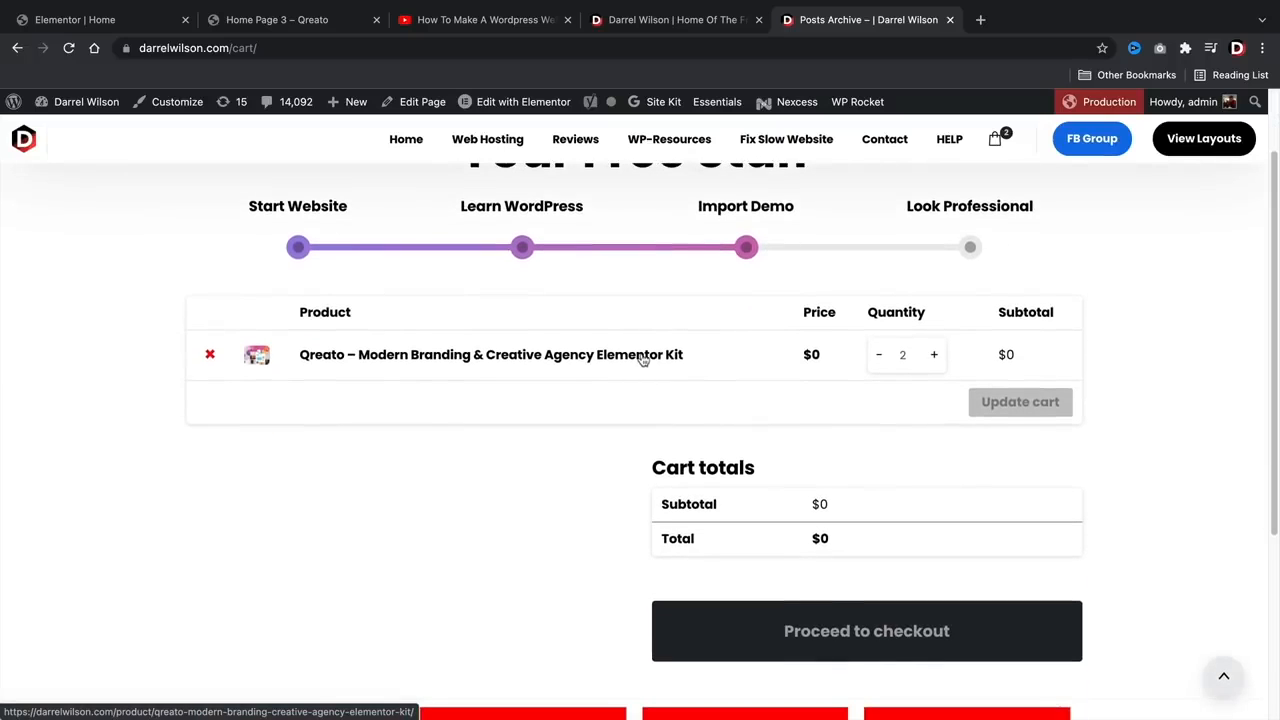
Step: Check out the $0 order, download the Qreato kit zip, and return to the Qreato demo homepage
click(843, 640)
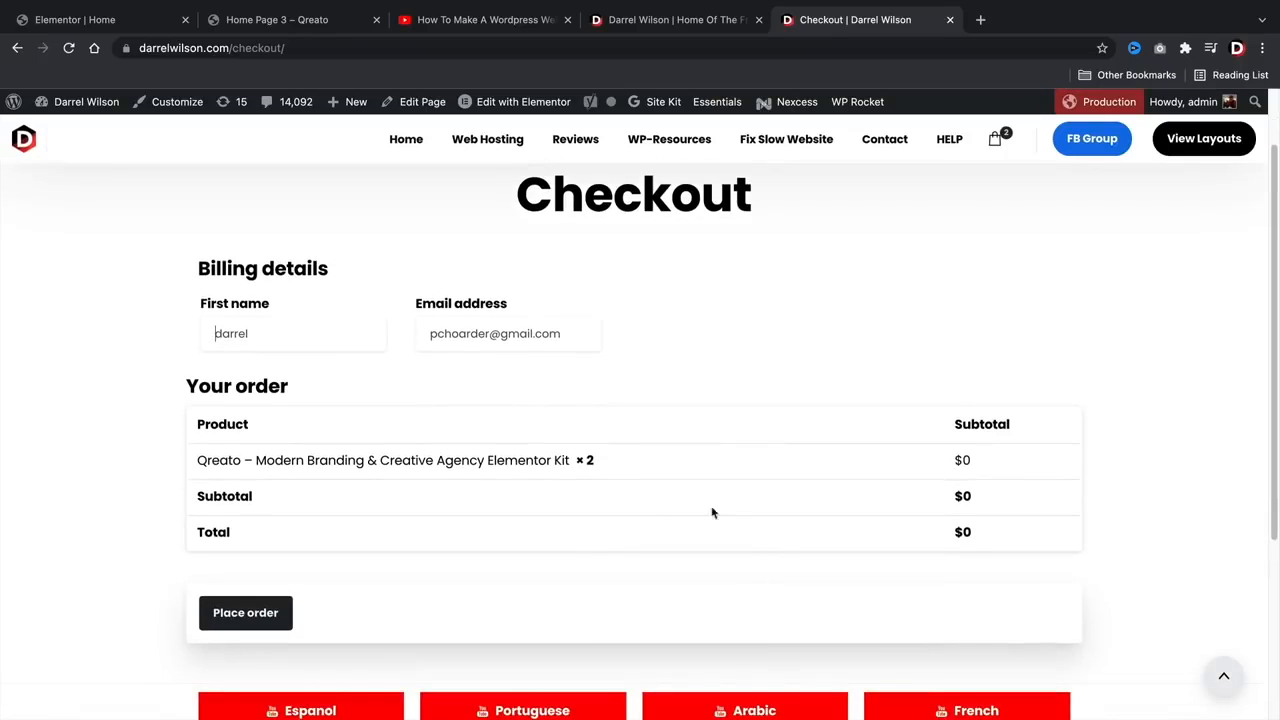
click(262, 614)
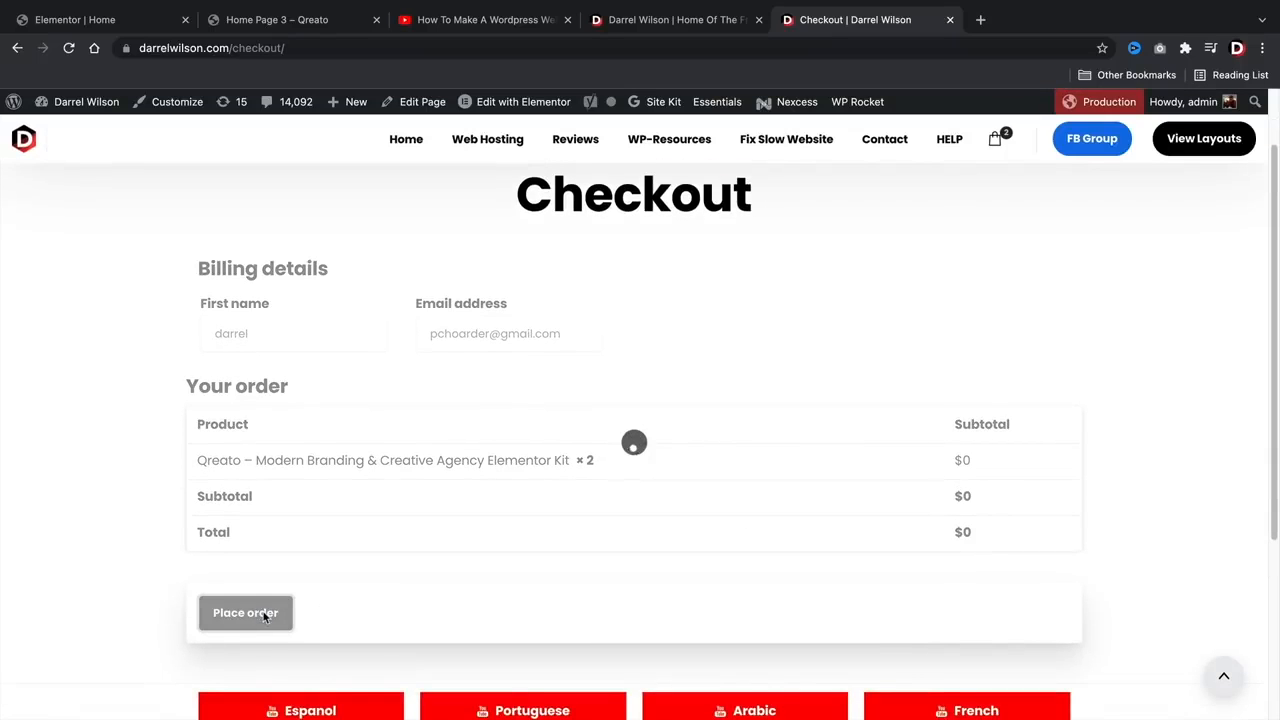
scroll(1051, 430, down, 3)
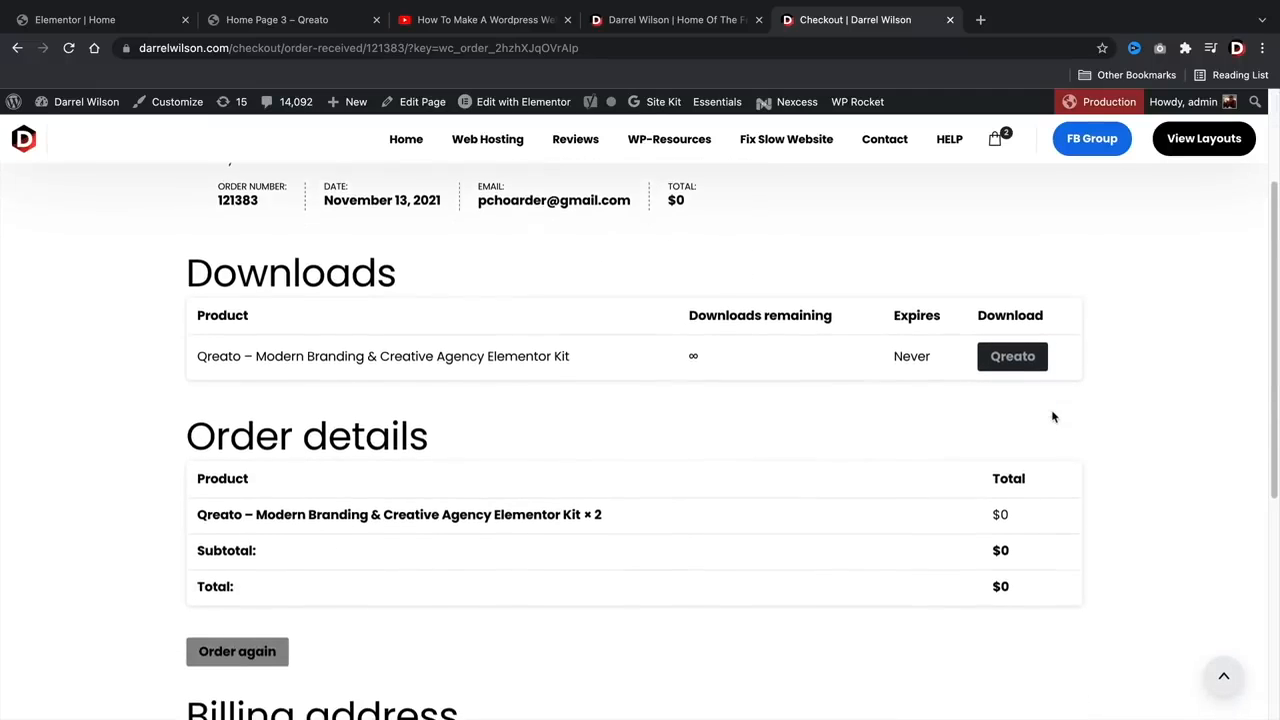
drag(420, 279, 167, 267)
click(165, 321)
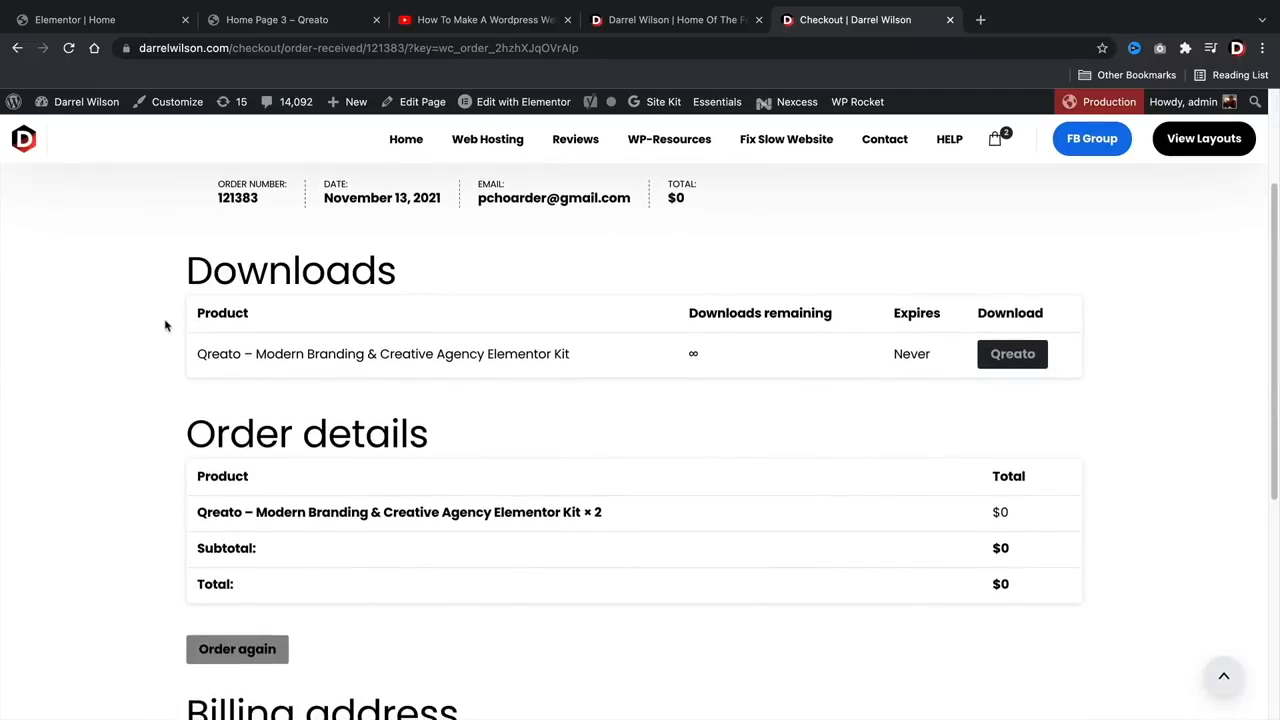
click(1022, 360)
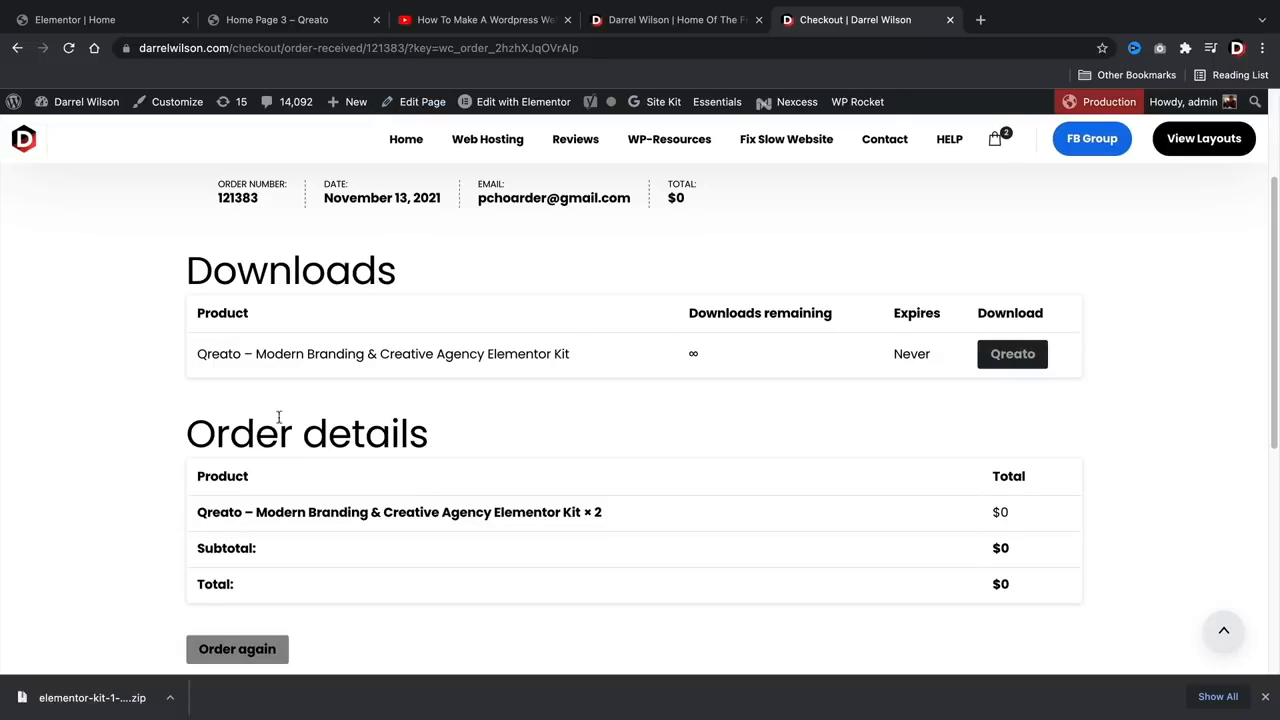
click(271, 24)
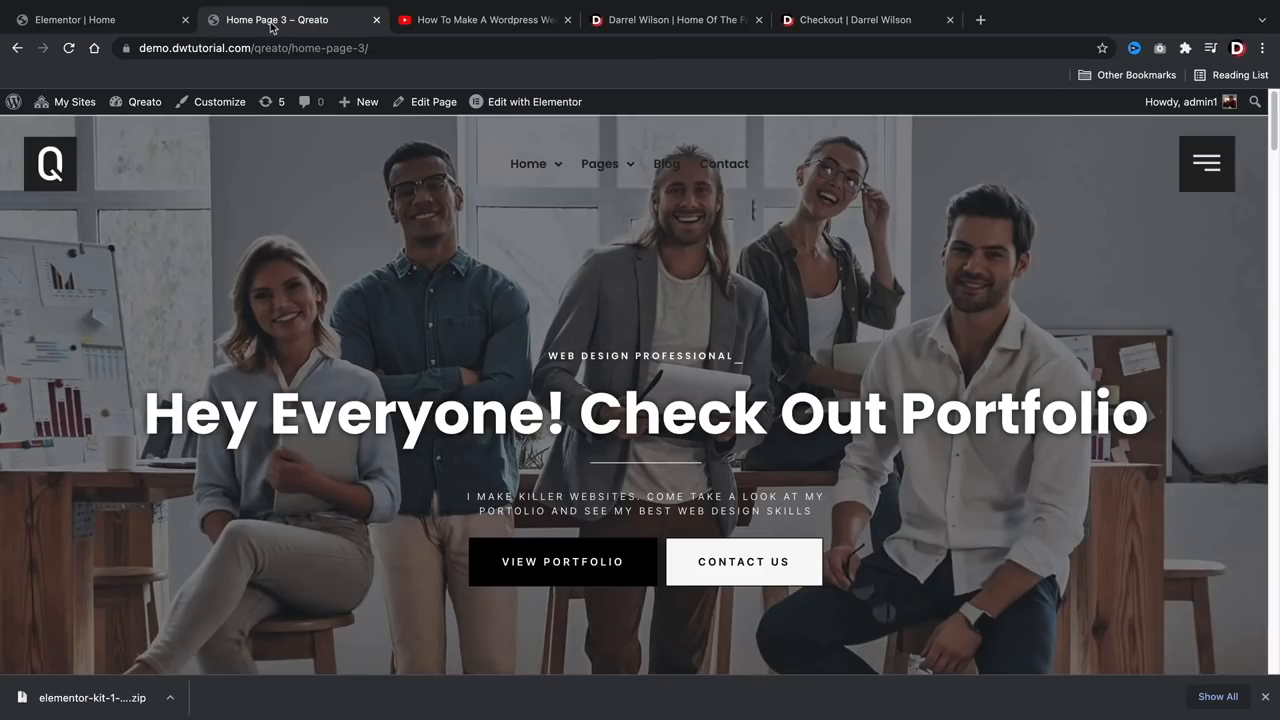
Step: Exit the Elementor editor to the dashboard and reach the Import / Export Kit tab of Elementor Tools
click(128, 24)
click(15, 107)
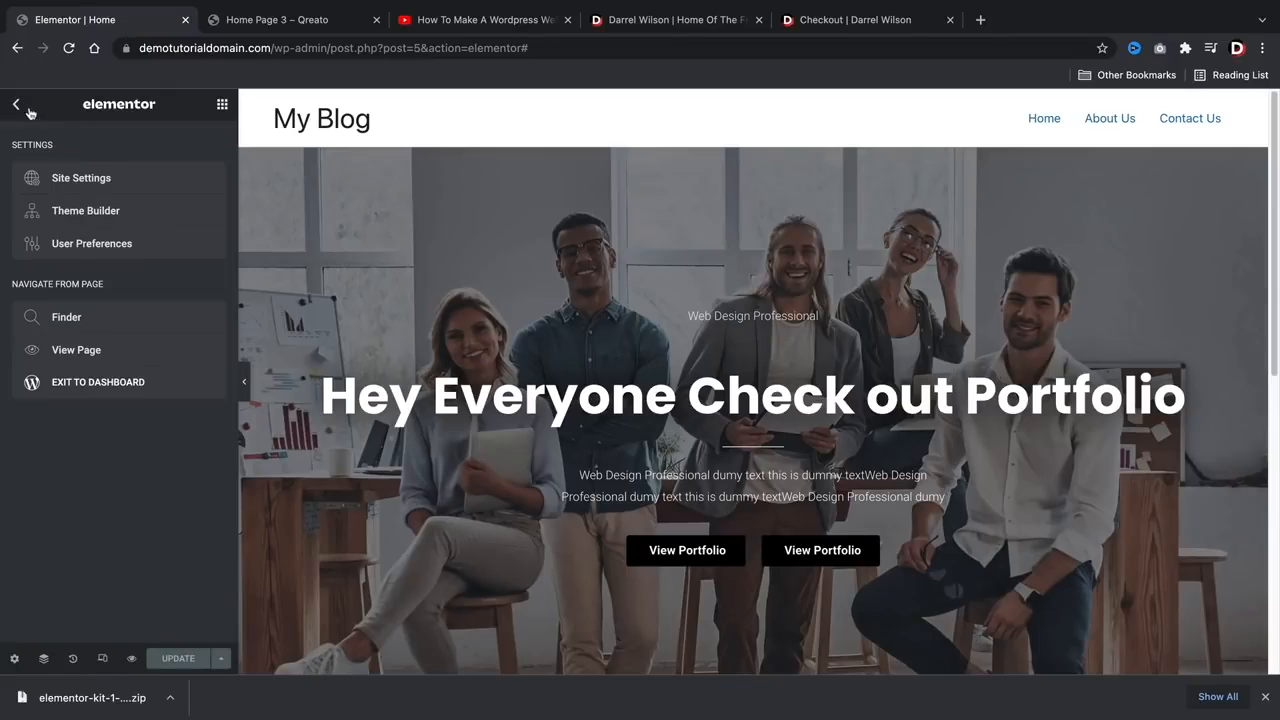
click(95, 390)
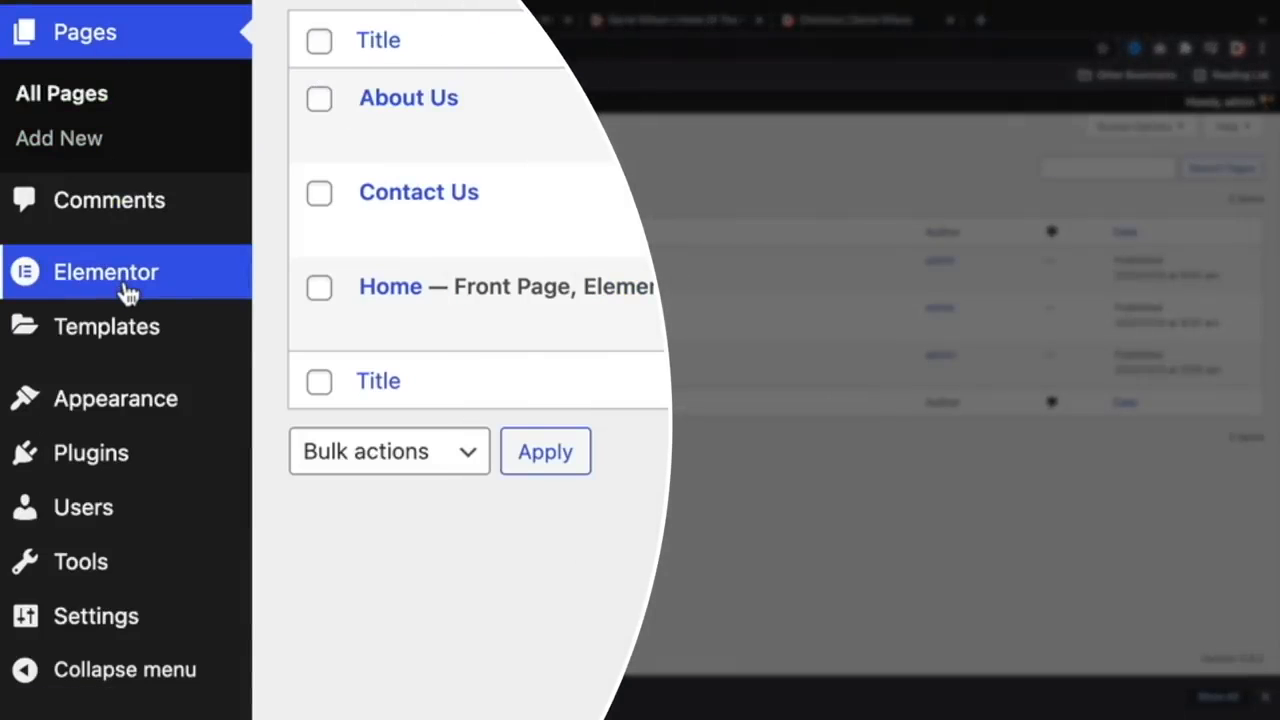
mouse_move(127, 290)
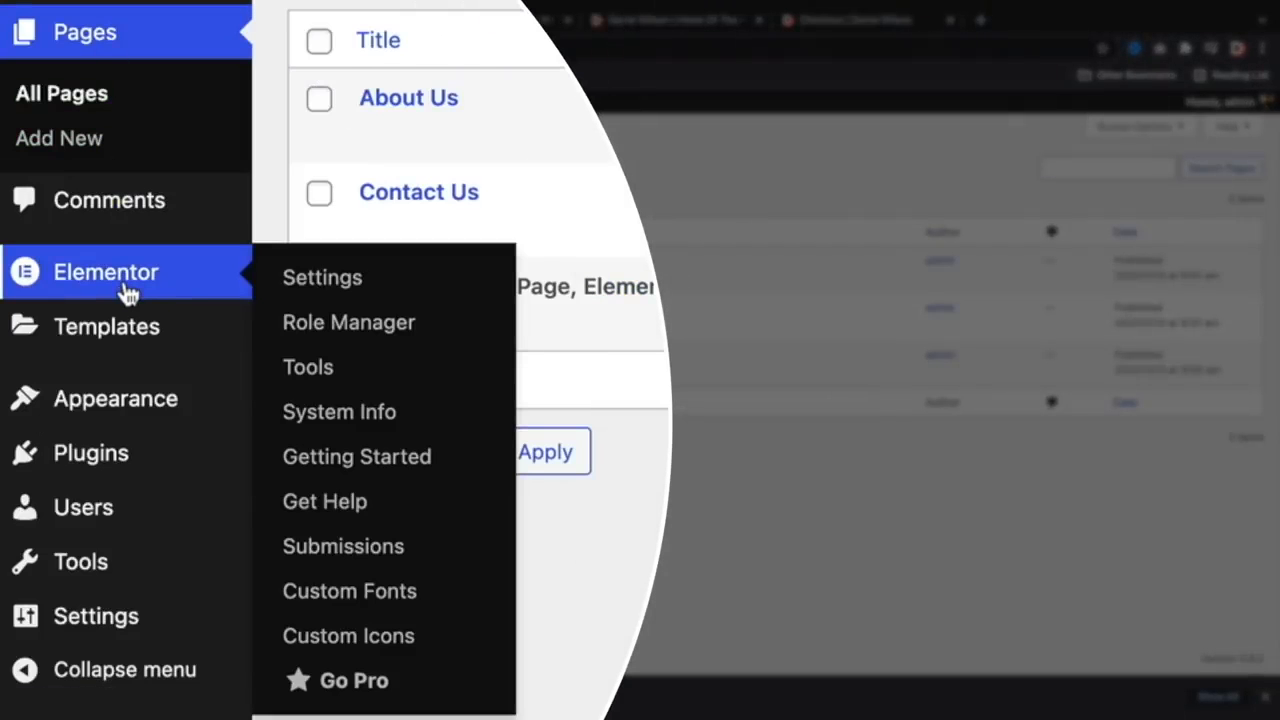
click(326, 387)
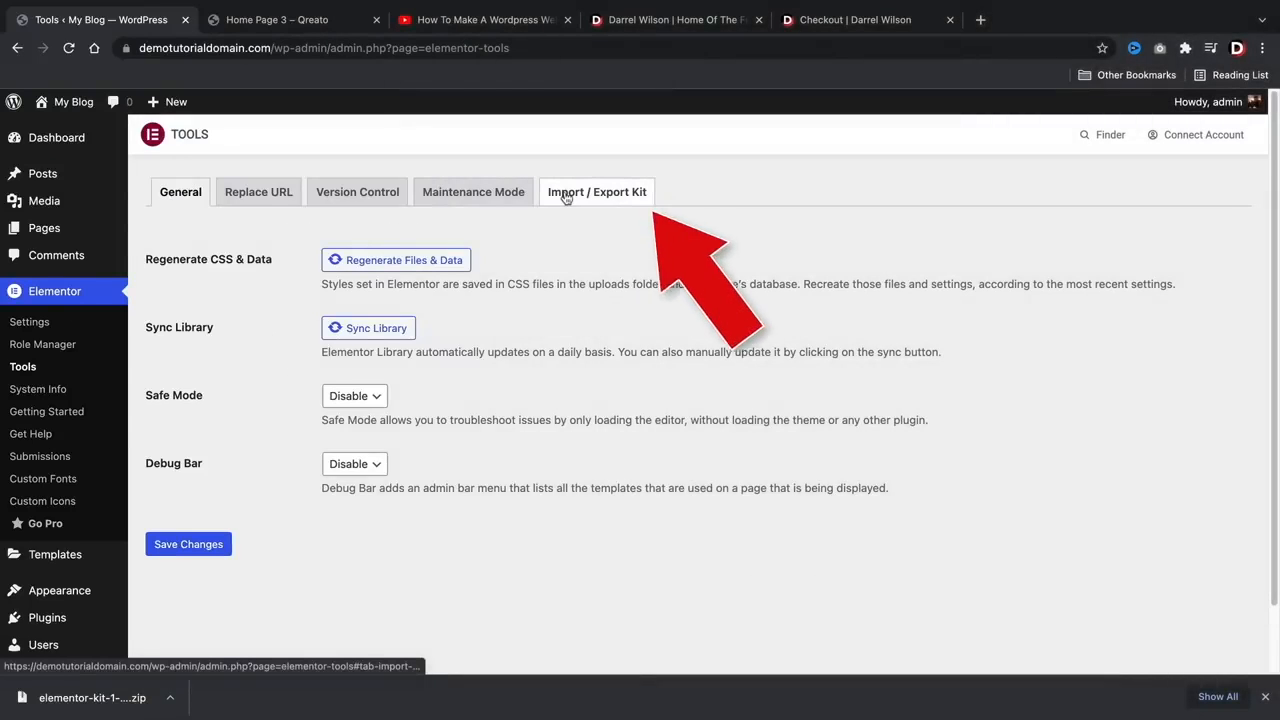
click(615, 195)
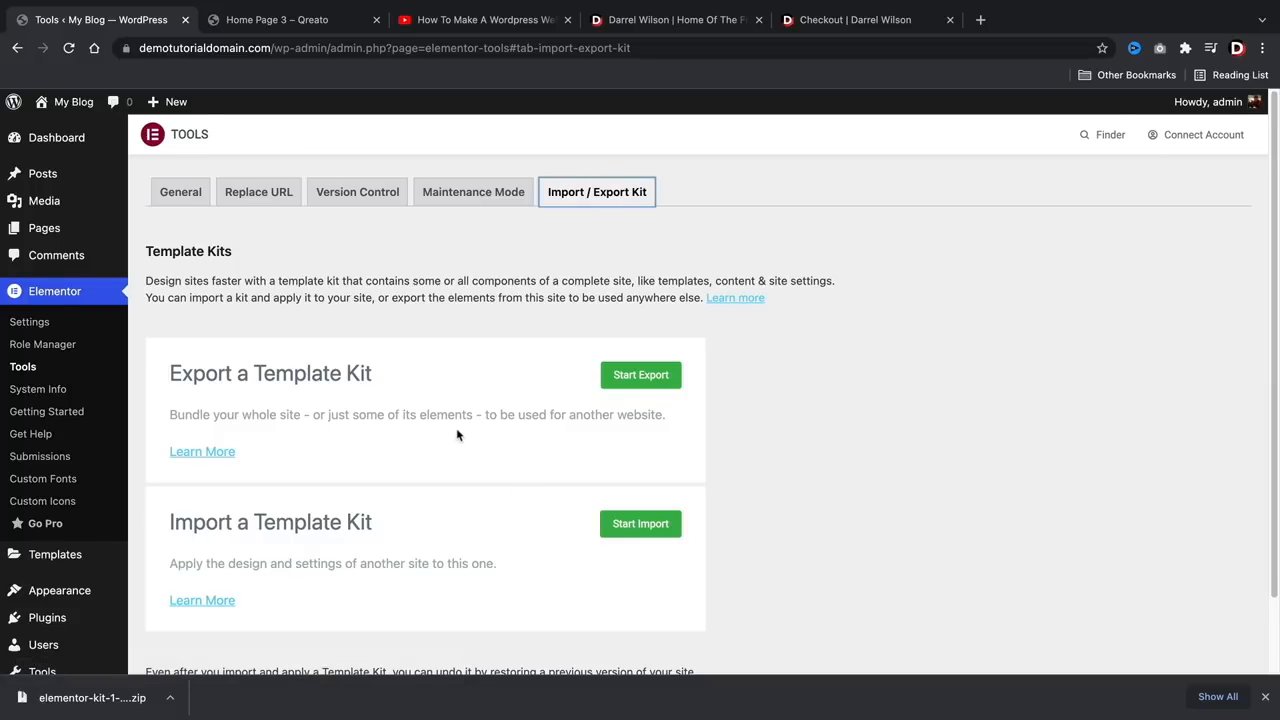
scroll(457, 434, down, 2)
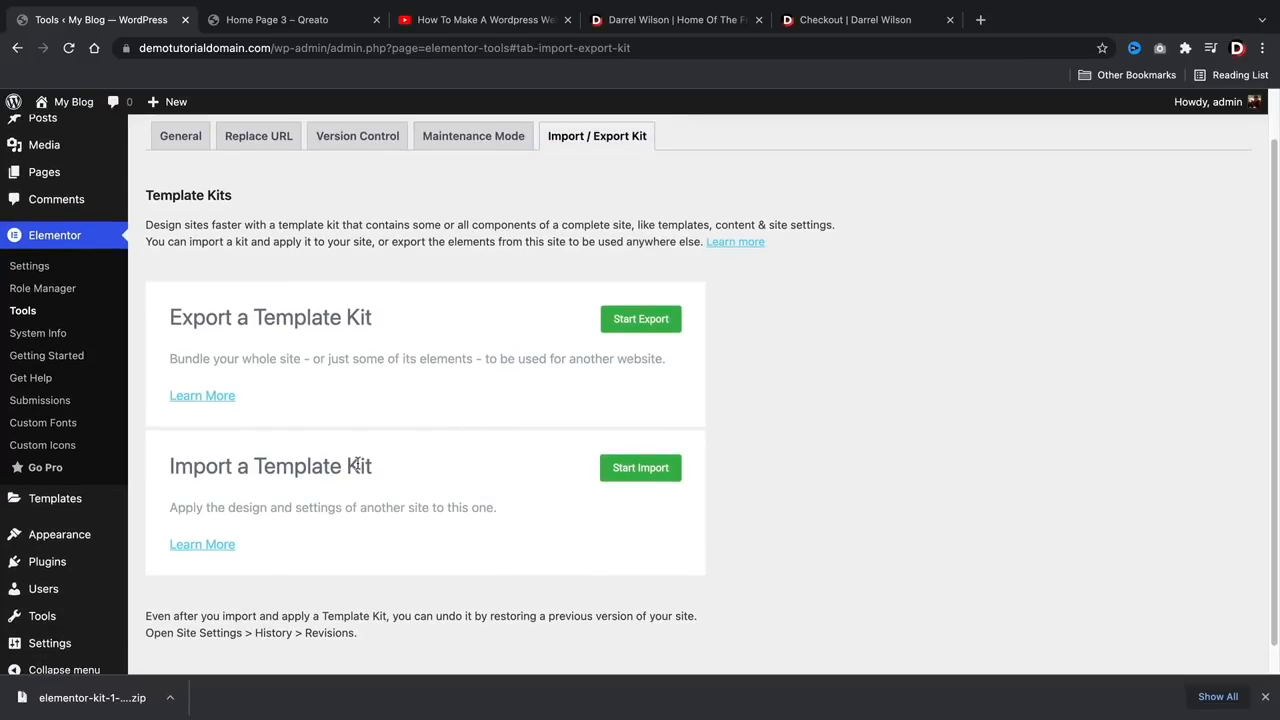
Step: Start the kit import and drop the downloaded elementor-kit zip into the Upload Files zone
click(632, 476)
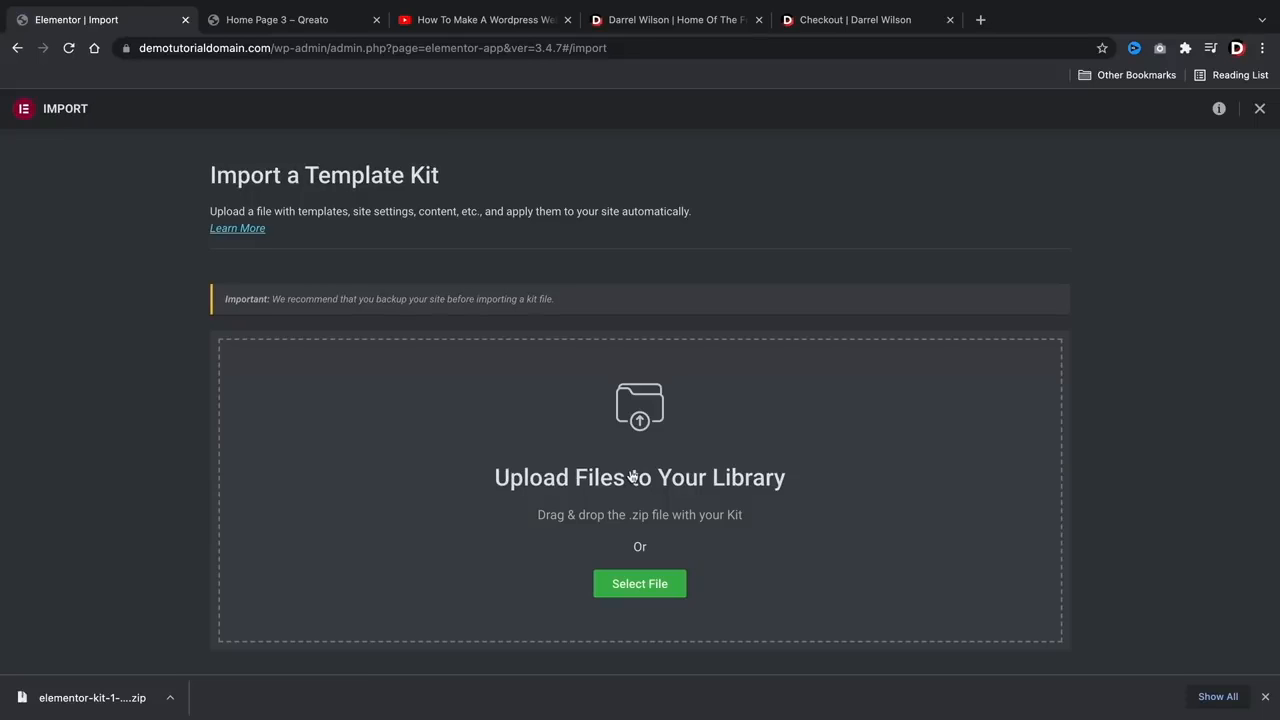
drag(137, 683, 672, 483)
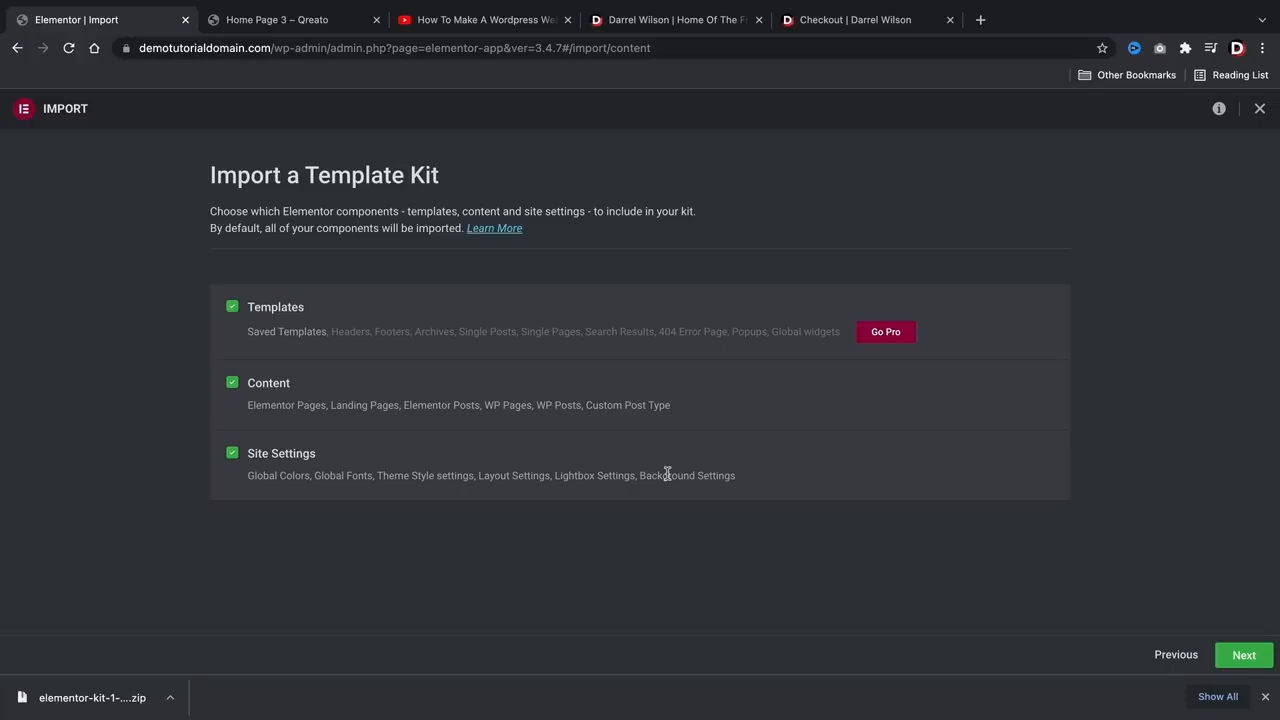
mouse_move(355, 333)
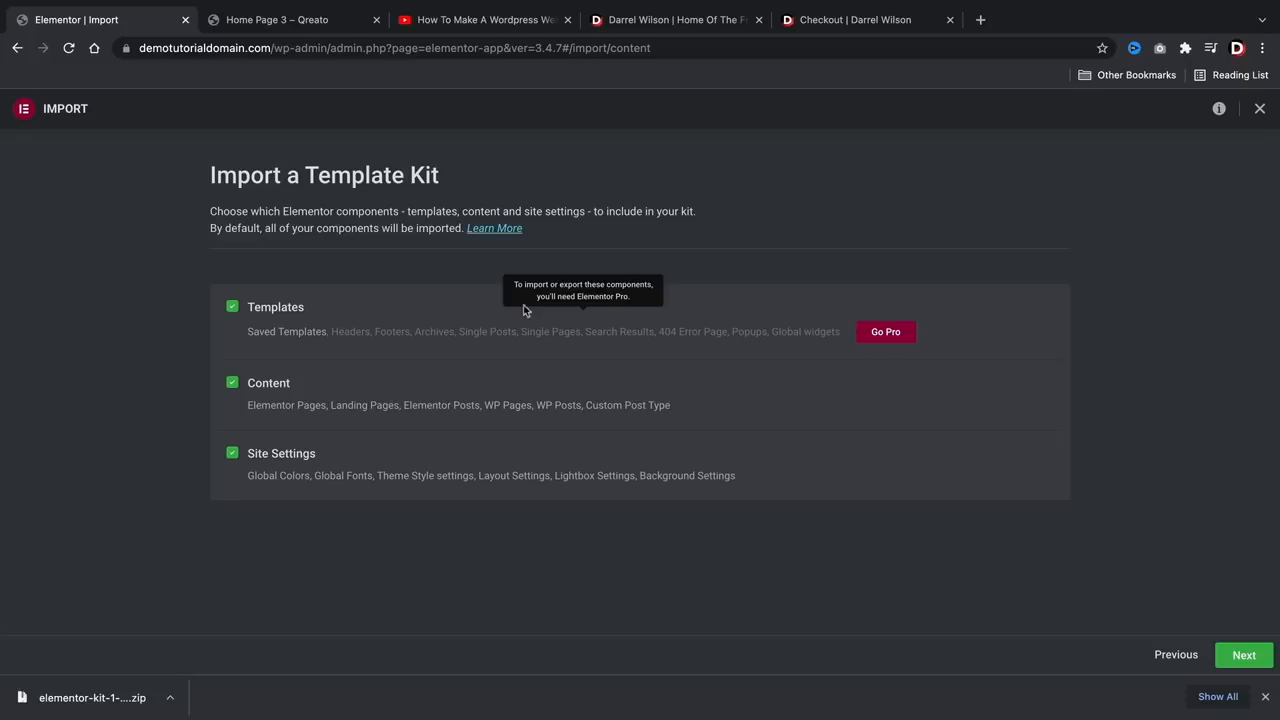
click(981, 20)
Step: Go to darrelwilson.com/elementor to bring up Elementor's pricing plans
text(darrelwilson.com)
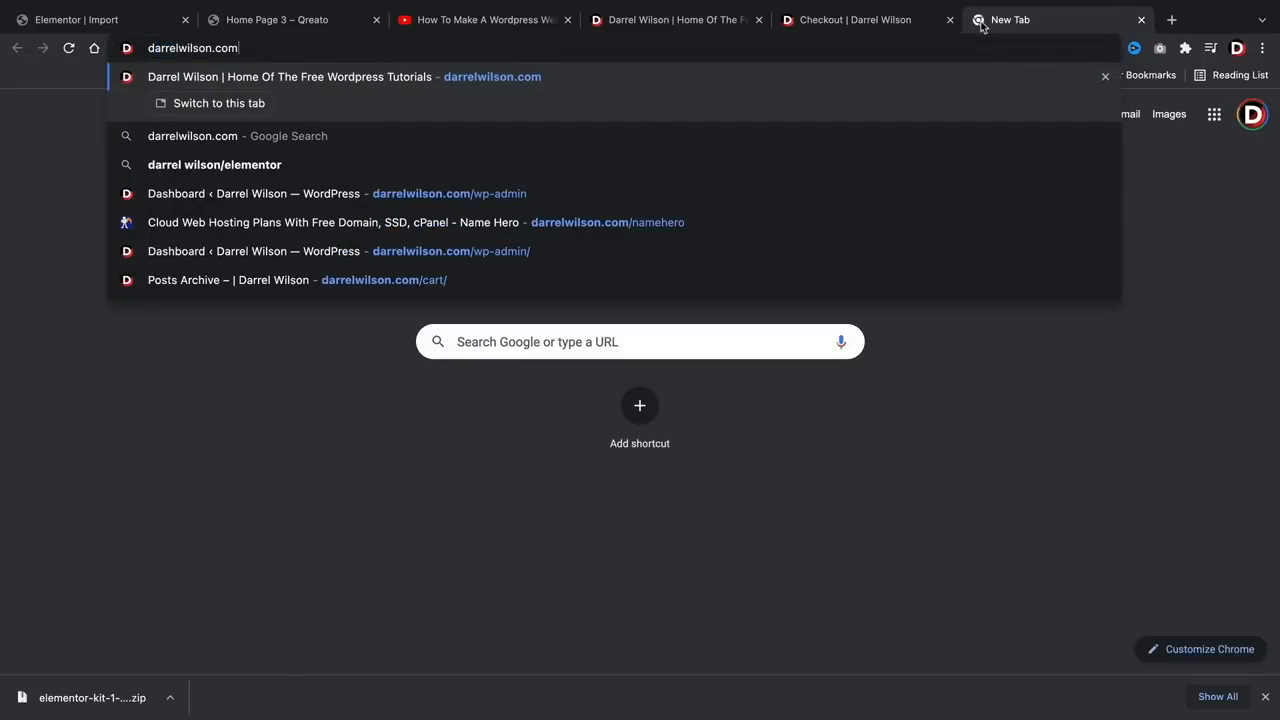
text(/elemeto)
key(BackSpace)
key(BackSpace)
text(ntor)
key(Delete)
key(Return)
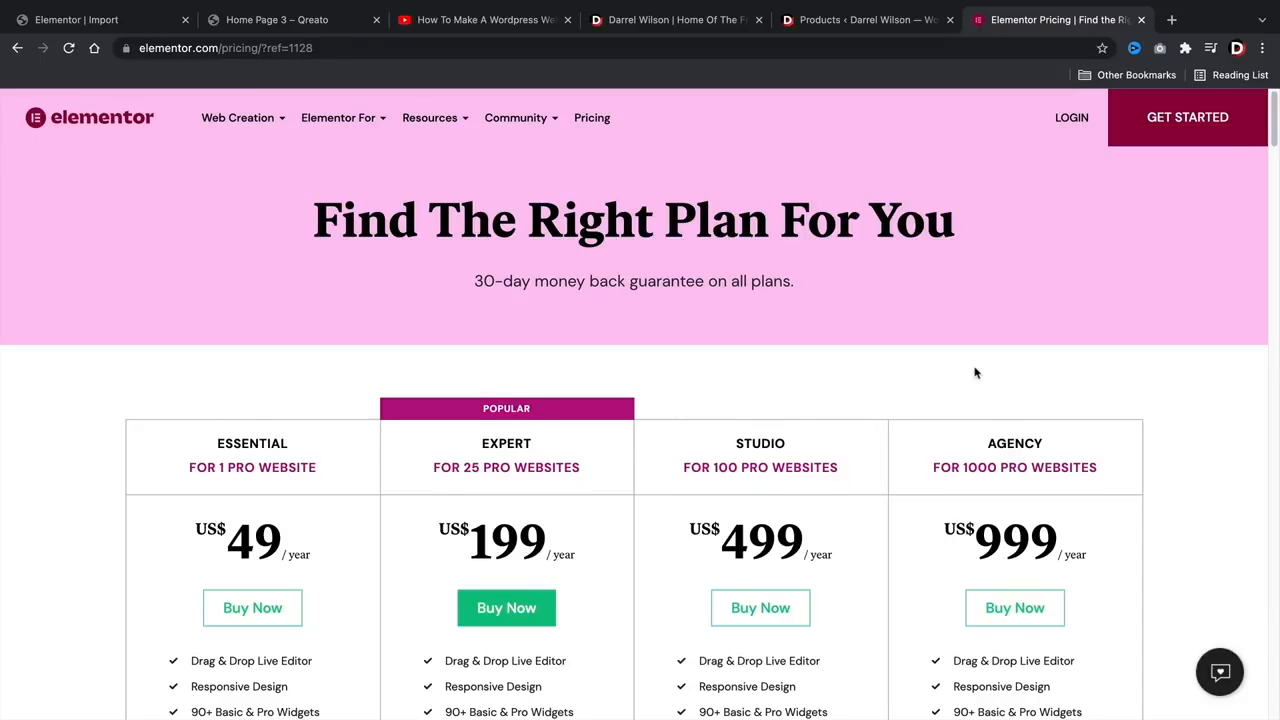
scroll(975, 373, down, 4)
Step: Highlight the ESSENTIAL plan name and its US$49 / year price
drag(283, 258, 209, 263)
scroll(209, 263, down, 5)
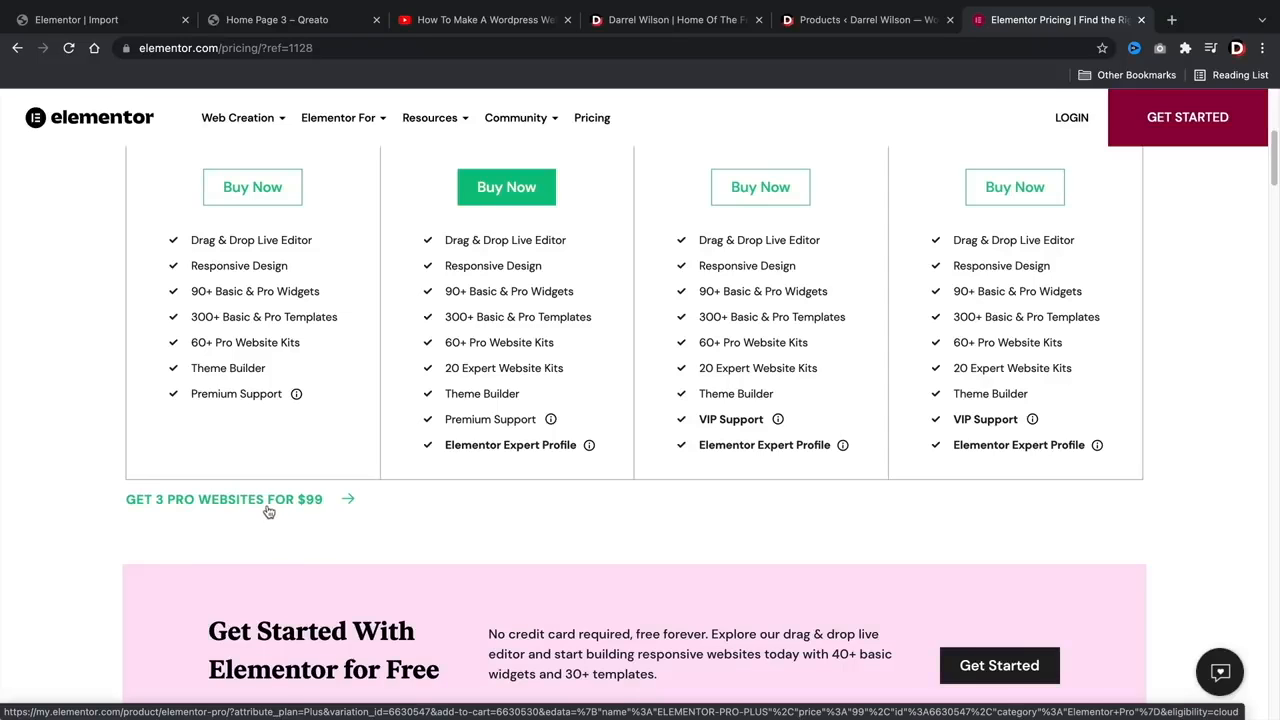
scroll(268, 511, up, 4)
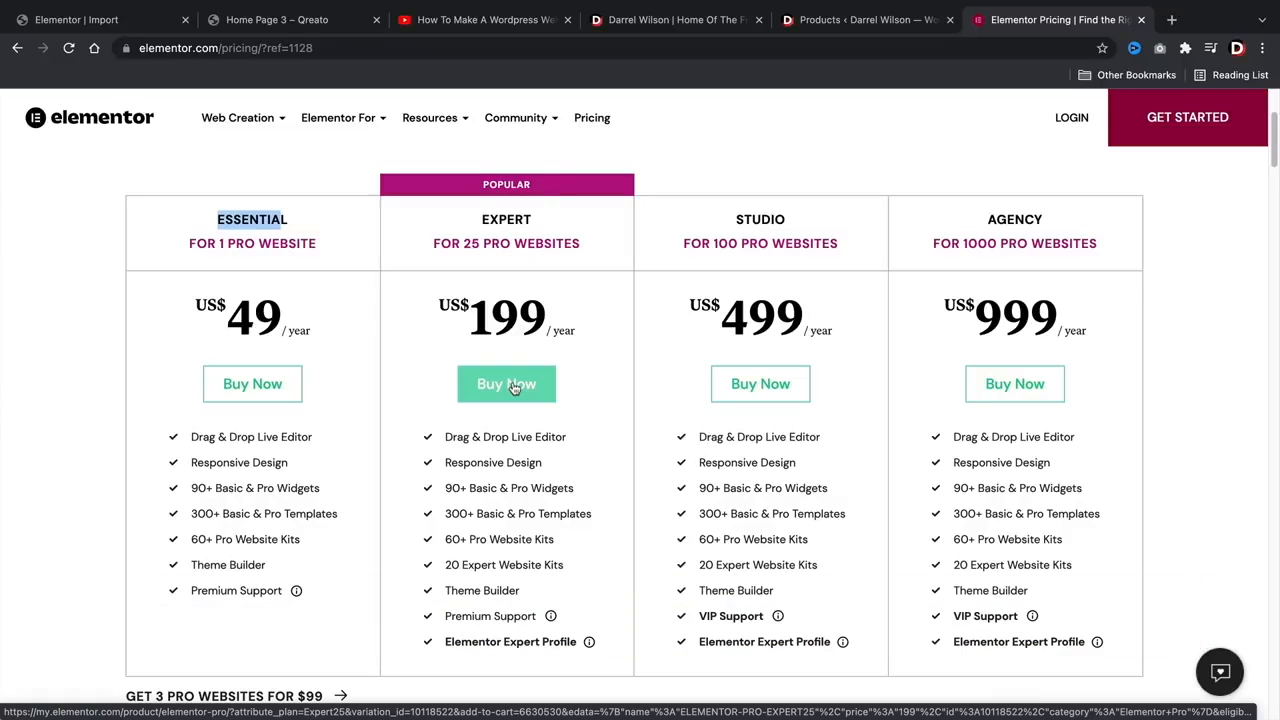
drag(346, 329, 199, 318)
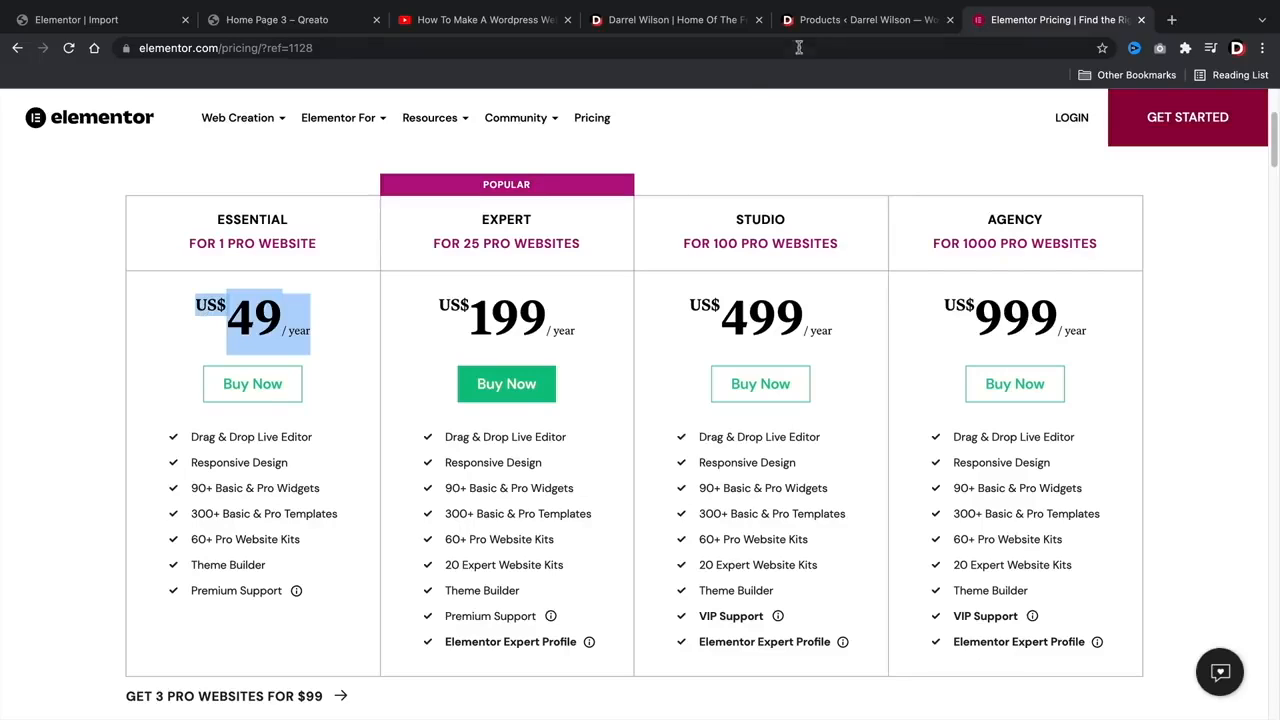
key(ctrl+shift+Tab)
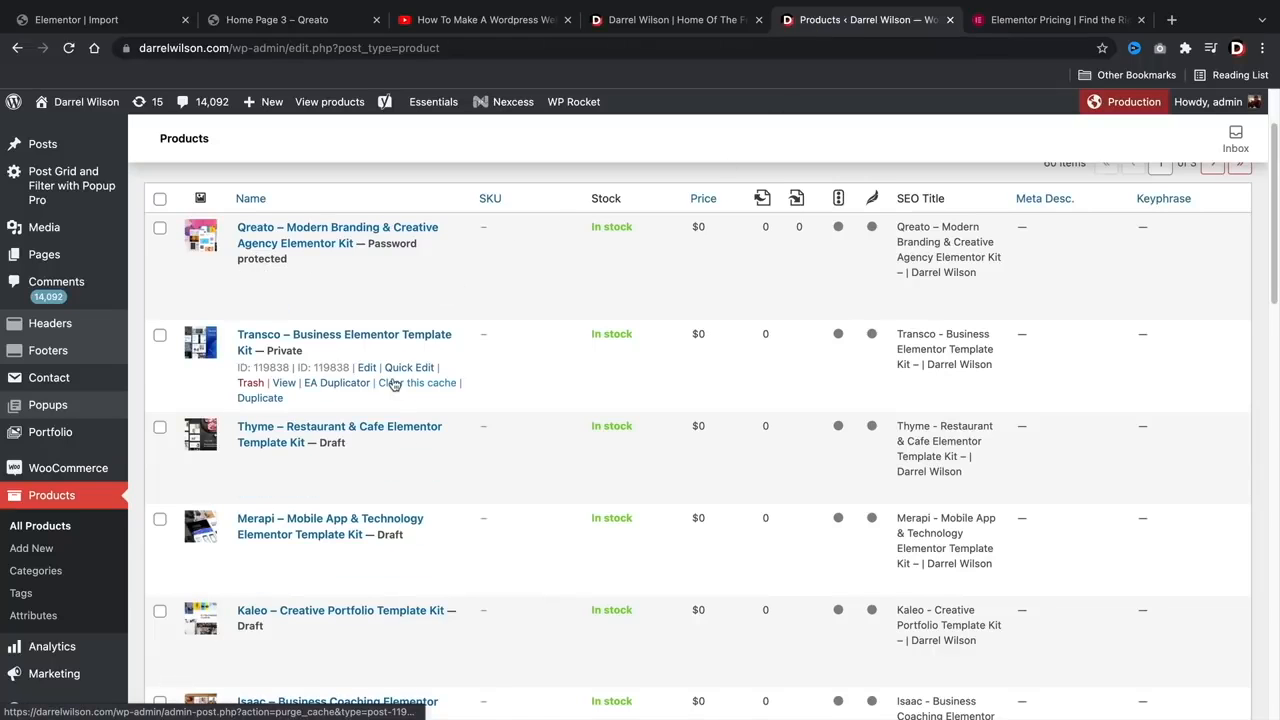
Step: Browse the list of 60 template-kit products, highlighting the Kaleo kit's Draft status
scroll(400, 375, down, 2)
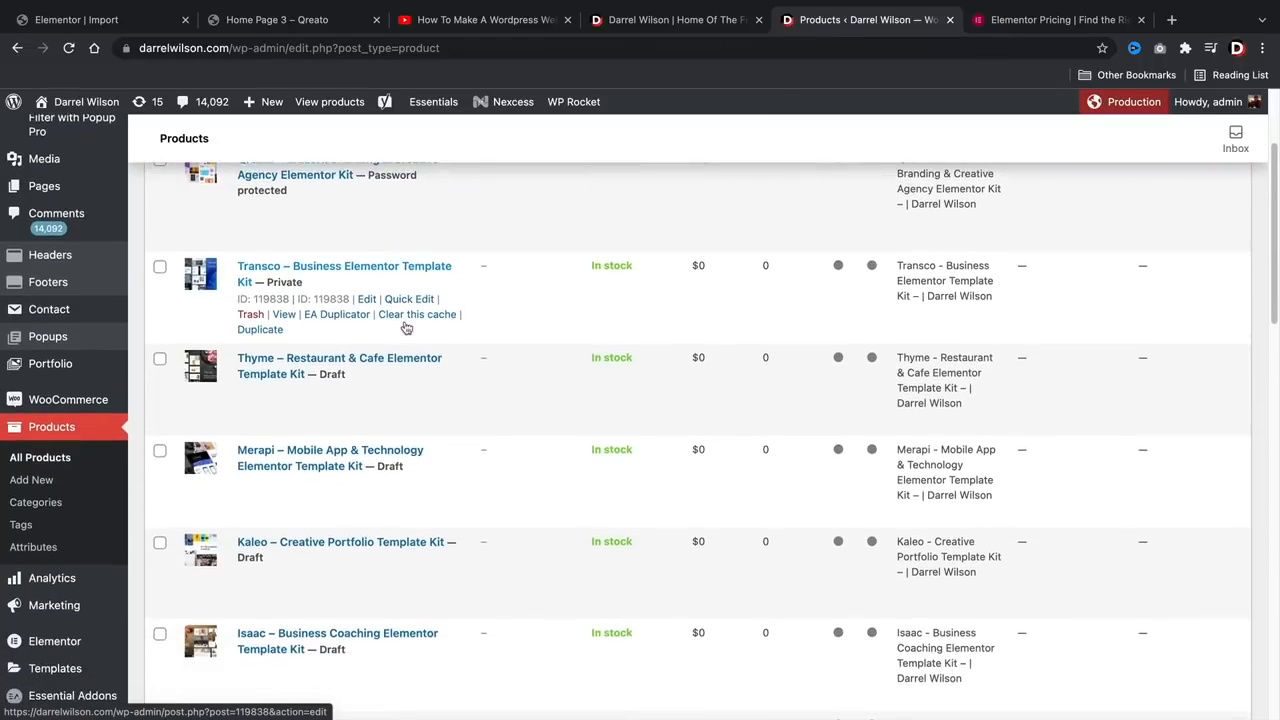
scroll(406, 327, down, 2)
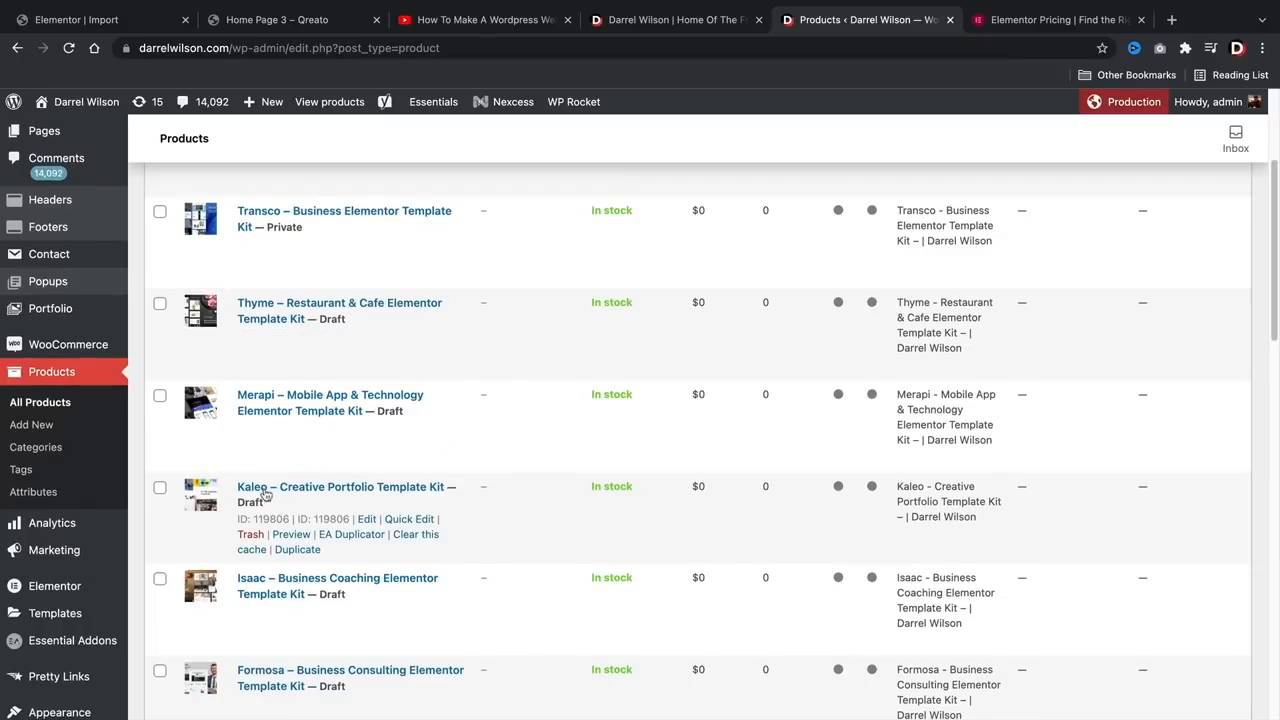
drag(240, 500, 265, 501)
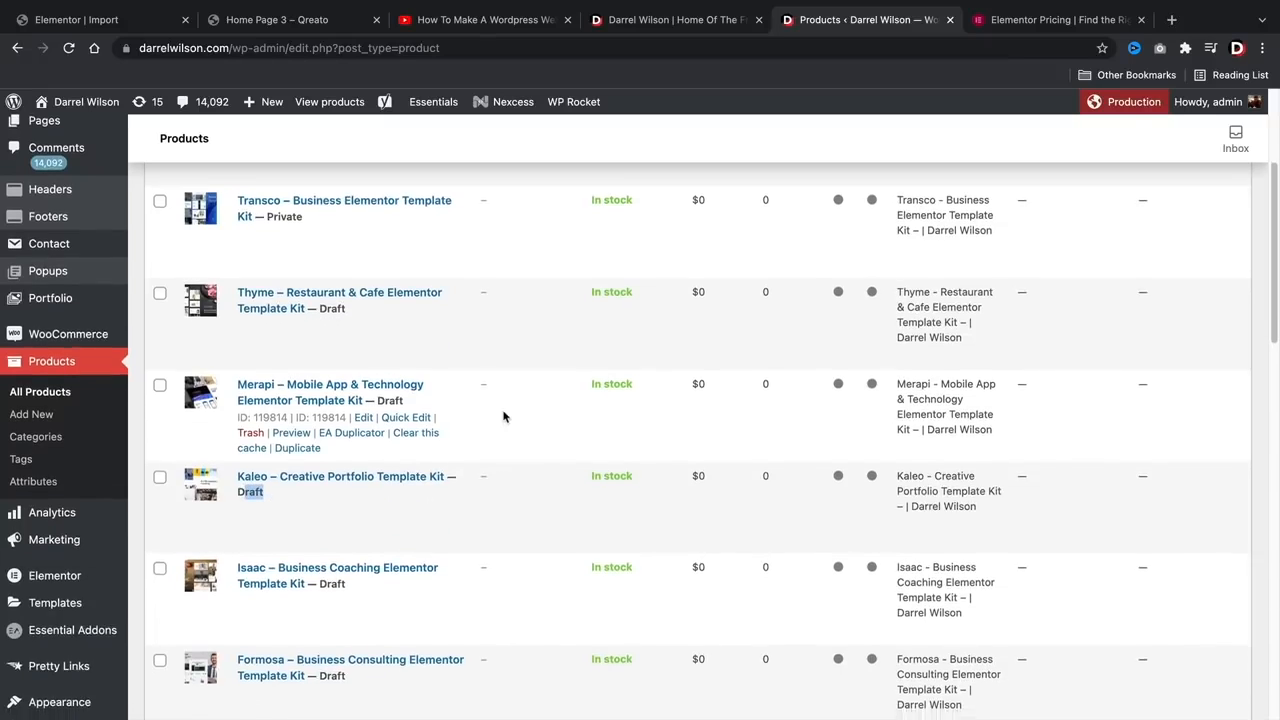
scroll(503, 416, down, 1)
scroll(494, 604, down, 5)
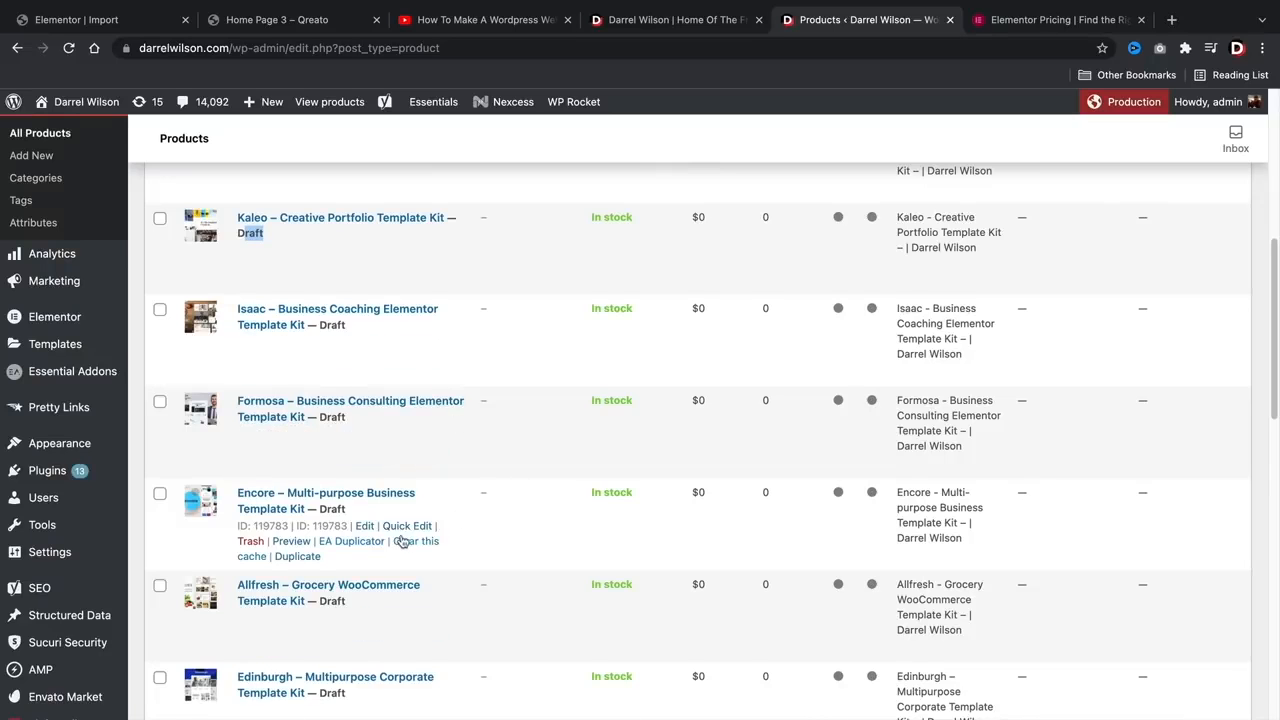
scroll(400, 535, down, 6)
scroll(402, 541, down, 1)
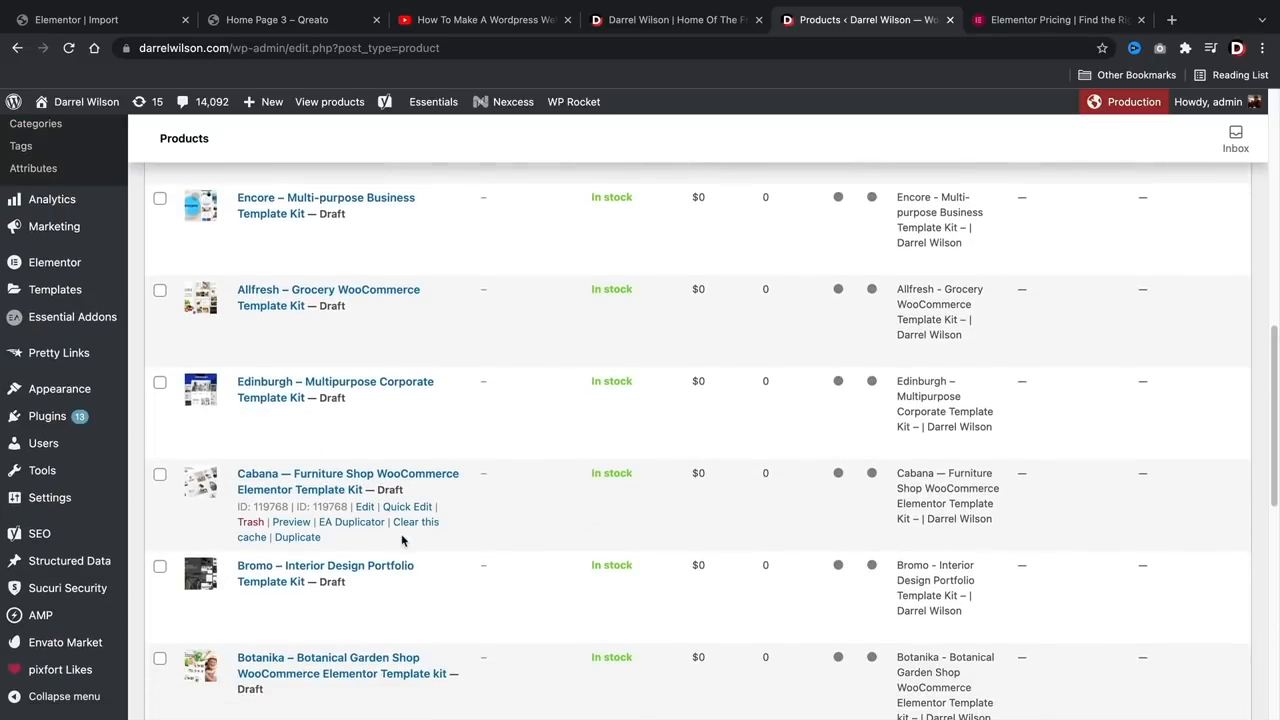
scroll(402, 541, down, 2)
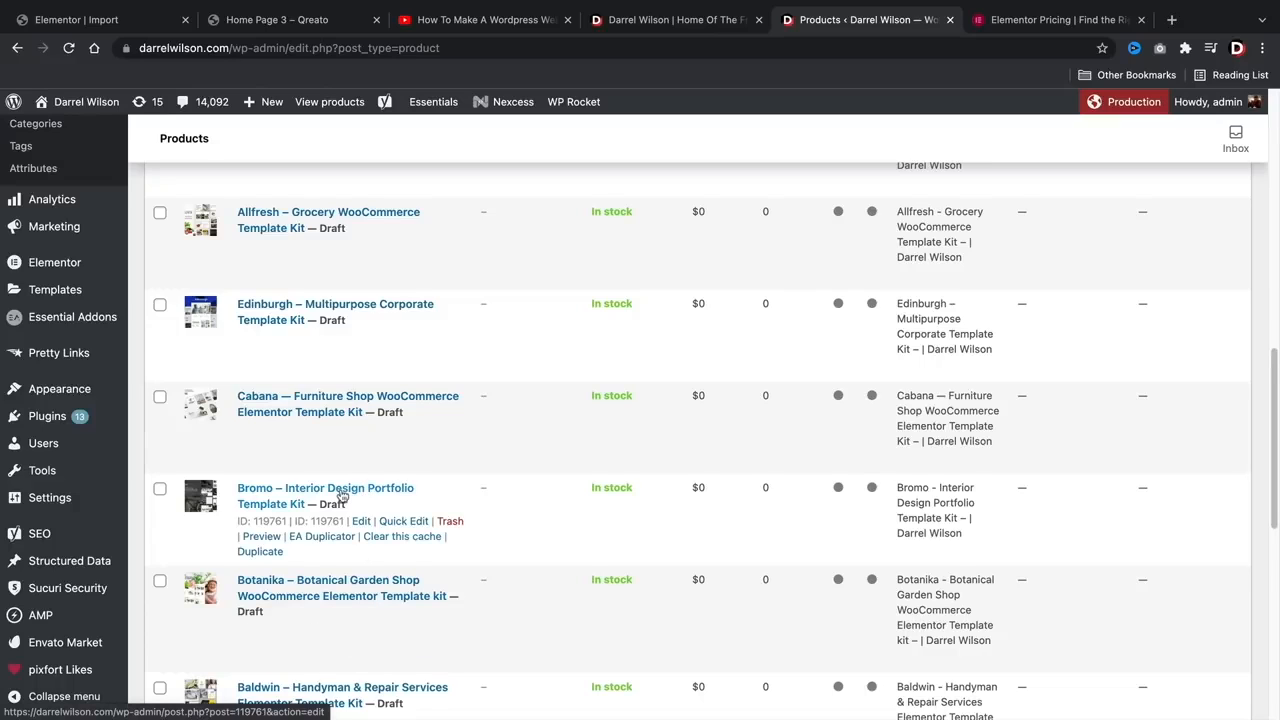
scroll(340, 495, down, 3)
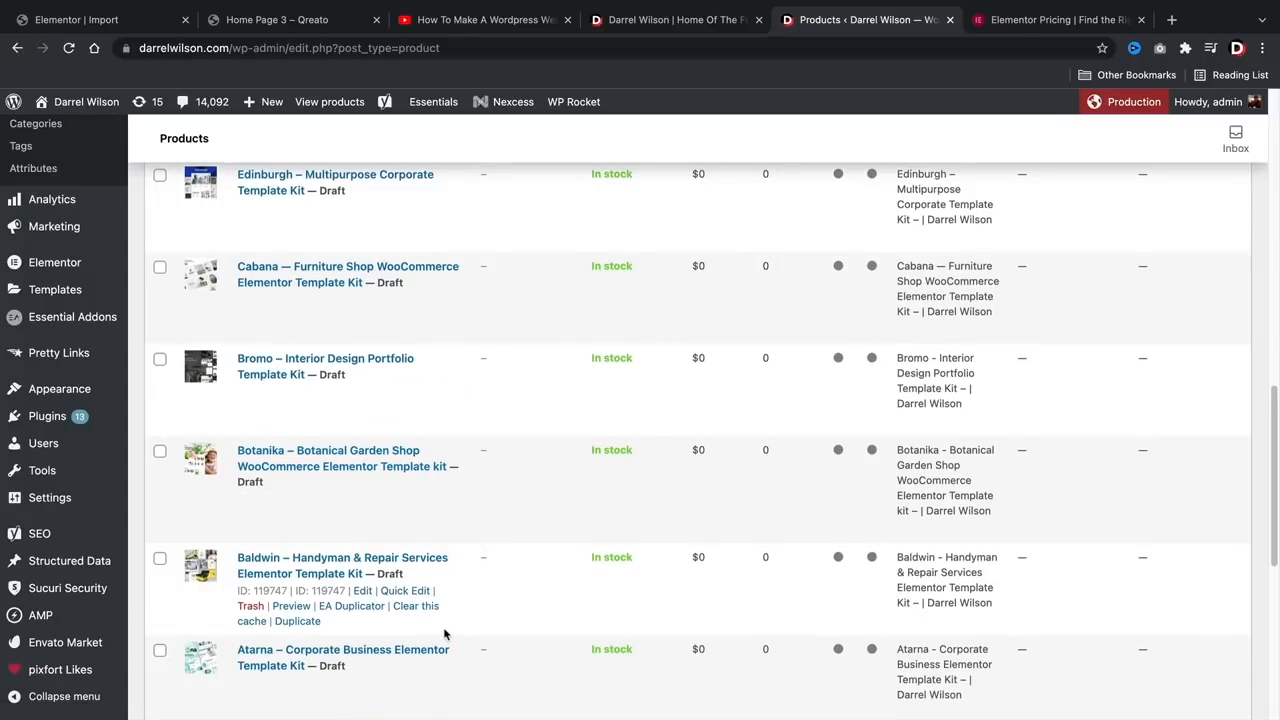
scroll(445, 634, up, 5)
scroll(445, 634, up, 2)
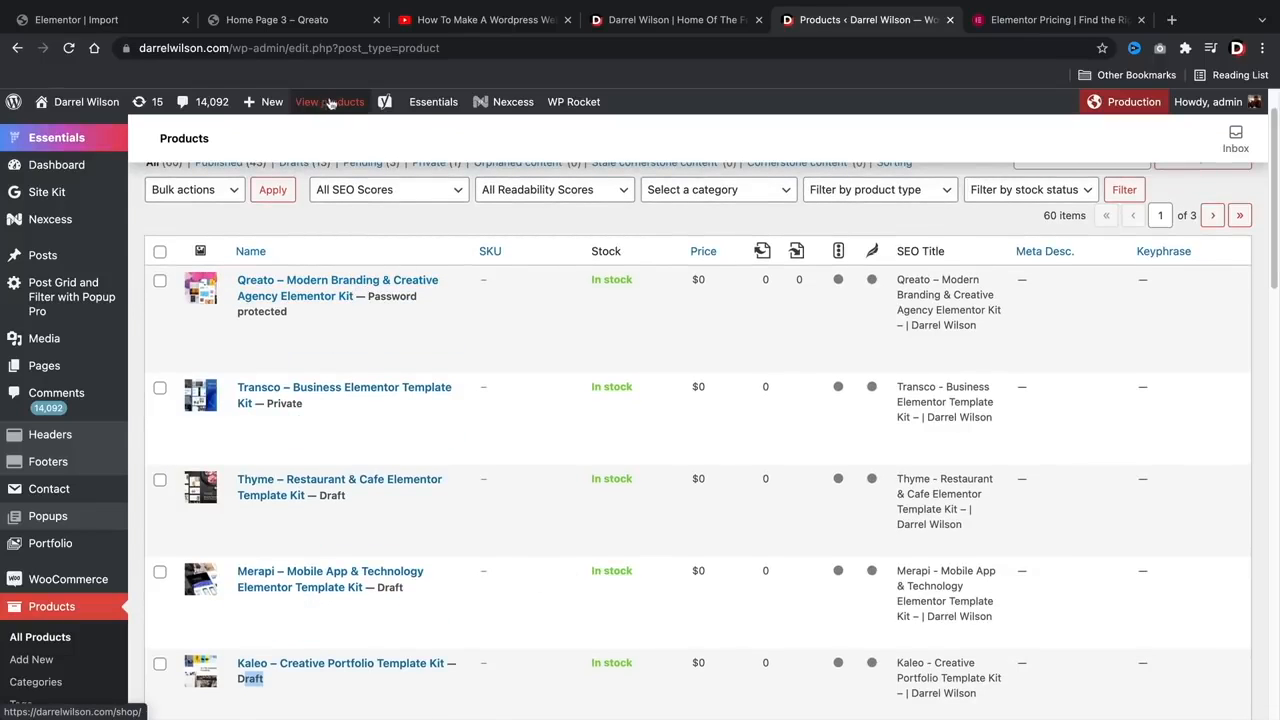
click(1008, 29)
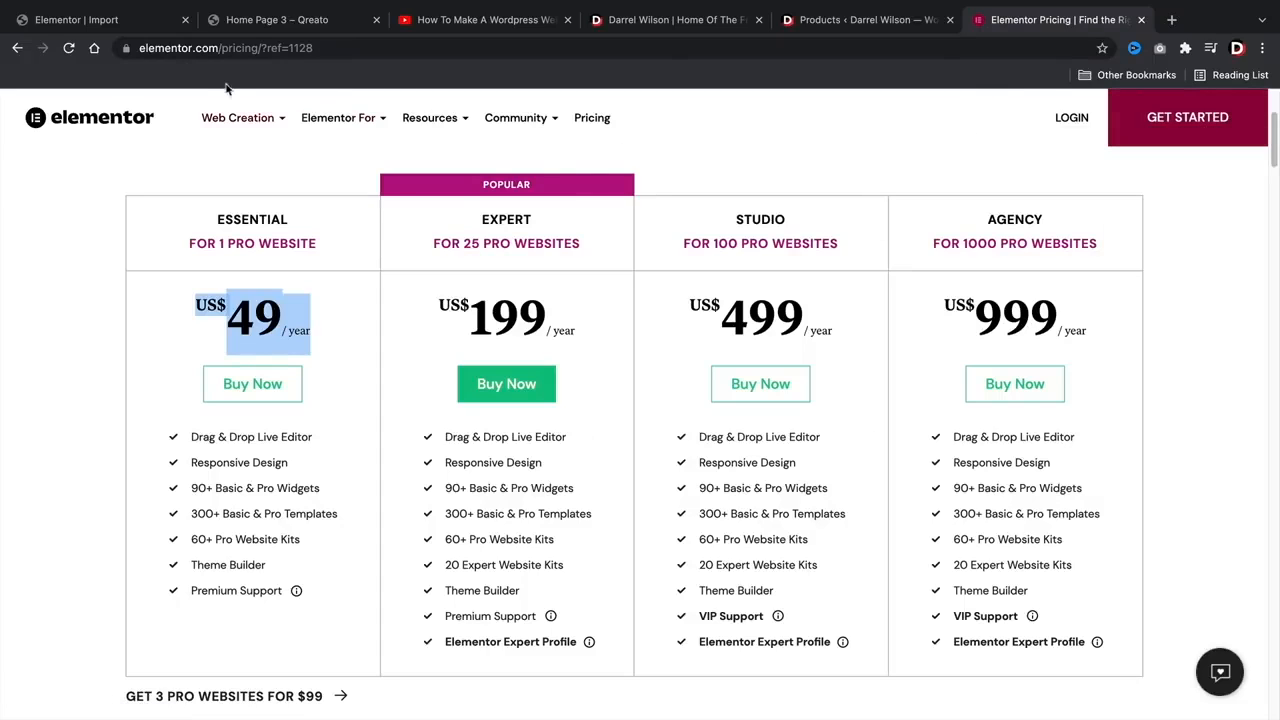
Step: Import the kit's templates, content and site settings, then go back to the dashboard once it's live
click(115, 24)
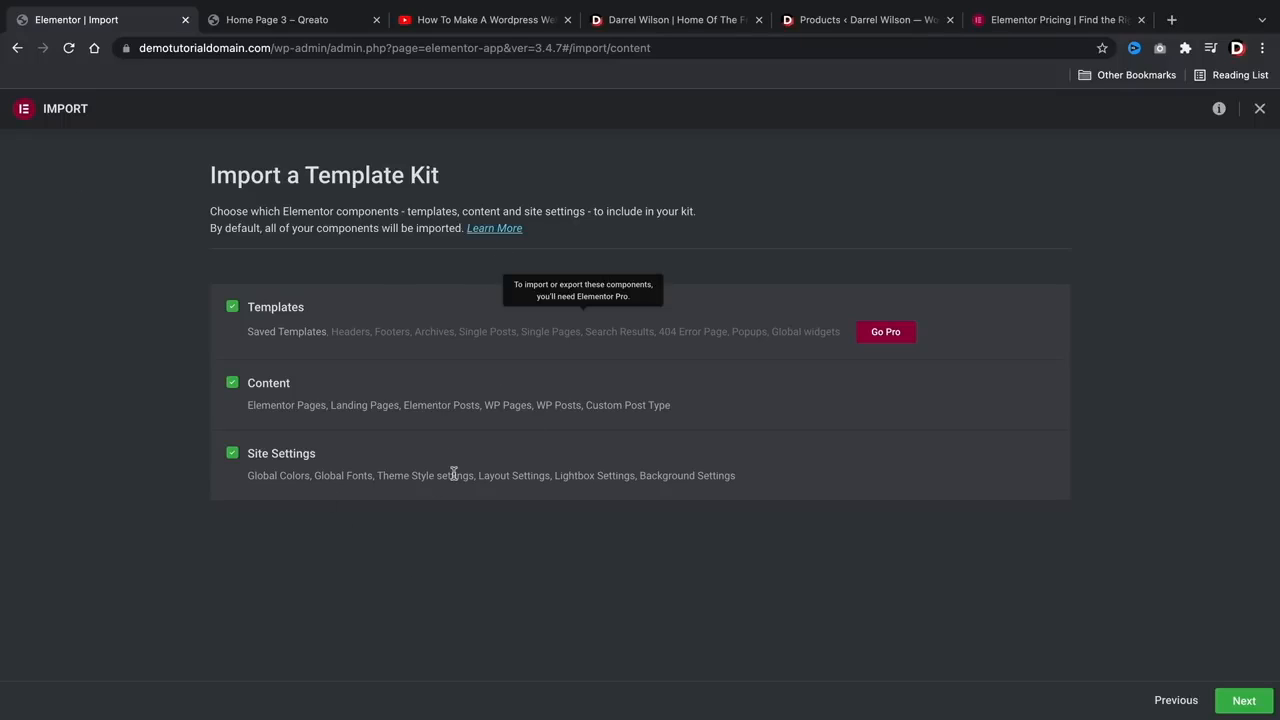
click(1240, 701)
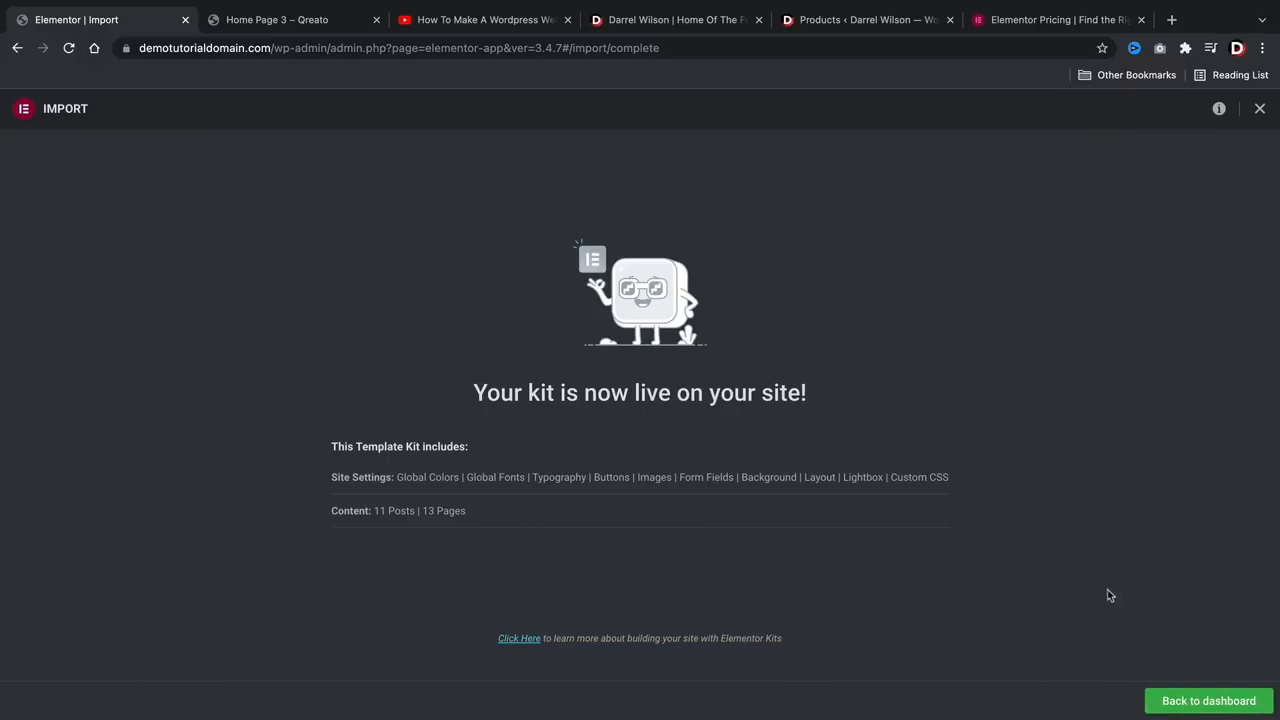
click(1236, 710)
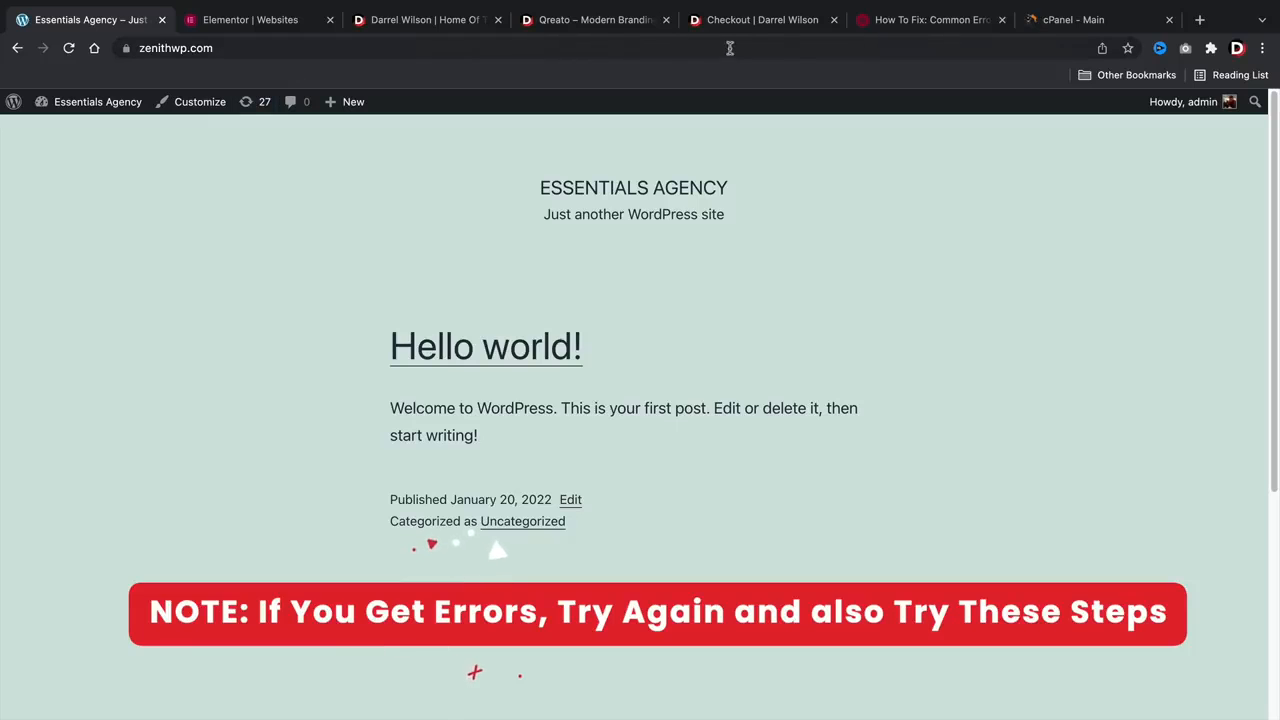
Step: Glance at the kit library troubleshooting guide, then view the Essentials Agency site's installed plugins
click(880, 24)
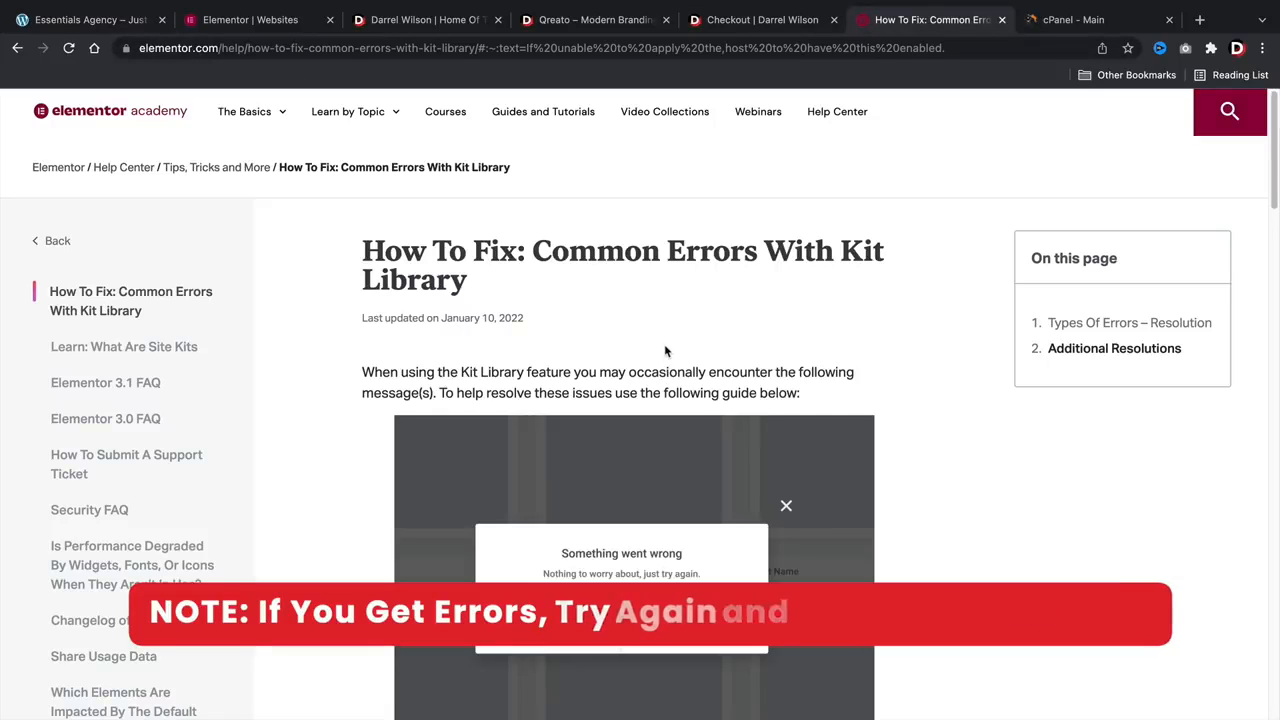
click(90, 22)
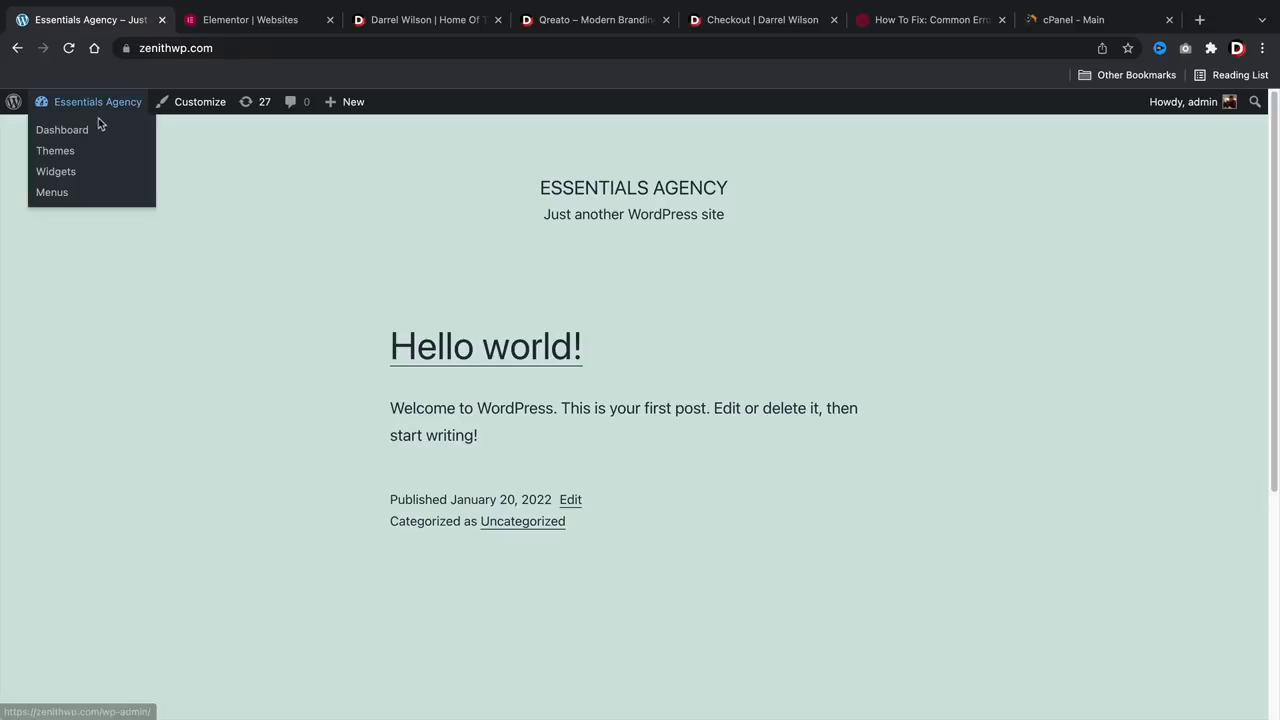
click(98, 132)
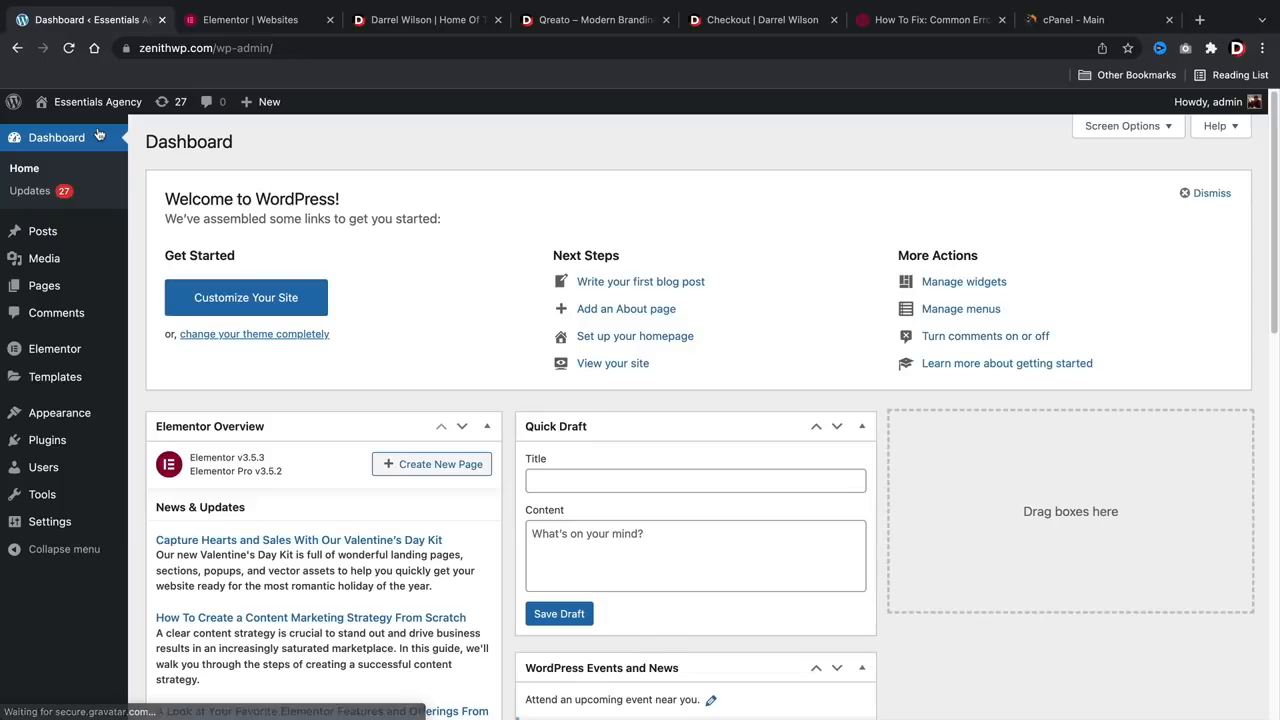
mouse_move(96, 440)
click(156, 446)
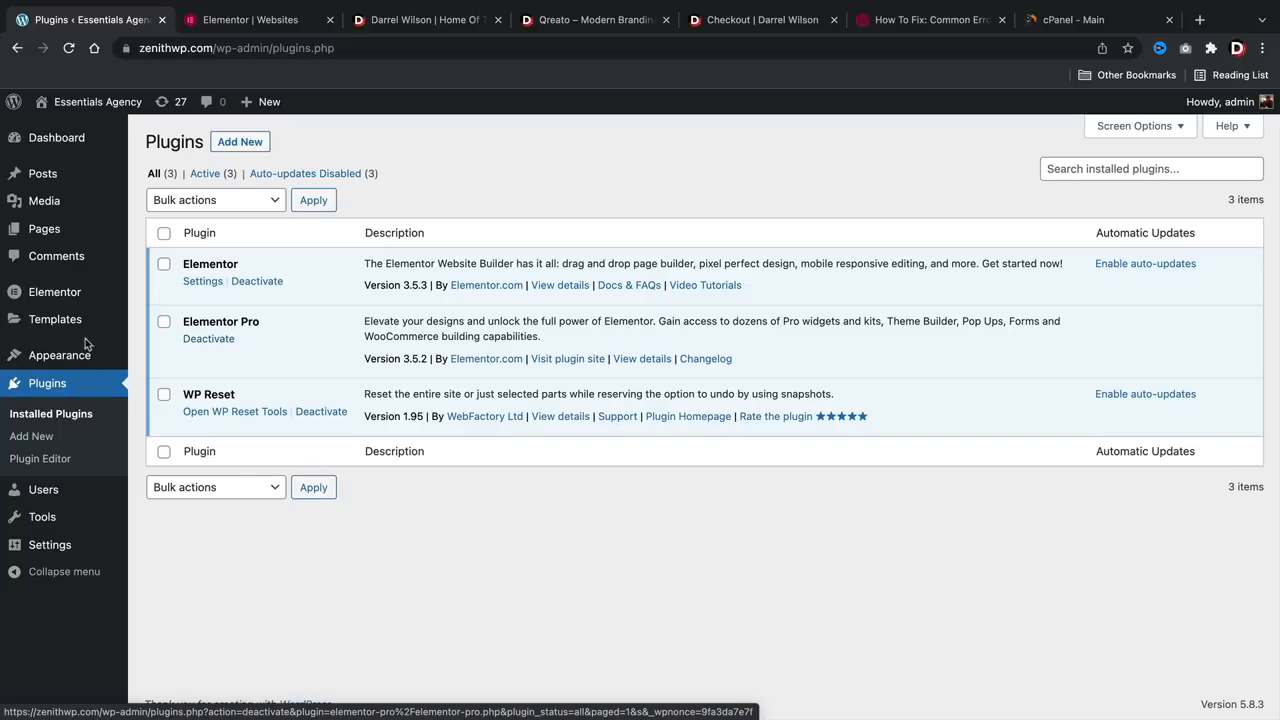
Step: Review the installed themes, with Twenty Twenty-One still active
mouse_move(62, 358)
click(164, 360)
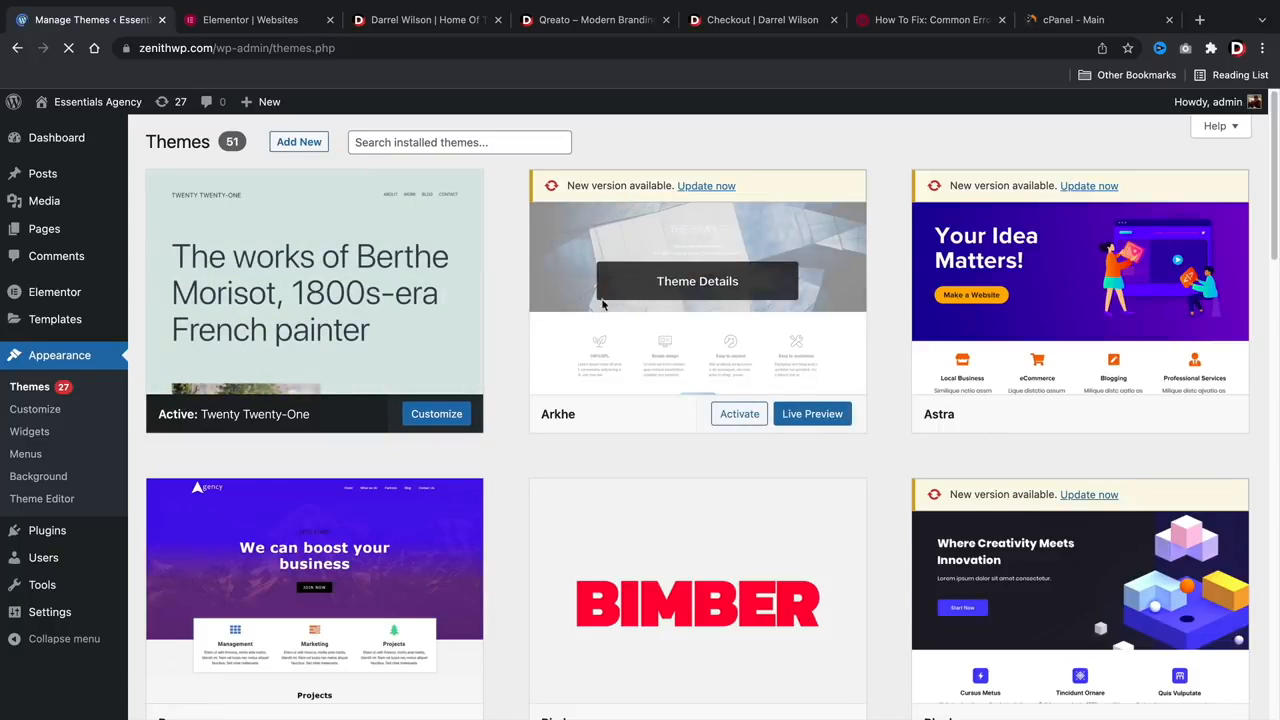
scroll(590, 330, down, 5)
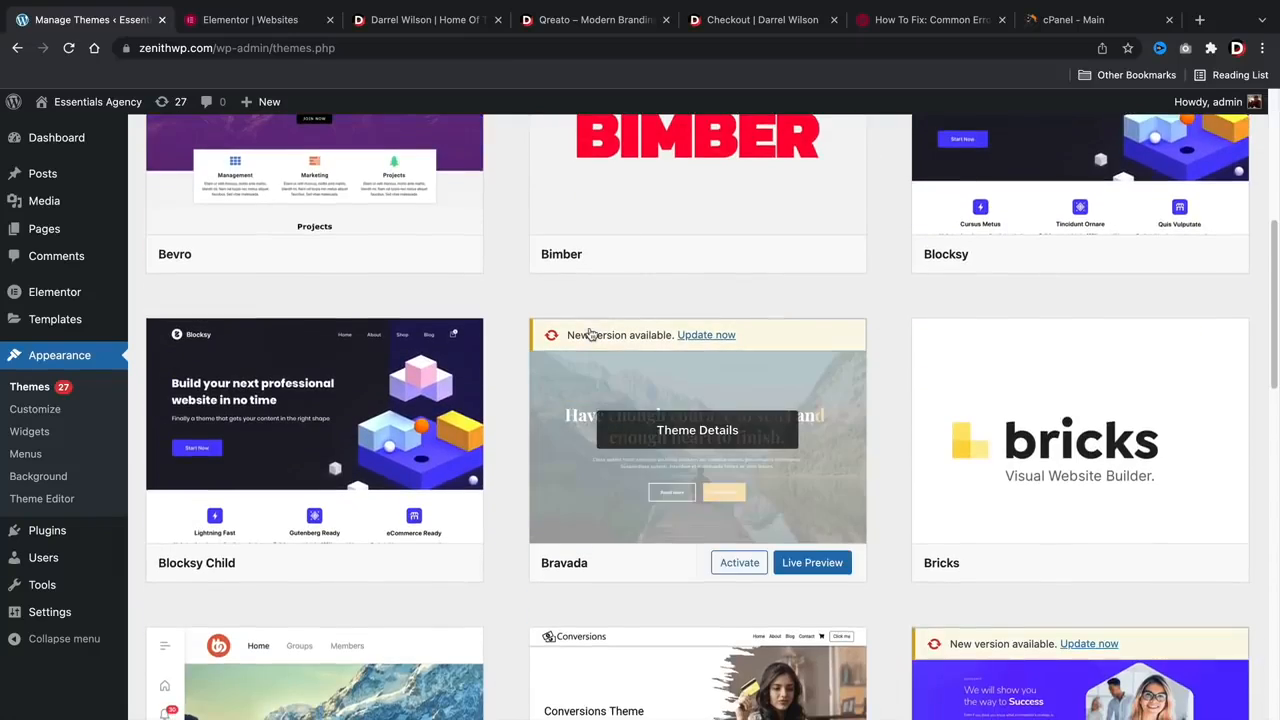
scroll(590, 334, down, 8)
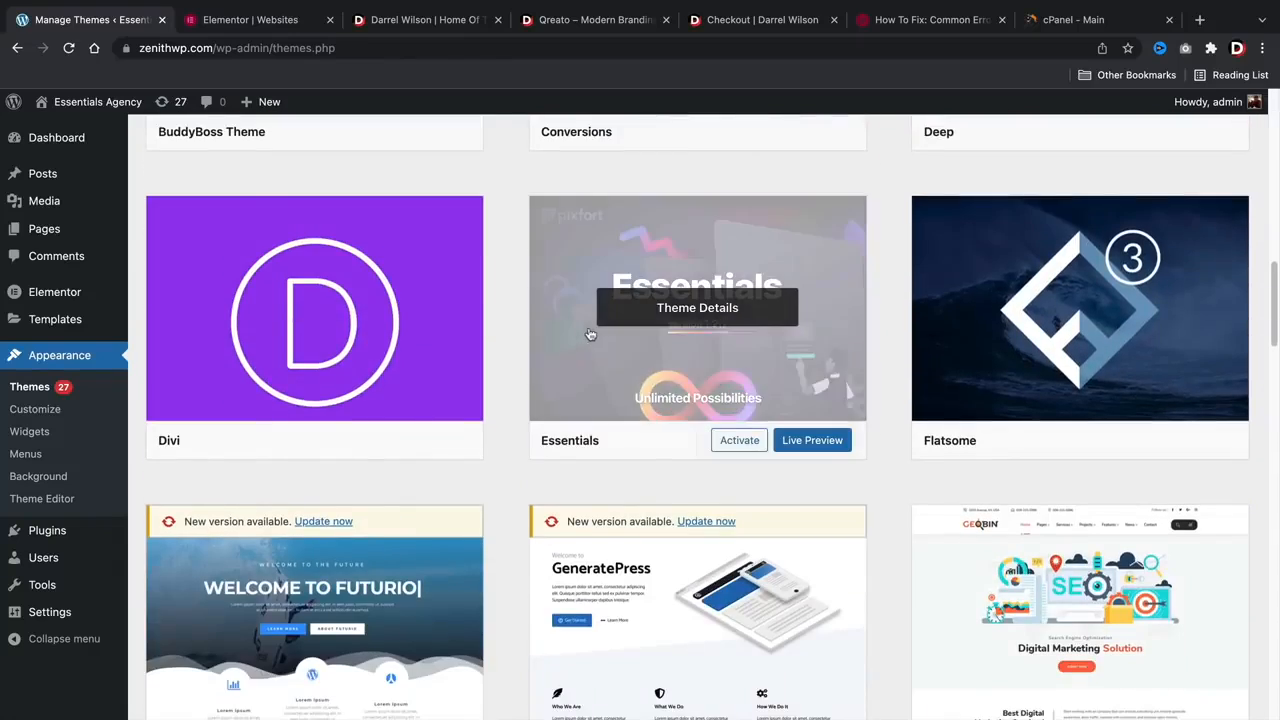
scroll(491, 434, down, 4)
scroll(491, 434, up, 11)
scroll(491, 434, up, 5)
Step: Find Hello Elementor under Add New themes, install it and activate it
click(289, 138)
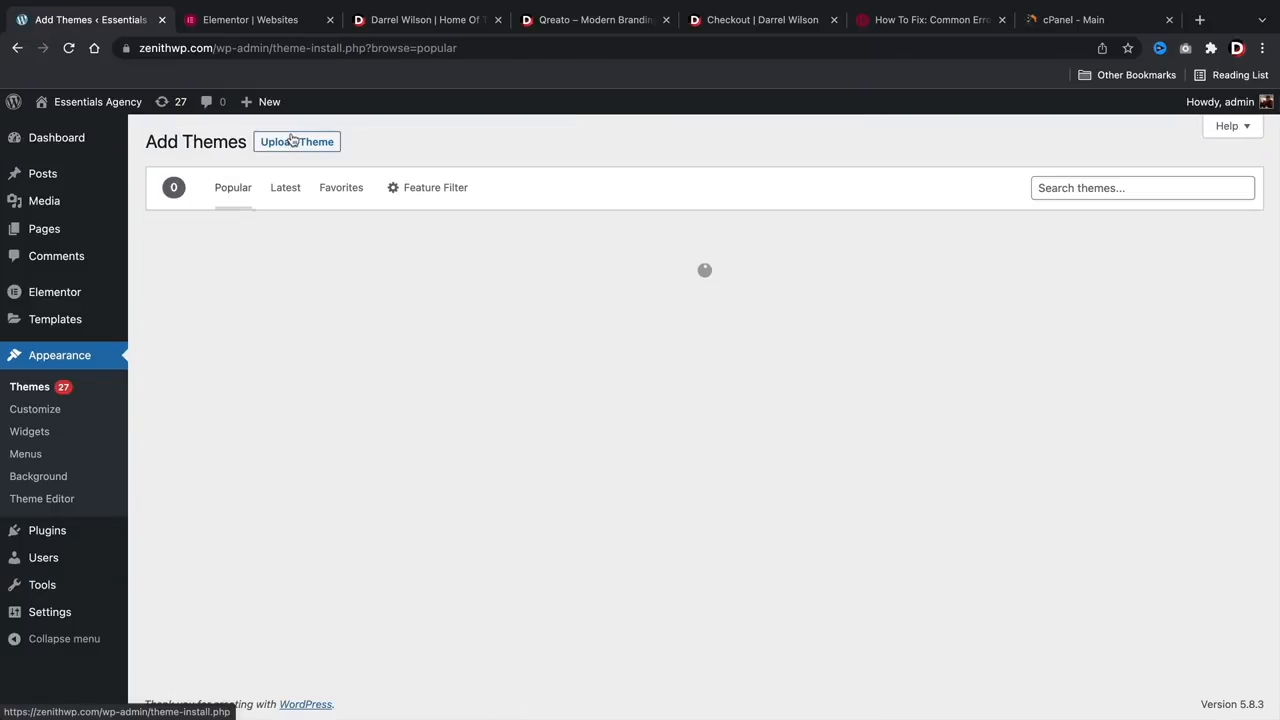
click(1066, 190)
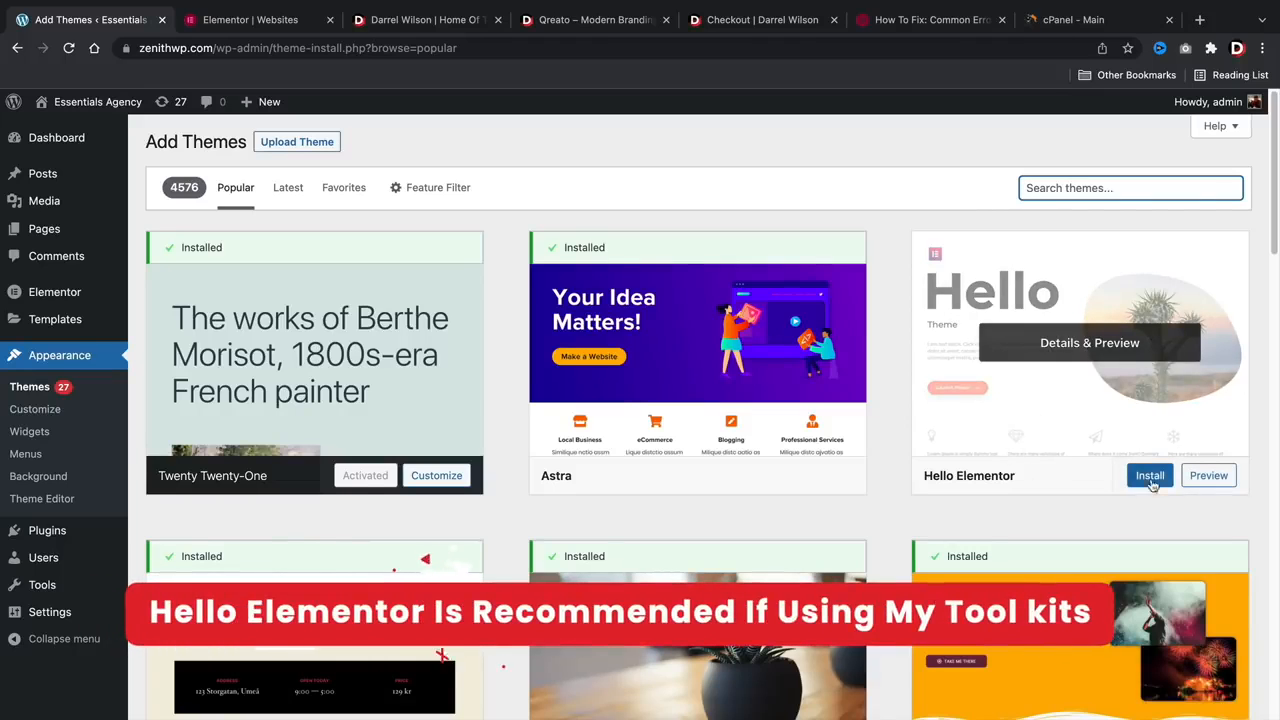
click(1148, 478)
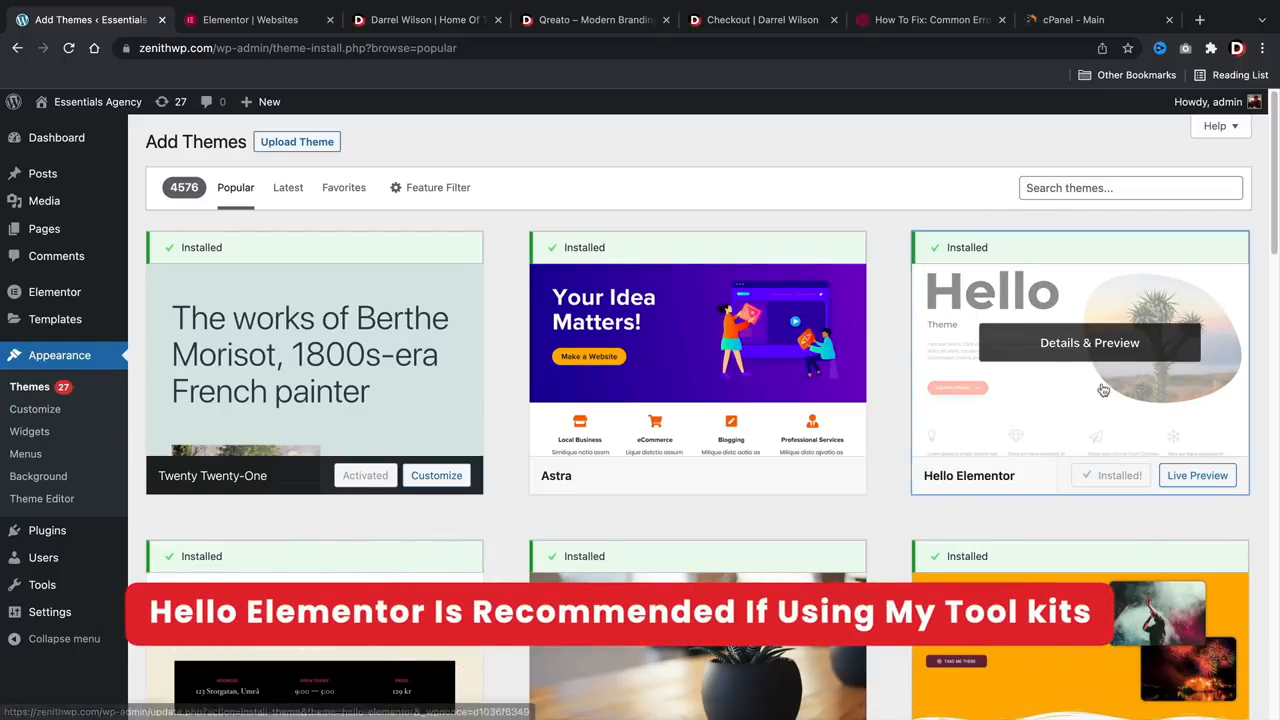
click(1114, 478)
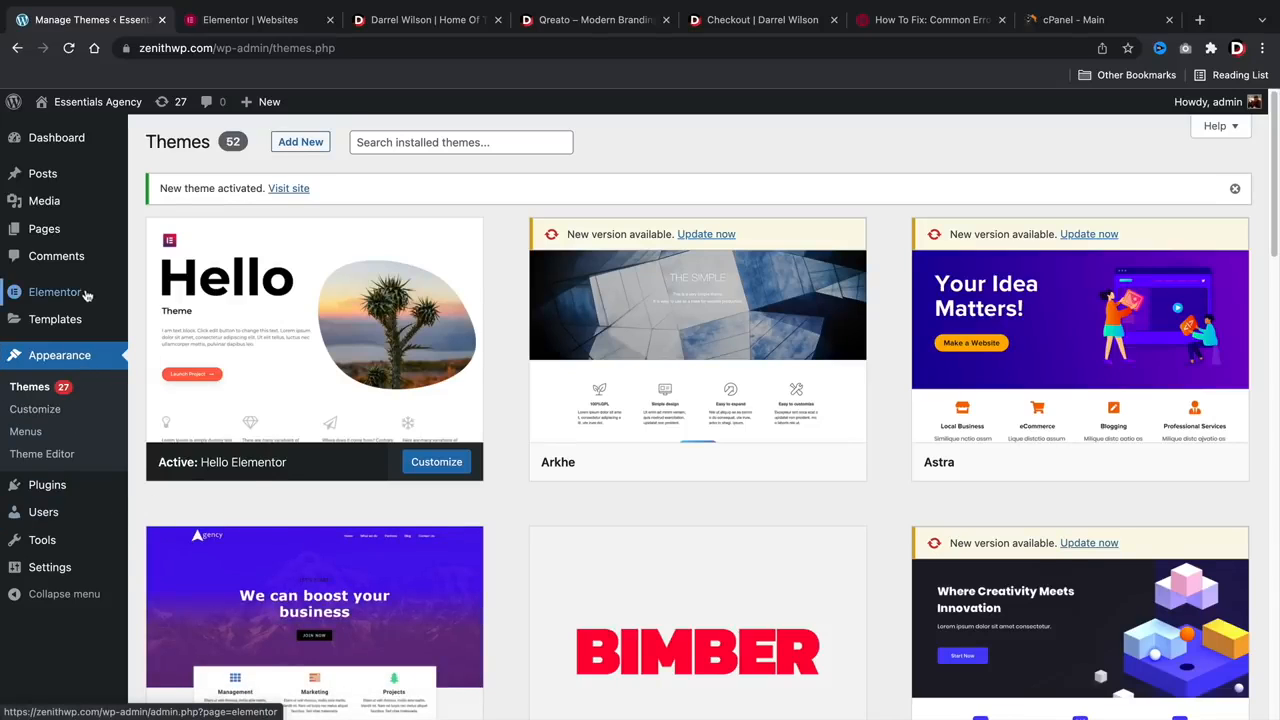
mouse_move(87, 295)
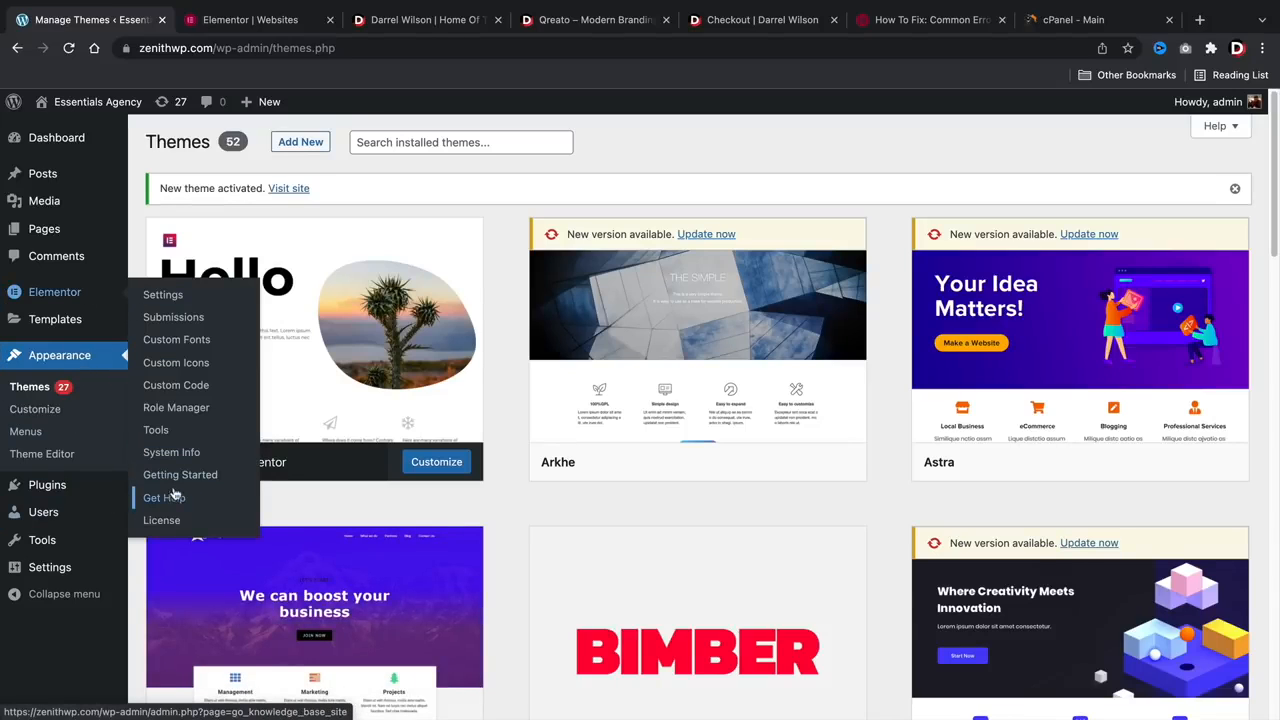
Step: Set Enable Unfiltered File Uploads to Enable in Elementor's Advanced settings and save
click(176, 298)
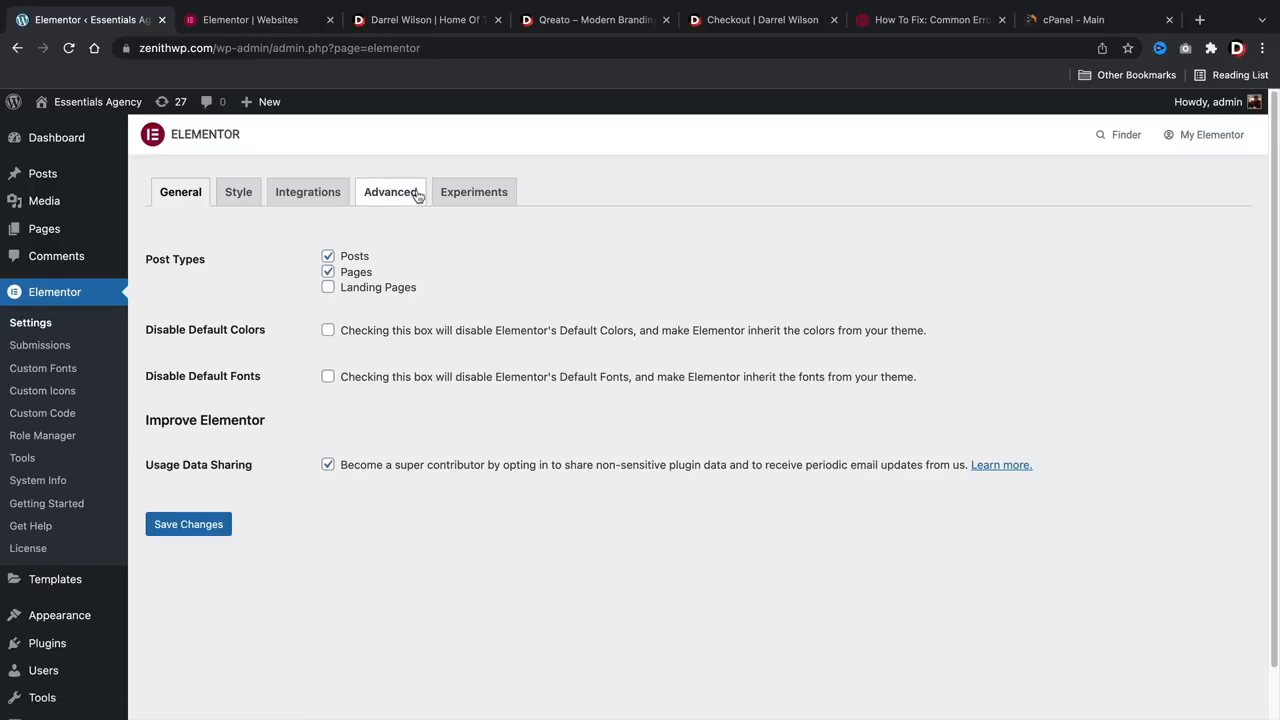
click(405, 193)
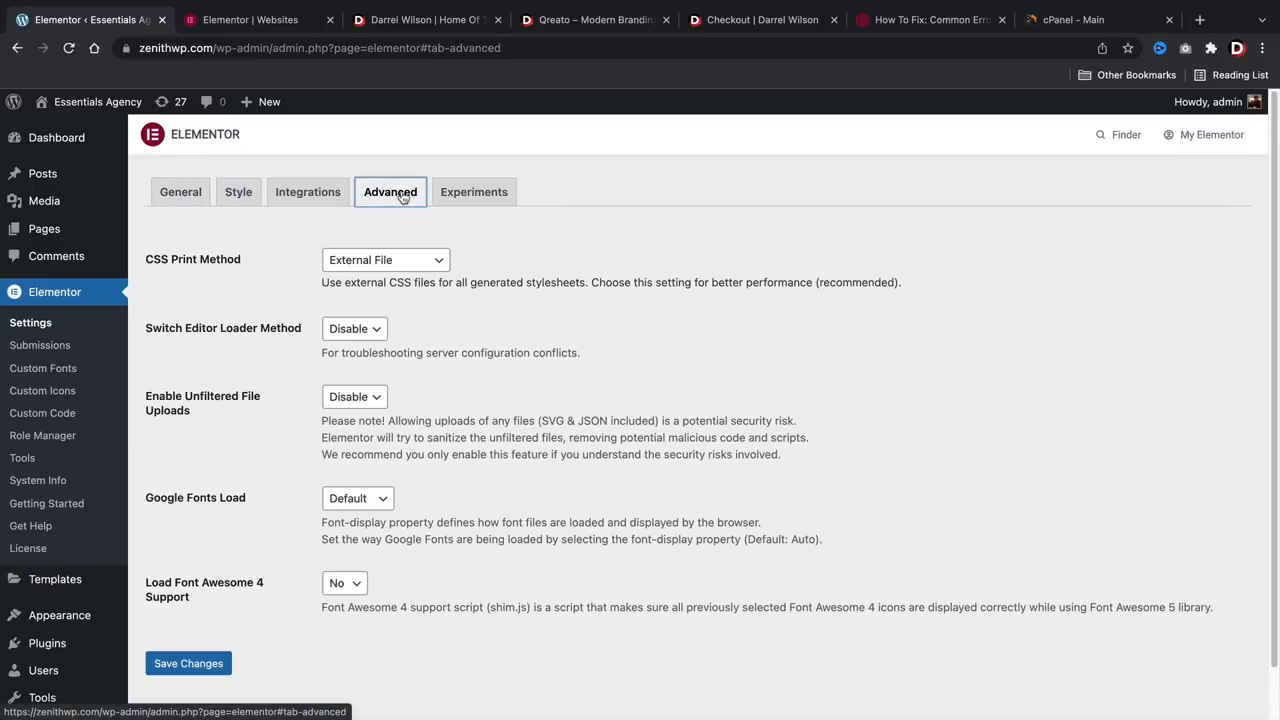
click(362, 398)
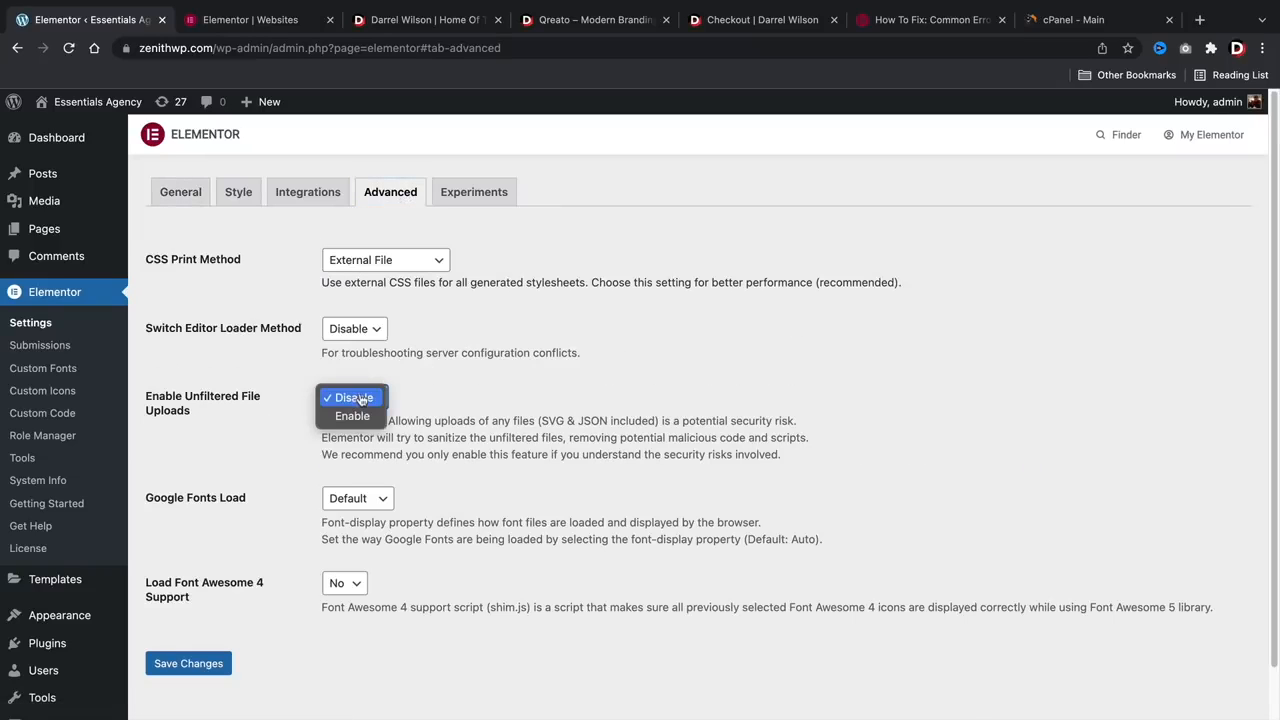
click(356, 416)
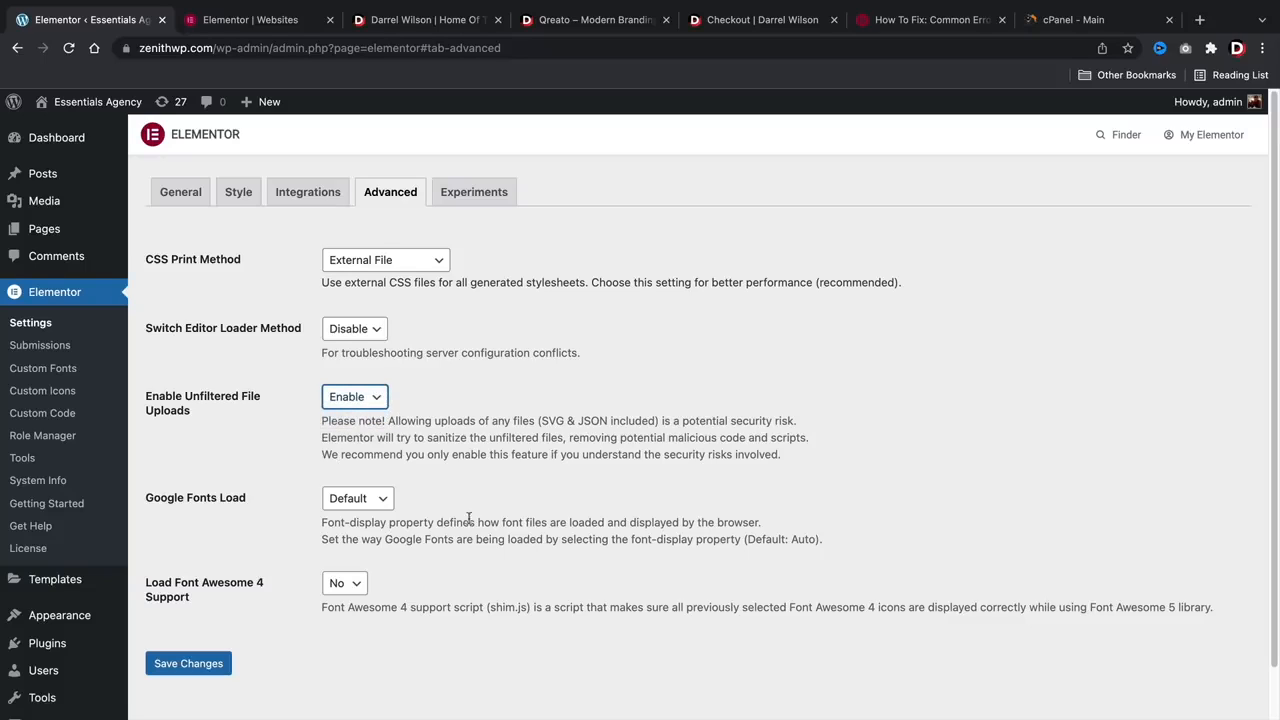
click(192, 667)
Step: Confirm in cPanel's Select PHP Version page that the site stays on PHP 7.4
click(1066, 22)
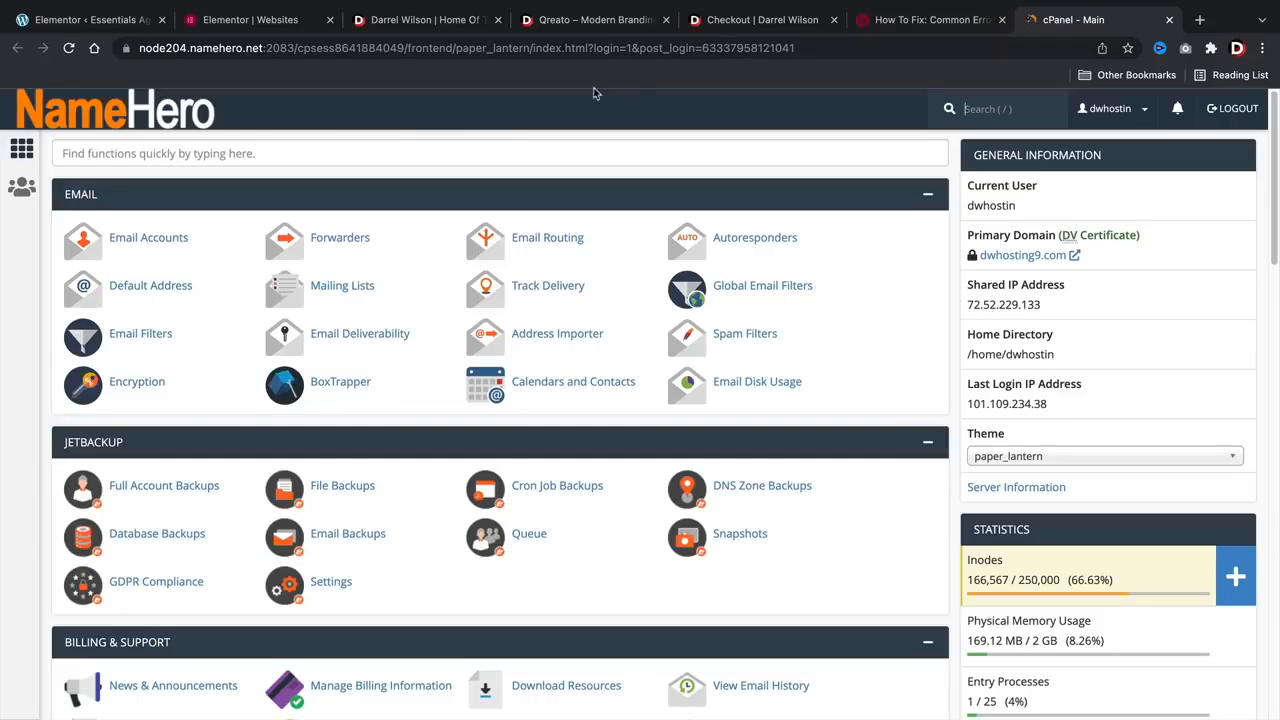
click(298, 160)
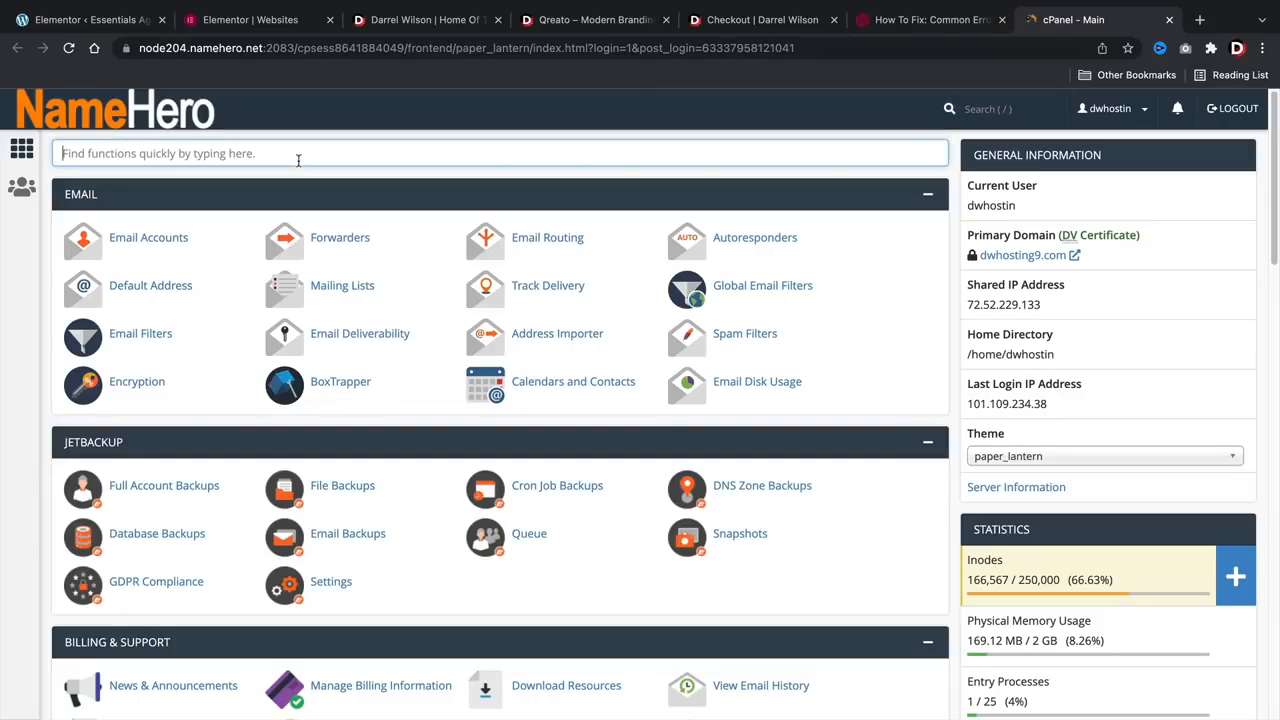
text(php)
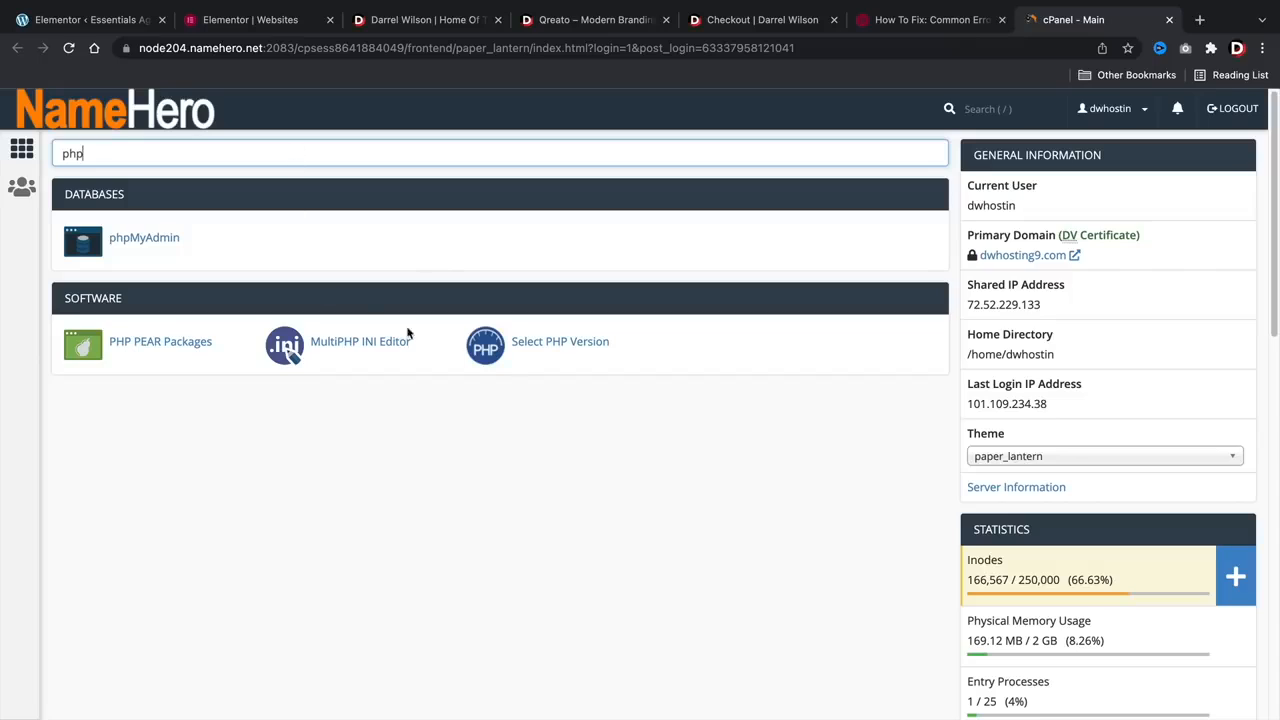
click(556, 347)
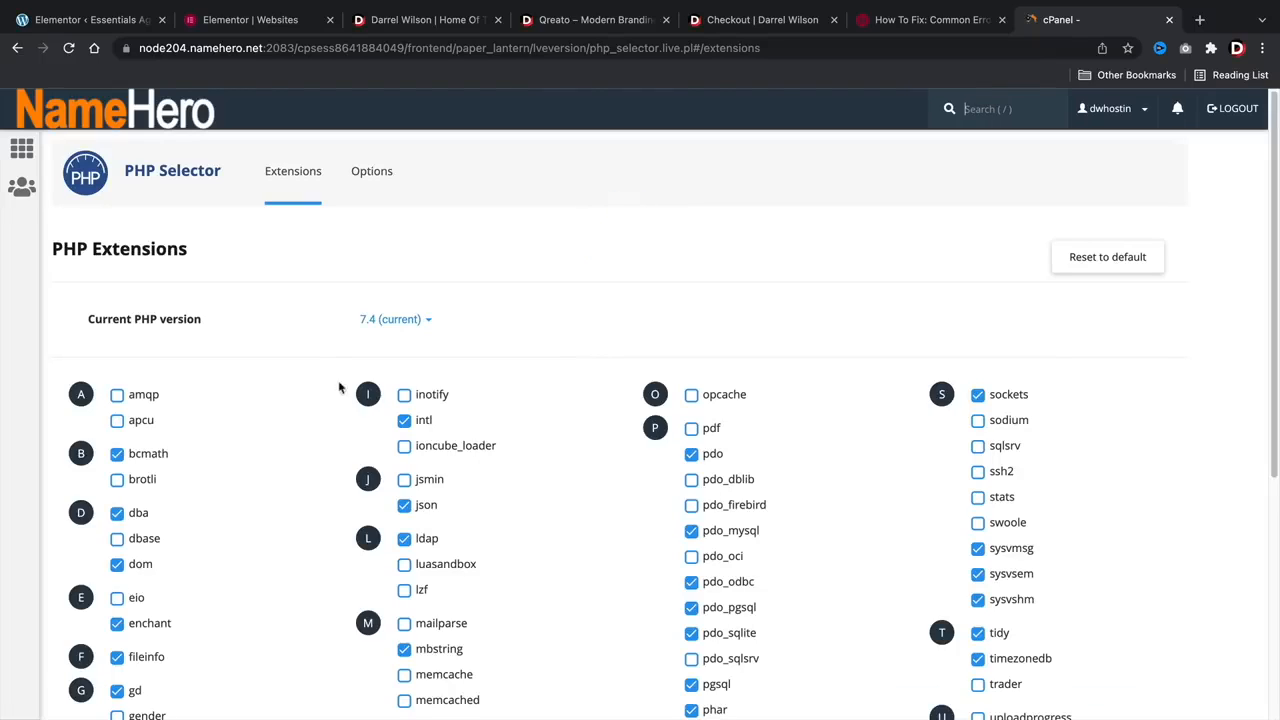
click(396, 330)
scroll(410, 400, down, 3)
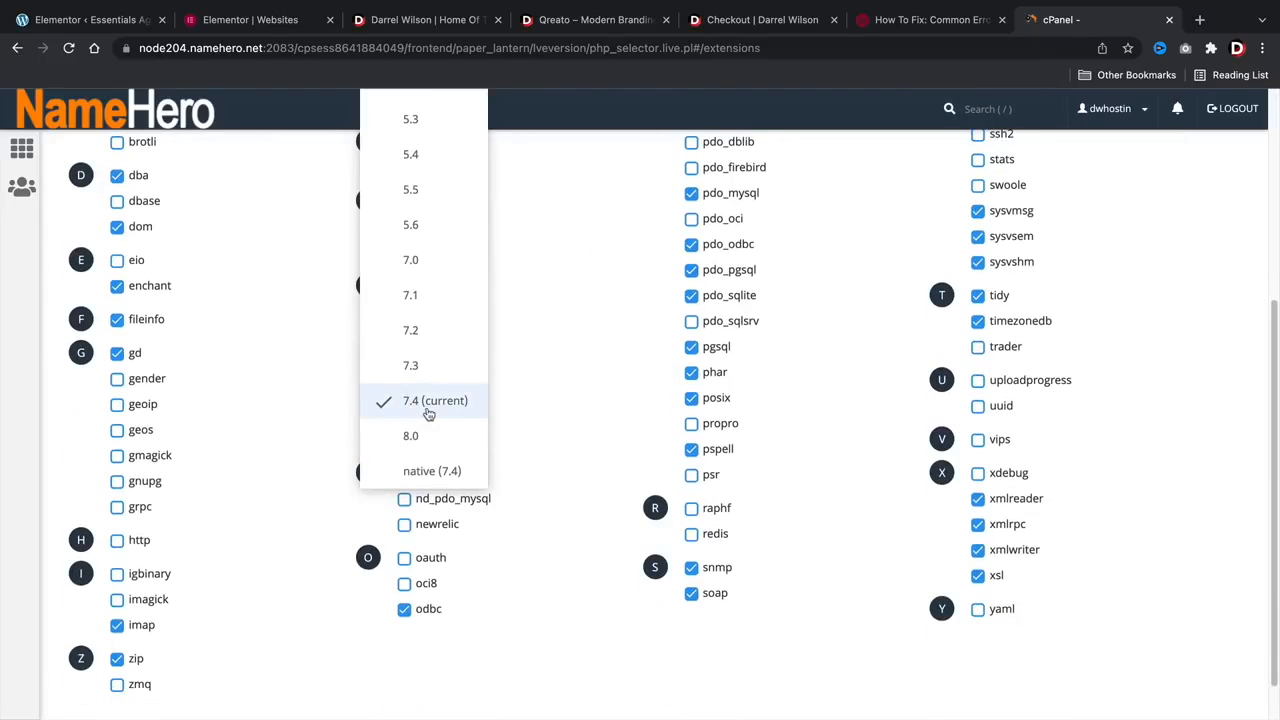
click(431, 406)
Step: Check the PHP options keep memory_limit at 256M, then return to the Qreato product page
scroll(427, 403, up, 3)
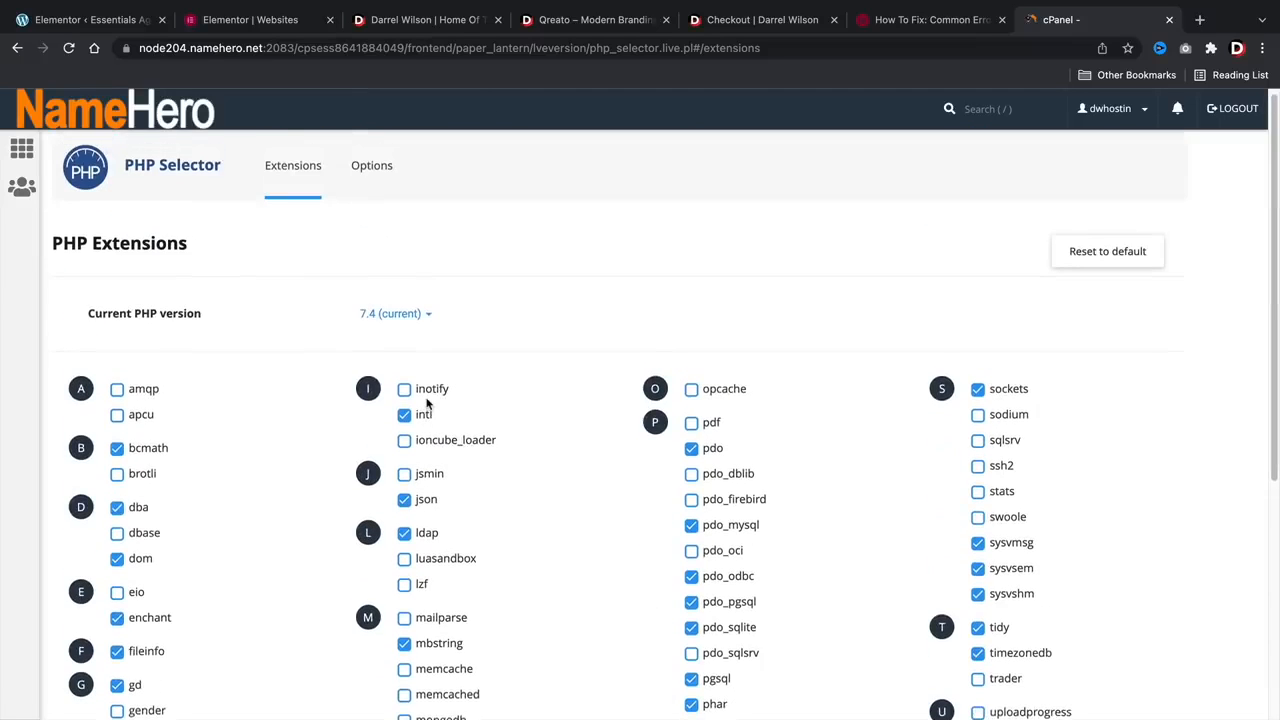
click(369, 175)
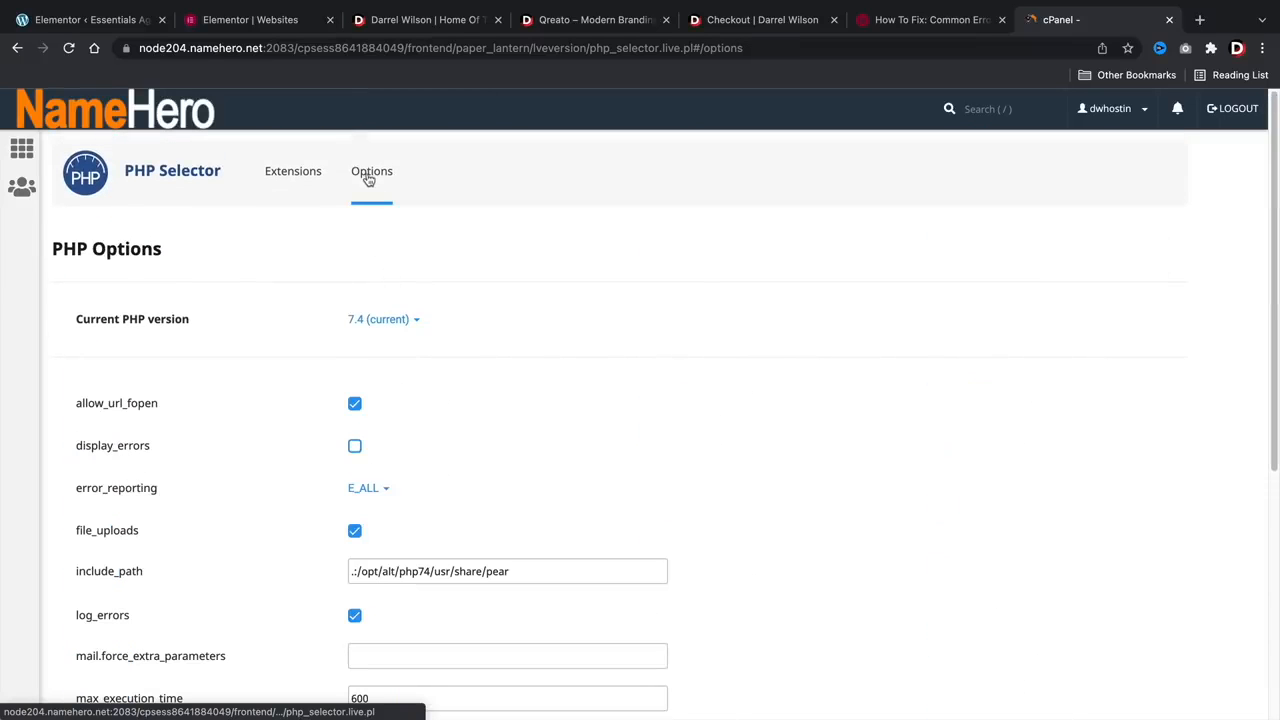
scroll(465, 300, down, 5)
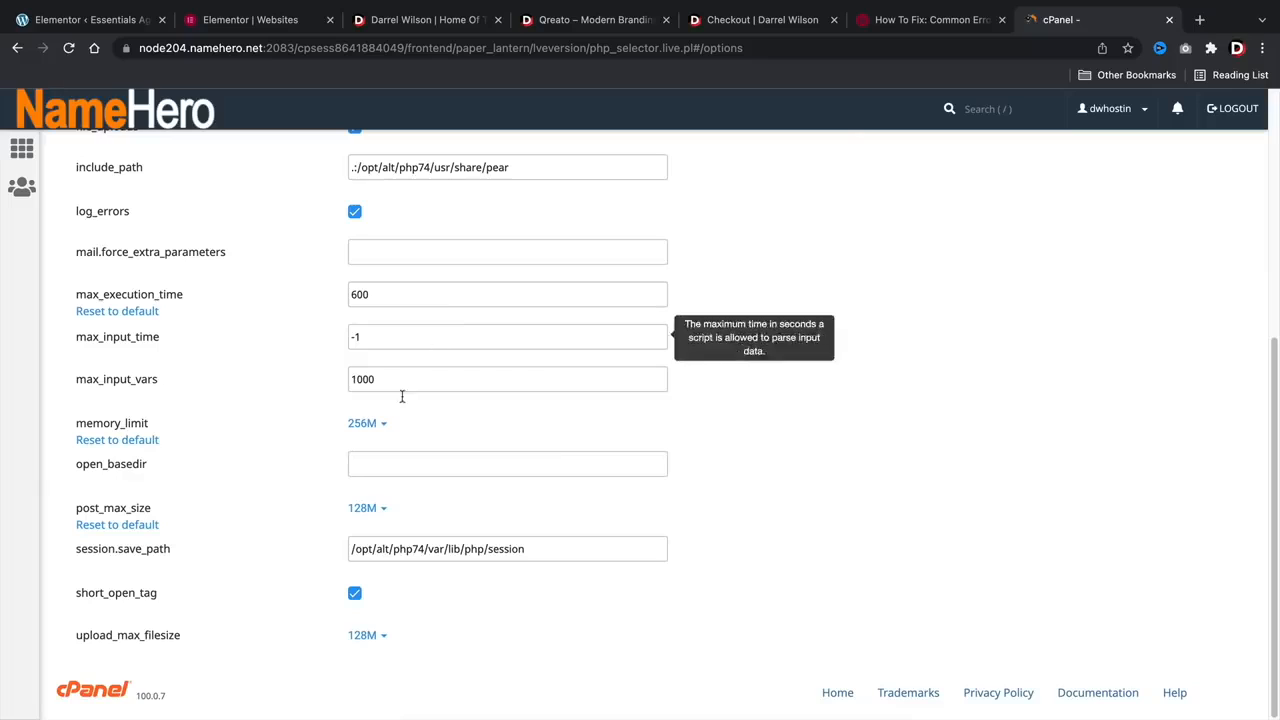
click(375, 432)
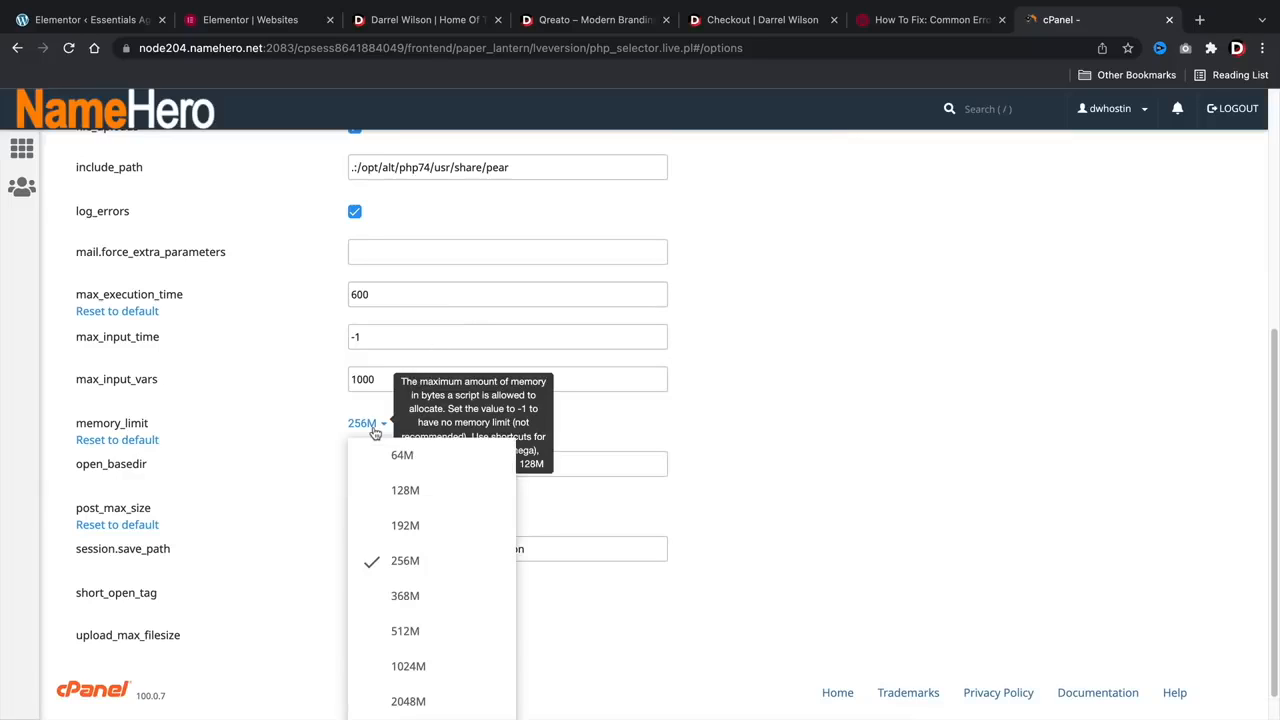
click(414, 570)
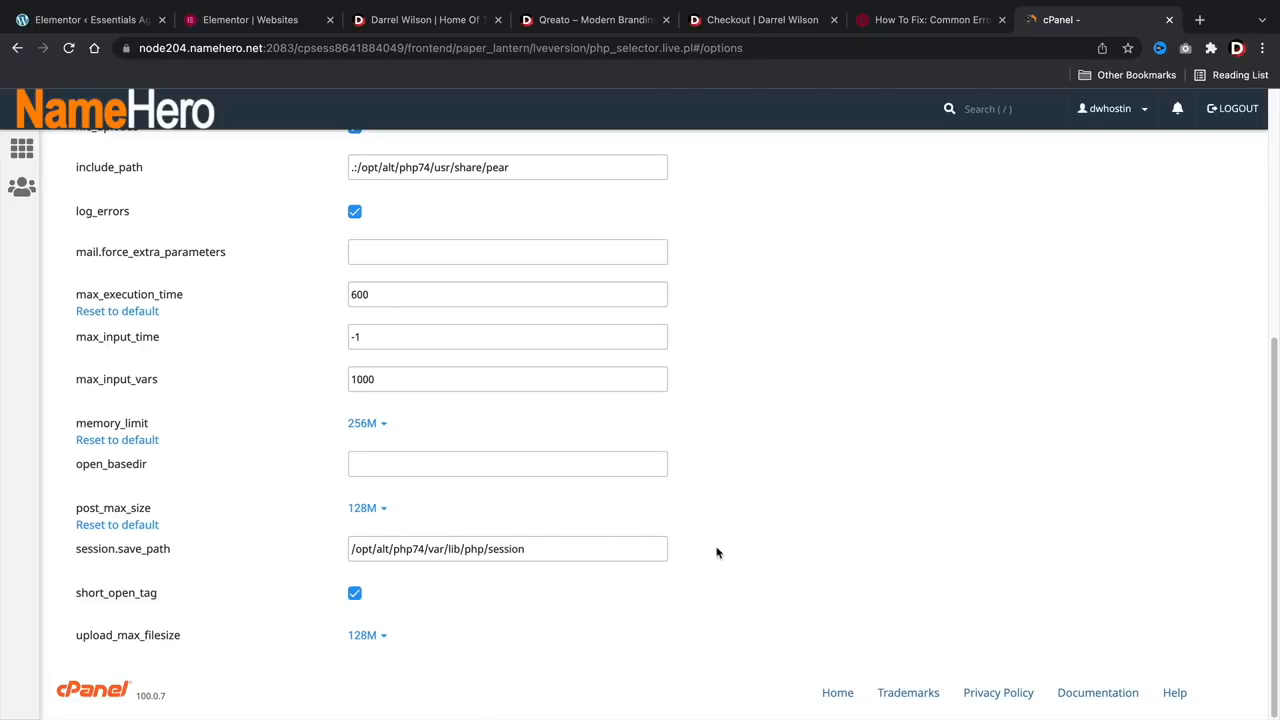
scroll(815, 531, up, 3)
click(600, 20)
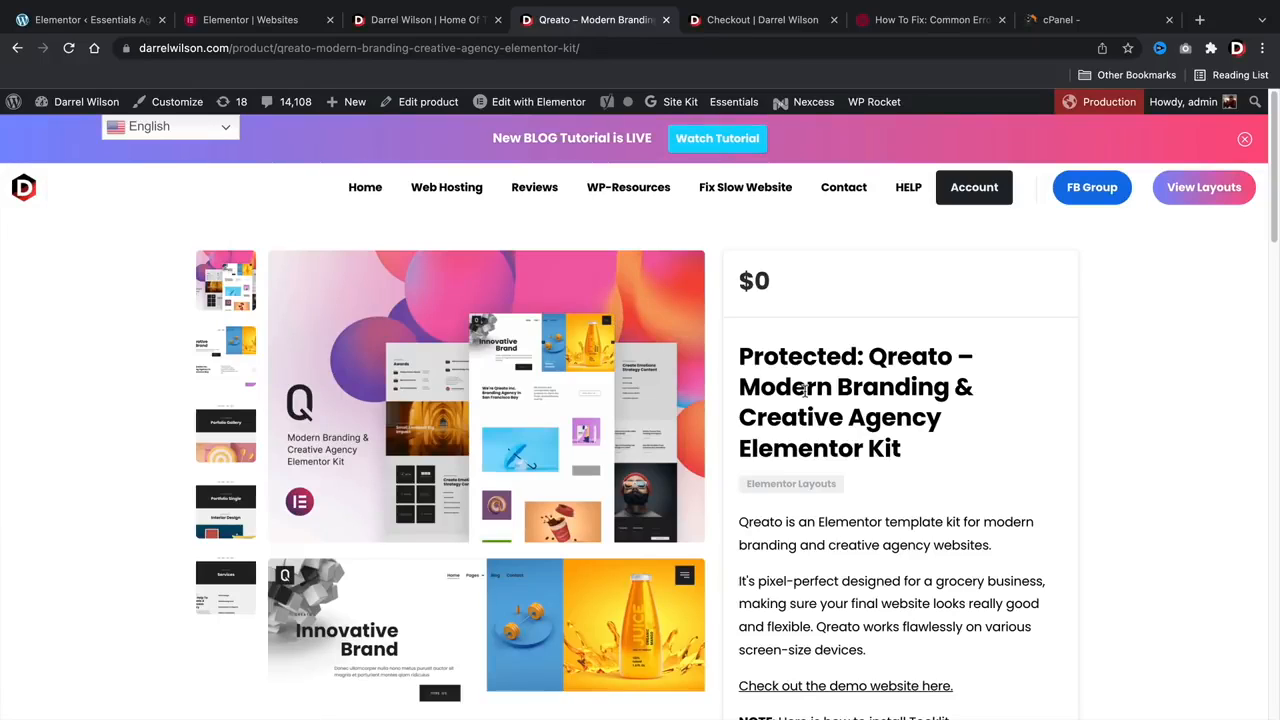
Step: Download the Qreato elementor-kit zip from the order-received page's Downloads table
click(765, 29)
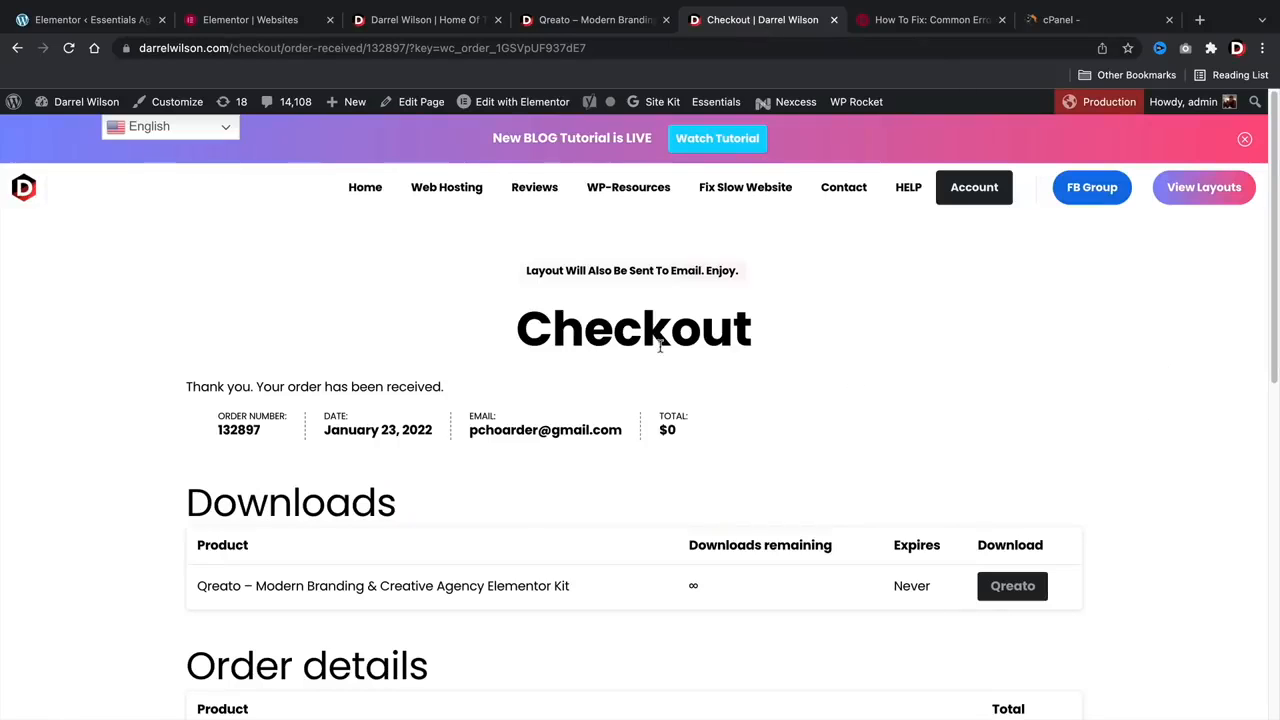
drag(518, 312, 770, 310)
scroll(900, 450, down, 2)
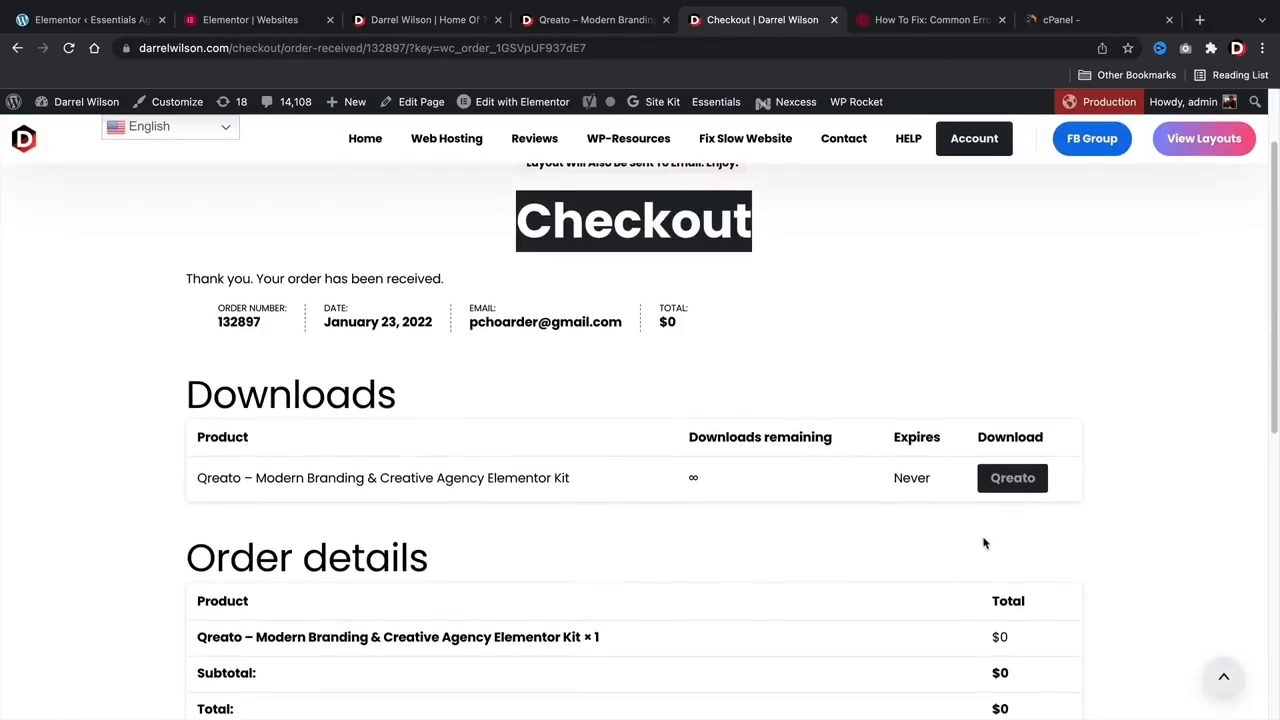
click(1007, 490)
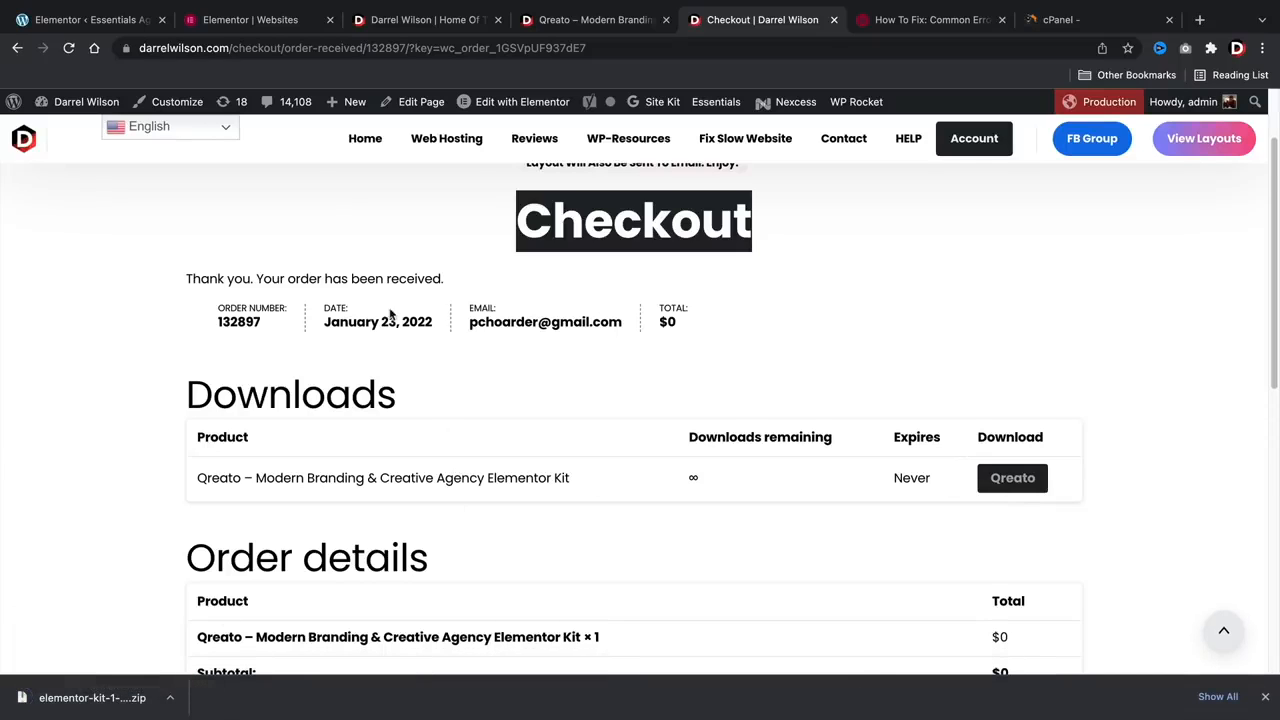
Step: Read the Elementor Academy guide to common Kit Library errors, then go back to the Elementor settings
click(856, 28)
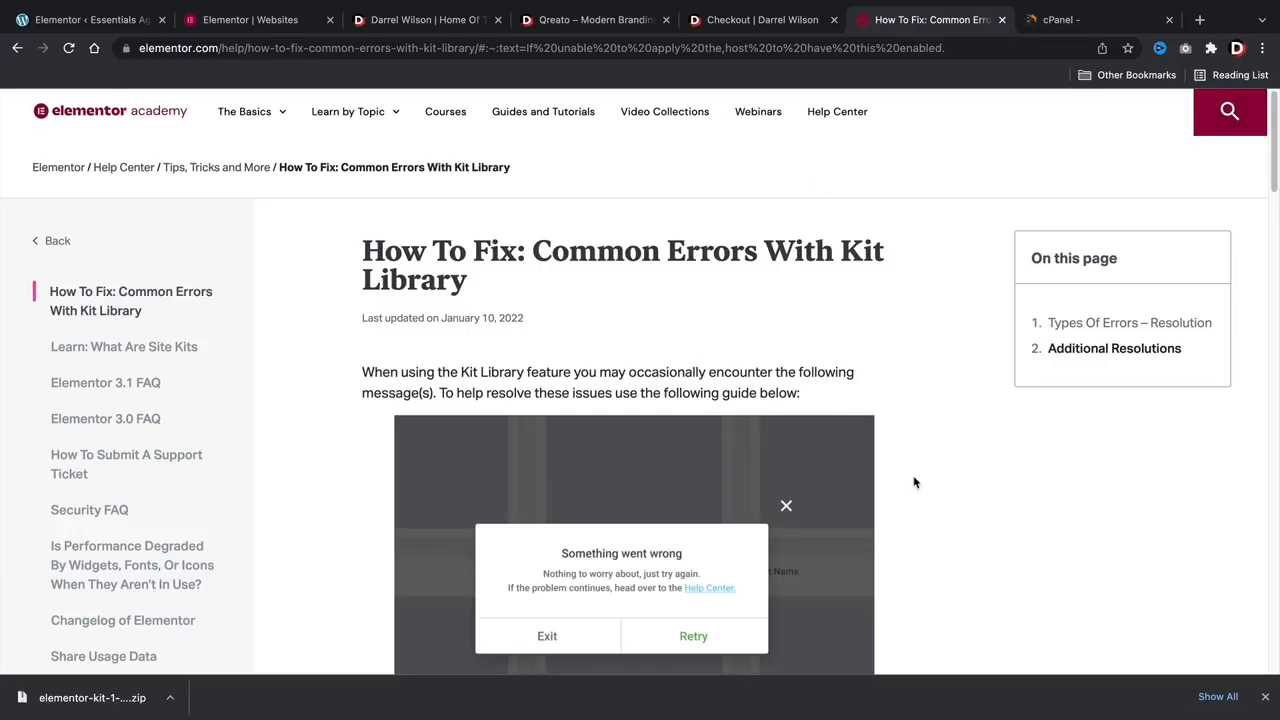
scroll(913, 482, down, 2)
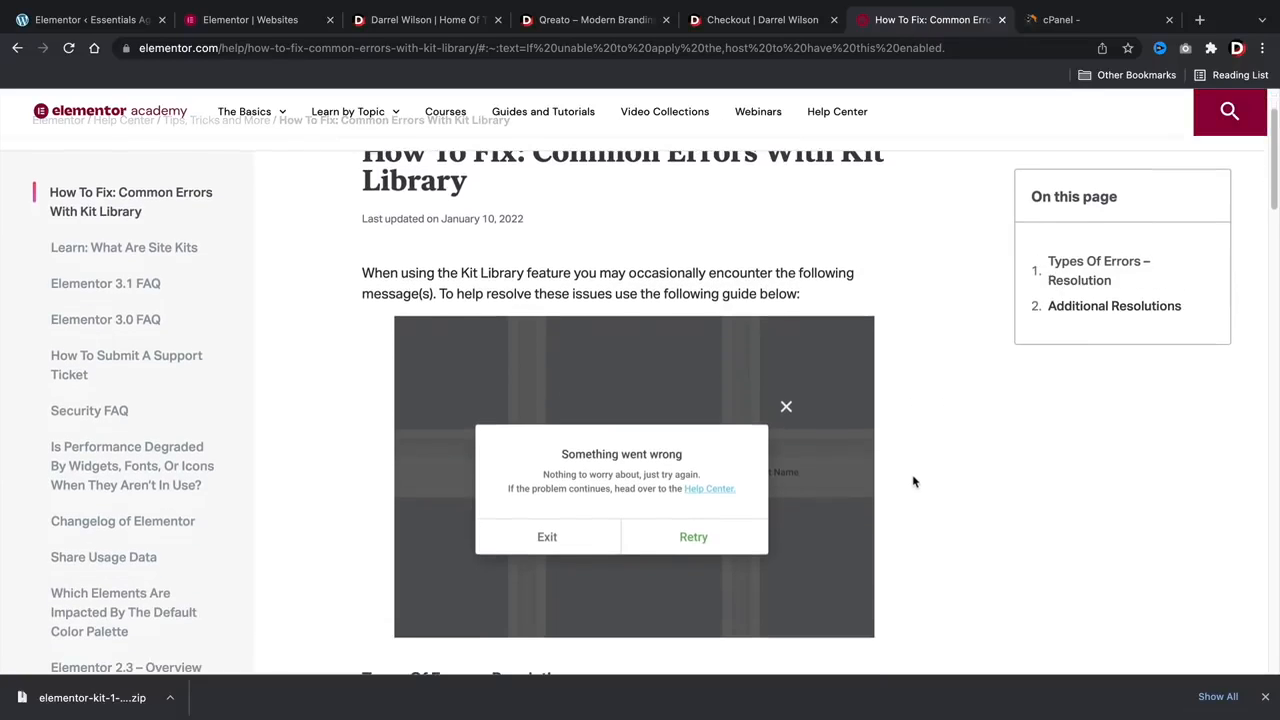
scroll(913, 482, down, 1)
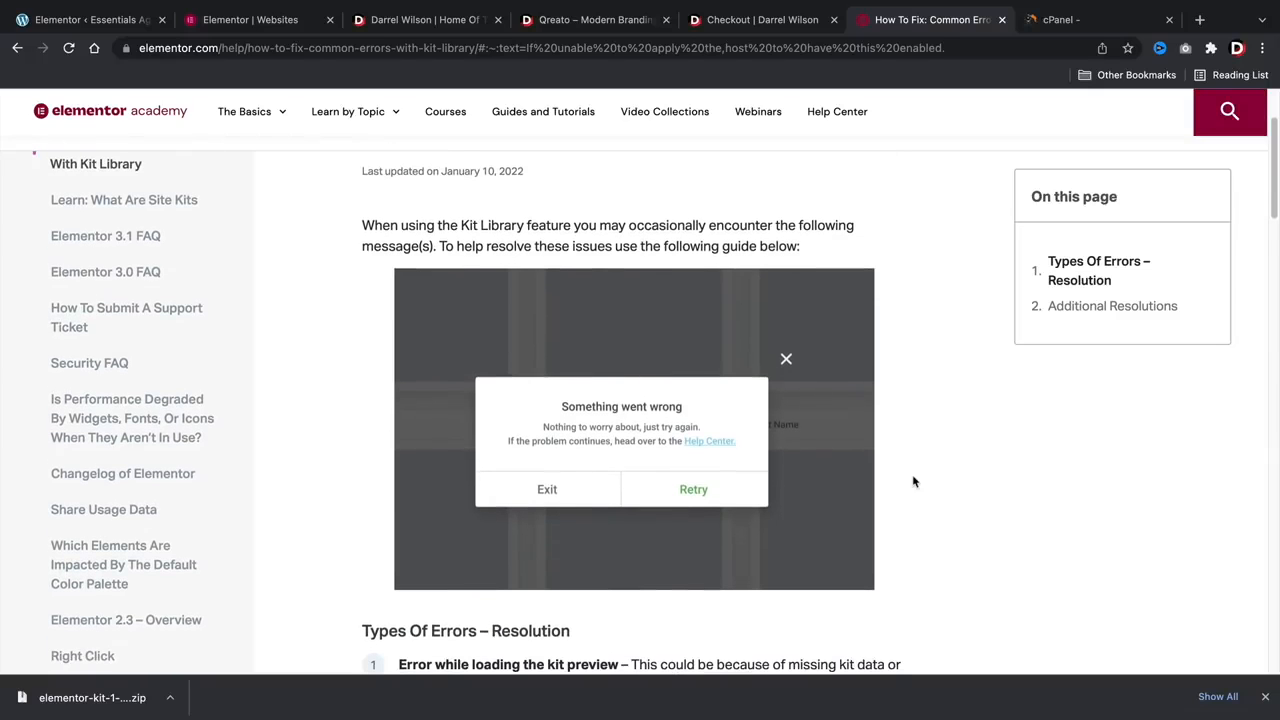
scroll(913, 482, down, 1)
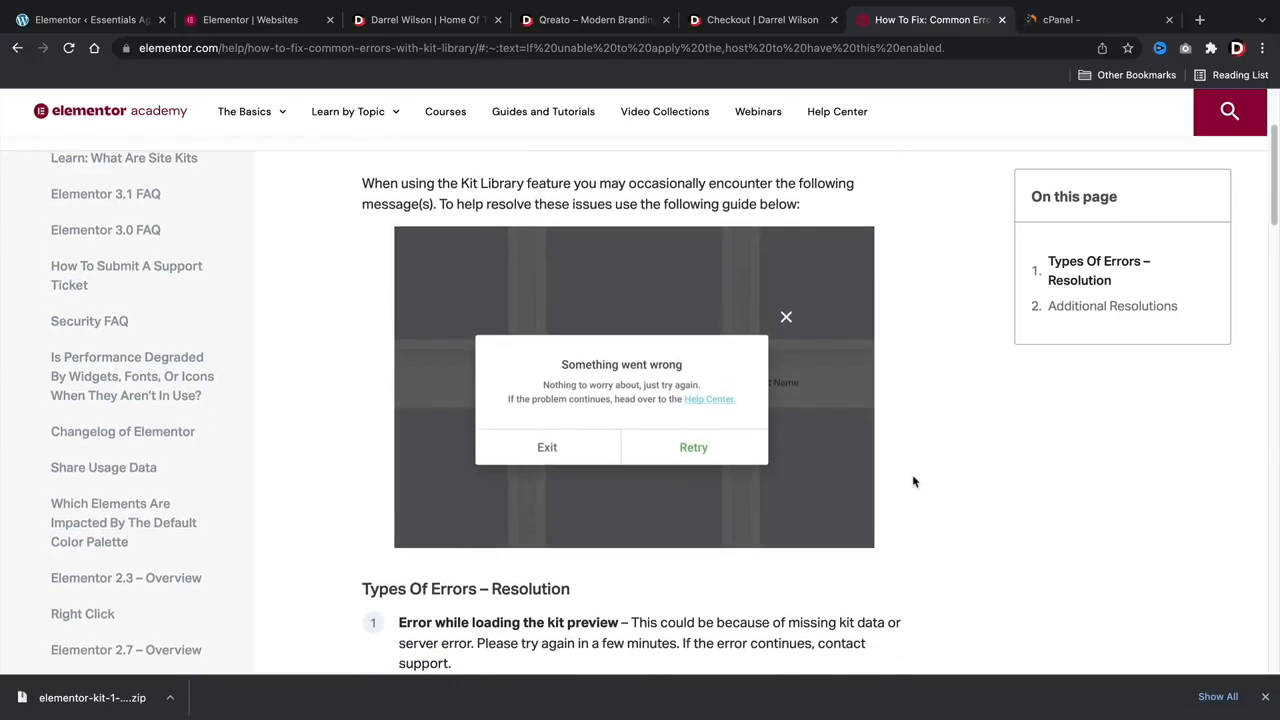
scroll(913, 482, down, 7)
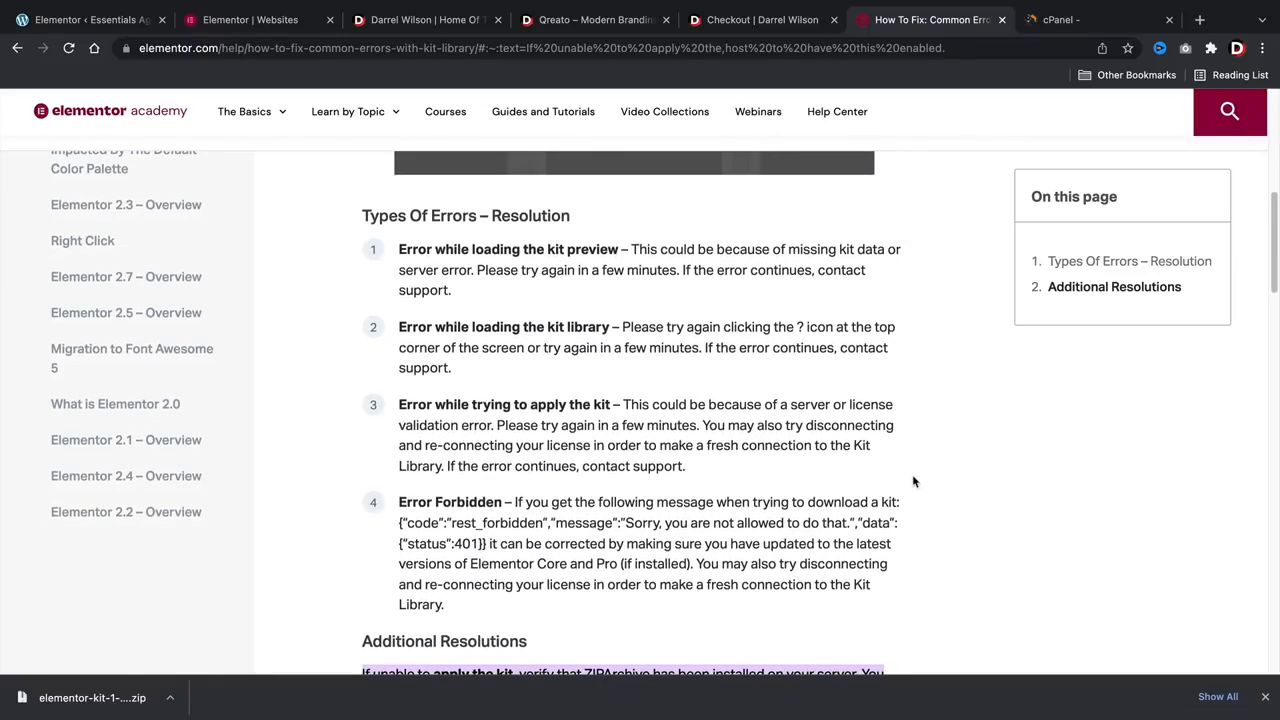
click(1265, 697)
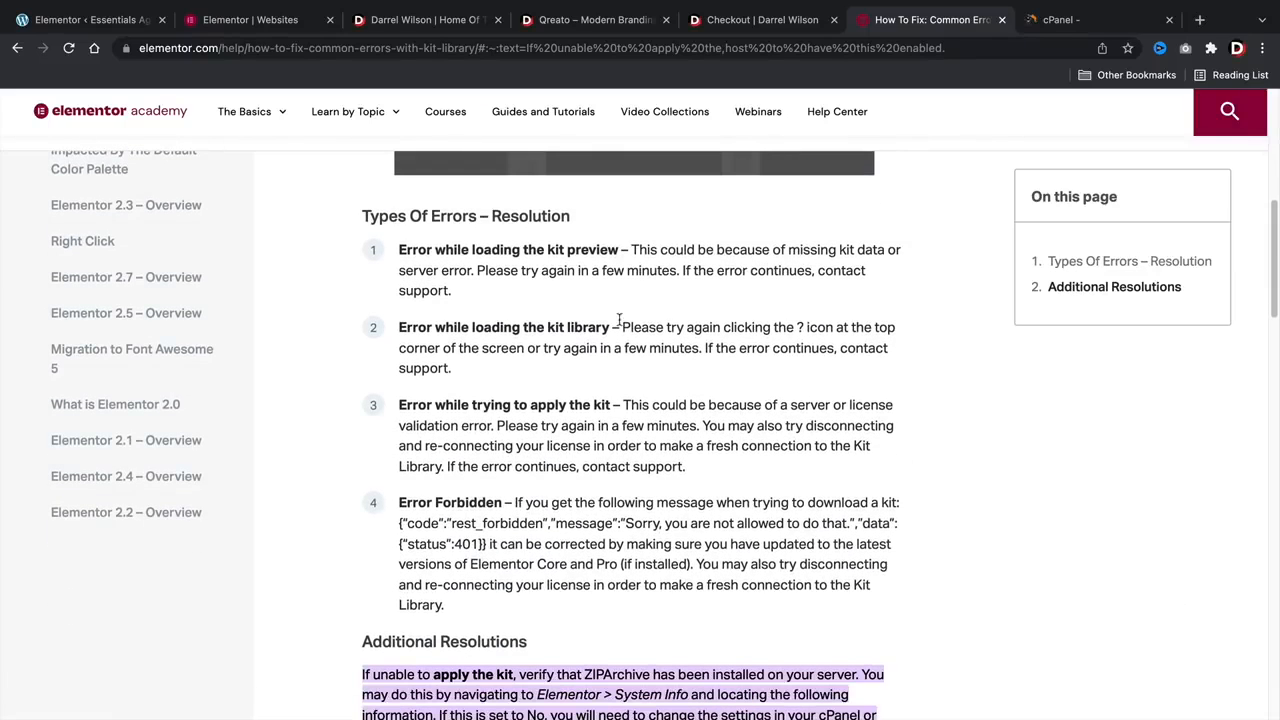
drag(482, 290, 433, 251)
scroll(433, 251, down, 1)
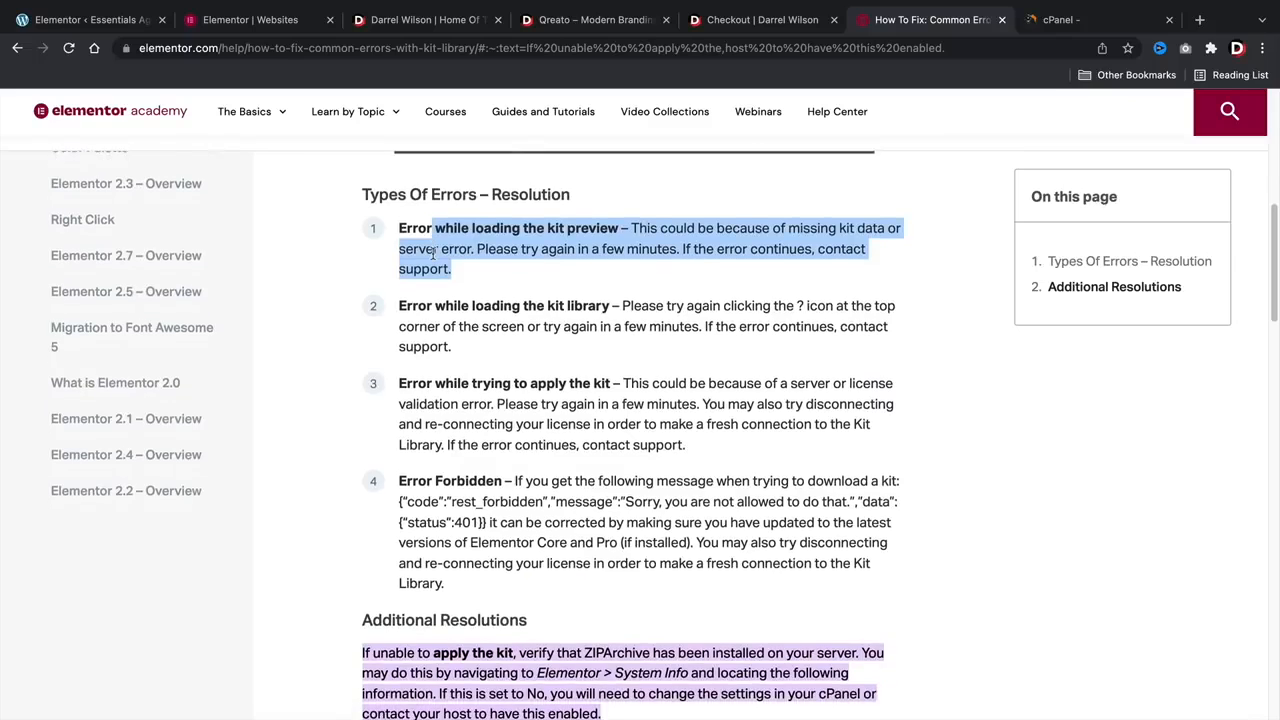
scroll(433, 255, down, 5)
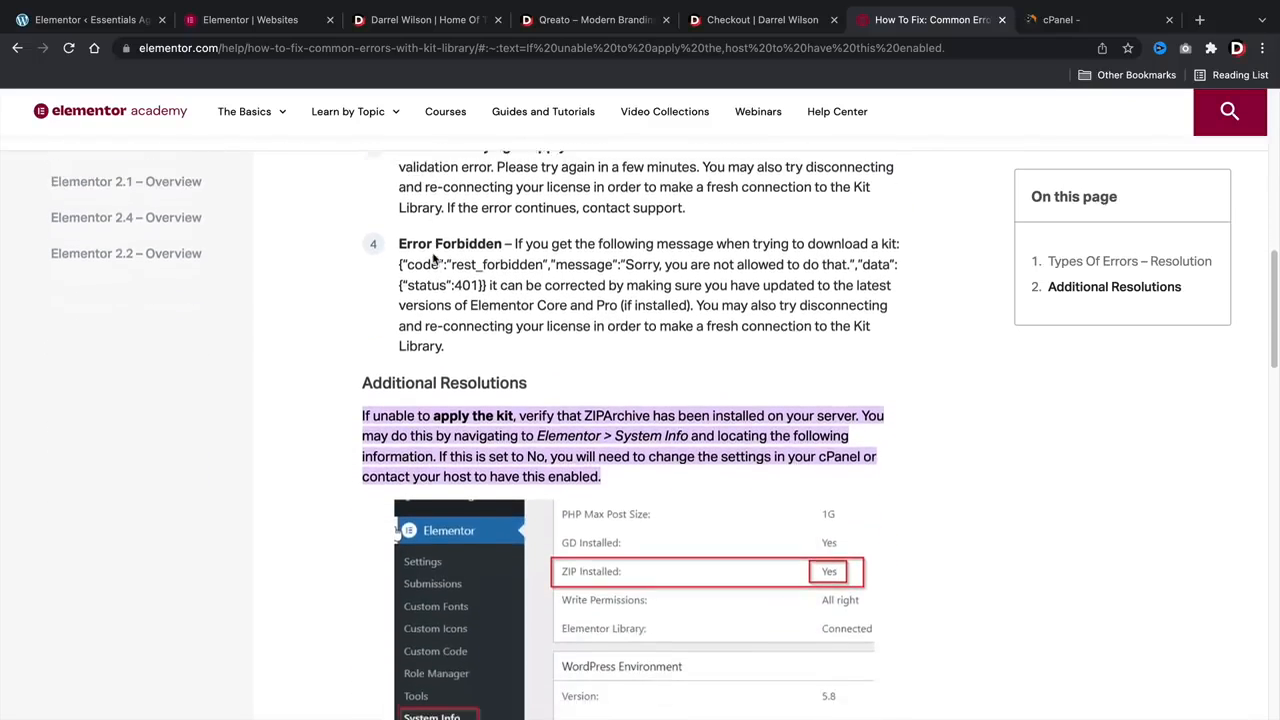
scroll(668, 531, down, 4)
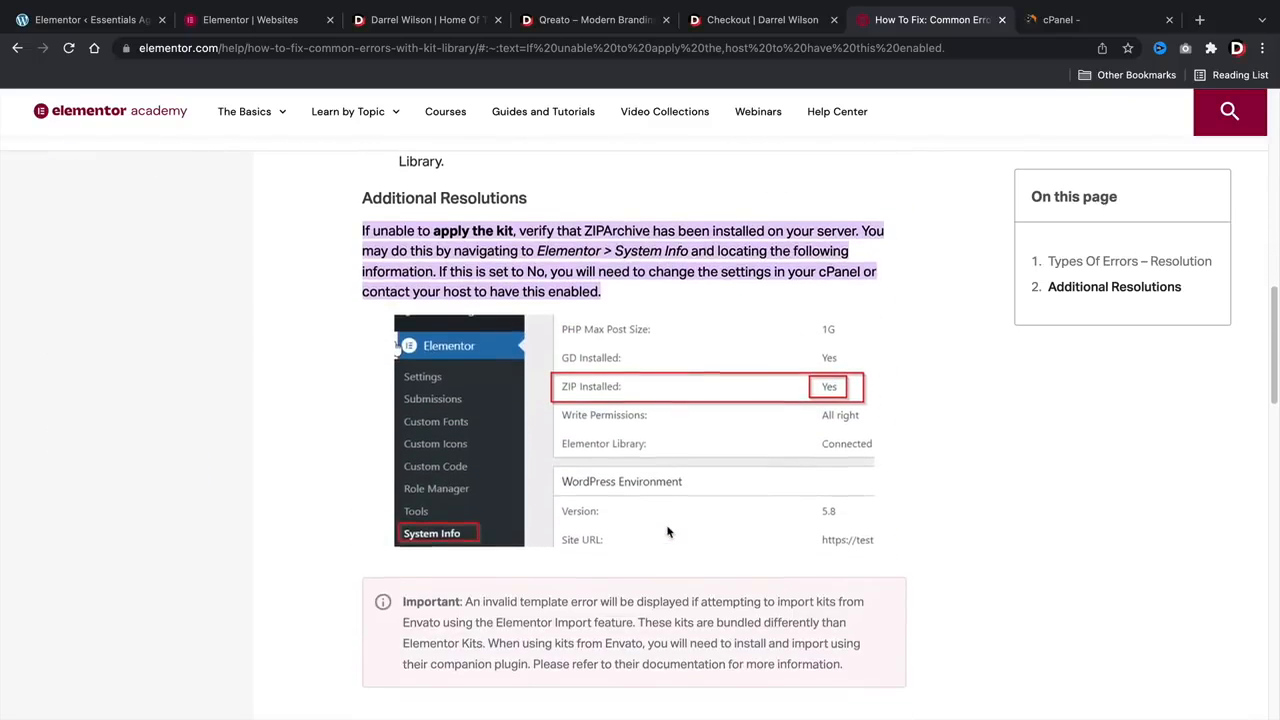
scroll(668, 531, up, 5)
scroll(668, 531, up, 6)
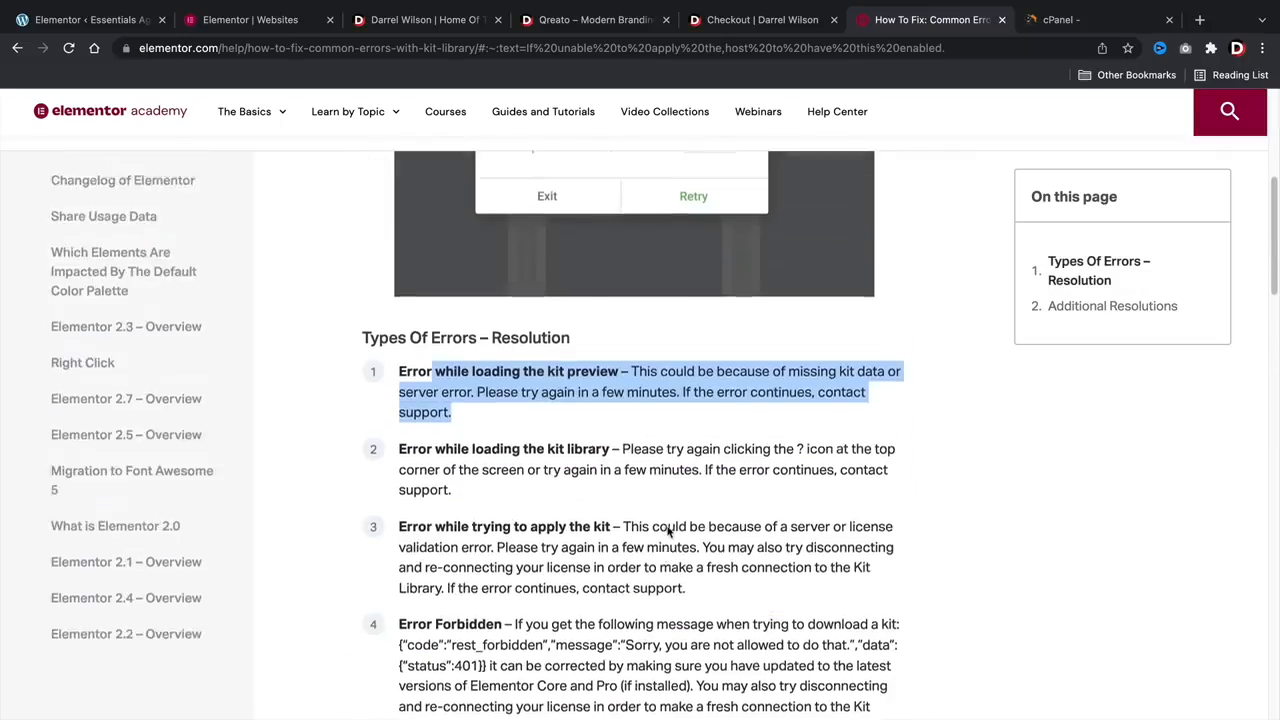
click(38, 20)
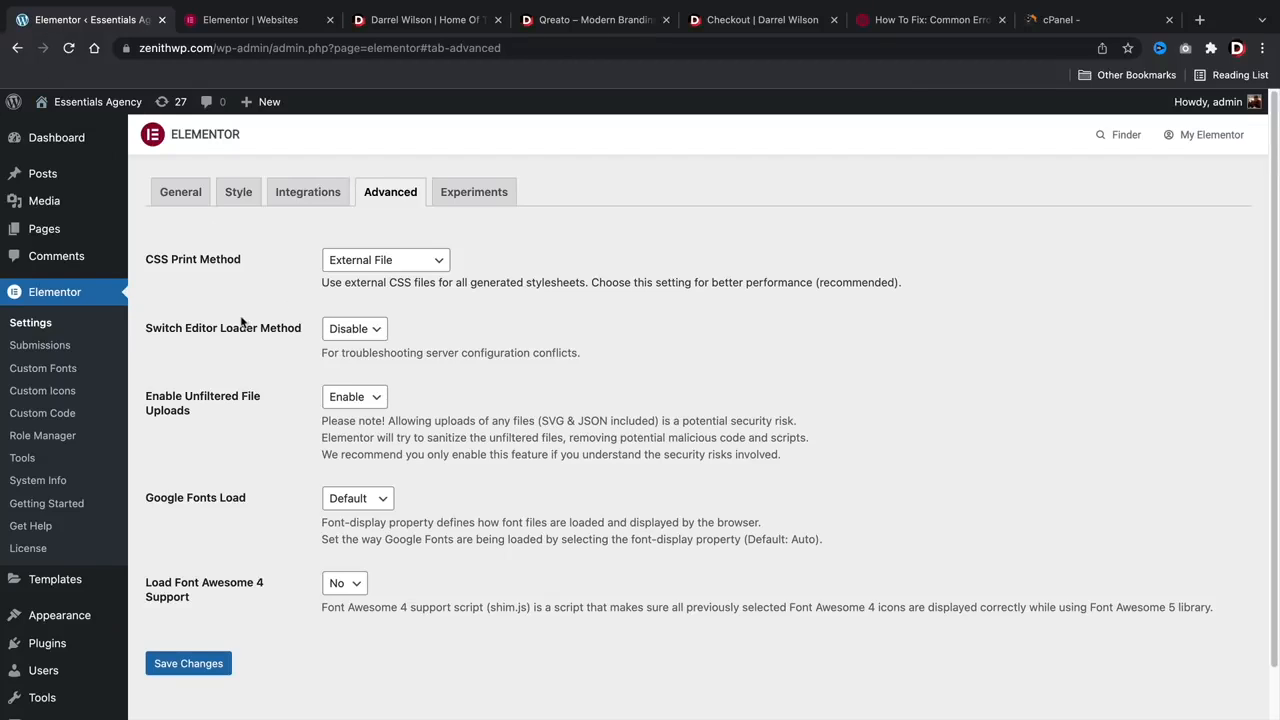
Step: Go to Elementor > Tools > Import / Export Kit and start a template kit import
click(62, 300)
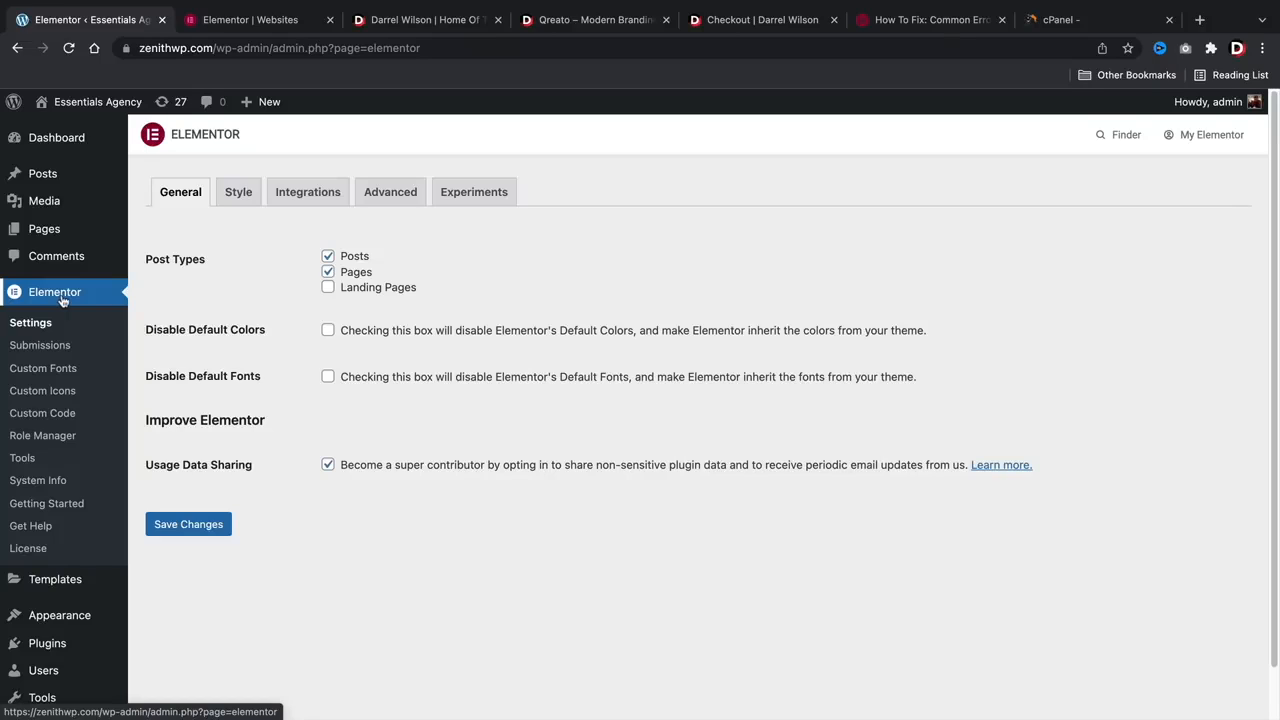
click(24, 460)
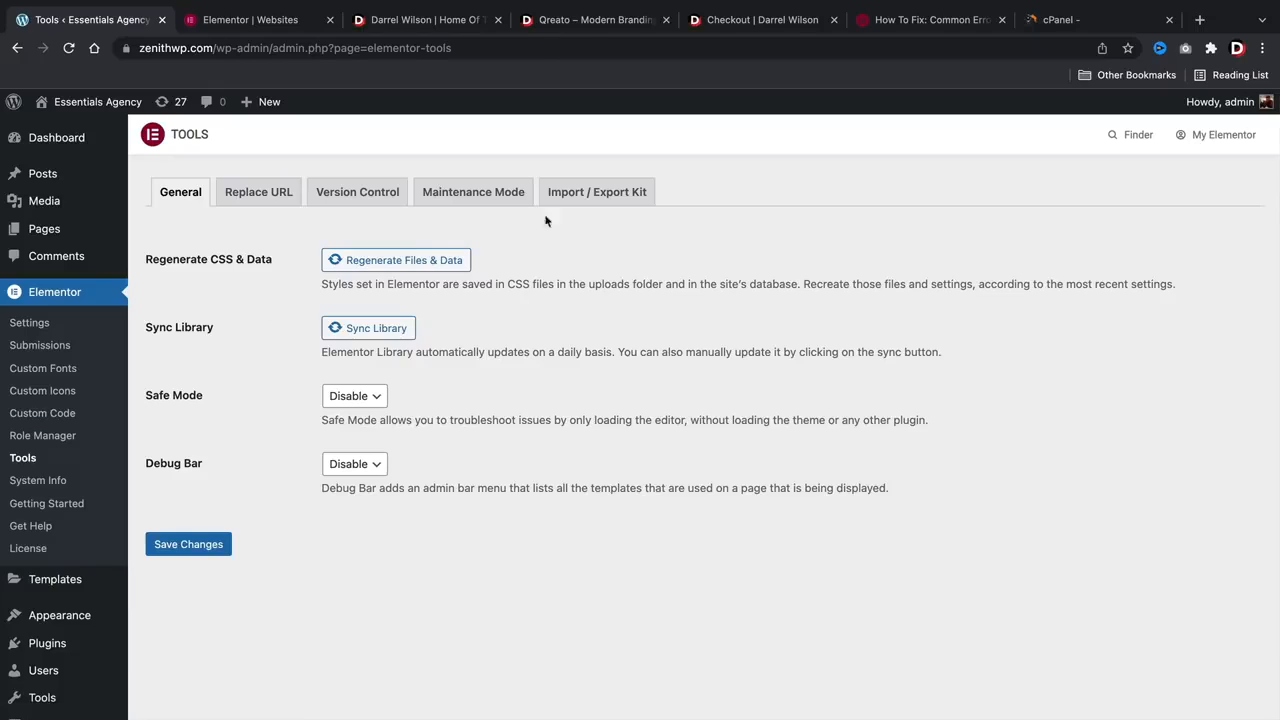
click(598, 193)
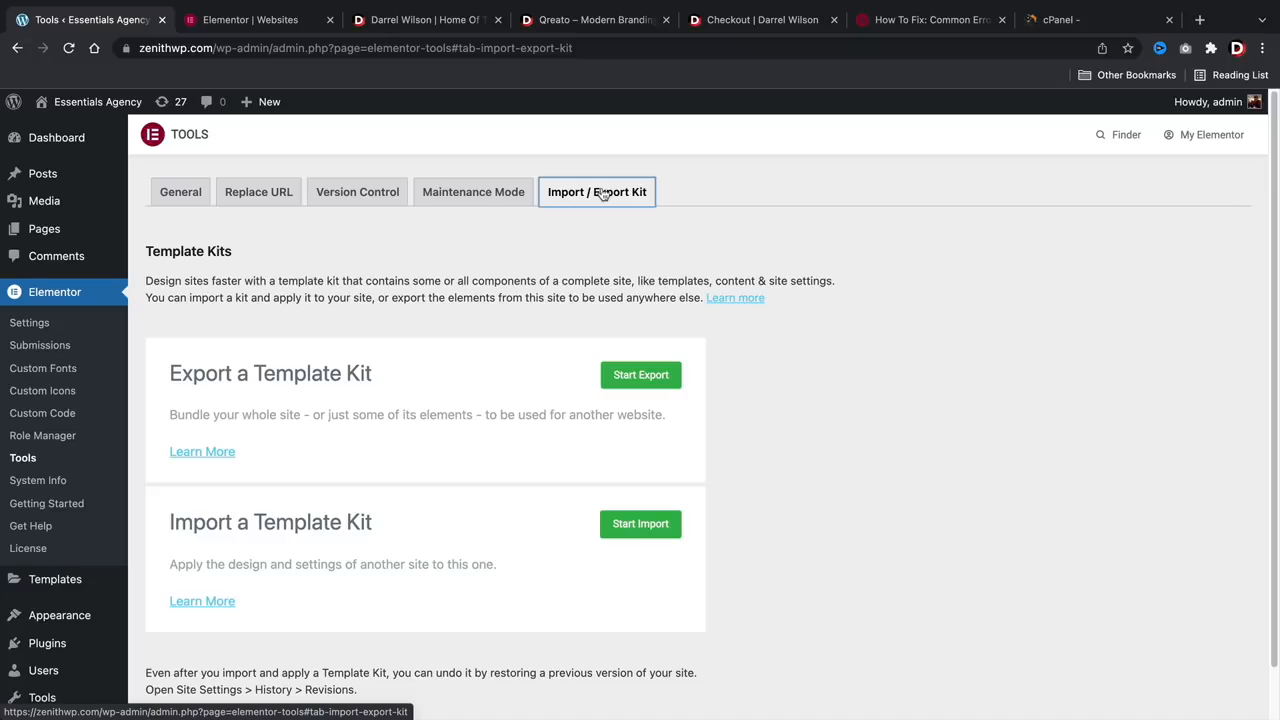
drag(174, 522, 354, 532)
click(636, 526)
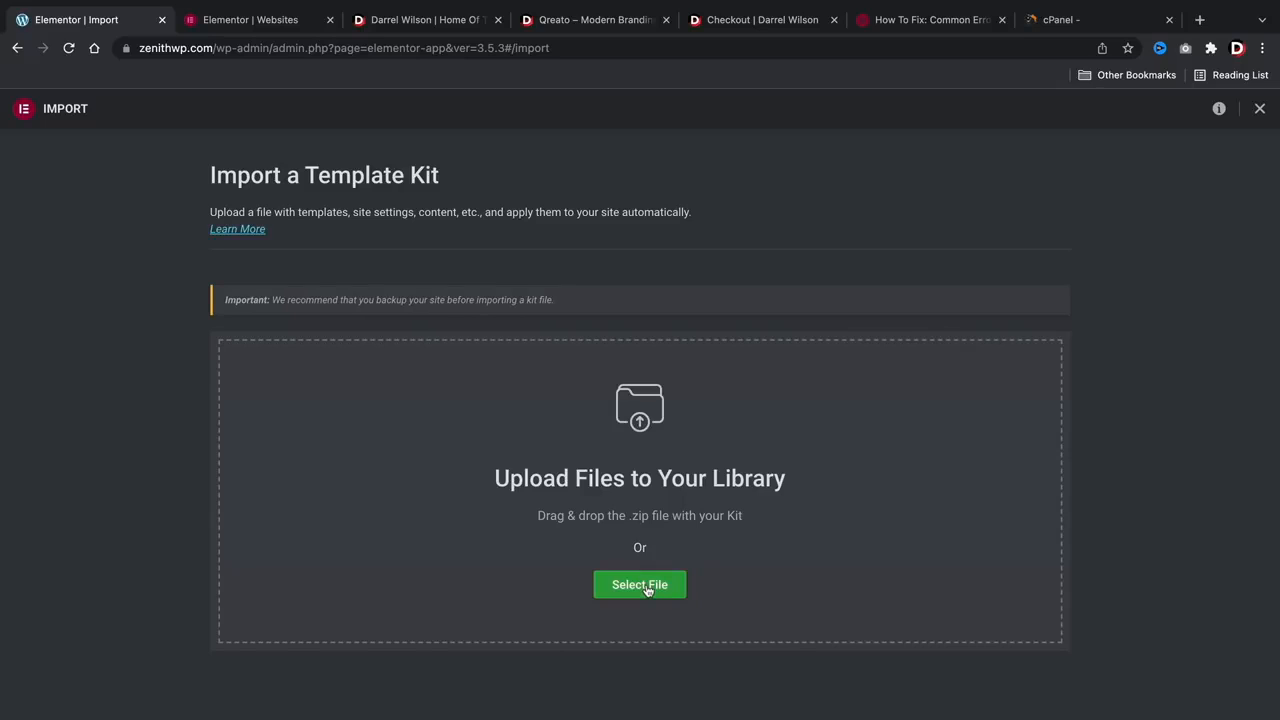
Step: Upload elementor-kit-1-gqs5ua (2).zip and import it with Templates, Content and Site Settings included
click(646, 588)
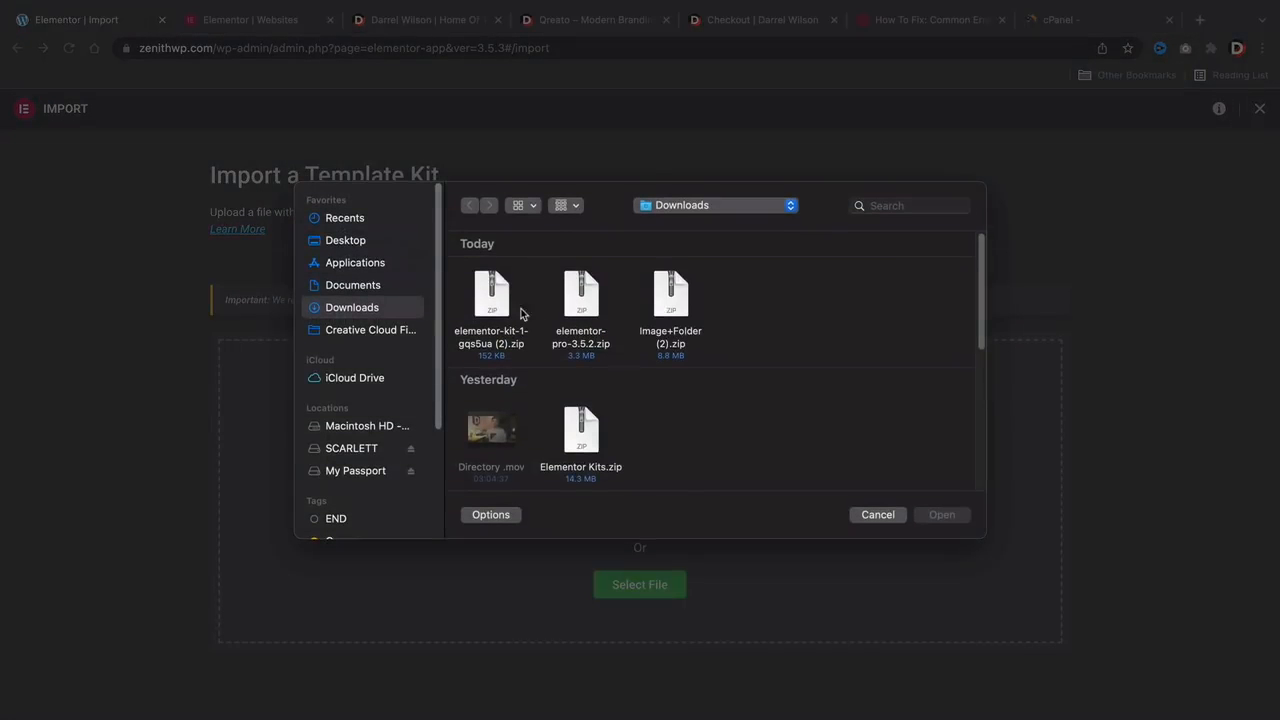
click(585, 310)
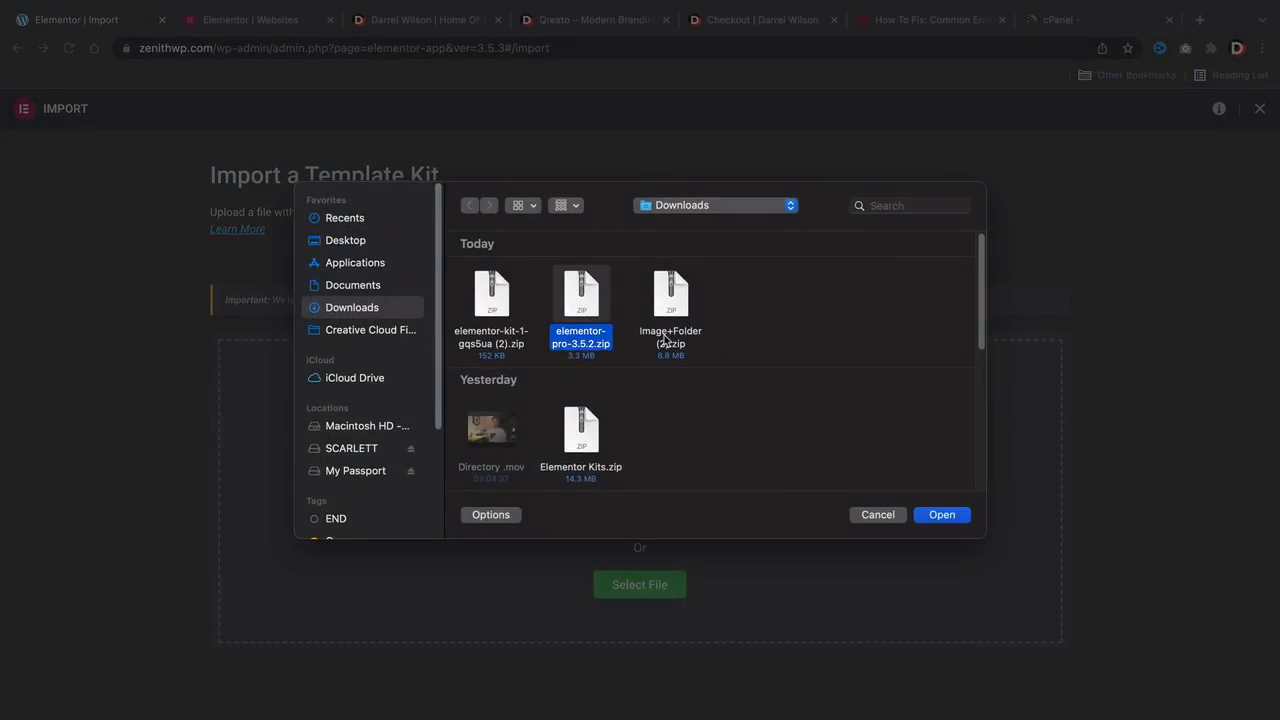
click(510, 343)
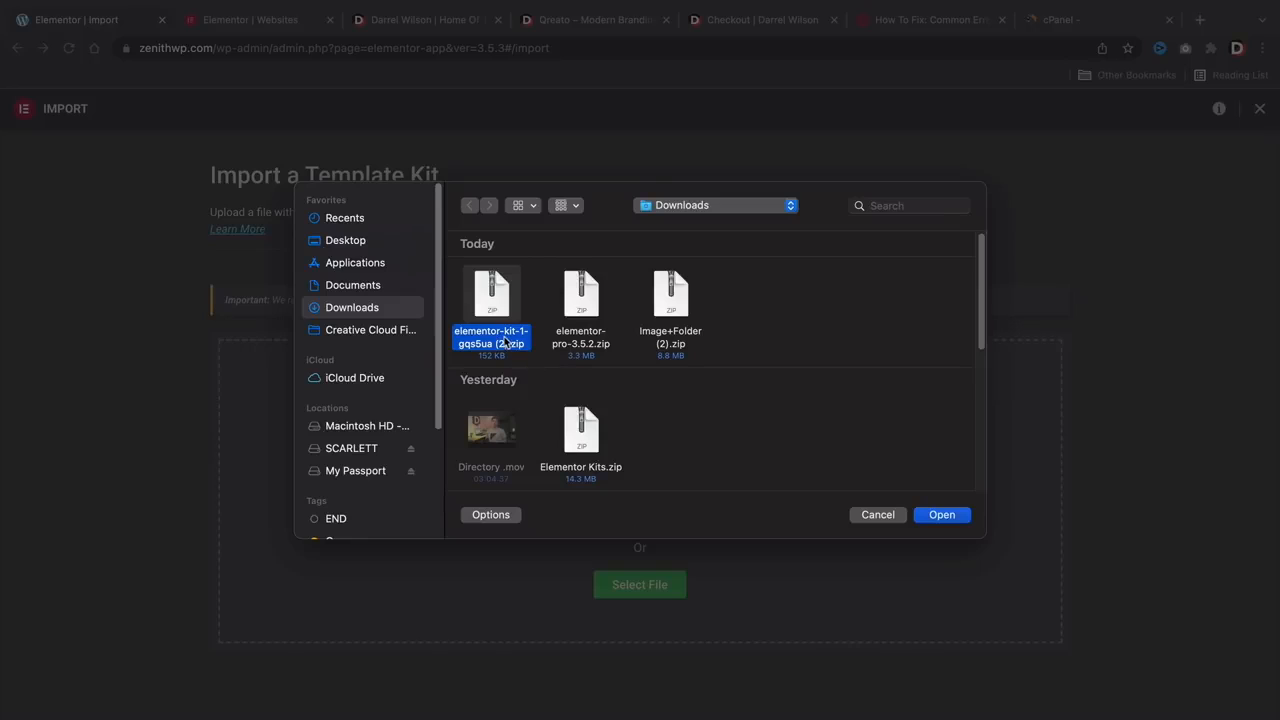
click(941, 515)
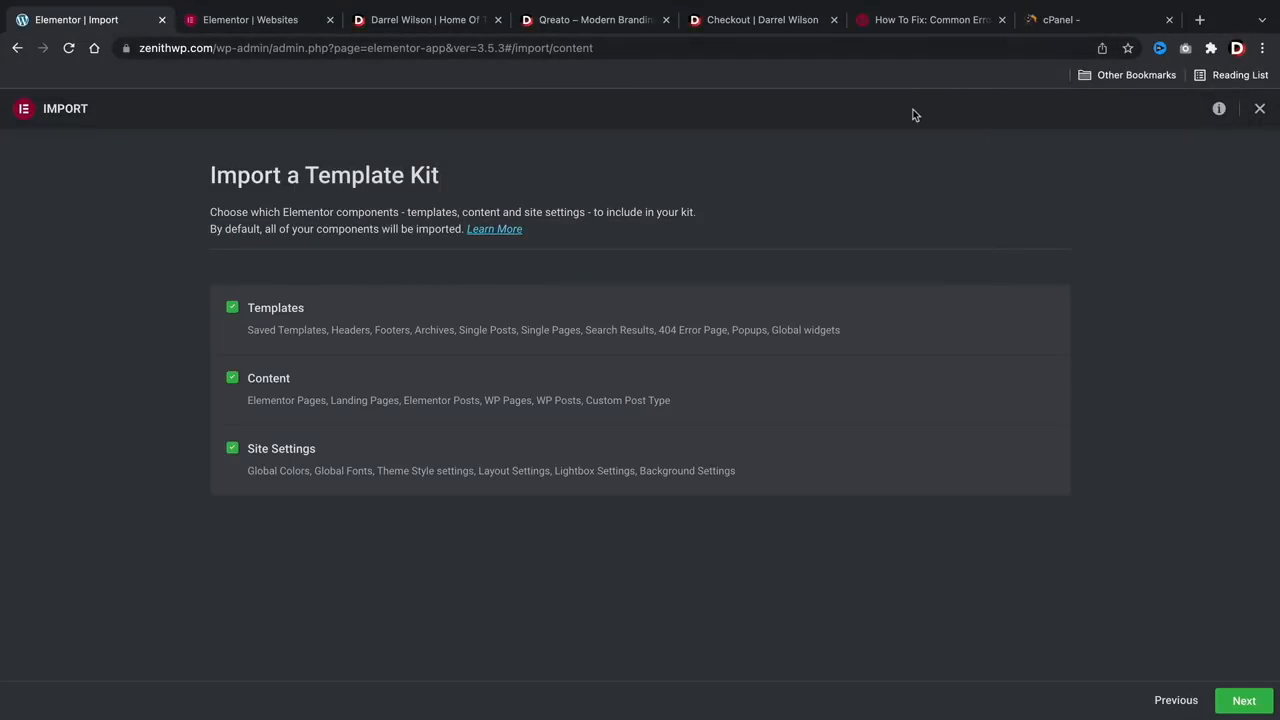
click(565, 22)
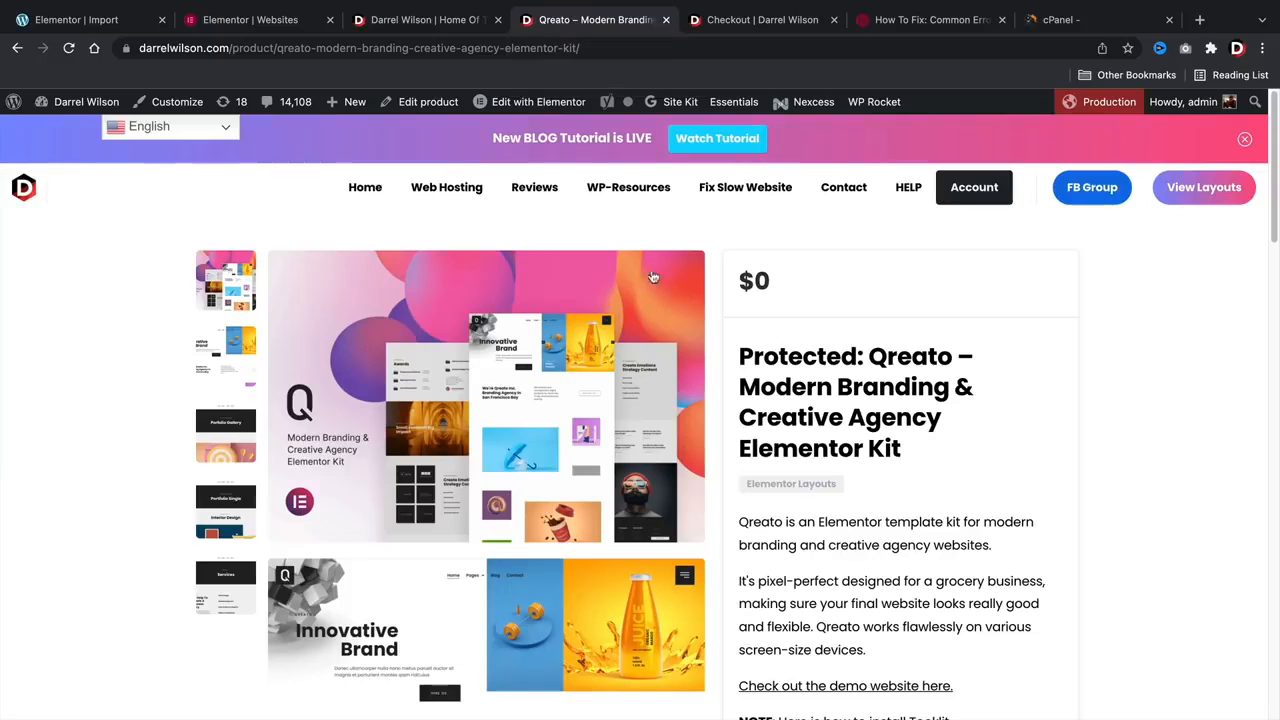
click(91, 19)
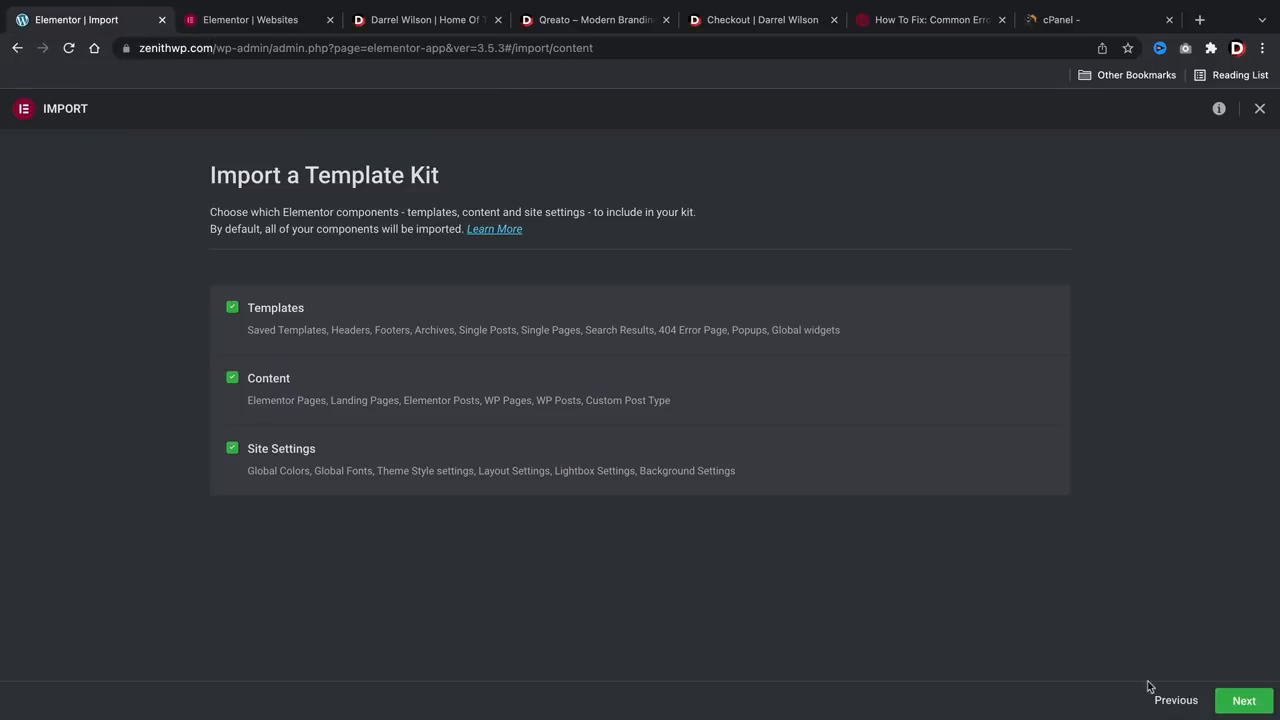
click(1245, 703)
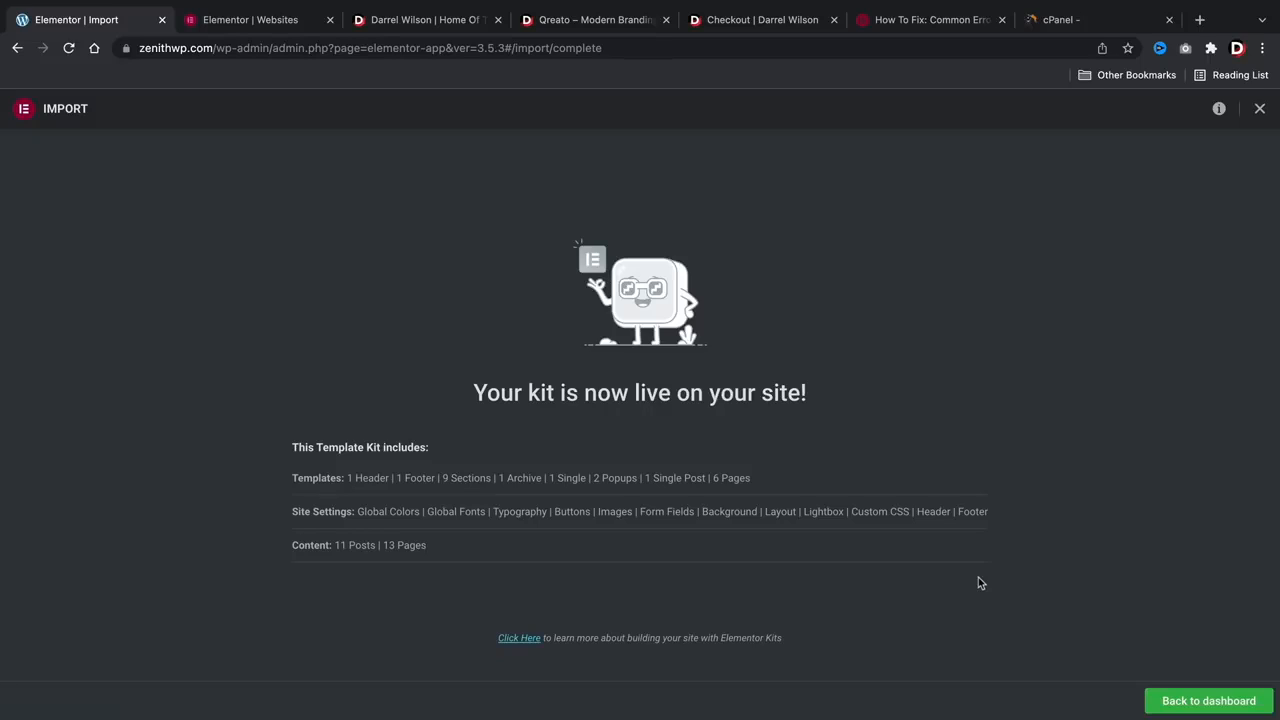
Step: View the live homepage's Innovative Brand hero and We're Qreato Inc. section, then return to the Qreato page
click(1172, 701)
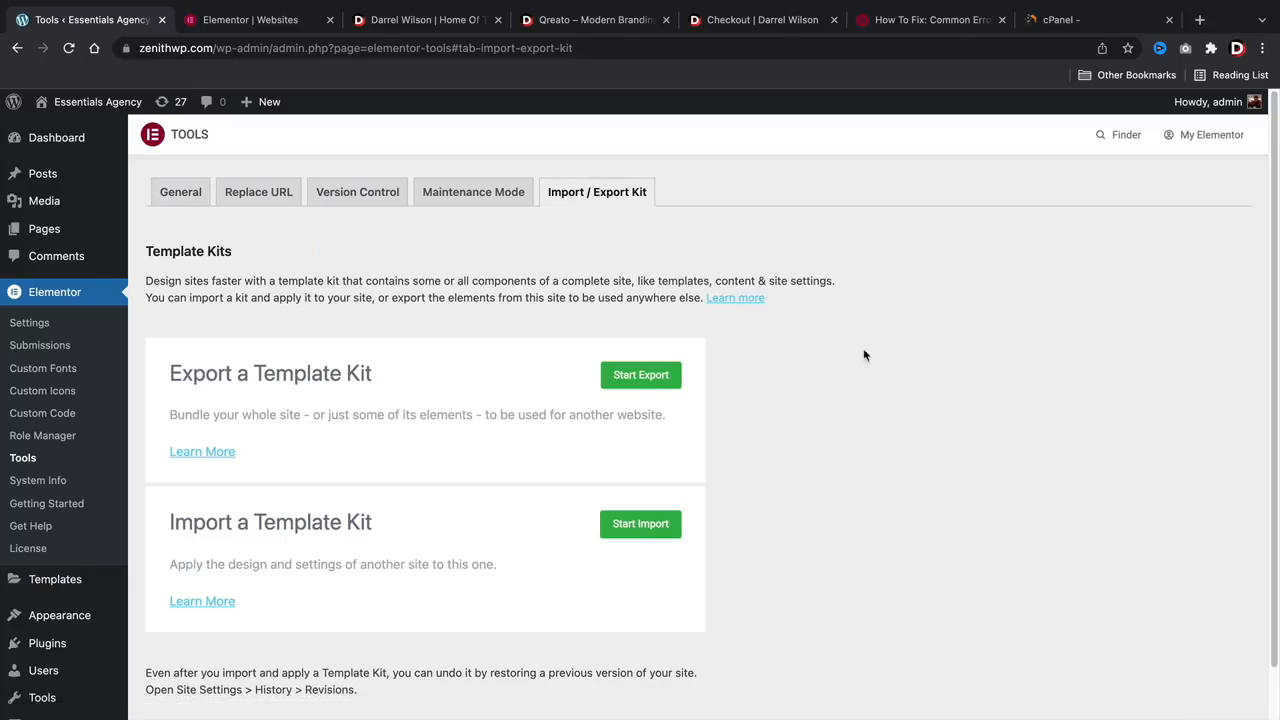
mouse_move(60, 106)
click(61, 131)
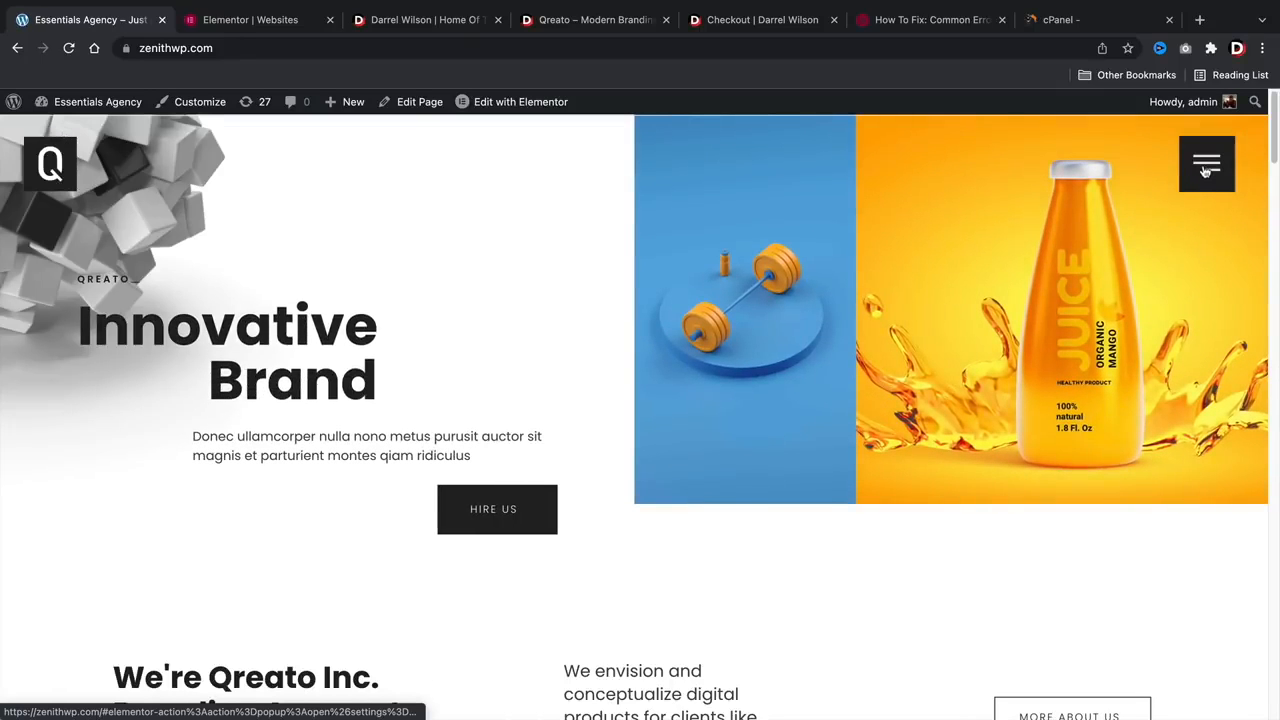
scroll(929, 534, down, 15)
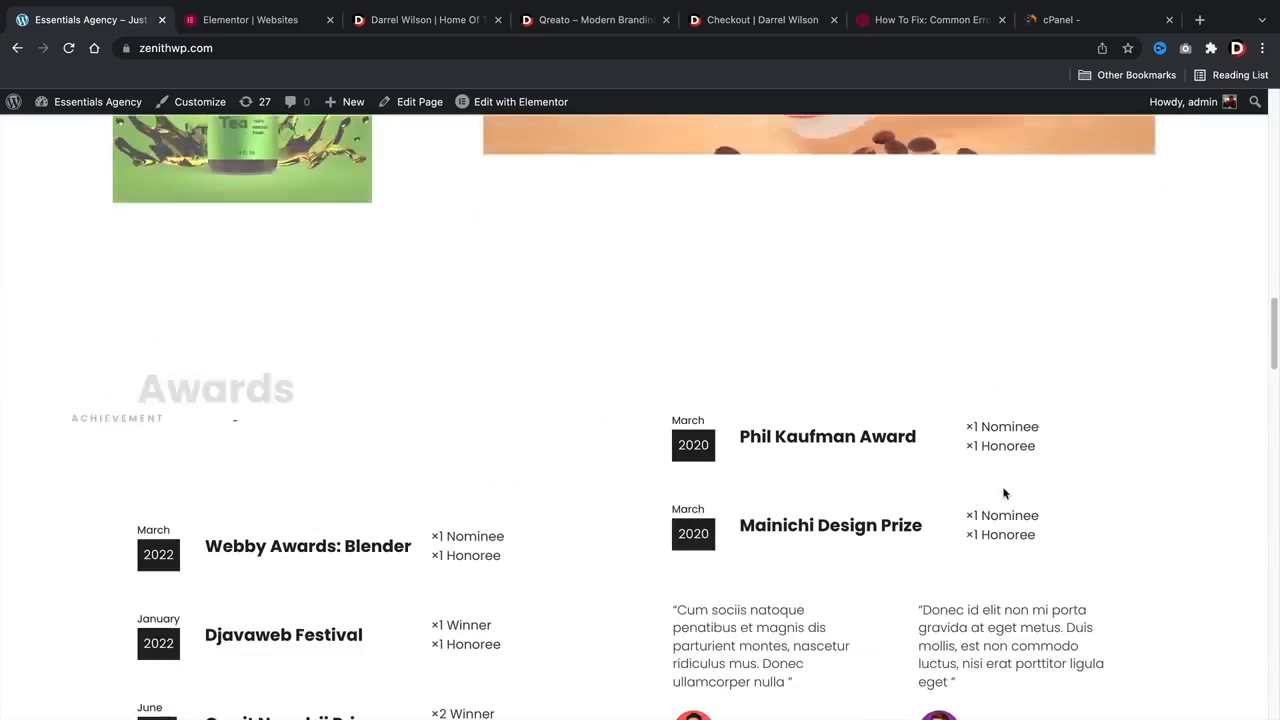
drag(1273, 340, 1260, 118)
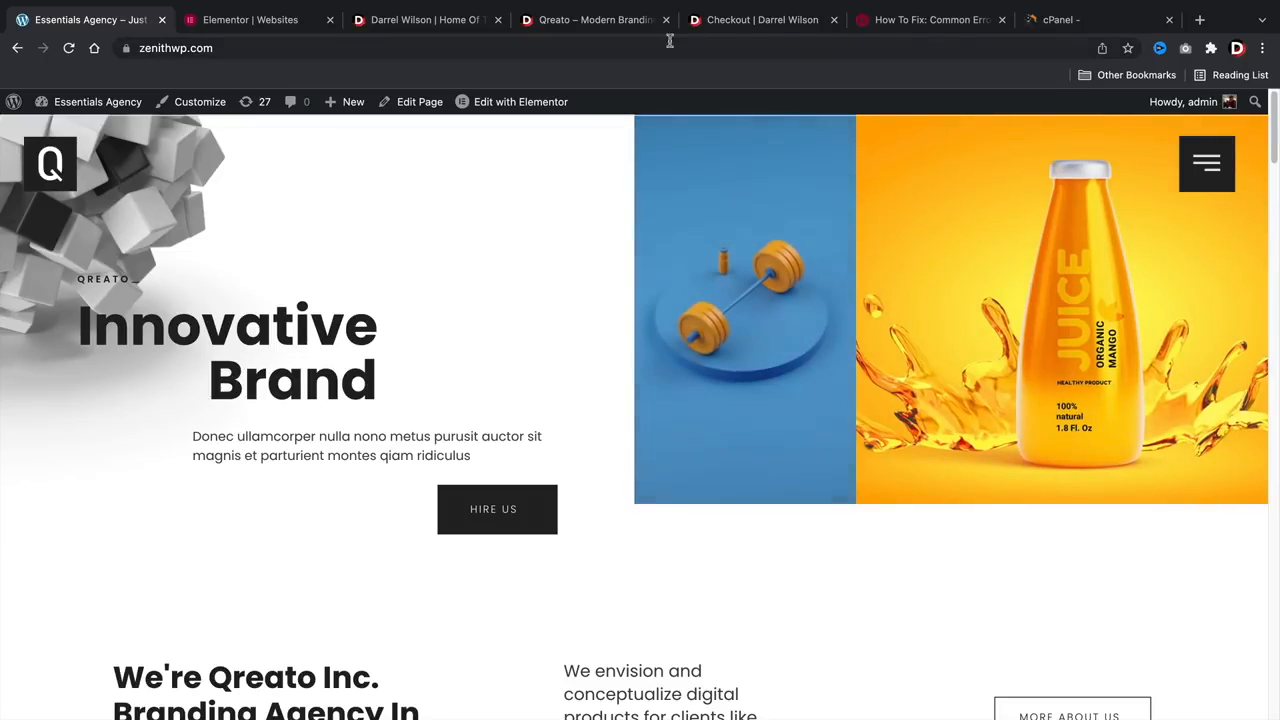
click(602, 25)
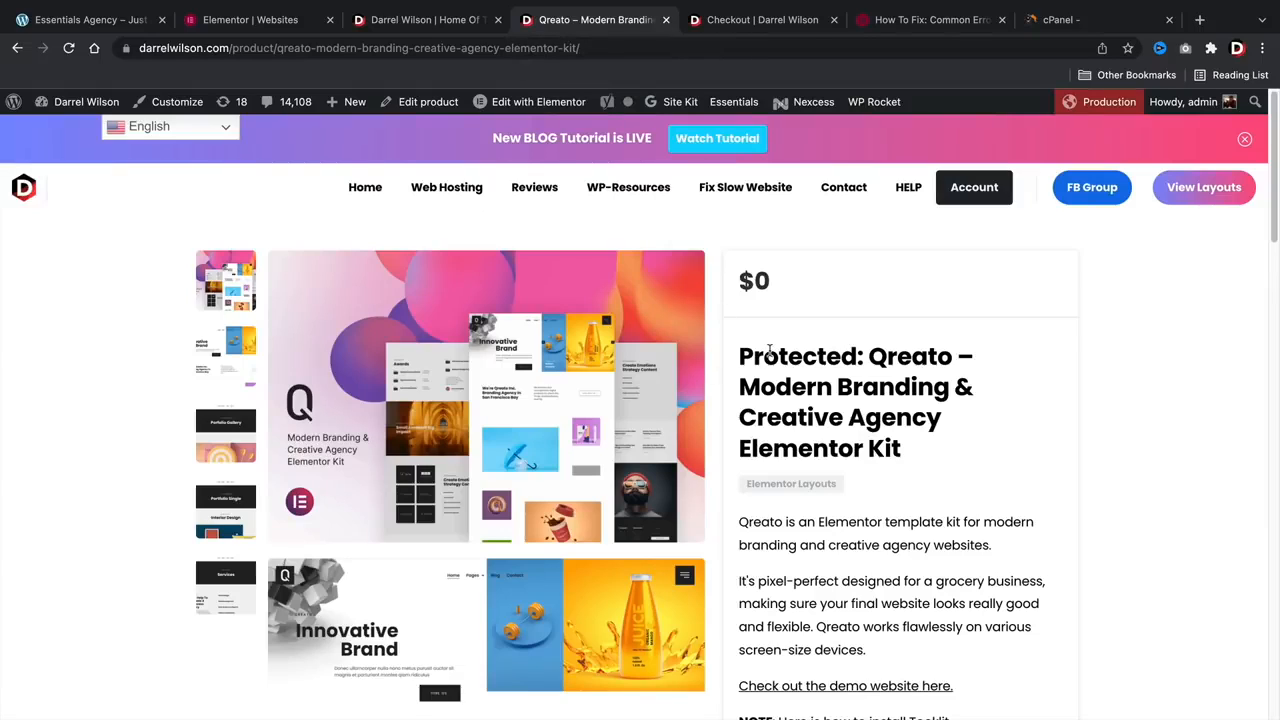
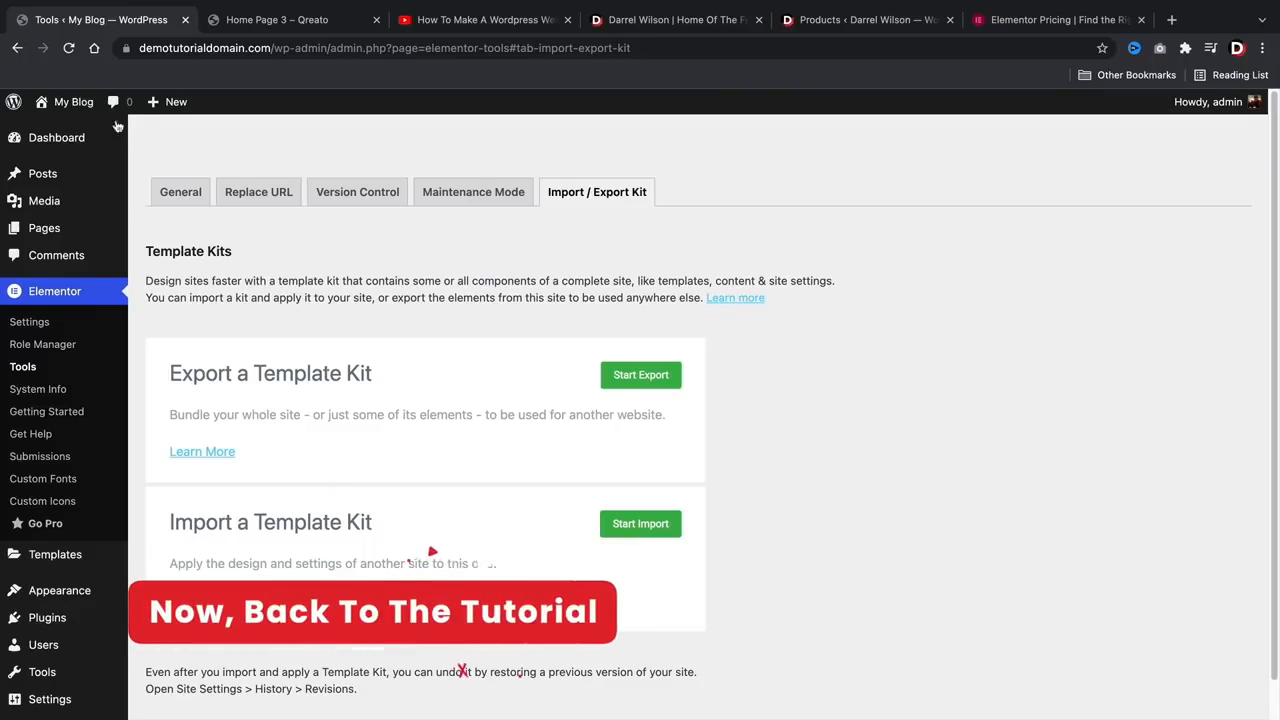
Step: Visit the live My Blog front page and compare it against the Qreato demo tab
mouse_move(74, 102)
click(83, 136)
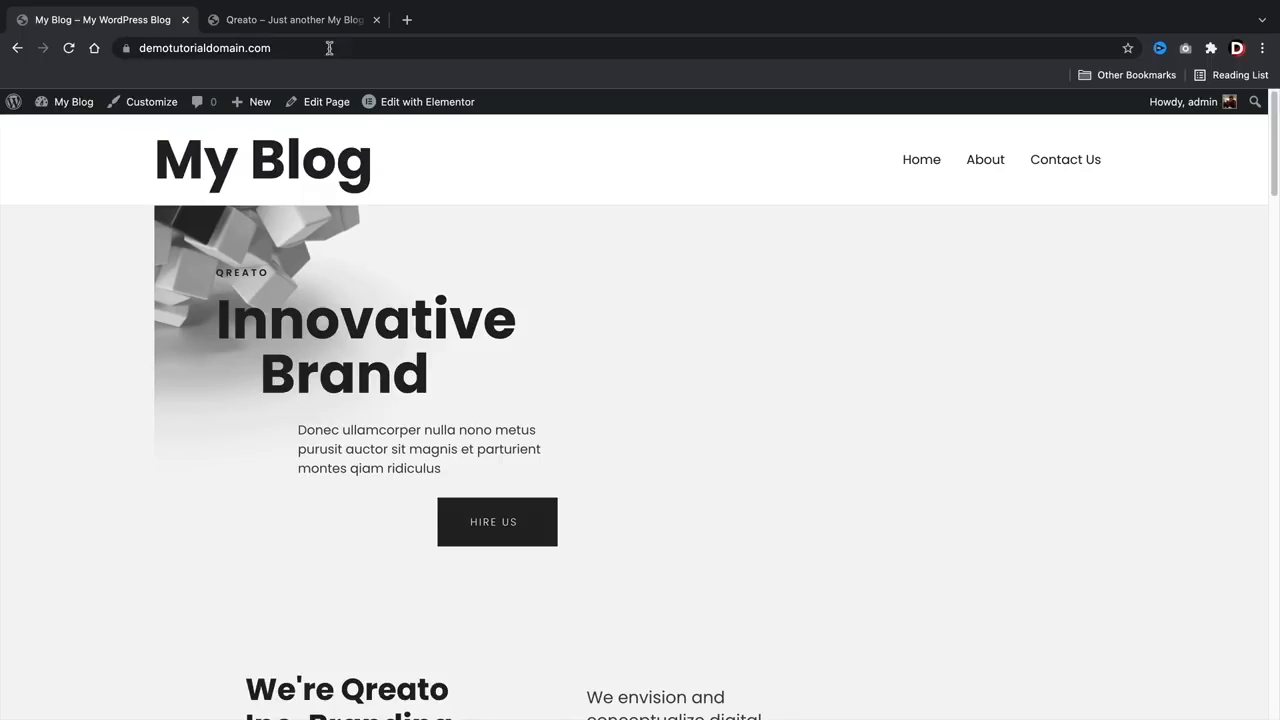
click(314, 20)
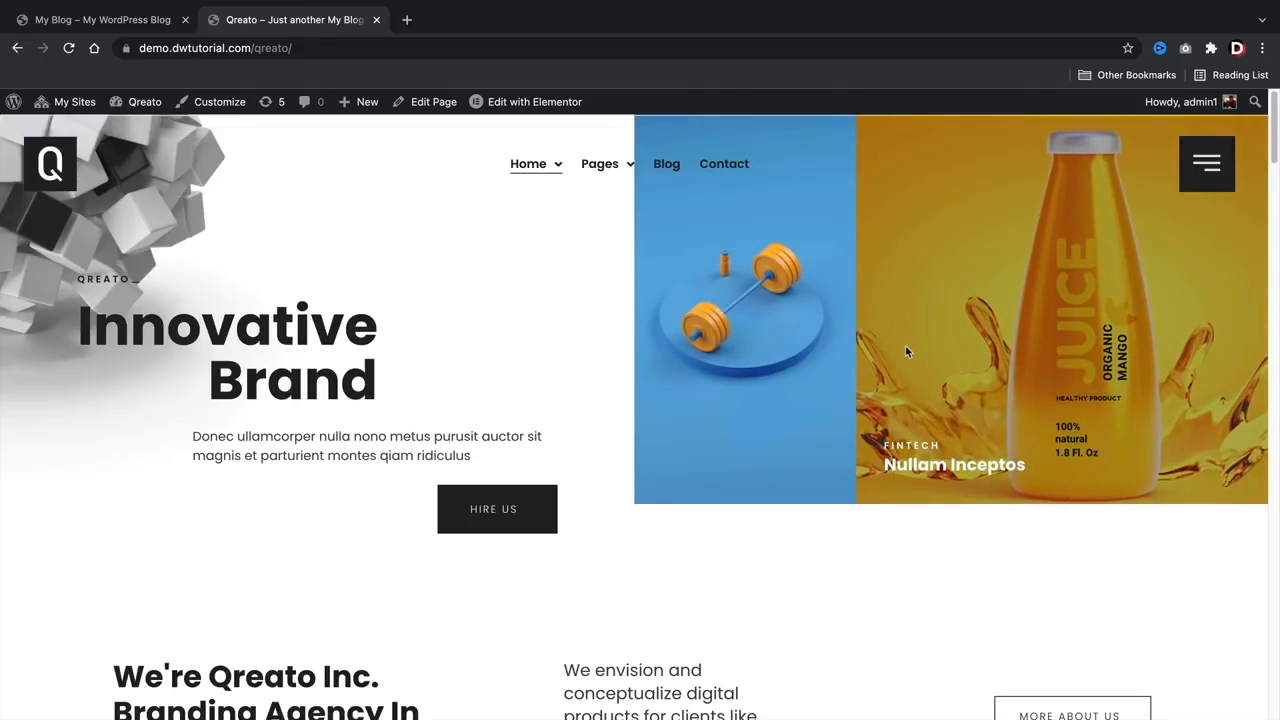
click(122, 22)
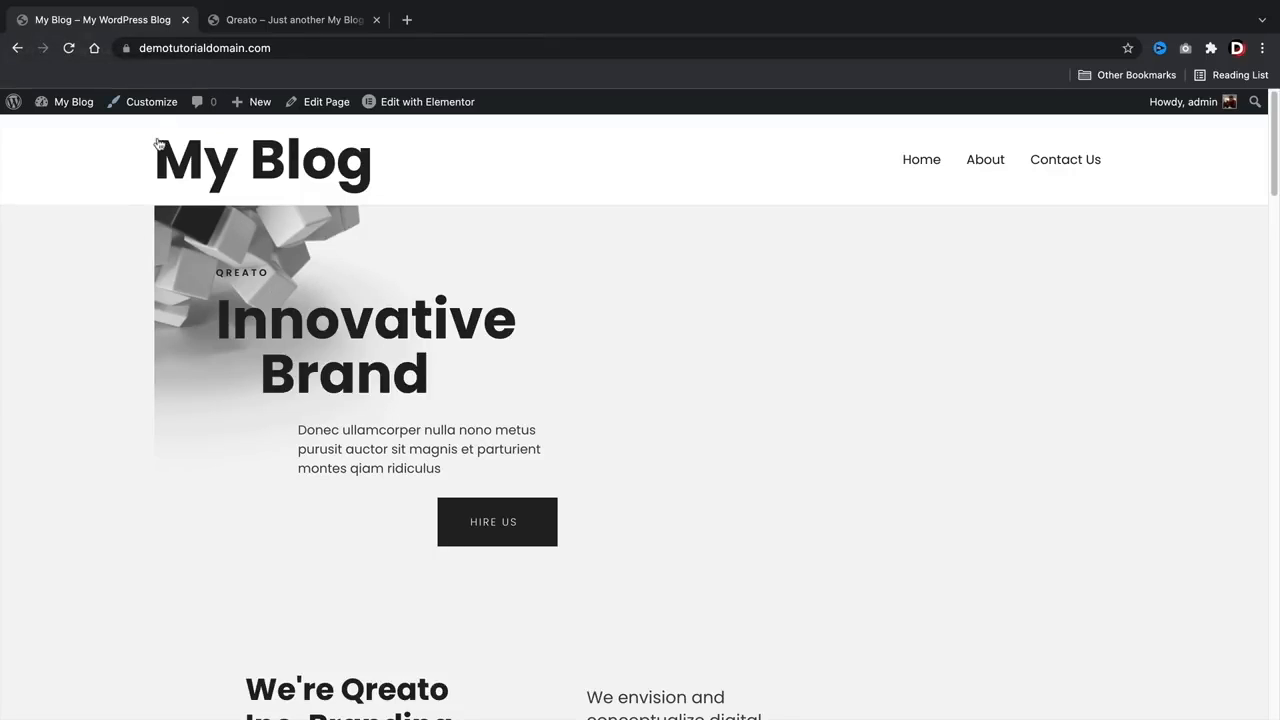
click(244, 22)
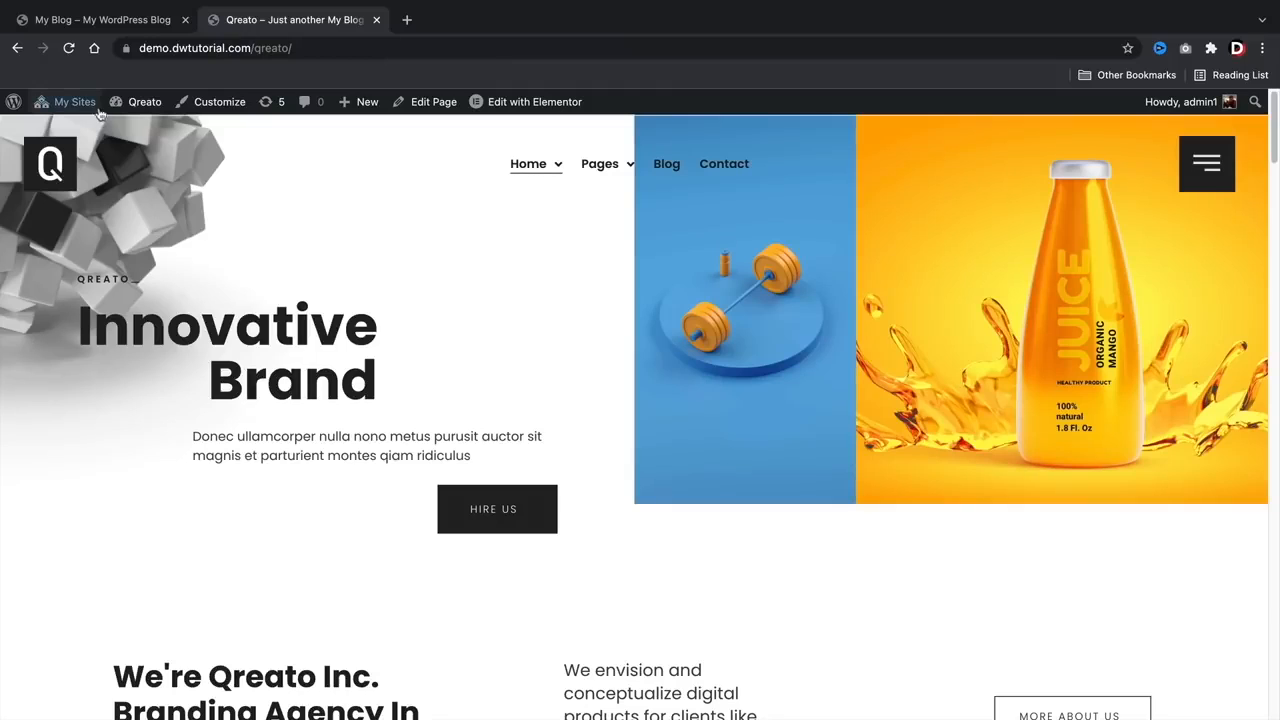
click(105, 22)
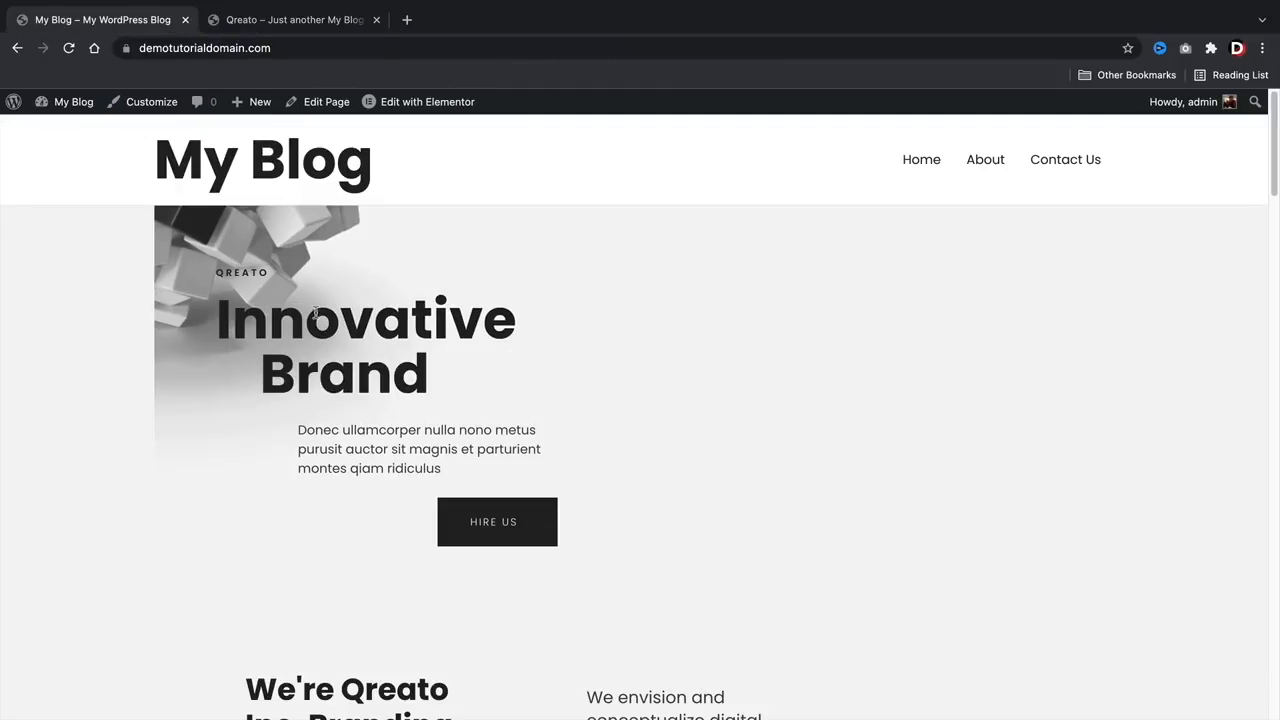
Step: Set the Astra Global container layout to Full Width / Stretched and publish it
click(148, 104)
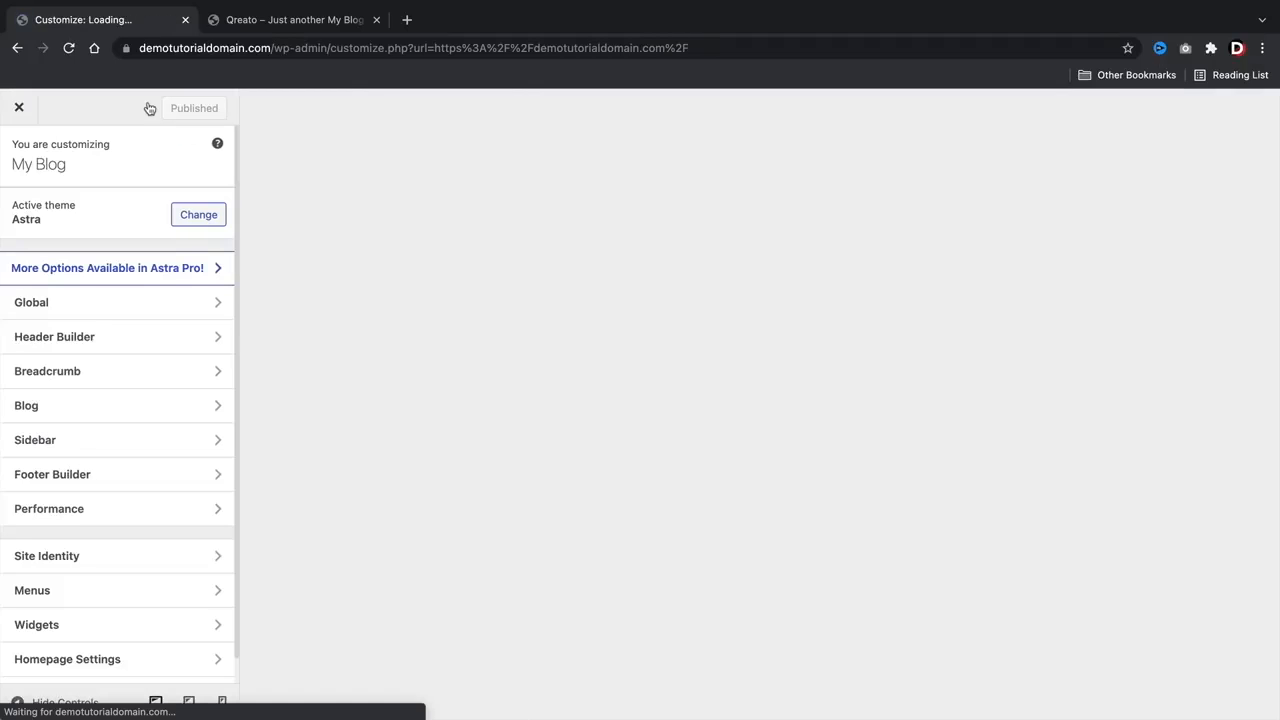
click(57, 303)
click(70, 270)
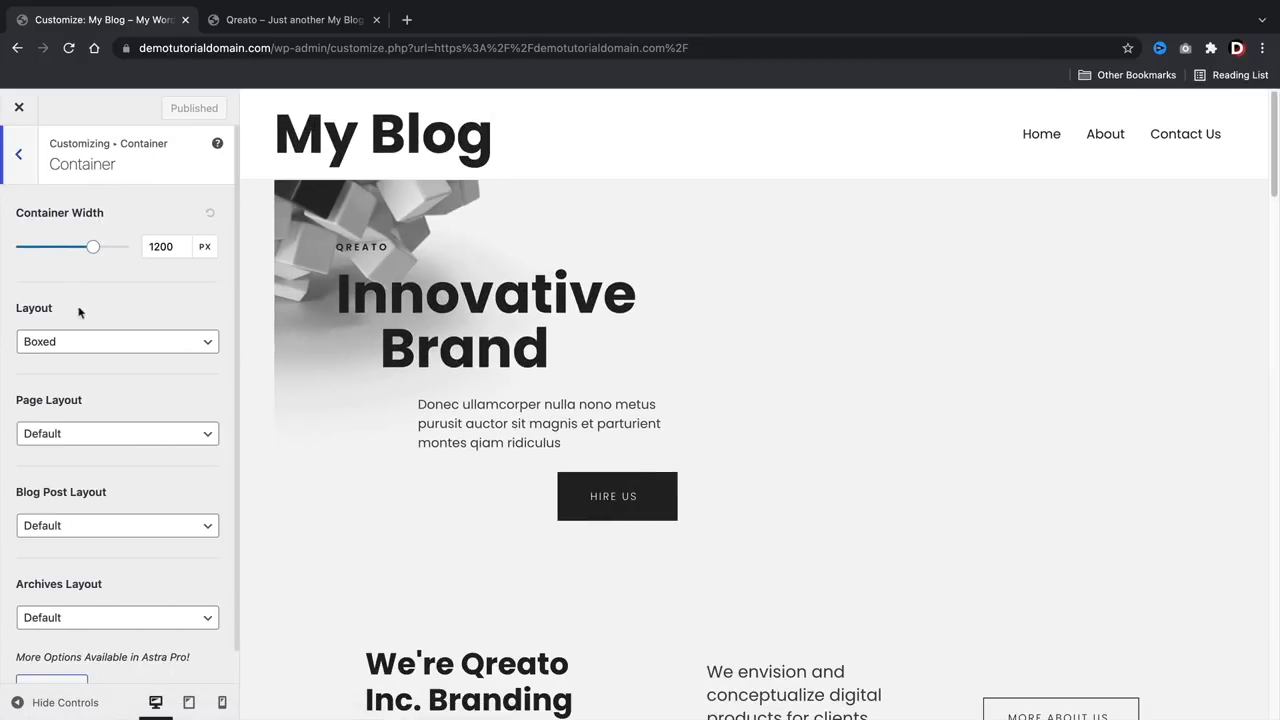
click(82, 342)
click(92, 397)
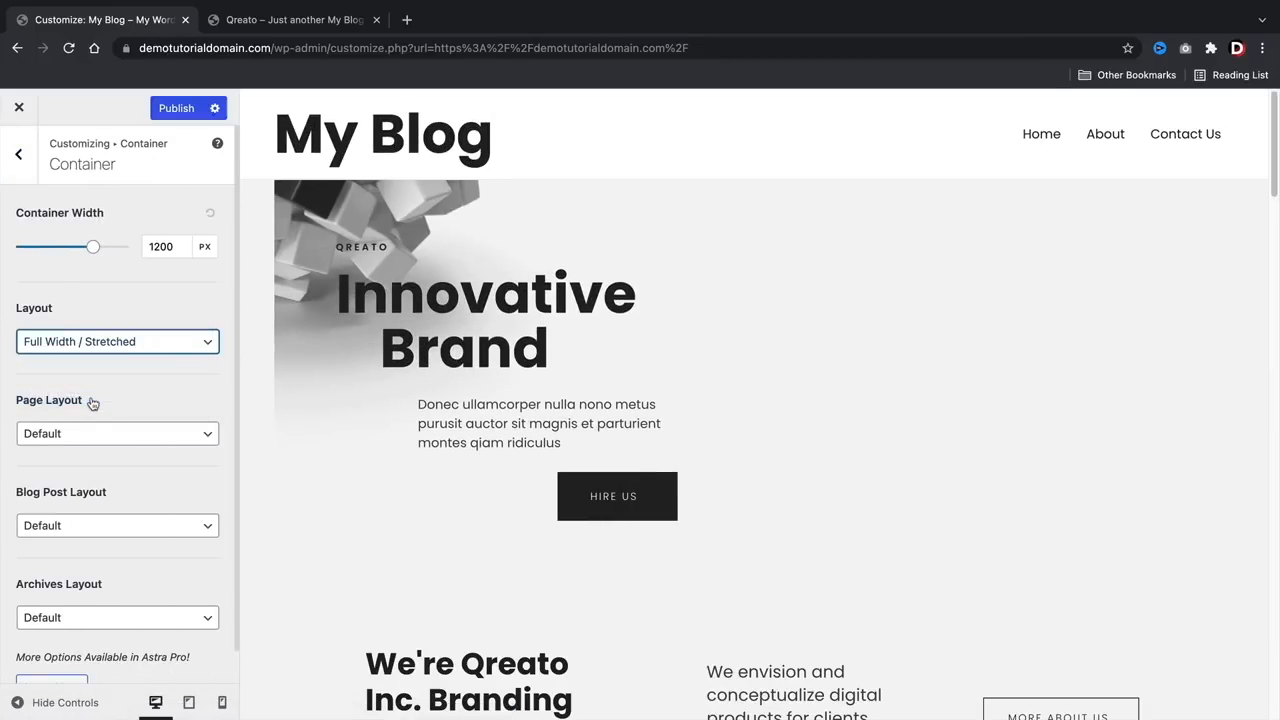
click(177, 108)
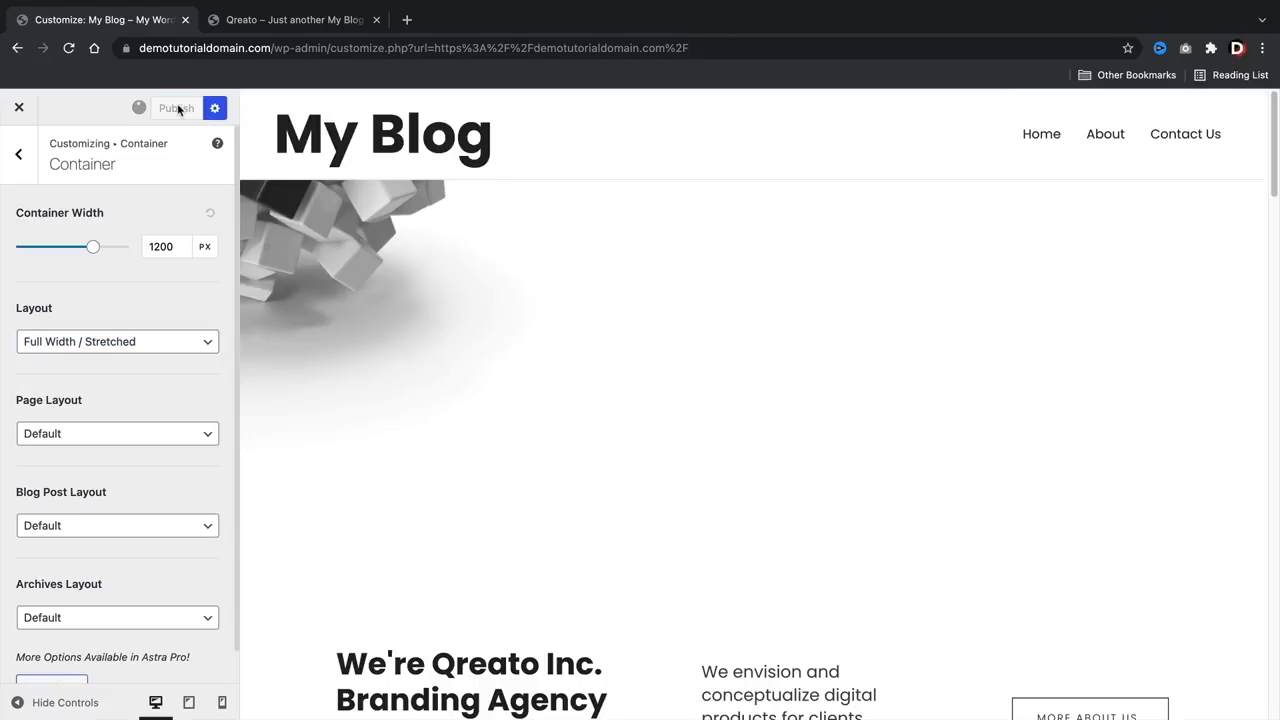
click(17, 108)
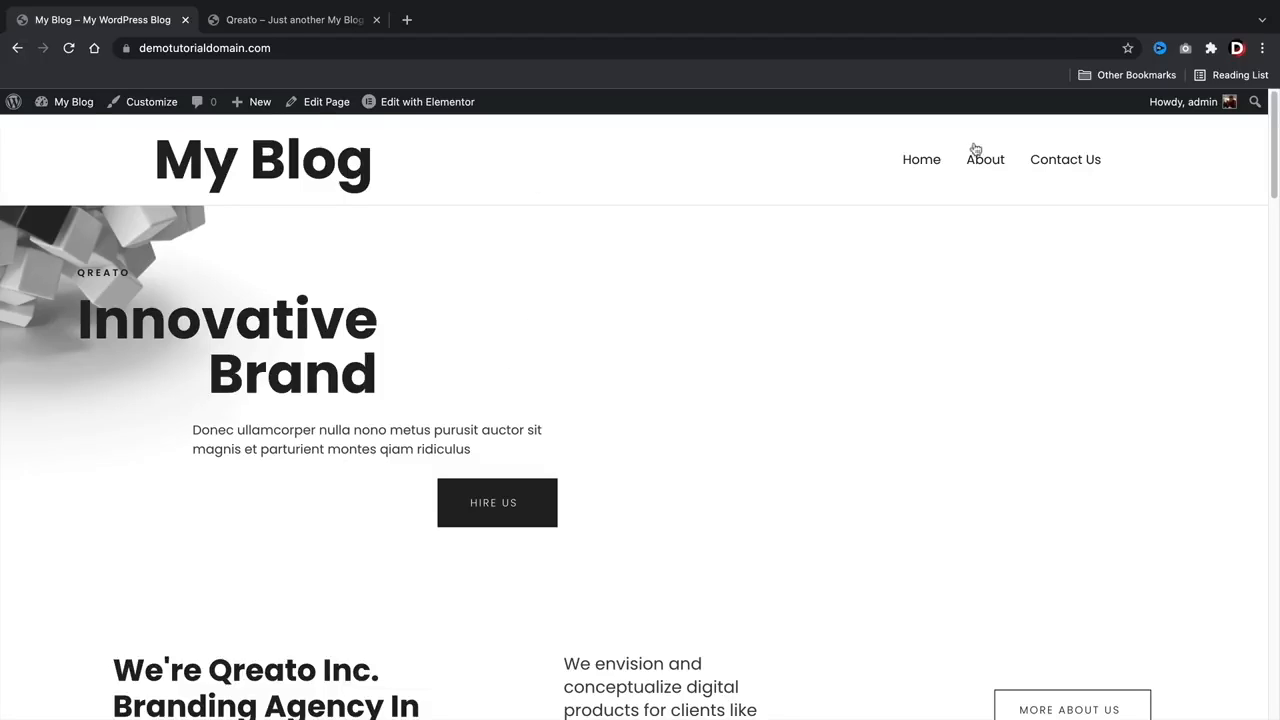
Step: Go to Appearance > Menus and list every page under View All
mouse_move(68, 104)
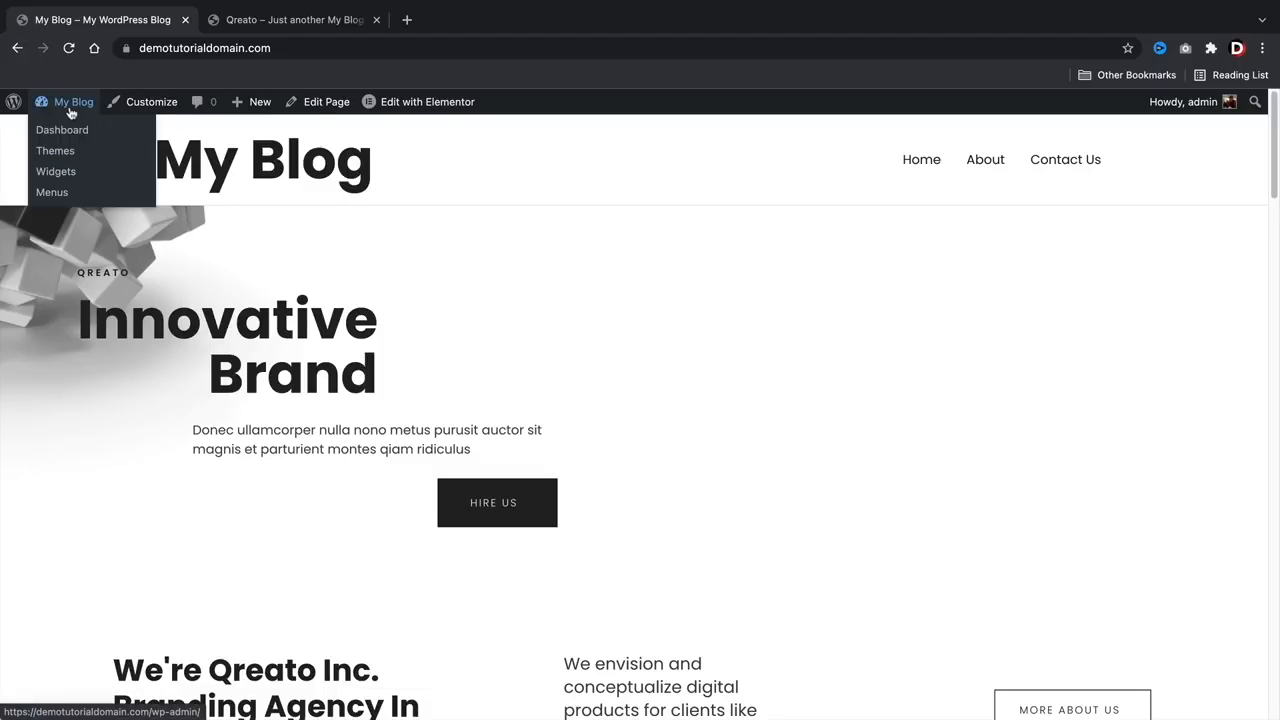
click(66, 132)
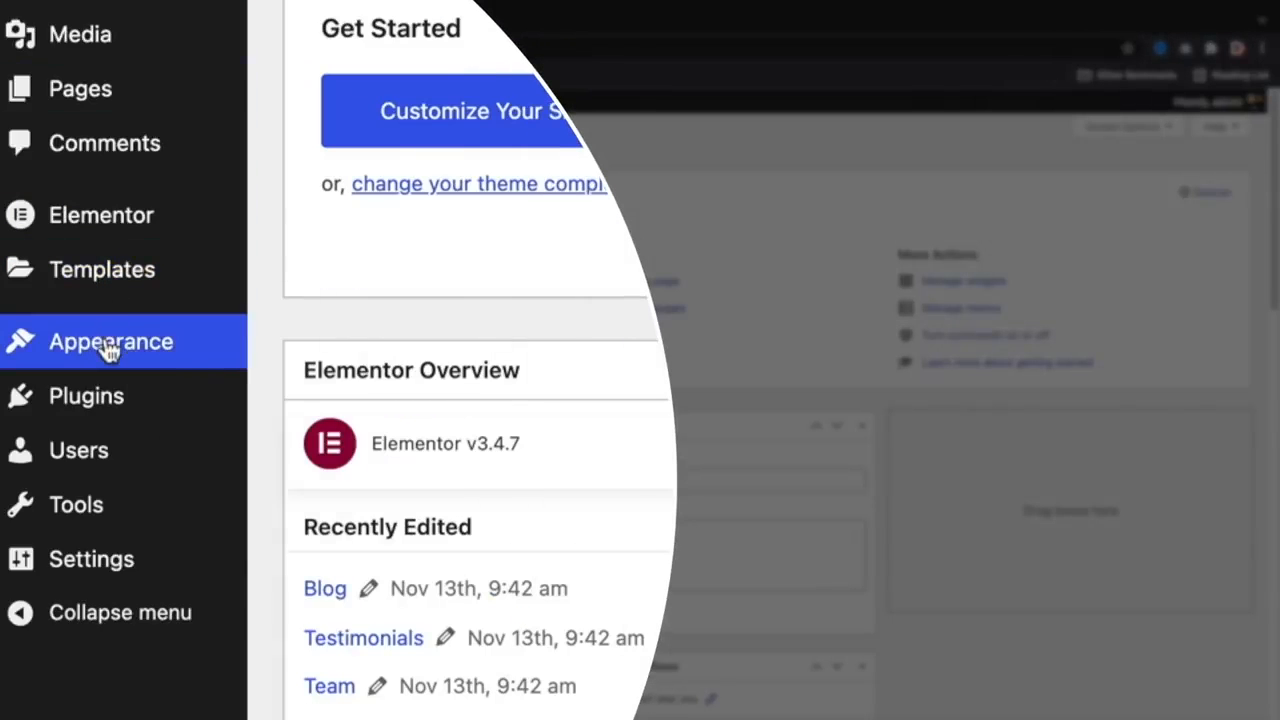
mouse_move(108, 350)
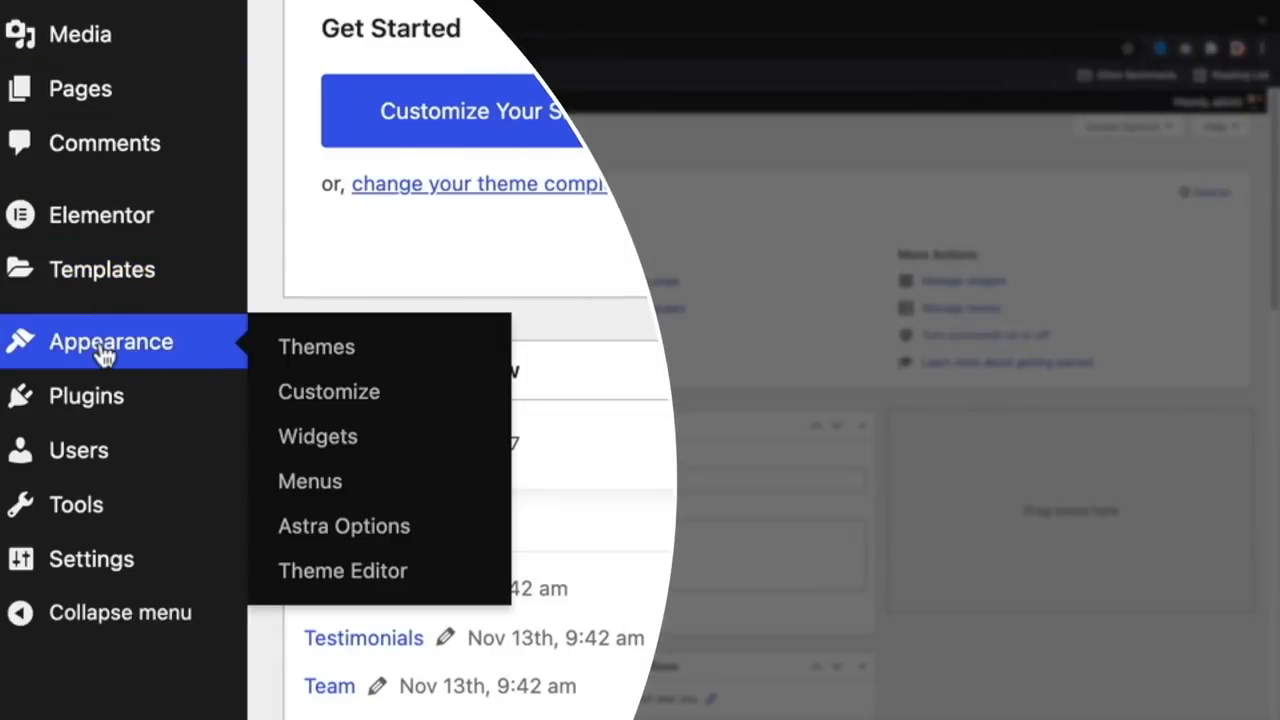
click(310, 482)
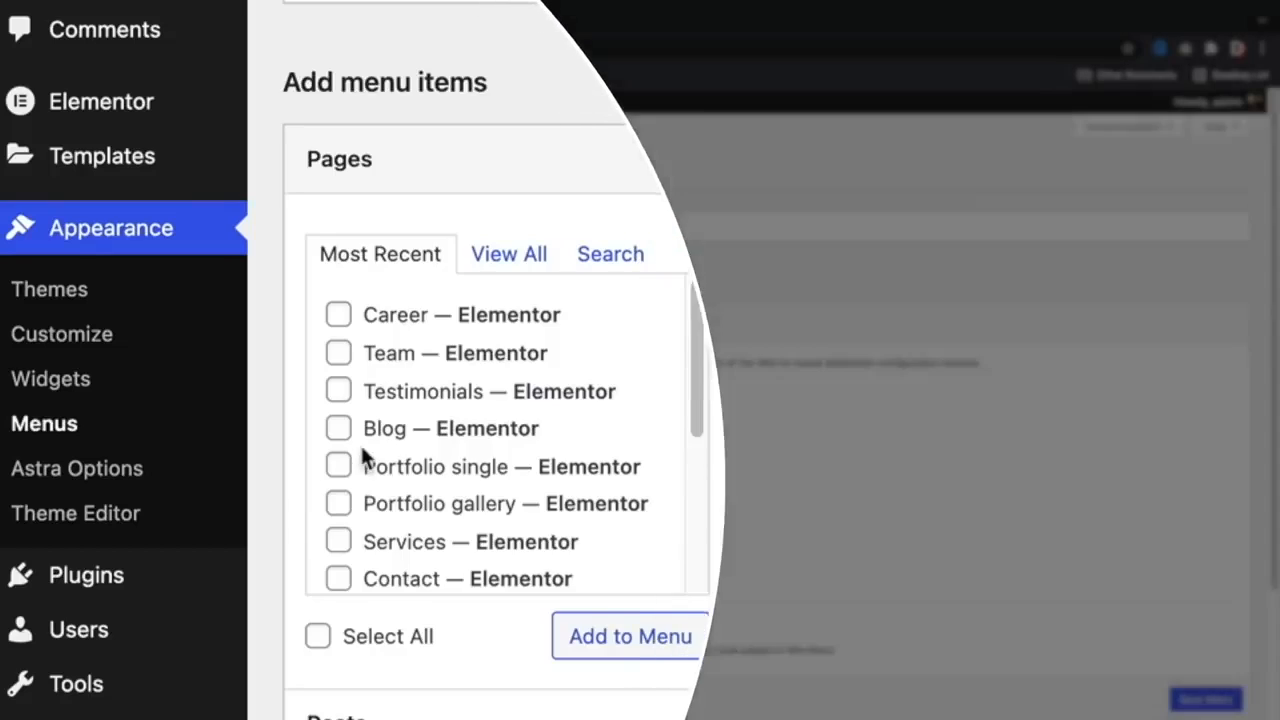
scroll(363, 457, down, 2)
scroll(223, 449, down, 2)
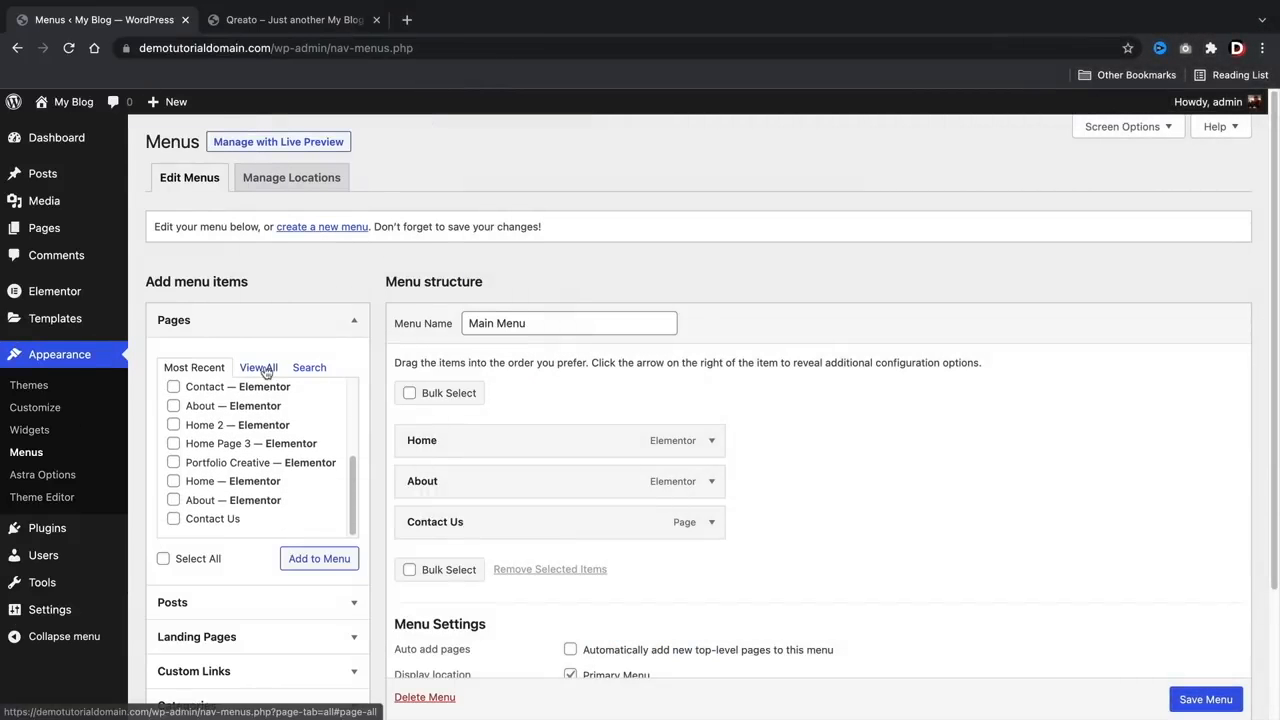
click(258, 367)
Step: Add Home Page 3, three Portfolio pages, Services, Team, Testimonials, Career, Blog and Contact to Main Menu
scroll(248, 422, down, 2)
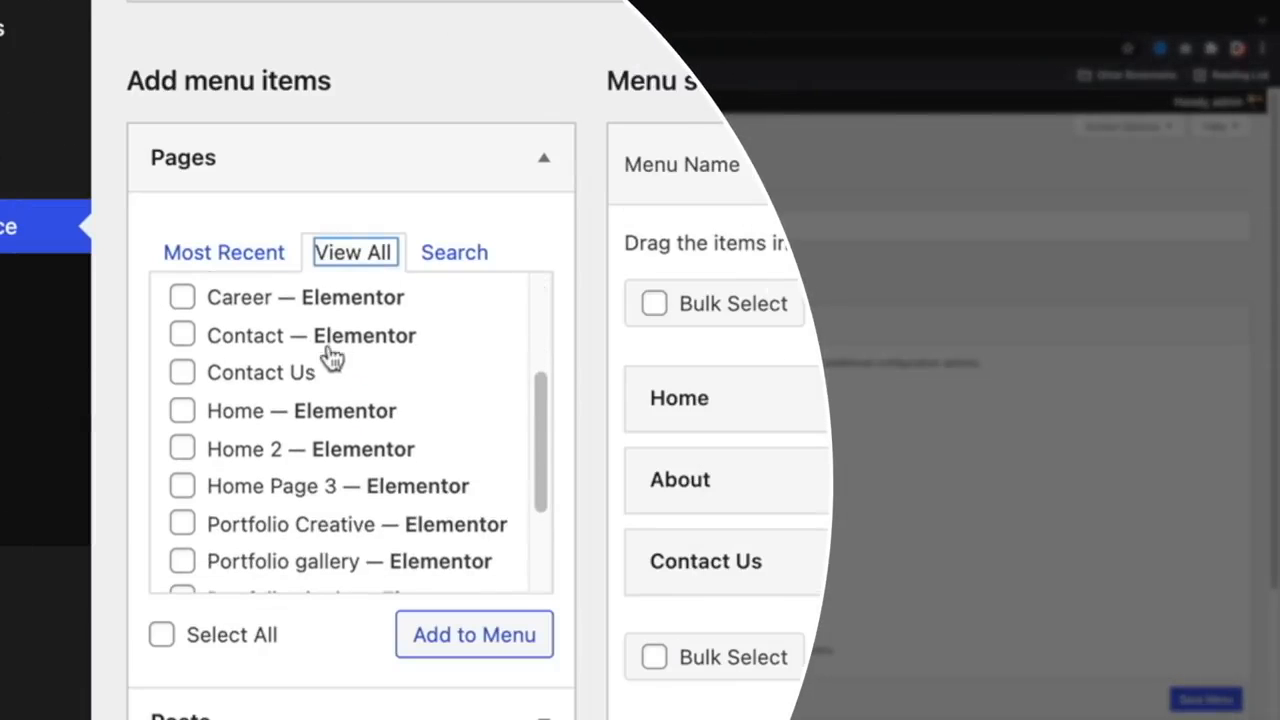
scroll(315, 425, down, 1)
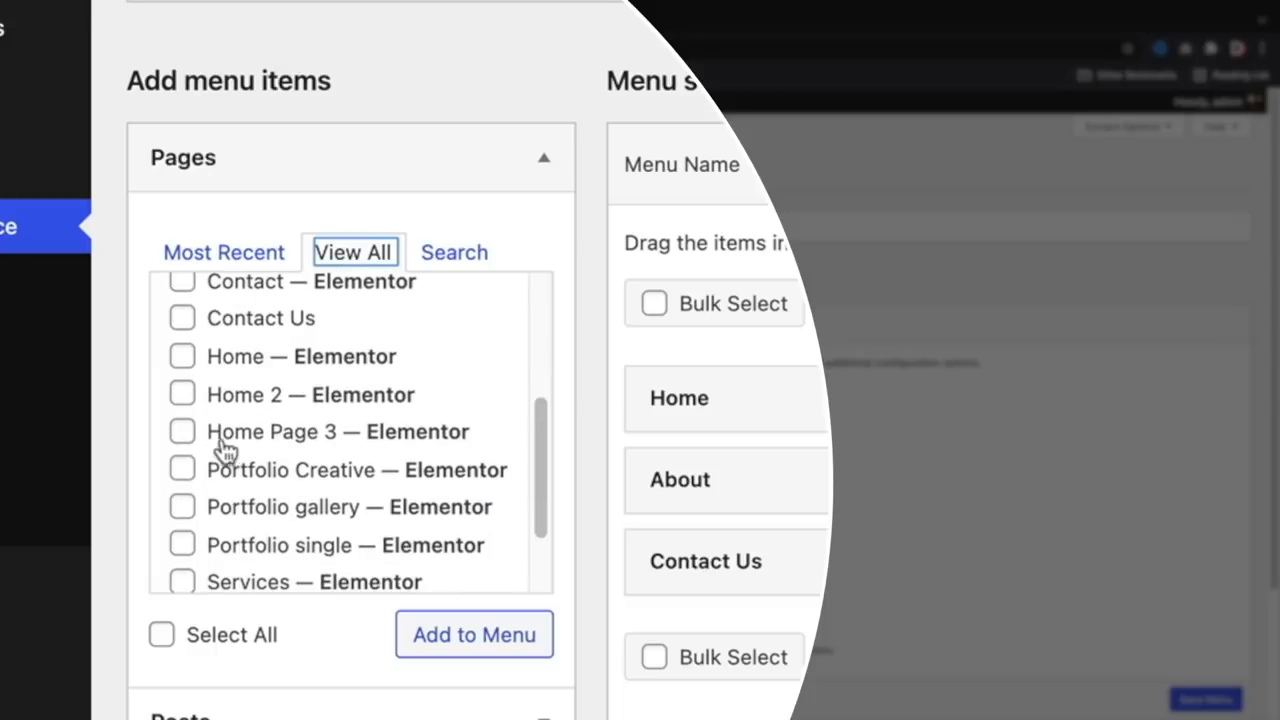
click(182, 433)
scroll(310, 470, down, 1)
scroll(325, 478, down, 1)
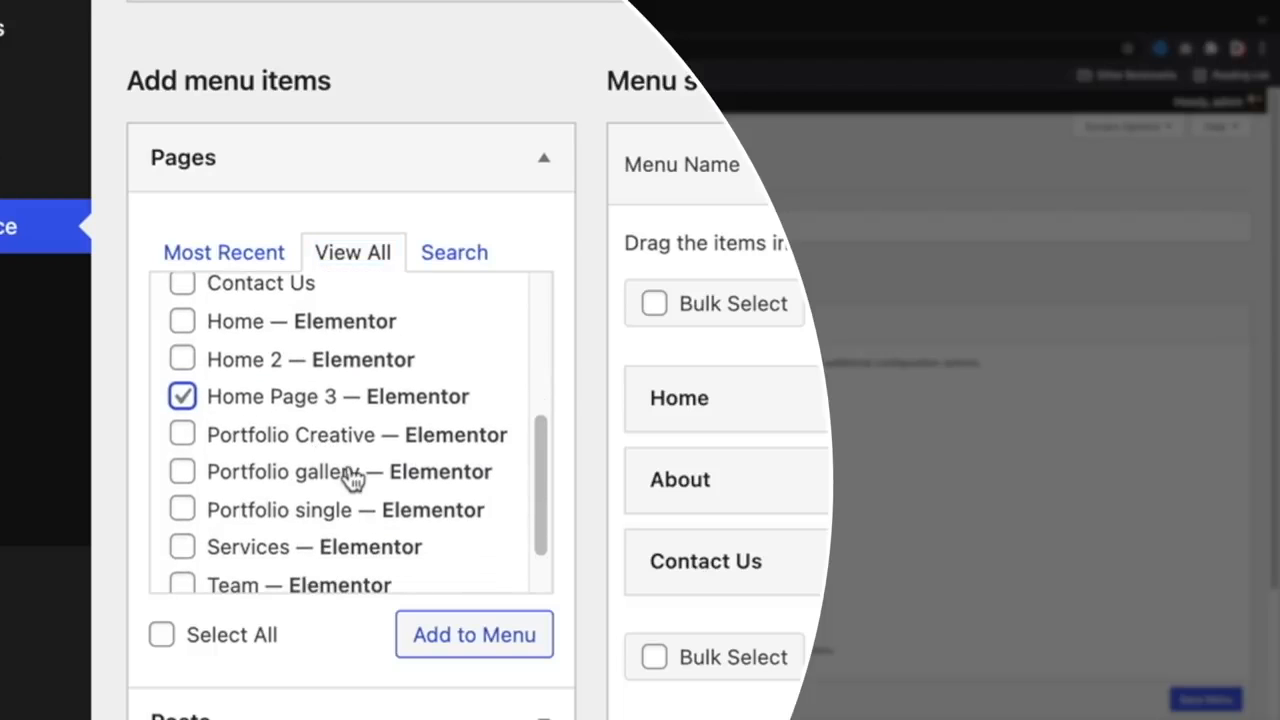
scroll(414, 523, down, 1)
scroll(400, 514, up, 5)
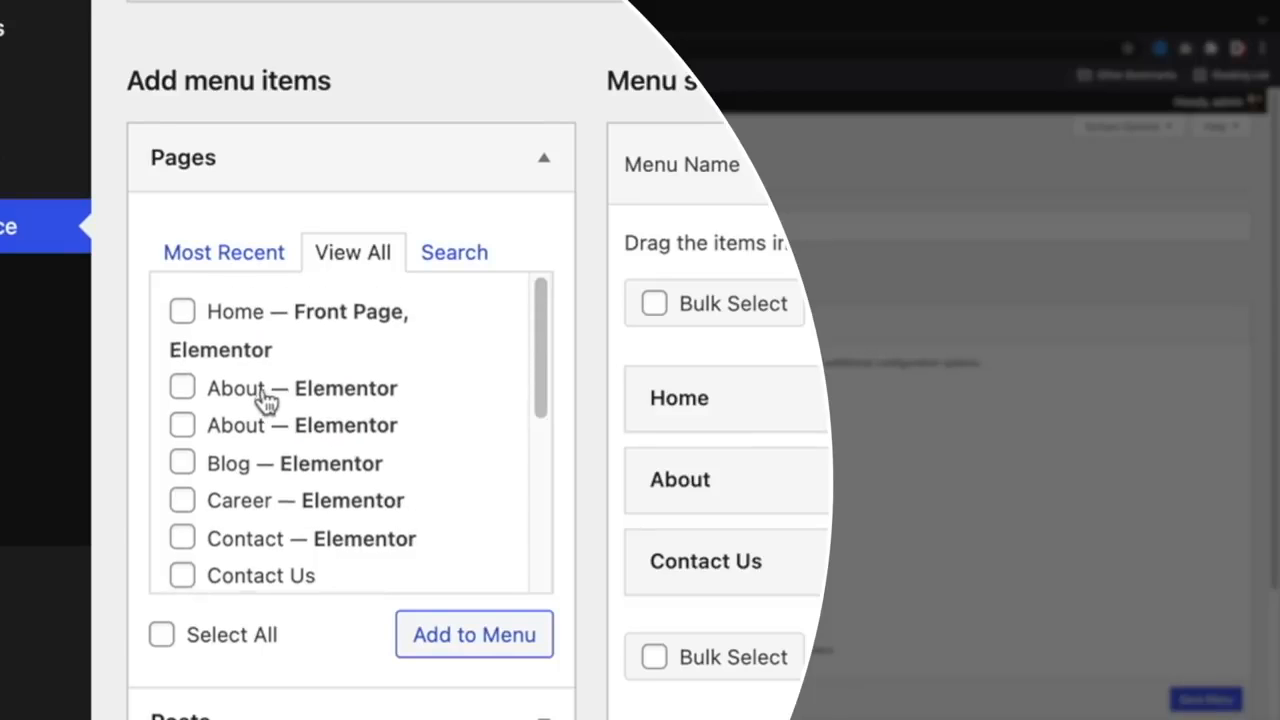
scroll(266, 400, down, 5)
click(182, 427)
click(182, 464)
click(182, 501)
click(182, 539)
click(192, 579)
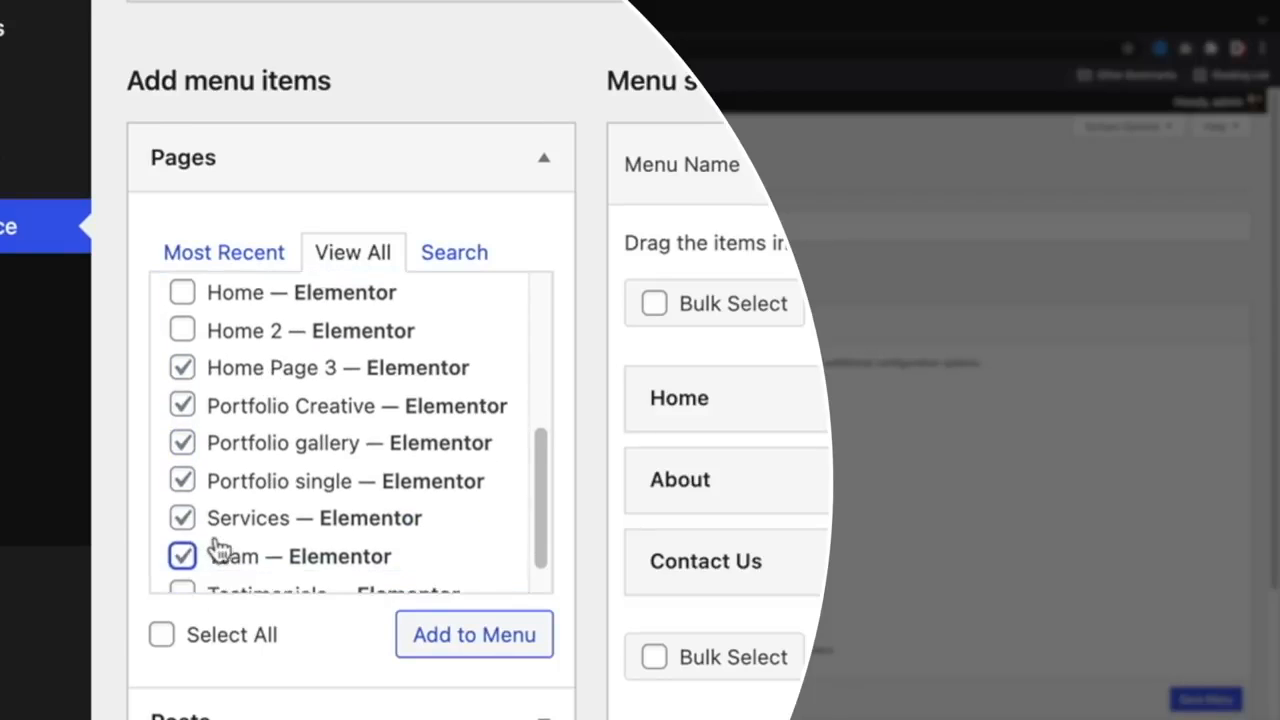
scroll(215, 530, down, 3)
click(184, 331)
scroll(255, 260, up, 5)
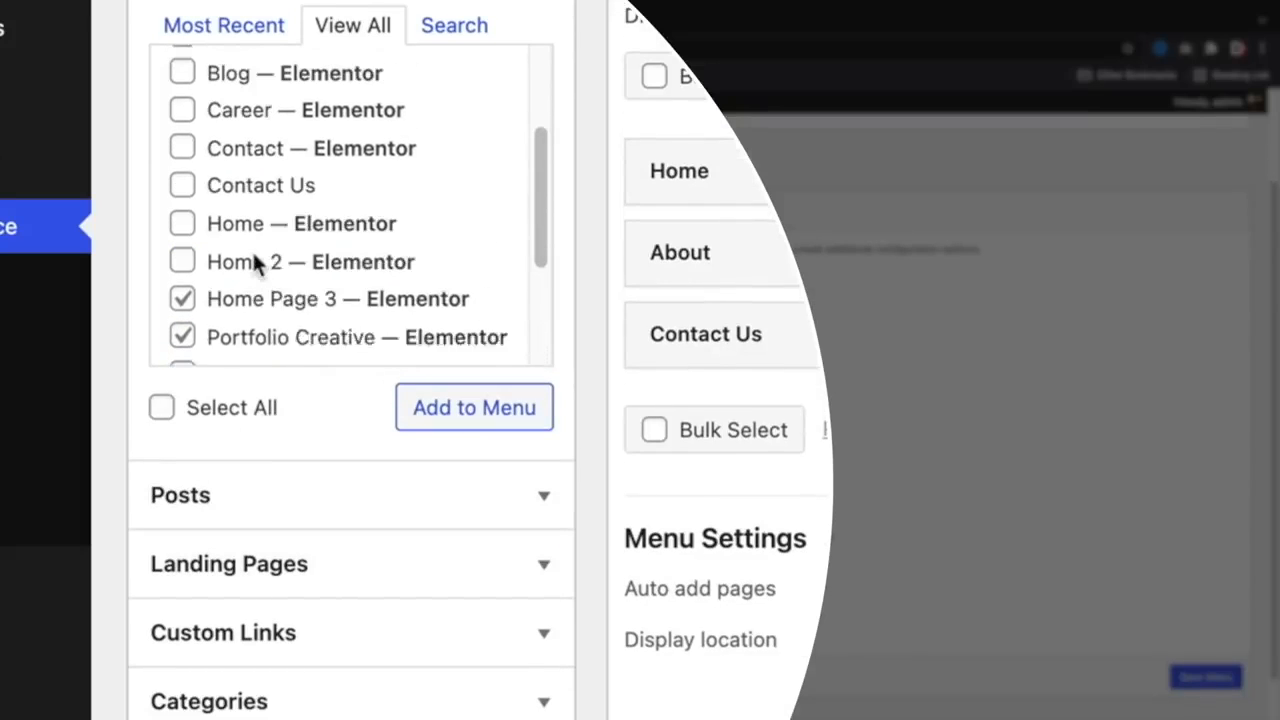
click(182, 146)
click(181, 108)
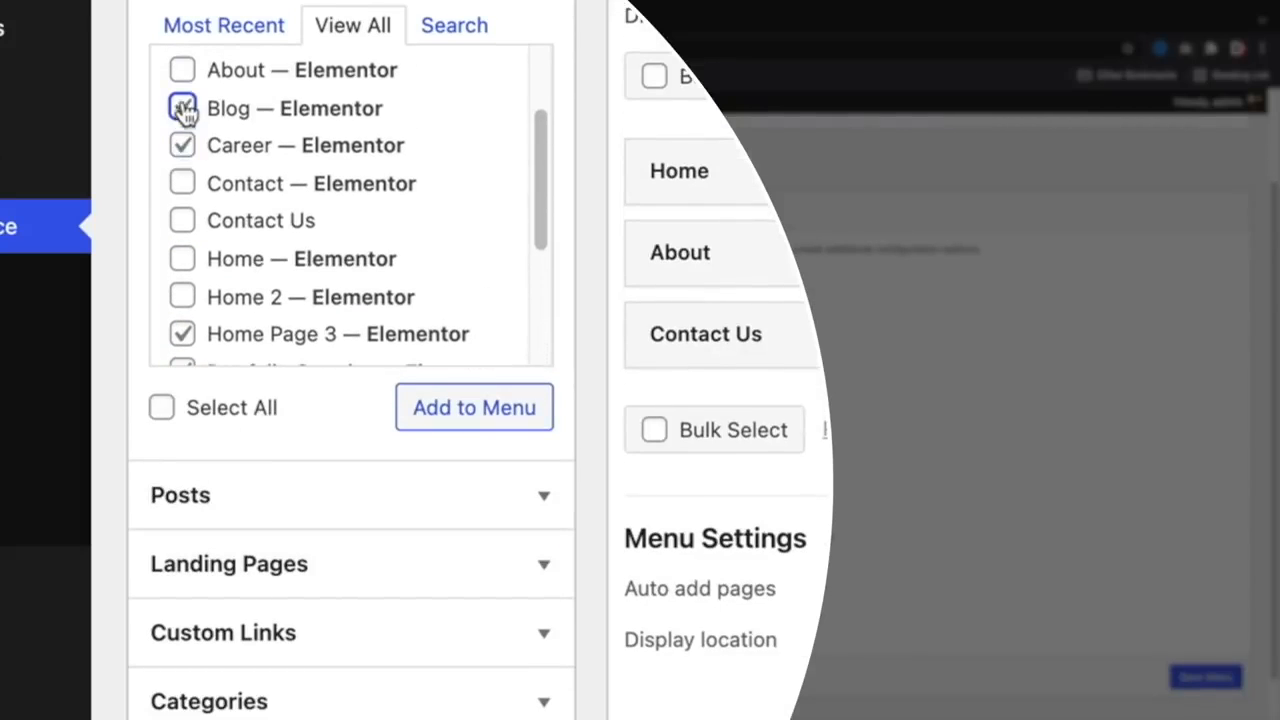
click(182, 187)
click(465, 410)
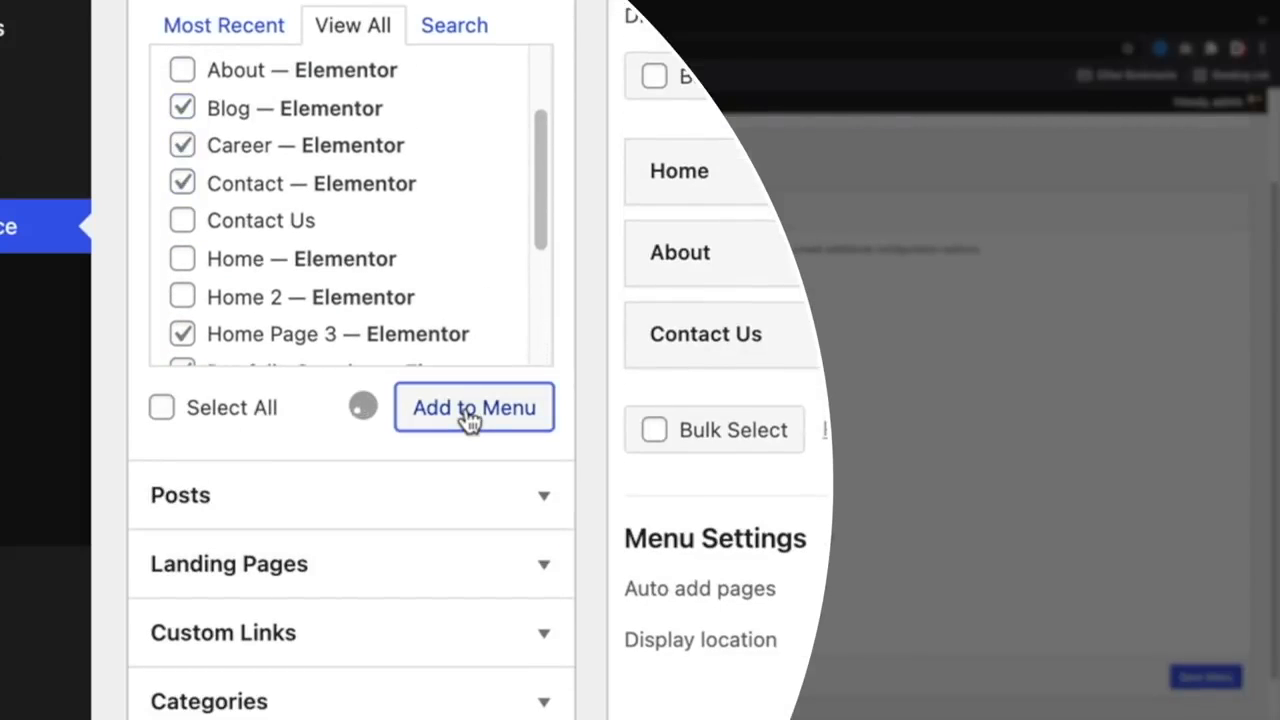
scroll(754, 462, down, 1)
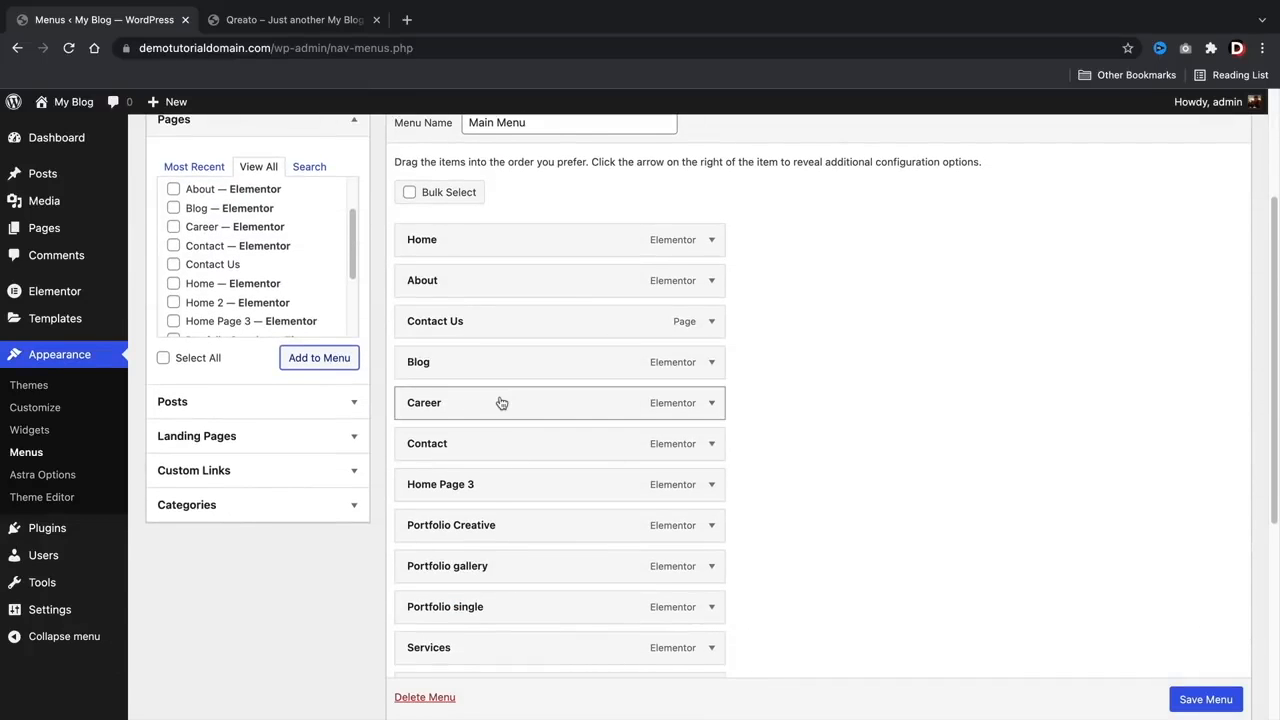
Step: Nest portfolio pages under Portfolio Creative, Team/Testimonials under Services, Home Page 3 and Home 2 under Home
scroll(500, 403, down, 1)
scroll(501, 403, down, 1)
drag(490, 418, 505, 521)
drag(502, 587, 503, 623)
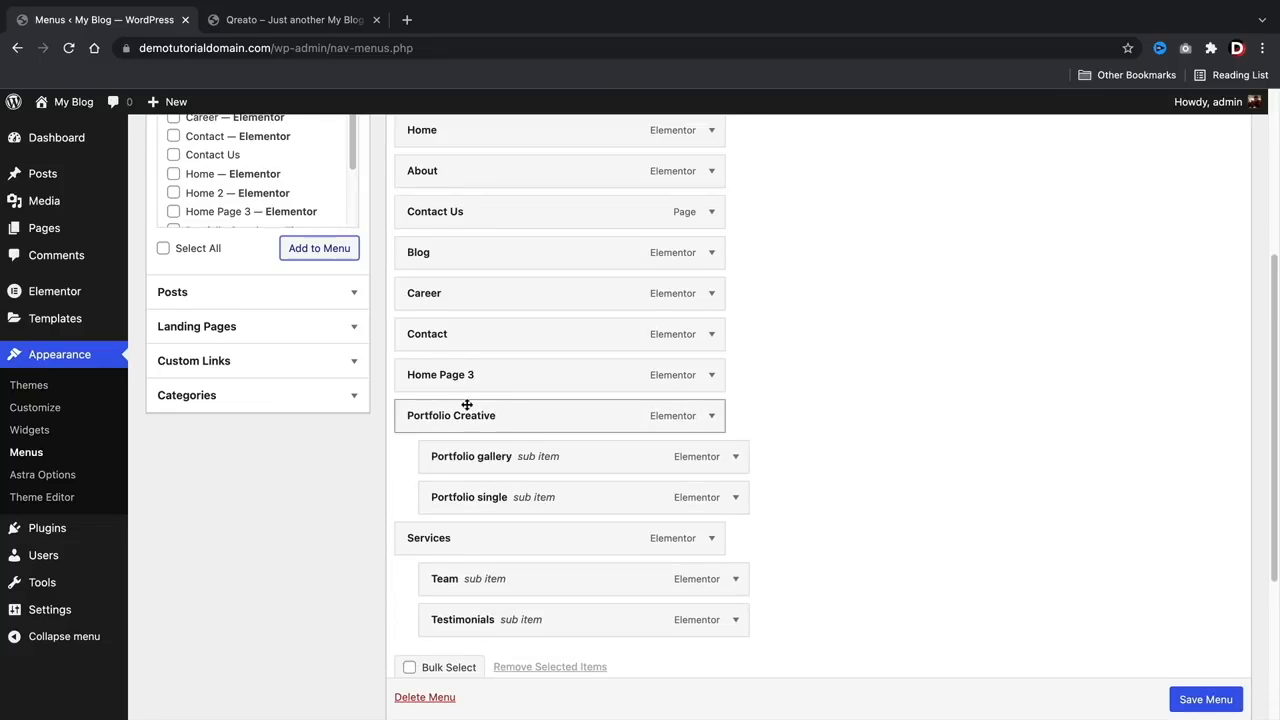
scroll(467, 404, up, 3)
drag(461, 530, 487, 323)
scroll(229, 289, up, 1)
scroll(215, 290, down, 3)
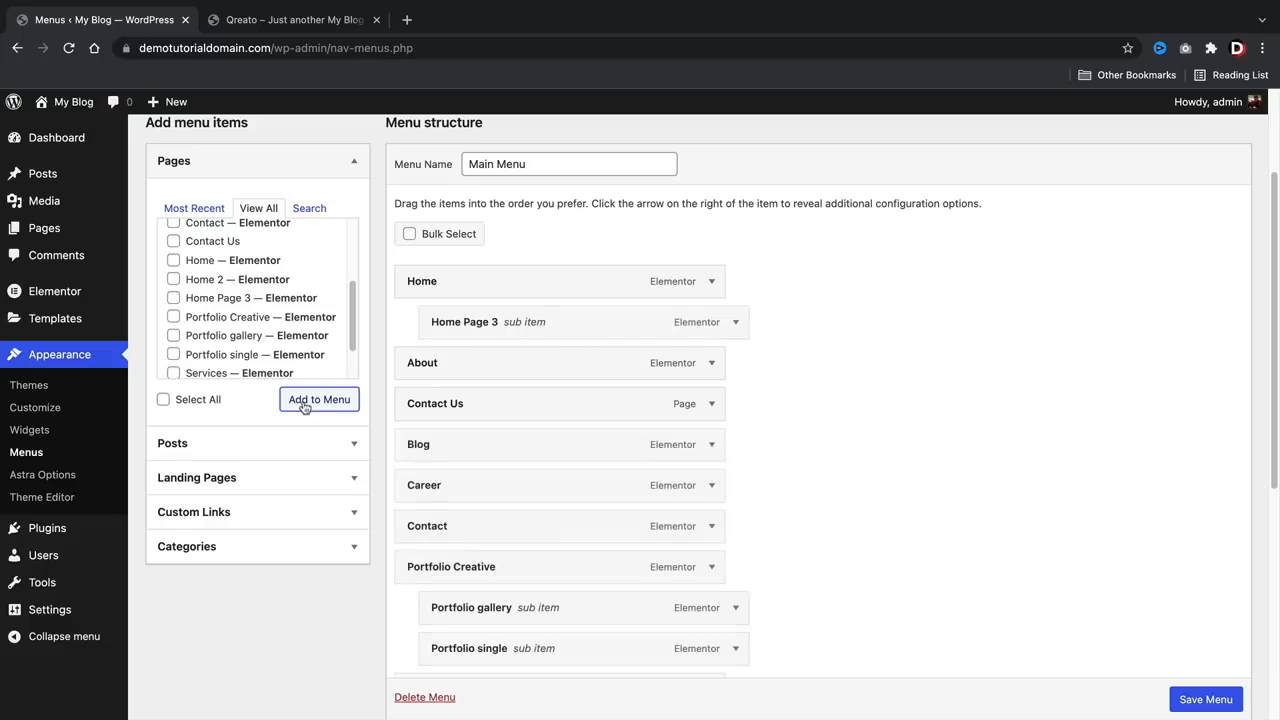
scroll(470, 540, down, 5)
drag(481, 578, 506, 417)
scroll(498, 382, up, 1)
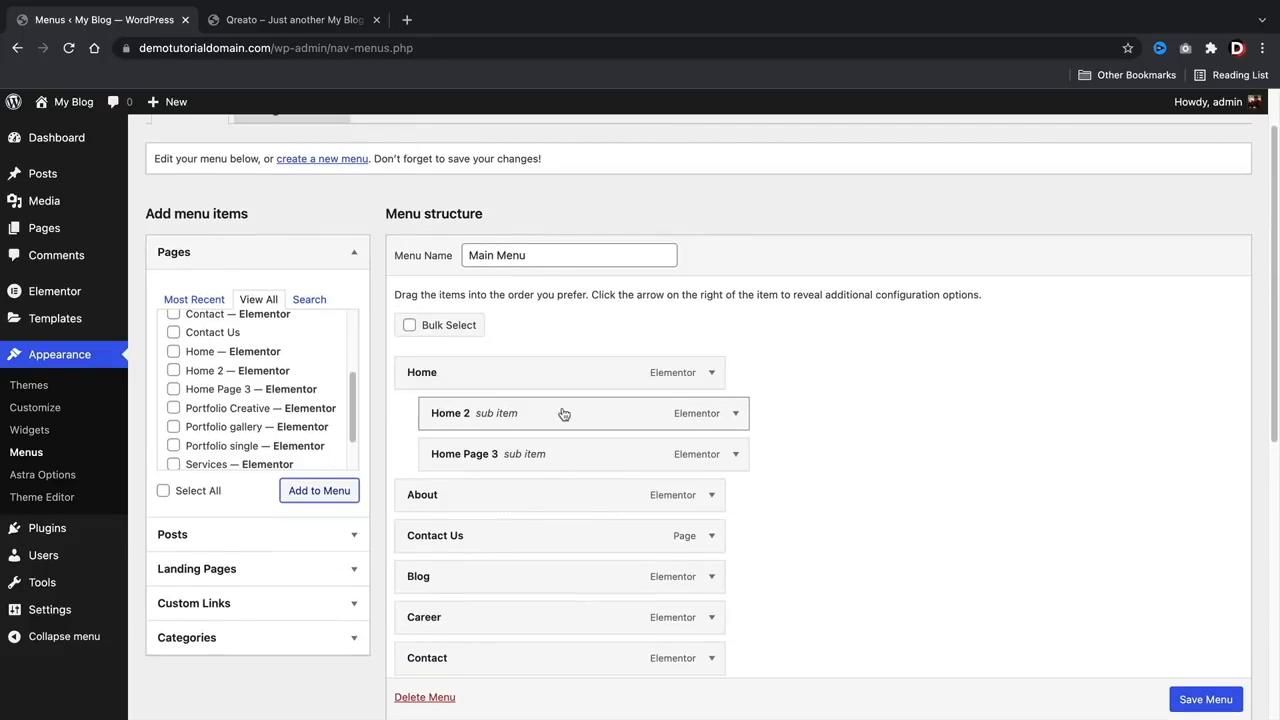
scroll(563, 414, down, 1)
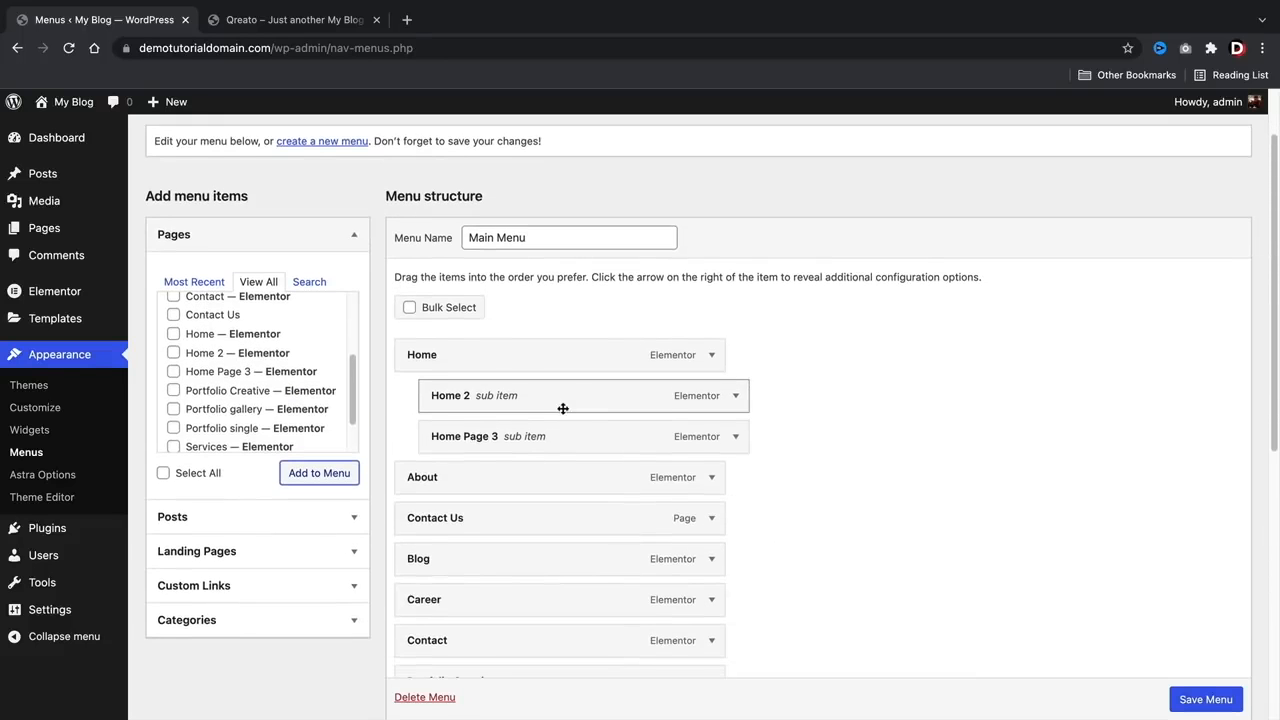
scroll(563, 408, down, 3)
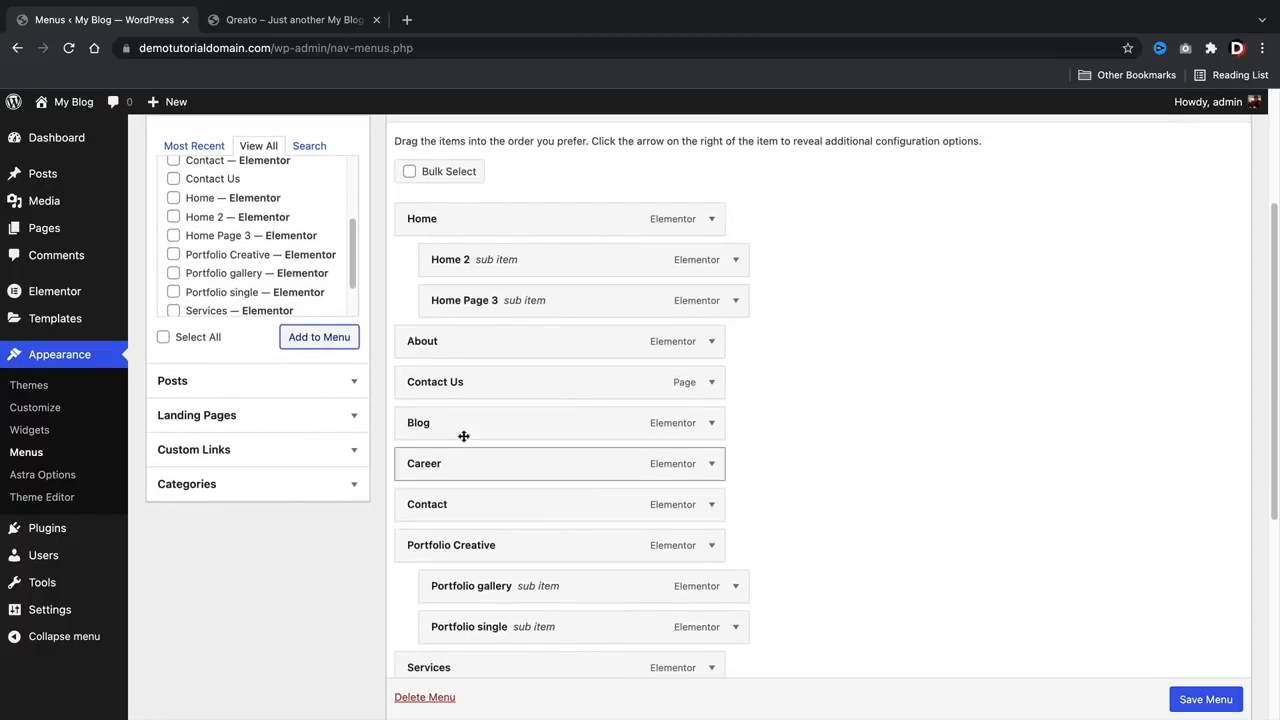
Step: Nest Blog under About, Career under Blog, and Contact under Contact Us
drag(450, 424, 470, 378)
drag(454, 457, 476, 418)
mouse_move(477, 504)
mouse_down()
mouse_move(477, 454)
mouse_move(491, 474)
mouse_move(470, 515)
mouse_up()
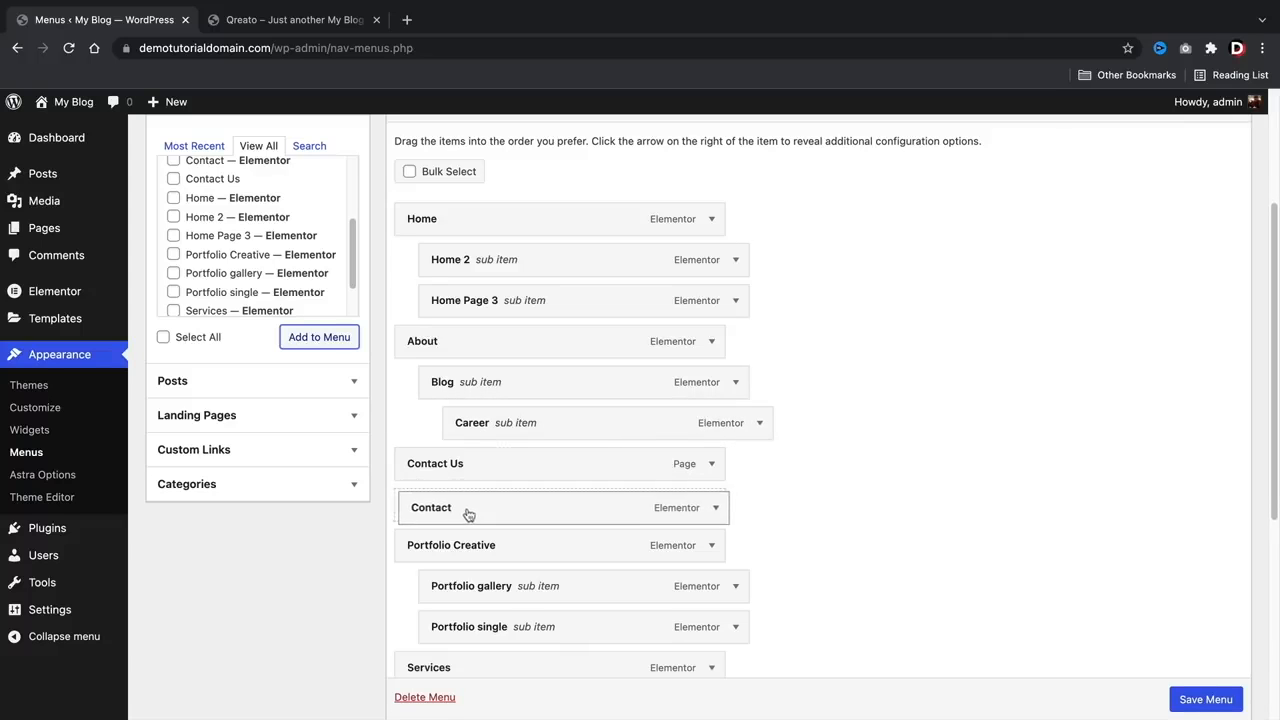
drag(479, 470, 491, 504)
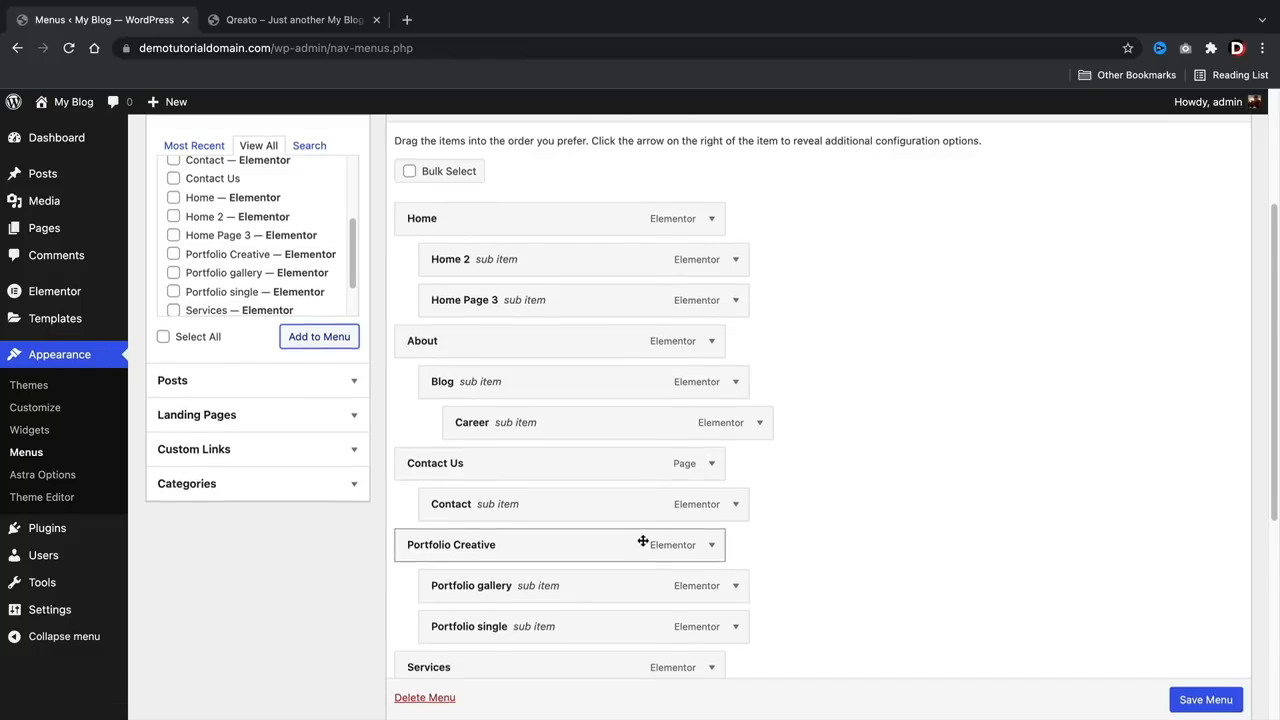
scroll(643, 540, down, 5)
Step: Save the reorganised Main Menu and scroll through the live Home Page 3
click(1183, 701)
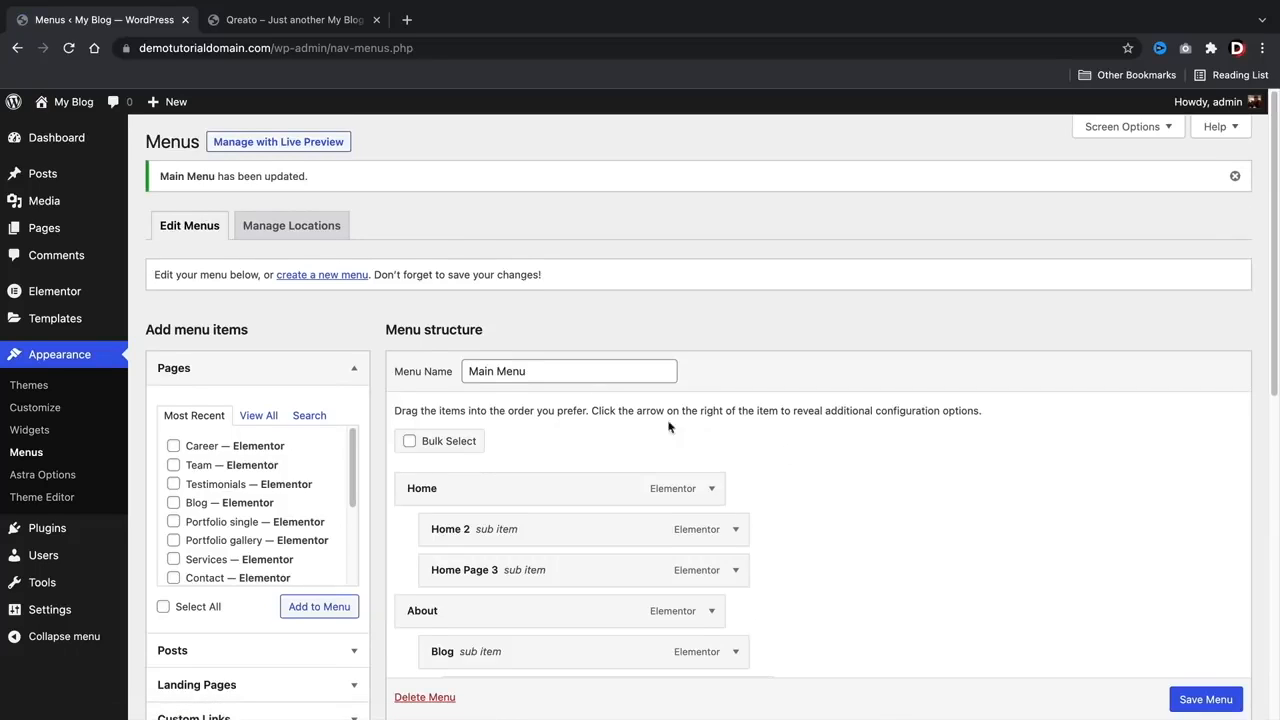
mouse_move(79, 115)
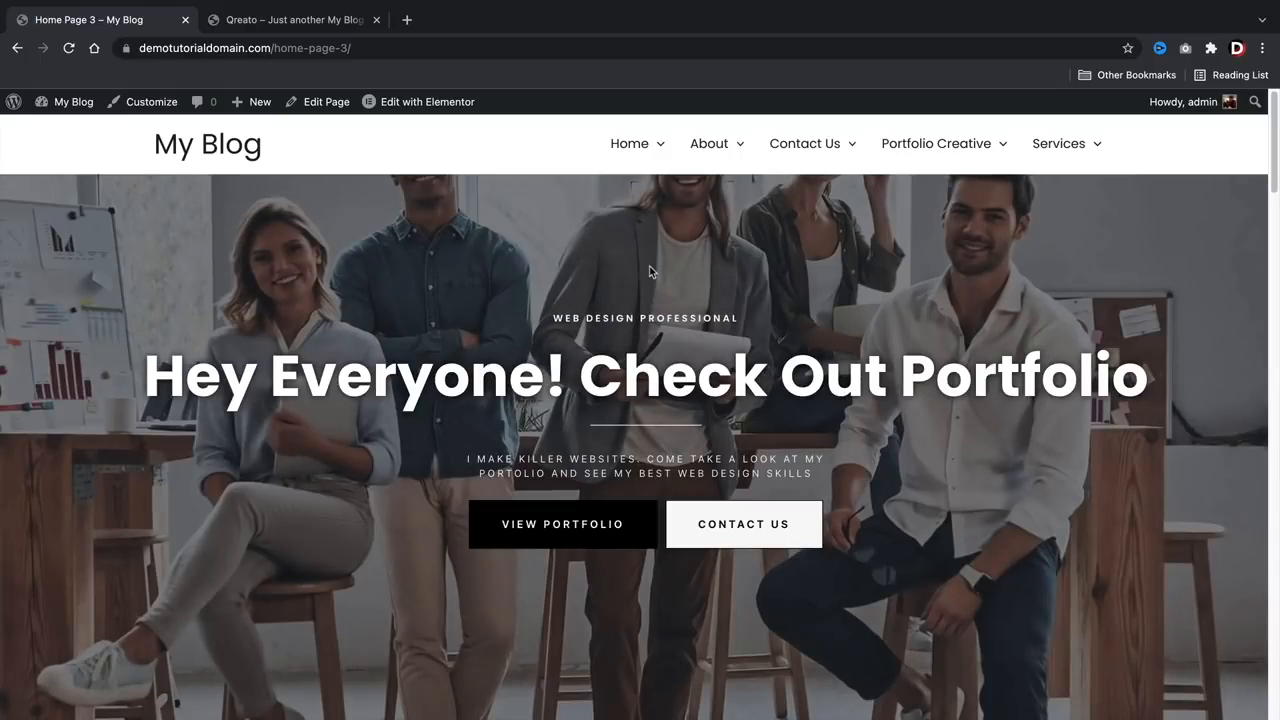
scroll(670, 271, down, 6)
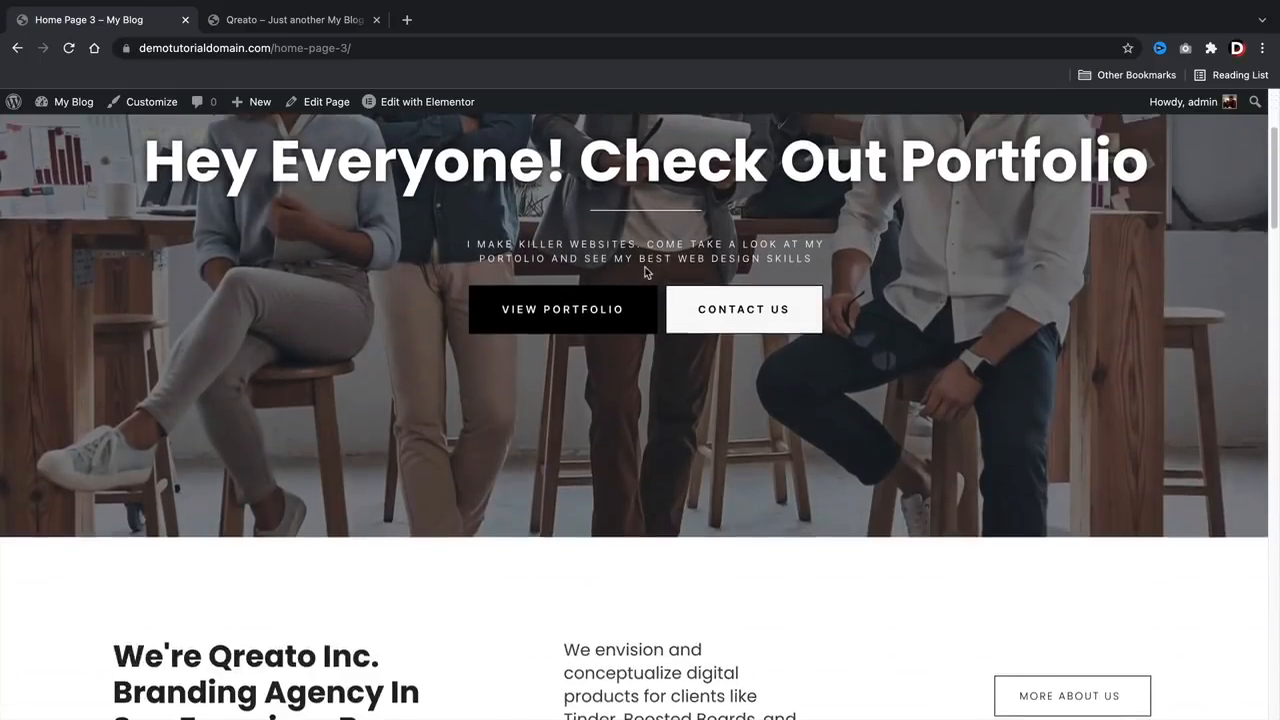
scroll(645, 272, down, 3)
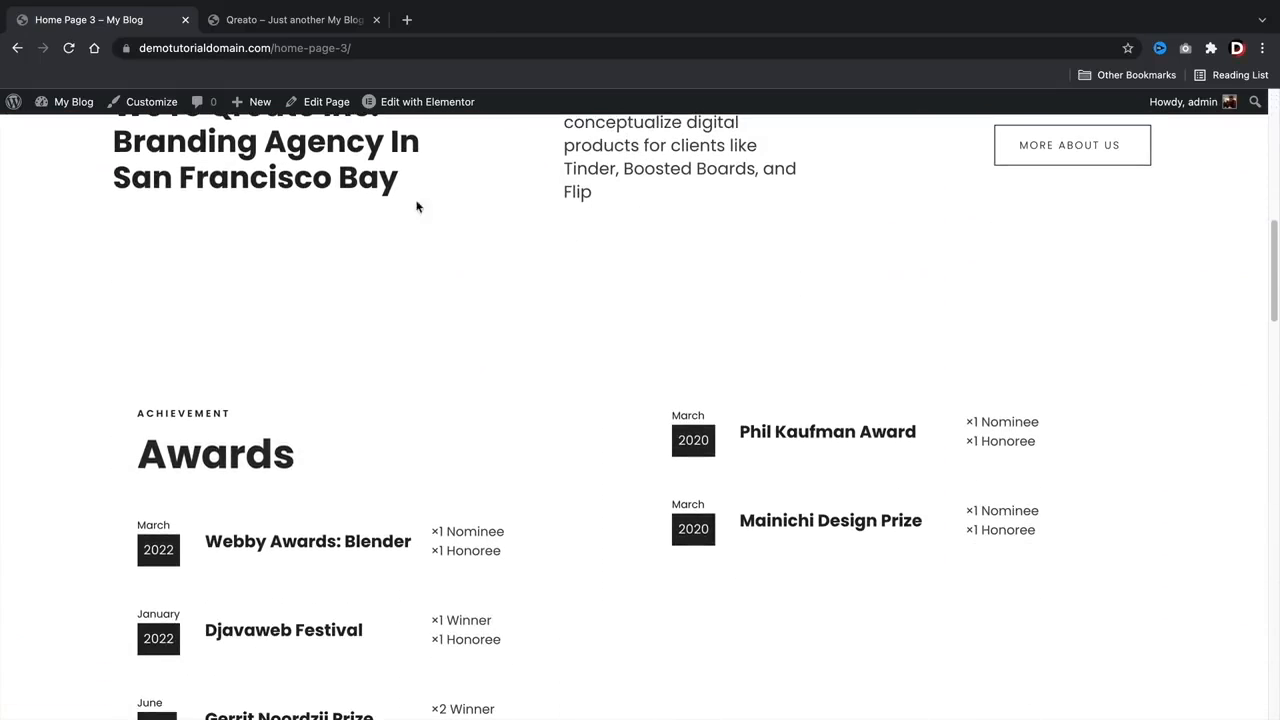
scroll(357, 291, up, 3)
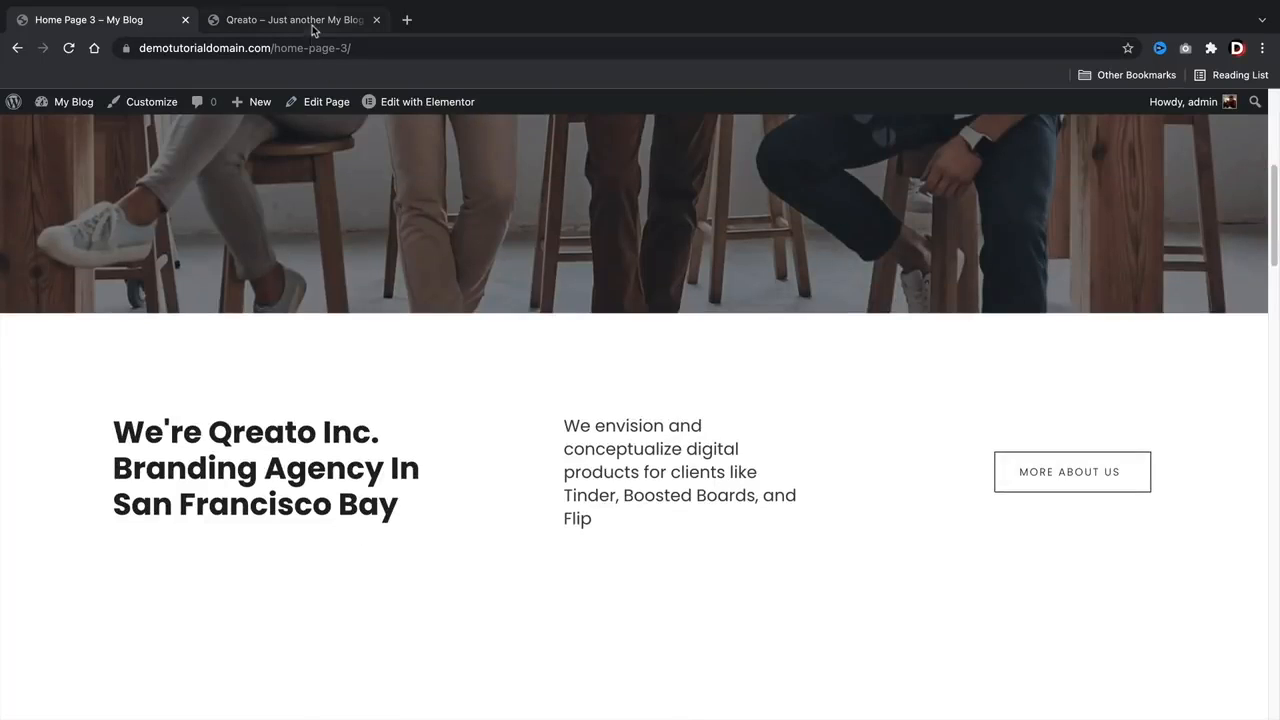
scroll(447, 541, down, 1)
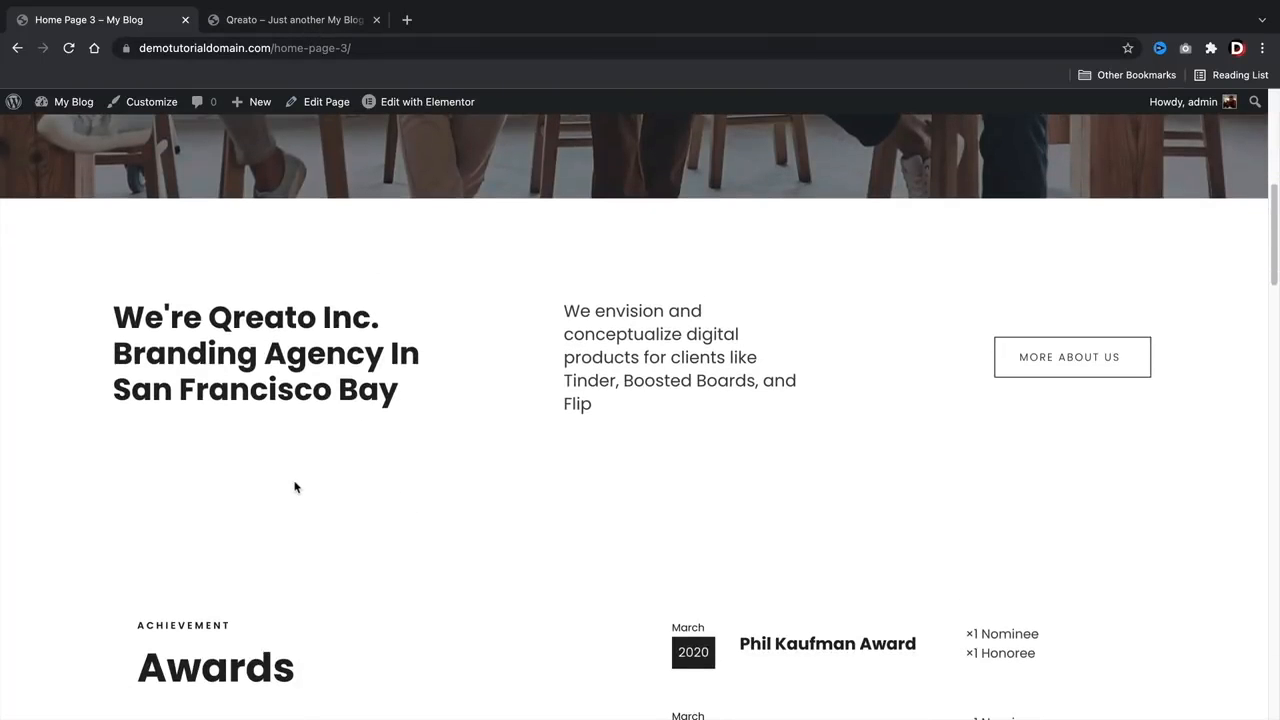
scroll(326, 522, down, 10)
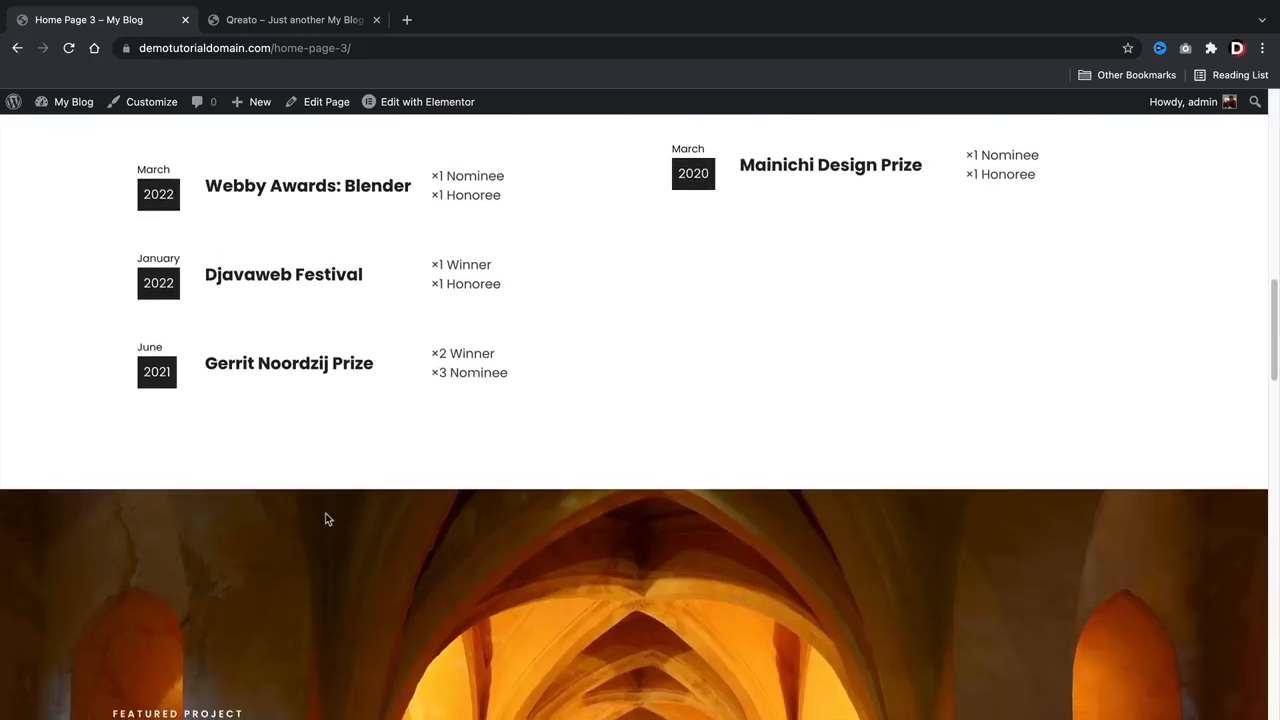
scroll(326, 516, down, 4)
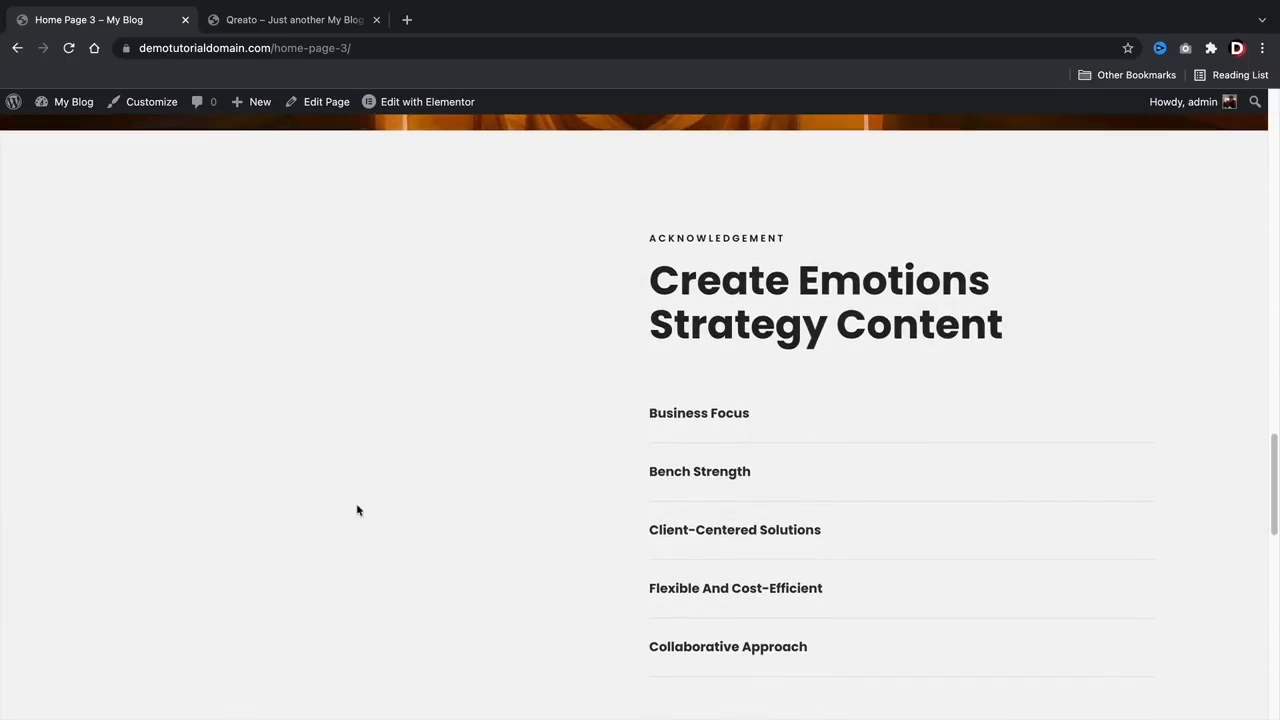
scroll(392, 310, down, 5)
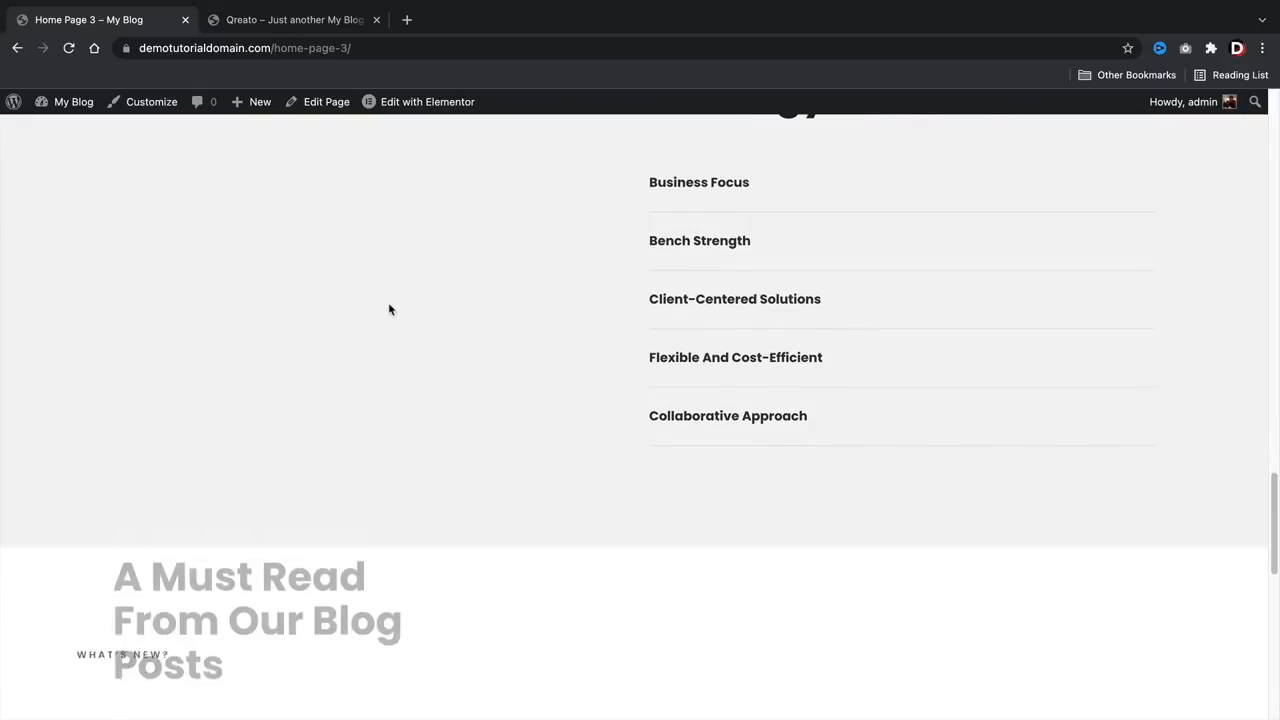
scroll(706, 390, down, 2)
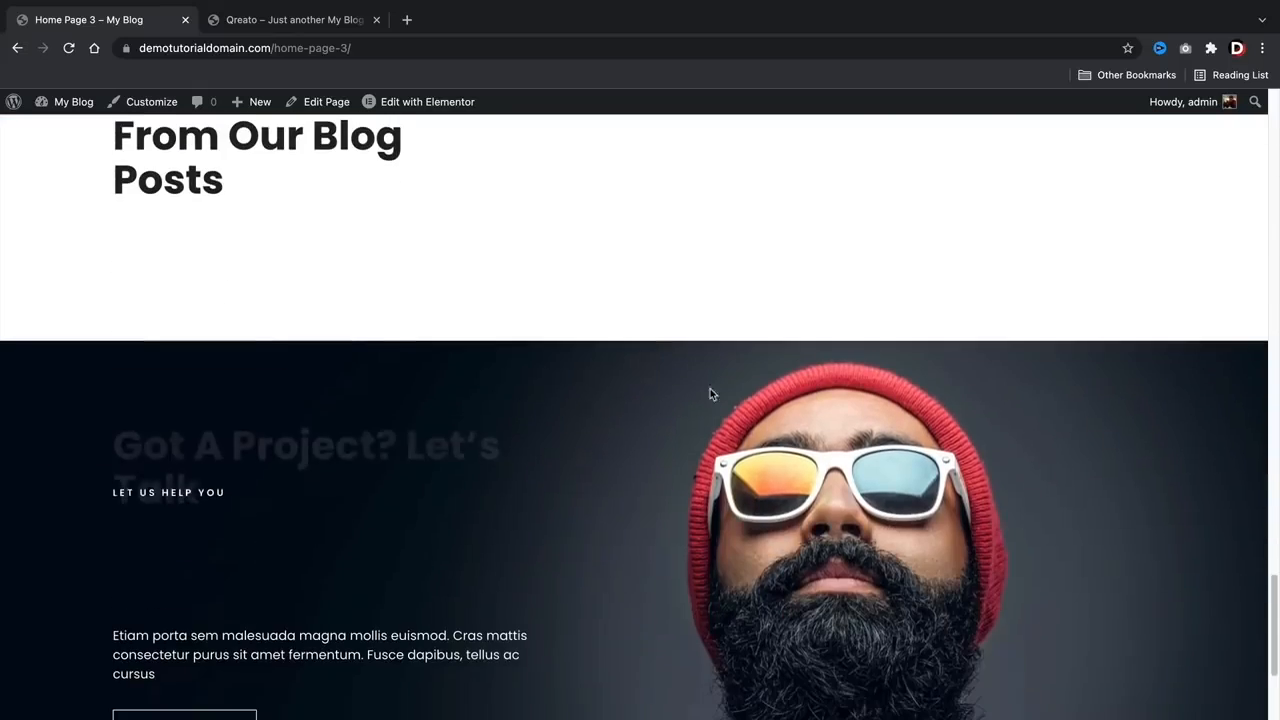
scroll(697, 380, up, 7)
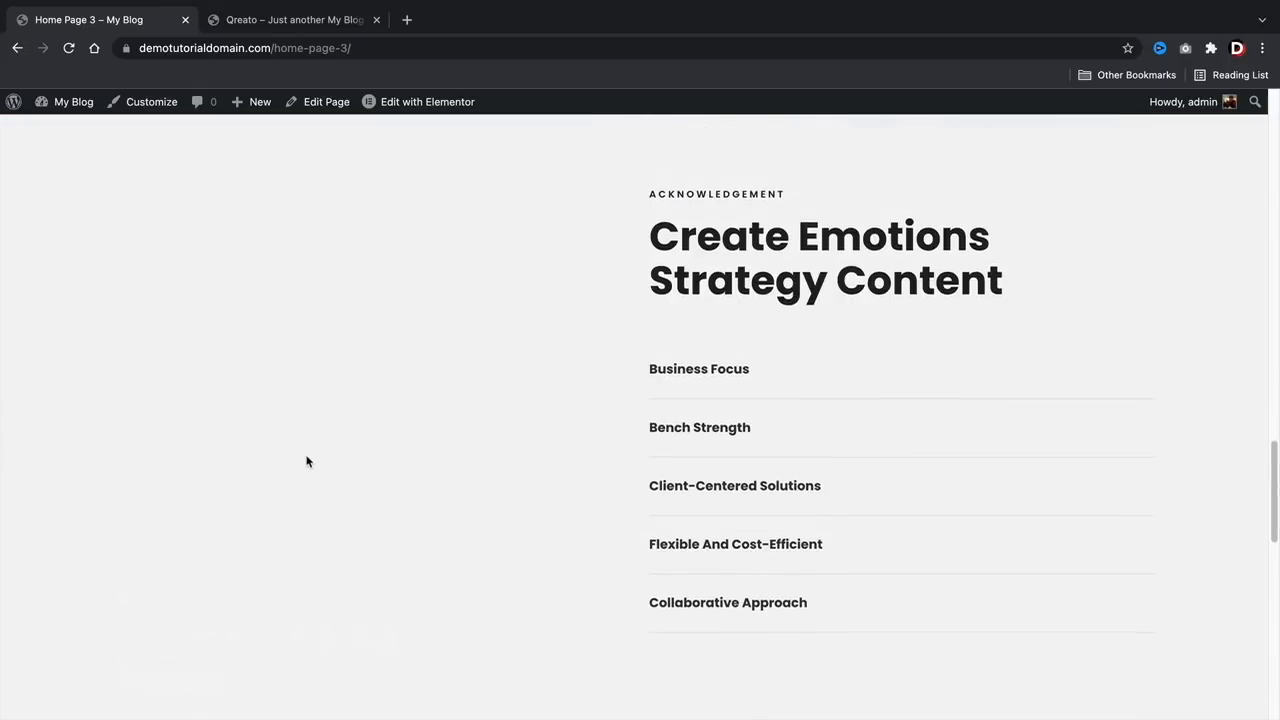
scroll(308, 455, up, 8)
scroll(323, 452, up, 15)
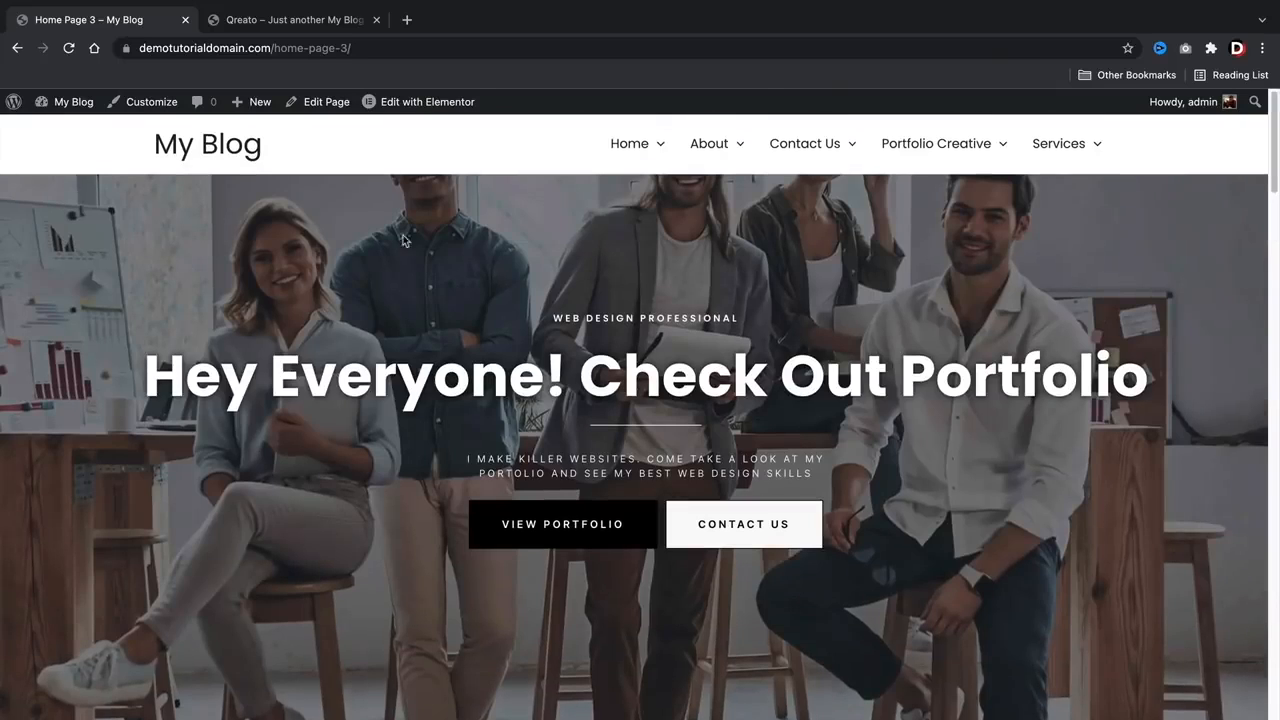
mouse_move(456, 106)
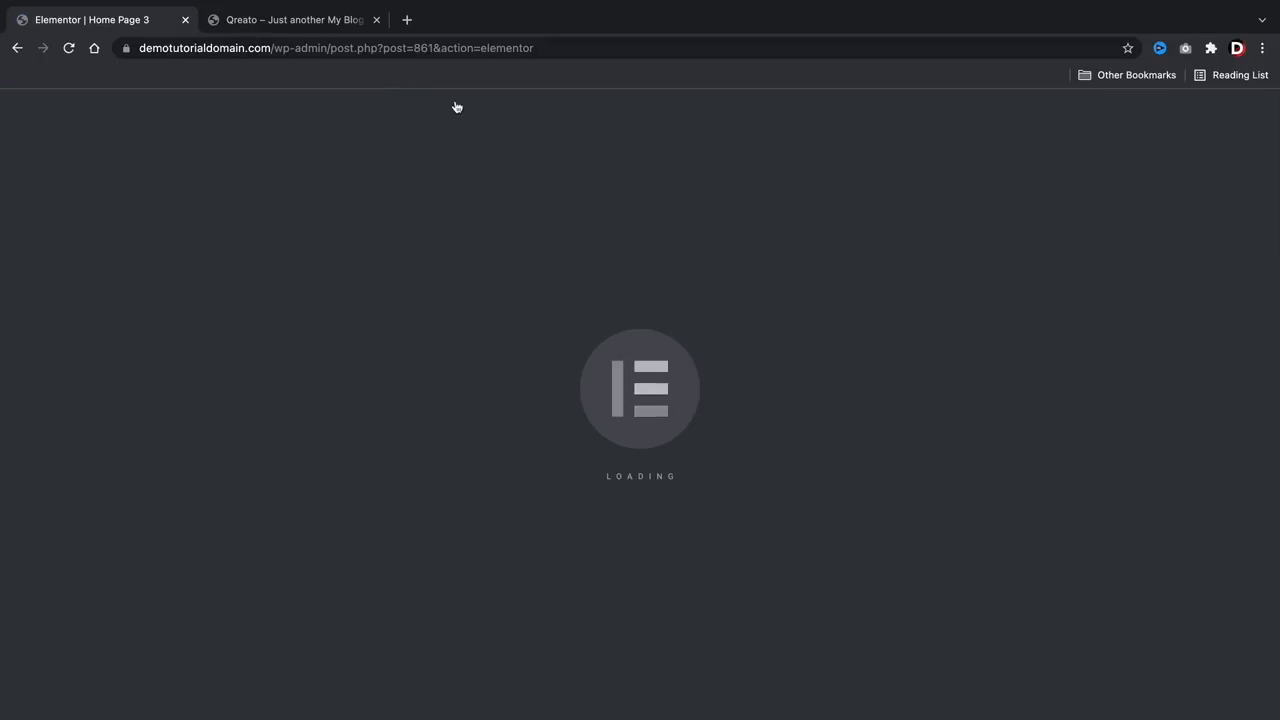
scroll(573, 362, down, 7)
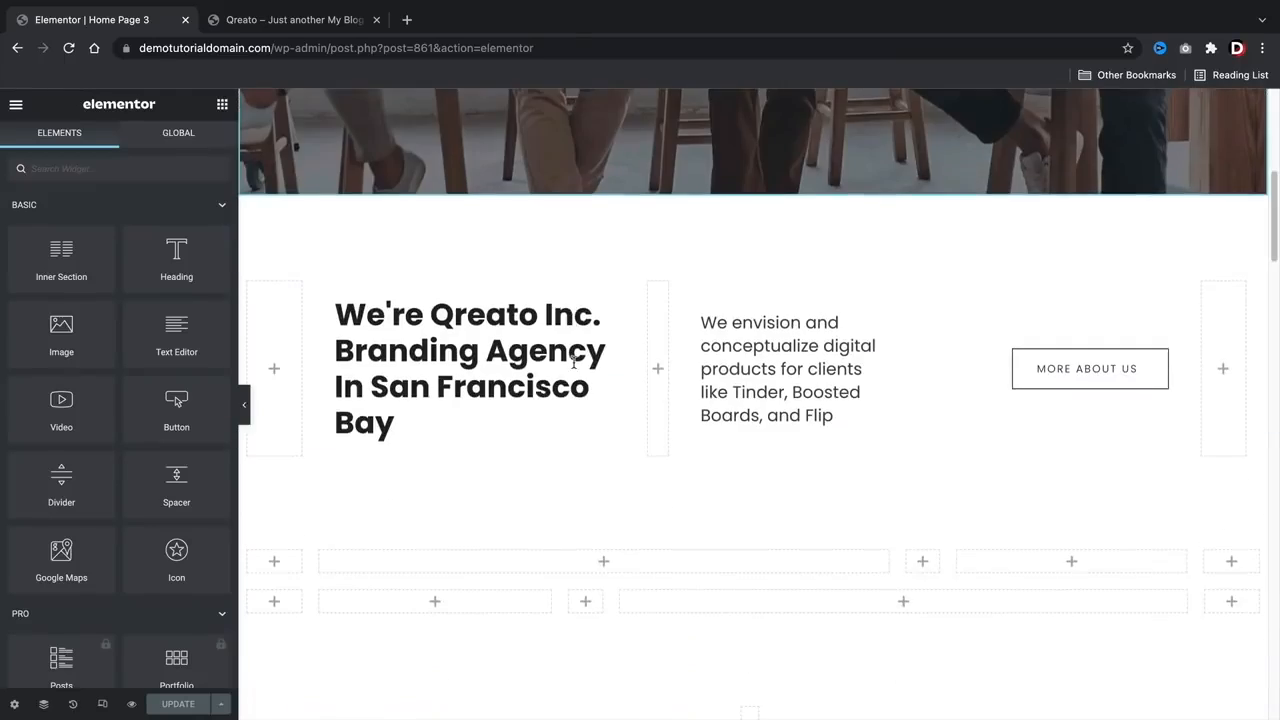
click(280, 20)
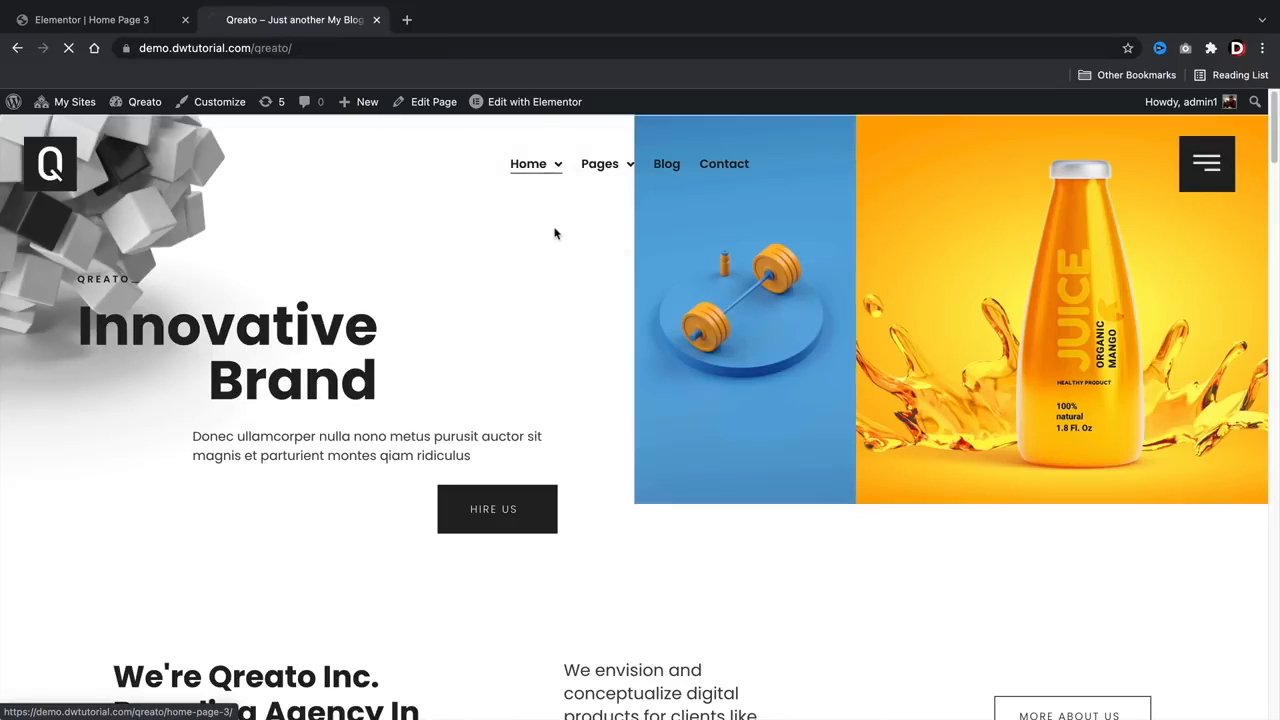
scroll(428, 290, down, 10)
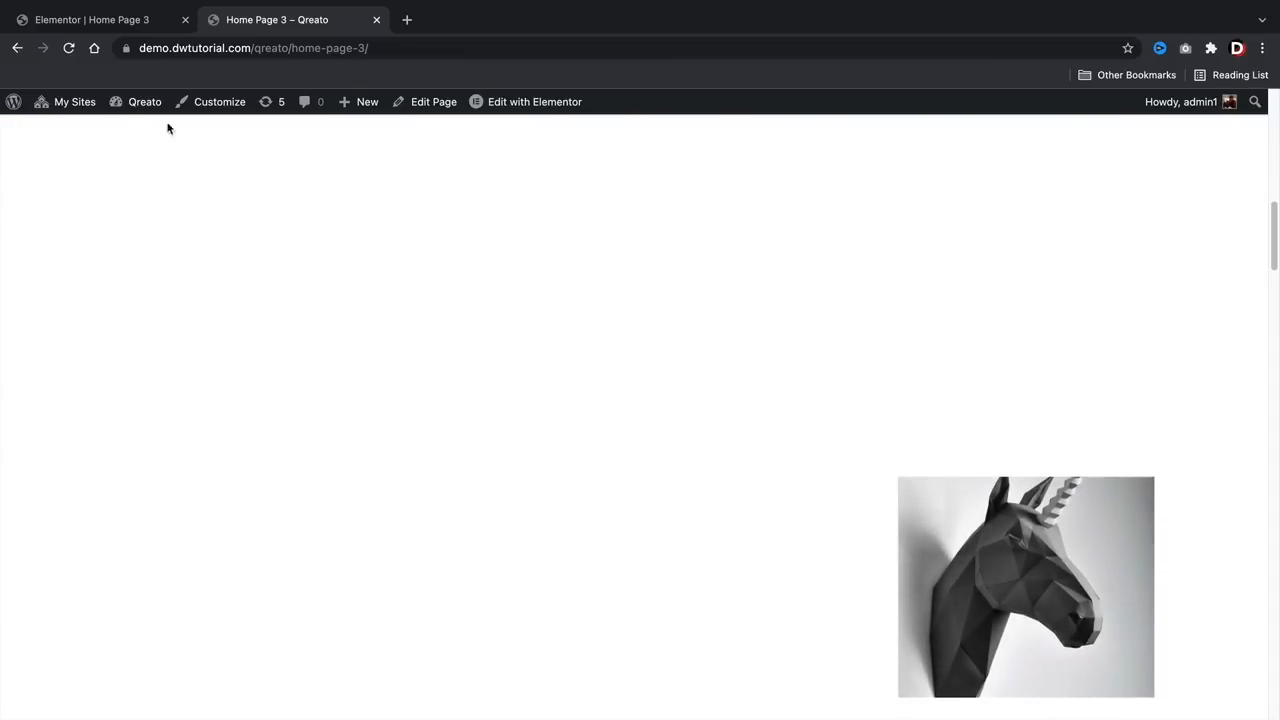
scroll(463, 354, down, 4)
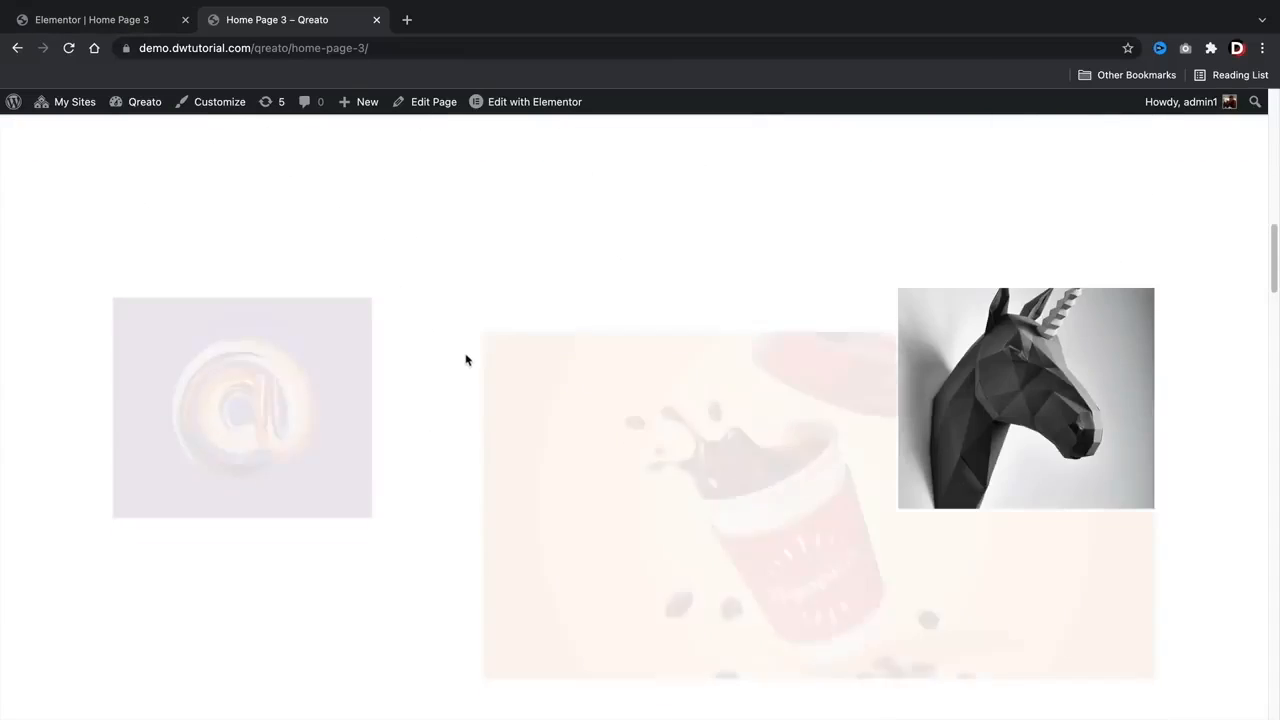
scroll(280, 257, up, 4)
scroll(272, 246, down, 5)
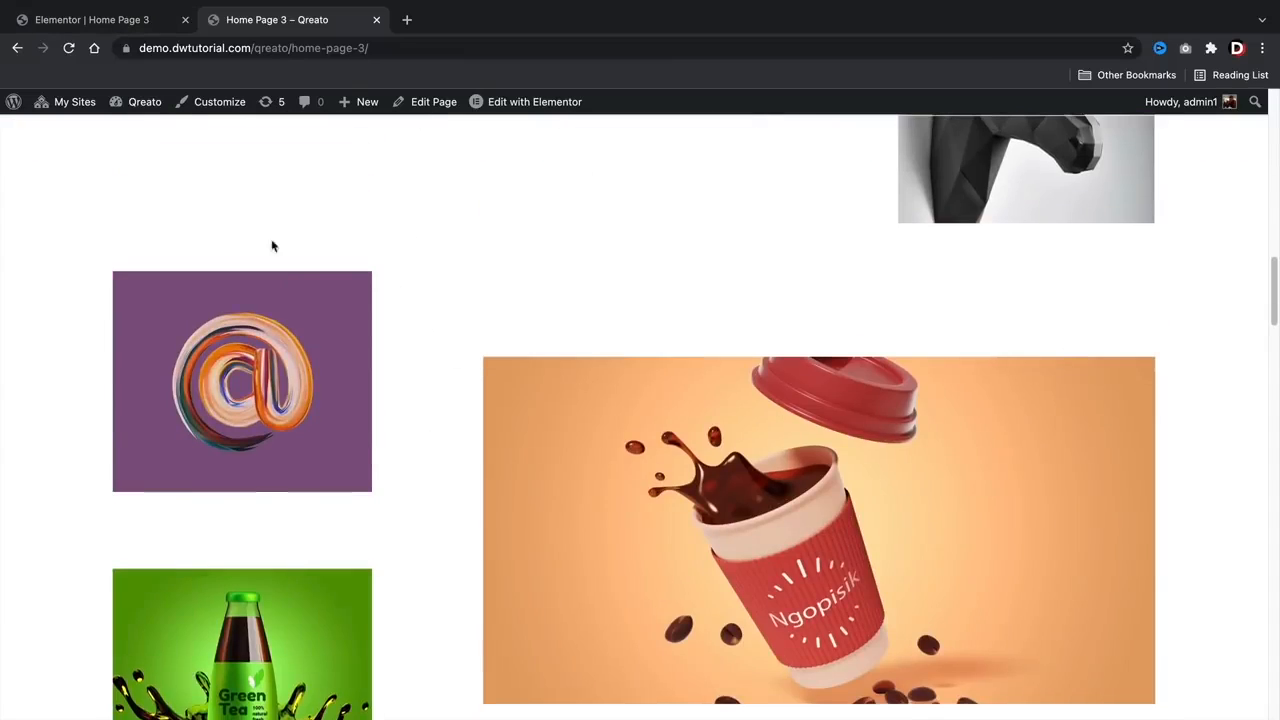
click(113, 22)
Step: Add an Image widget with the target-and-darts picture to the wide left column
drag(99, 303, 508, 405)
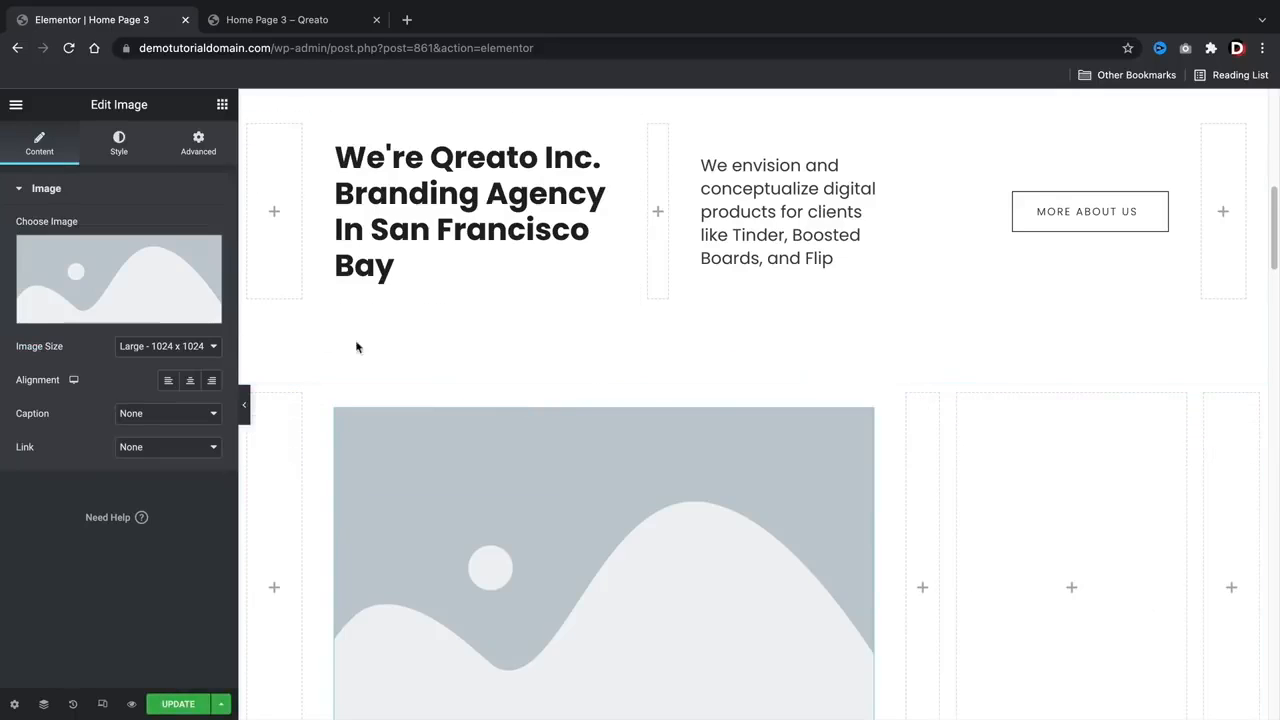
click(166, 289)
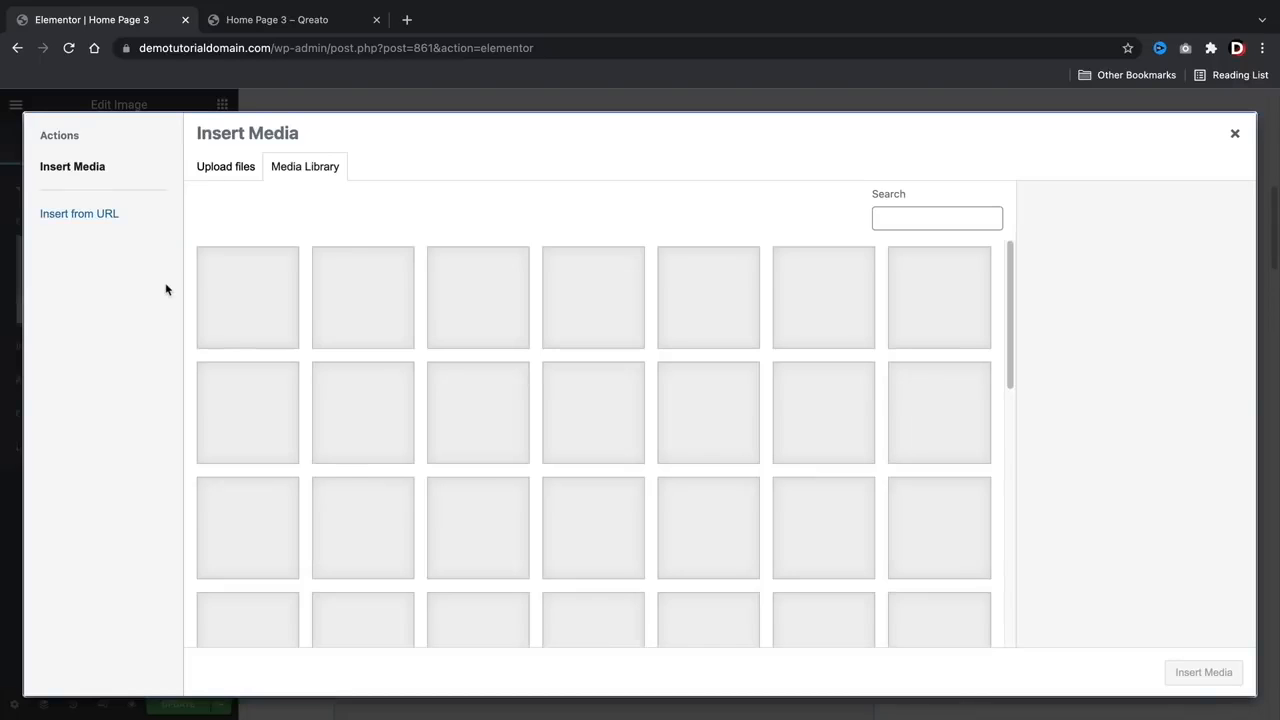
click(256, 299)
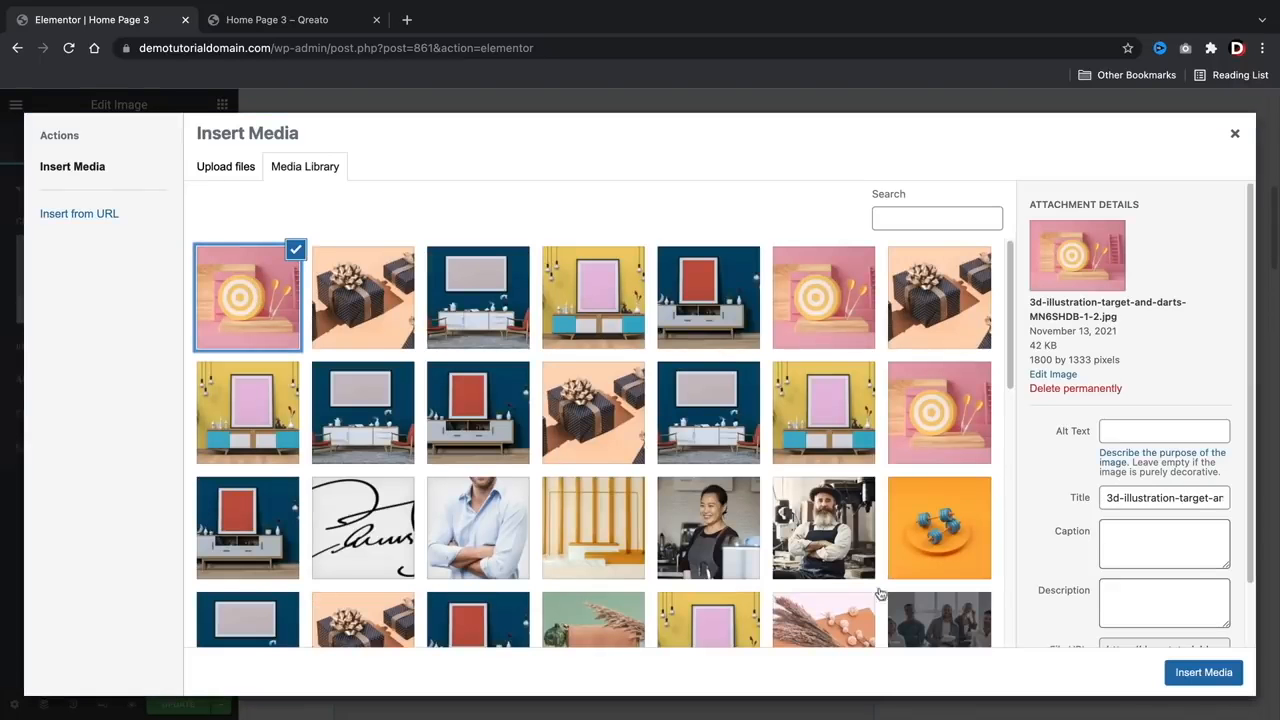
click(1168, 668)
scroll(977, 569, down, 5)
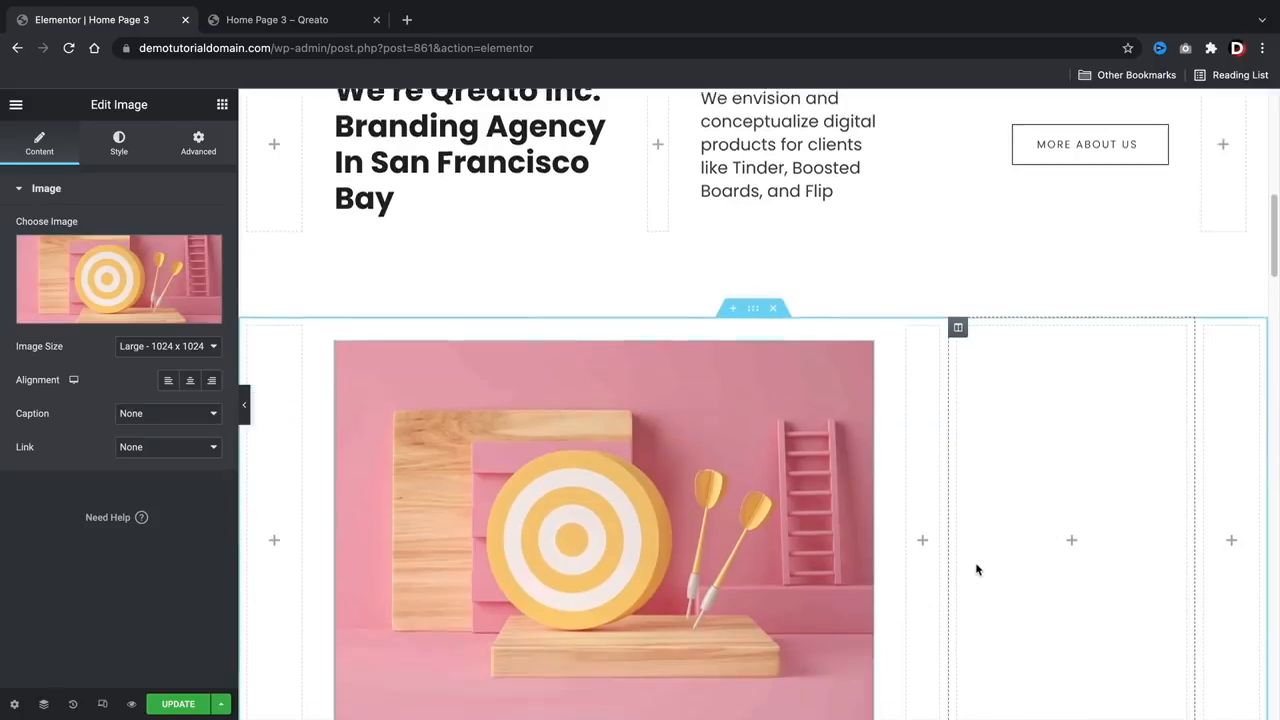
click(222, 104)
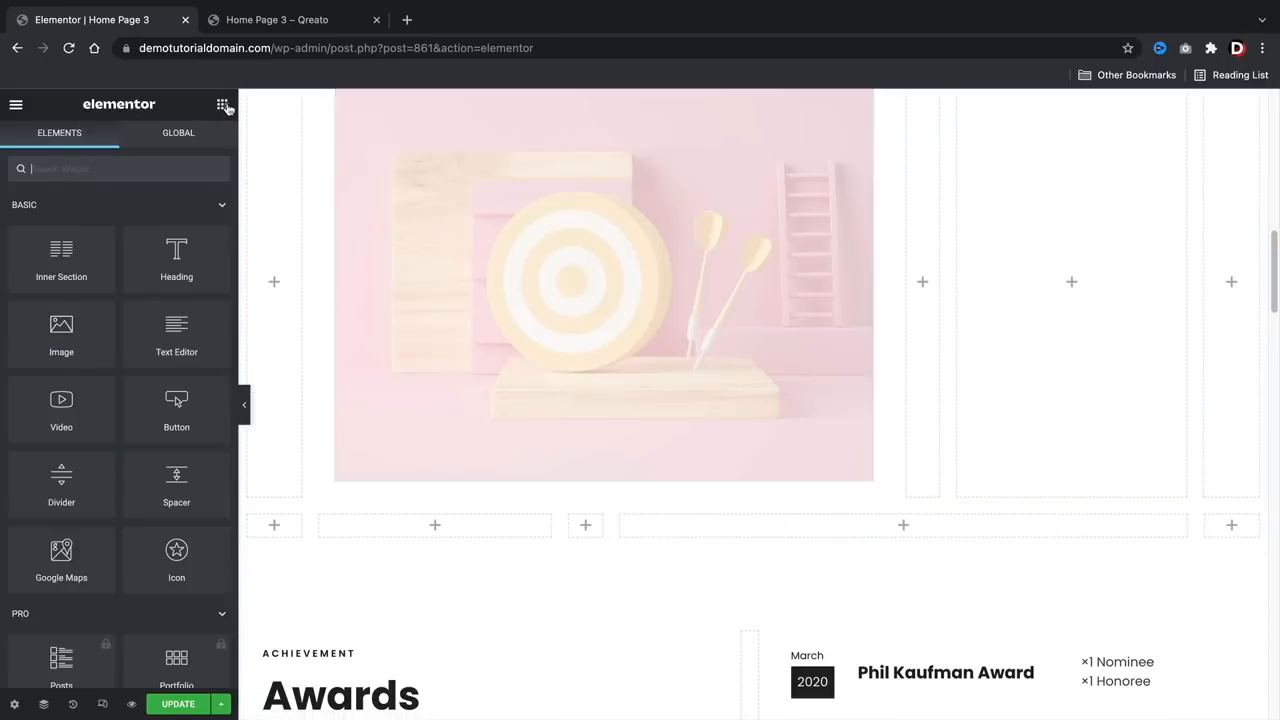
Step: Add an Image widget with the gift-box picture to the empty right column
drag(136, 327, 1089, 284)
click(144, 288)
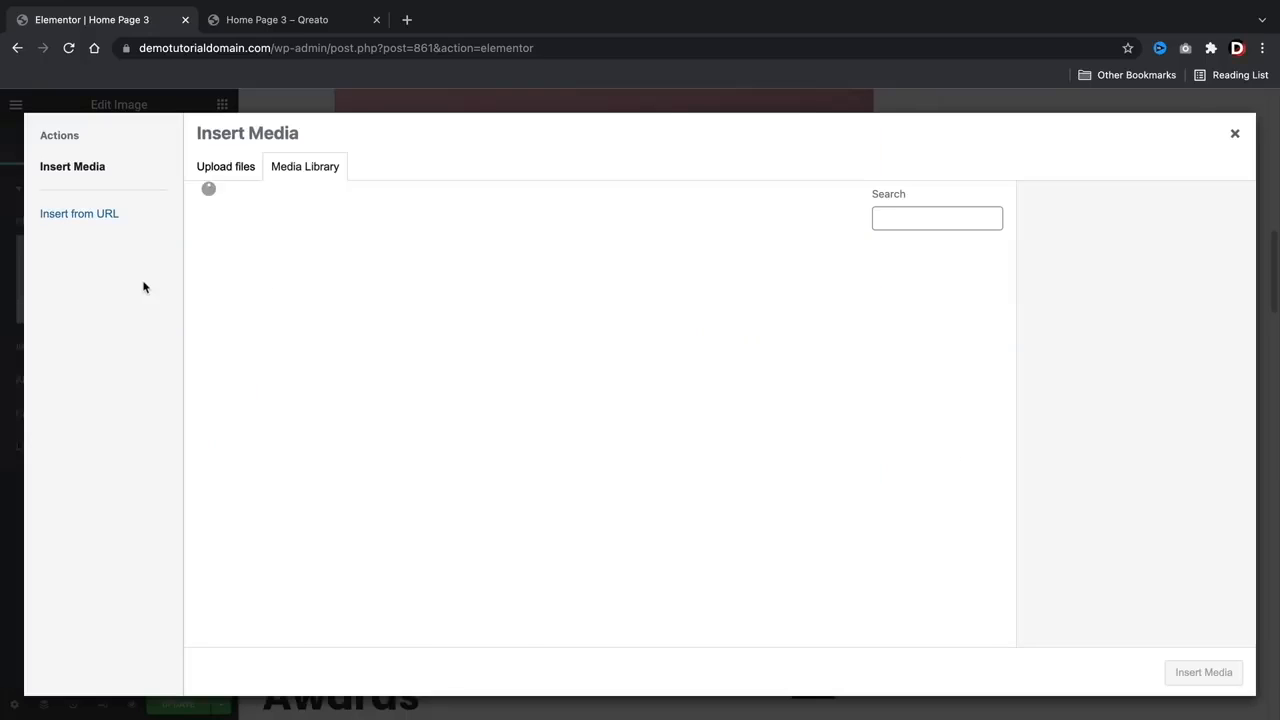
click(375, 289)
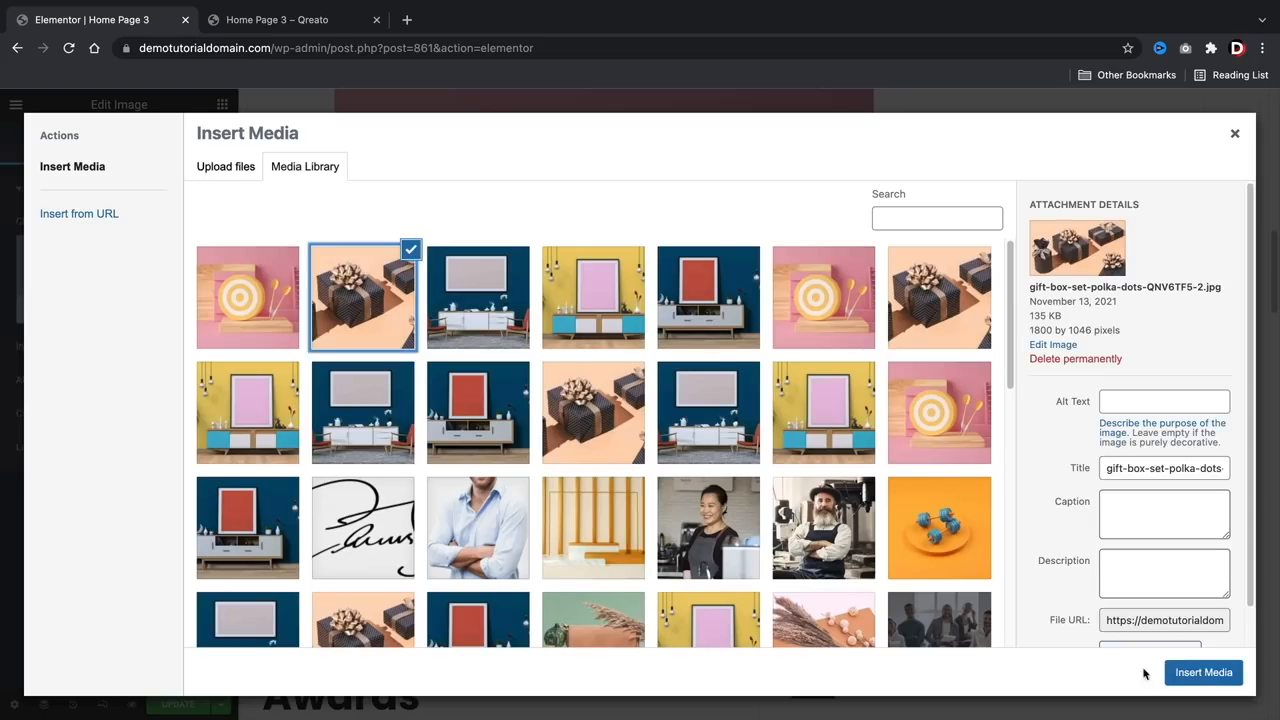
click(1170, 672)
scroll(663, 471, down, 2)
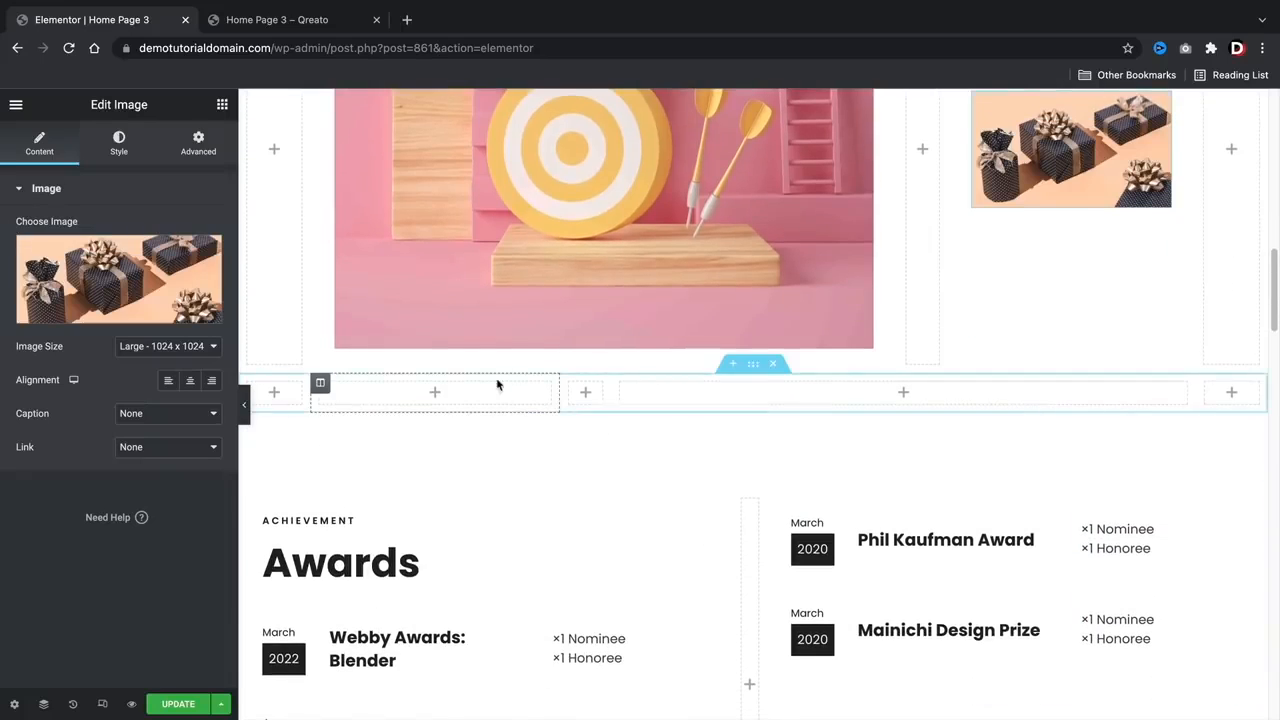
click(222, 105)
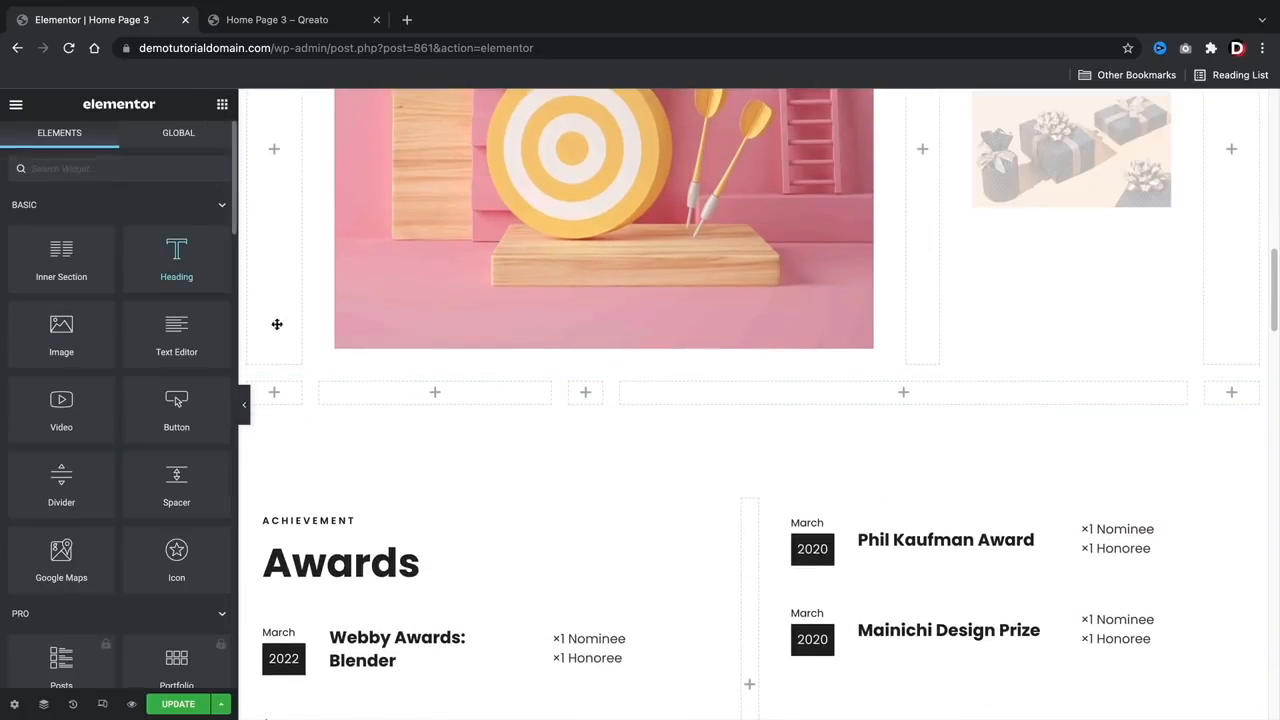
scroll(414, 394, up, 3)
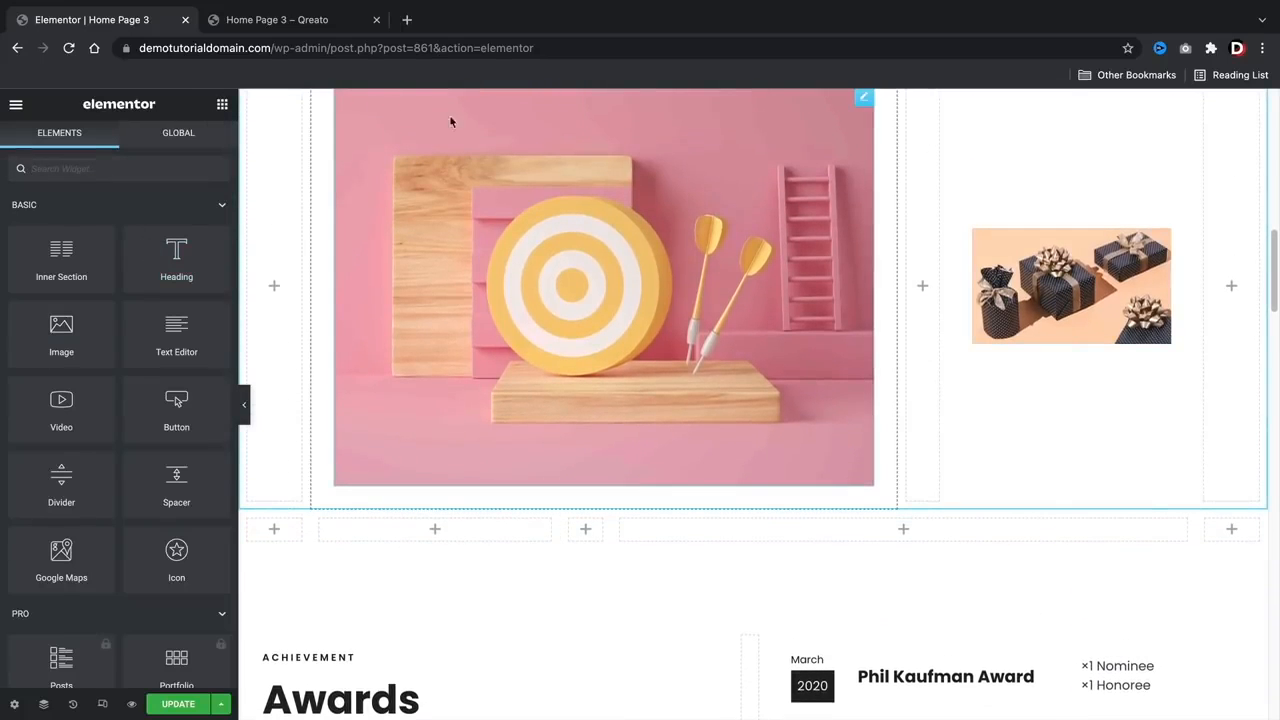
Step: Add an Image widget with the yellow-wall interior picture to the empty lower column
drag(61, 335, 883, 537)
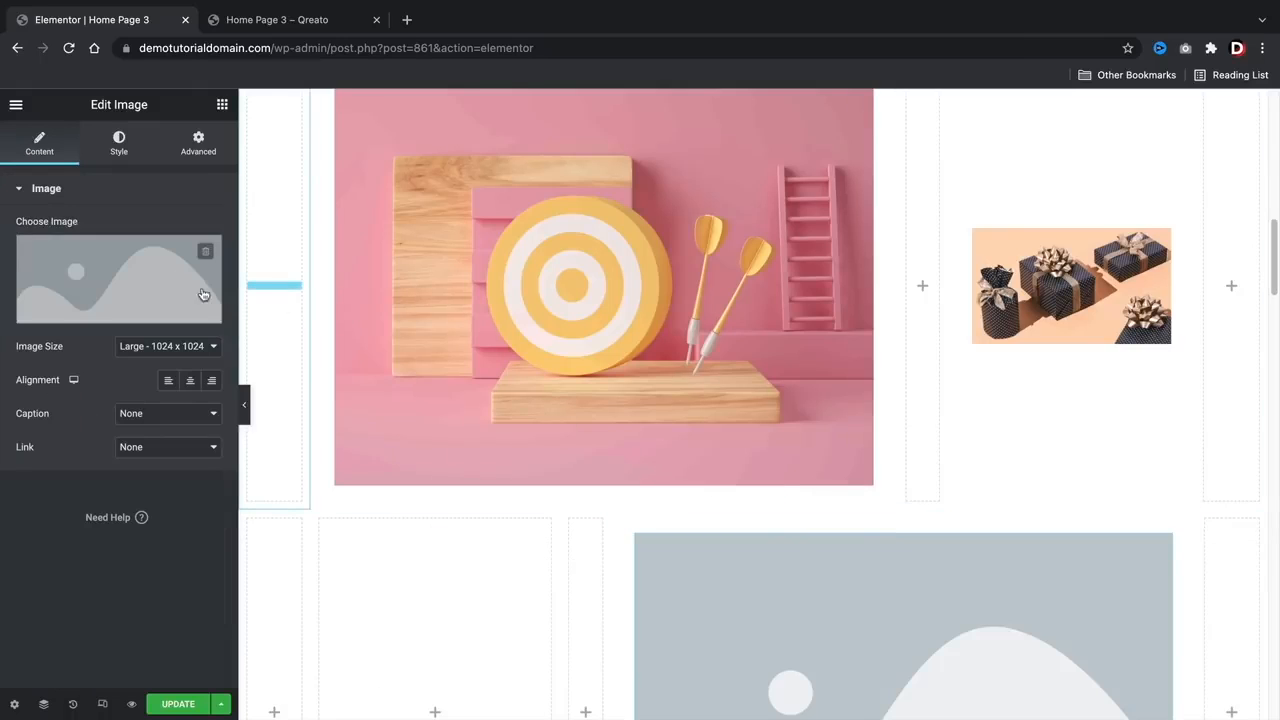
click(216, 302)
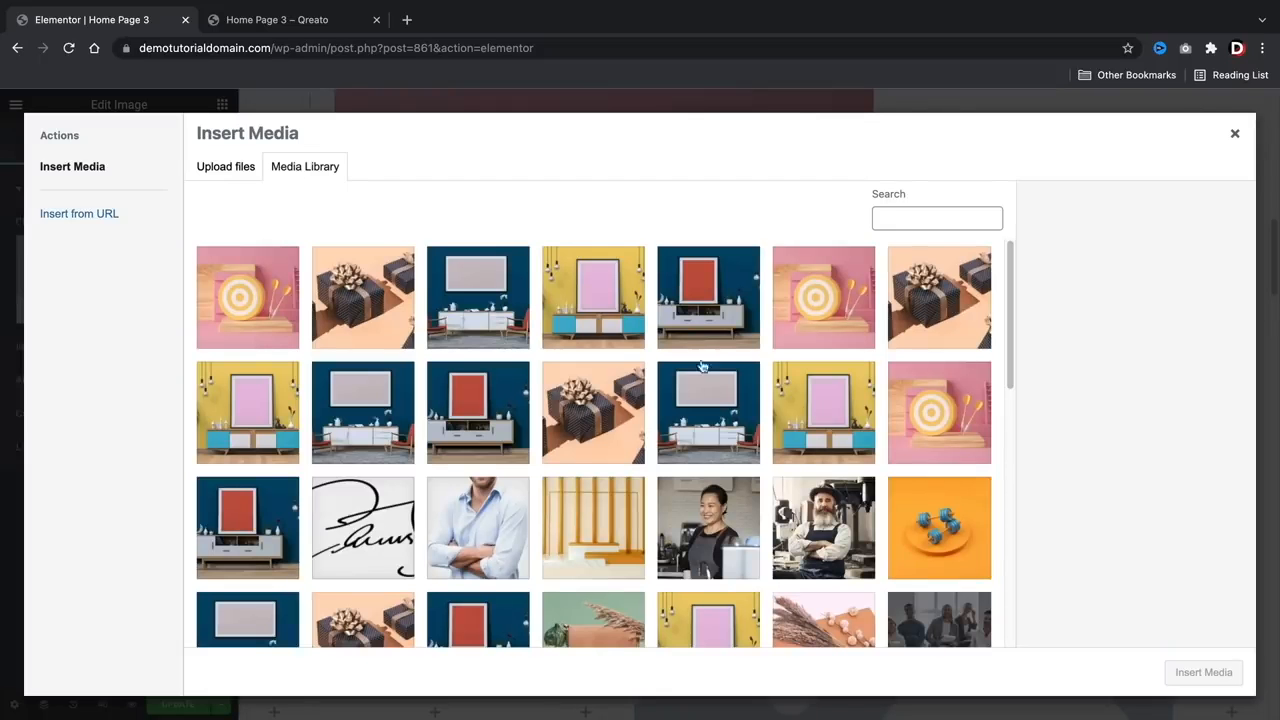
click(830, 415)
click(1203, 672)
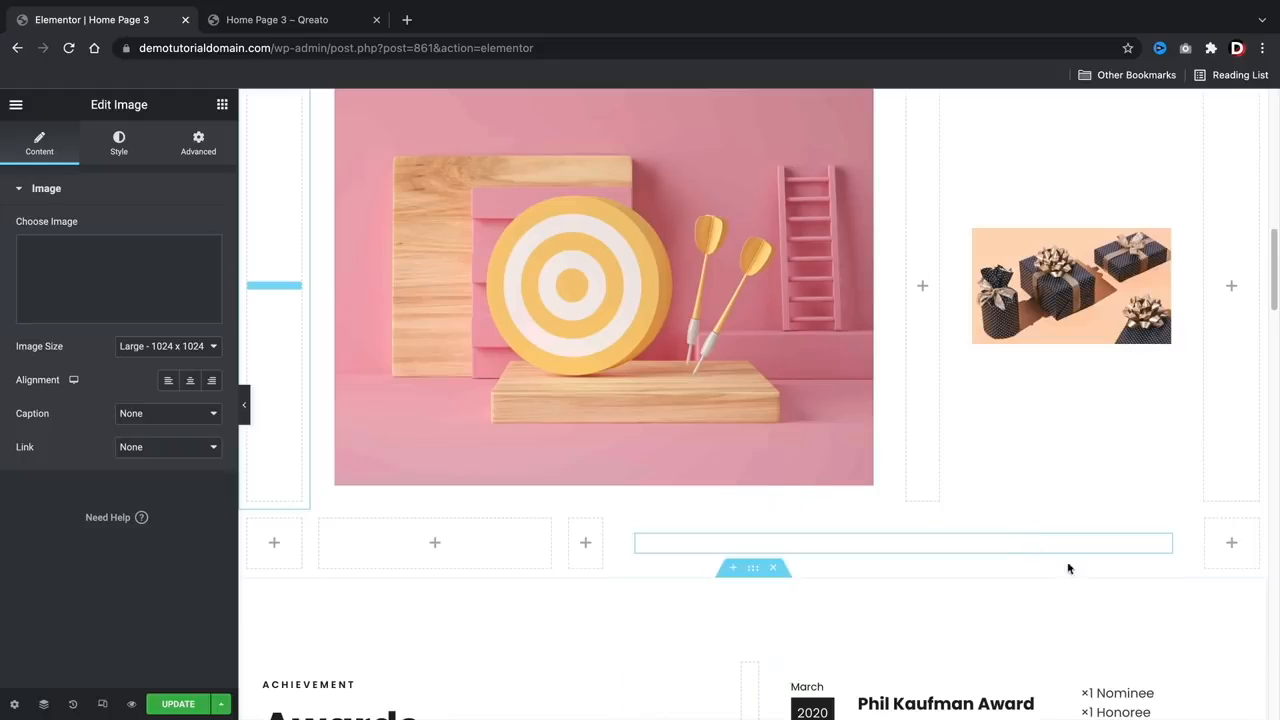
scroll(603, 357, down, 3)
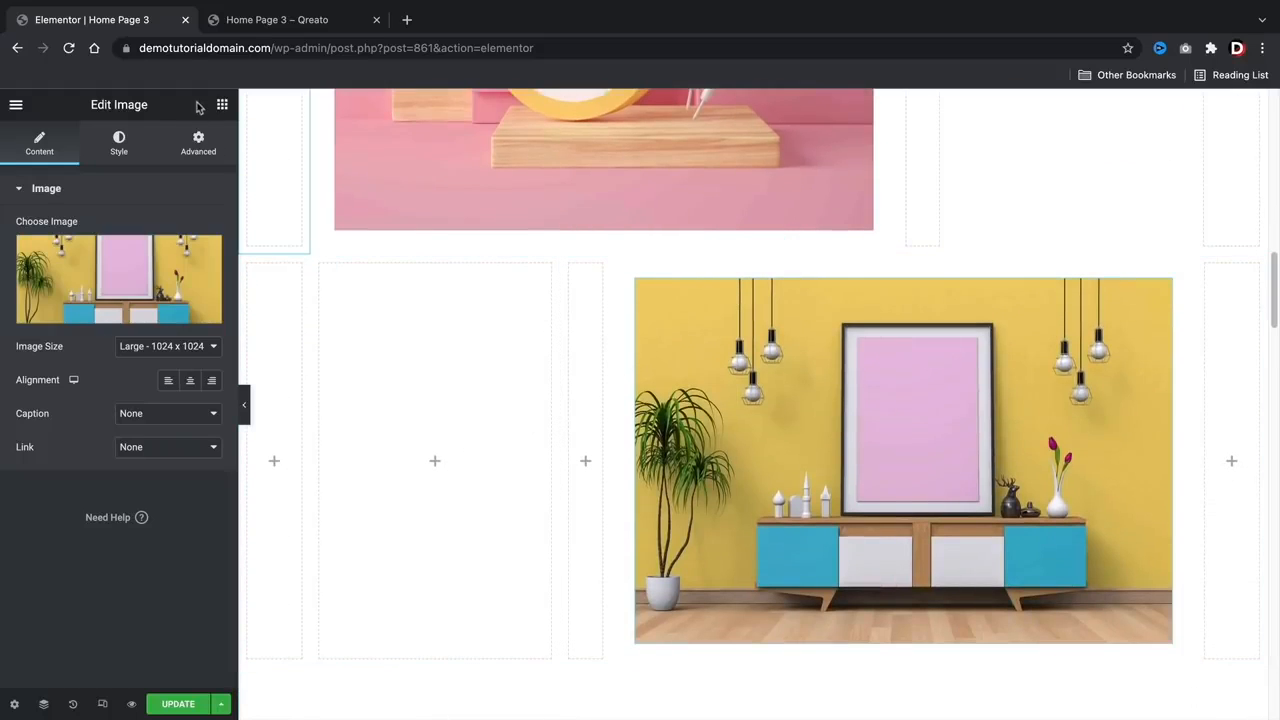
click(222, 106)
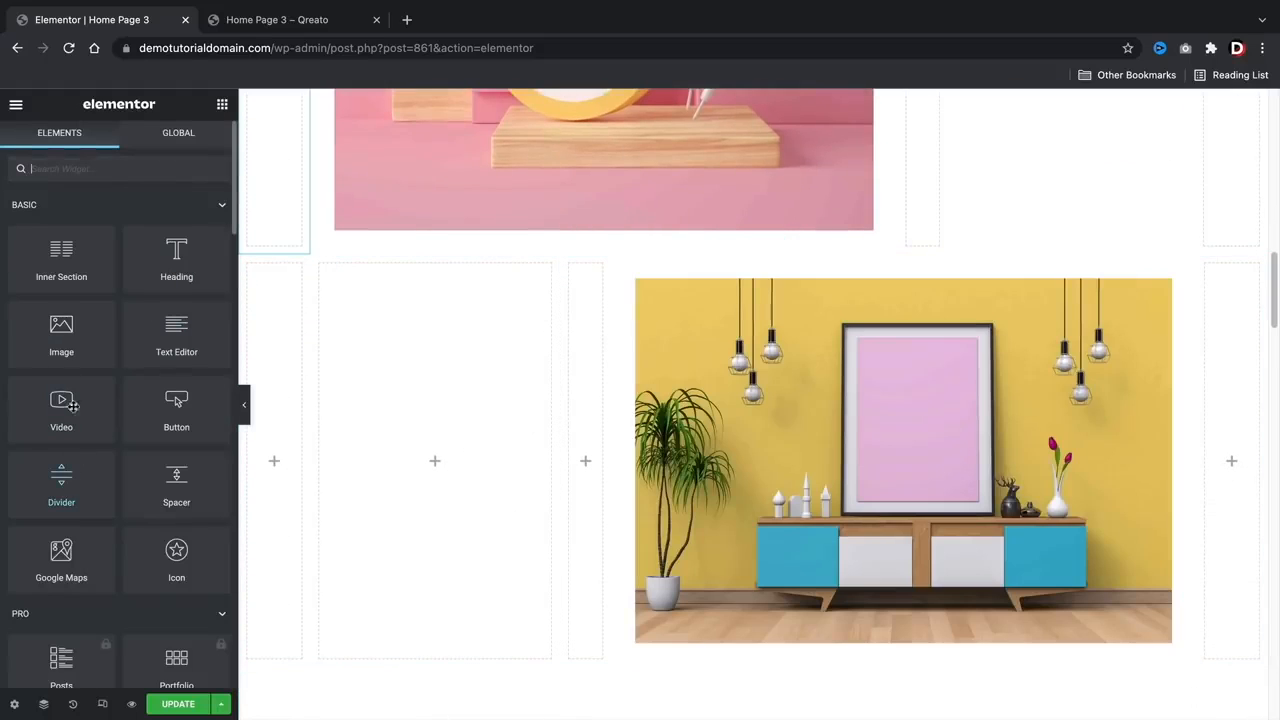
Step: Fill the neighbouring column with the blue-wall red-frame sideboard photo and adjust its column width
drag(215, 368, 411, 451)
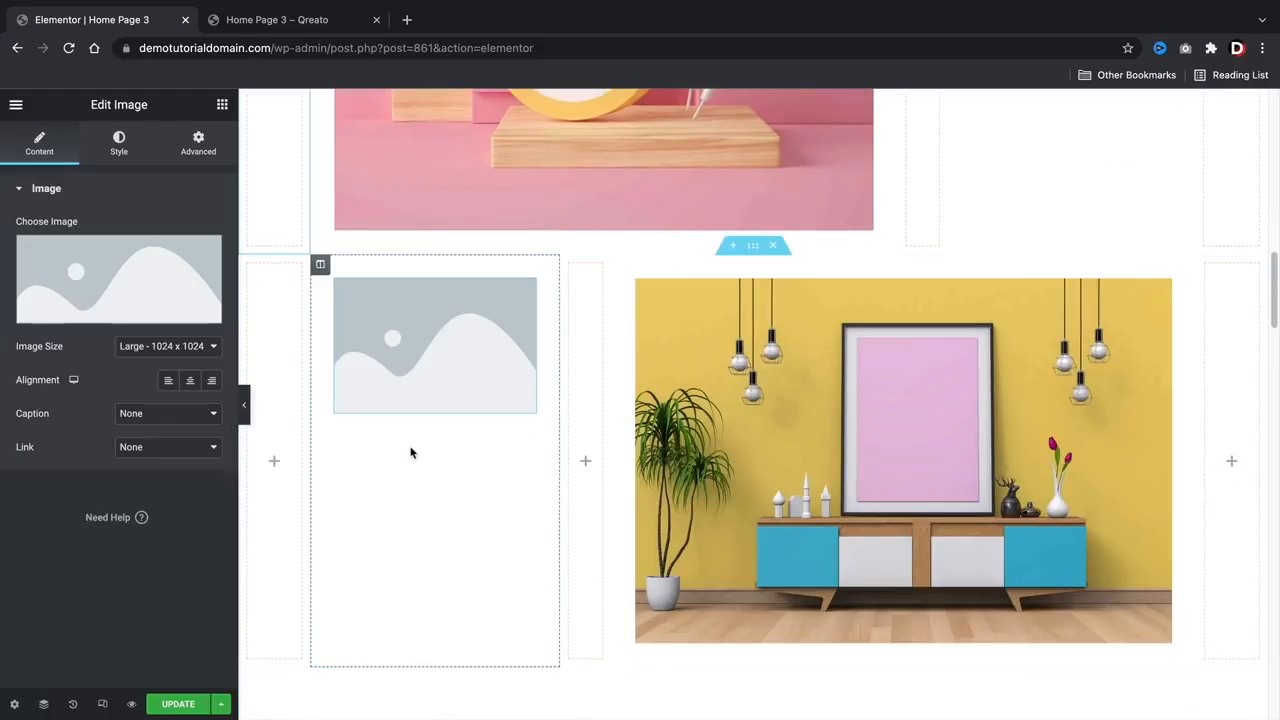
click(124, 261)
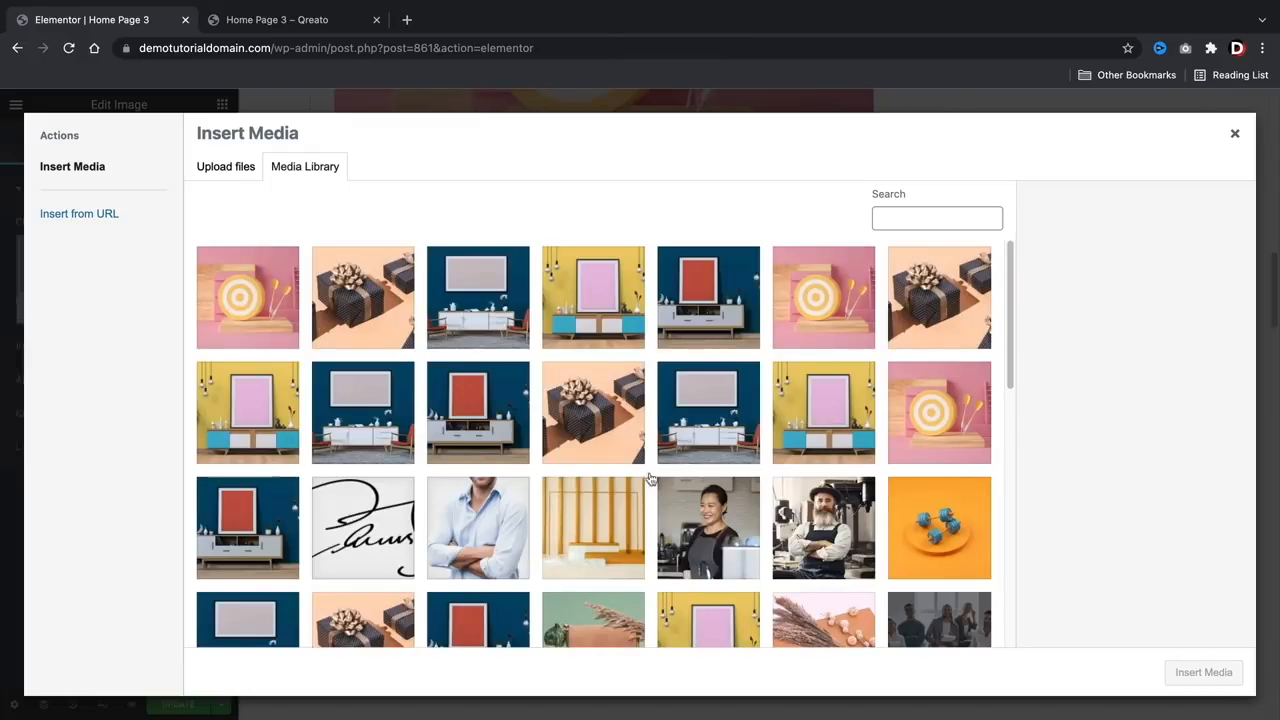
click(267, 528)
click(1203, 672)
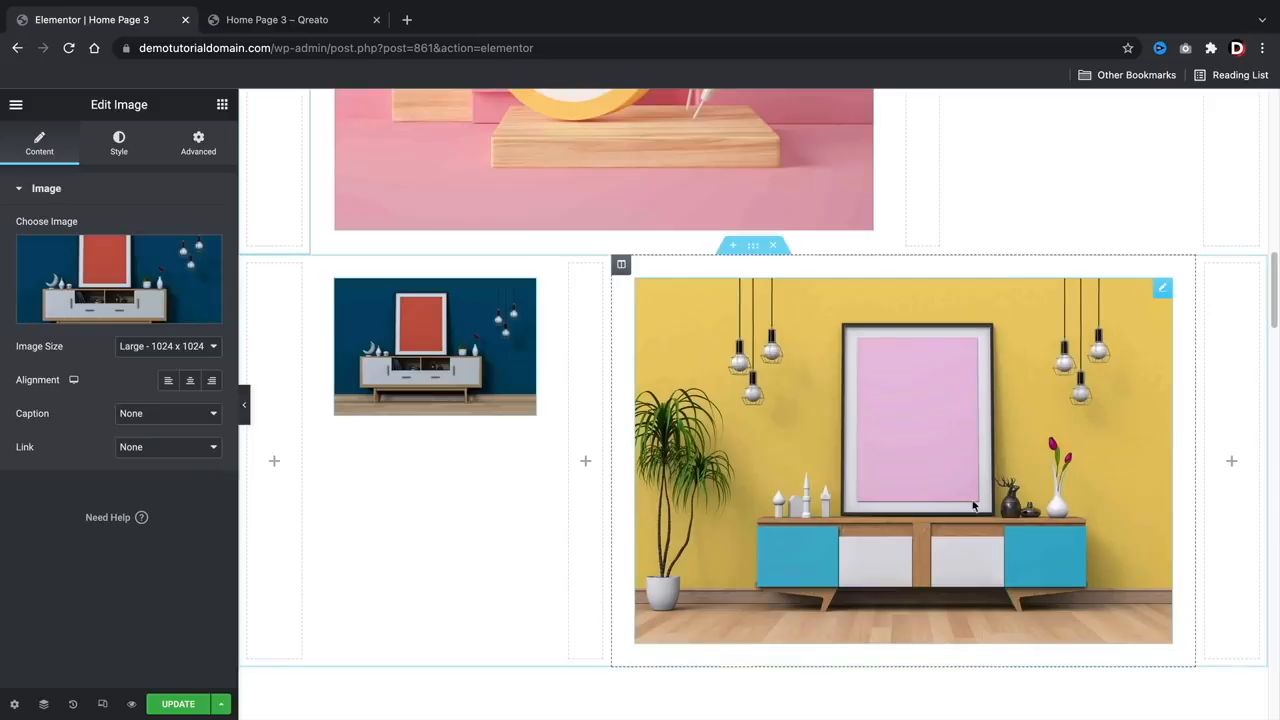
scroll(932, 468, up, 2)
scroll(698, 423, up, 3)
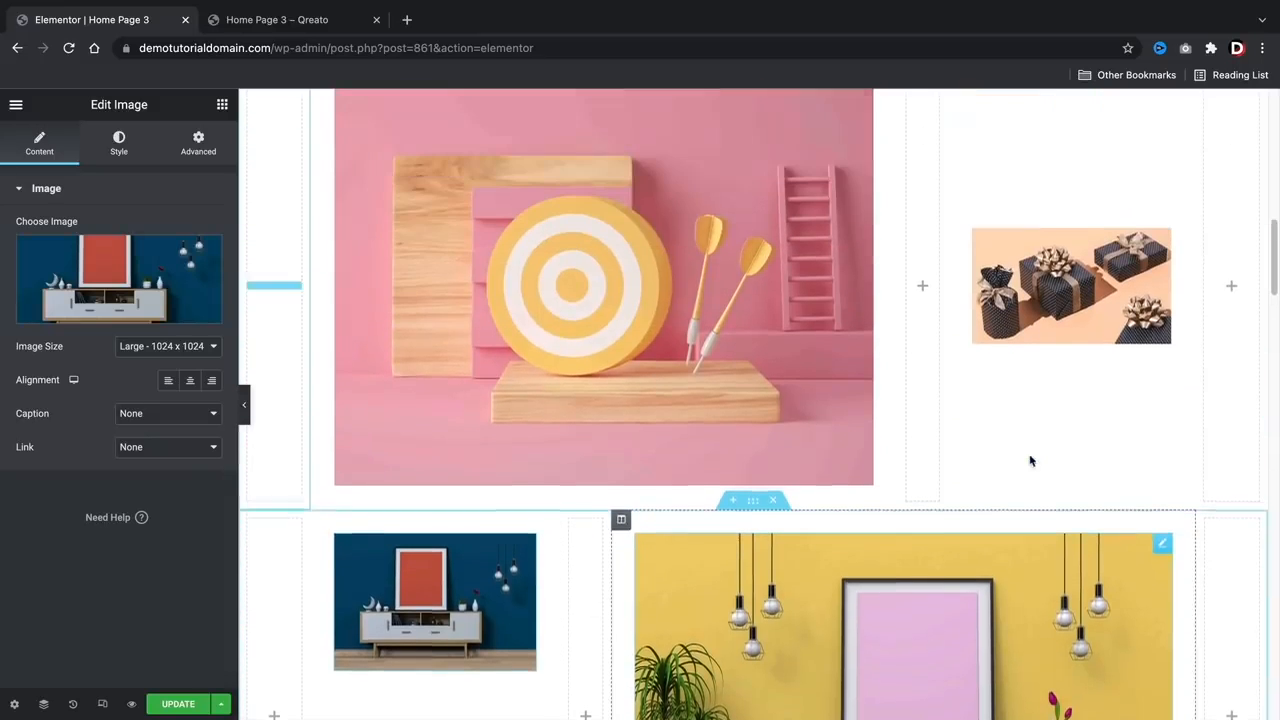
scroll(795, 389, down, 3)
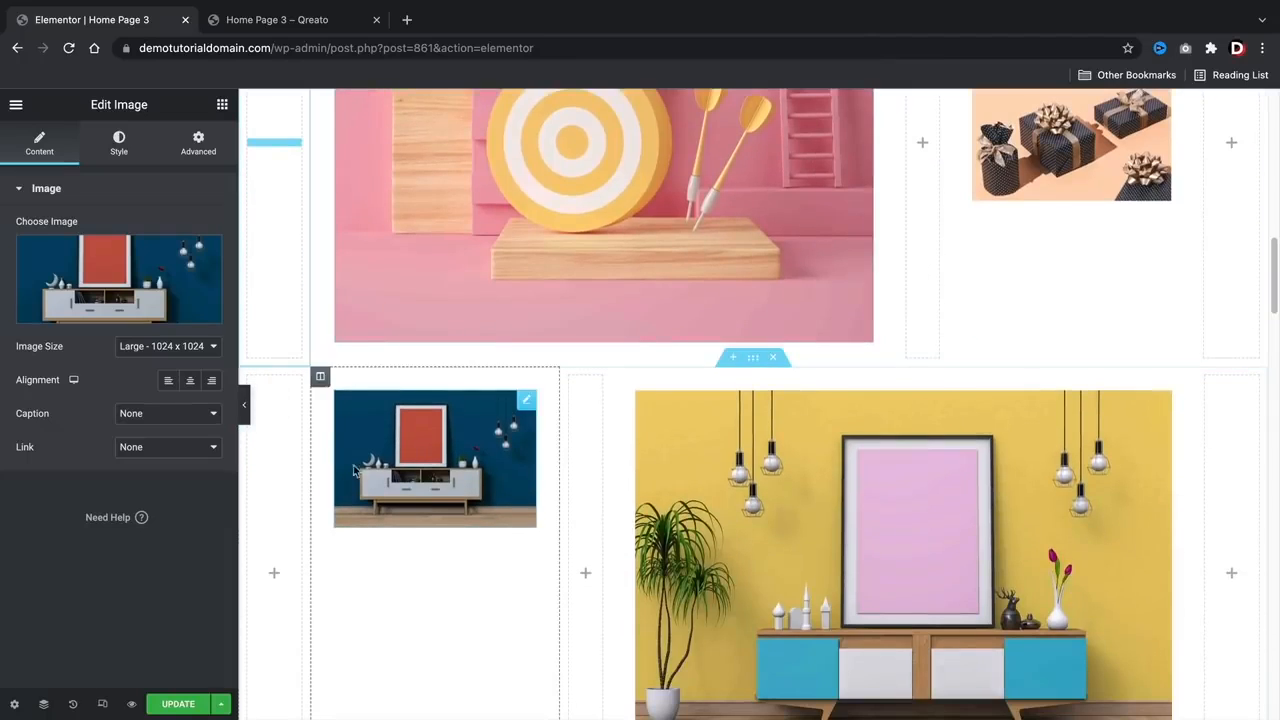
drag(567, 455, 640, 475)
scroll(1041, 257, up, 3)
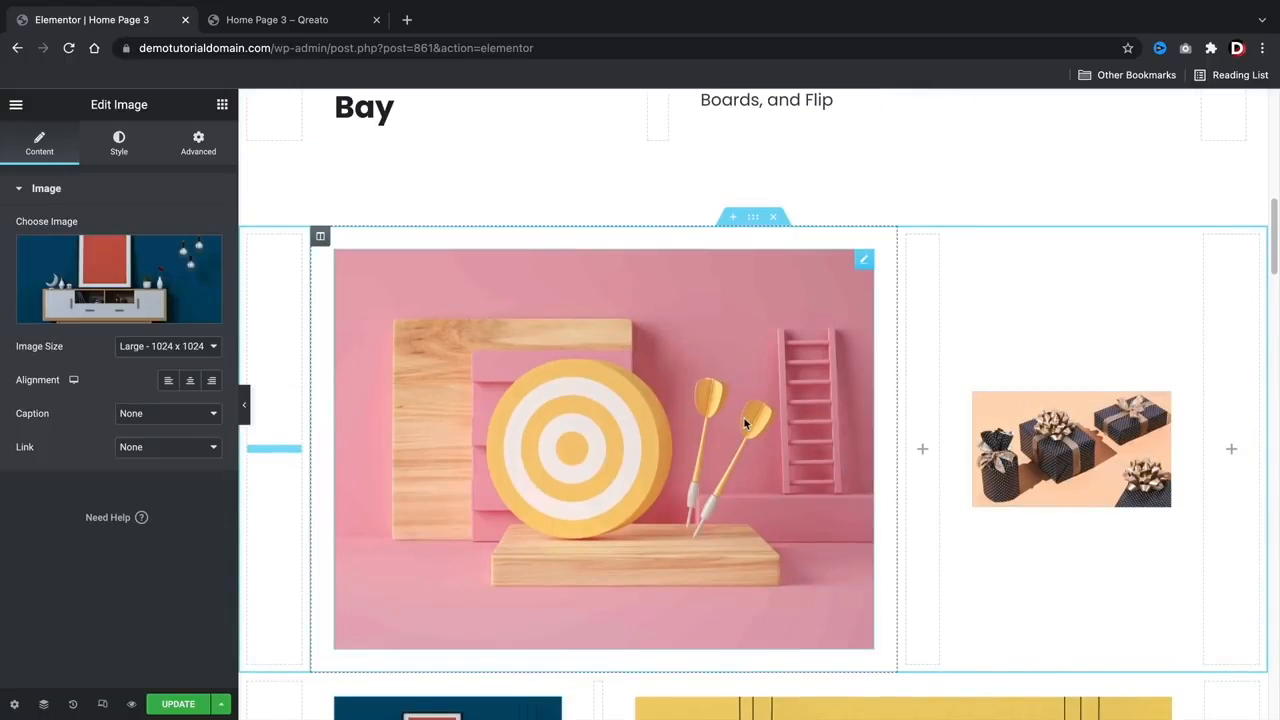
Step: Check the Qreato demo's client-logo grid beside Create Emotions Strategy Content, then return to the editor
click(282, 24)
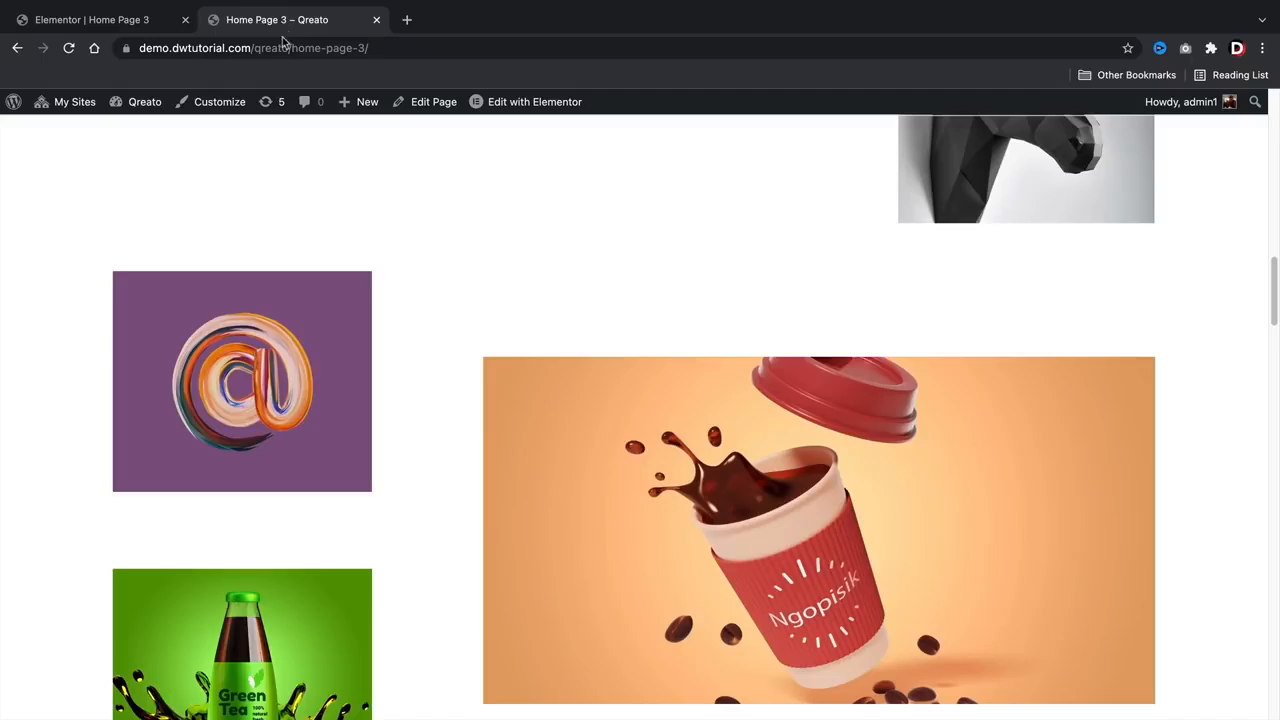
scroll(540, 427, down, 3)
scroll(591, 425, down, 15)
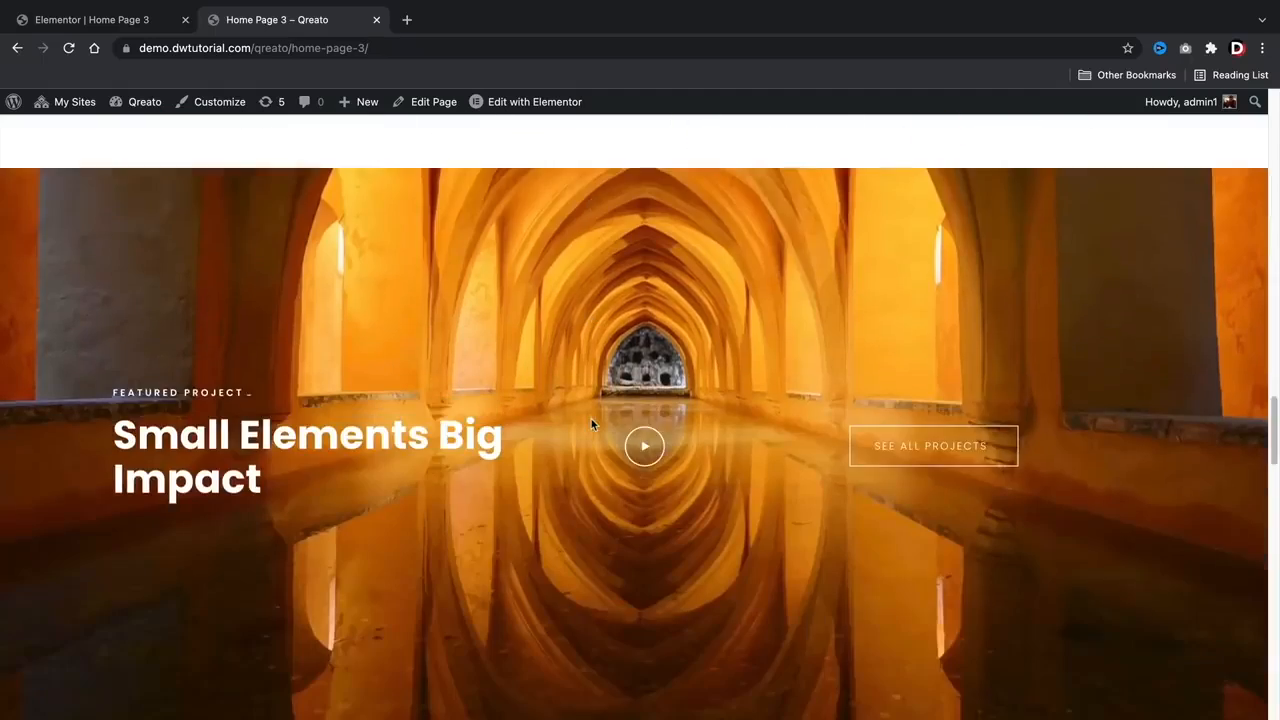
scroll(591, 425, down, 10)
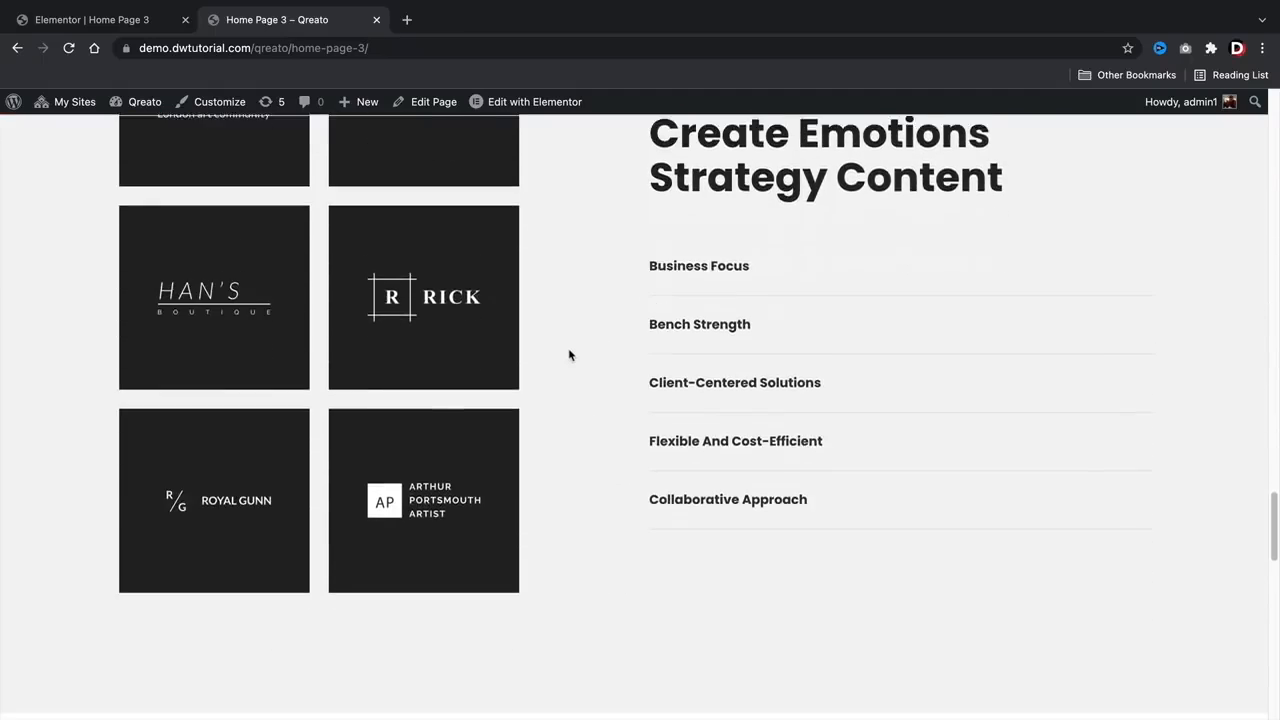
scroll(566, 350, down, 5)
scroll(556, 437, up, 12)
scroll(558, 449, up, 2)
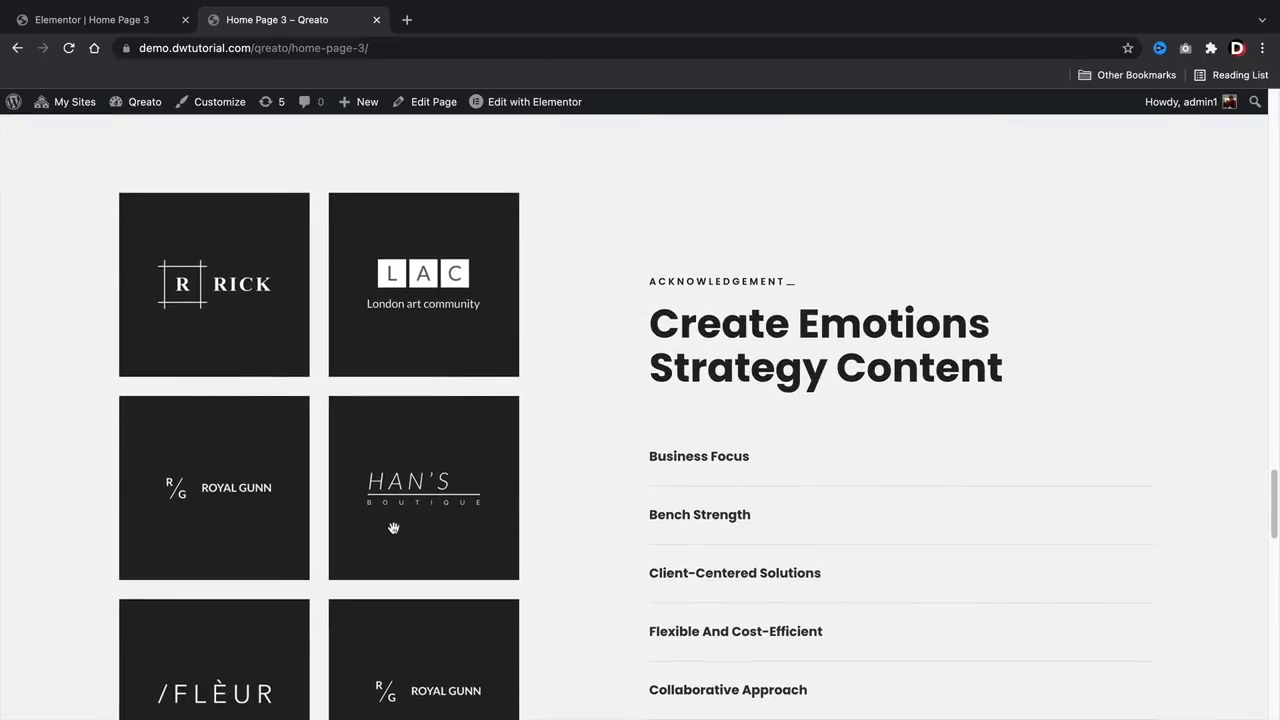
click(138, 24)
Step: Add an Image widget with the man-in-blue-shirt photo to the empty left column
scroll(506, 492, down, 10)
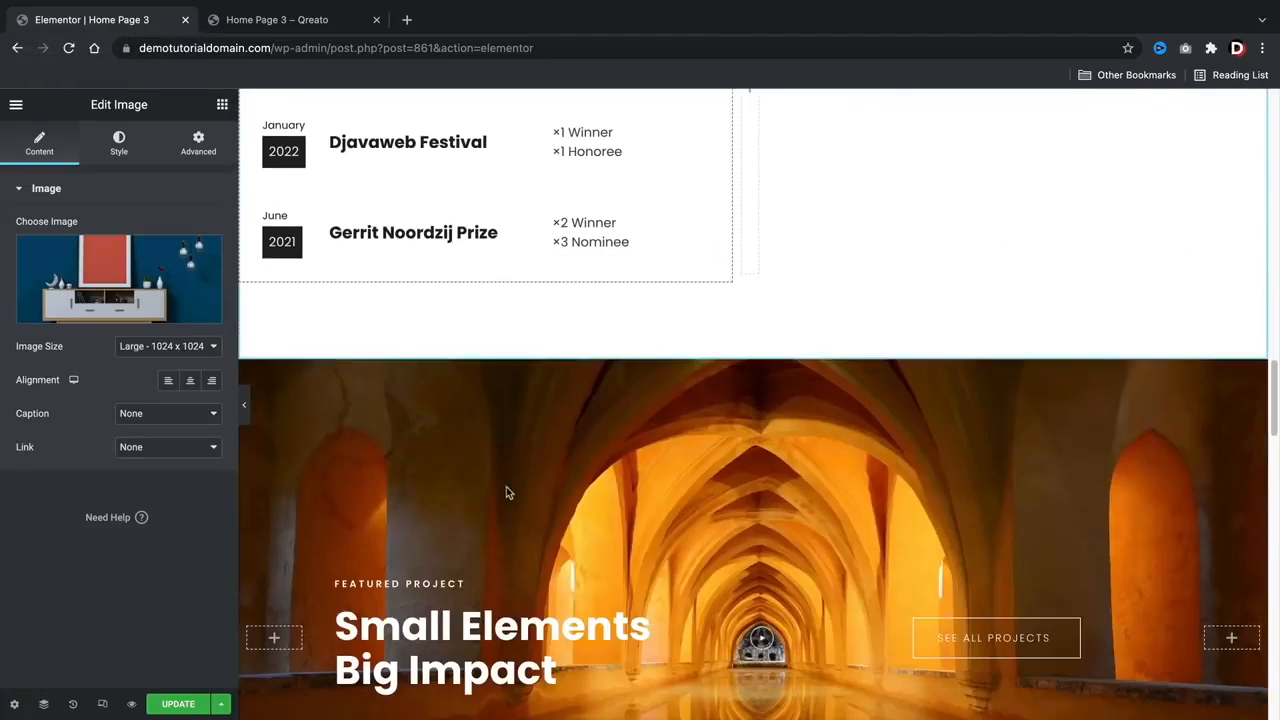
scroll(506, 490, down, 8)
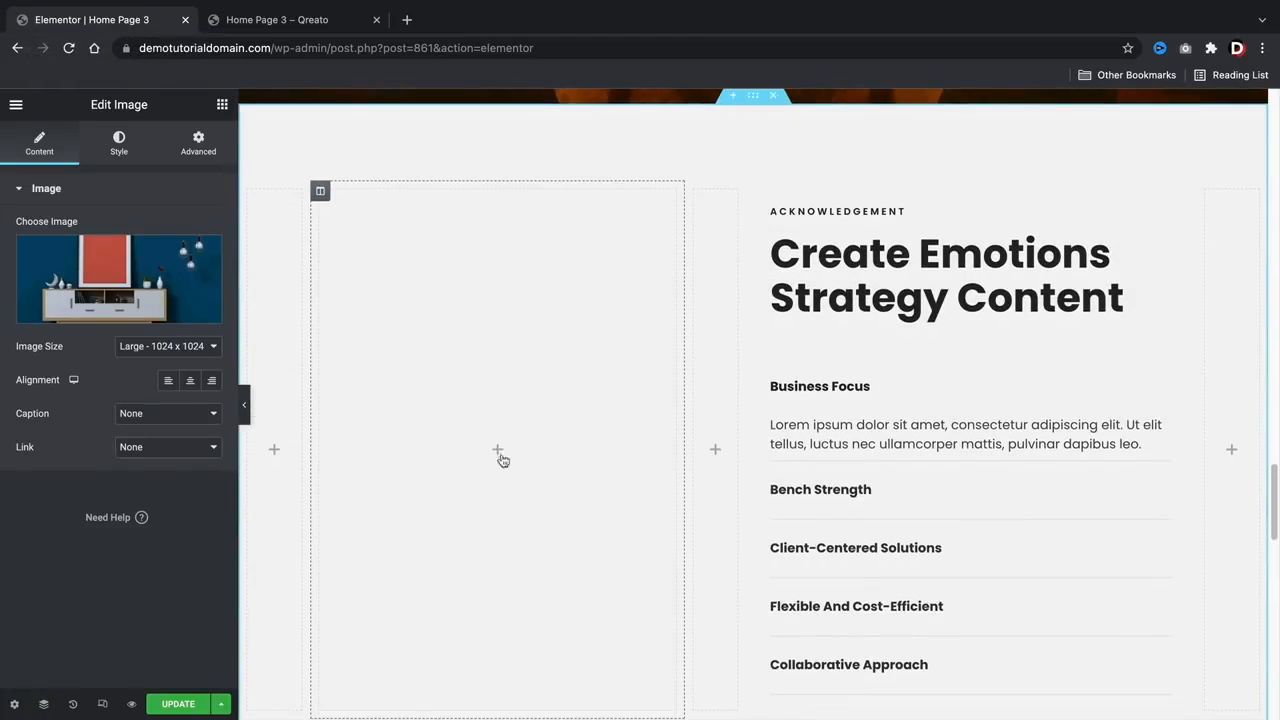
click(222, 104)
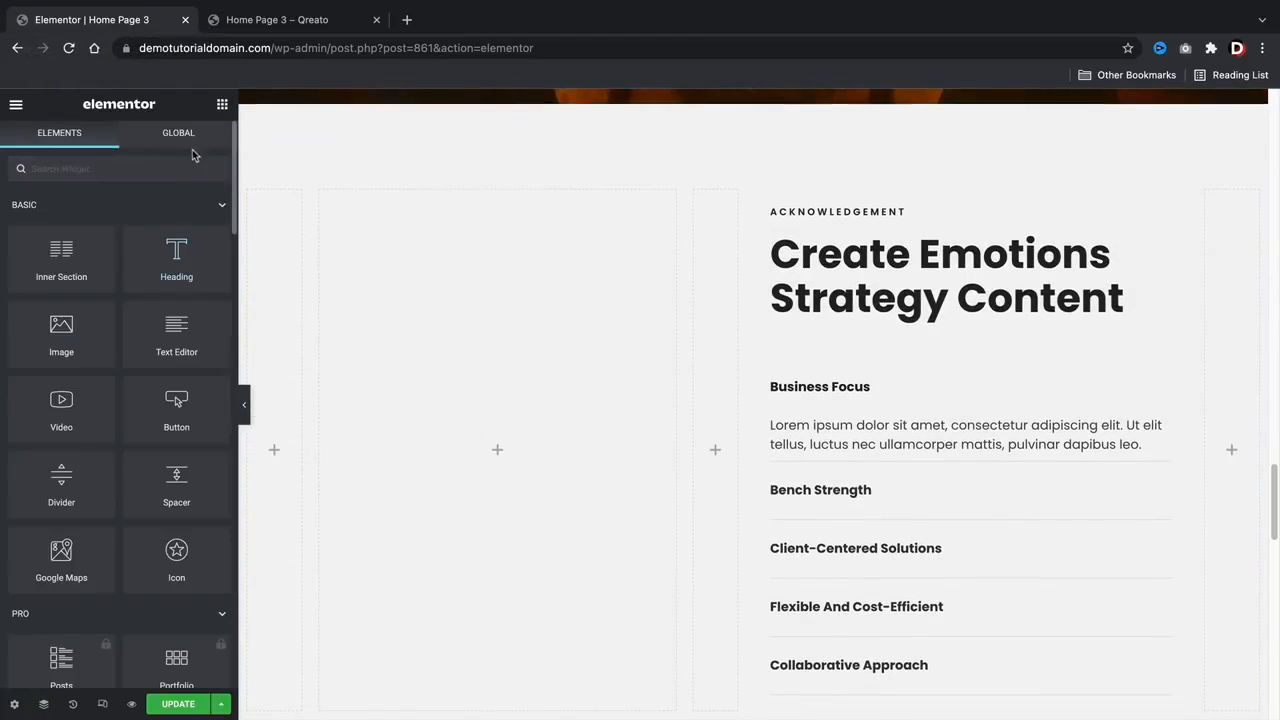
drag(66, 338, 502, 455)
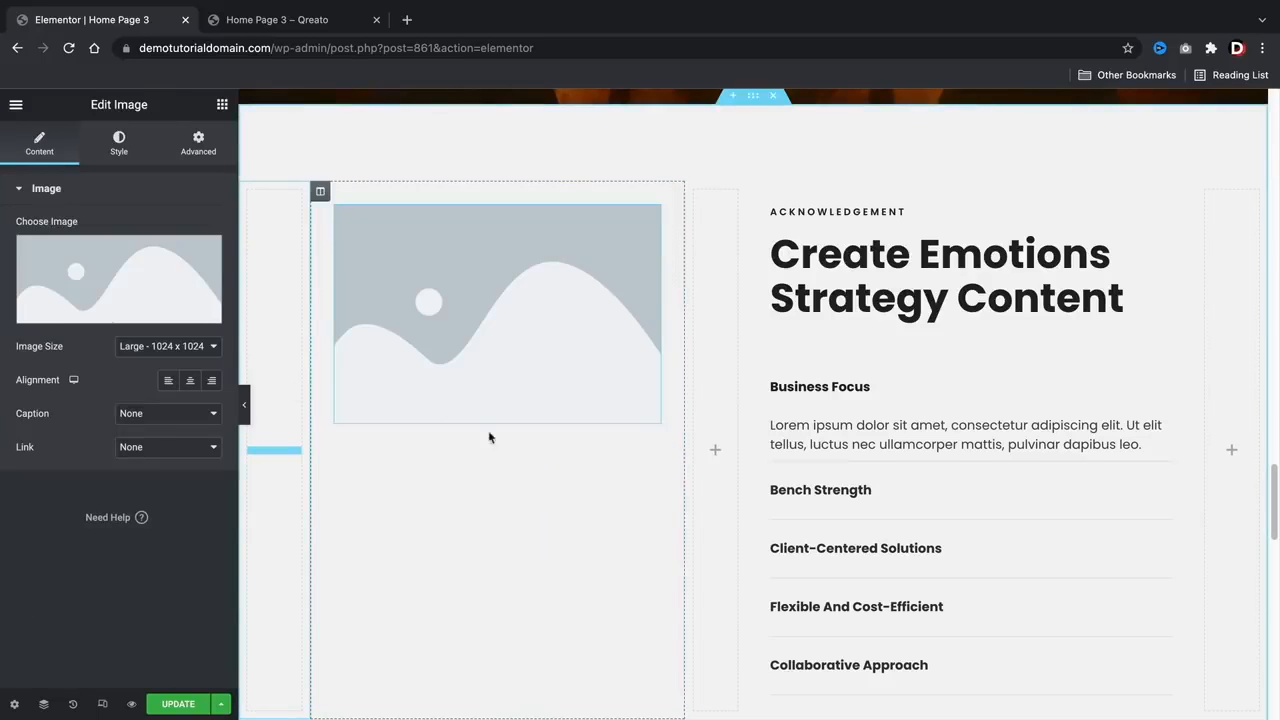
click(153, 288)
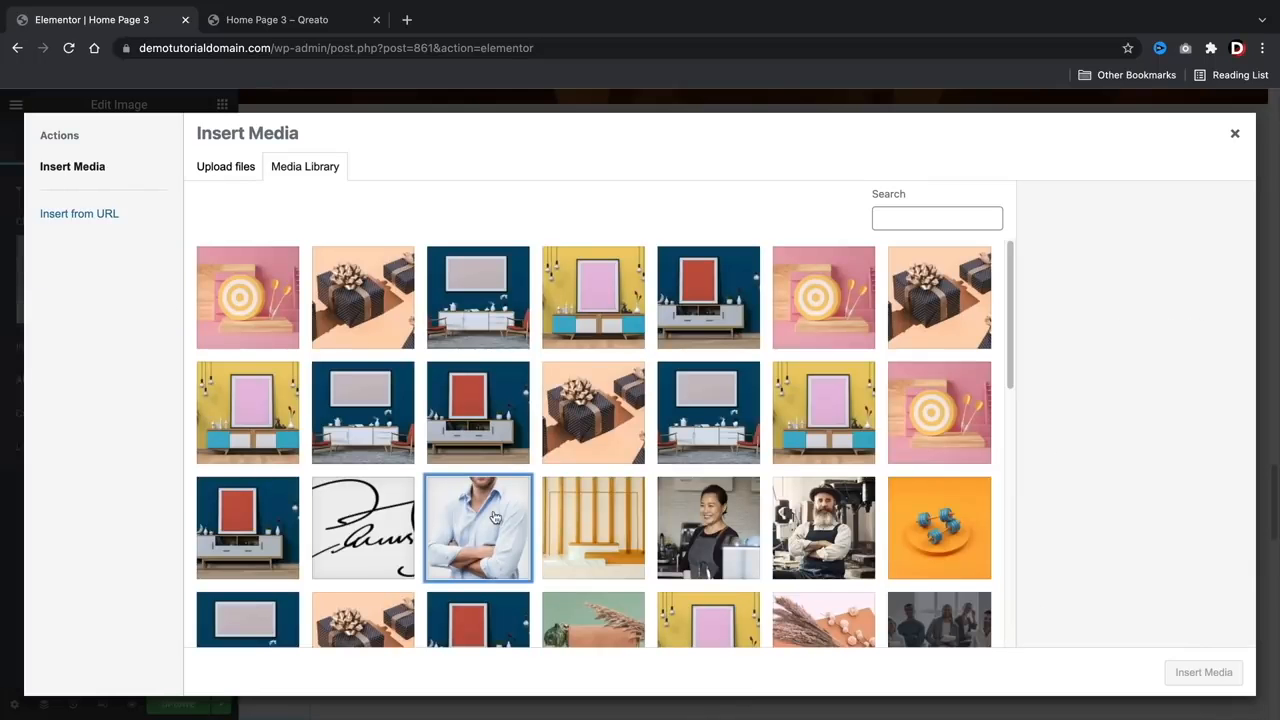
click(494, 517)
scroll(600, 500, down, 1)
click(1190, 678)
Step: Review the edited Home Page 3 and open Elementor's main menu to view the page
scroll(840, 480, down, 2)
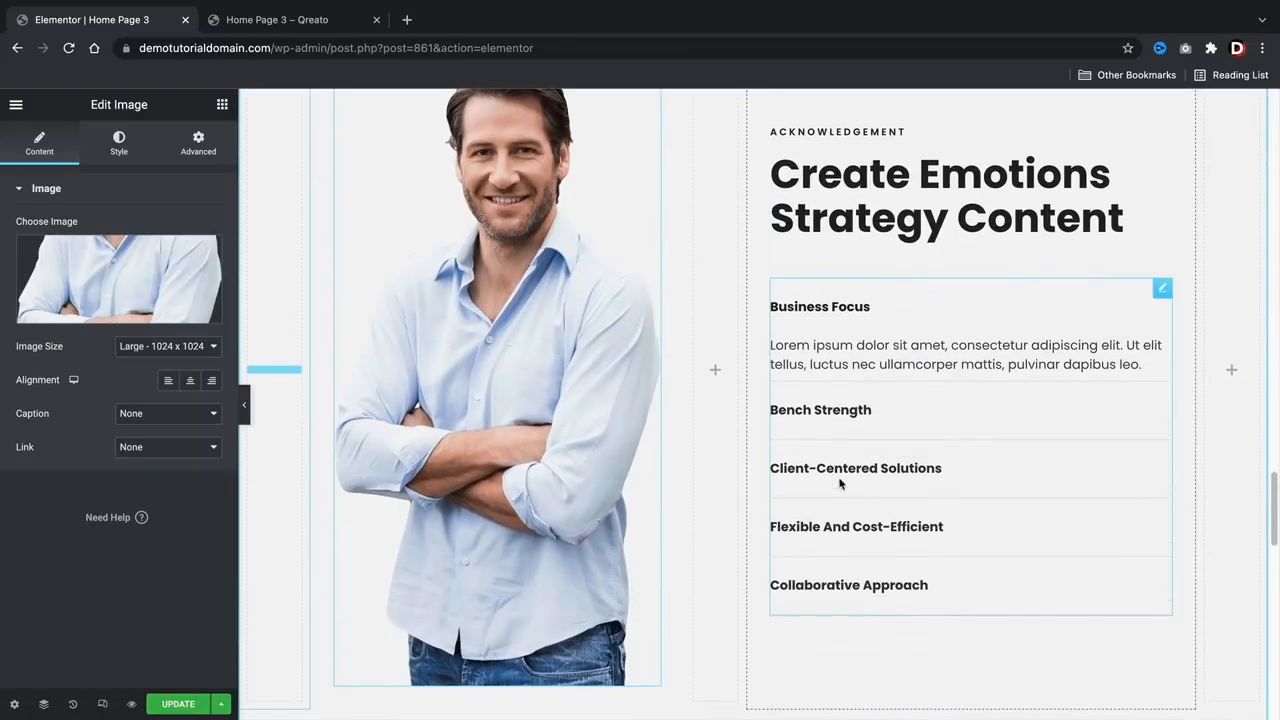
scroll(838, 487, up, 3)
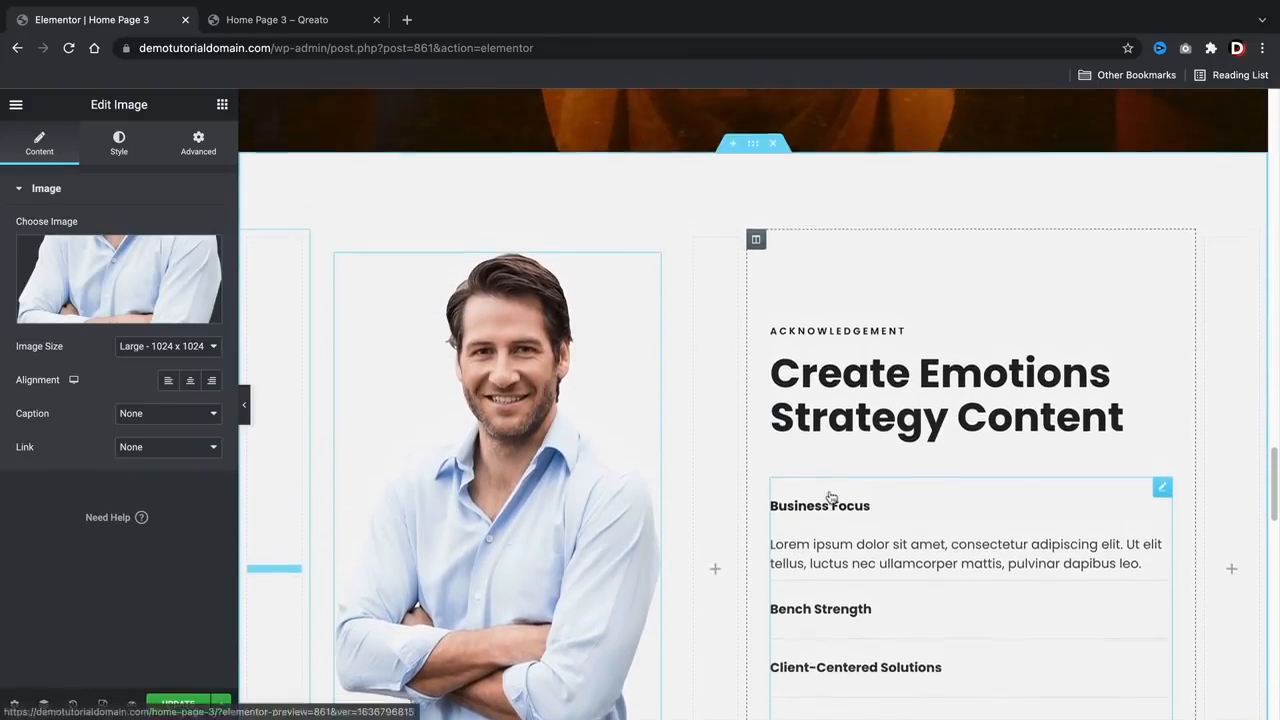
scroll(831, 494, down, 2)
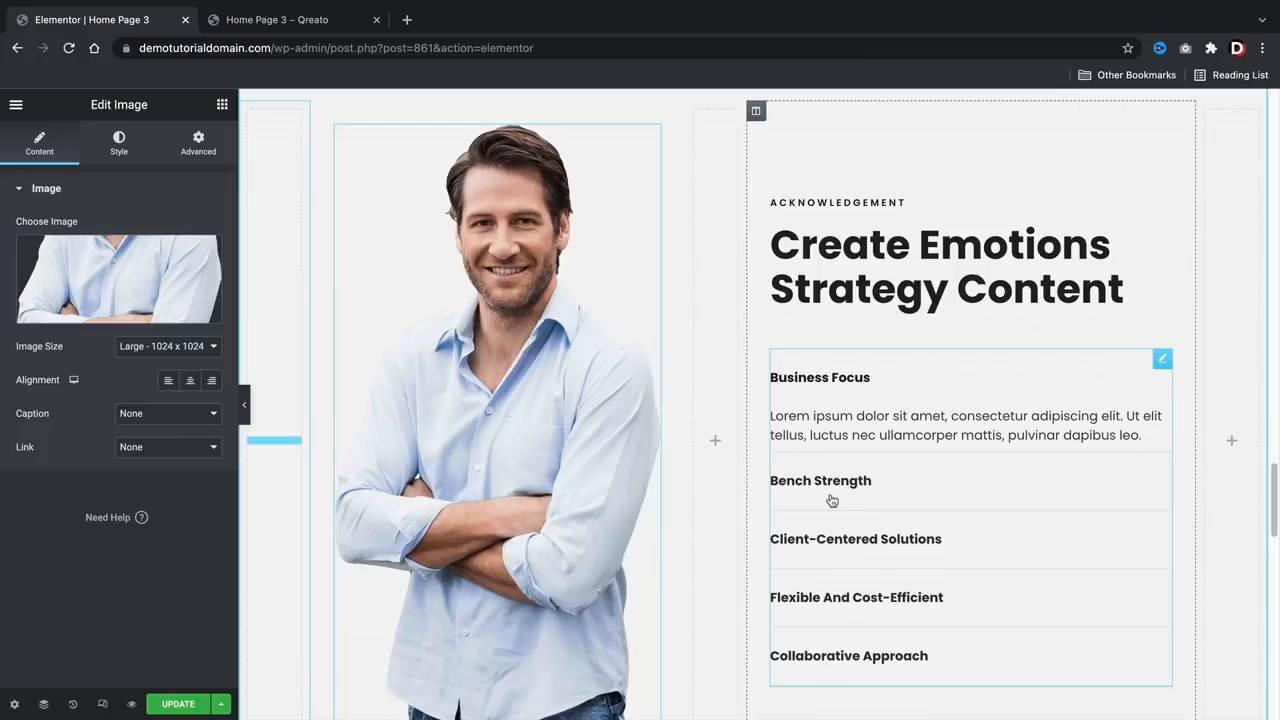
scroll(831, 500, down, 6)
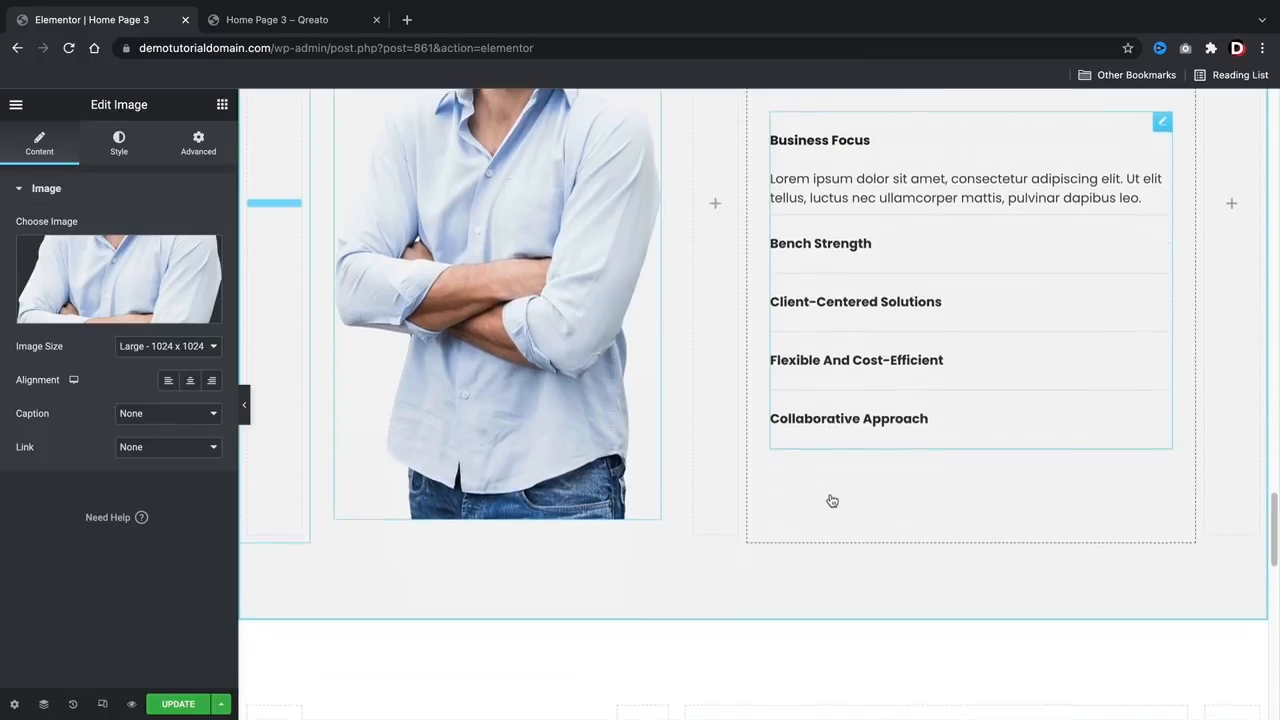
scroll(831, 500, down, 2)
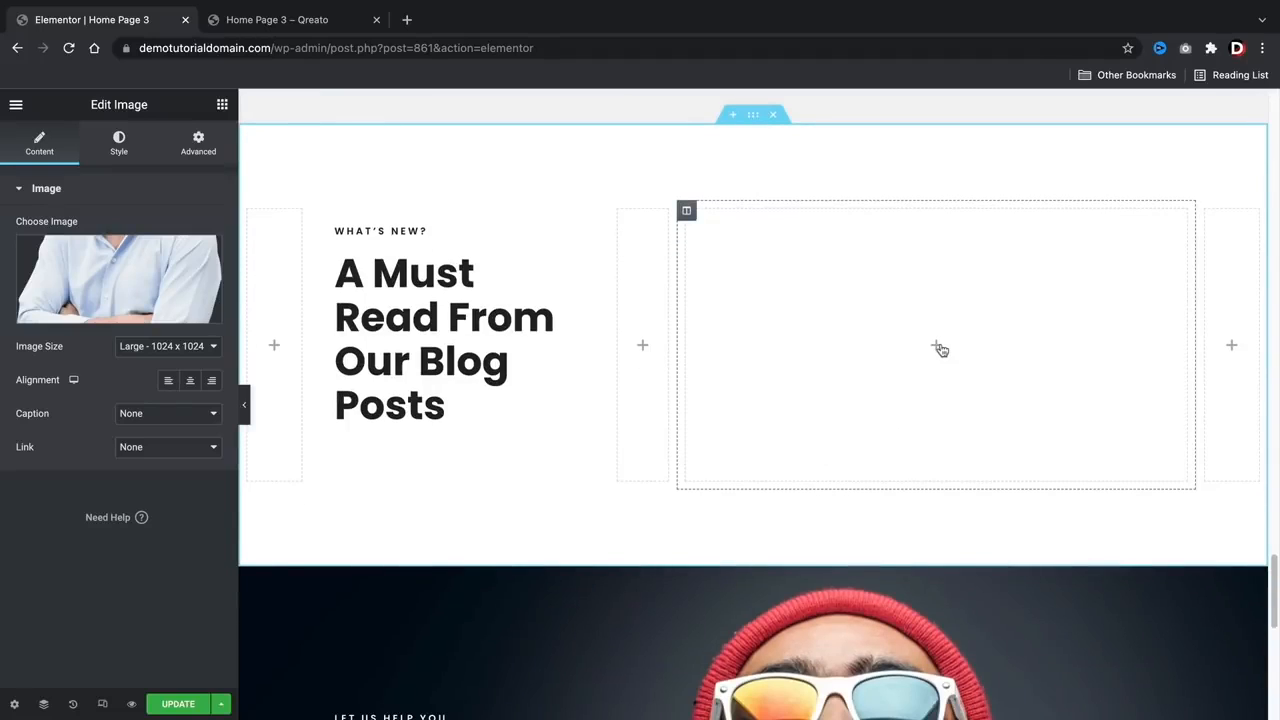
scroll(940, 348, up, 20)
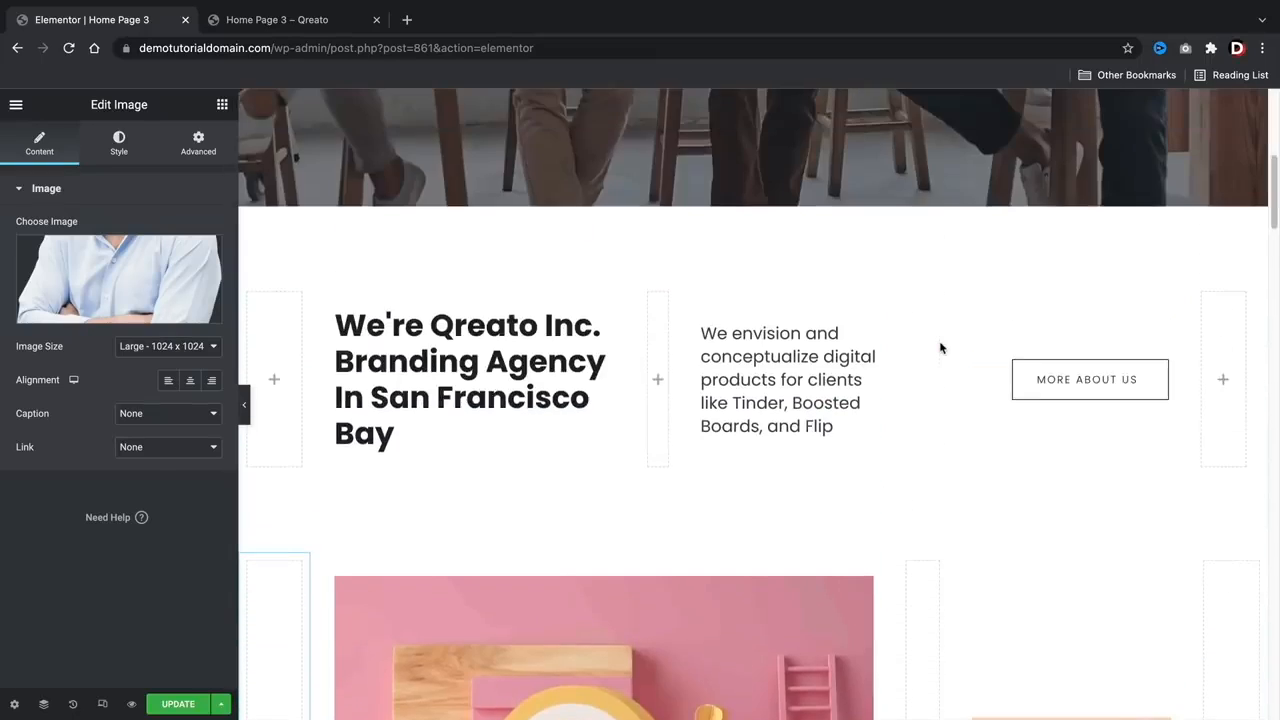
scroll(940, 348, up, 10)
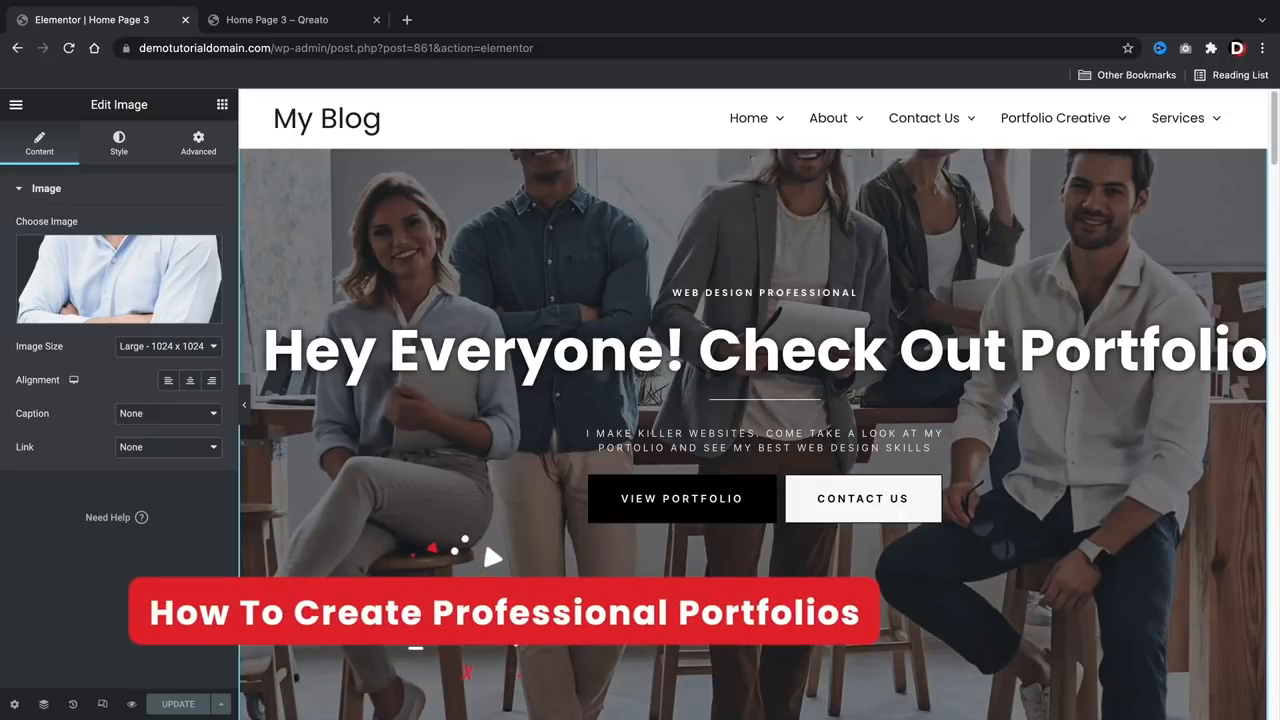
click(16, 106)
Step: View the published Interior Design page on the live site and look over its title
click(100, 351)
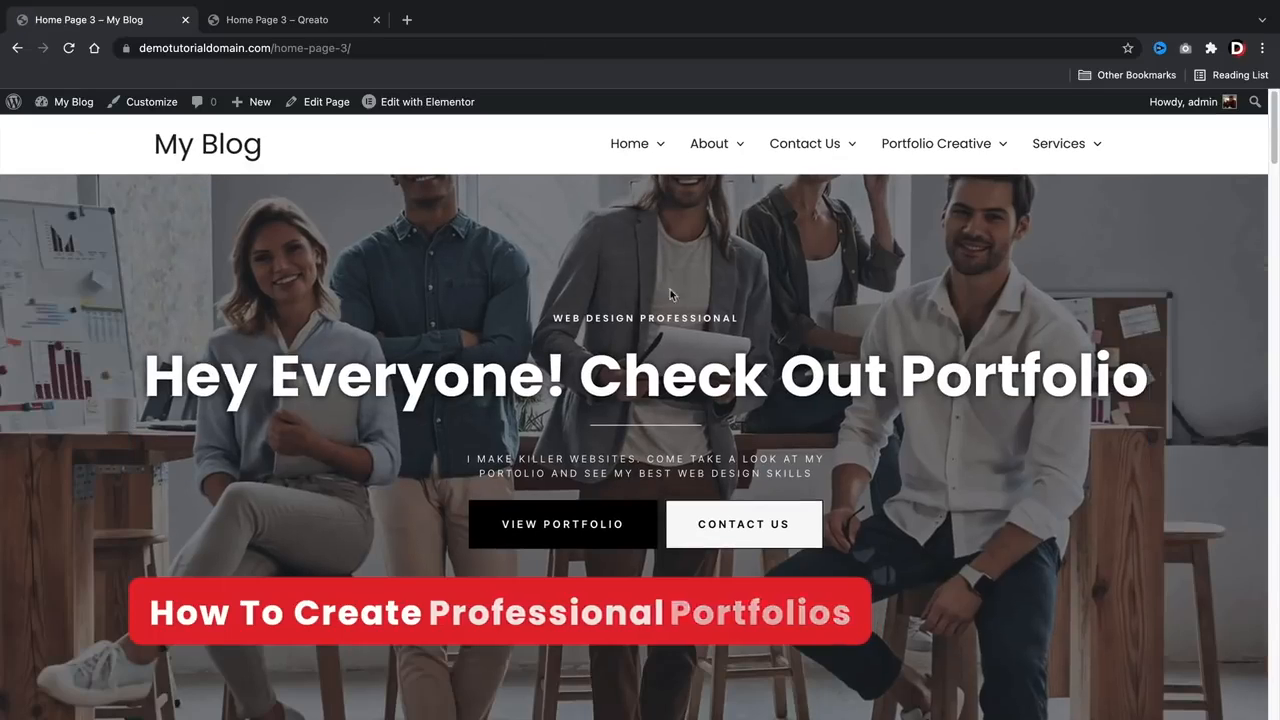
mouse_move(921, 144)
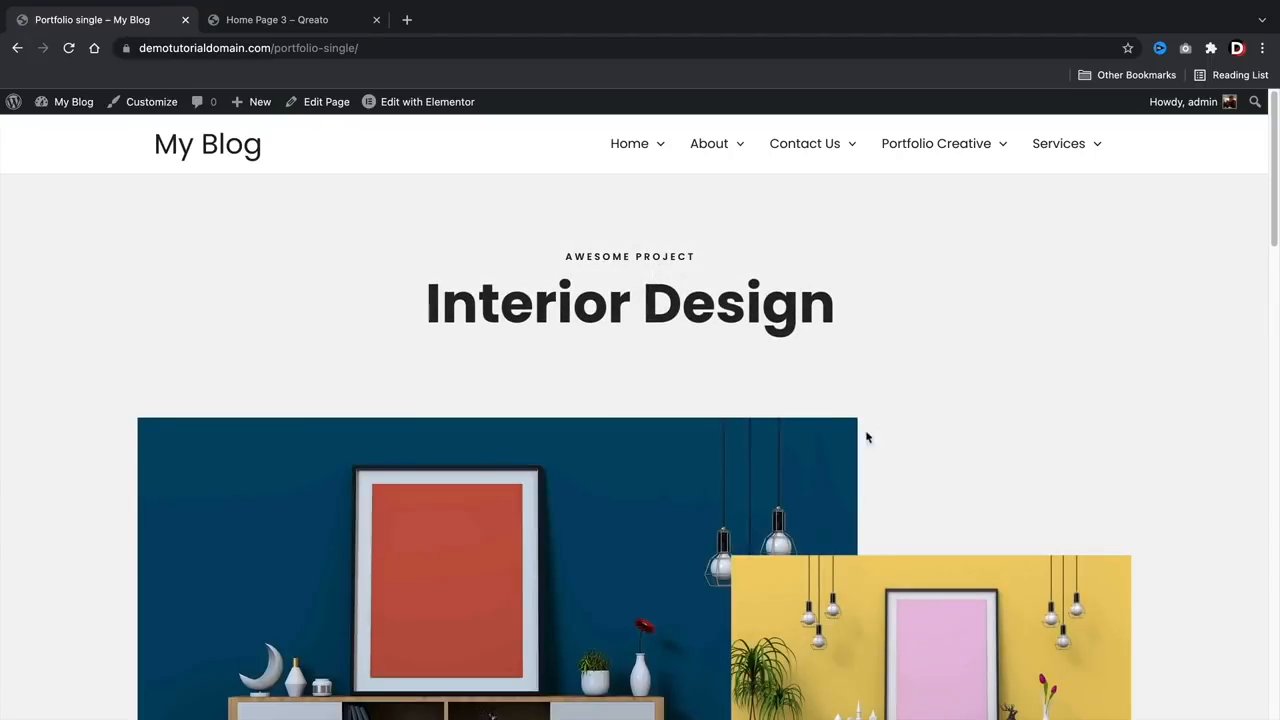
scroll(860, 370, down, 1)
drag(443, 287, 800, 290)
click(800, 290)
scroll(586, 314, down, 3)
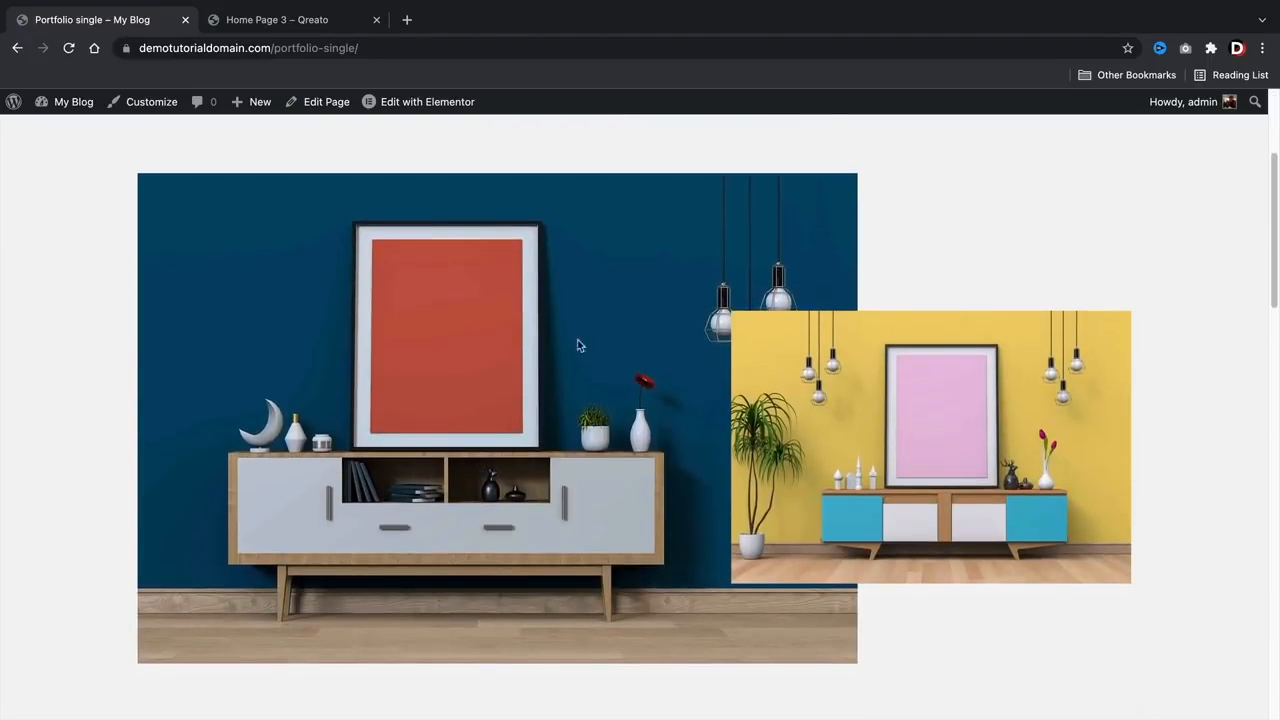
scroll(570, 442, down, 6)
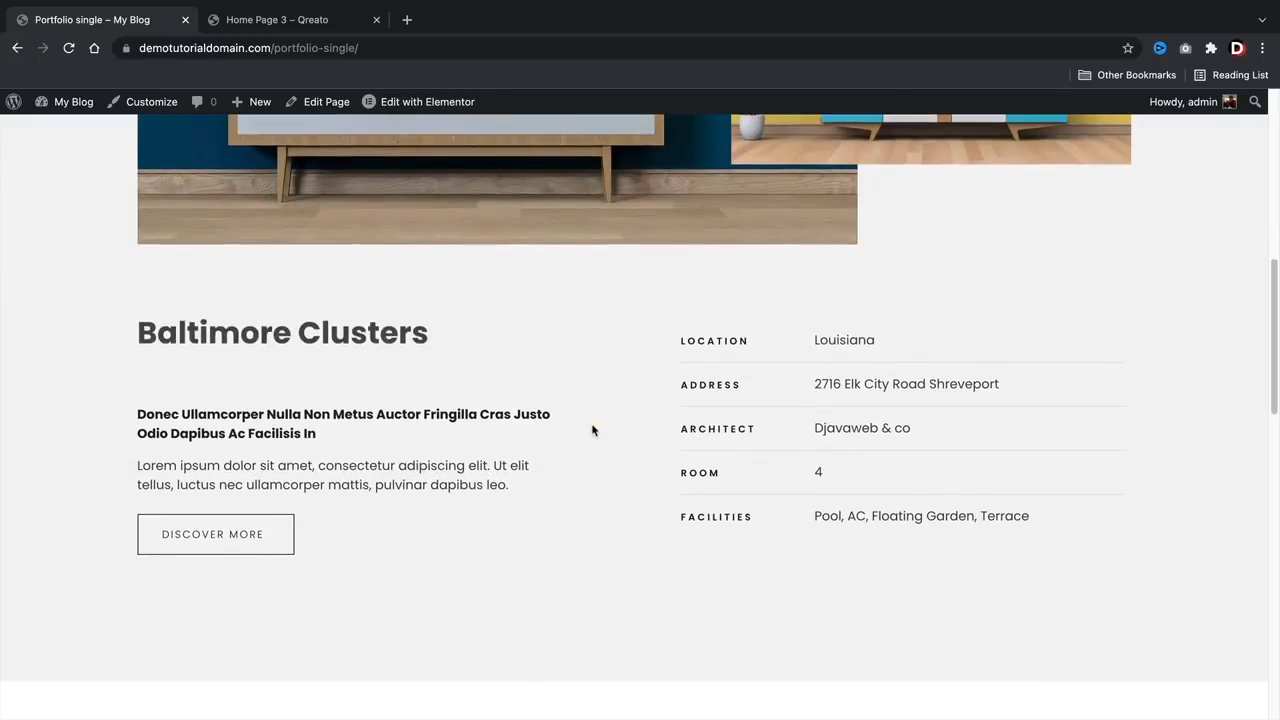
Step: Review the project title and details further down the live page, then return to the top
drag(189, 329, 451, 325)
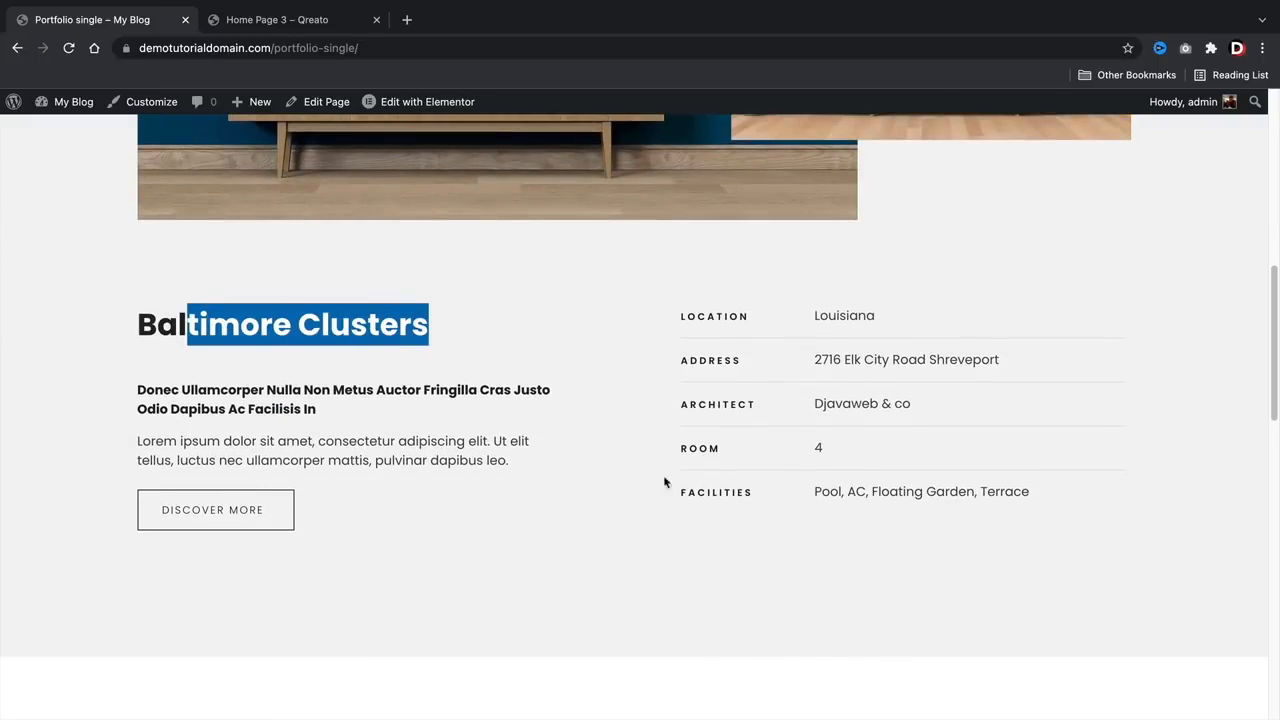
drag(814, 316, 888, 359)
drag(815, 403, 910, 404)
scroll(880, 410, down, 7)
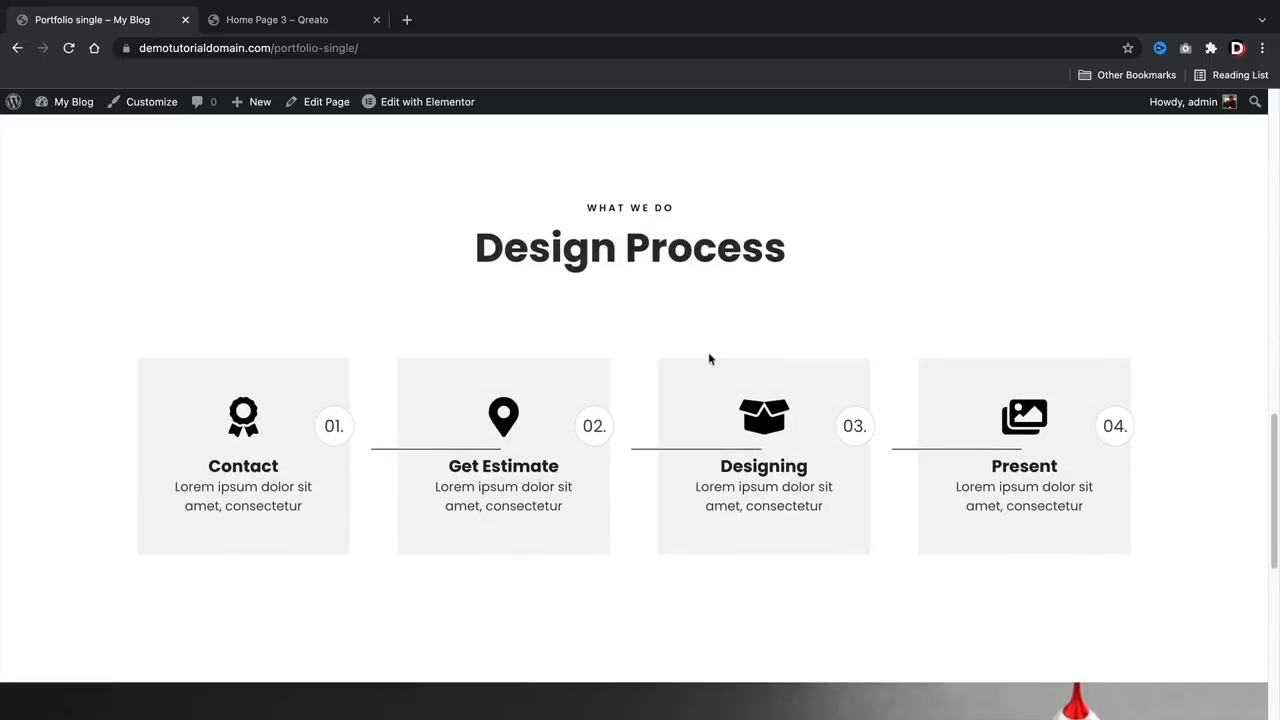
scroll(709, 359, down, 2)
scroll(897, 432, down, 1)
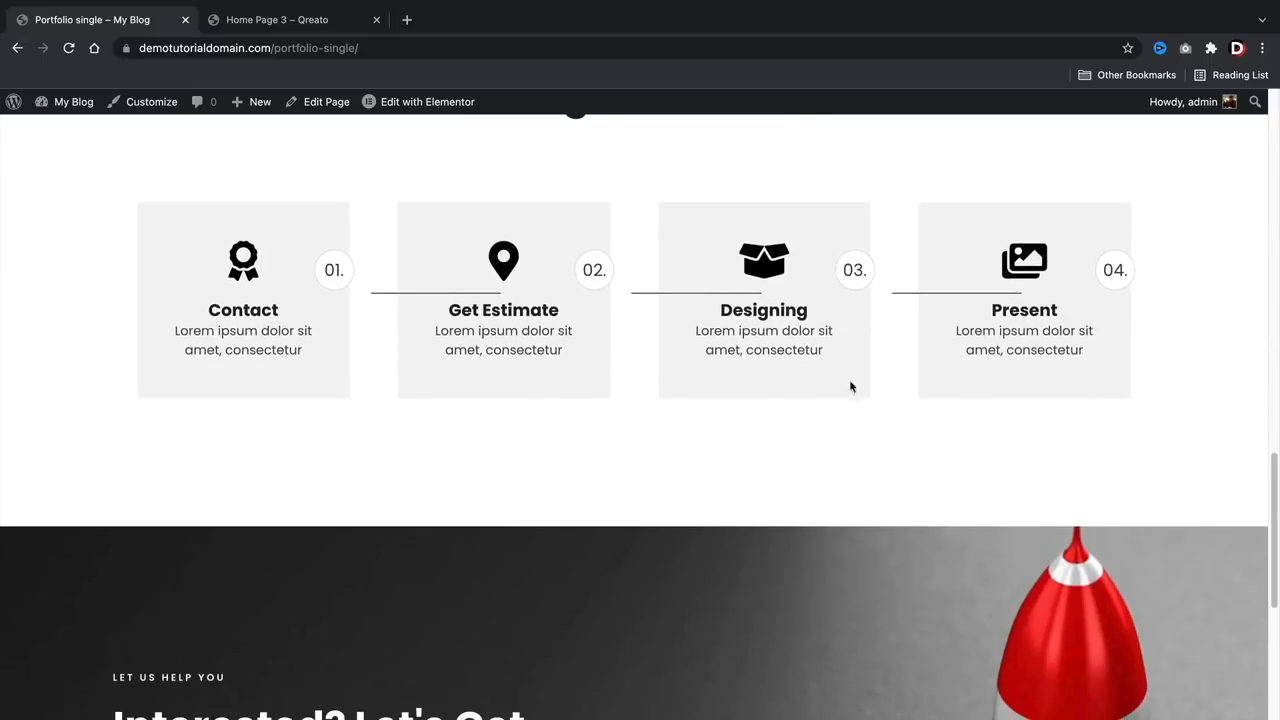
scroll(730, 503, down, 5)
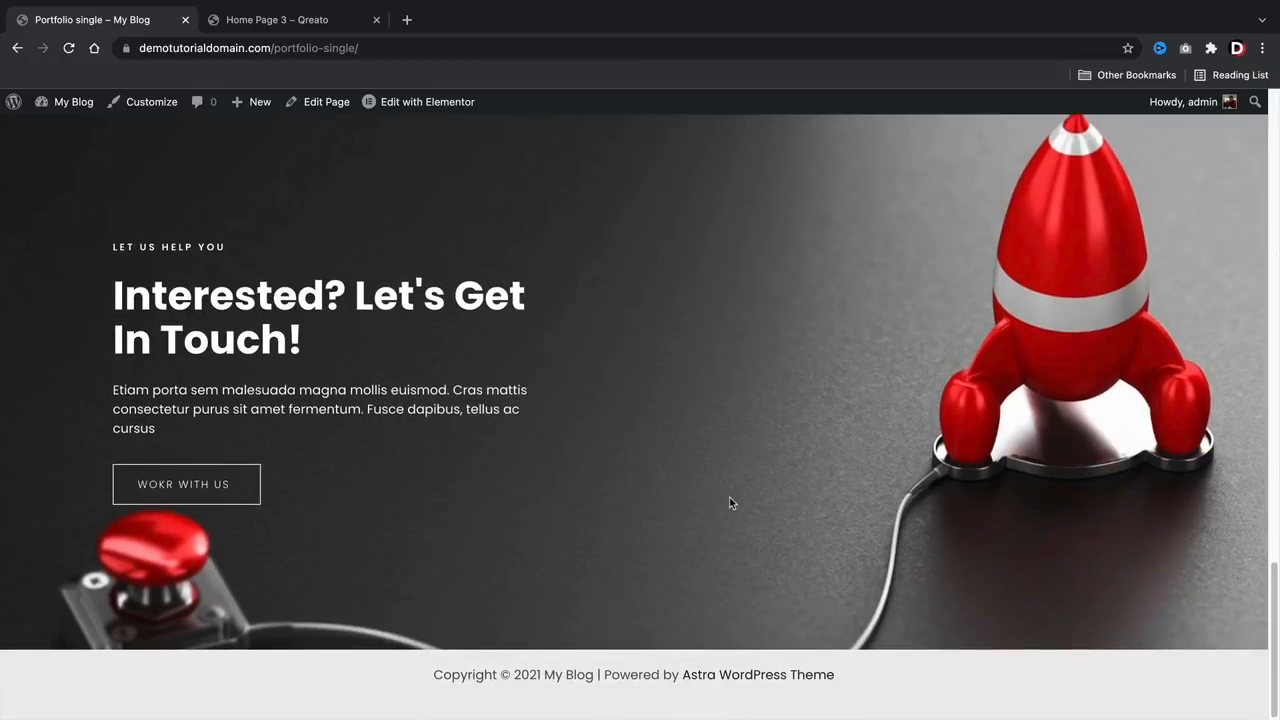
scroll(741, 546, up, 7)
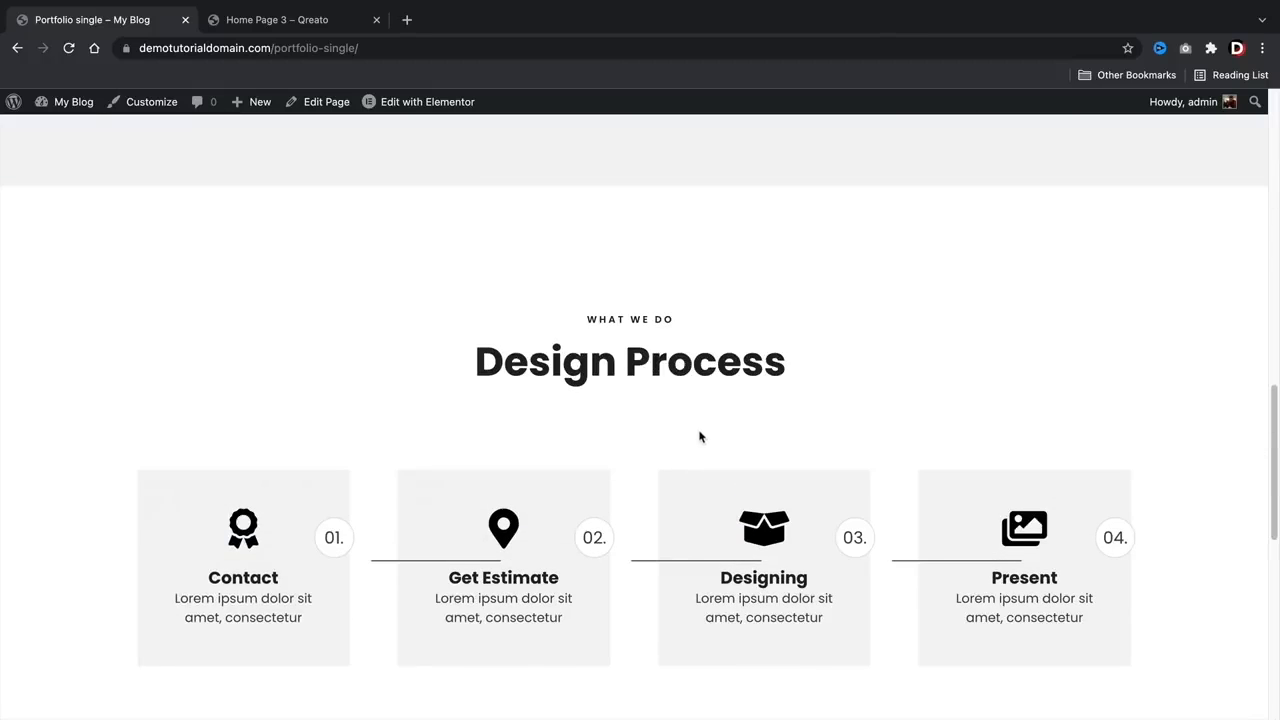
scroll(702, 446, up, 6)
click(692, 448)
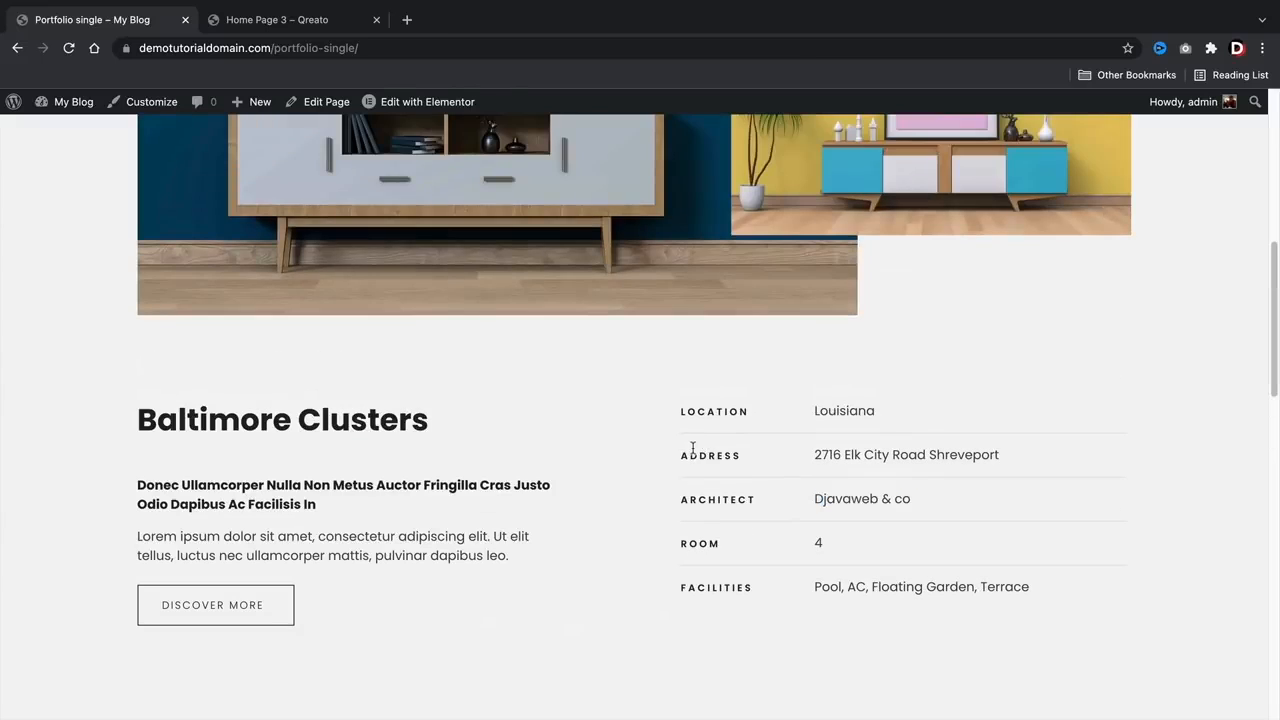
scroll(692, 448, up, 8)
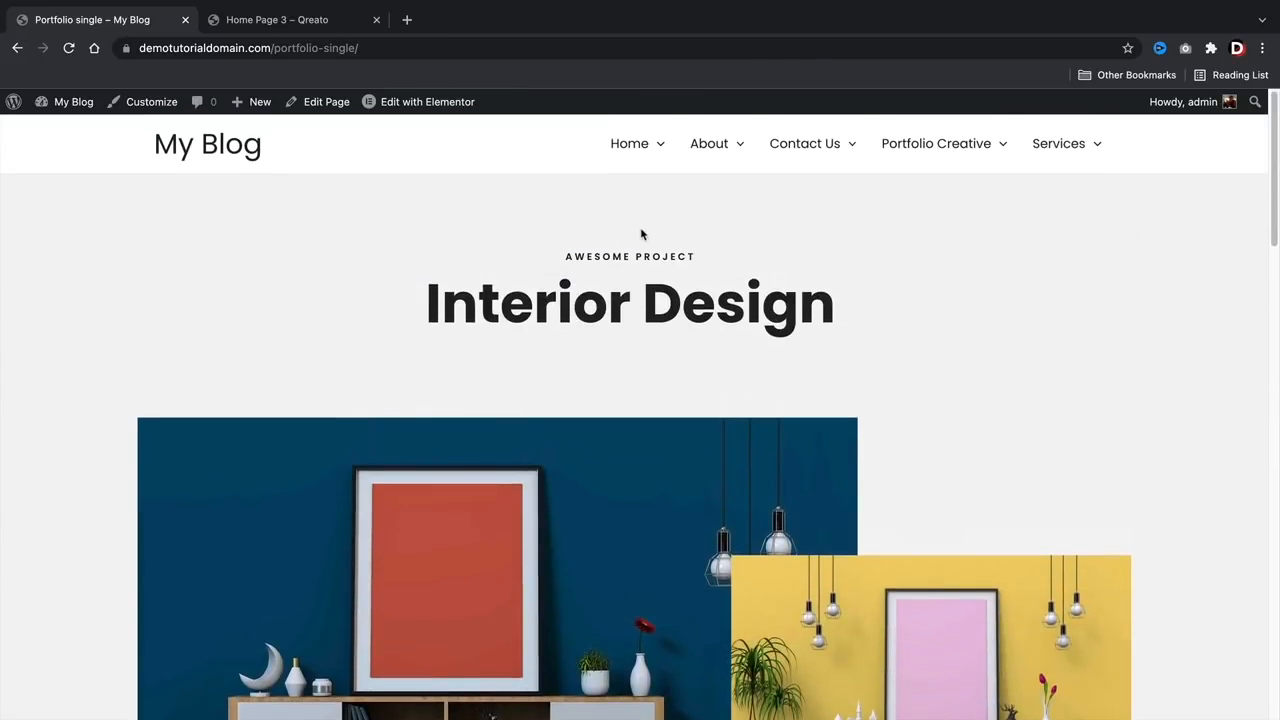
mouse_move(440, 115)
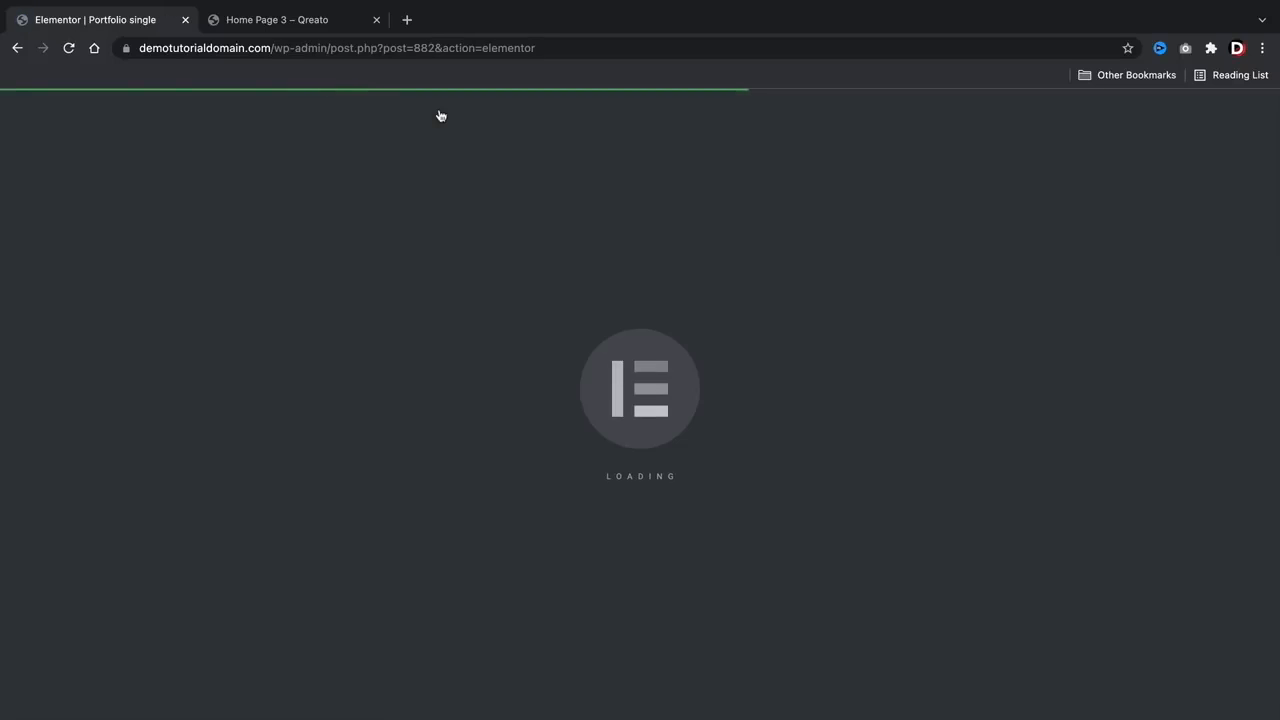
Step: Replace the yellow room photo with the dried-plant photo from the Media Library
scroll(531, 283, down, 3)
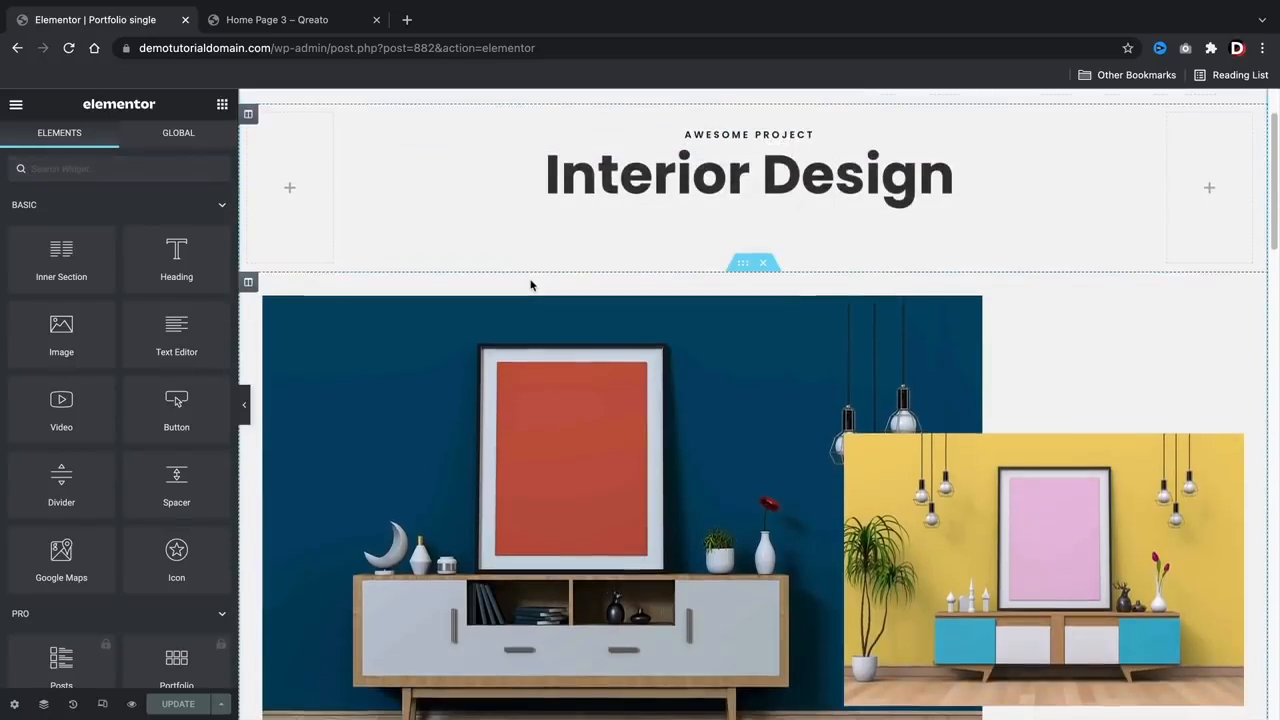
click(533, 290)
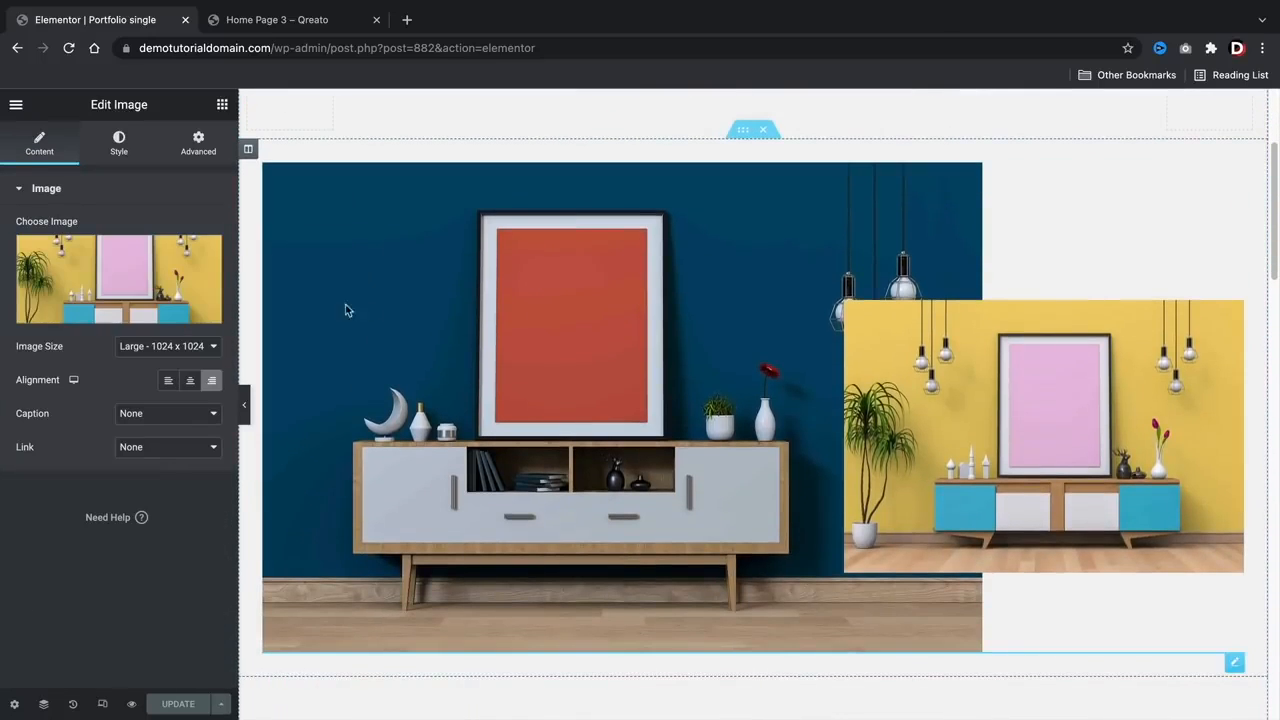
click(129, 278)
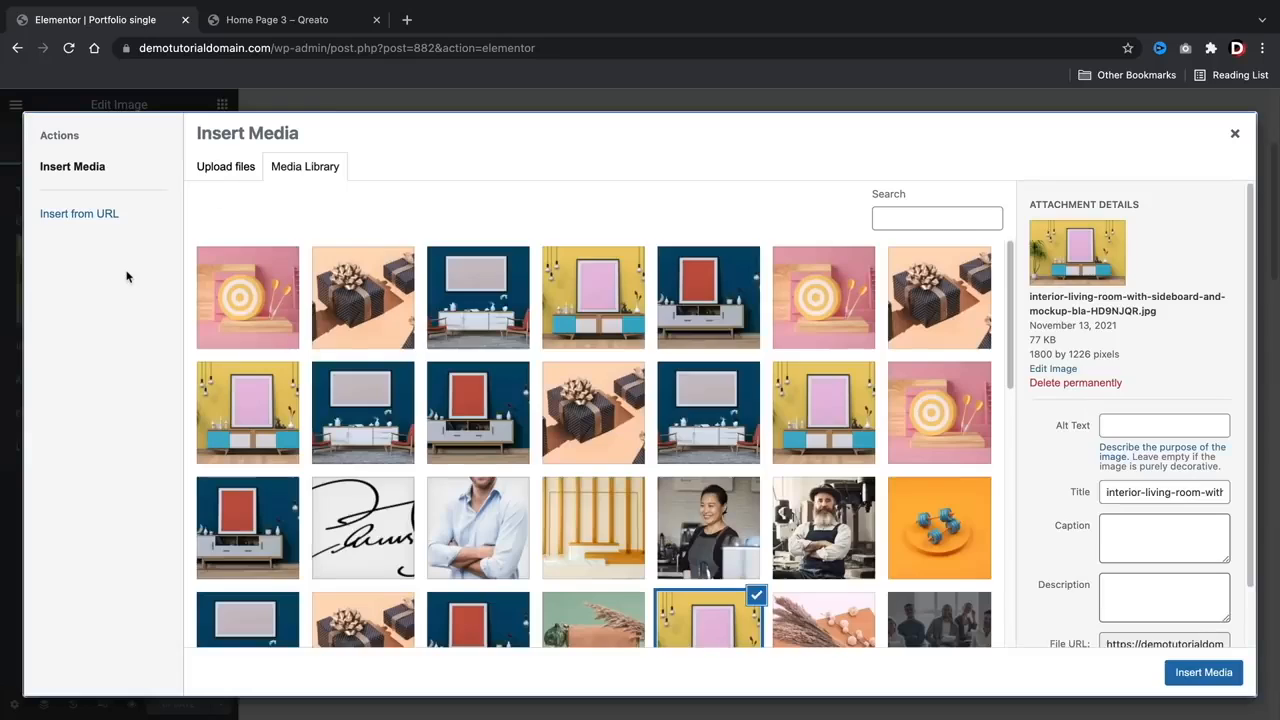
scroll(675, 432, down, 3)
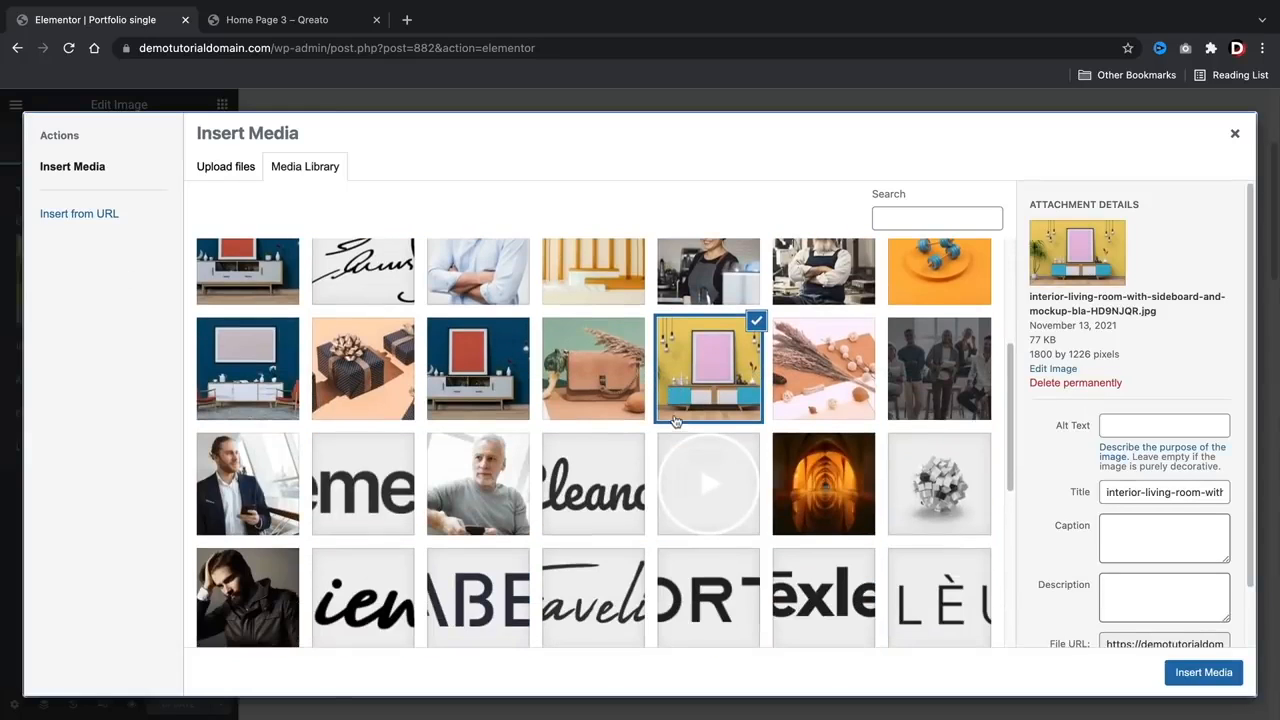
click(776, 404)
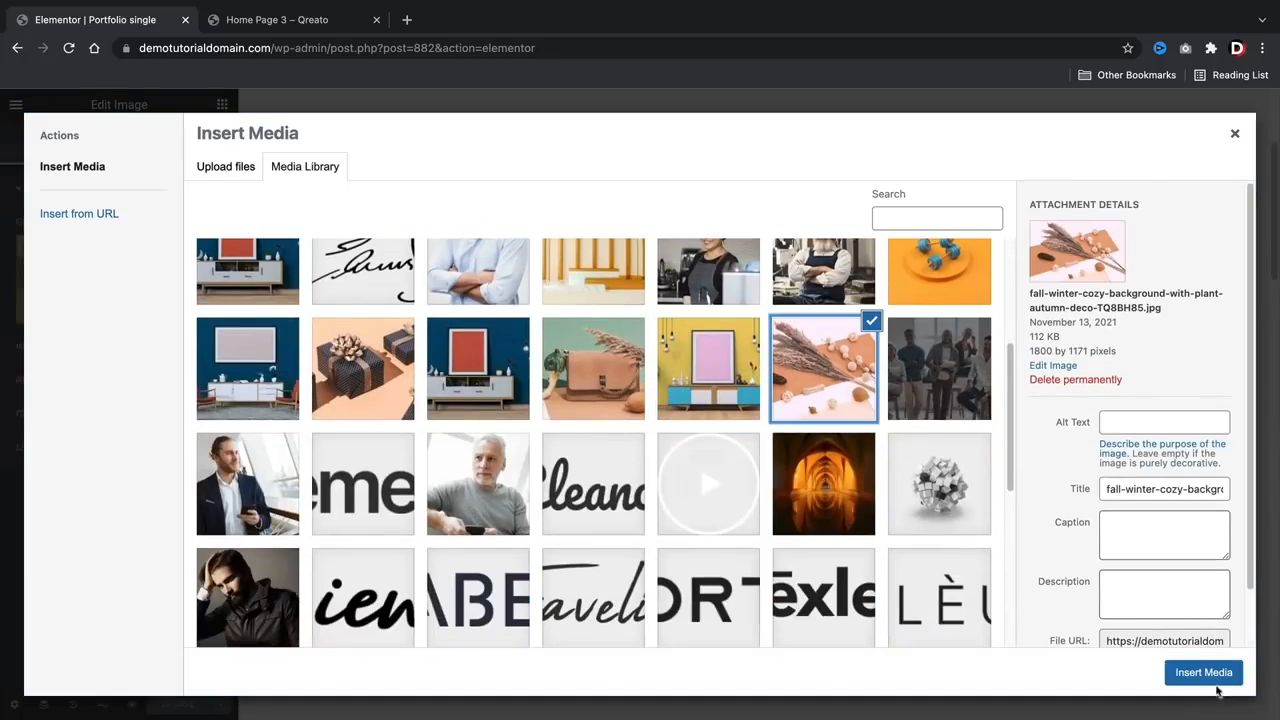
click(1205, 672)
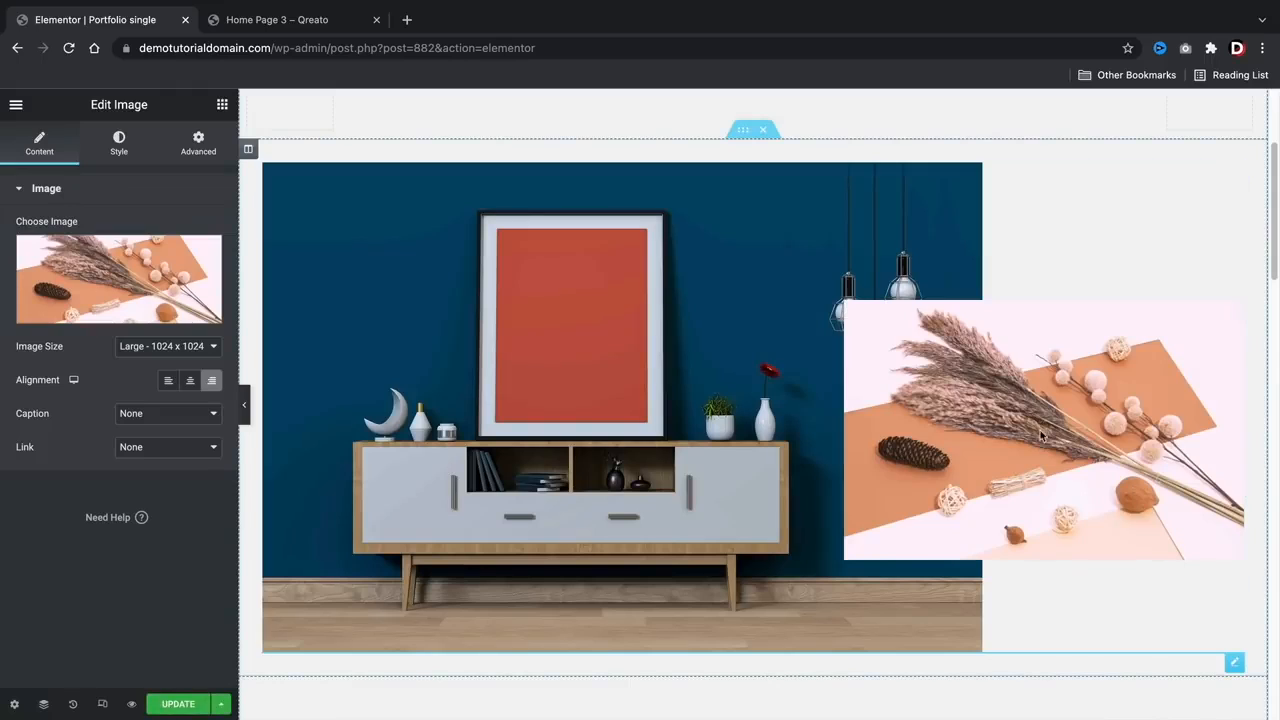
Step: Replace the blue-wall room photo with the dried-plant photo
click(566, 354)
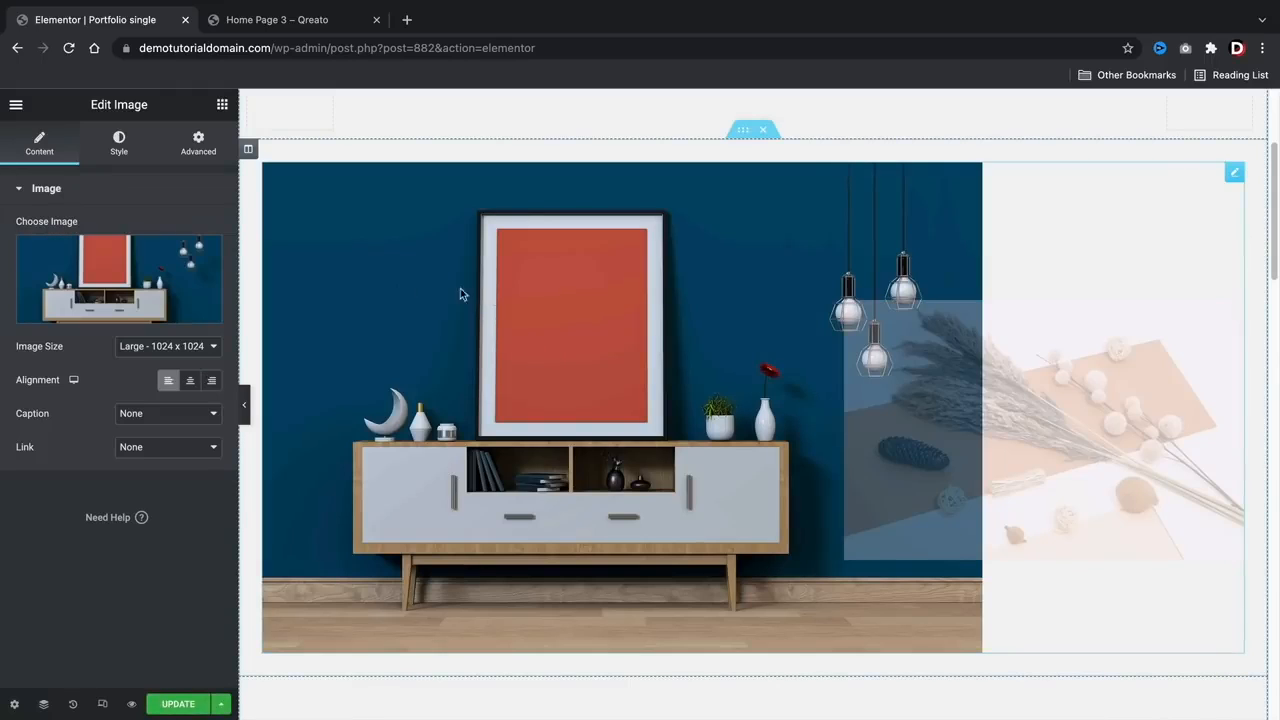
click(127, 284)
scroll(946, 500, down, 3)
click(845, 390)
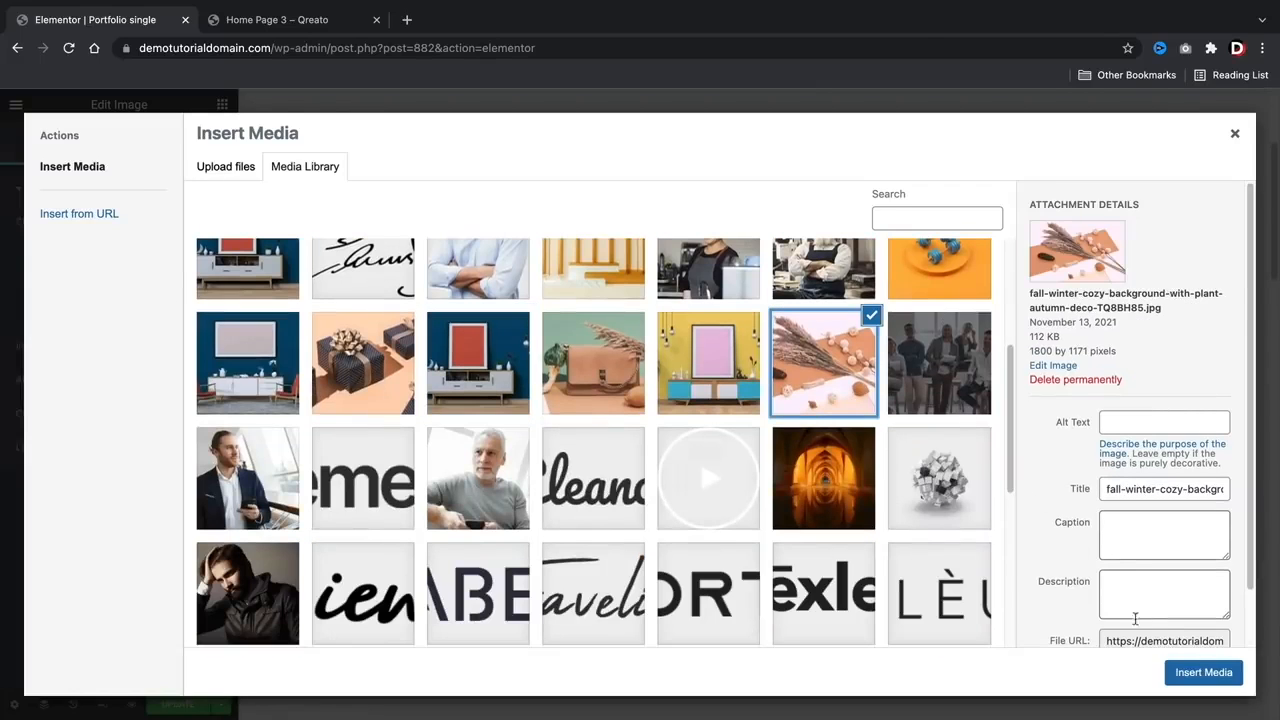
click(1190, 676)
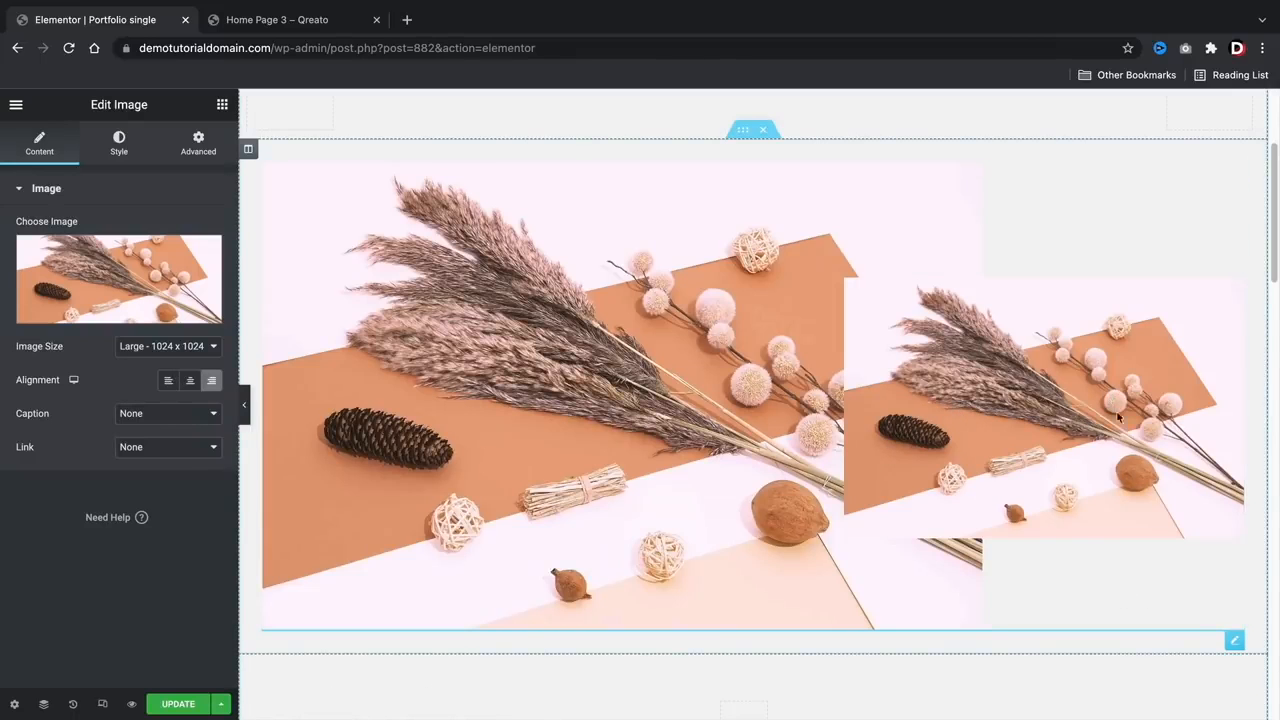
Step: Swap the small image for the handwritten signature image and check the preview
click(156, 275)
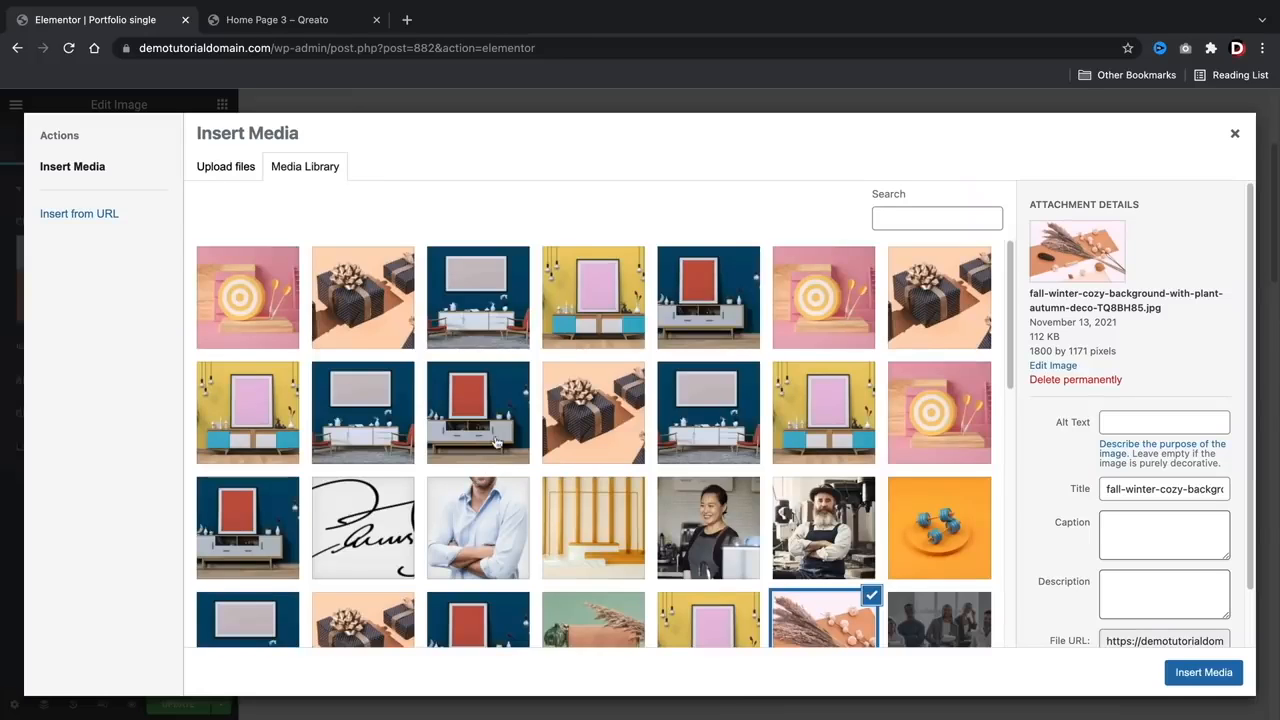
scroll(497, 436, down, 1)
click(408, 452)
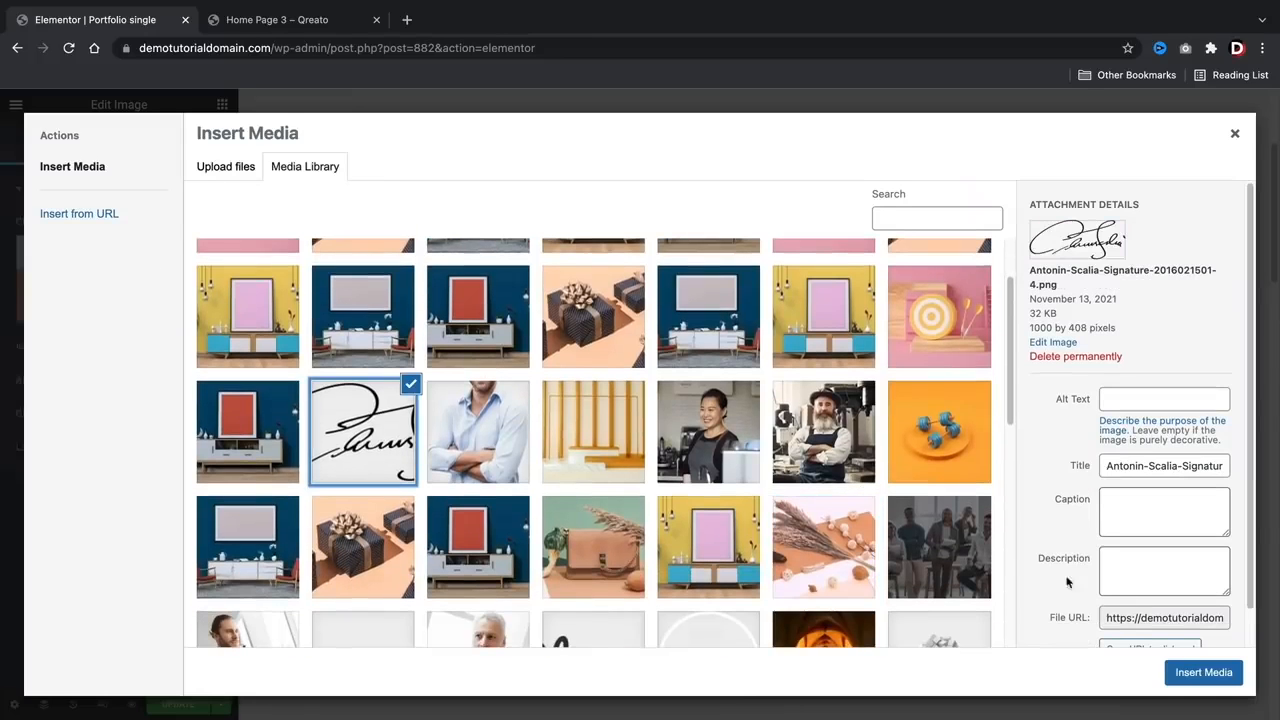
click(1206, 672)
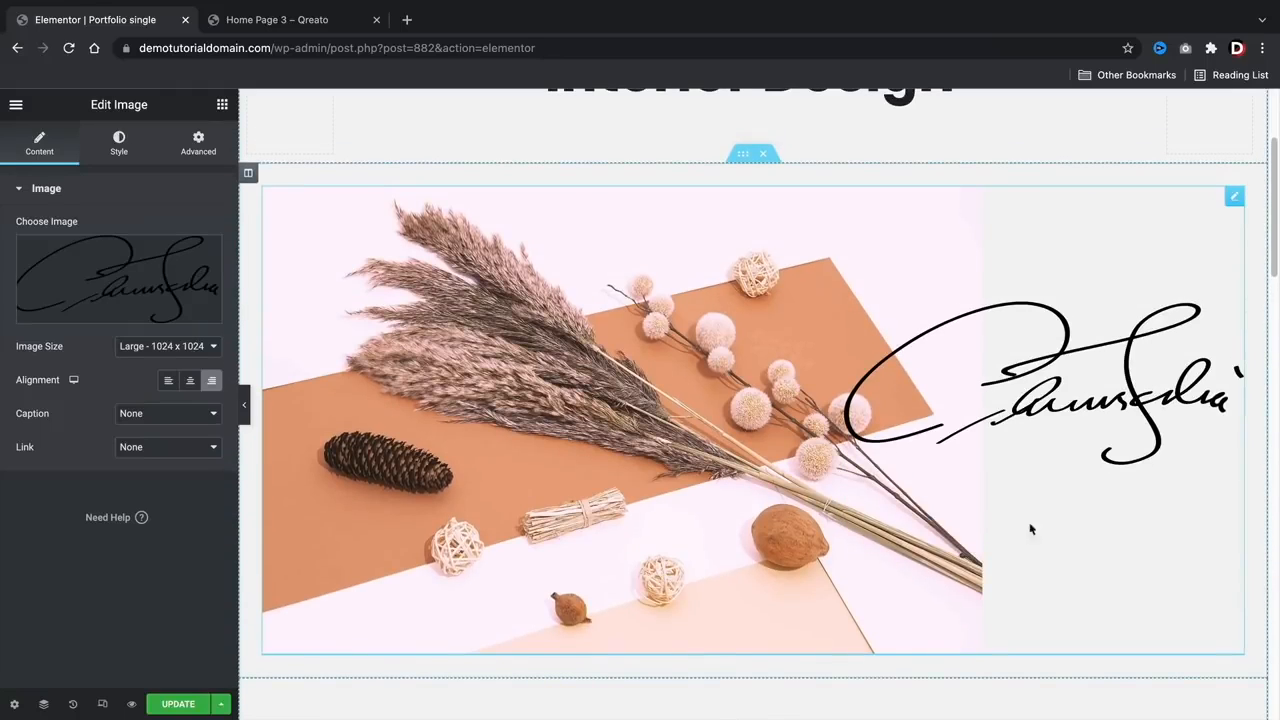
click(246, 408)
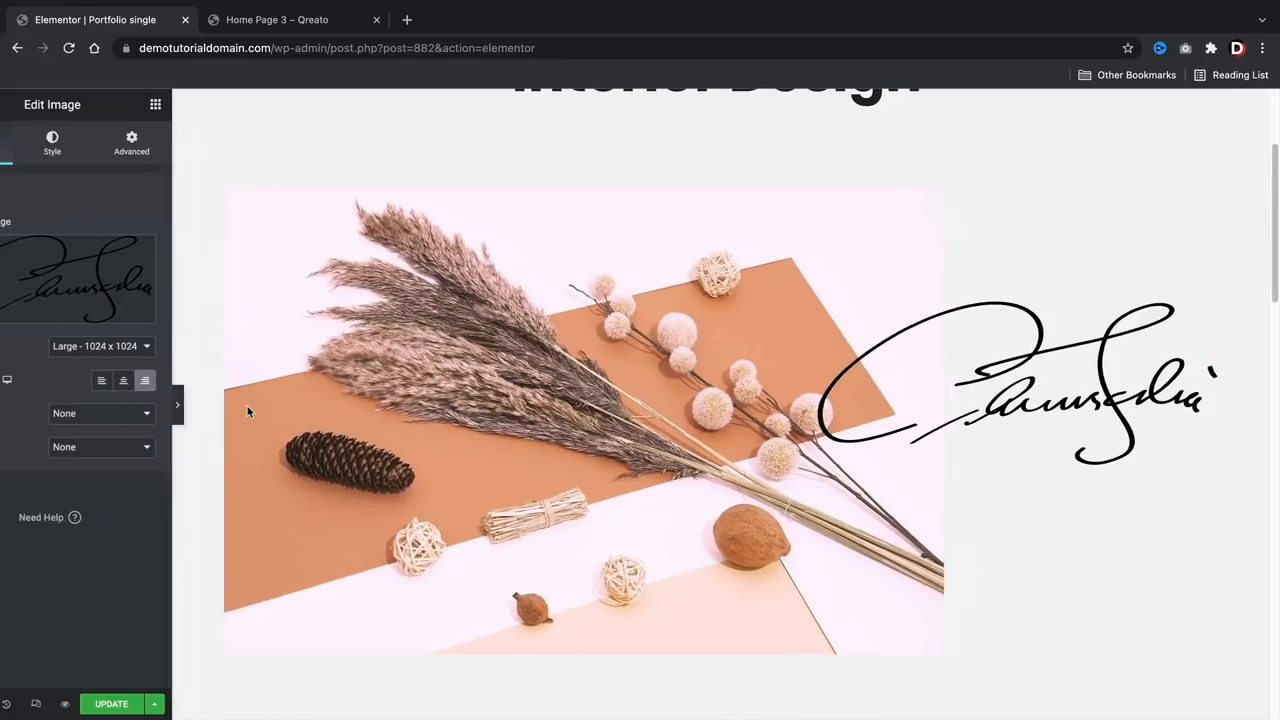
click(6, 404)
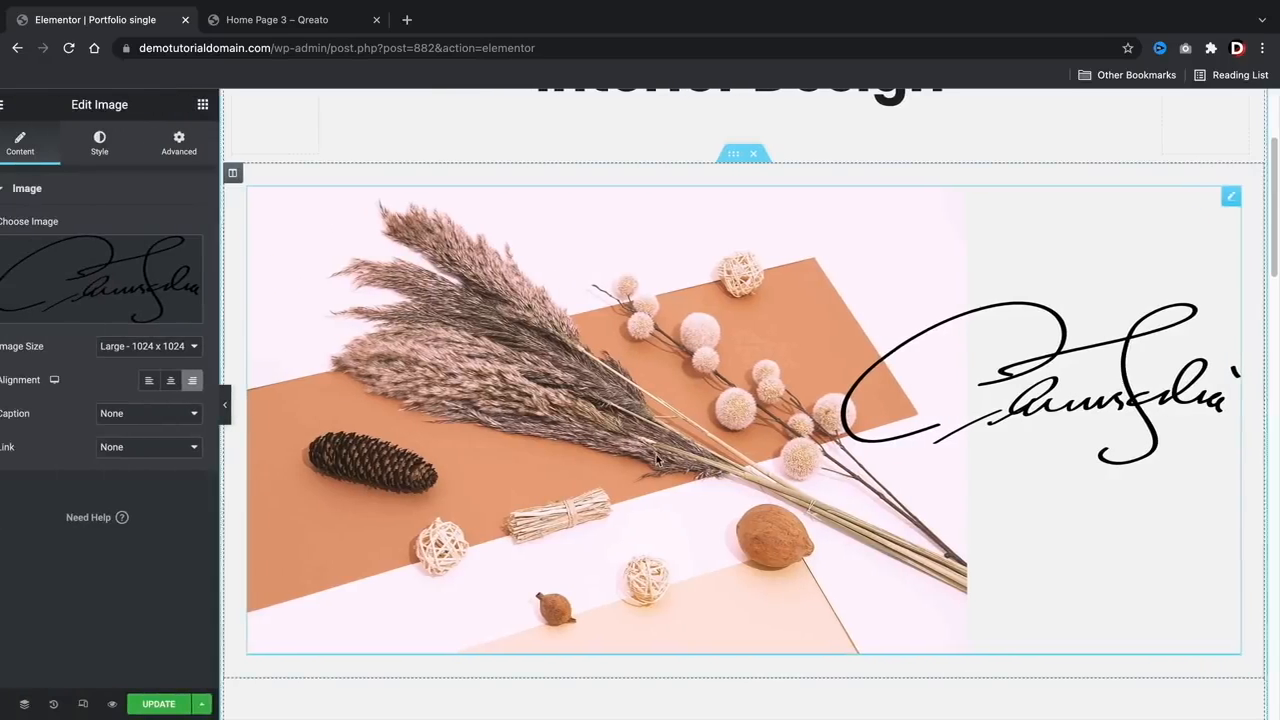
scroll(712, 439, down, 5)
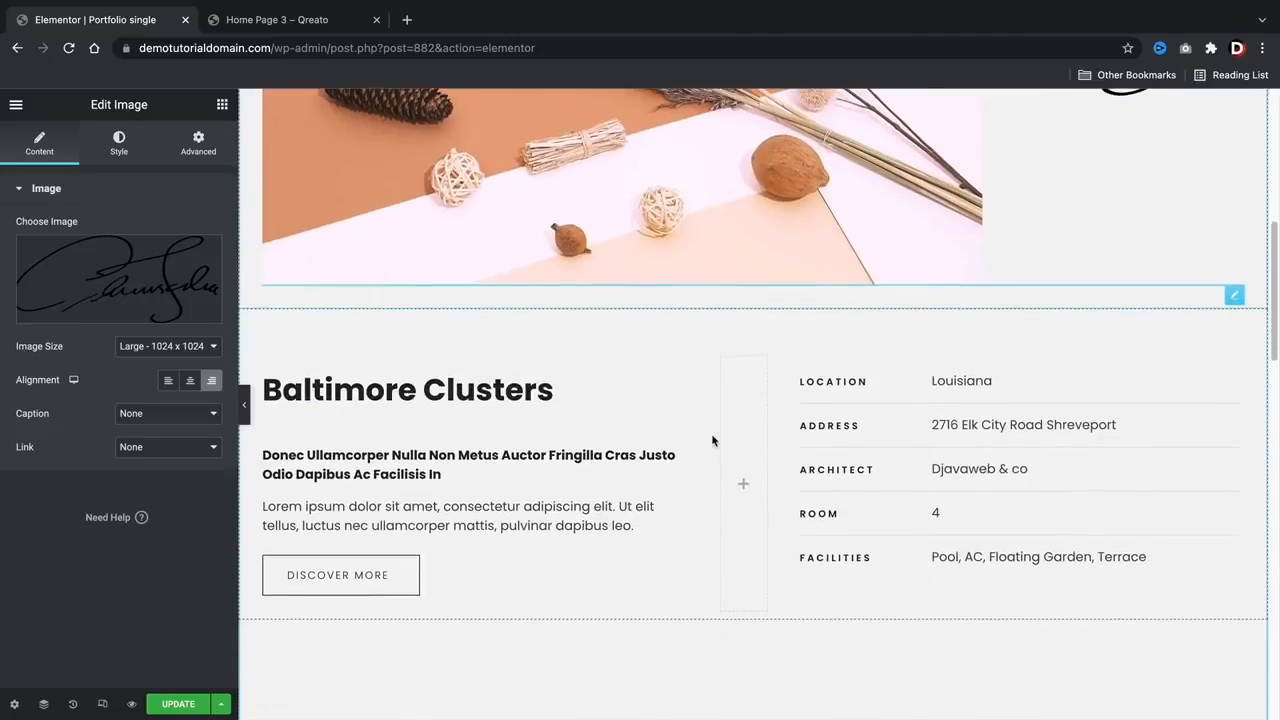
Step: Change the Baltimore Clusters heading text to 'The Portfolio Project'
click(463, 268)
triple_click(476, 274)
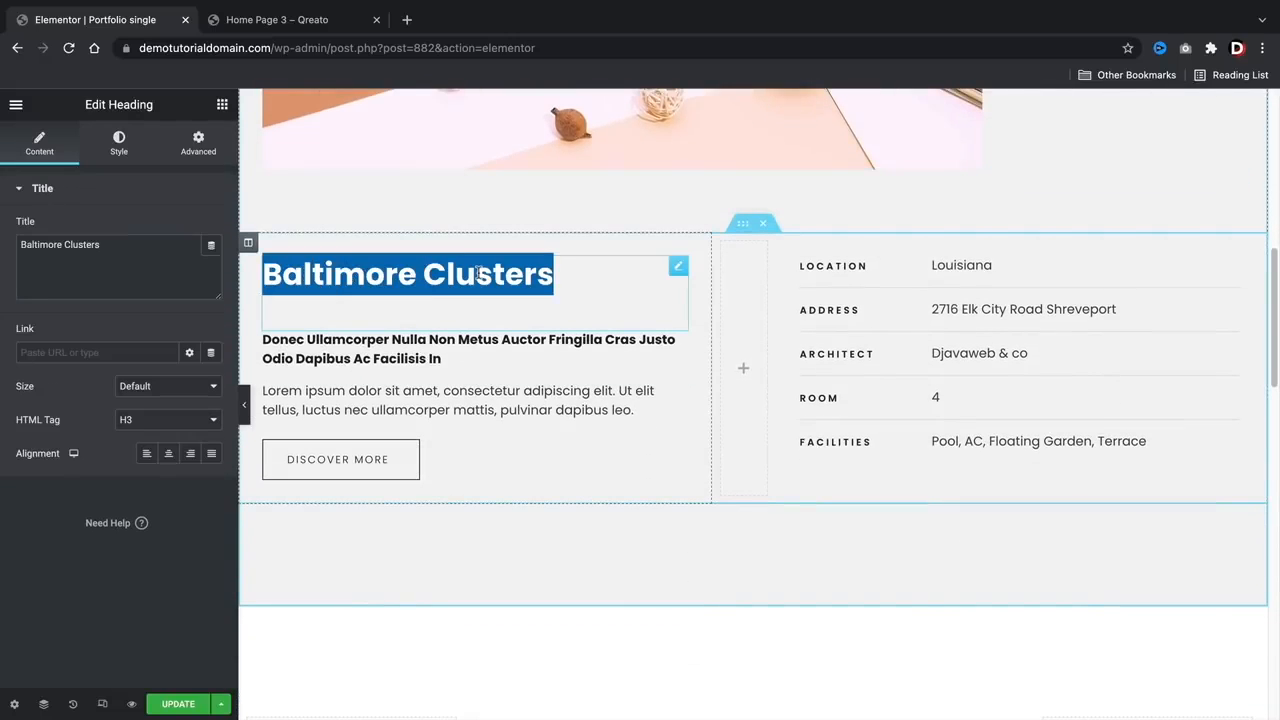
text(The P)
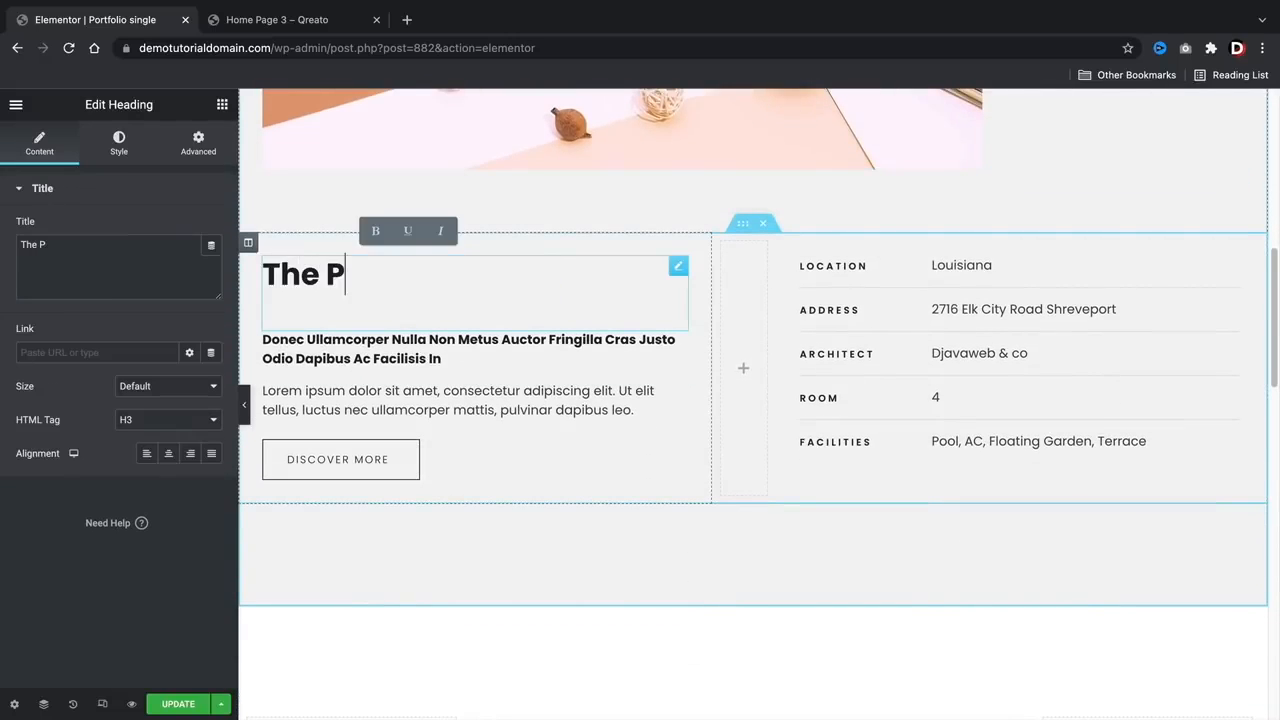
text(ortfolio P{roject)
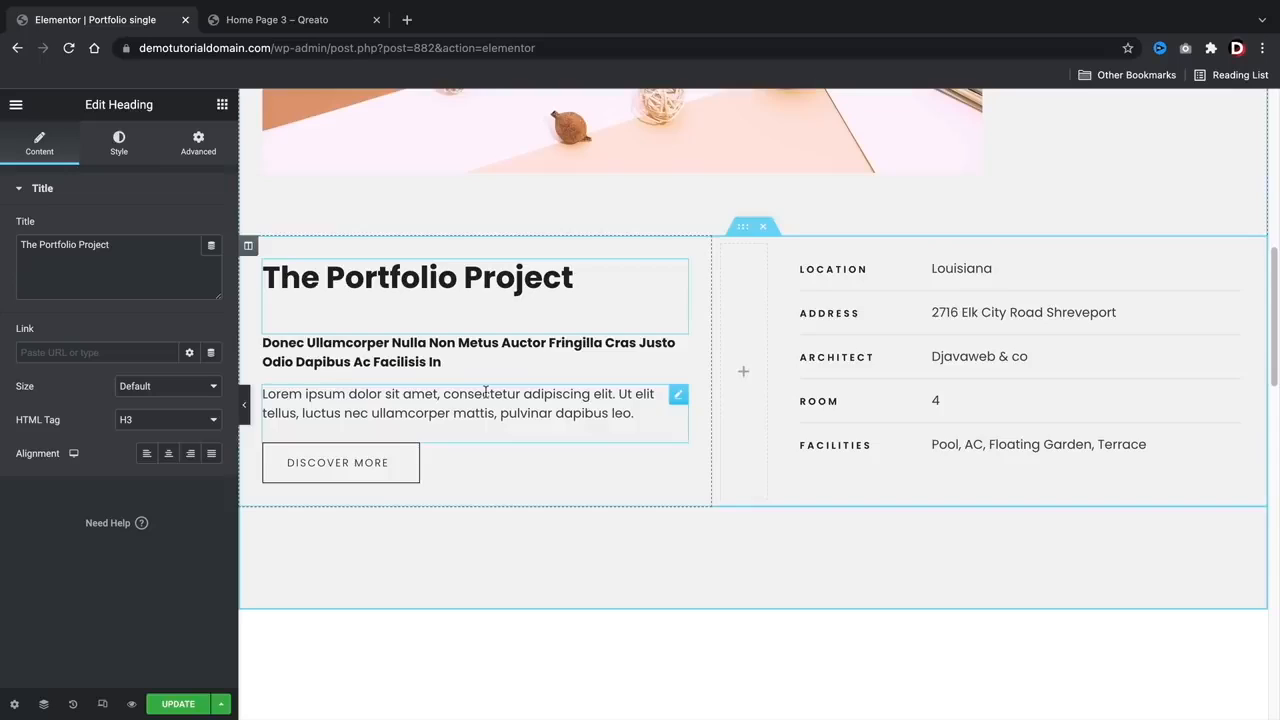
scroll(485, 392, up, 3)
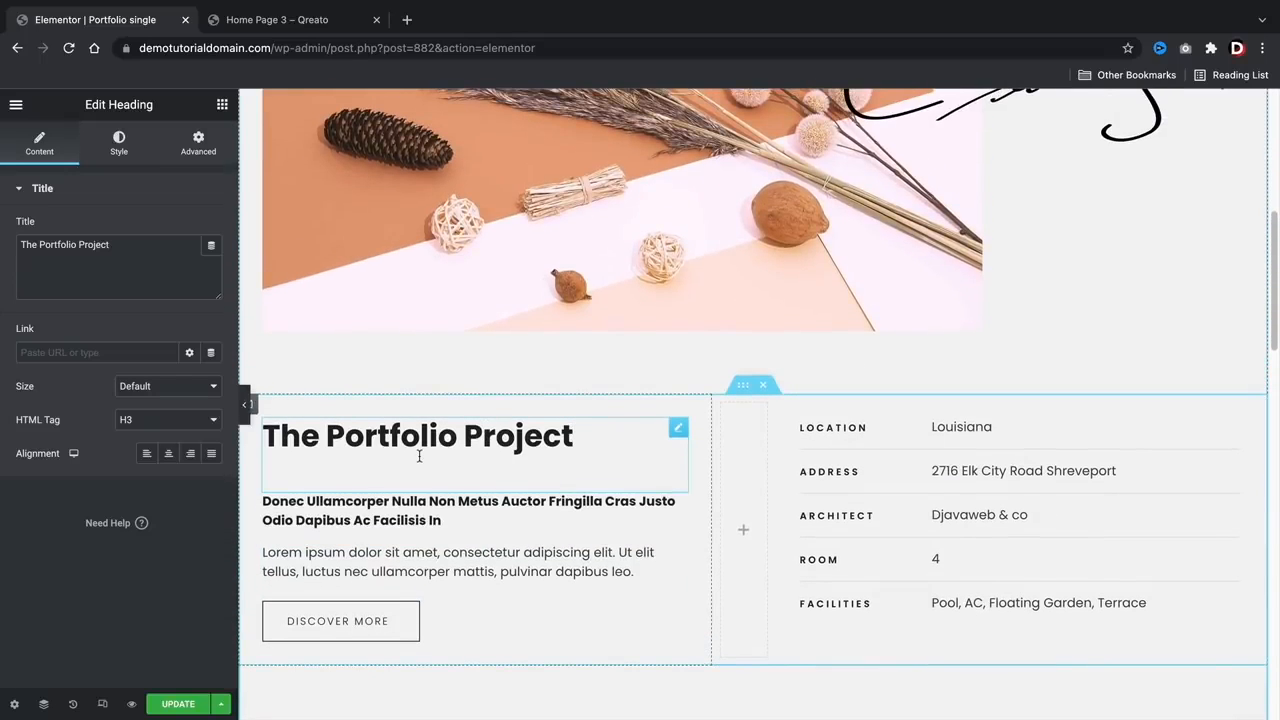
scroll(419, 456, up, 5)
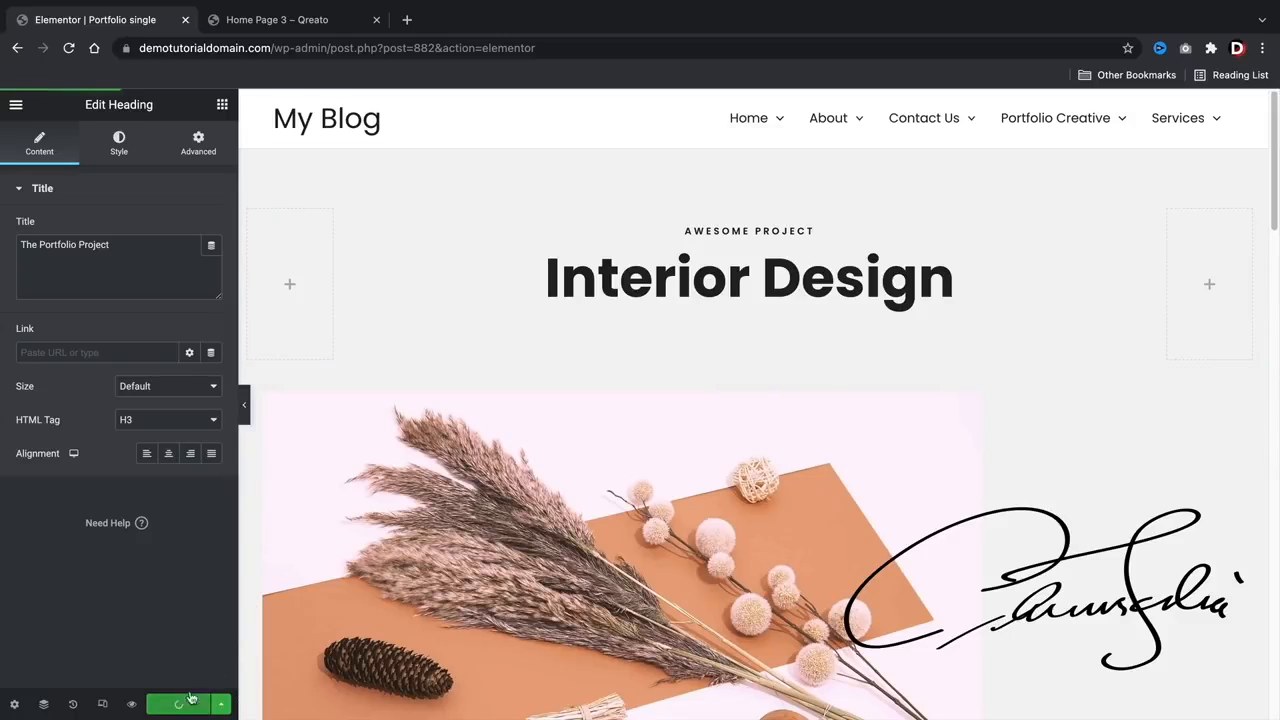
Step: View the saved Portfolio single page on the live site from Elementor's main menu
click(15, 104)
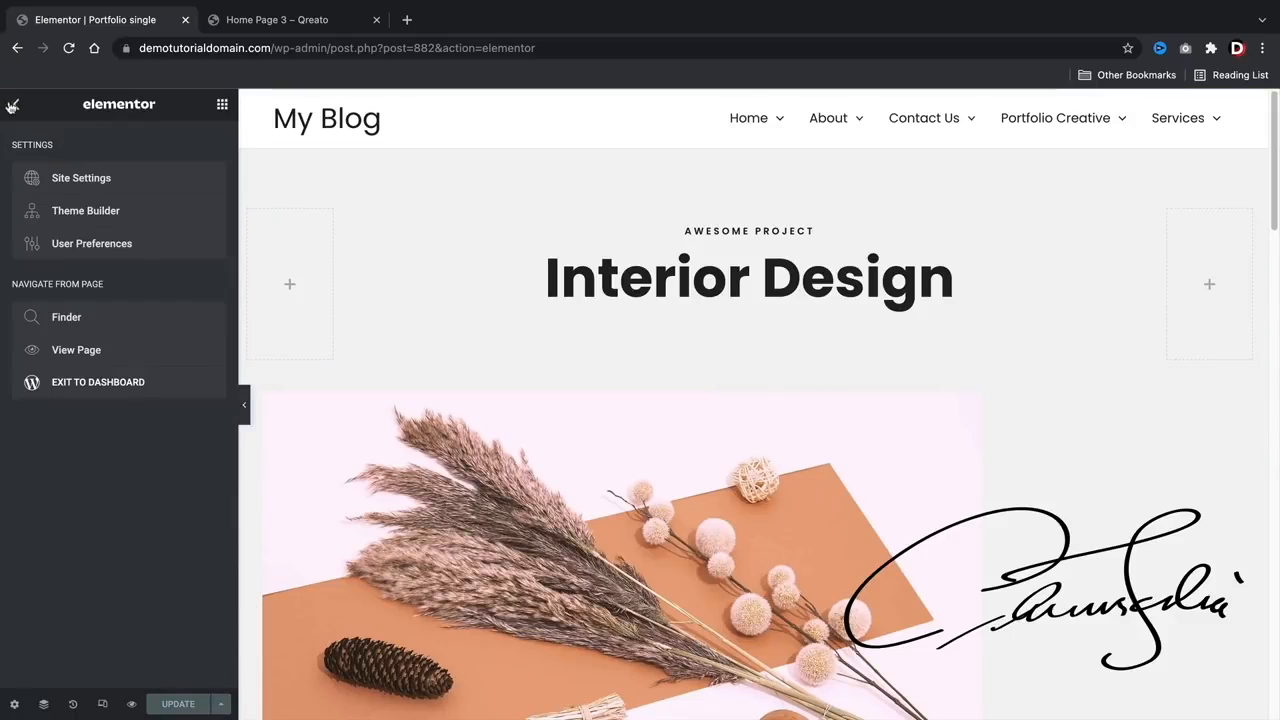
click(97, 357)
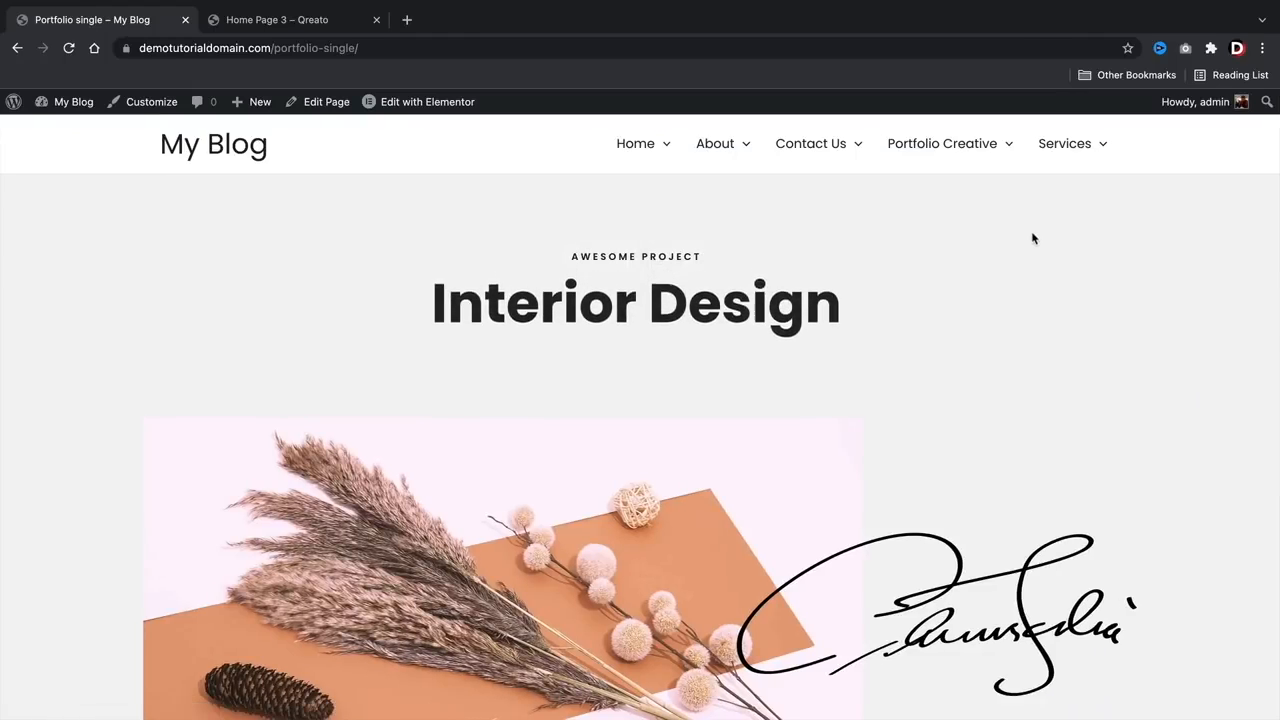
mouse_move(968, 148)
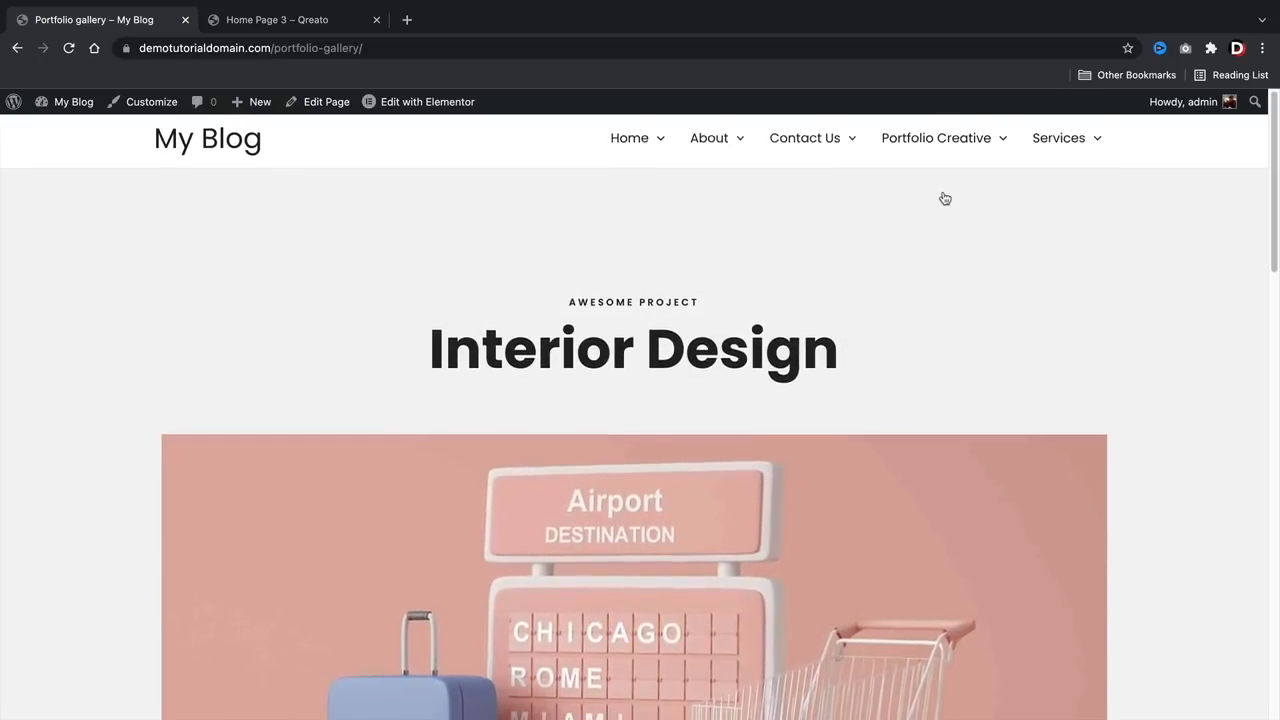
Step: Read through the live page's description and amenities list, then go to Portfolio Creative
scroll(945, 198, down, 3)
scroll(1218, 401, down, 3)
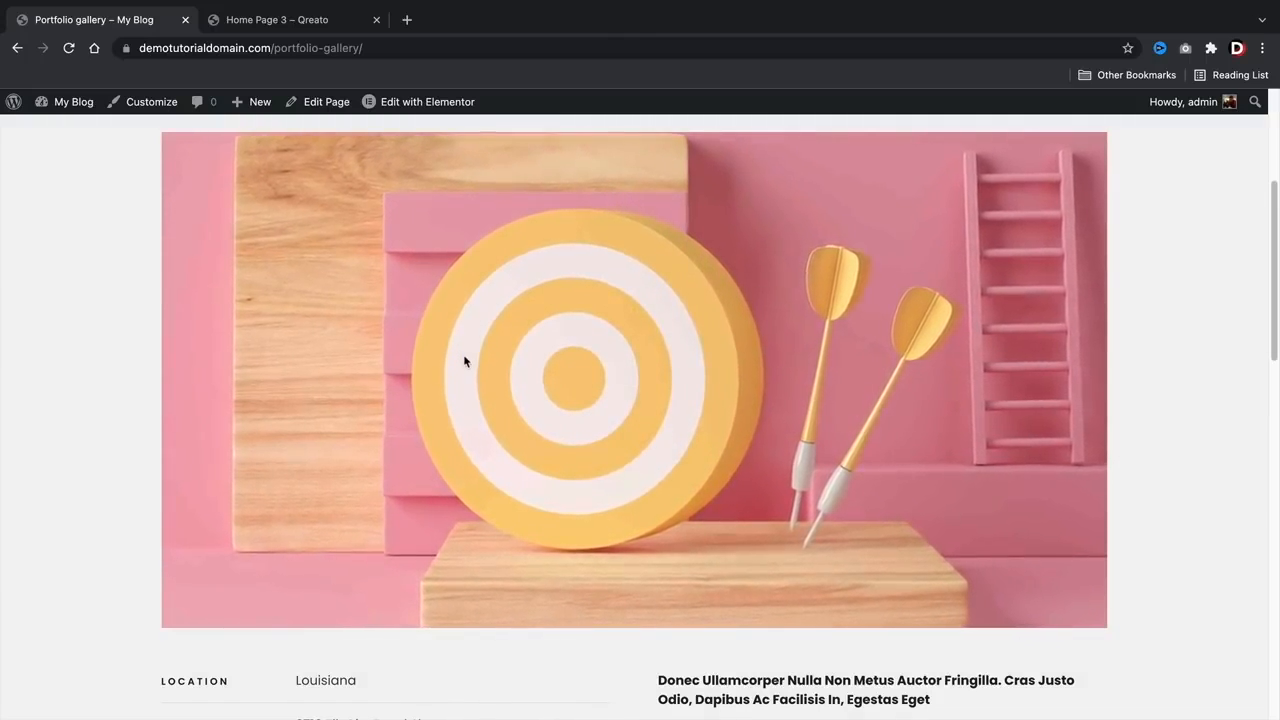
scroll(464, 357, up, 1)
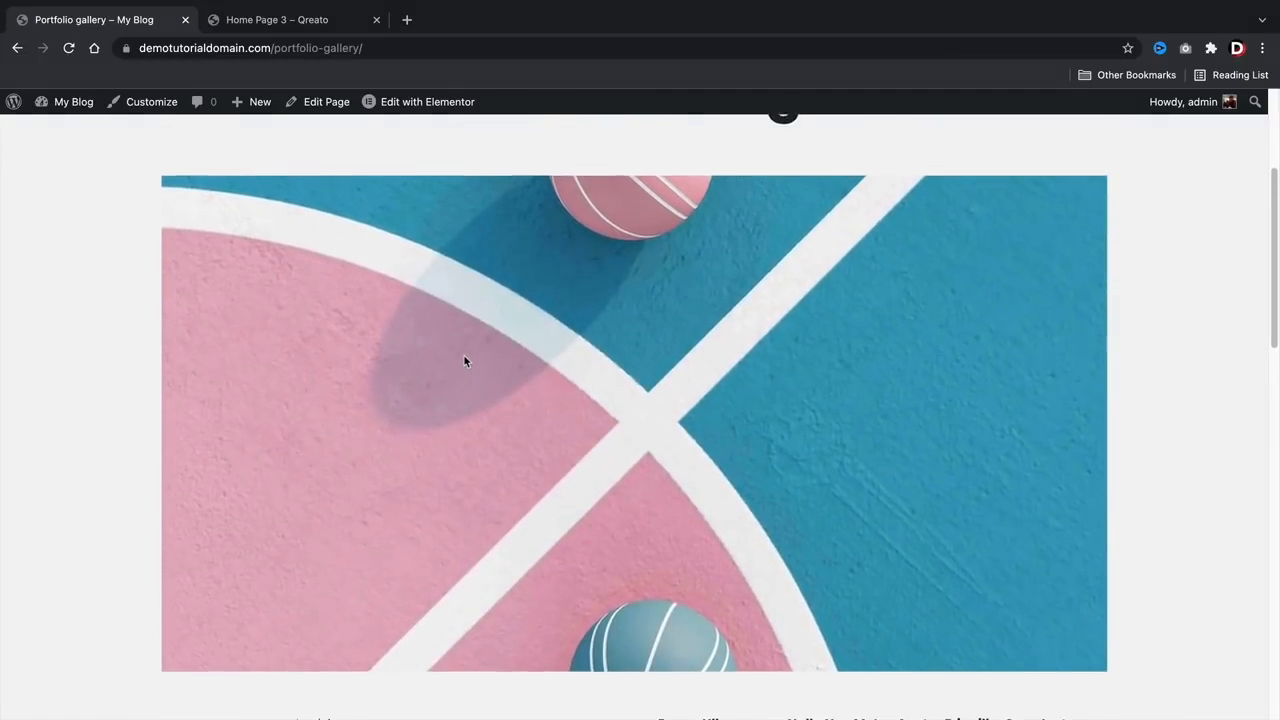
scroll(464, 357, down, 1)
scroll(464, 361, down, 4)
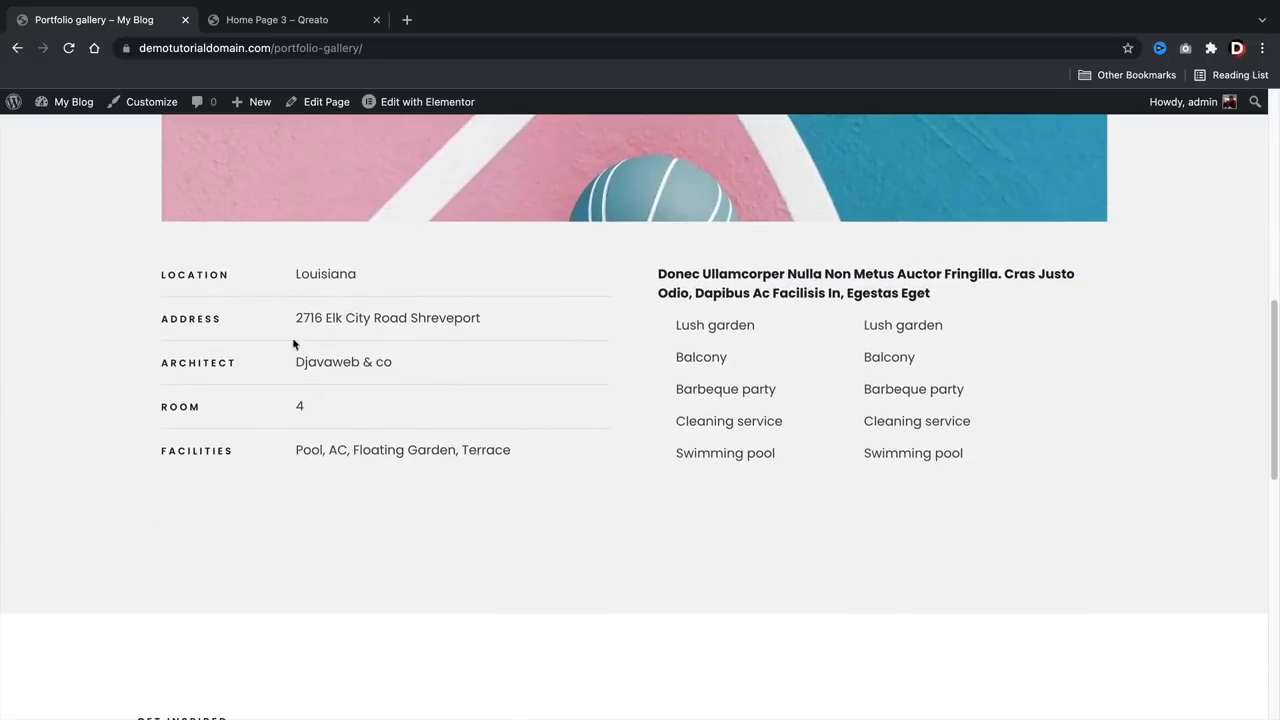
drag(716, 276, 814, 449)
click(761, 302)
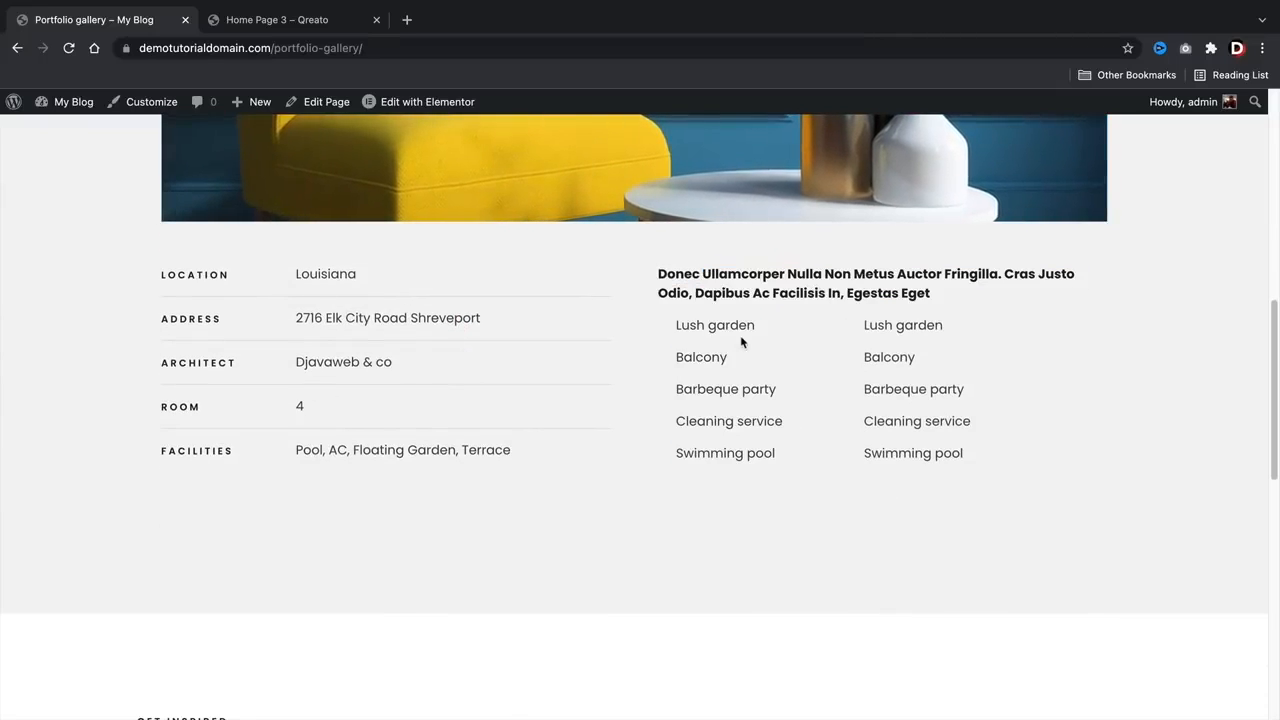
scroll(740, 337, down, 3)
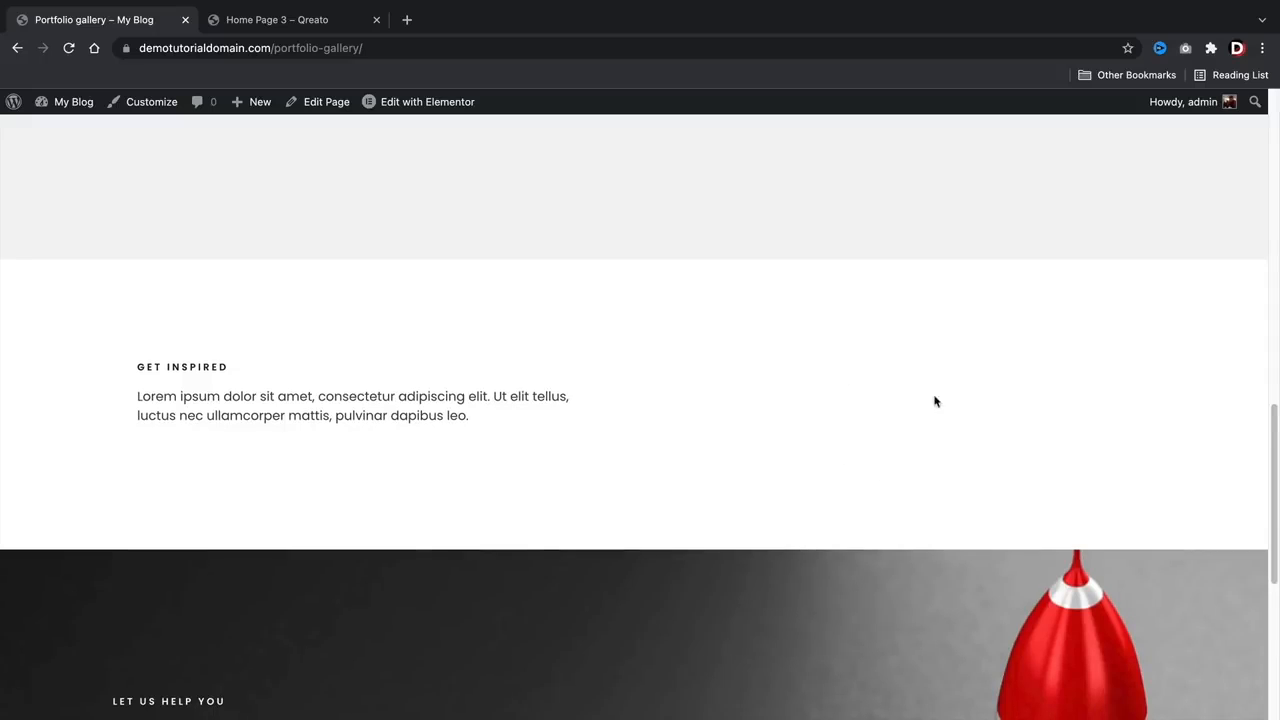
scroll(918, 397, down, 4)
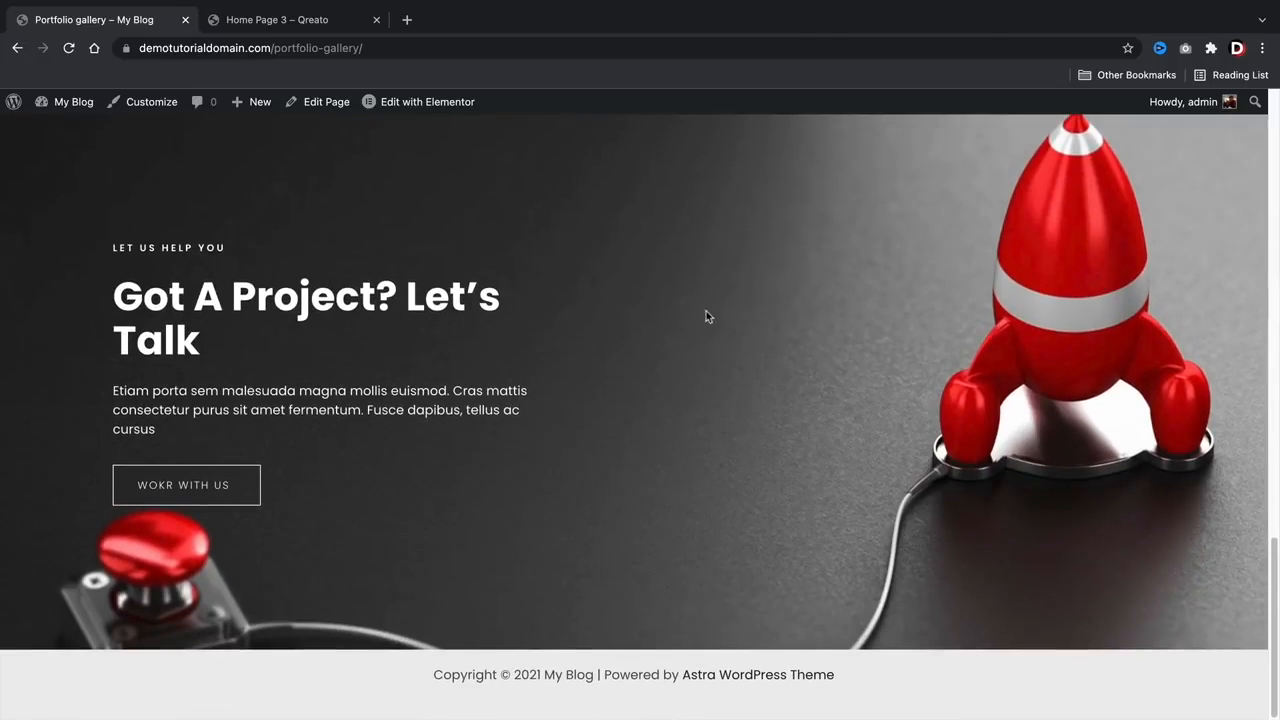
scroll(507, 475, up, 15)
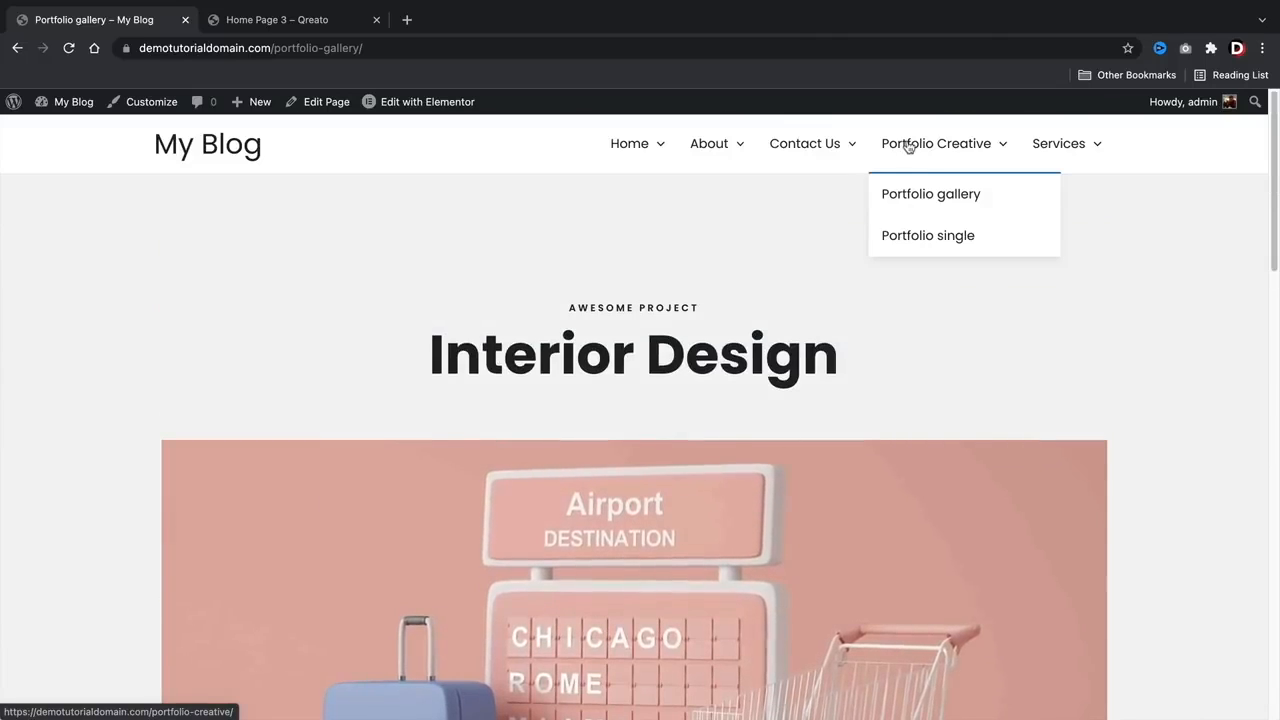
click(929, 148)
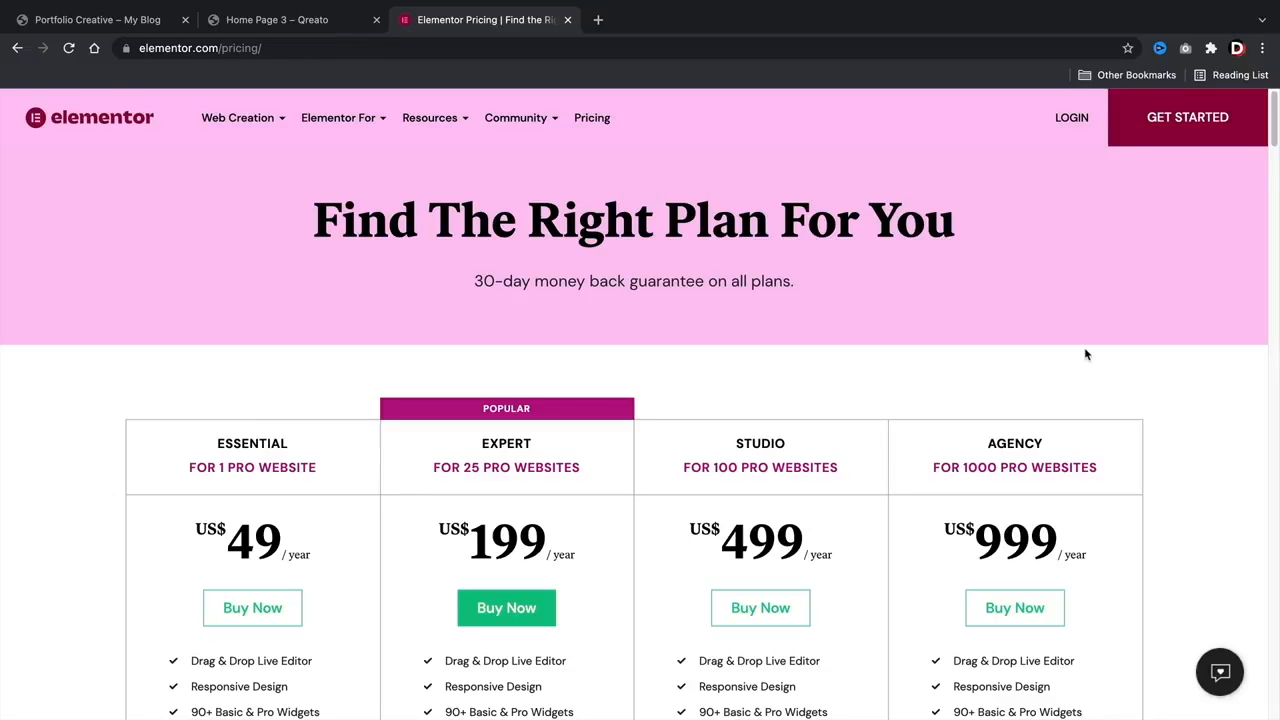
Step: Start checkout for the Essential plan on Elementor's pricing page
scroll(736, 368, down, 3)
scroll(585, 421, up, 1)
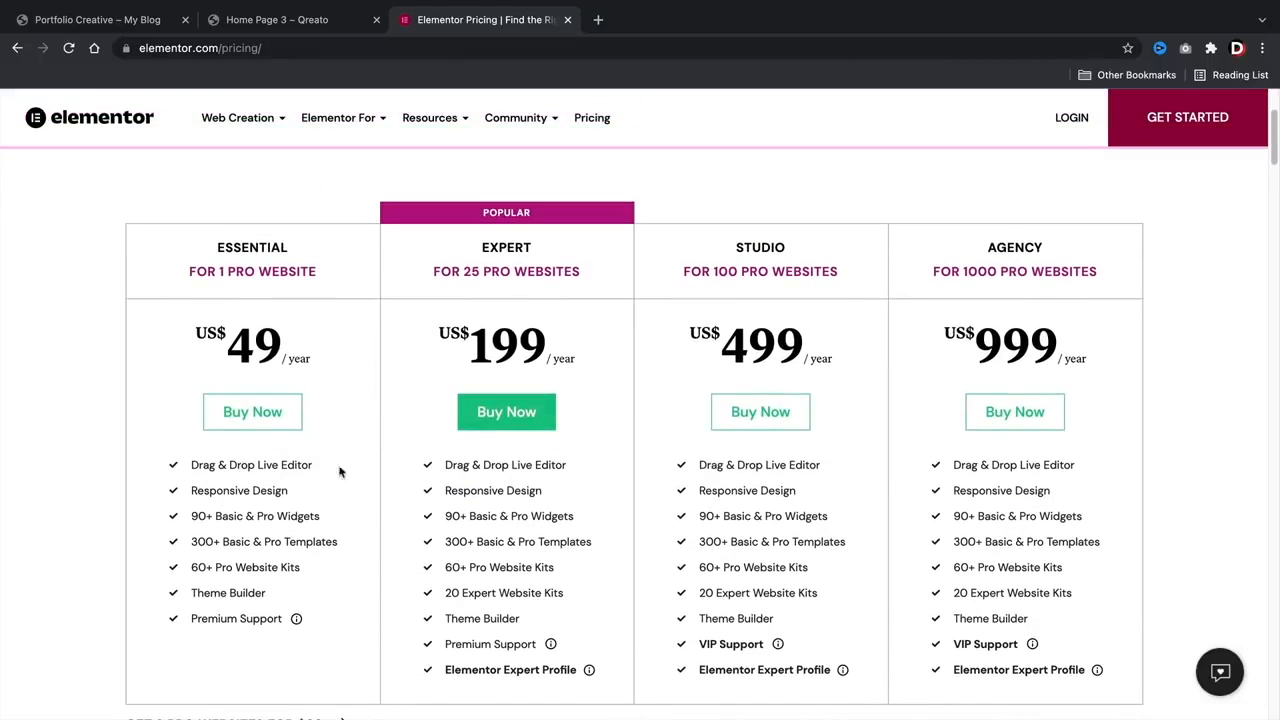
click(285, 423)
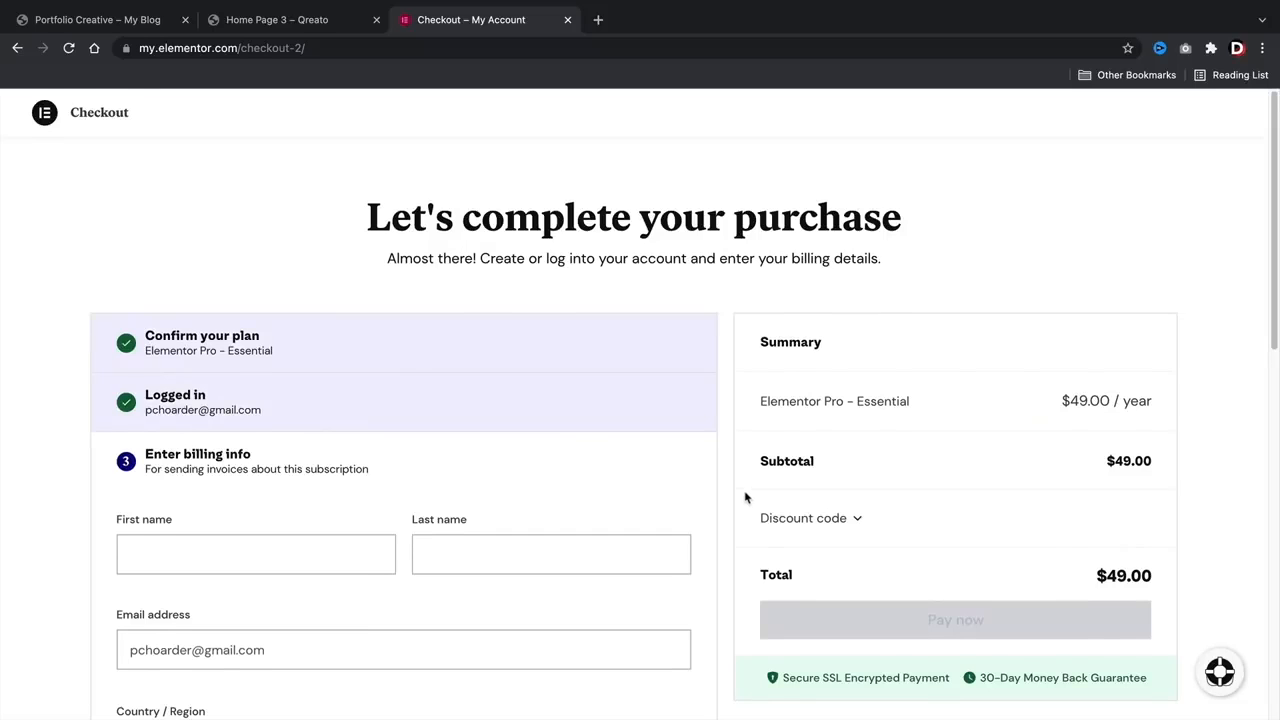
scroll(745, 497, down, 2)
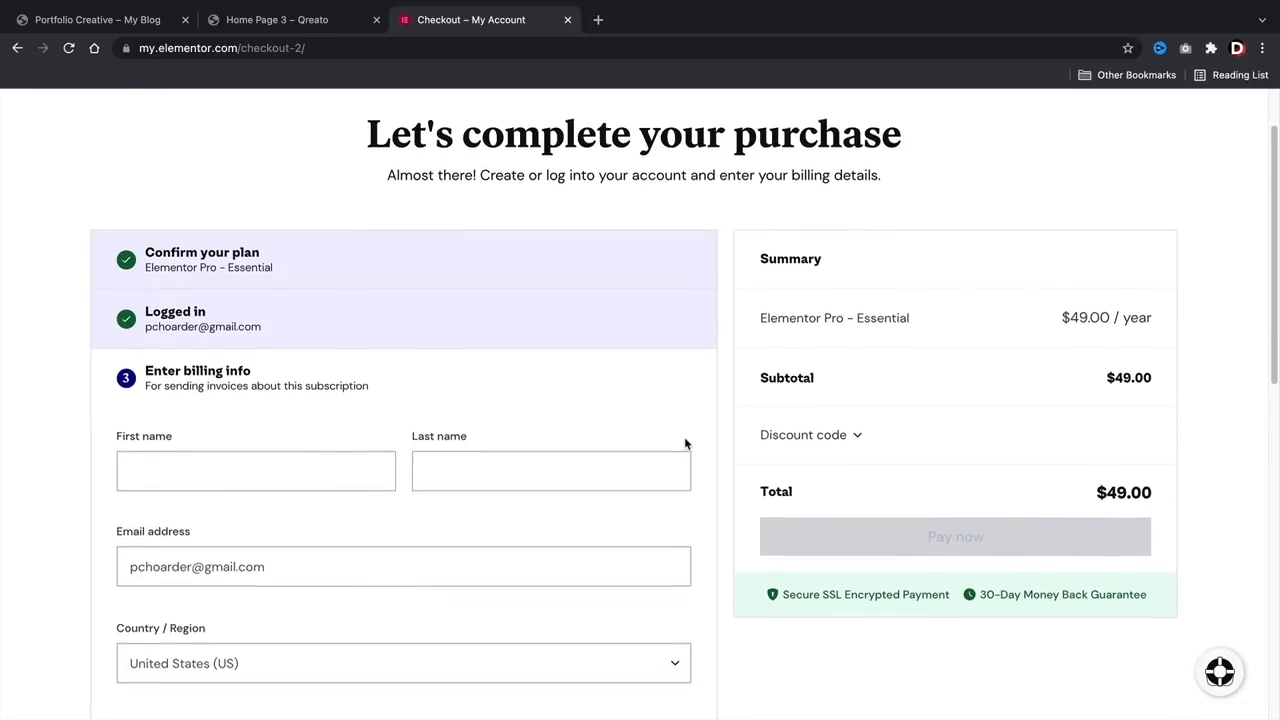
scroll(685, 443, down, 3)
scroll(700, 550, up, 5)
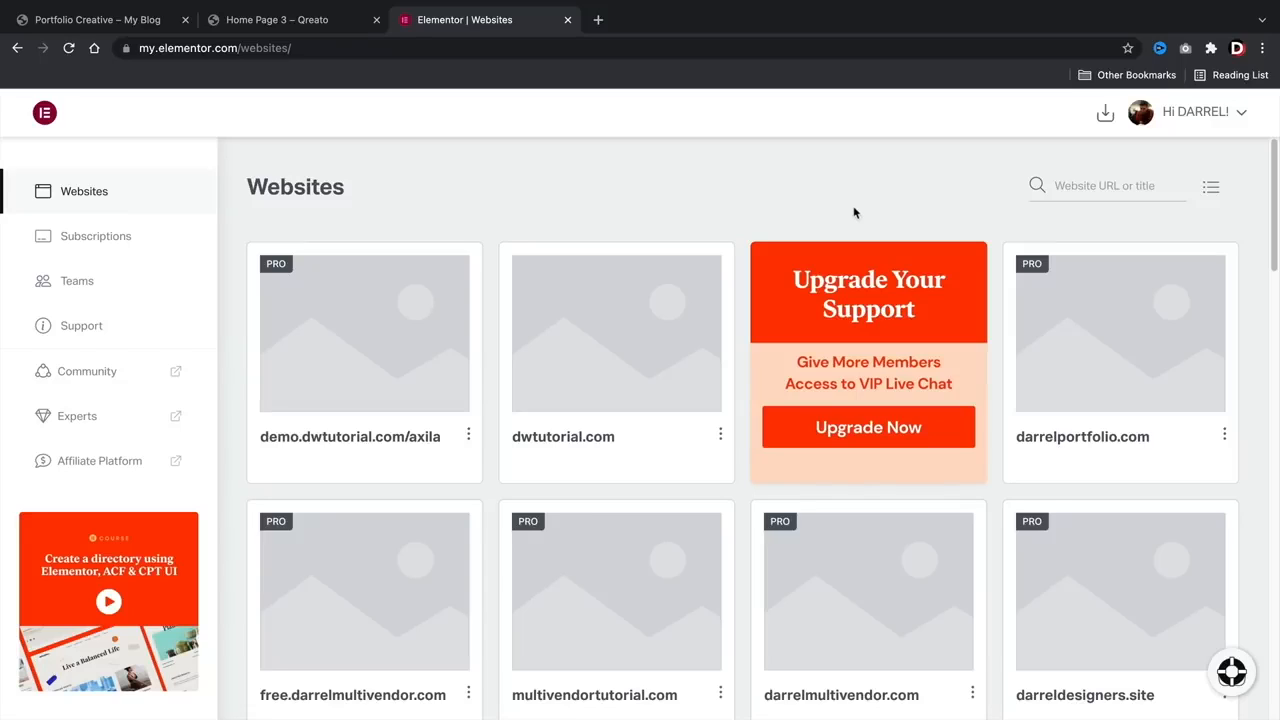
Step: Download the Elementor Pro Expert plugin zip and return to the blog tab
click(1105, 115)
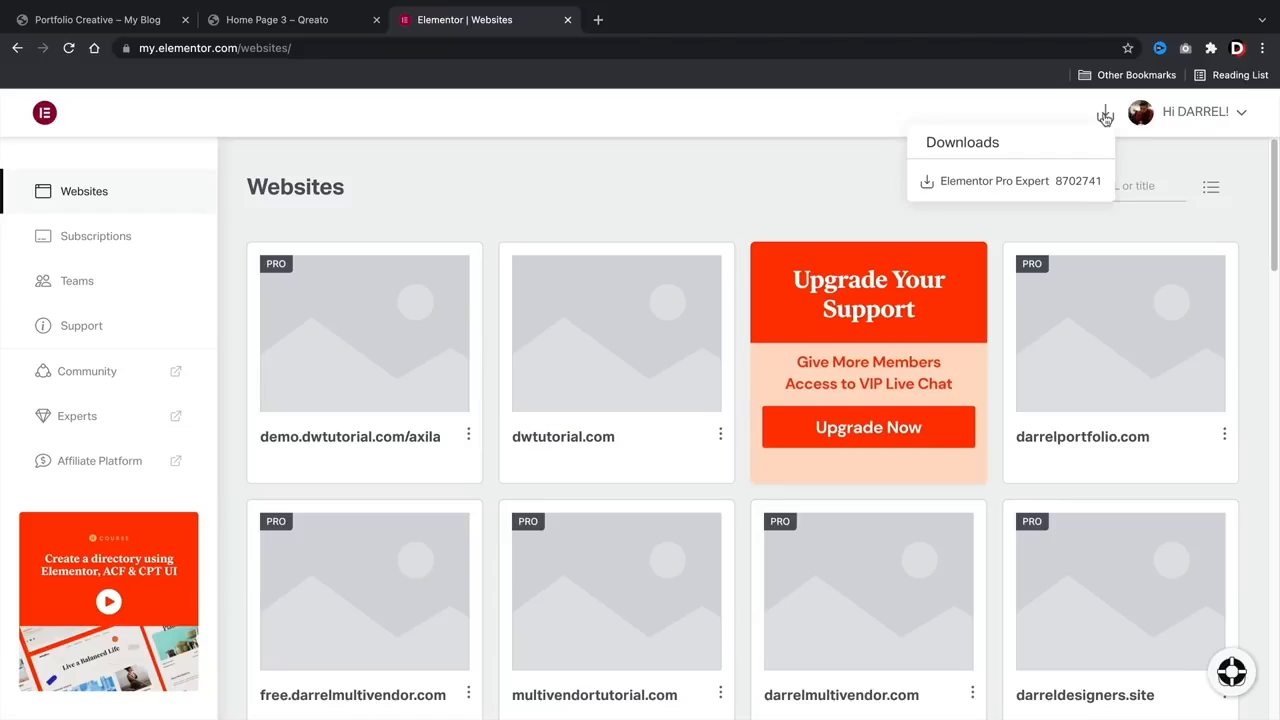
click(988, 184)
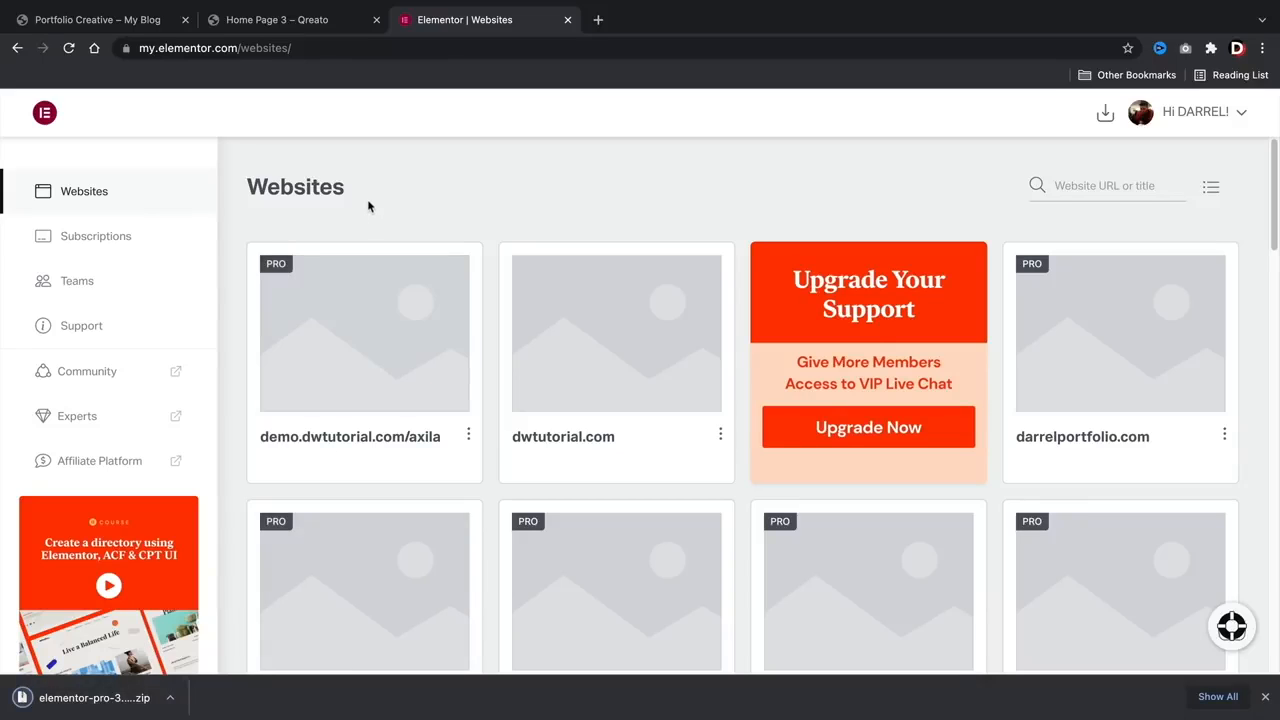
click(132, 22)
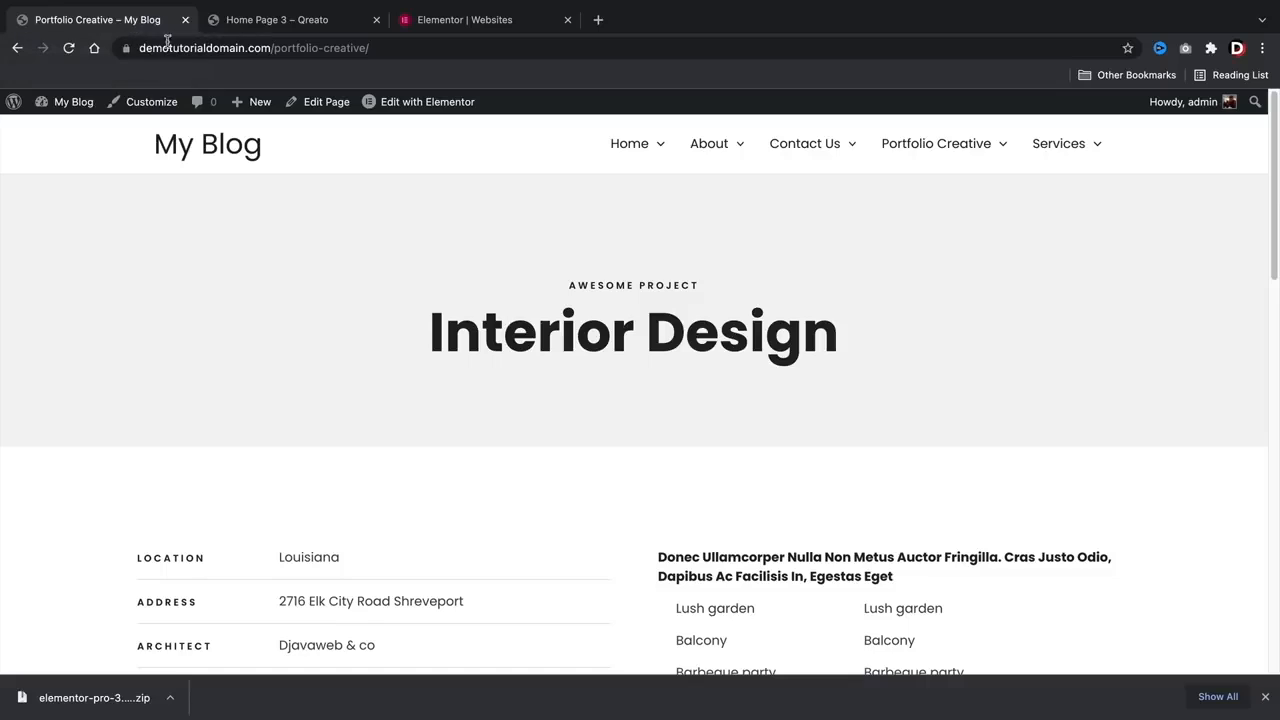
Step: Upload elementor-pro-3.5.1 (1).zip from the Desktop via Plugins > Add New > Upload Plugin
mouse_move(80, 104)
click(81, 136)
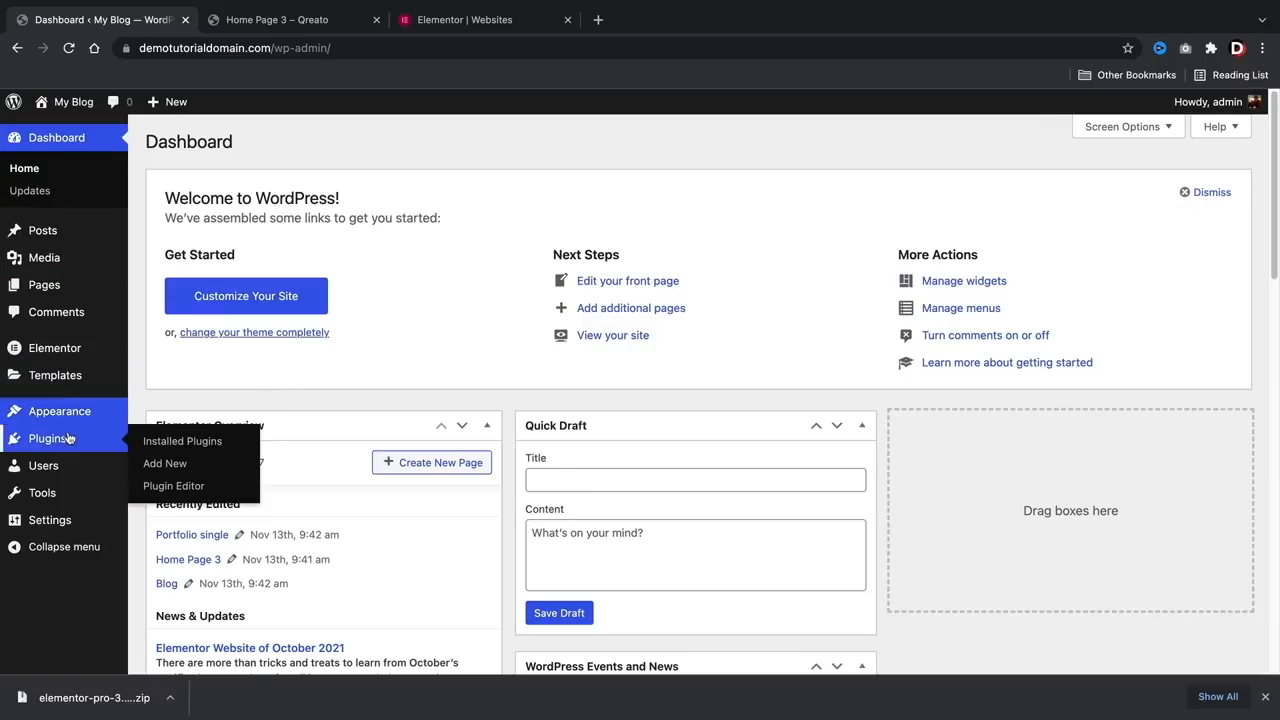
mouse_move(68, 438)
click(152, 463)
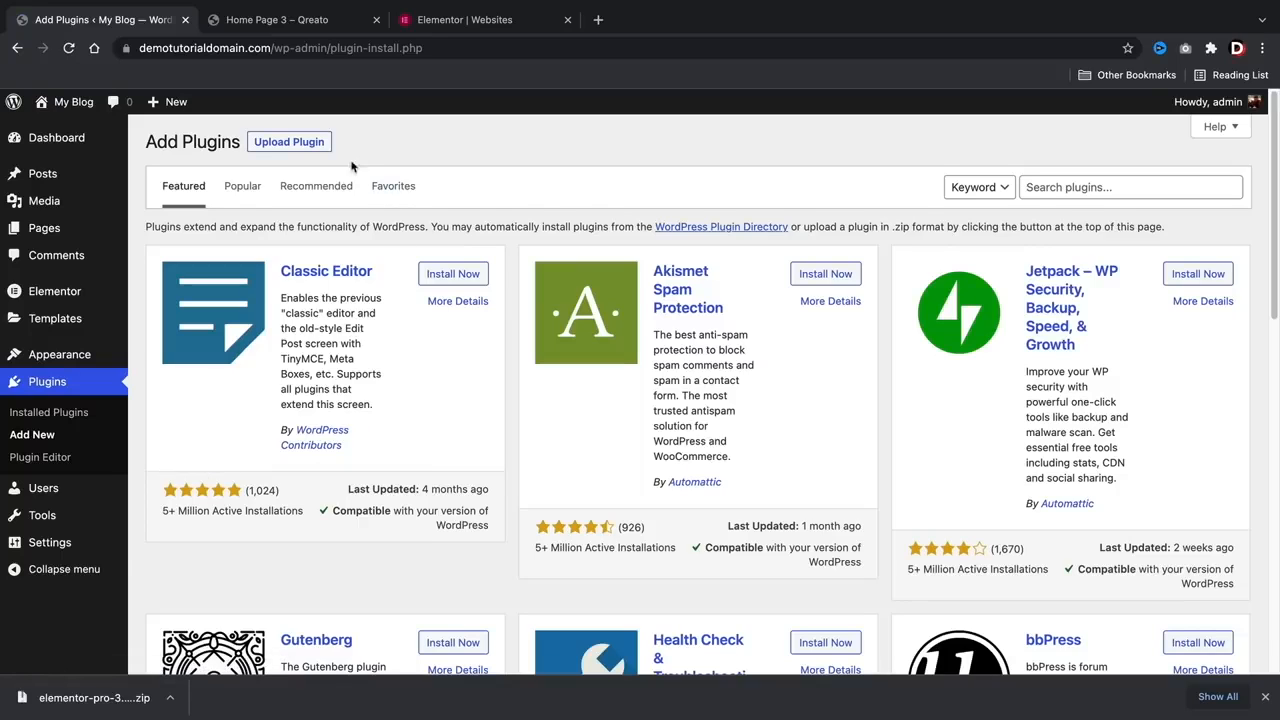
click(292, 146)
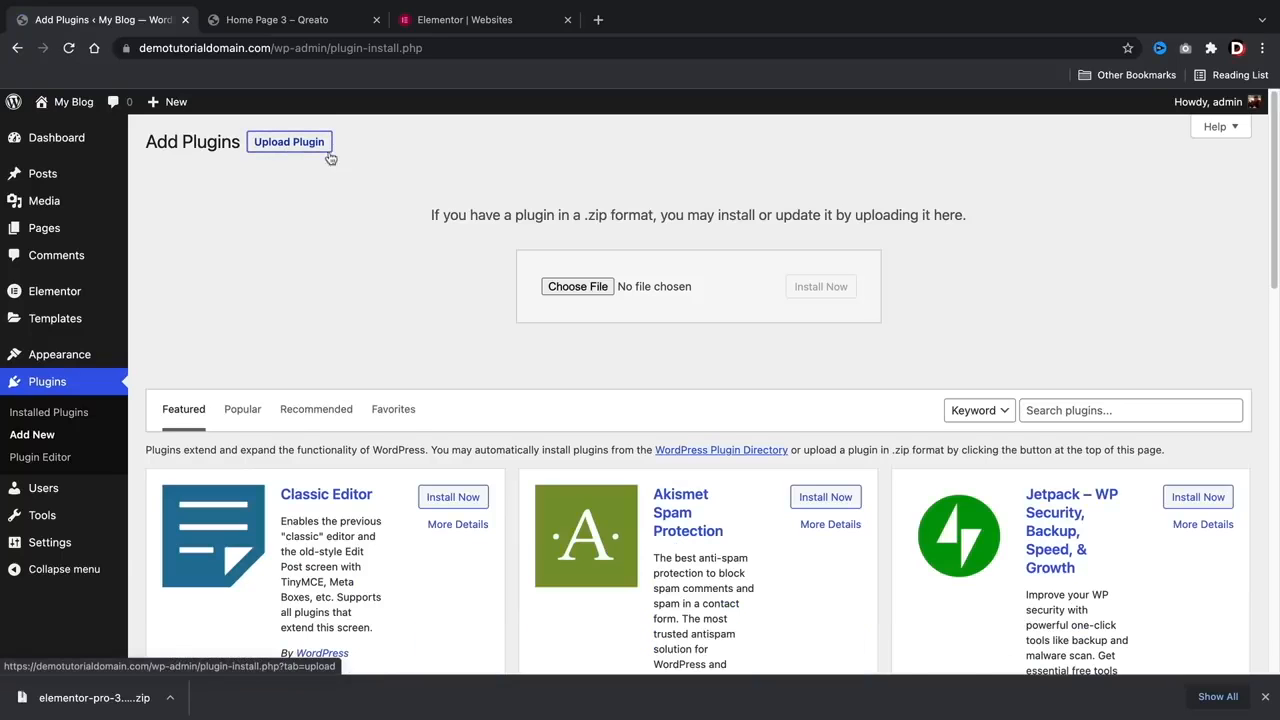
click(566, 289)
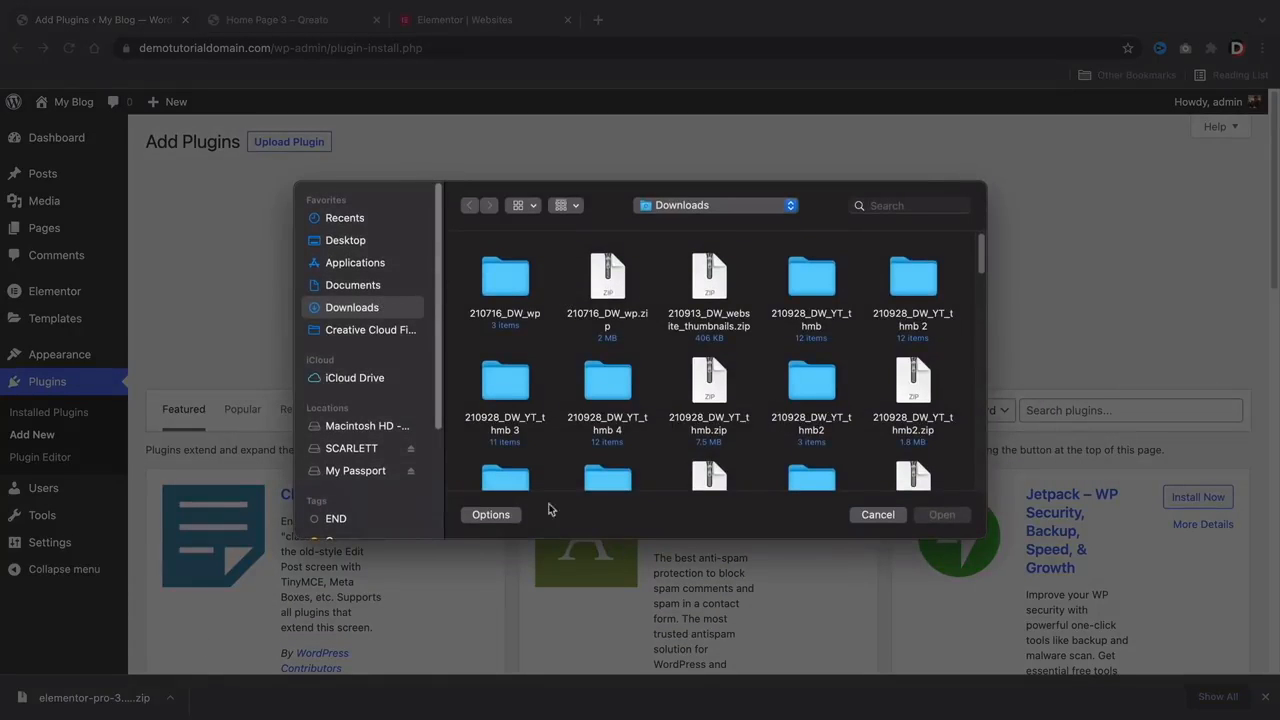
key(super+shift+d)
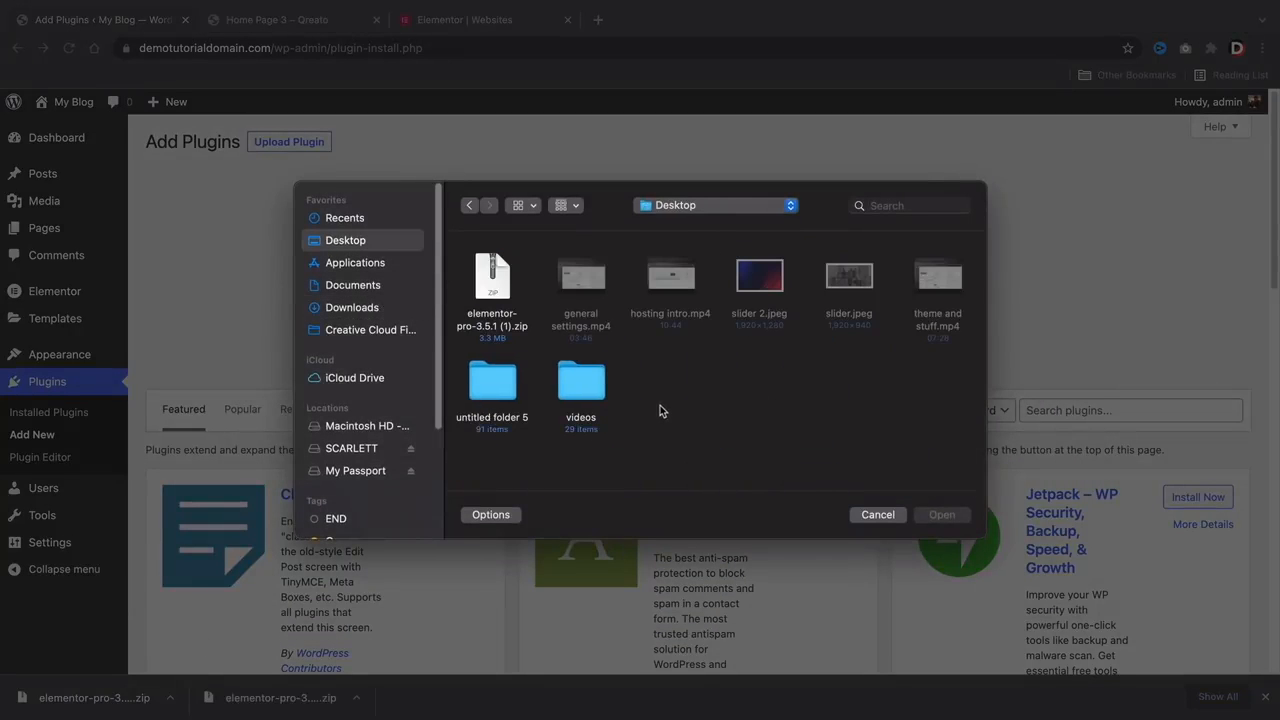
click(493, 290)
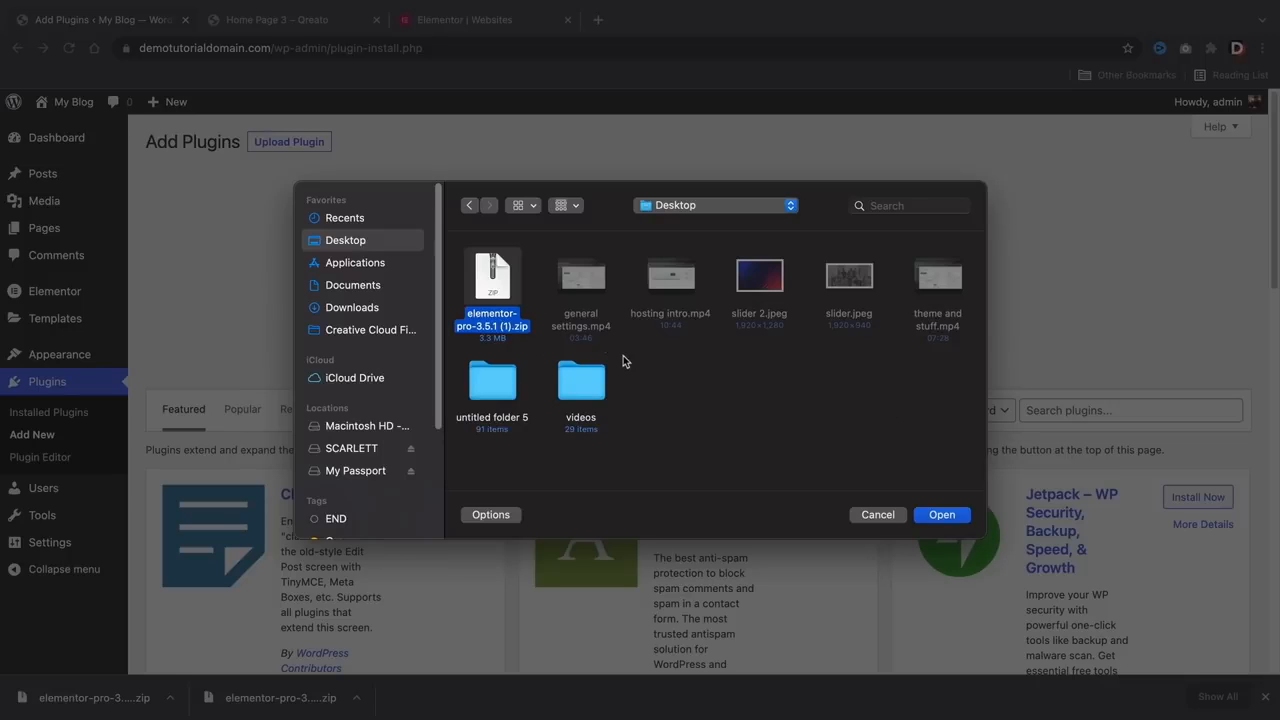
click(942, 515)
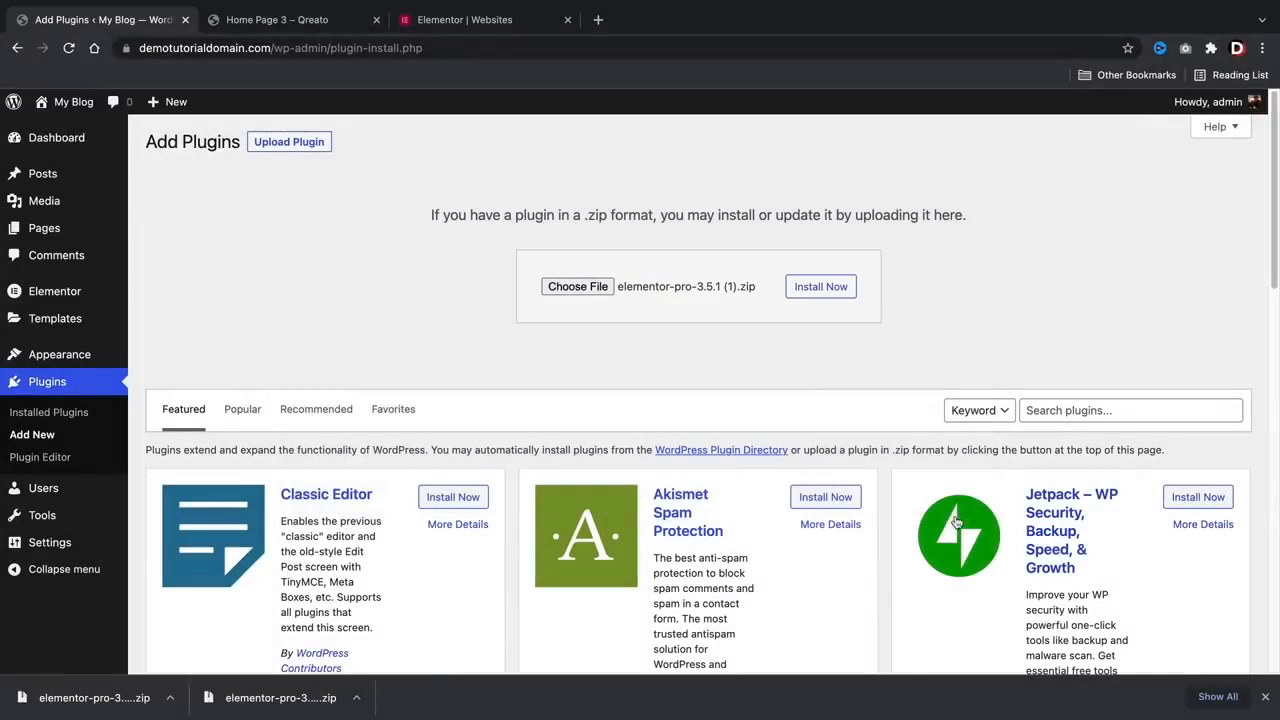
Step: Install and activate Elementor Pro, then begin connecting its license
click(822, 287)
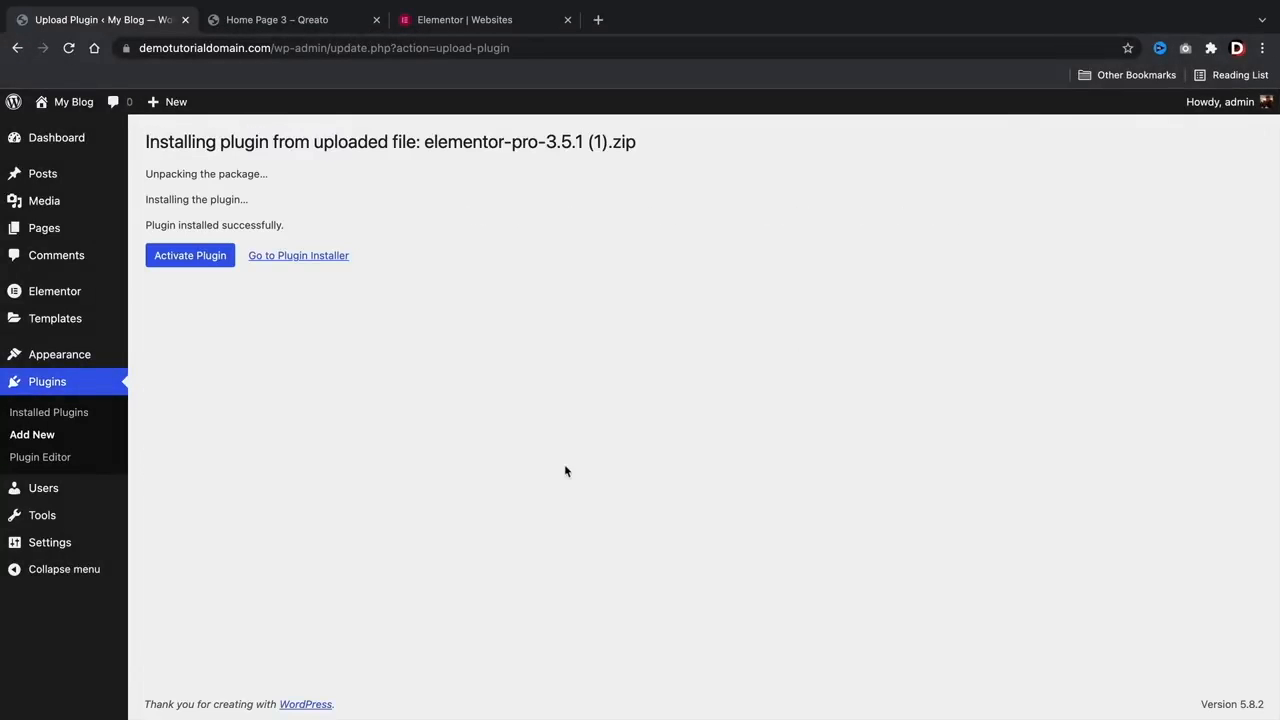
click(203, 257)
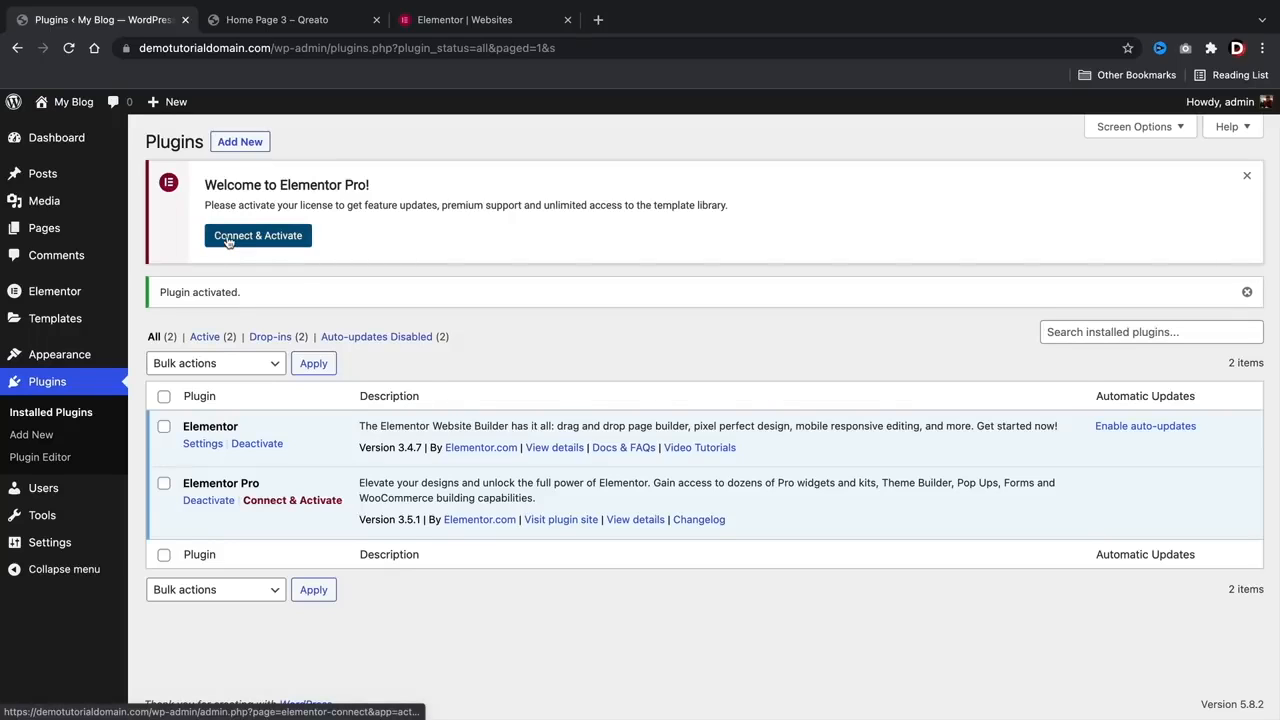
click(227, 238)
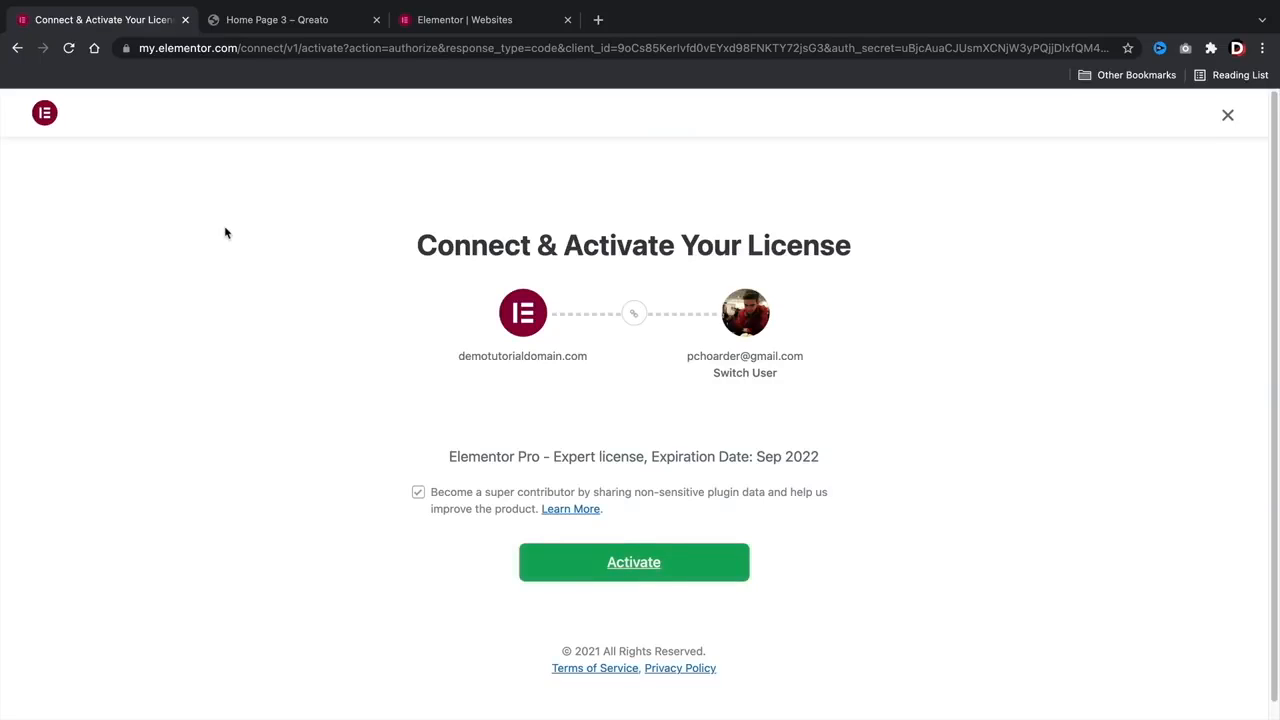
Step: Activate the Elementor Pro Expert license and switch to the Qreato kit page
click(635, 566)
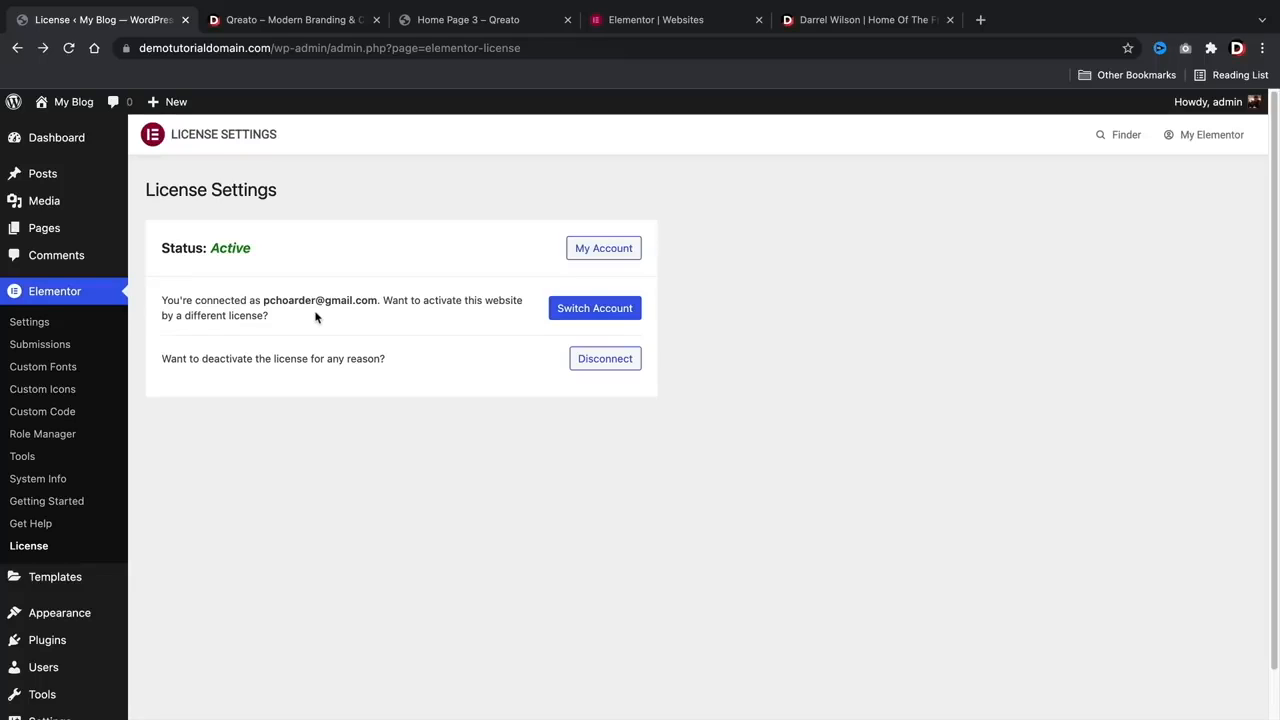
click(292, 20)
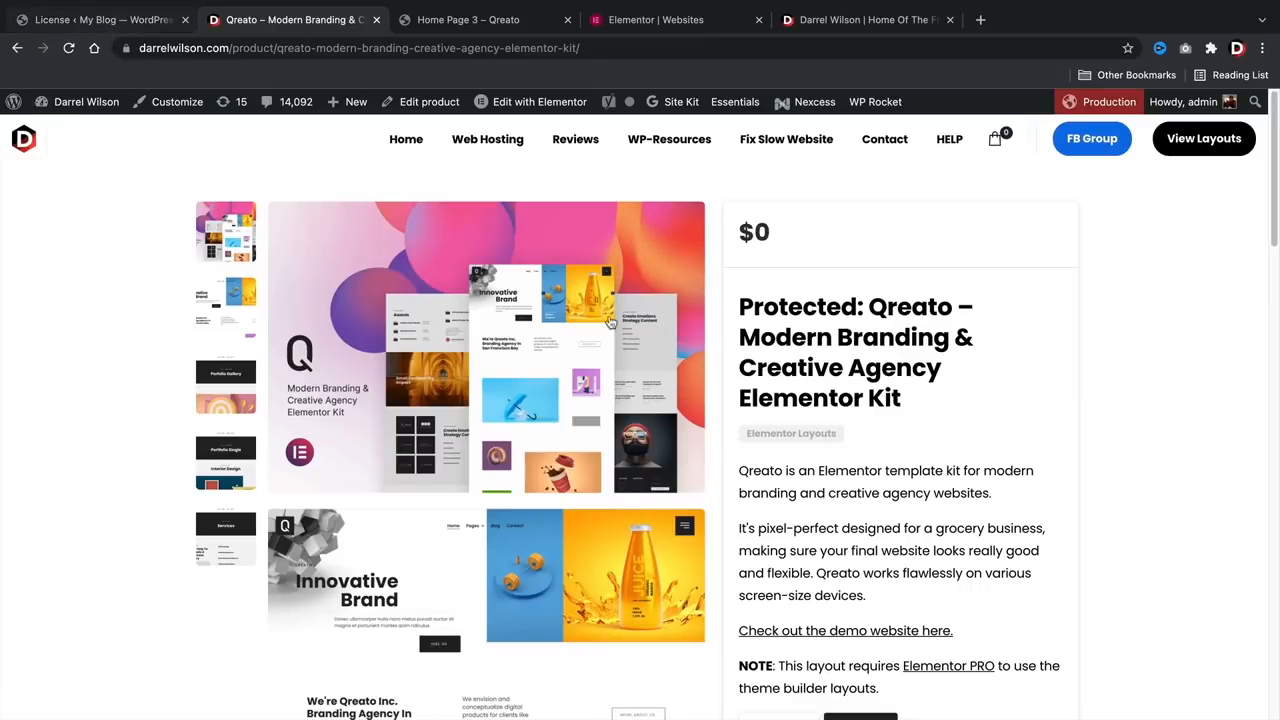
Step: Open and close the Qreato Home Page 3 side panel twice, then return to License Settings
click(480, 22)
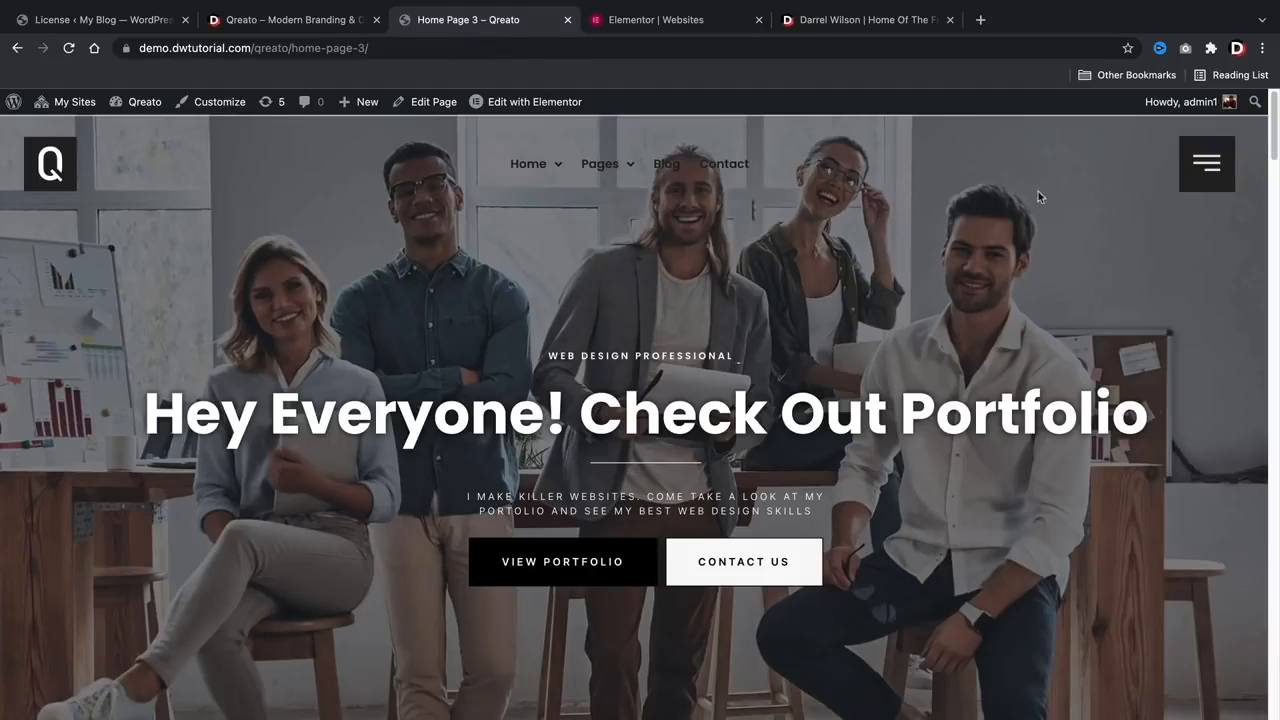
click(1210, 172)
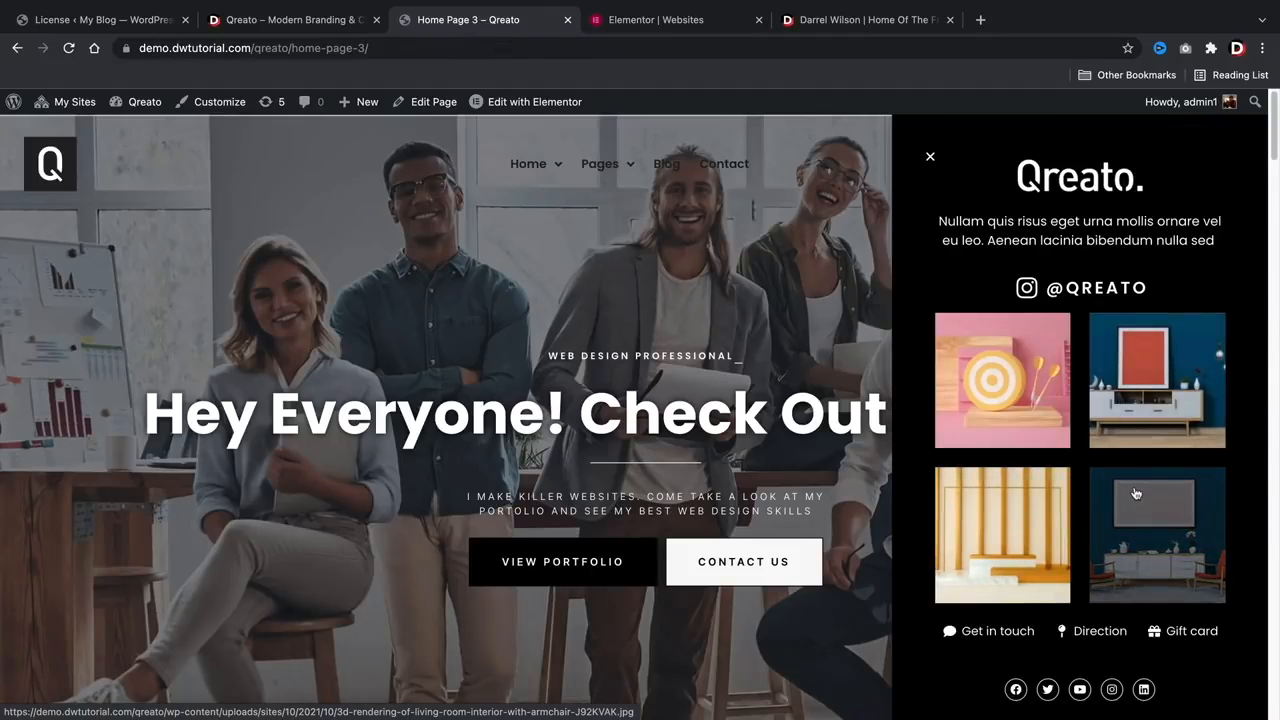
click(931, 160)
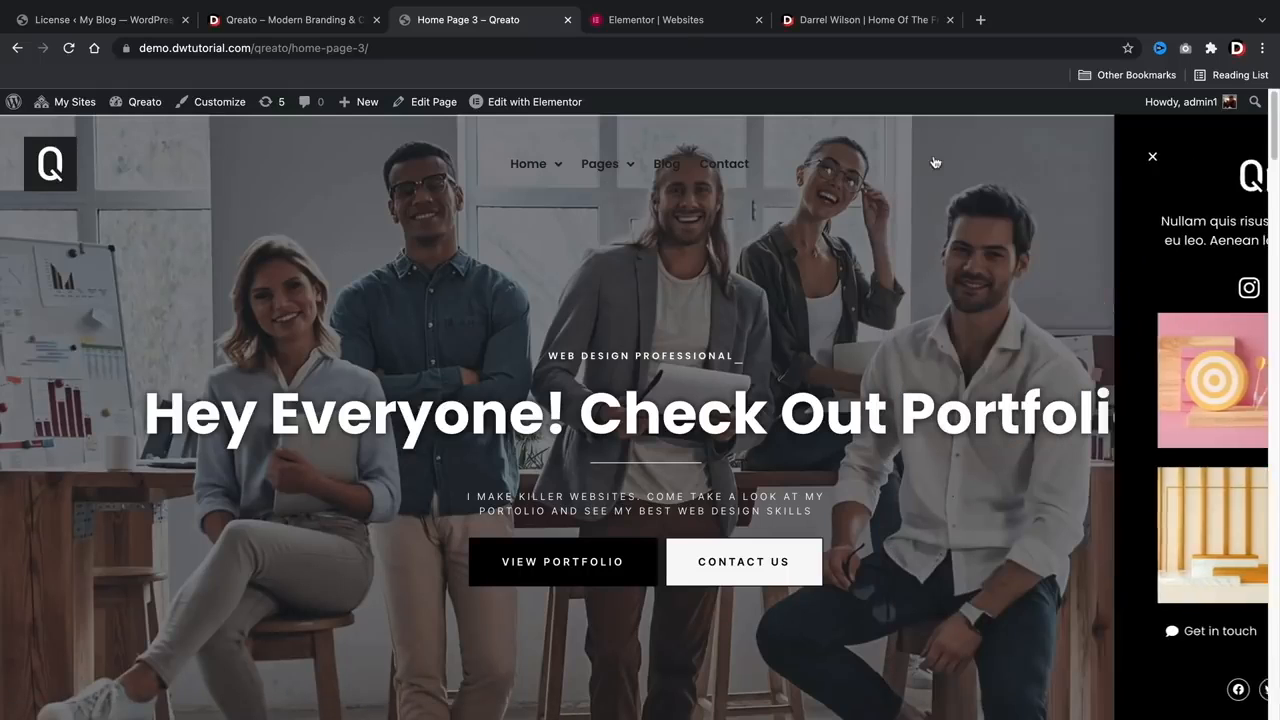
click(1198, 170)
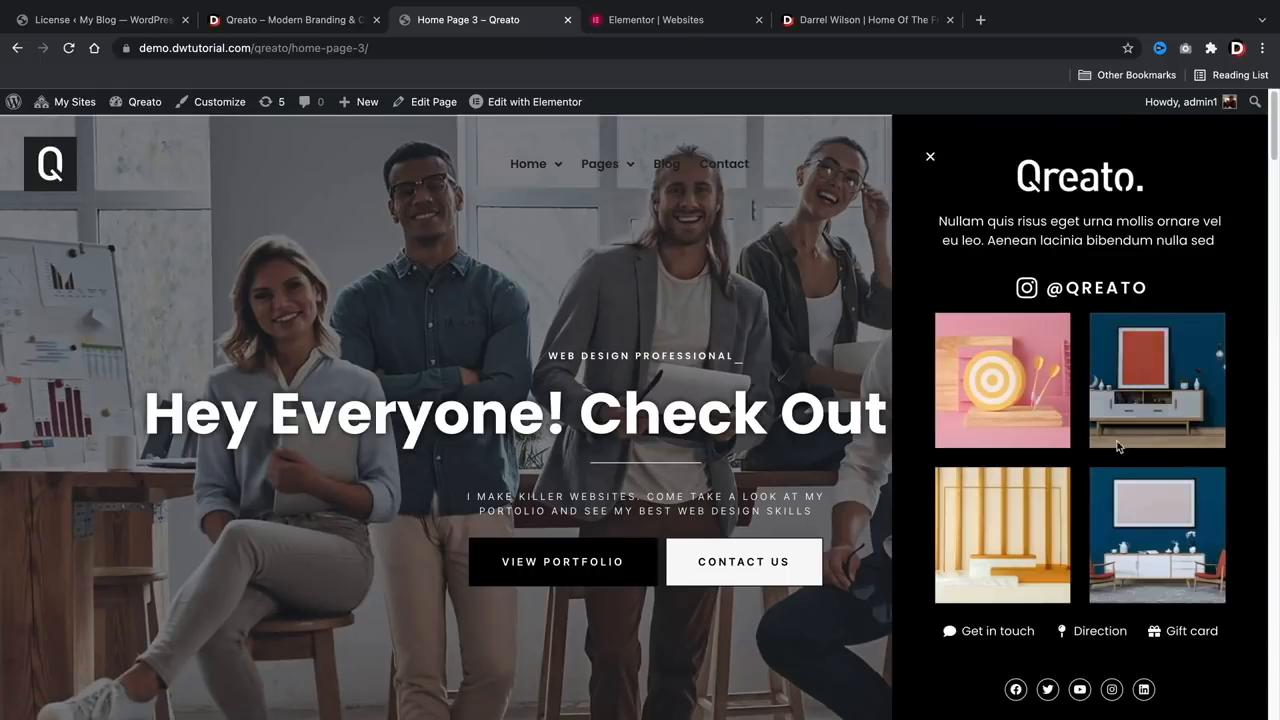
click(931, 160)
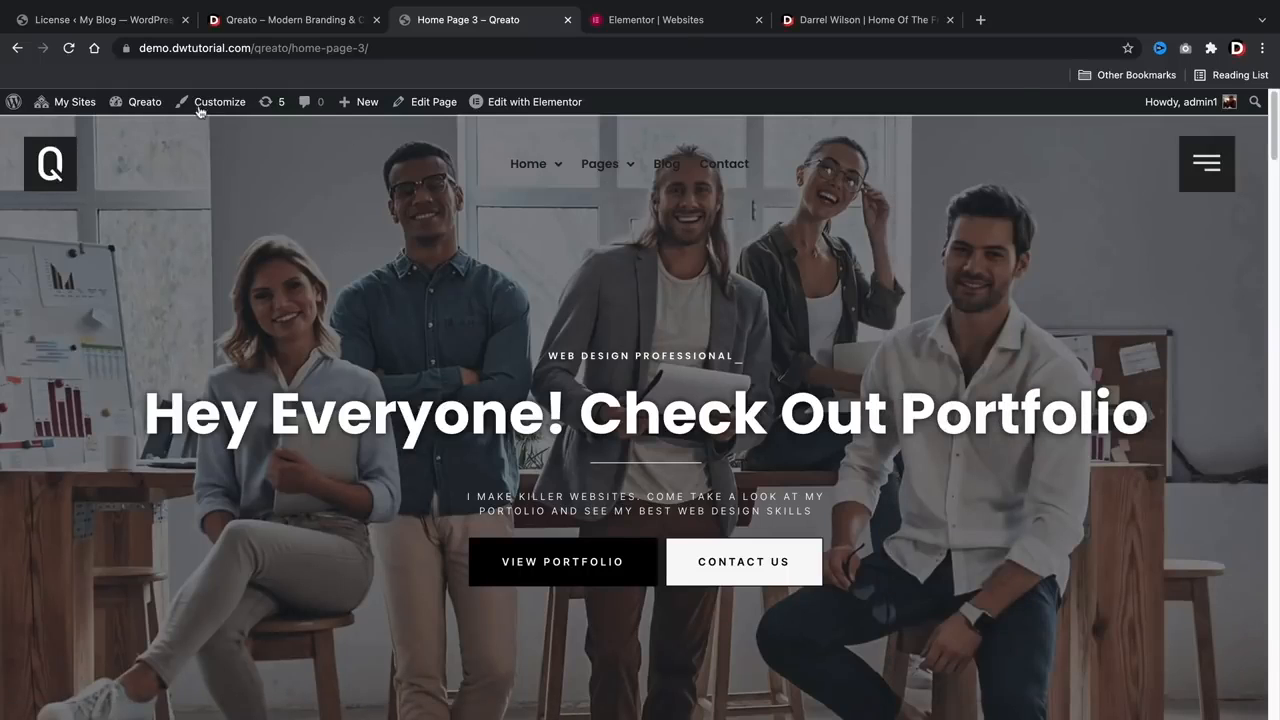
click(123, 30)
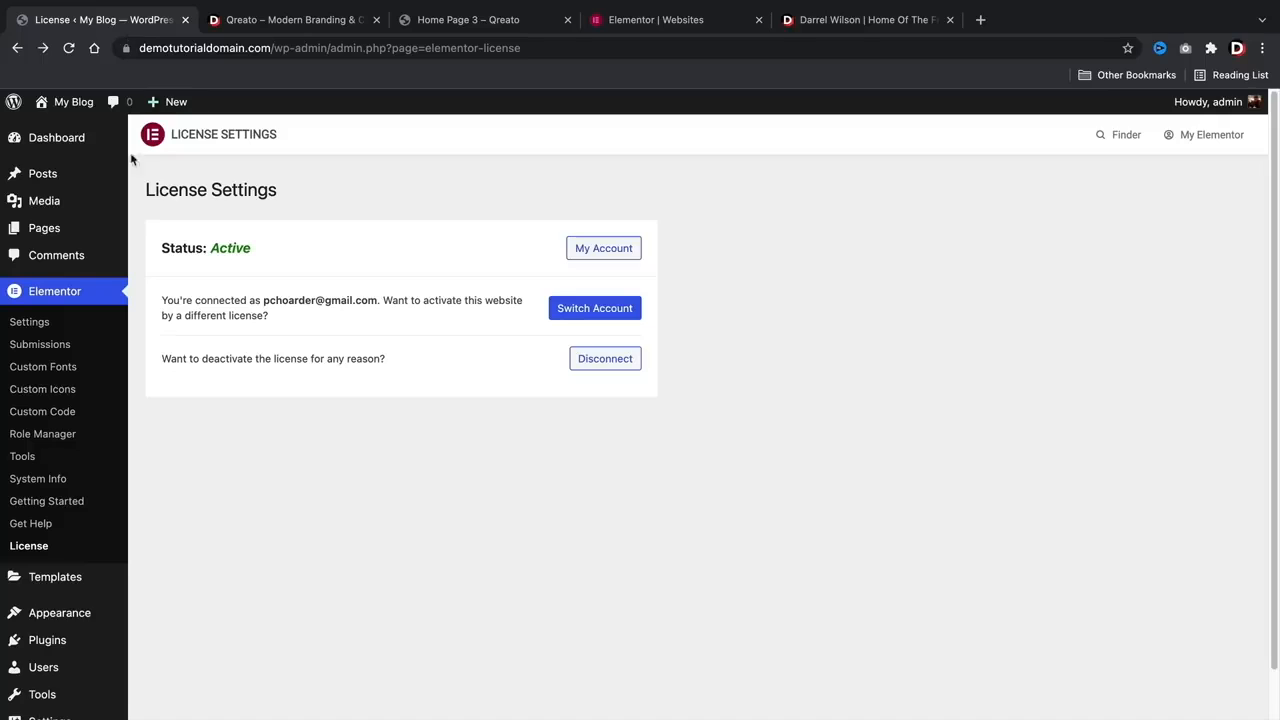
Step: Upload the elementor-kit (1).zip template kit from Elementor's Tools import section
click(24, 458)
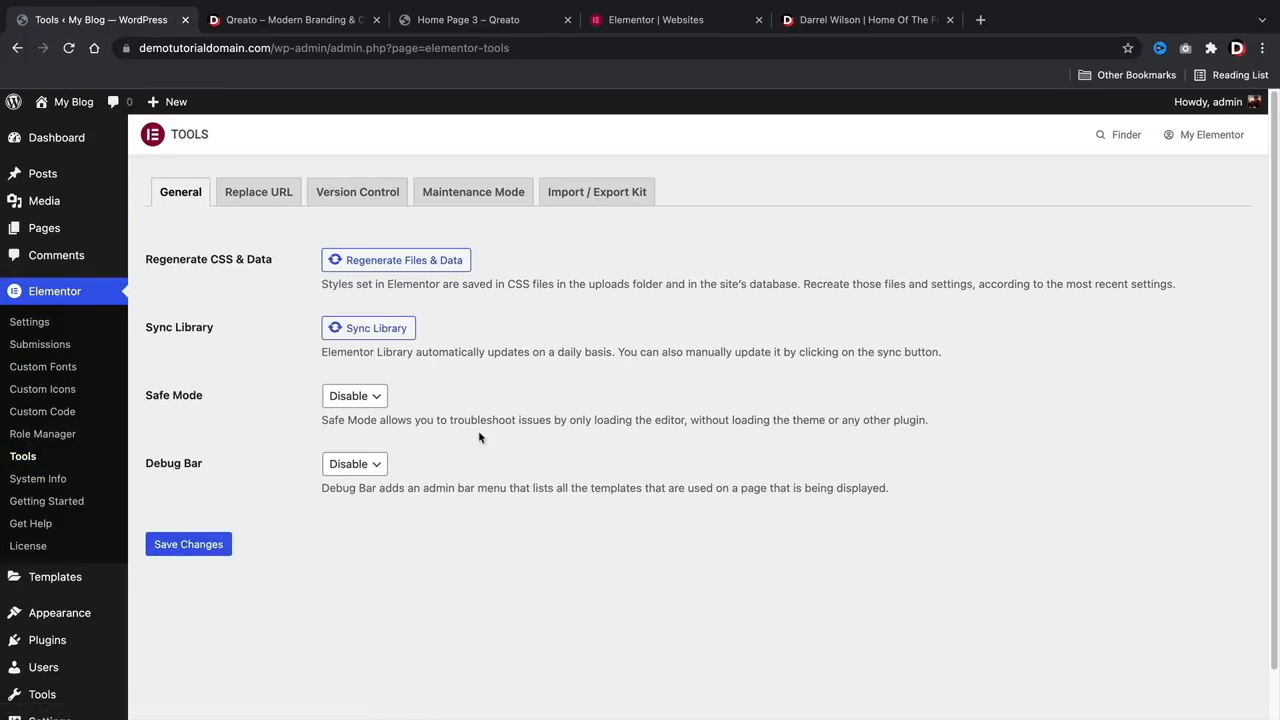
click(601, 197)
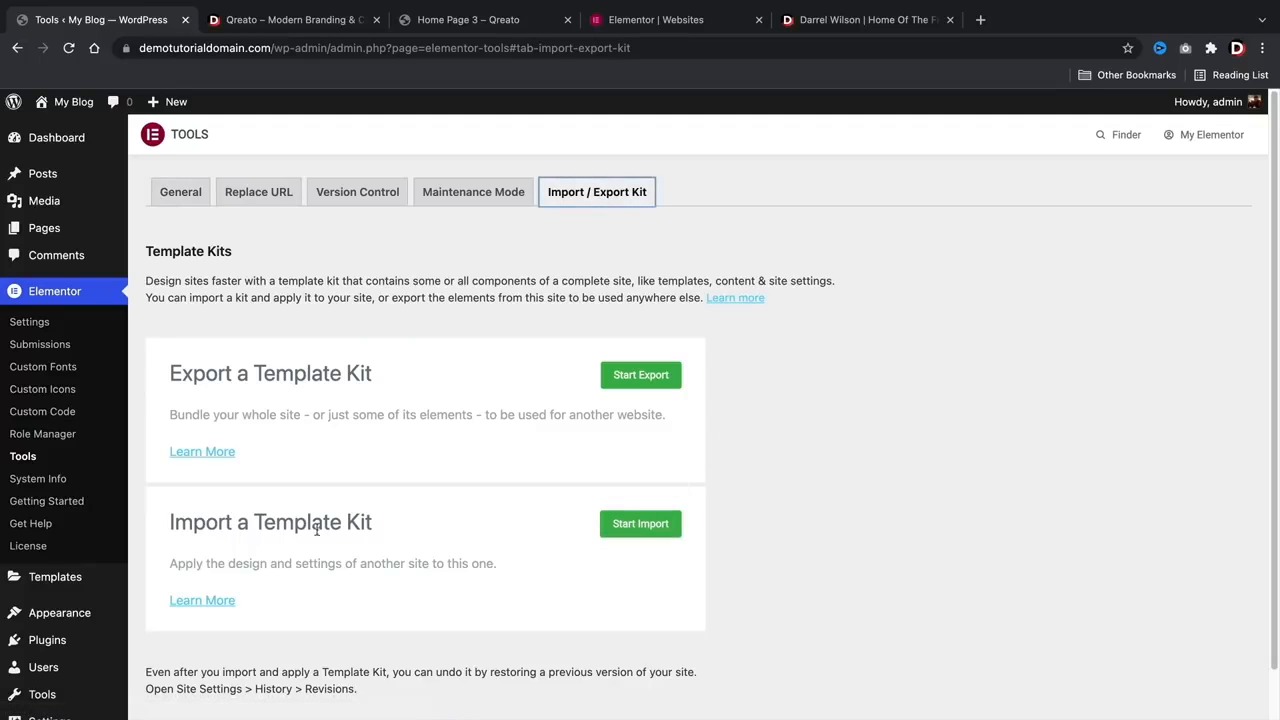
click(619, 528)
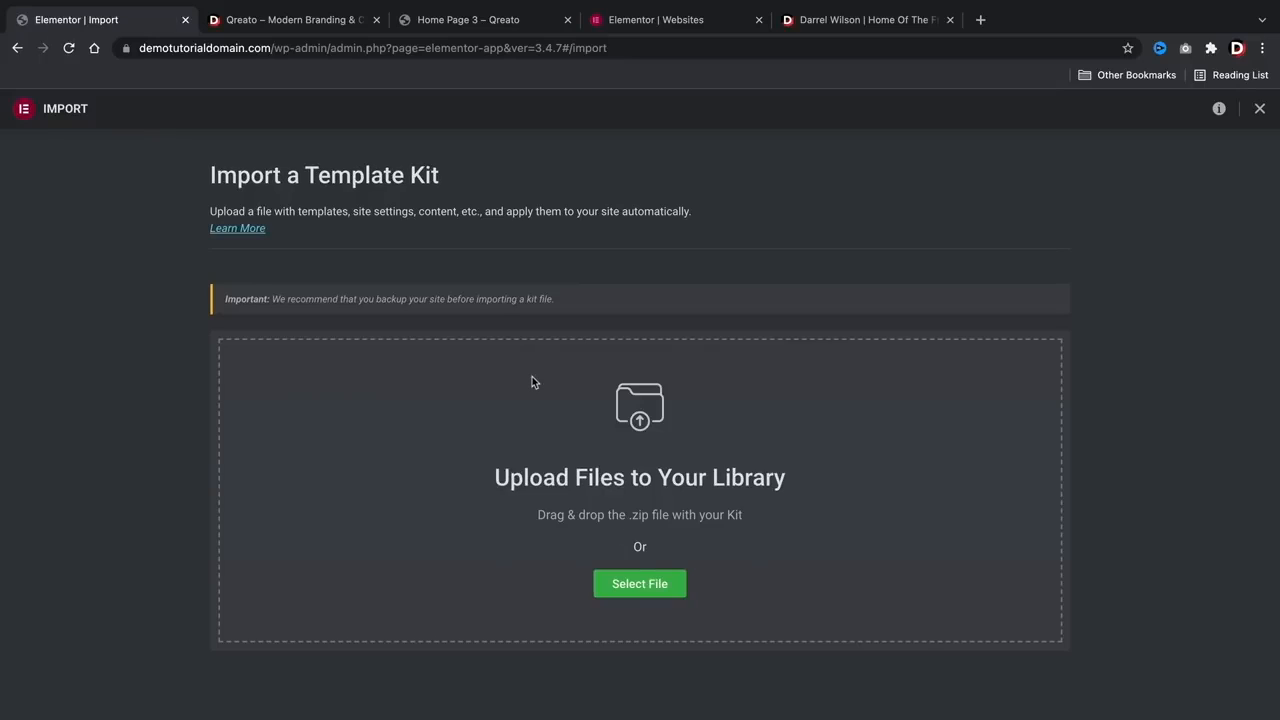
click(645, 588)
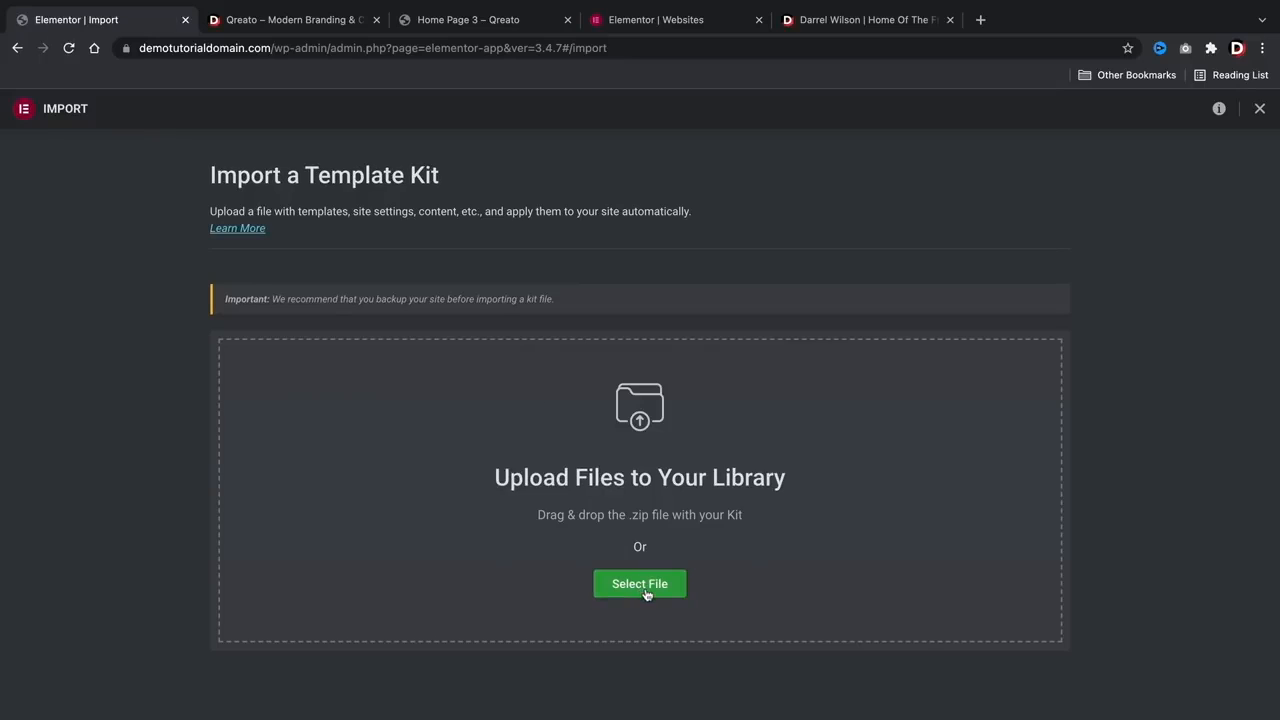
text(elementor-kit)
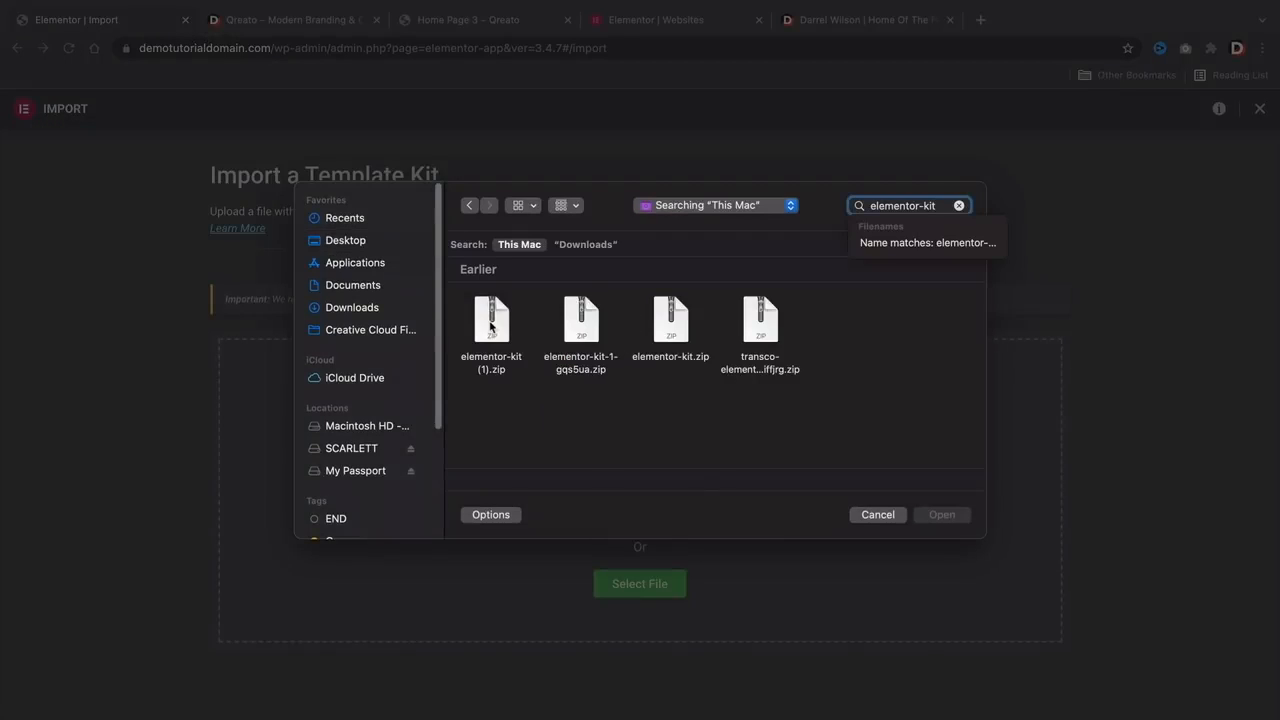
click(490, 322)
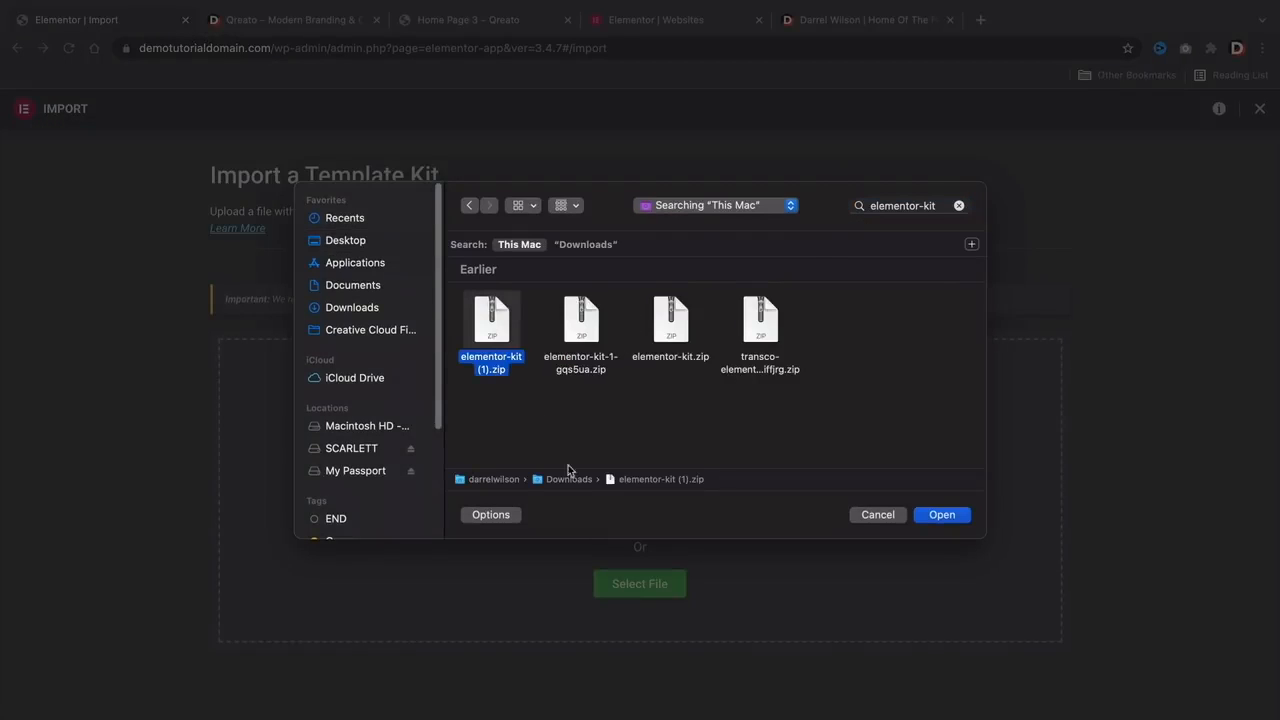
click(942, 515)
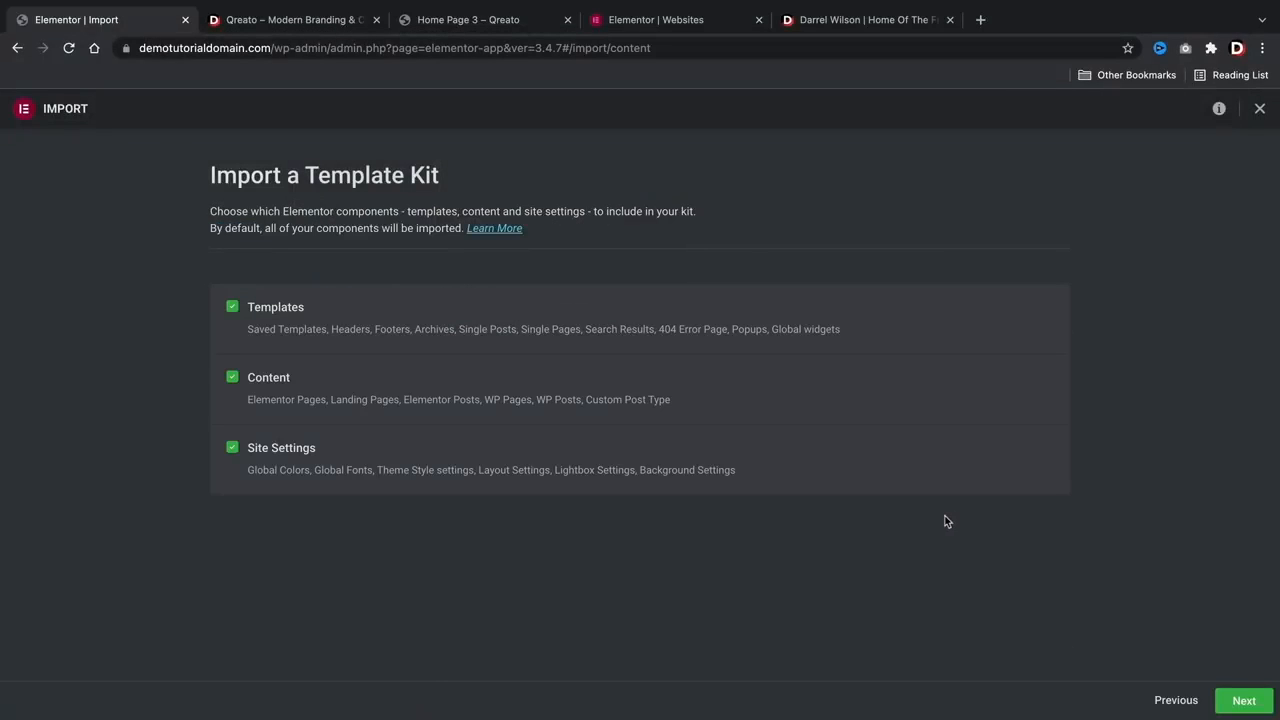
Step: Import the kit's templates, content and site settings, then go back to the dashboard
drag(266, 330, 771, 332)
click(811, 329)
click(1246, 702)
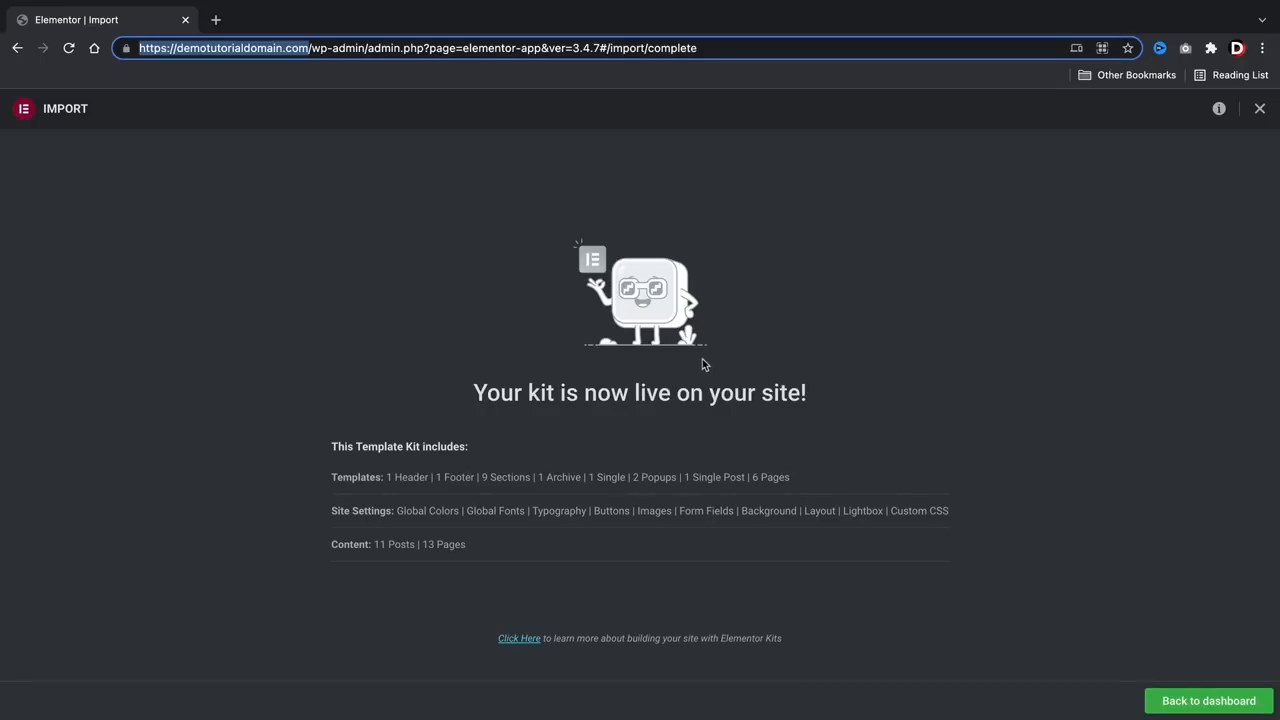
click(703, 364)
click(1178, 708)
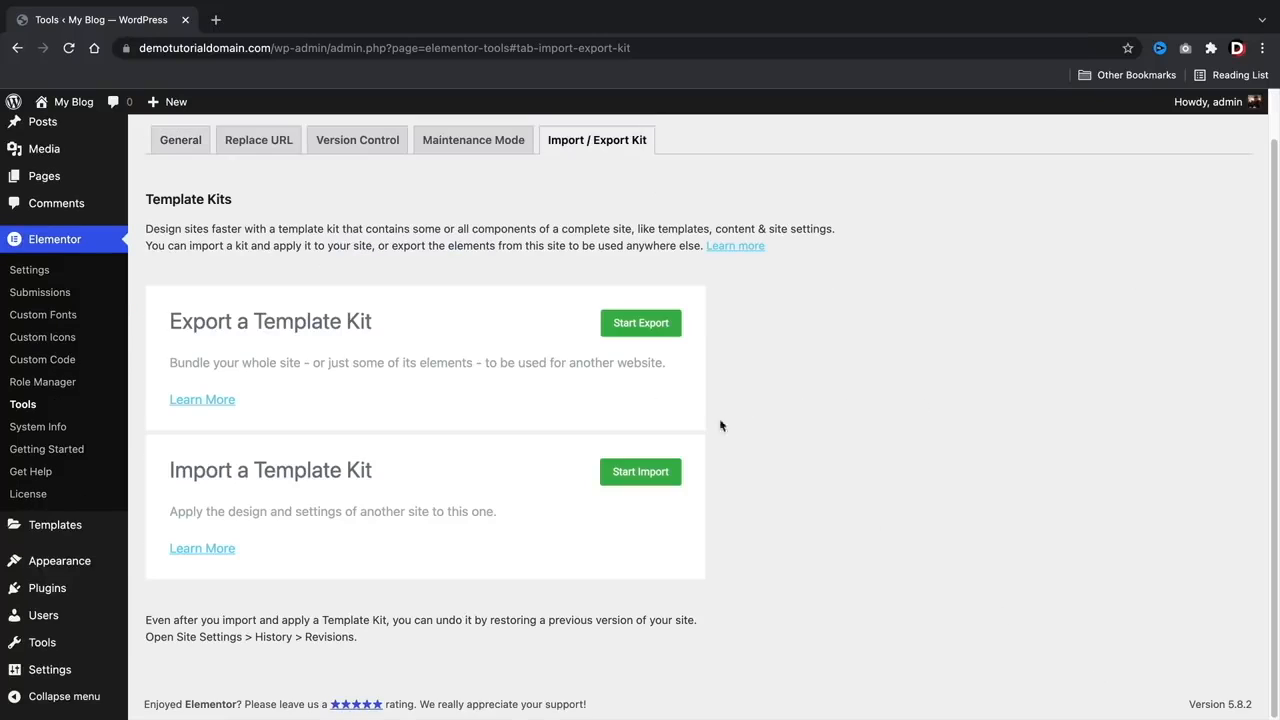
Step: Visit the live site via My Blog and scroll the Qreato homepage to the footer and back
mouse_move(70, 102)
click(80, 132)
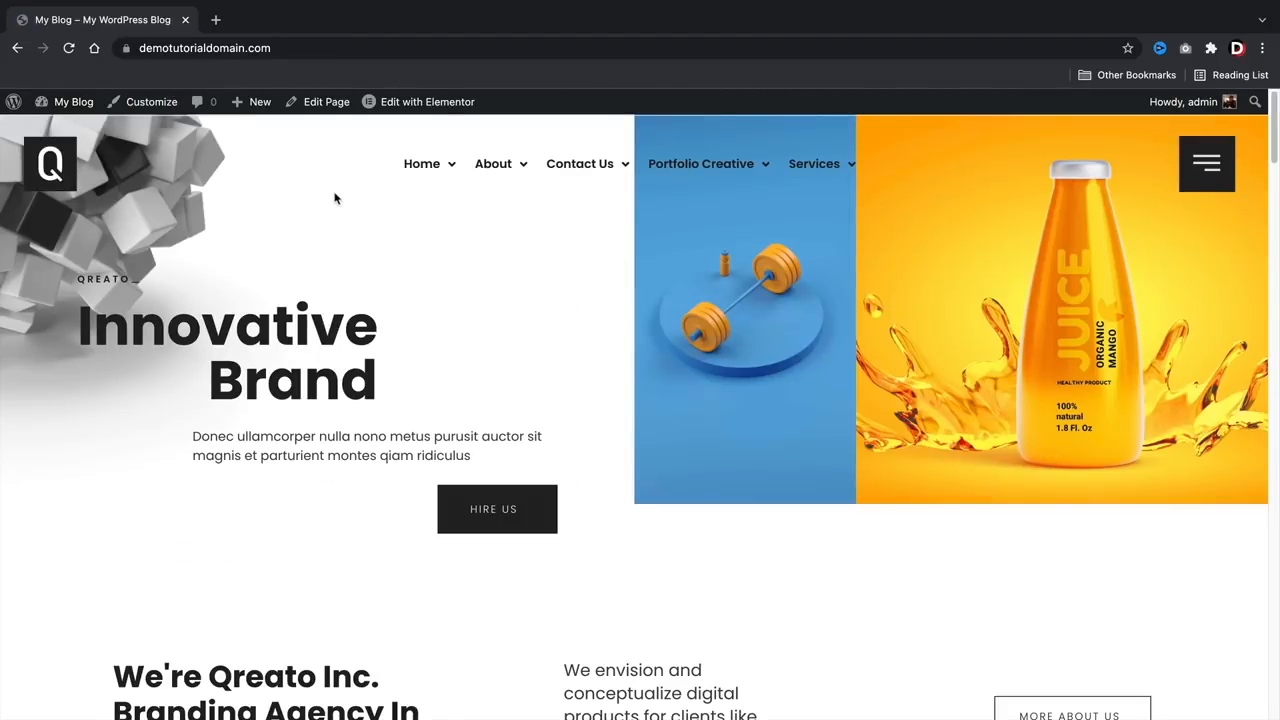
scroll(341, 202, down, 5)
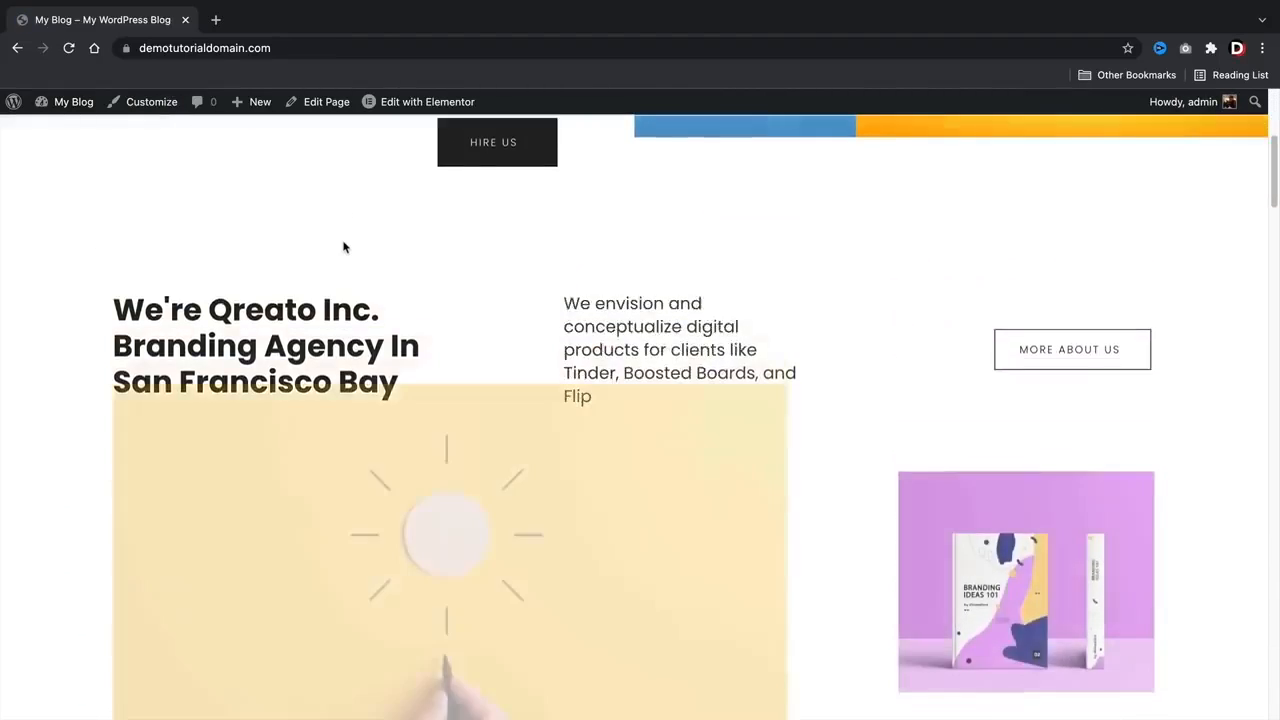
scroll(343, 247, down, 10)
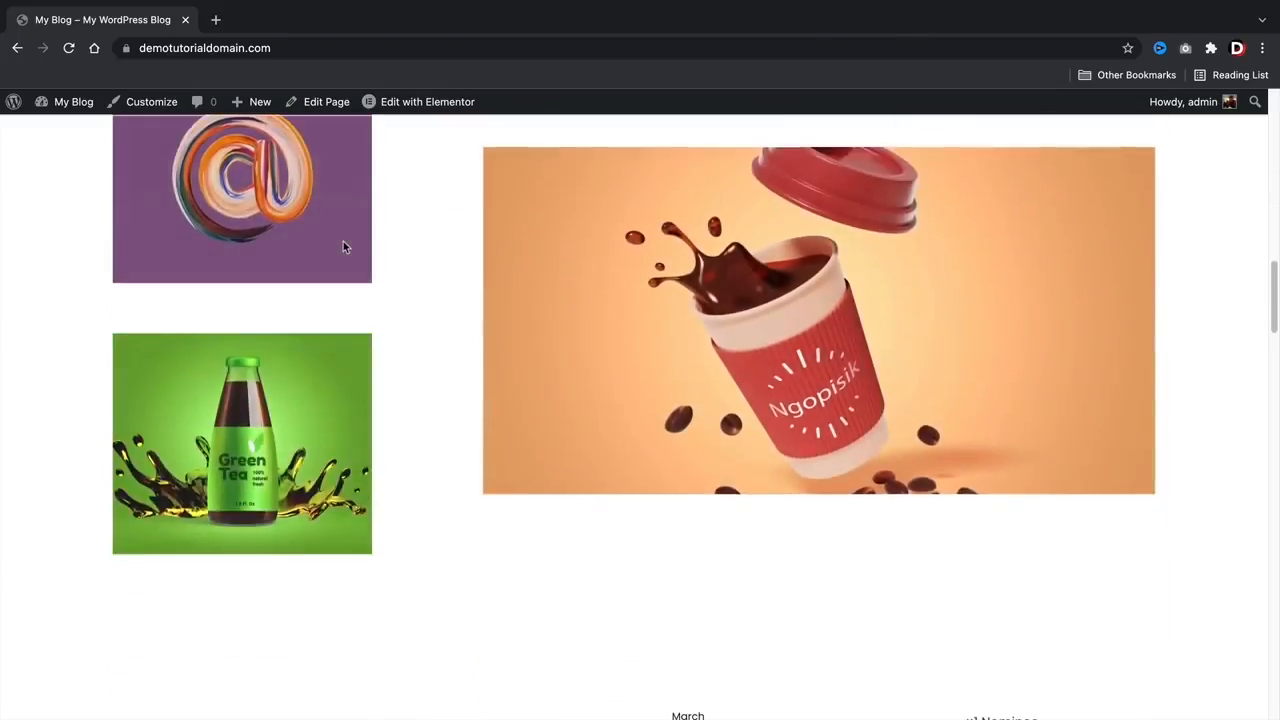
scroll(343, 247, down, 12)
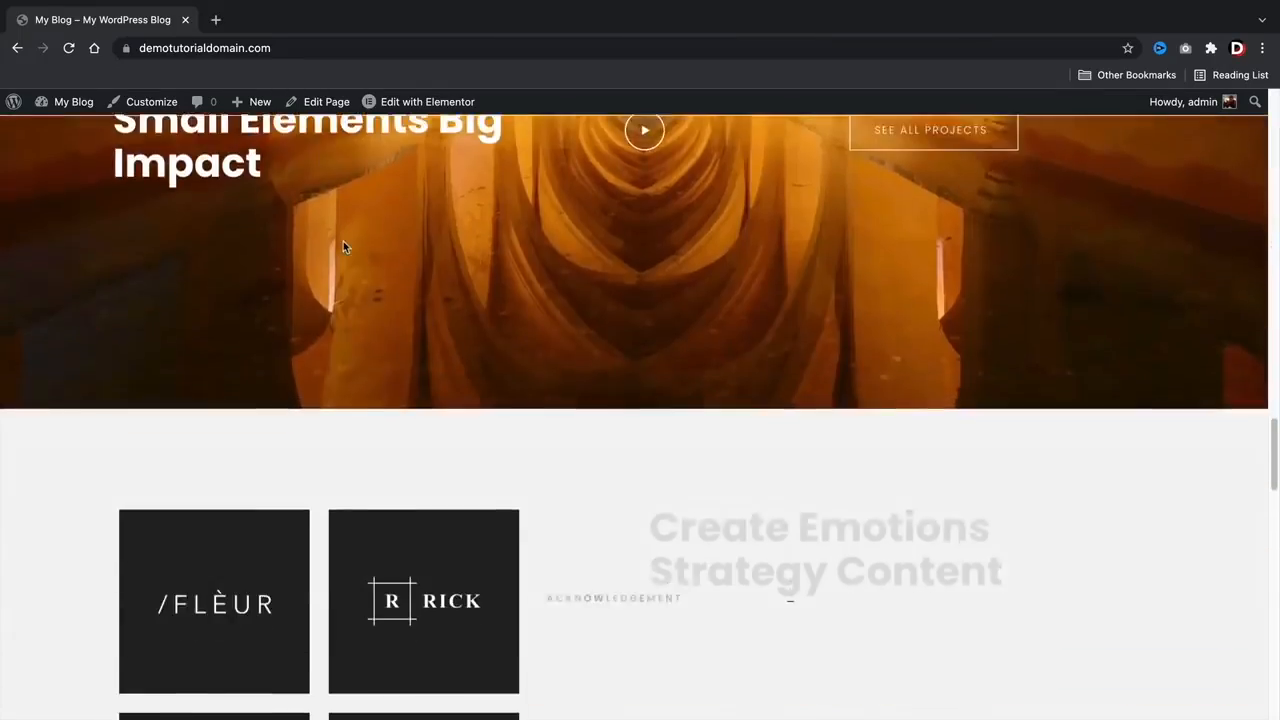
scroll(343, 247, down, 1)
scroll(354, 374, down, 12)
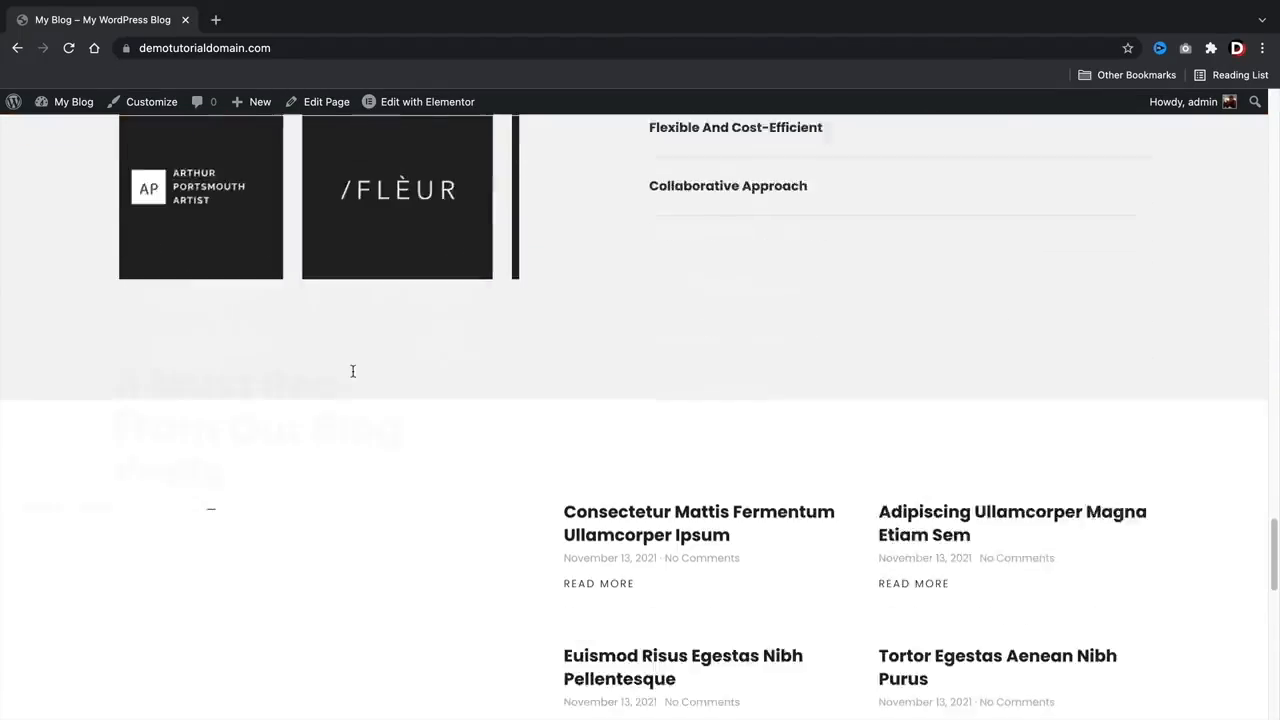
scroll(353, 371, down, 5)
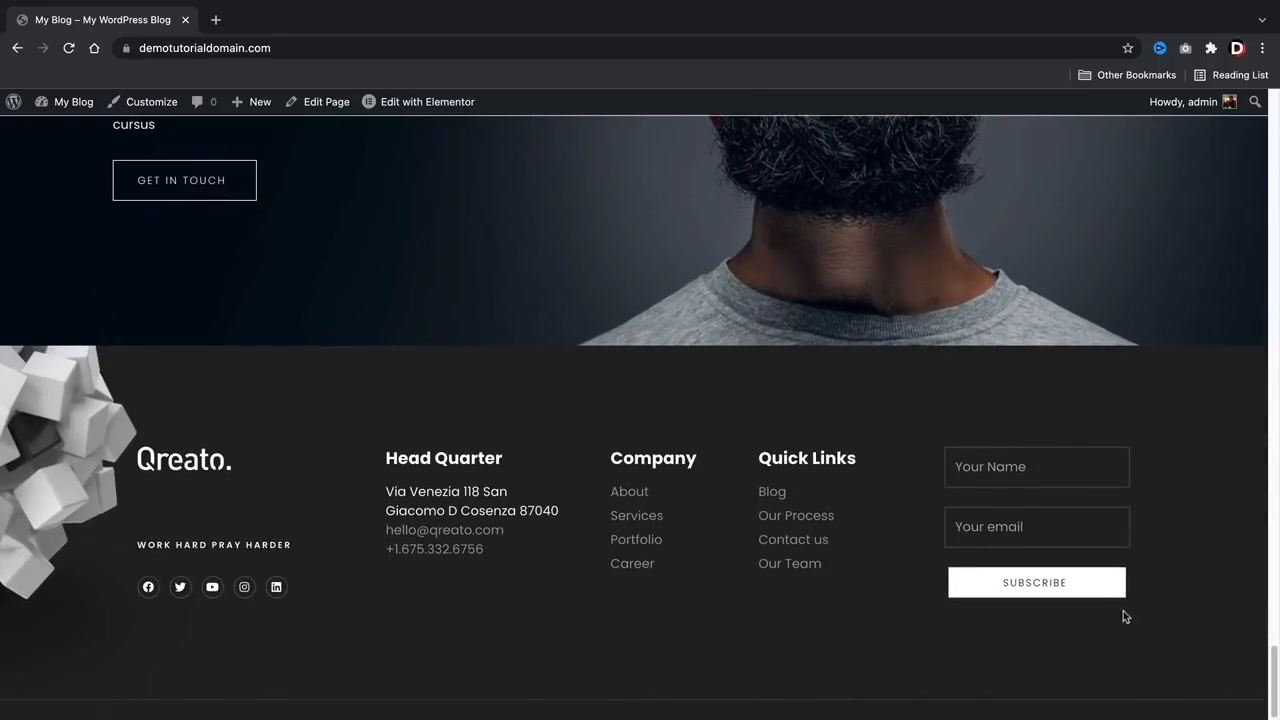
drag(1275, 688, 1268, 100)
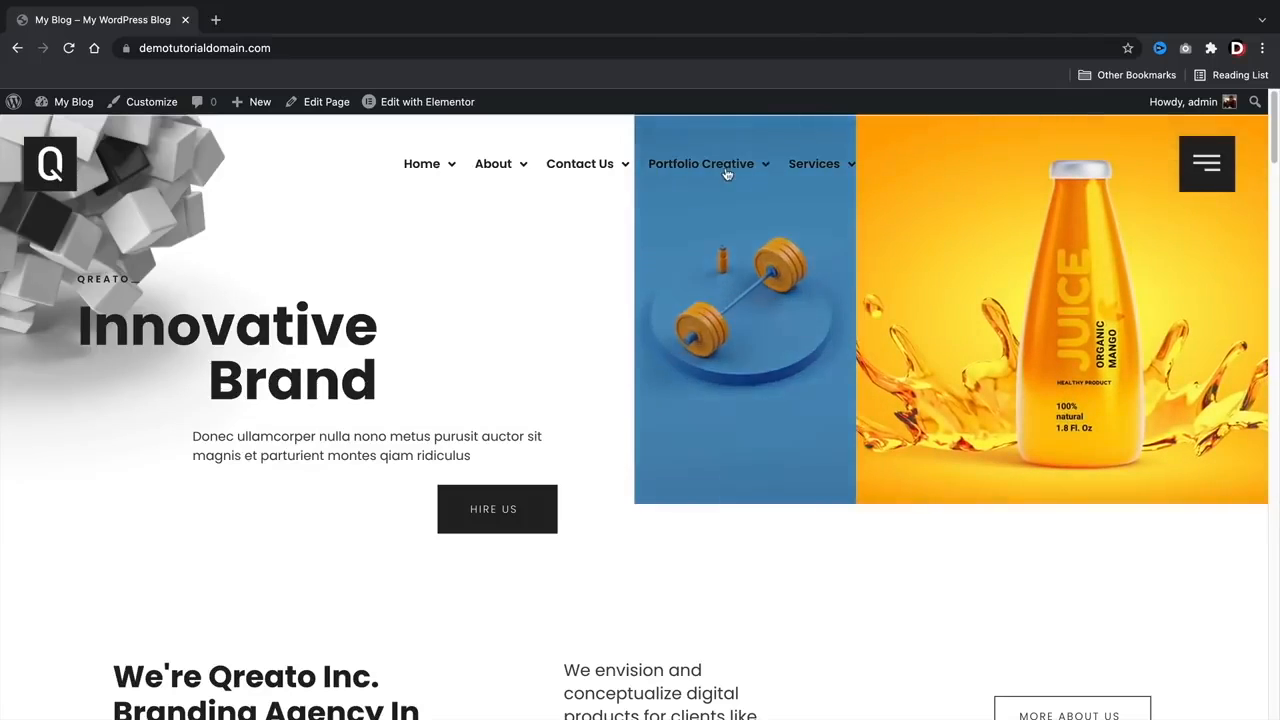
mouse_move(728, 171)
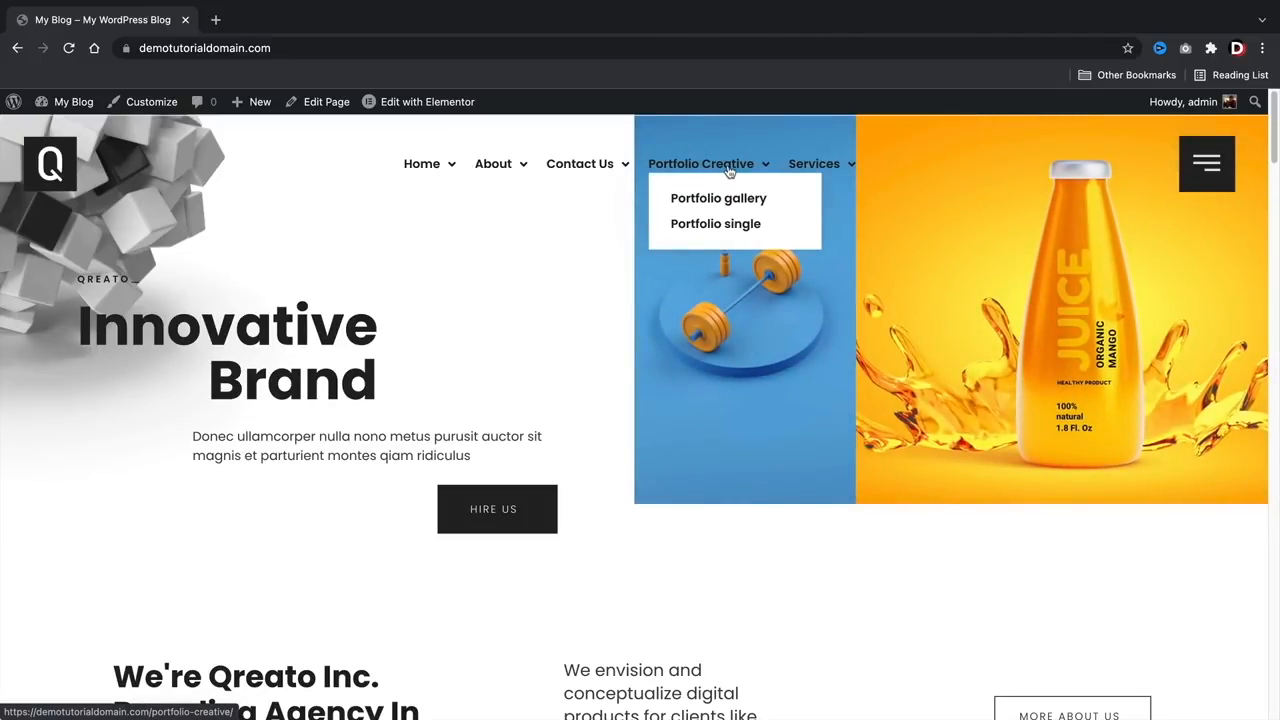
Step: Open the Portfolio Creative page from the site menu and glance over it
click(708, 168)
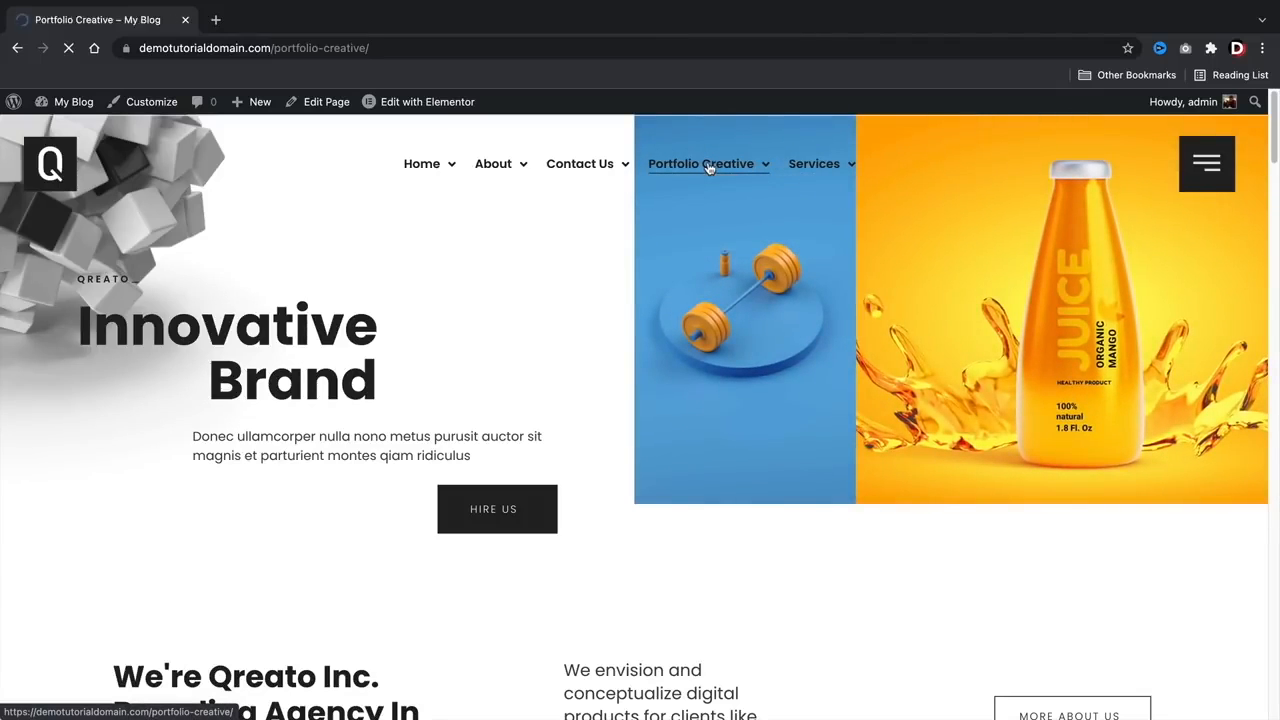
scroll(711, 352, down, 6)
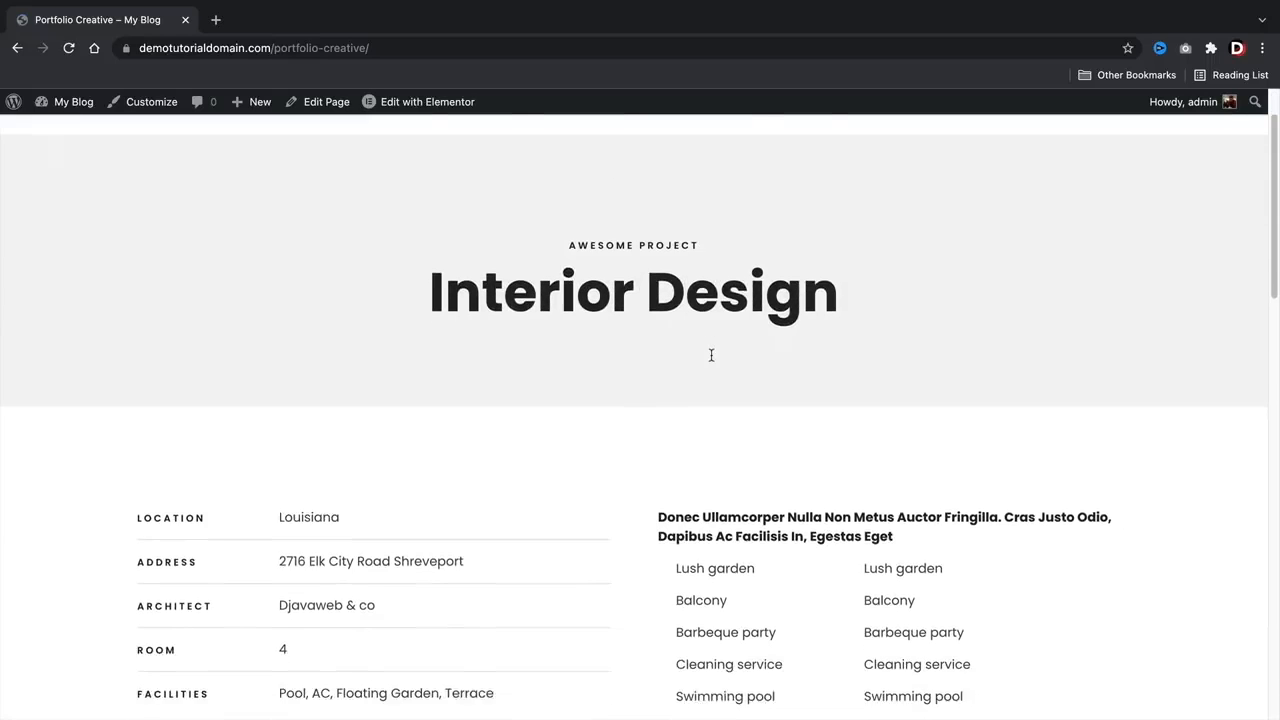
scroll(677, 335, down, 3)
scroll(677, 337, up, 9)
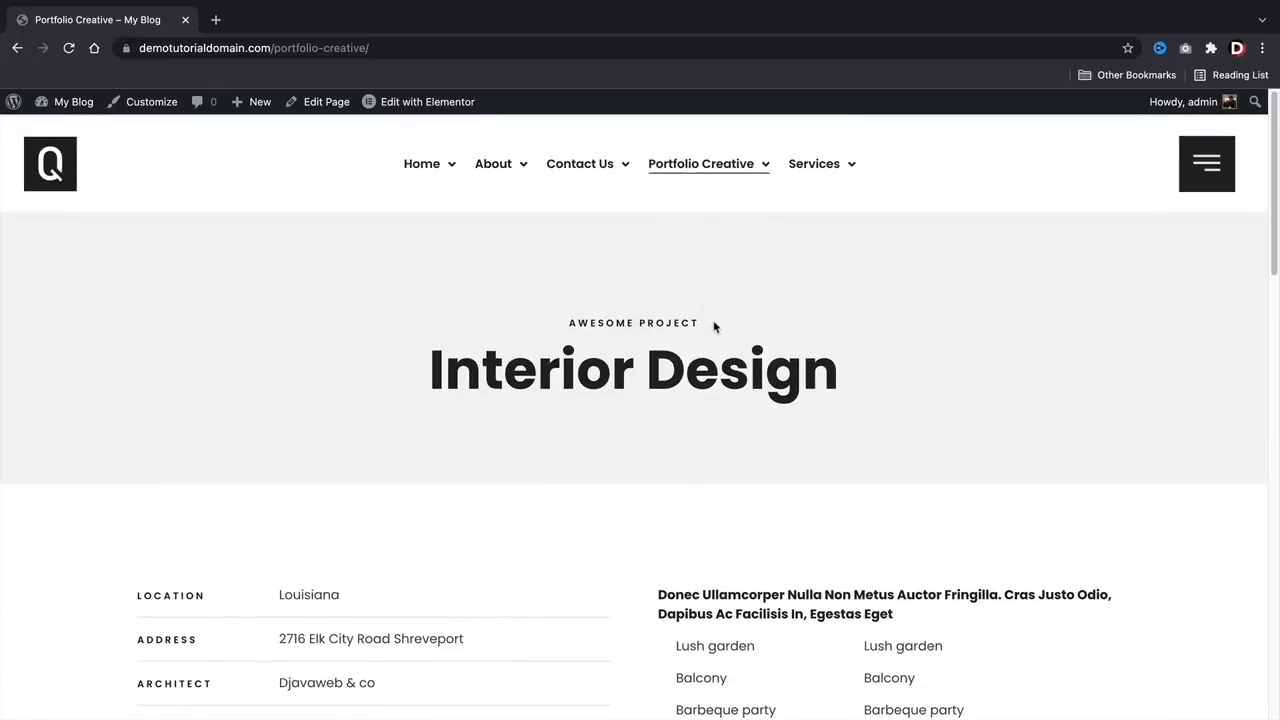
Step: Launch Edit with Elementor for Portfolio Creative and scroll the widget panel to the Pro widgets
click(449, 113)
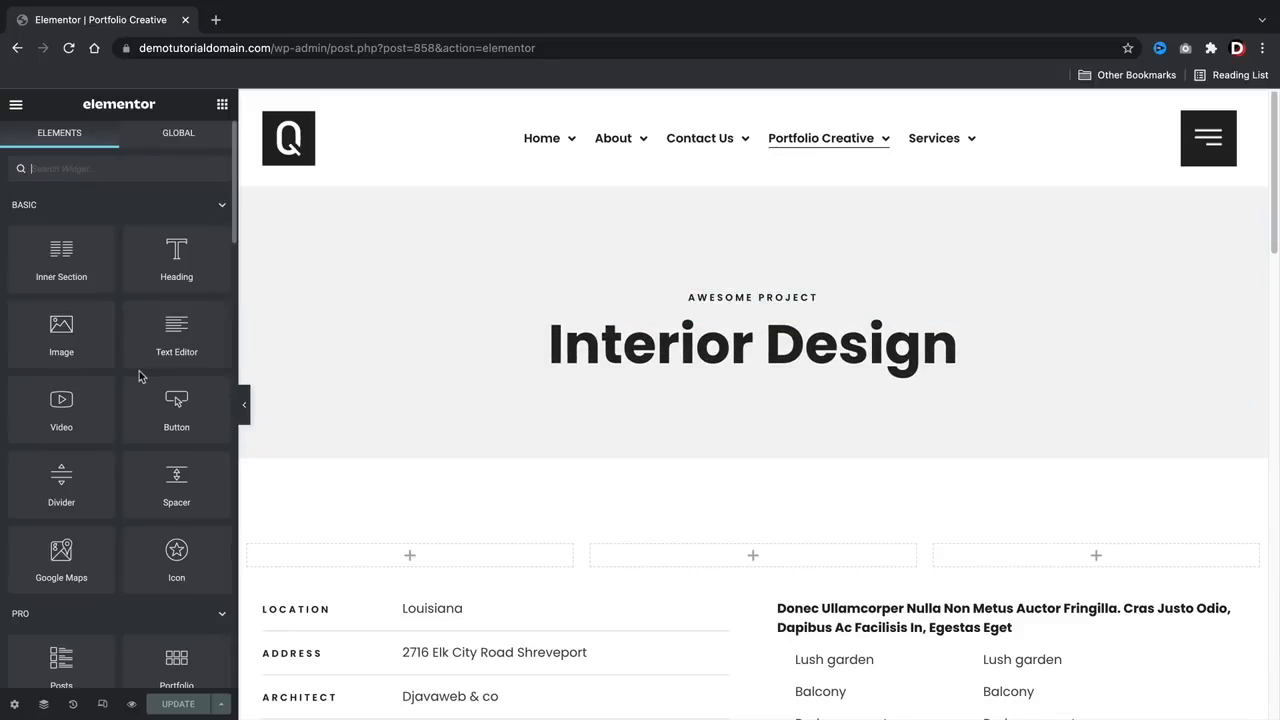
scroll(139, 371, down, 3)
scroll(139, 376, down, 2)
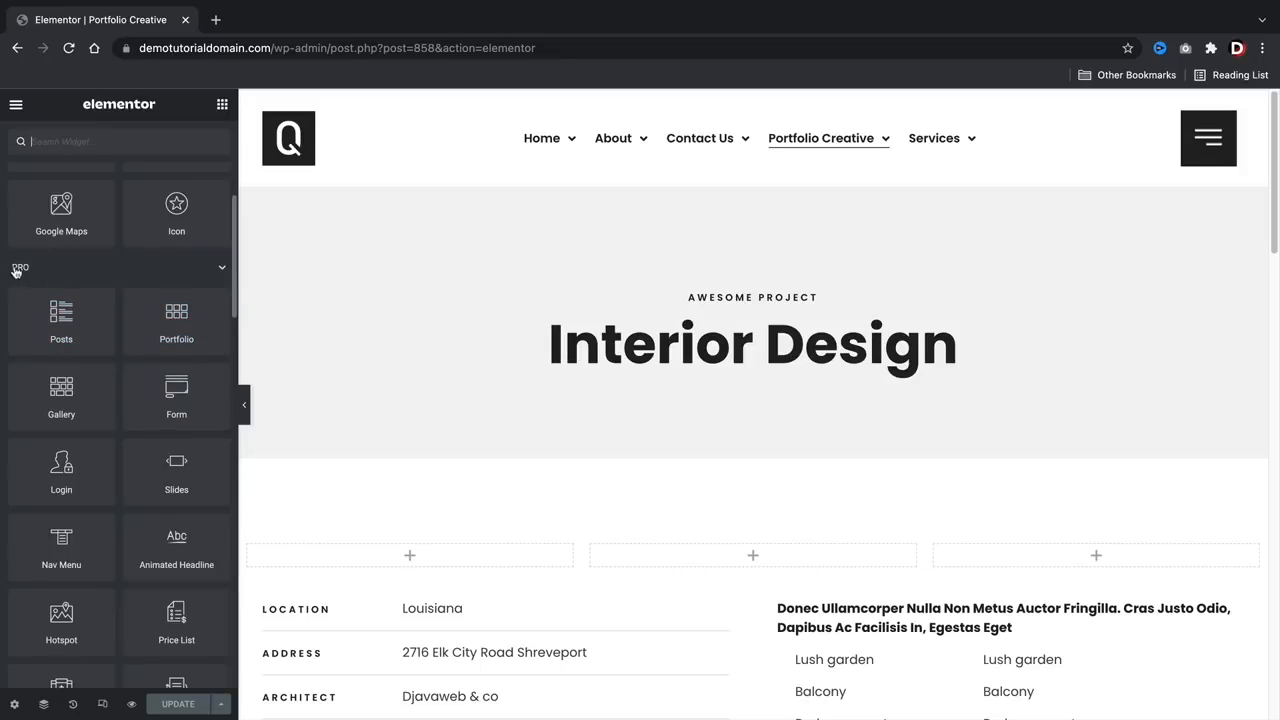
Step: Drop a Portfolio widget under the Interior Design heading and review its six-image, three-column grid
drag(183, 323, 720, 420)
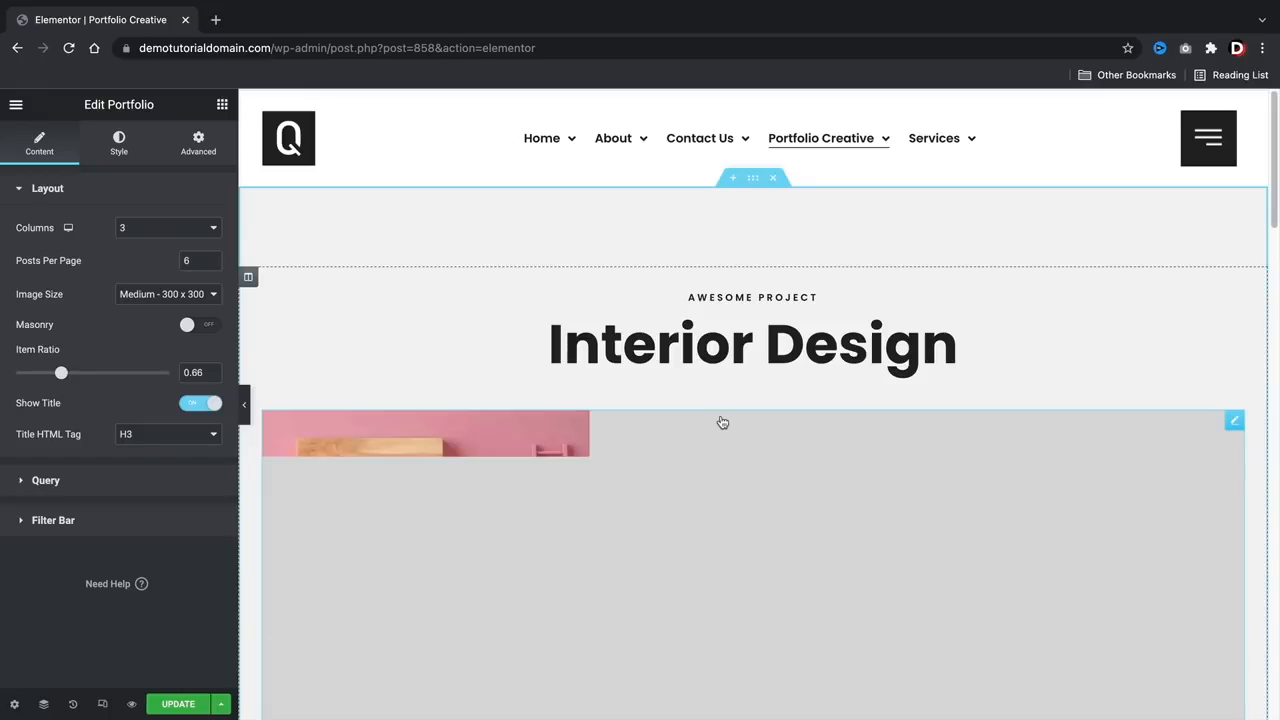
scroll(723, 423, down, 2)
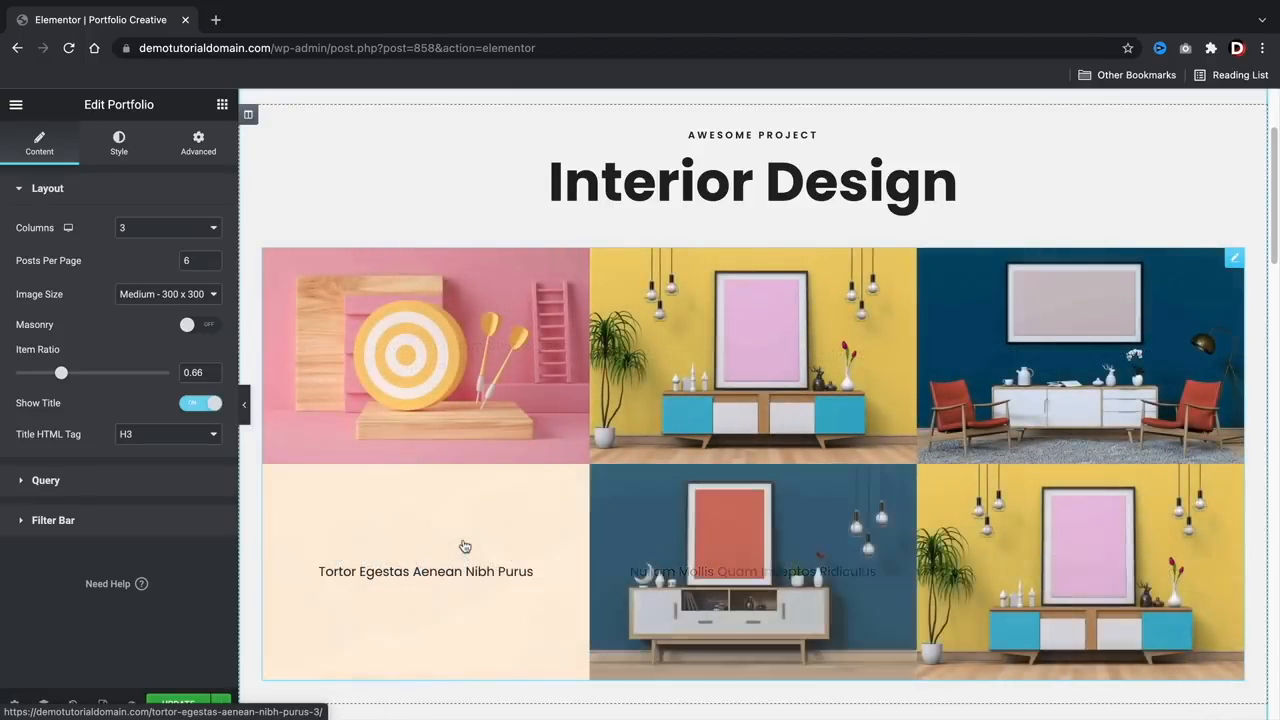
scroll(472, 545, down, 15)
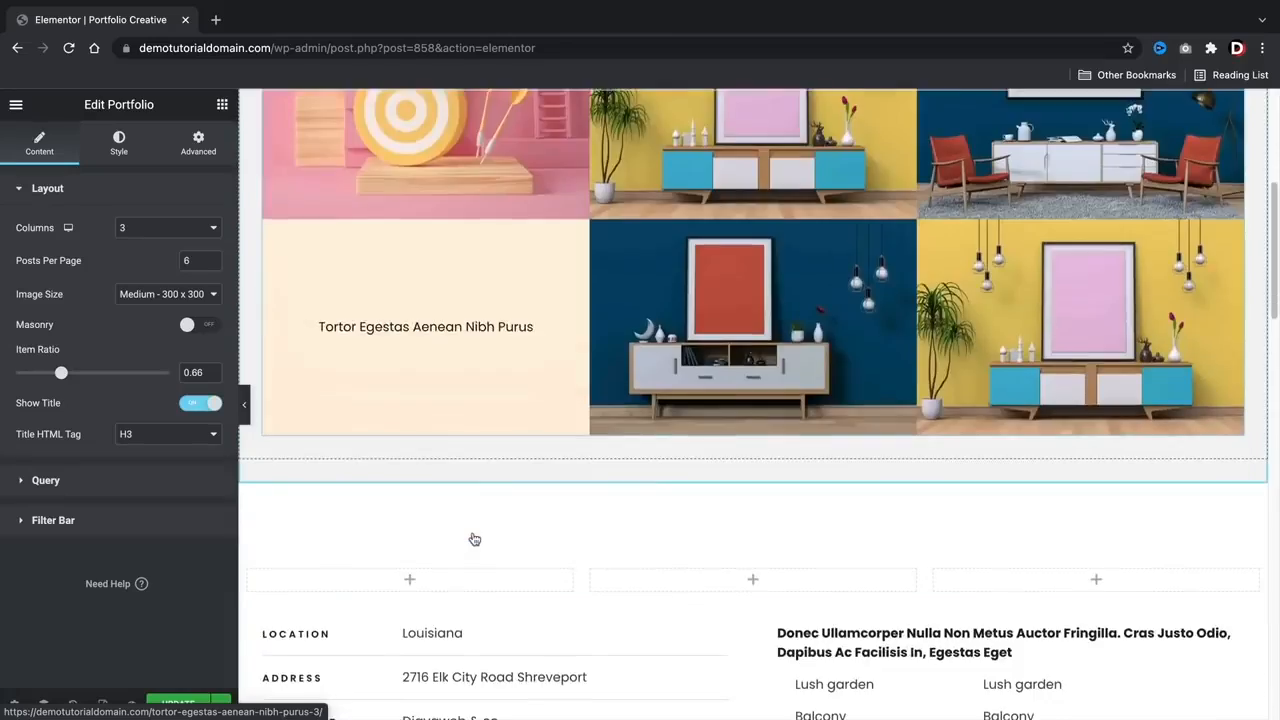
scroll(473, 538, down, 5)
scroll(473, 538, up, 15)
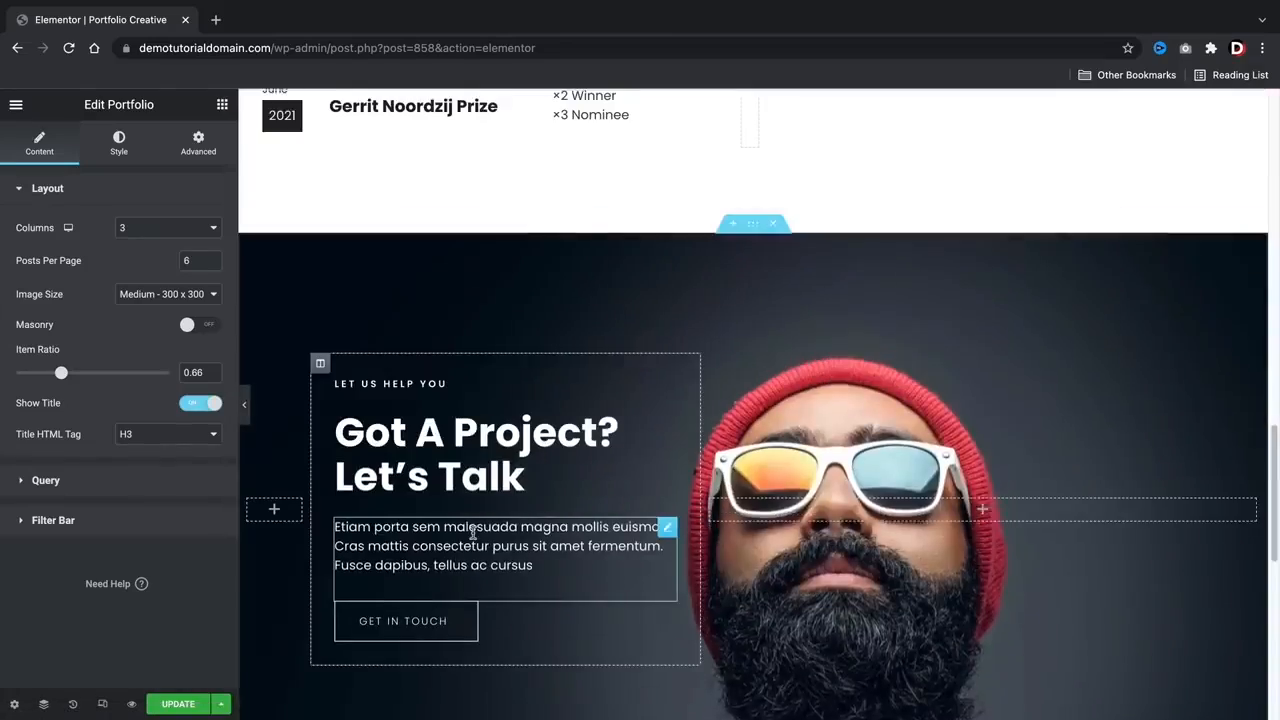
scroll(473, 538, up, 6)
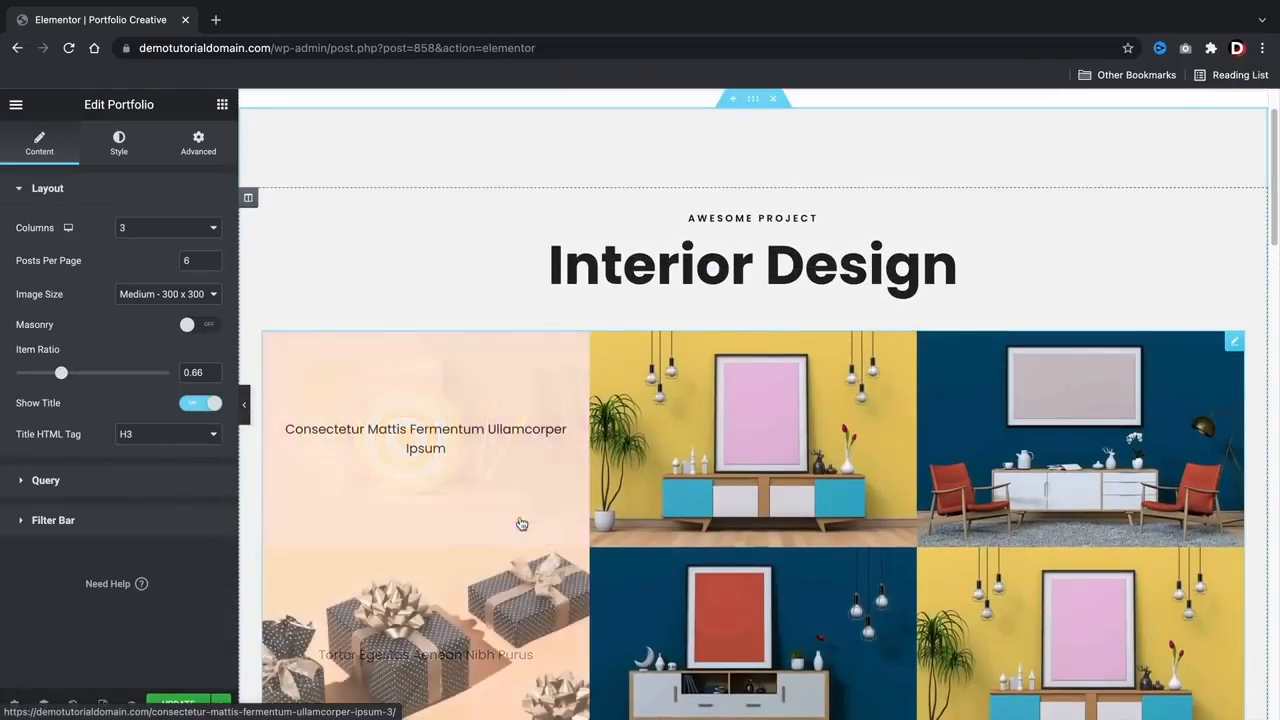
scroll(765, 235, up, 1)
mouse_move(826, 151)
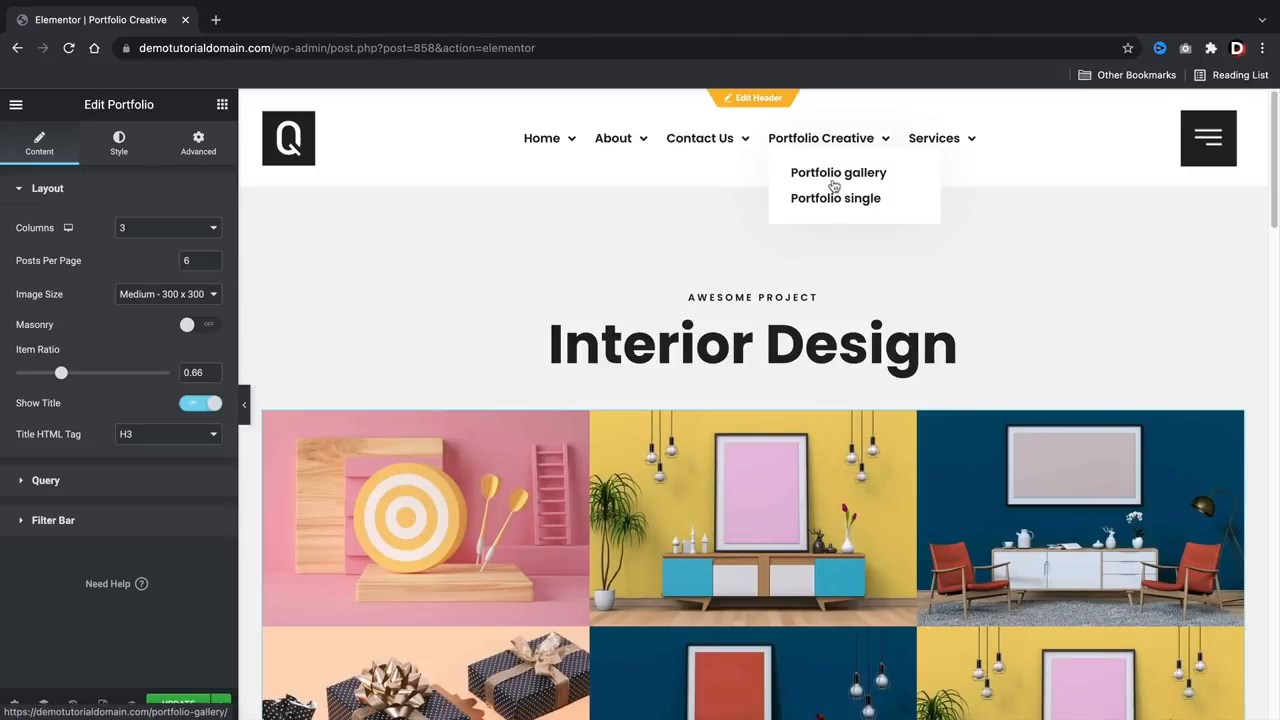
Step: Save the Portfolio Creative page with UPDATE
scroll(795, 372, down, 2)
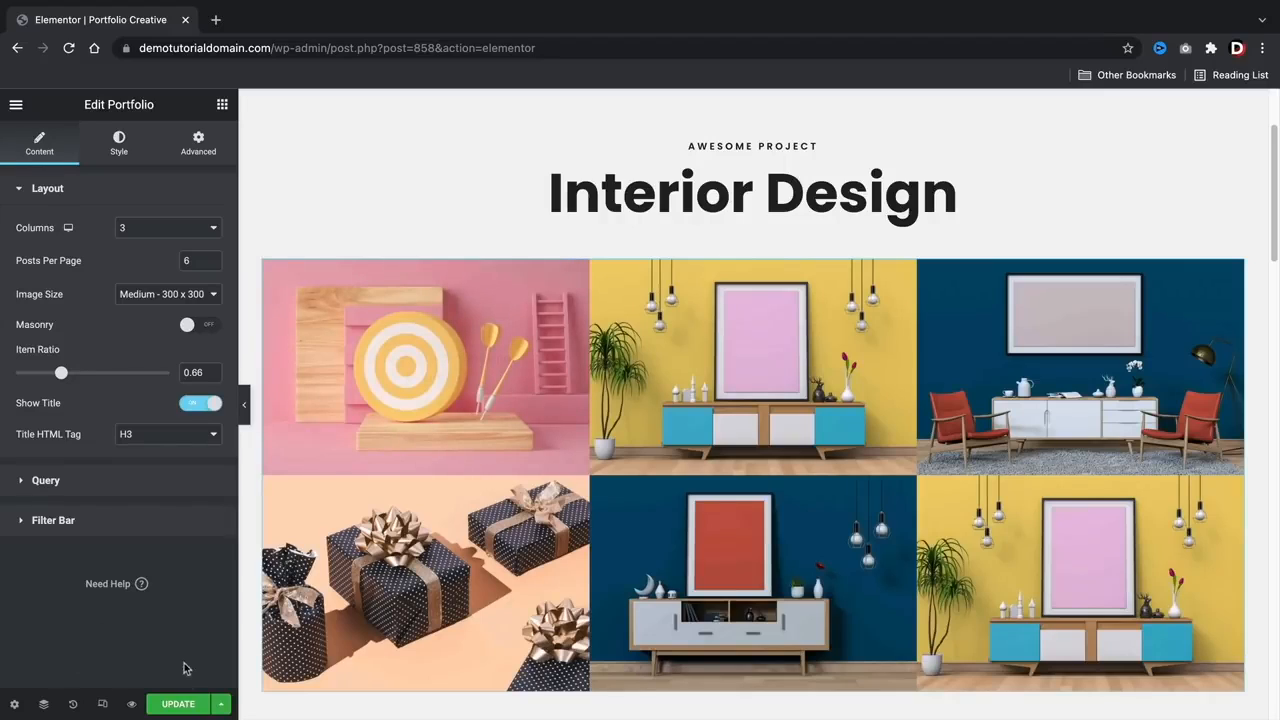
click(184, 706)
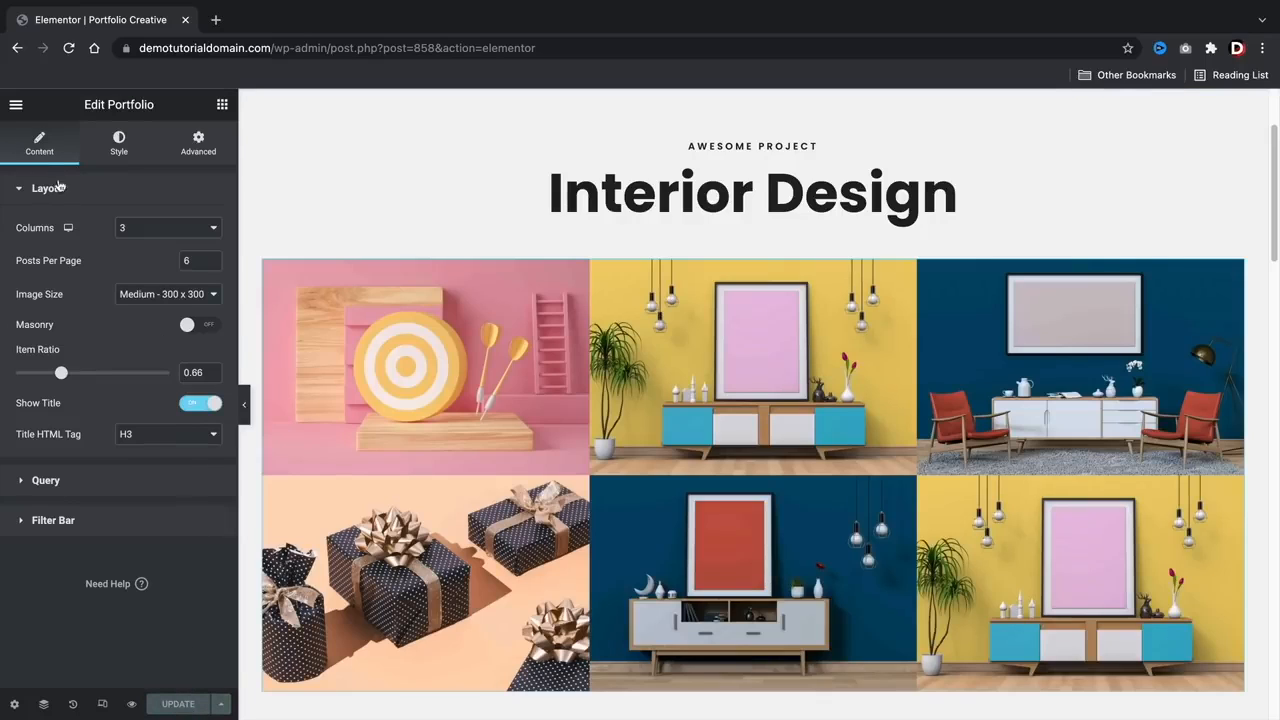
click(14, 106)
Step: Leave the editor for the dashboard and open the Posts > All Posts list
click(84, 396)
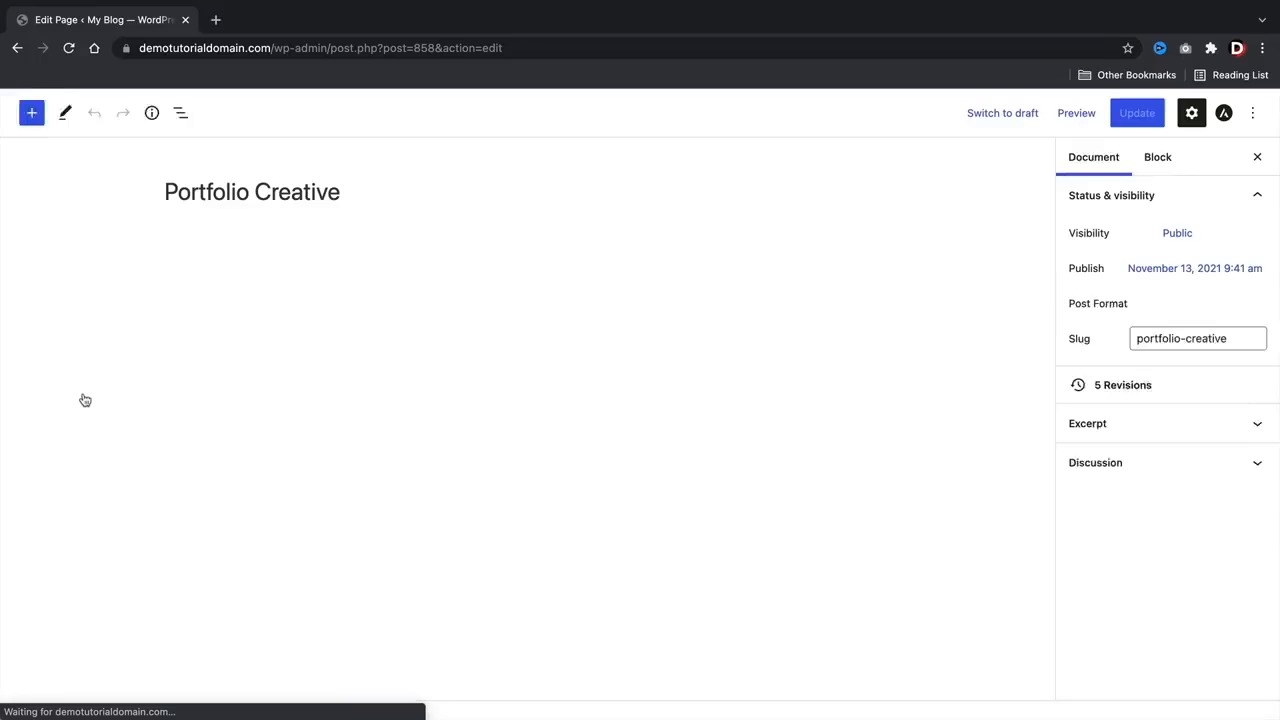
click(22, 116)
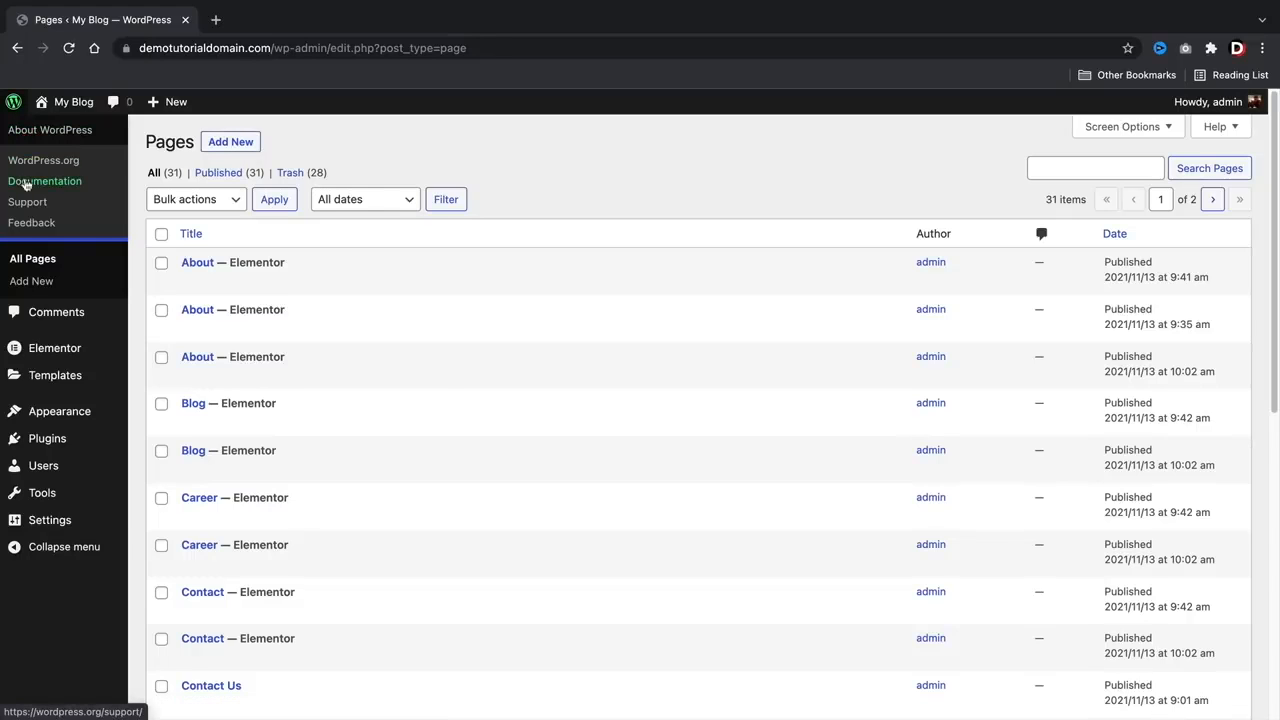
mouse_move(80, 404)
mouse_move(58, 180)
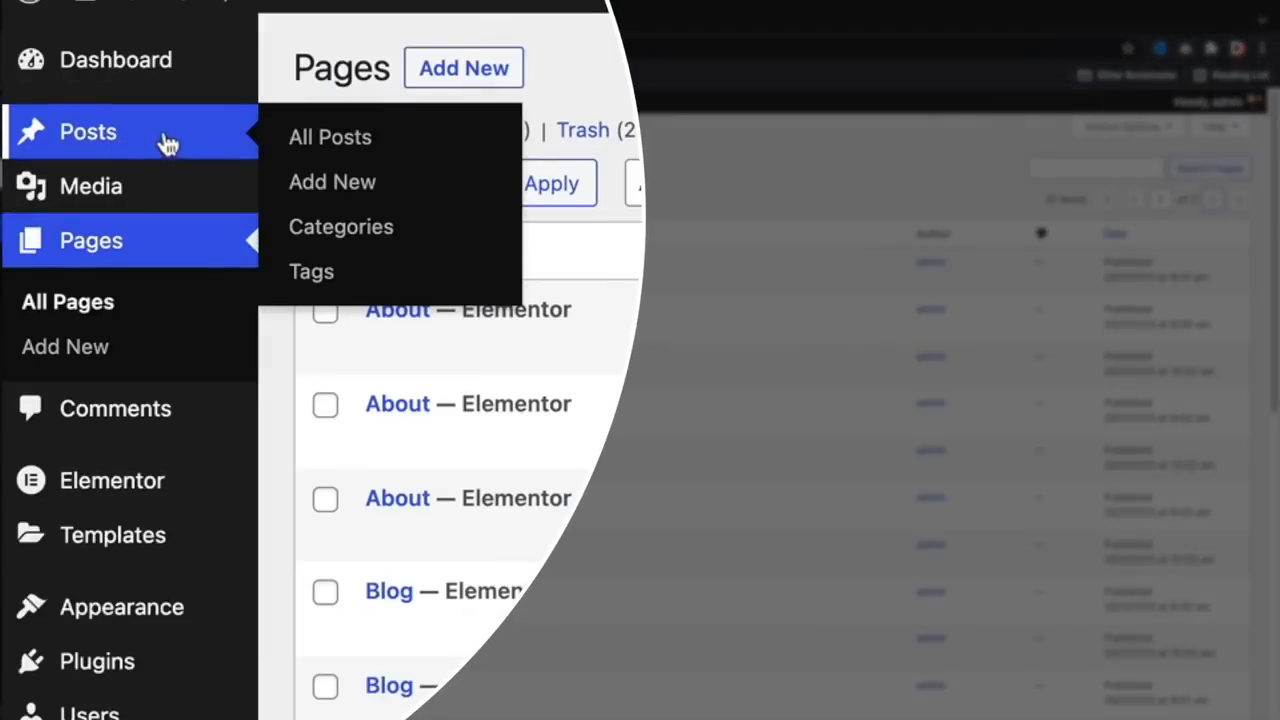
click(347, 140)
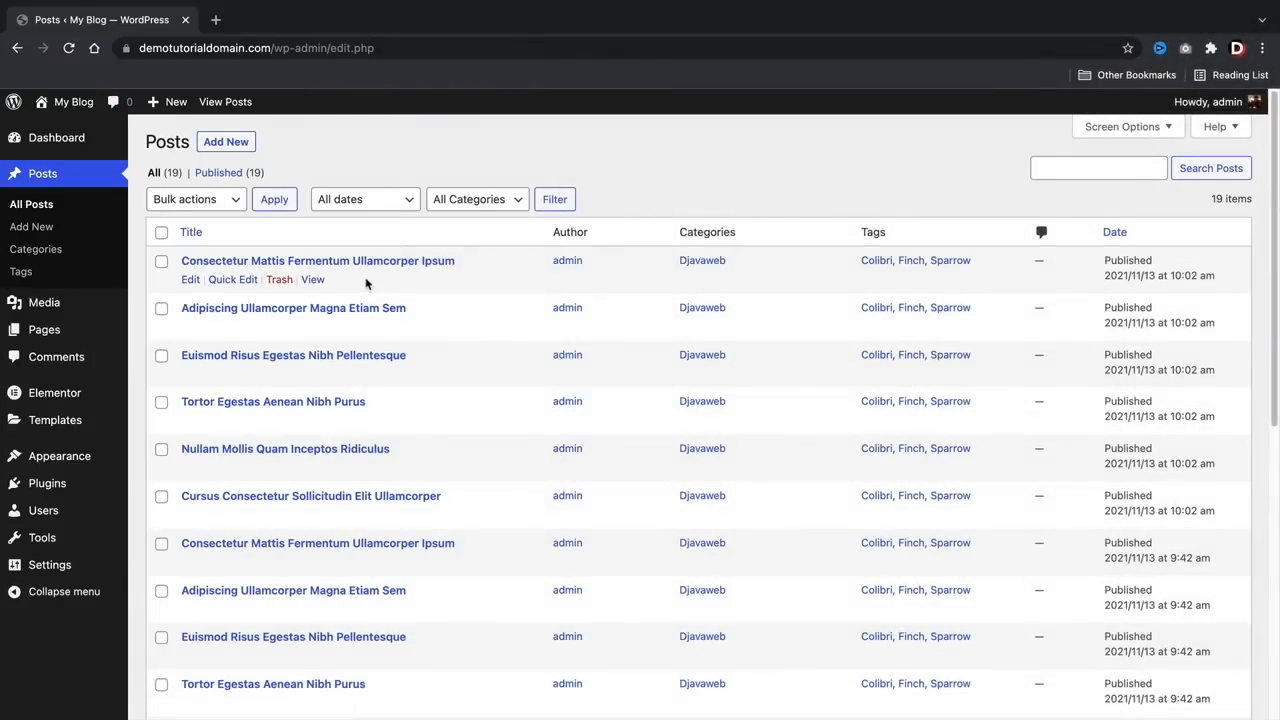
Step: View the post 'Consectetur Mattis Fermentum Ullamcorper Ipsum' on the live site and scroll through it
click(313, 280)
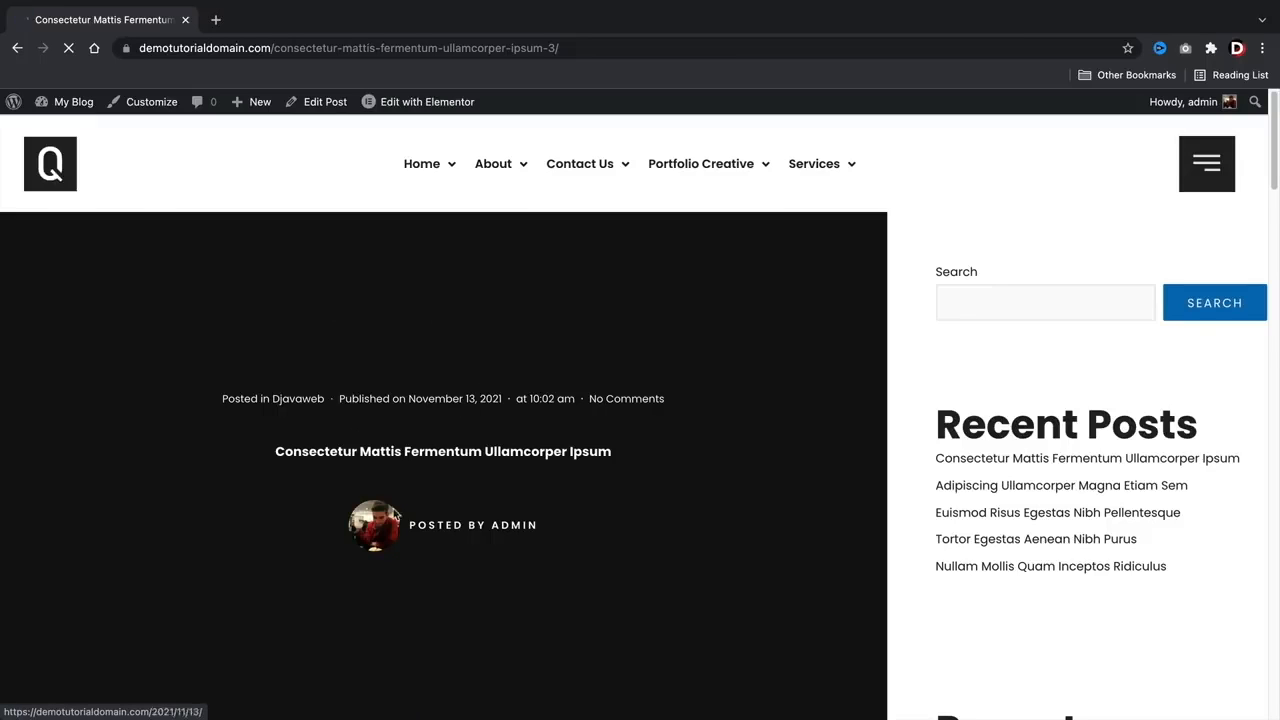
scroll(550, 440, down, 6)
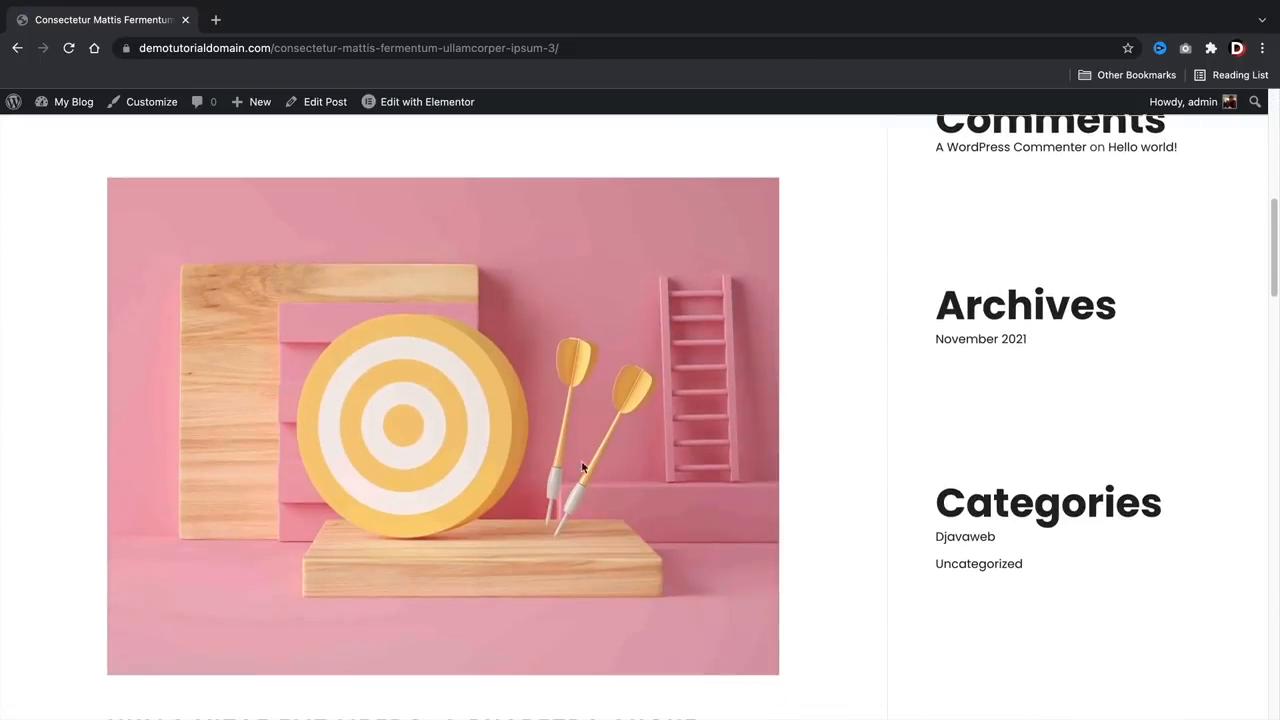
scroll(573, 490, down, 5)
scroll(543, 437, up, 9)
scroll(545, 438, up, 3)
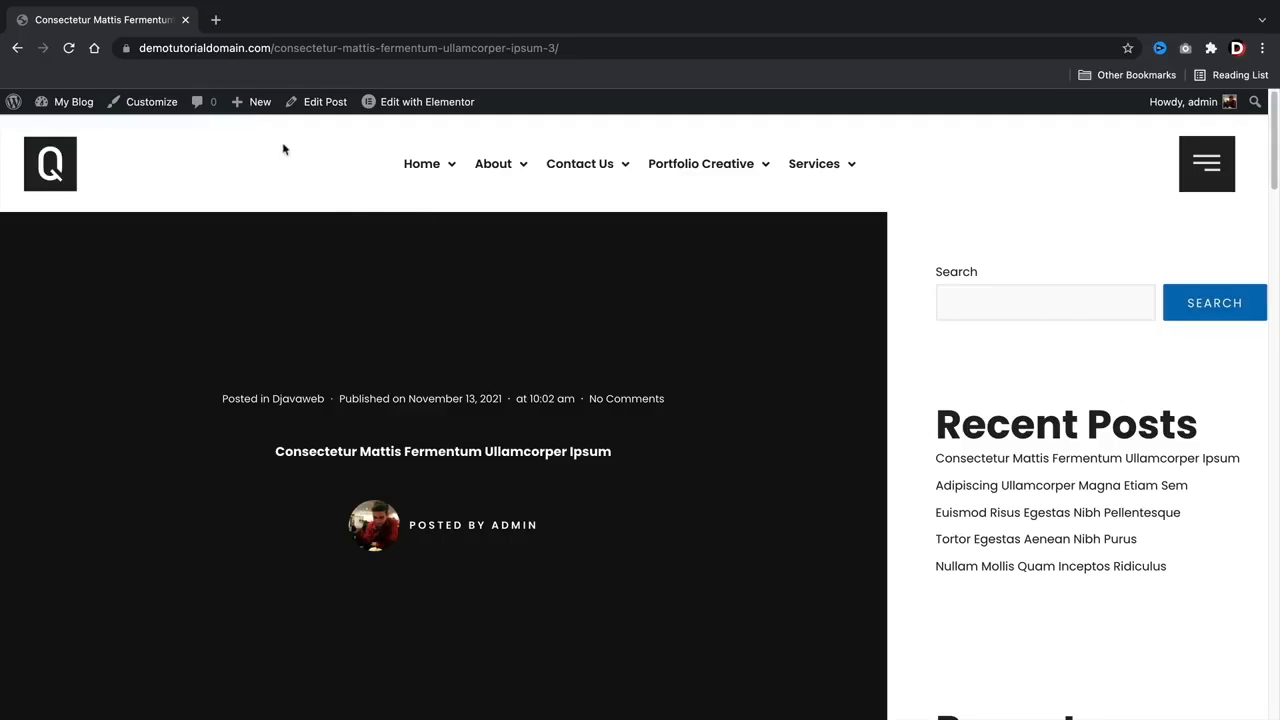
Step: In the Customizer, publish No Sidebar as the default sidebar layout and return to the post
click(163, 106)
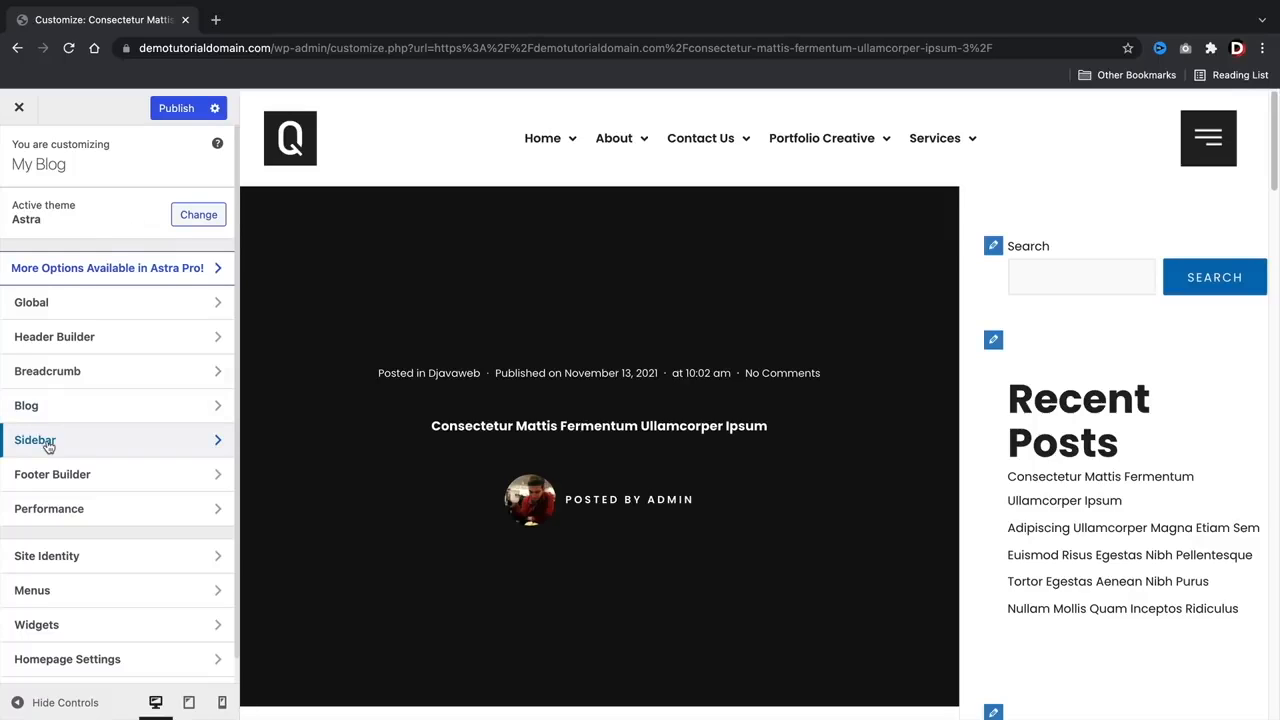
click(47, 441)
click(134, 246)
click(143, 209)
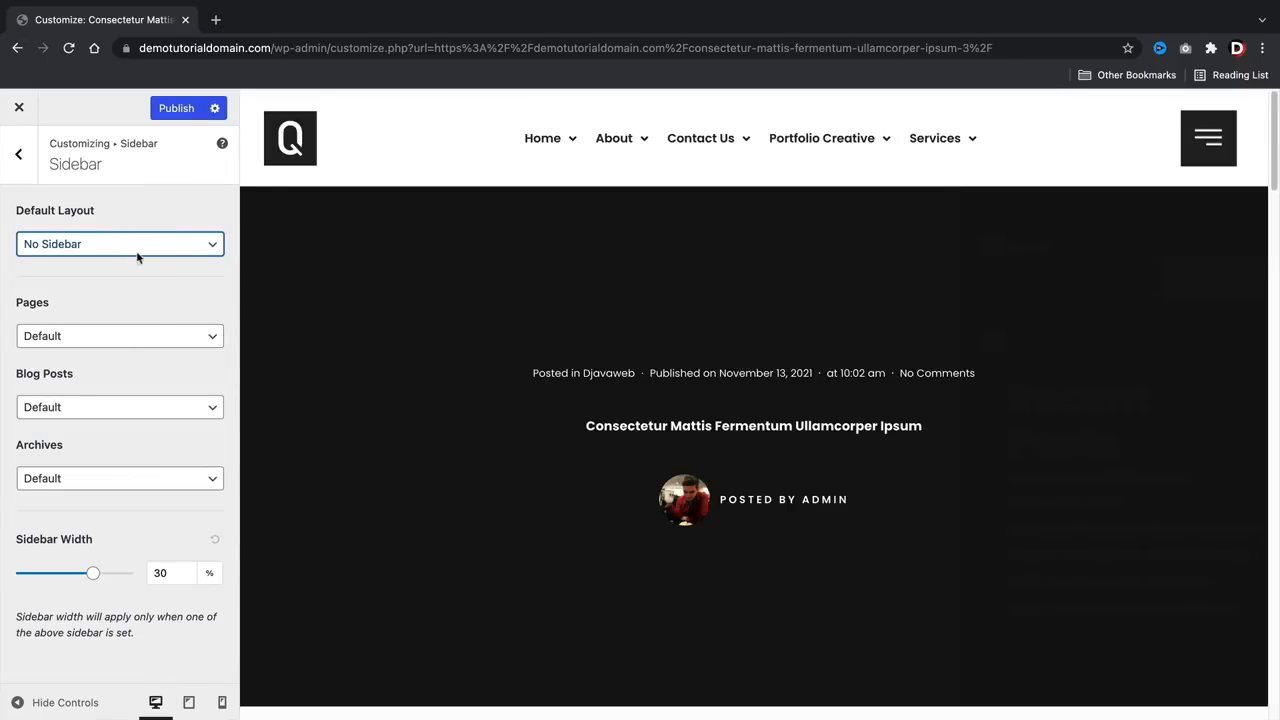
click(173, 110)
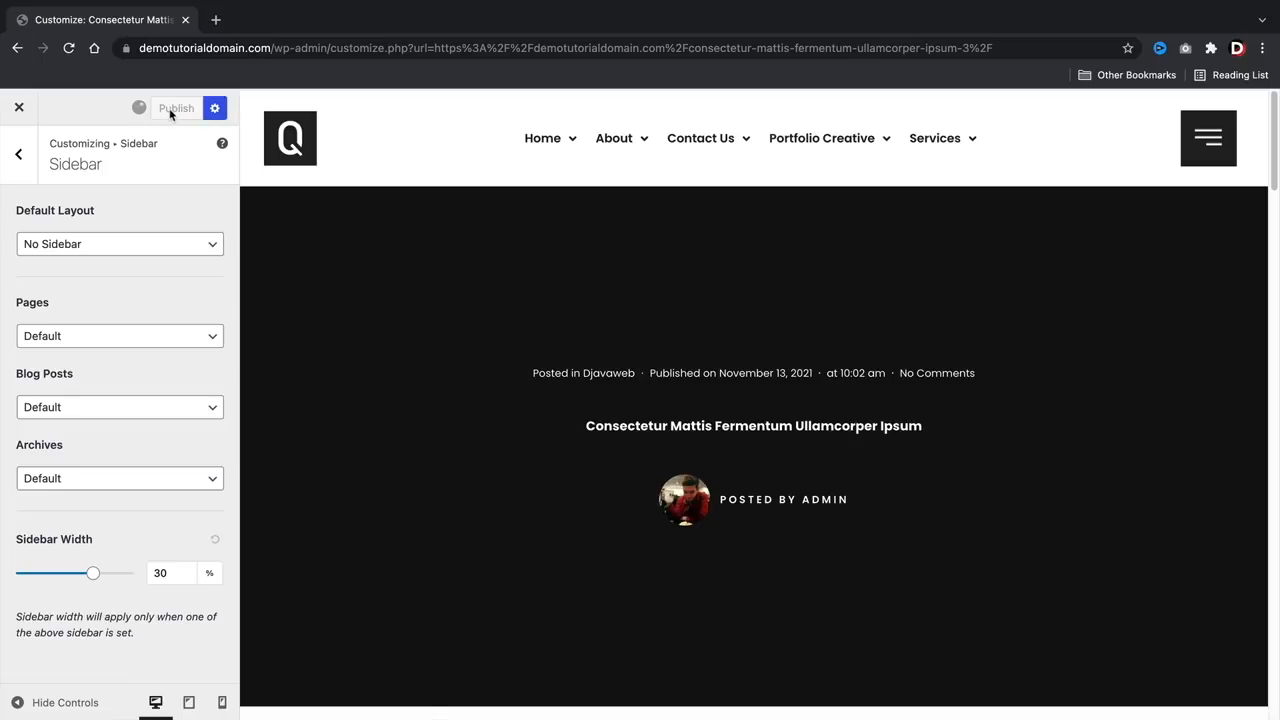
click(17, 108)
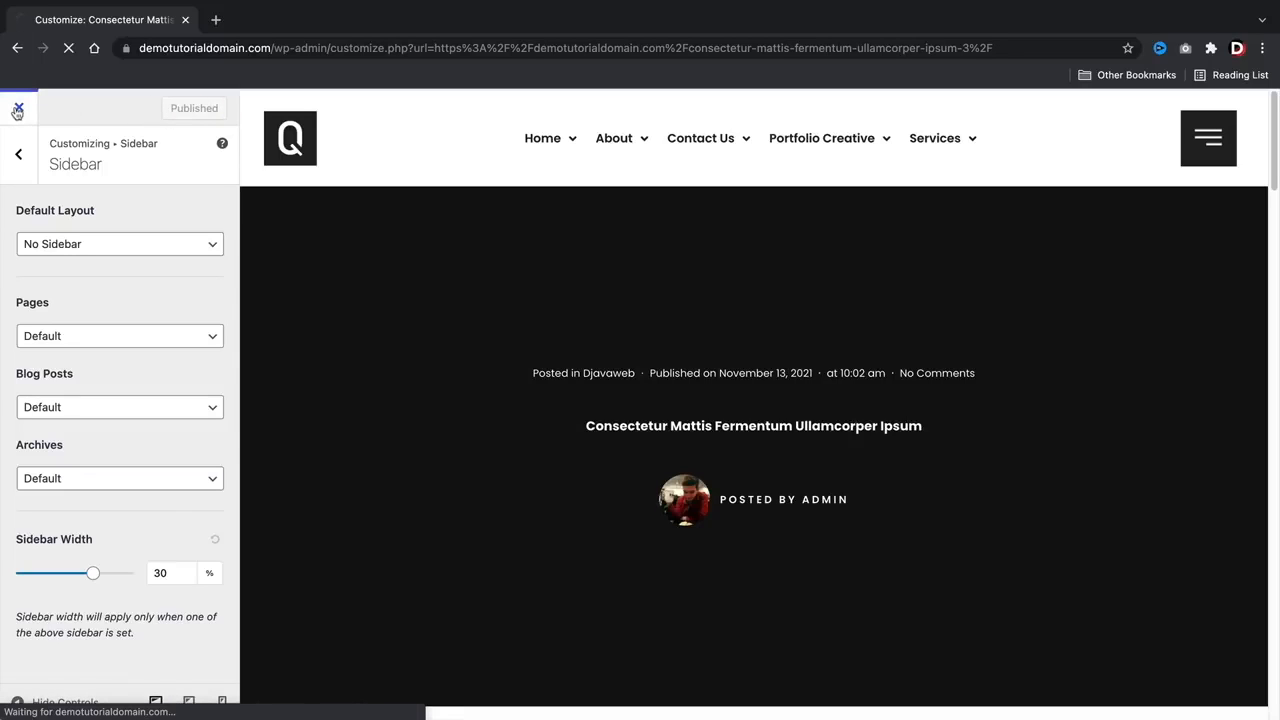
Step: From the dashboard, add a new post and type the title 'The Interior Design Project', fixing the typo
mouse_move(62, 104)
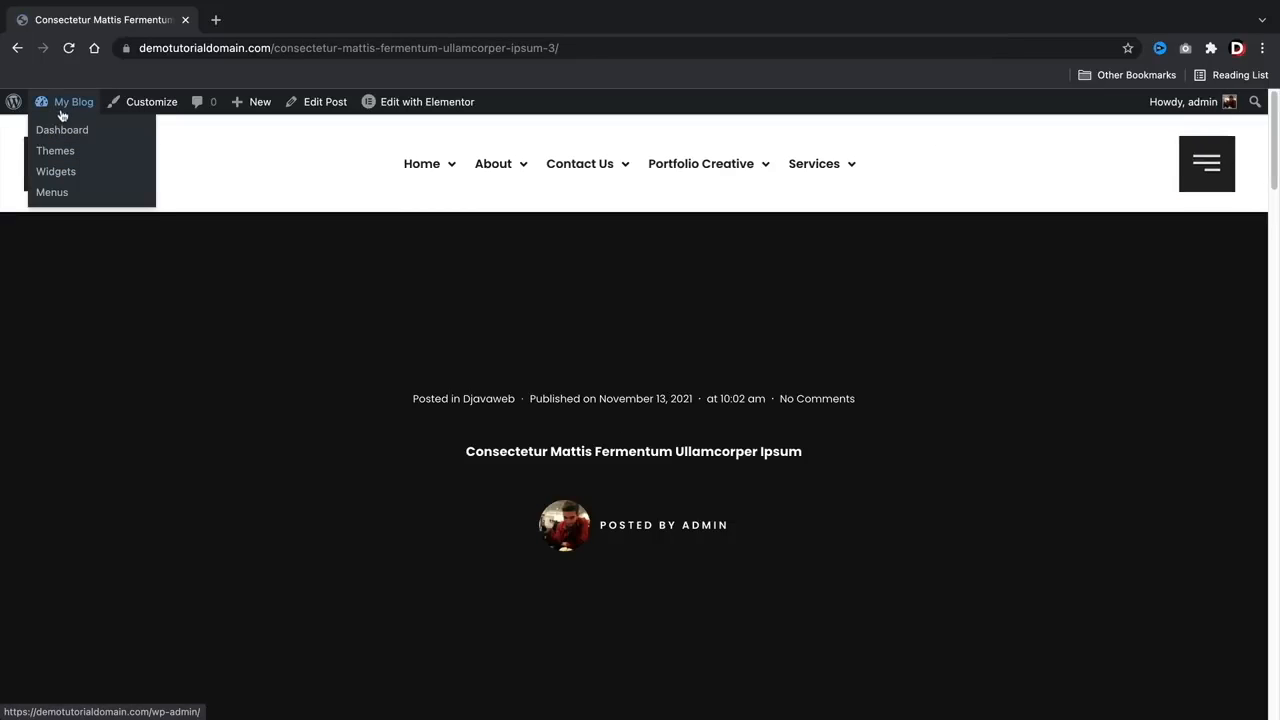
click(62, 131)
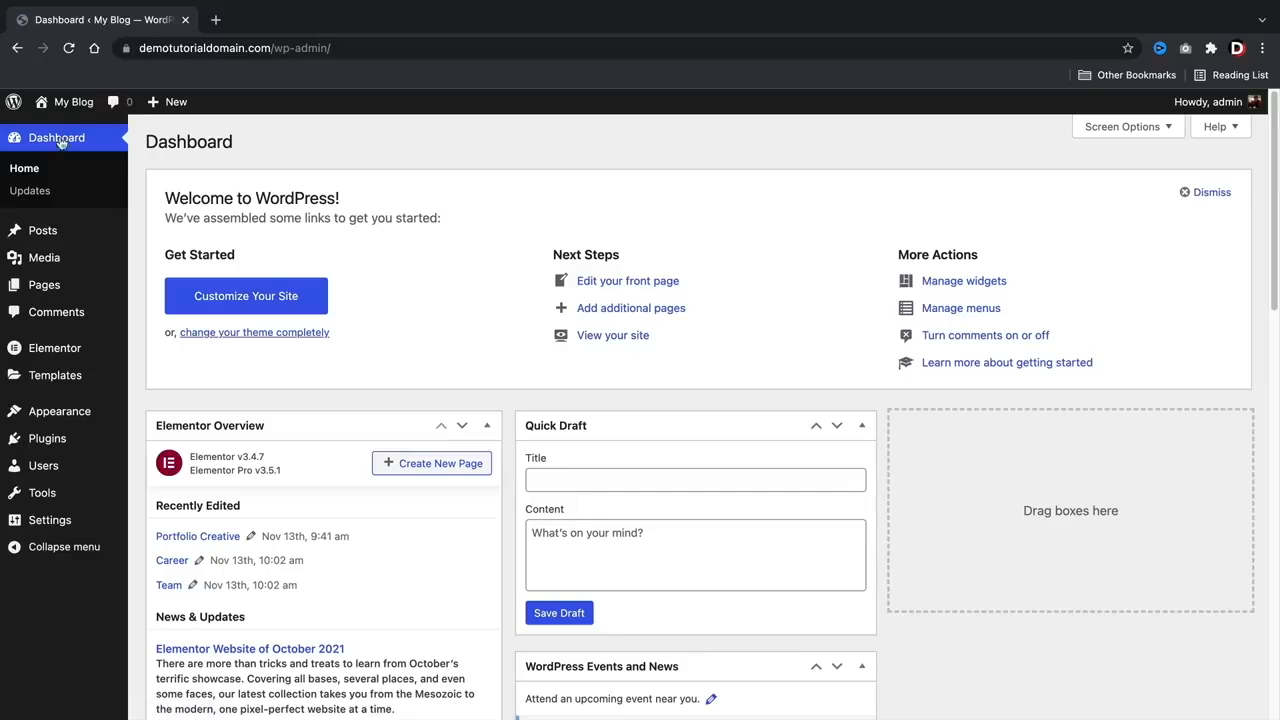
mouse_move(62, 238)
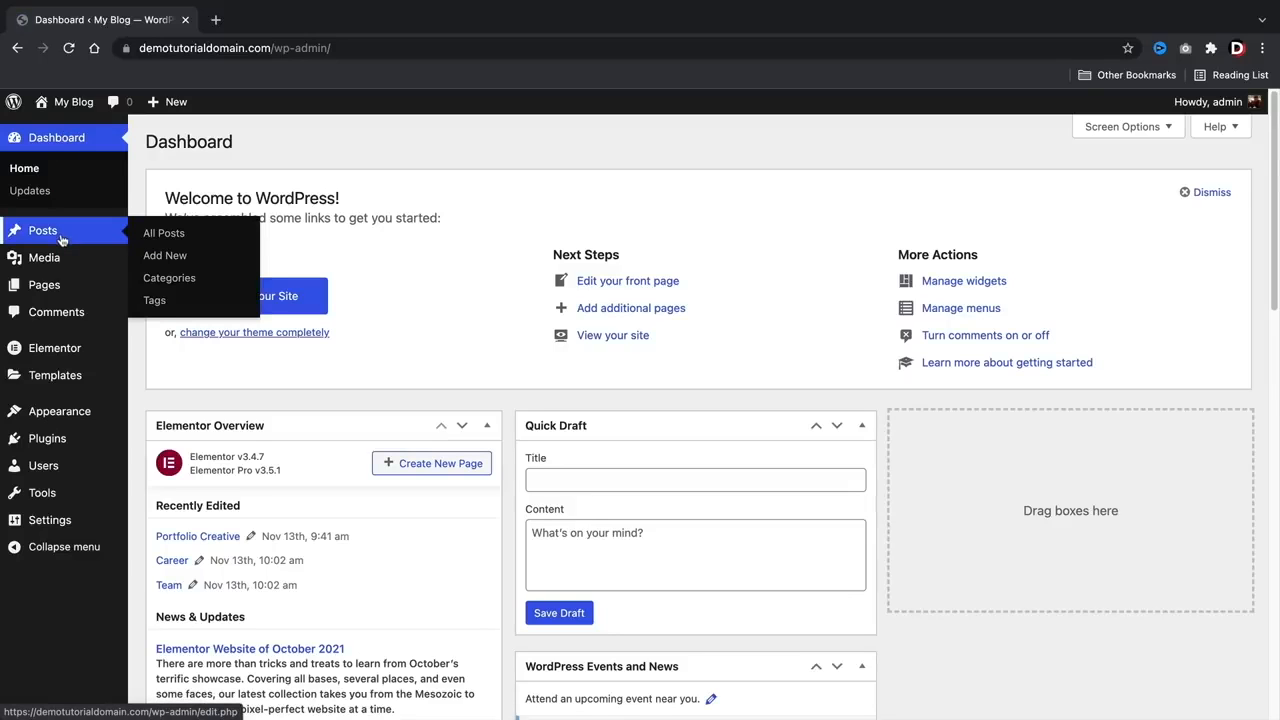
click(187, 263)
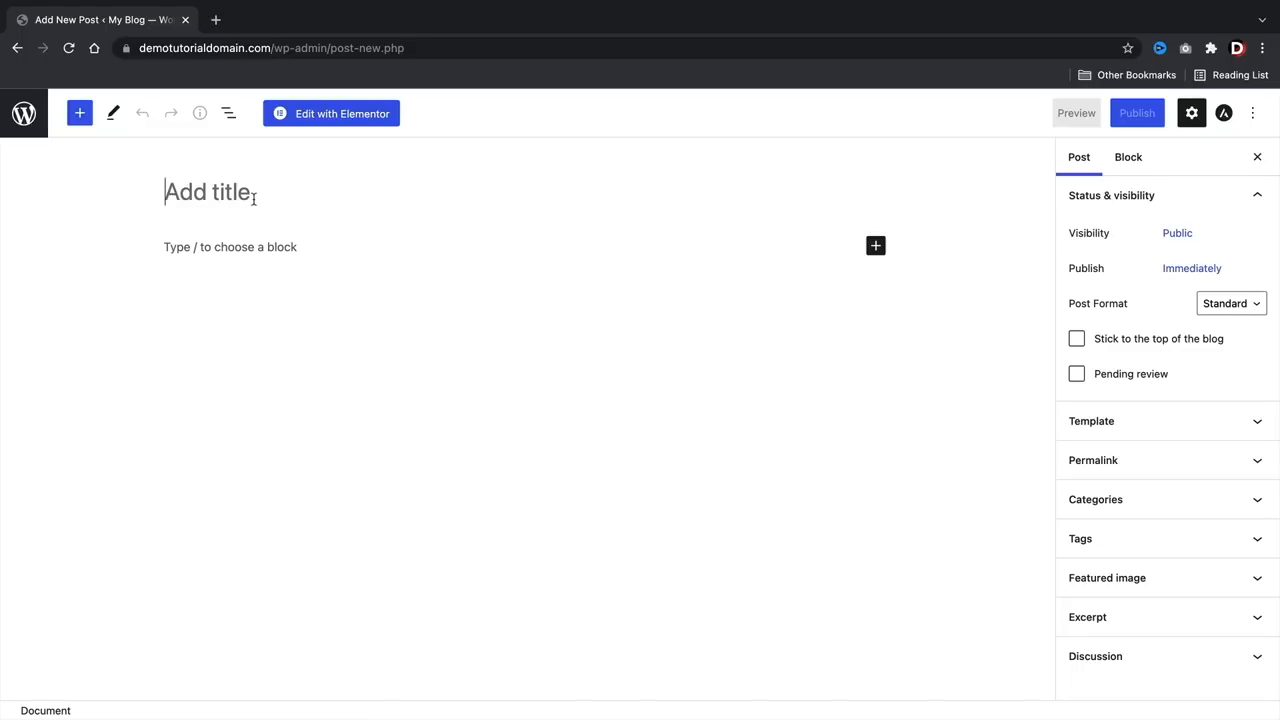
text(The Interior Design)
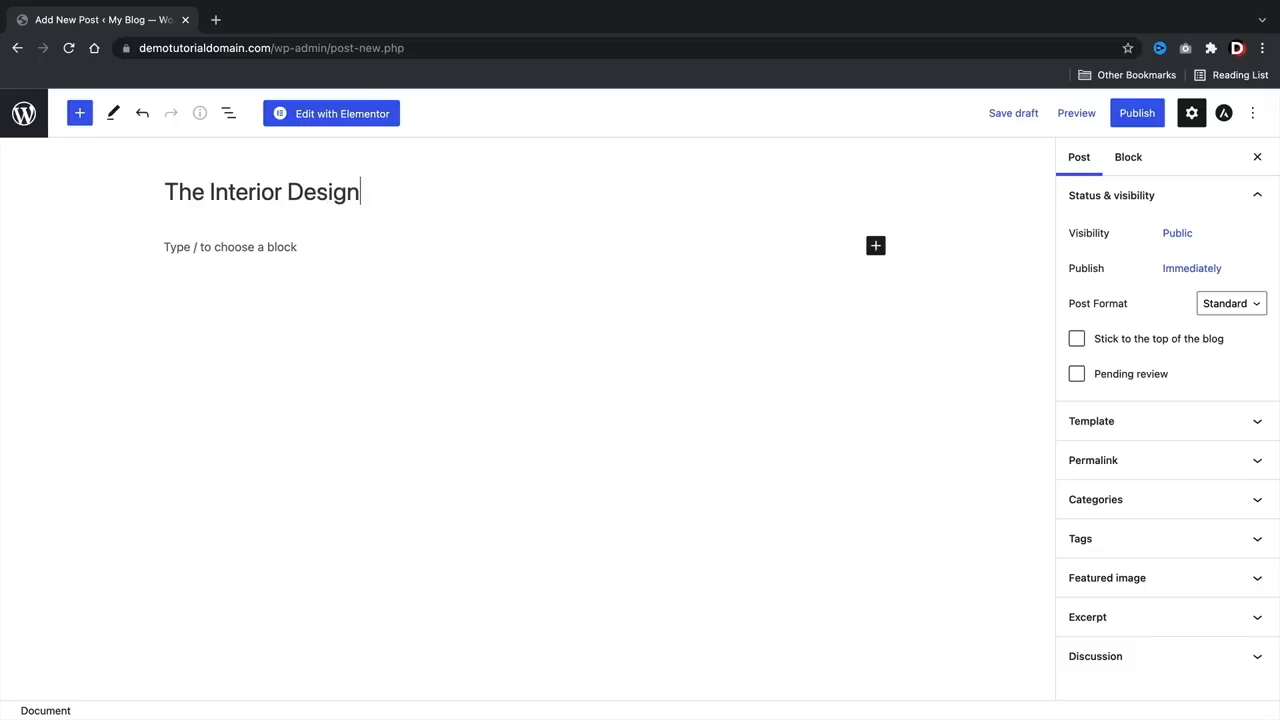
text( Projext)
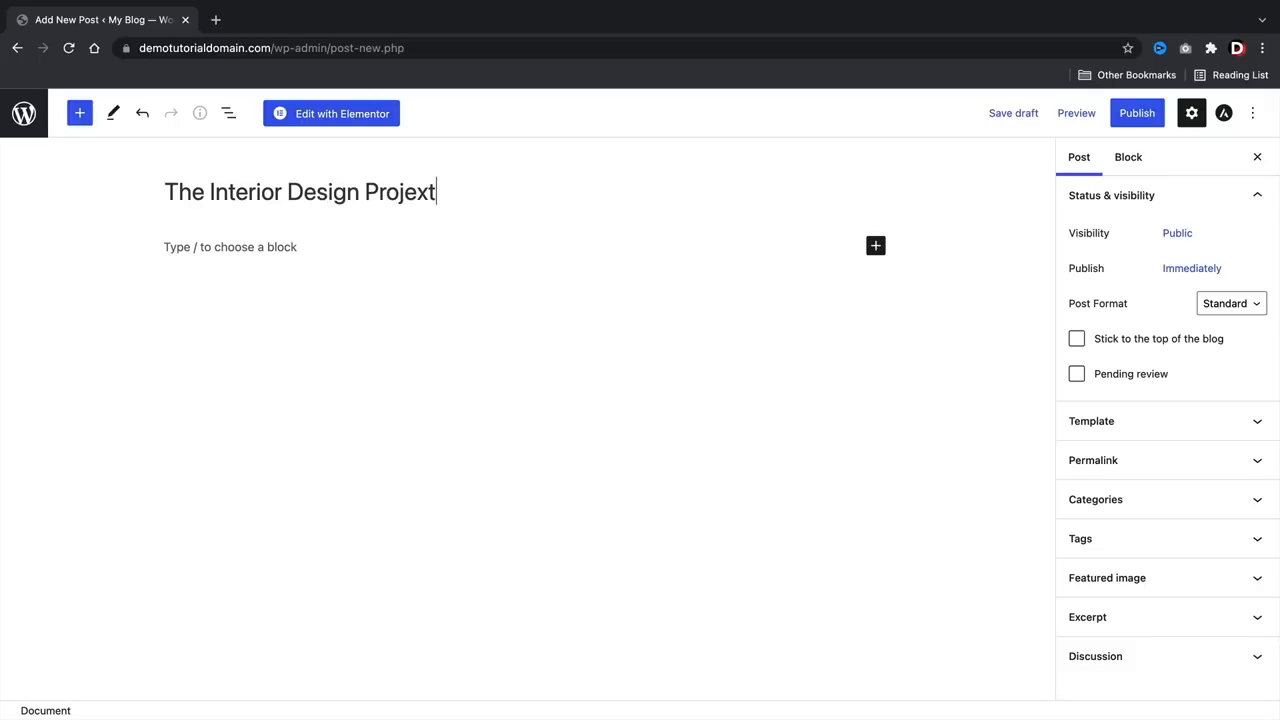
key(BackSpace)
key(BackSpace)
Step: Finish the title's last letter and open the featured-image media library, loading more images
text(t)
click(1100, 578)
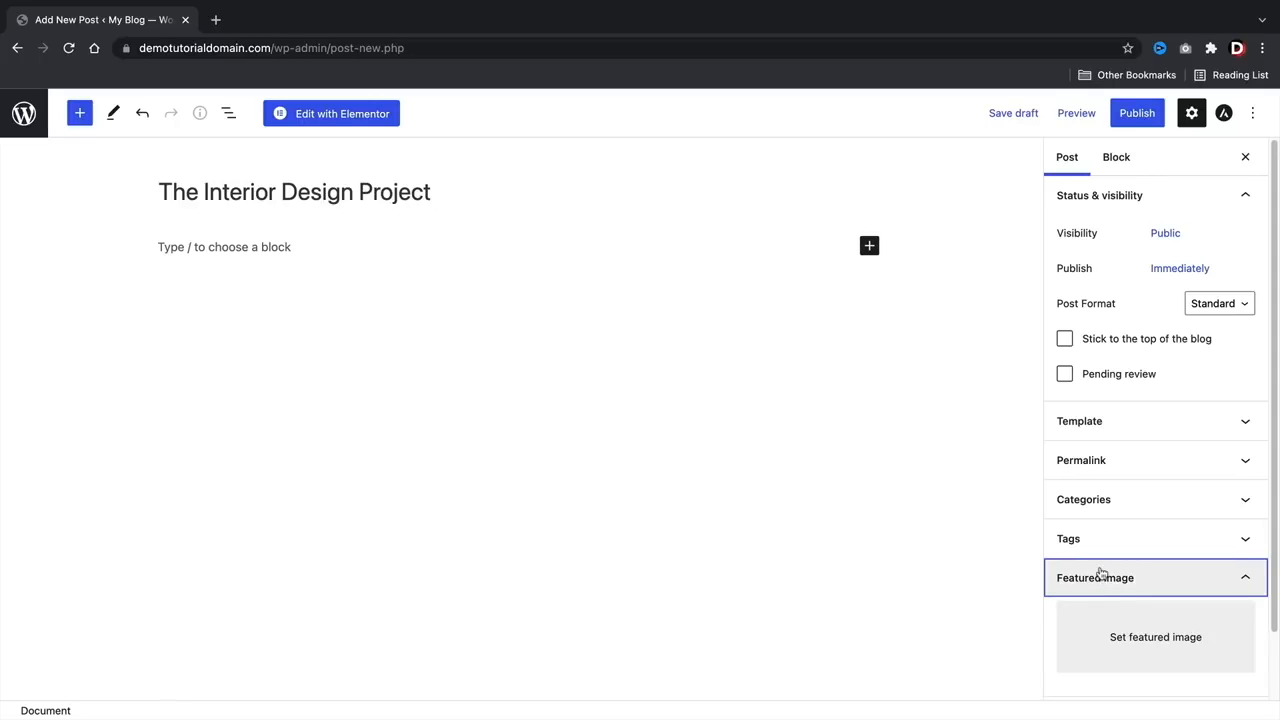
click(1137, 569)
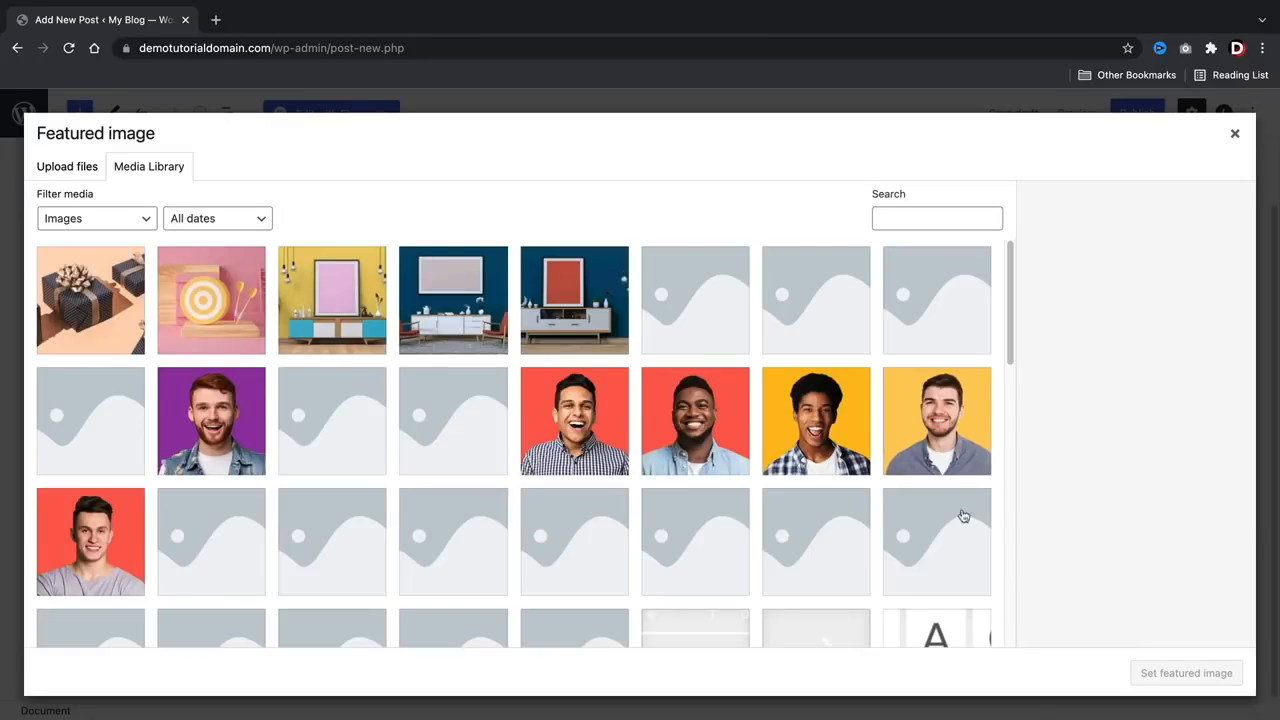
scroll(504, 341, down, 5)
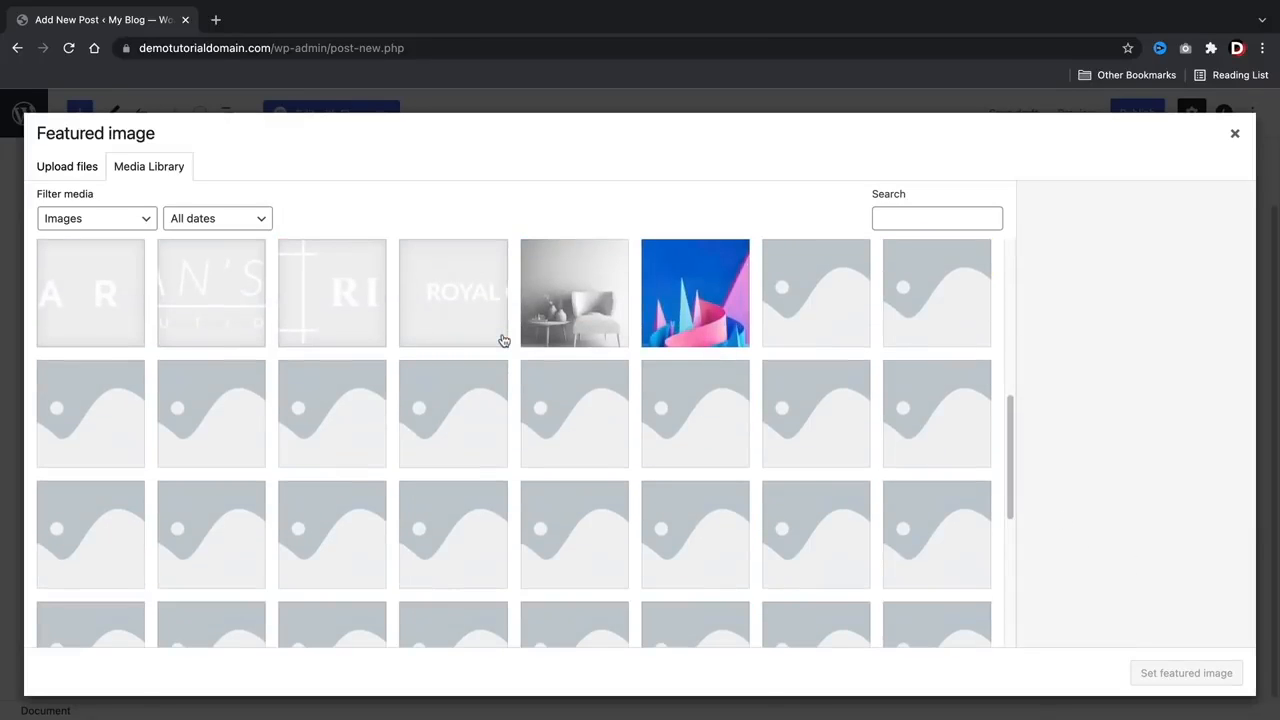
scroll(504, 341, down, 10)
click(543, 624)
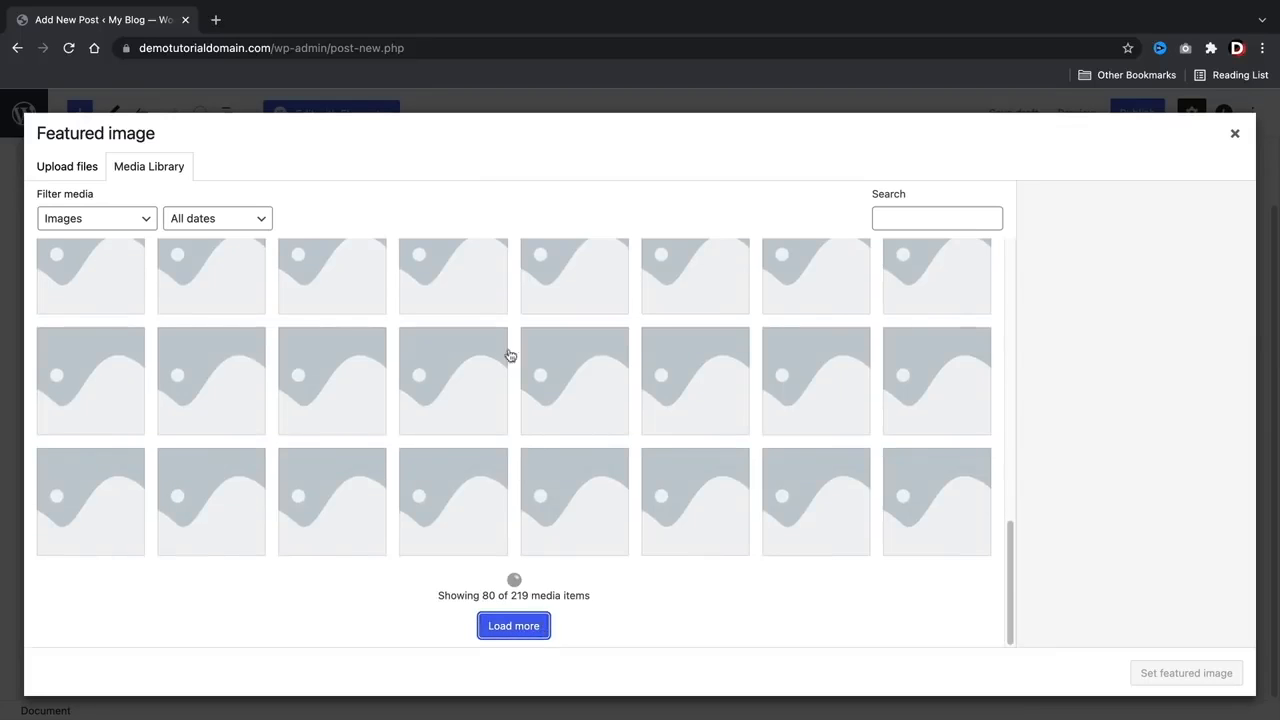
Step: Choose the green tea bottle photo and set it as the post's featured image
scroll(484, 452, down, 3)
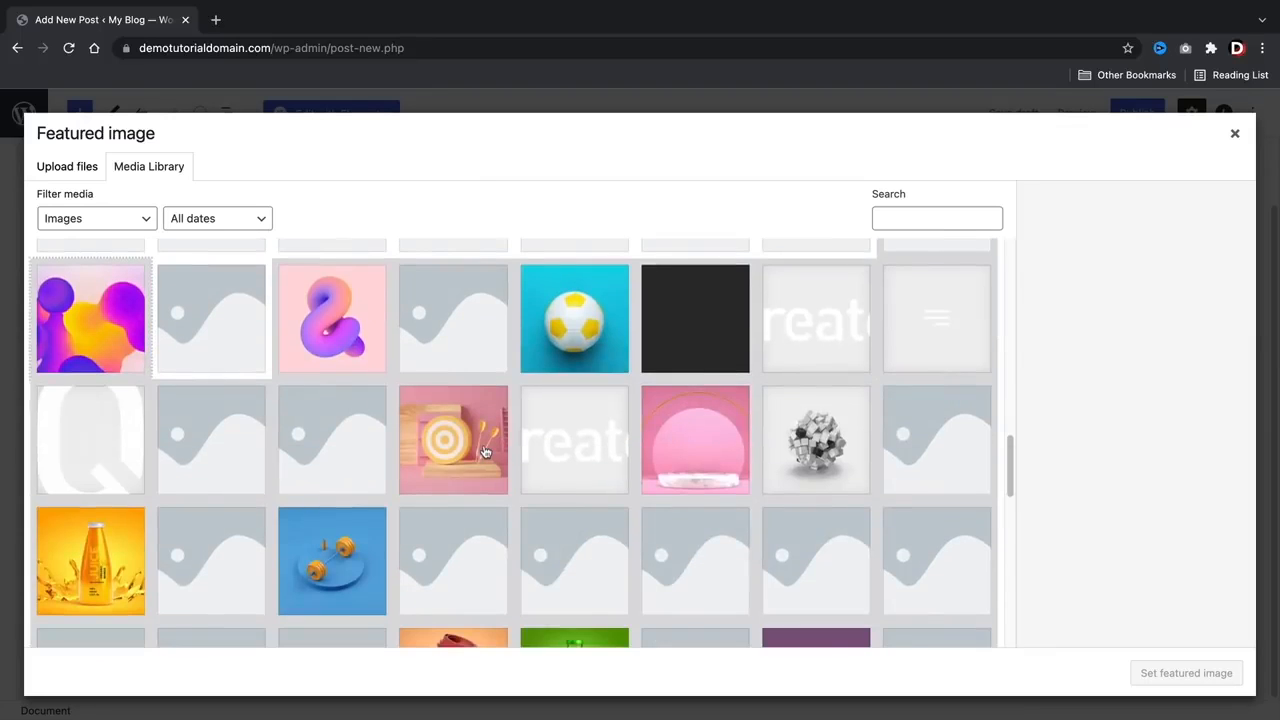
scroll(485, 452, down, 2)
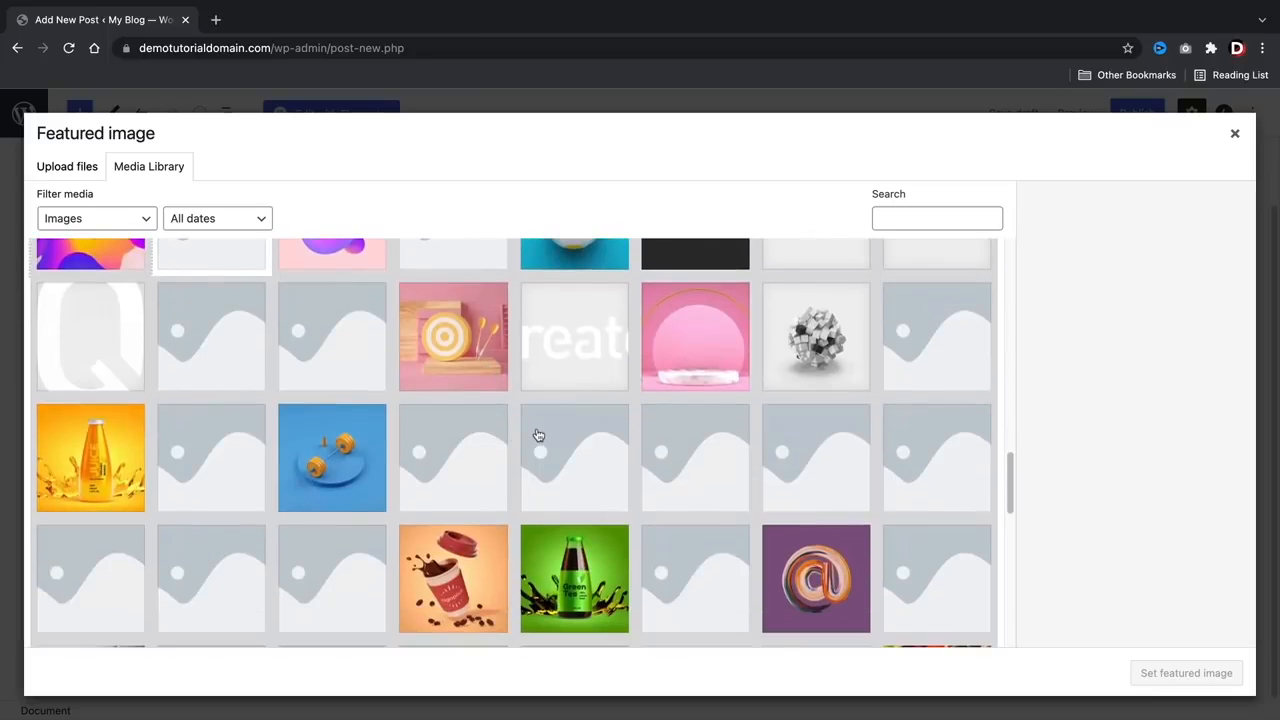
click(572, 549)
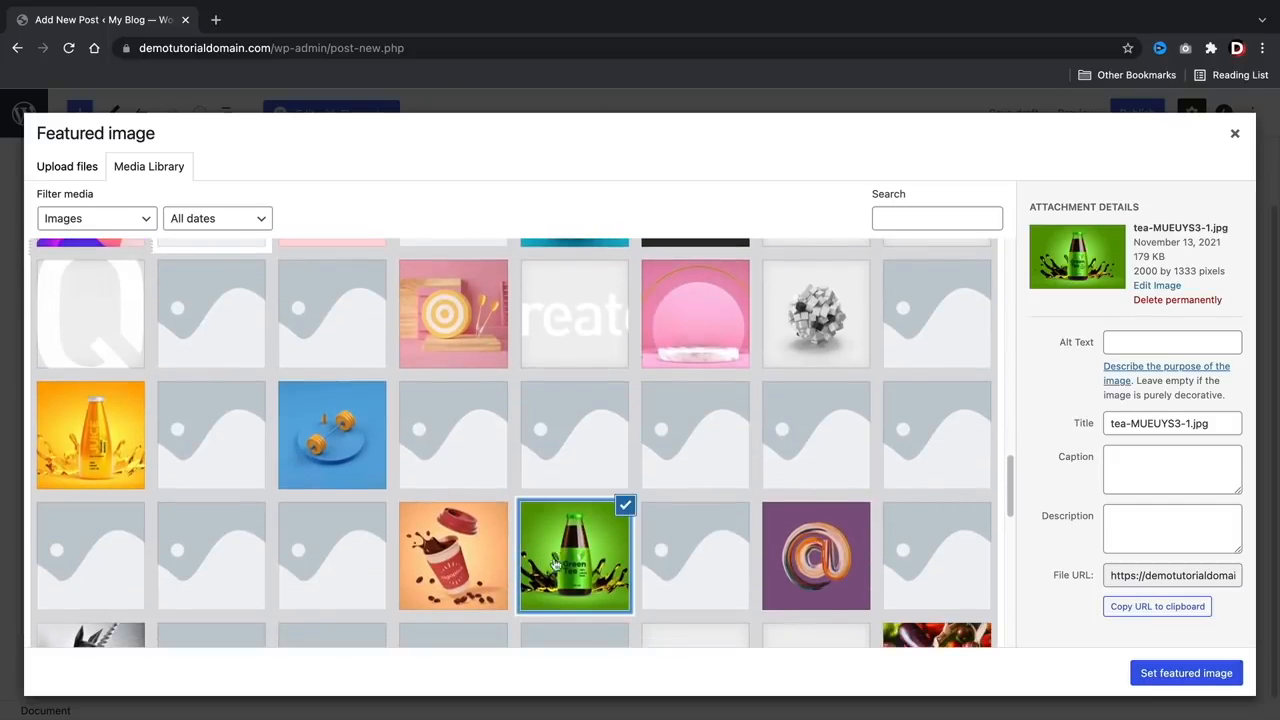
scroll(787, 525, down, 1)
scroll(787, 525, down, 1)
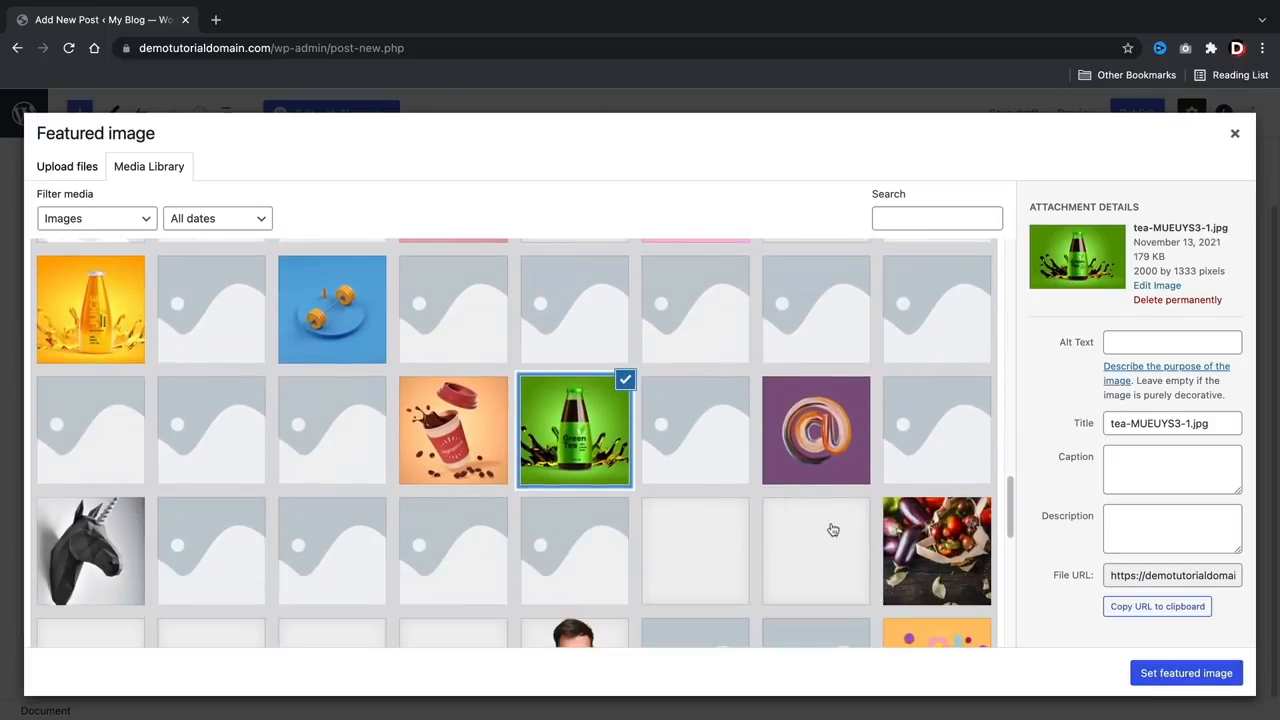
click(1168, 673)
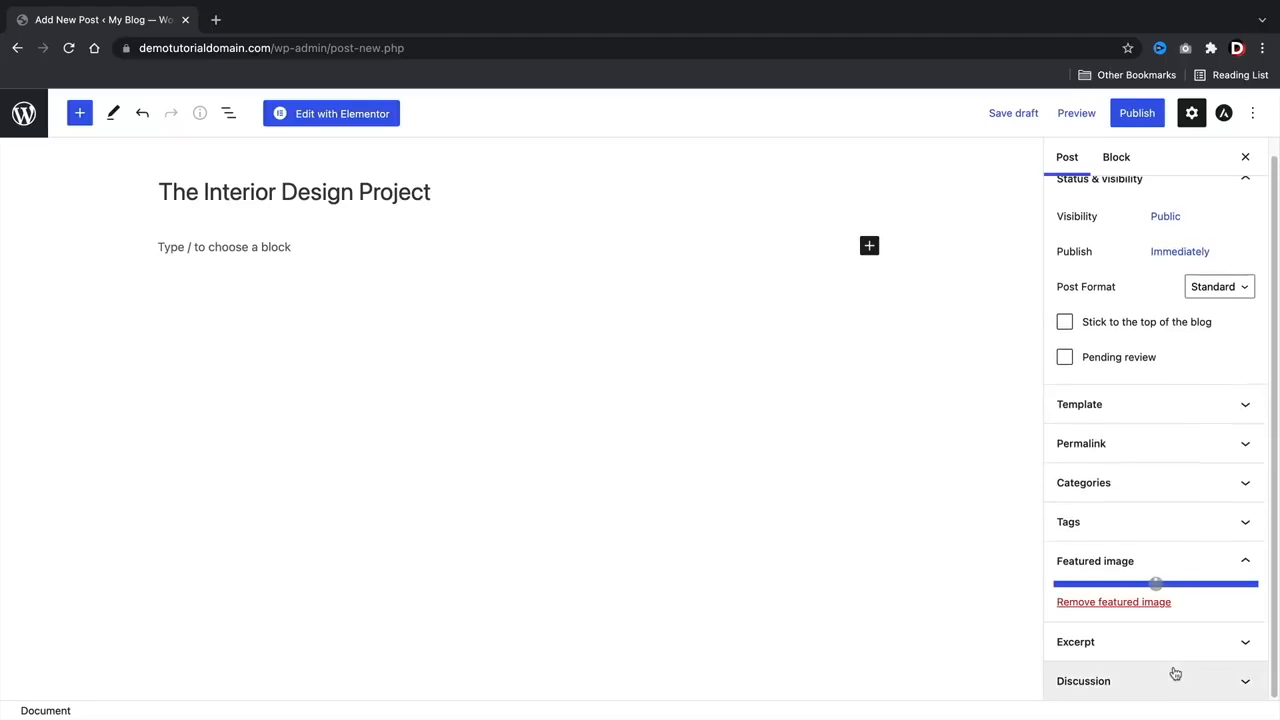
click(300, 249)
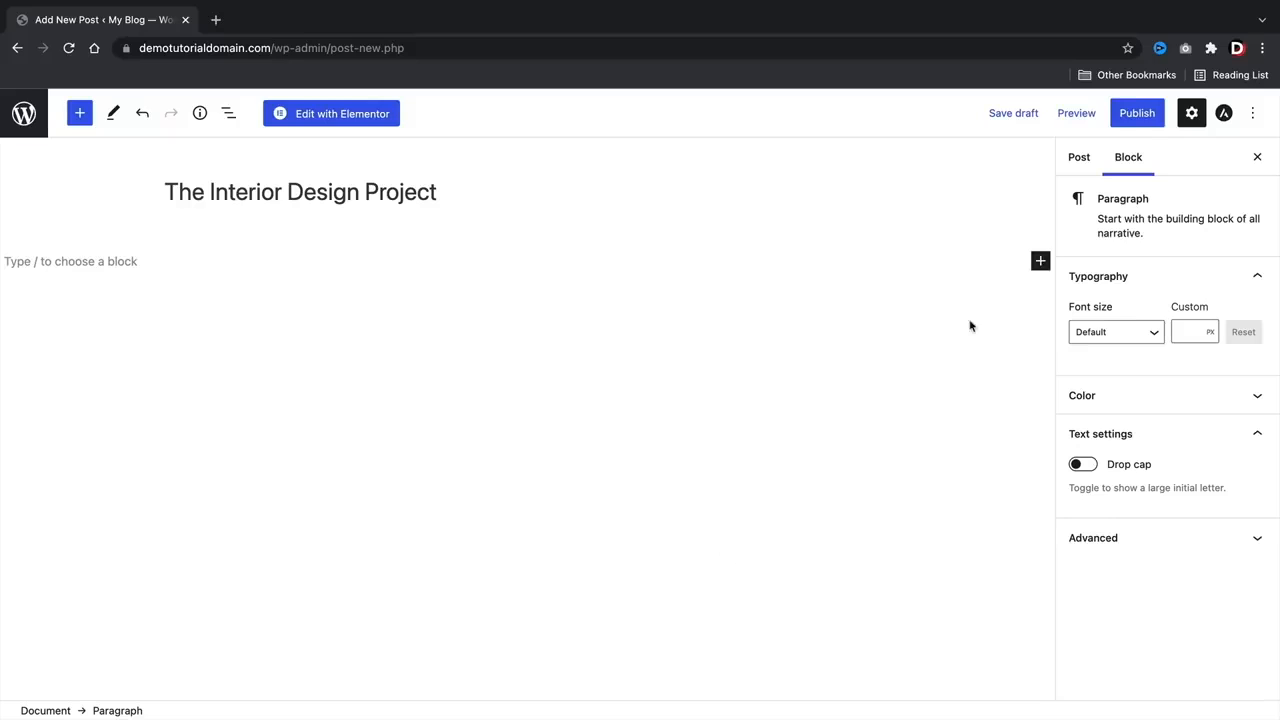
Step: Publish 'The Interior Design Project' through the pre-publish panel and launch Edit with Elementor
click(1140, 114)
click(1140, 115)
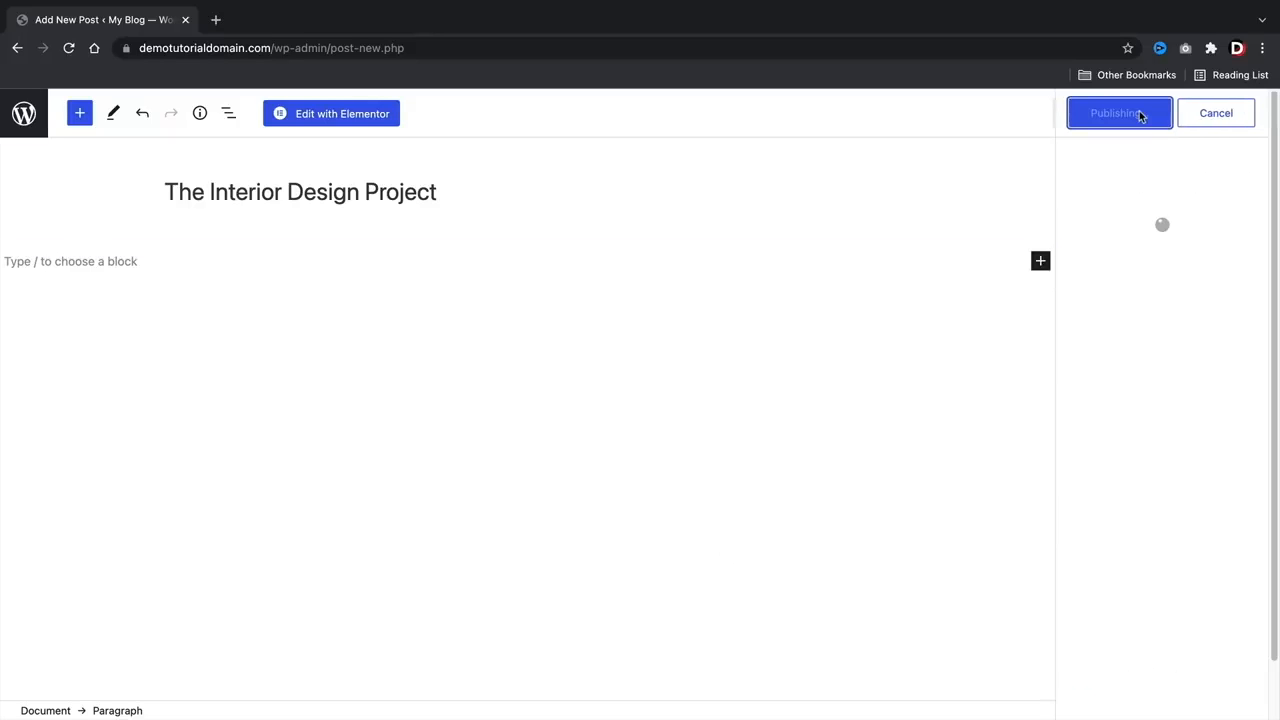
click(363, 116)
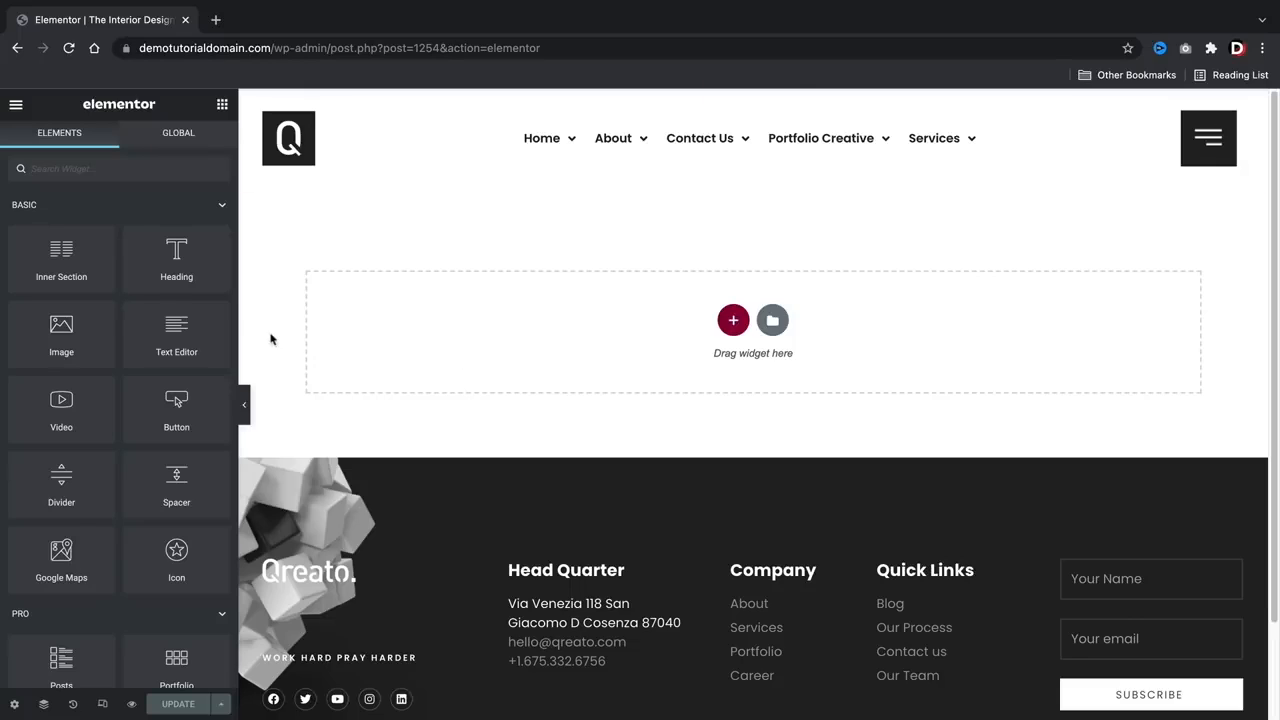
Step: Place a Text Editor widget with Lorem ipsum text at the top, redoing the first misplaced drop
drag(174, 336, 617, 349)
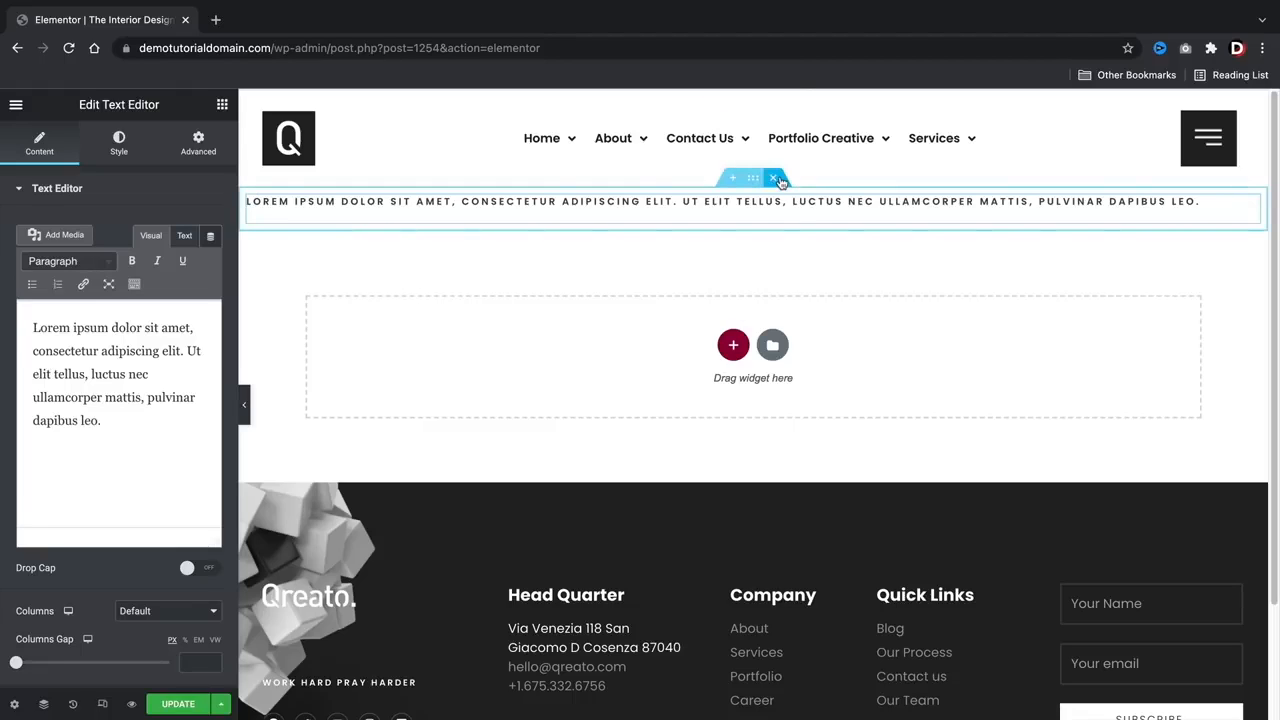
click(772, 177)
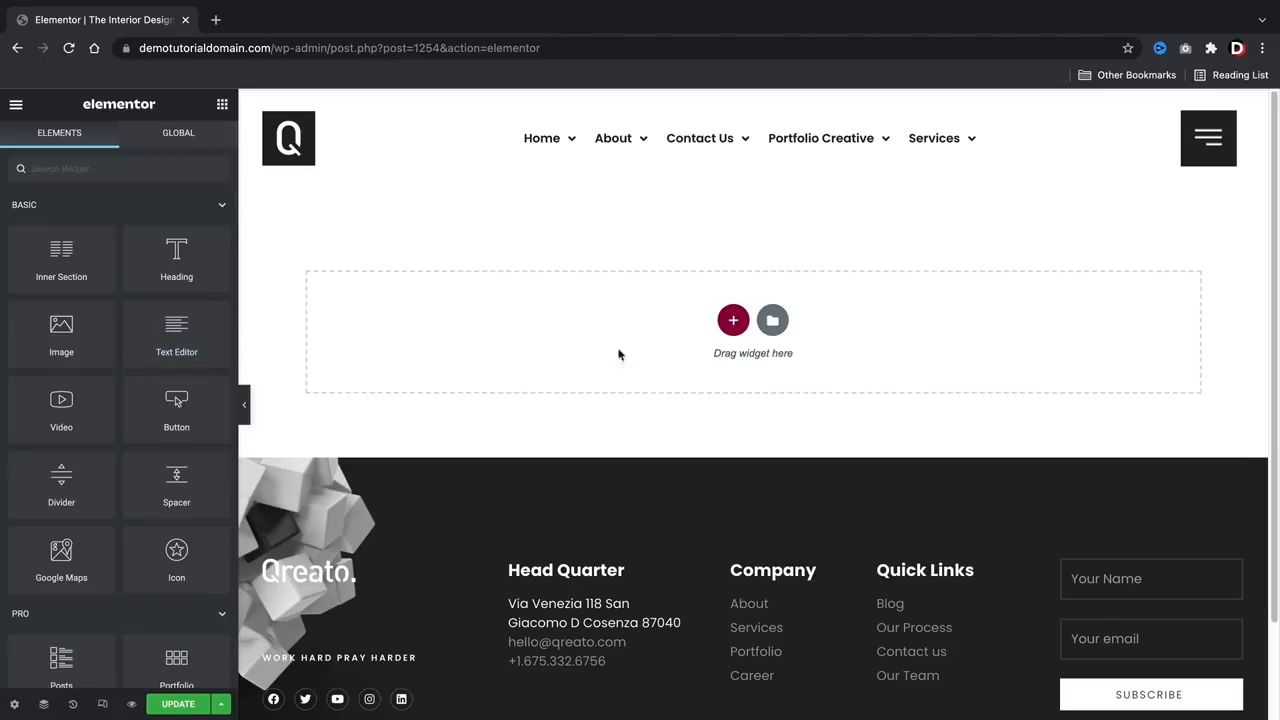
drag(165, 330, 583, 360)
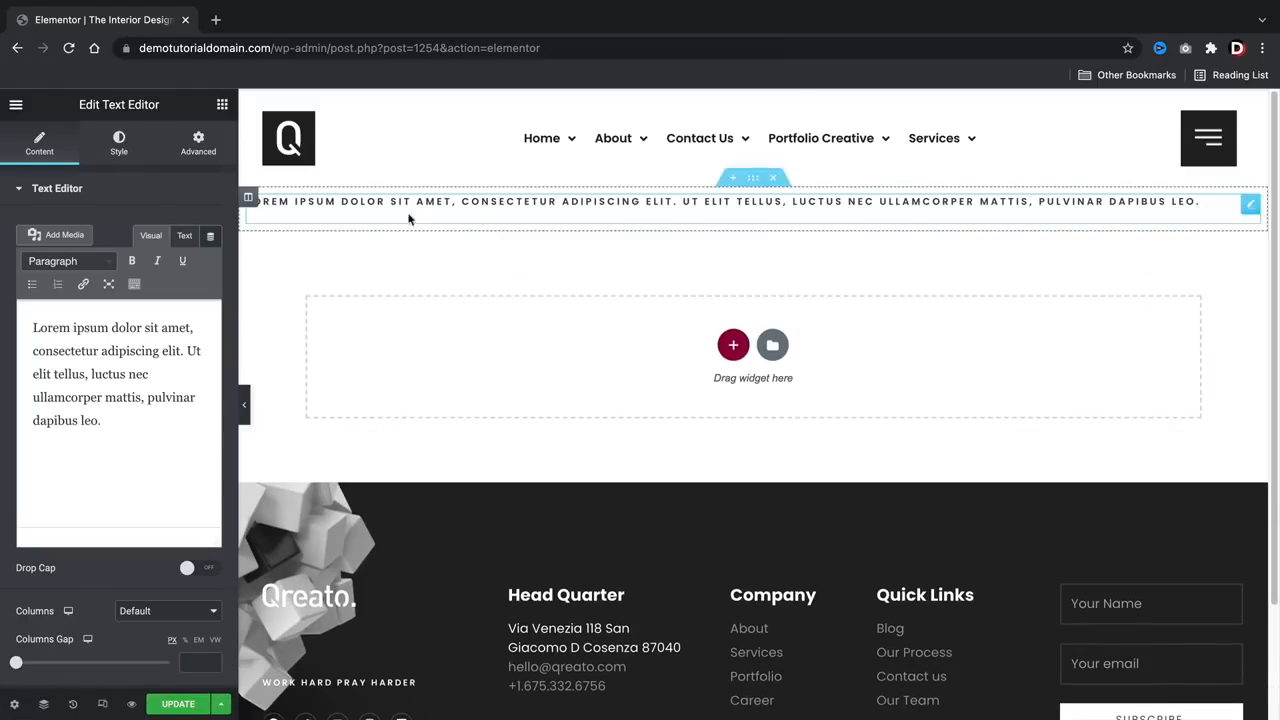
click(222, 104)
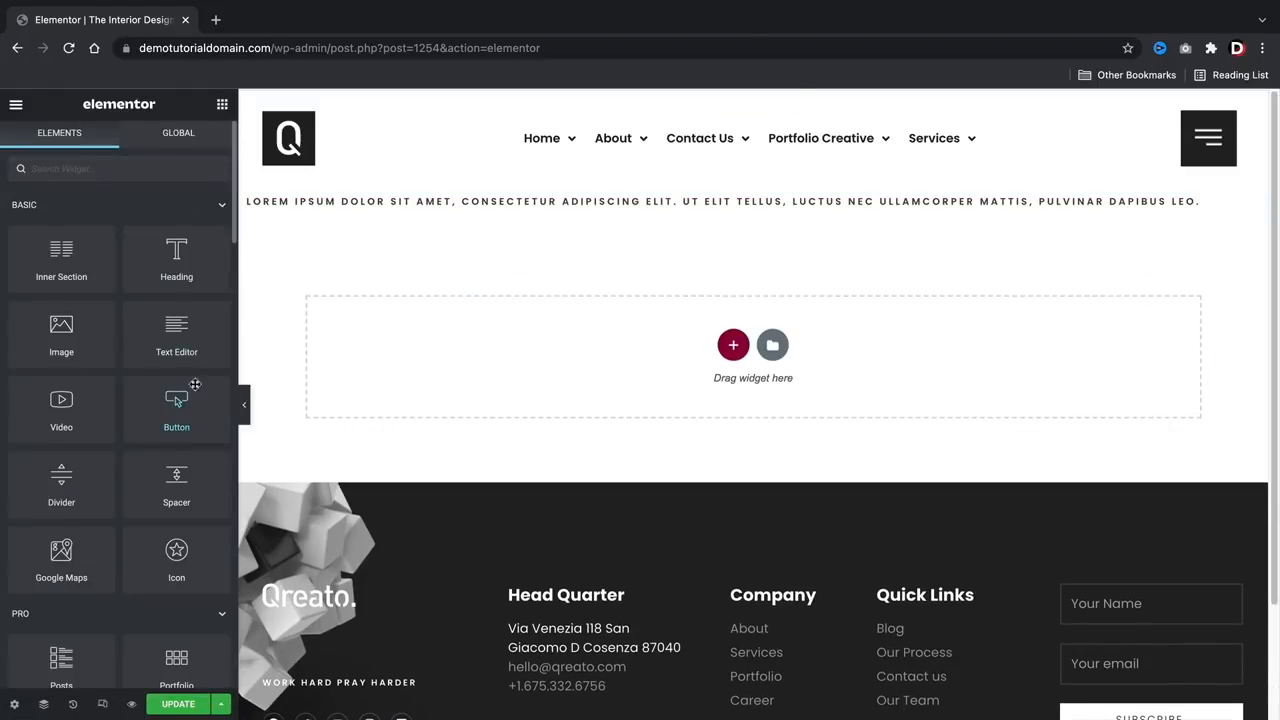
Step: Add an Image widget below the Lorem text and insert the gift-box photo
drag(60, 342, 491, 214)
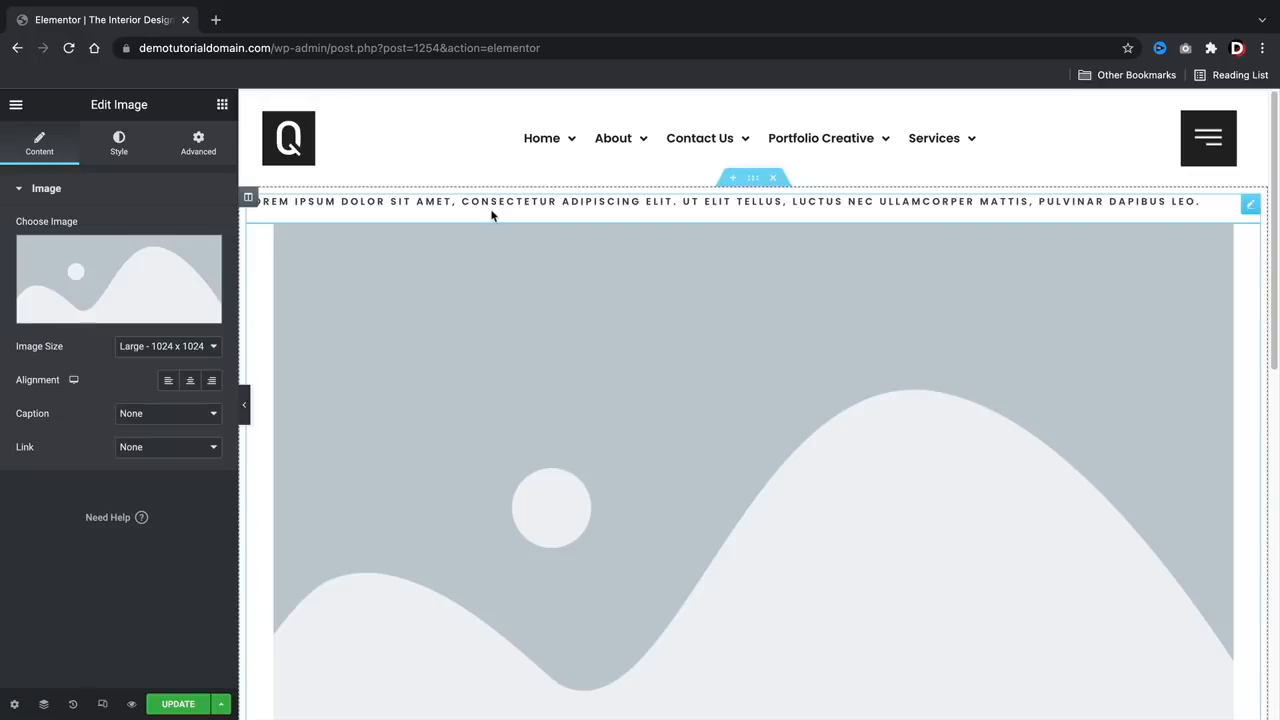
scroll(667, 402, down, 1)
scroll(577, 341, up, 1)
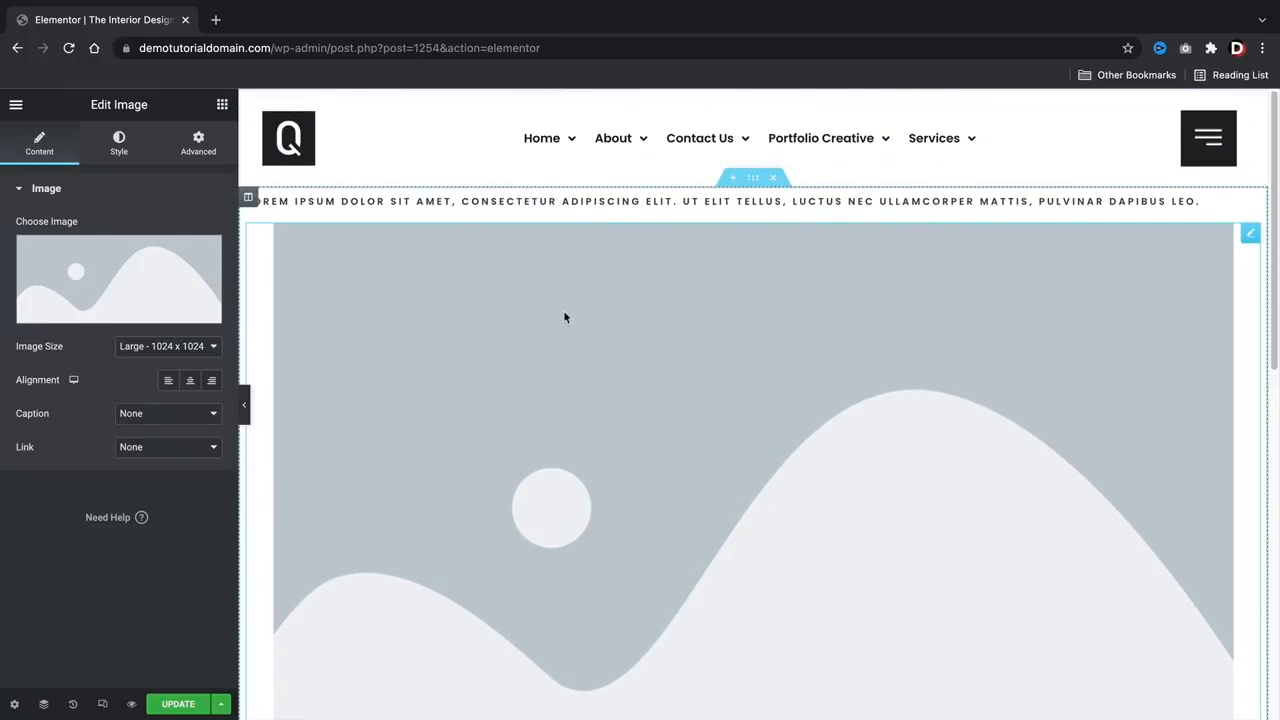
click(92, 268)
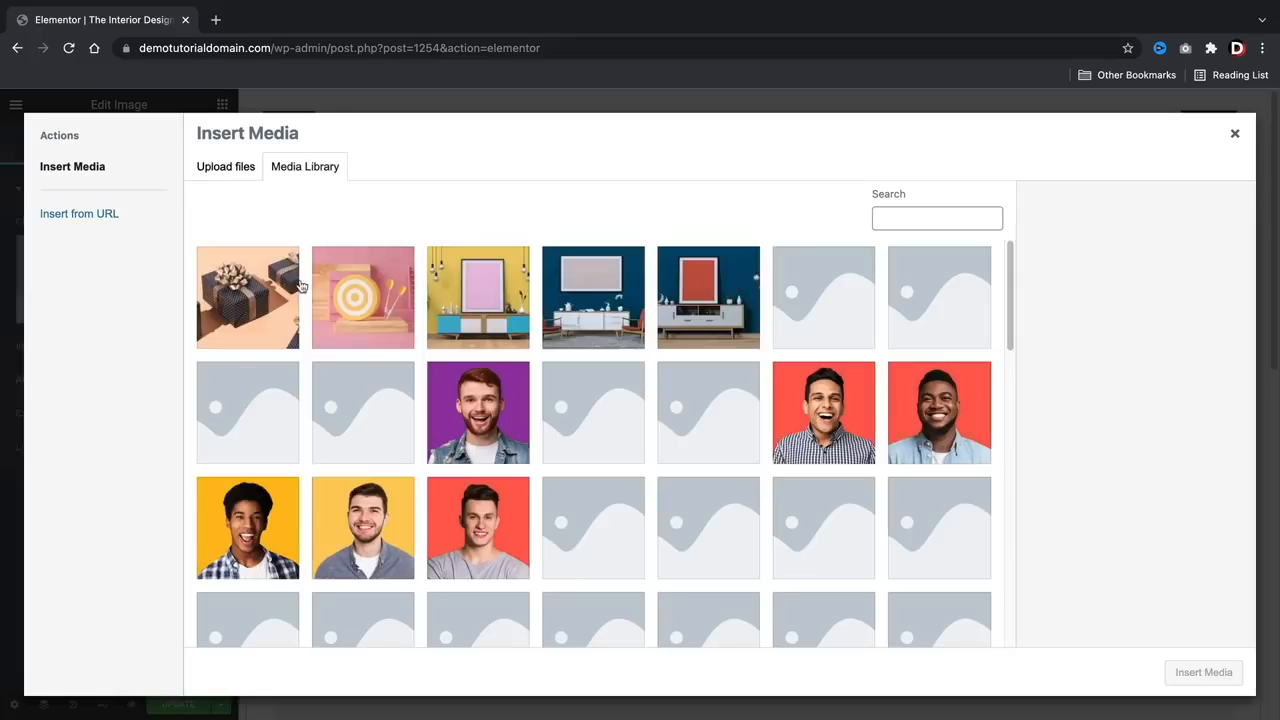
click(281, 312)
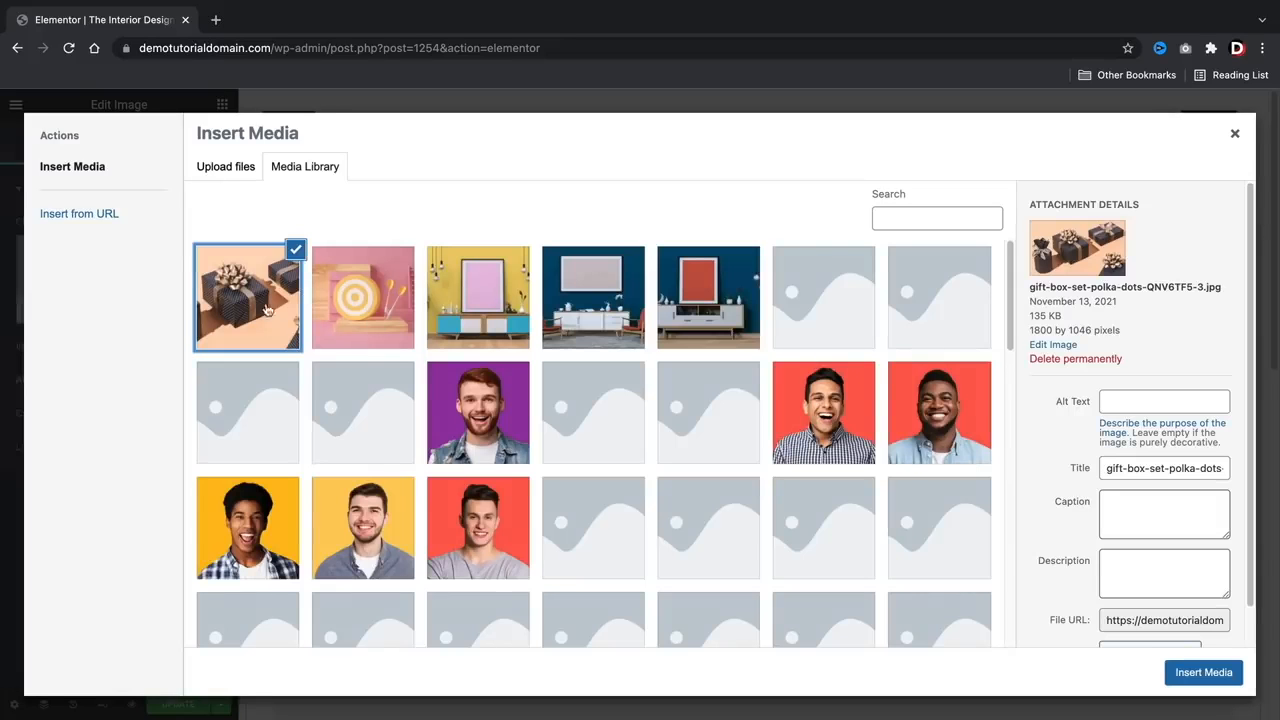
click(1190, 670)
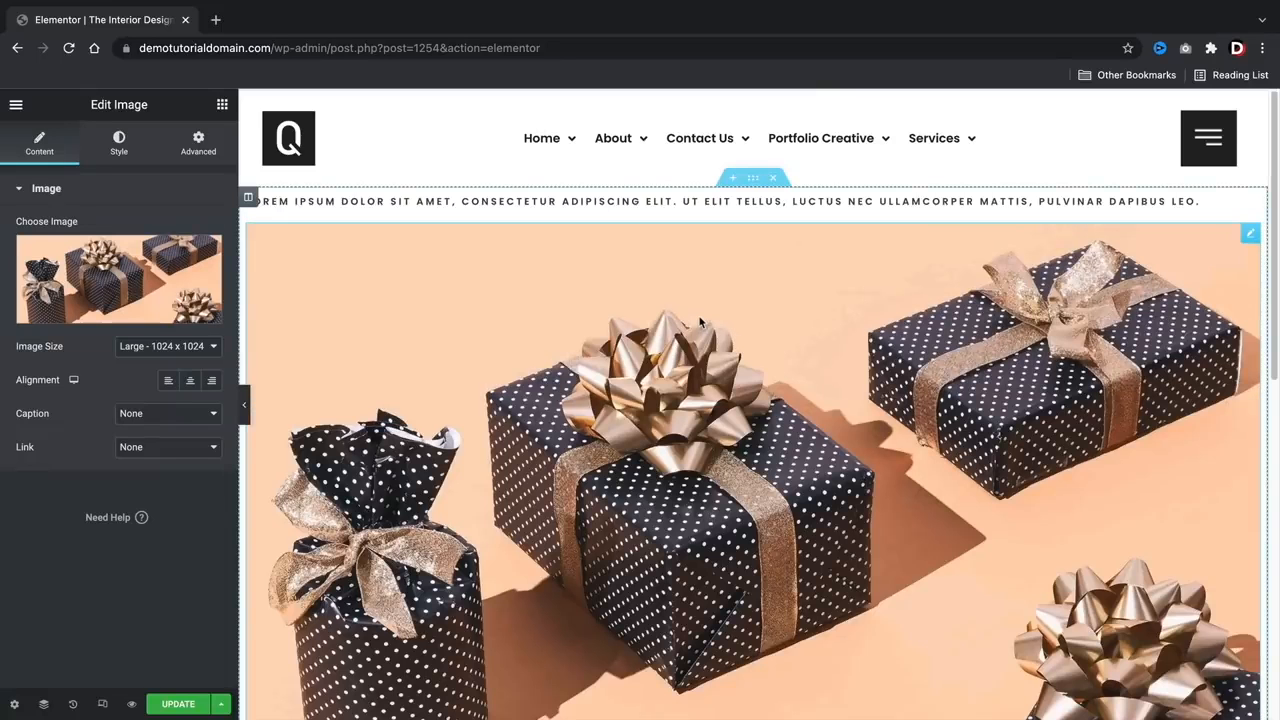
Step: Set the image size to Medium - 300 x 300 and save the post
scroll(700, 322, down, 2)
click(180, 346)
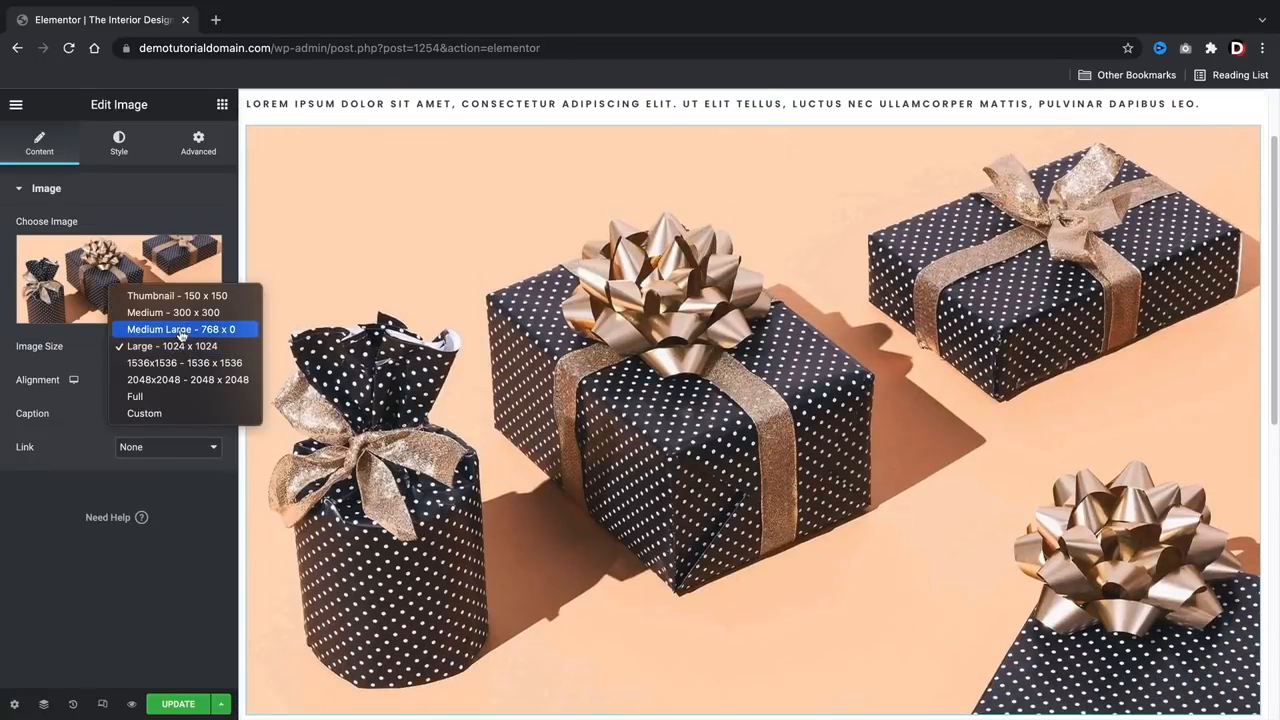
click(180, 312)
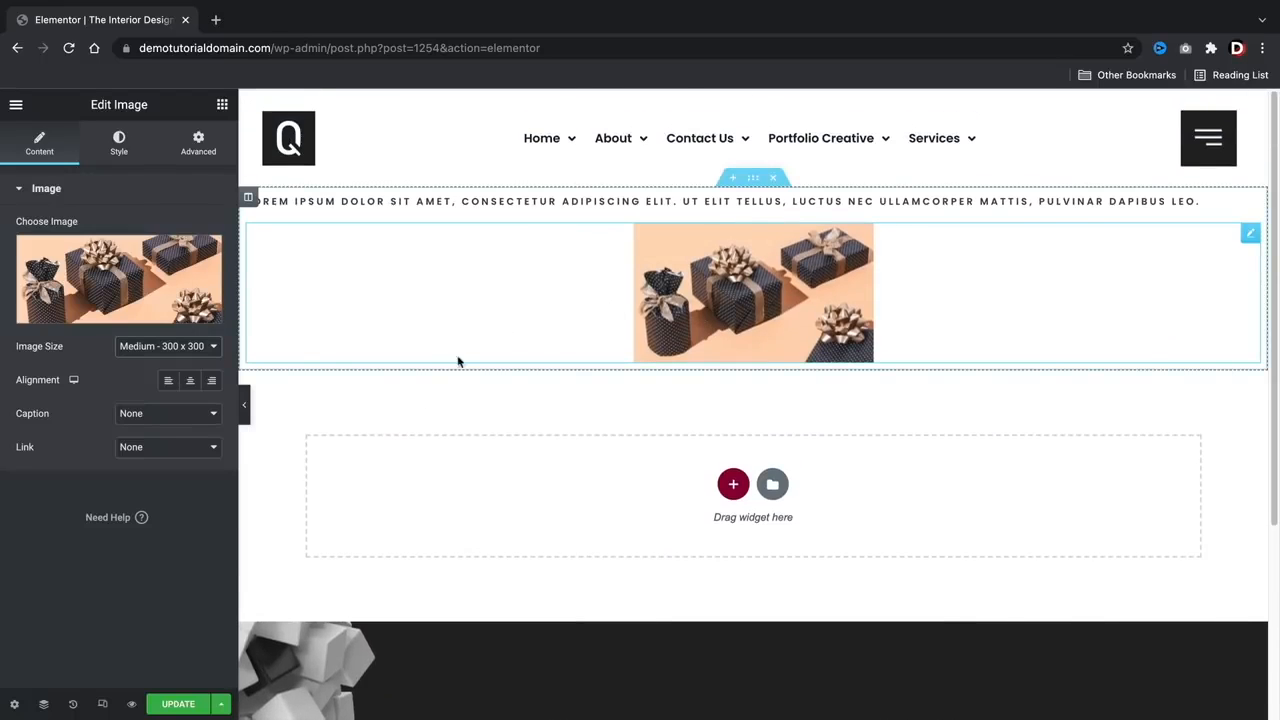
click(177, 704)
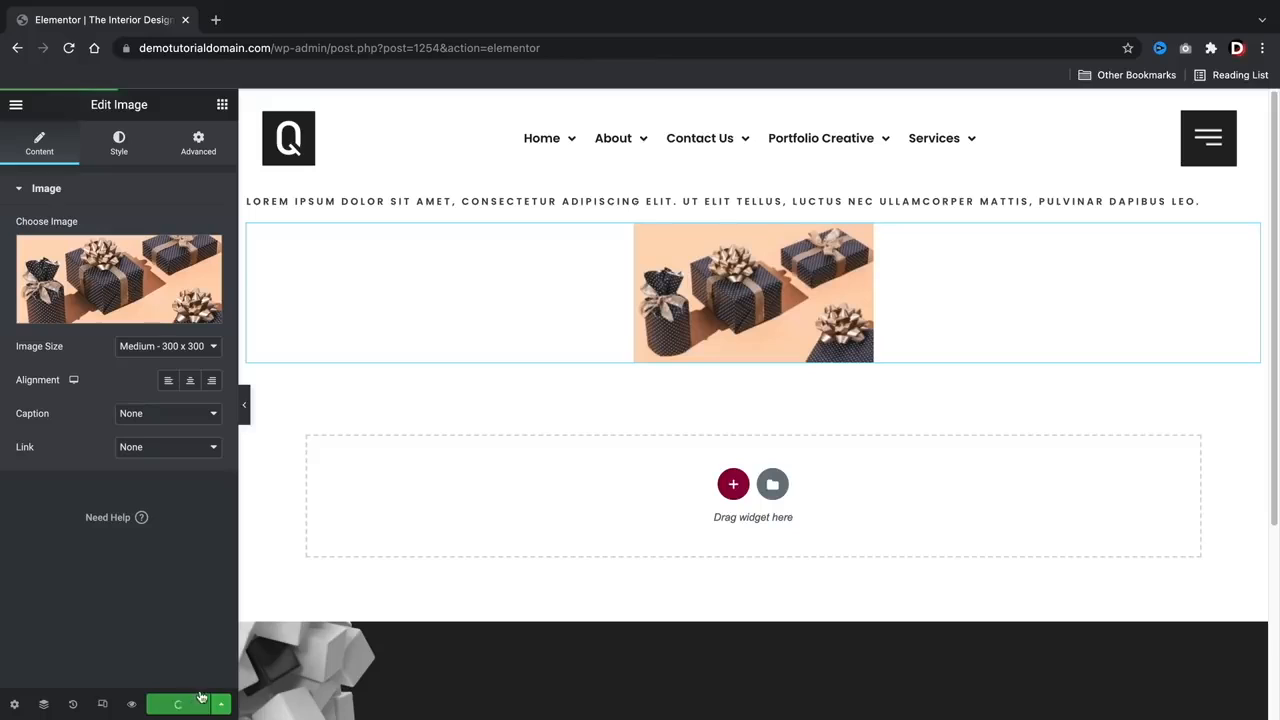
click(16, 104)
Step: Confirm the green tea bottle project tile shows in the Portfolio Creative grid, then reopen that page in Elementor
click(99, 351)
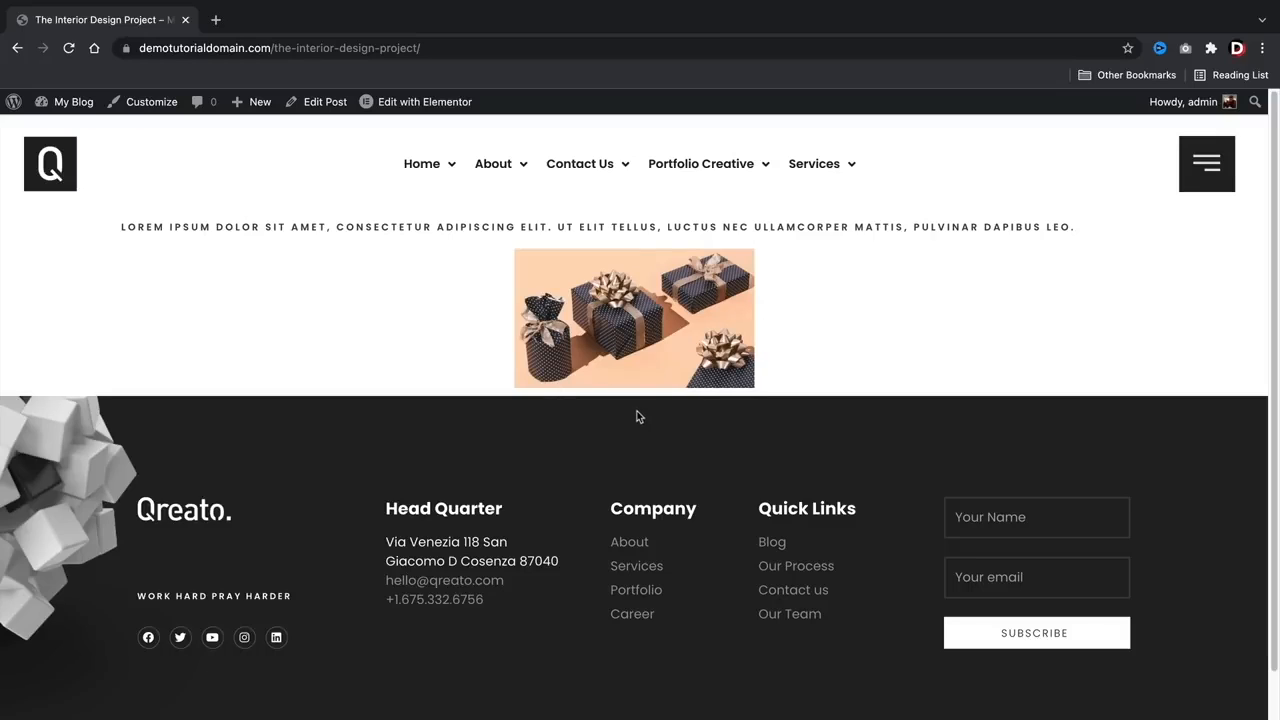
click(718, 165)
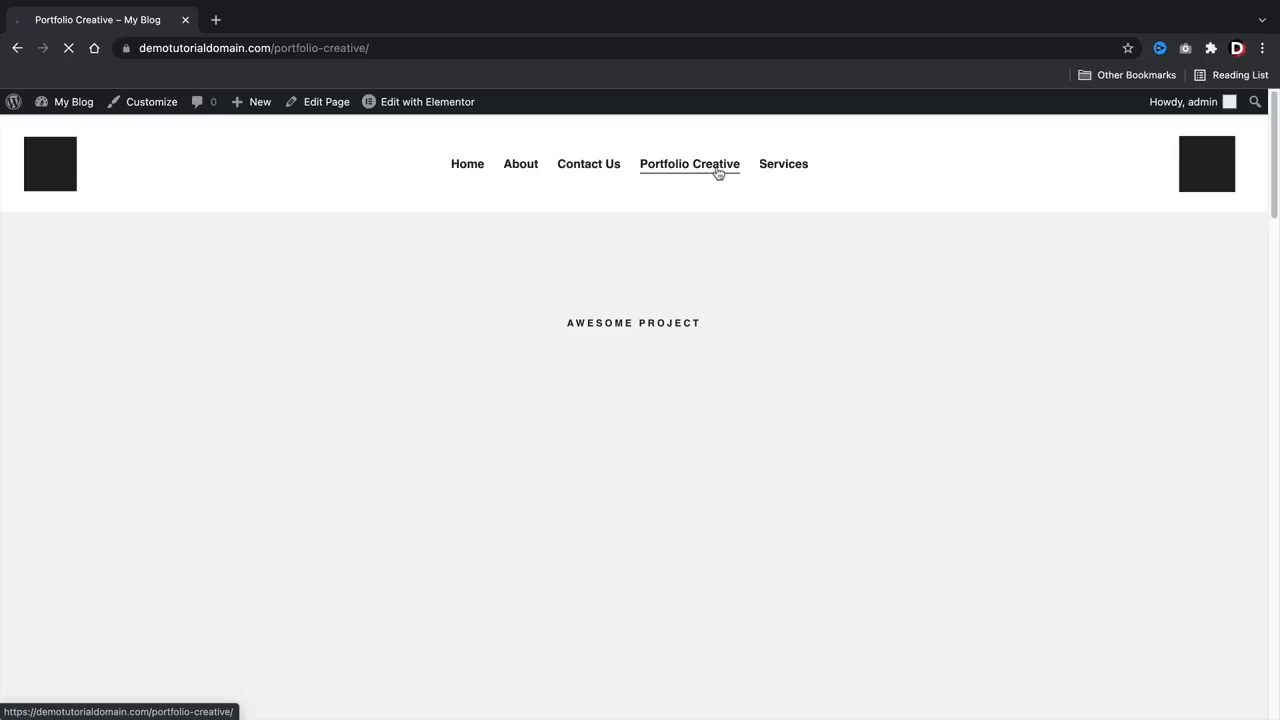
scroll(845, 281, down, 2)
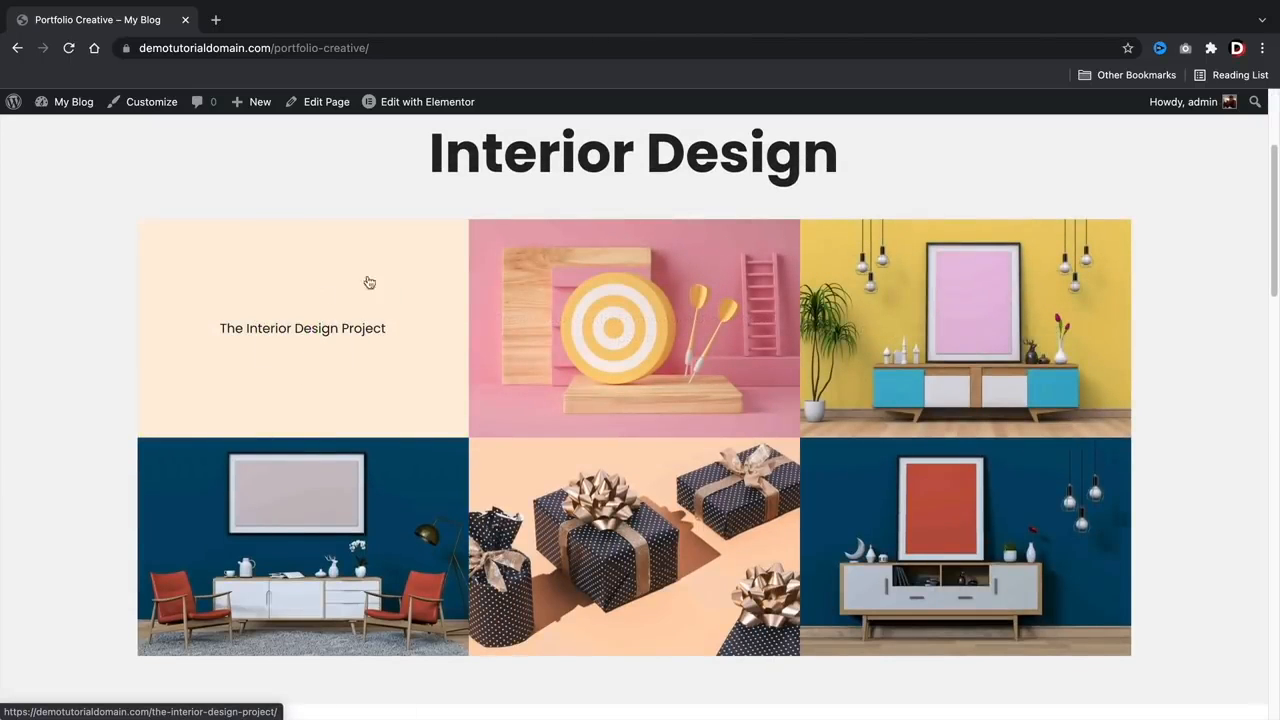
scroll(350, 300, up, 1)
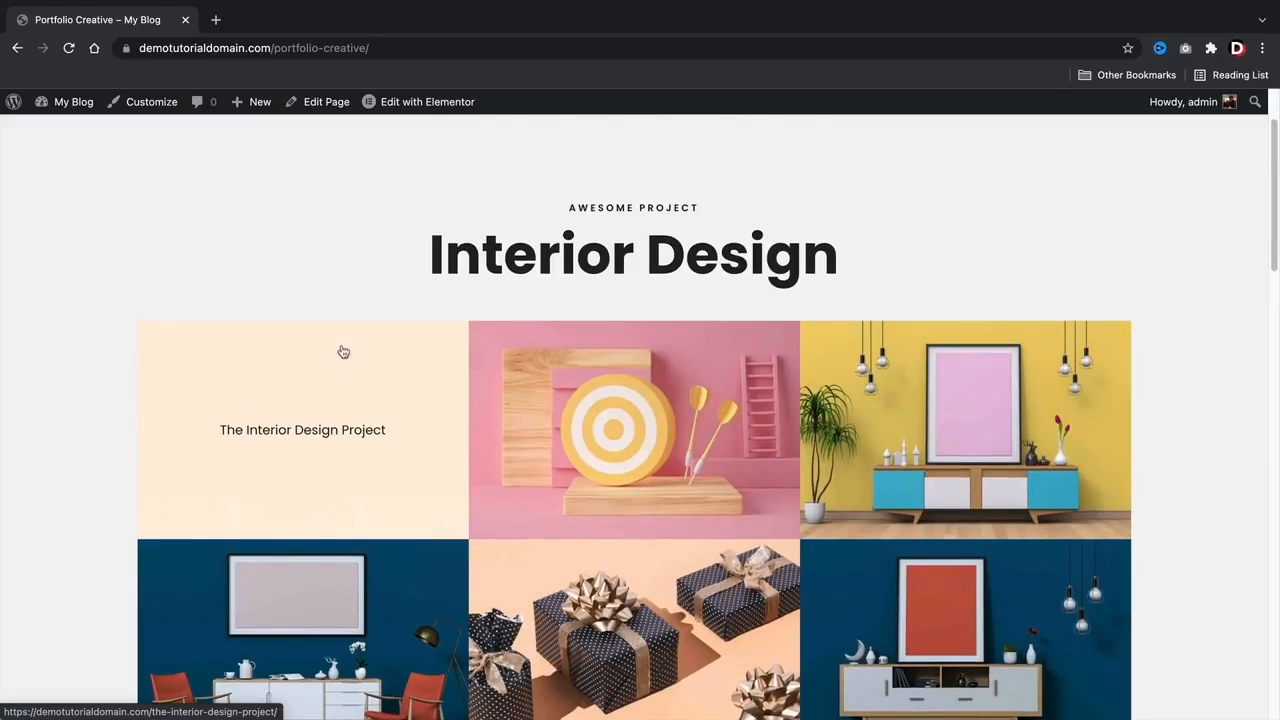
click(460, 104)
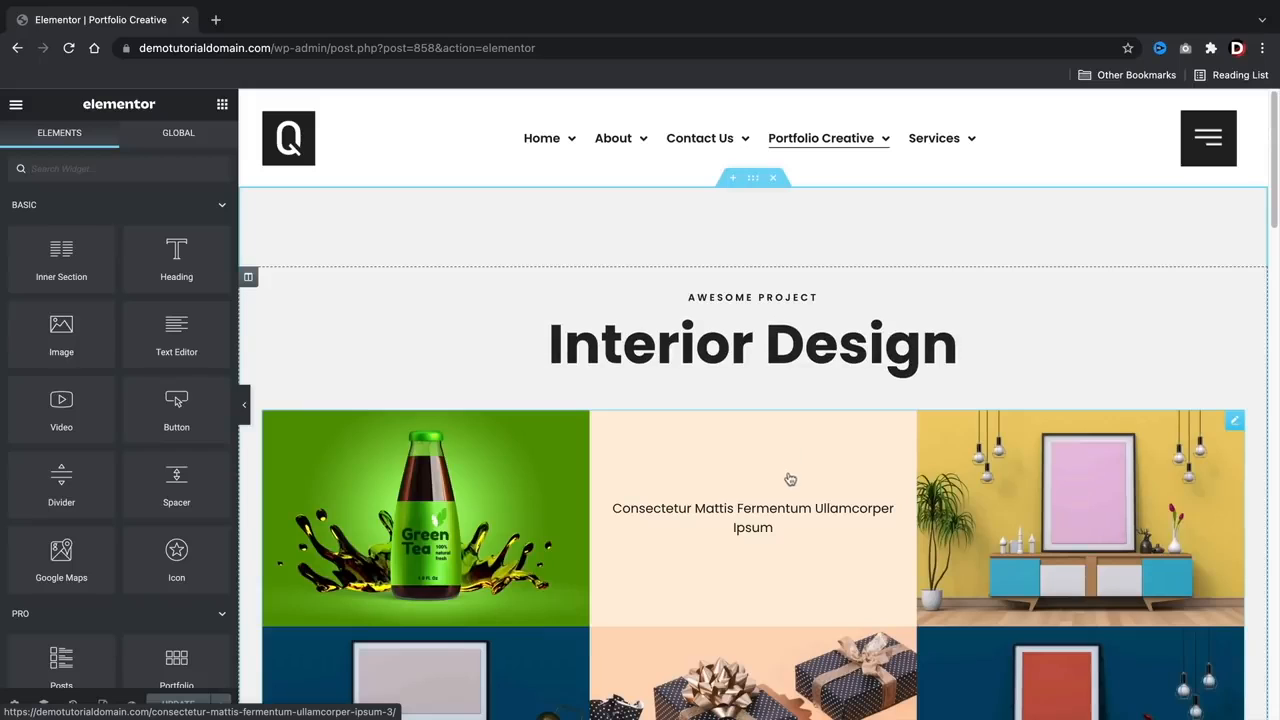
Step: Turn on the portfolio grid's filter bar with Categories as the taxonomy
scroll(793, 480, down, 1)
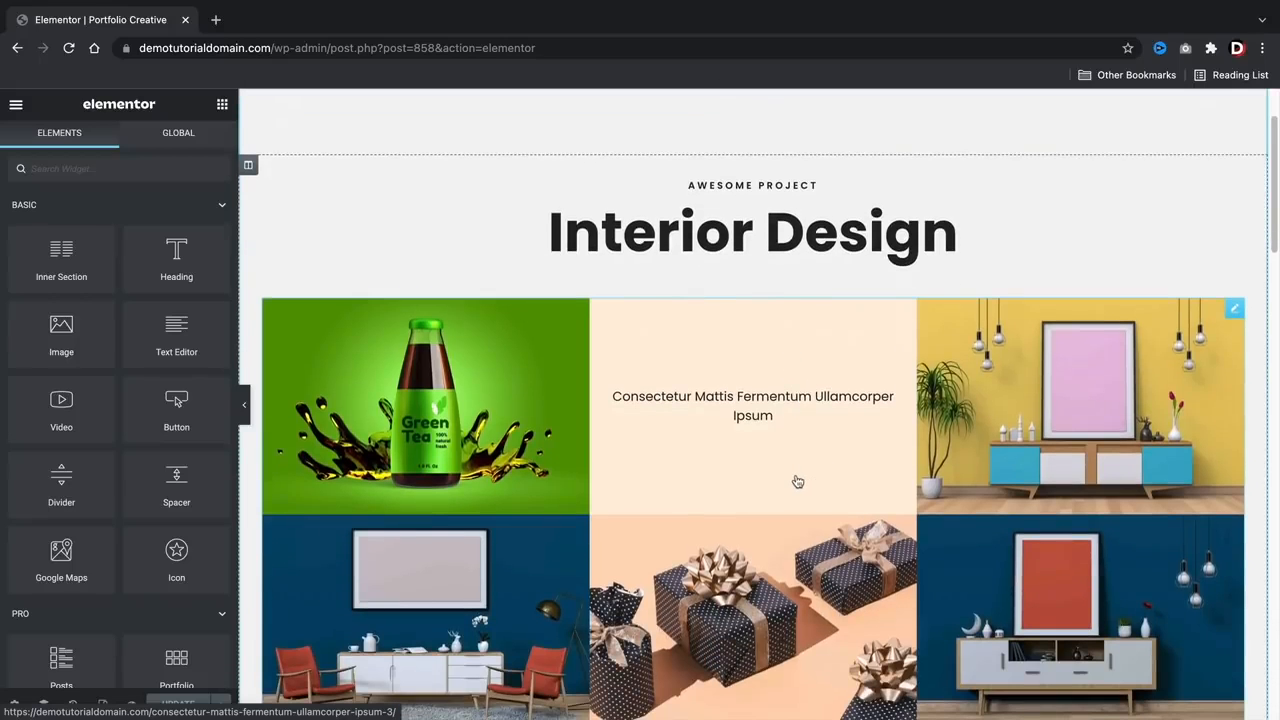
click(793, 381)
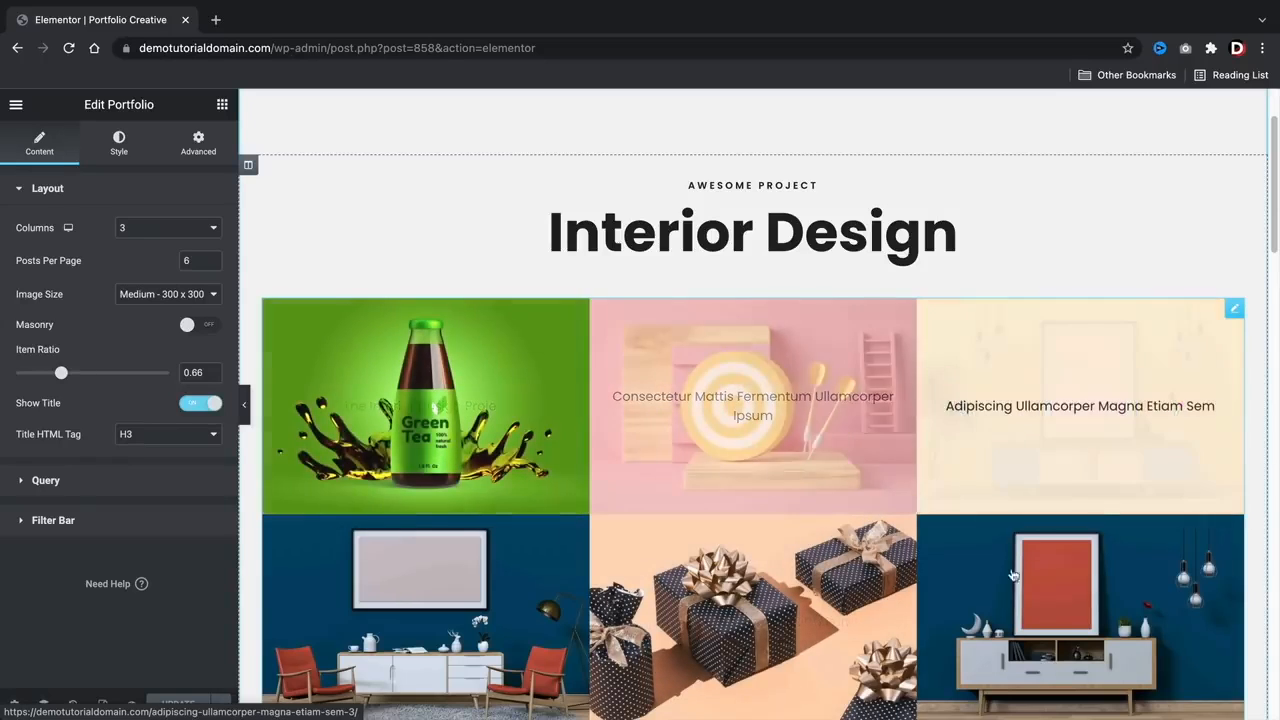
click(78, 520)
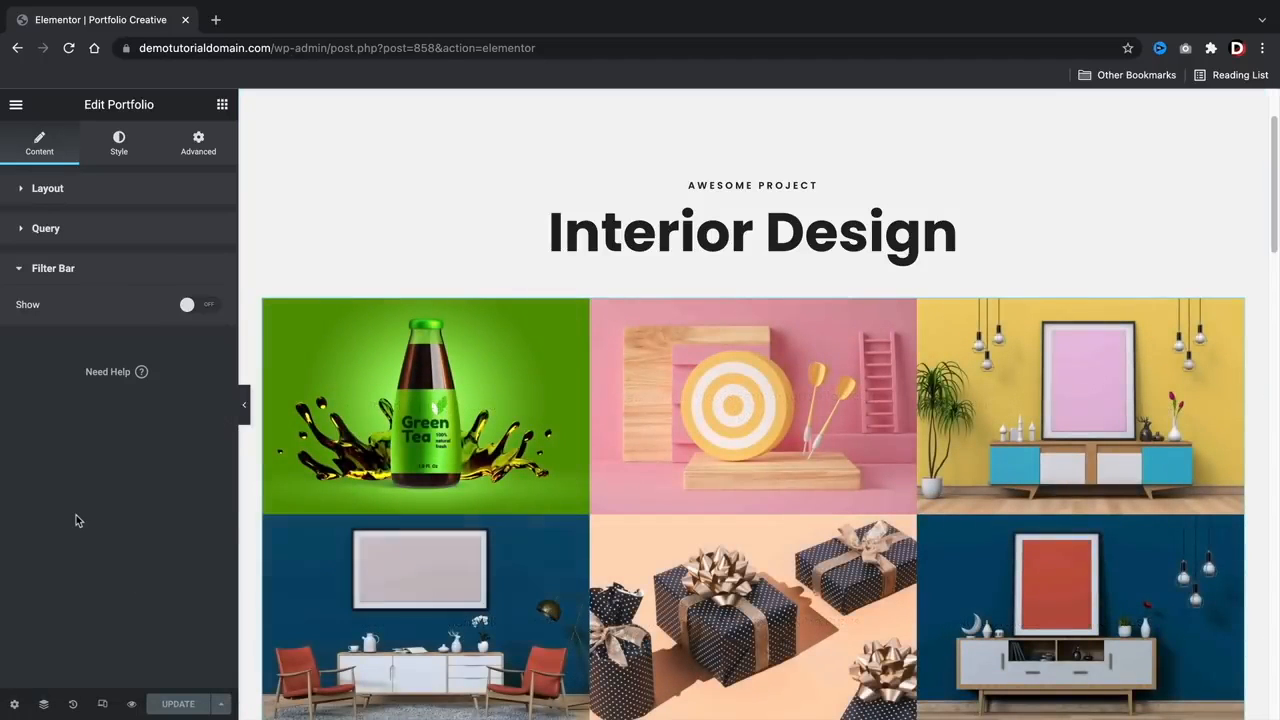
click(195, 305)
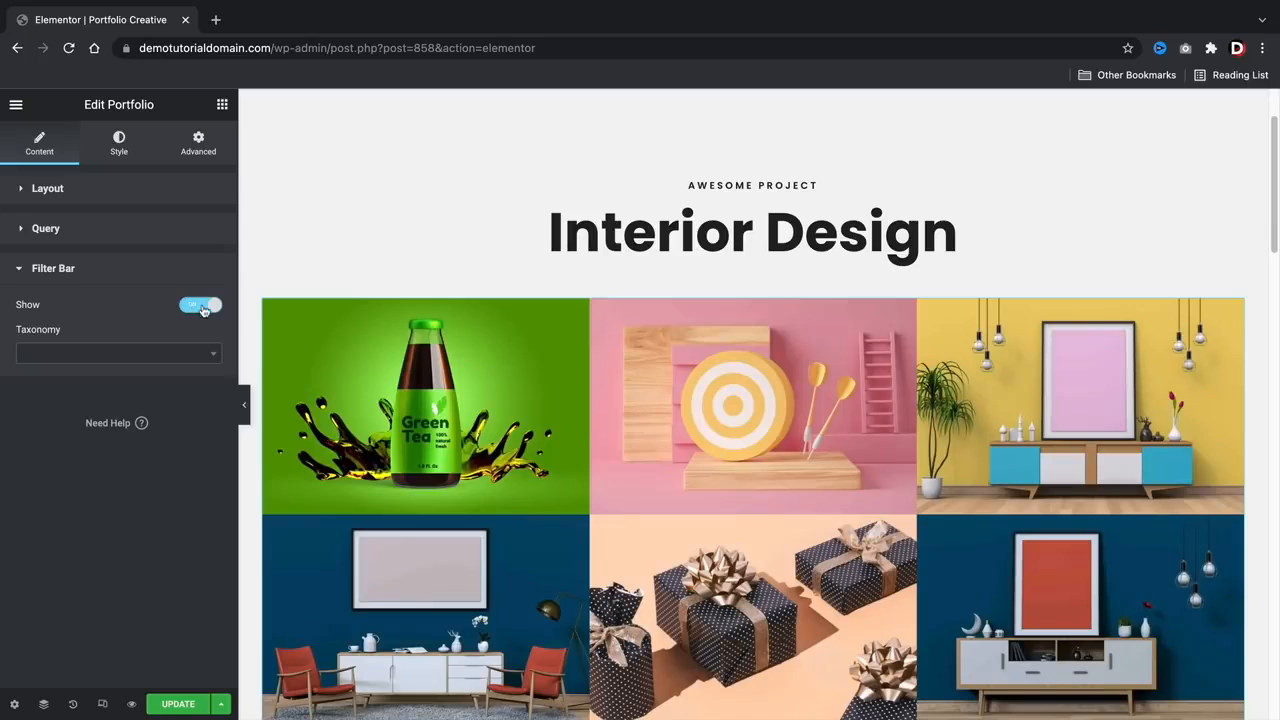
click(143, 355)
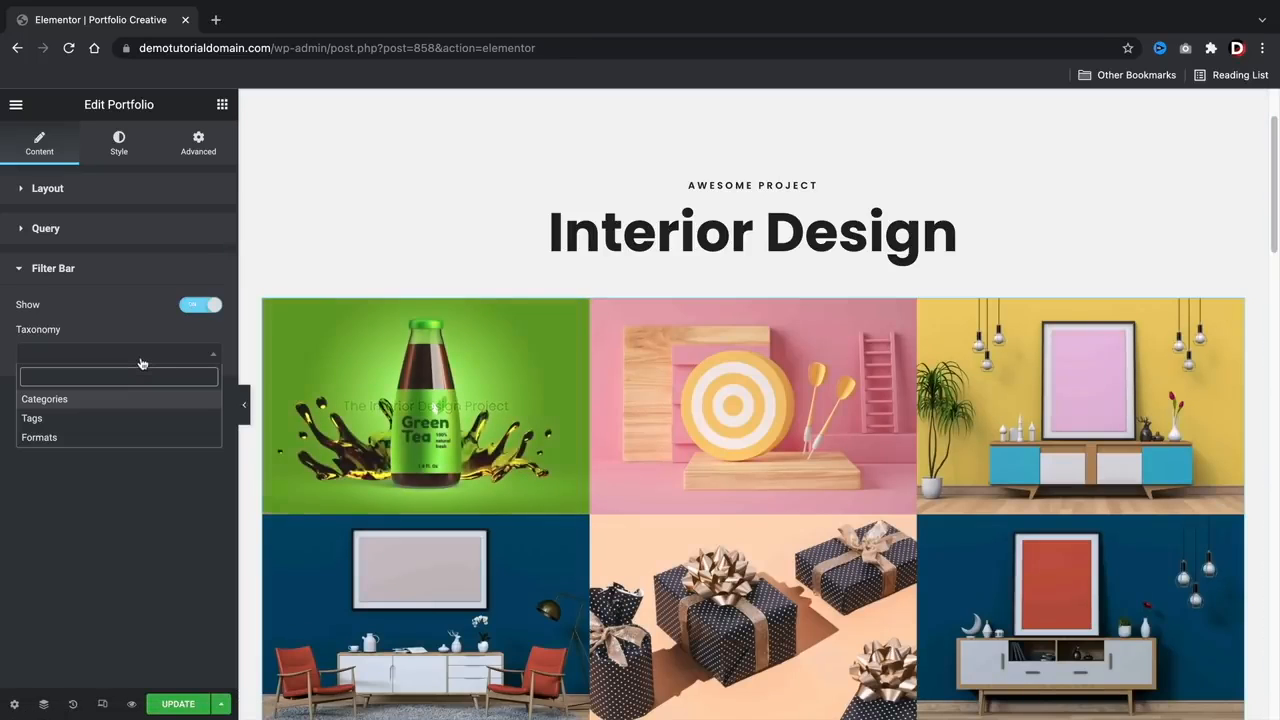
click(65, 400)
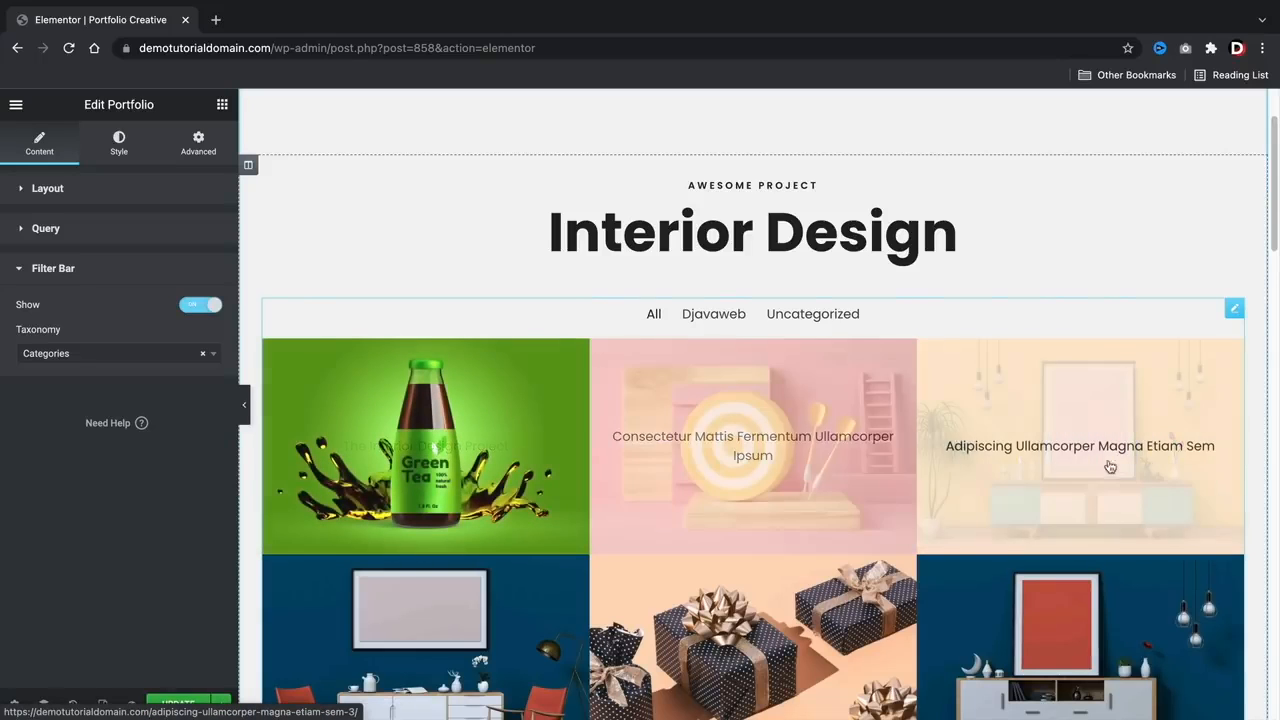
Step: Test the Djavaweb, Uncategorized and All filters, then save the page with UPDATE
click(724, 314)
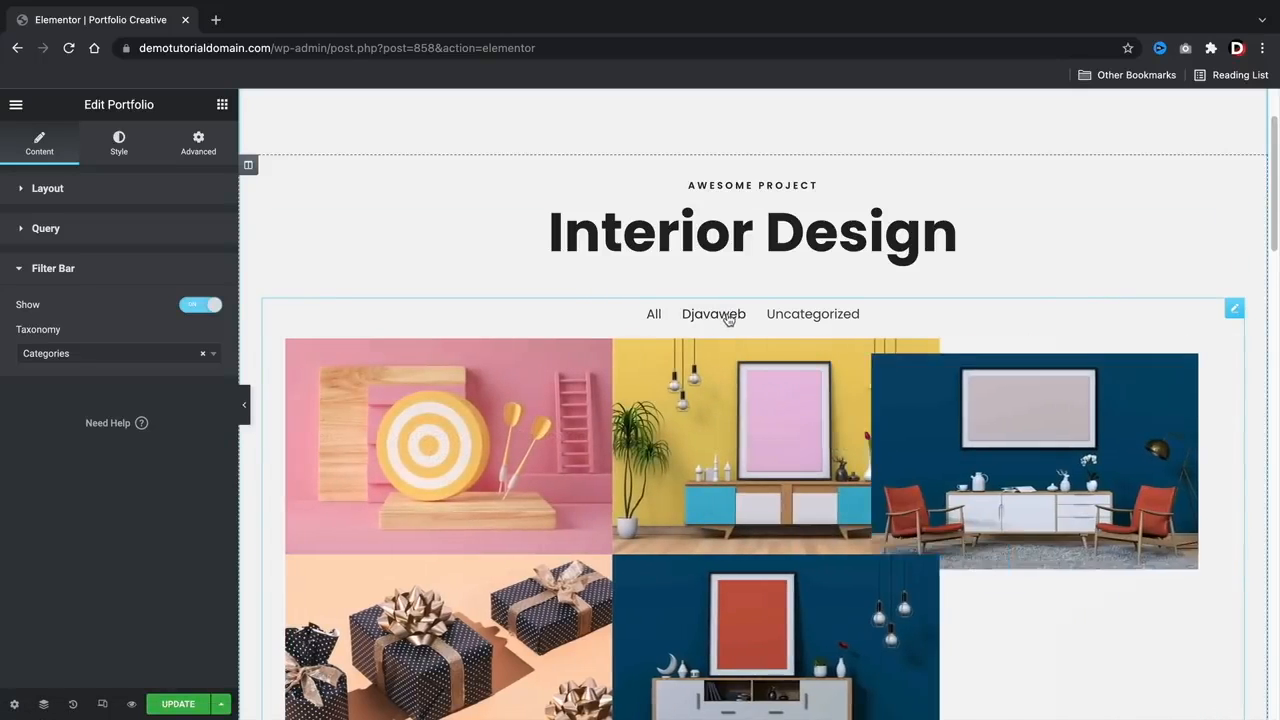
click(789, 321)
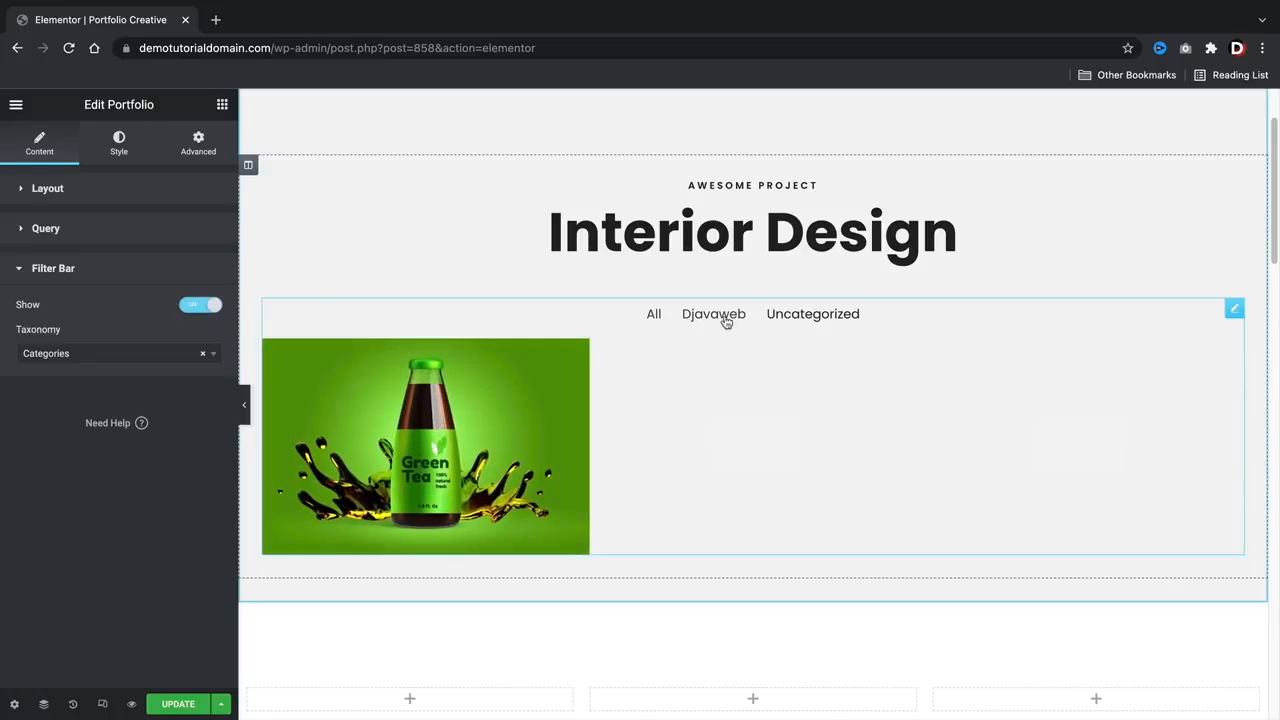
click(725, 320)
click(655, 315)
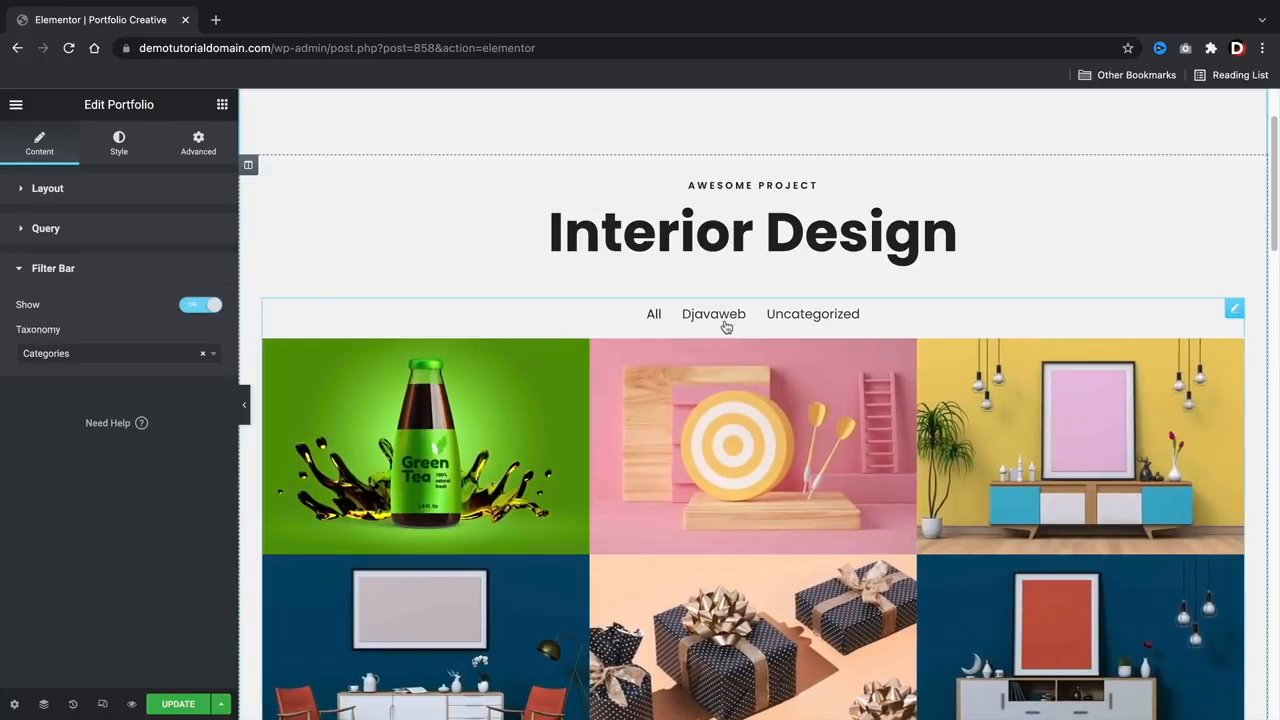
click(177, 705)
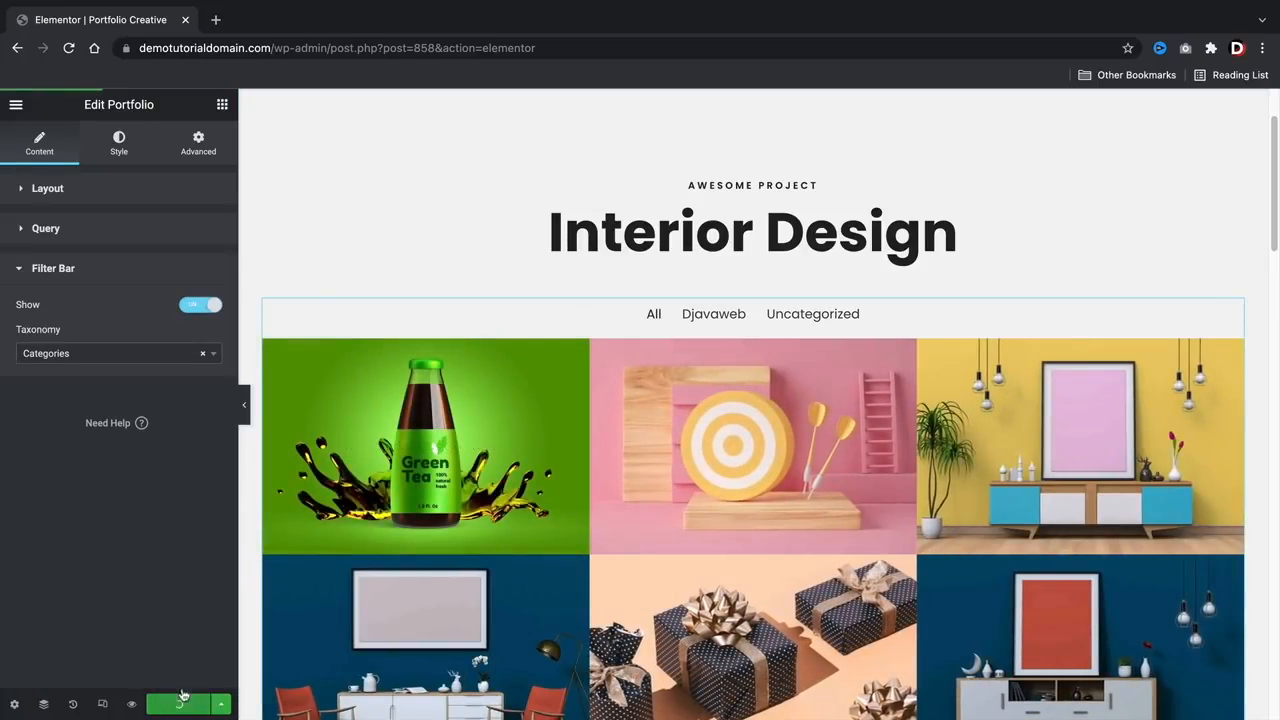
scroll(450, 607, down, 1)
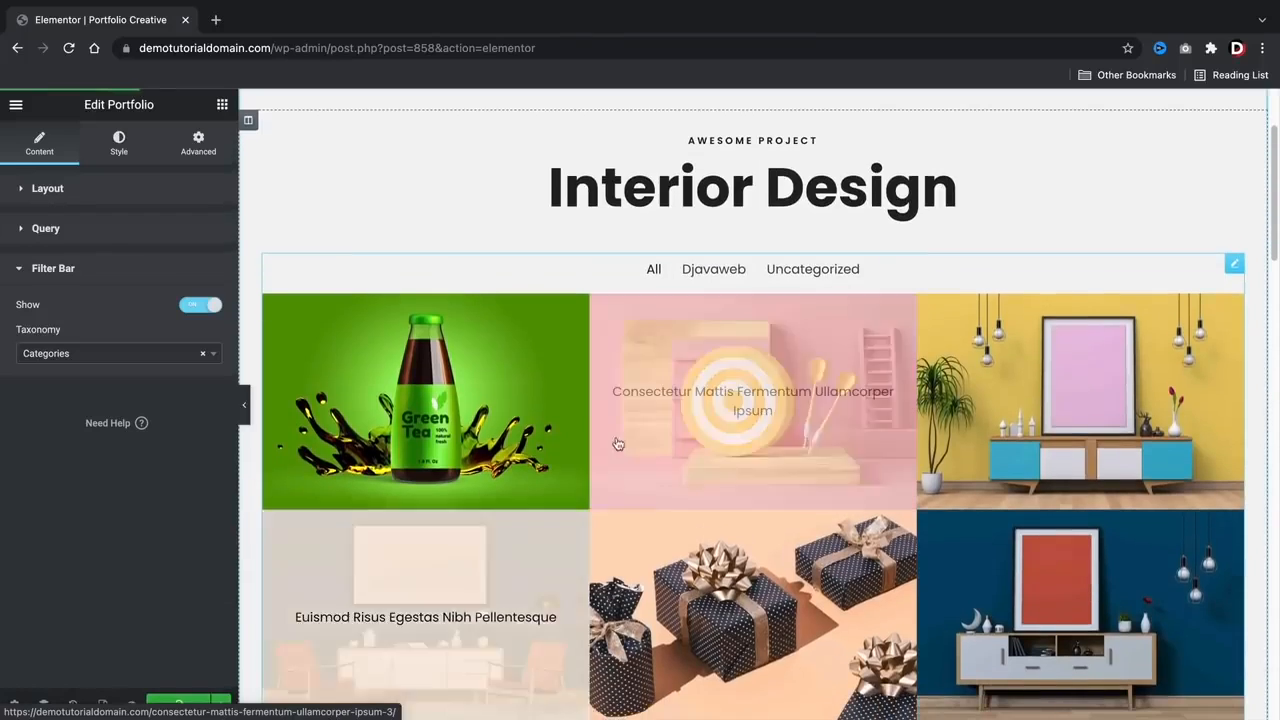
scroll(609, 486, down, 1)
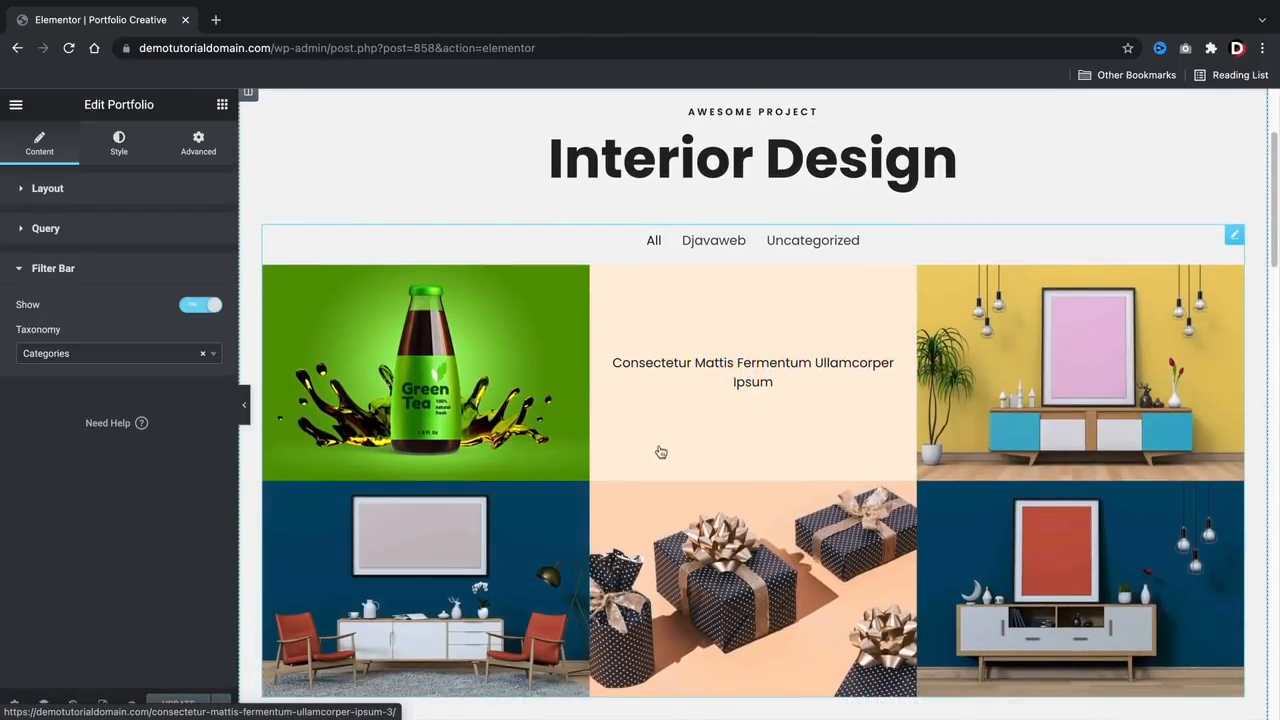
click(16, 104)
Step: Return to the dashboard and open The Interior Design Project post from All Posts
click(101, 384)
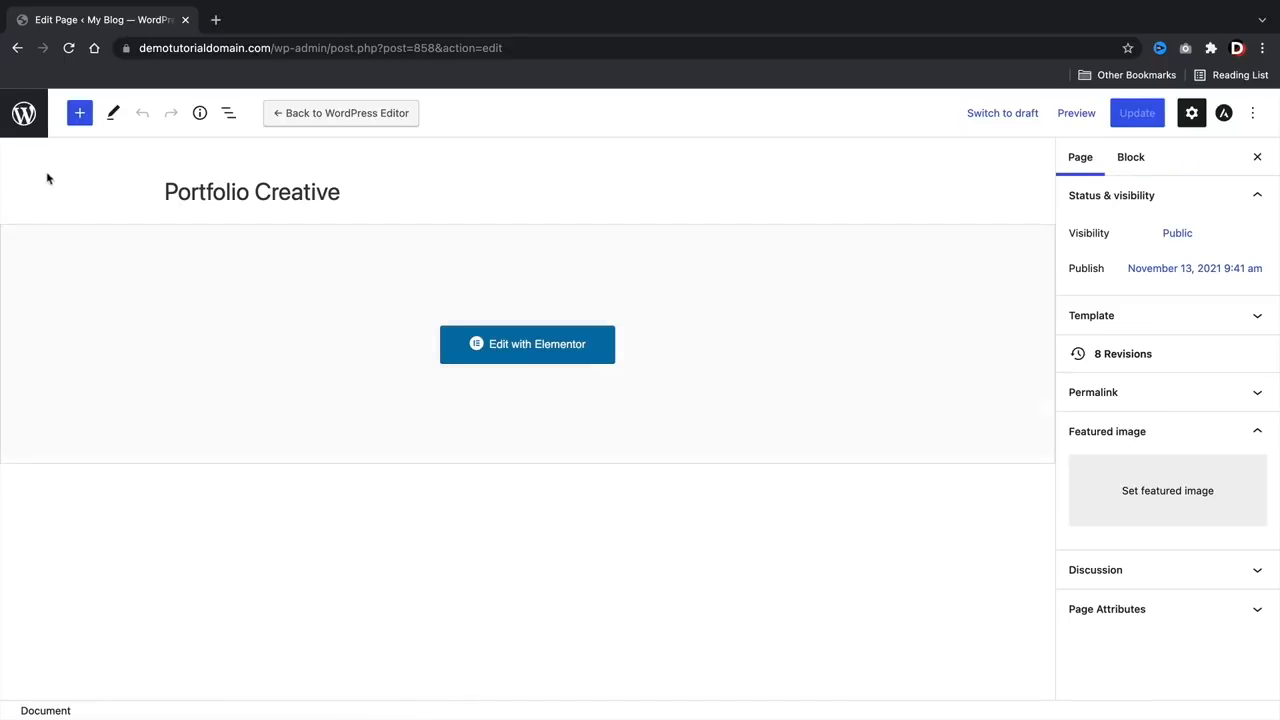
click(28, 123)
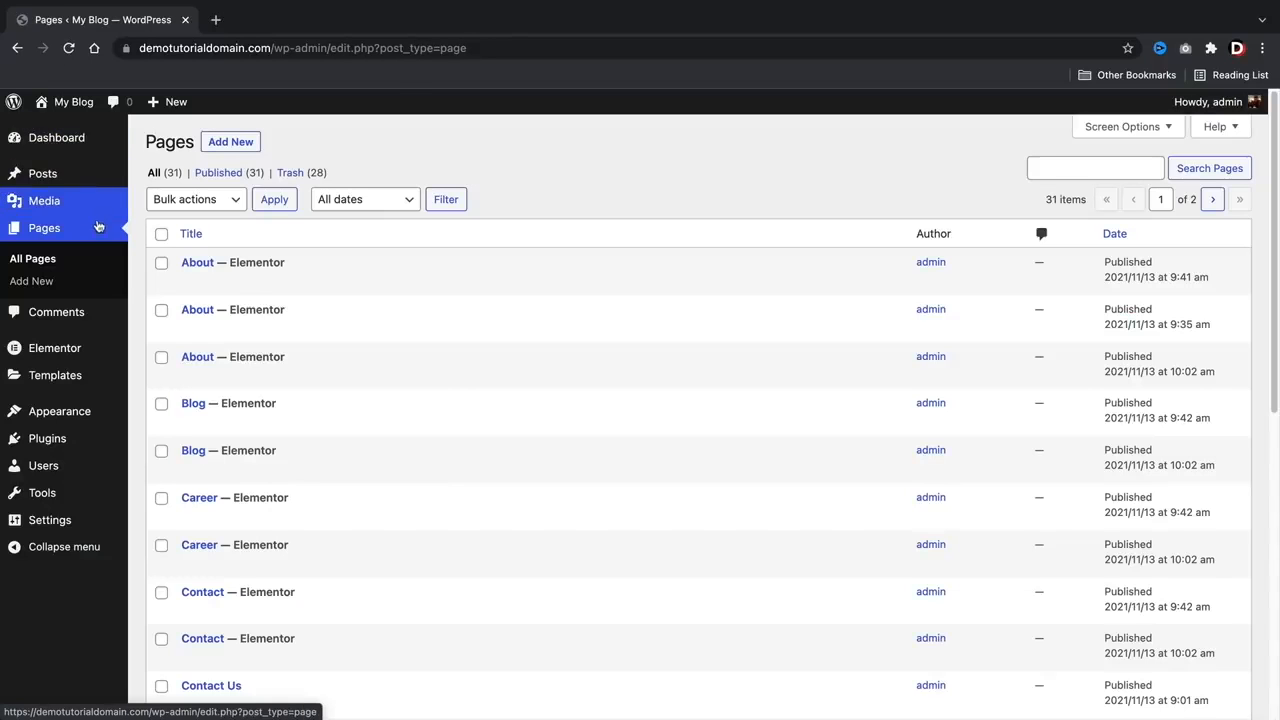
mouse_move(52, 178)
click(163, 176)
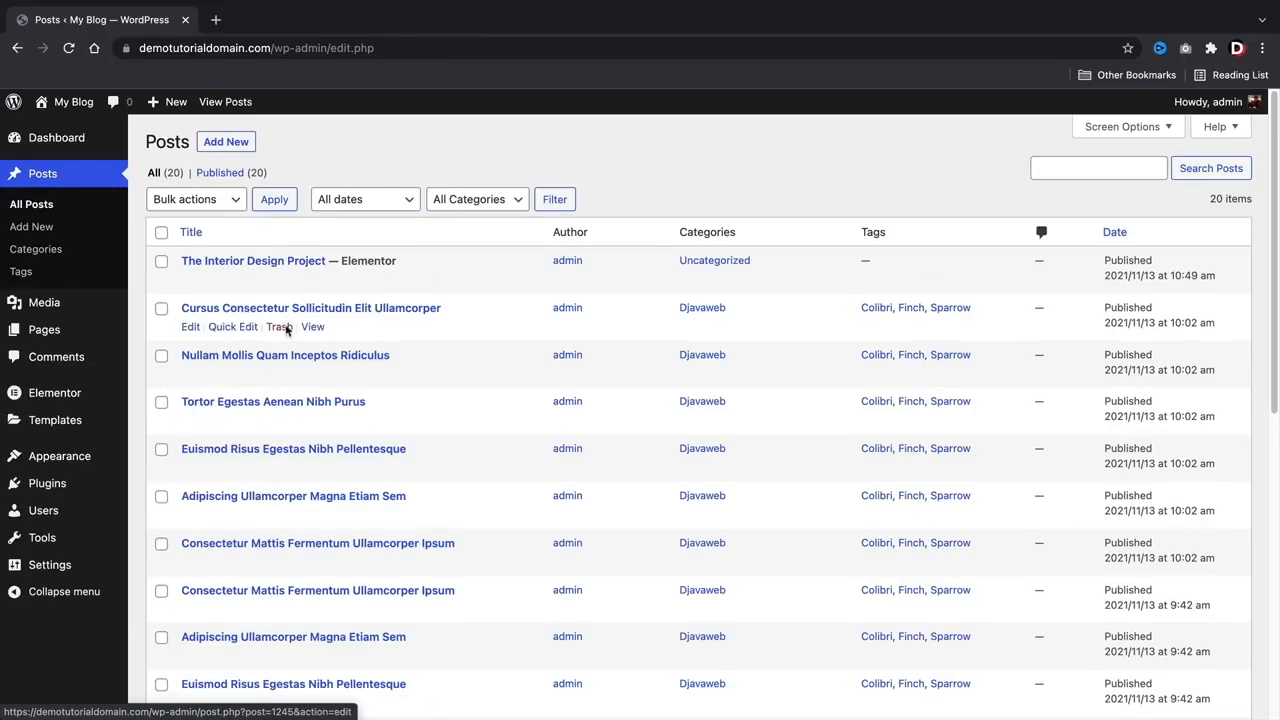
click(262, 262)
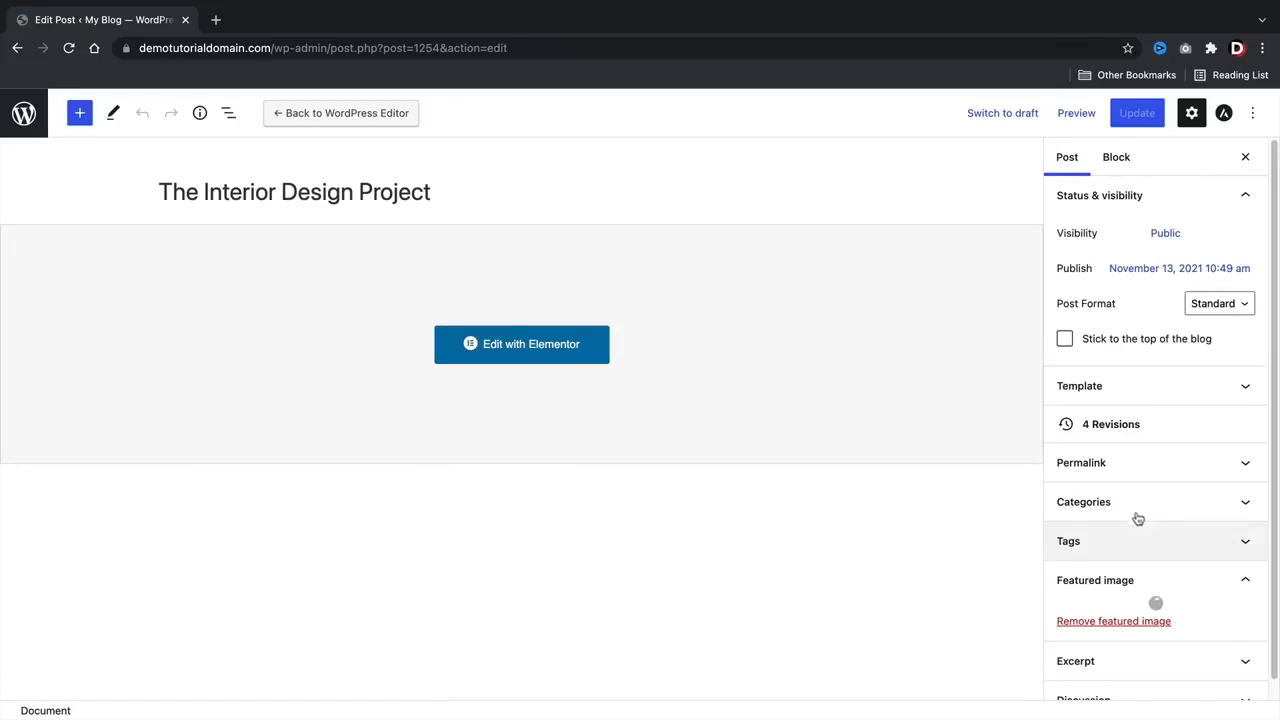
Step: Add a new 'Drink' category to the post and update it
click(1136, 518)
scroll(1141, 514, down, 2)
click(1164, 426)
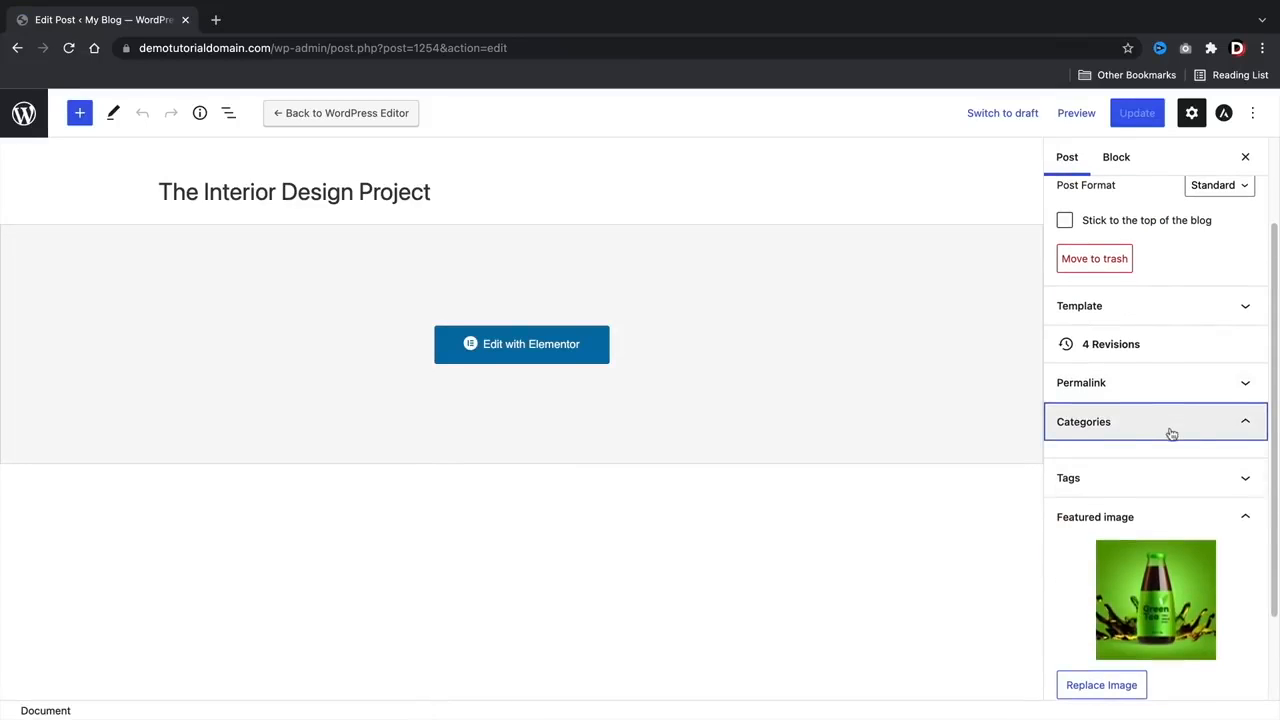
scroll(1165, 425, down, 2)
click(1137, 405)
click(1136, 452)
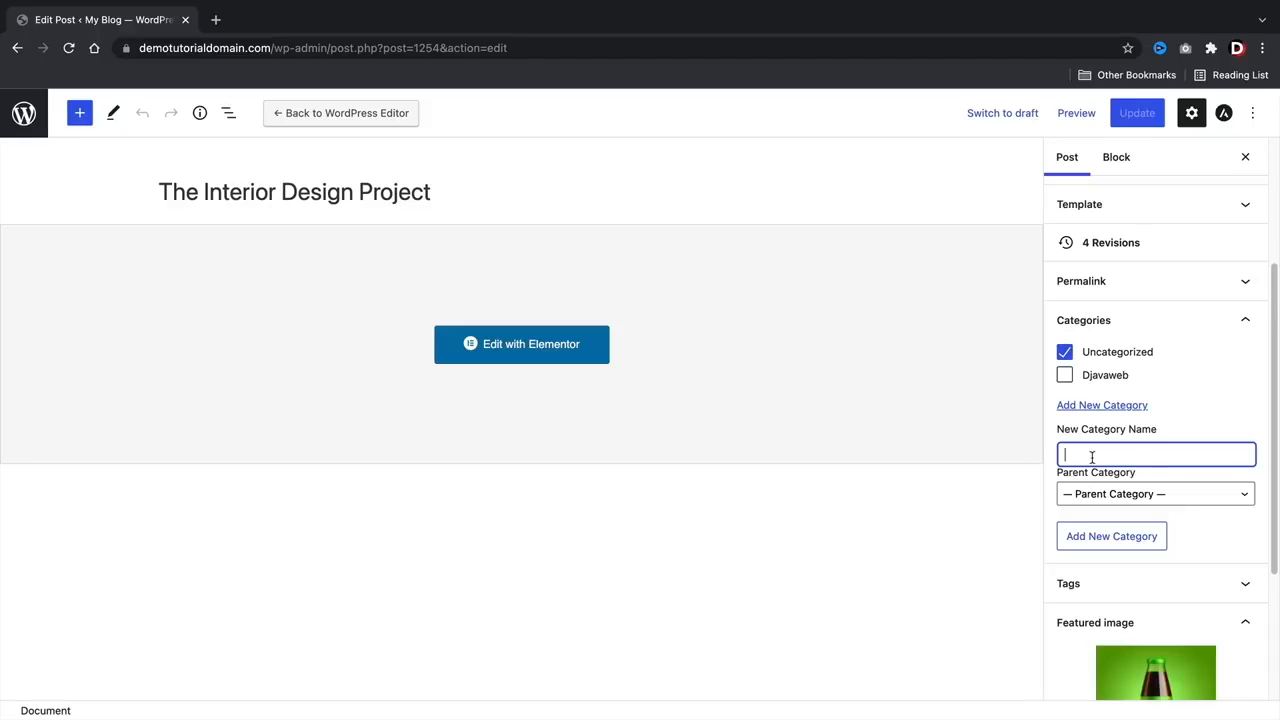
click(1105, 540)
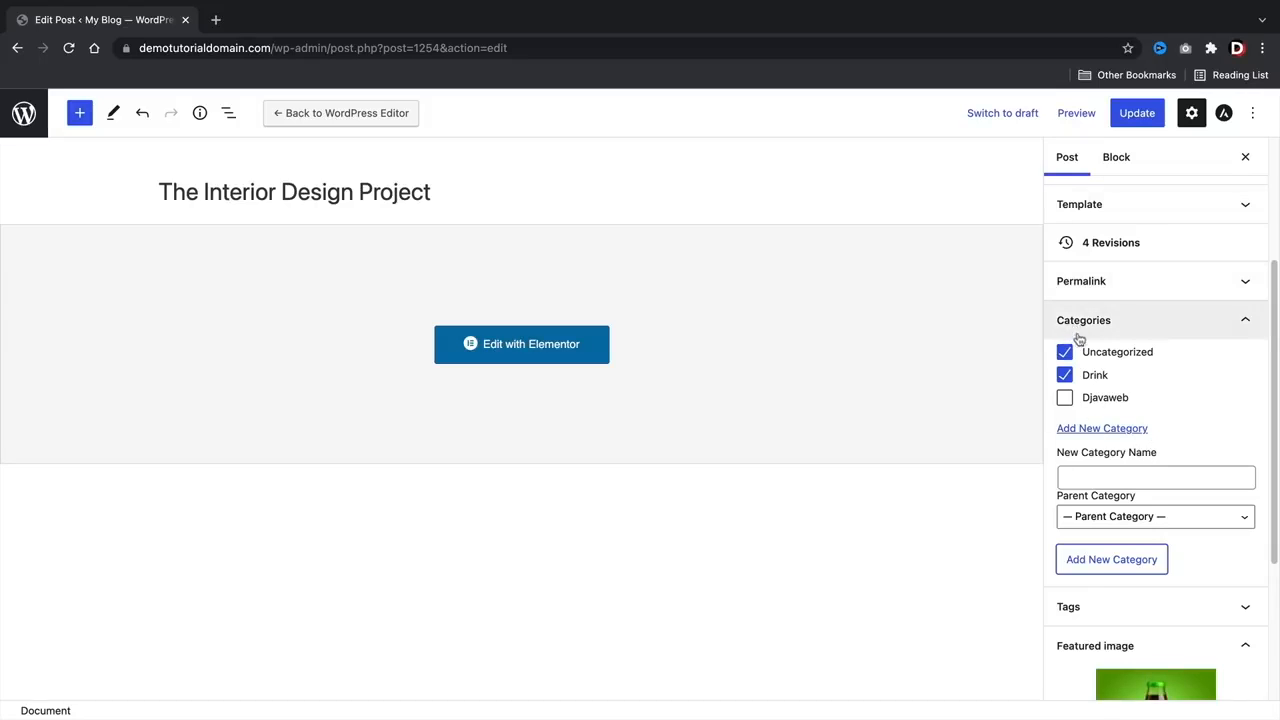
click(1136, 116)
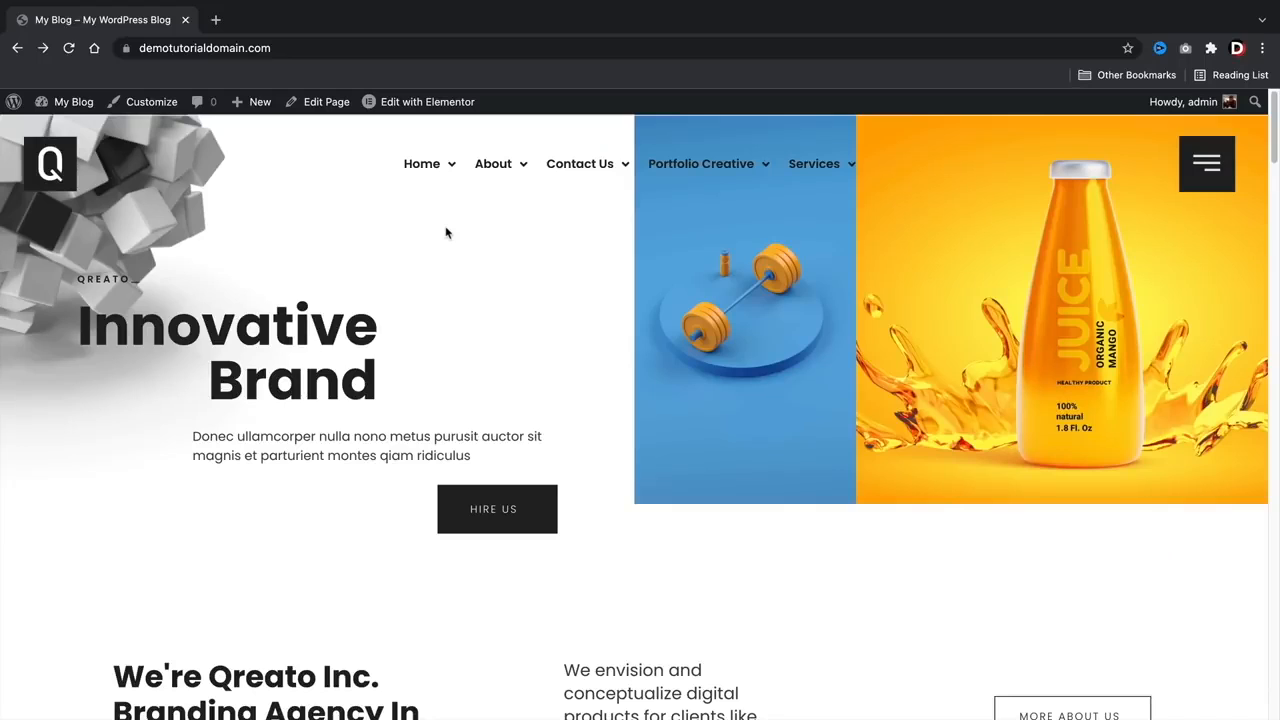
Step: Show the live homepage with its Home, About, Contact Us, Portfolio Creative and Services menu
mouse_move(736, 168)
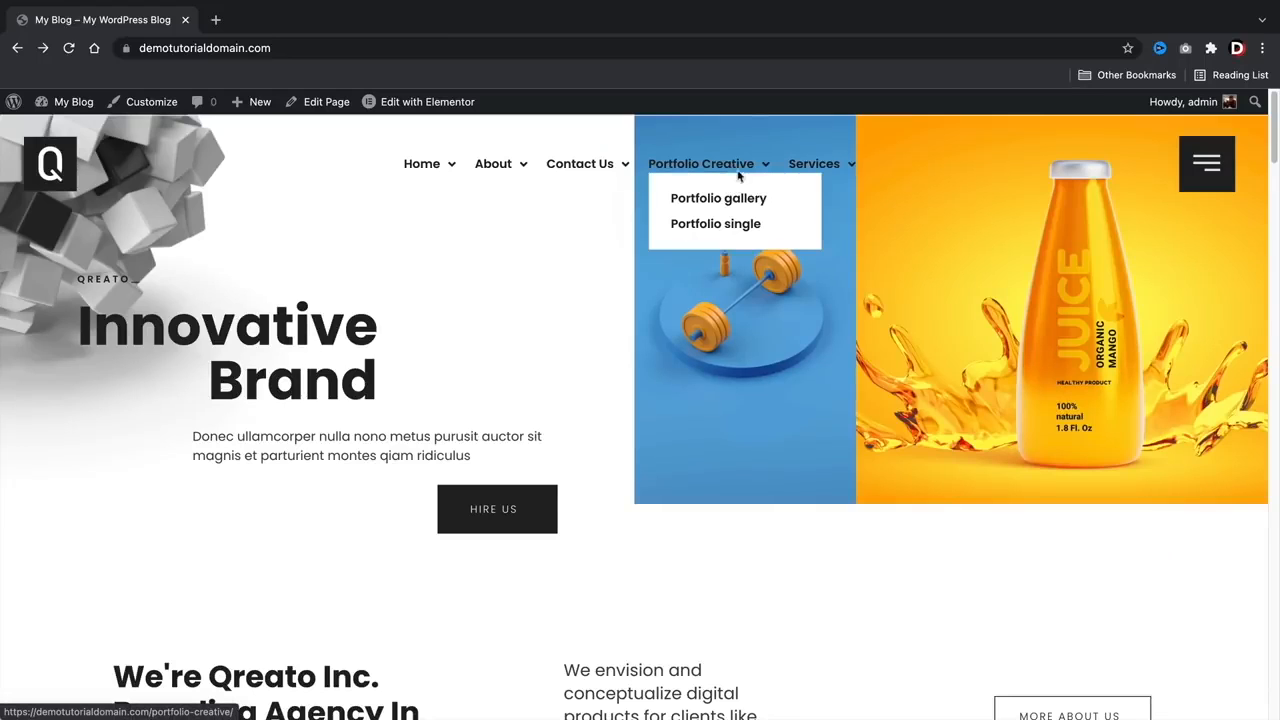
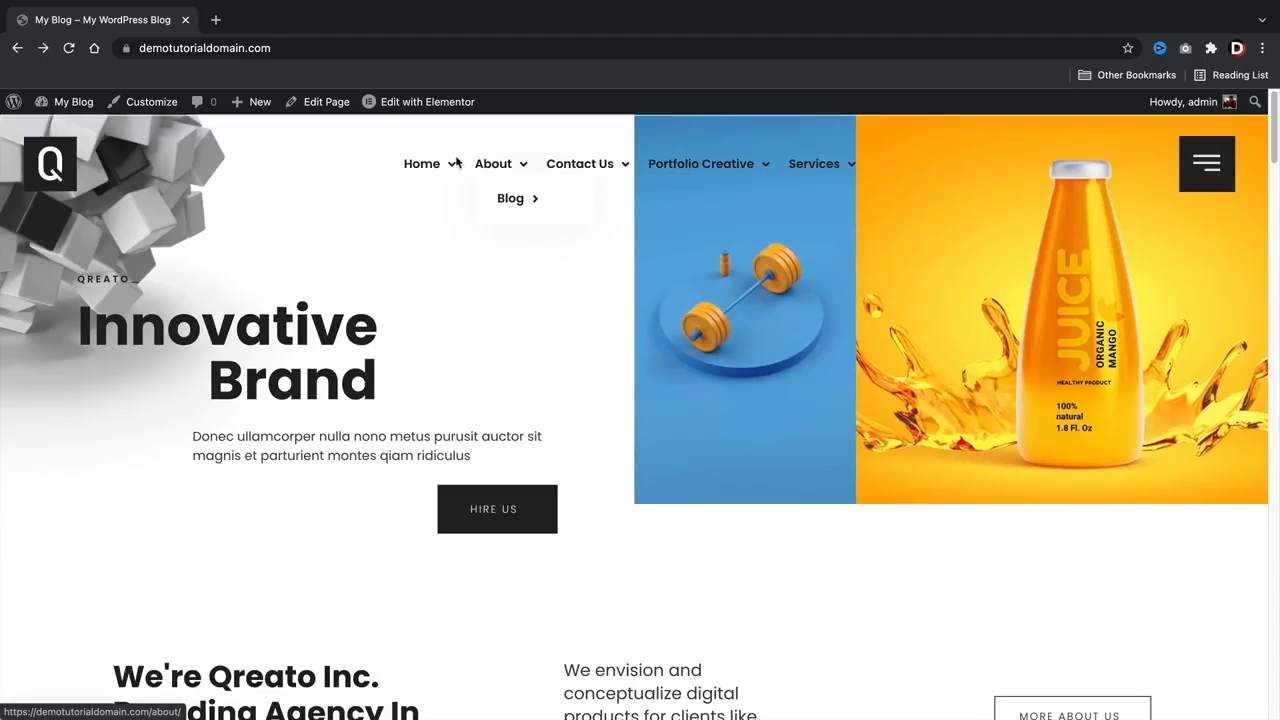
Step: Go from the live Qreato homepage to the admin Dashboard through the My Blog menu
mouse_move(80, 104)
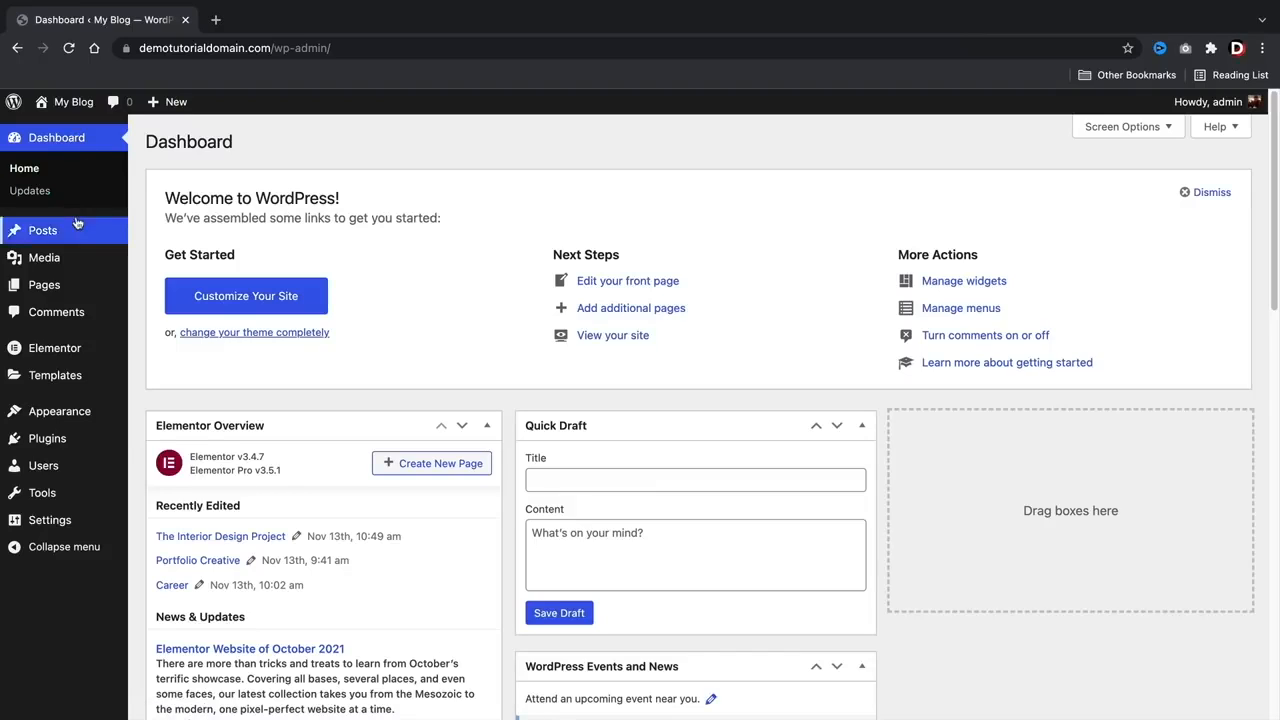
Step: In Theme Builder's Header list, edit the header assigned to Entire Site in Elementor
mouse_move(77, 222)
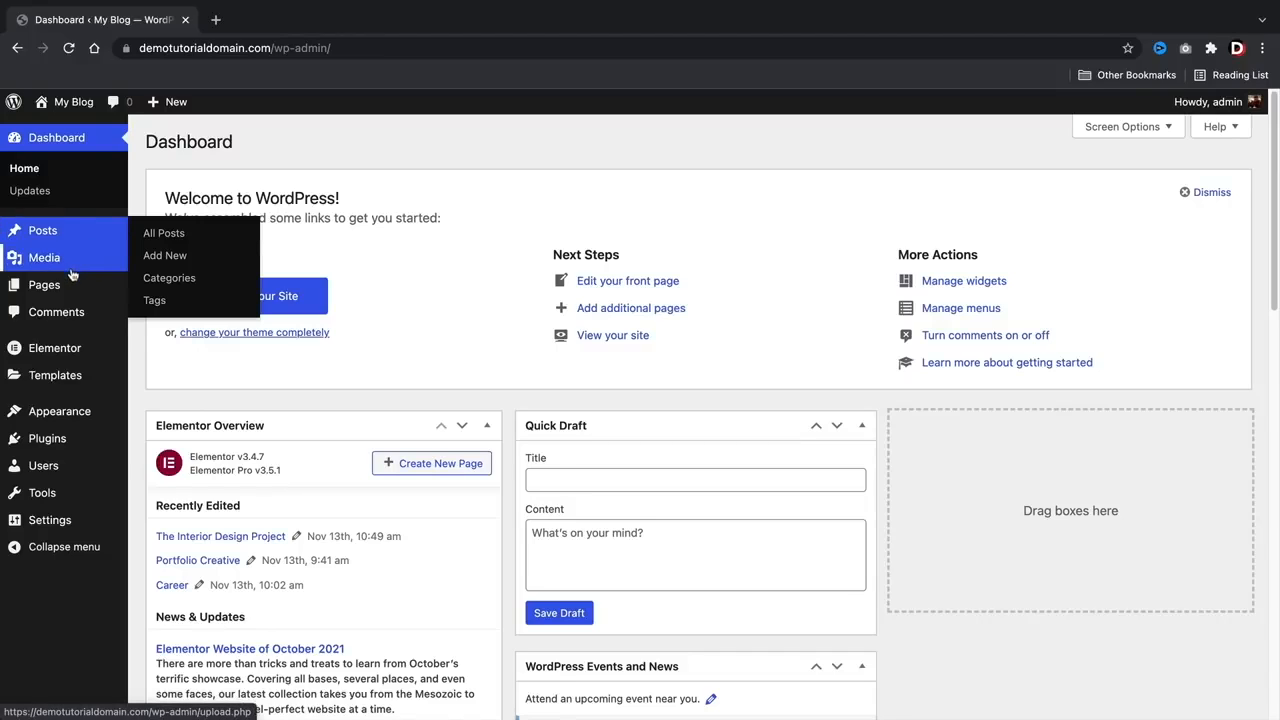
mouse_move(65, 349)
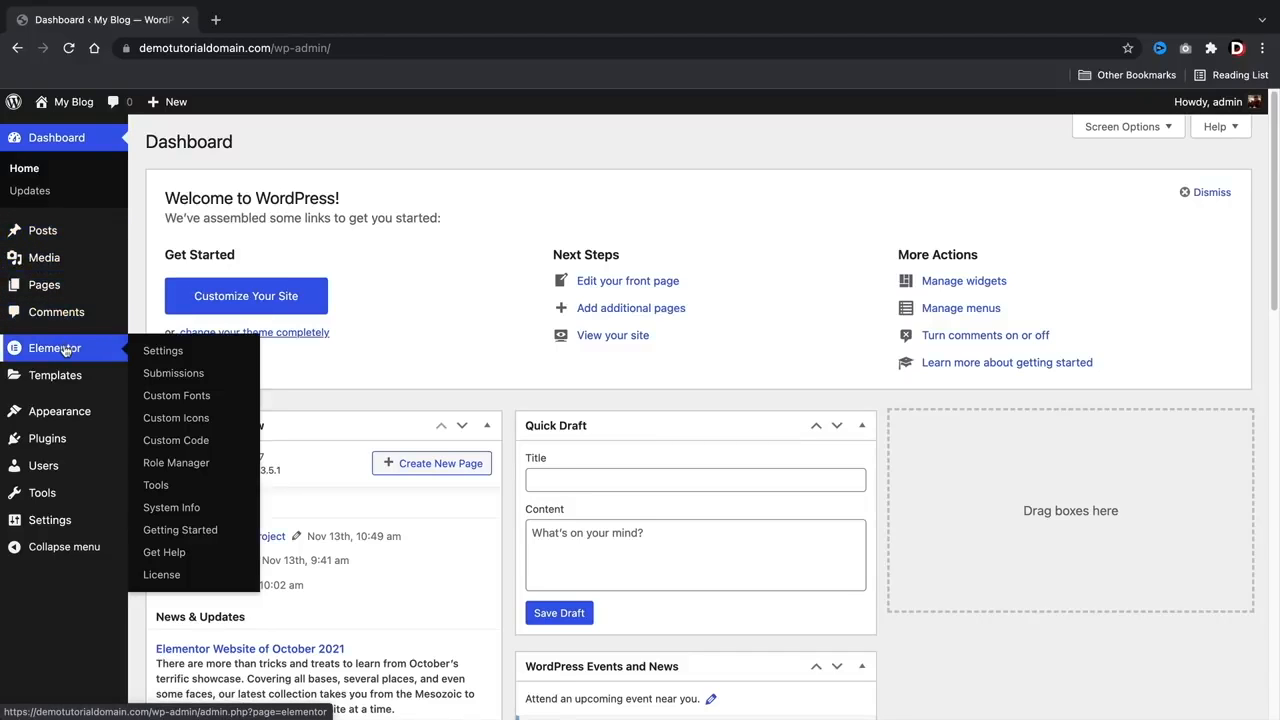
mouse_move(67, 377)
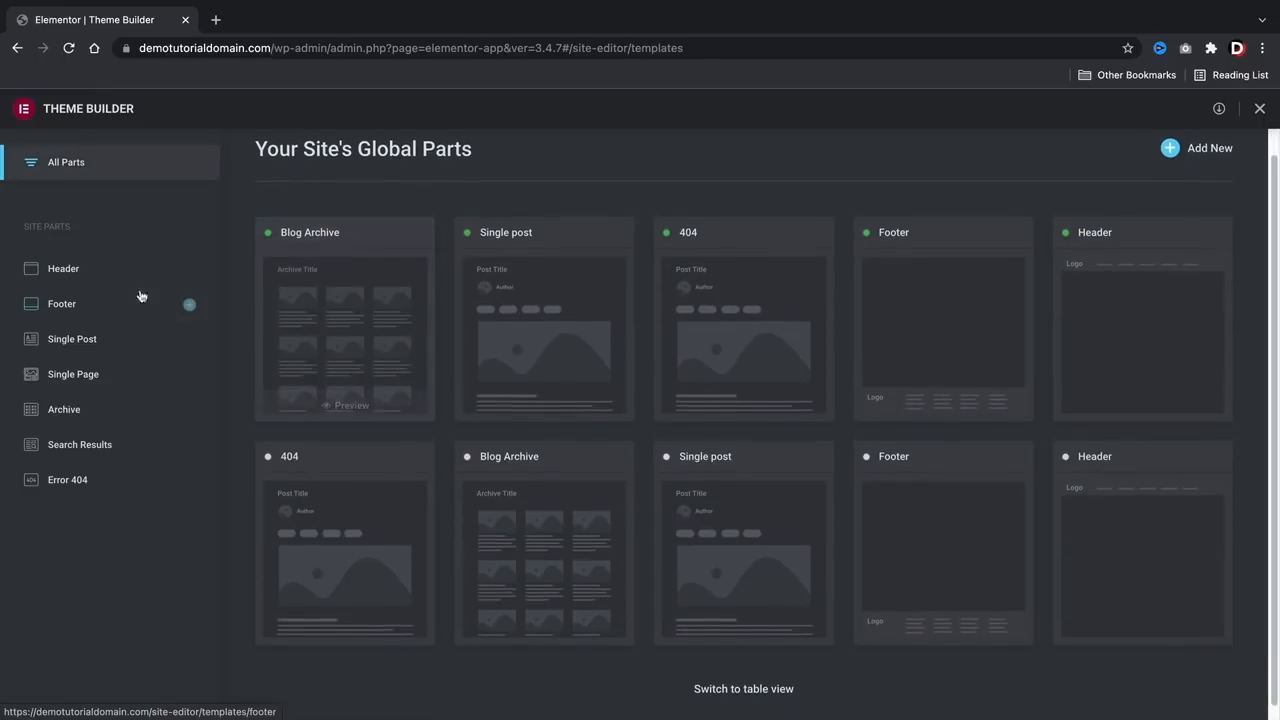
click(89, 276)
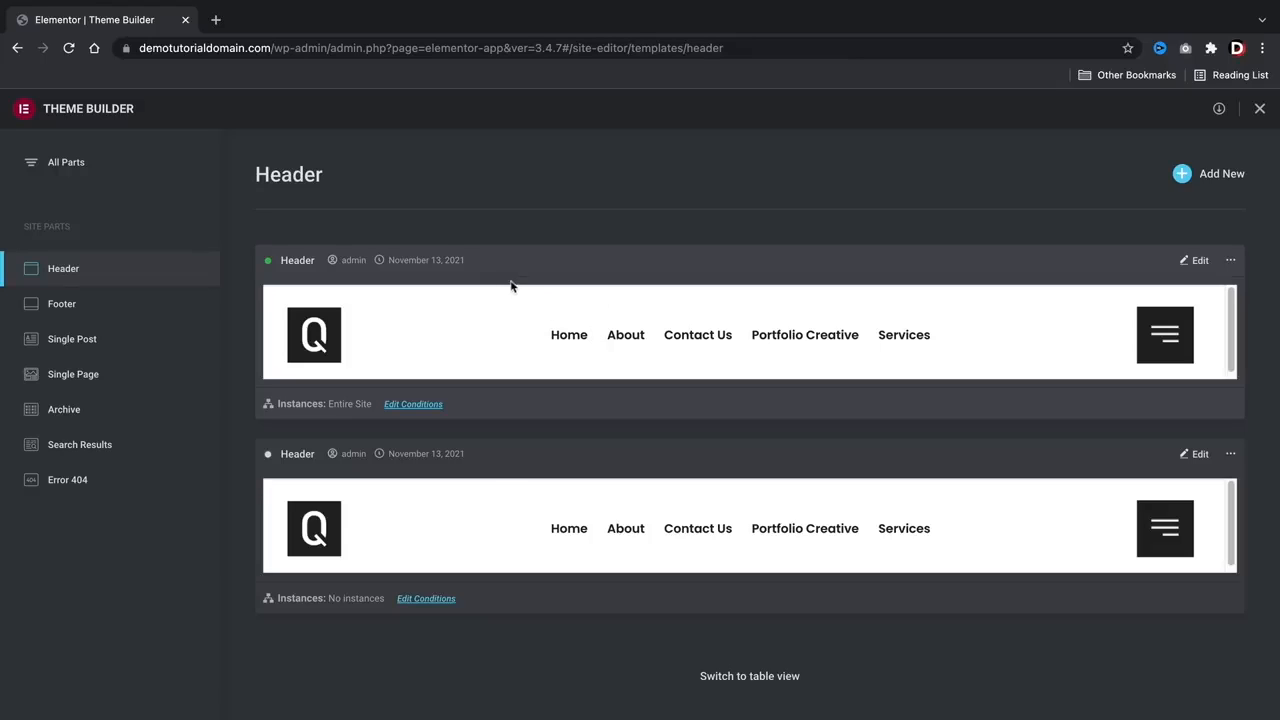
click(1199, 262)
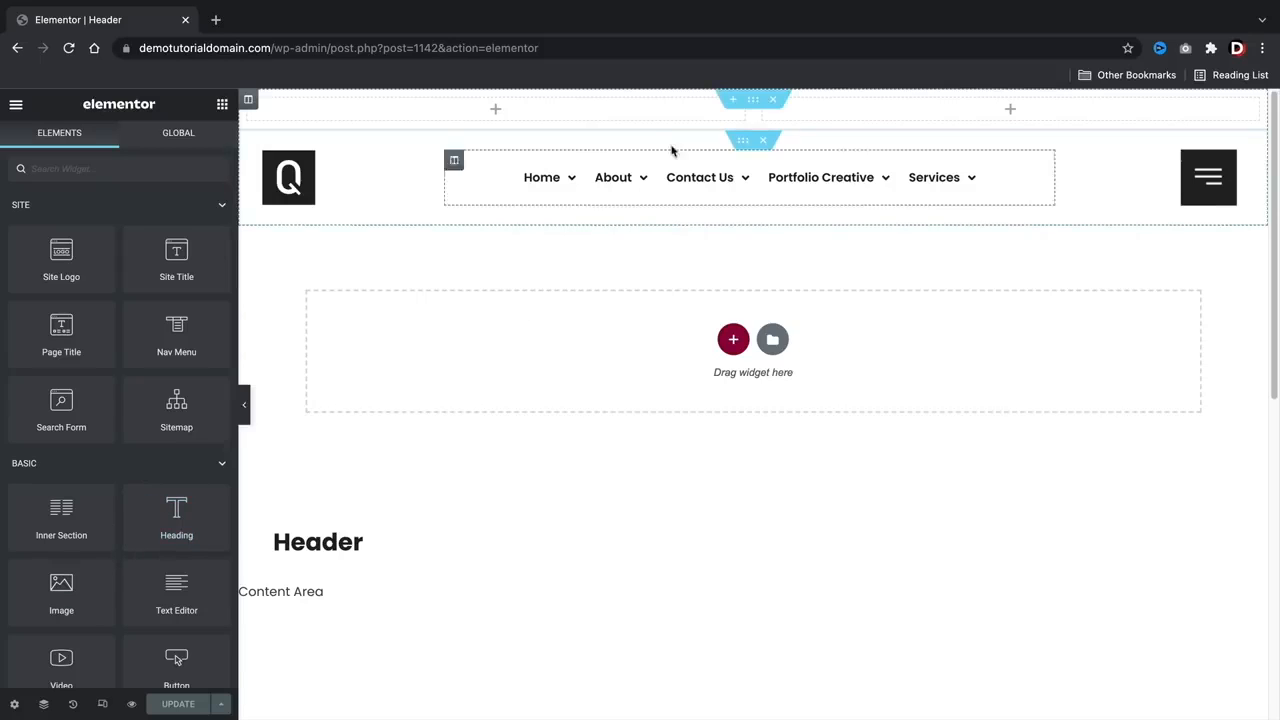
Step: Link the hamburger image to the Offcanvas (Template) popup, test it, and update the header
mouse_move(757, 190)
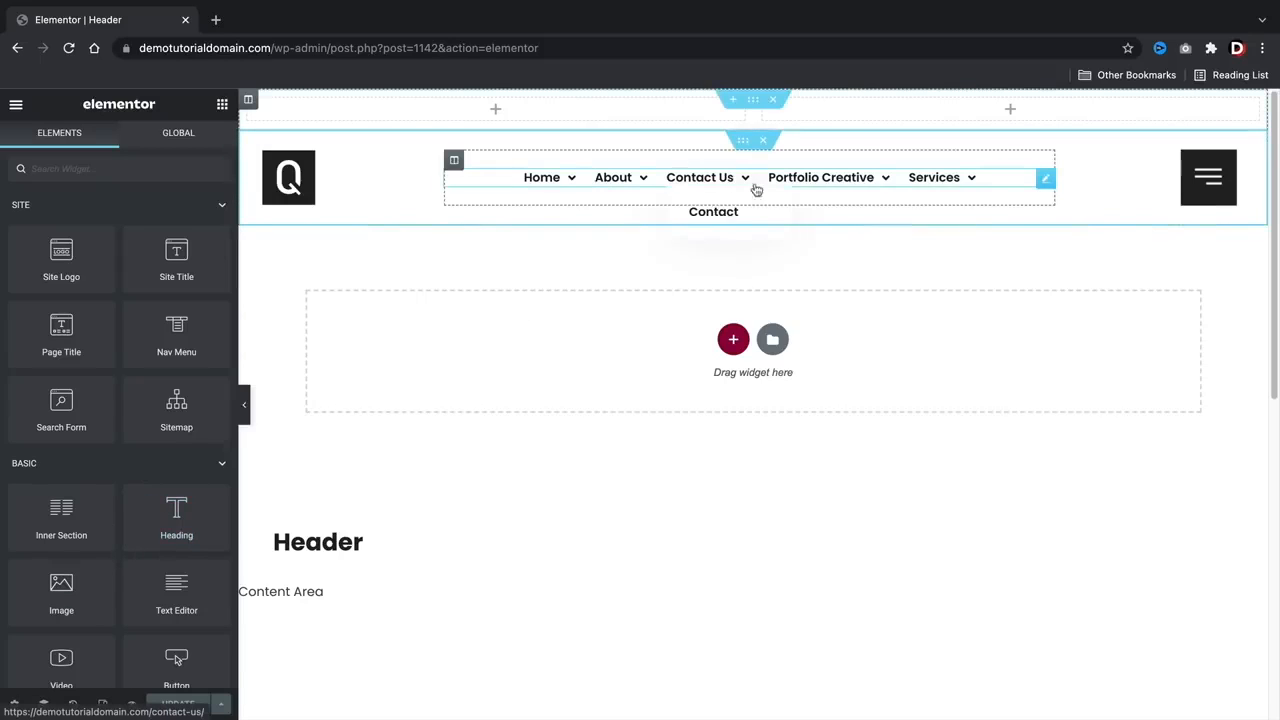
click(1200, 175)
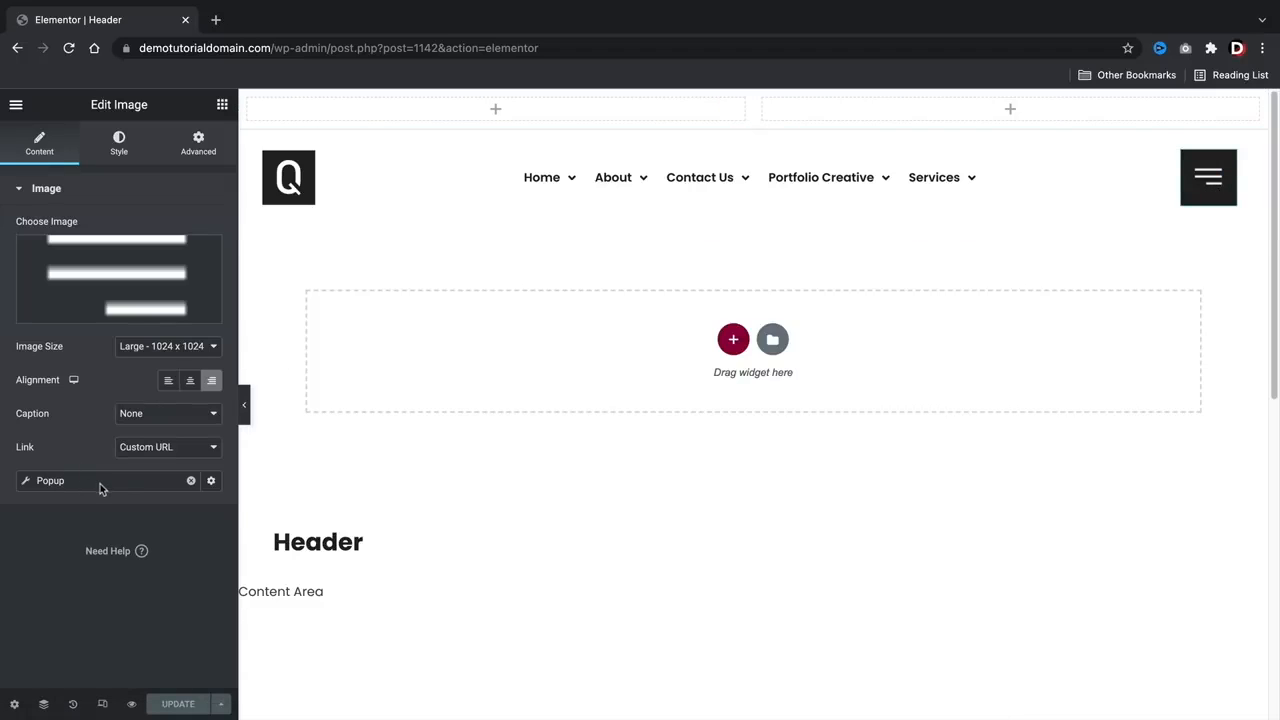
click(67, 606)
text(off)
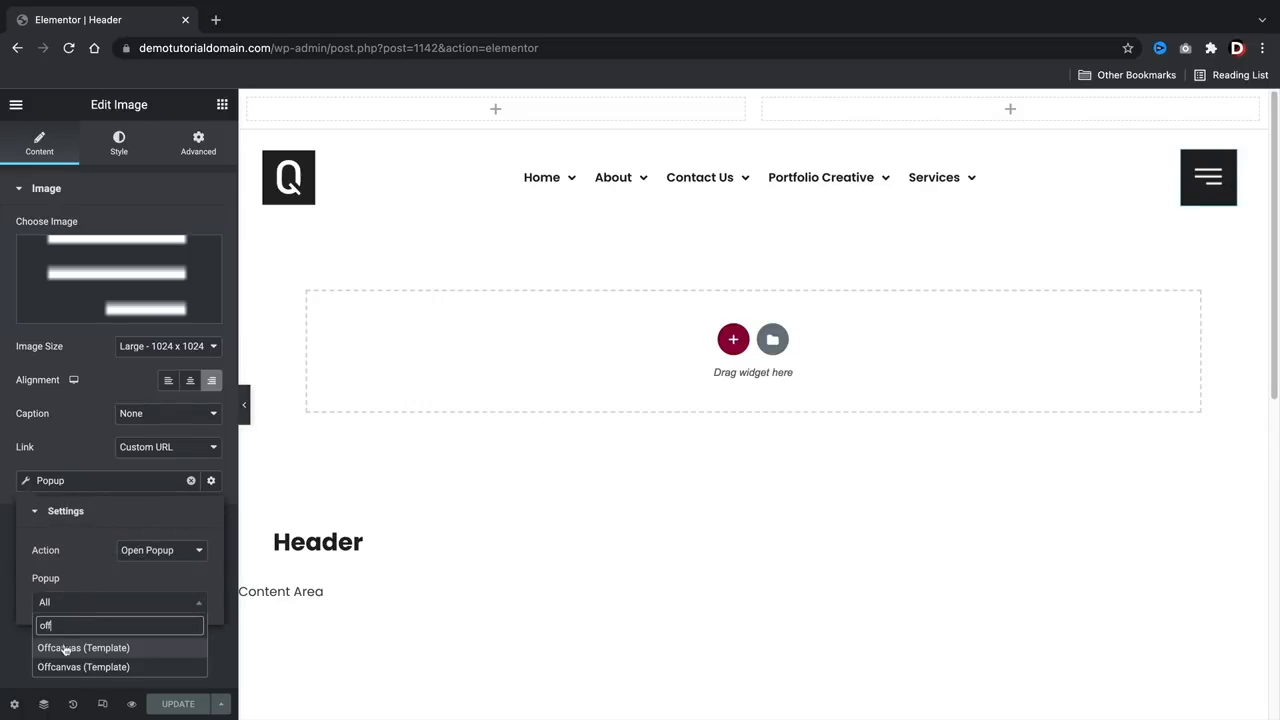
click(70, 650)
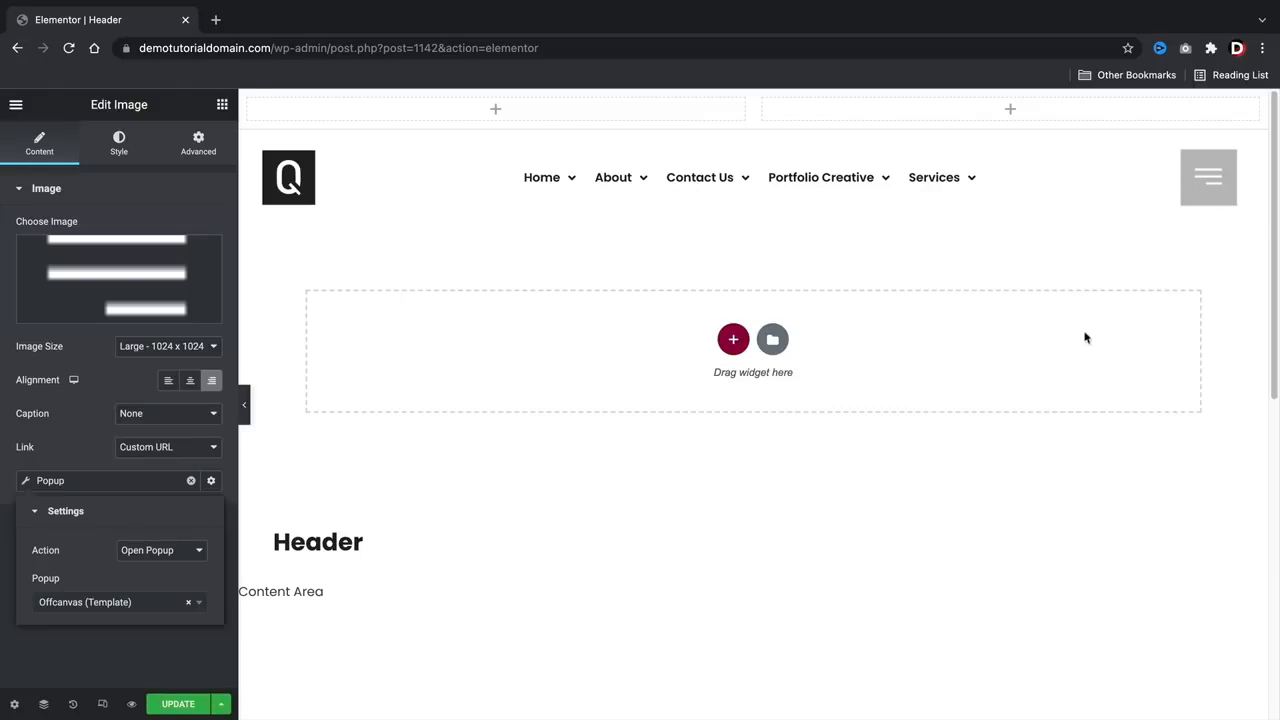
click(1205, 184)
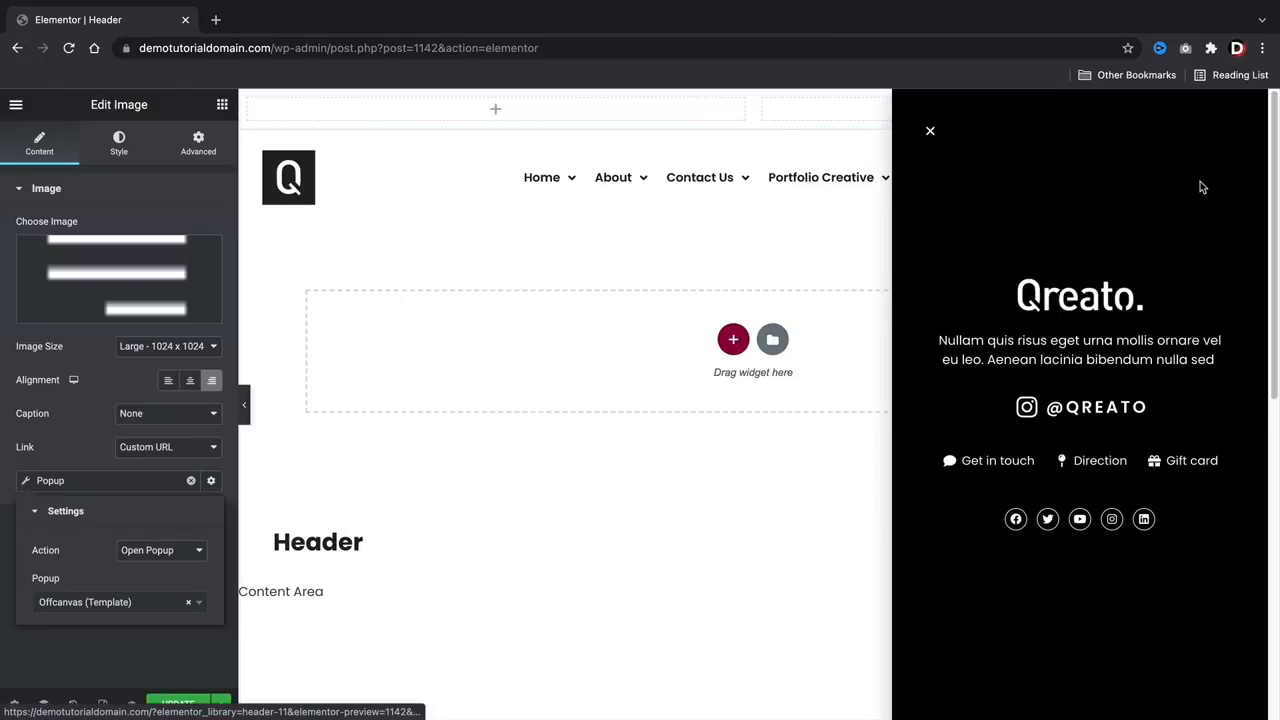
click(178, 704)
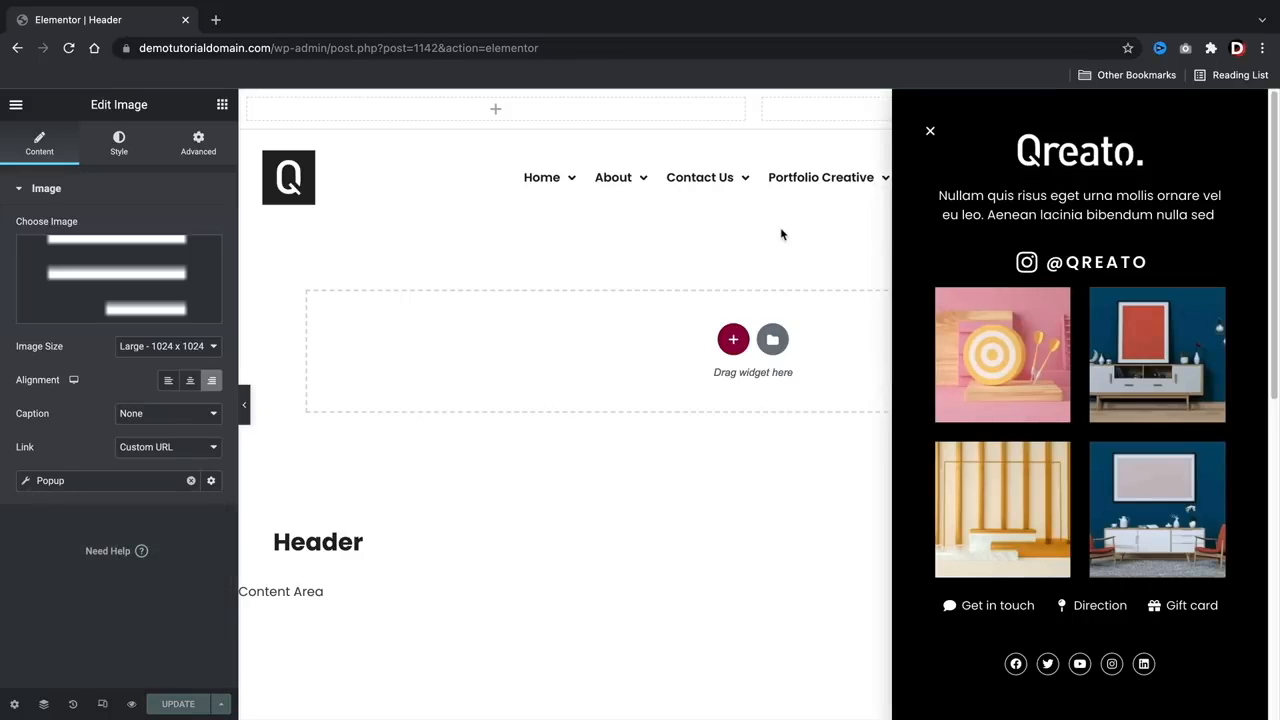
click(788, 226)
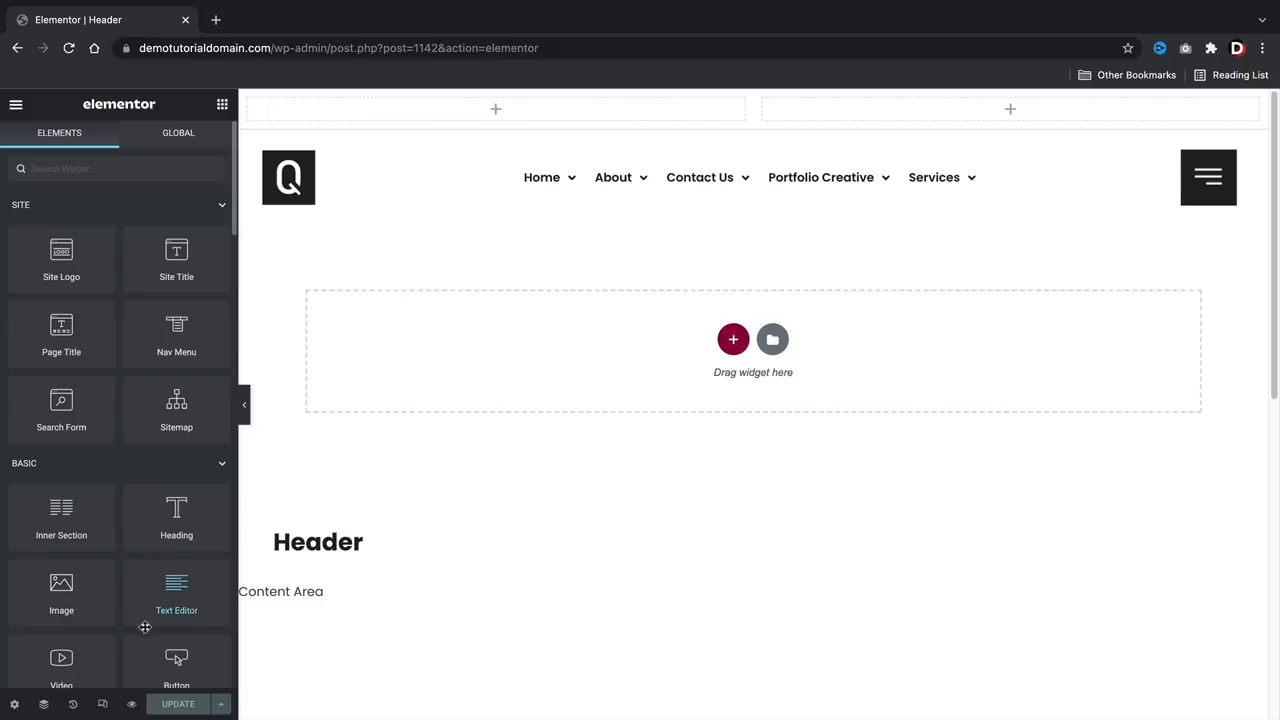
Step: Add a button under the header's navigation menu, then delete the Click here button
drag(180, 660, 826, 178)
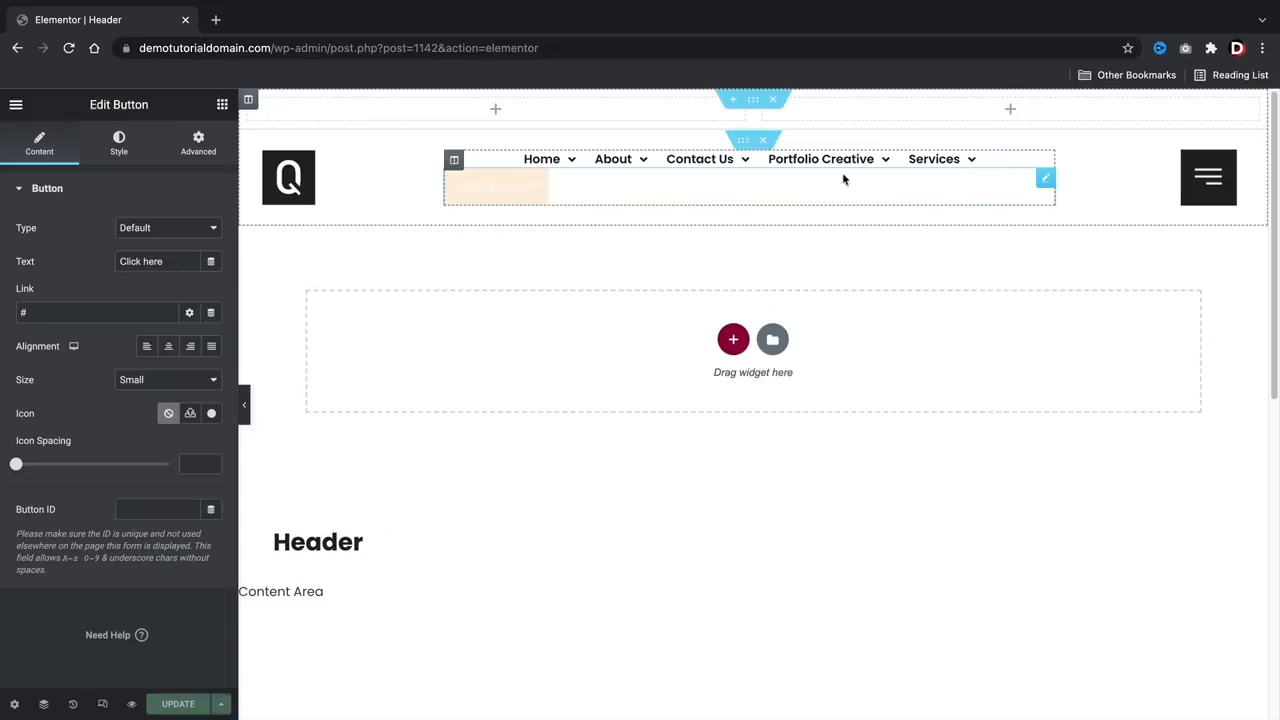
click(222, 104)
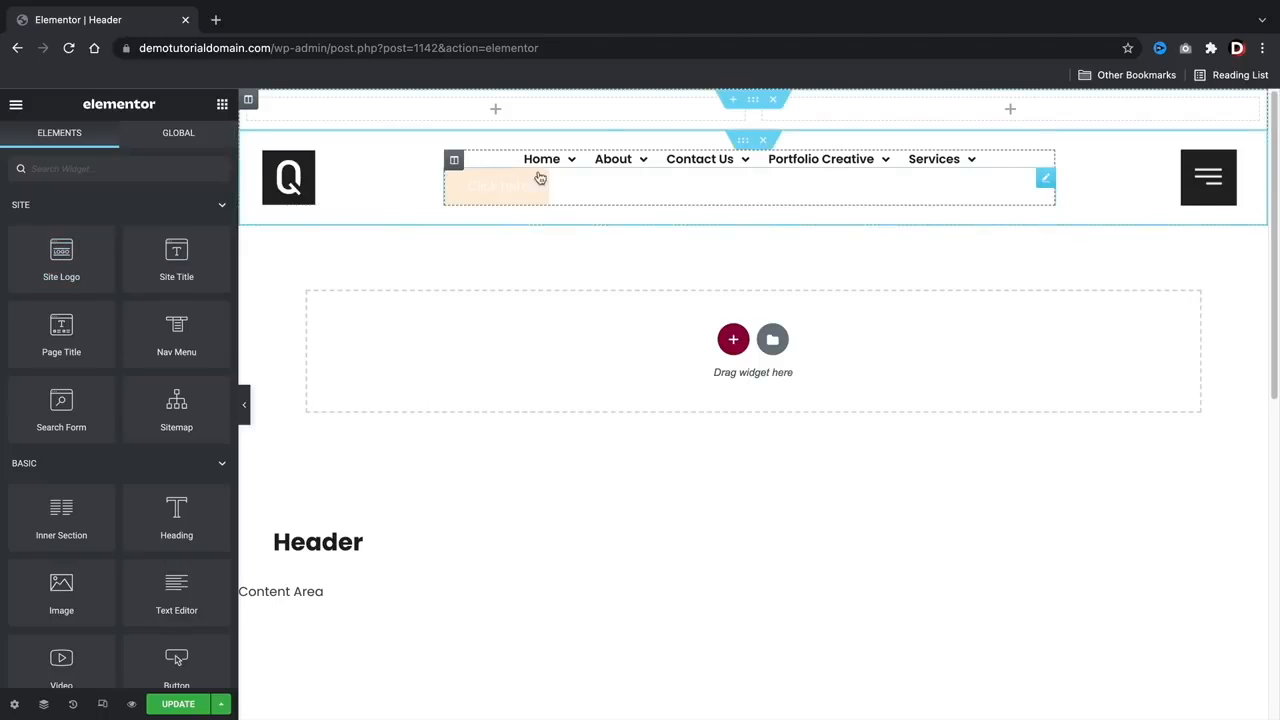
right_click(1044, 179)
click(1068, 403)
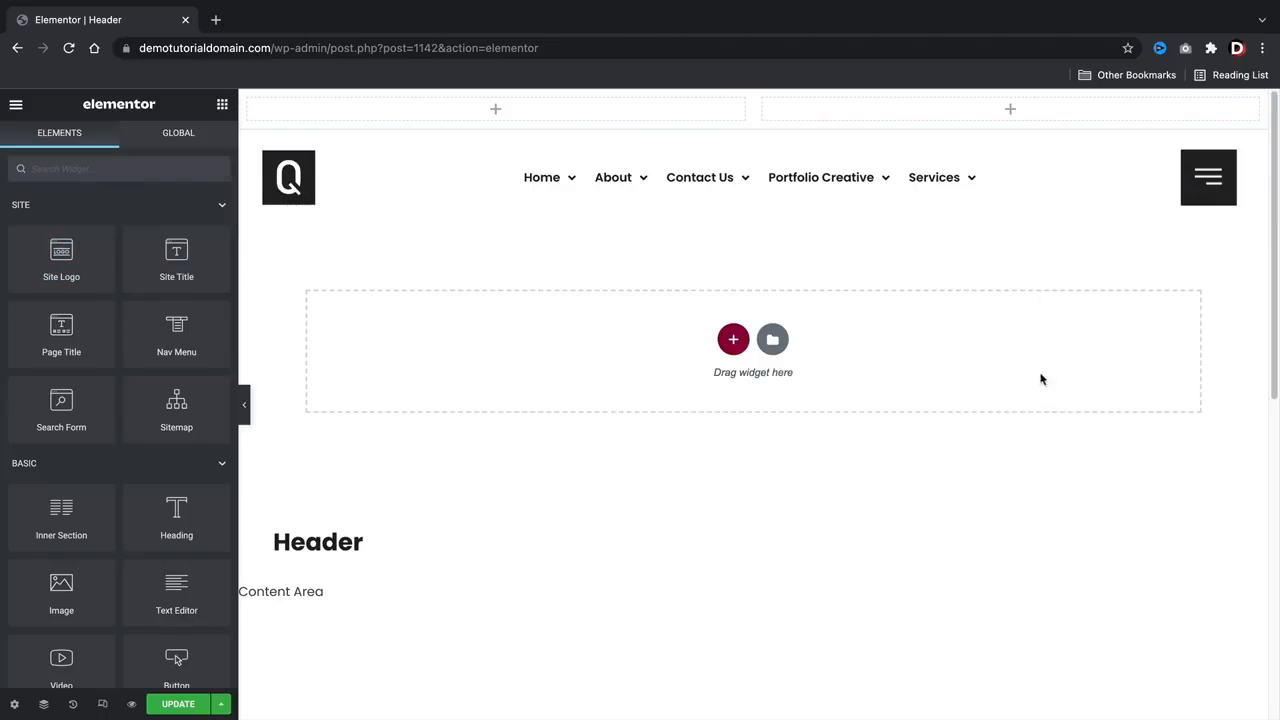
Step: Replace the header logo with the TRANSCO logo image from the media library
click(325, 150)
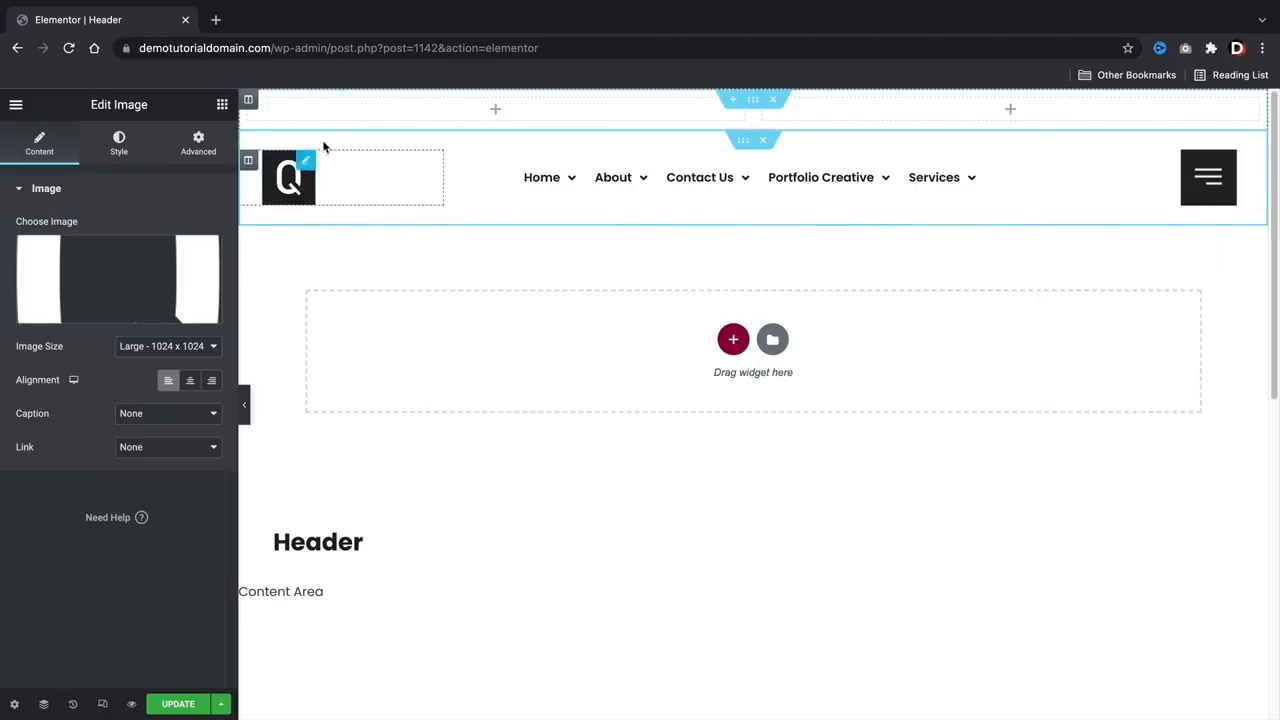
click(127, 270)
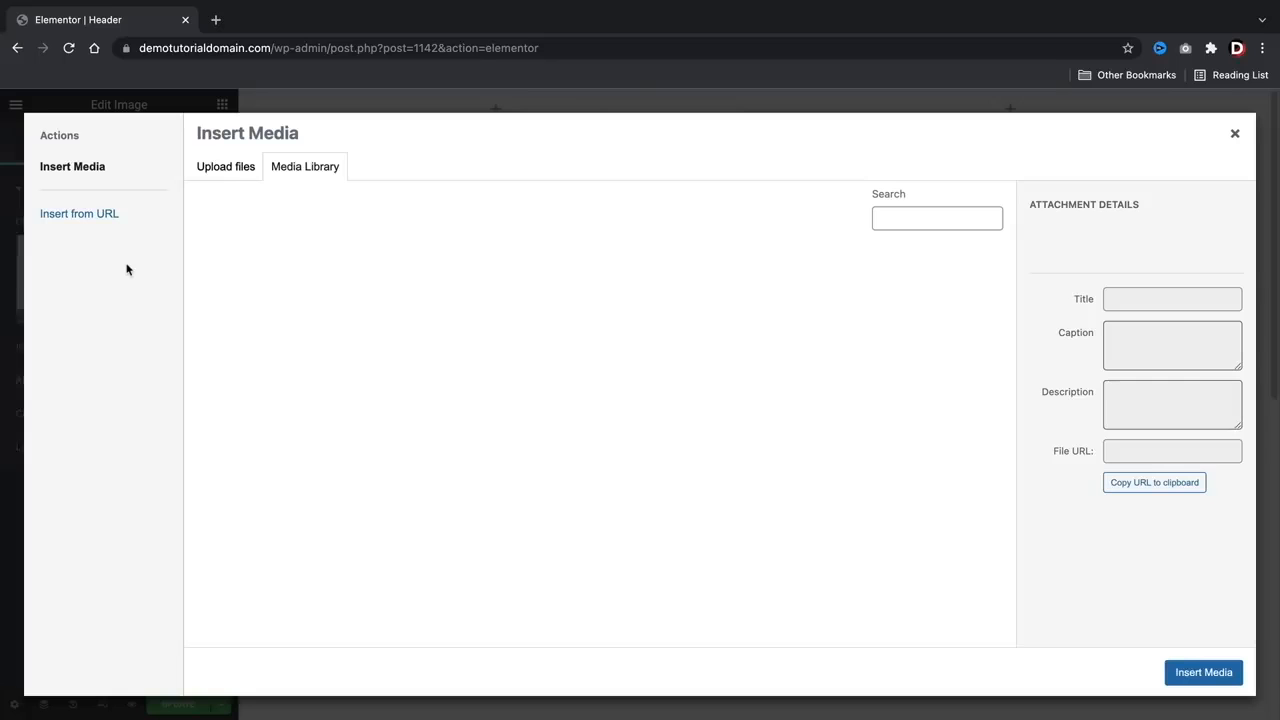
scroll(680, 490, down, 10)
scroll(686, 488, down, 1)
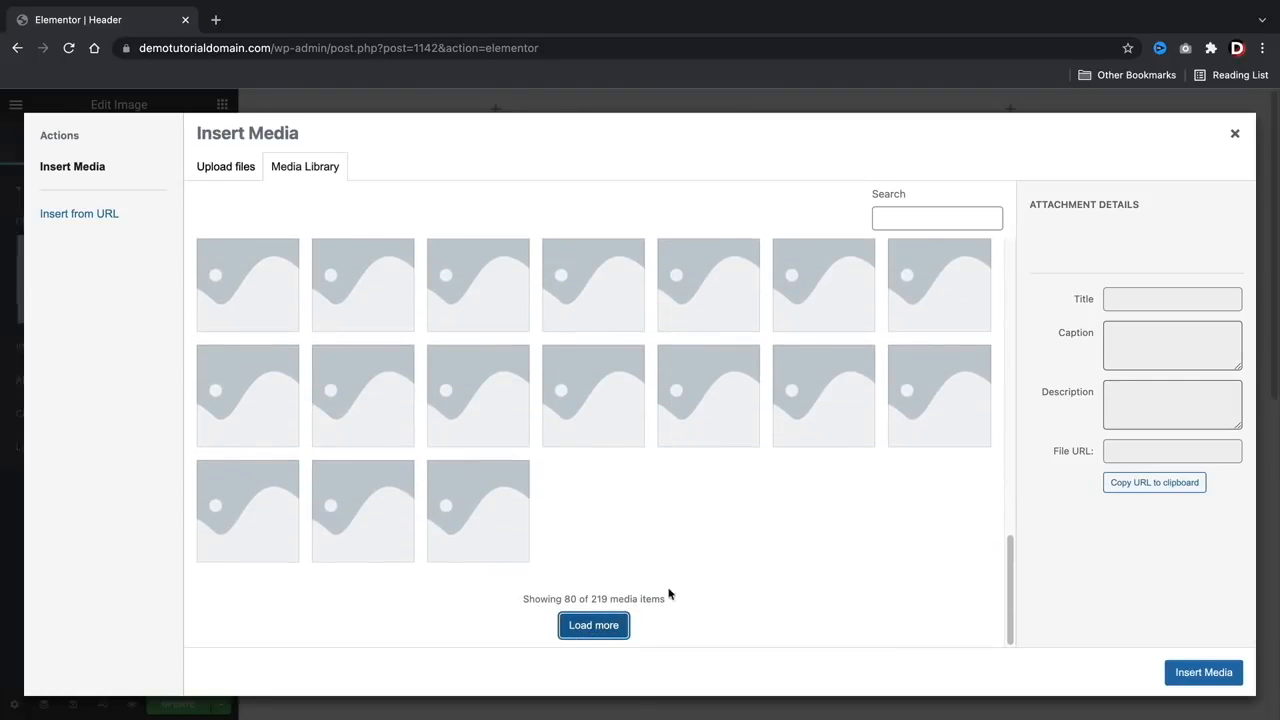
scroll(819, 542, down, 5)
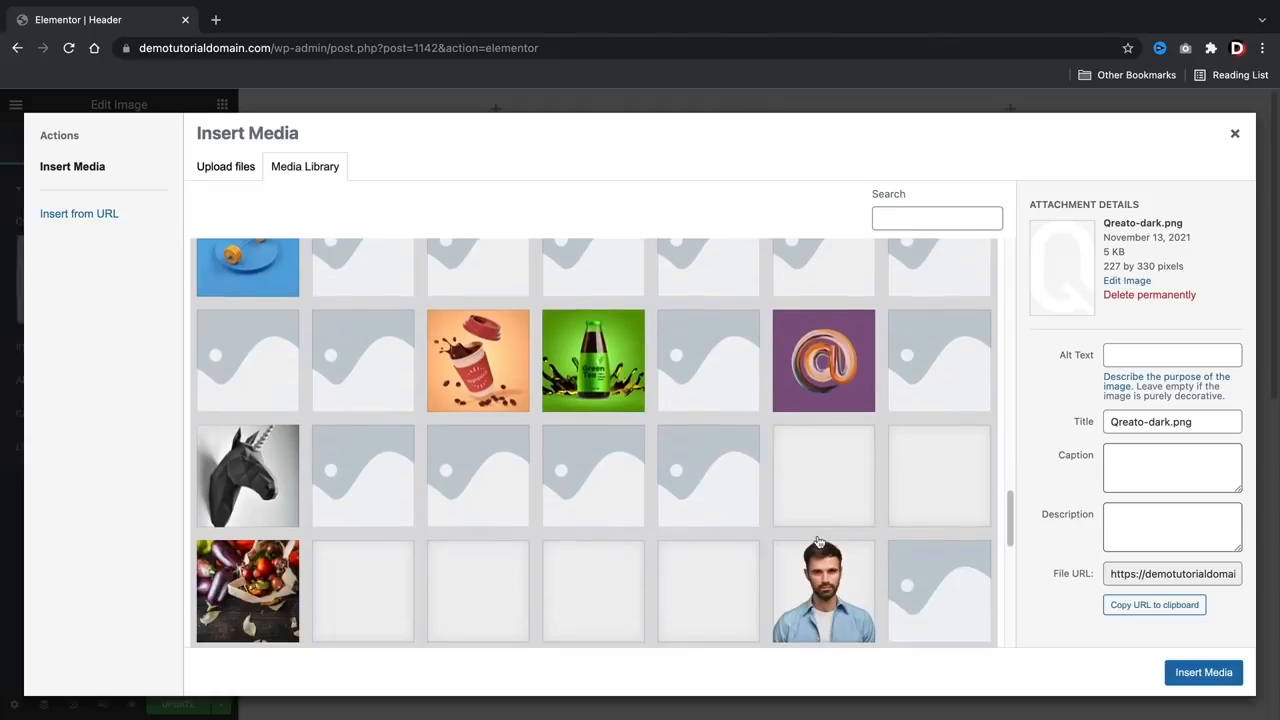
scroll(819, 542, down, 3)
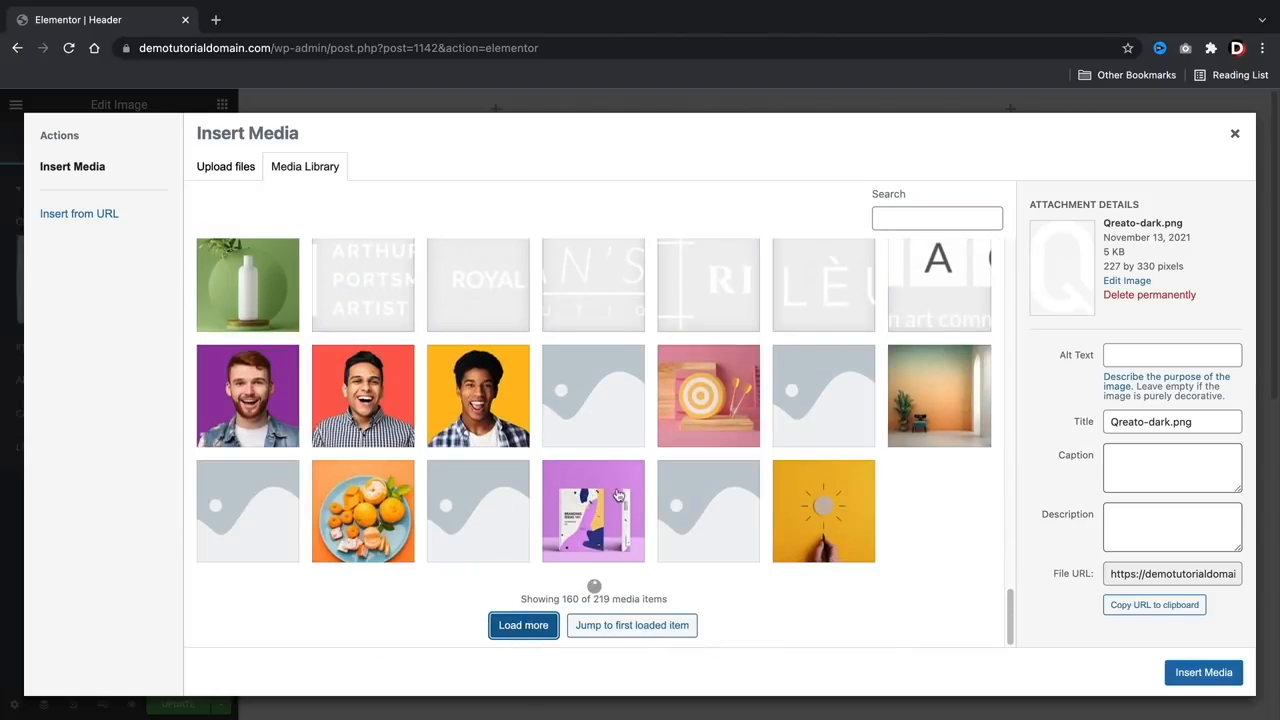
scroll(450, 480, up, 4)
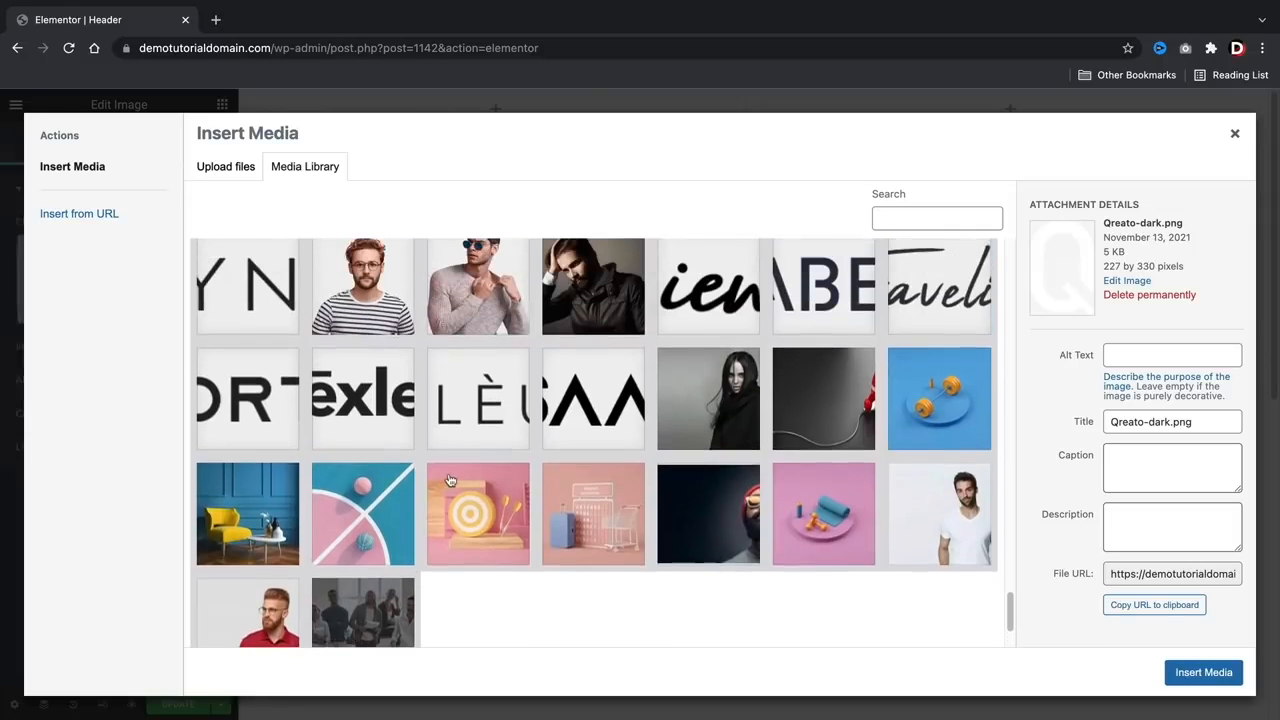
click(676, 520)
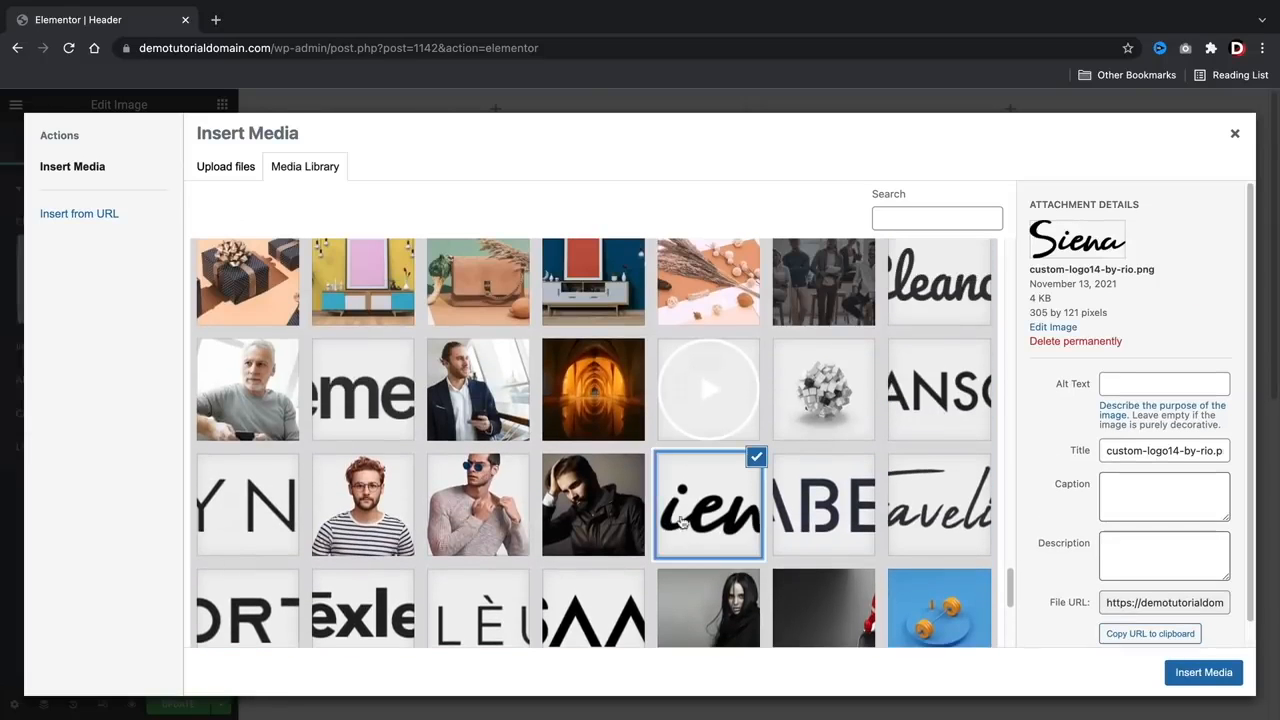
click(771, 513)
click(926, 386)
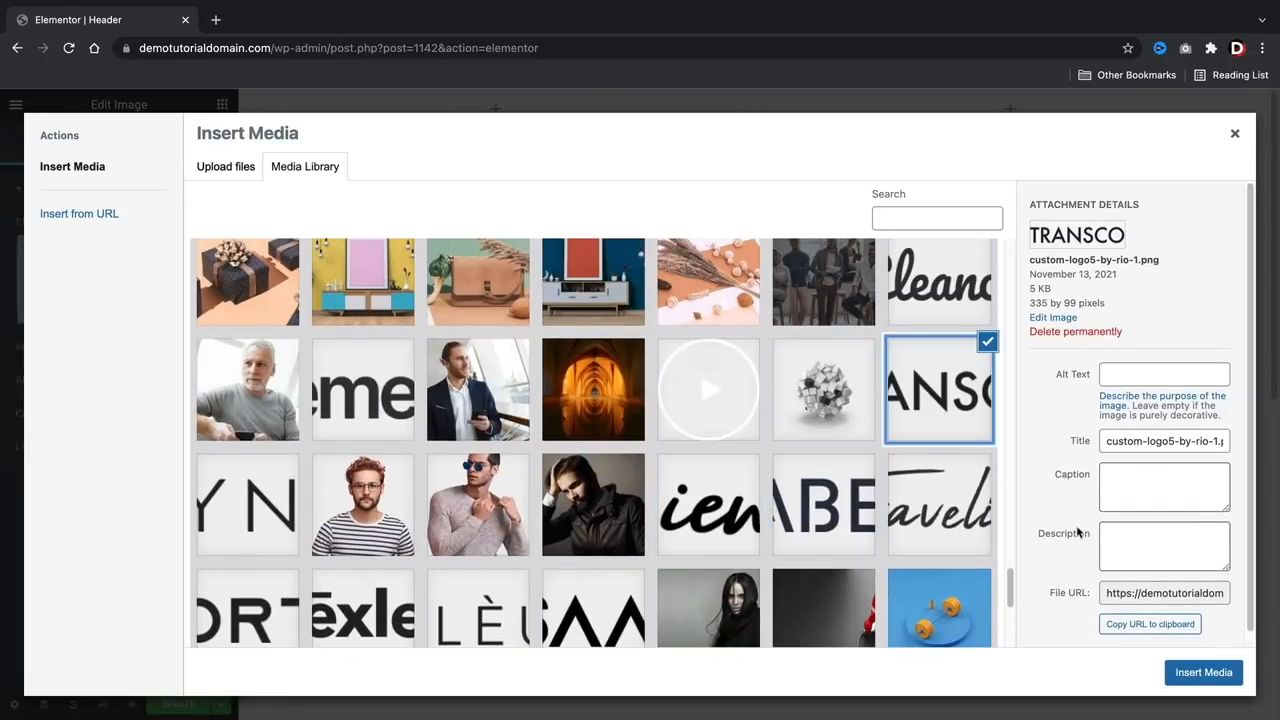
click(1204, 672)
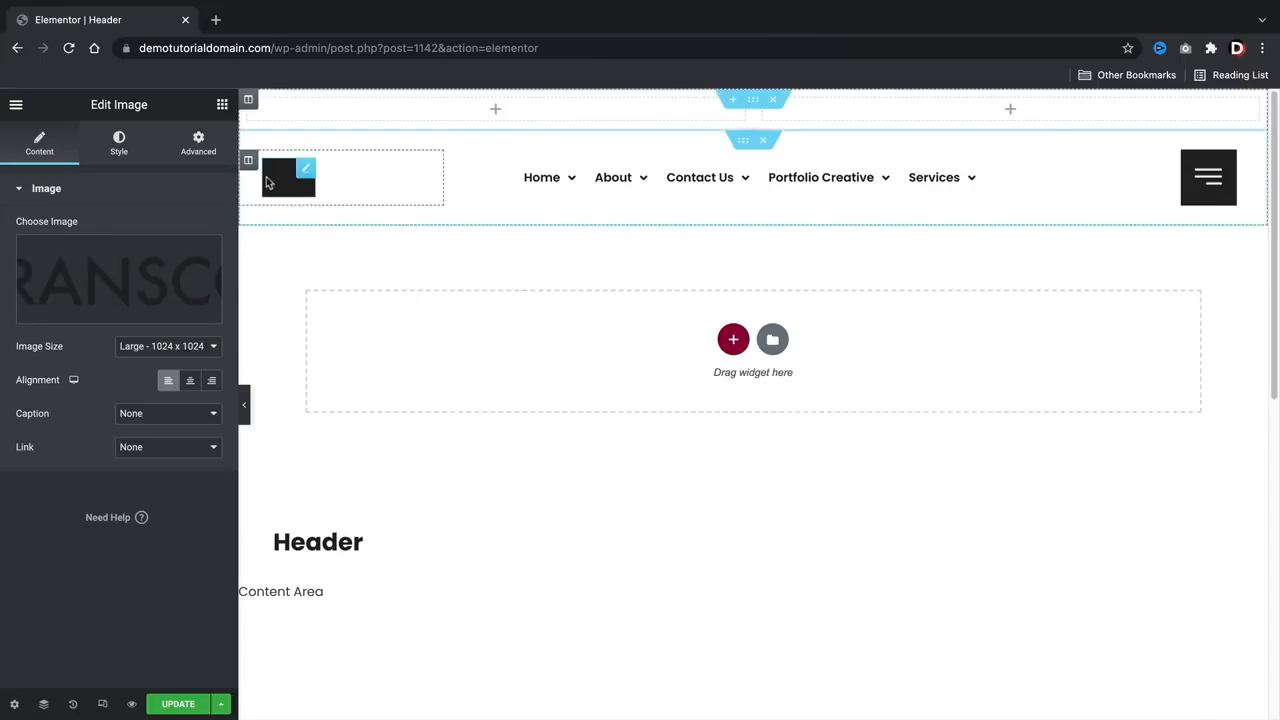
Step: Revert the header to the 'Button Removed' entry in the editing History
click(110, 146)
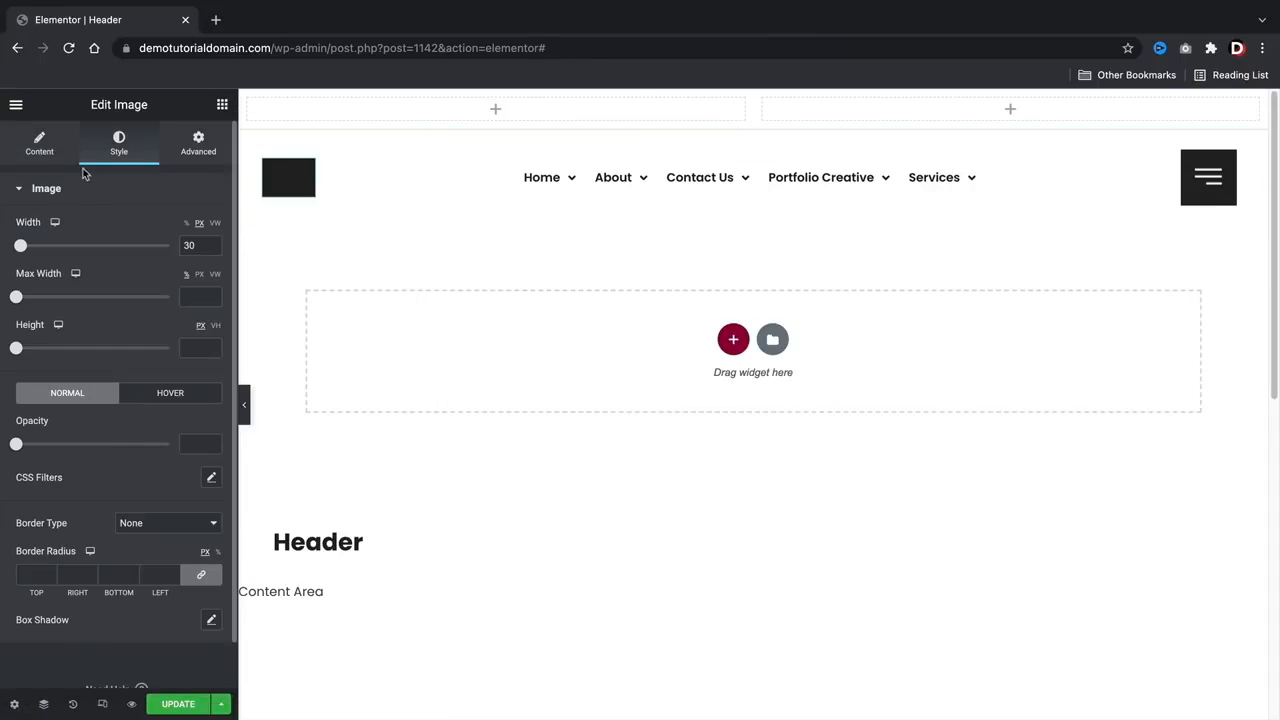
click(76, 706)
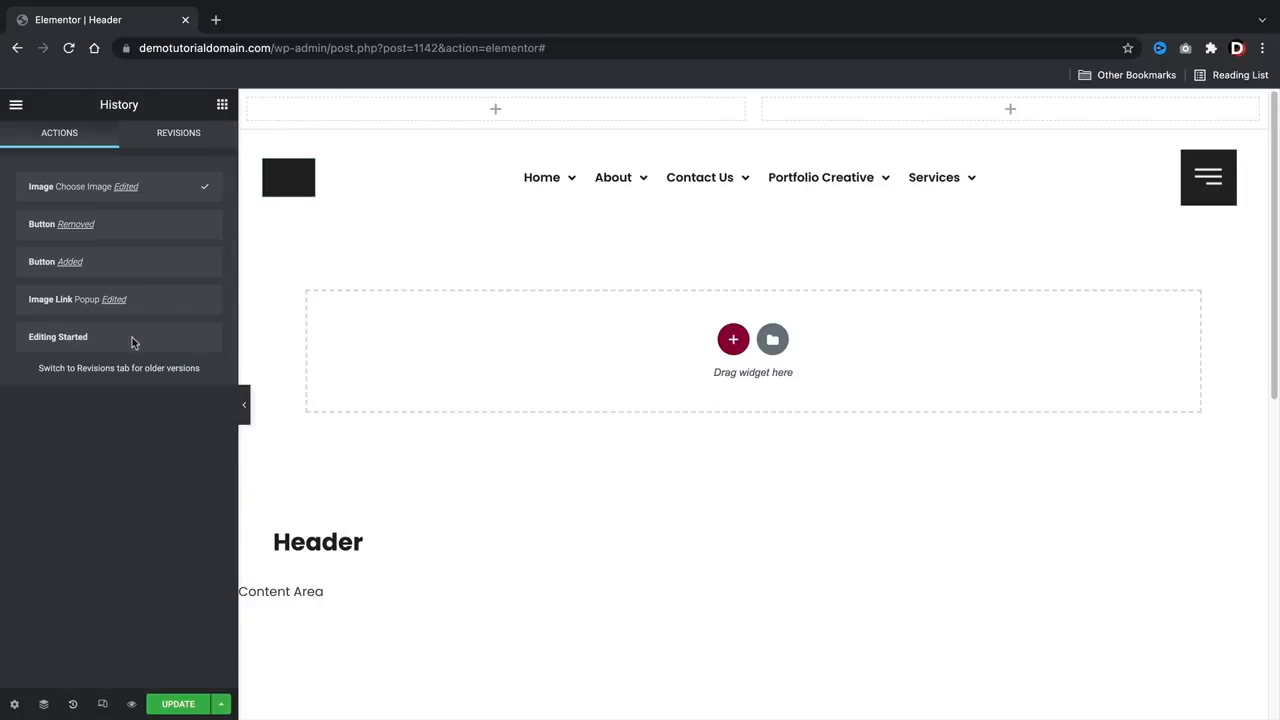
click(140, 224)
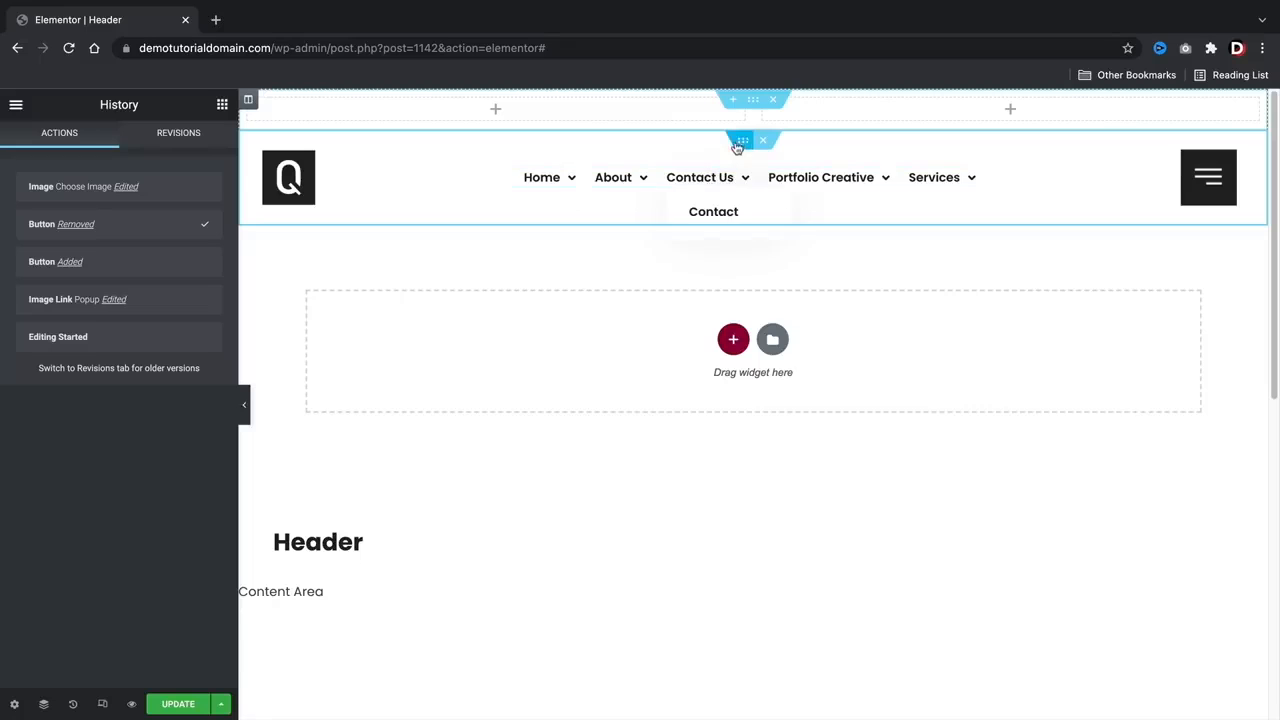
Step: Set the header inner section's Motion Effects Sticky option to Top
click(741, 144)
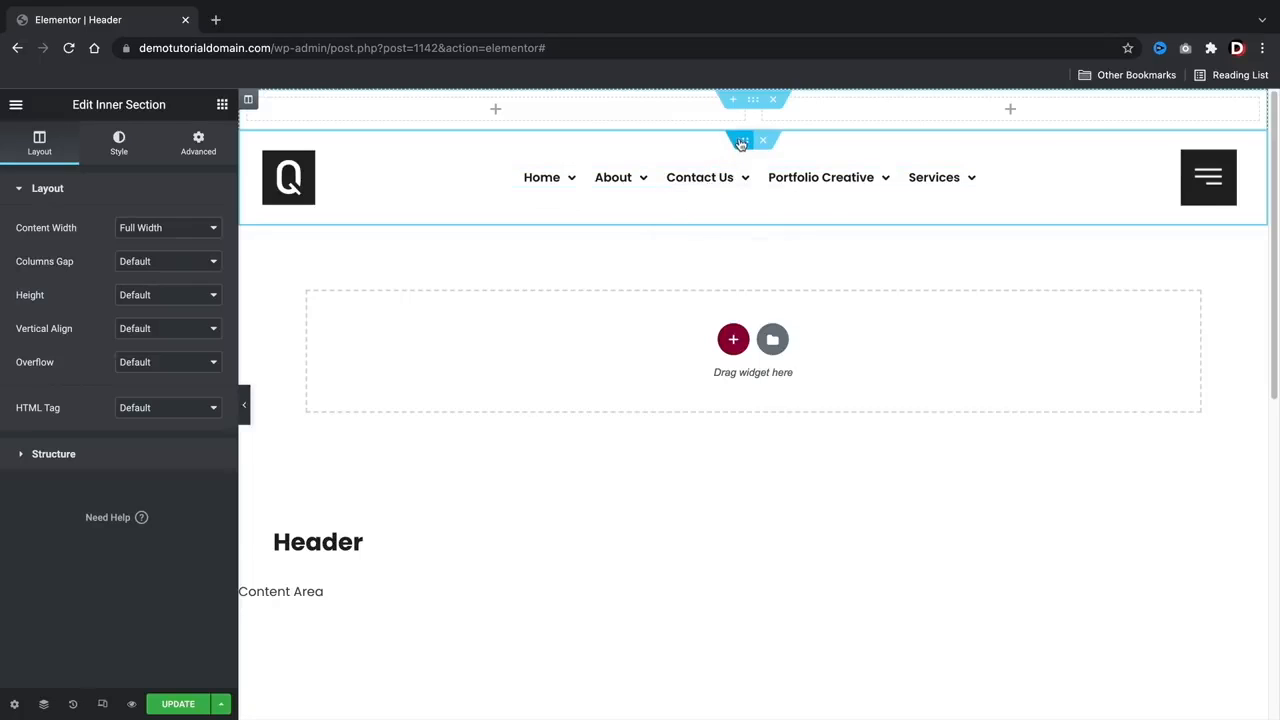
scroll(675, 409, down, 5)
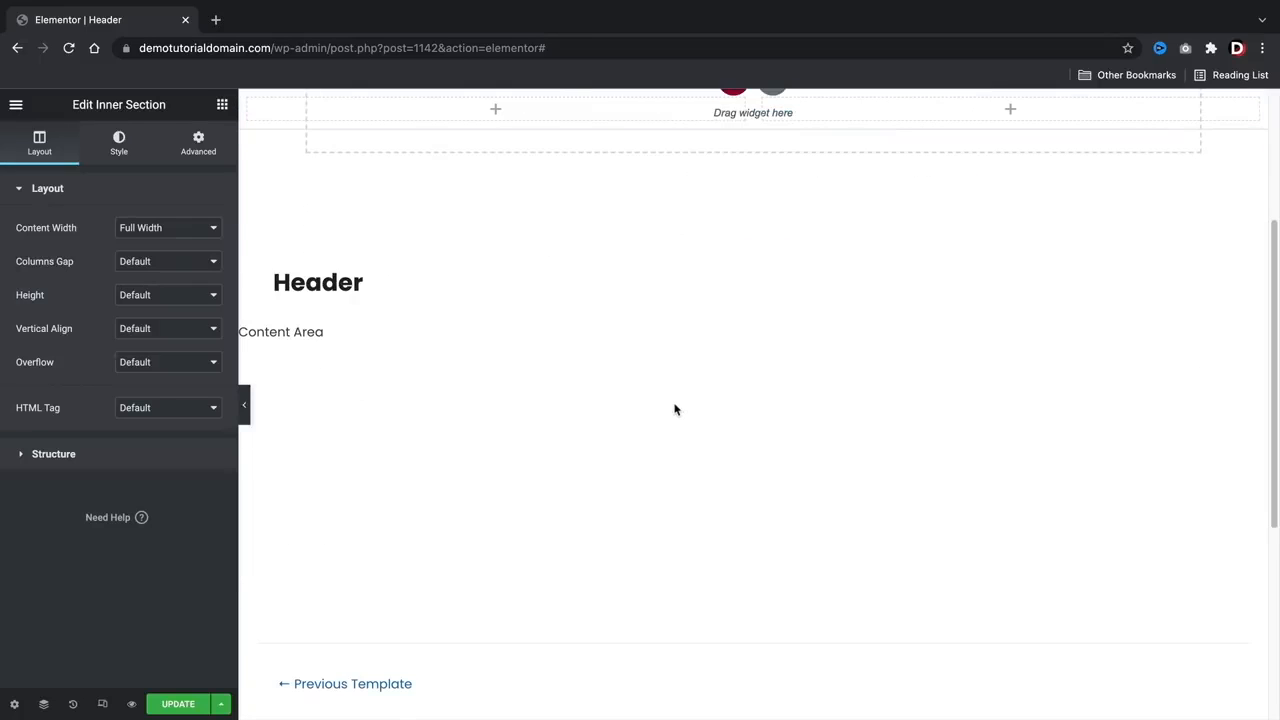
scroll(643, 443, up, 5)
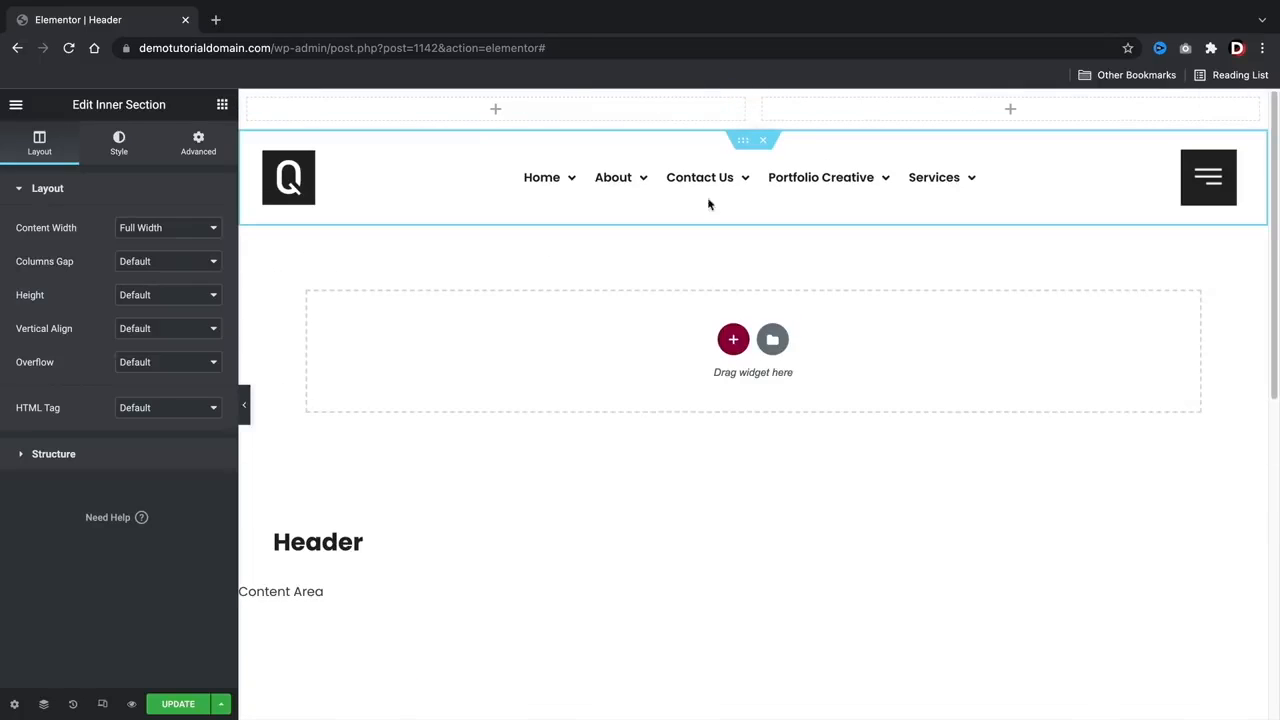
click(200, 148)
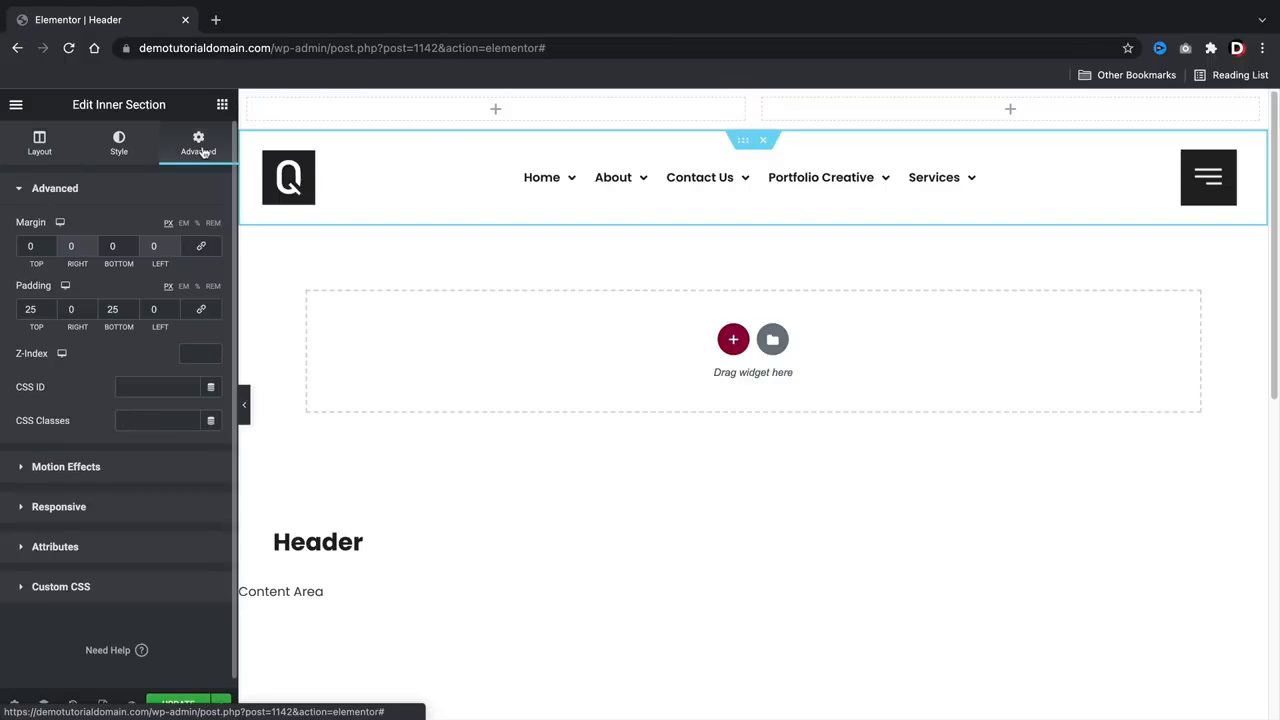
click(76, 547)
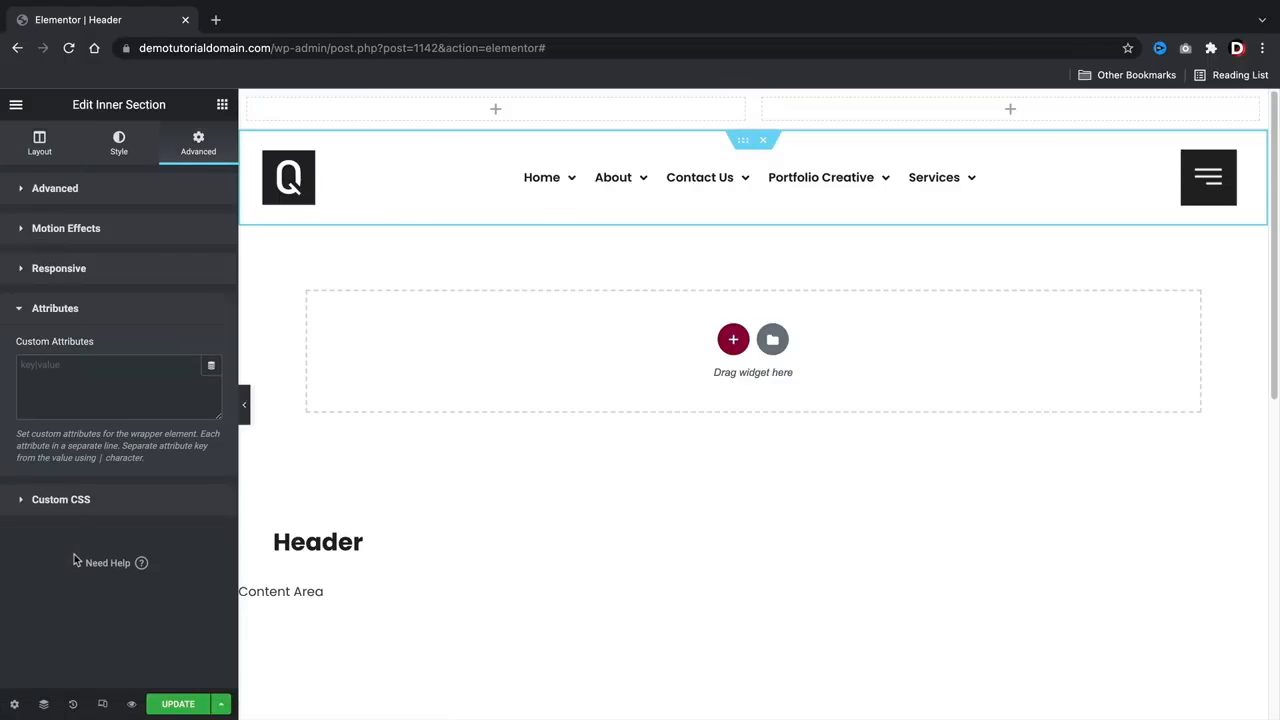
click(119, 270)
click(119, 234)
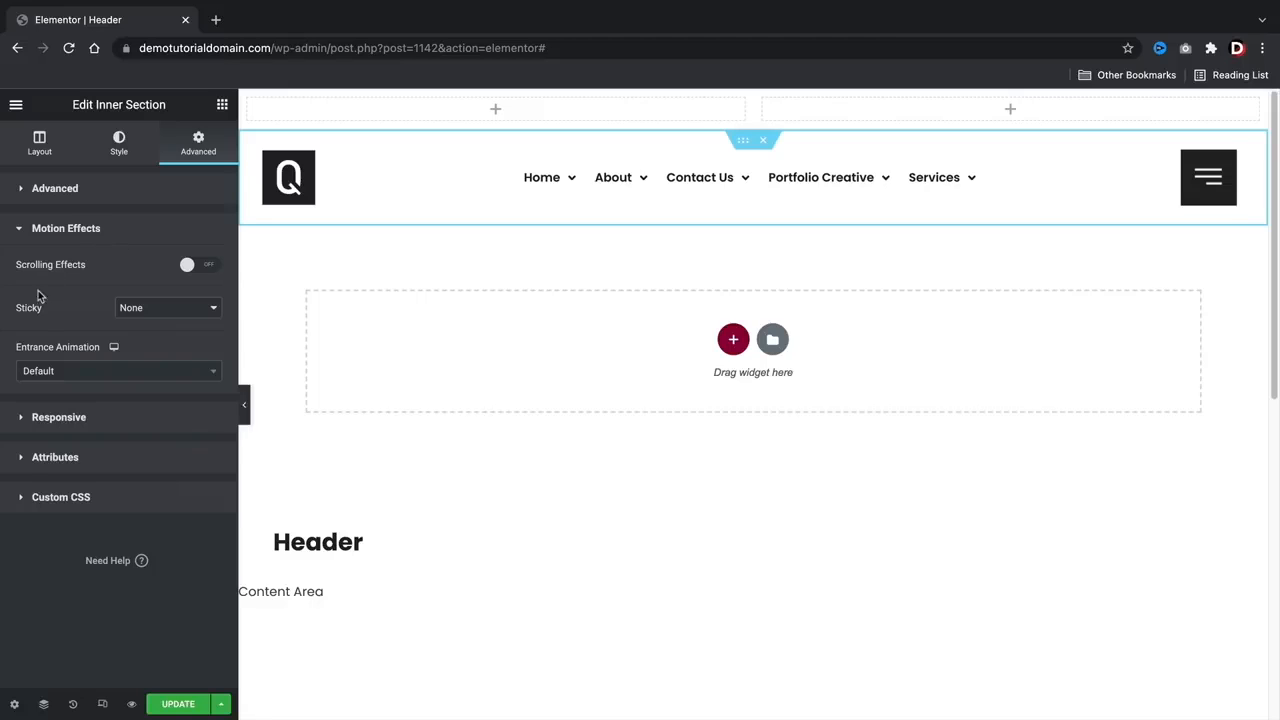
click(153, 312)
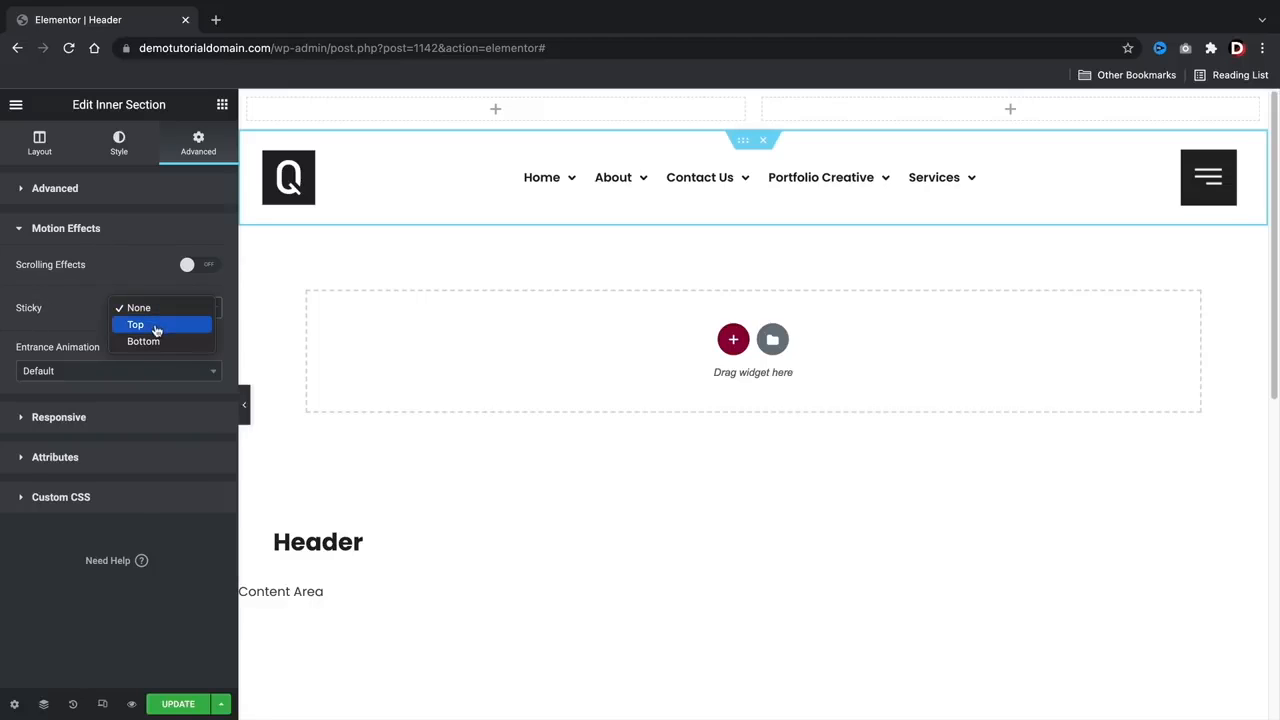
click(155, 325)
Step: Briefly try Sticky Bottom, restore Sticky Top, and update the header template
scroll(550, 440, down, 3)
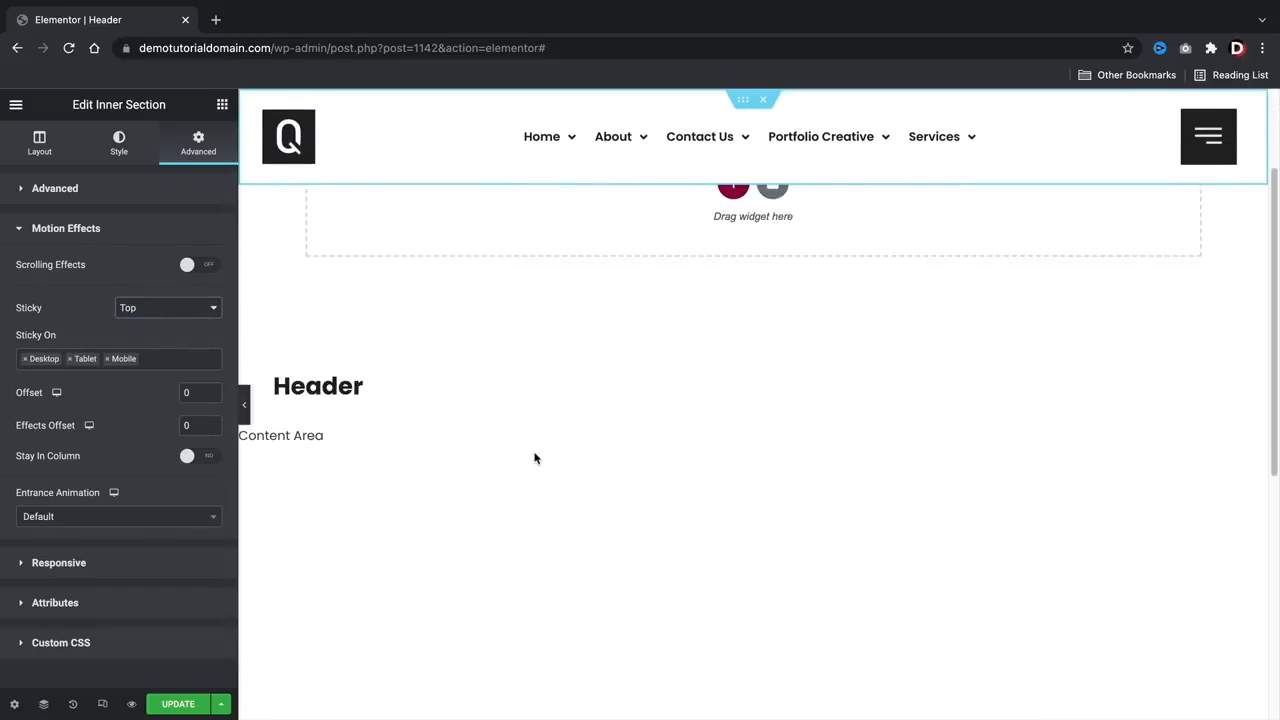
scroll(754, 380, down, 2)
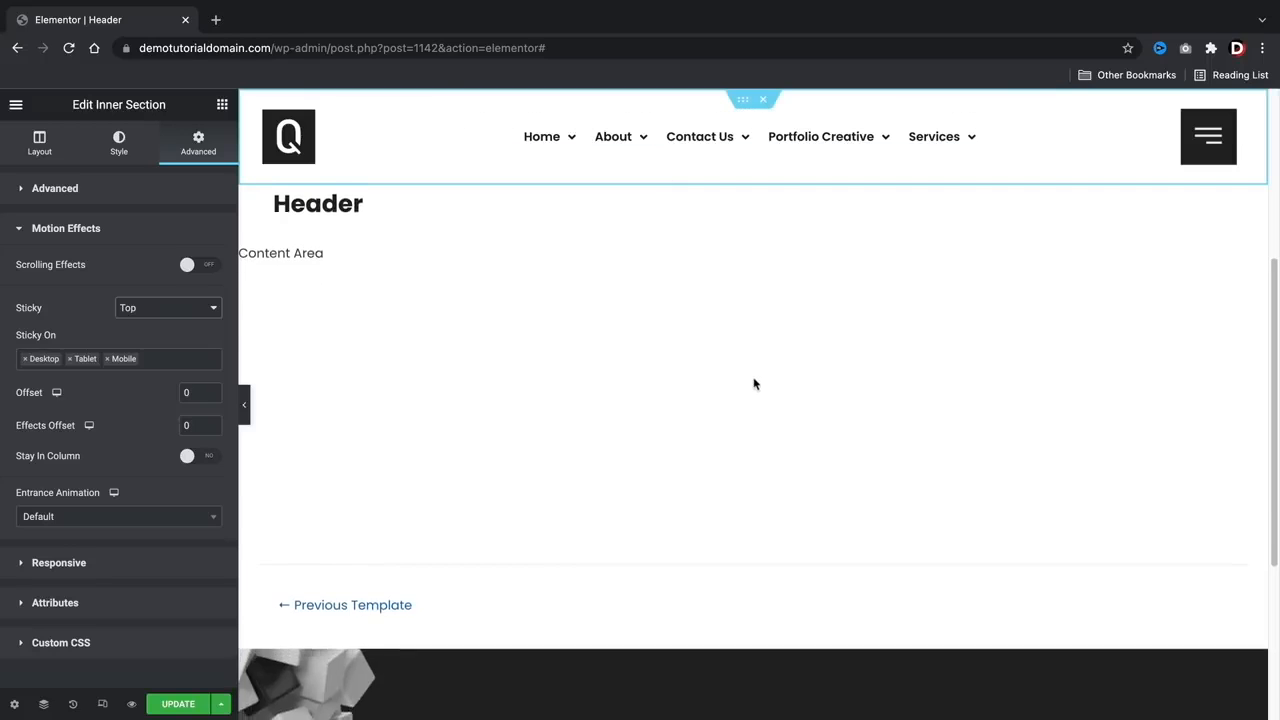
scroll(755, 391, up, 5)
click(195, 309)
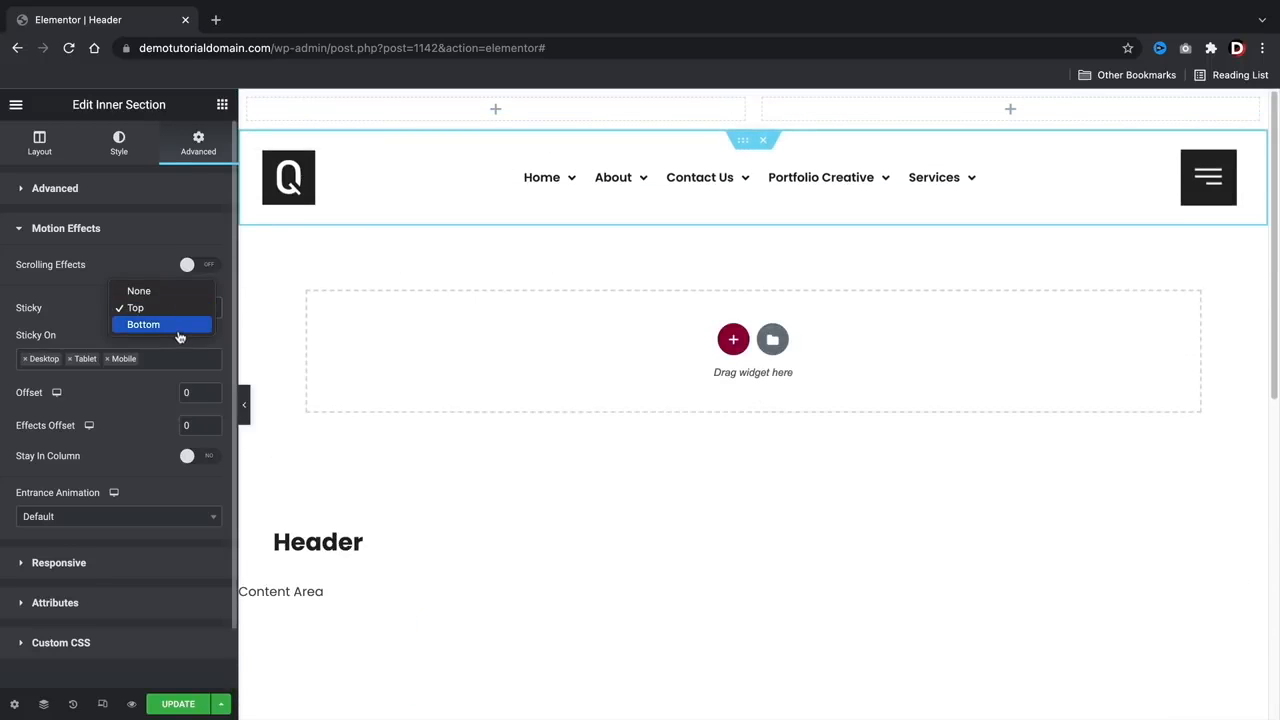
click(176, 330)
scroll(569, 403, down, 5)
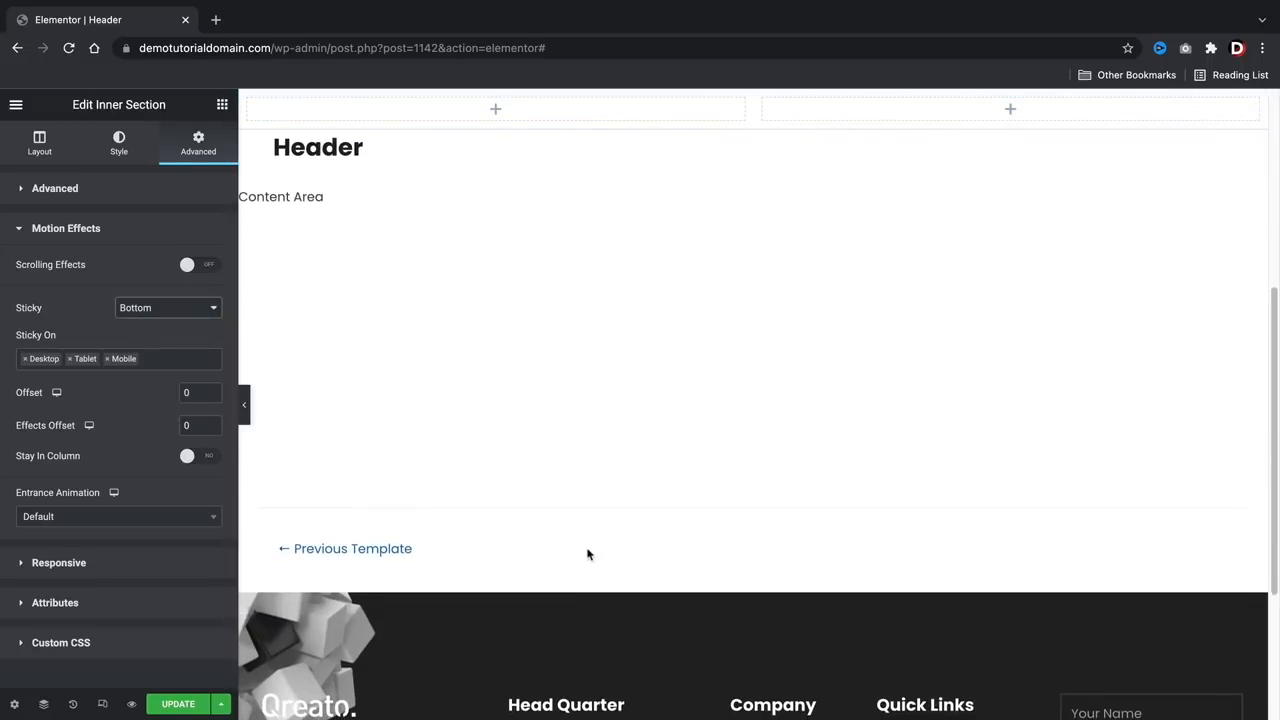
scroll(585, 540, down, 3)
scroll(557, 609, up, 6)
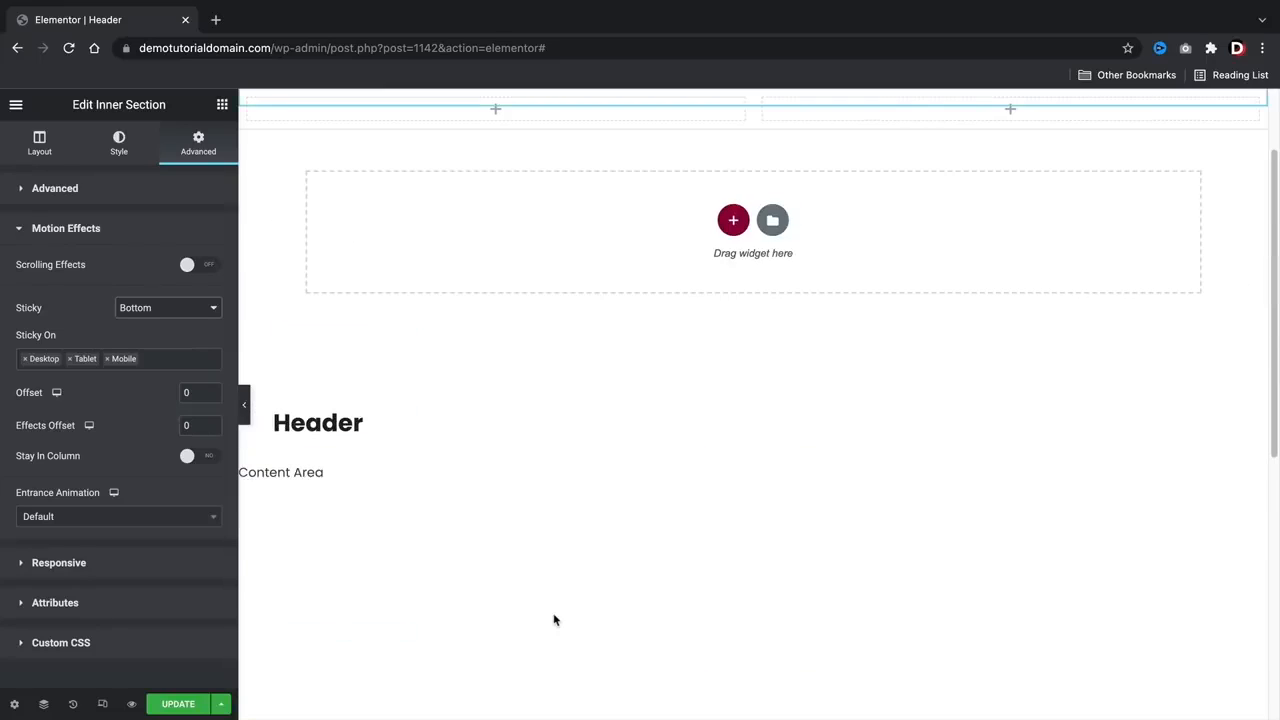
scroll(557, 615, up, 2)
click(212, 310)
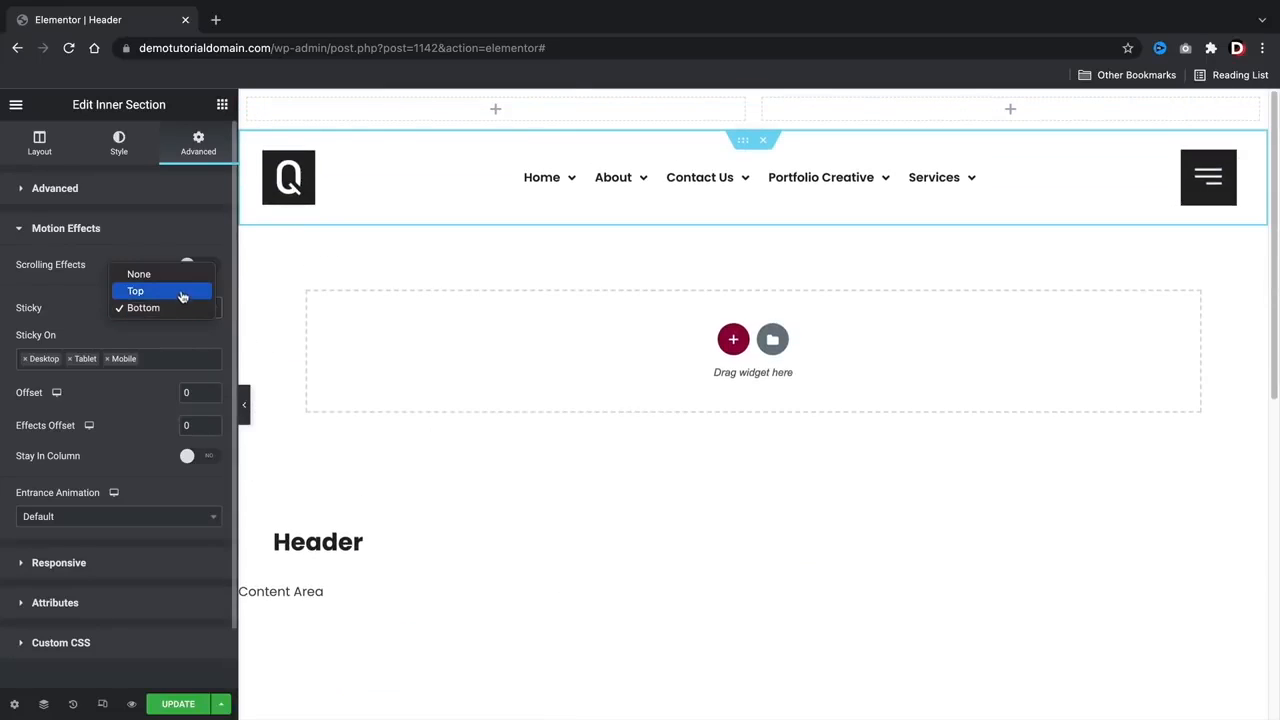
click(181, 291)
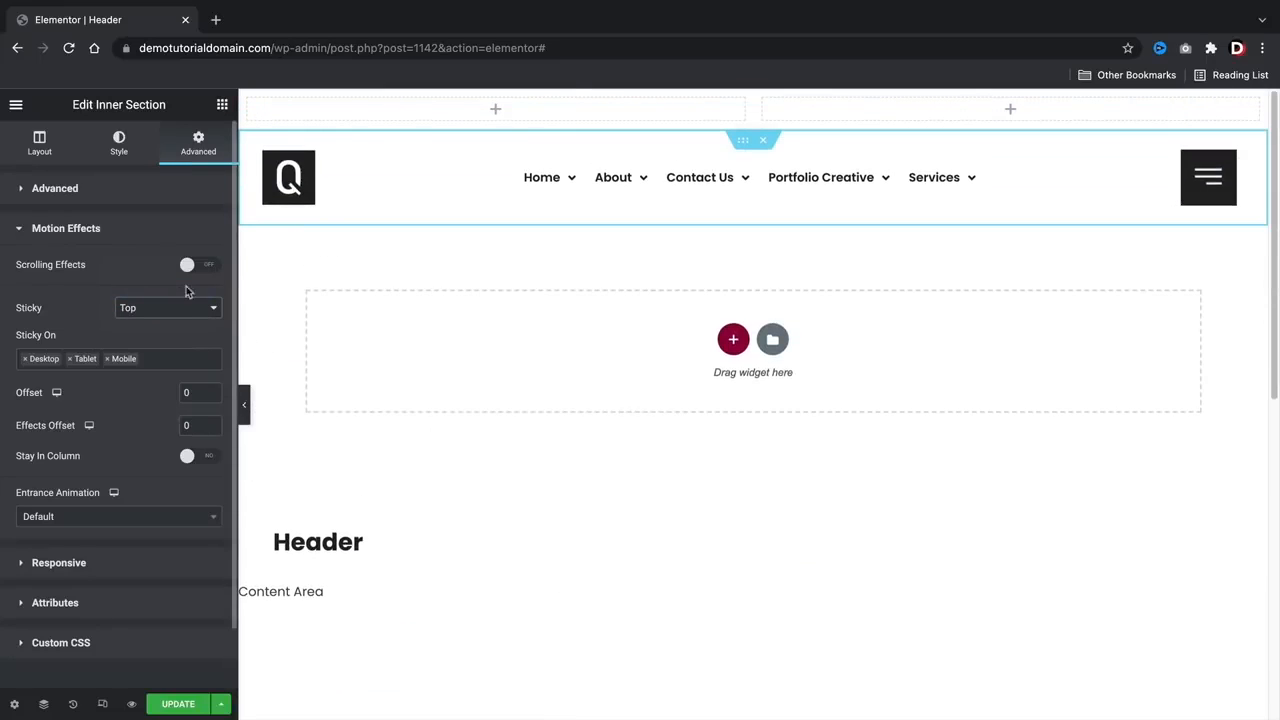
click(180, 704)
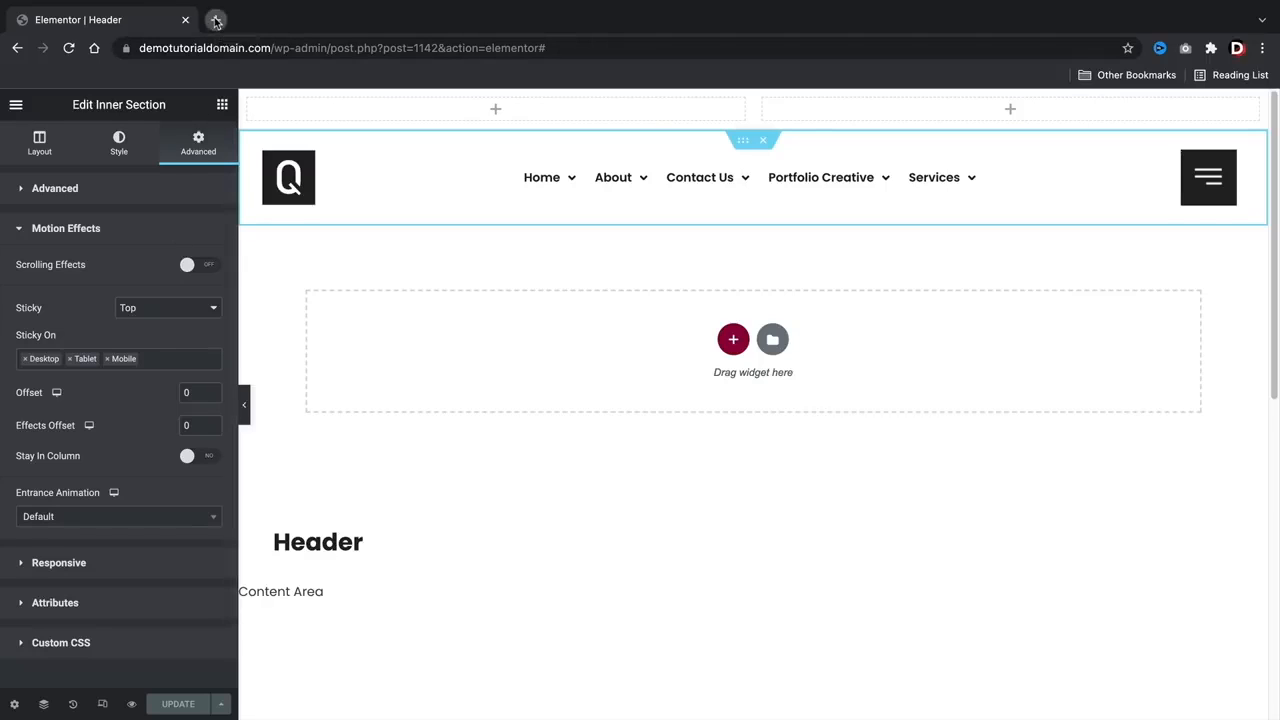
Step: Check the live site in a new tab: sticky header on scroll, off-canvas panel opening and closing
click(216, 20)
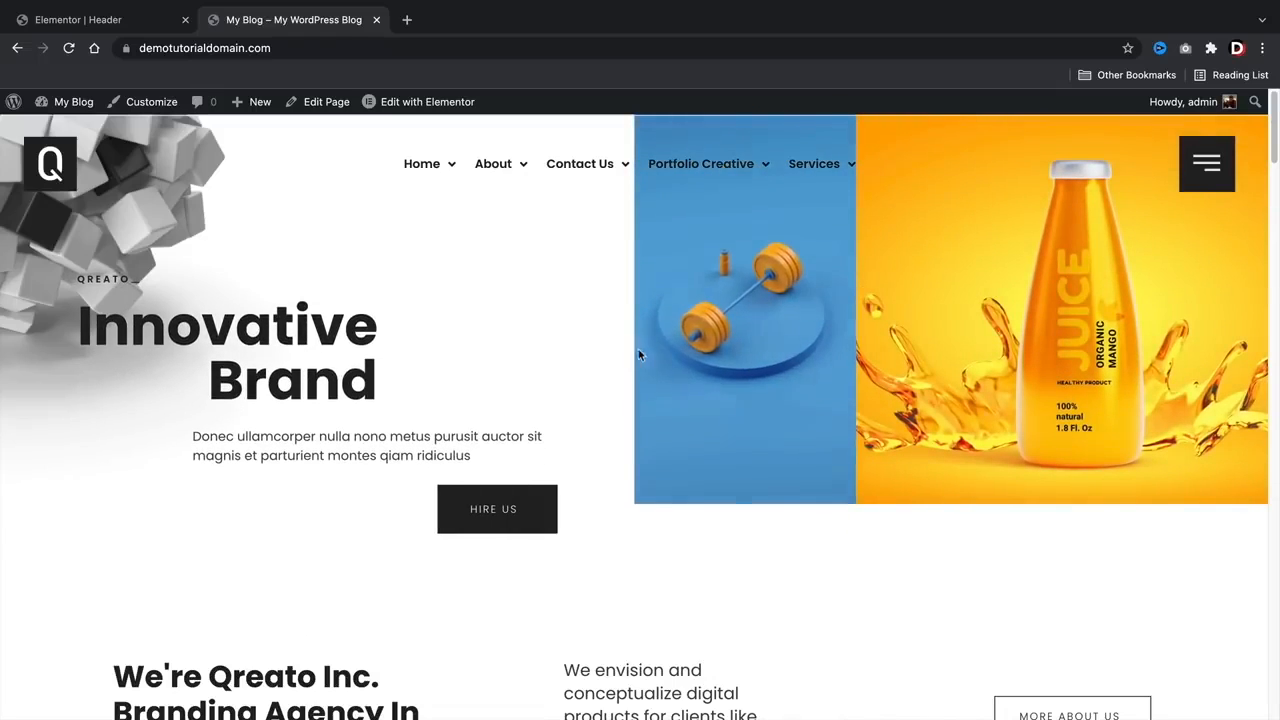
scroll(1103, 357, down, 3)
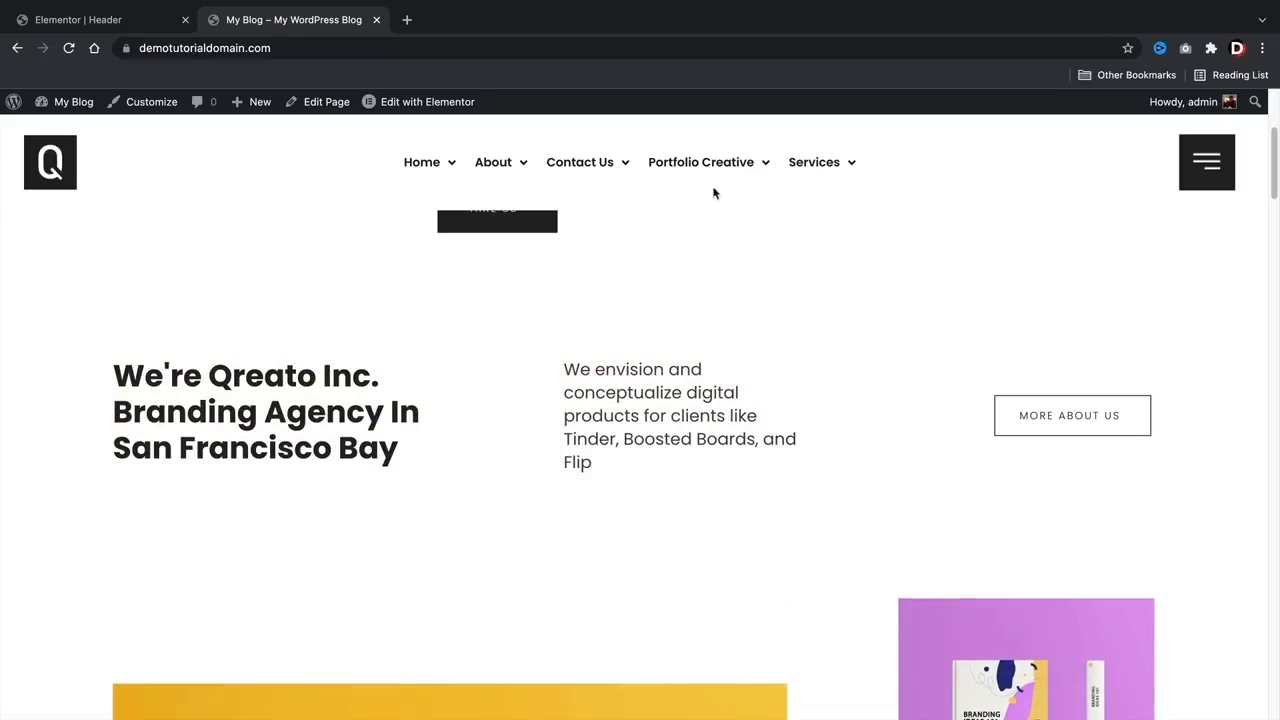
scroll(866, 344, up, 3)
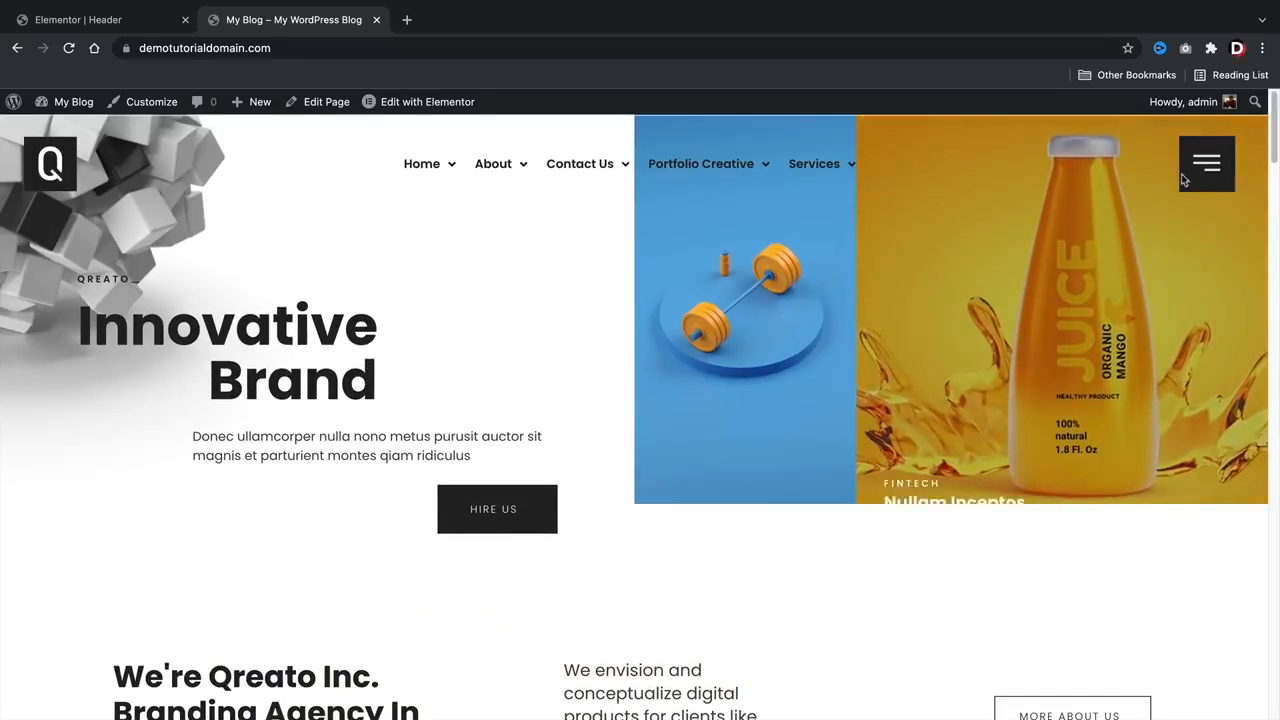
click(1203, 166)
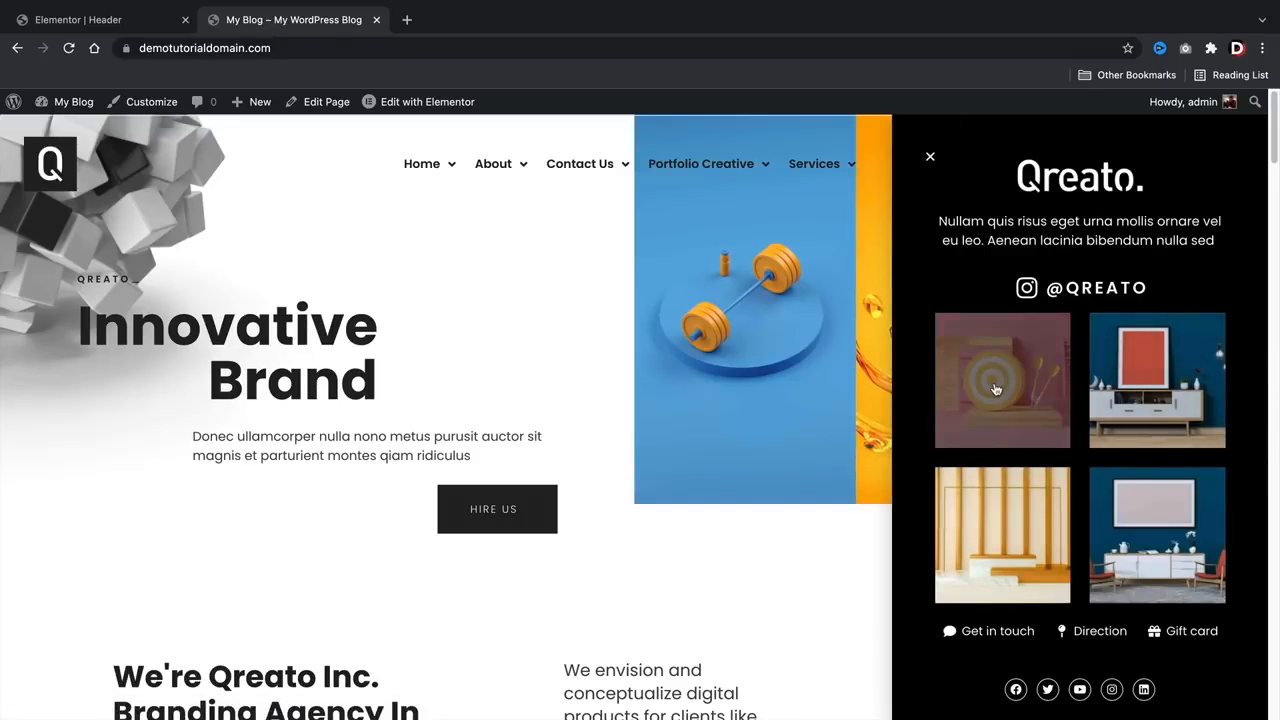
click(930, 157)
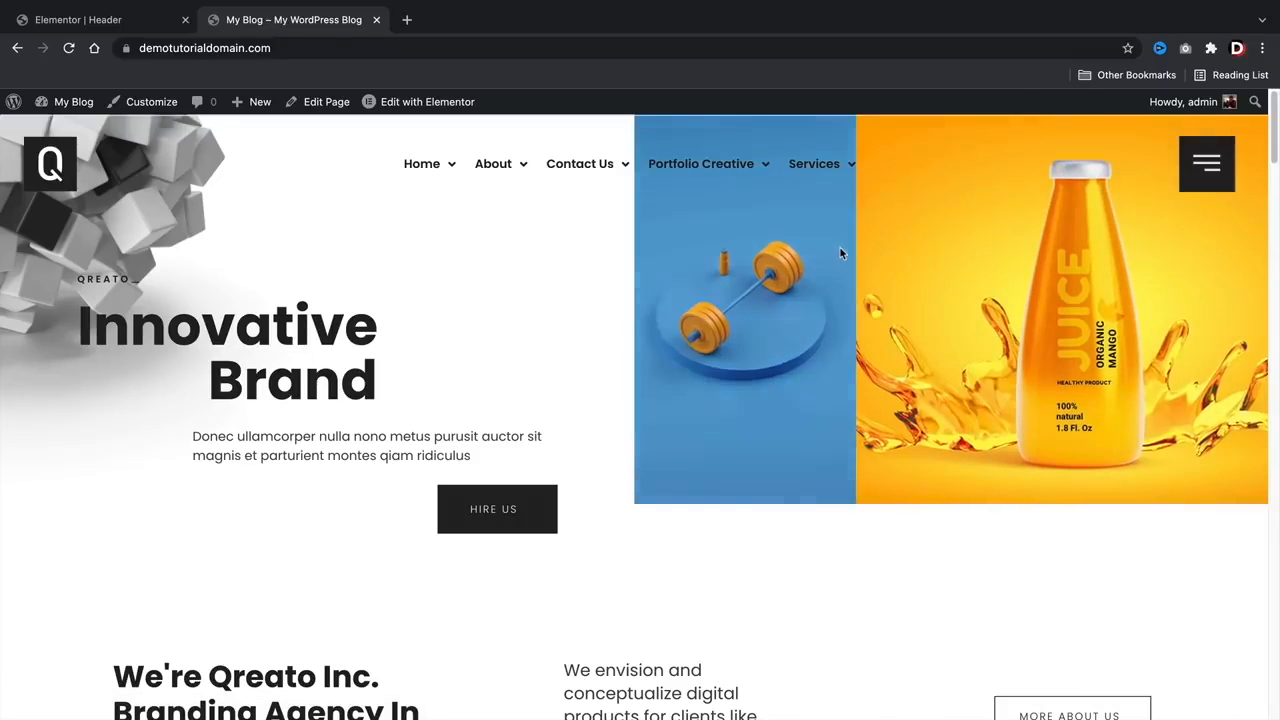
Step: Exit the header editor to the dashboard and edit the Offcanvas popup with Elementor
click(86, 20)
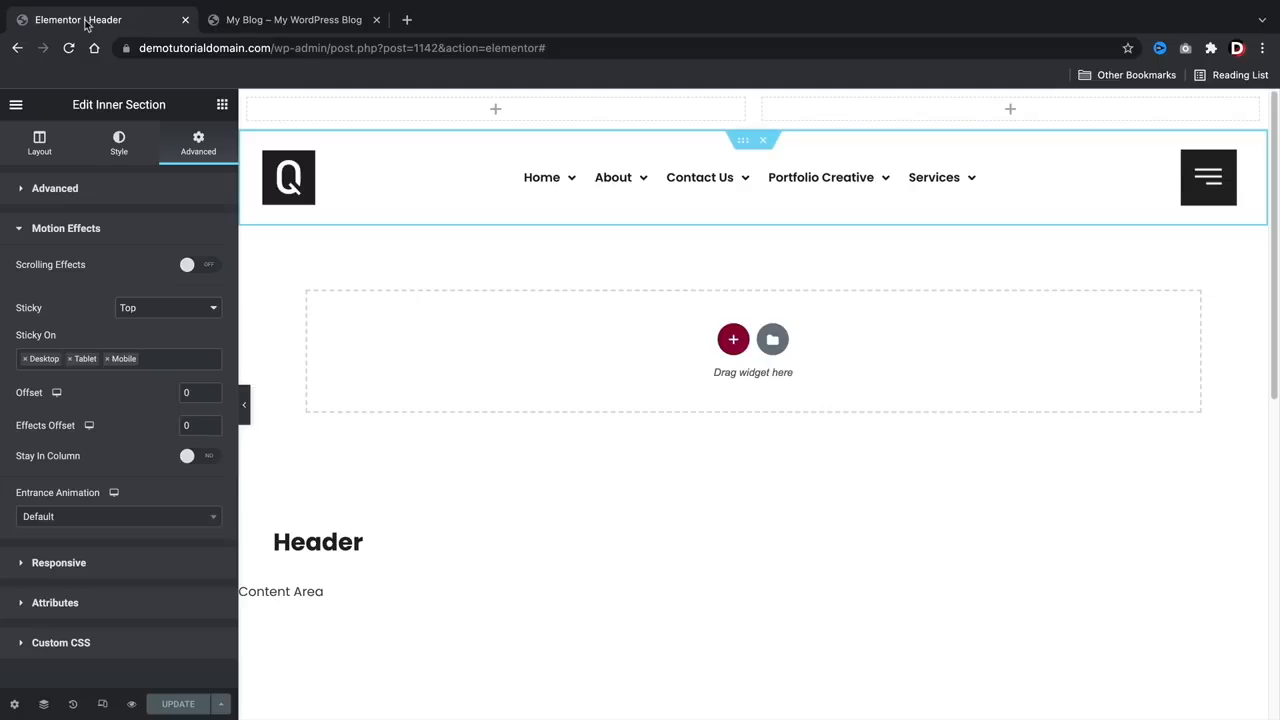
click(14, 104)
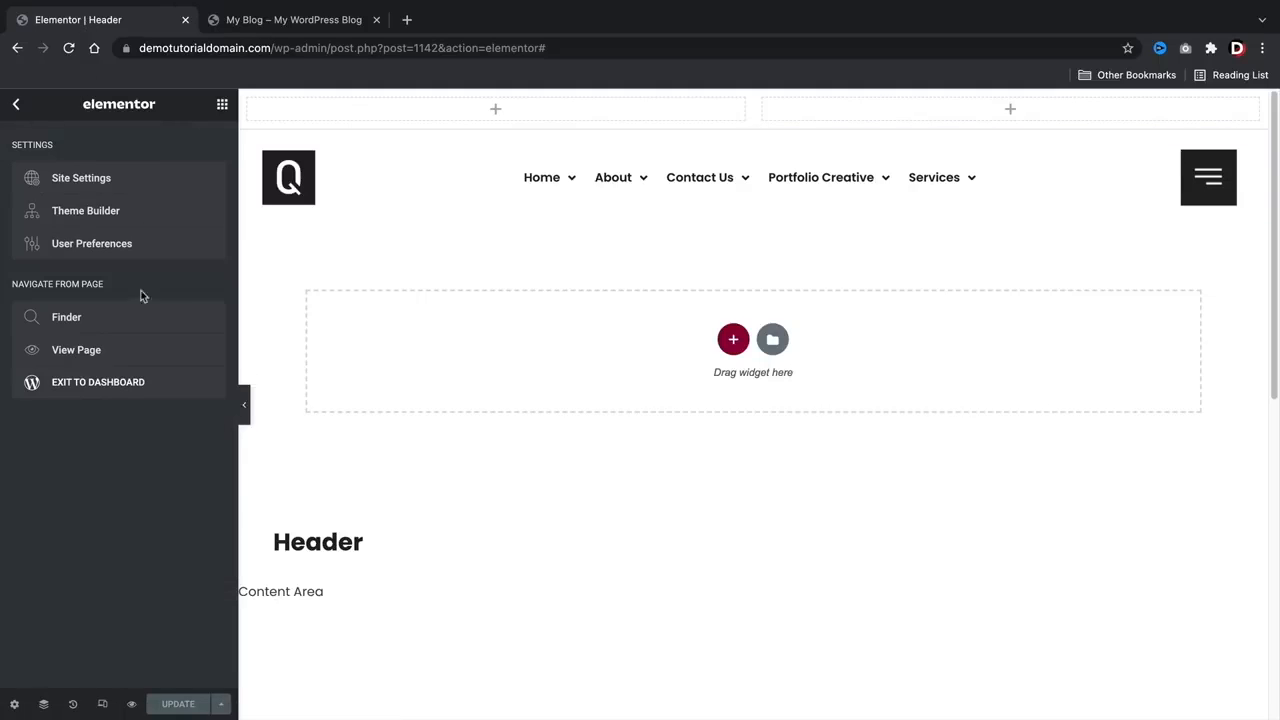
click(98, 386)
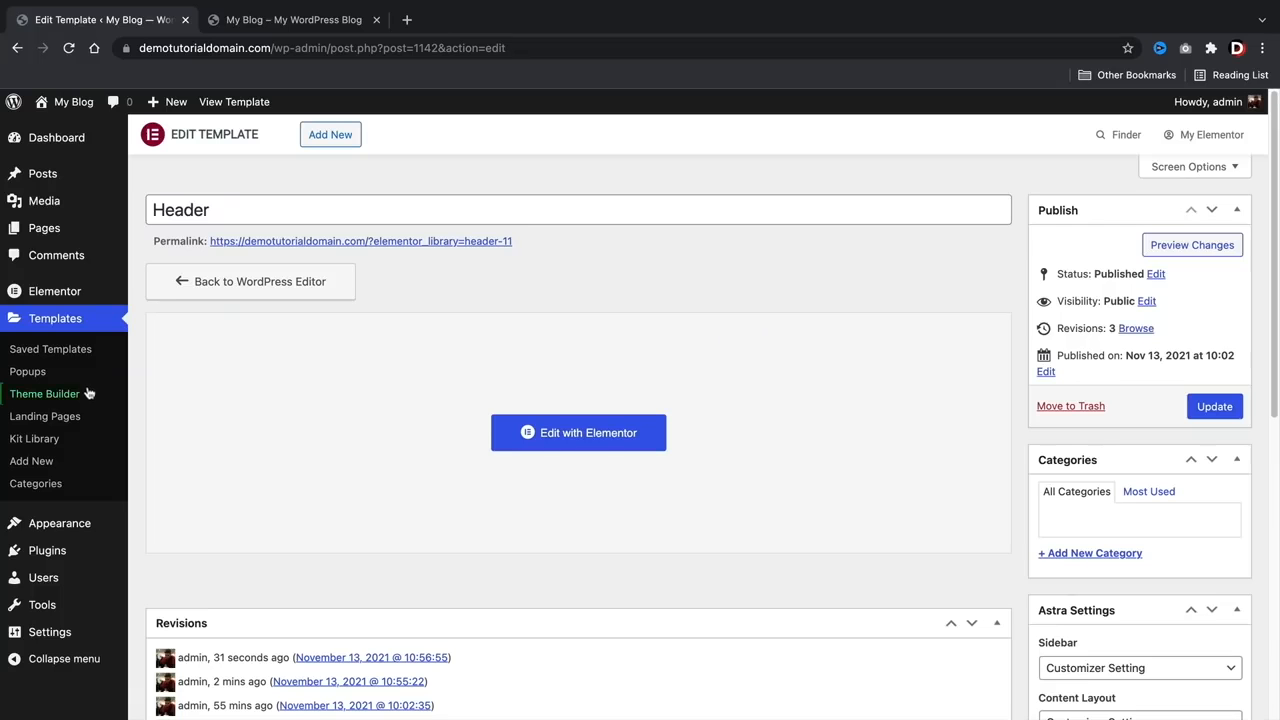
click(45, 394)
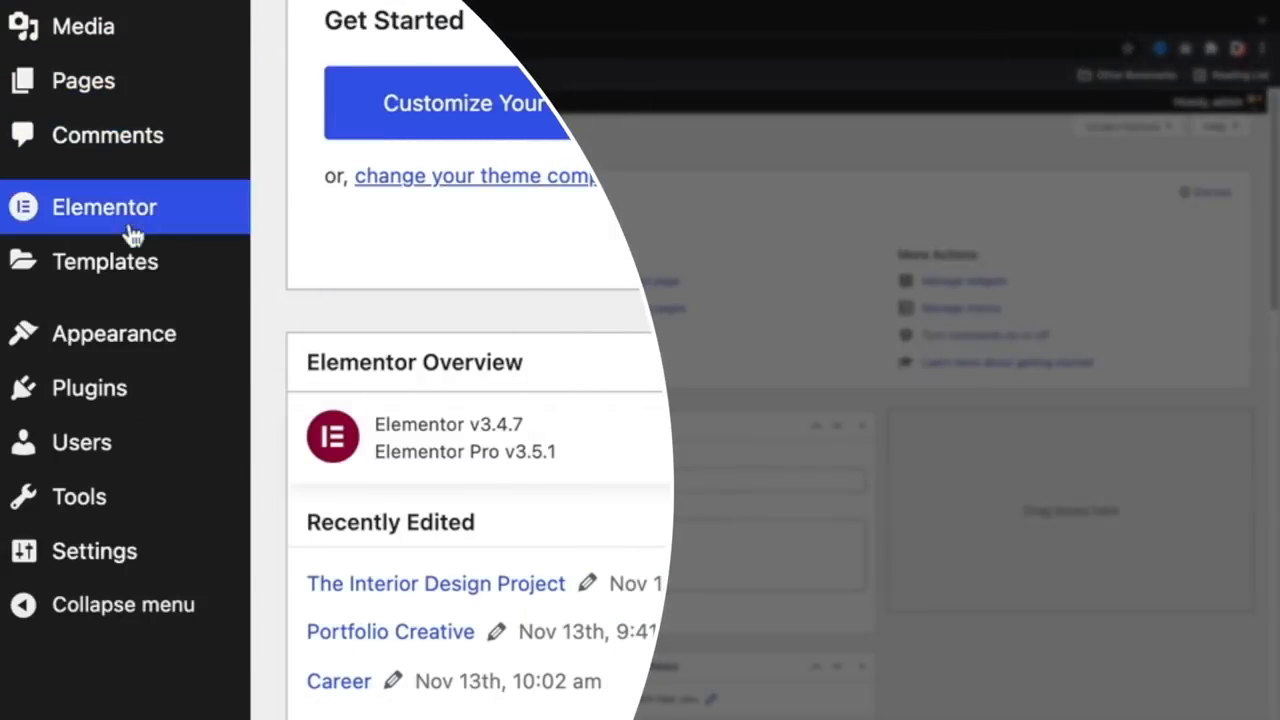
mouse_move(134, 257)
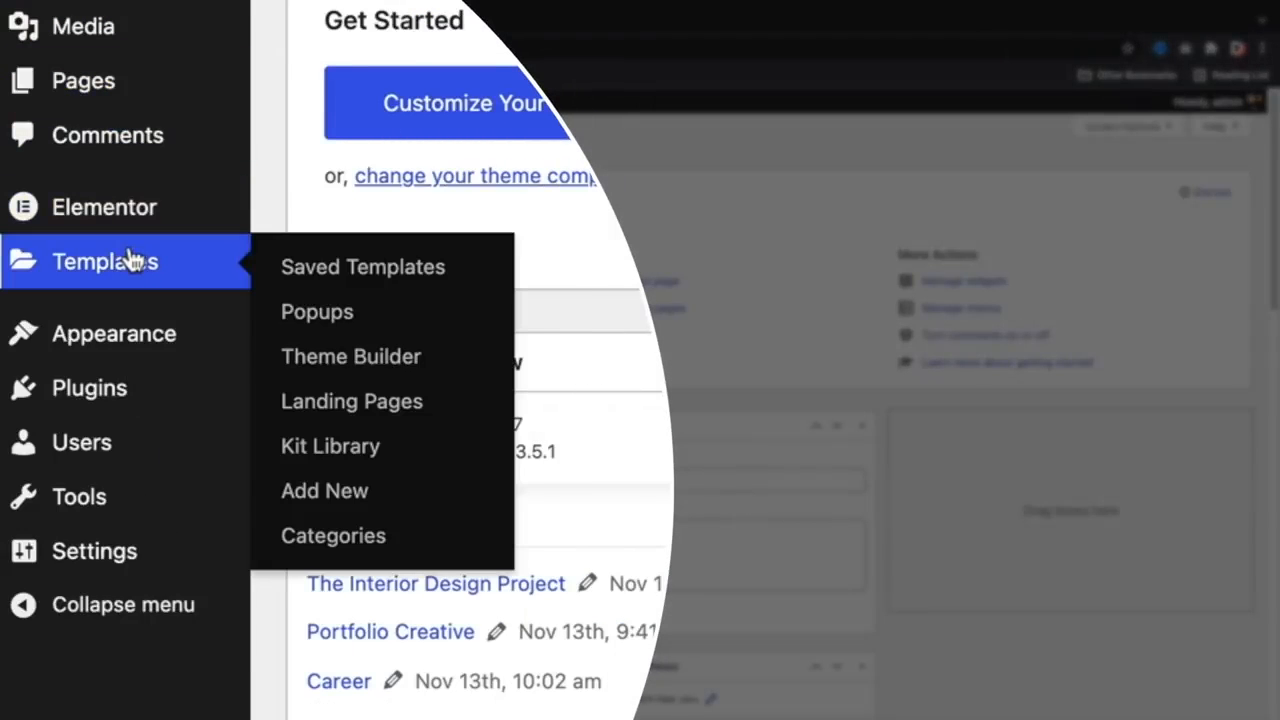
click(318, 316)
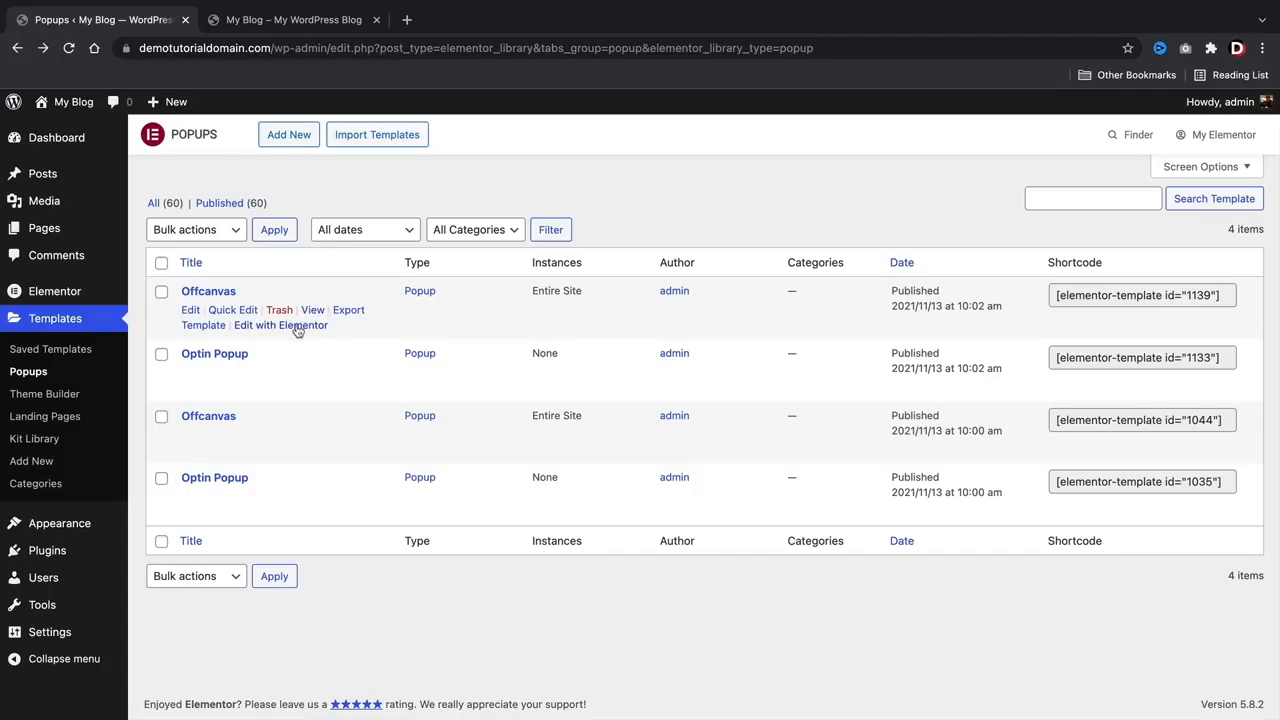
click(282, 328)
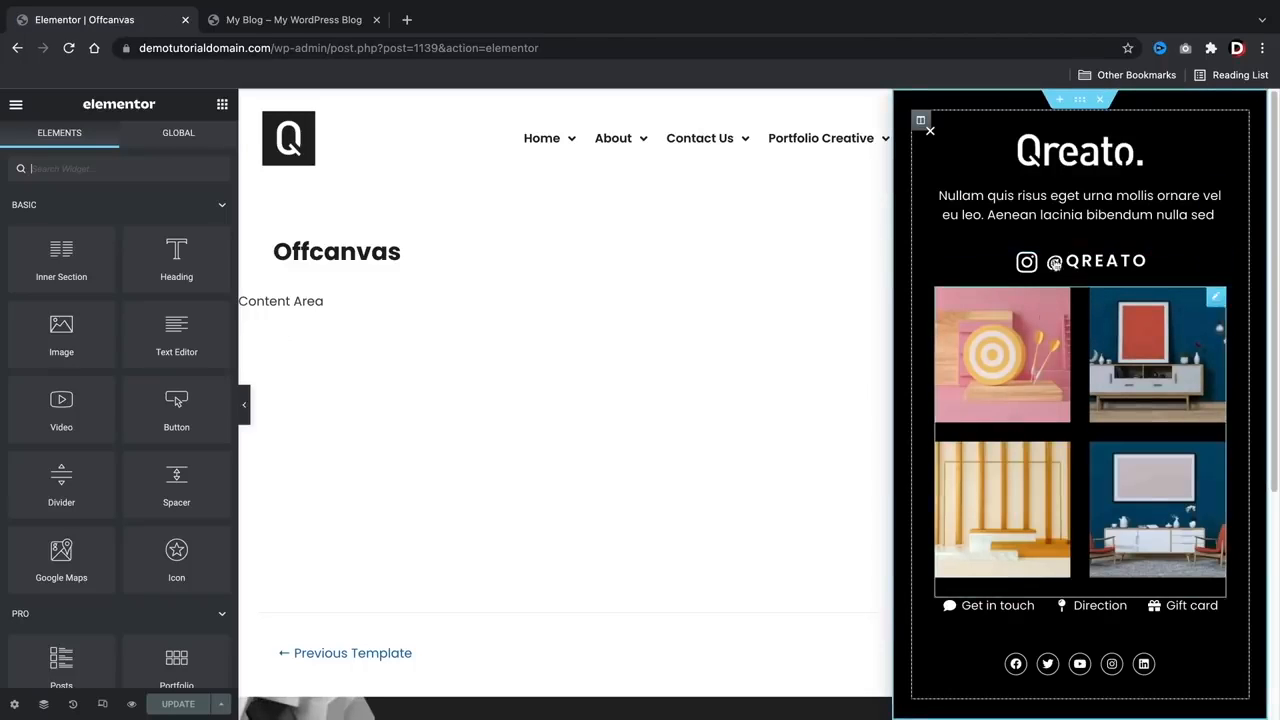
click(1047, 165)
click(1056, 218)
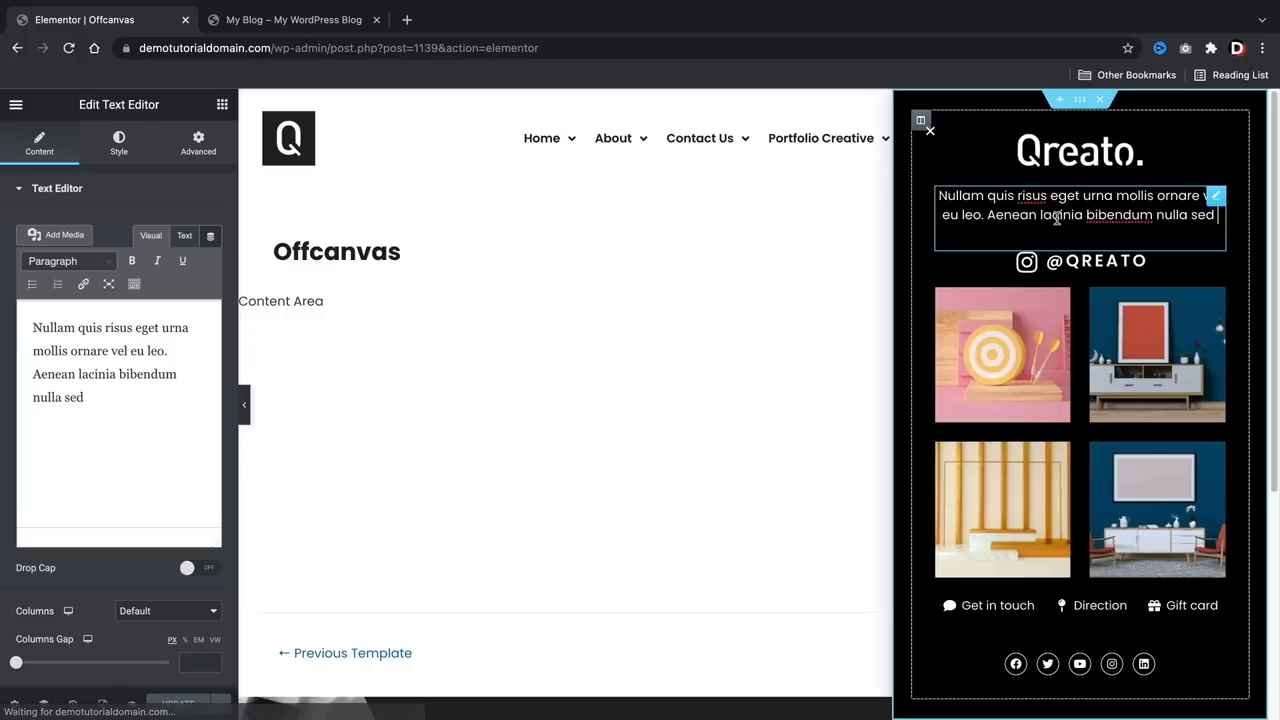
click(1068, 253)
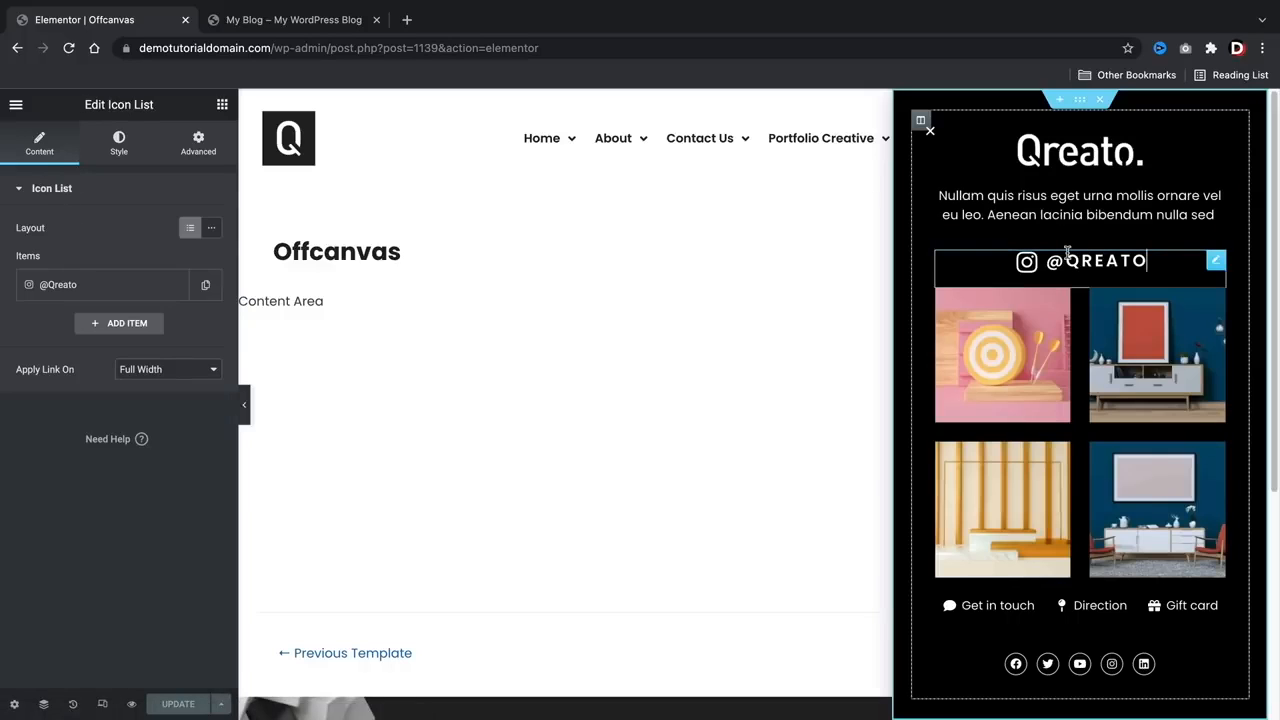
click(1046, 346)
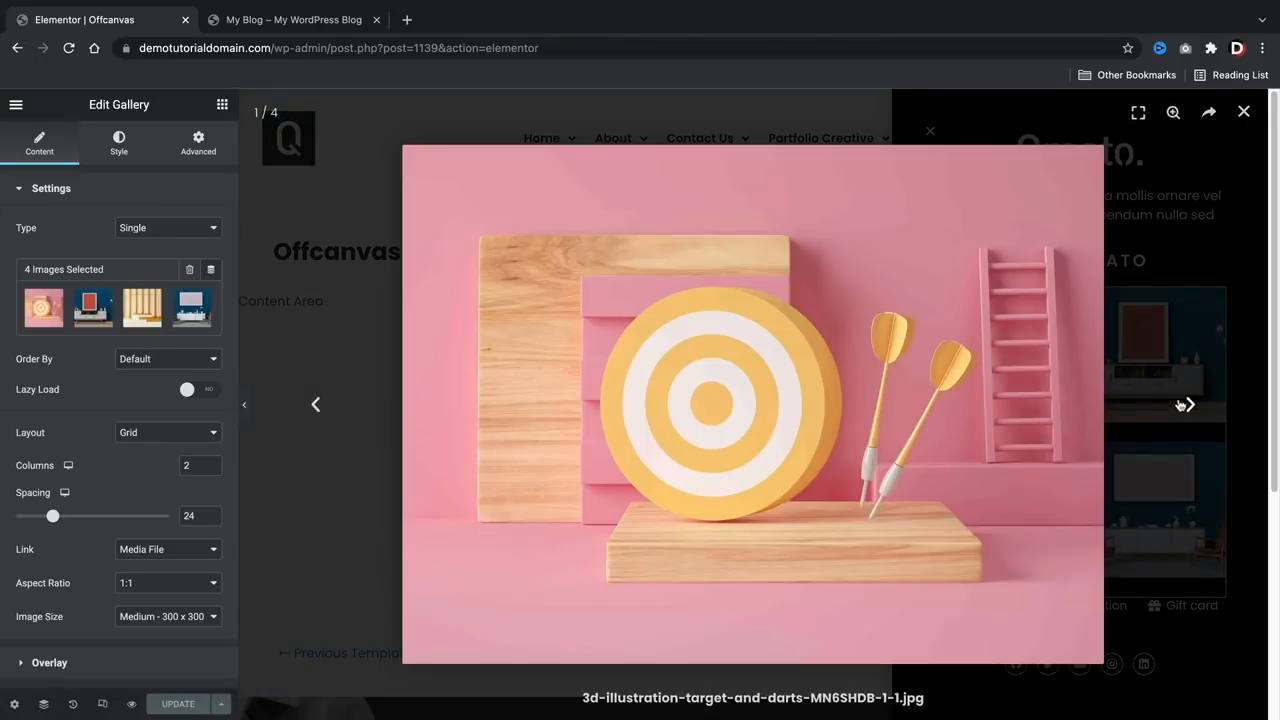
click(1190, 405)
click(1190, 405)
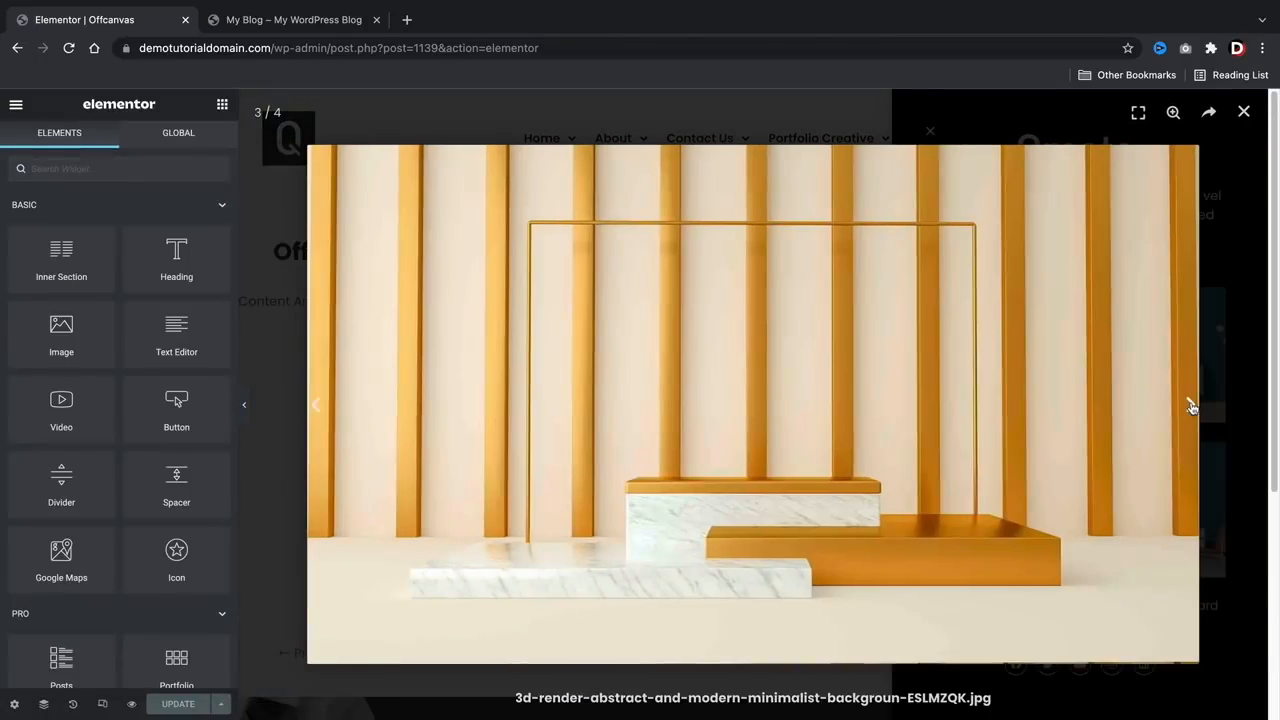
click(1190, 405)
click(1244, 114)
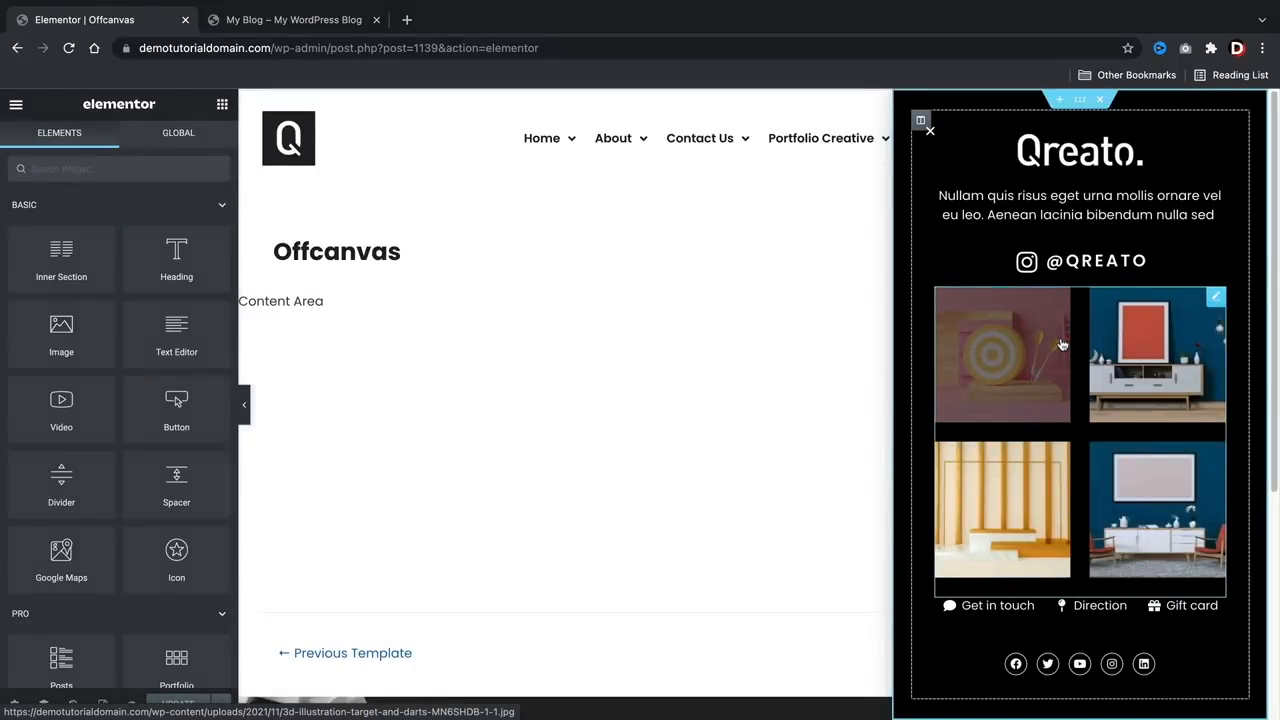
Step: Check the Get in touch, Direction, Gift card links, then select the whole offcanvas section
click(1214, 606)
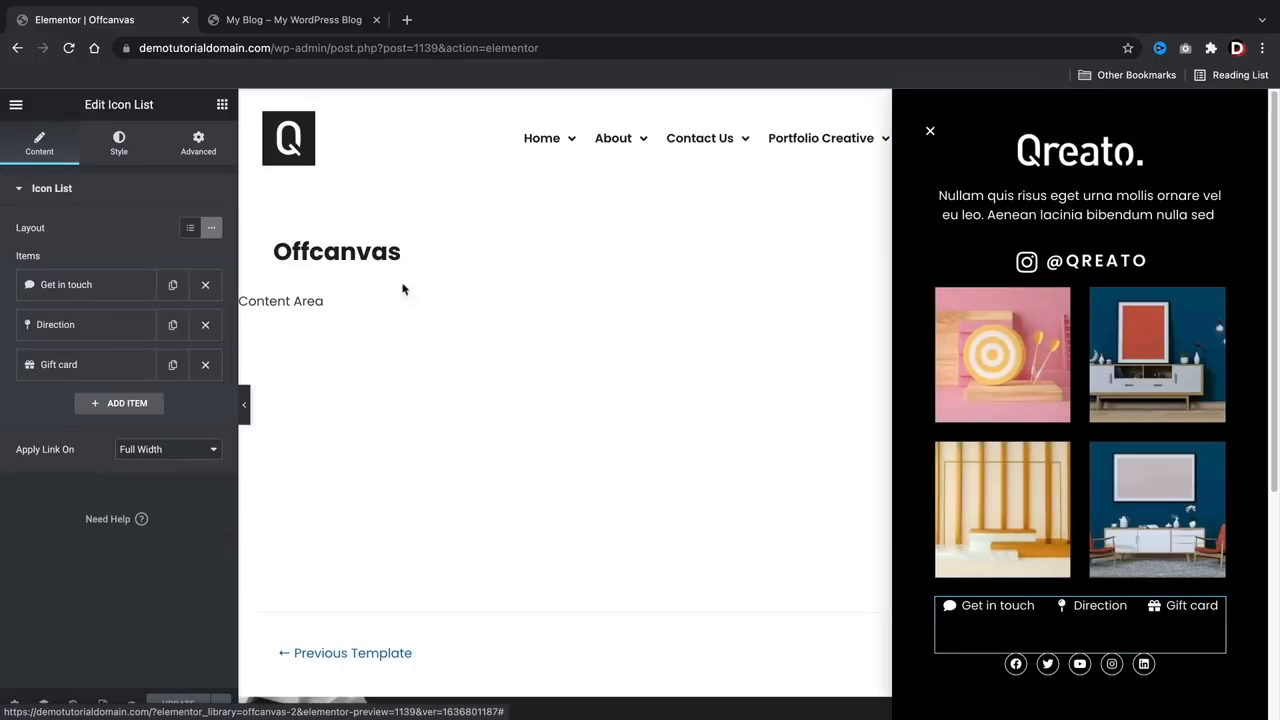
click(222, 104)
scroll(135, 470, down, 1)
scroll(120, 400, down, 5)
scroll(106, 480, up, 5)
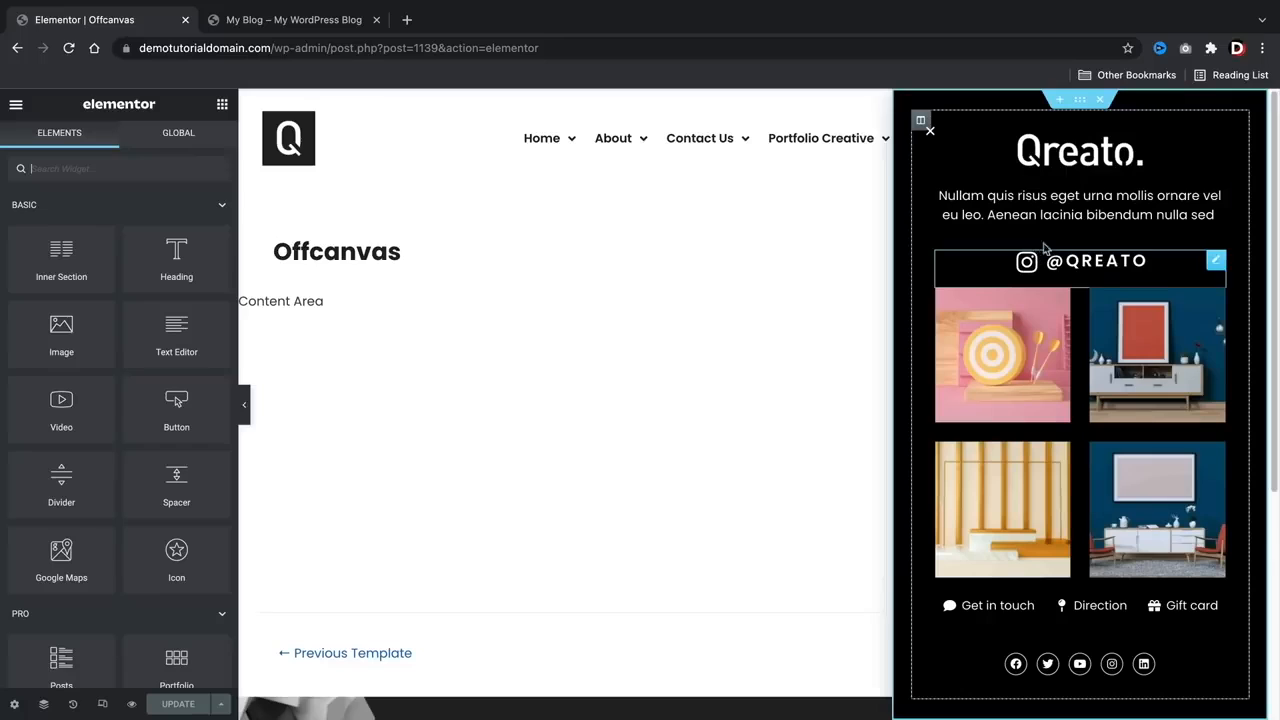
click(1084, 107)
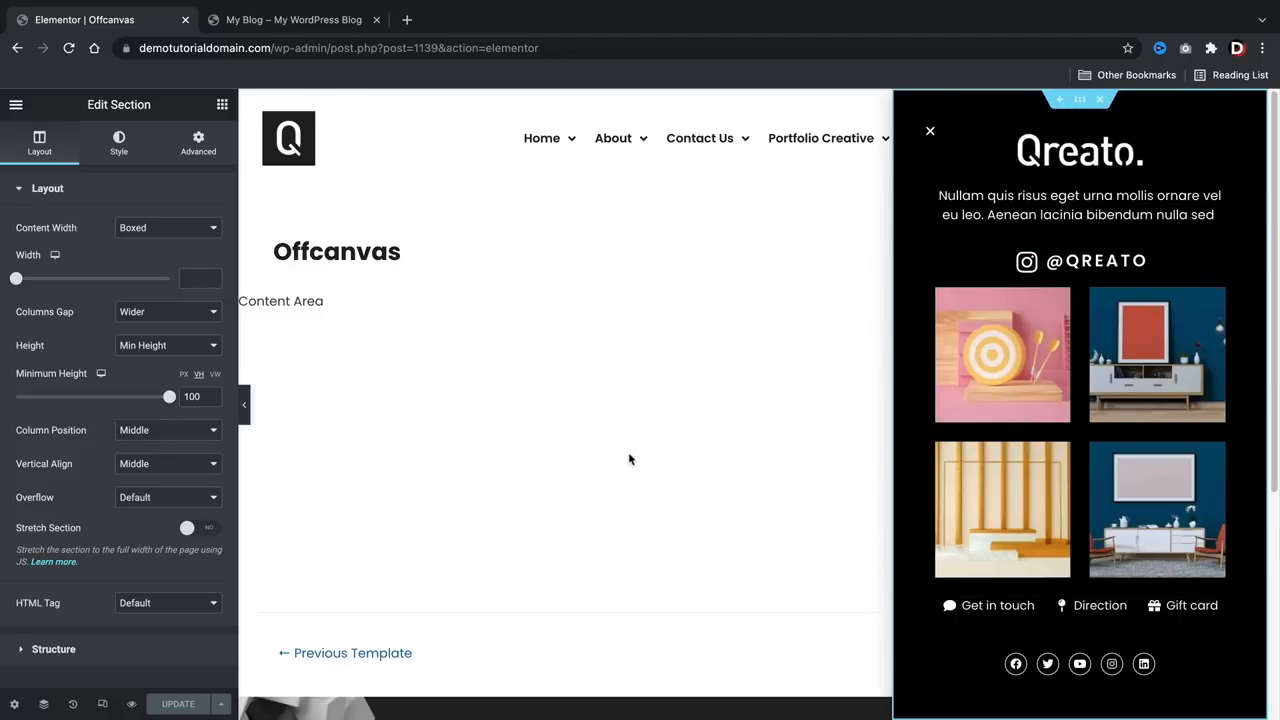
Step: Give the section a blue-to-#EF29F2 gradient background, then exit toward the dashboard
click(120, 148)
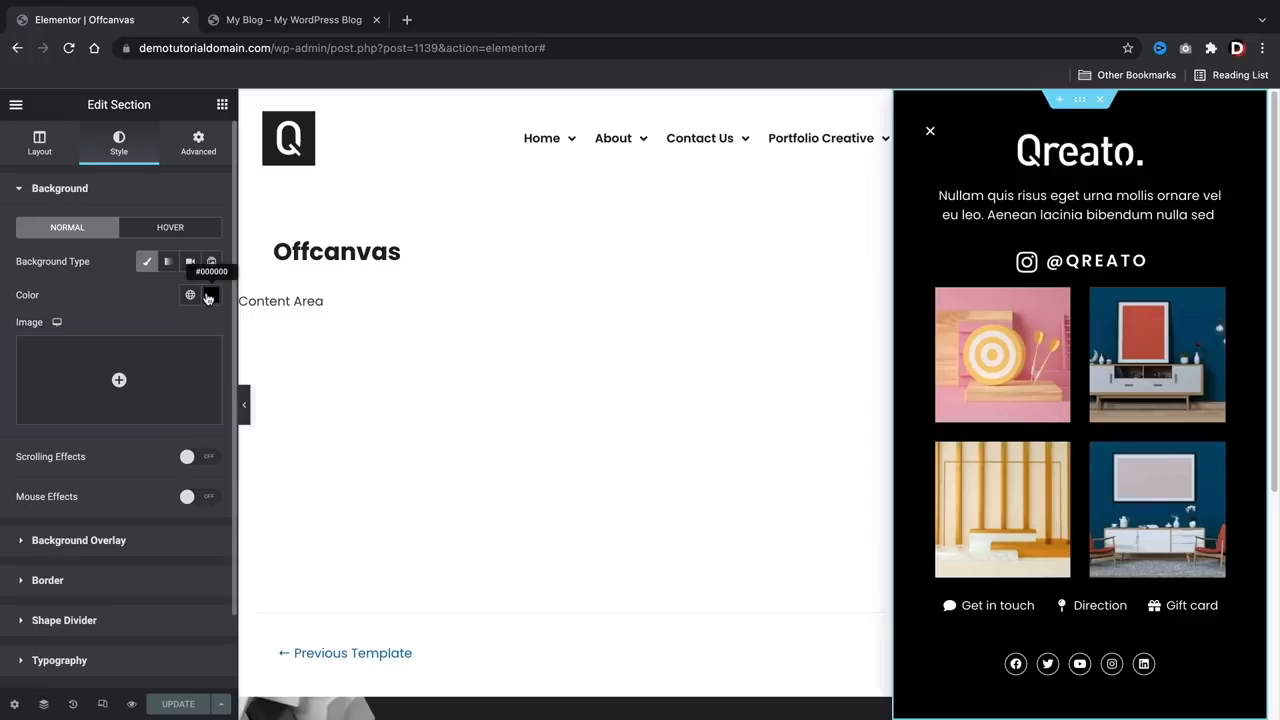
click(168, 261)
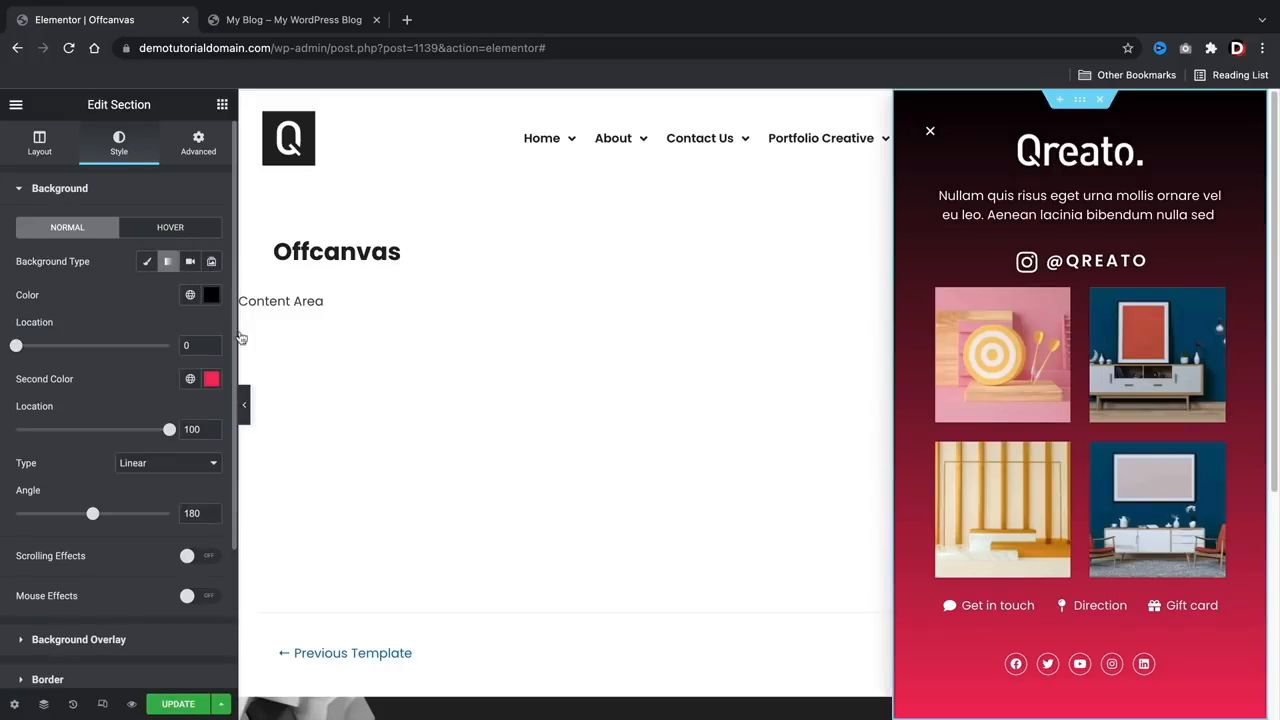
click(210, 296)
click(146, 407)
click(166, 399)
click(148, 503)
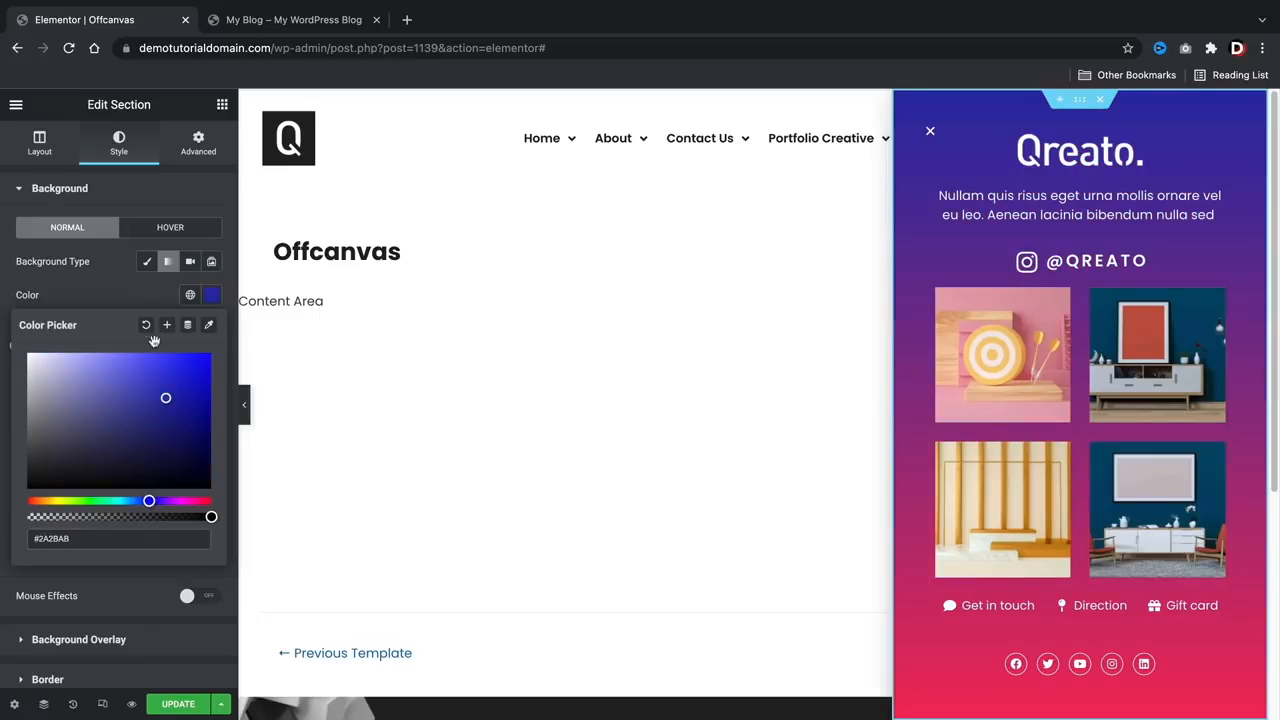
click(154, 303)
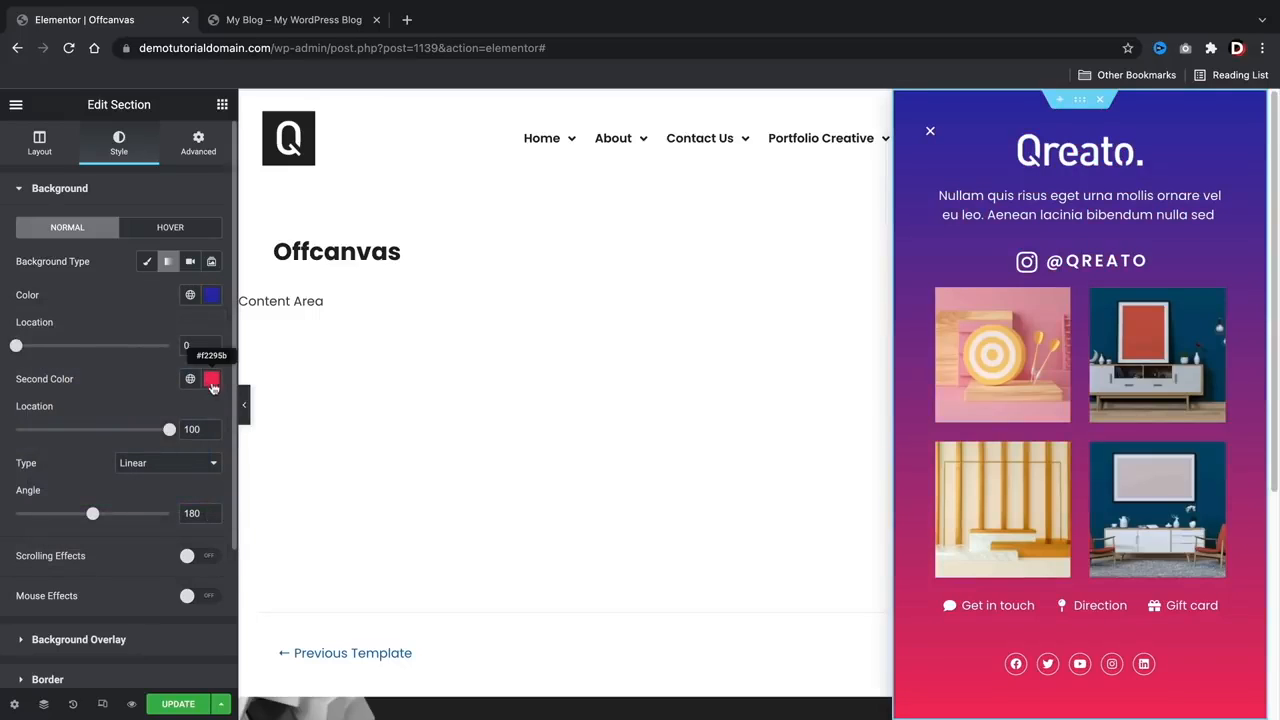
click(211, 380)
click(180, 585)
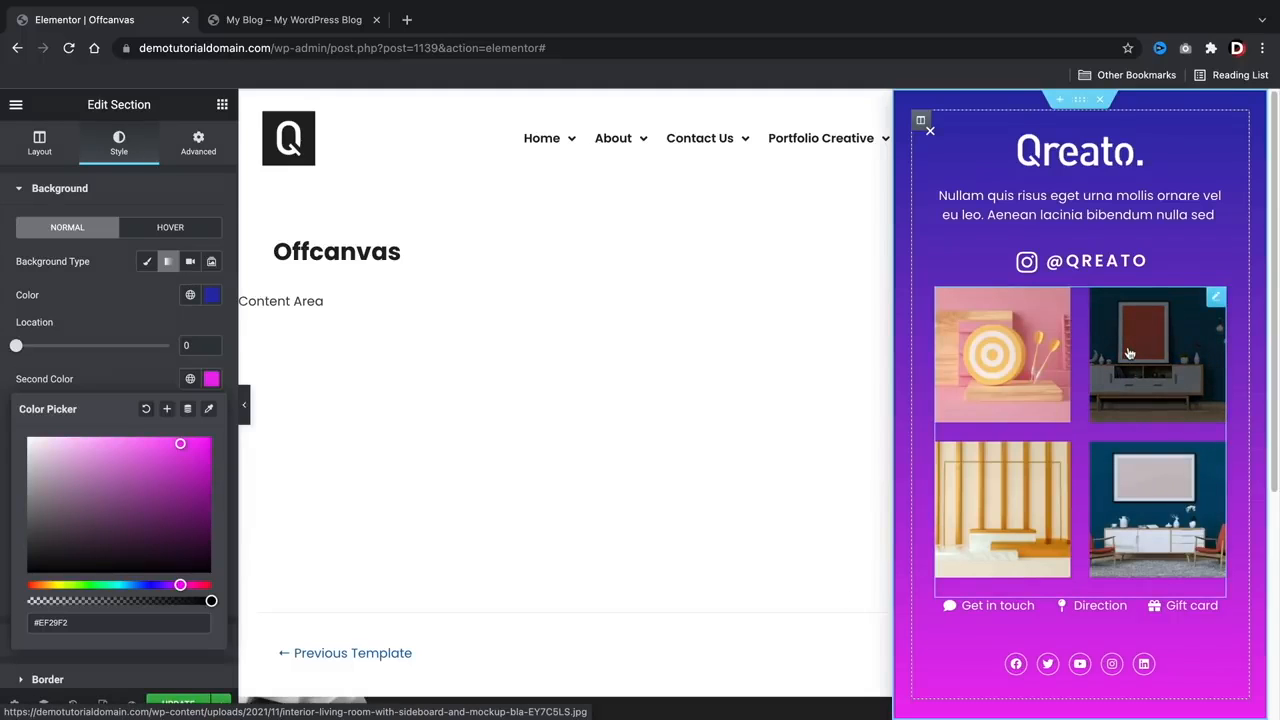
key(Escape)
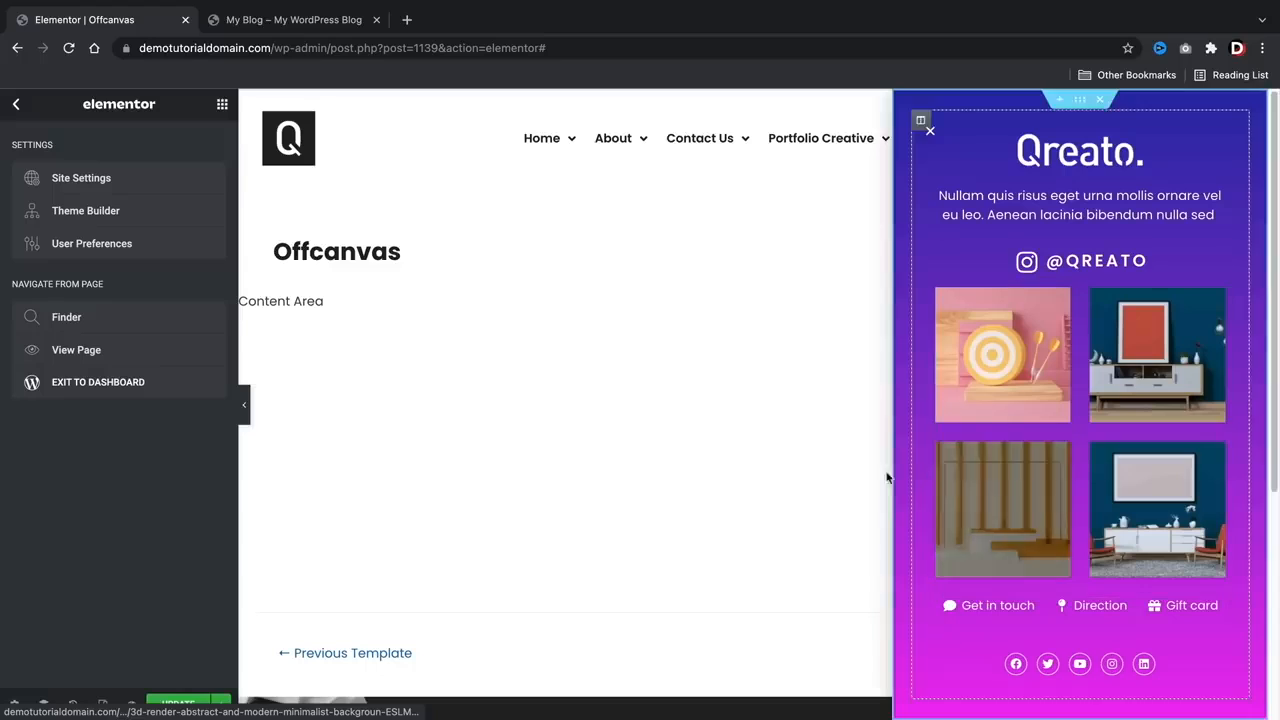
click(113, 390)
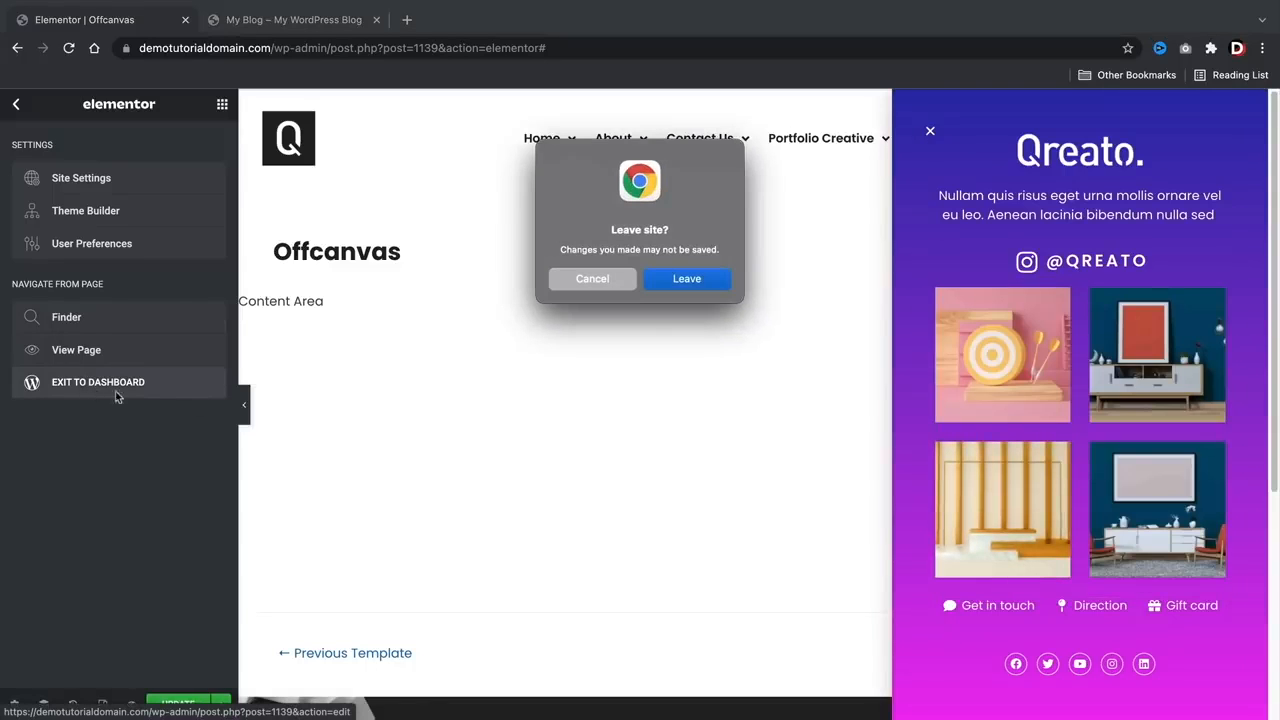
click(710, 278)
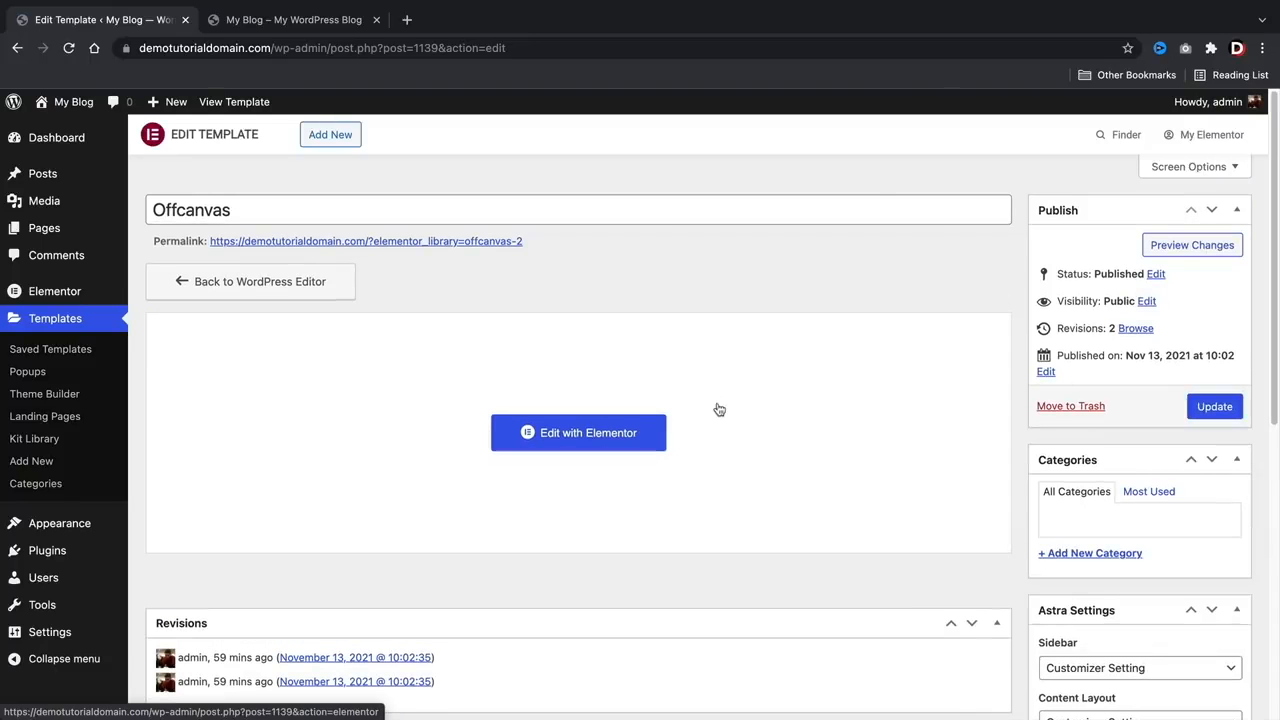
mouse_move(72, 104)
click(75, 132)
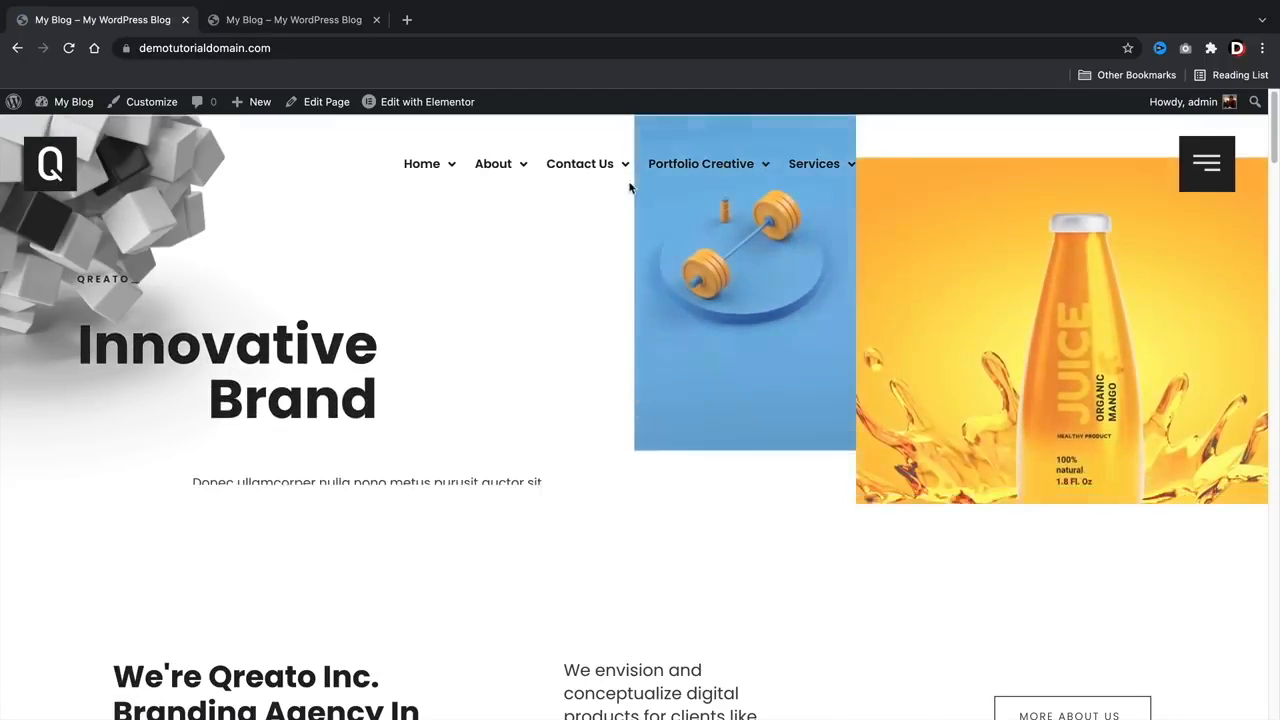
mouse_move(661, 176)
click(676, 199)
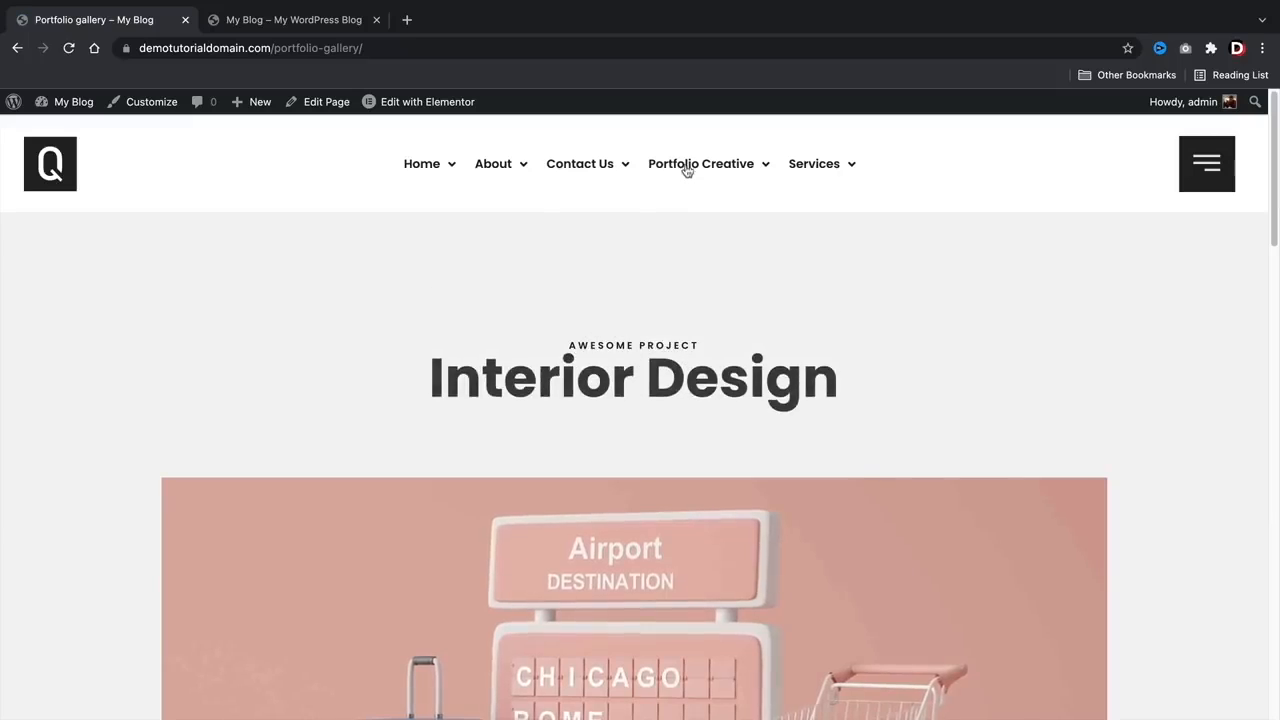
click(687, 168)
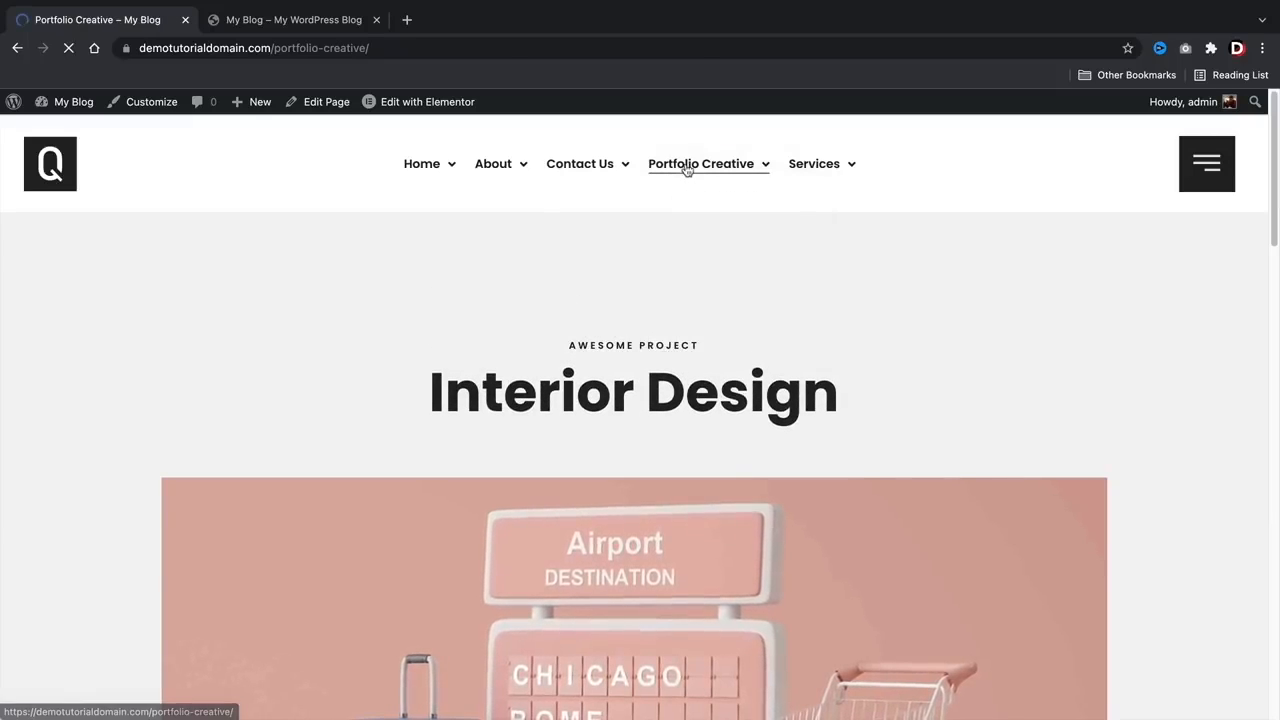
scroll(517, 273, down, 3)
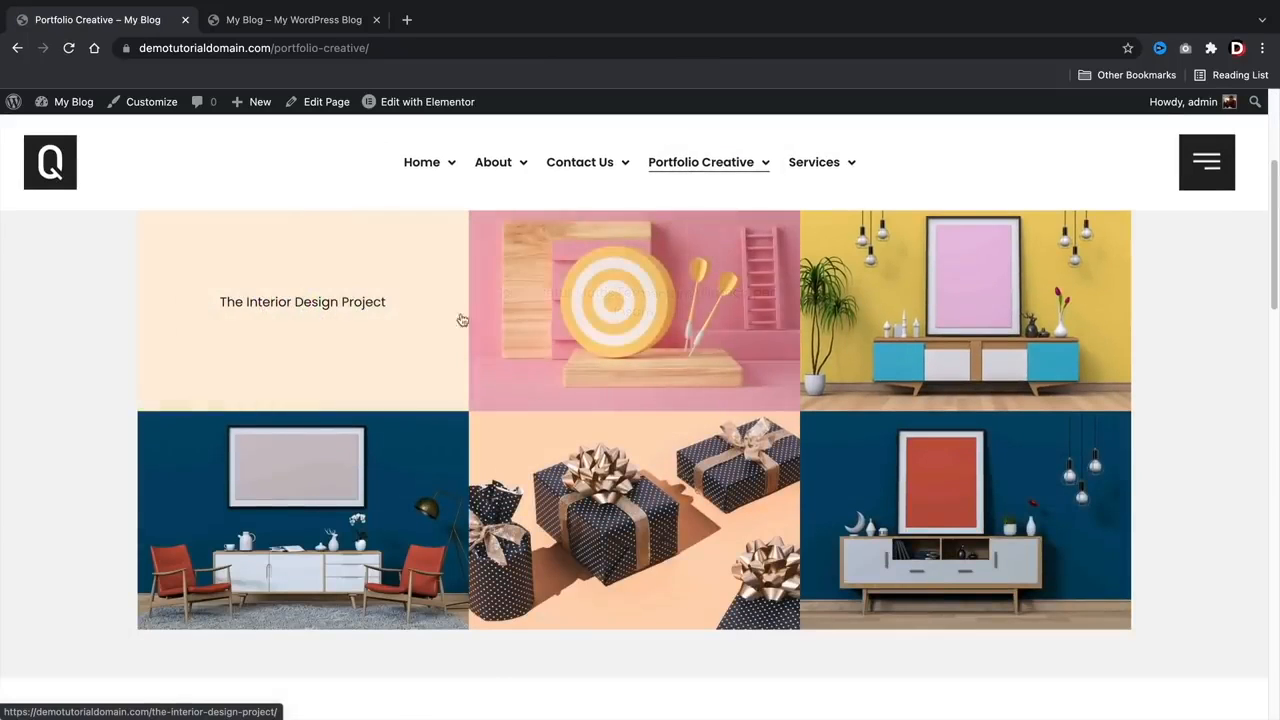
click(620, 305)
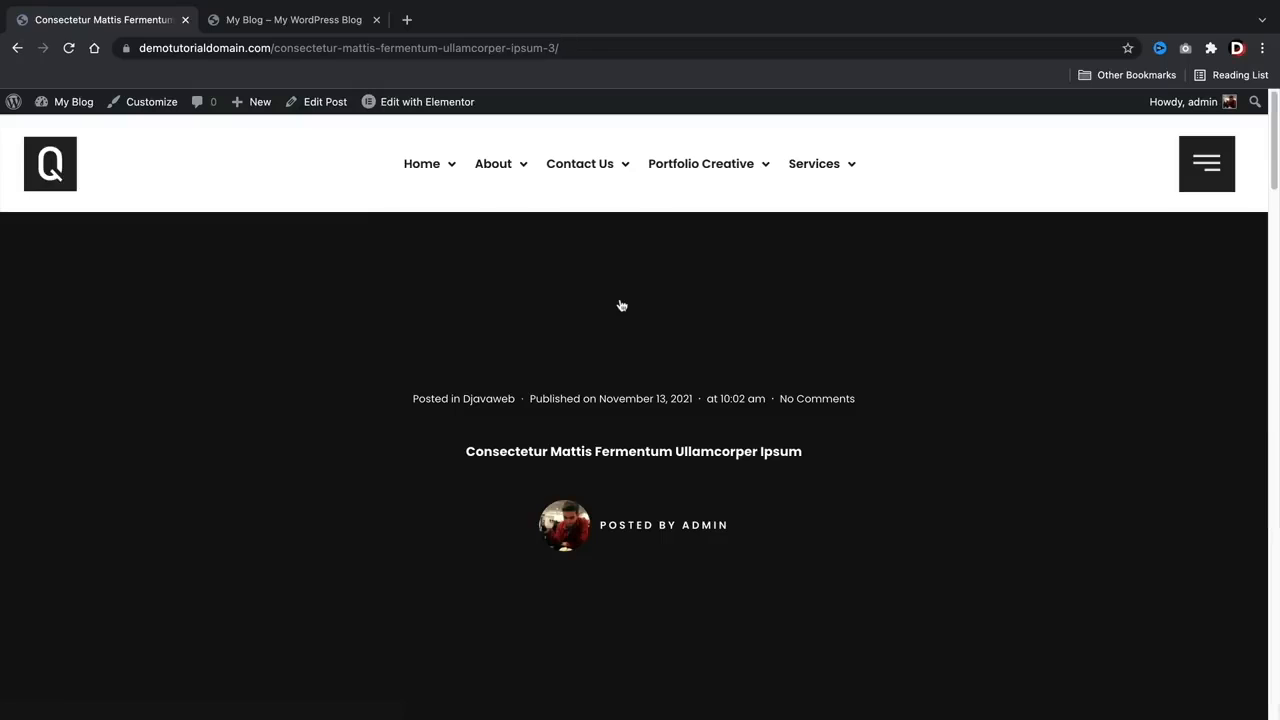
scroll(620, 306, down, 1)
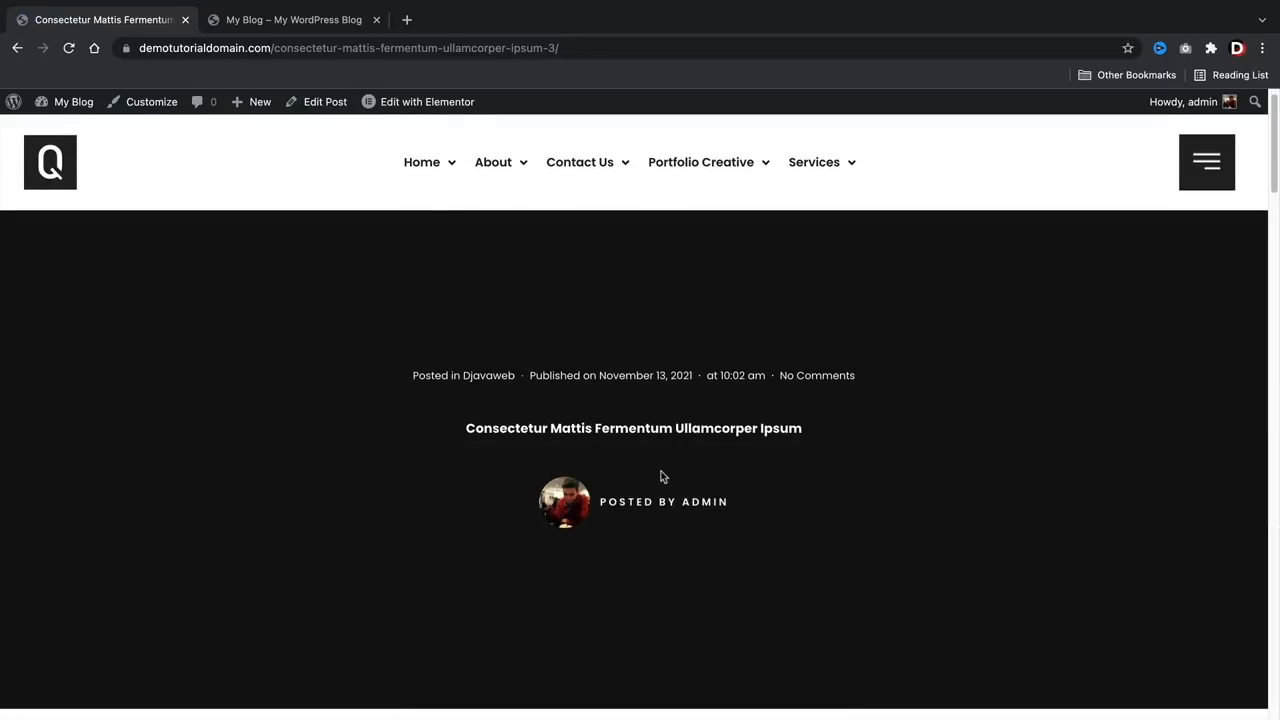
scroll(665, 468, down, 10)
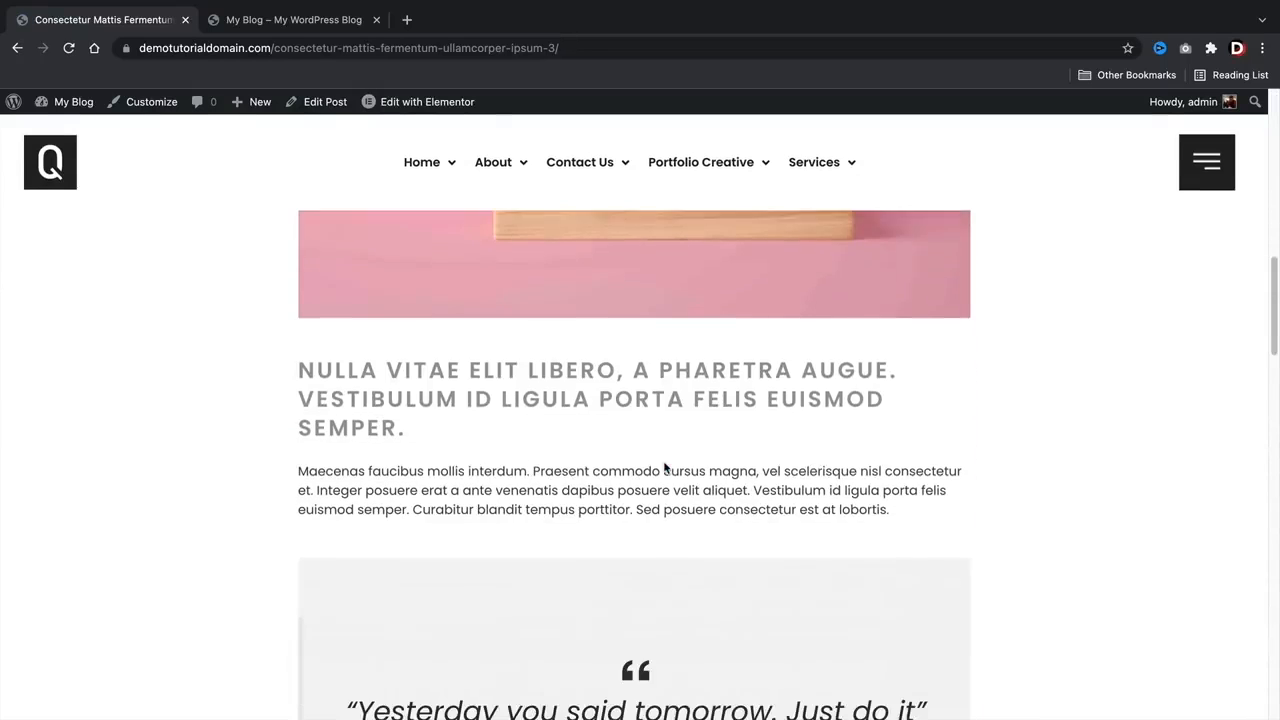
scroll(665, 468, down, 10)
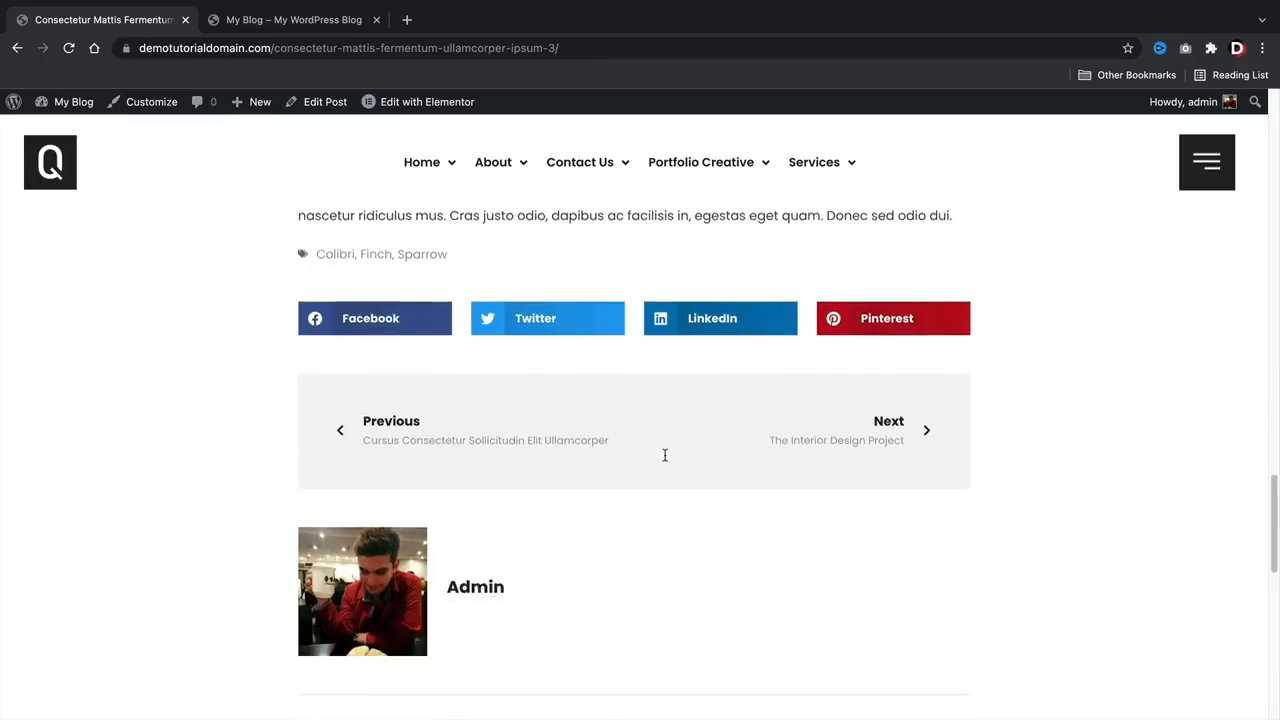
scroll(677, 475, up, 10)
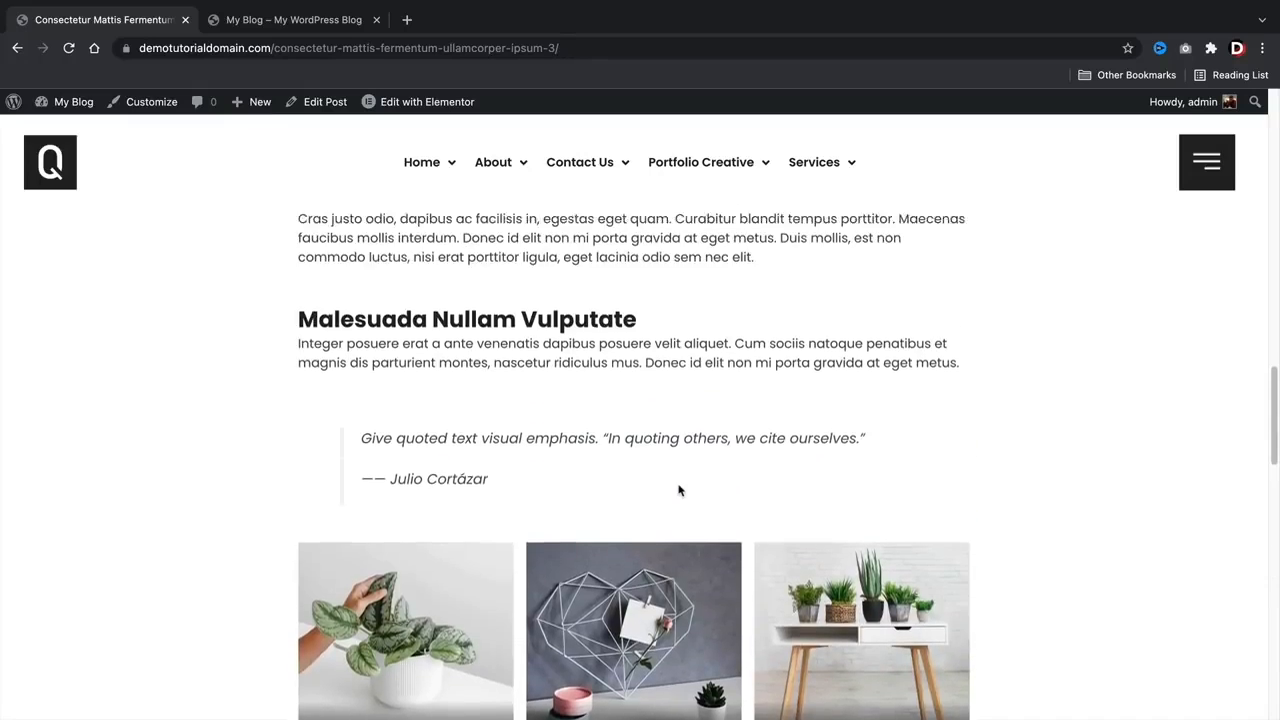
scroll(679, 484, up, 10)
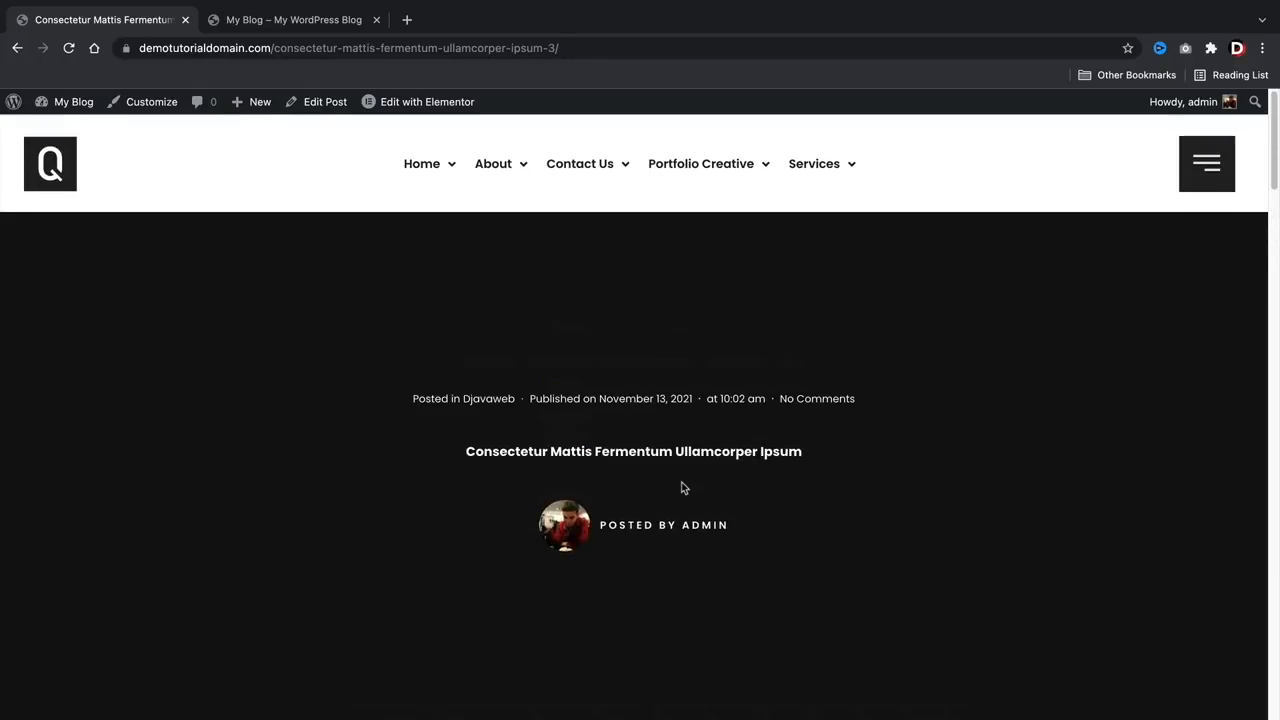
scroll(683, 488, down, 3)
scroll(684, 480, down, 7)
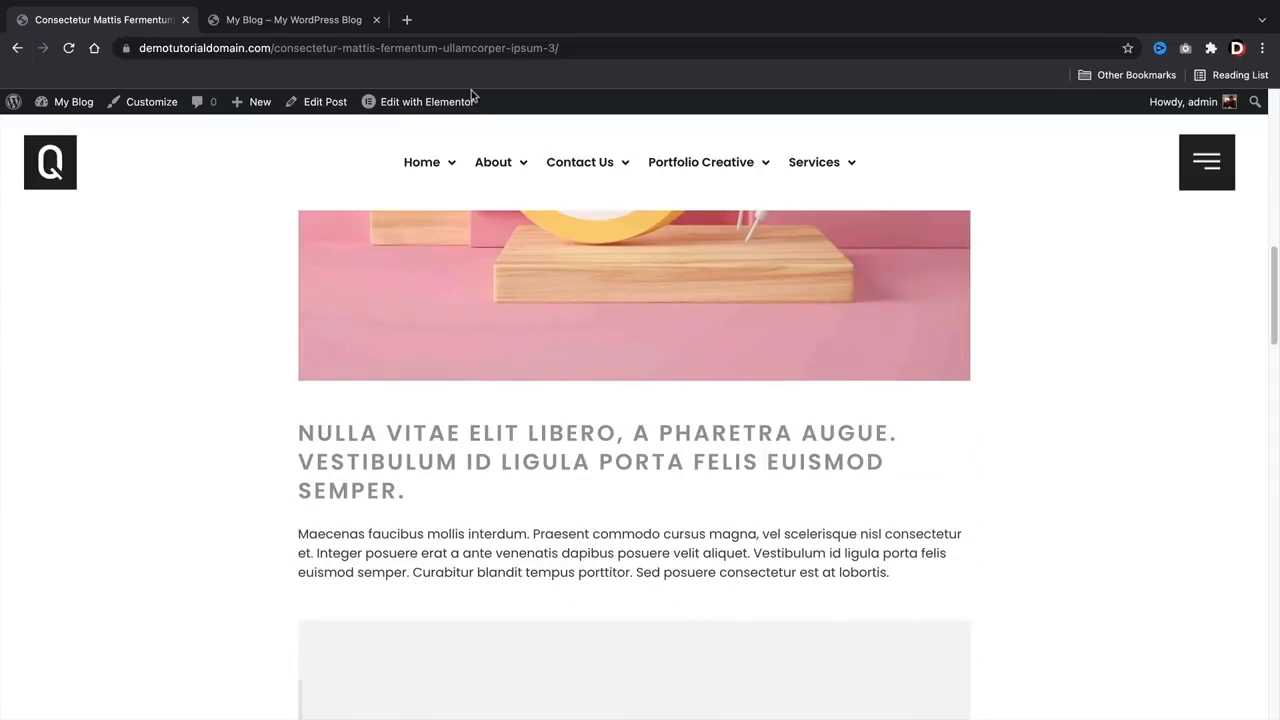
mouse_move(440, 102)
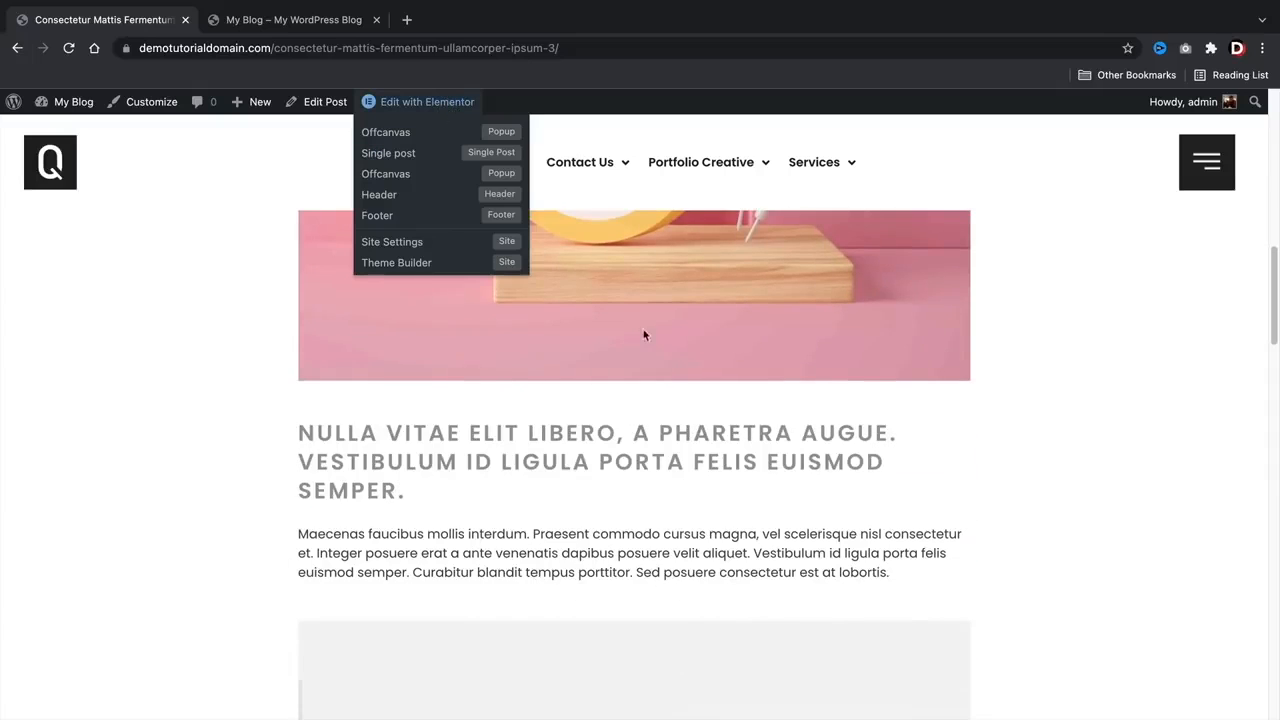
scroll(667, 445, up, 3)
scroll(669, 452, up, 5)
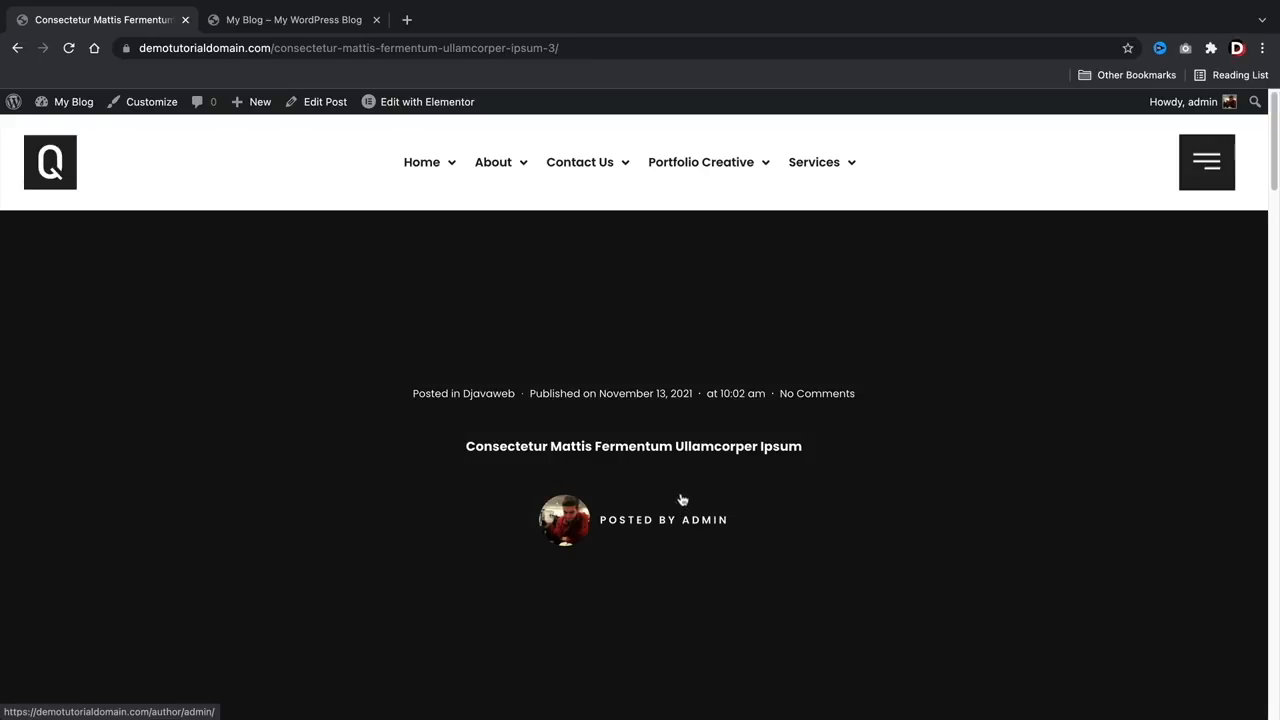
scroll(686, 492, down, 2)
scroll(686, 492, up, 1)
scroll(686, 494, up, 1)
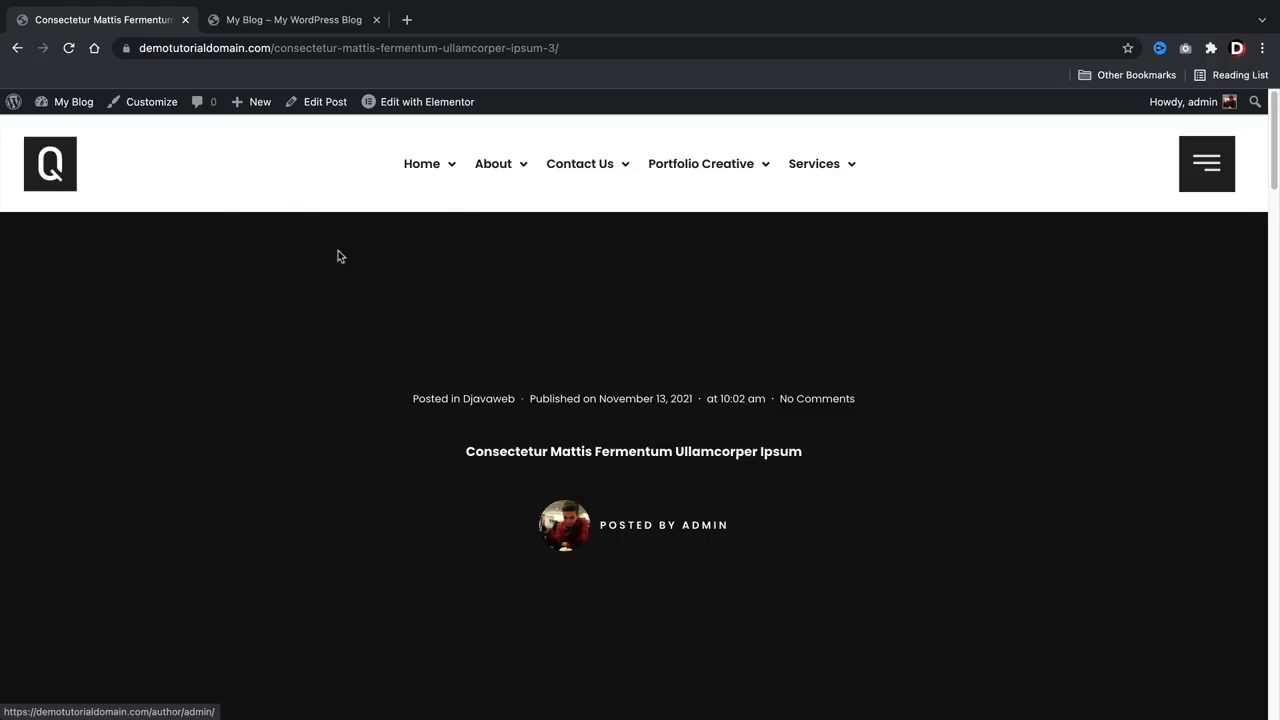
Step: From the Dashboard, list Theme Builder's Single Post templates, briefly opening the active 'Single post' one
mouse_move(90, 105)
click(84, 134)
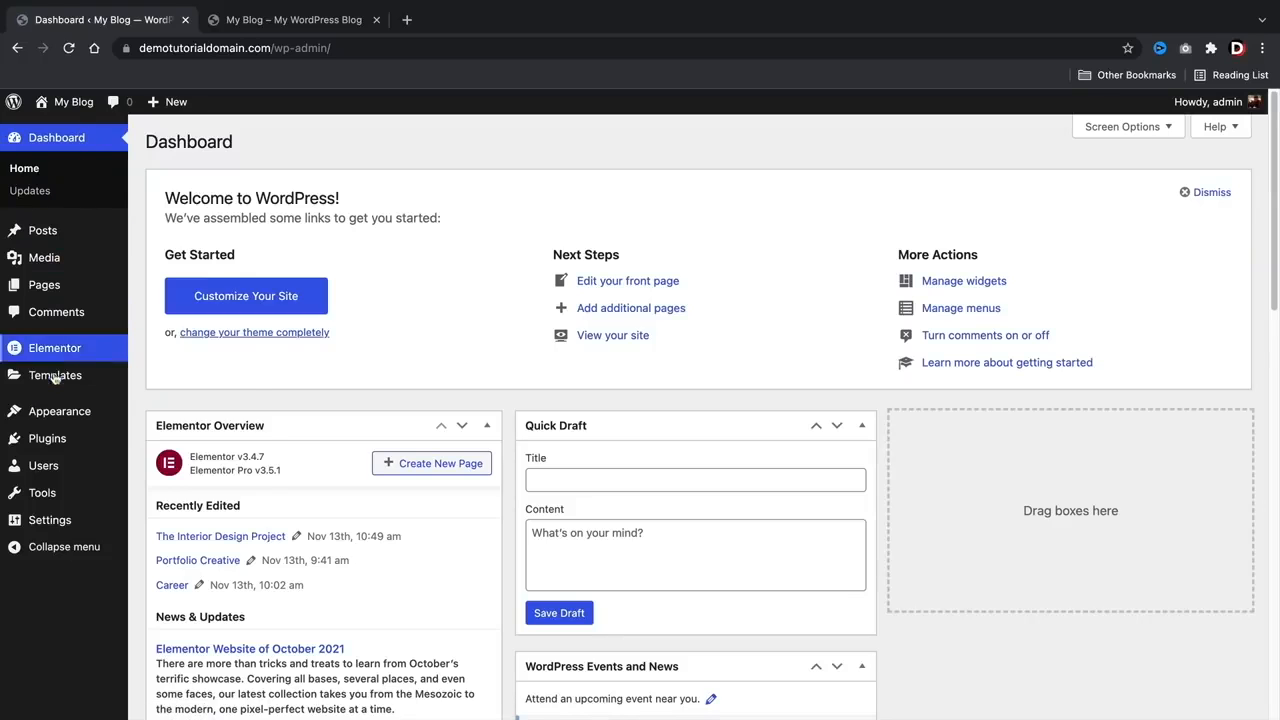
mouse_move(58, 413)
mouse_move(62, 375)
click(220, 427)
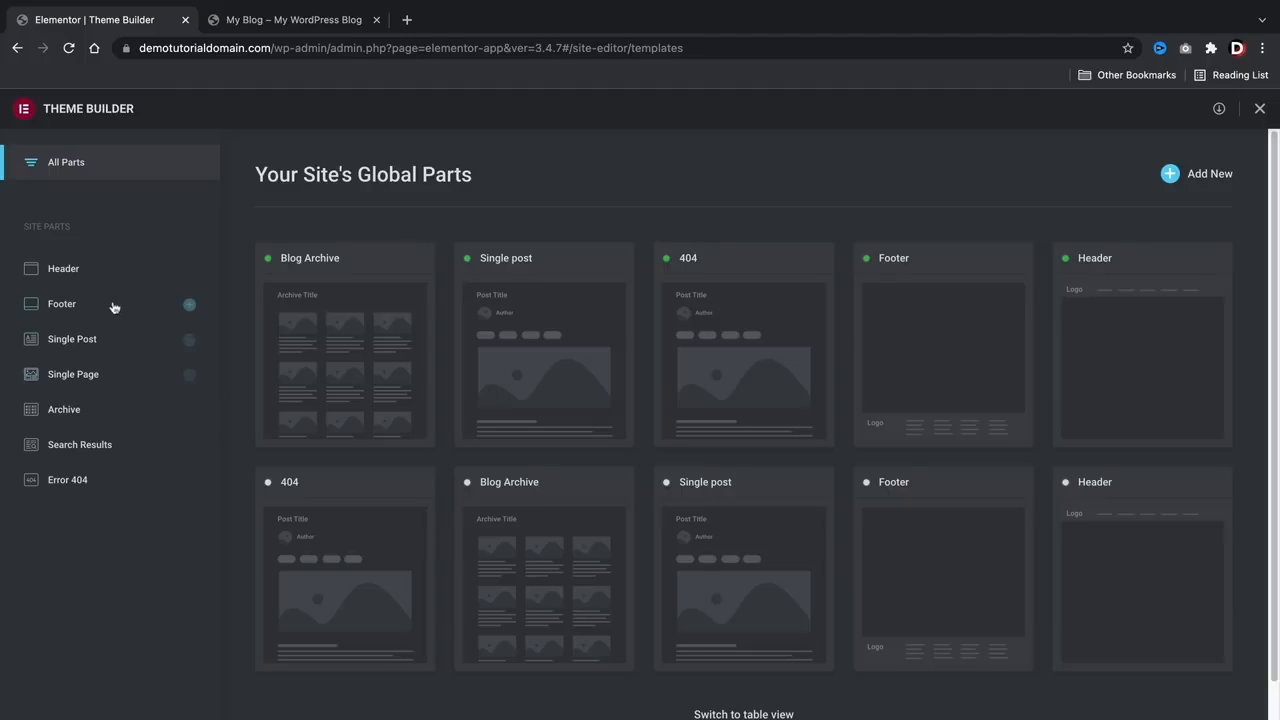
click(97, 341)
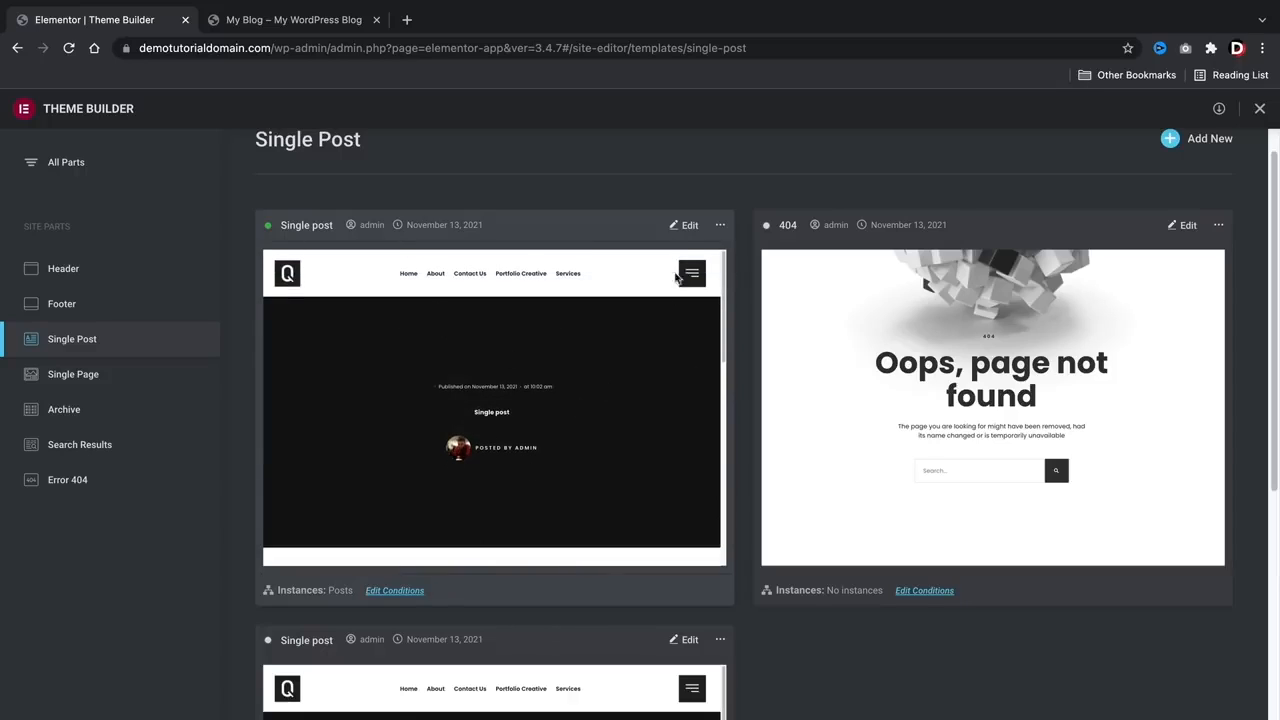
click(689, 226)
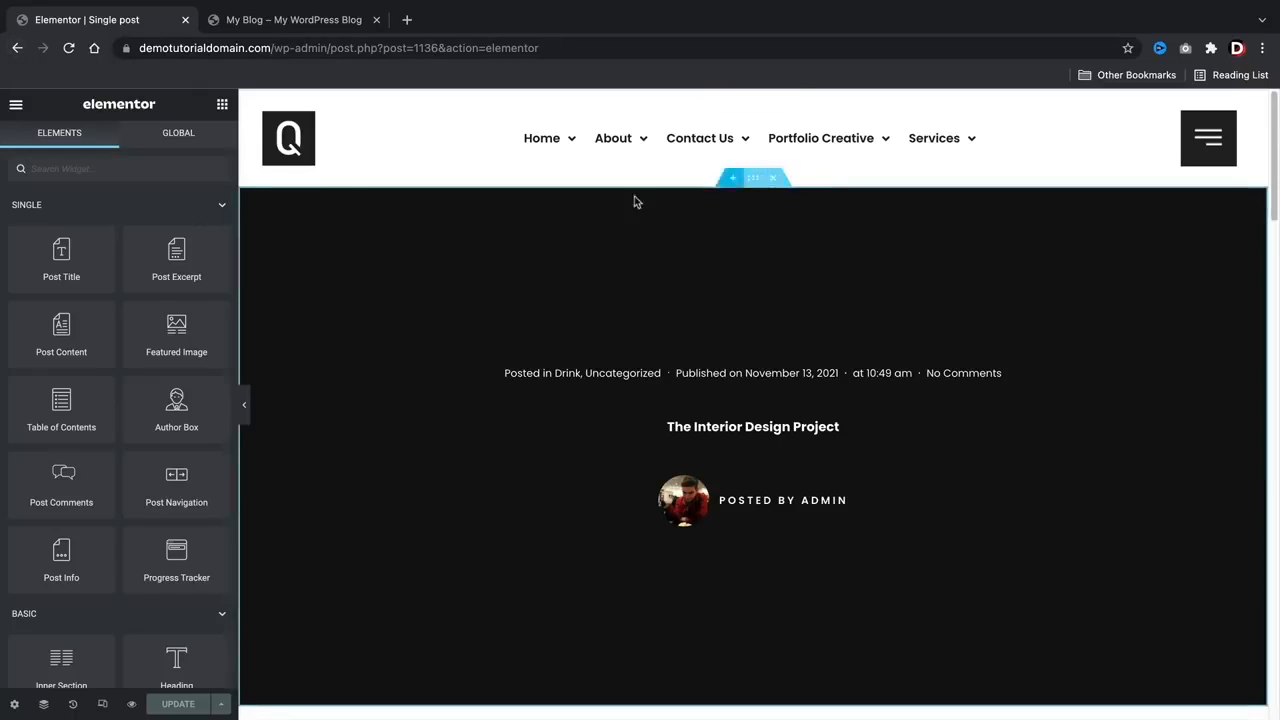
click(17, 49)
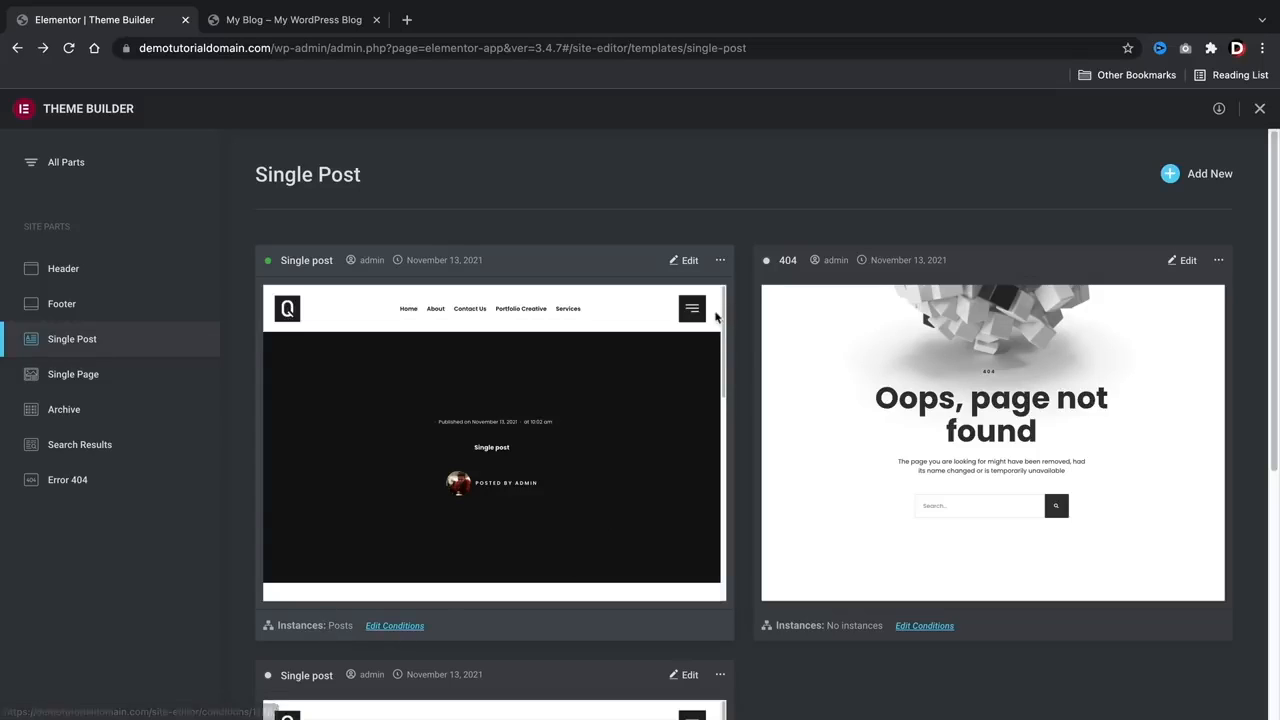
Step: Check the Single post template's options without trashing it, then browse the Header, Footer and Single Post lists
click(720, 260)
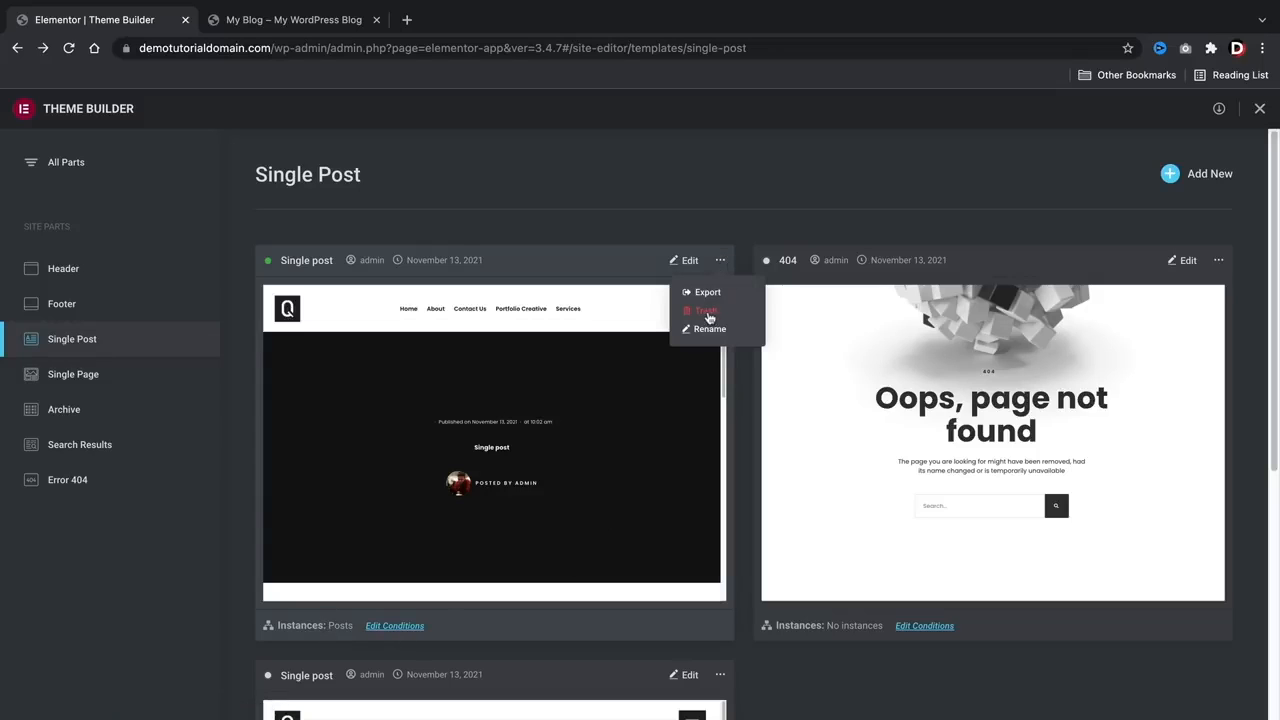
click(576, 204)
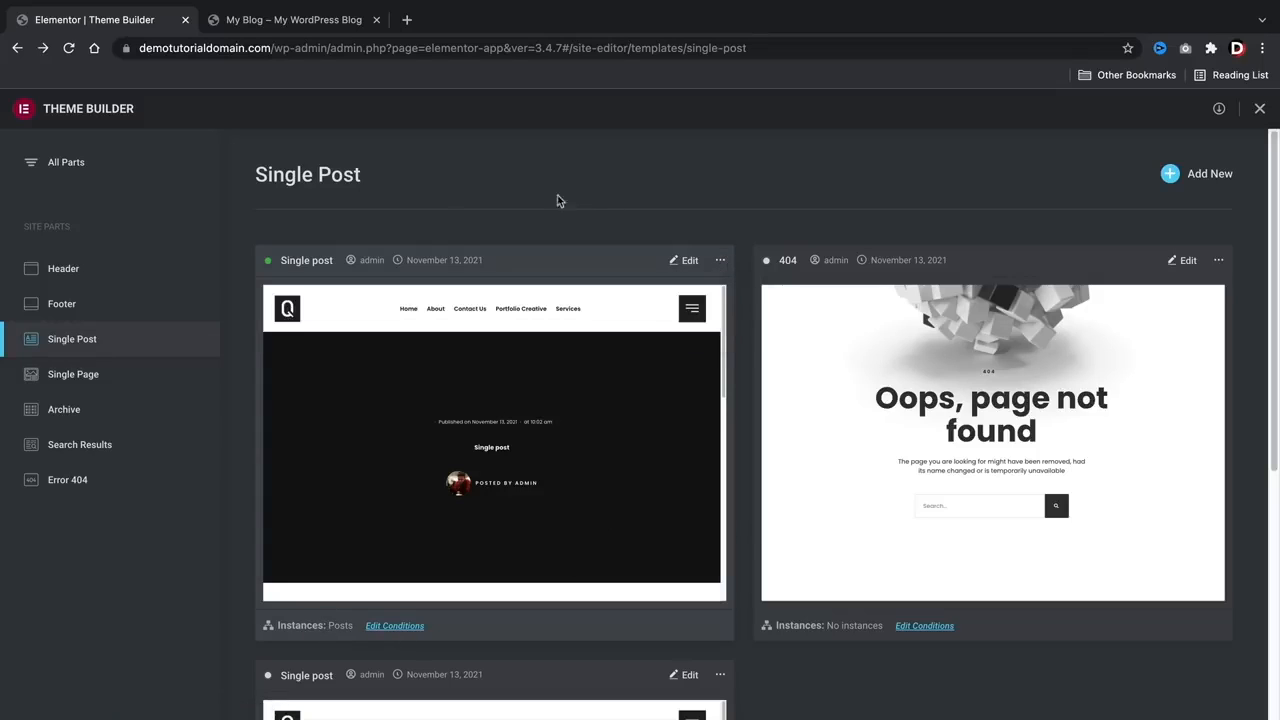
click(97, 270)
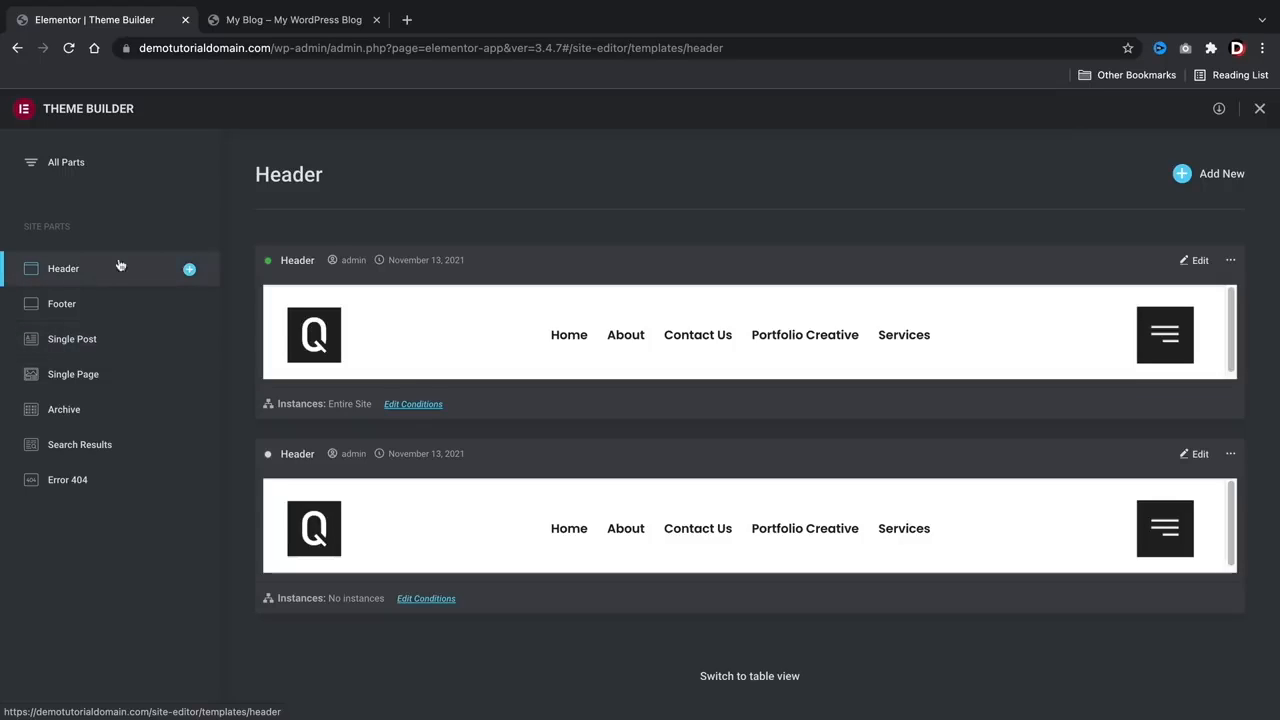
click(77, 306)
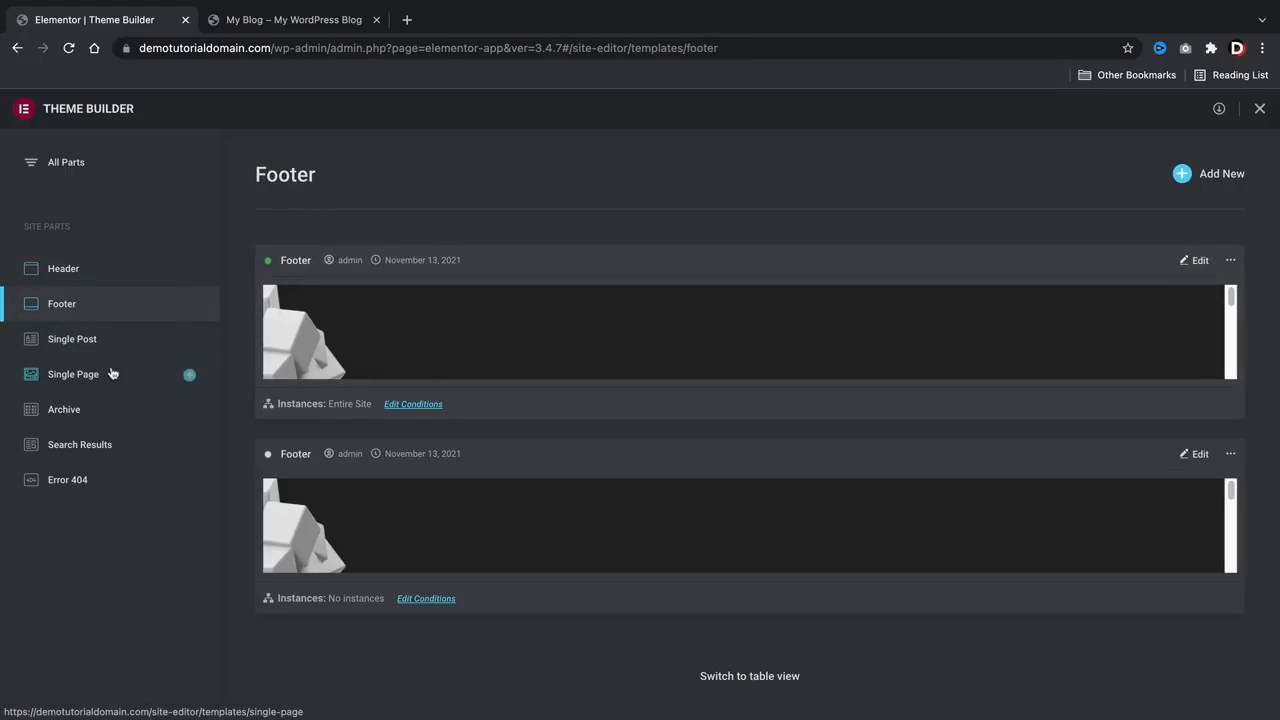
click(93, 339)
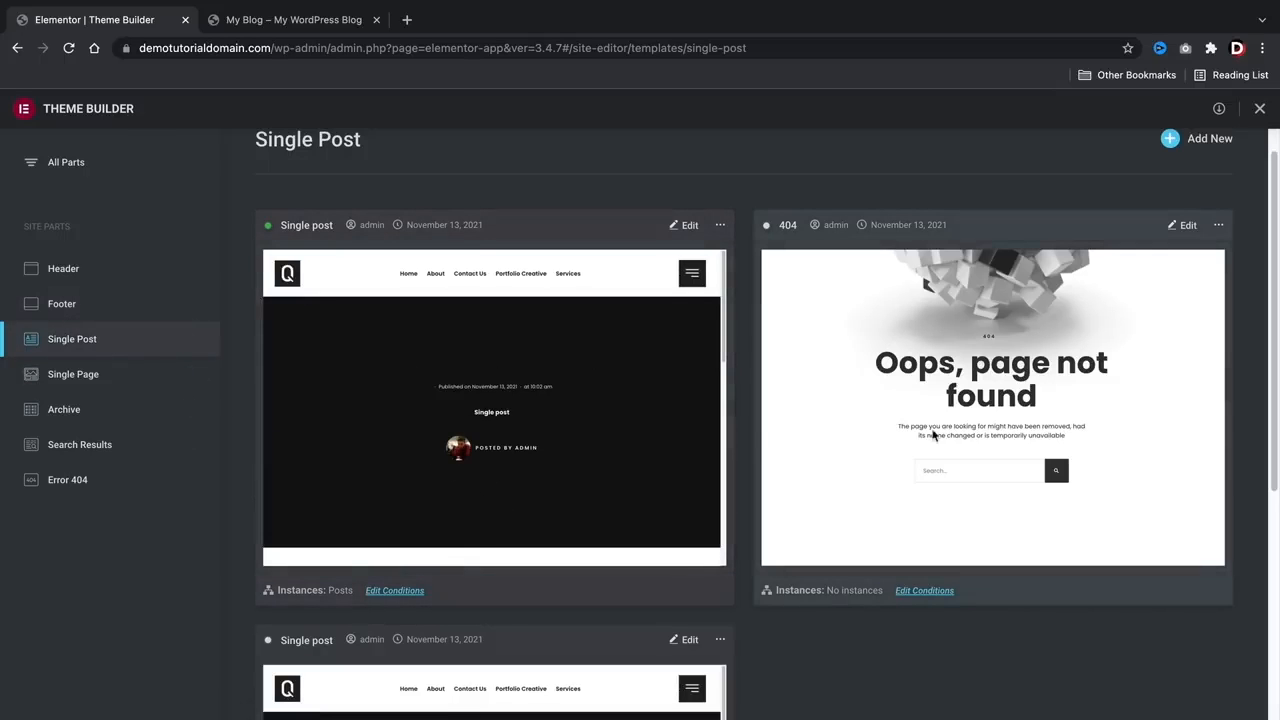
Step: Scroll down to the 404 template card, which has no conditions set
scroll(898, 383, down, 1)
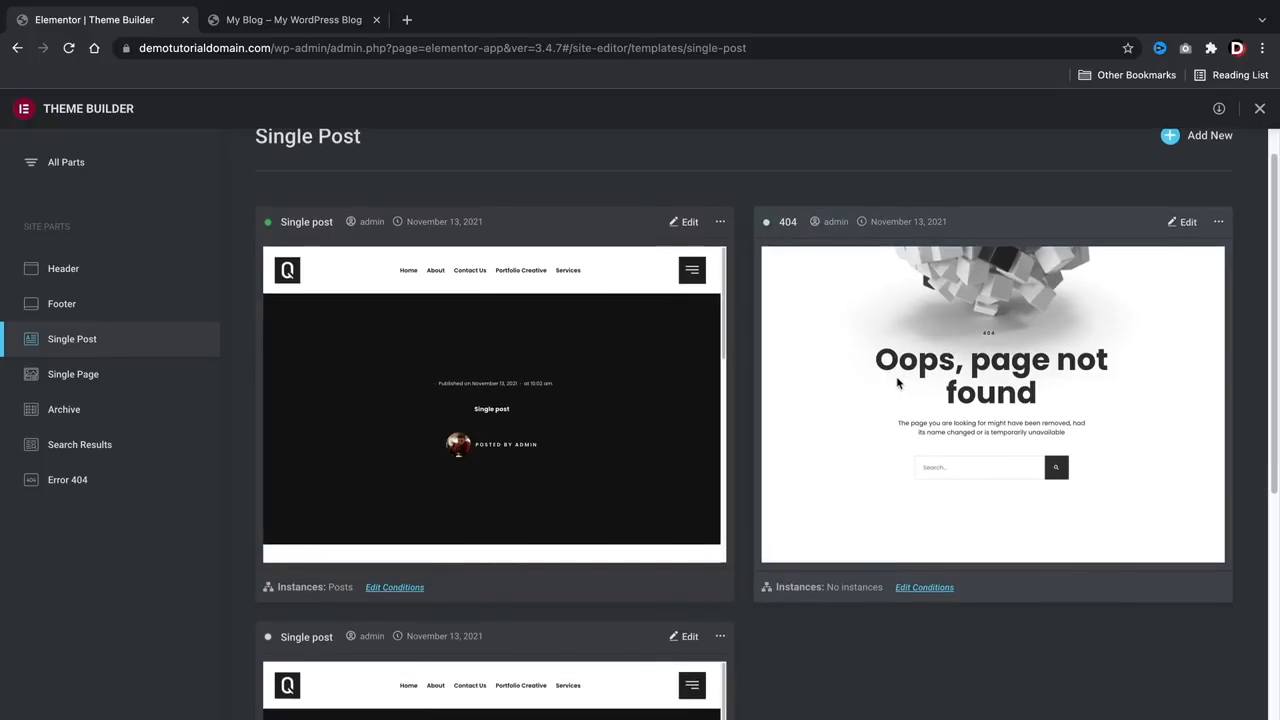
scroll(900, 360, down, 1)
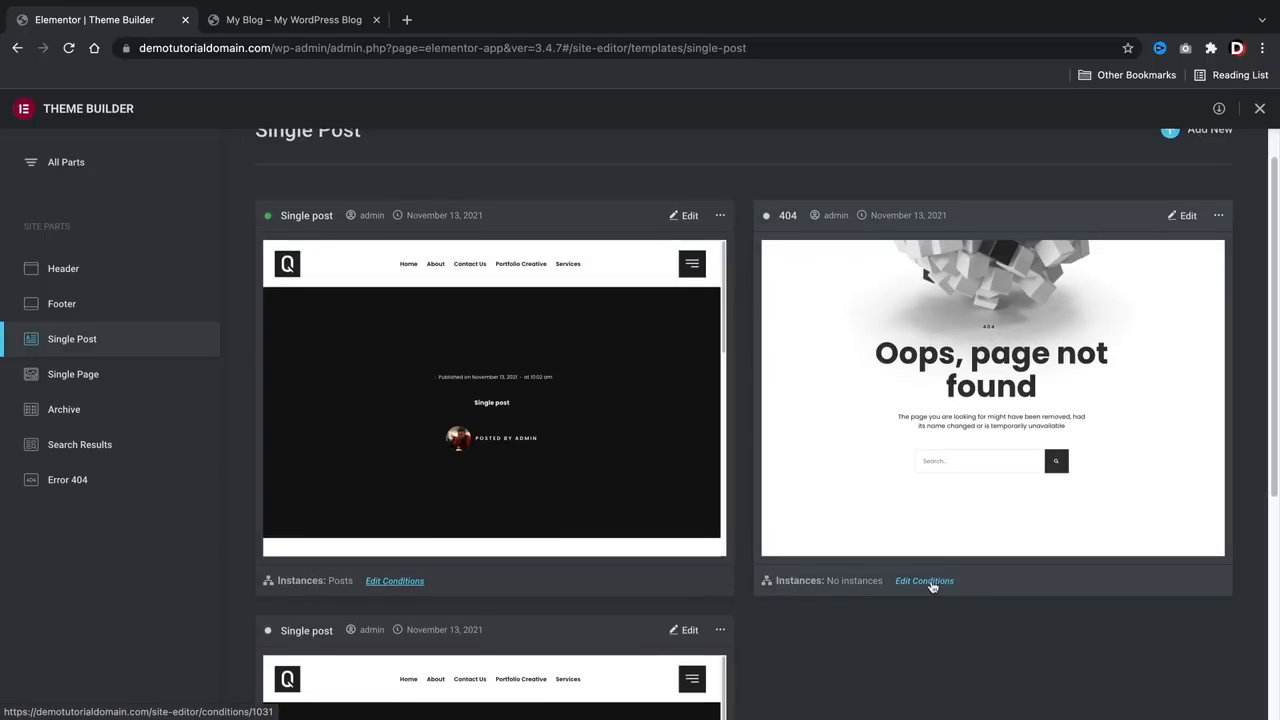
drag(278, 580, 344, 580)
click(474, 590)
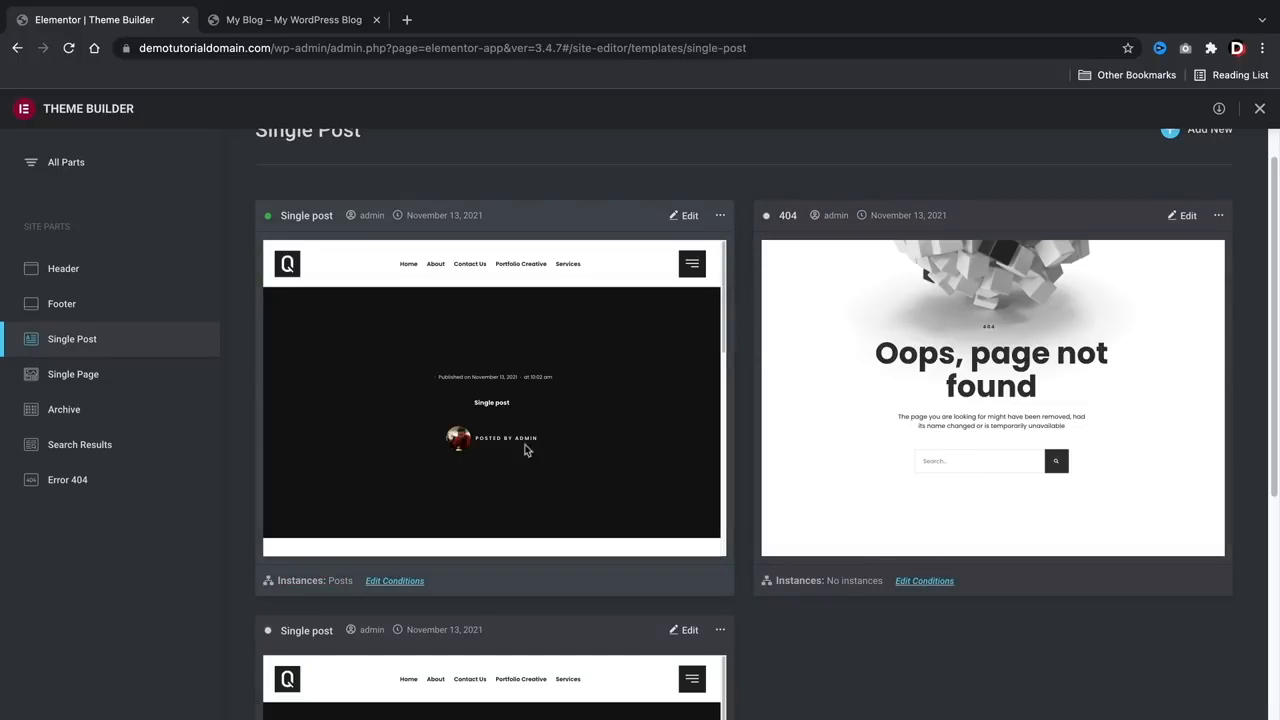
click(918, 584)
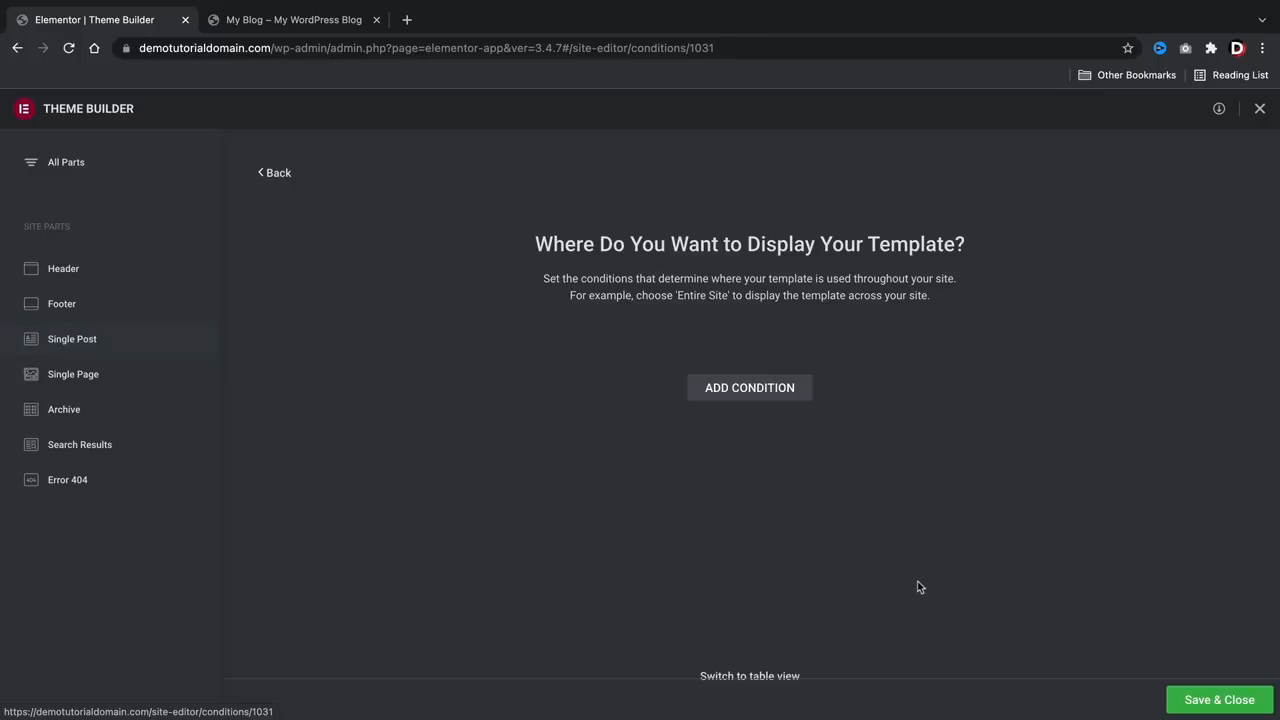
click(785, 452)
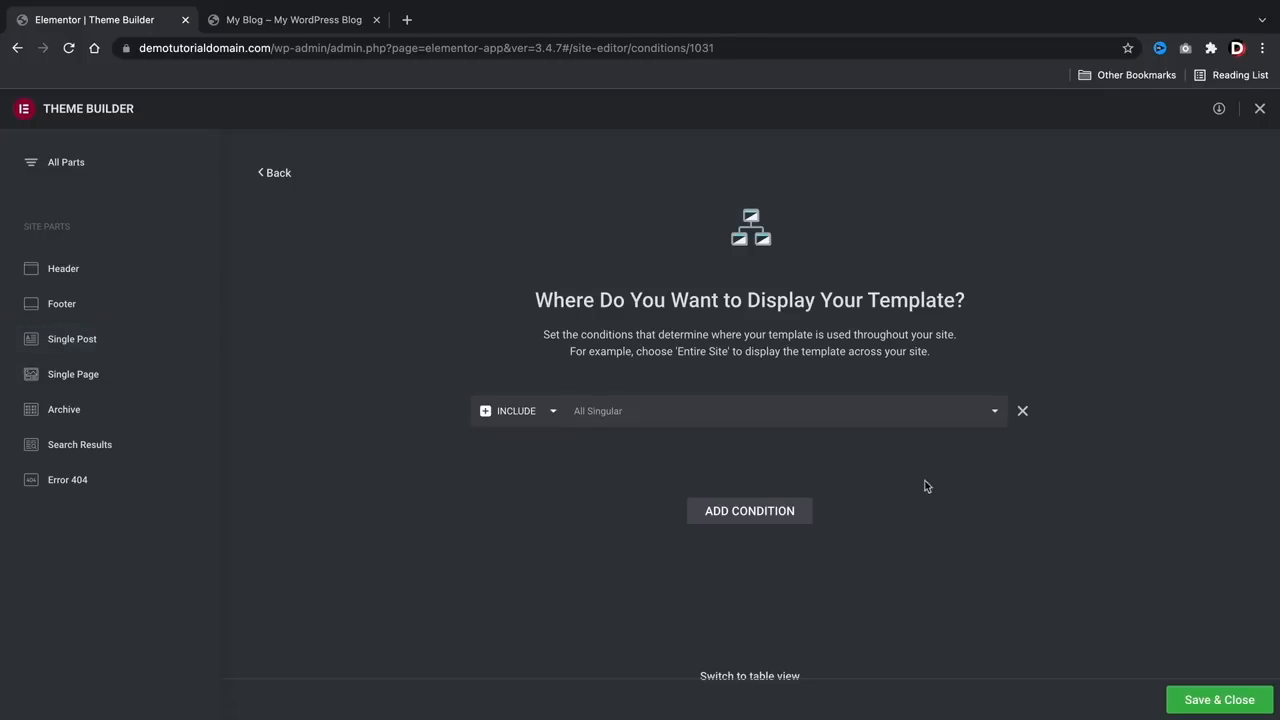
click(672, 415)
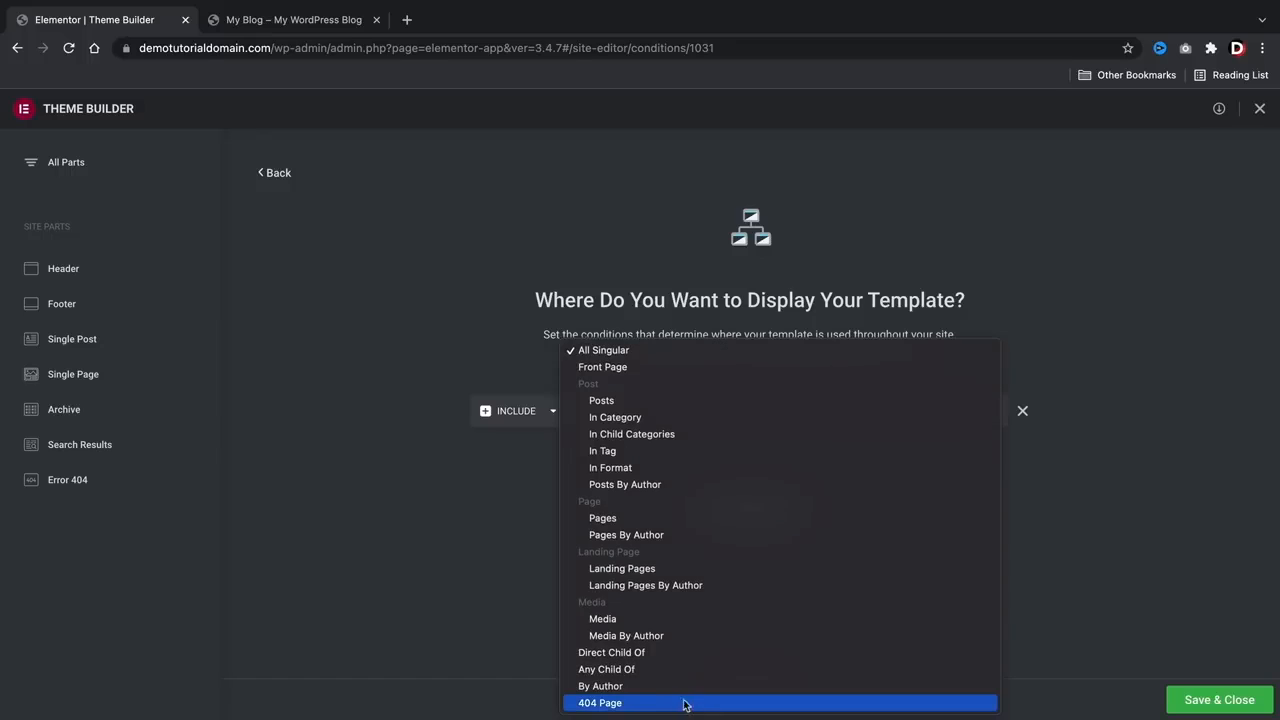
click(645, 704)
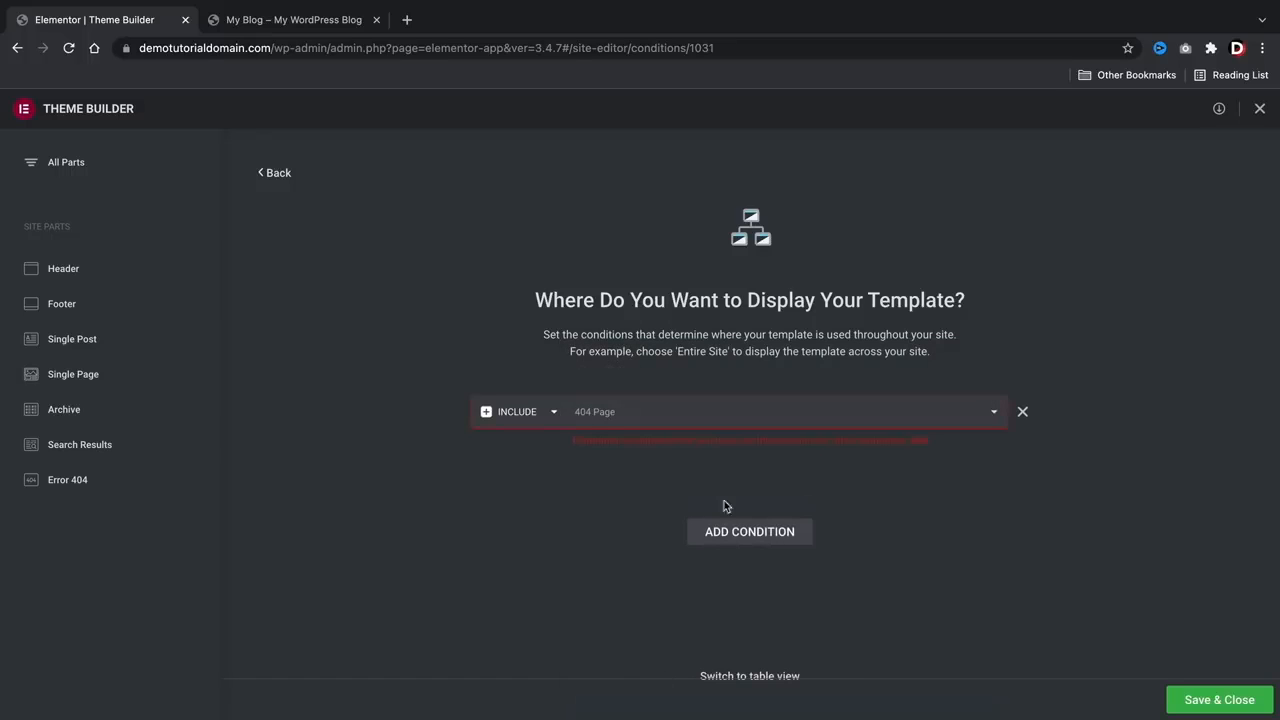
click(1217, 706)
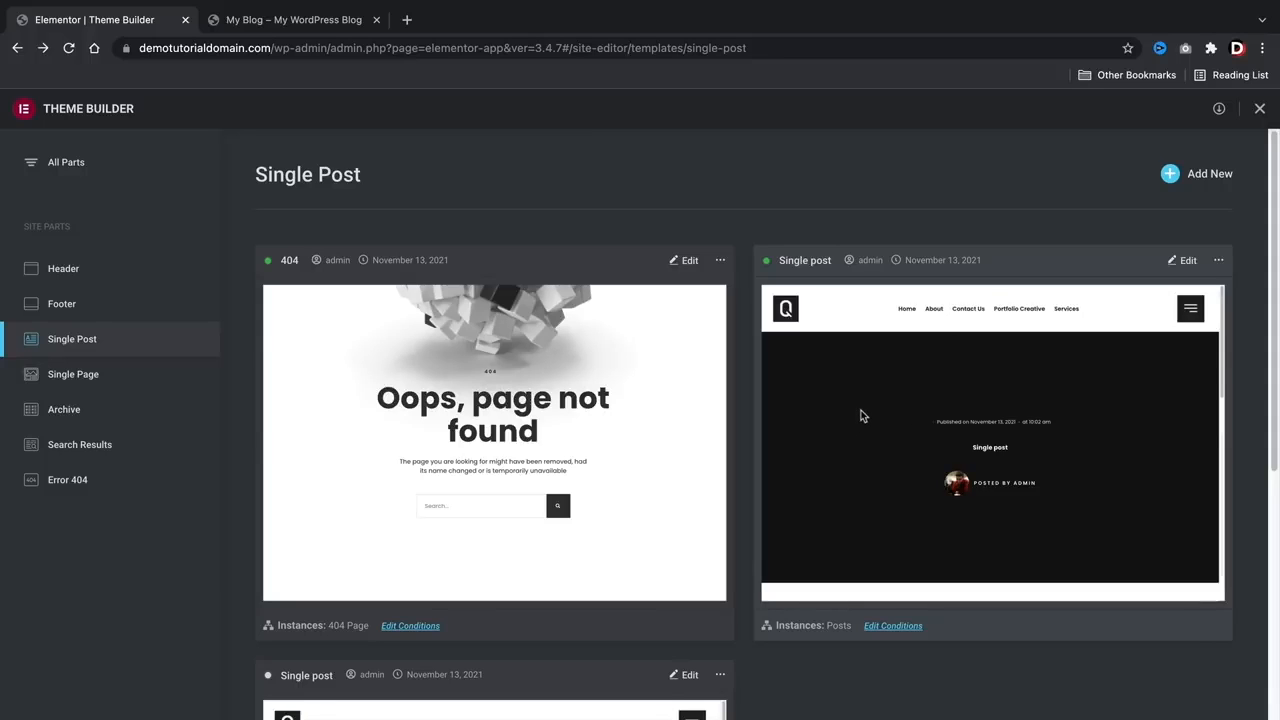
scroll(845, 505, down, 1)
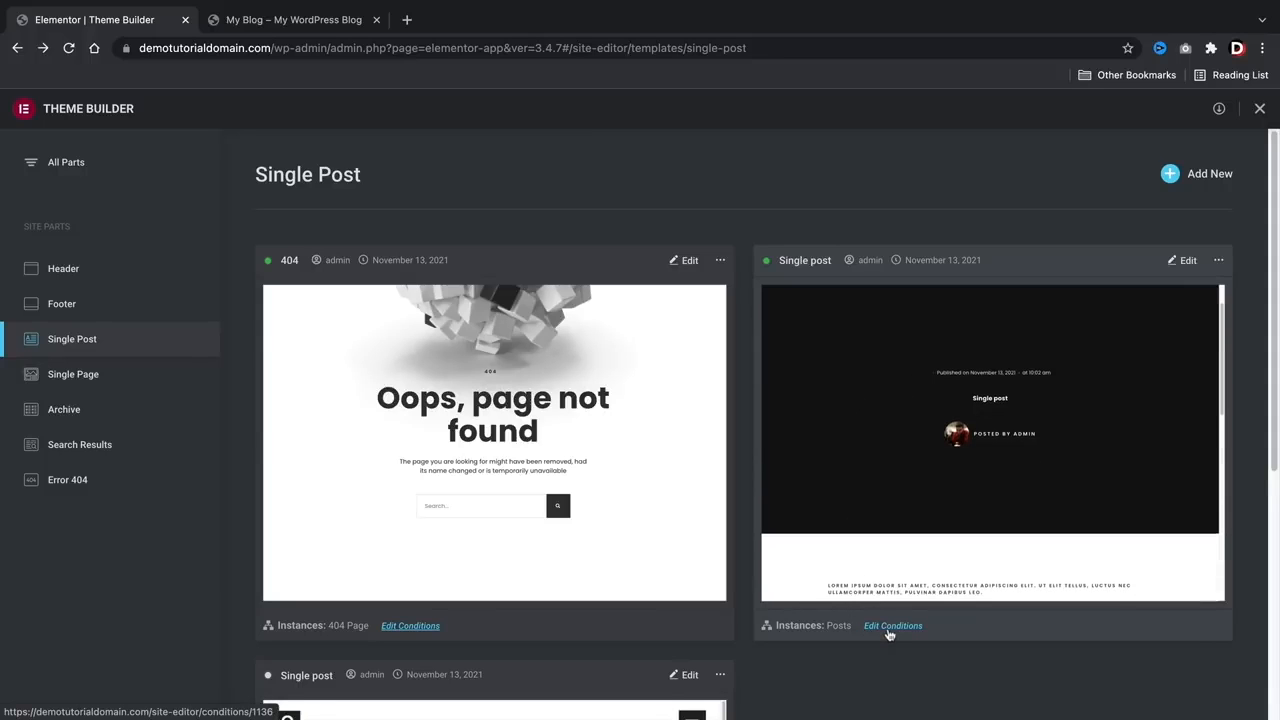
click(890, 626)
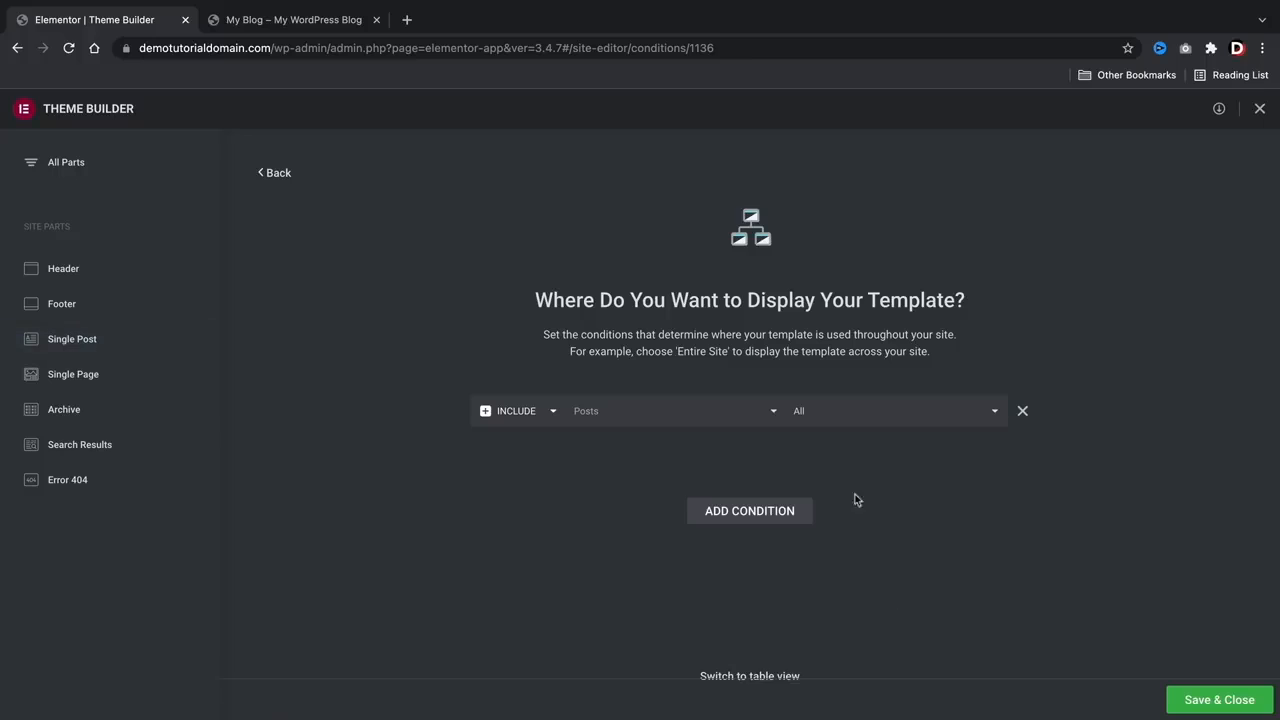
click(1025, 413)
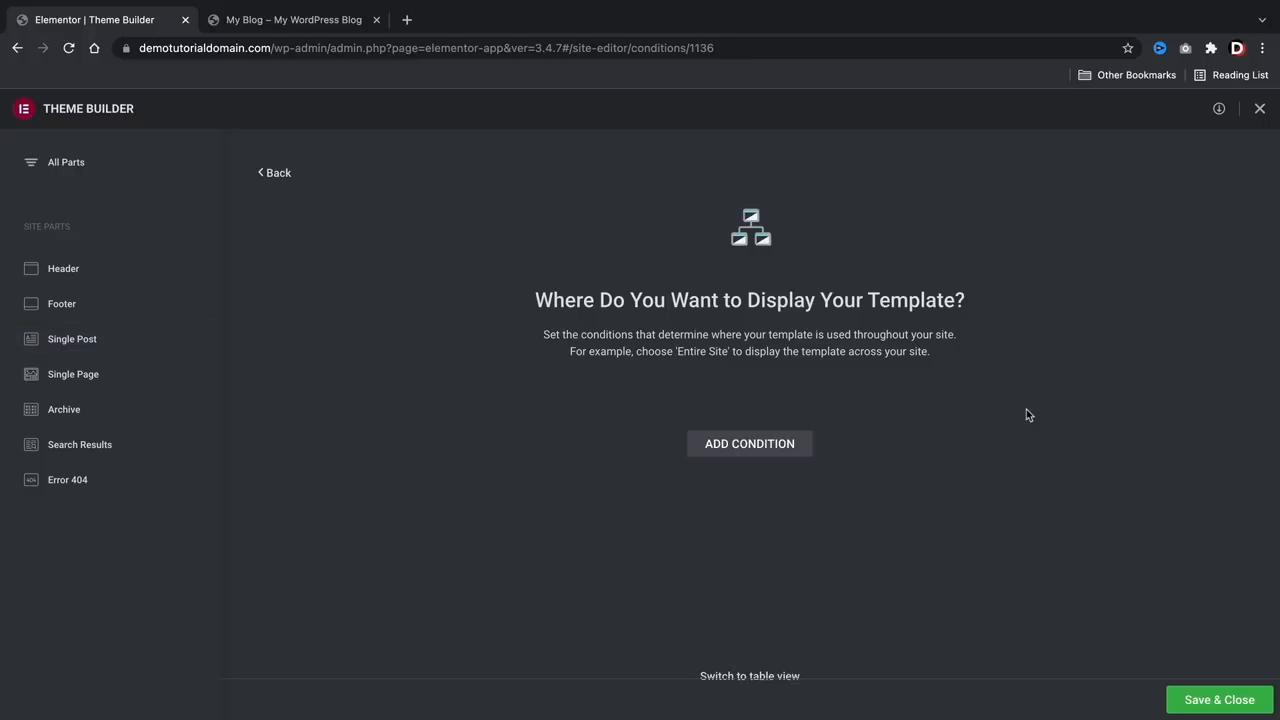
click(1188, 697)
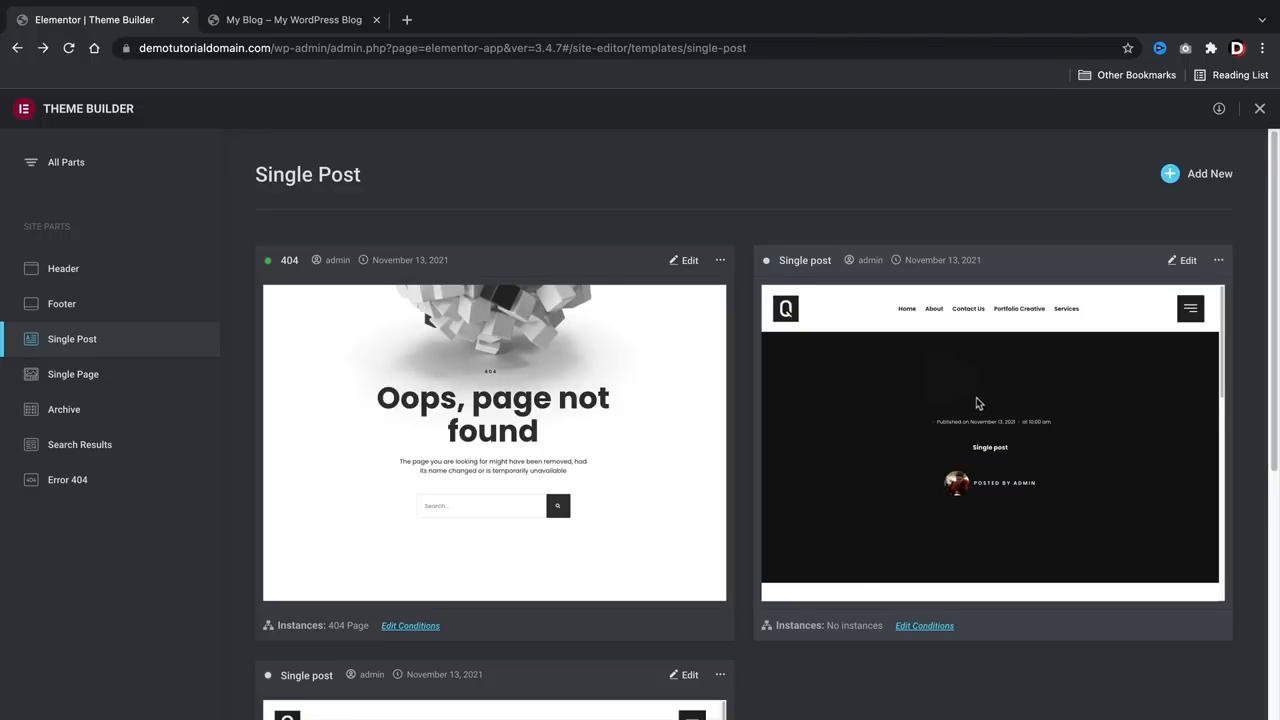
scroll(871, 690, down, 3)
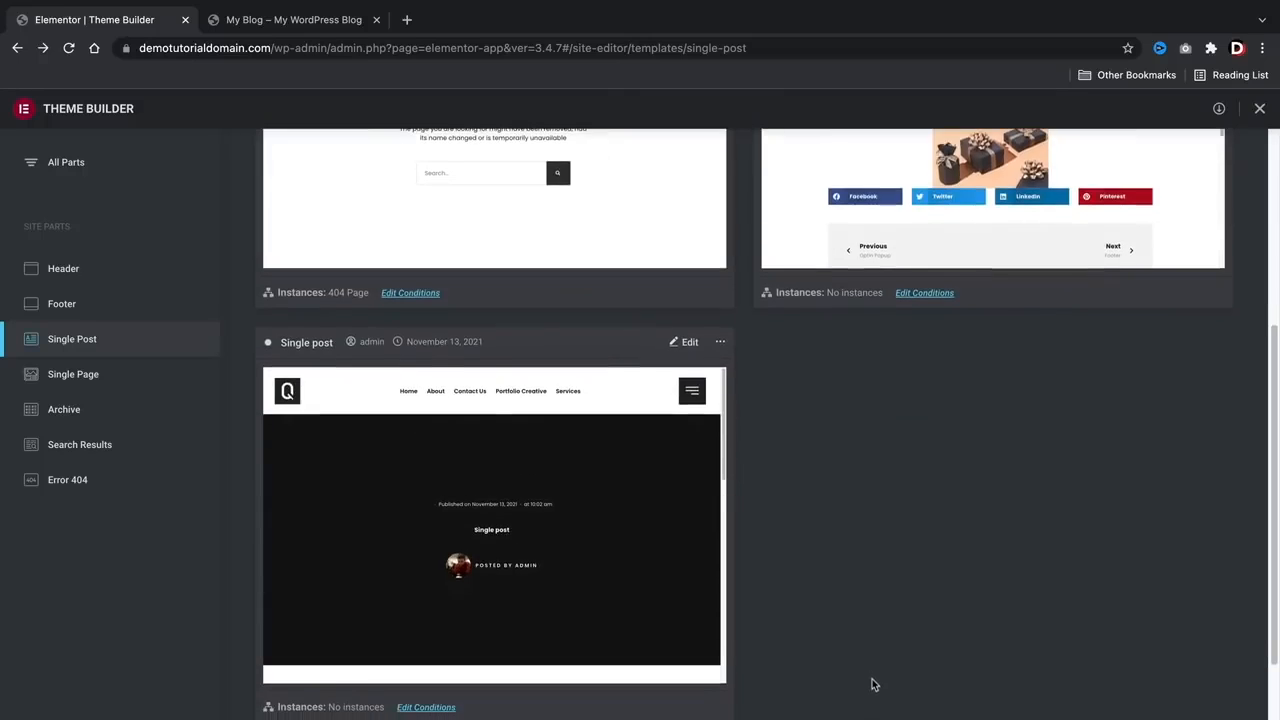
scroll(870, 568, up, 5)
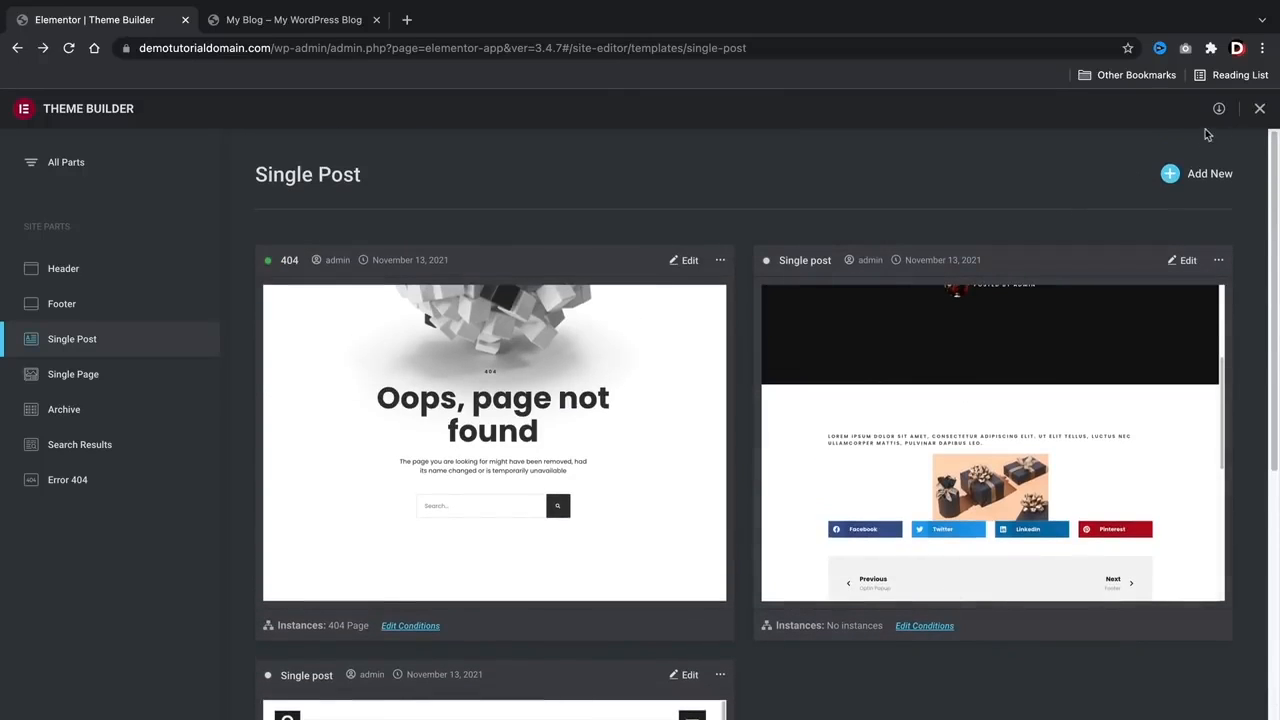
Step: Close the Theme Builder and visit the live site from the My Blog menu
click(1260, 110)
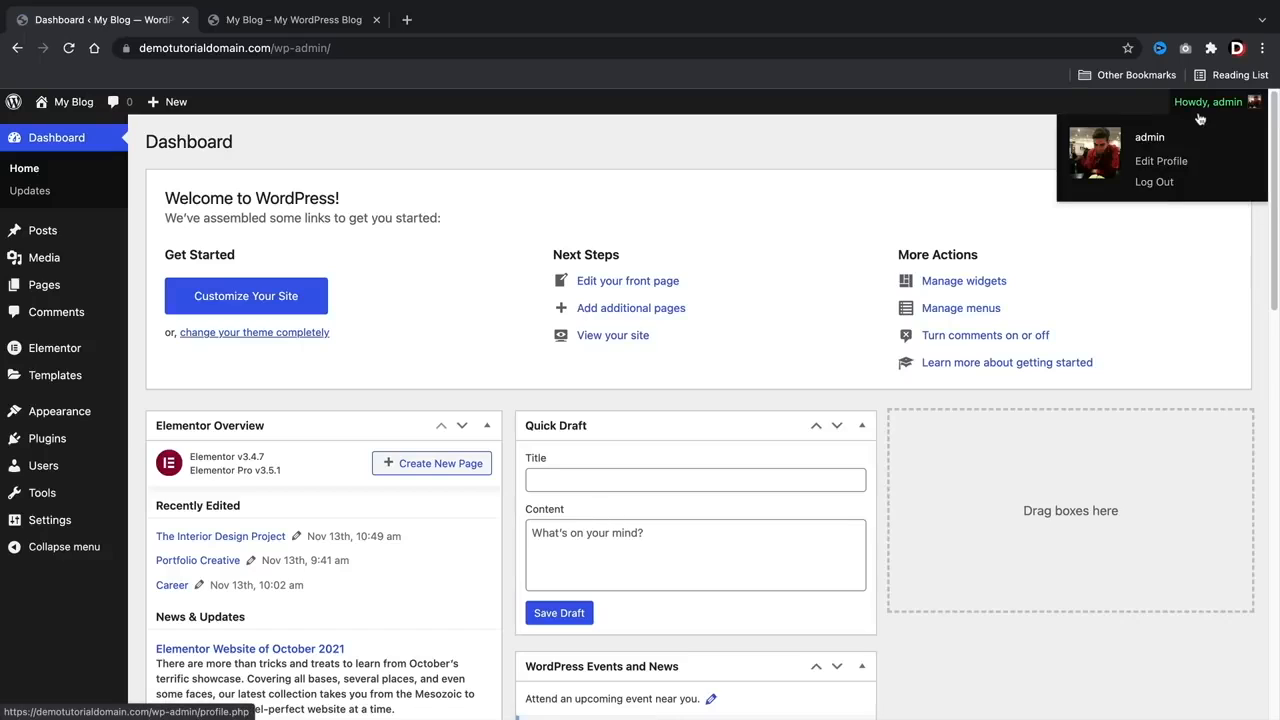
mouse_move(60, 104)
click(66, 133)
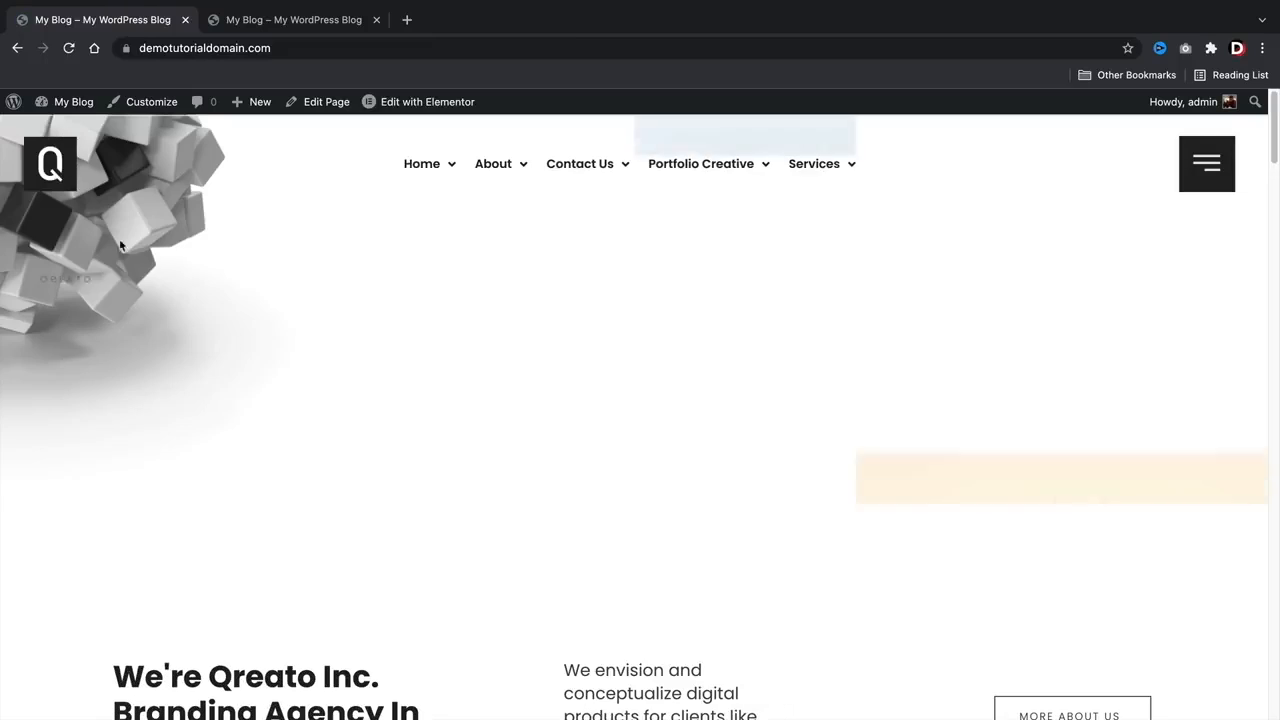
Step: Open the Portfolio Creative page and its first portfolio project, then return to Portfolio Creative
click(680, 165)
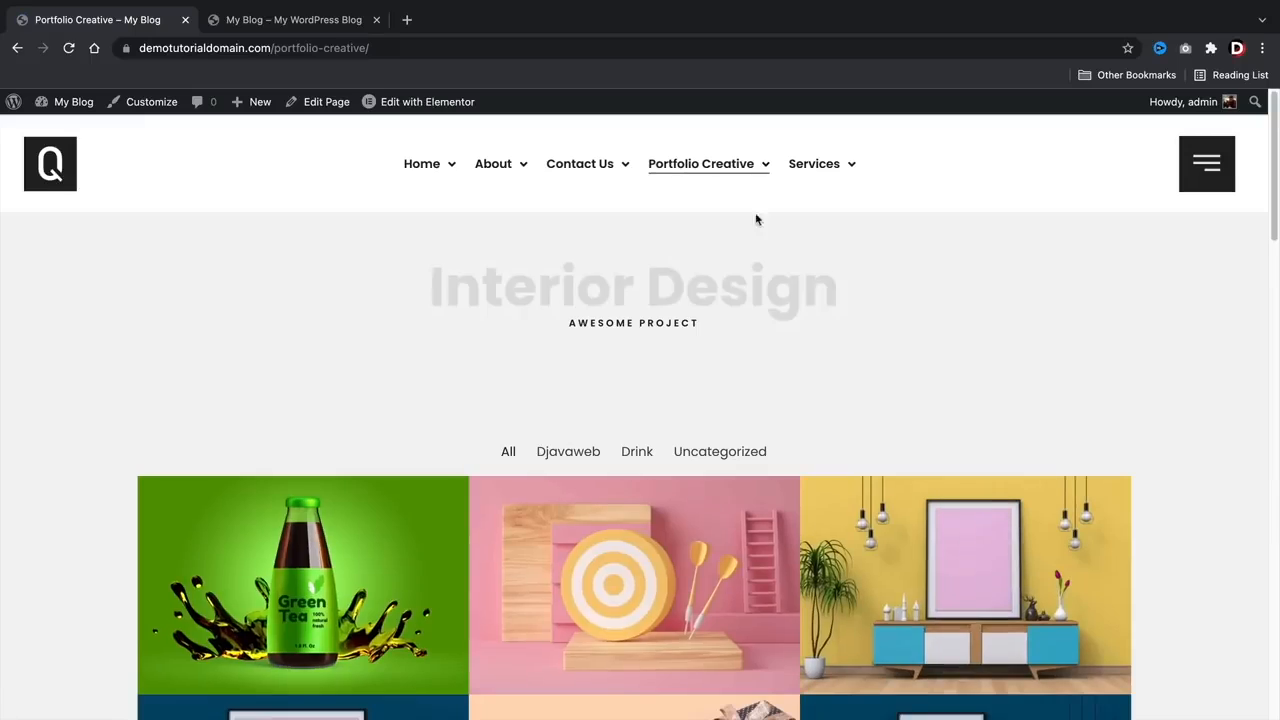
click(317, 562)
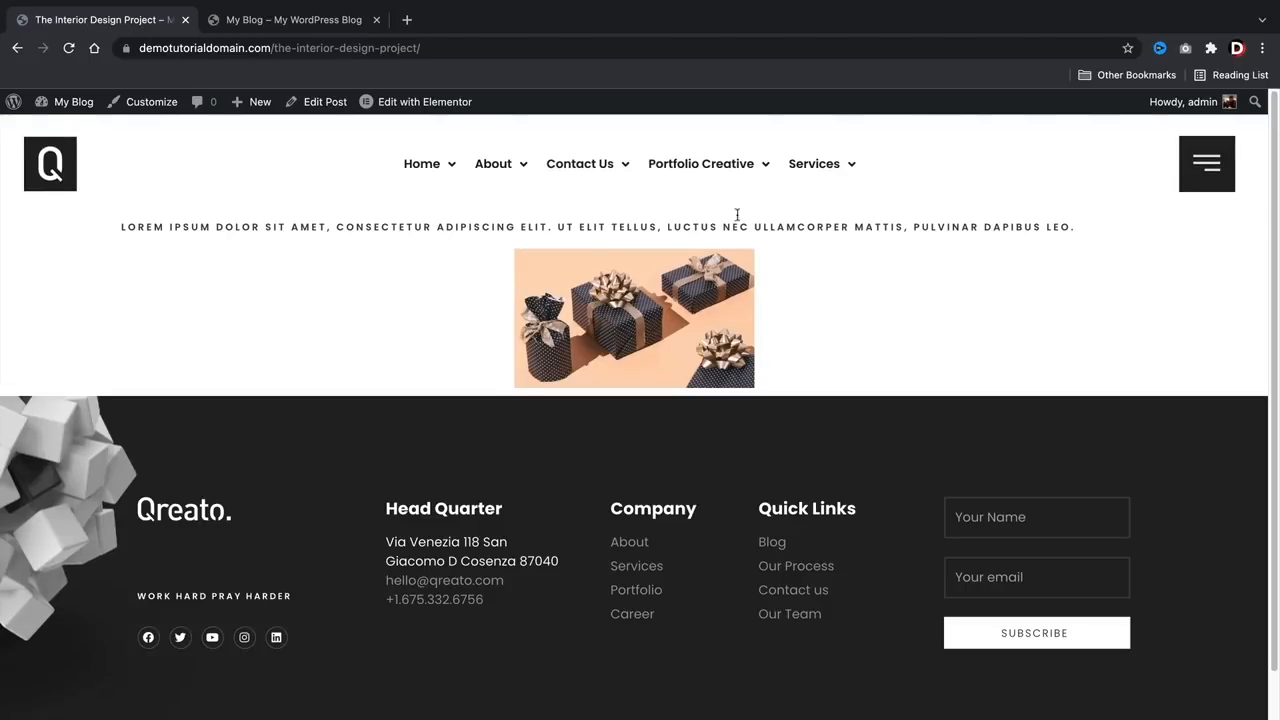
mouse_move(737, 162)
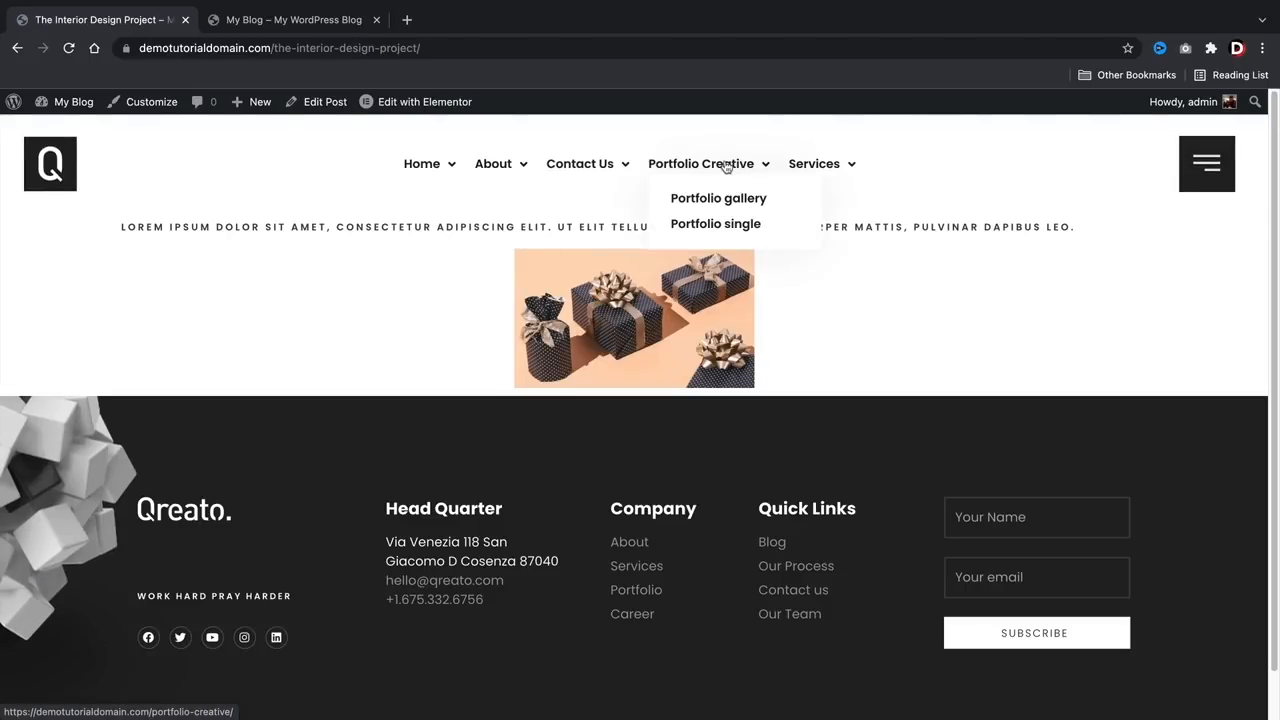
click(693, 165)
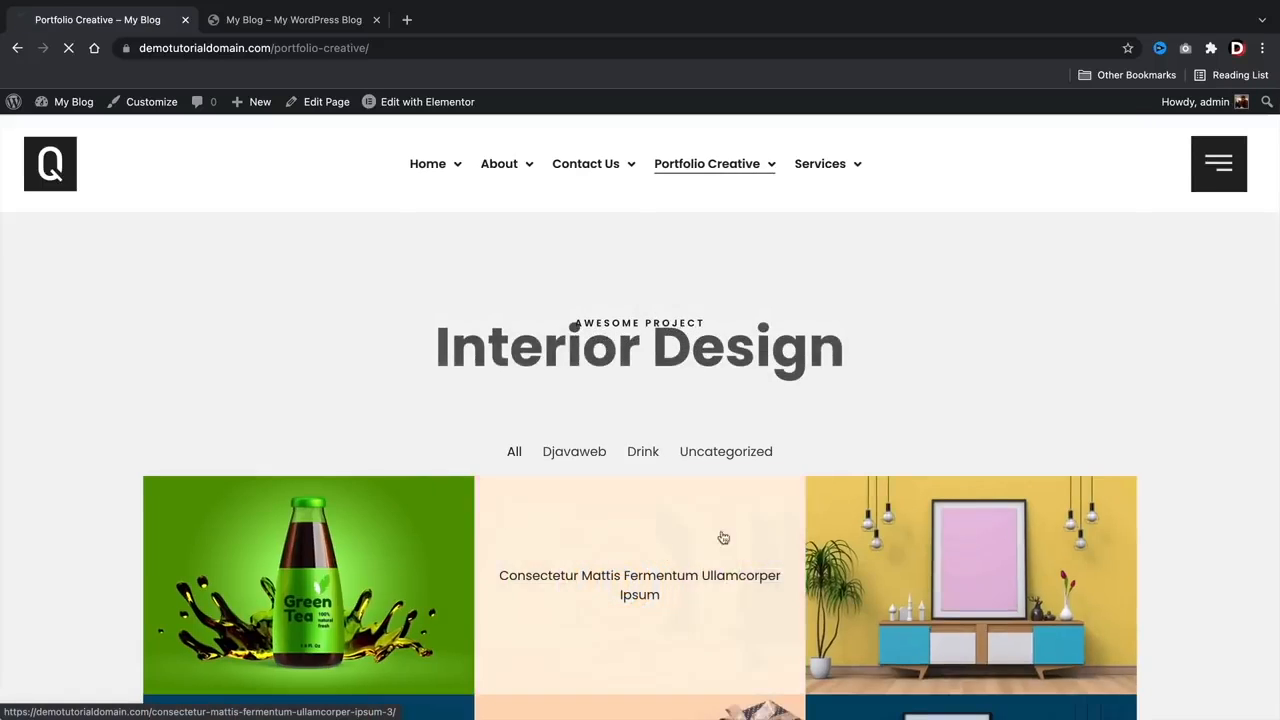
Step: Read the 'Consectetur Mattis Fermentum Ullamcorper Ipsum' post, then close the Portfolio Creative tab
click(757, 487)
scroll(768, 462, down, 10)
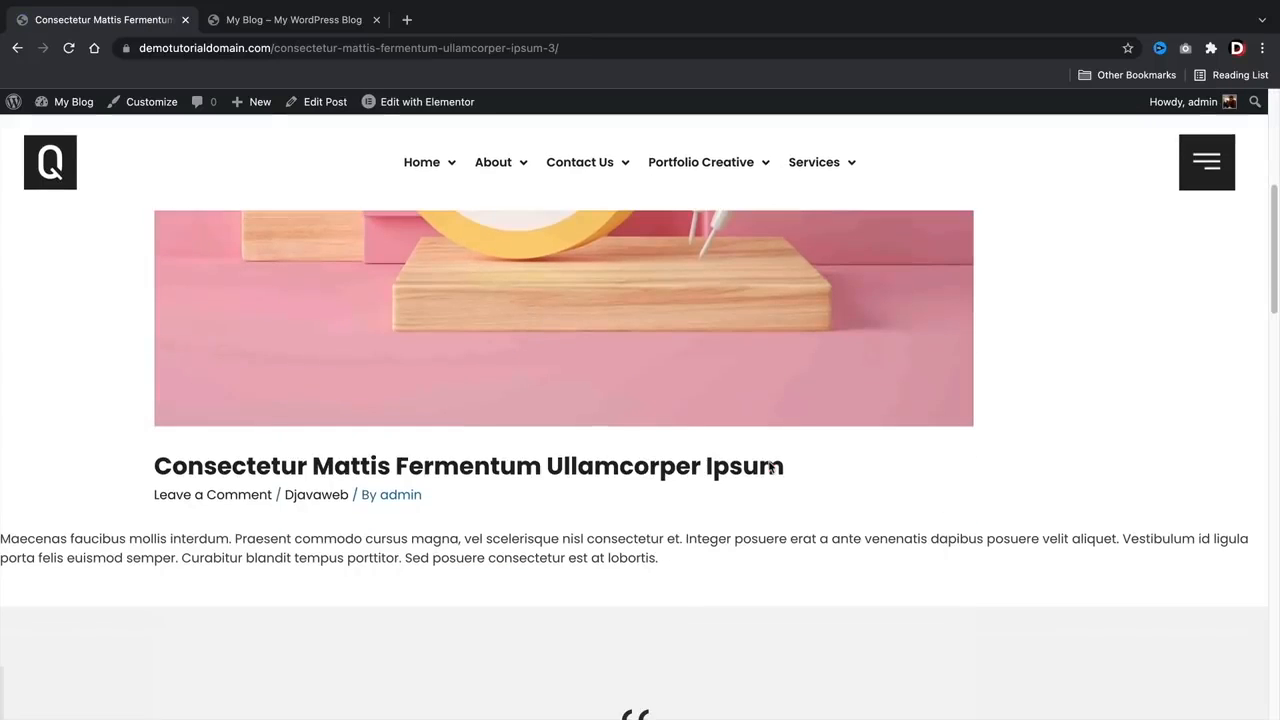
scroll(769, 461, down, 15)
scroll(715, 557, up, 20)
scroll(715, 557, up, 1)
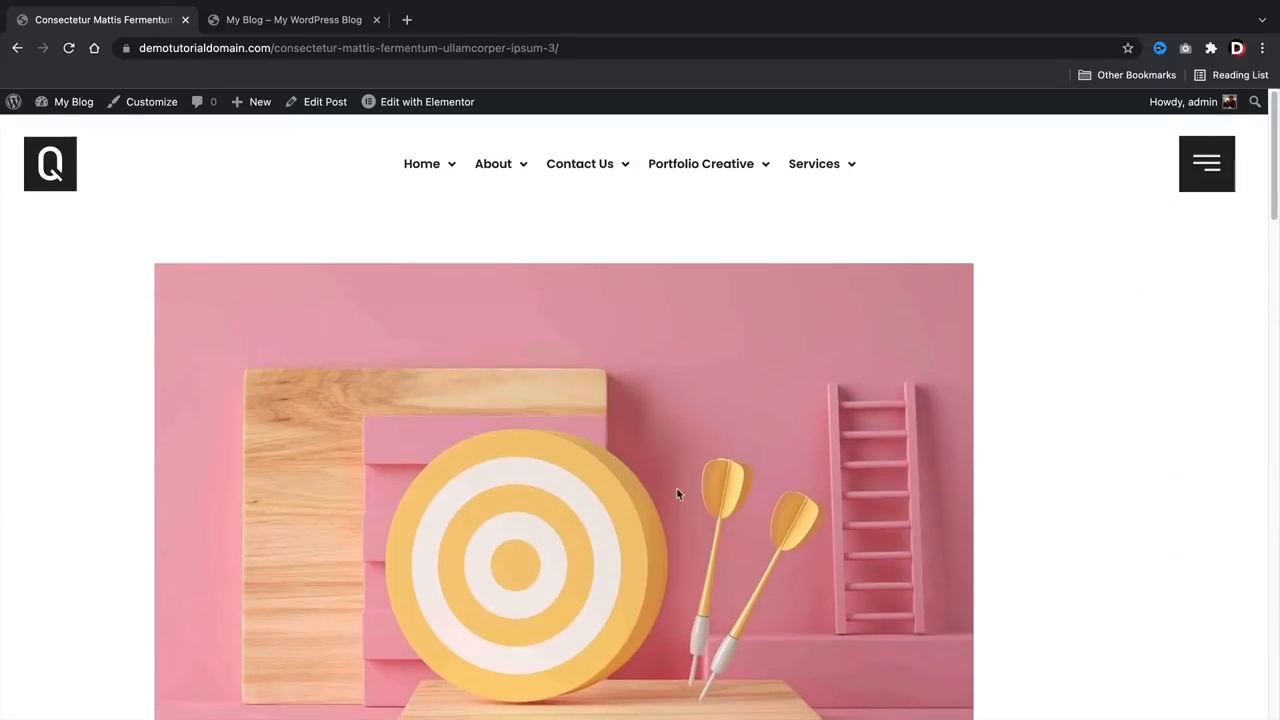
click(17, 48)
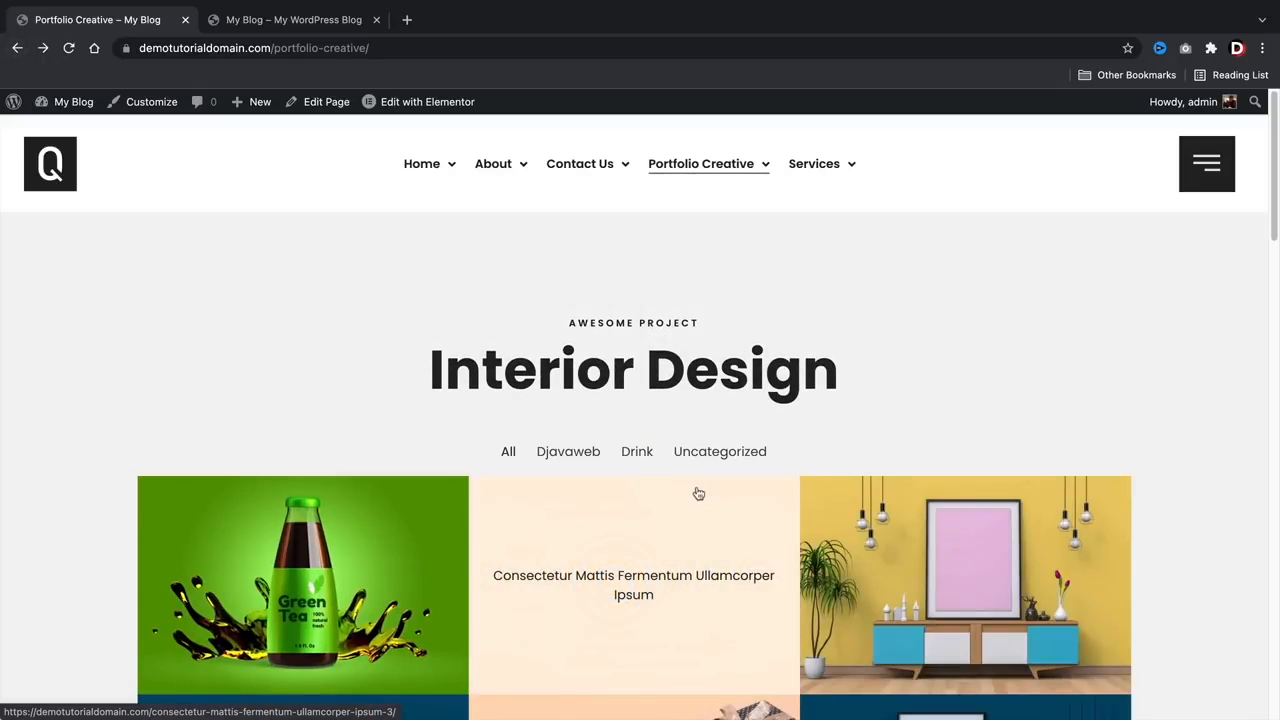
key(ctrl+w)
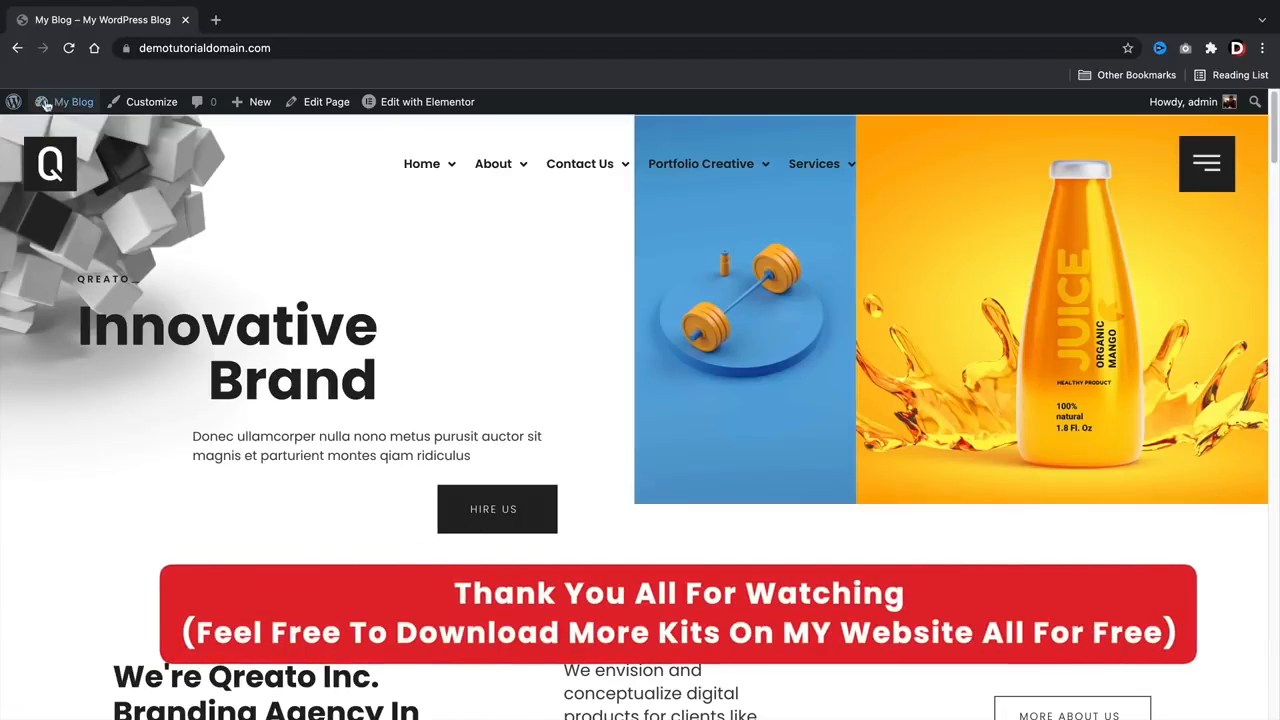
mouse_move(40, 103)
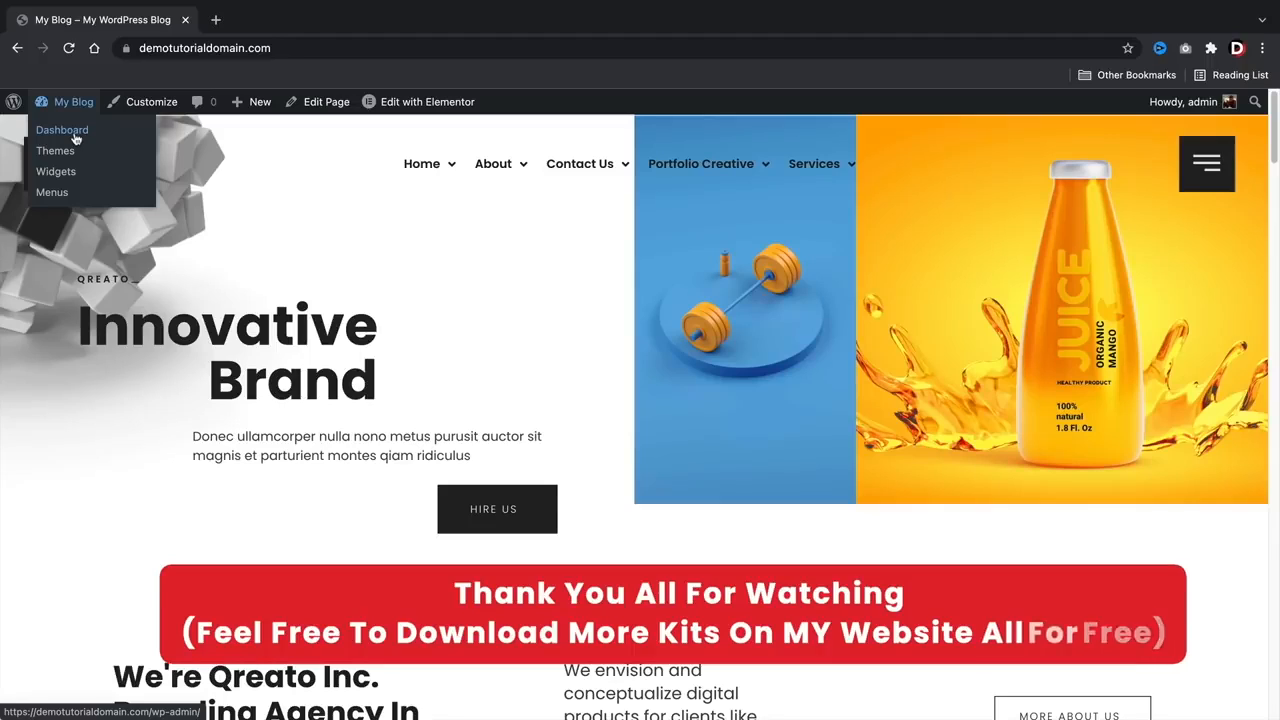
Step: Find WP Reset with a 'wp' plugin search, install and activate it, and dismiss its welcome notice
click(74, 138)
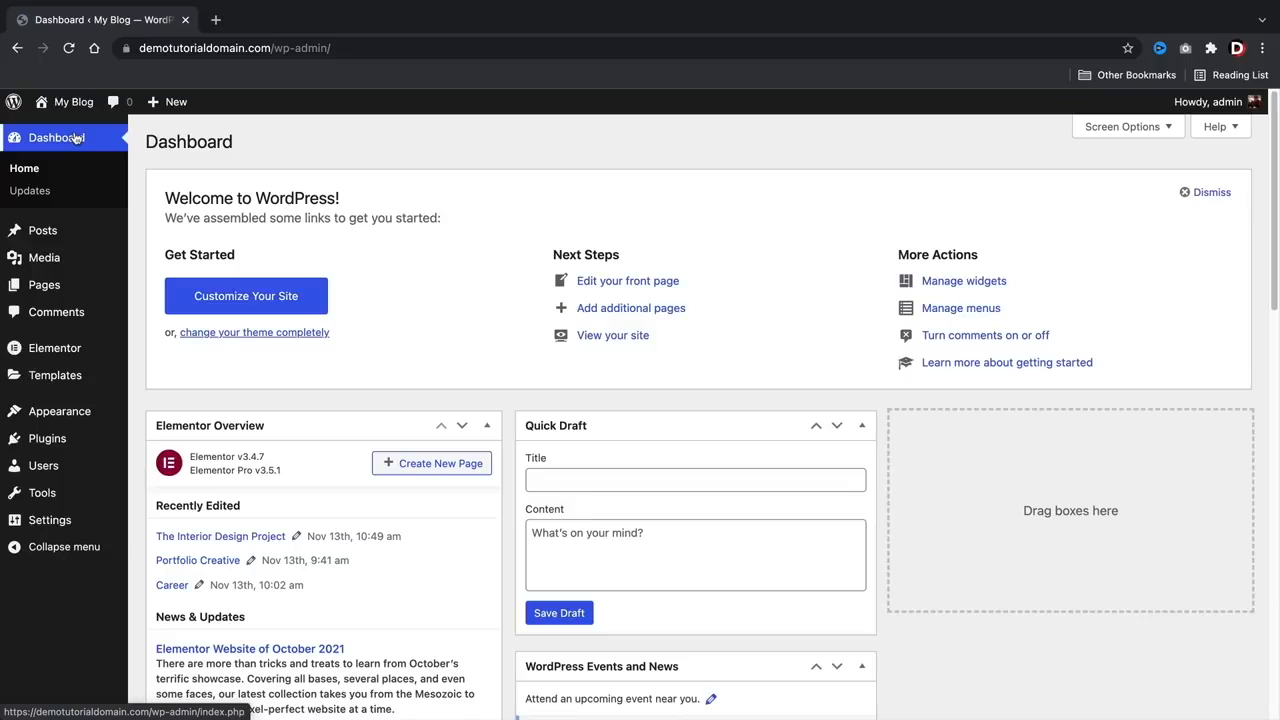
mouse_move(95, 442)
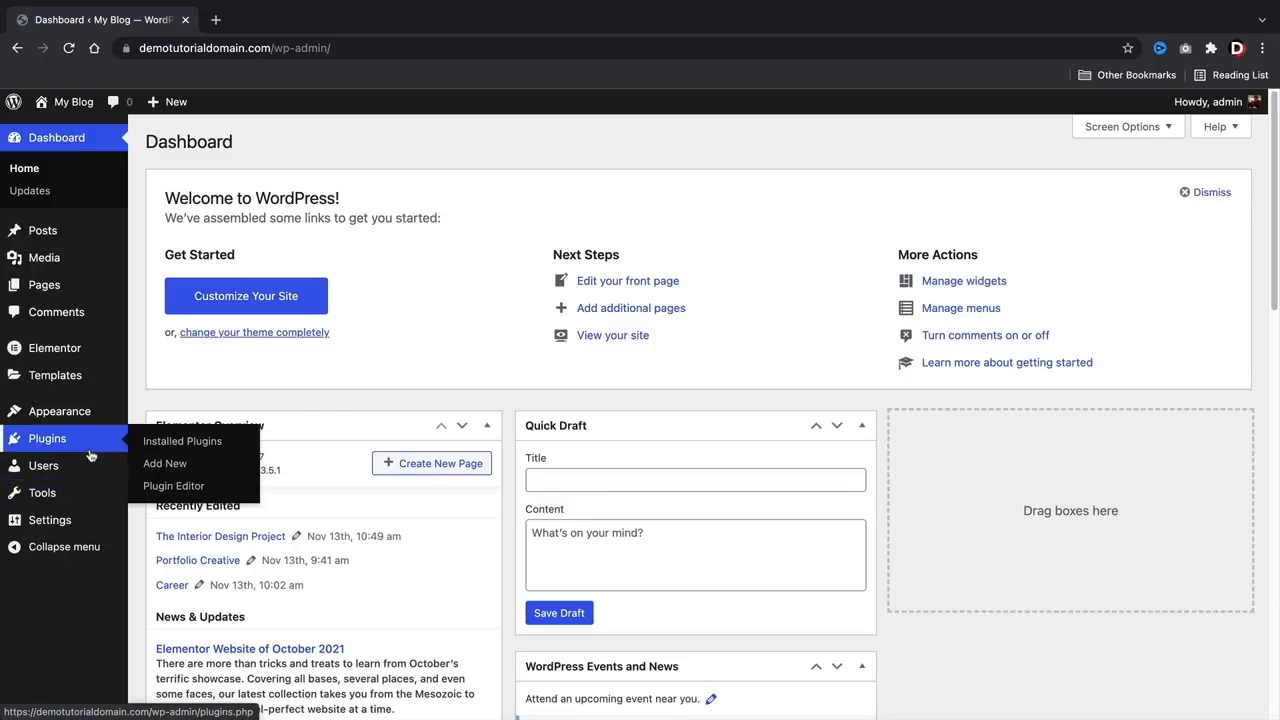
click(147, 466)
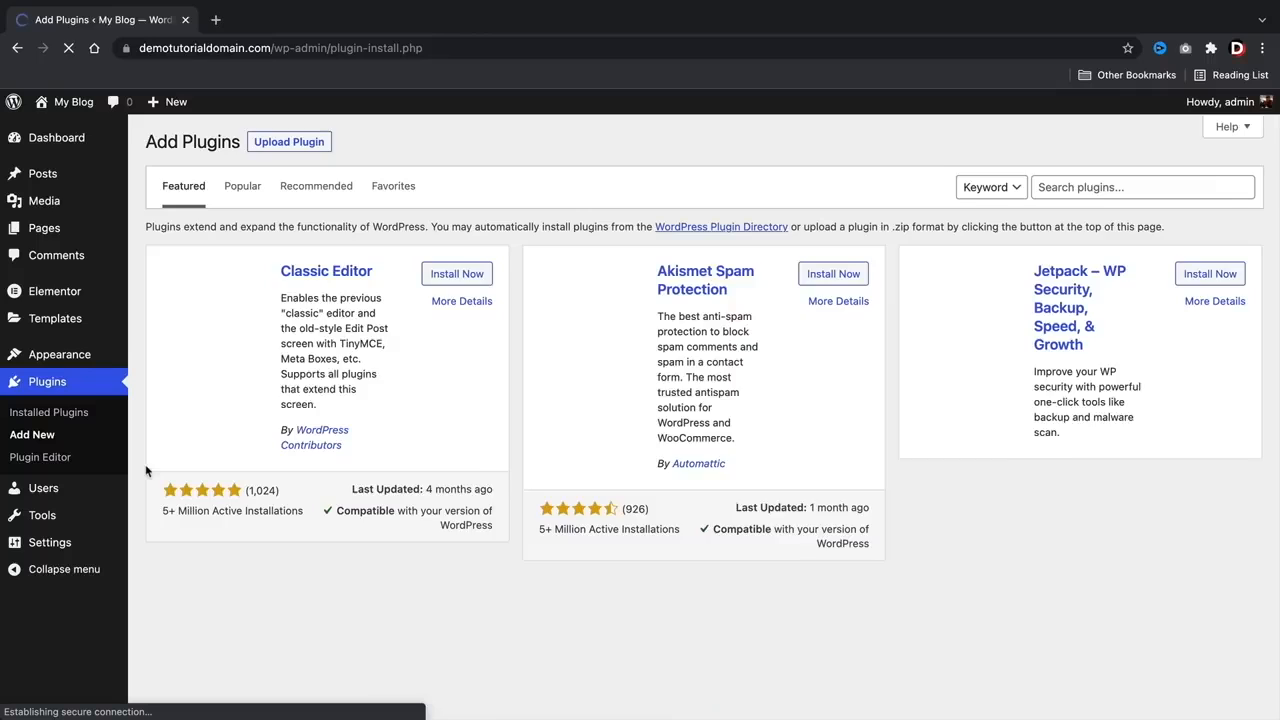
click(1032, 190)
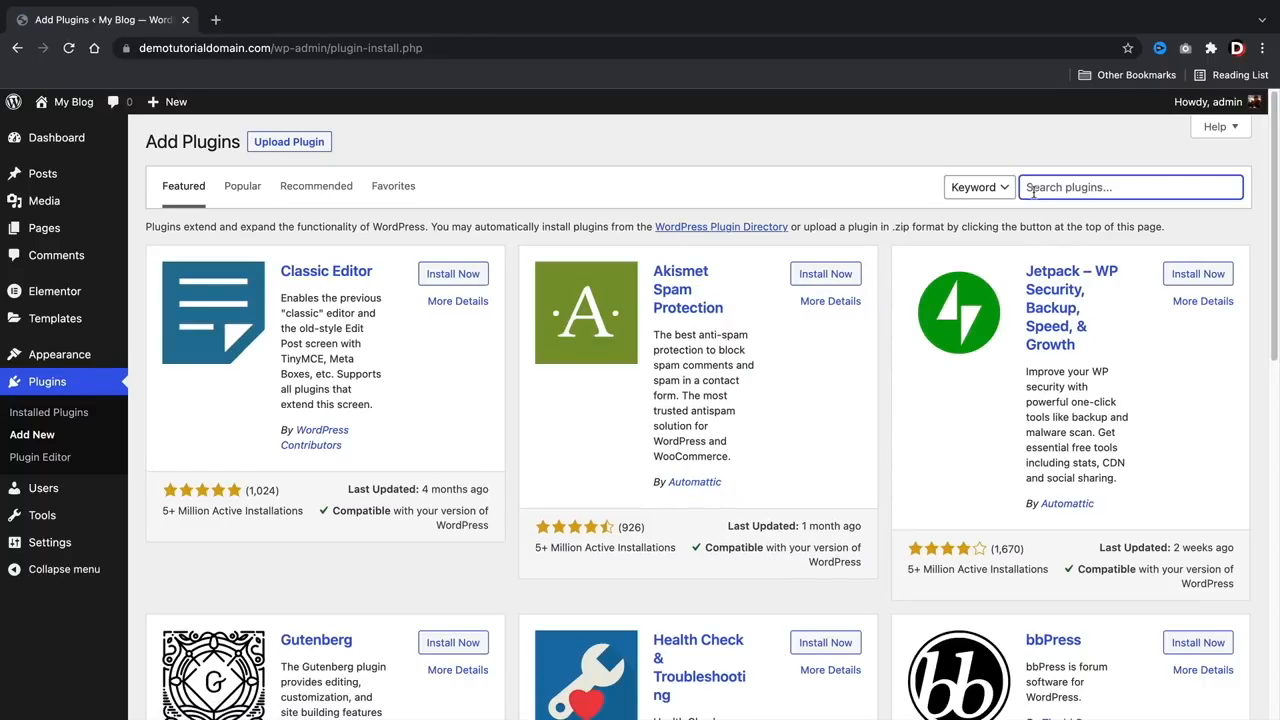
text(wp reset)
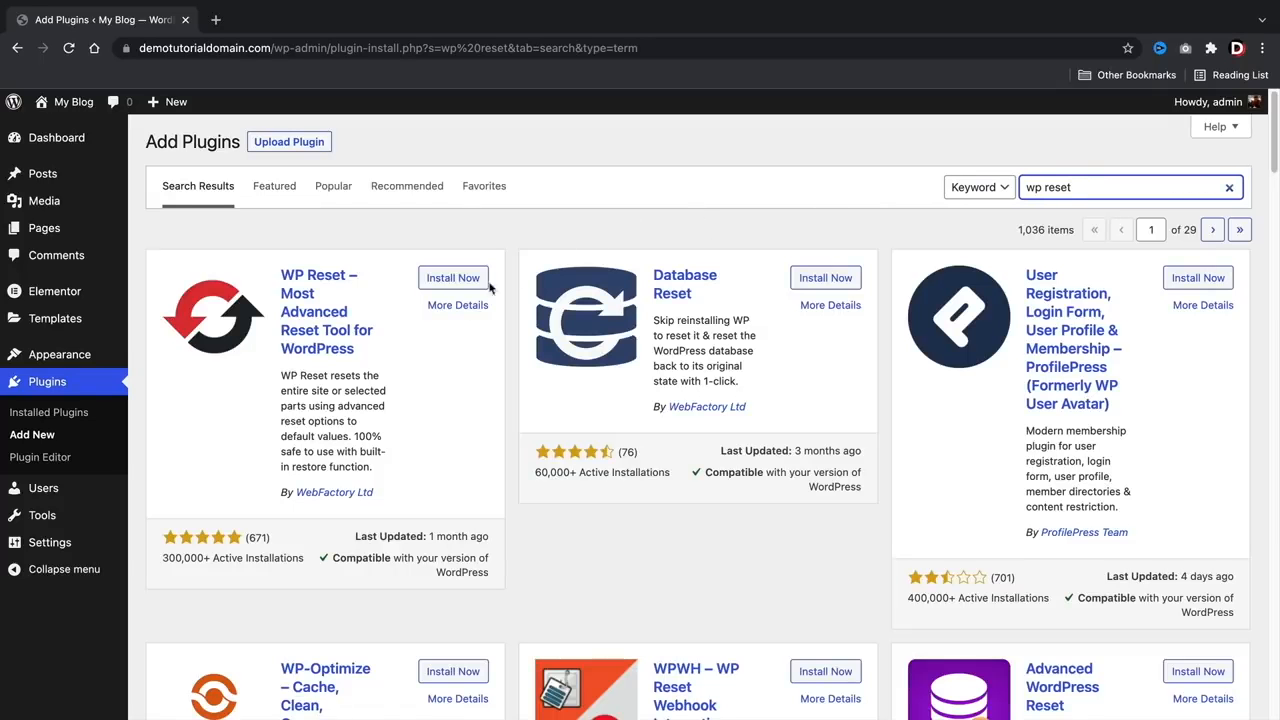
click(452, 279)
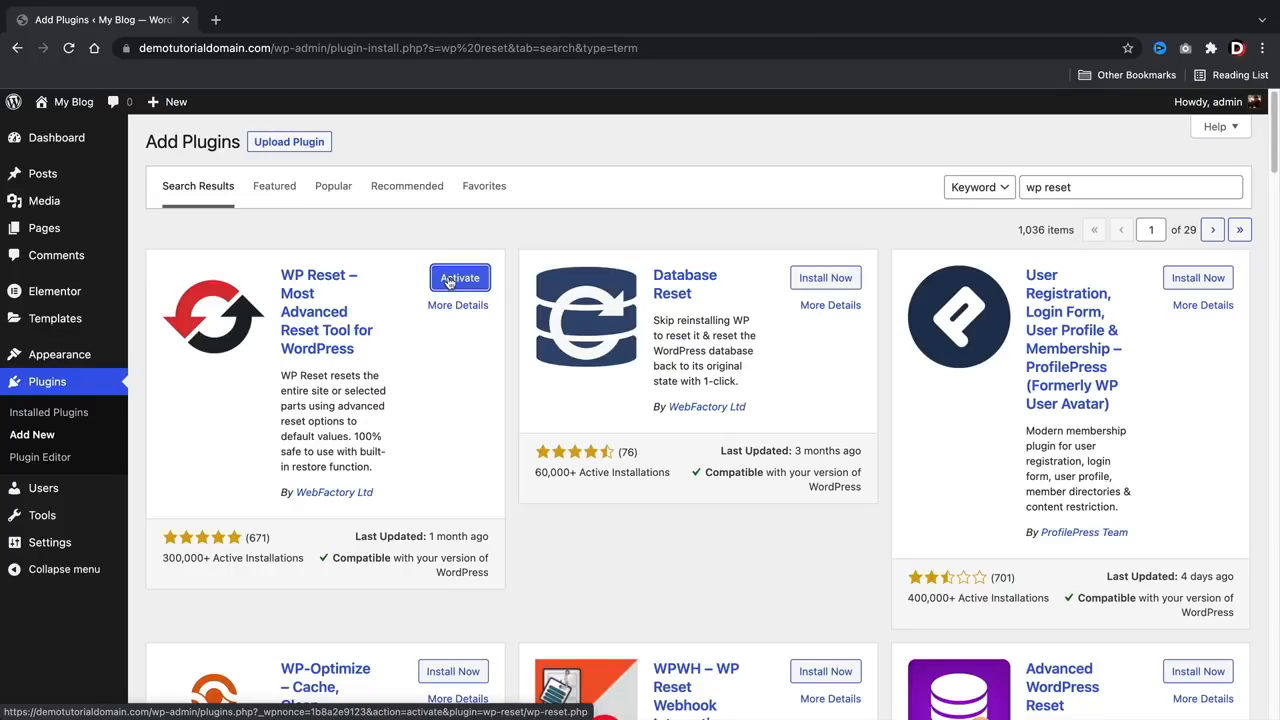
click(449, 283)
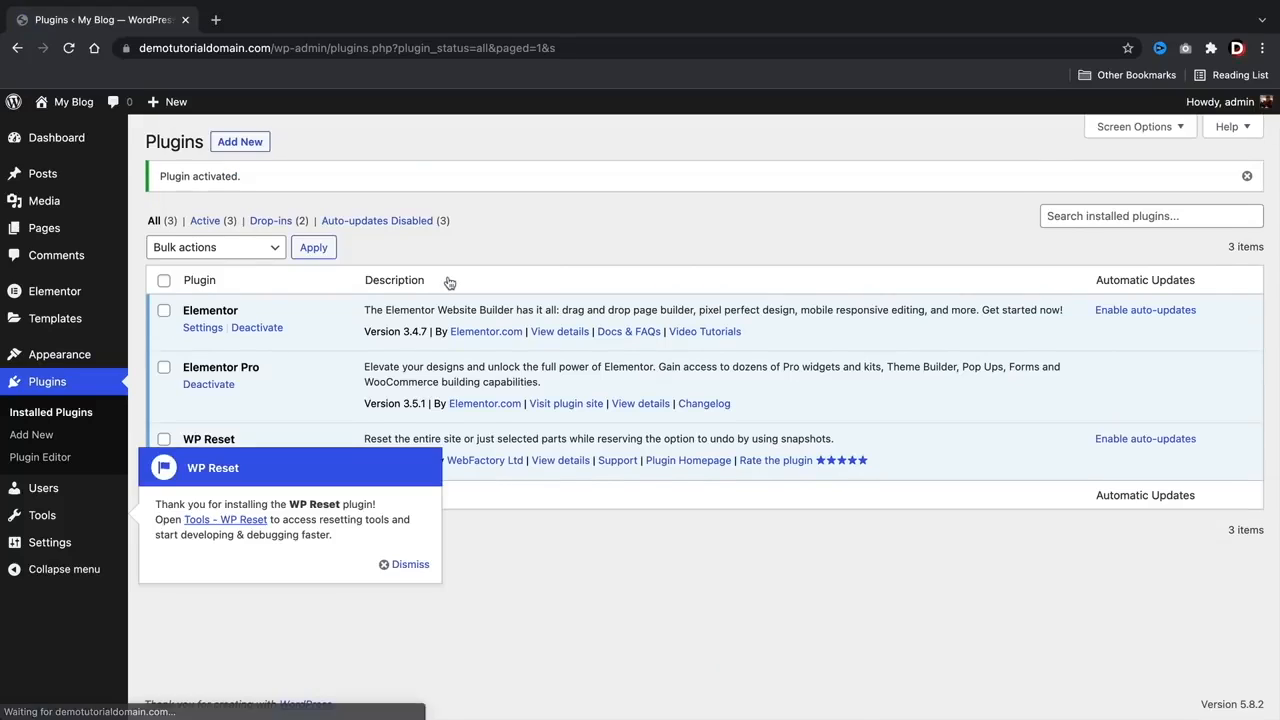
click(411, 565)
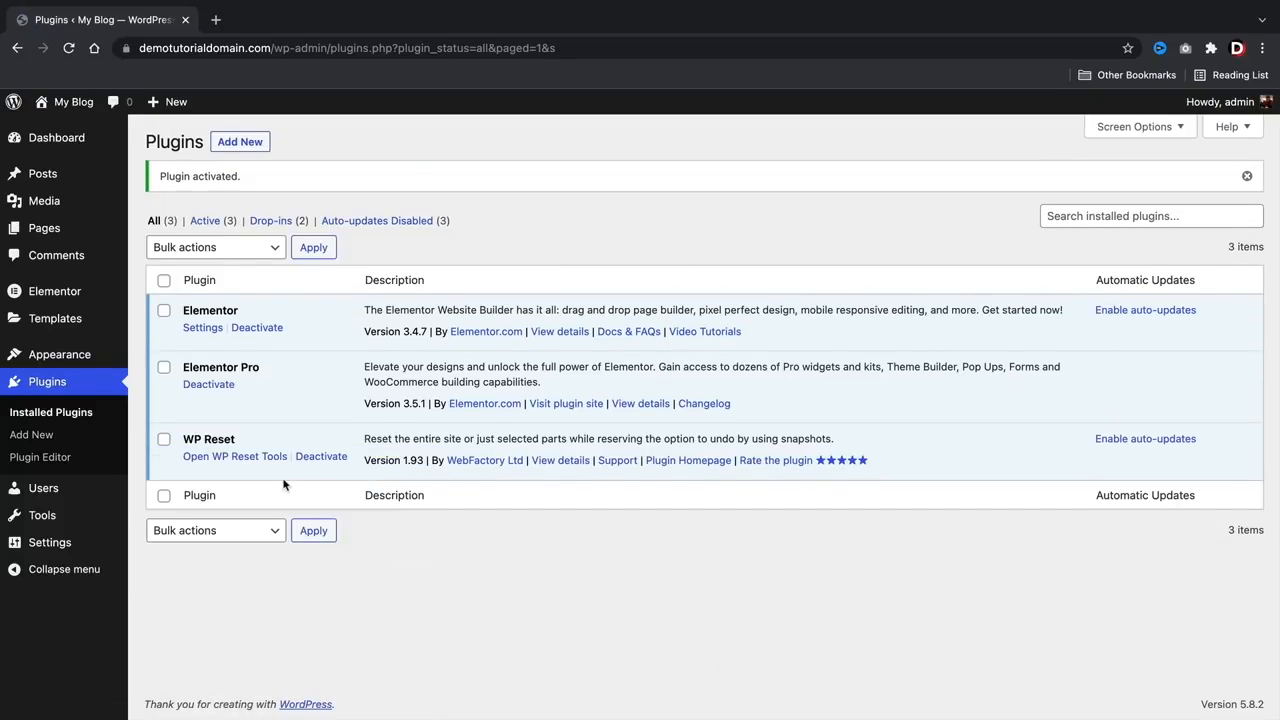
Step: In WP Reset tools, type 'reset' into the Site Reset confirmation field
click(263, 457)
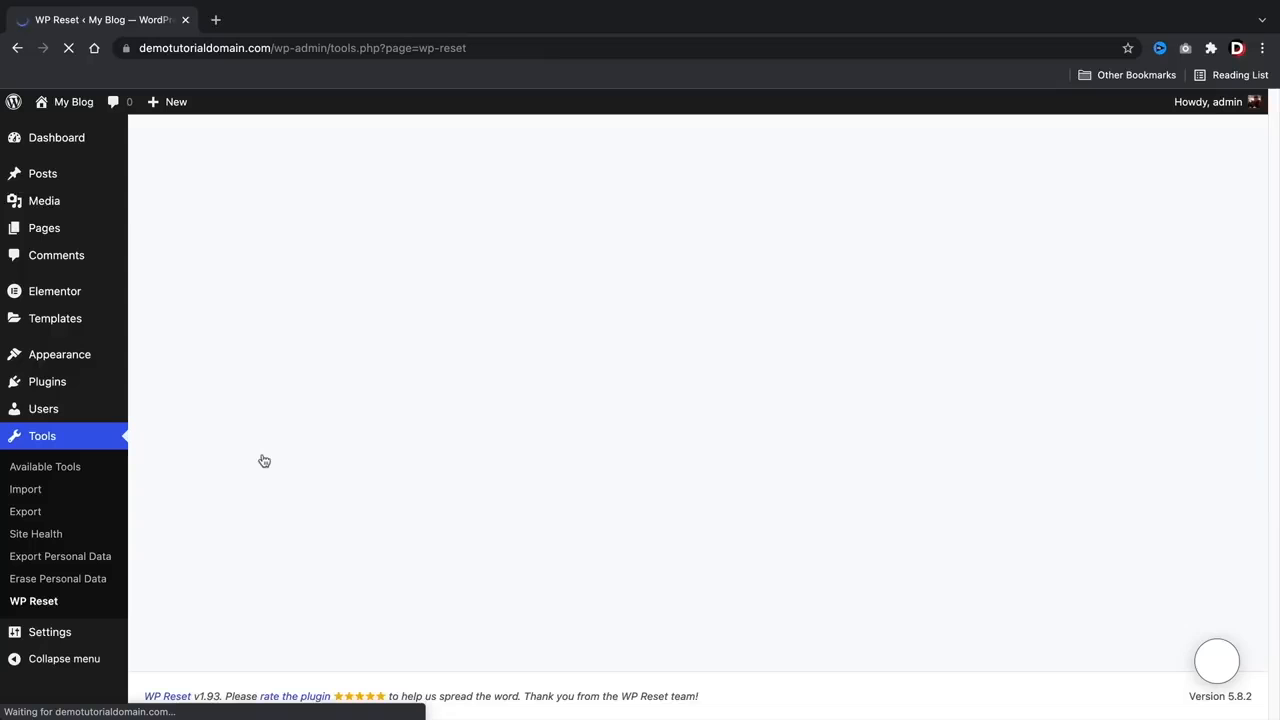
scroll(300, 470, down, 10)
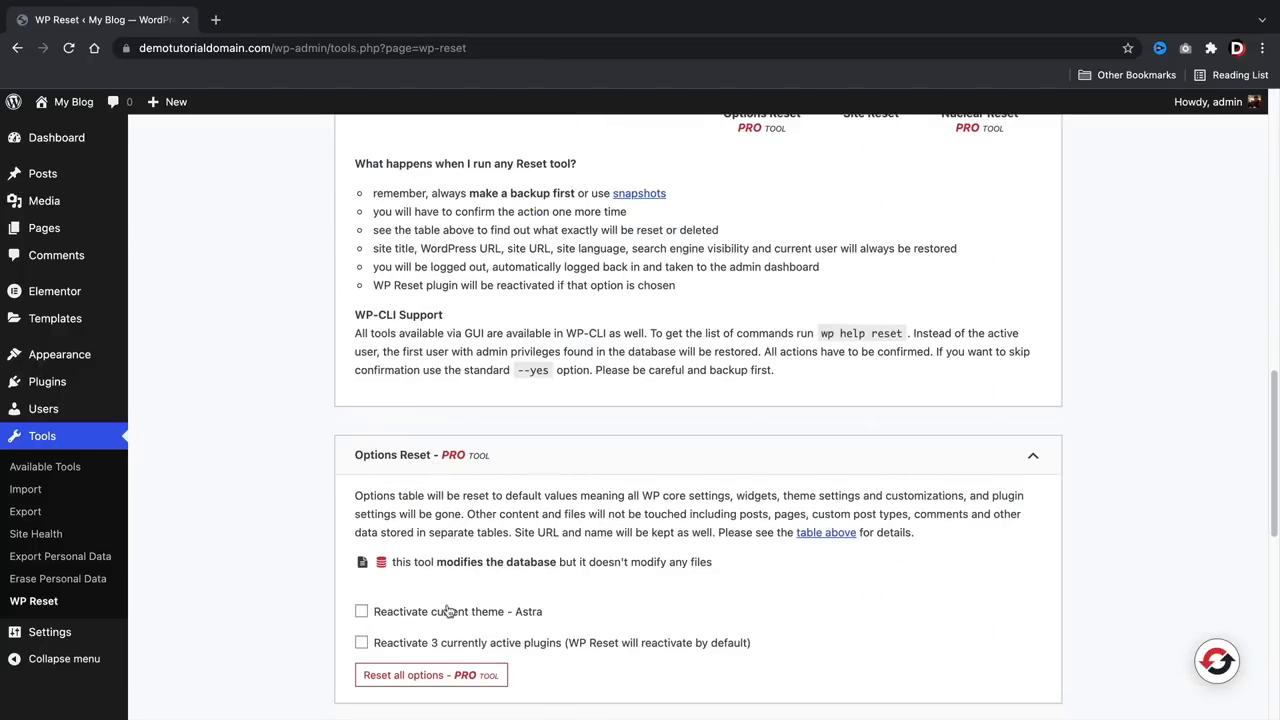
scroll(447, 609, down, 3)
click(436, 668)
text(reset)
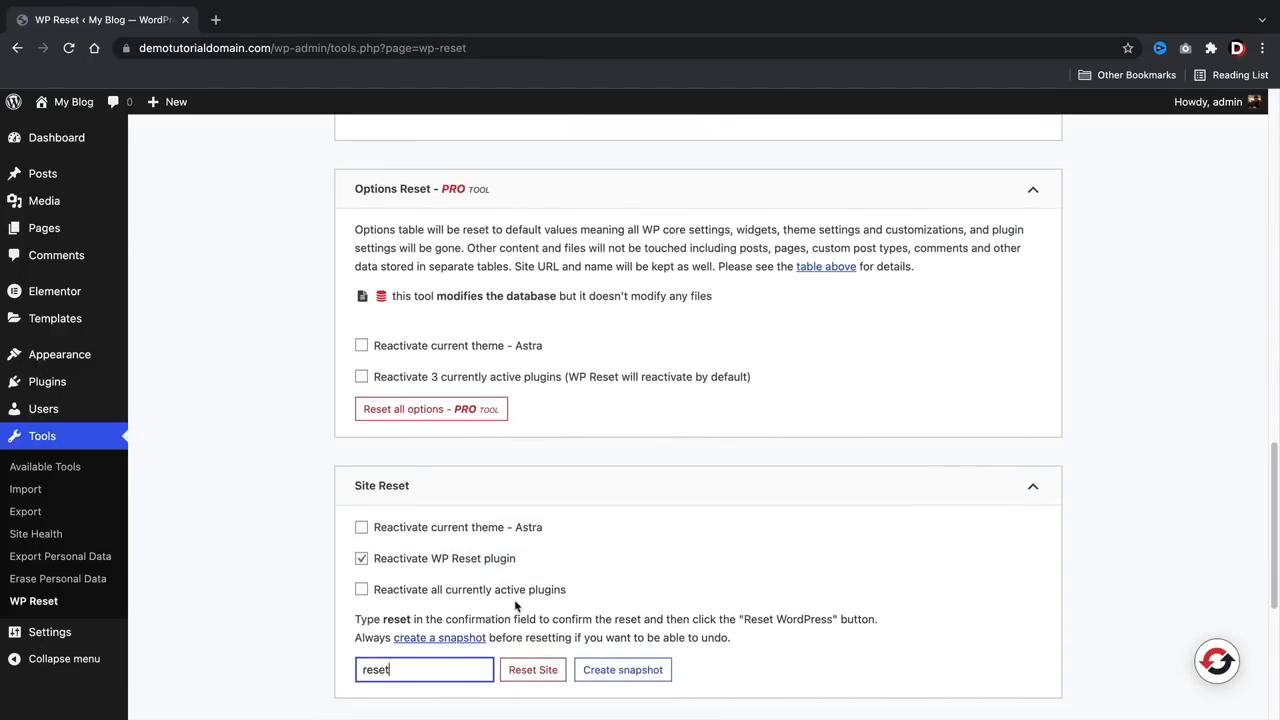
Step: Run and confirm Reset WordPress, then view the live site showing only 'Hello world!'
scroll(514, 604, down, 2)
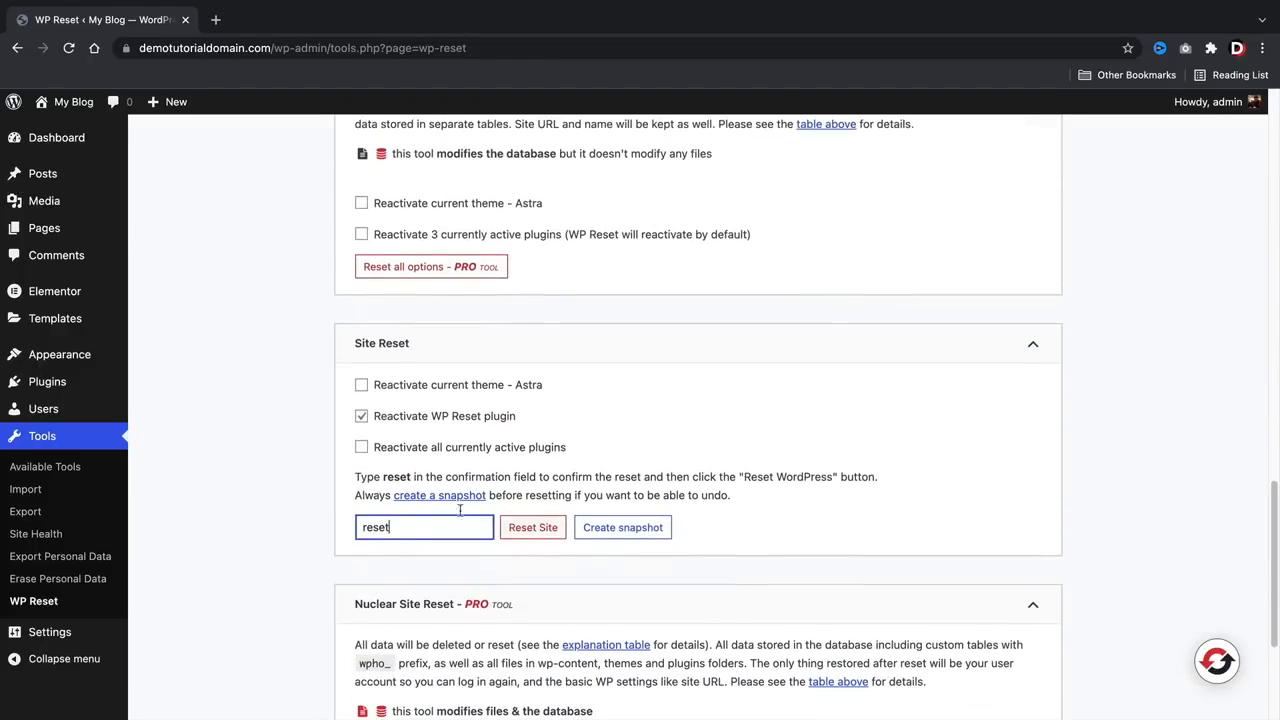
click(527, 535)
click(594, 532)
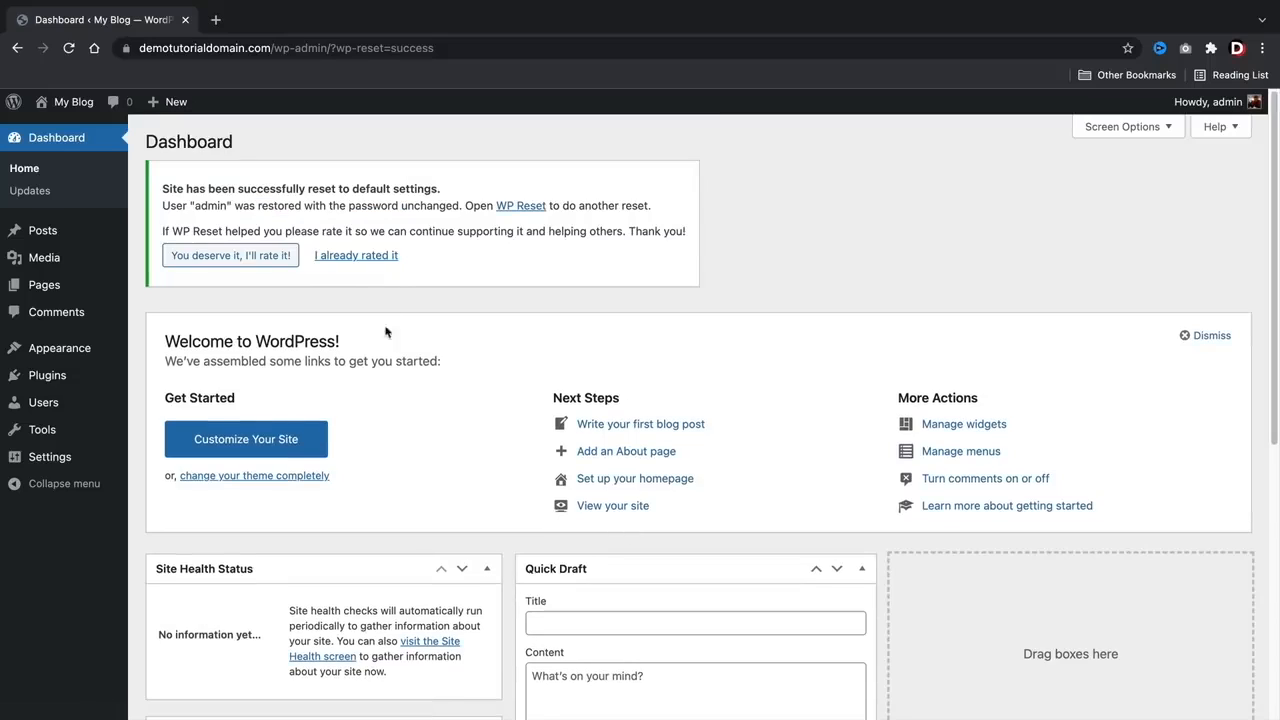
mouse_move(65, 101)
click(62, 128)
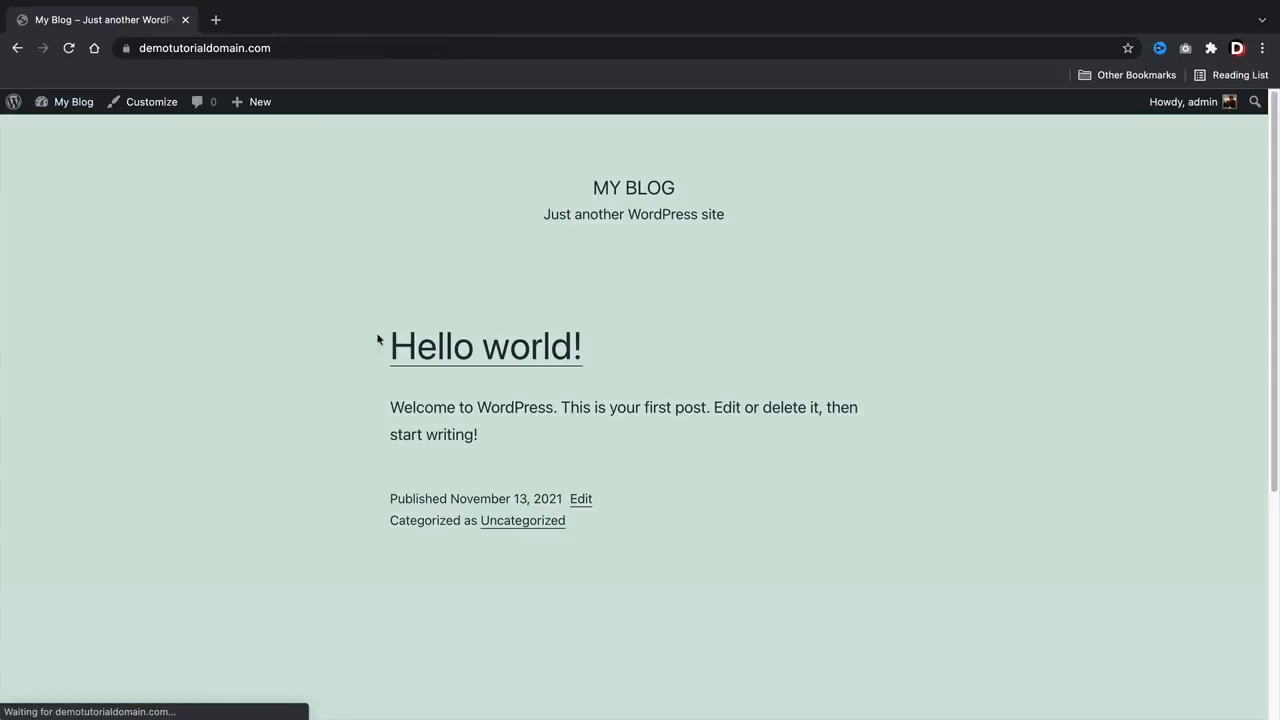